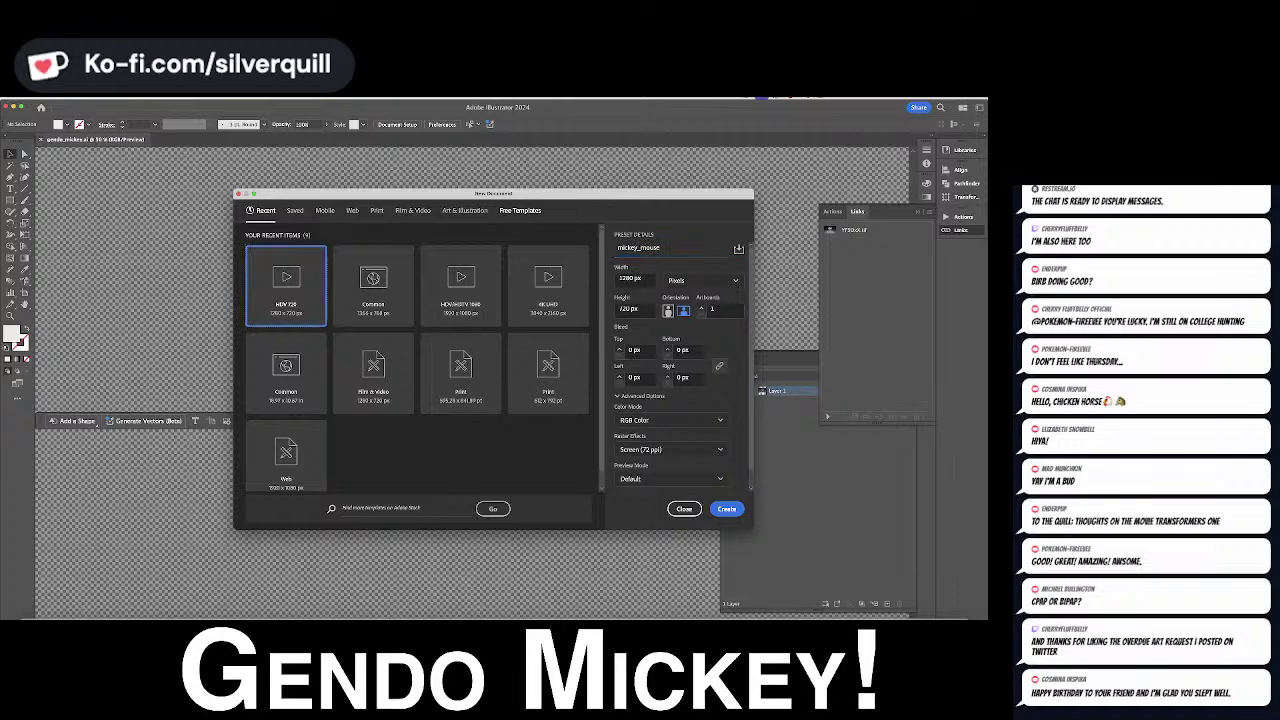
# Place the five Mickey and Gendo reference images from the file browser into the mickey_mouse document
pyautogui.press('super+minus')
pyautogui.press('super+minus')
pyautogui.press('super+minus')
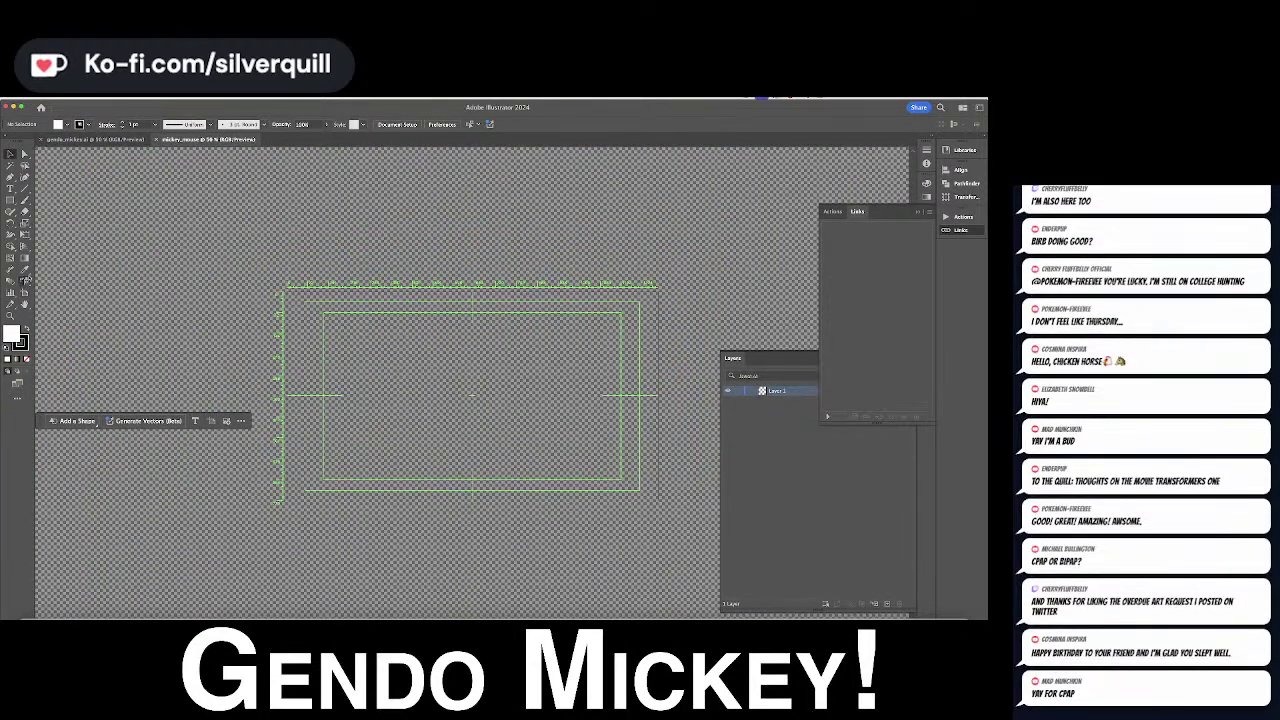
pyautogui.click(25, 292)
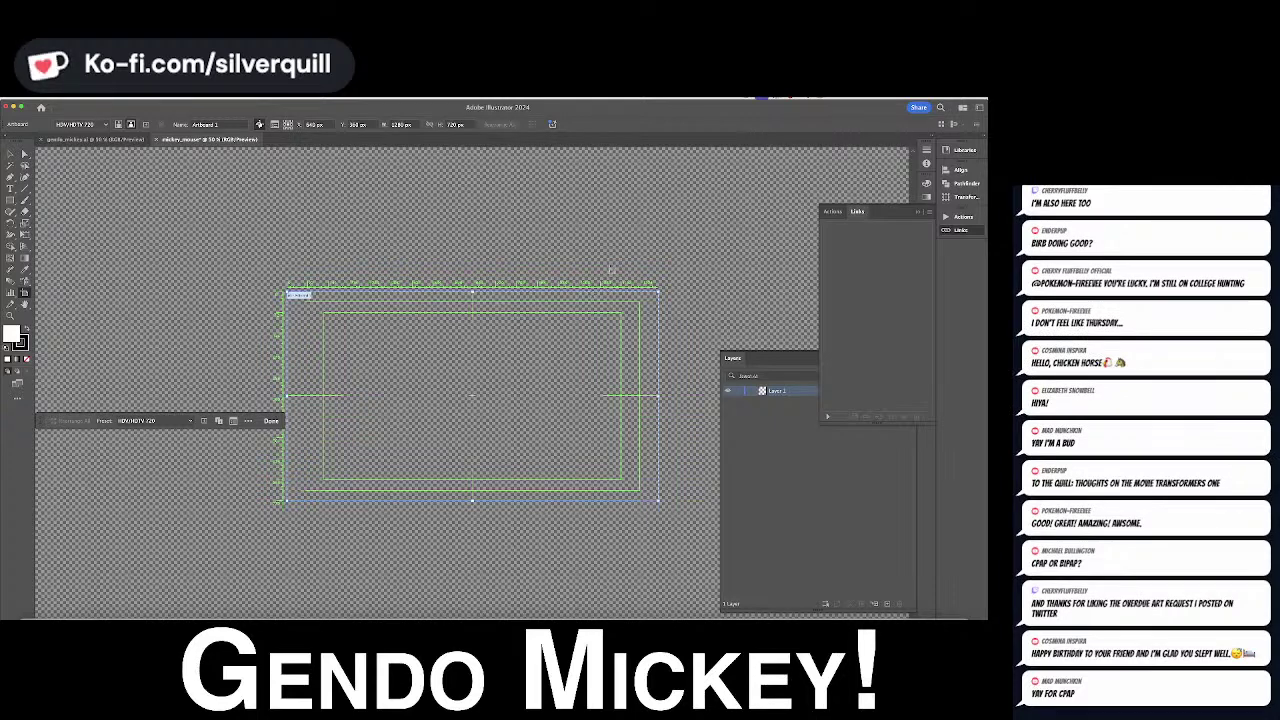
pyautogui.press('super+Tab')
pyautogui.press('super+Tab')
pyautogui.moveTo(196, 104); pyautogui.dragTo(0, 101)
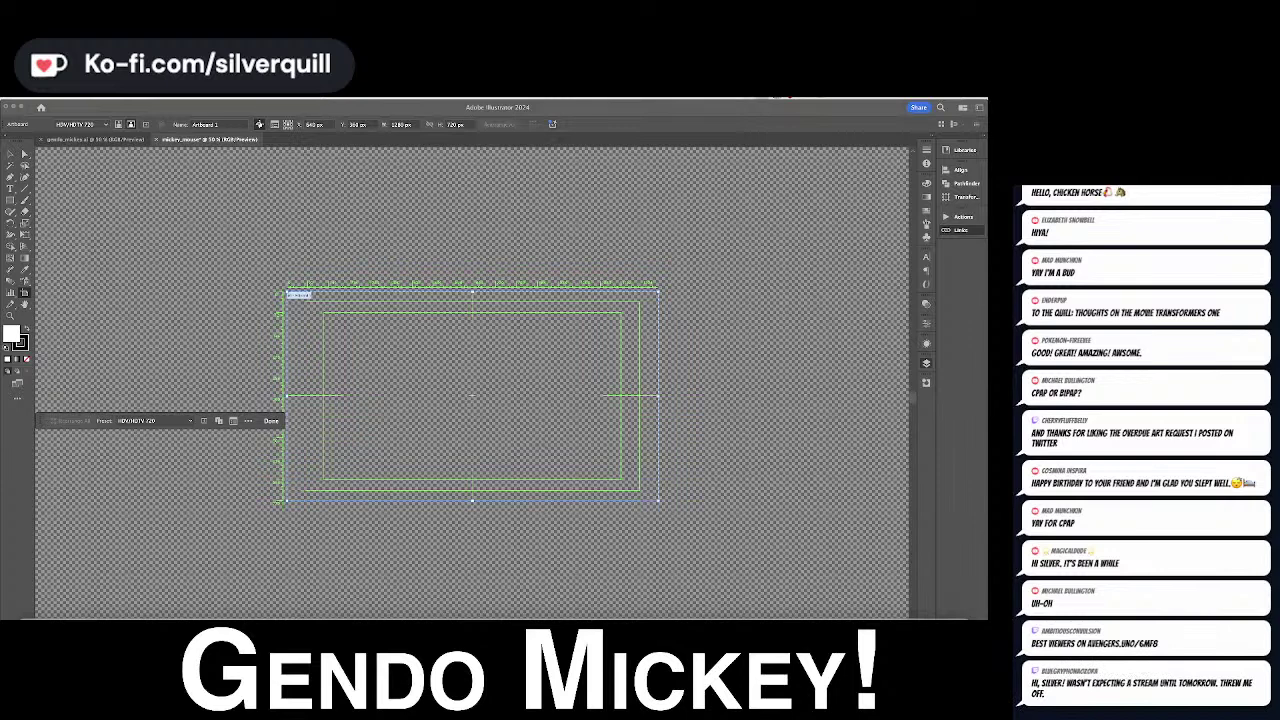
pyautogui.moveTo(594, 234); pyautogui.dragTo(607, 221)
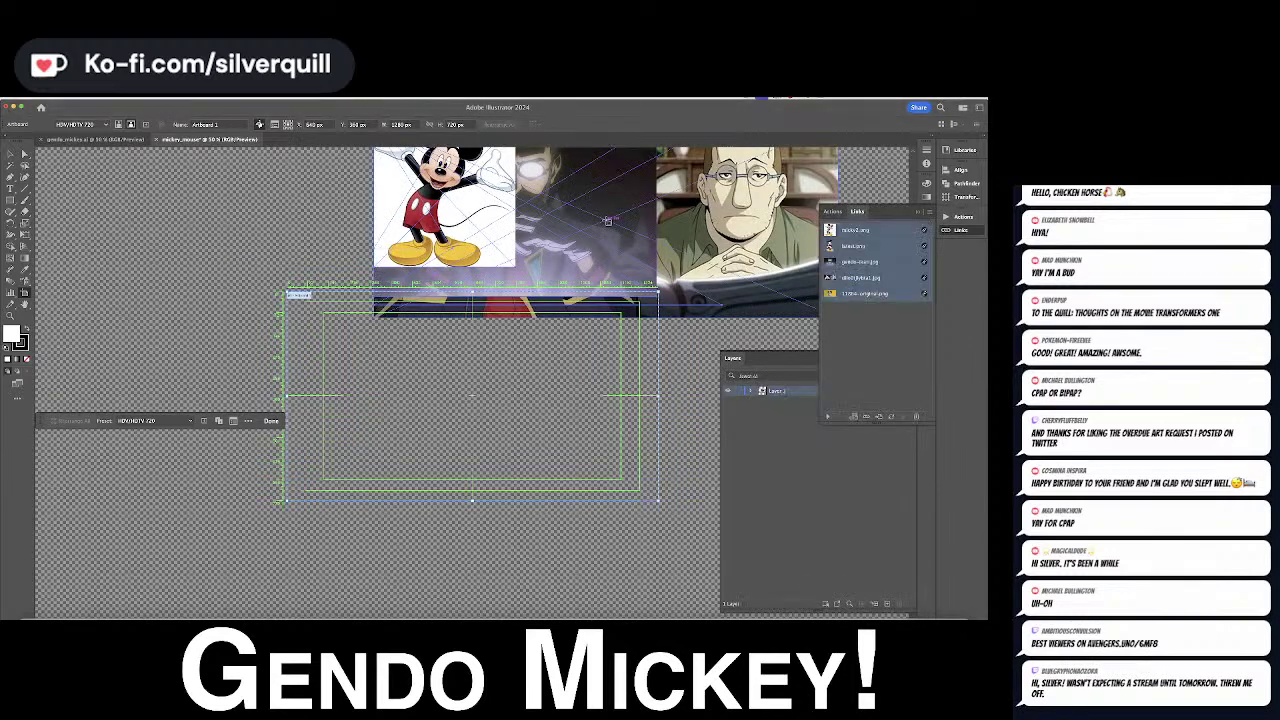
pyautogui.press('super+minus')
pyautogui.press('super+minus')
pyautogui.press('super+equal')
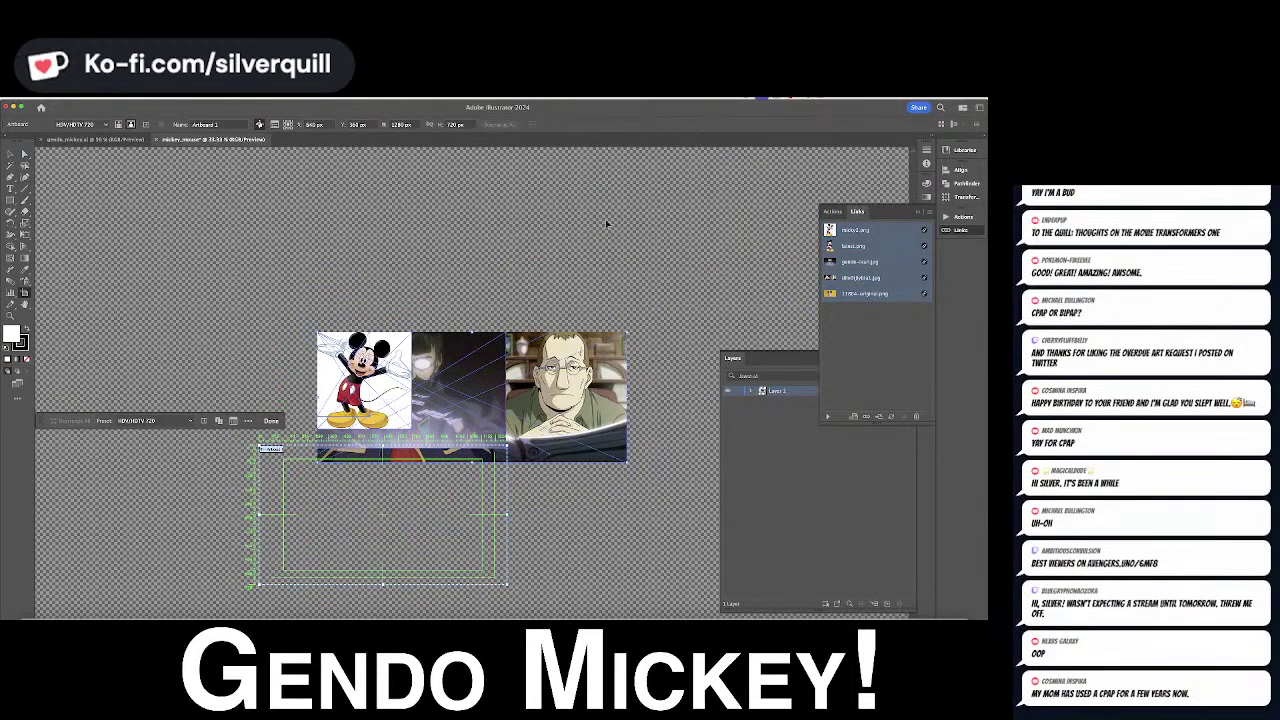
pyautogui.moveTo(598, 281); pyautogui.dragTo(585, 176)
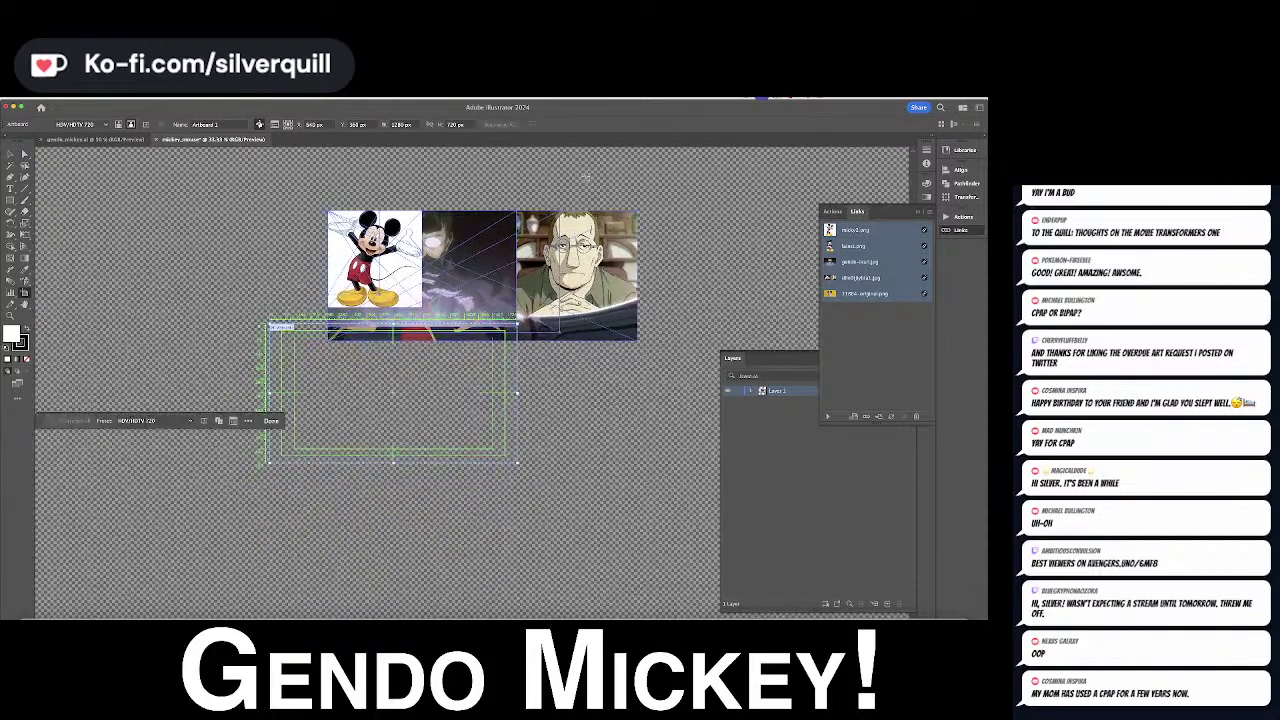
# Arrange the reference images beside the artboard, with the two full-body Mickey pictures above the two Gendo images
pyautogui.moveTo(393, 228); pyautogui.dragTo(218, 242)
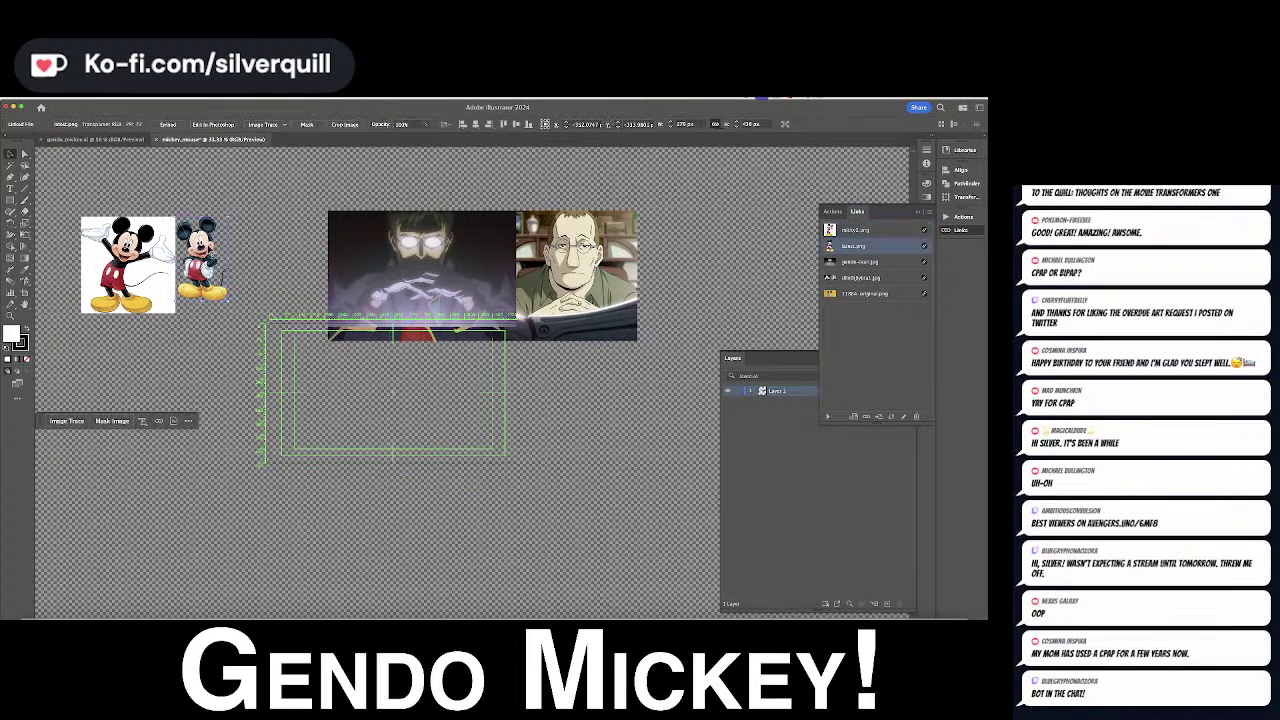
pyautogui.moveTo(230, 298); pyautogui.dragTo(238, 314)
pyautogui.moveTo(446, 249); pyautogui.dragTo(314, 322)
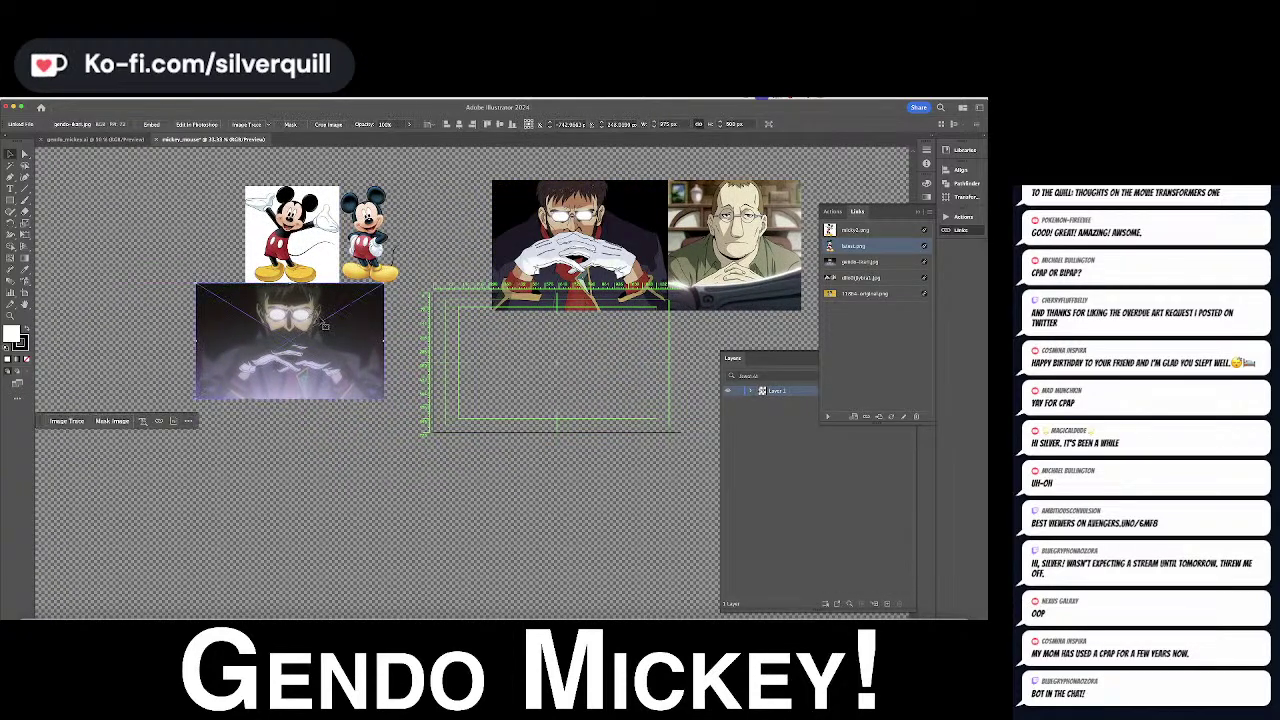
pyautogui.moveTo(736, 256)
pyautogui.mouseDown()
pyautogui.moveTo(484, 479)
pyautogui.moveTo(442, 474)
pyautogui.mouseUp()
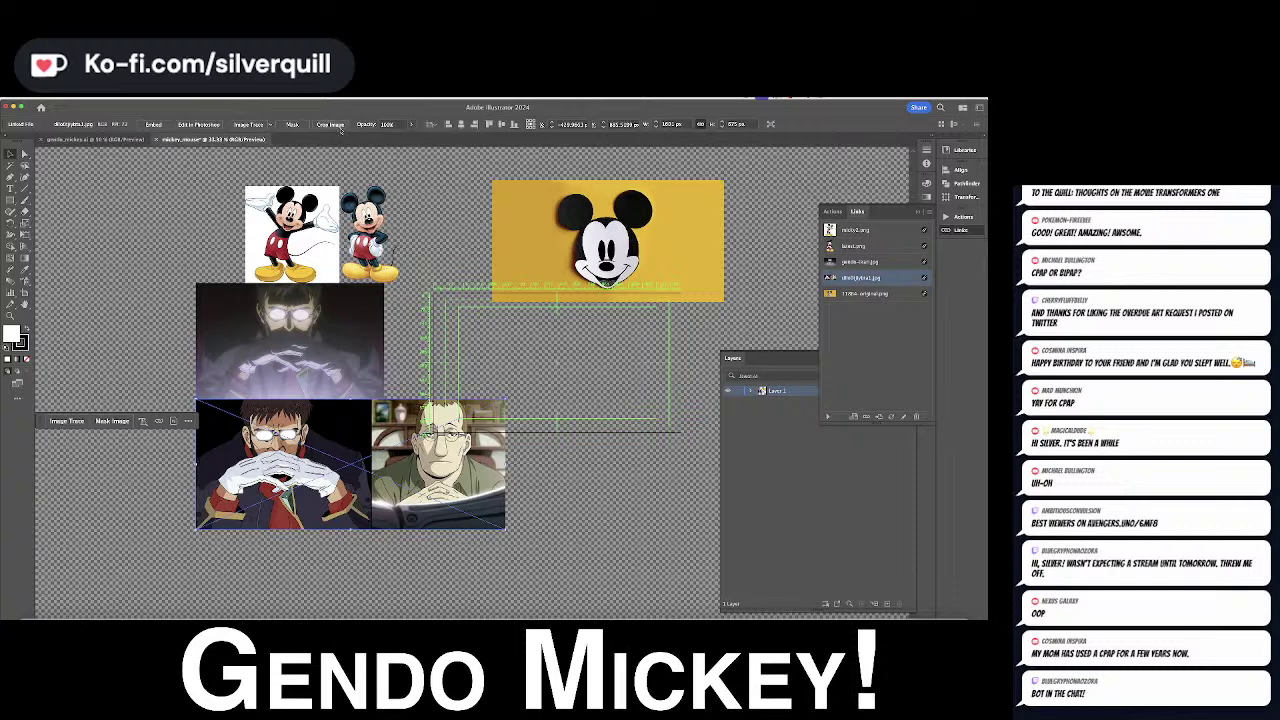
# Embed all five linked reference images in the document
pyautogui.click(880, 230)
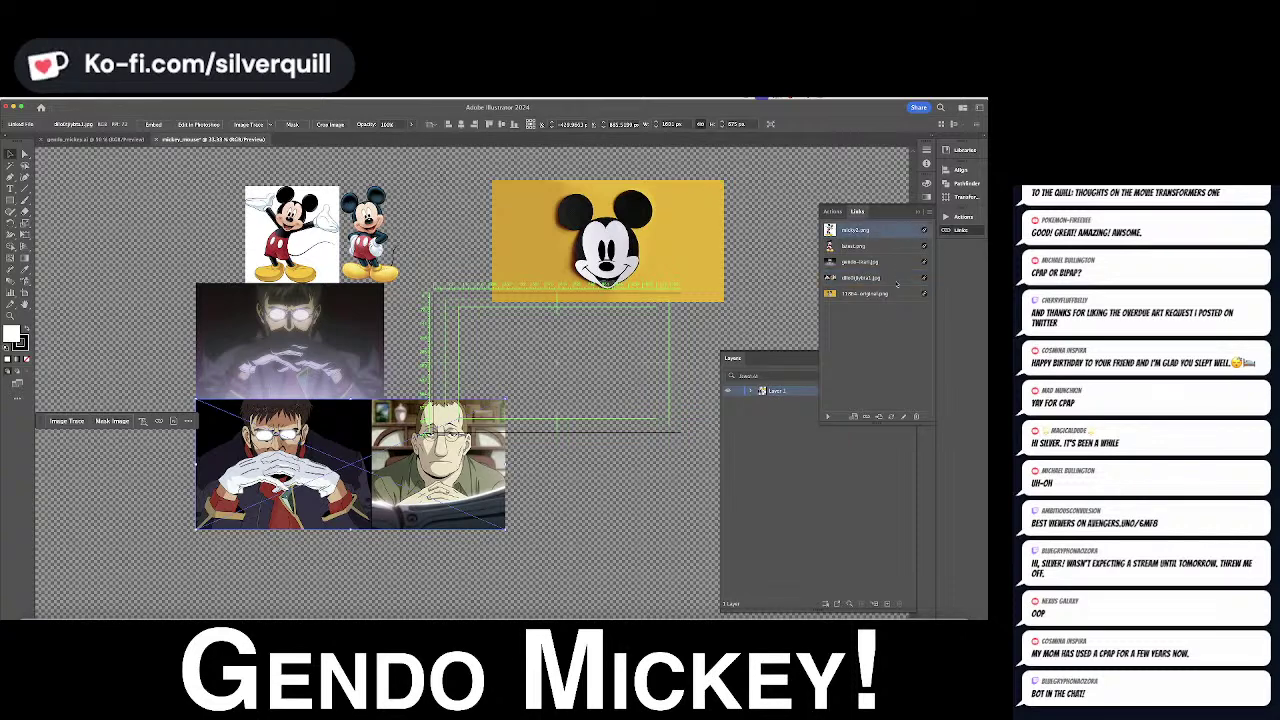
pyautogui.click(930, 212)
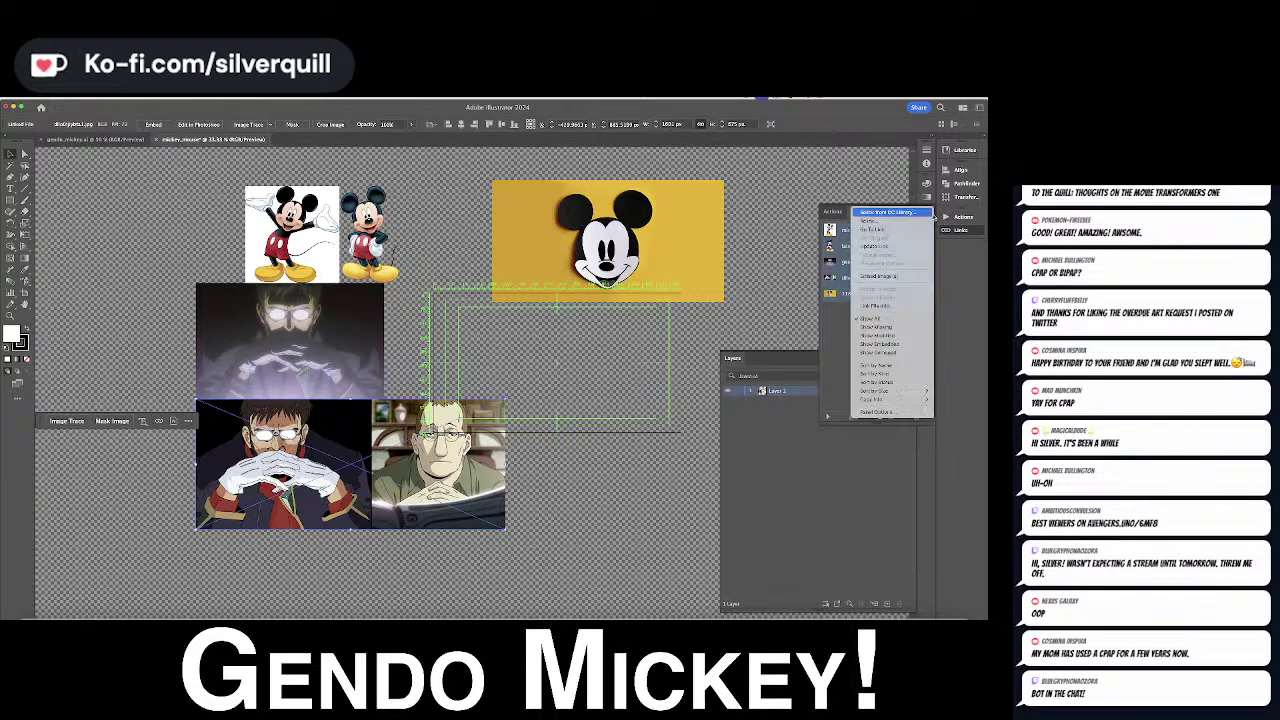
pyautogui.click(890, 277)
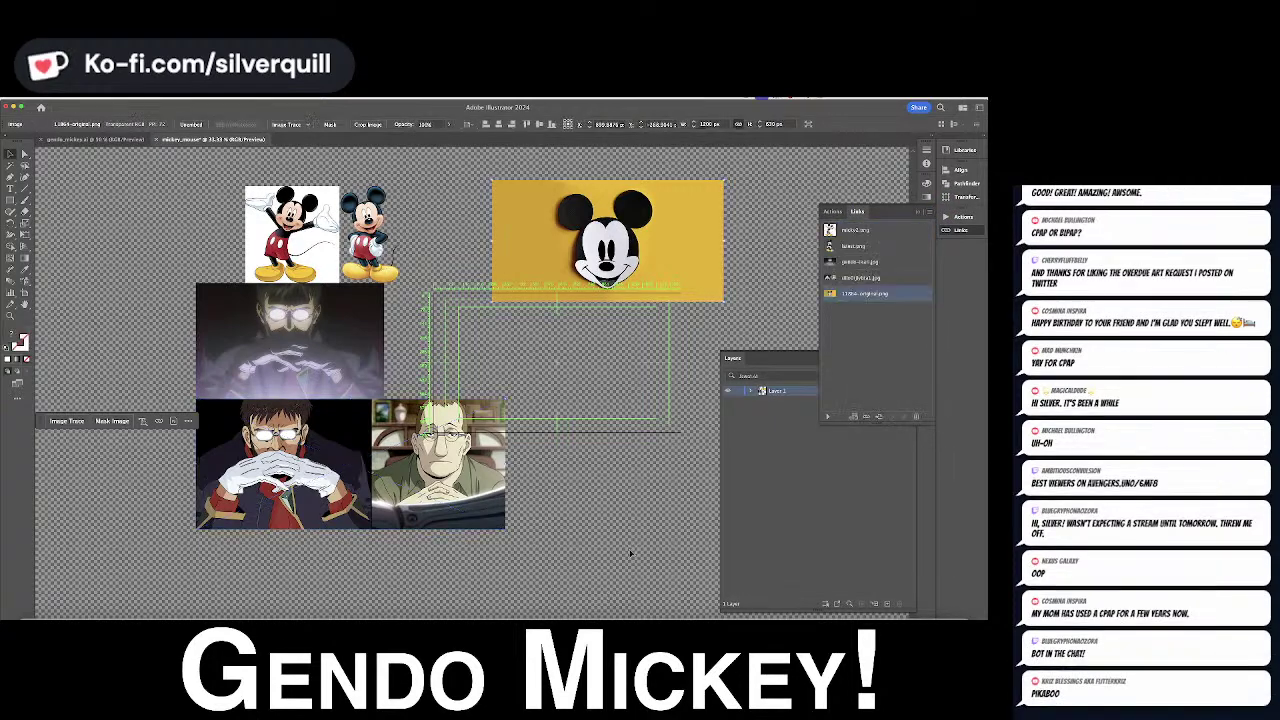
# Crop the side-by-side two-character image down to the Gendo half
pyautogui.click(454, 456)
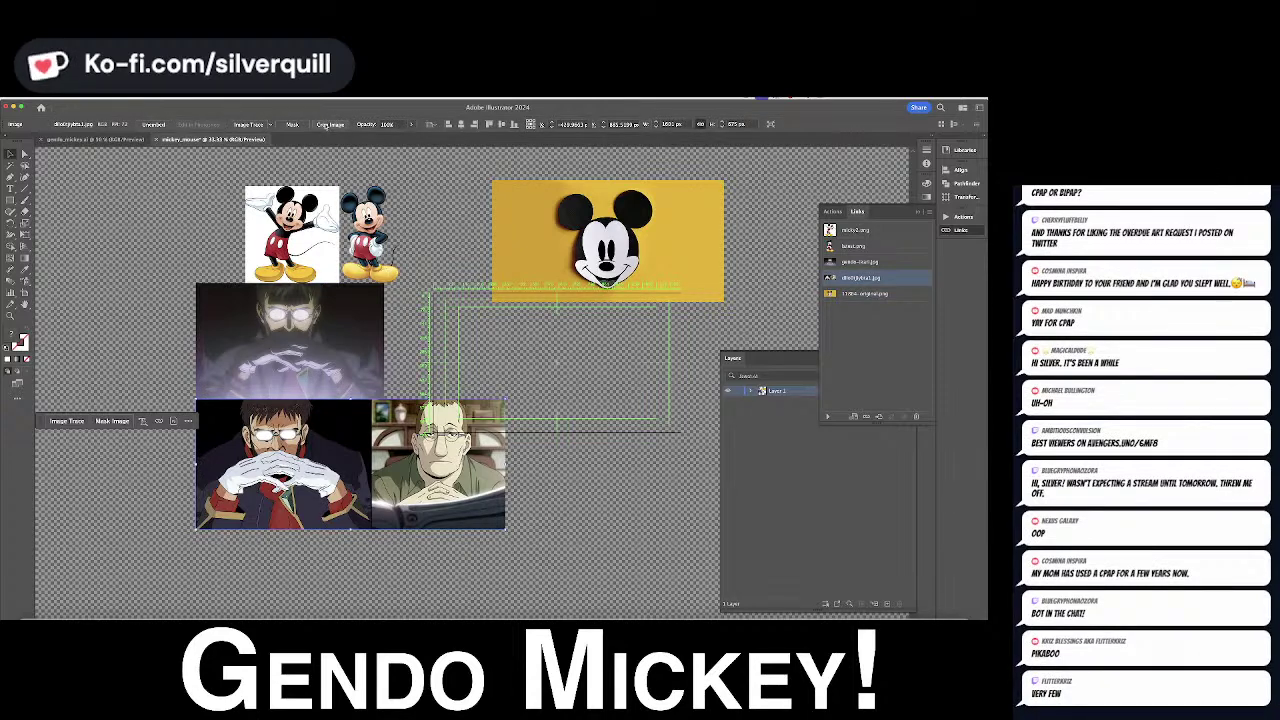
pyautogui.click(330, 124)
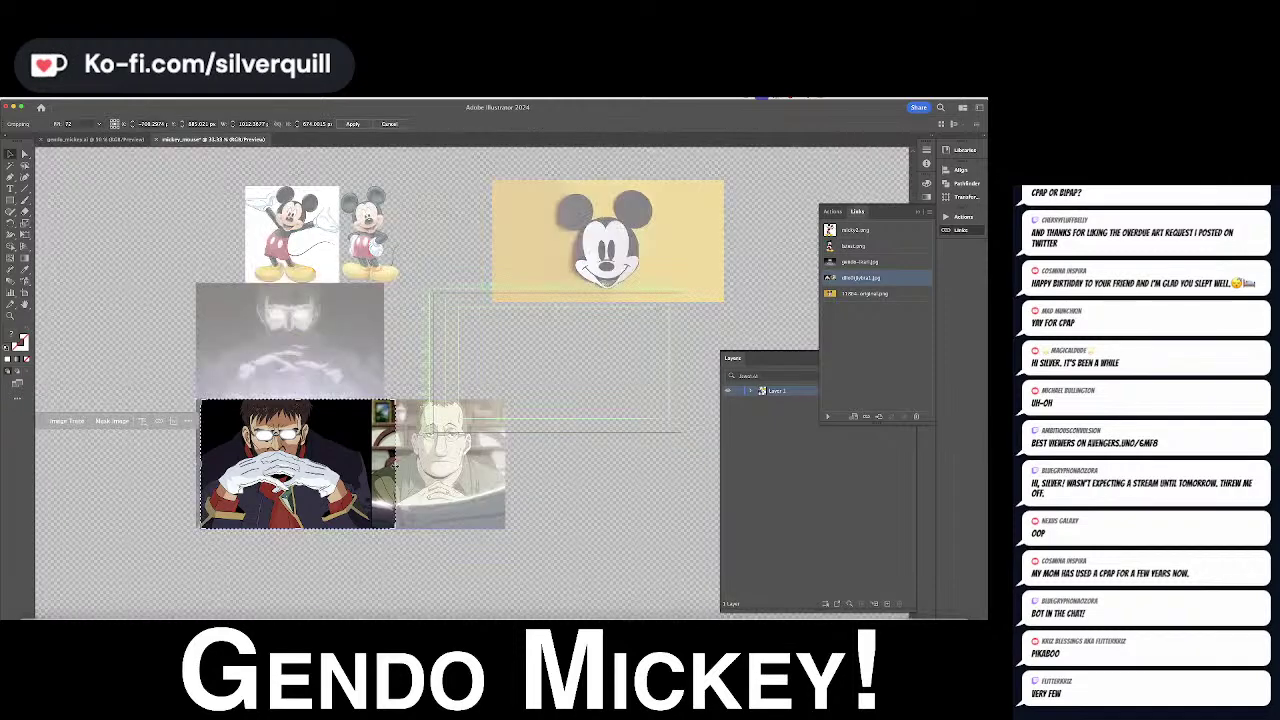
pyautogui.moveTo(394, 465); pyautogui.dragTo(369, 466)
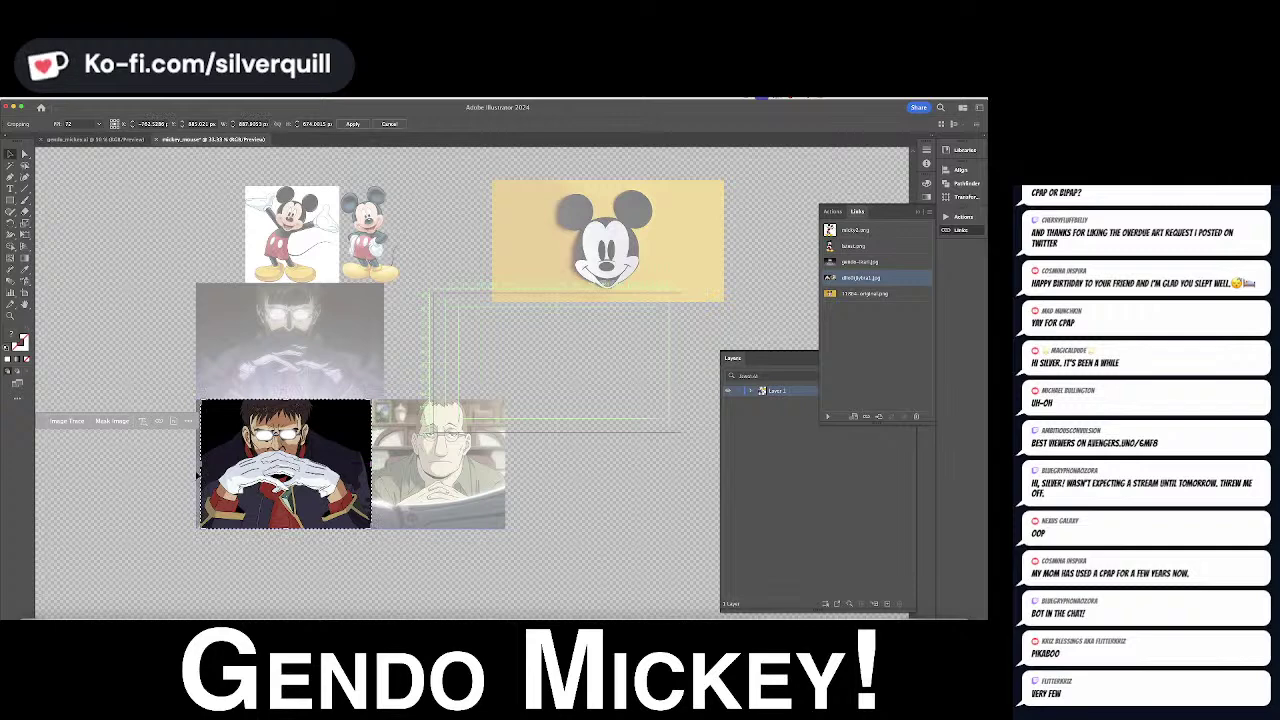
pyautogui.press('Return')
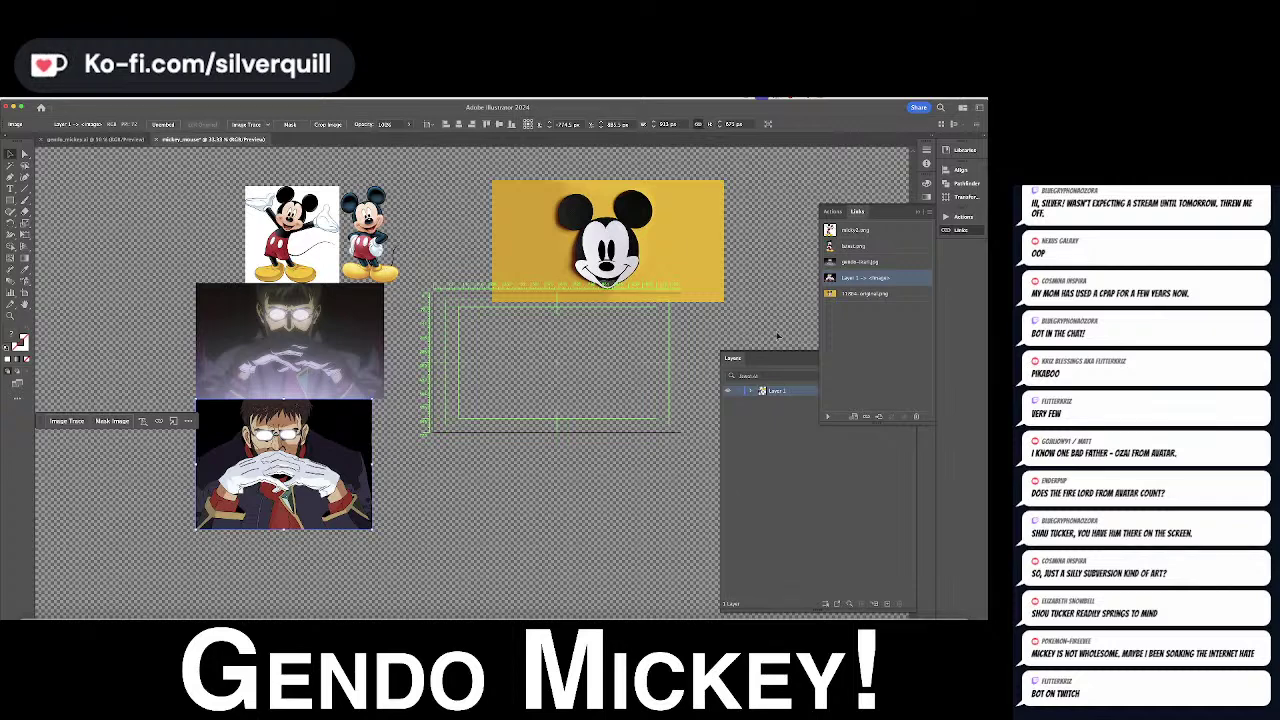
# Set a white fill and a 1 pt stroke, with the stroke colour sampled from the Mickey reference
pyautogui.click(425, 240)
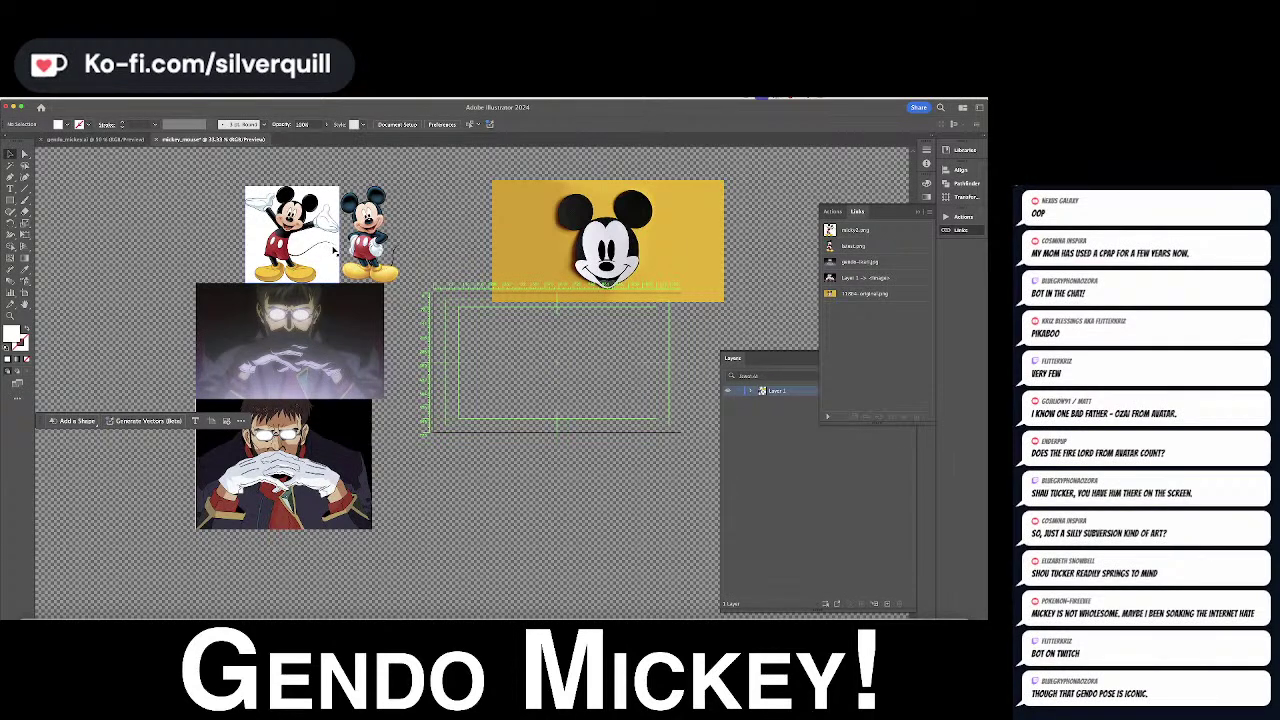
pyautogui.scroll(5, 335, 251)
pyautogui.press('i')
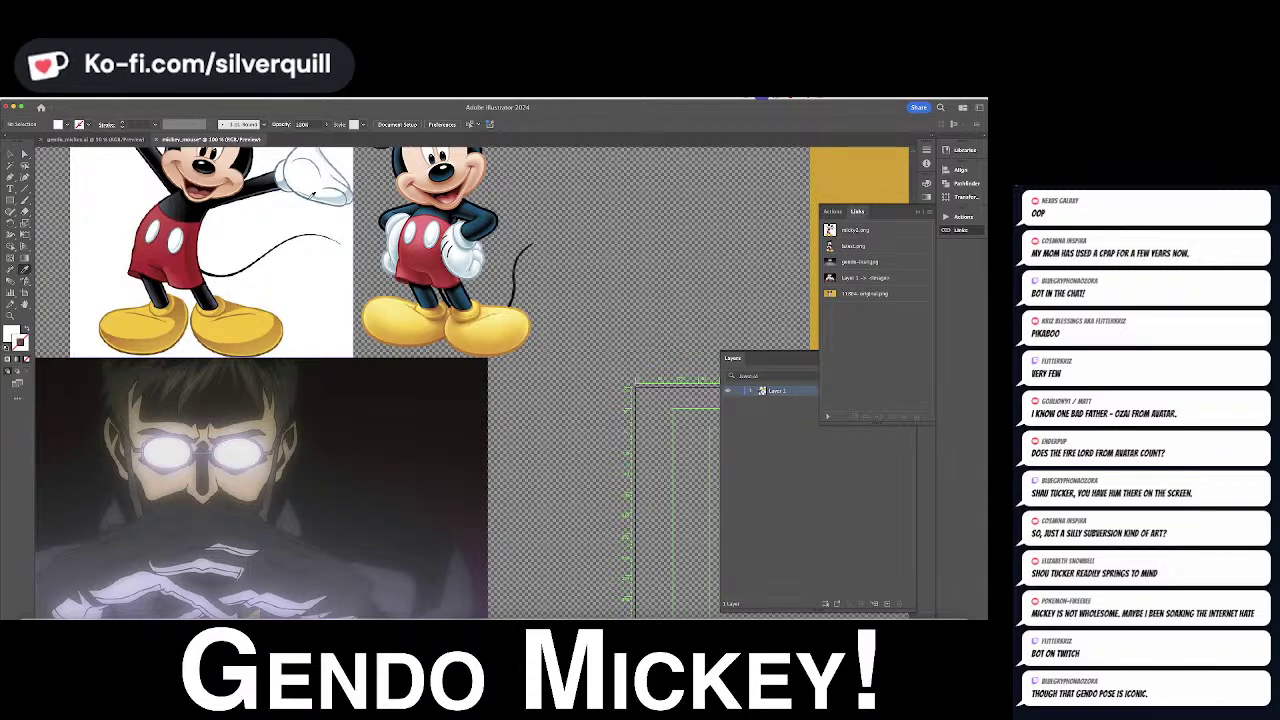
pyautogui.press('d')
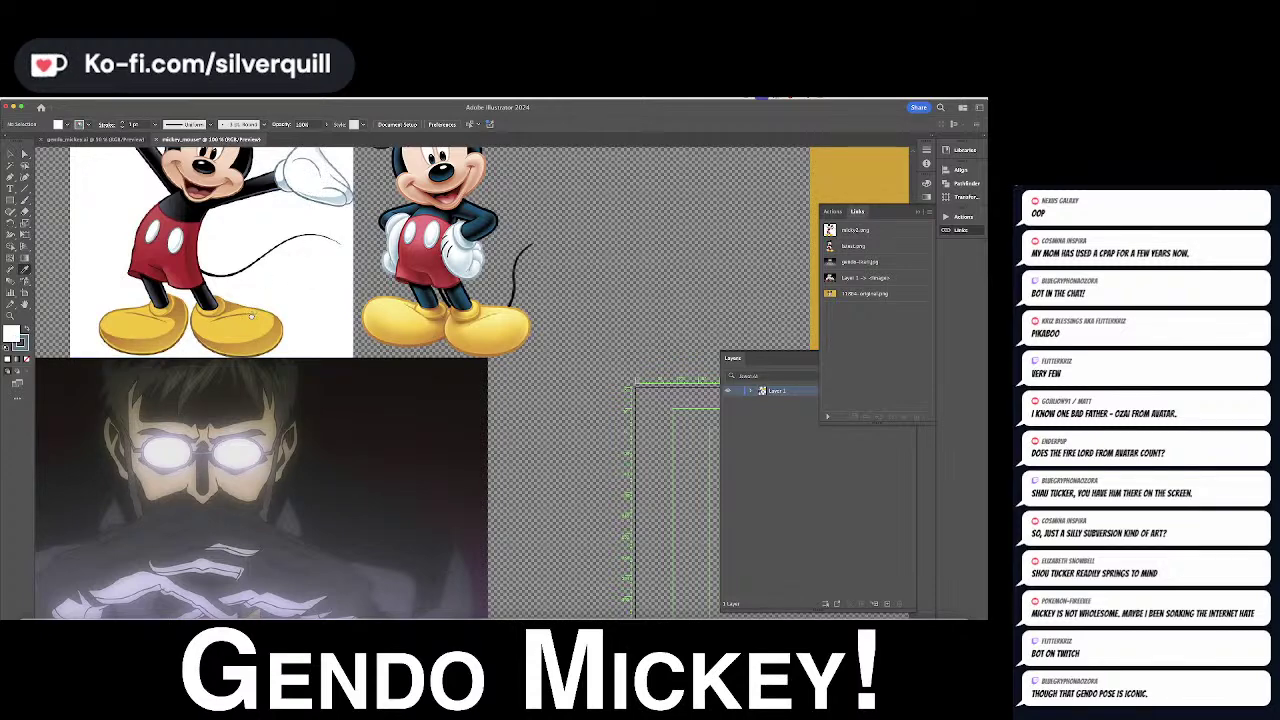
# Lock the layer holding the reference images and add a new layer above it for the drawing
pyautogui.scroll(-3, 251, 315)
pyautogui.hscroll(-4, 251, 315)
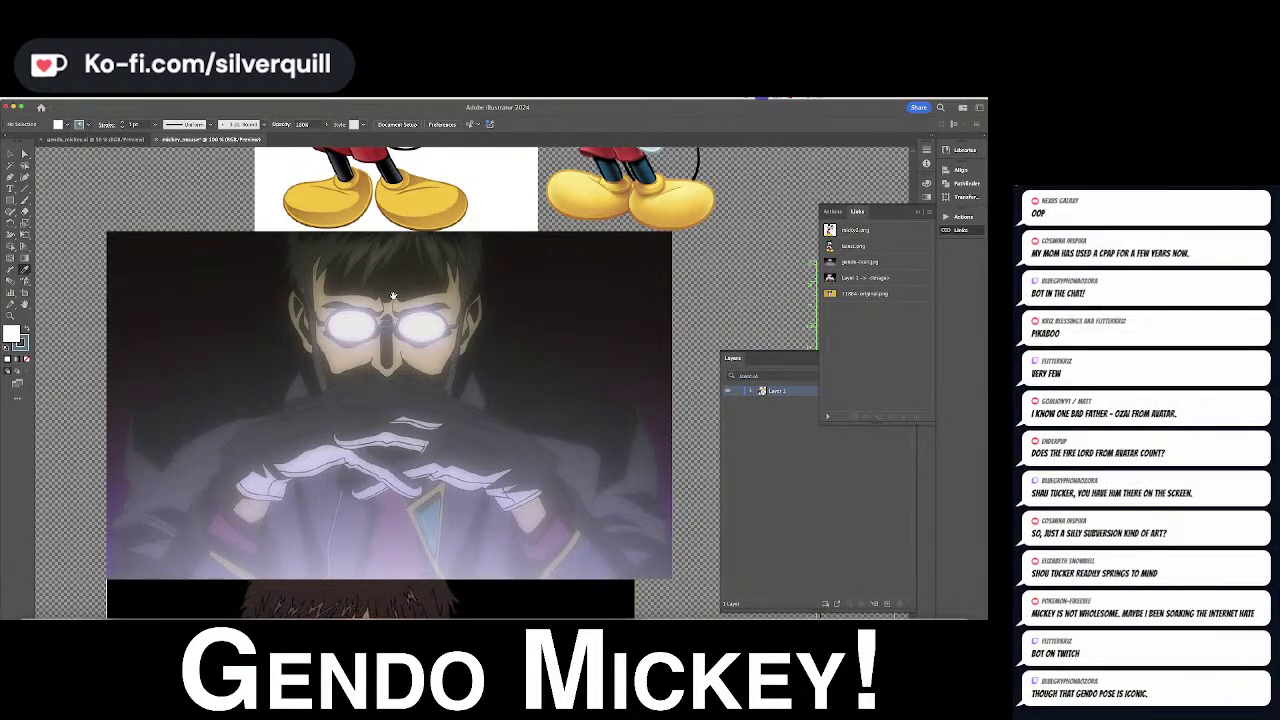
pyautogui.scroll(3, 393, 296)
pyautogui.scroll(-3, 425, 446)
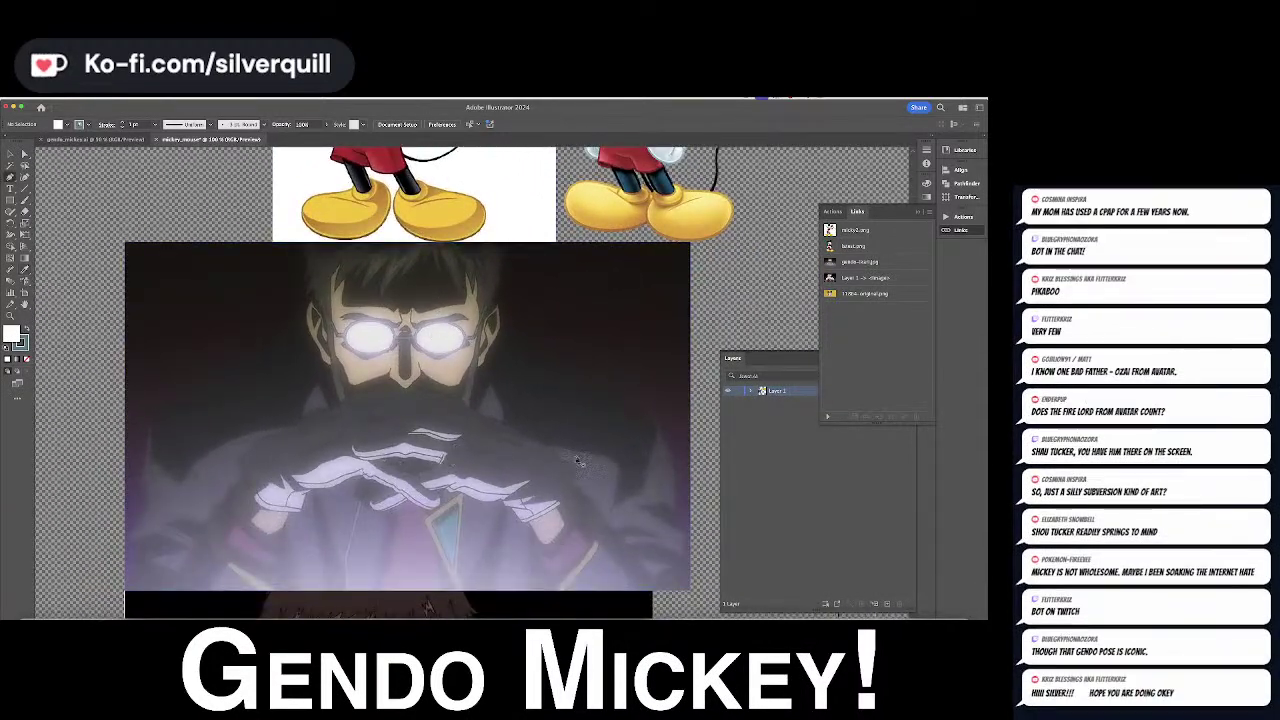
pyautogui.click(739, 392)
pyautogui.click(887, 603)
# Draw a curved white finger shape with the Pen tool over Gendo's interlocked hands and adjust its upper anchor point
pyautogui.click(393, 462)
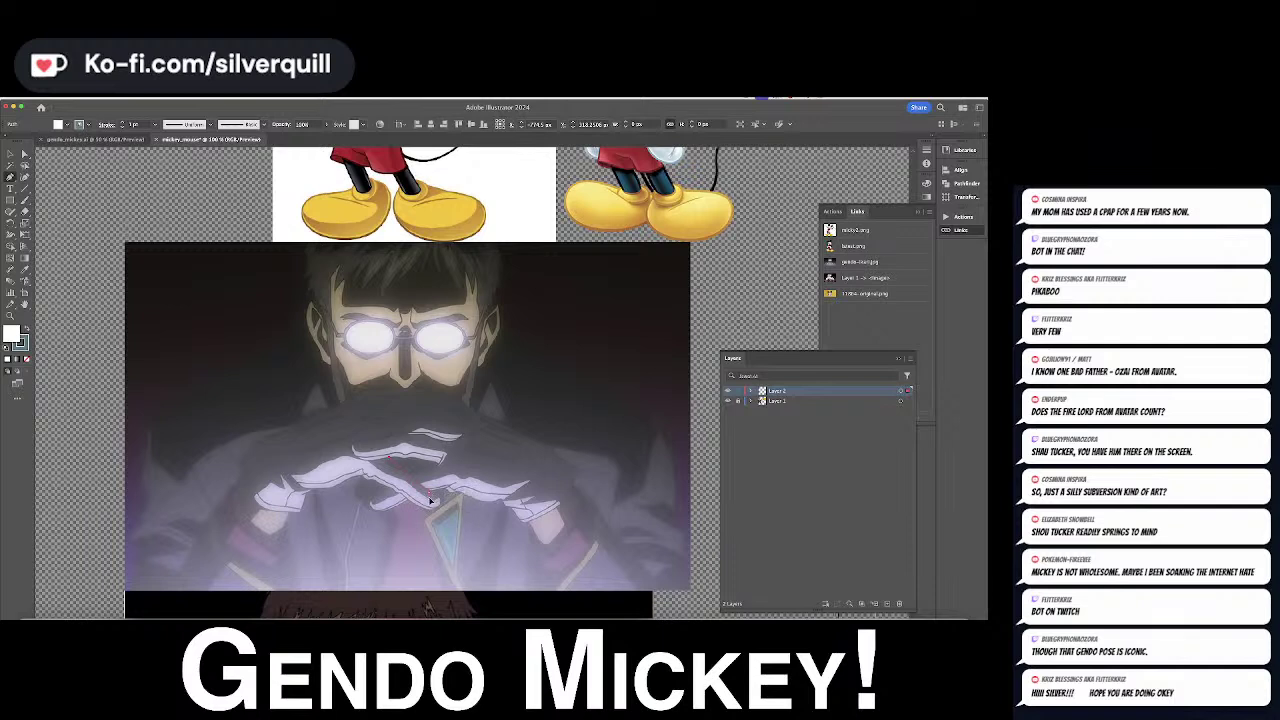
pyautogui.click(428, 492)
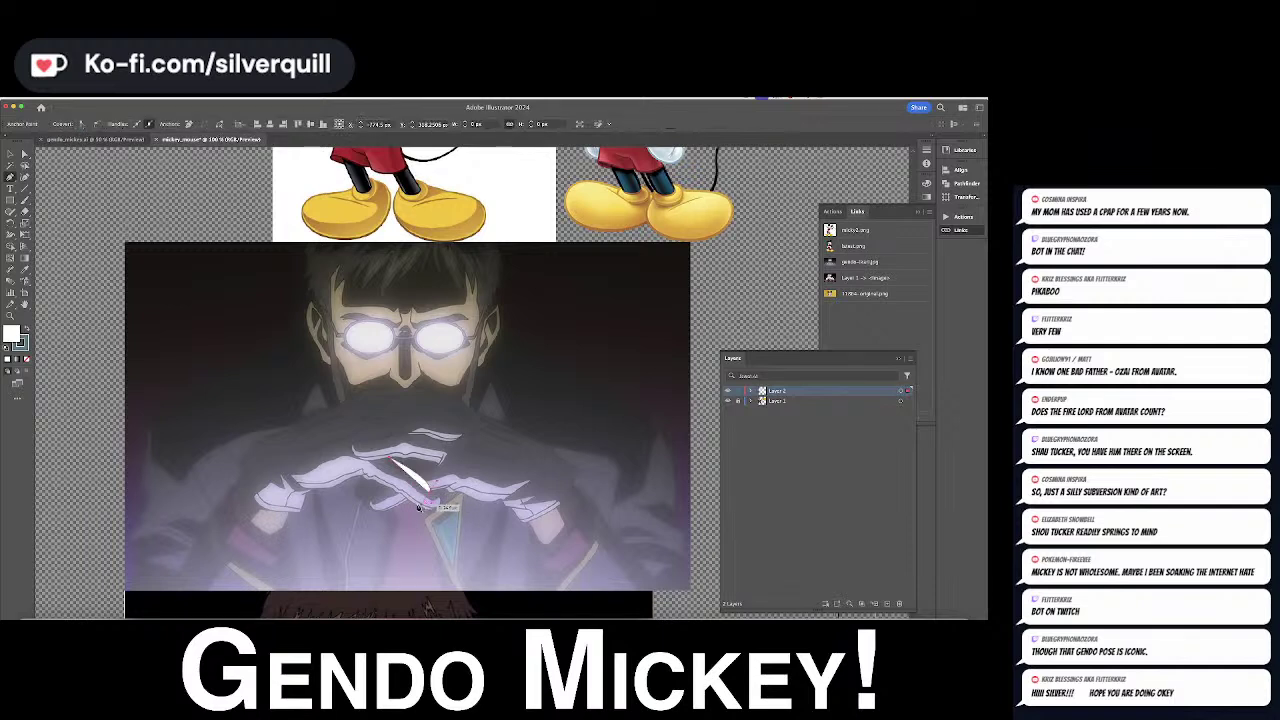
pyautogui.click(368, 470)
pyautogui.press('a')
pyautogui.moveTo(390, 457); pyautogui.dragTo(385, 456)
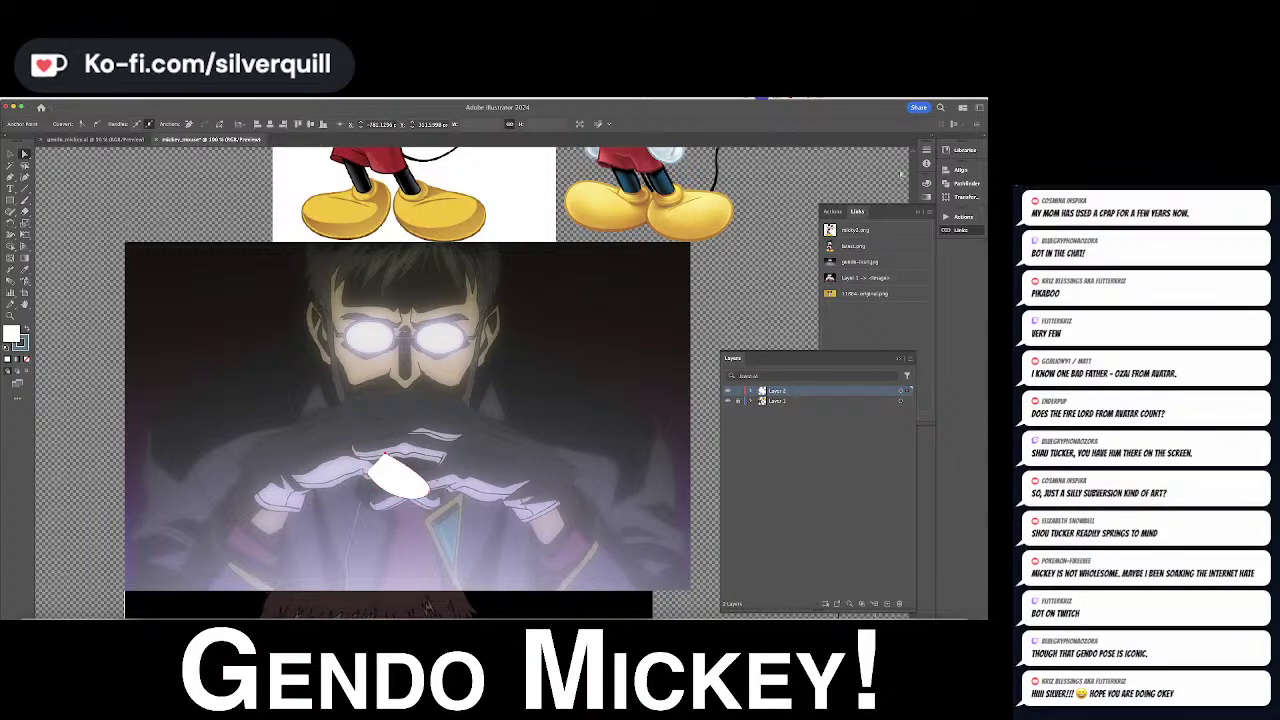
# Extend the white finger path with a curved pen segment along the back of the glove toward the wrist
pyautogui.scroll(3, 475, 462)
pyautogui.scroll(1, 475, 463)
pyautogui.scroll(-4, 521, 342)
pyautogui.scroll(-1, 520, 342)
pyautogui.scroll(2, 523, 326)
pyautogui.scroll(-3, 523, 326)
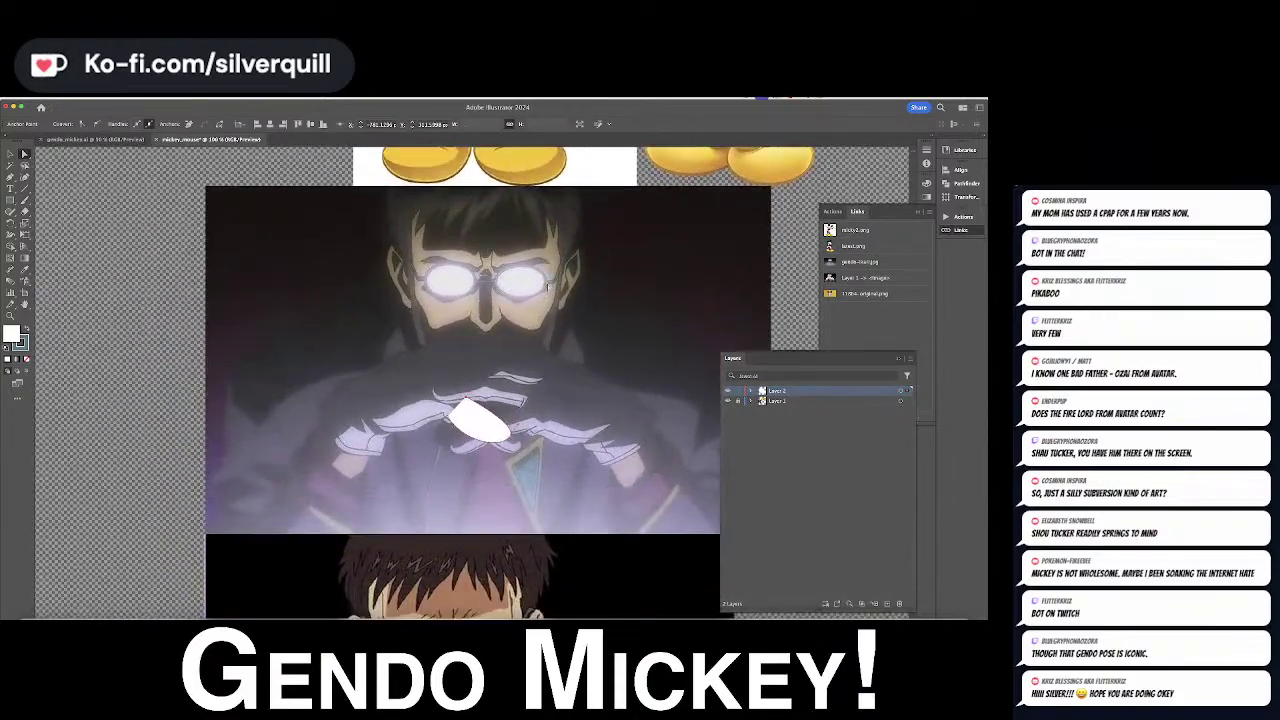
pyautogui.scroll(8, 494, 282)
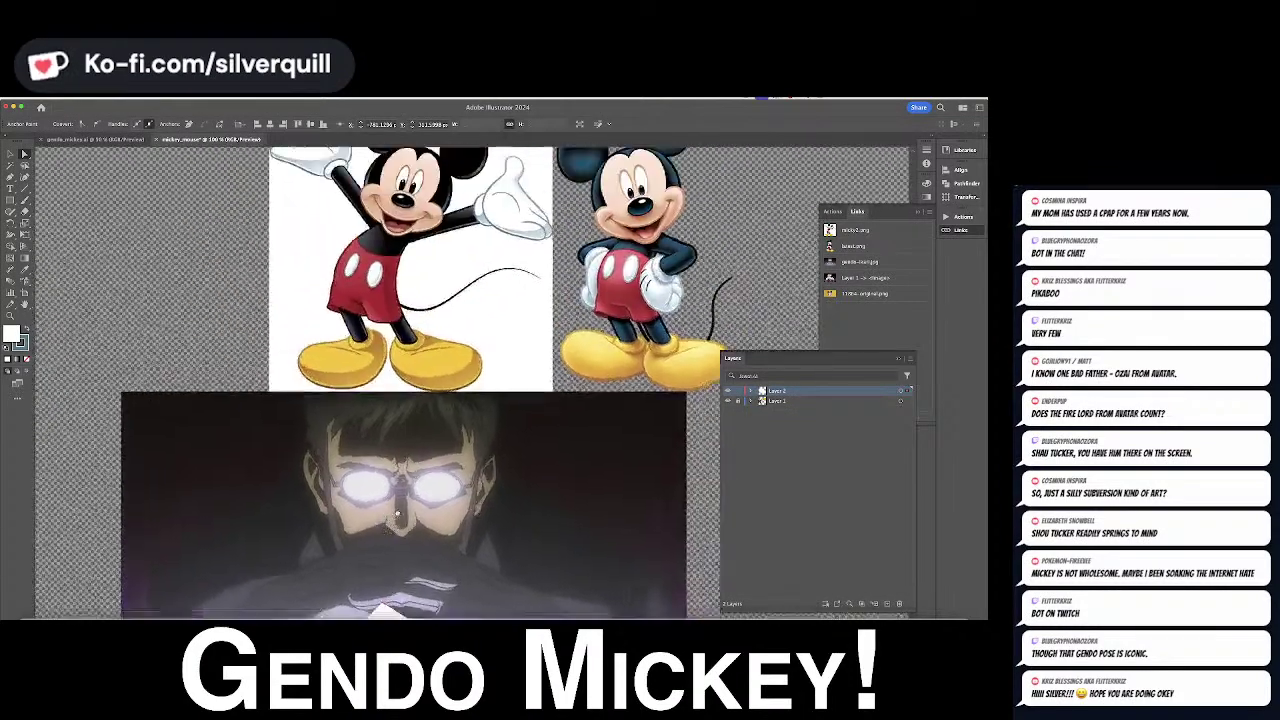
pyautogui.scroll(-7, 494, 282)
pyautogui.scroll(-2, 494, 282)
pyautogui.press('p')
pyautogui.click(389, 410)
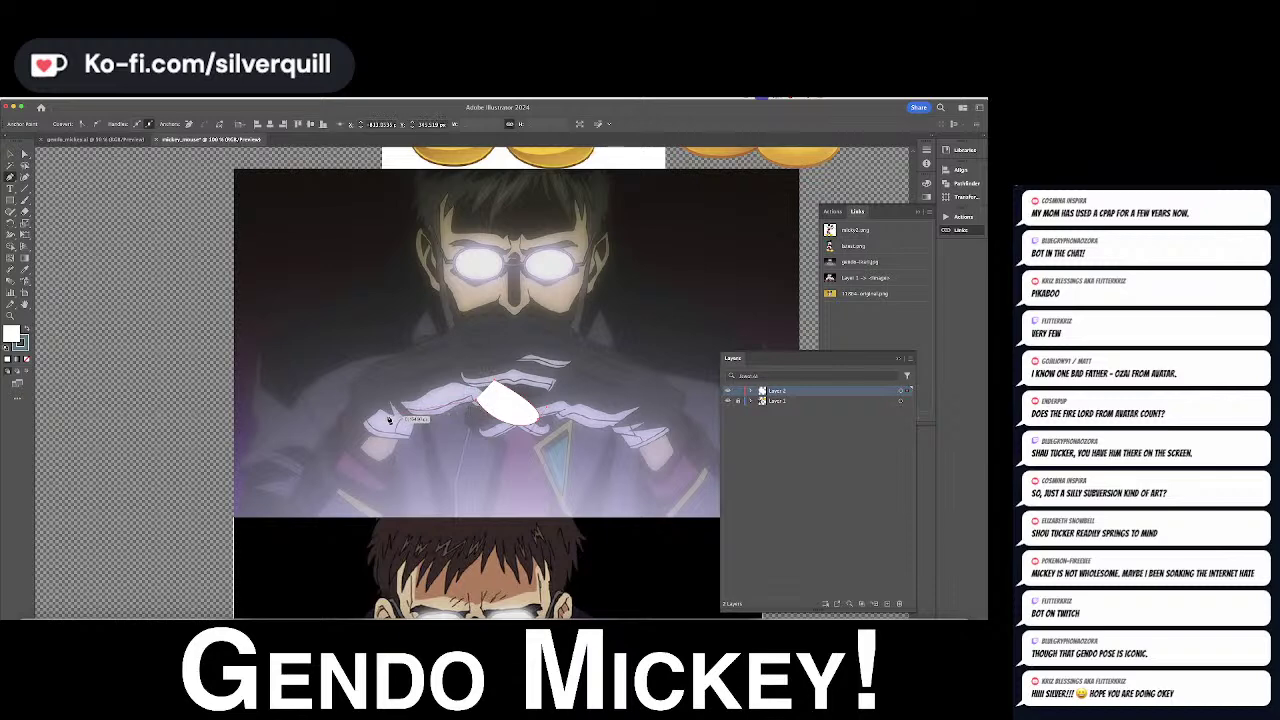
pyautogui.moveTo(347, 394); pyautogui.dragTo(348, 389)
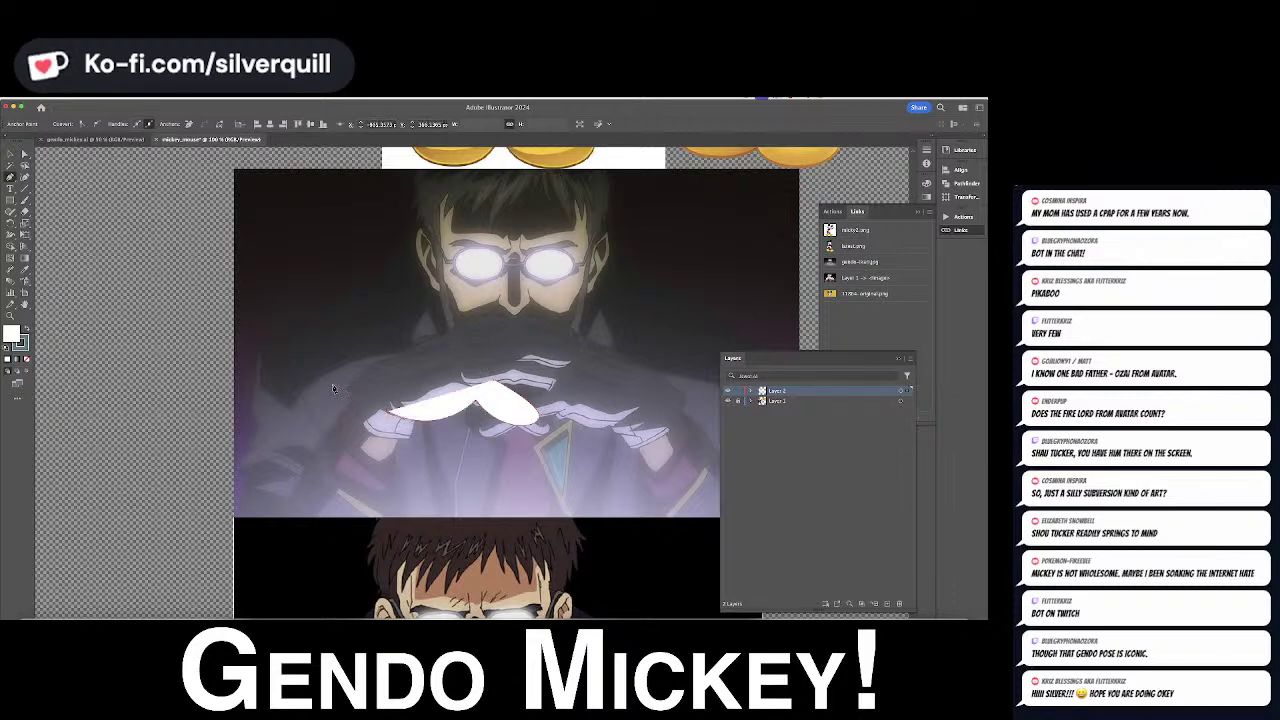
# Set the glove path's stroke to 4 pt with a tapered width profile, and deselect it
pyautogui.click(928, 150)
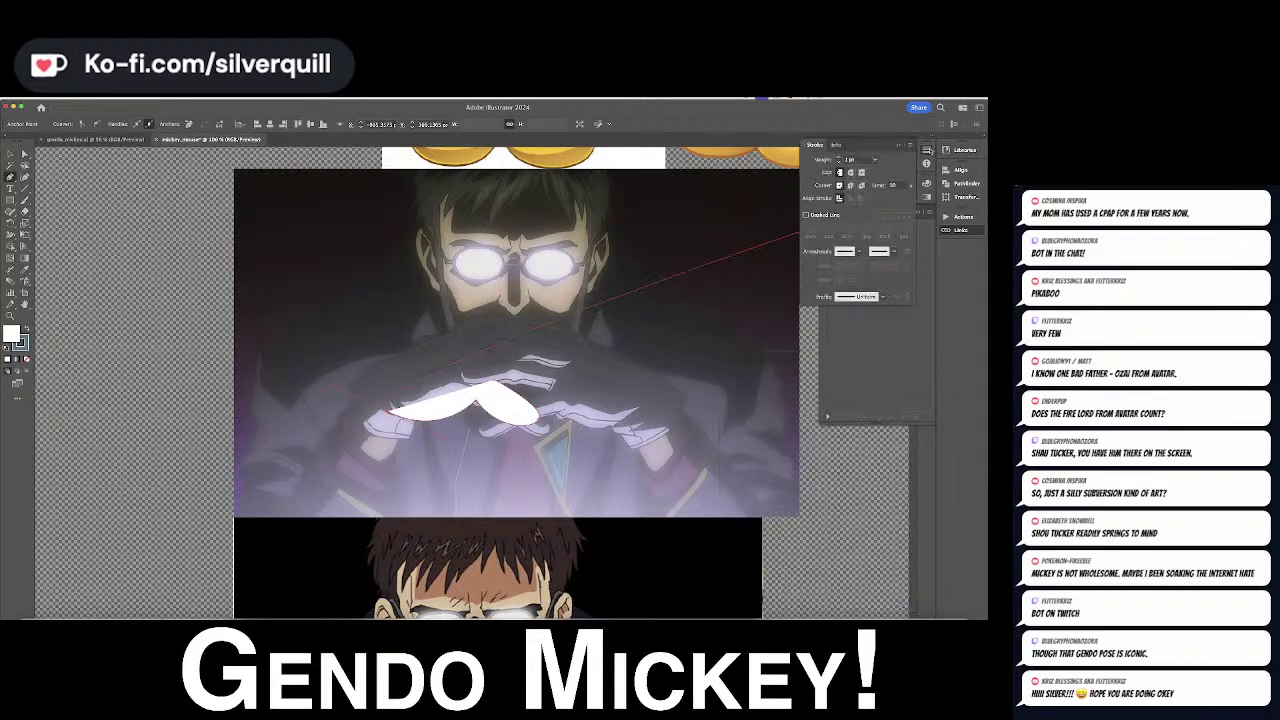
pyautogui.click(839, 157)
pyautogui.click(852, 297)
pyautogui.scroll(-3, 858, 370)
pyautogui.scroll(3, 852, 349)
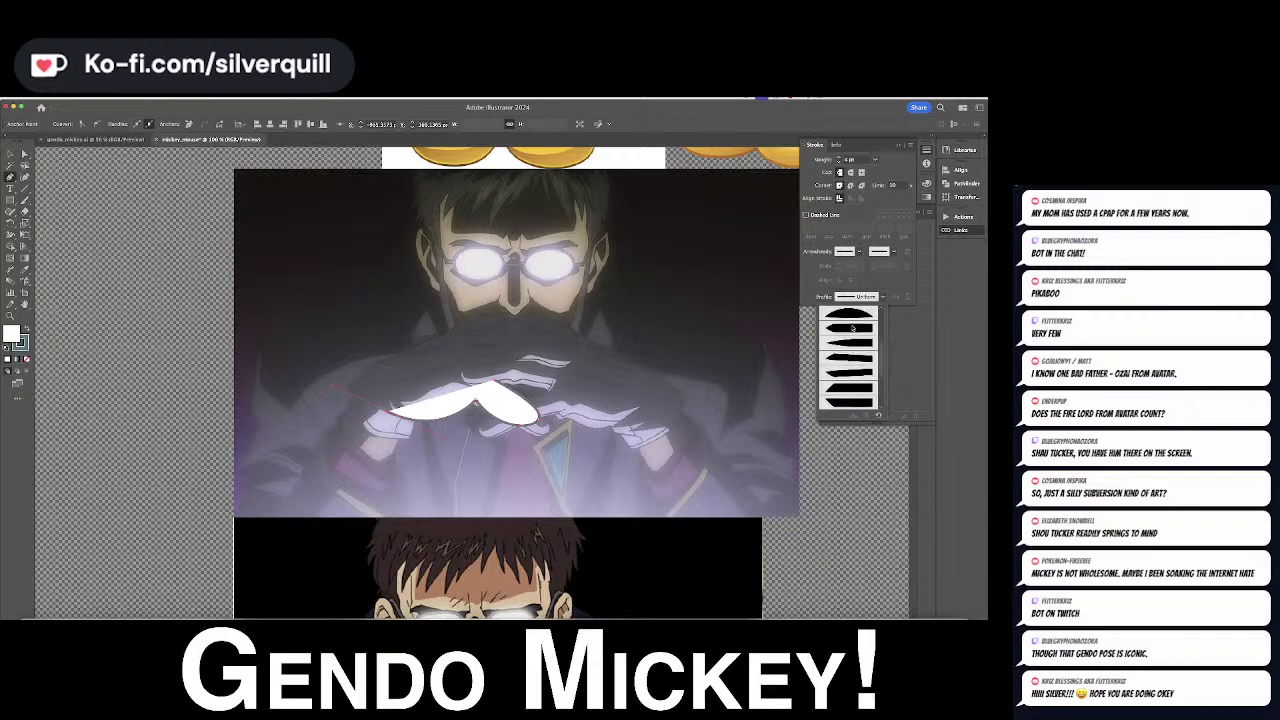
pyautogui.click(852, 328)
pyautogui.press('super+shift+a')
# Draw a second curved white finger shape with the Pen tool above the first finger, over Gendo's folded hands
pyautogui.moveTo(576, 306); pyautogui.dragTo(635, 413)
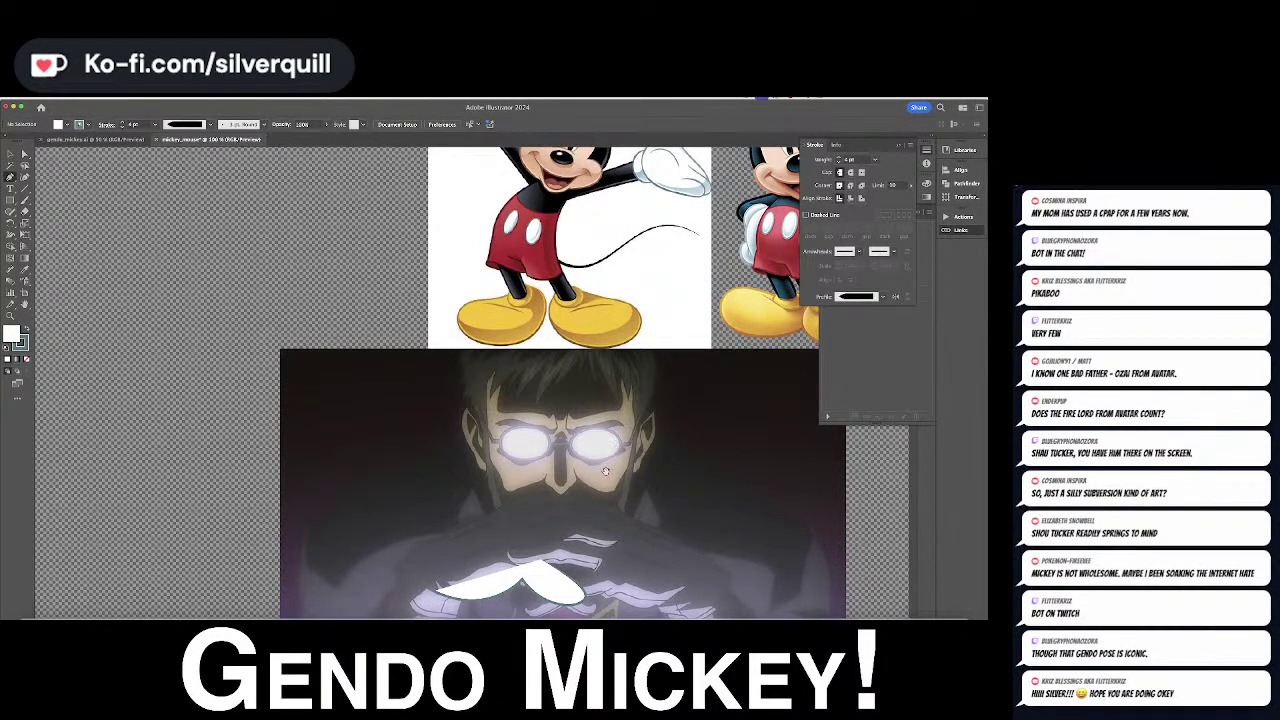
pyautogui.moveTo(614, 477); pyautogui.dragTo(599, 347)
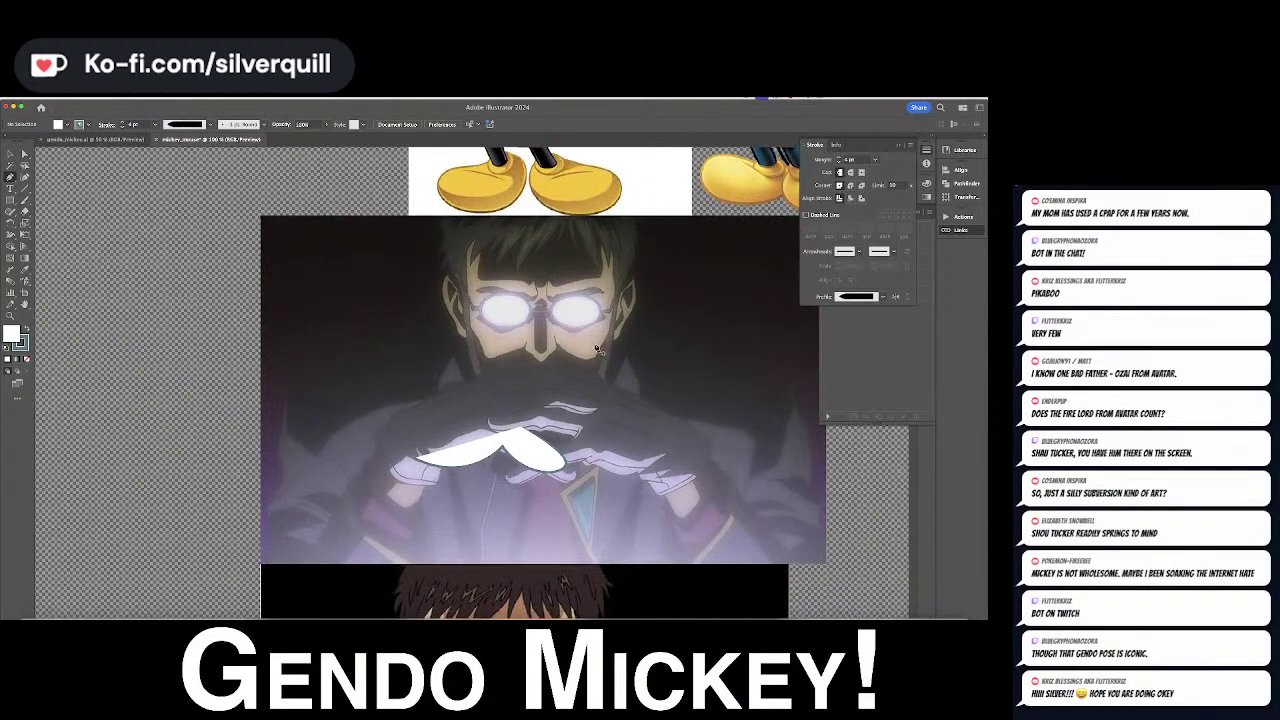
pyautogui.click(489, 408)
pyautogui.click(491, 408)
pyautogui.moveTo(553, 399); pyautogui.dragTo(559, 399)
pyautogui.moveTo(655, 357); pyautogui.dragTo(634, 317)
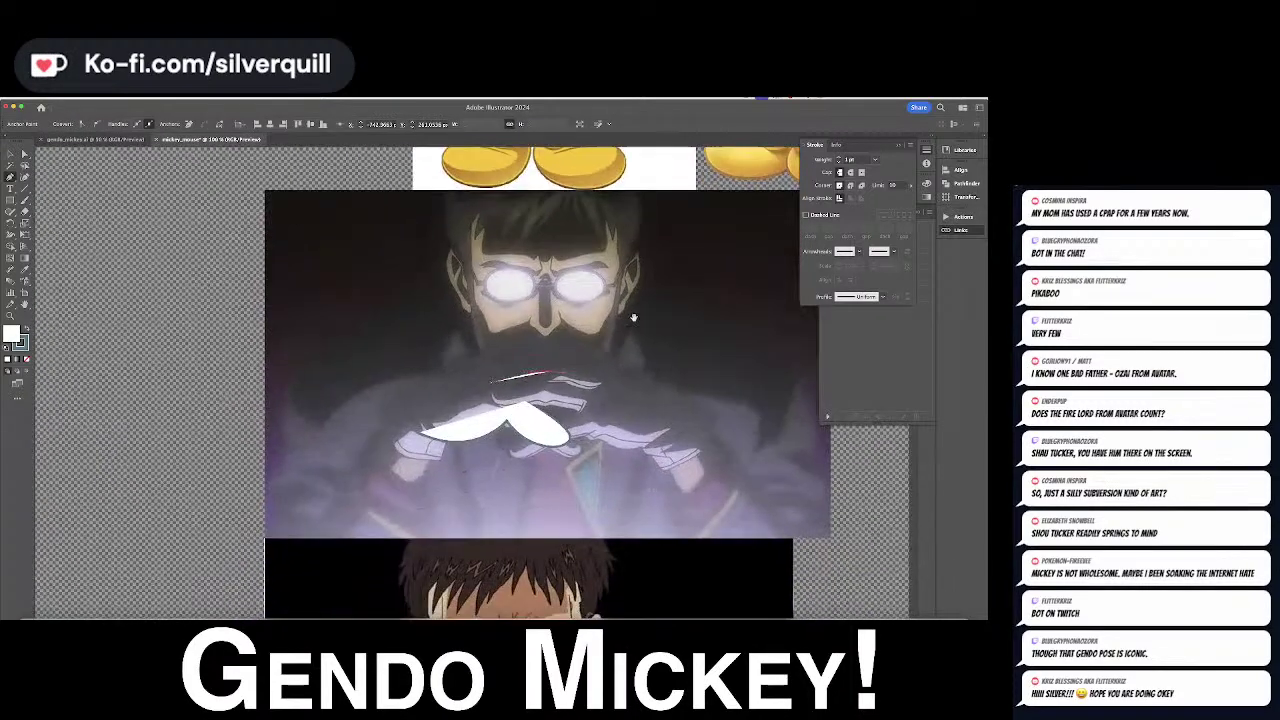
pyautogui.click(604, 386)
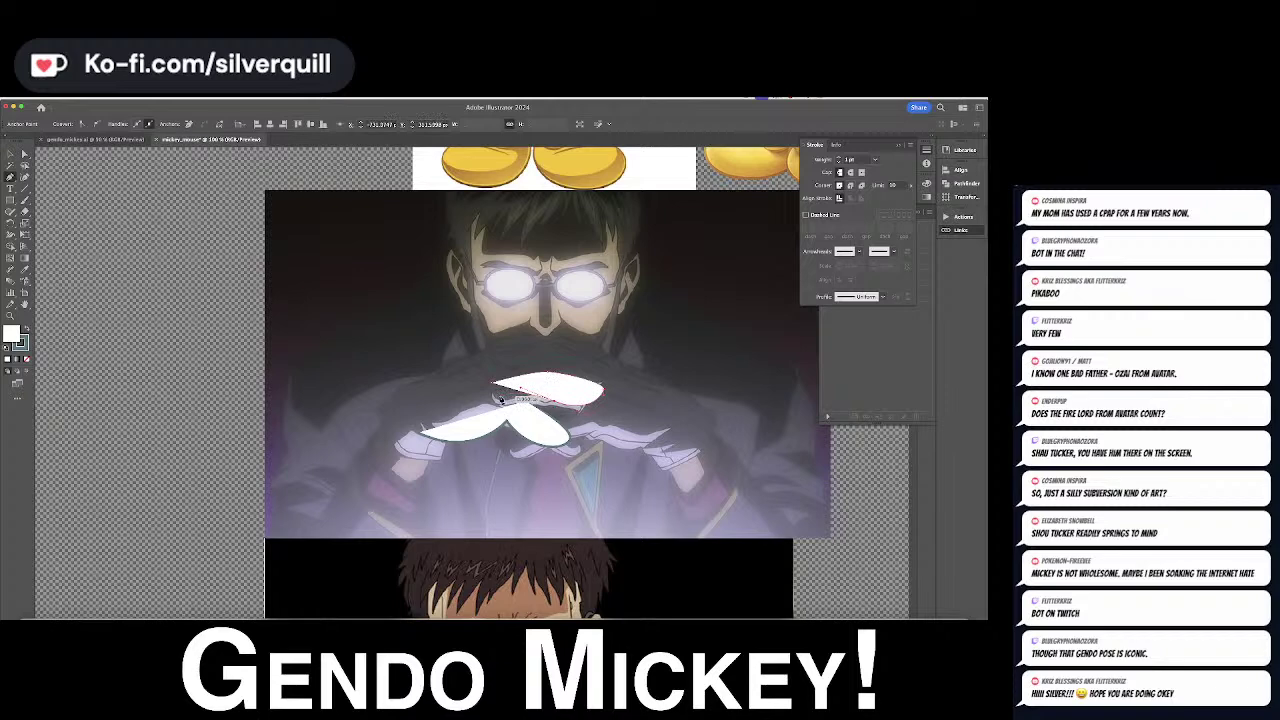
pyautogui.click(497, 403)
# Set the second finger's stroke to 4 pt, lower its fingertip and pull its lower base corner down over the first finger, and deselect it
pyautogui.press('a')
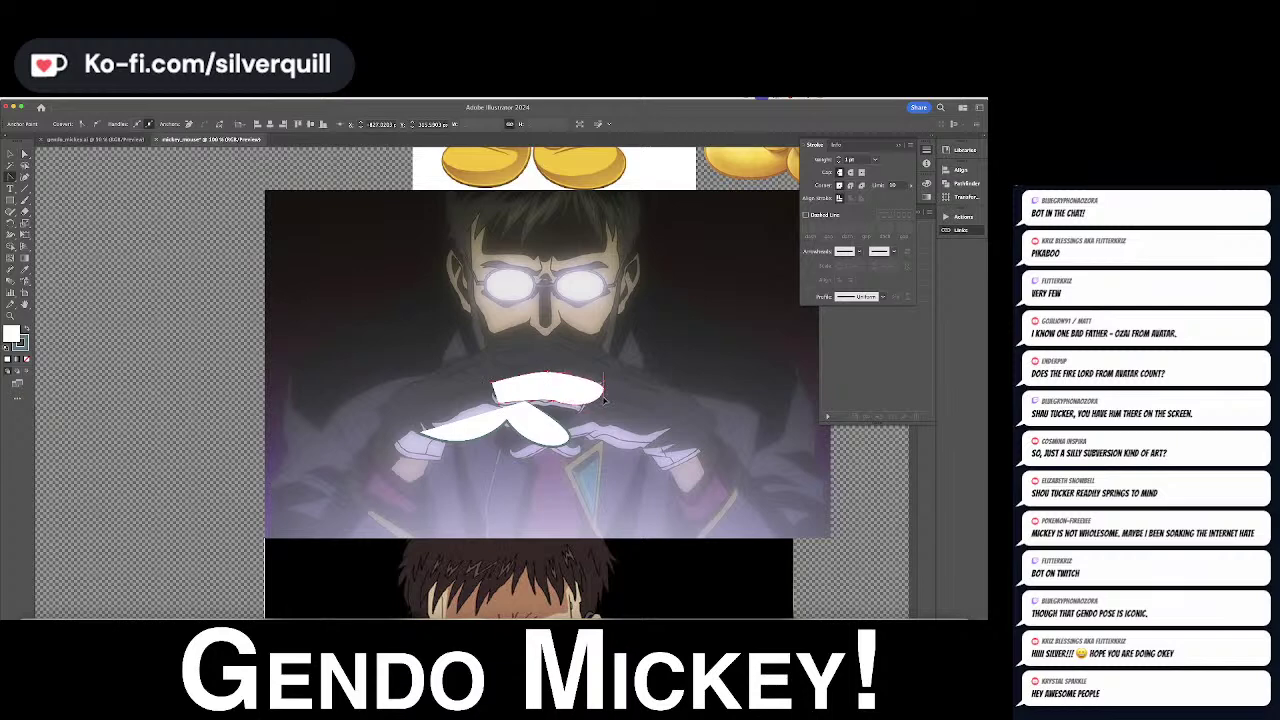
pyautogui.press('a')
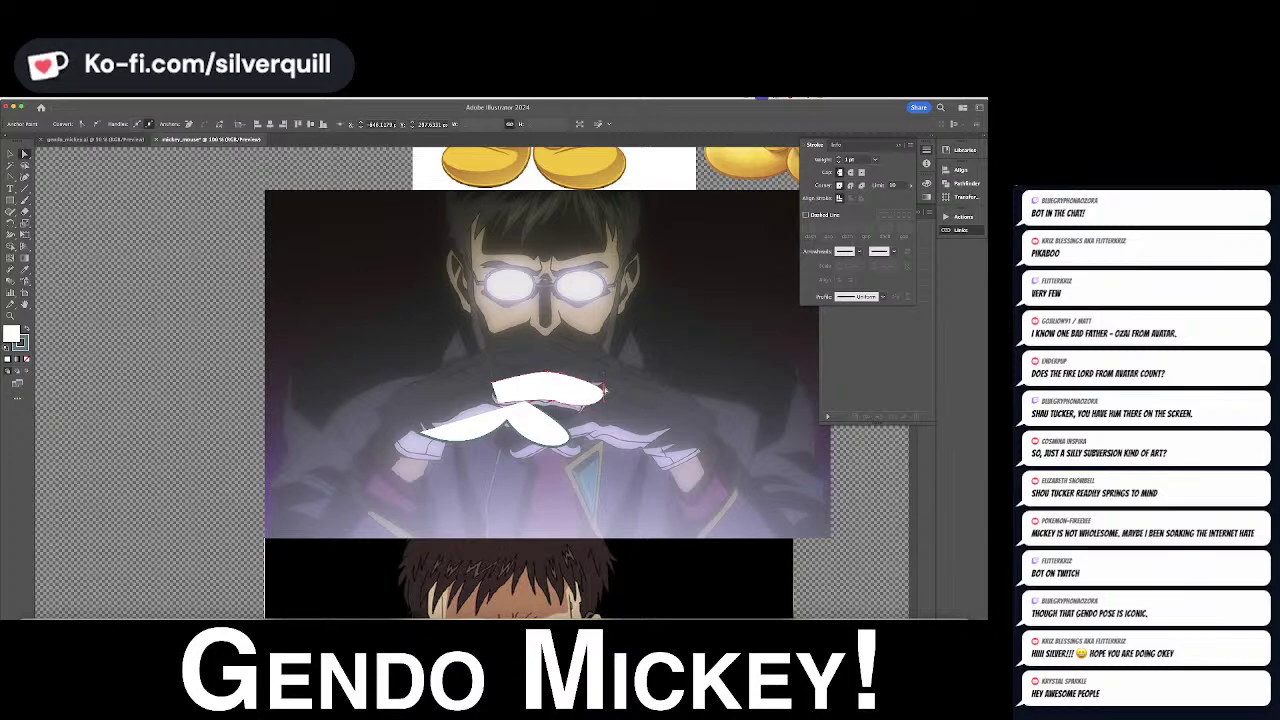
pyautogui.press('i')
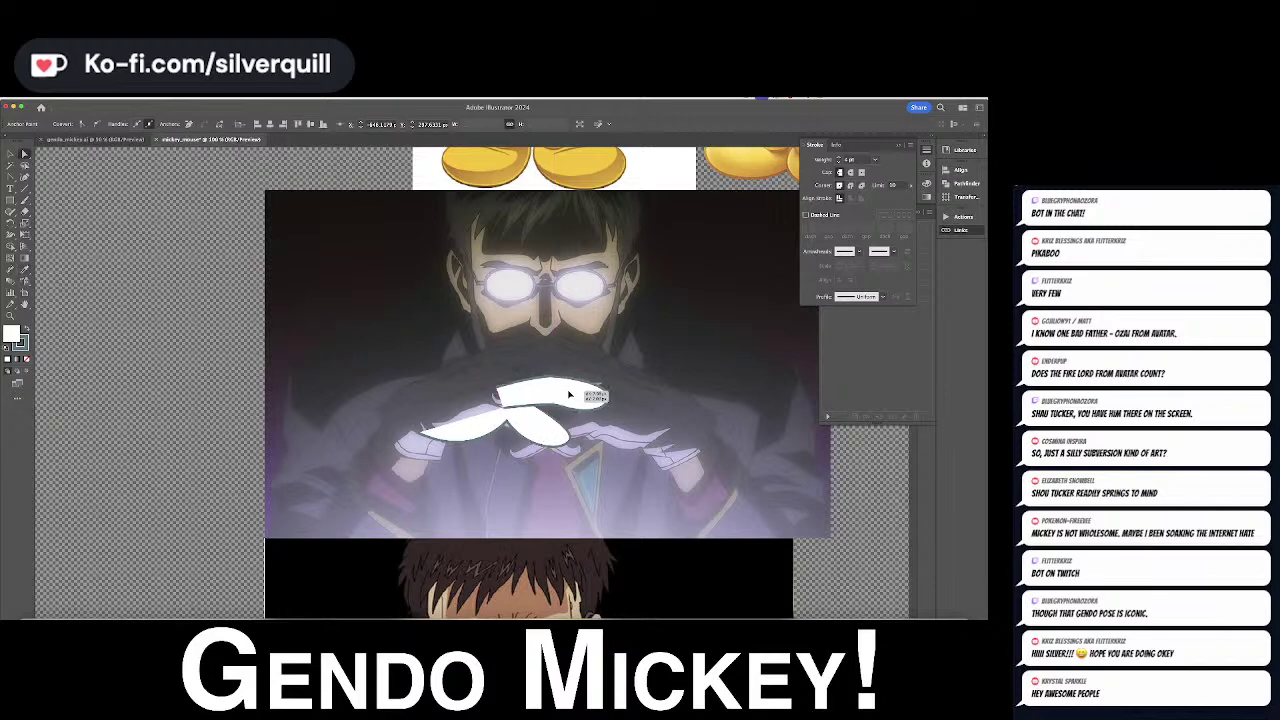
pyautogui.click(566, 392)
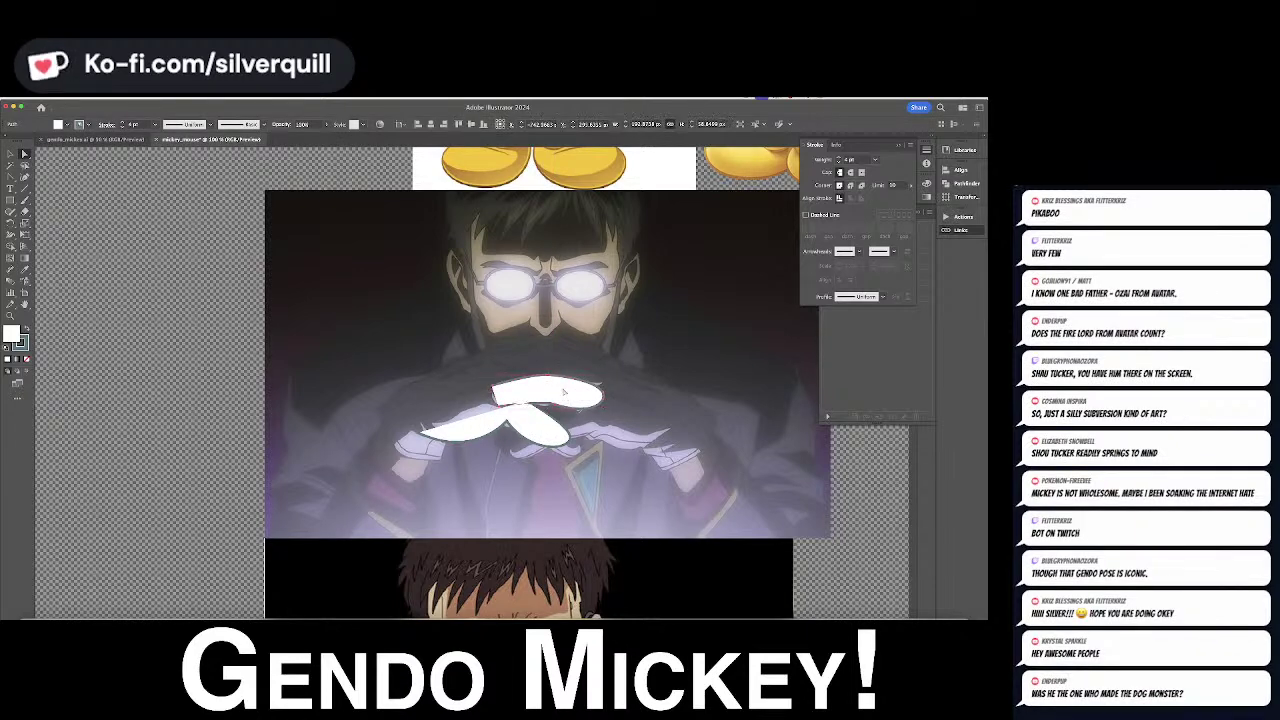
pyautogui.click(501, 411)
pyautogui.moveTo(501, 411); pyautogui.dragTo(502, 419)
pyautogui.press('shift+super+a')
# Edit a width point on the finger outline with the Width tool and adjust the stroke thickness between the two fingers
pyautogui.hotkey('shift', 'w')
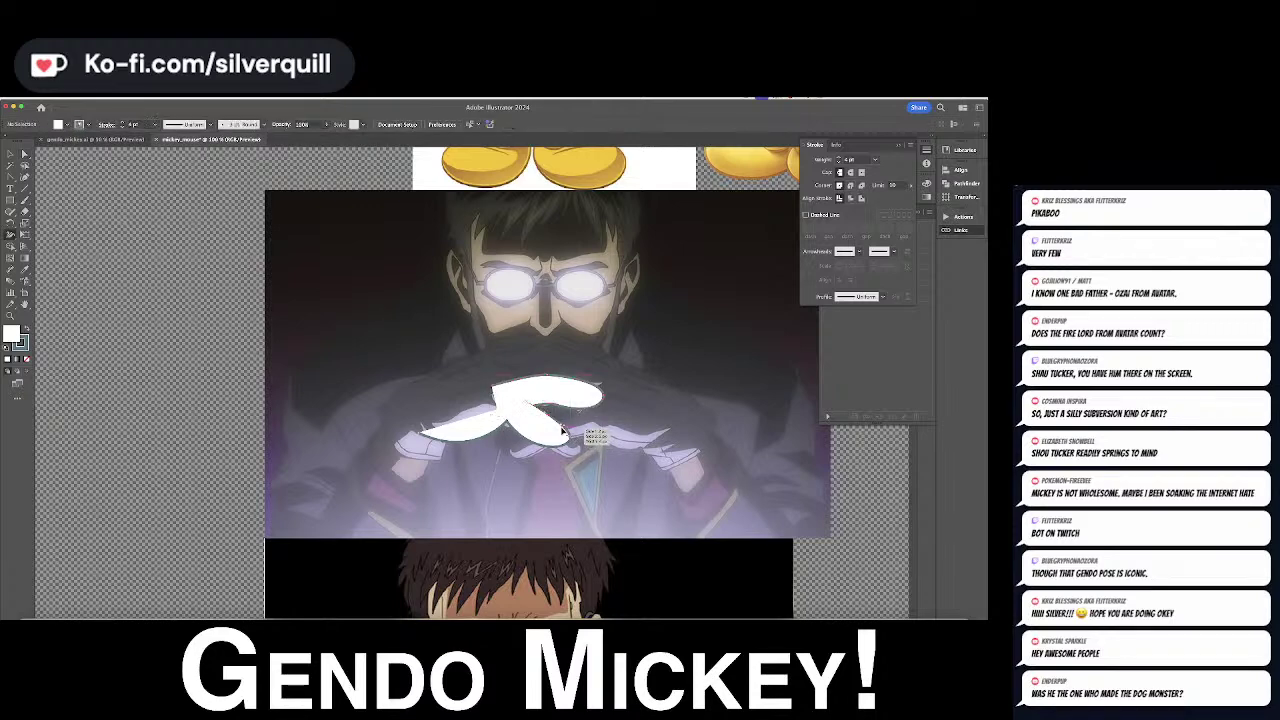
pyautogui.doubleClick(574, 424)
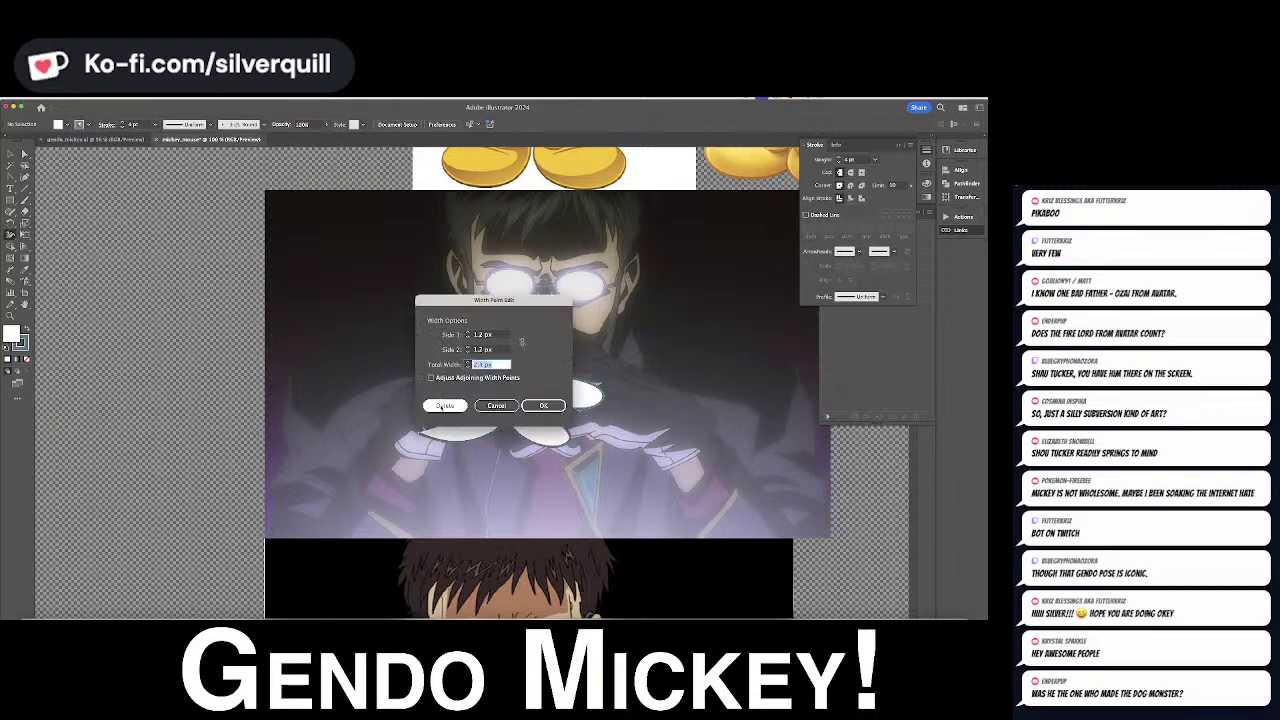
pyautogui.click(543, 406)
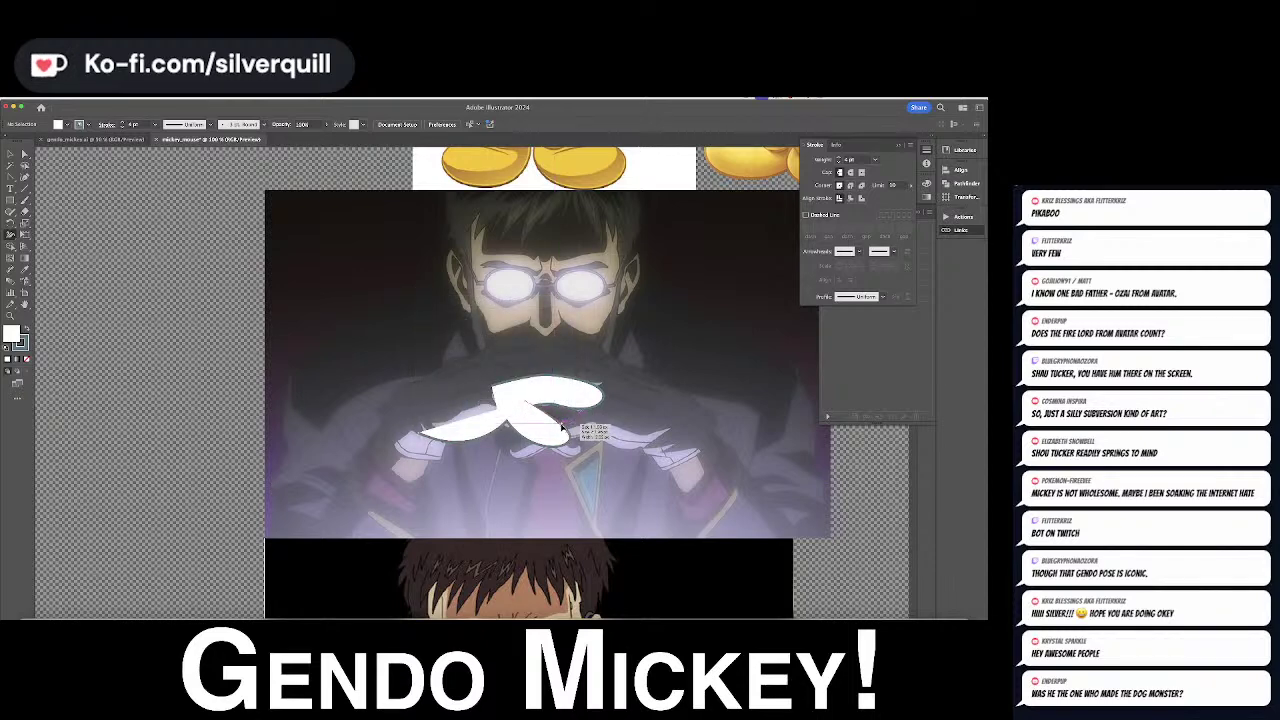
pyautogui.moveTo(547, 413); pyautogui.dragTo(547, 407)
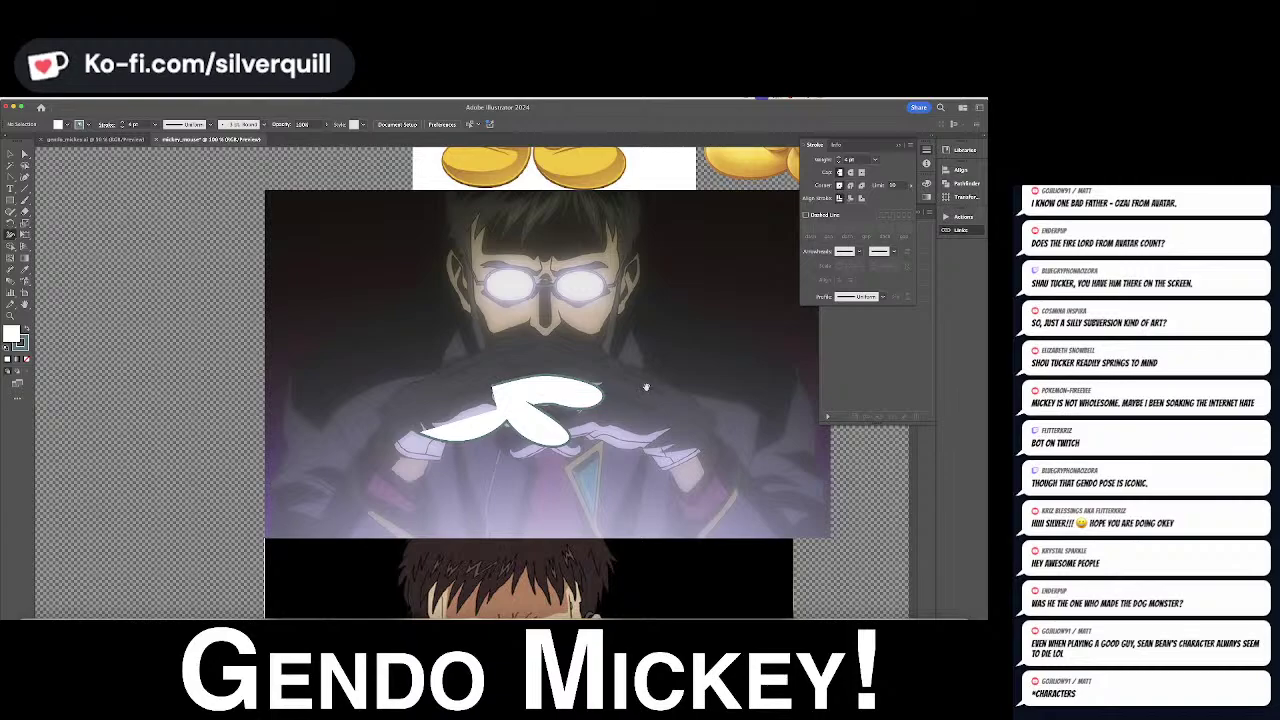
# Apply a width profile with tapered, rounded ends to the second finger's stroke and deselect it
pyautogui.scroll(5, 646, 387)
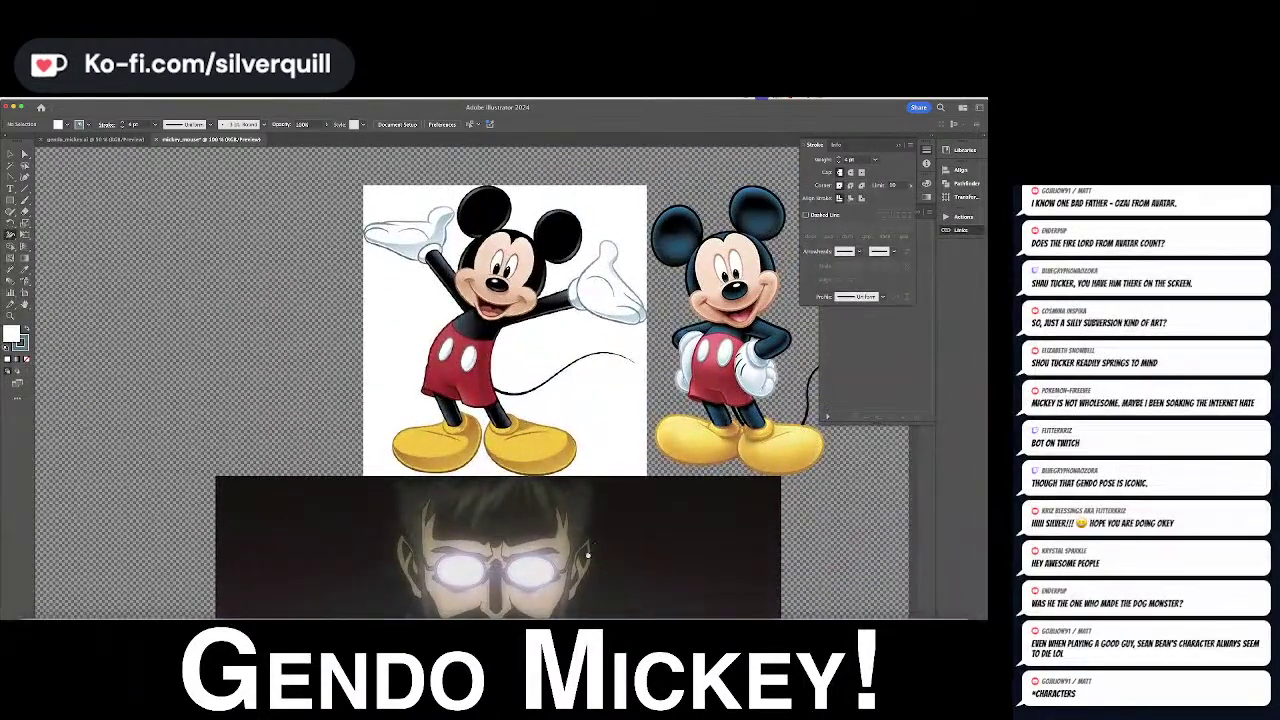
pyautogui.moveTo(588, 555); pyautogui.dragTo(596, 322)
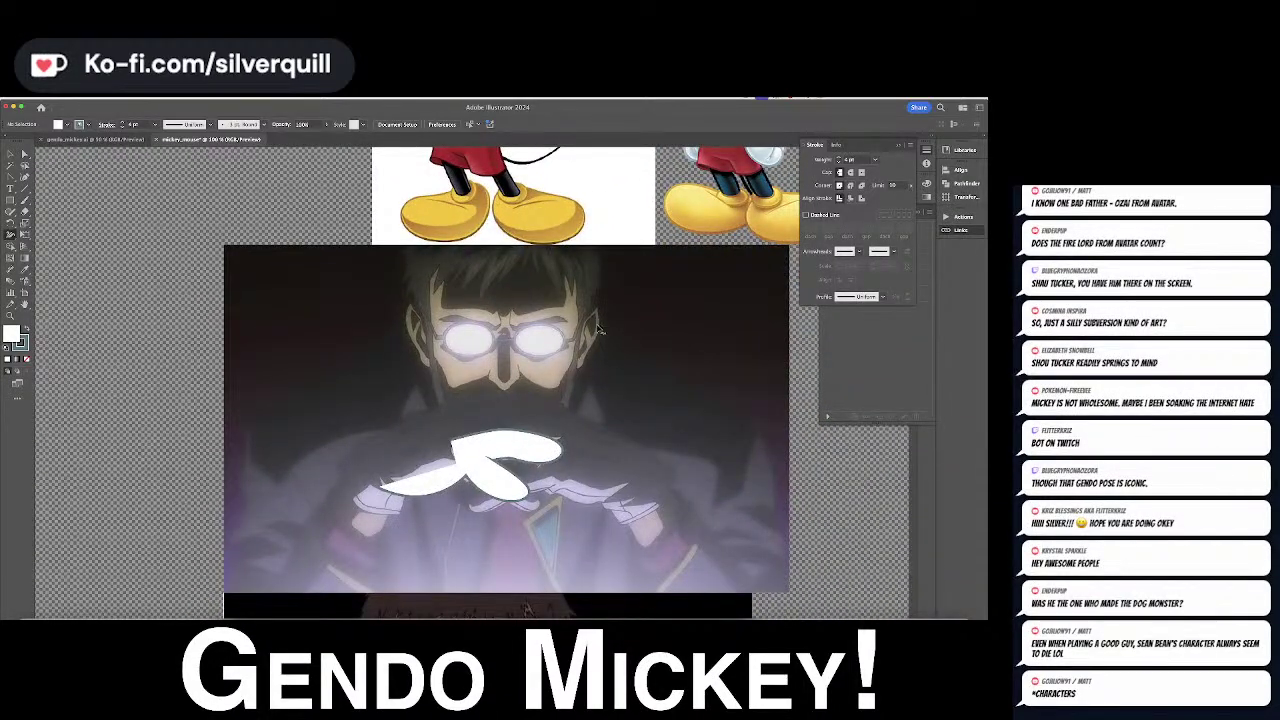
pyautogui.press('a')
pyautogui.click(494, 476)
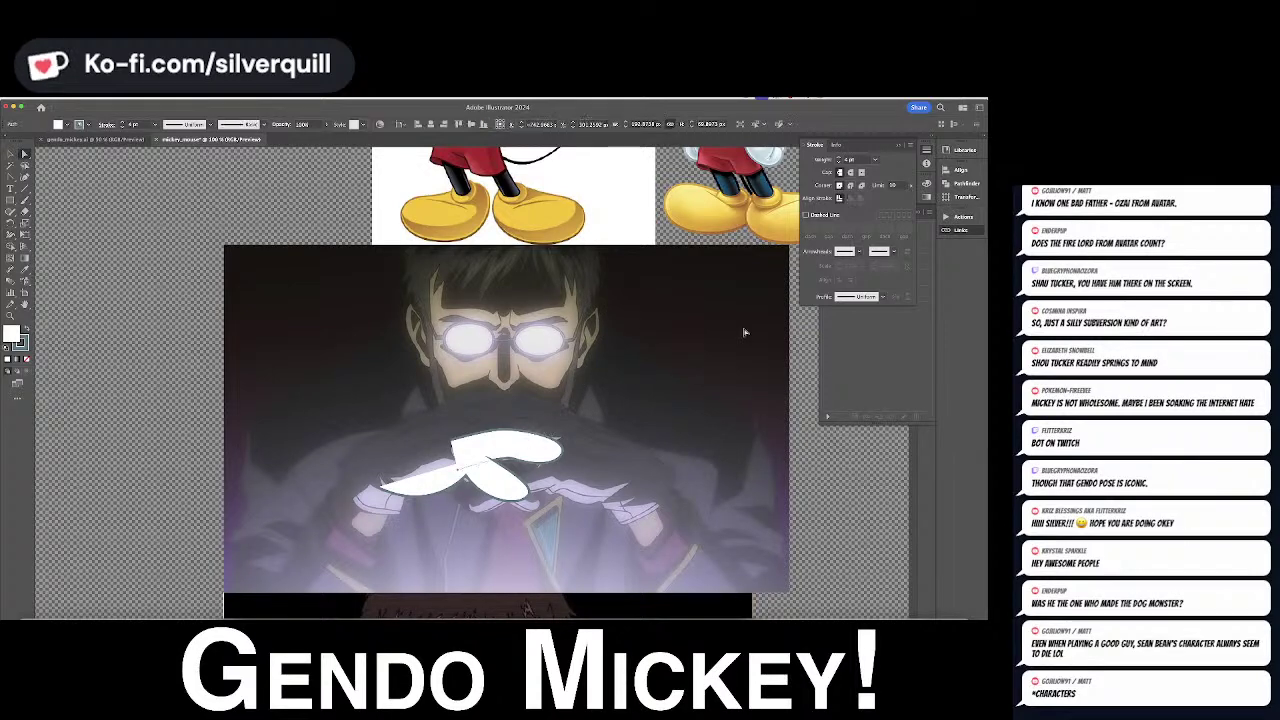
pyautogui.click(860, 296)
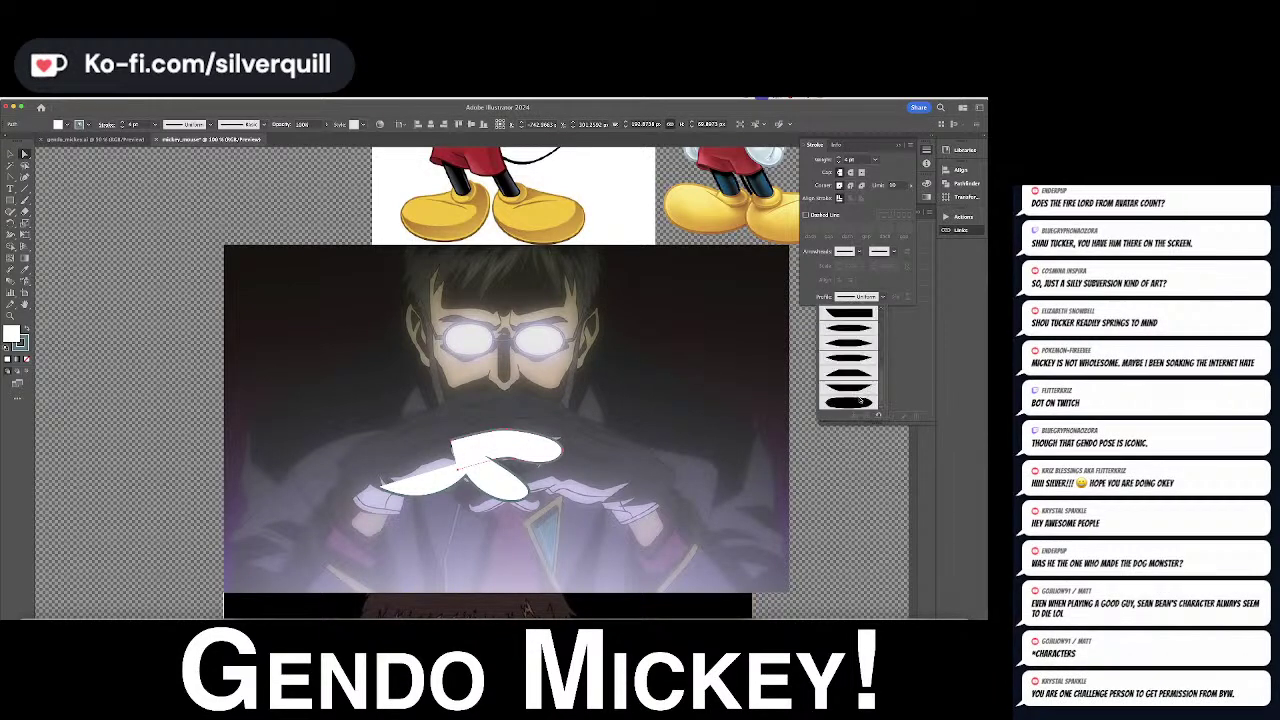
pyautogui.click(858, 401)
pyautogui.click(629, 383)
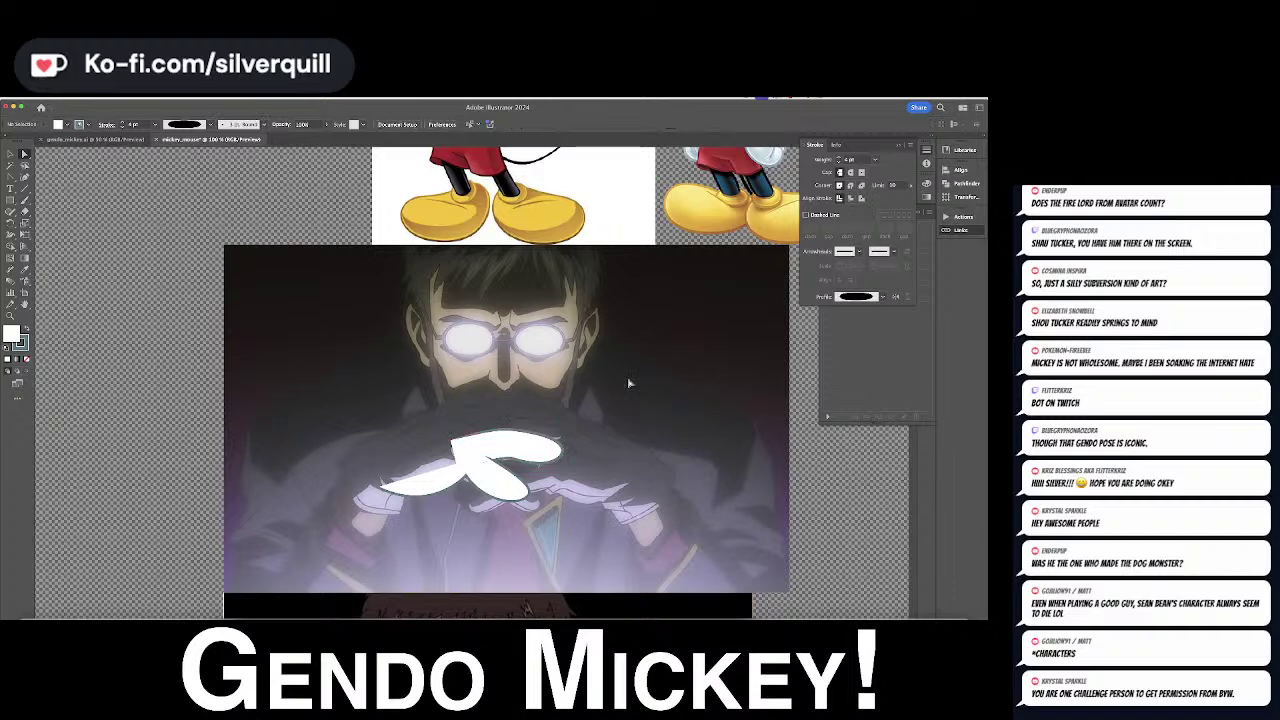
# Duplicate the second finger directly above itself and reflect the copy horizontally so its tip points the opposite way
pyautogui.click(531, 449)
pyautogui.moveTo(530, 448); pyautogui.dragTo(530, 416)
pyautogui.click(10, 221)
pyautogui.doubleClick(10, 221)
pyautogui.press('Return')
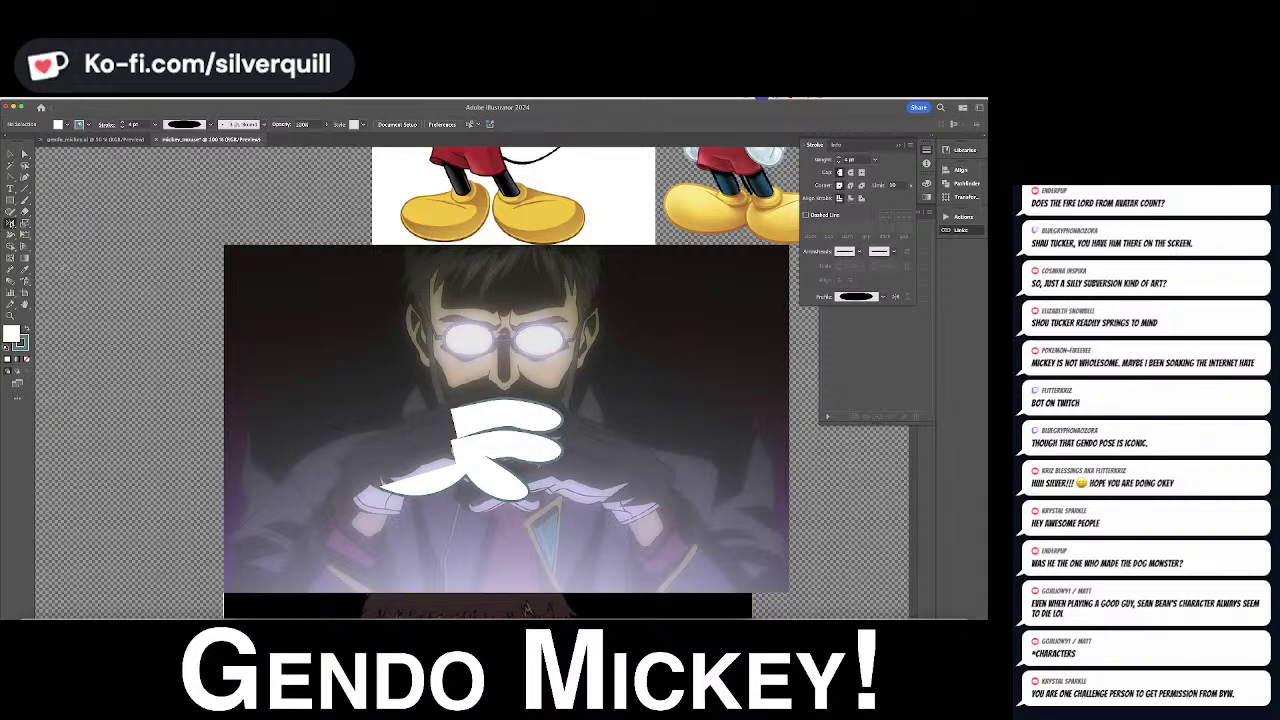
pyautogui.doubleClick(10, 223)
pyautogui.click(543, 427)
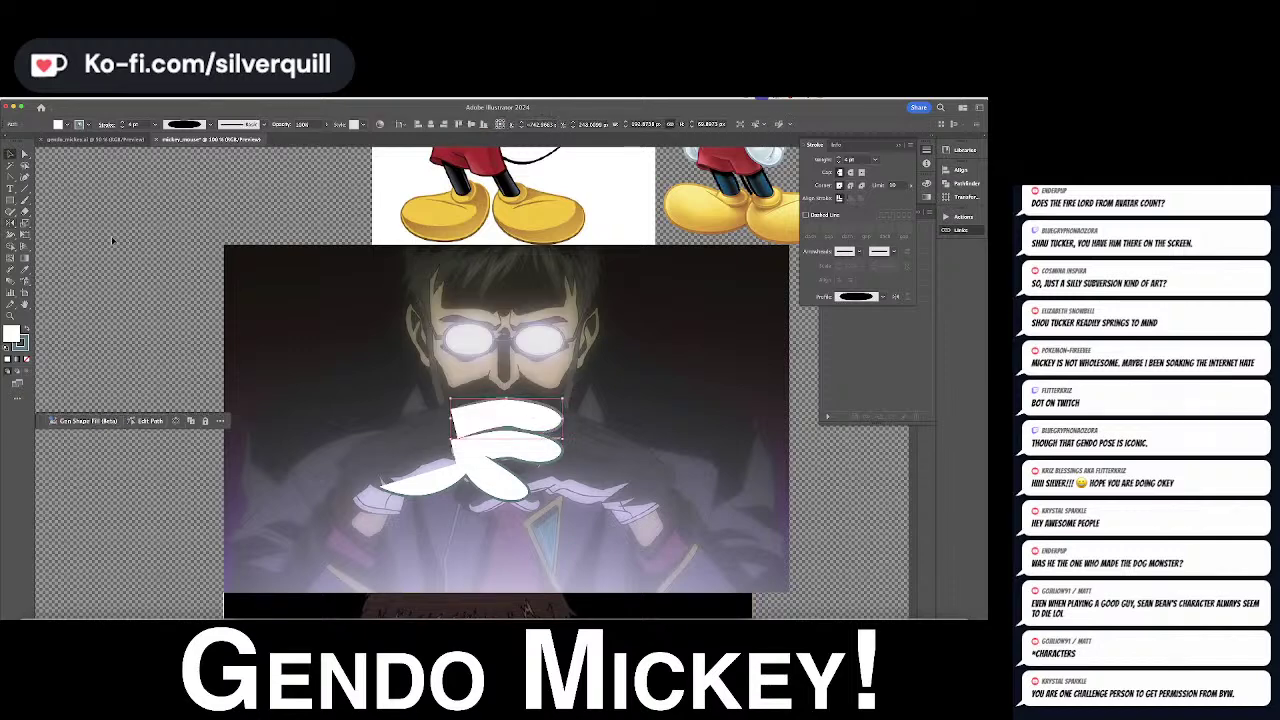
pyautogui.doubleClick(10, 223)
pyautogui.press('Return')
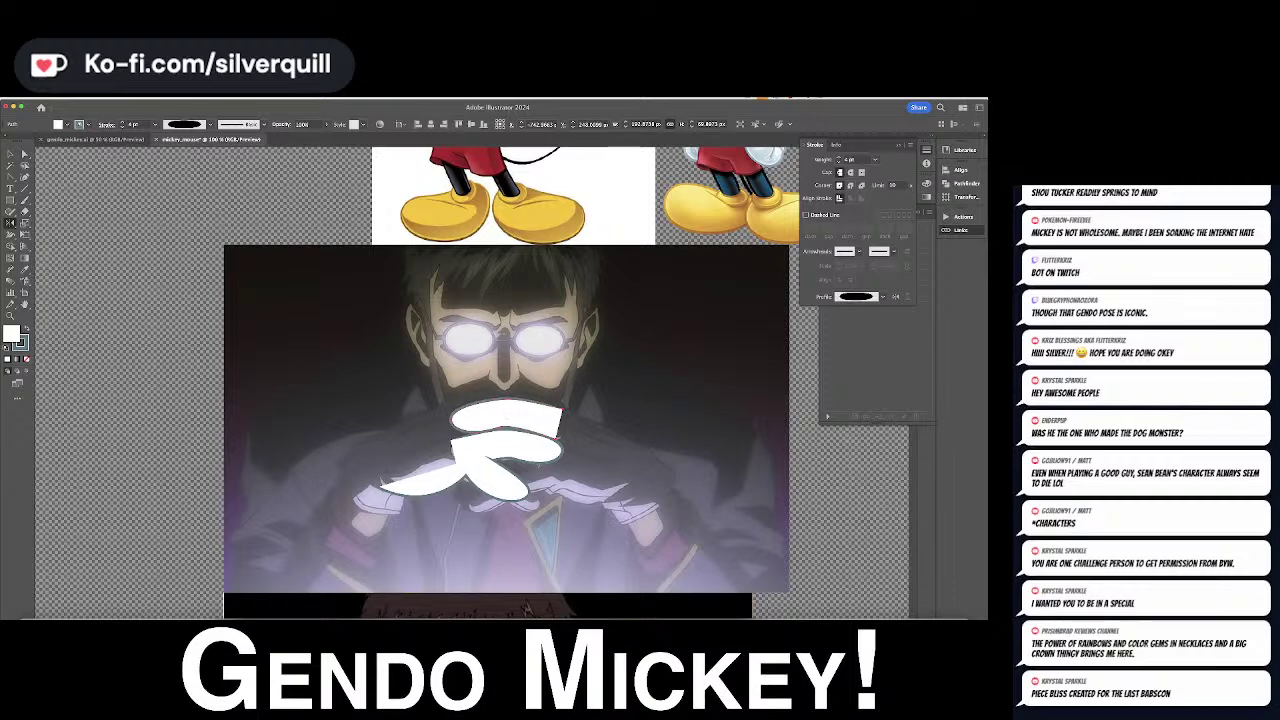
# Move the mirrored finger slightly down so it rests against the finger beneath it, and deselect it
pyautogui.press('v')
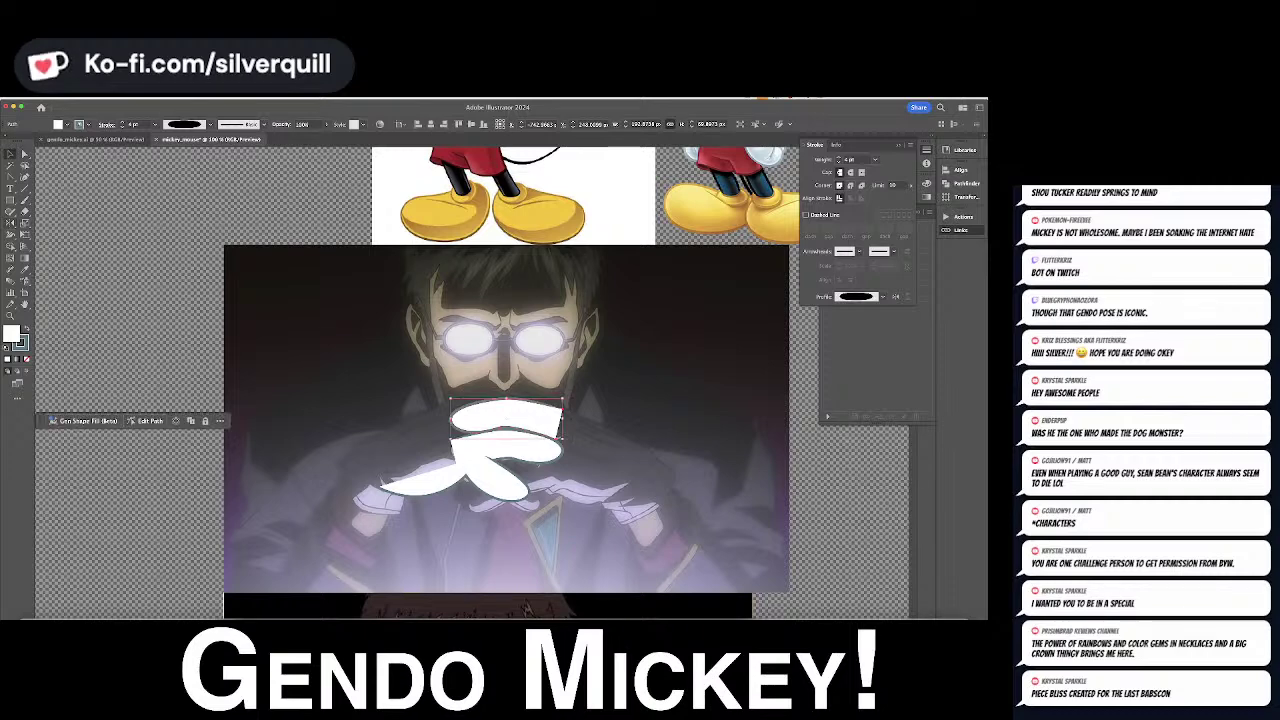
pyautogui.moveTo(549, 421); pyautogui.dragTo(541, 424)
pyautogui.click(635, 402)
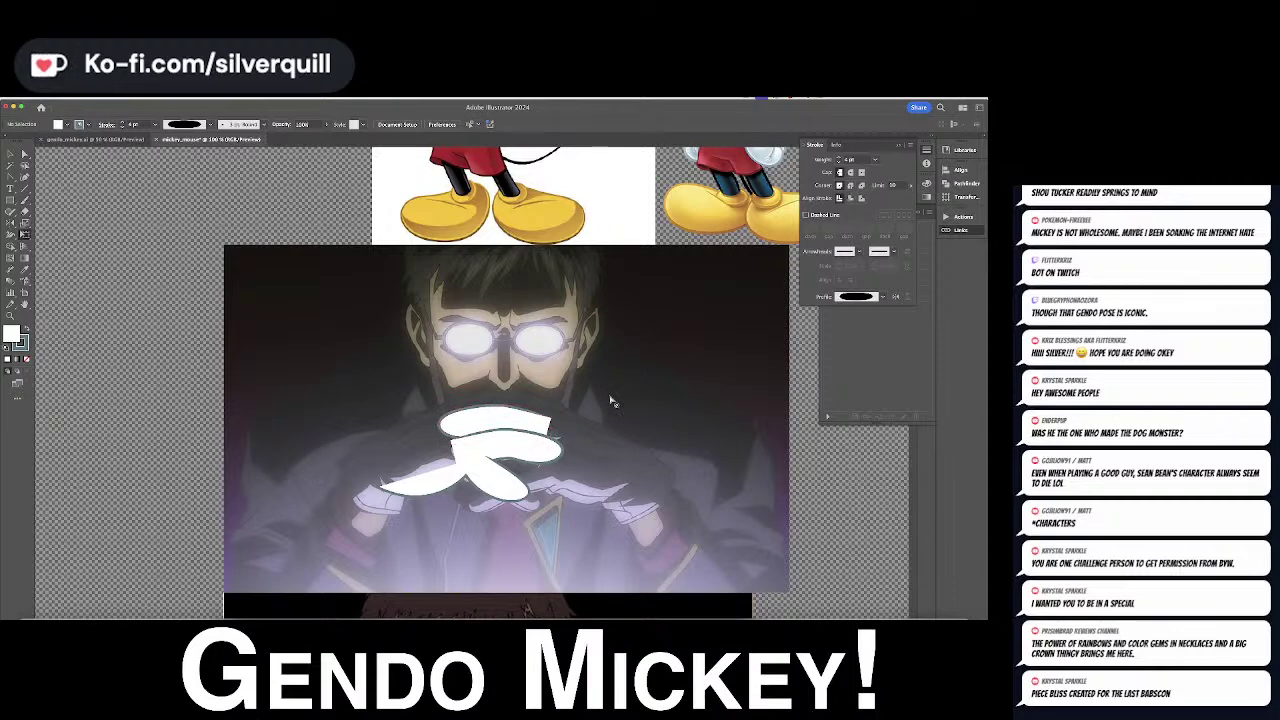
# Duplicate the original upper finger up behind the mirrored finger, send the copy backward, and transform it to fit
pyautogui.scroll(4, 611, 400)
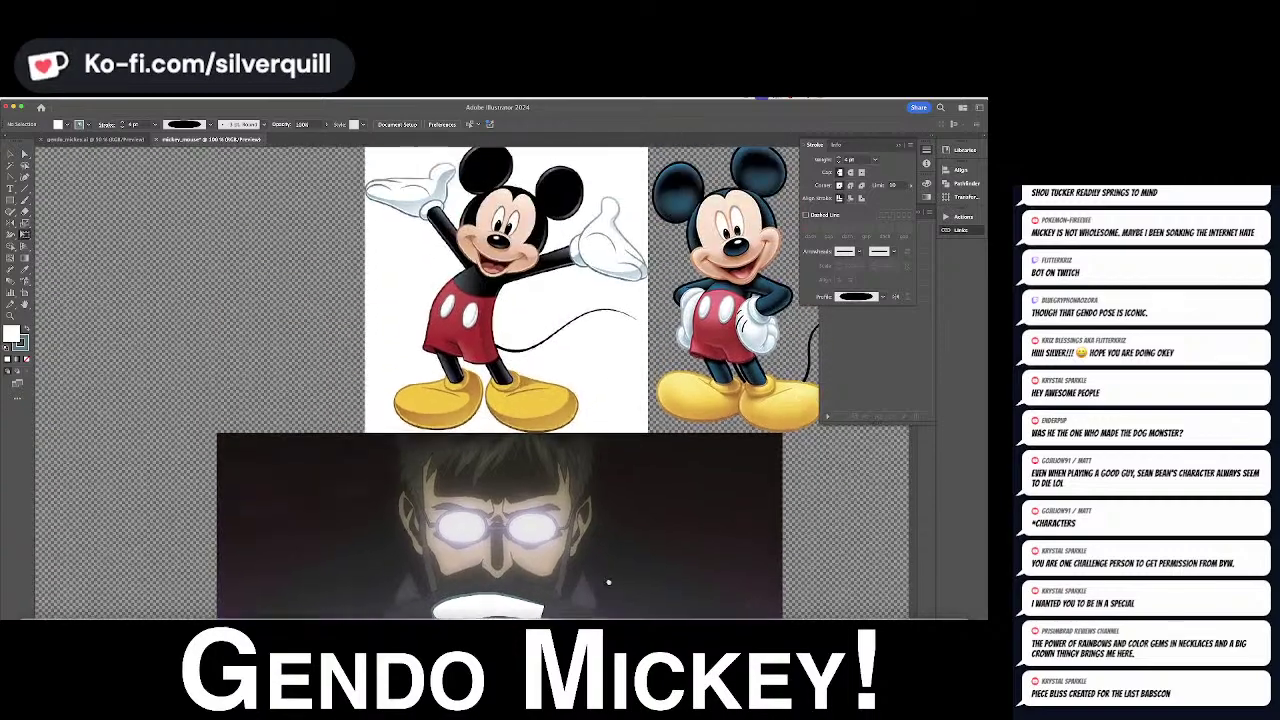
pyautogui.scroll(-3, 612, 500)
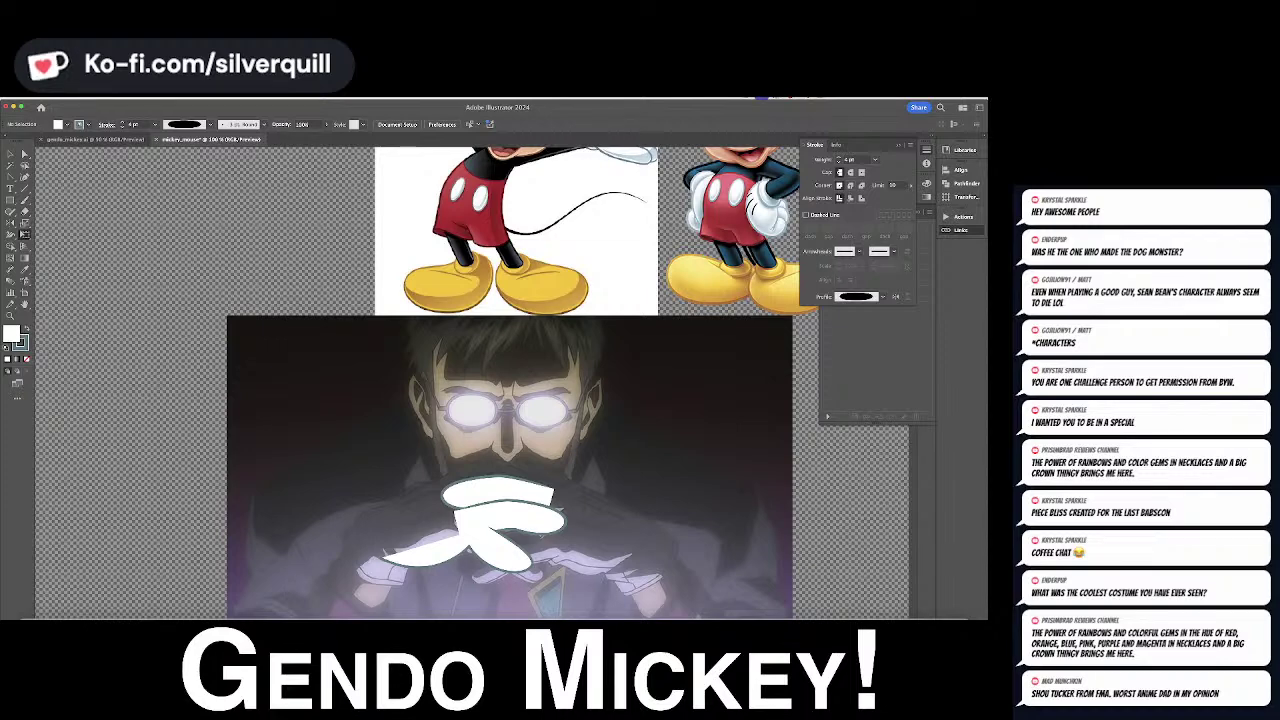
pyautogui.press('v')
pyautogui.keyDown('alt'); pyautogui.moveTo(542, 527); pyautogui.dragTo(476, 505); pyautogui.keyUp('alt')
pyautogui.press('super+[')
pyautogui.press('e')
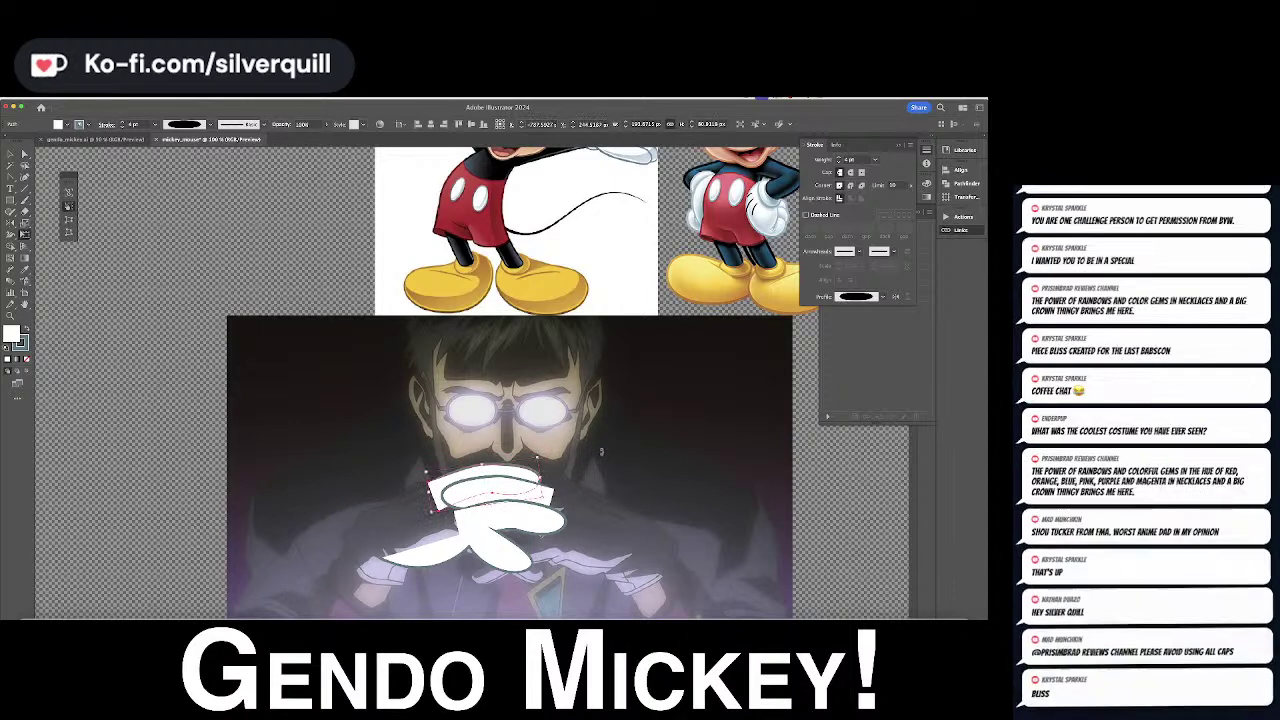
# Tuck the rear finger's lower base anchor behind the mirrored finger and deselect the path
pyautogui.press('a')
pyautogui.click(455, 503)
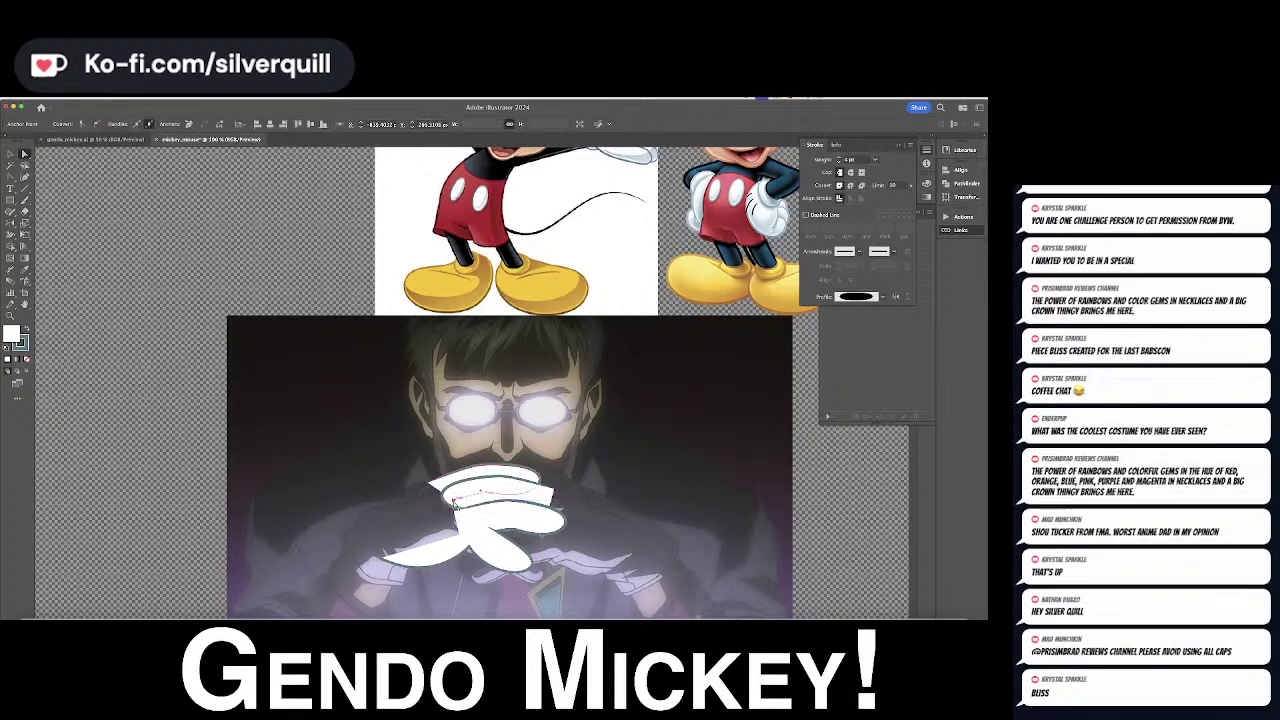
pyautogui.press('super+shift+a')
# Extend the rear finger's path with curved Pen segments around the back of the hand to the thumb side, and adjust the end anchor
pyautogui.press('p')
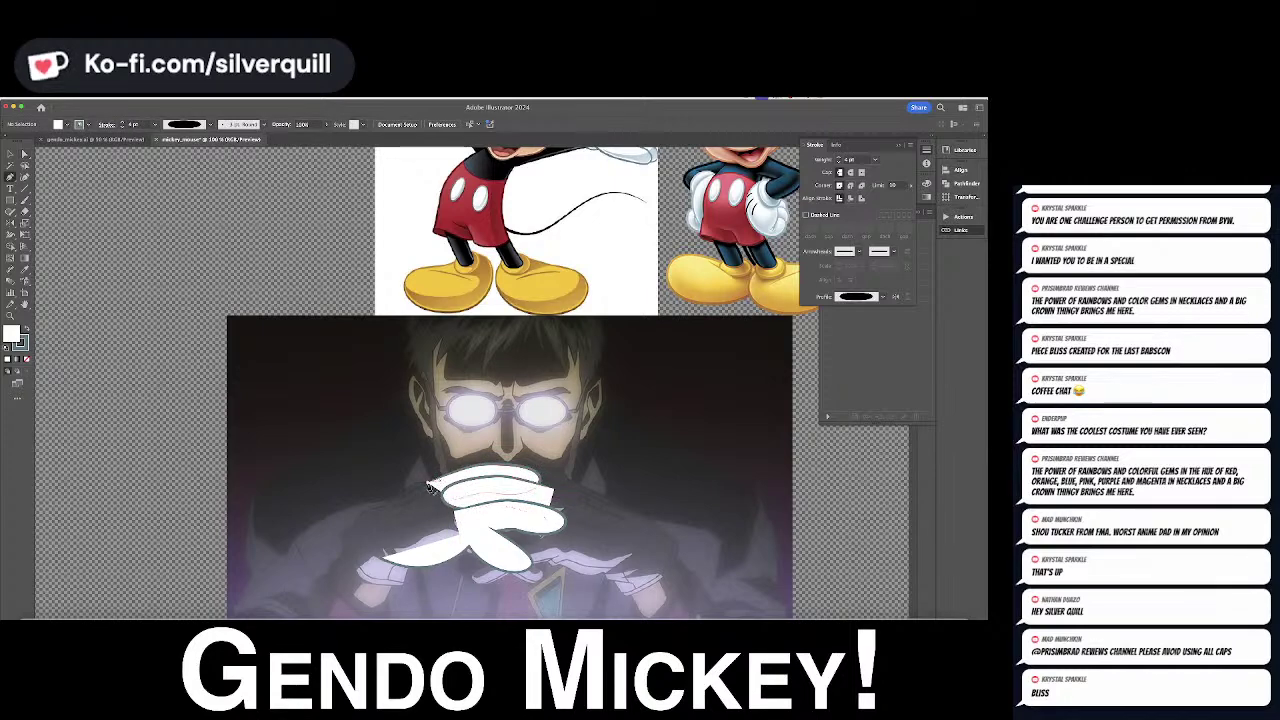
pyautogui.click(428, 487)
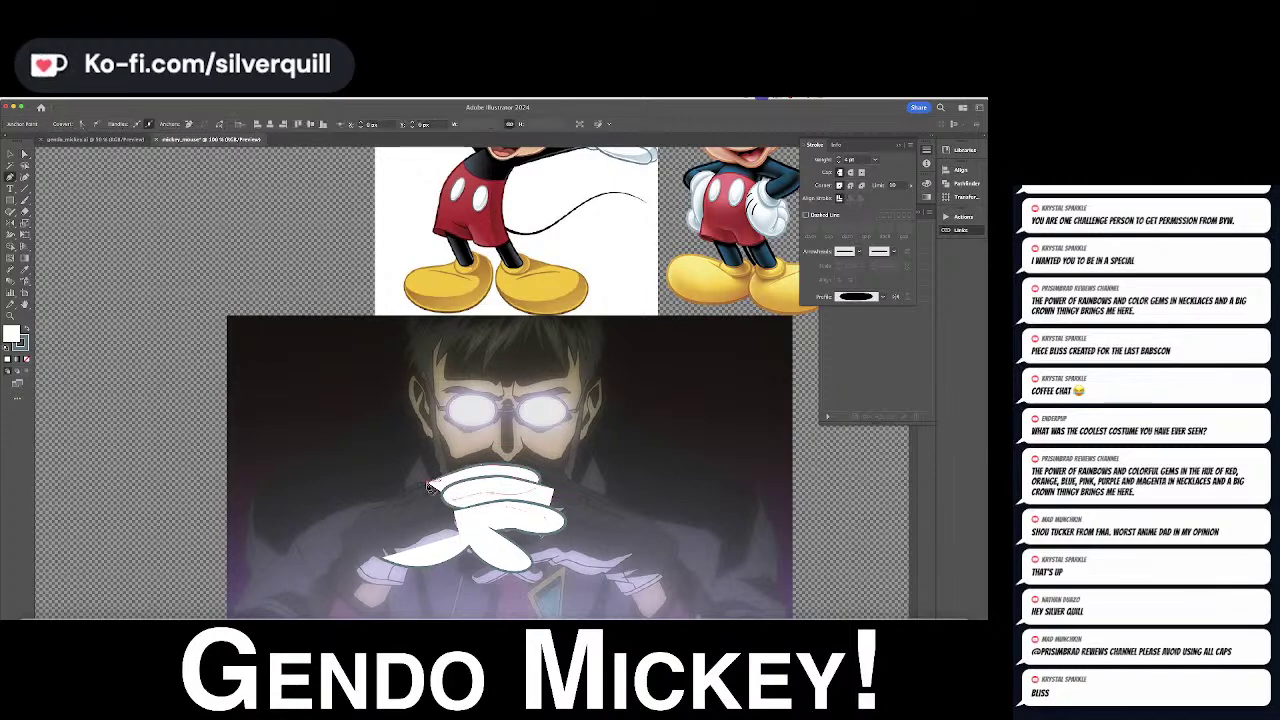
pyautogui.click(358, 521)
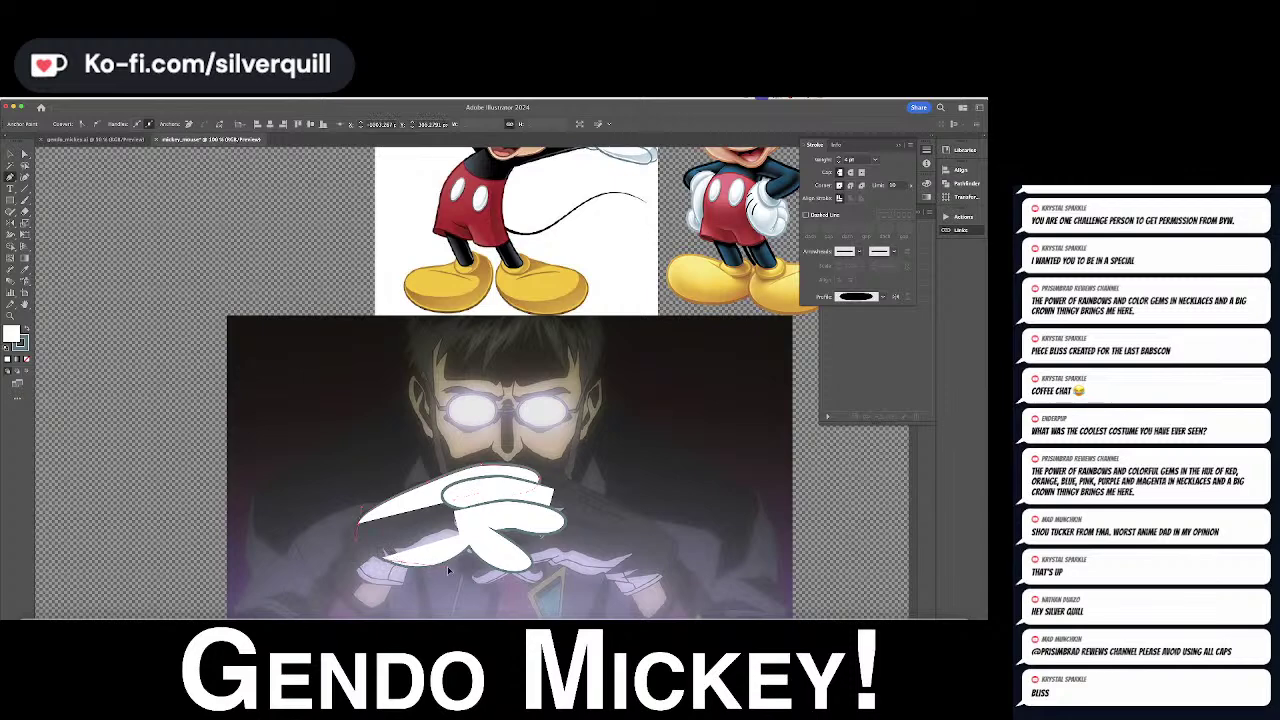
pyautogui.moveTo(405, 562); pyautogui.dragTo(428, 567)
pyautogui.press('a')
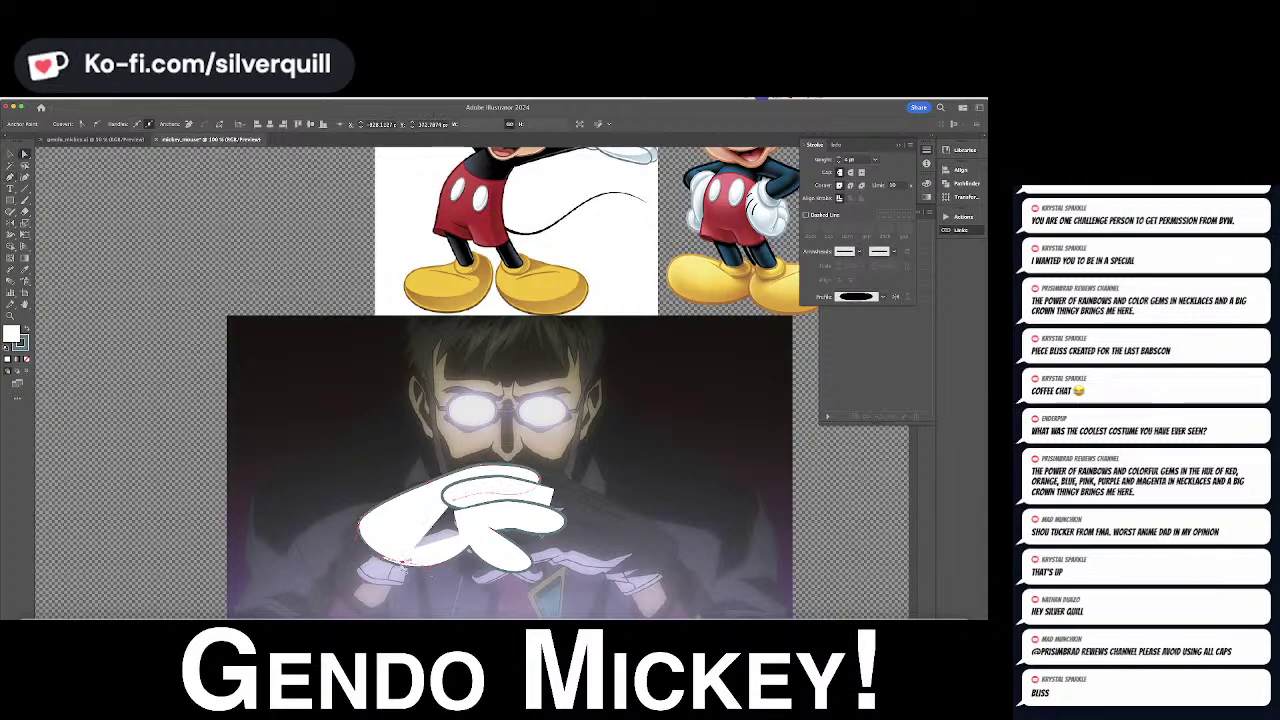
pyautogui.click(406, 567)
pyautogui.click(404, 565)
pyautogui.moveTo(396, 564); pyautogui.dragTo(394, 564)
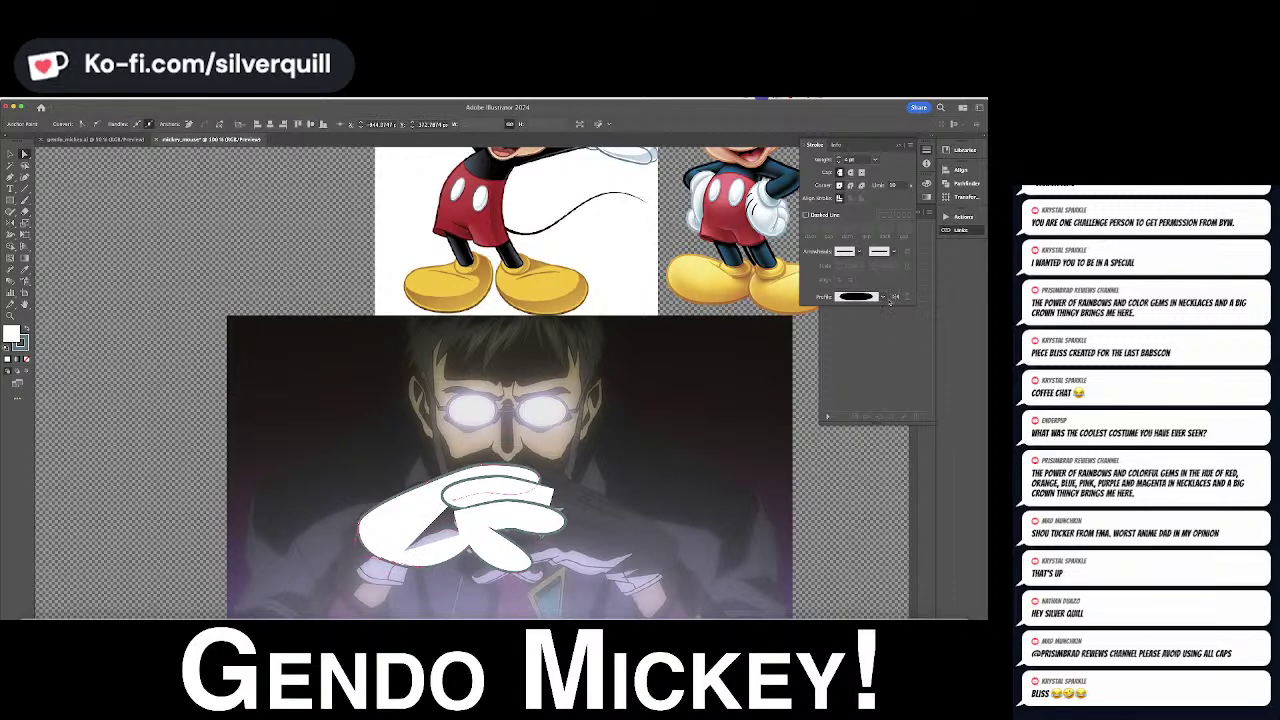
# Set the extended hand path's stroke profile to Uniform
pyautogui.click(884, 297)
pyautogui.scroll(2, 837, 374)
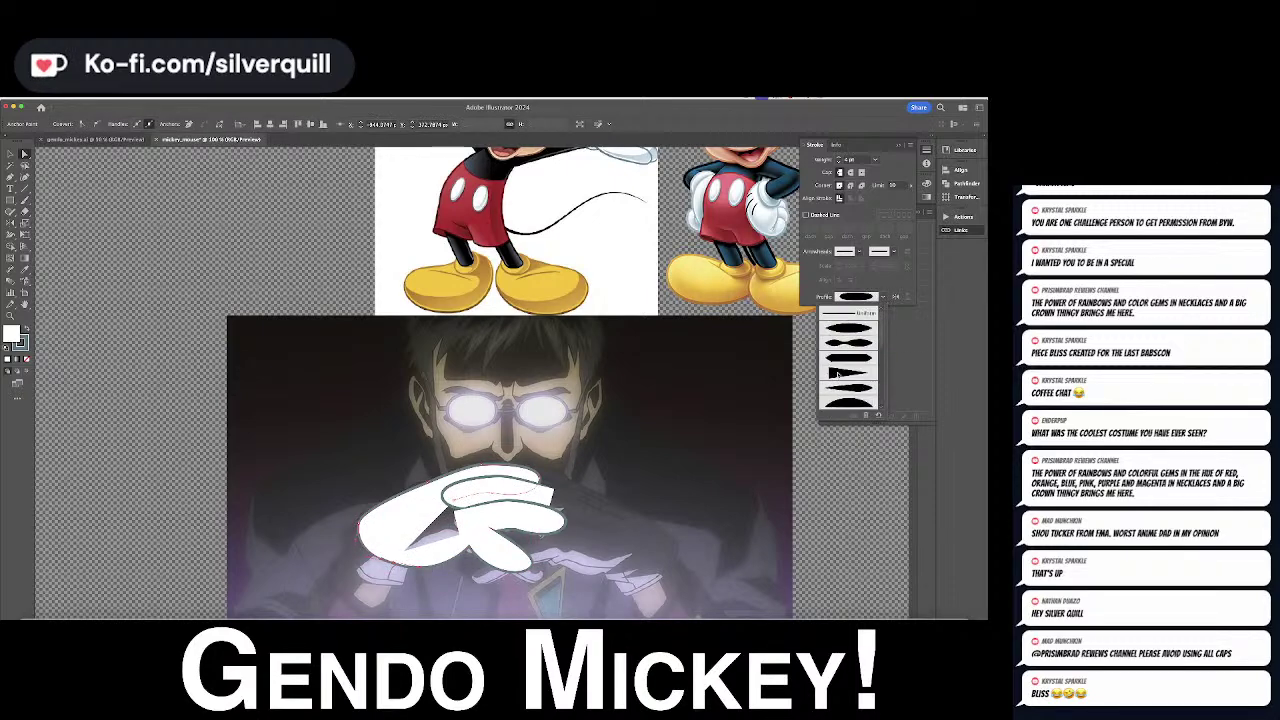
pyautogui.click(859, 316)
# Reshape the curve at the back of the hand by adjusting its outer anchor point and direction handles
pyautogui.scroll(3, 425, 432)
pyautogui.scroll(-5, 400, 460)
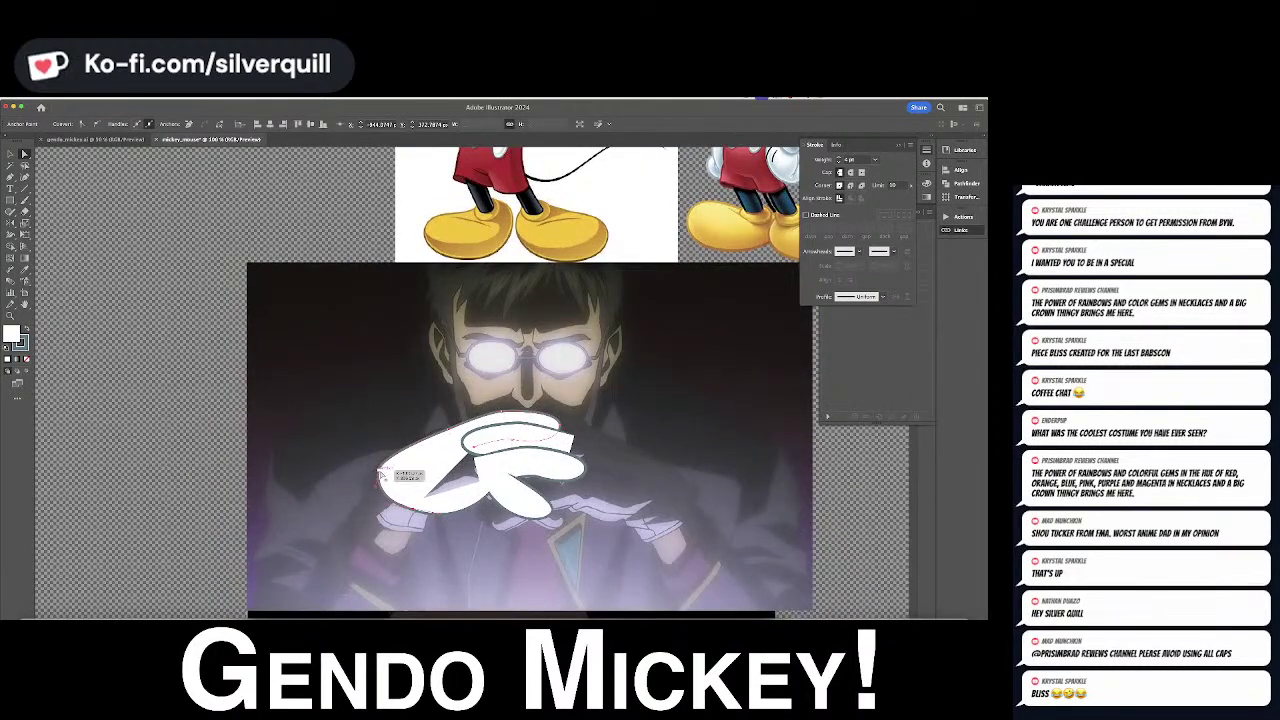
pyautogui.moveTo(382, 462); pyautogui.dragTo(446, 428)
pyautogui.scroll(5, 400, 484)
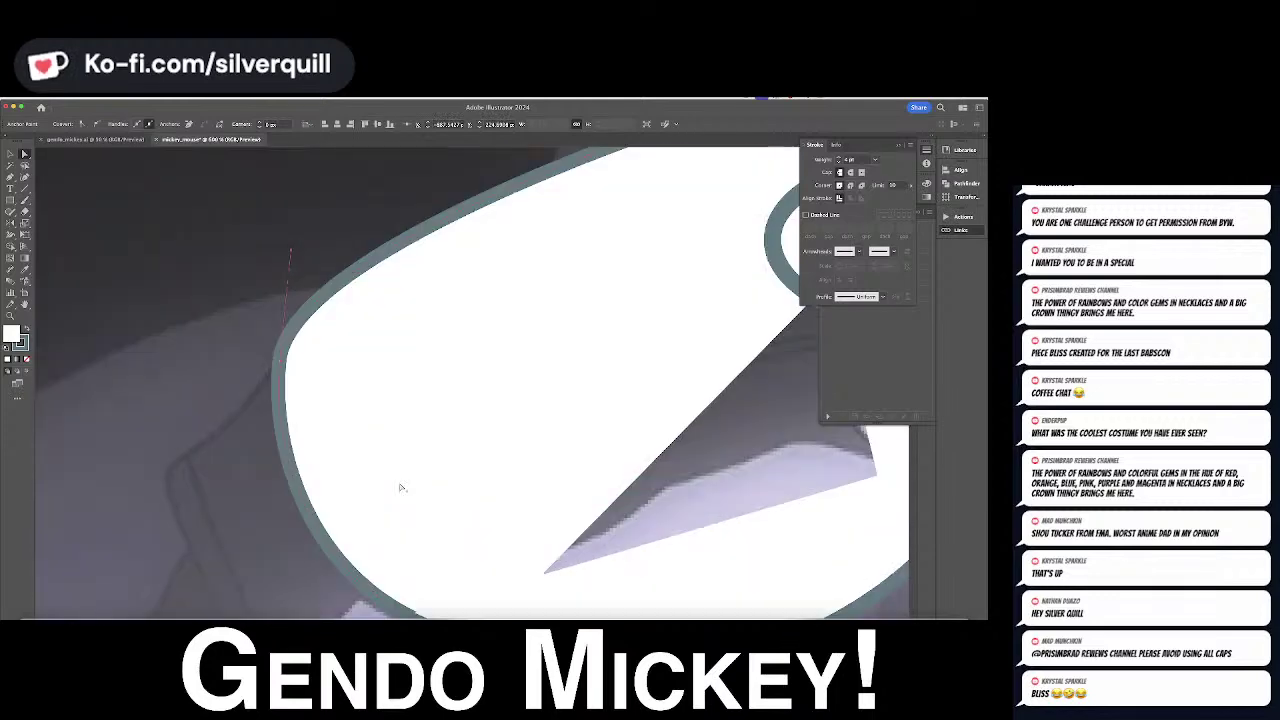
pyautogui.moveTo(280, 364); pyautogui.dragTo(265, 533)
pyautogui.scroll(-3, 266, 525)
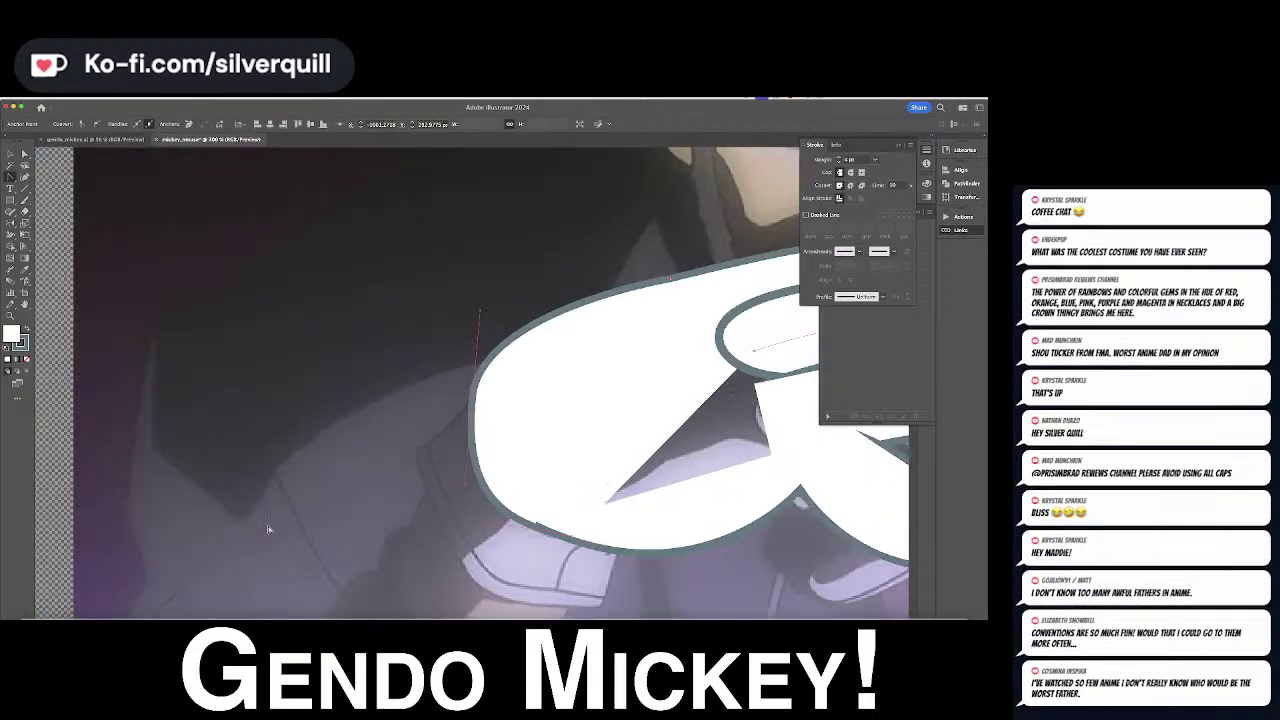
# Refine the curve at the back of the hand by adjusting its lower direction handle, and deselect the path
pyautogui.moveTo(465, 488); pyautogui.dragTo(471, 466)
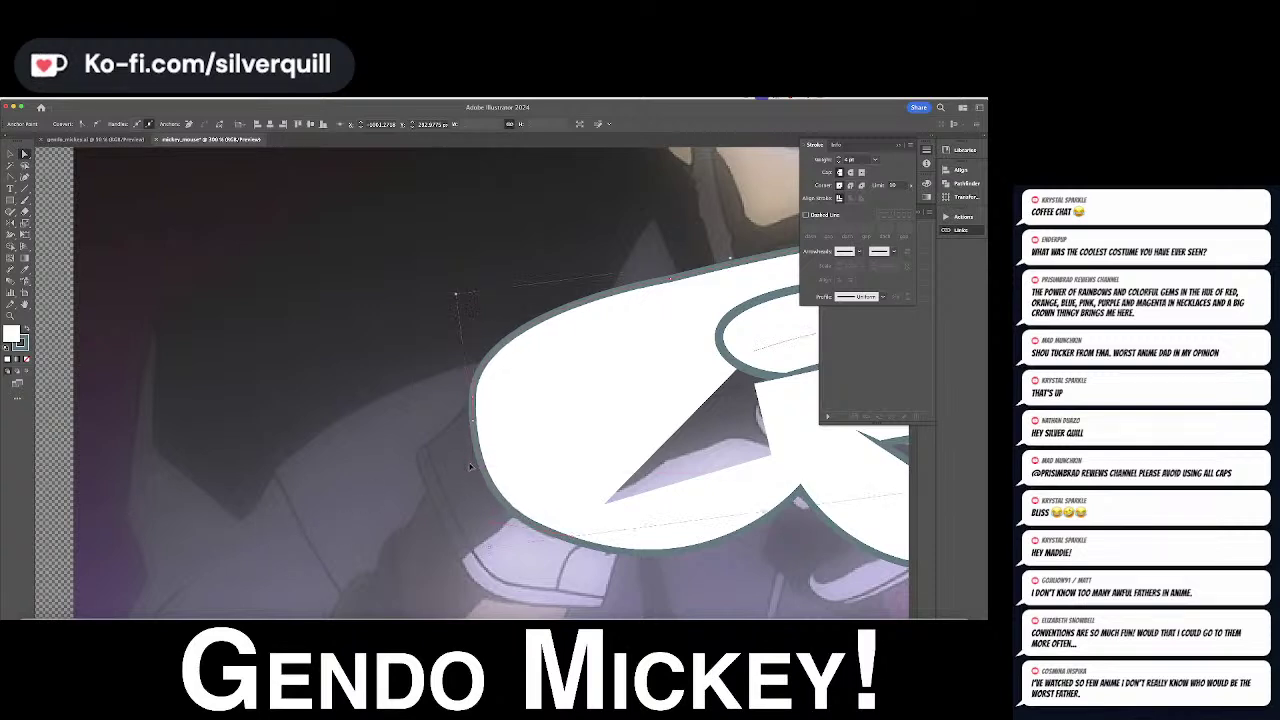
pyautogui.press('super+shift+a')
# Fill the gap in the palm with a freehand Pencil shape in white with no stroke, and deselect it
pyautogui.moveTo(557, 442); pyautogui.dragTo(200, 445)
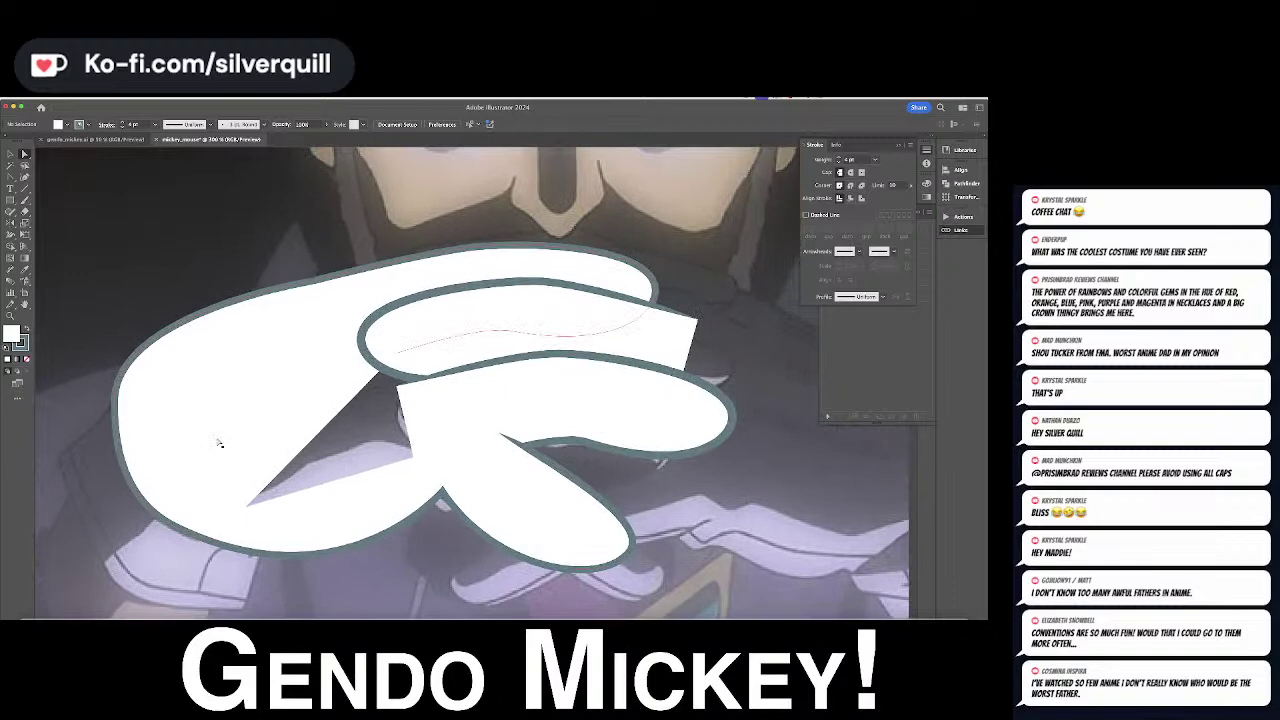
pyautogui.scroll(-5, 218, 443)
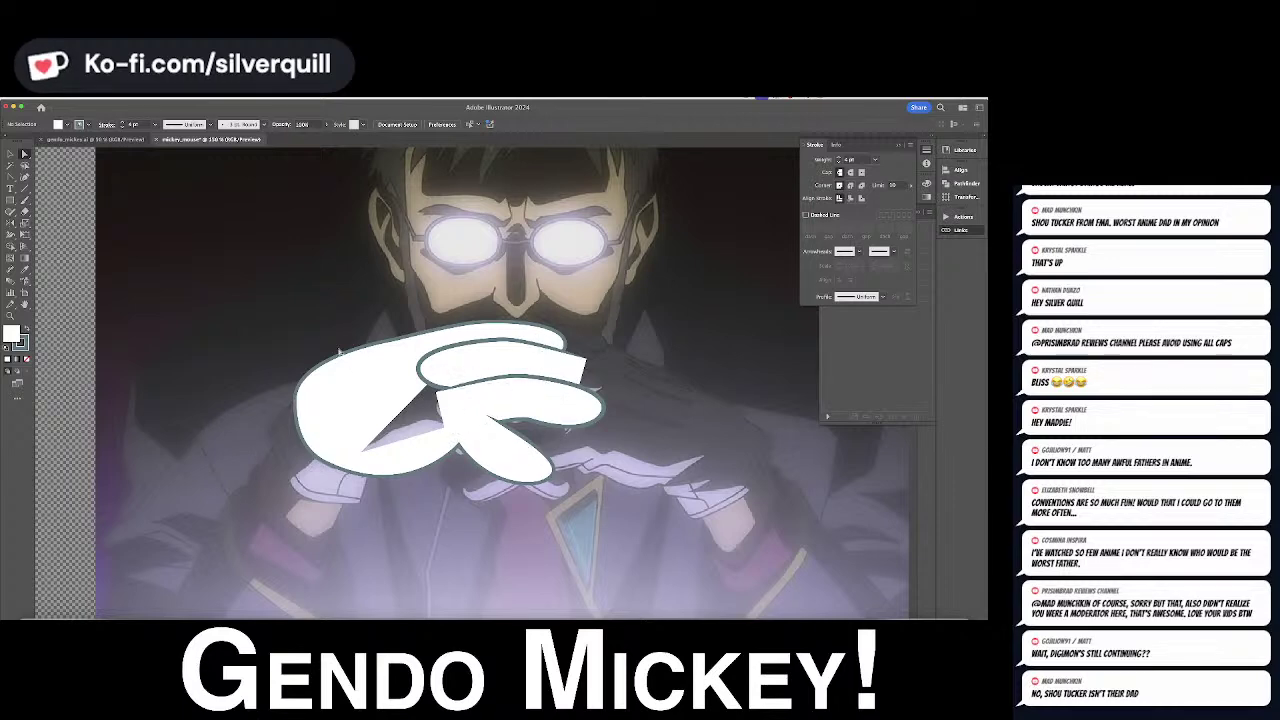
pyautogui.moveTo(337, 346)
pyautogui.mouseDown()
pyautogui.moveTo(332, 378)
pyautogui.moveTo(330, 363)
pyautogui.mouseUp()
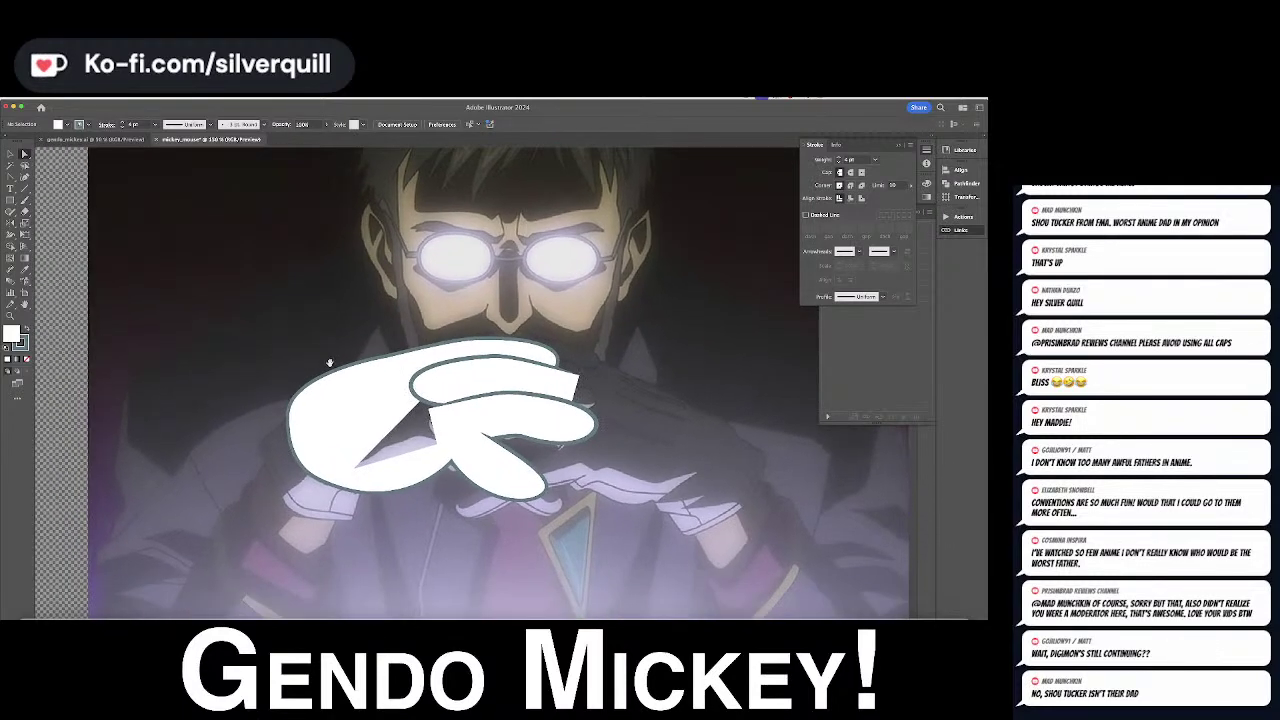
pyautogui.press('/')
pyautogui.press('n')
pyautogui.moveTo(328, 431)
pyautogui.mouseDown()
pyautogui.moveTo(356, 477)
pyautogui.moveTo(416, 473)
pyautogui.mouseUp()
pyautogui.moveTo(460, 403)
pyautogui.mouseDown()
pyautogui.moveTo(442, 376)
pyautogui.moveTo(425, 382)
pyautogui.mouseUp()
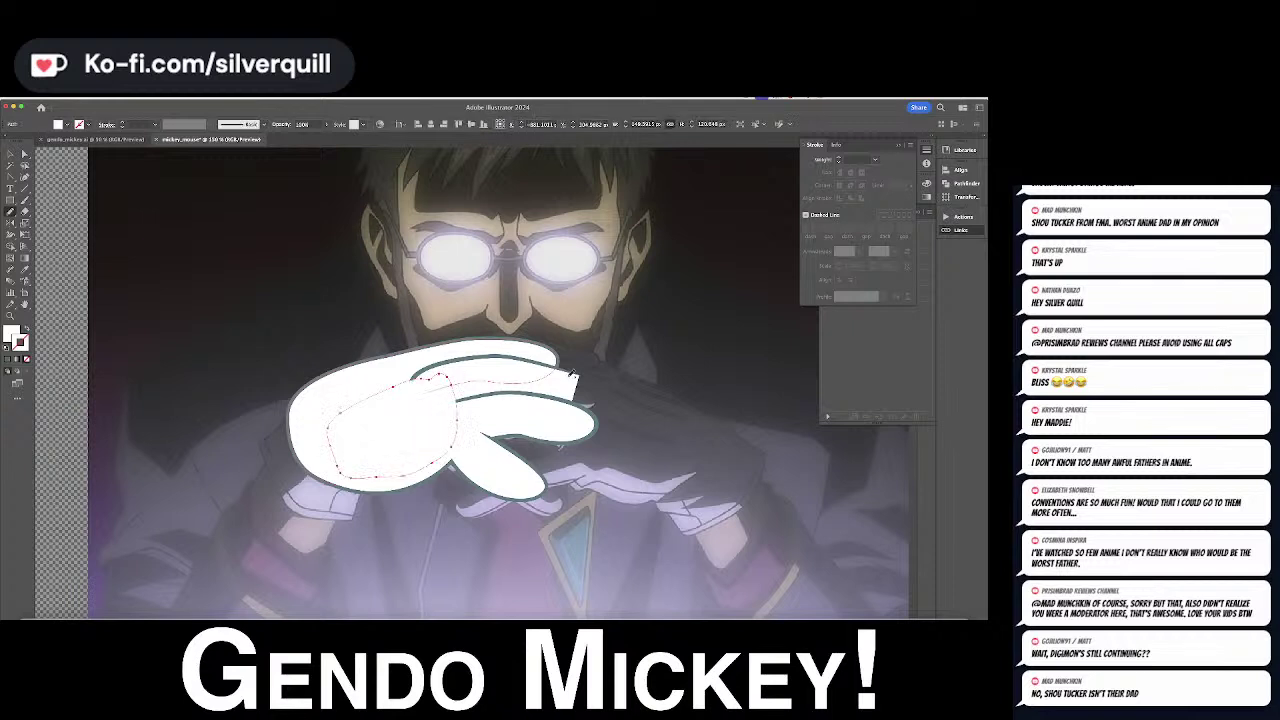
pyautogui.press('super+shift+a')
pyautogui.press('v')
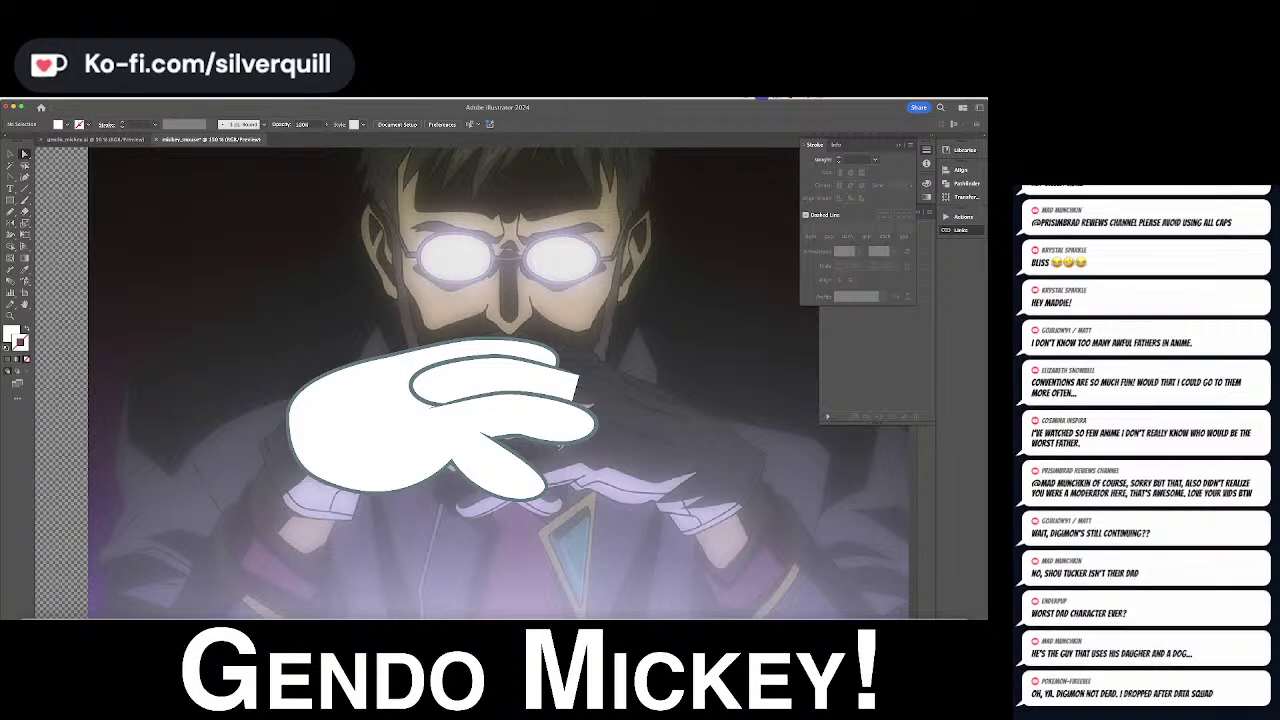
pyautogui.press('super+Tab')
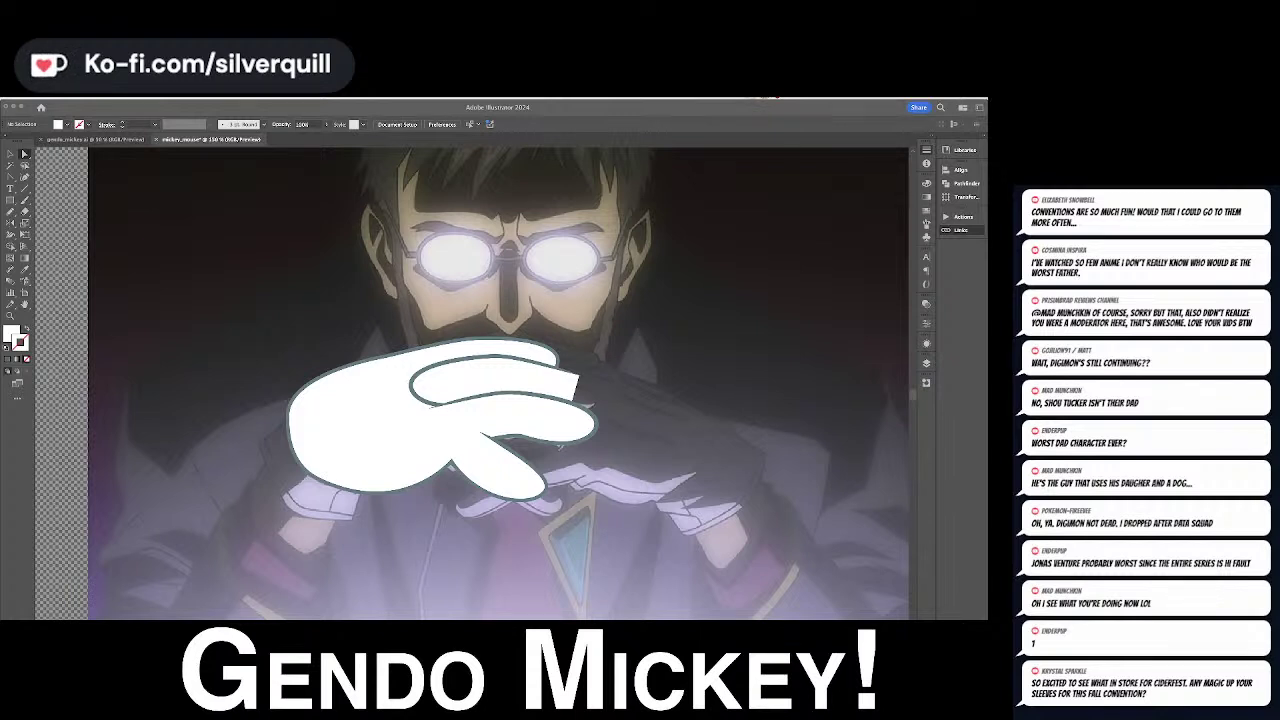
pyautogui.click(590, 282)
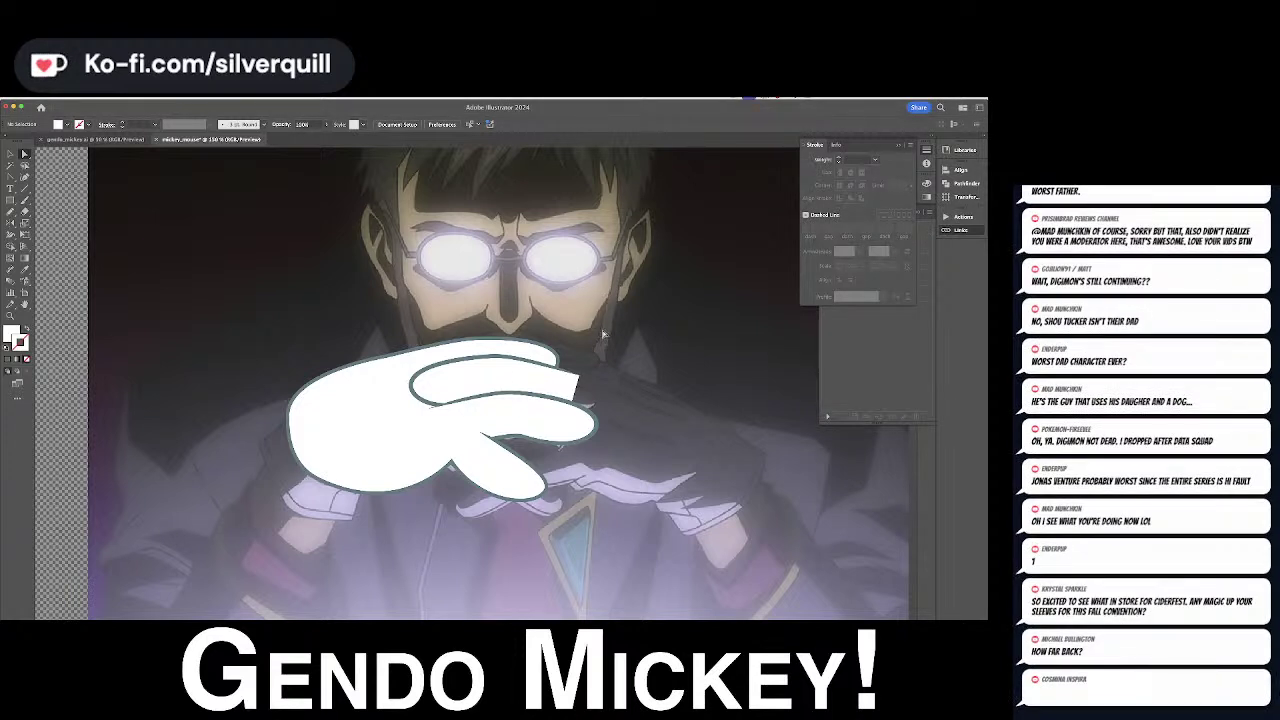
pyautogui.click(348, 466)
pyautogui.press('super+shift+a')
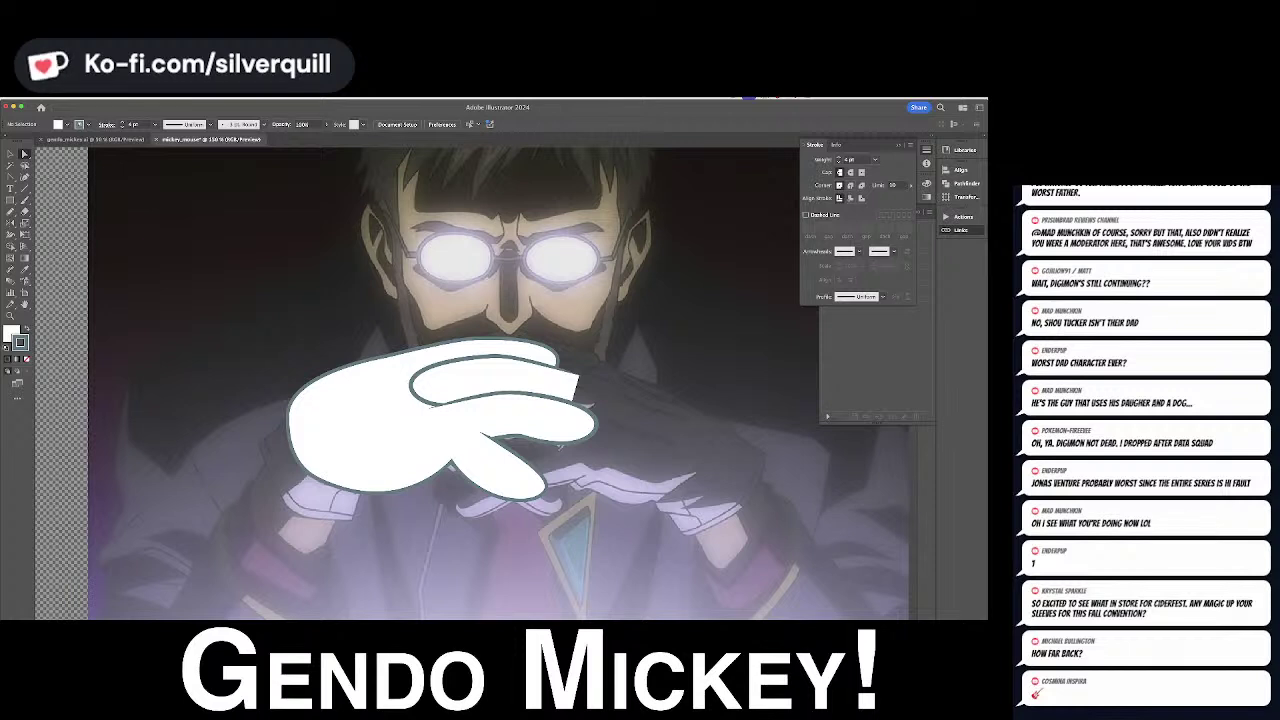
pyautogui.press('super+Tab')
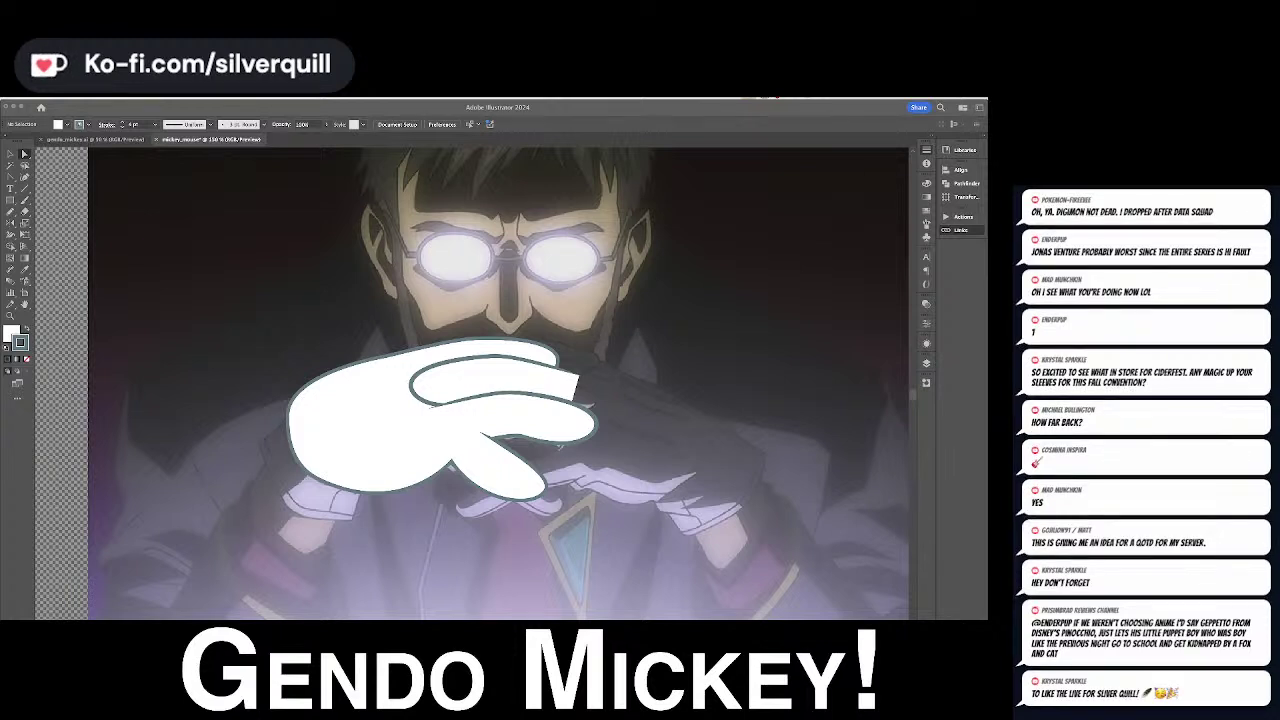
pyautogui.click(698, 264)
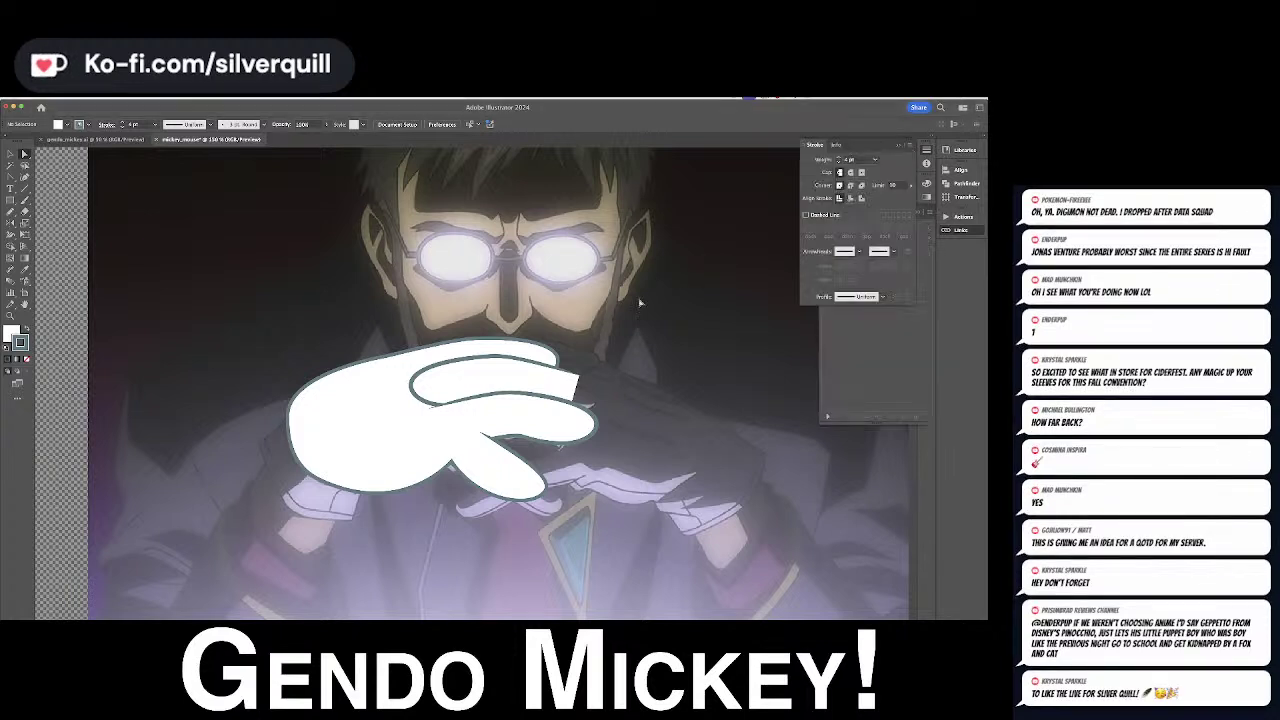
# Reflect a copy of the hand outline, finger and thumb horizontally, and place it above the original hand
pyautogui.click(480, 434)
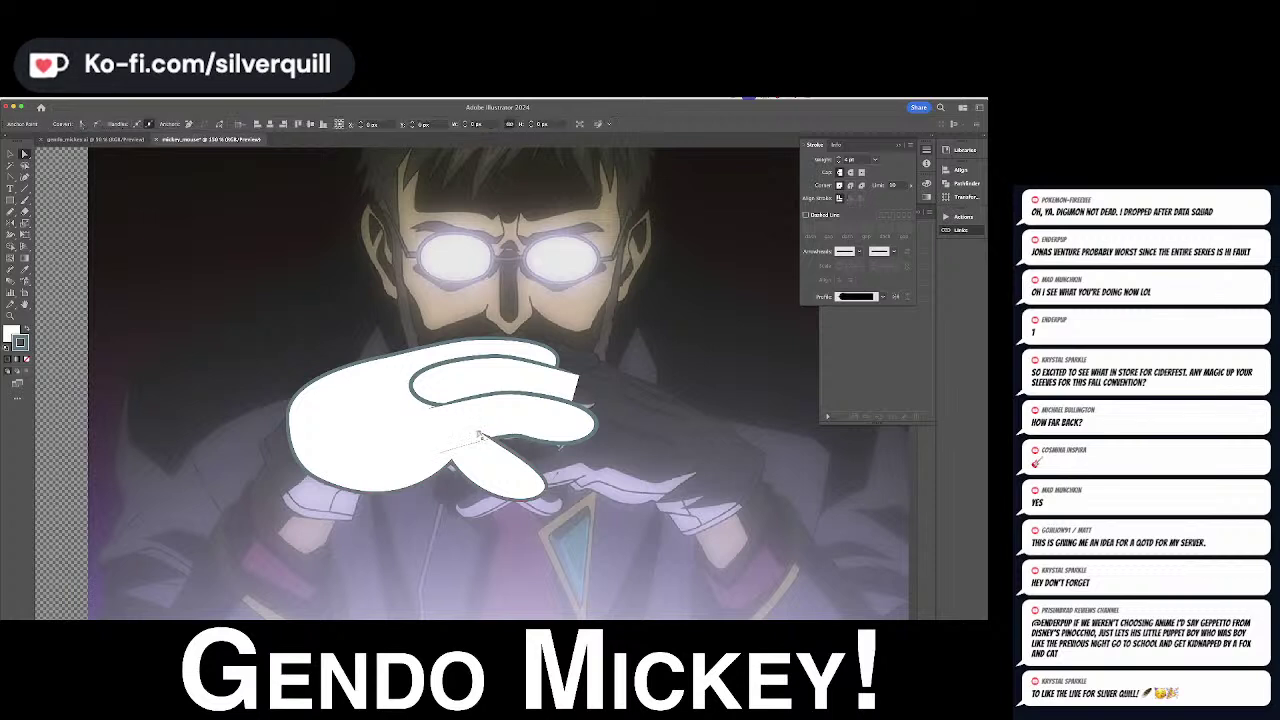
pyautogui.click(362, 398)
pyautogui.keyDown('shift'); pyautogui.click(496, 481); pyautogui.keyUp('shift')
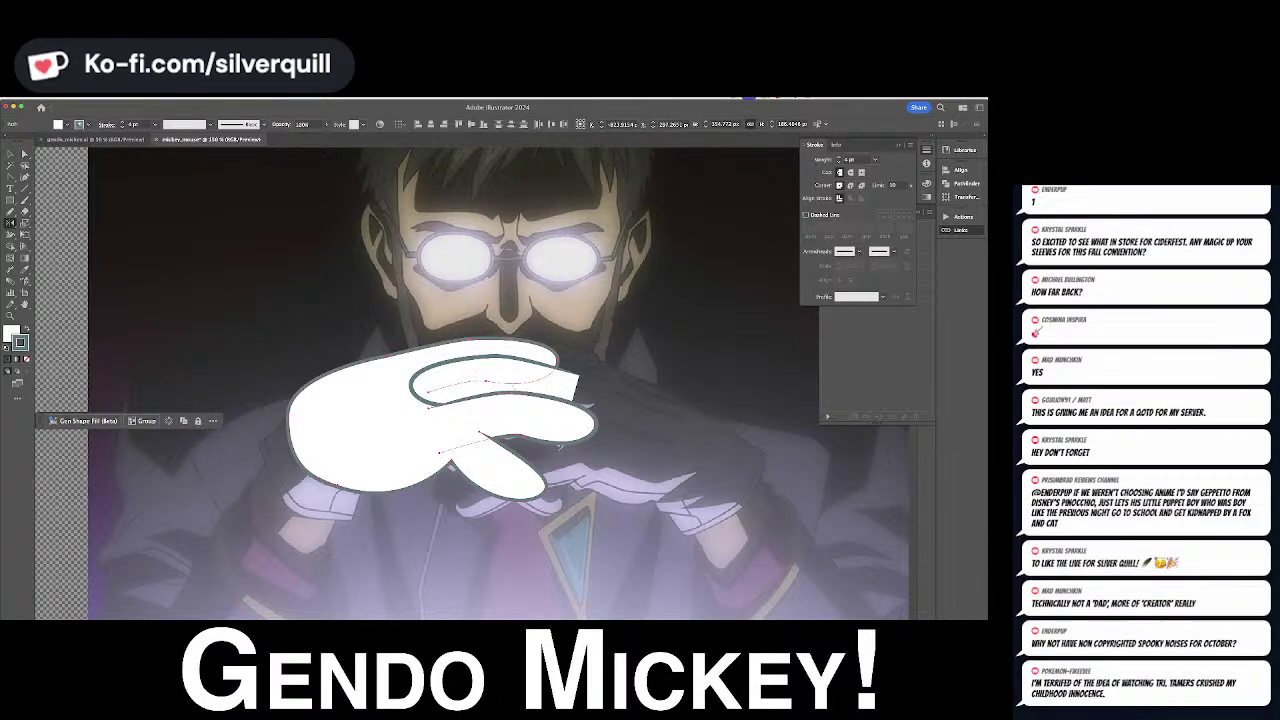
pyautogui.moveTo(498, 391); pyautogui.dragTo(508, 453)
pyautogui.moveTo(596, 398); pyautogui.dragTo(723, 246)
pyautogui.press('super+z')
pyautogui.press('v')
pyautogui.press('a')
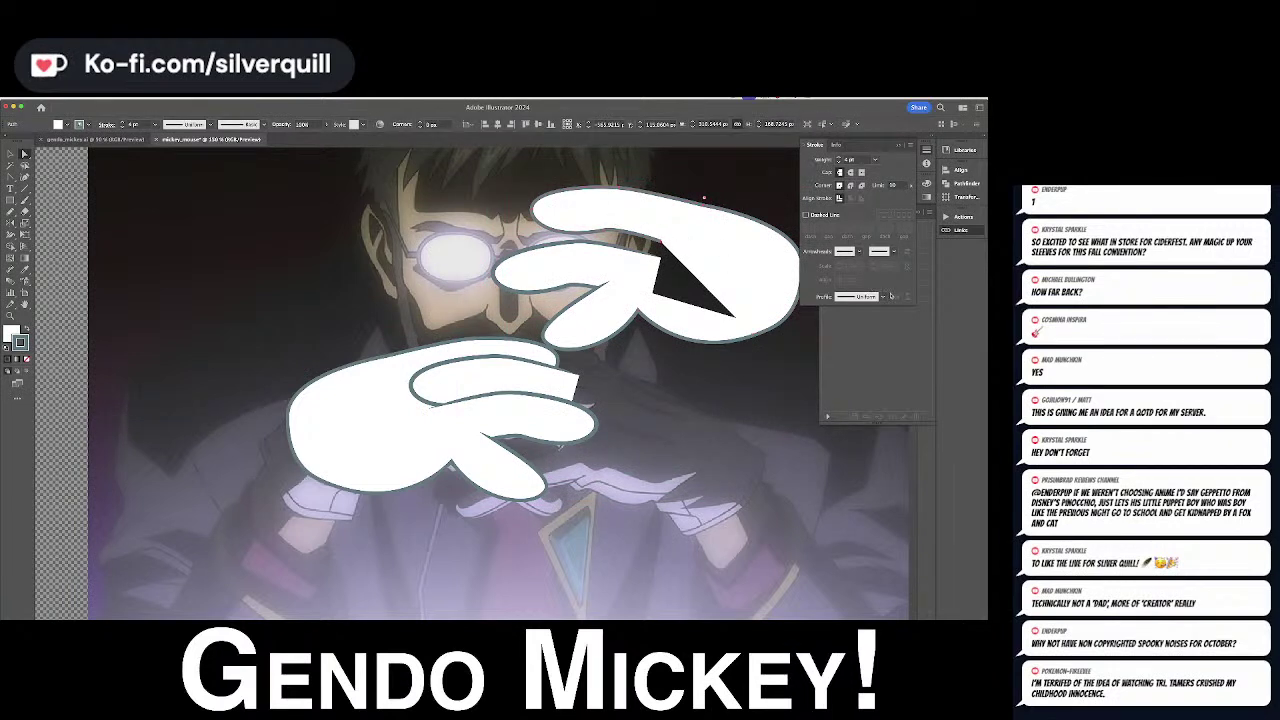
# Apply a tapered width profile to the stroke of the mirrored hand's main outline and deselect it
pyautogui.hscroll(3, 714, 225)
pyautogui.hscroll(1, 551, 276)
pyautogui.click(729, 286)
pyautogui.click(533, 232)
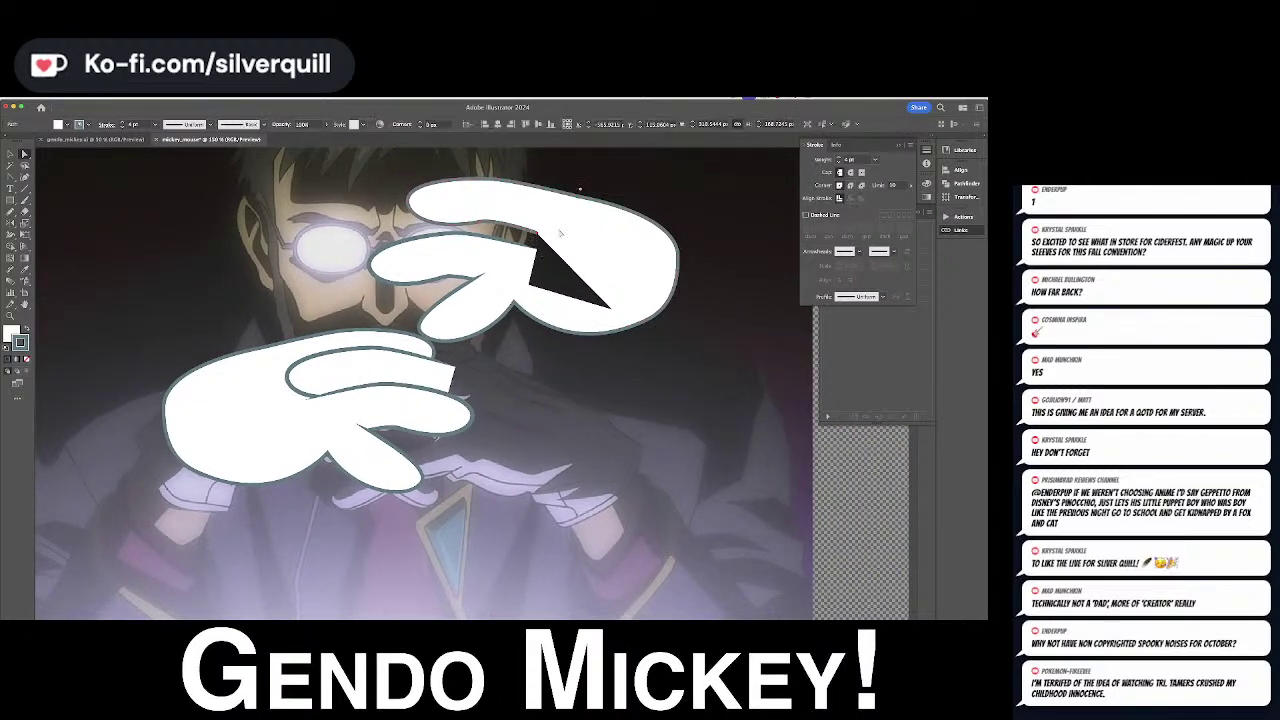
pyautogui.click(866, 297)
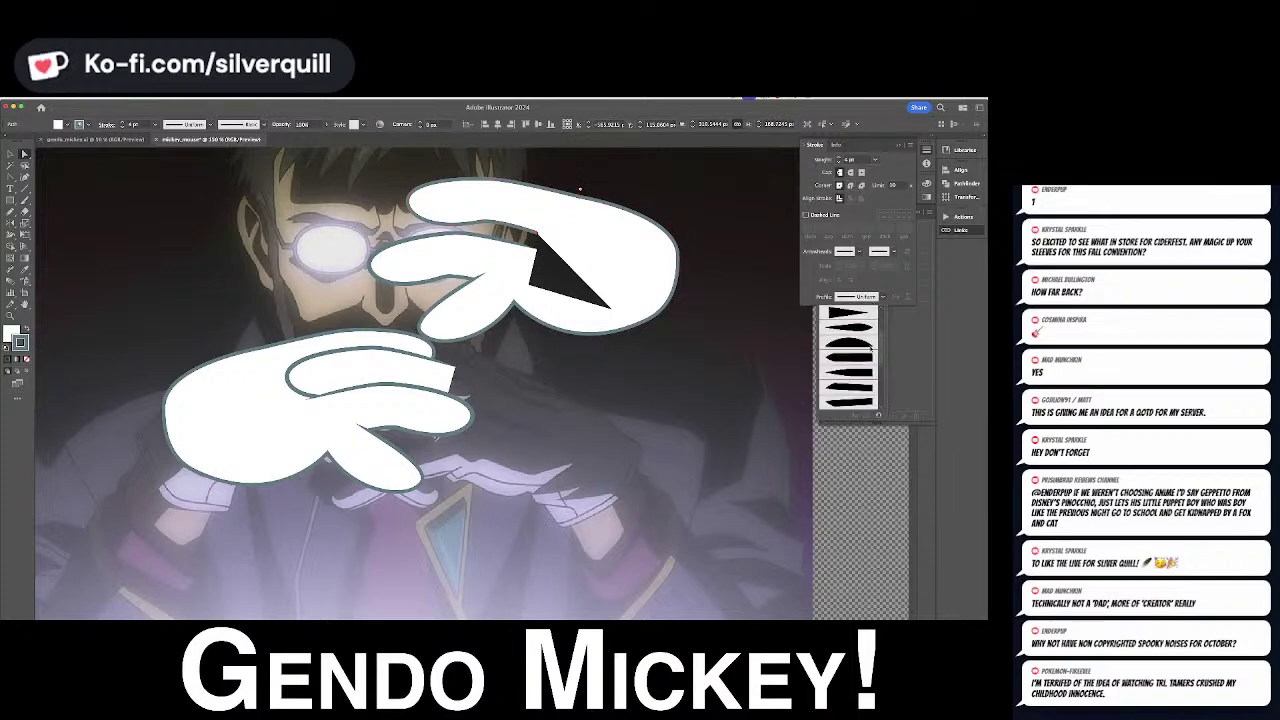
pyautogui.click(859, 358)
pyautogui.press('super+shift+a')
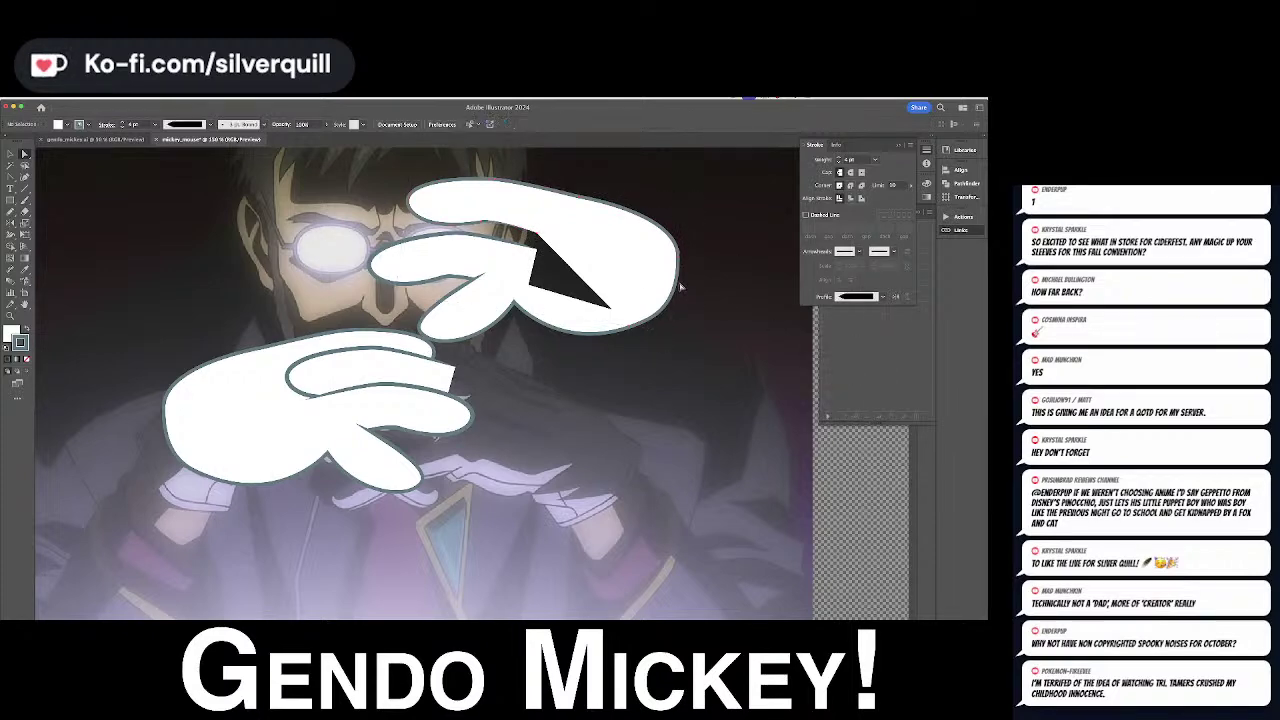
# Move the mirrored hand down over the original and rotate it with Free Transform so the fingers interlock
pyautogui.moveTo(573, 363); pyautogui.dragTo(633, 333)
pyautogui.click(548, 233)
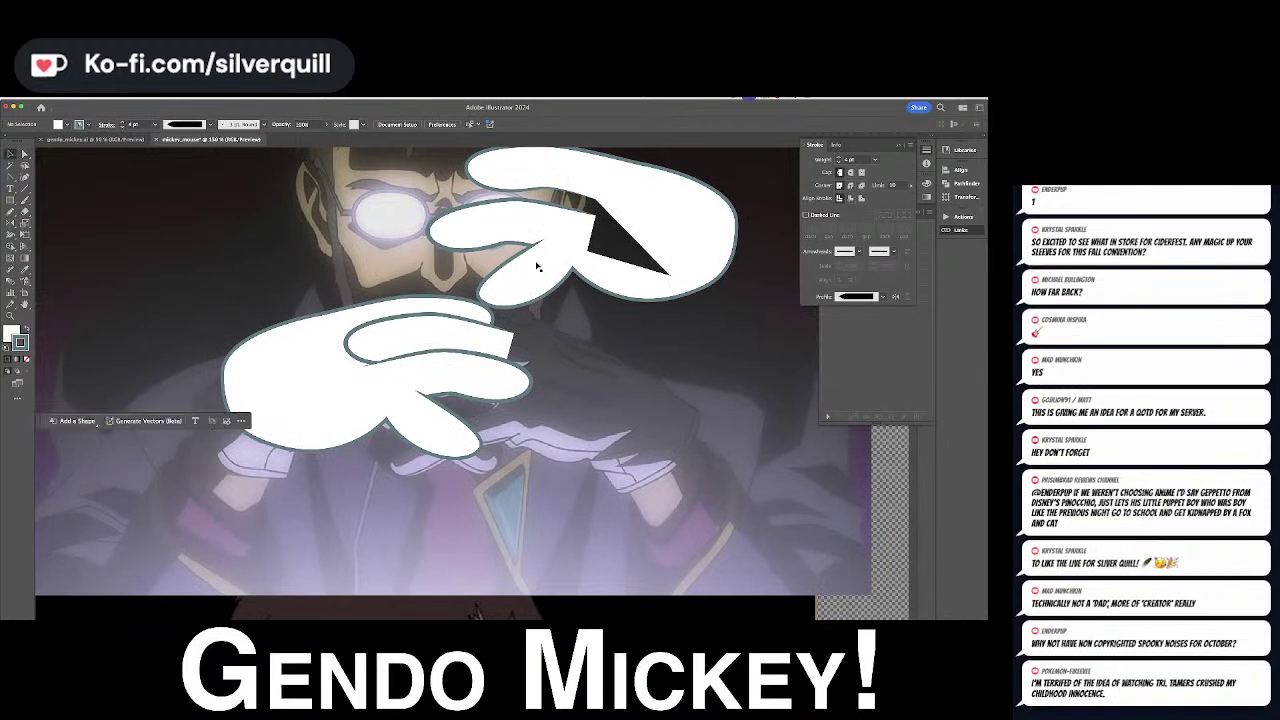
pyautogui.moveTo(632, 187); pyautogui.dragTo(566, 337)
pyautogui.click(616, 396)
pyautogui.press('e')
pyautogui.moveTo(700, 358); pyautogui.dragTo(704, 391)
pyautogui.moveTo(606, 393); pyautogui.dragTo(590, 382)
# Nudge the mirrored hand's main outline slightly upward to line it up with the original hand
pyautogui.press('v')
pyautogui.keyDown('shift'); pyautogui.click(540, 456); pyautogui.keyUp('shift')
pyautogui.moveTo(542, 456); pyautogui.dragTo(535, 447)
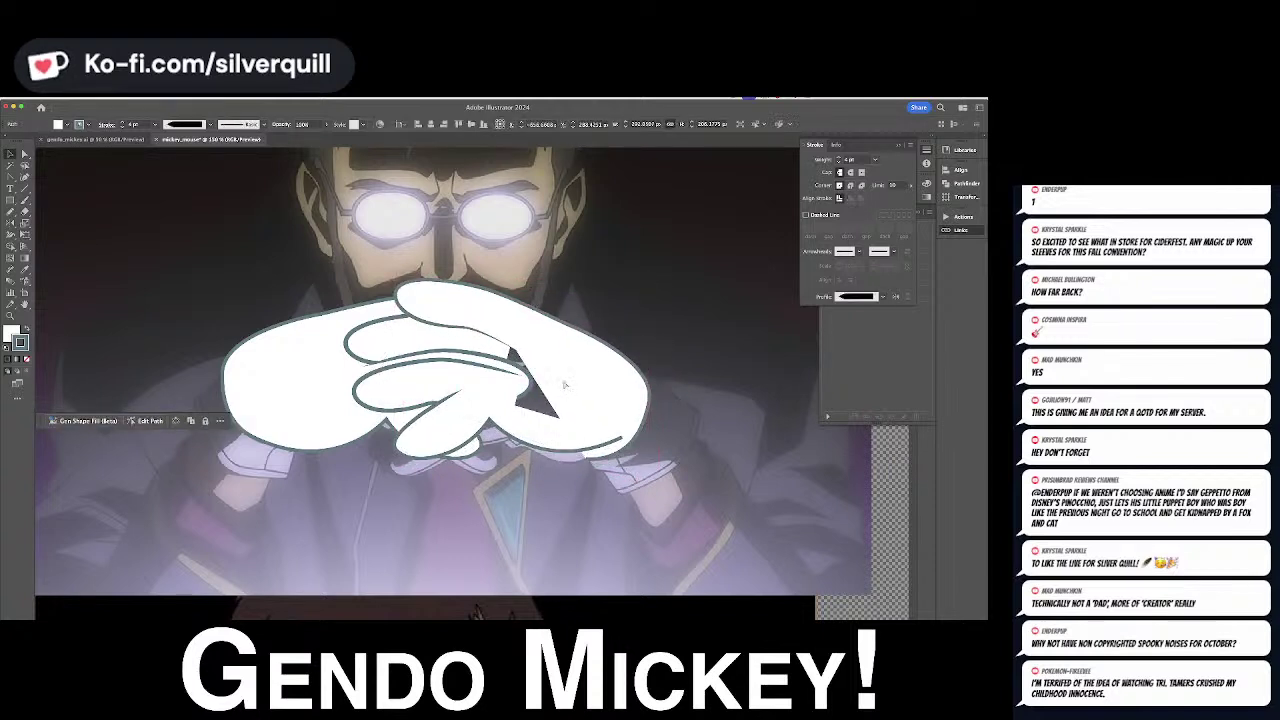
pyautogui.click(565, 385)
pyautogui.moveTo(565, 385); pyautogui.dragTo(567, 376)
# Extend the tip of the mirrored hand's top finger across the original hand, adjust its direction handle, and deselect
pyautogui.press('a')
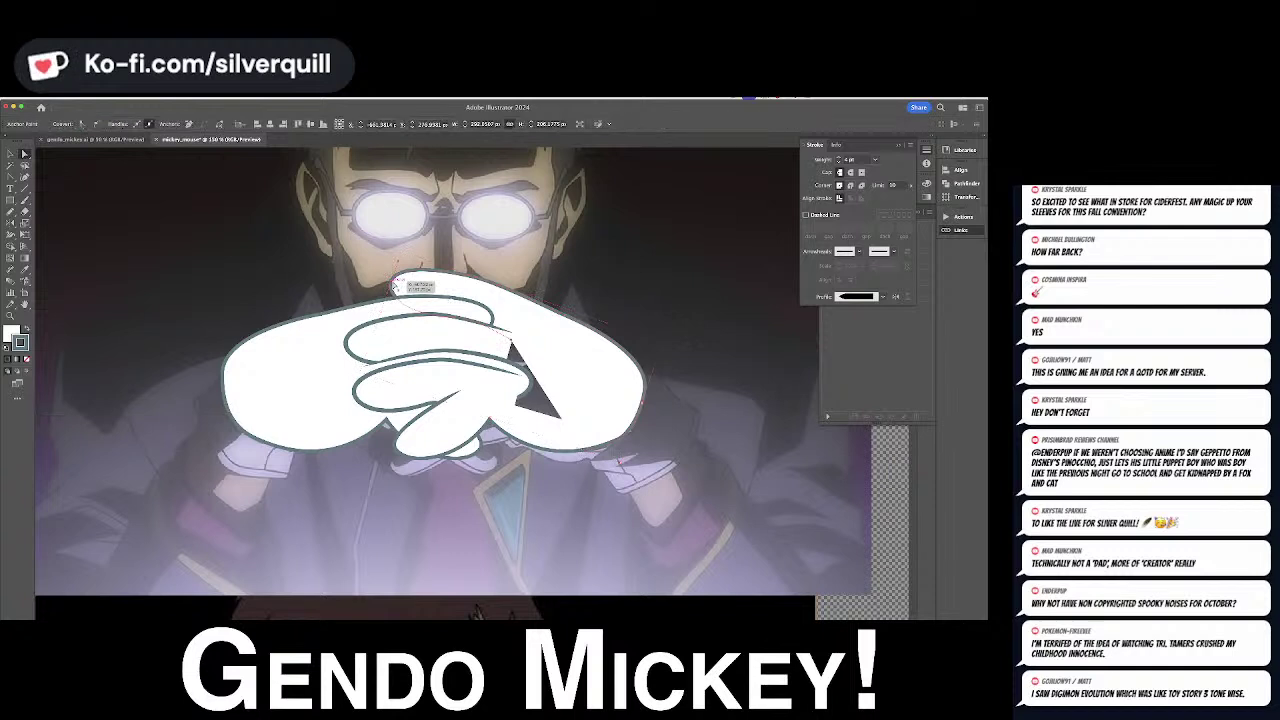
pyautogui.moveTo(384, 295); pyautogui.dragTo(376, 266)
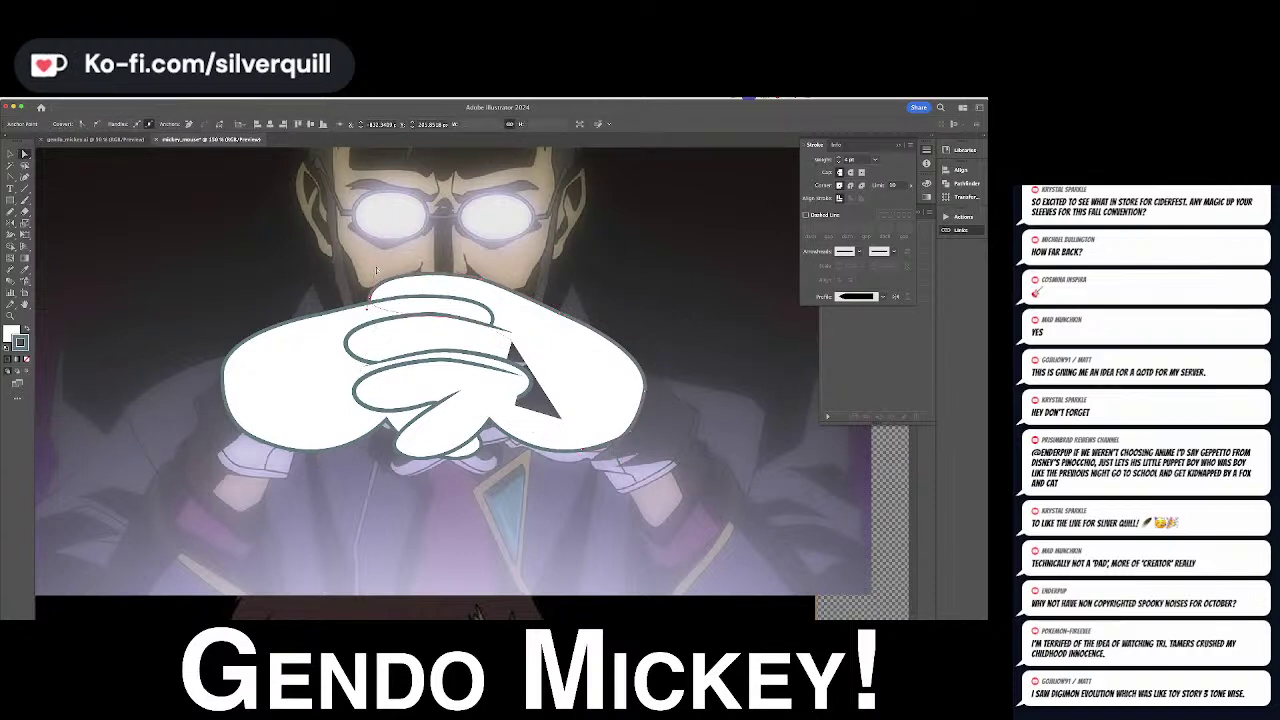
pyautogui.click(499, 280)
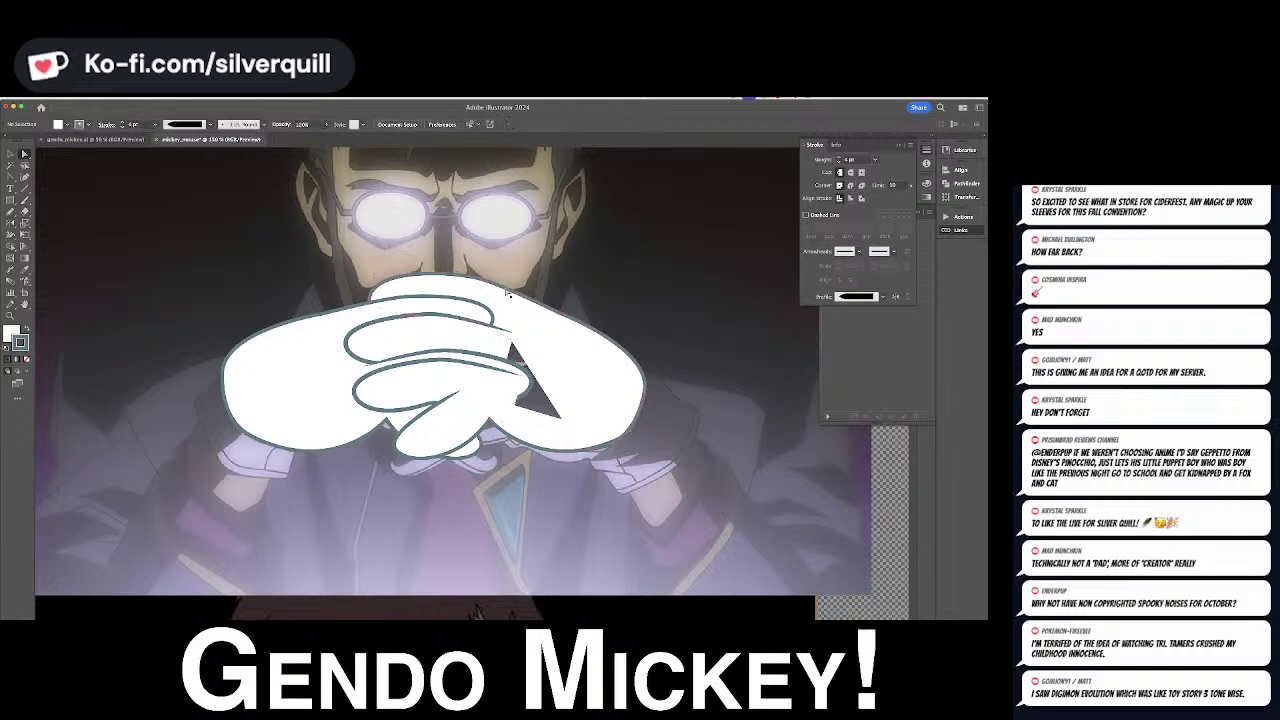
# Shift the mirrored thumb slightly down and send it behind the original thumb
pyautogui.click(472, 413)
pyautogui.click(471, 413)
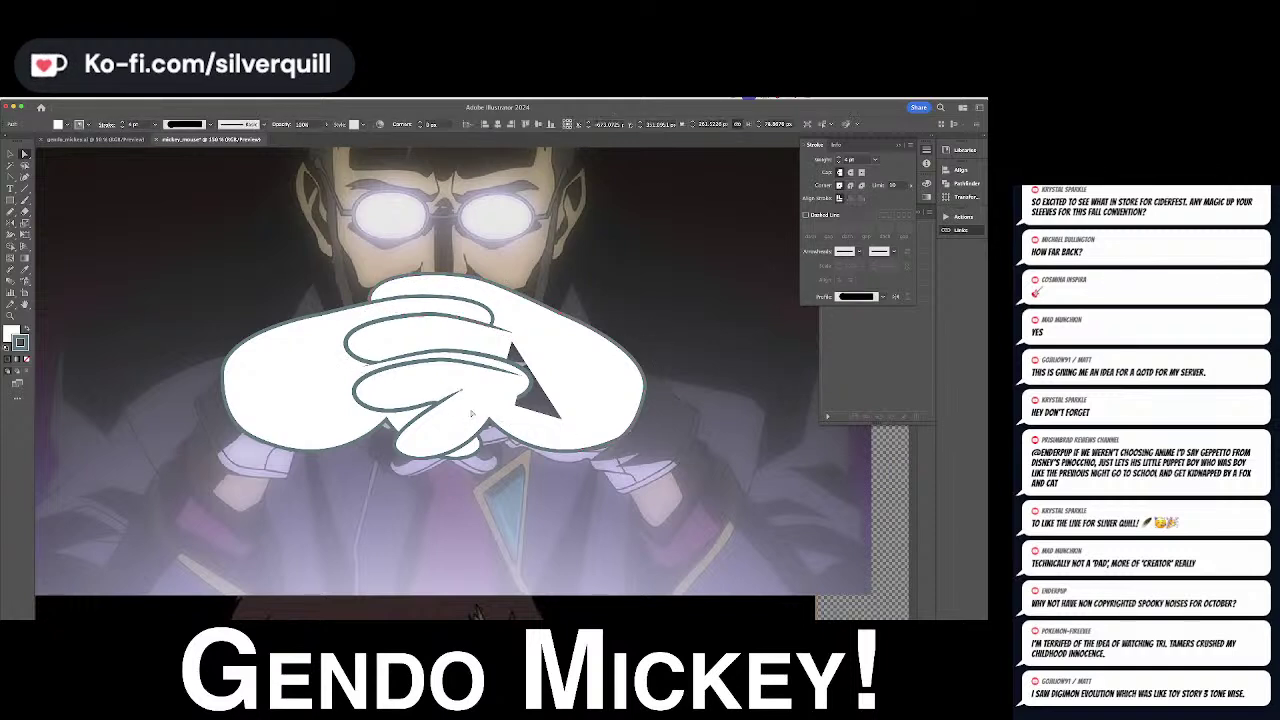
pyautogui.click(461, 391)
pyautogui.keyDown('shift'); pyautogui.click(489, 421); pyautogui.keyUp('shift')
pyautogui.moveTo(397, 453); pyautogui.dragTo(415, 462)
pyautogui.press('Delete')
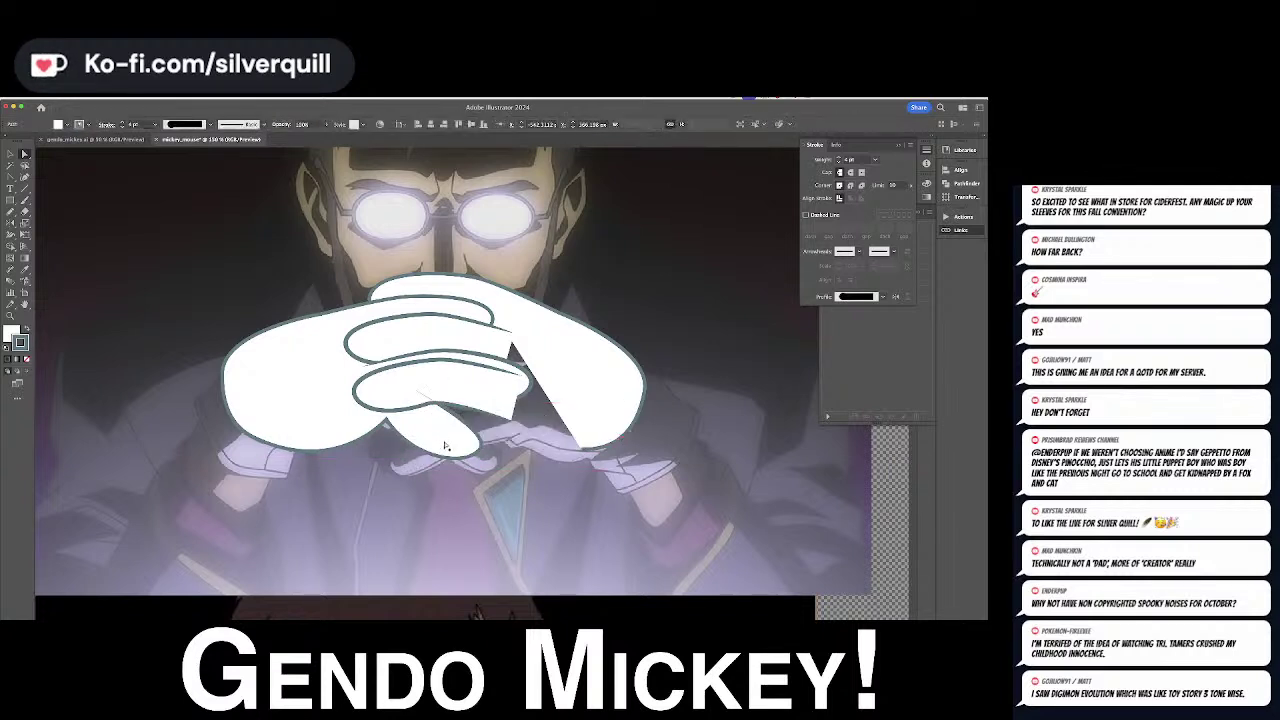
pyautogui.hotkey('ctrl', 'shift', 'z')
pyautogui.press('super+bracketleft')
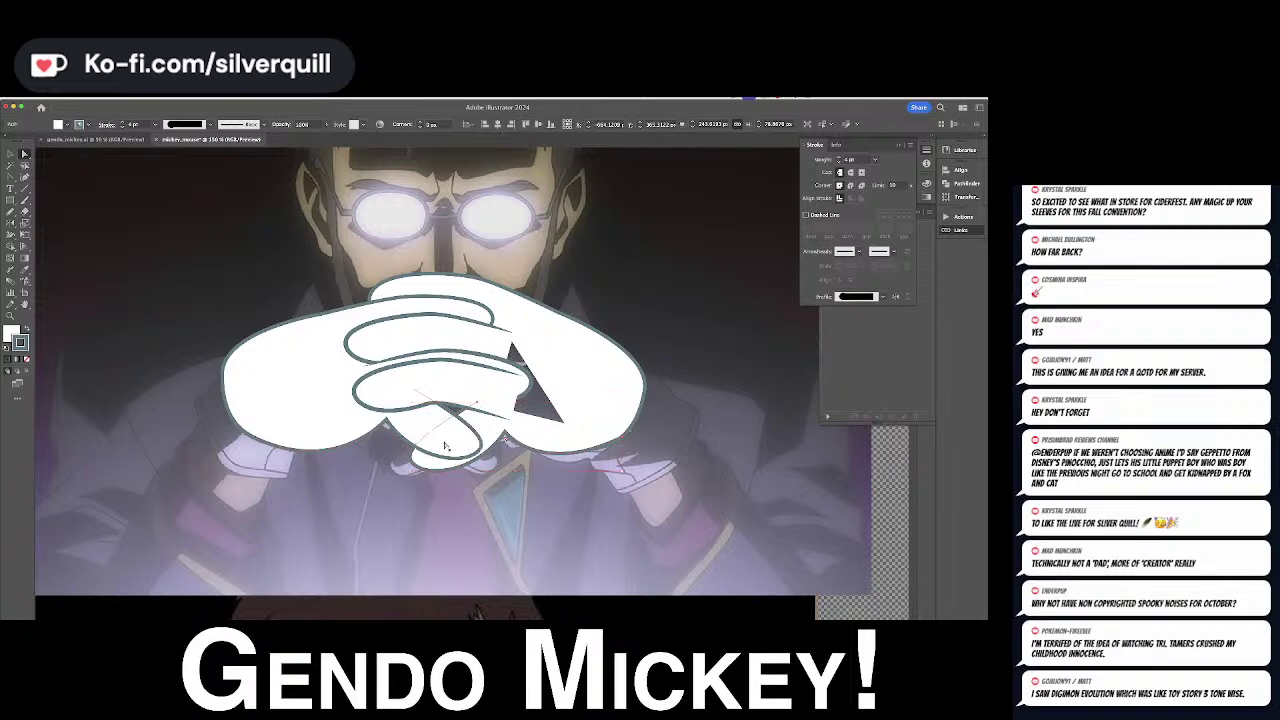
# Remove the mirrored middle finger from in front of the original hand
pyautogui.click(467, 391)
pyautogui.press('super+x')
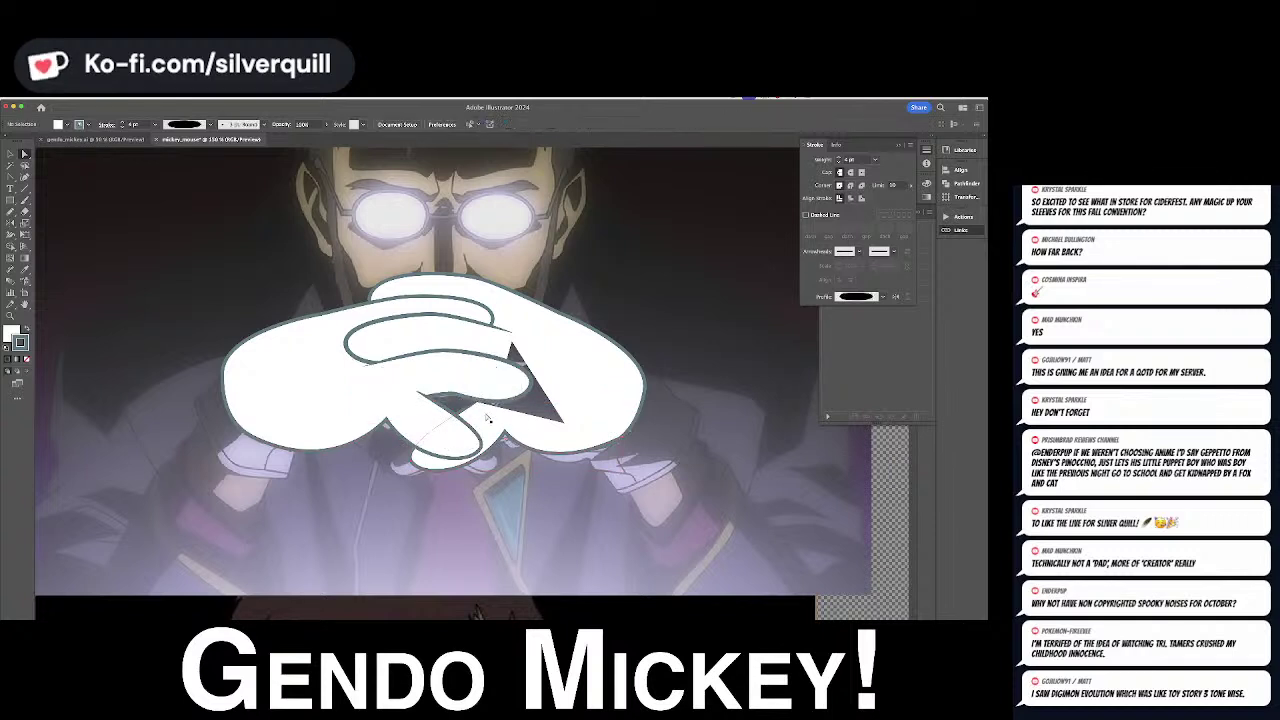
pyautogui.click(488, 418)
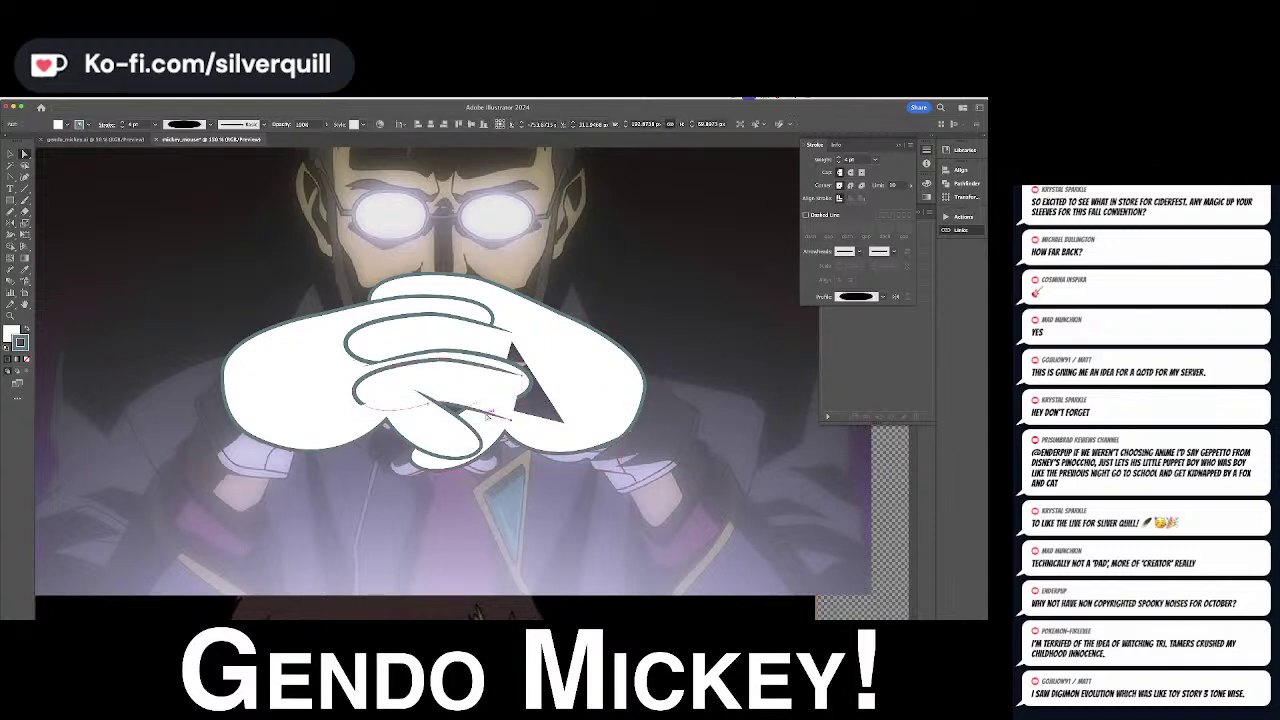
pyautogui.click(517, 382)
pyautogui.press('Delete')
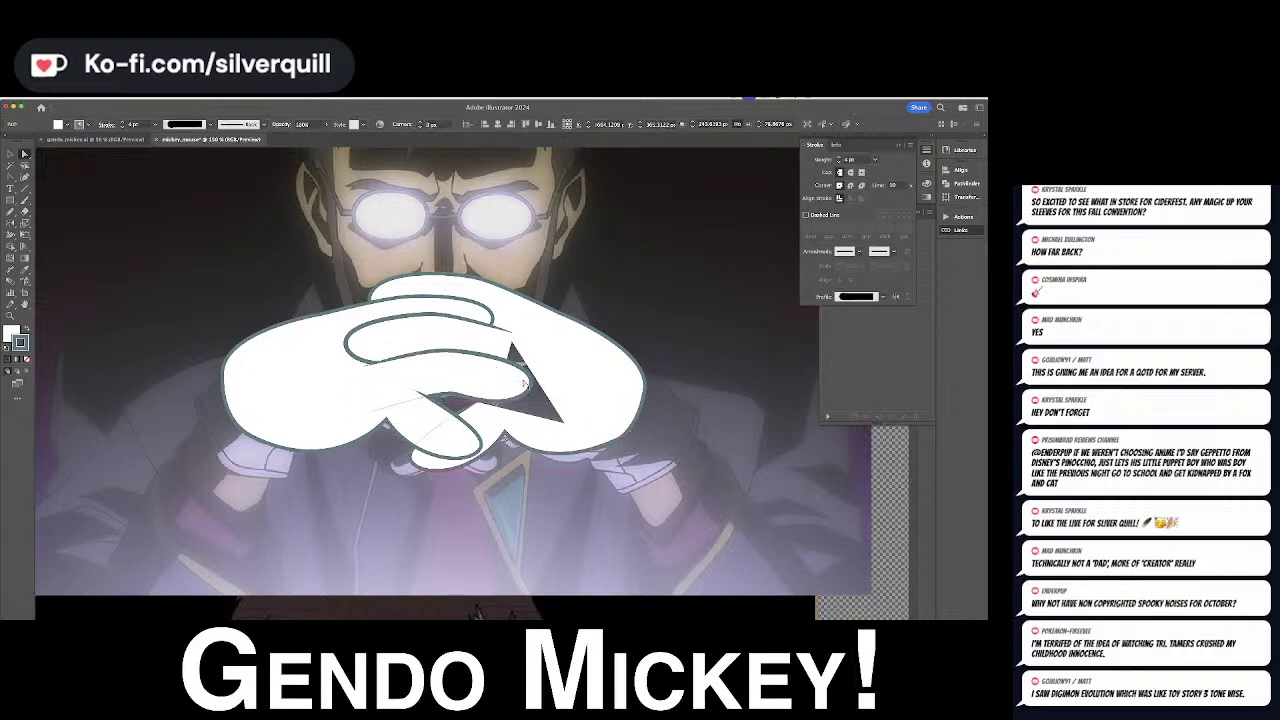
# Move the mirrored top finger's tip anchor farther outward, reshape the curve with its direction handle, and deselect the path
pyautogui.click(463, 329)
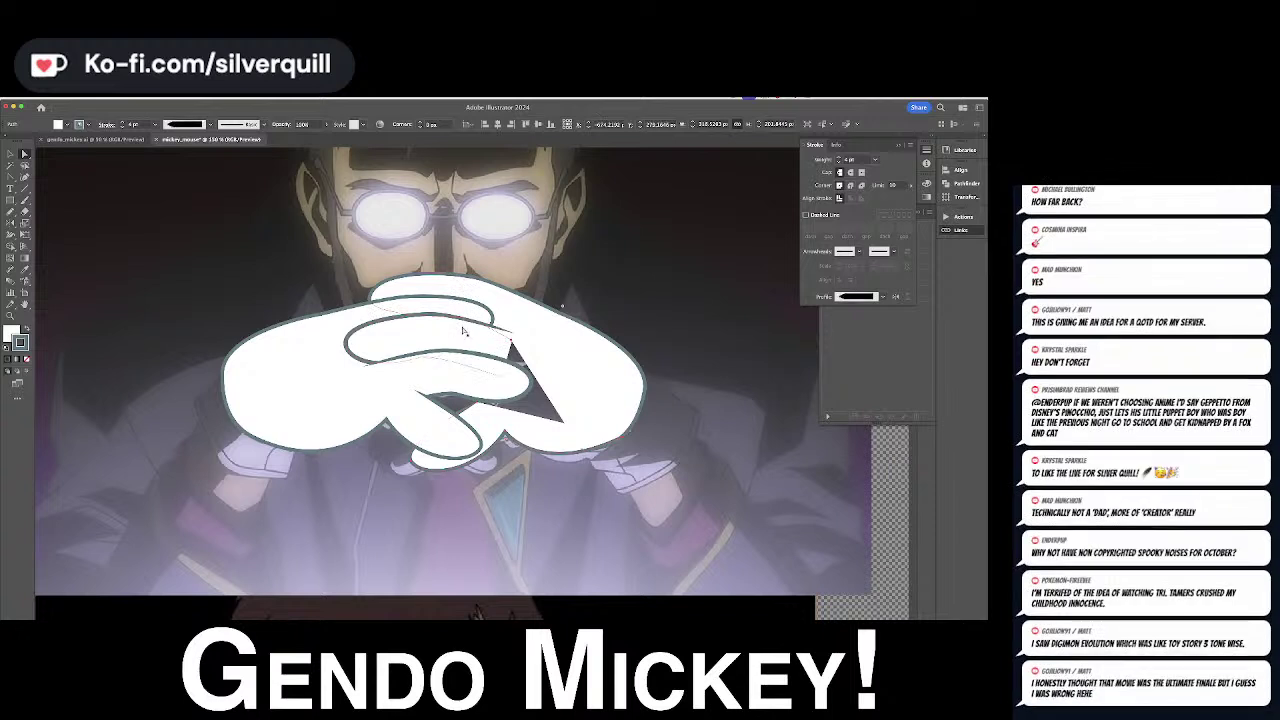
pyautogui.click(483, 416)
pyautogui.click(450, 382)
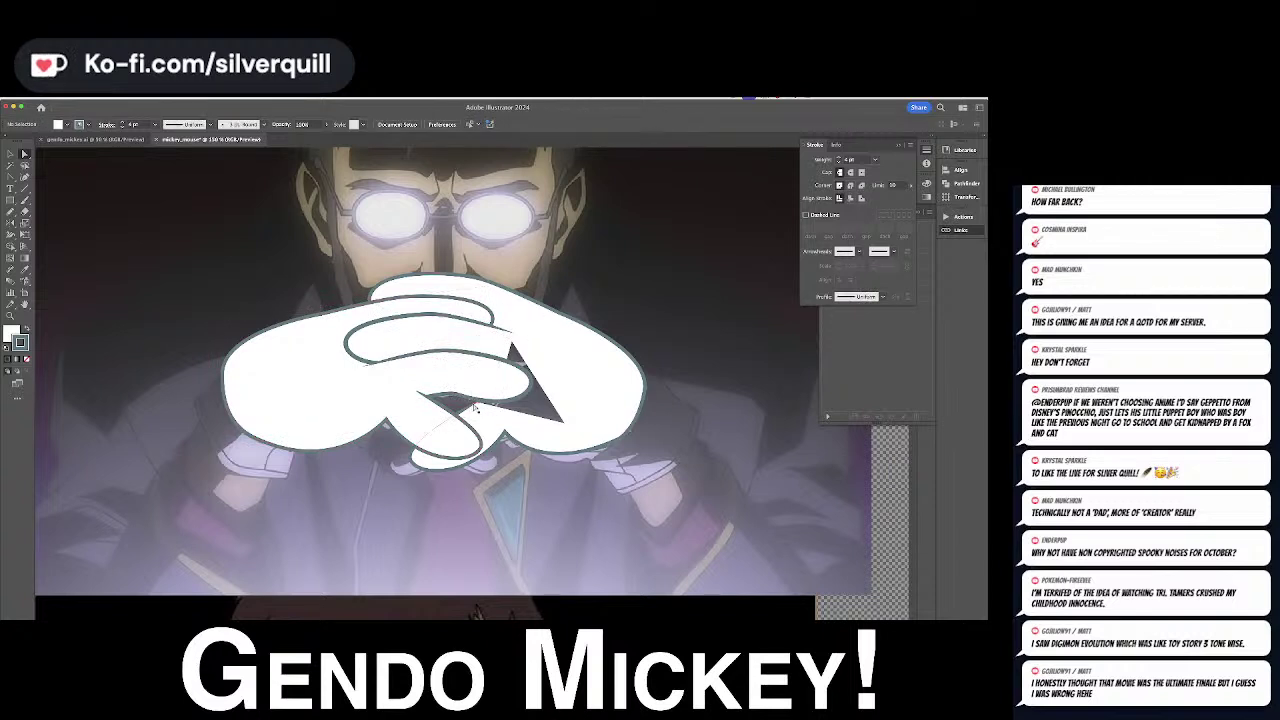
pyautogui.click(374, 300)
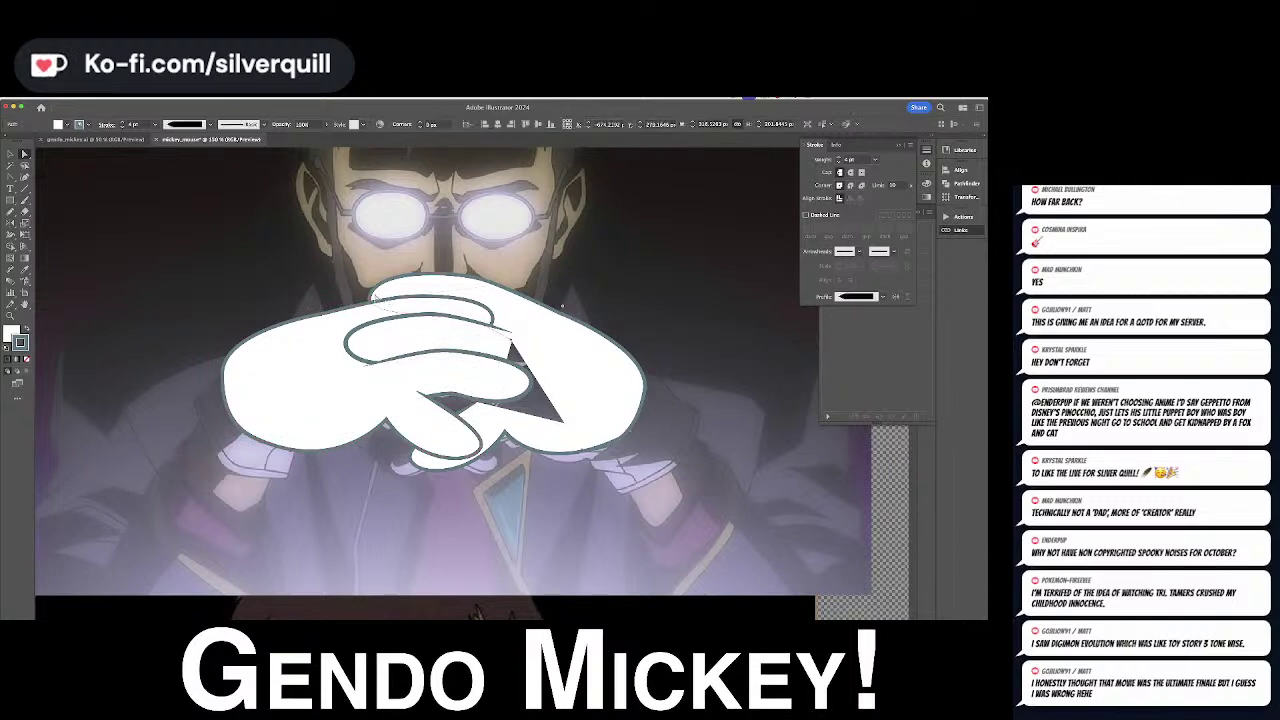
pyautogui.click(363, 297)
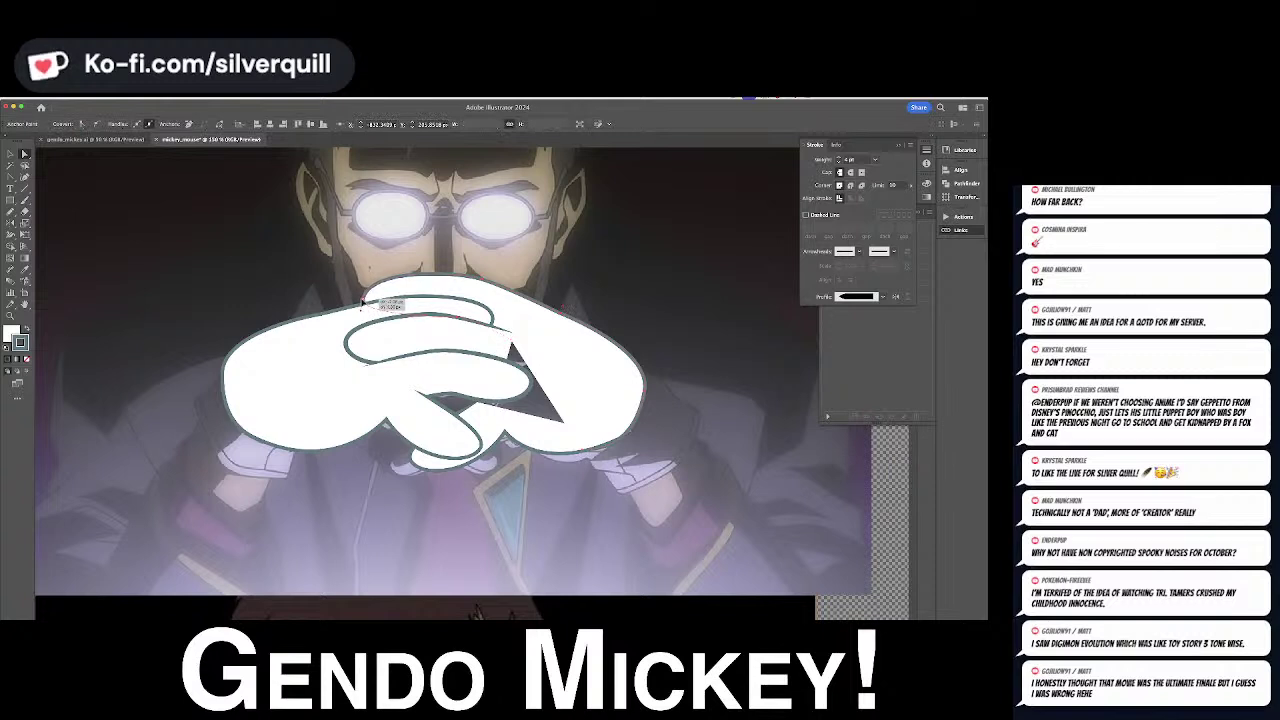
pyautogui.click(363, 297)
pyautogui.moveTo(369, 270); pyautogui.dragTo(365, 264)
pyautogui.click(574, 331)
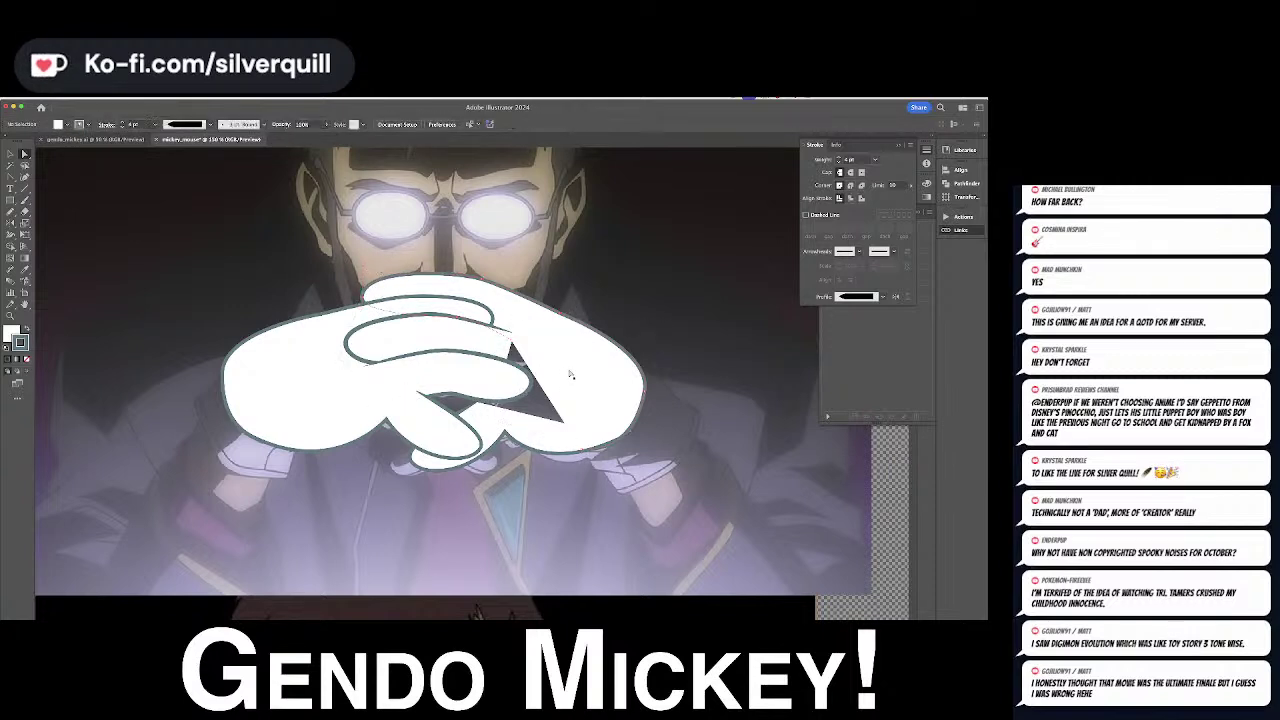
# Paint a white, strokeless blob over the open gap in the mirrored hand's palm, send it backward, and deselect
pyautogui.press('/')
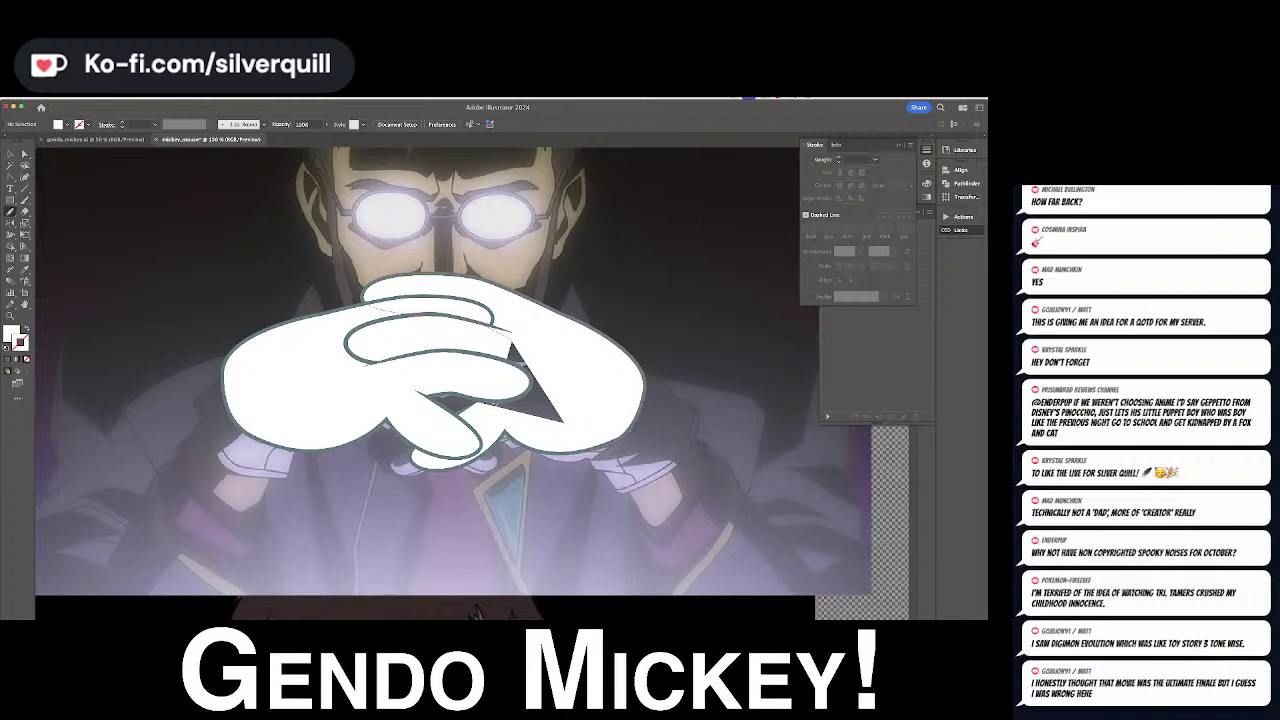
pyautogui.press('super+Tab')
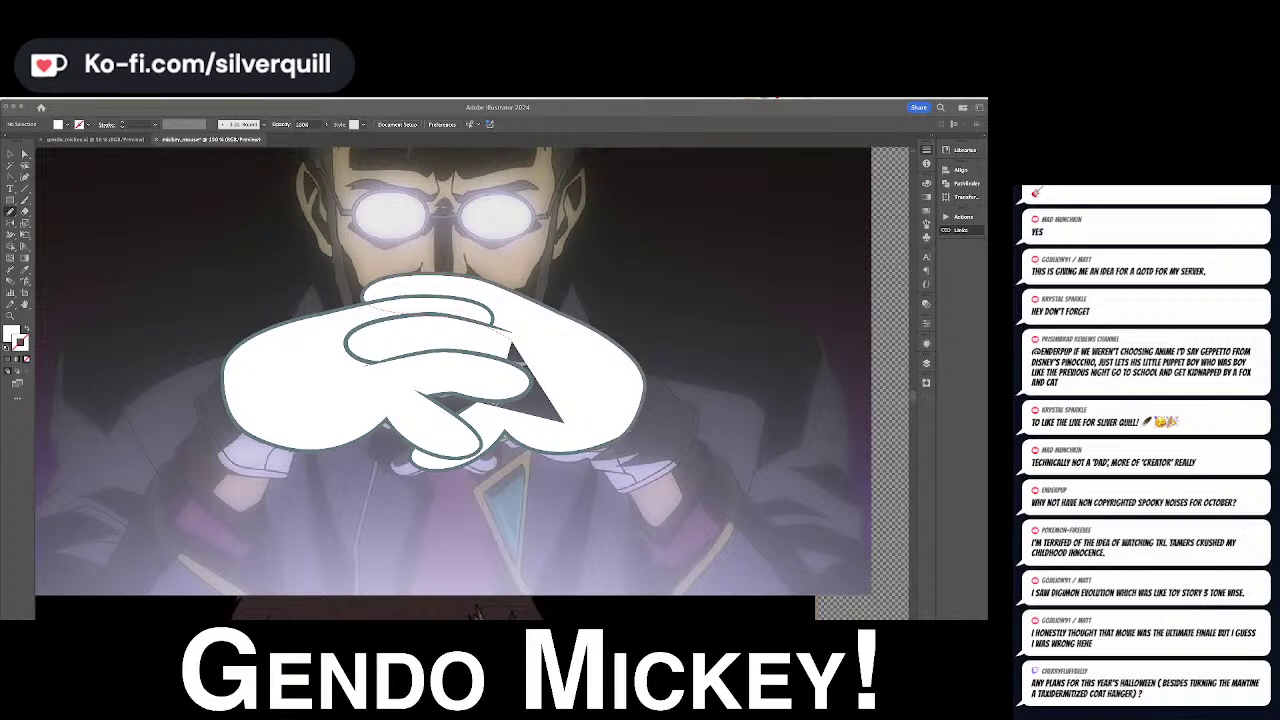
pyautogui.click(559, 348)
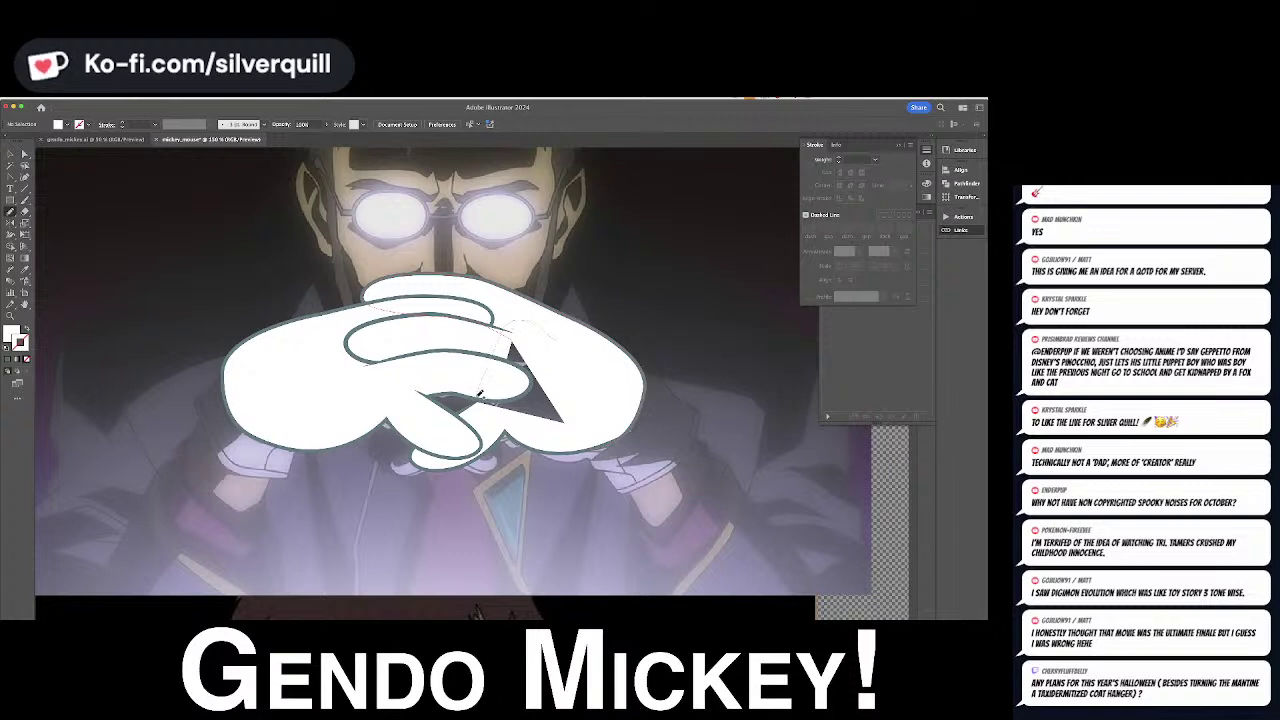
pyautogui.moveTo(479, 405); pyautogui.dragTo(557, 439)
pyautogui.moveTo(576, 380); pyautogui.dragTo(556, 342)
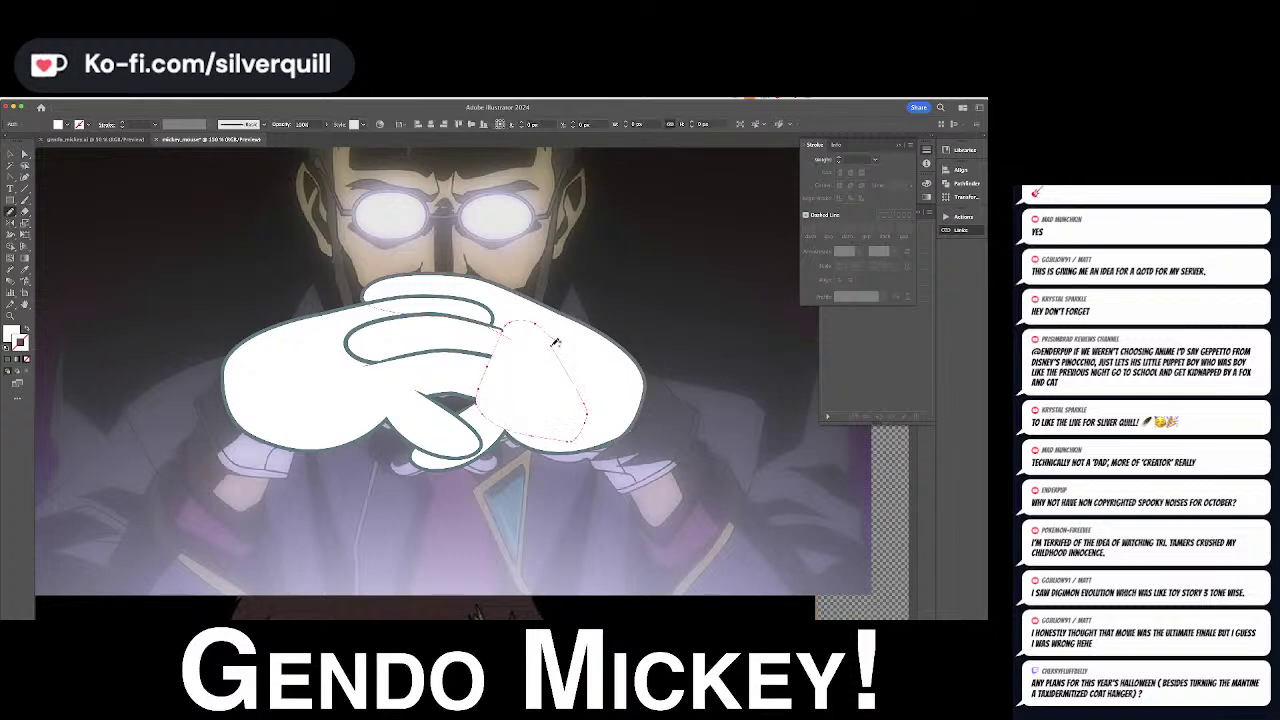
pyautogui.press('super+[')
pyautogui.press('super+shift+a')
pyautogui.press('a')
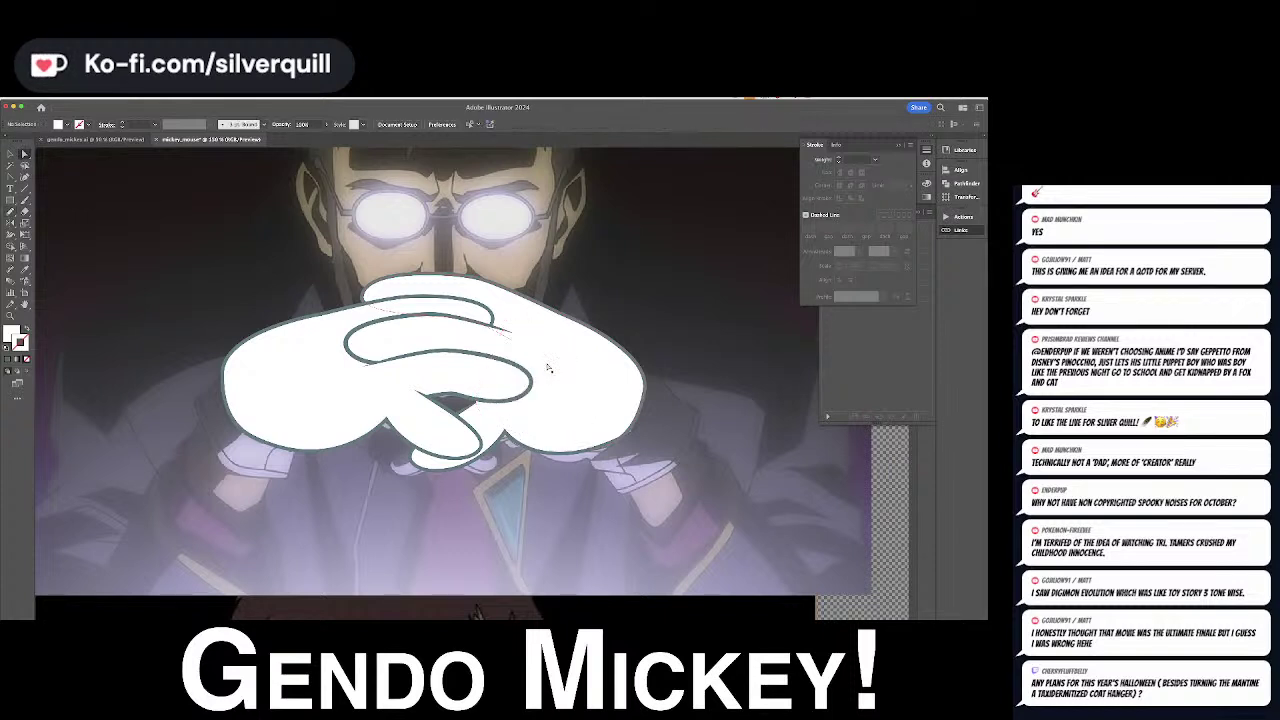
# Reshape the underside of the middle finger with its direction handle, nudge the palm's corner anchor beside the thumb, and deselect
pyautogui.click(477, 405)
pyautogui.moveTo(477, 405); pyautogui.dragTo(467, 374)
pyautogui.hotkey('shift', 'c')
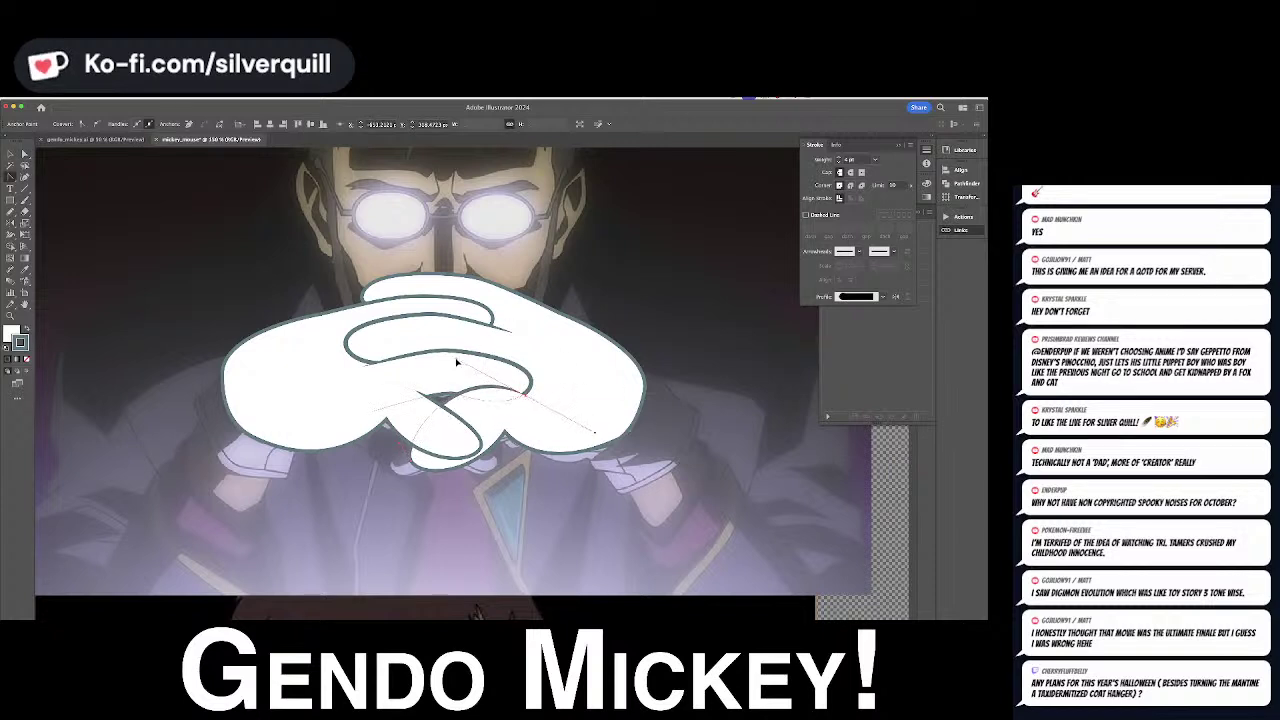
pyautogui.click(596, 358)
pyautogui.press('a')
pyautogui.moveTo(510, 436); pyautogui.dragTo(513, 437)
pyautogui.click(572, 356)
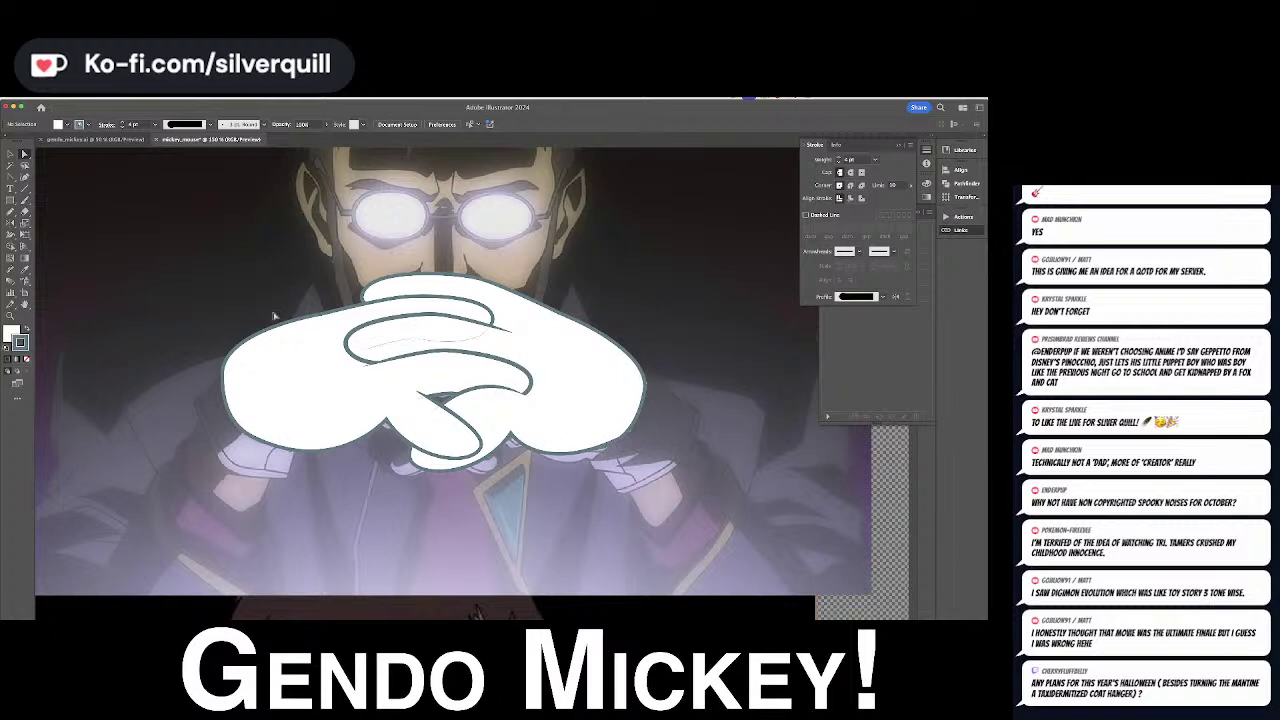
# Draw a closed, rounded cuff shape over the mirrored hand's wrist with the Curvature tool
pyautogui.click(25, 177)
pyautogui.click(556, 443)
pyautogui.click(593, 470)
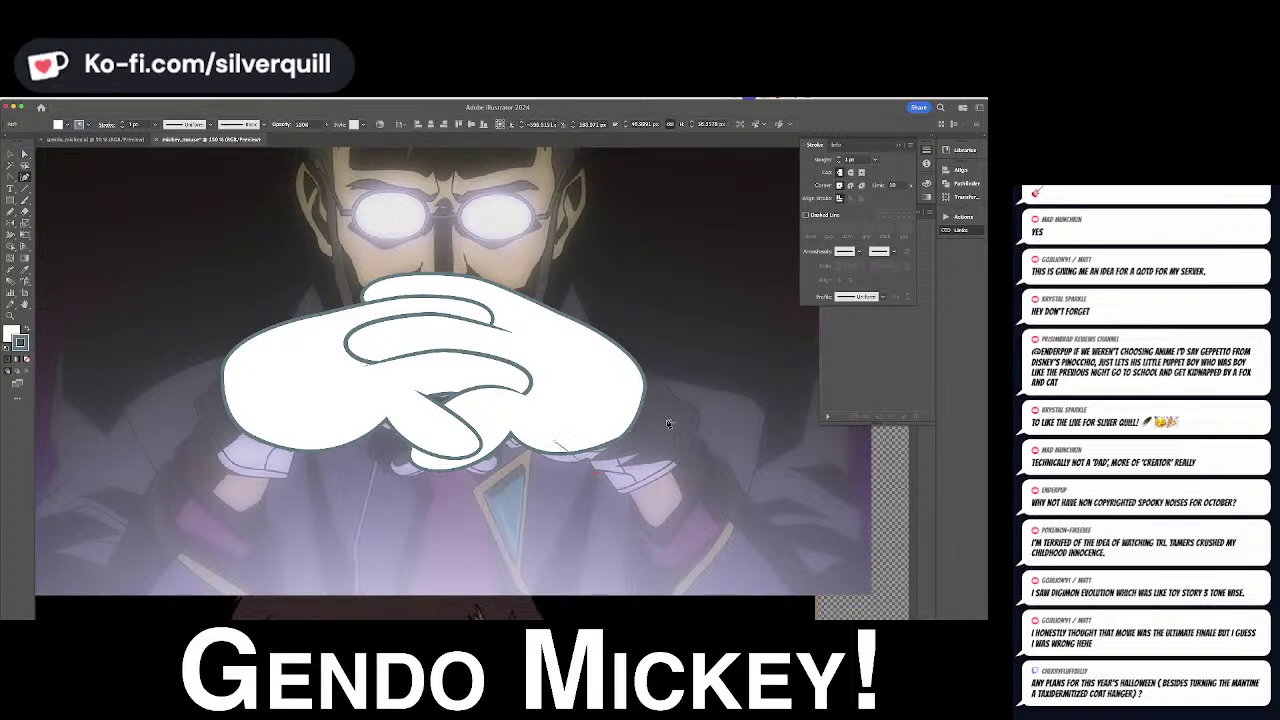
pyautogui.click(668, 384)
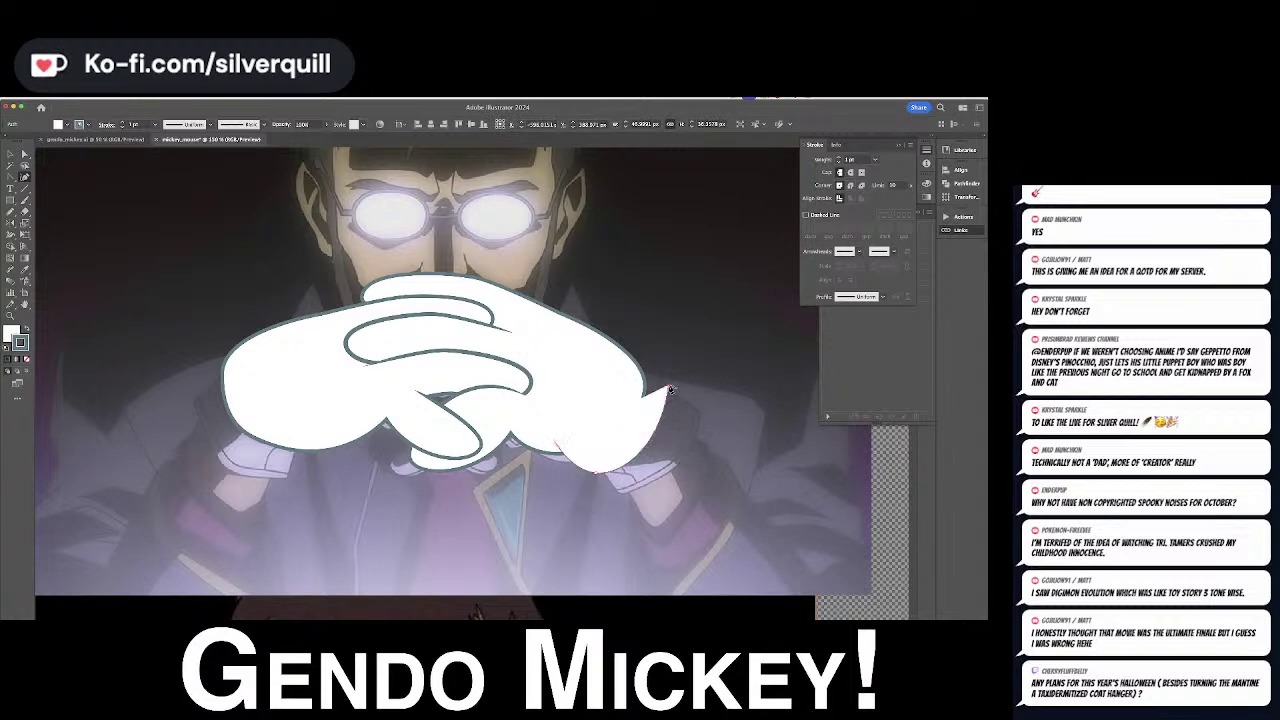
pyautogui.click(617, 366)
pyautogui.click(556, 443)
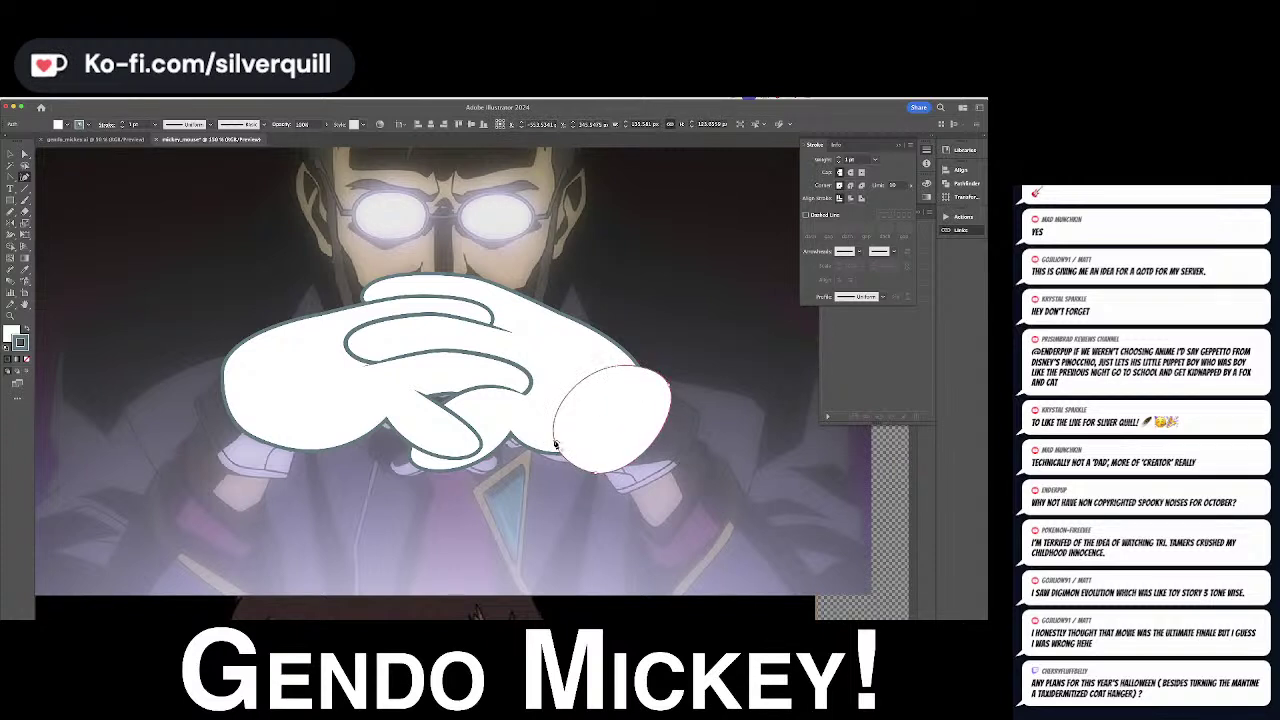
# Send the cuff to the back and give it the glove's grey-green outline with the Eyedropper
pyautogui.press('super+shift+[')
pyautogui.press('i')
pyautogui.click(614, 388)
pyautogui.press('a')
# Smooth the mirrored glove's lower outer anchor where it overlaps the cuff by pulling out new direction handles
pyautogui.press('a')
pyautogui.click(622, 438)
pyautogui.hotkey('shift', 'c')
pyautogui.moveTo(621, 439); pyautogui.dragTo(644, 418)
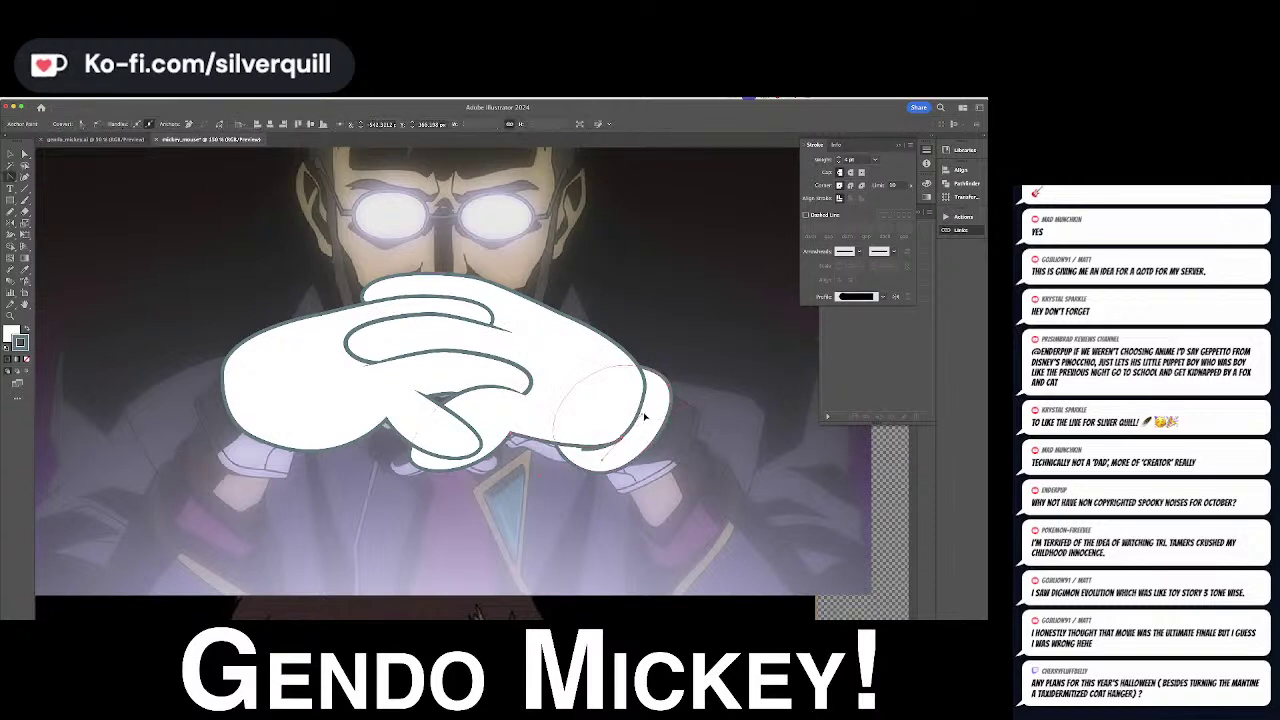
pyautogui.click(640, 440)
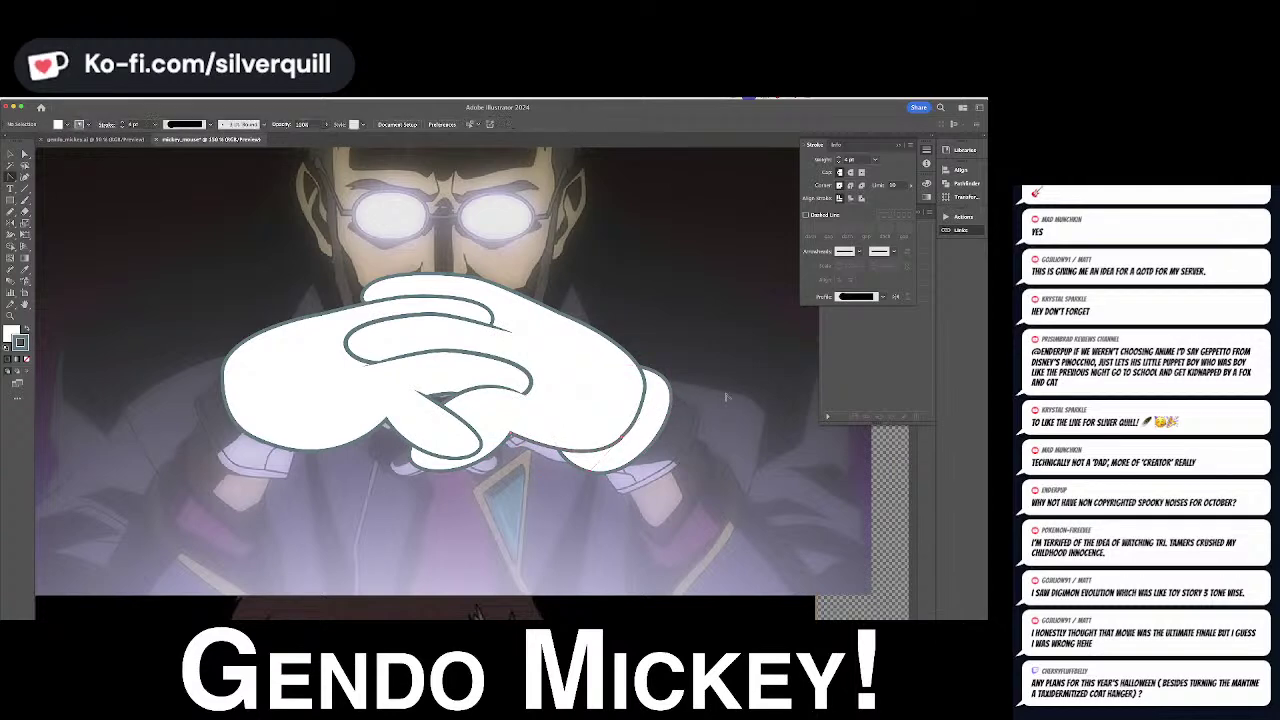
pyautogui.press('v')
pyautogui.click(638, 438)
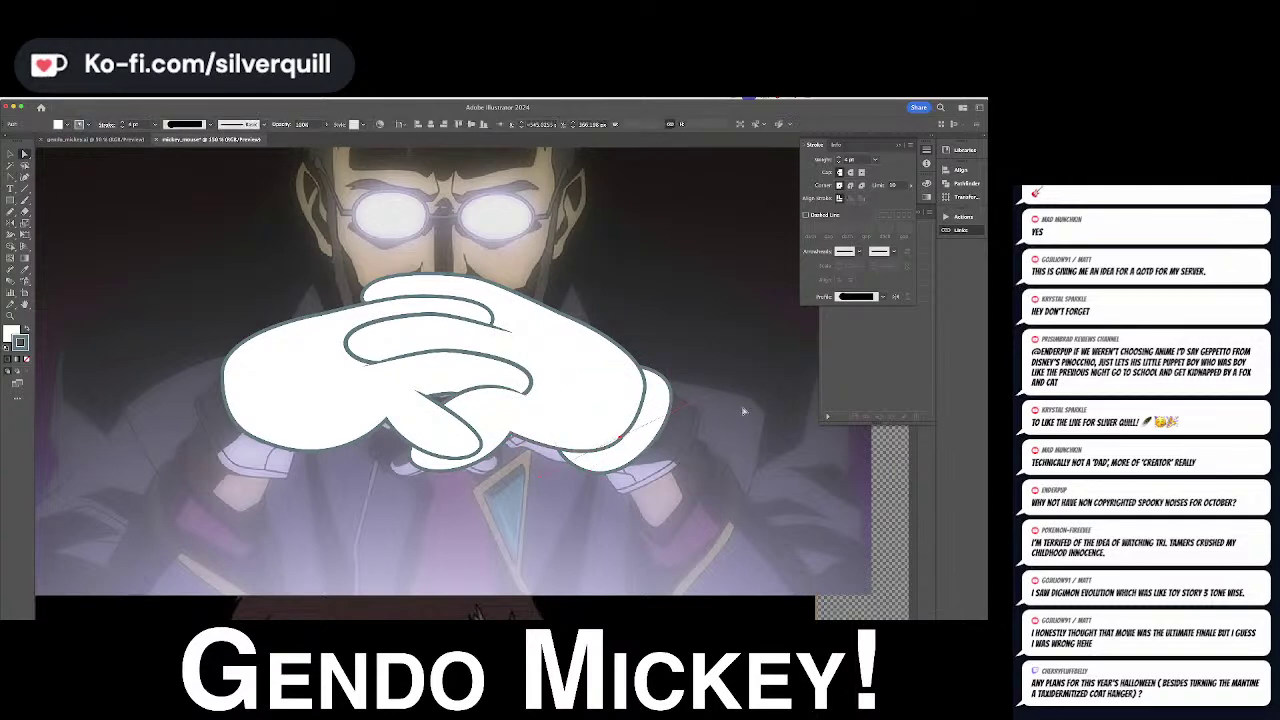
# Close the small break in the mirrored glove's lower edge and smooth the curve with the anchor's direction handle
pyautogui.scroll(4, 628, 445)
pyautogui.click(617, 444)
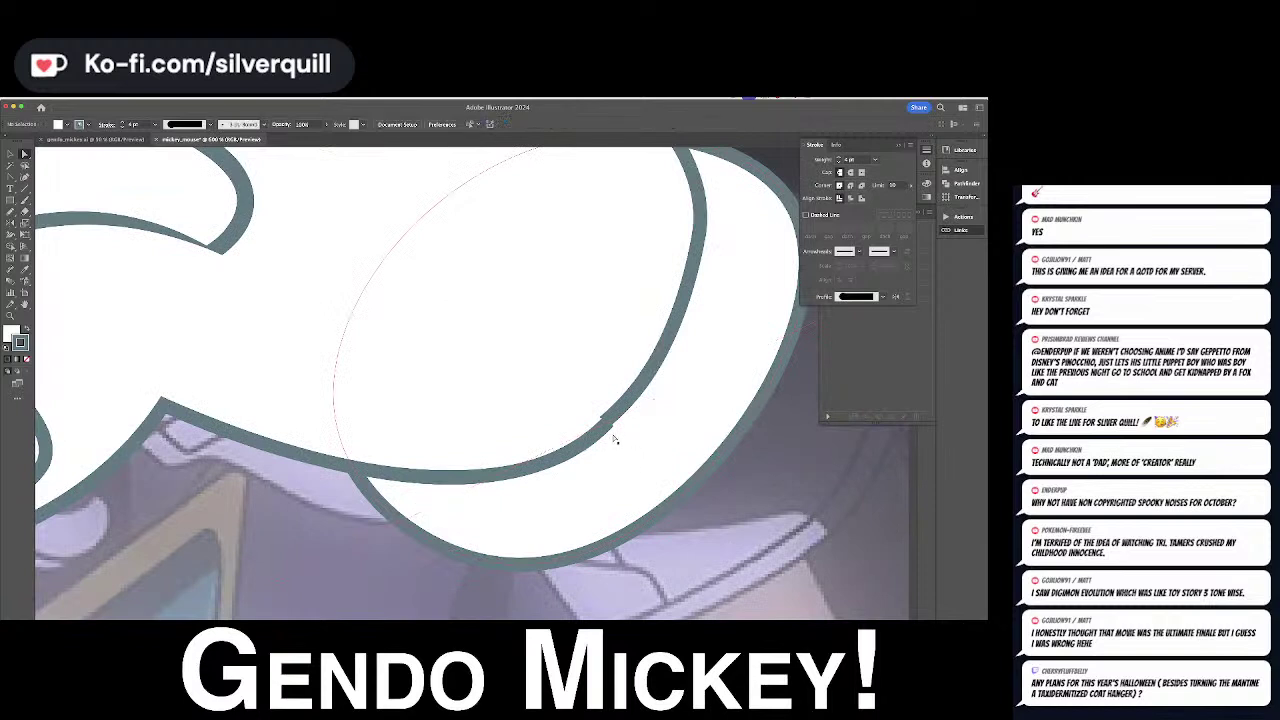
pyautogui.click(607, 432)
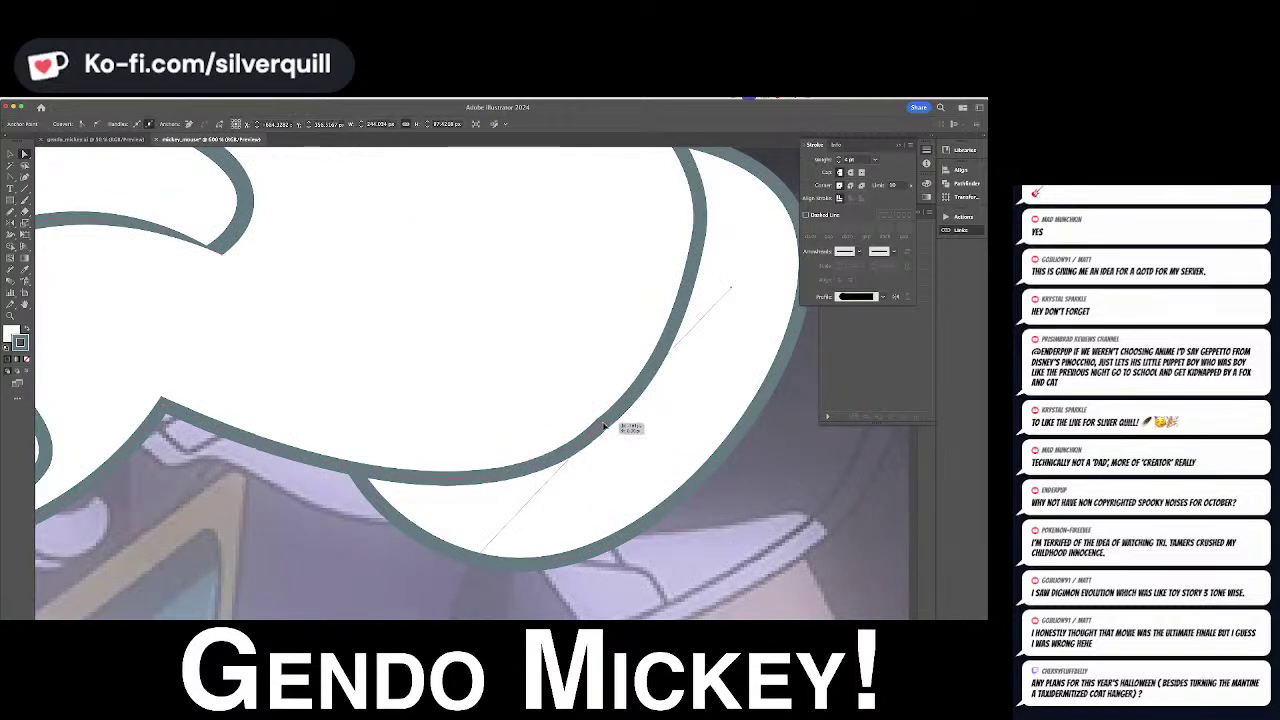
pyautogui.moveTo(483, 550); pyautogui.dragTo(411, 566)
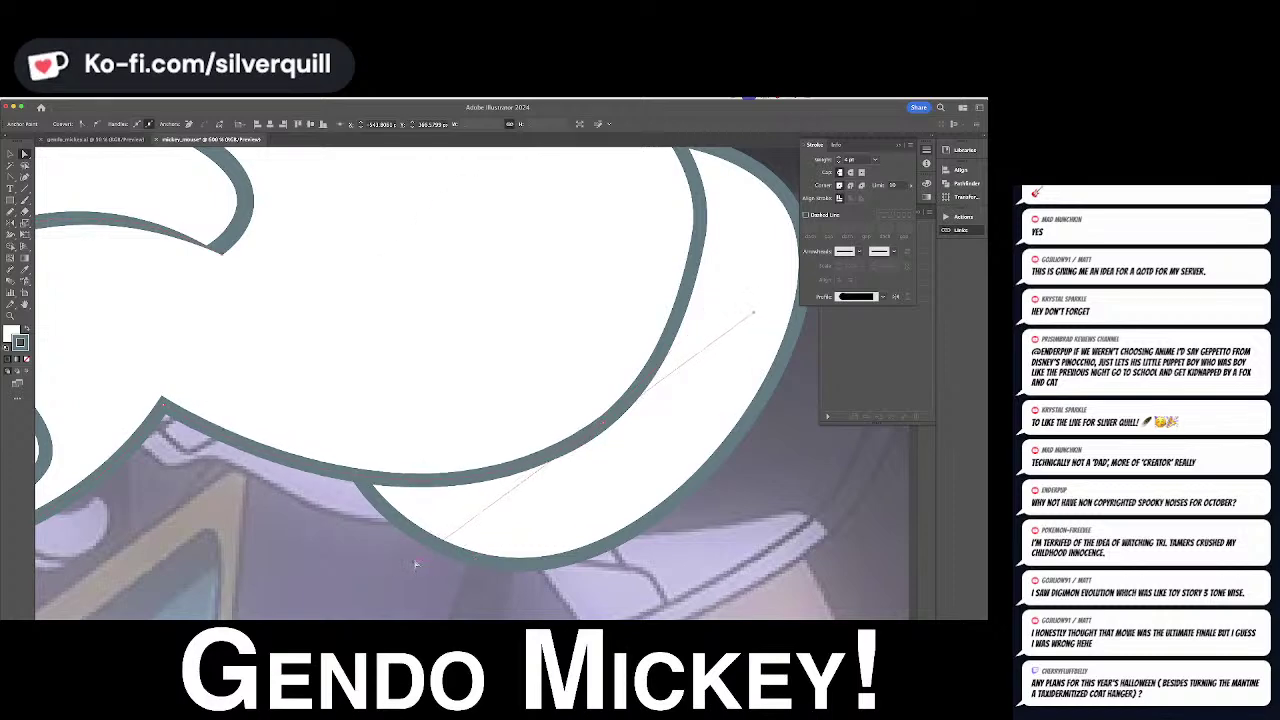
pyautogui.click(411, 566)
# Reflect a copy of the cuff onto the original hand's wrist, behind the glove, and deselect
pyautogui.press('super+minus')
pyautogui.press('super+minus')
pyautogui.press('super+minus')
pyautogui.hotkey('ctrl', '-')
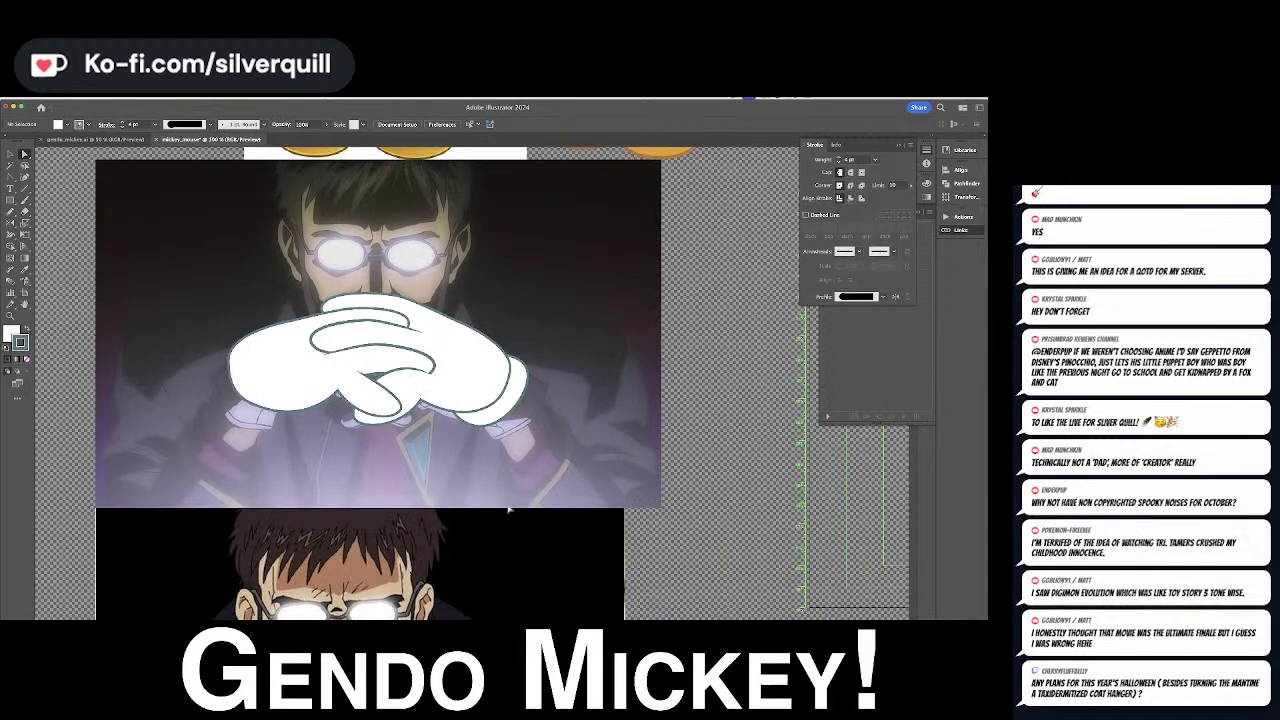
pyautogui.hscroll(-5, 508, 510)
pyautogui.click(612, 408)
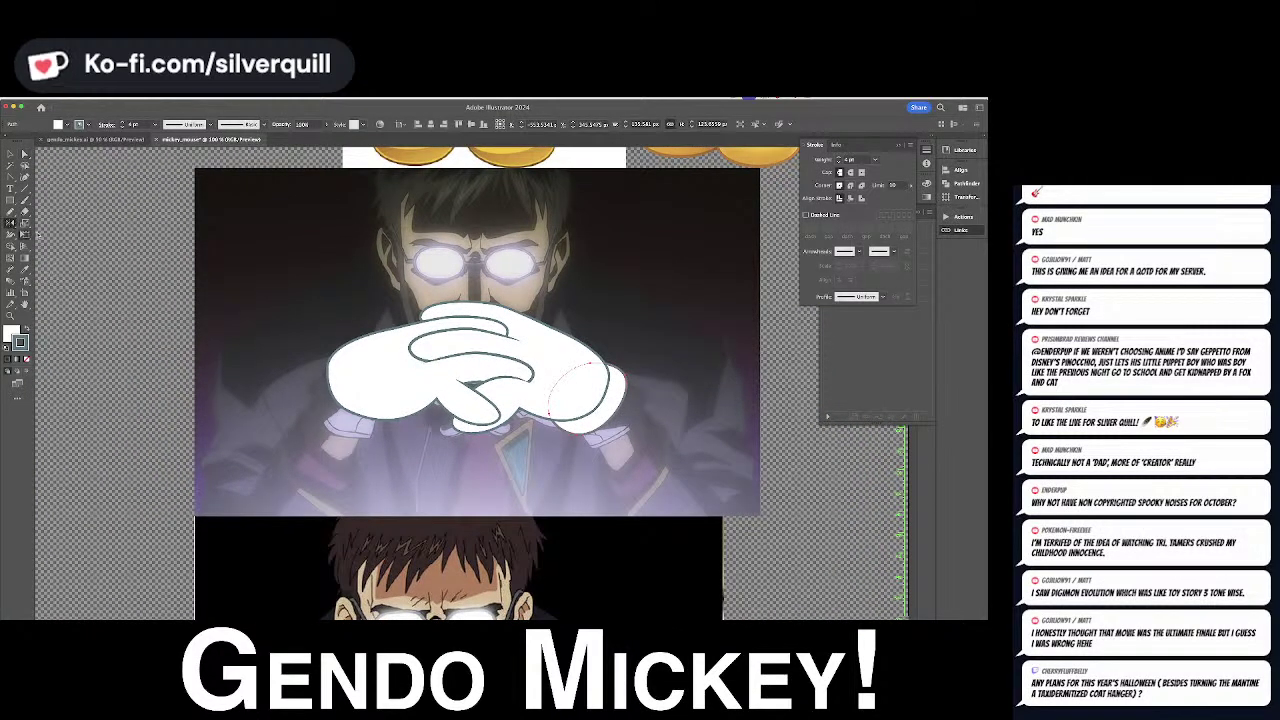
pyautogui.keyDown('alt'); pyautogui.click(475, 362); pyautogui.keyUp('alt')
pyautogui.click(499, 380)
pyautogui.press('a')
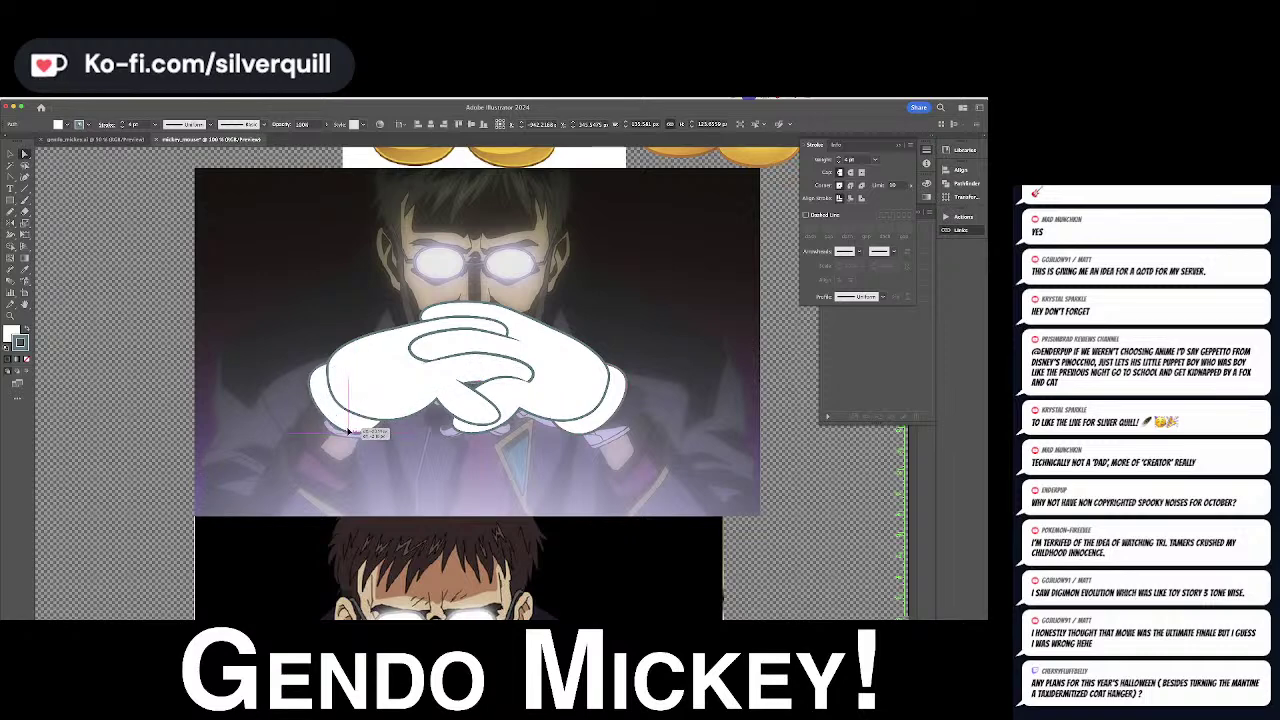
pyautogui.click(624, 360)
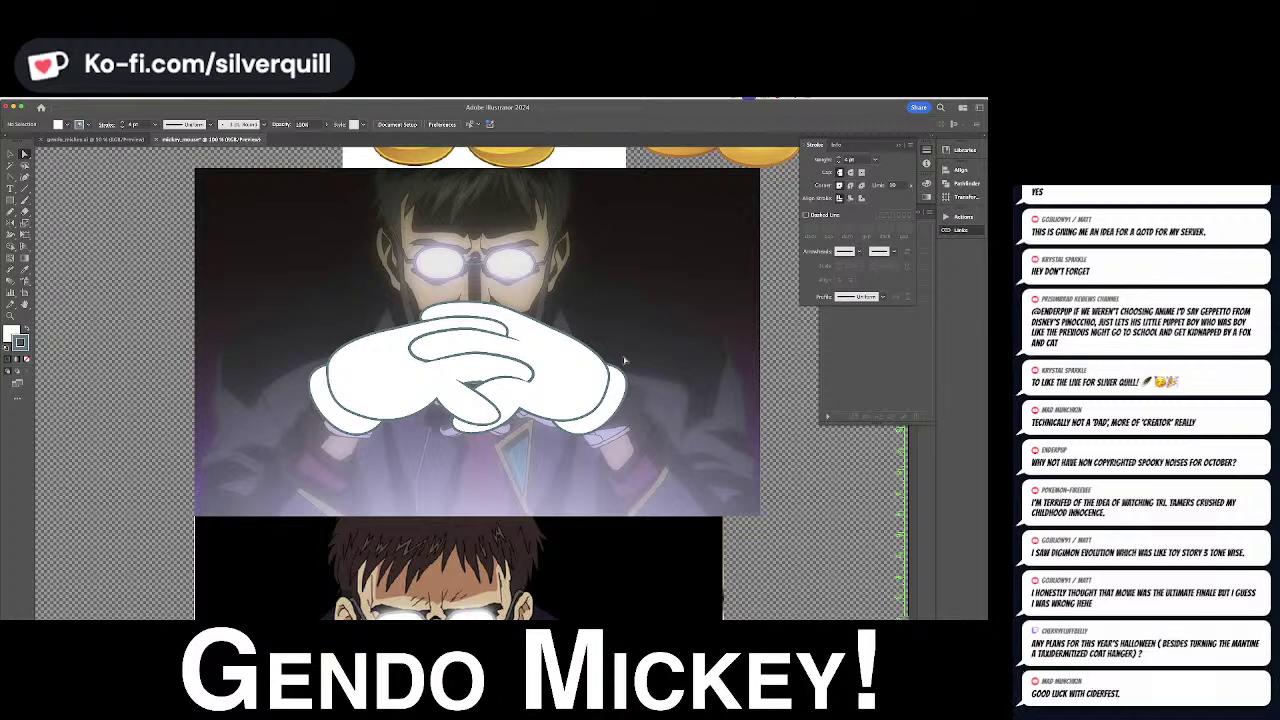
# Compare the gloves and cuffs with the Mickey and Gendo reference images
pyautogui.click(613, 397)
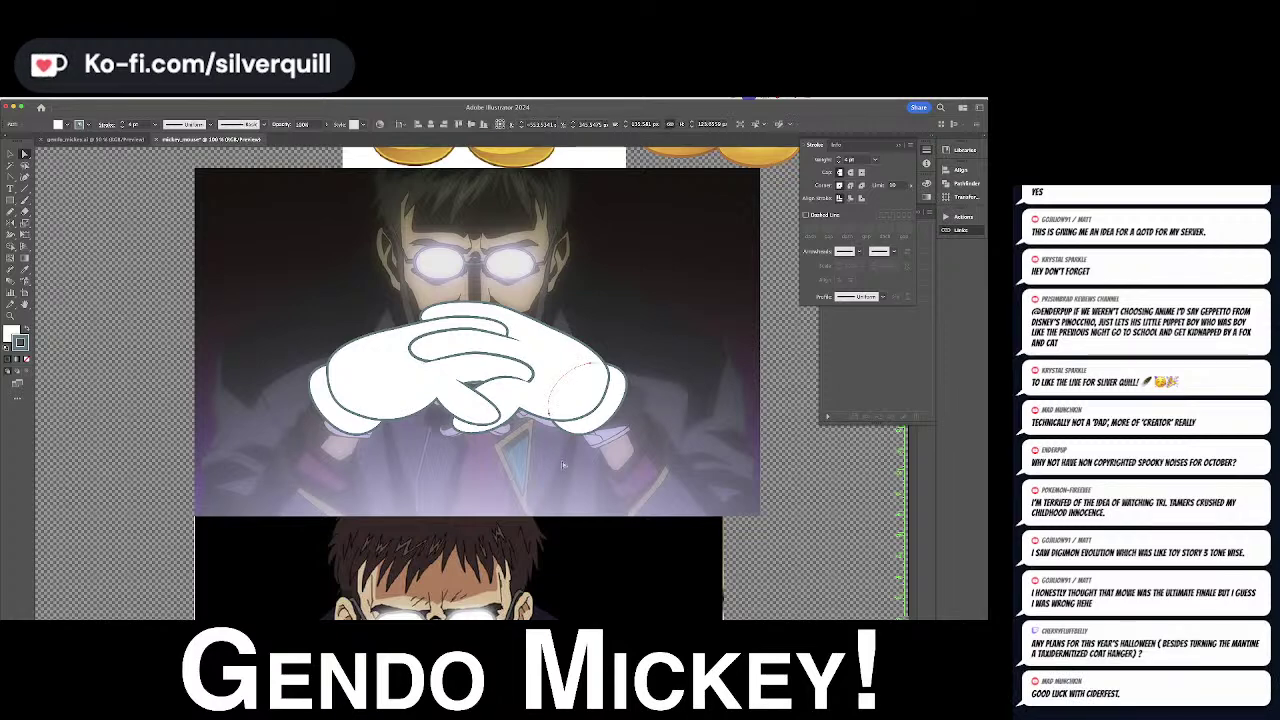
pyautogui.scroll(-5, 568, 461)
pyautogui.scroll(3, 555, 467)
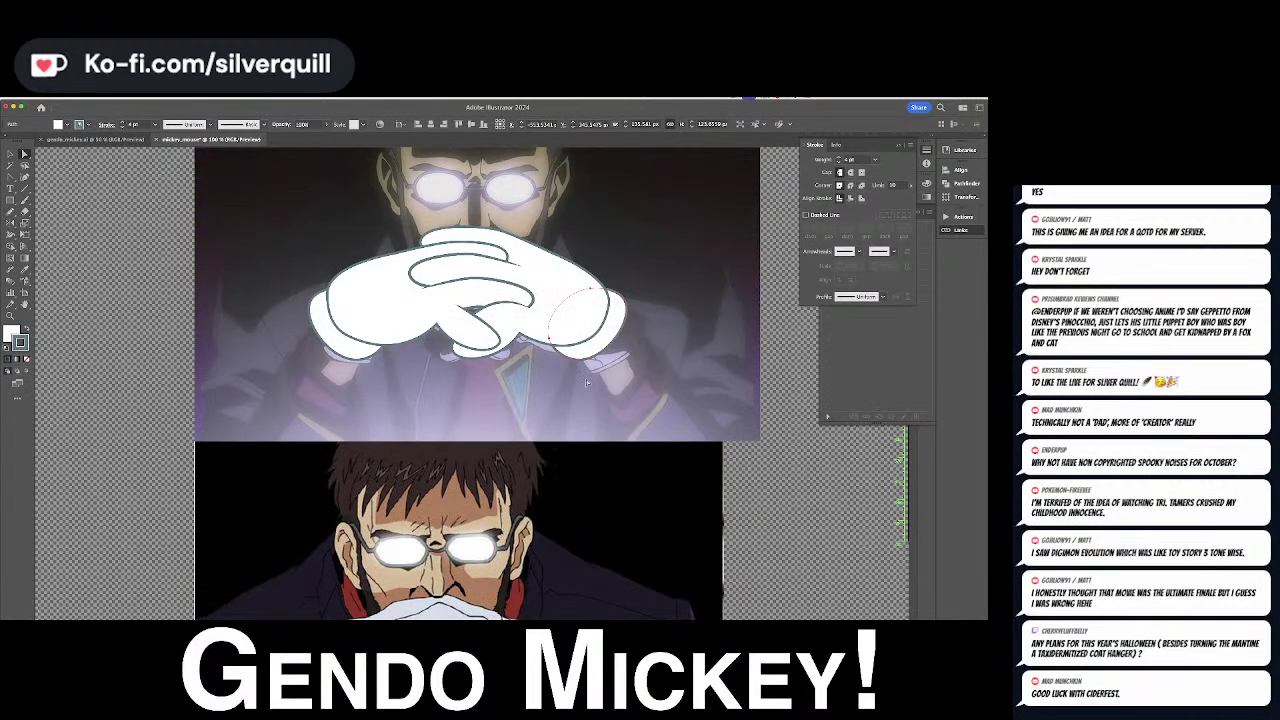
pyautogui.scroll(5, 540, 450)
pyautogui.hscroll(2, 540, 450)
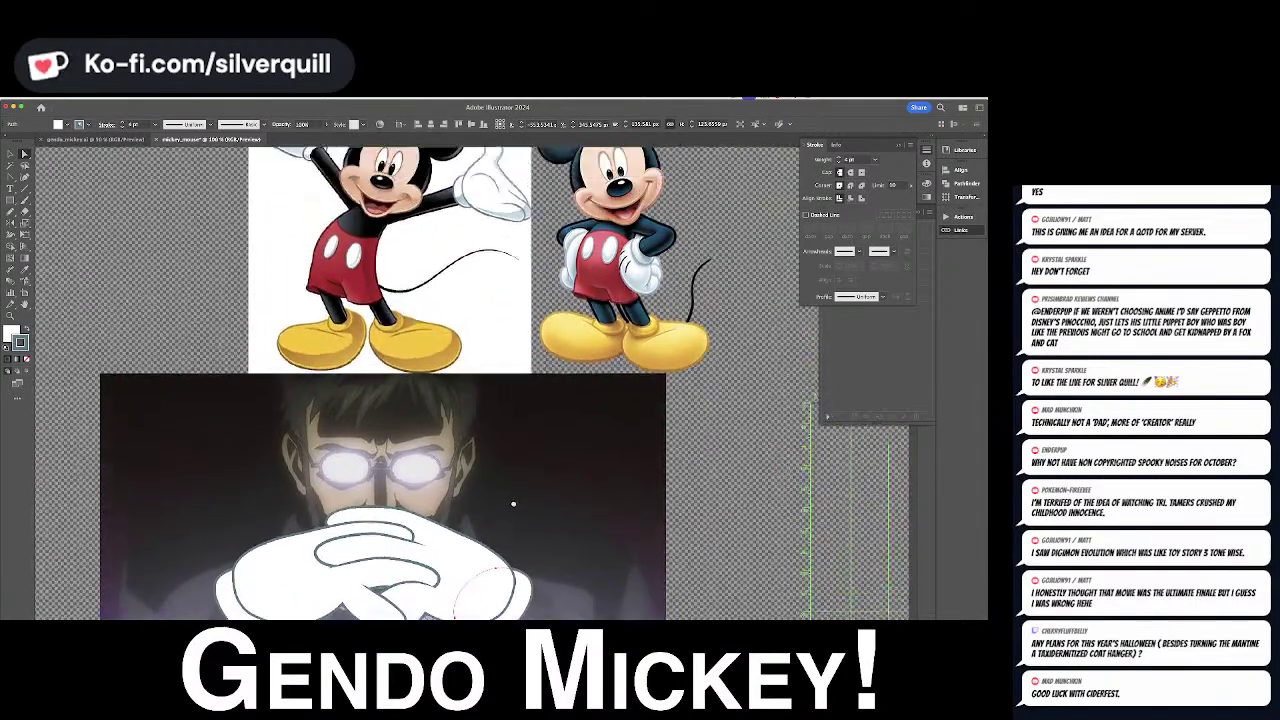
pyautogui.scroll(-3, 520, 450)
pyautogui.hscroll(-1, 520, 450)
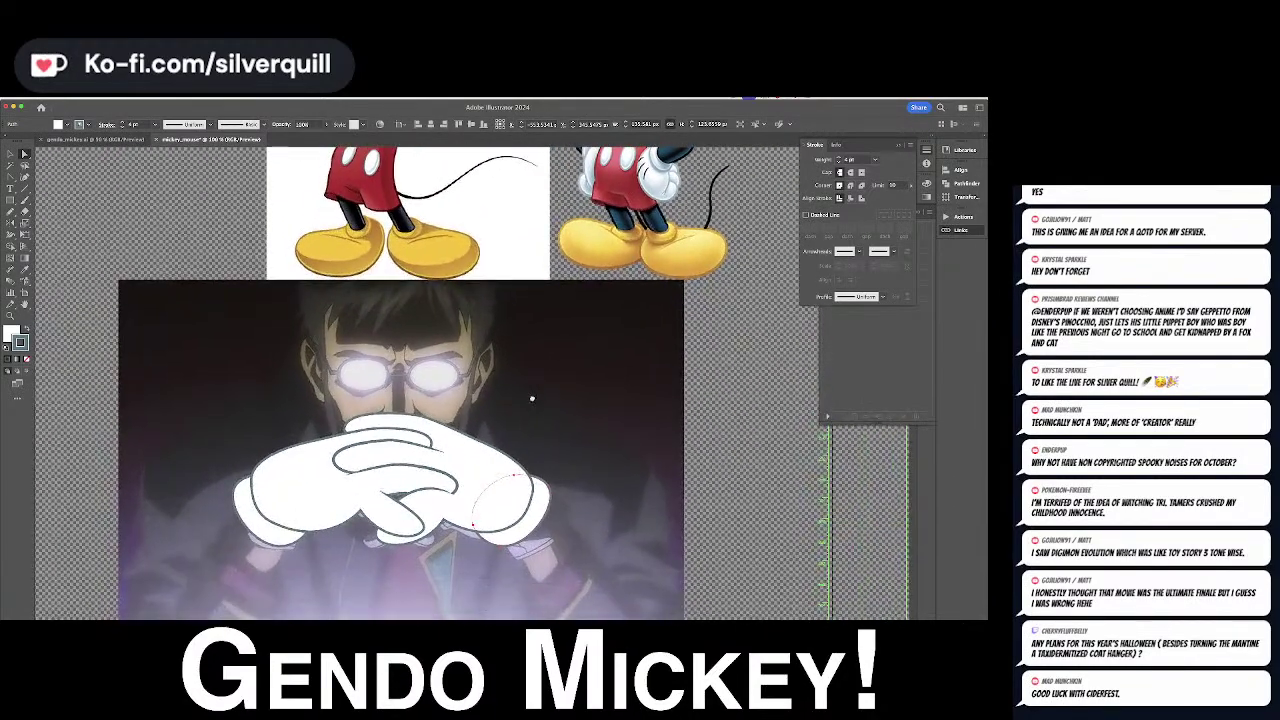
pyautogui.moveTo(532, 398); pyautogui.dragTo(676, 378)
# Sample the light blue-grey shadow of the Mickey reference's glove as the fill colour, with no stroke
pyautogui.click(528, 502)
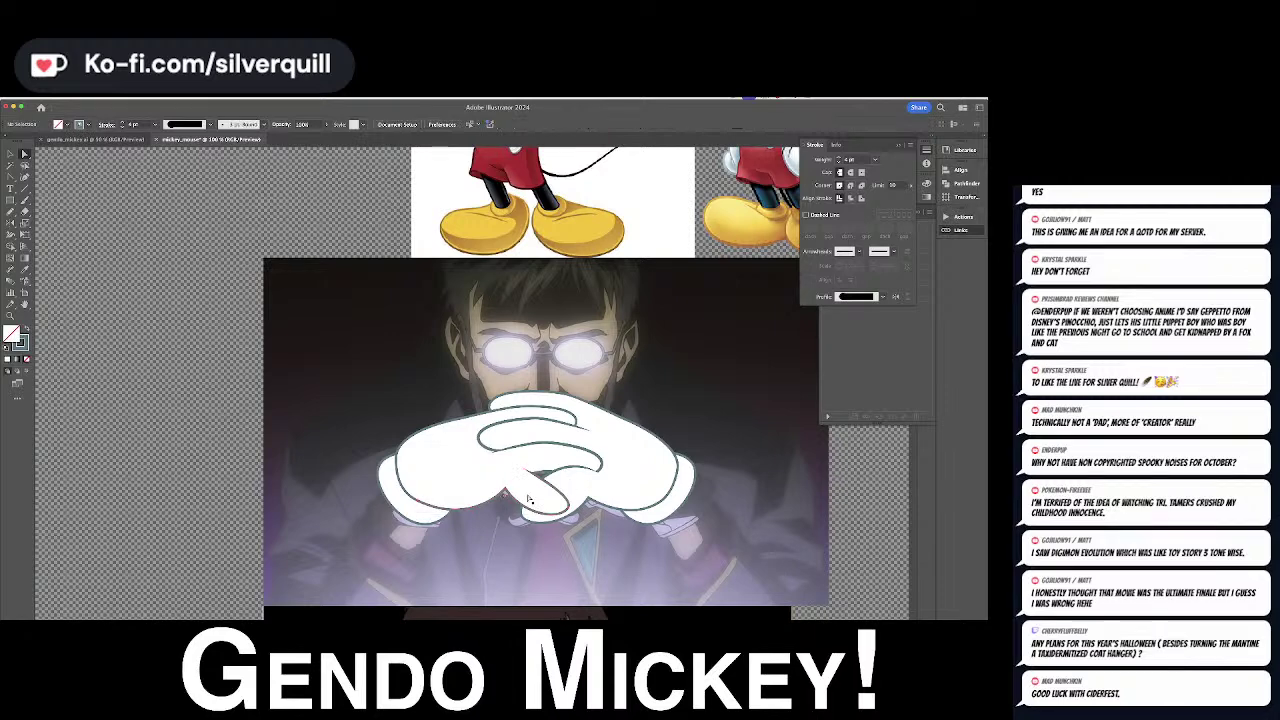
pyautogui.click(528, 497)
pyautogui.press('super+shift+a')
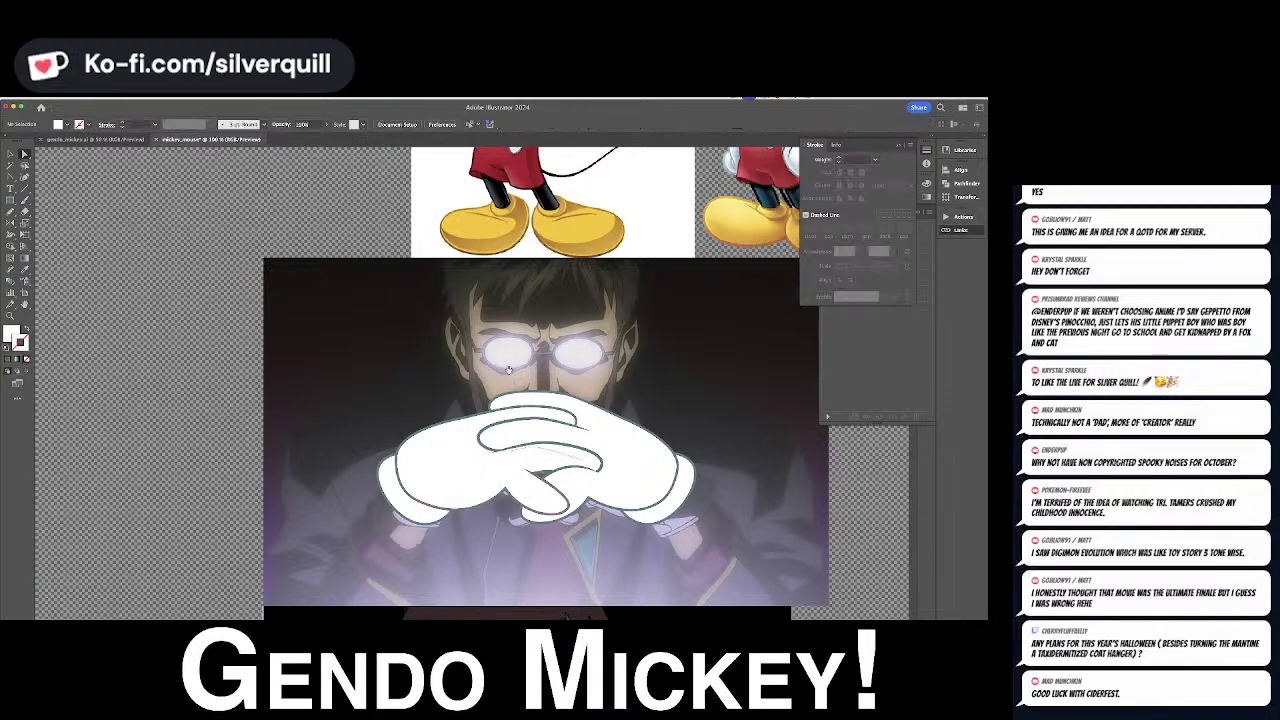
pyautogui.scroll(3, 614, 309)
pyautogui.press('i')
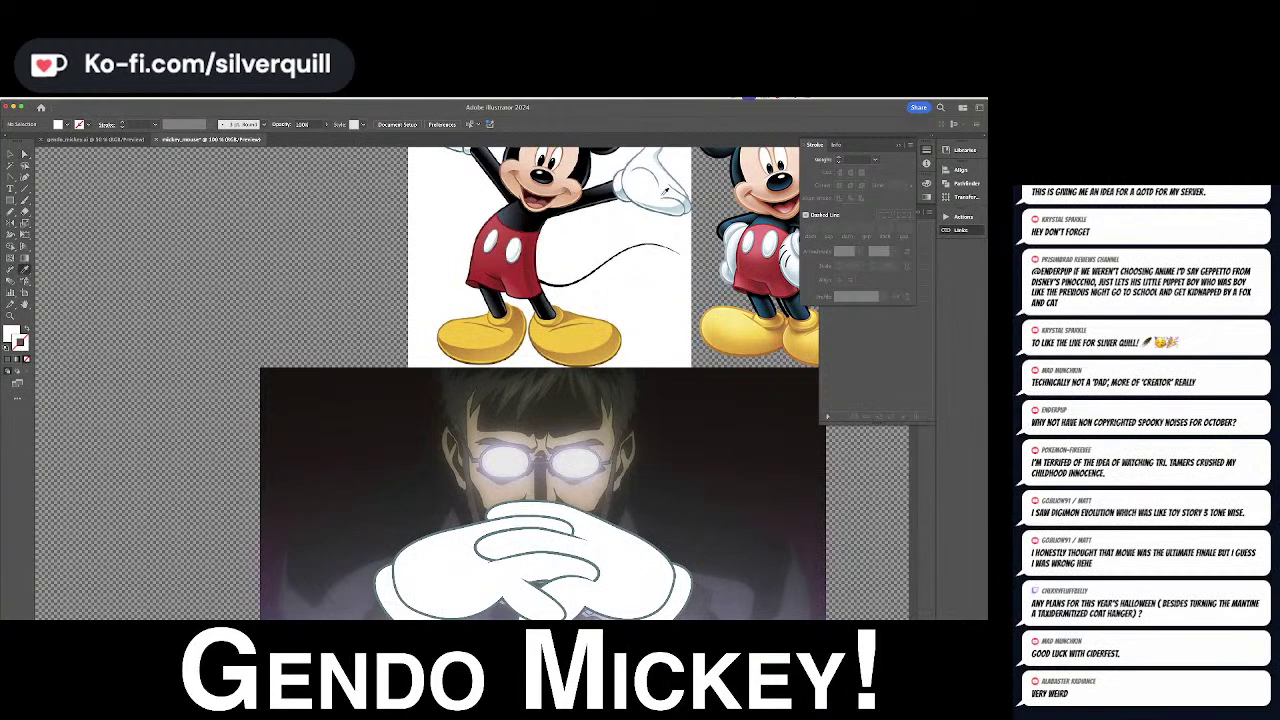
pyautogui.scroll(-3, 571, 277)
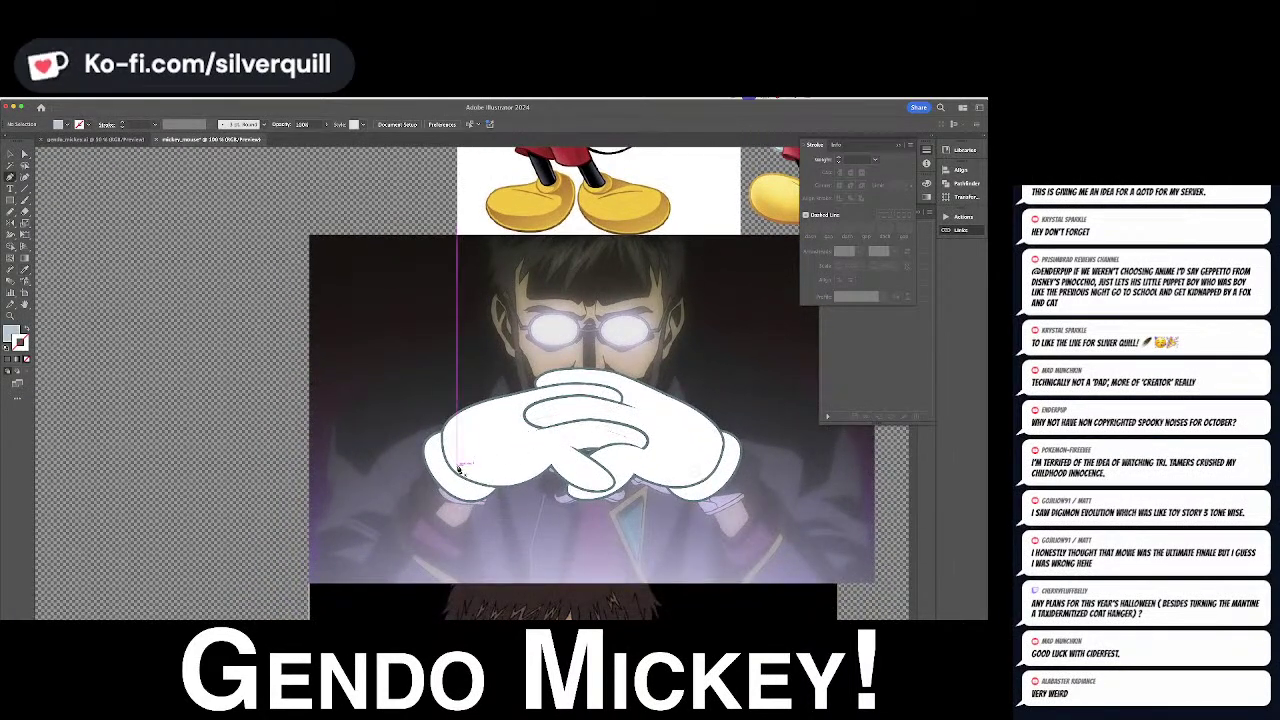
# Draw a closed blue-grey shadow along the original hand's lower palm and thumb with the Curvature tool, with a corner point between them
pyautogui.click(25, 176)
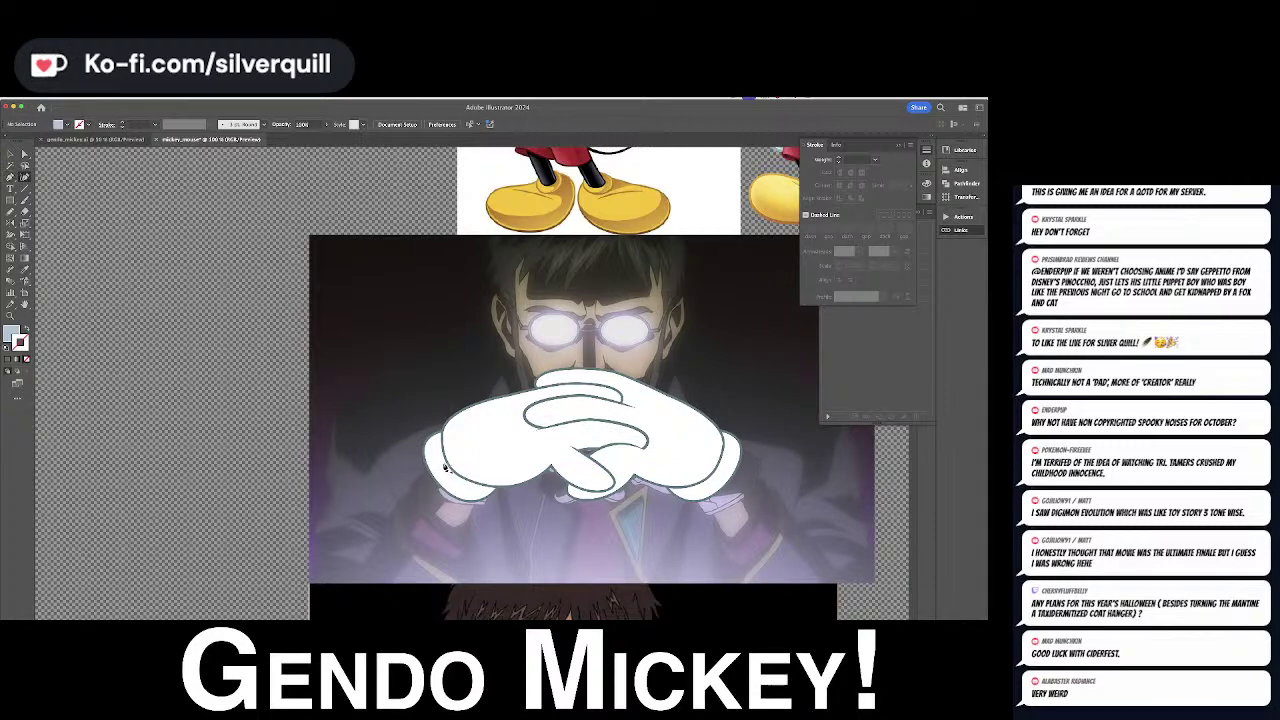
pyautogui.moveTo(458, 470); pyautogui.dragTo(506, 482)
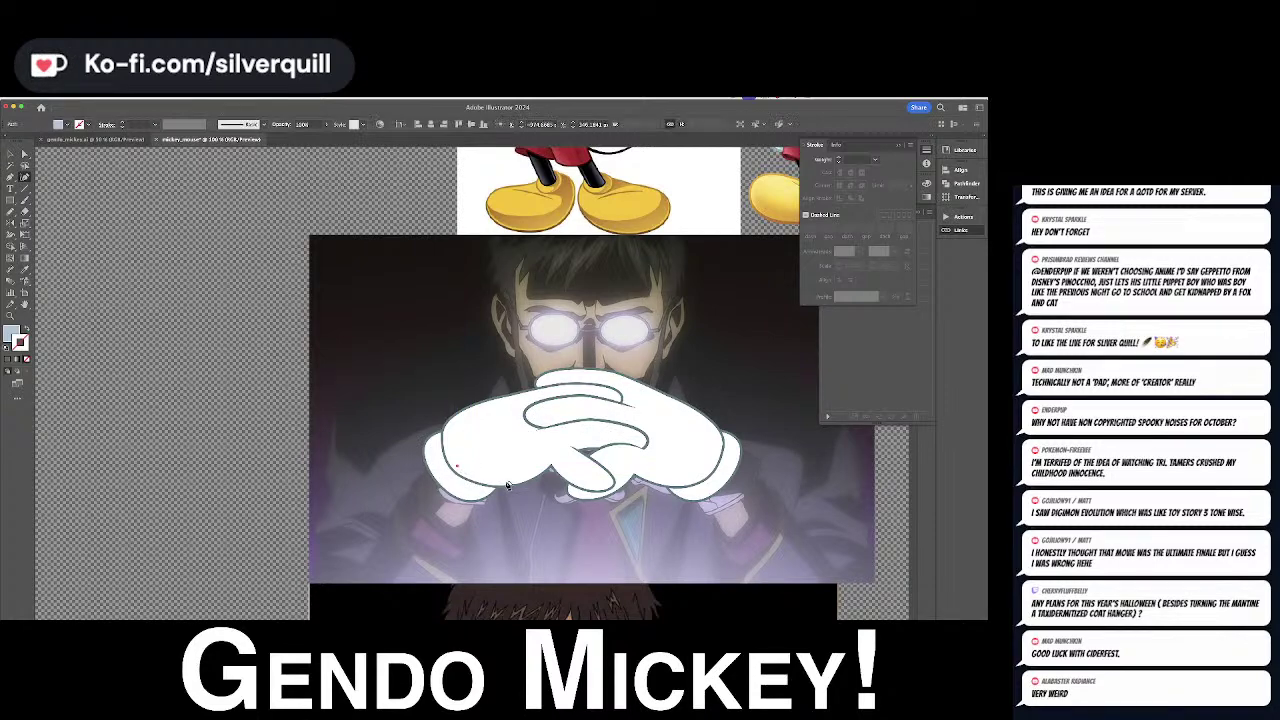
pyautogui.click(554, 462)
pyautogui.scroll(4, 554, 462)
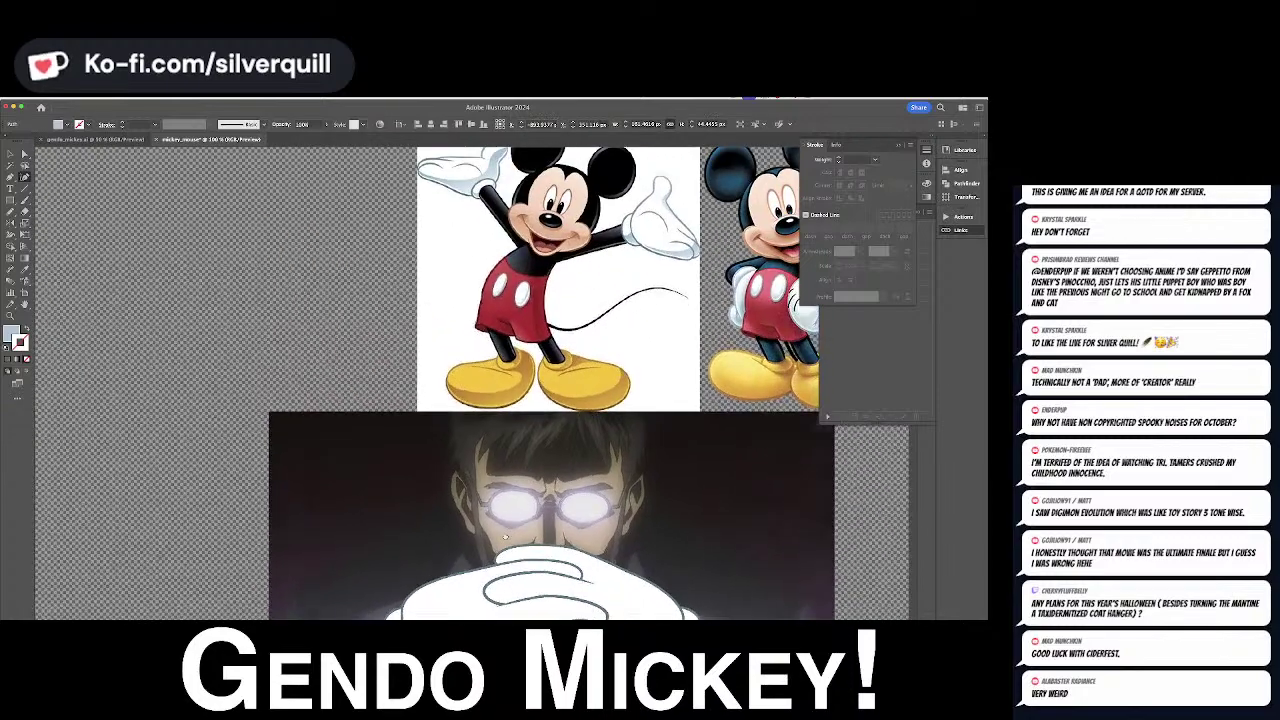
pyautogui.scroll(-3, 554, 462)
pyautogui.scroll(-3, 480, 335)
pyautogui.moveTo(485, 409)
pyautogui.mouseDown()
pyautogui.moveTo(529, 439)
pyautogui.moveTo(533, 422)
pyautogui.moveTo(460, 400)
pyautogui.mouseUp()
pyautogui.click(390, 418)
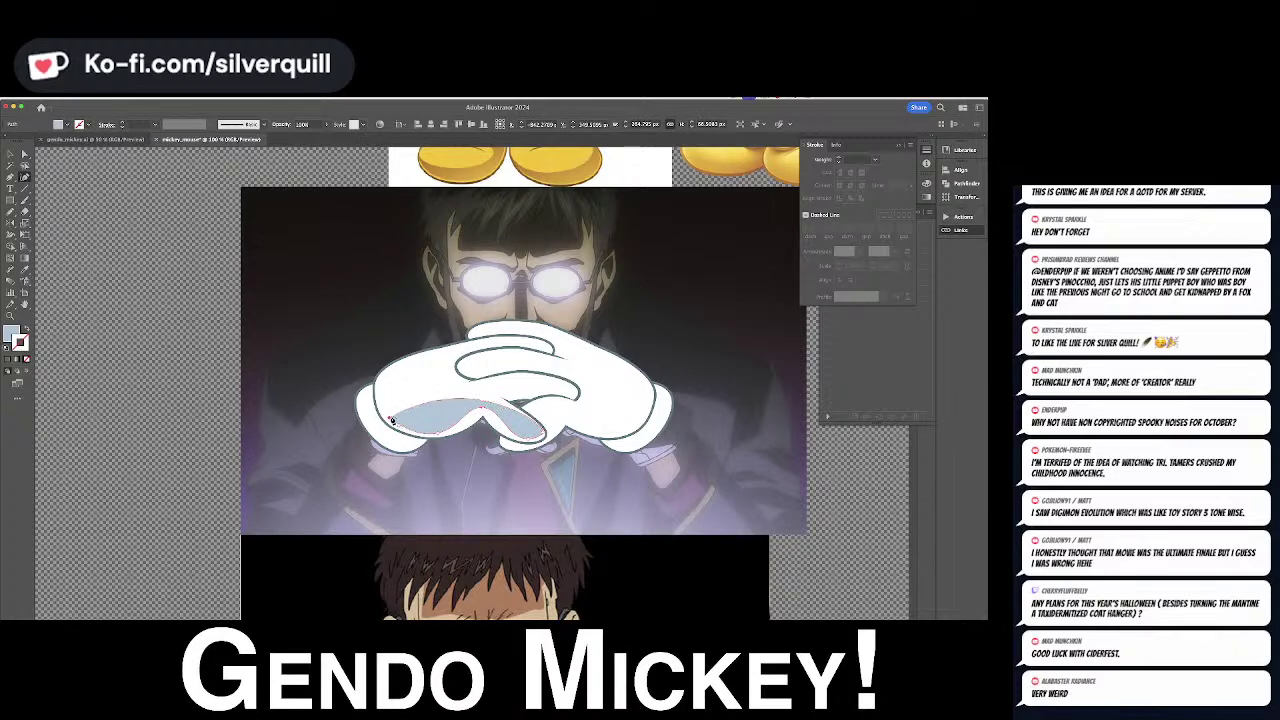
pyautogui.doubleClick(484, 409)
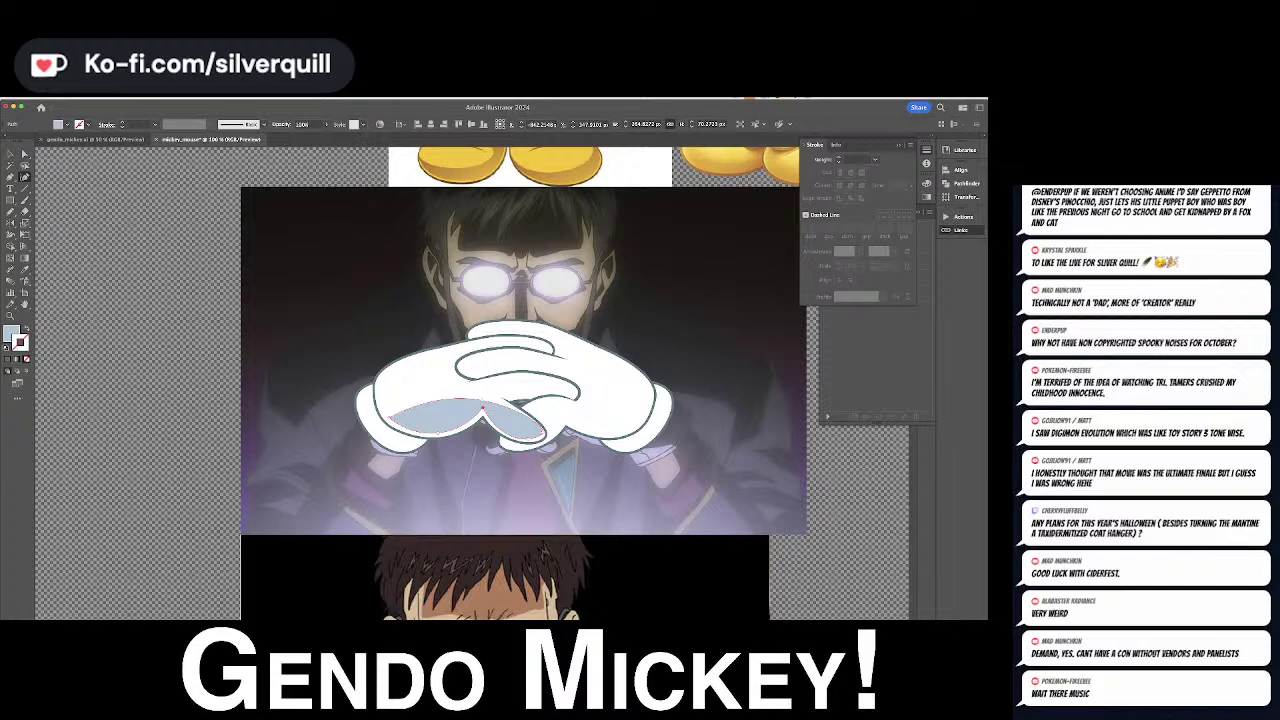
pyautogui.press('super+Tab')
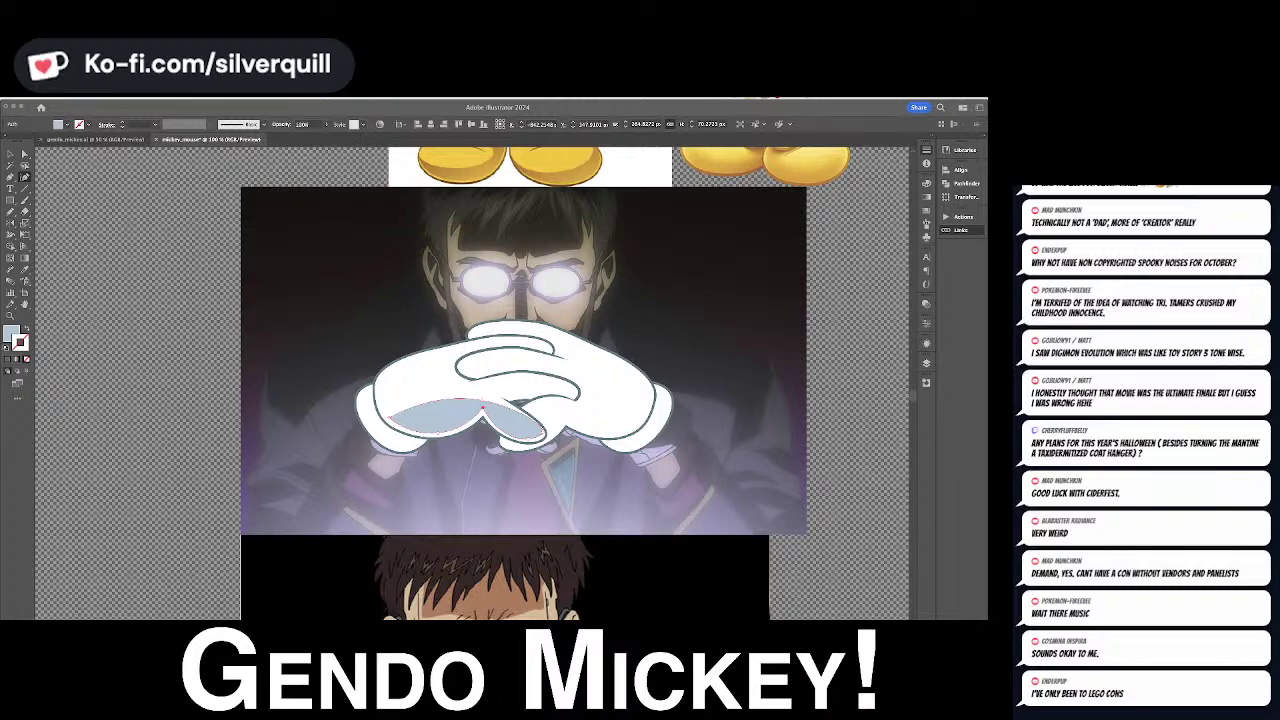
pyautogui.click(490, 407)
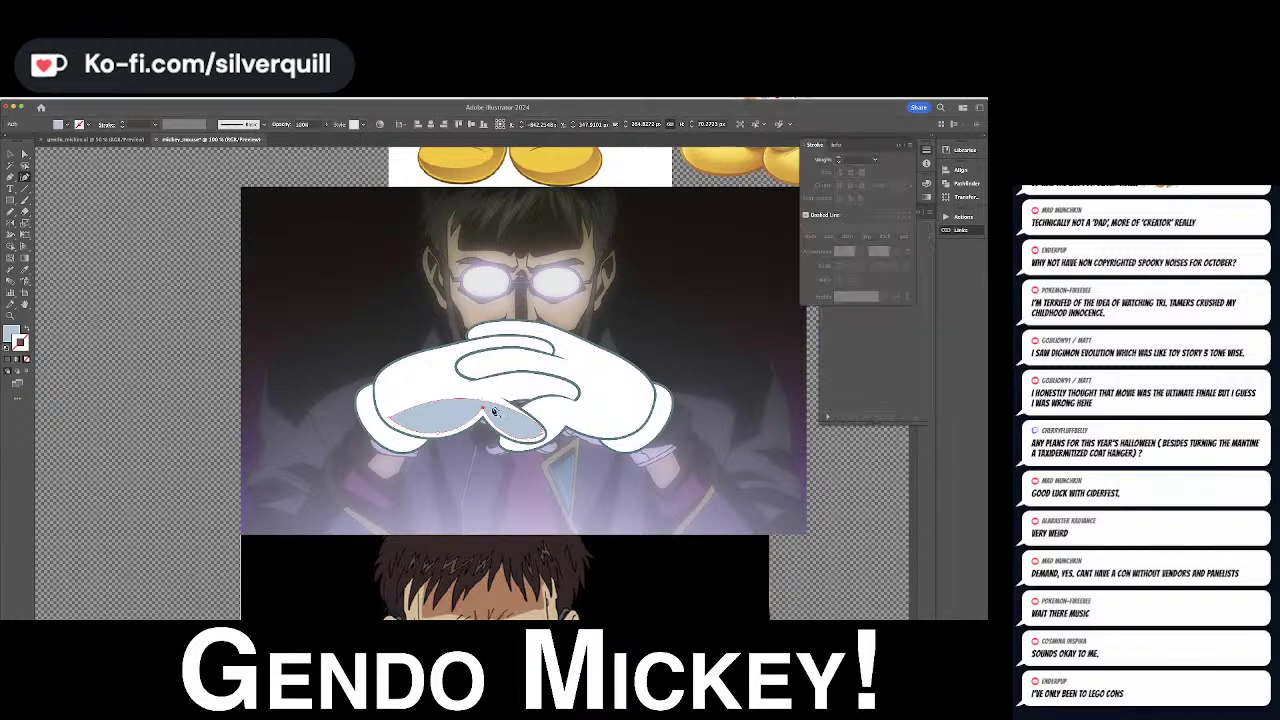
# Narrow the blue-grey shadow to thin crescents along the original hand's palm and thumb, keeping that shadow selected
pyautogui.moveTo(483, 402); pyautogui.dragTo(432, 429)
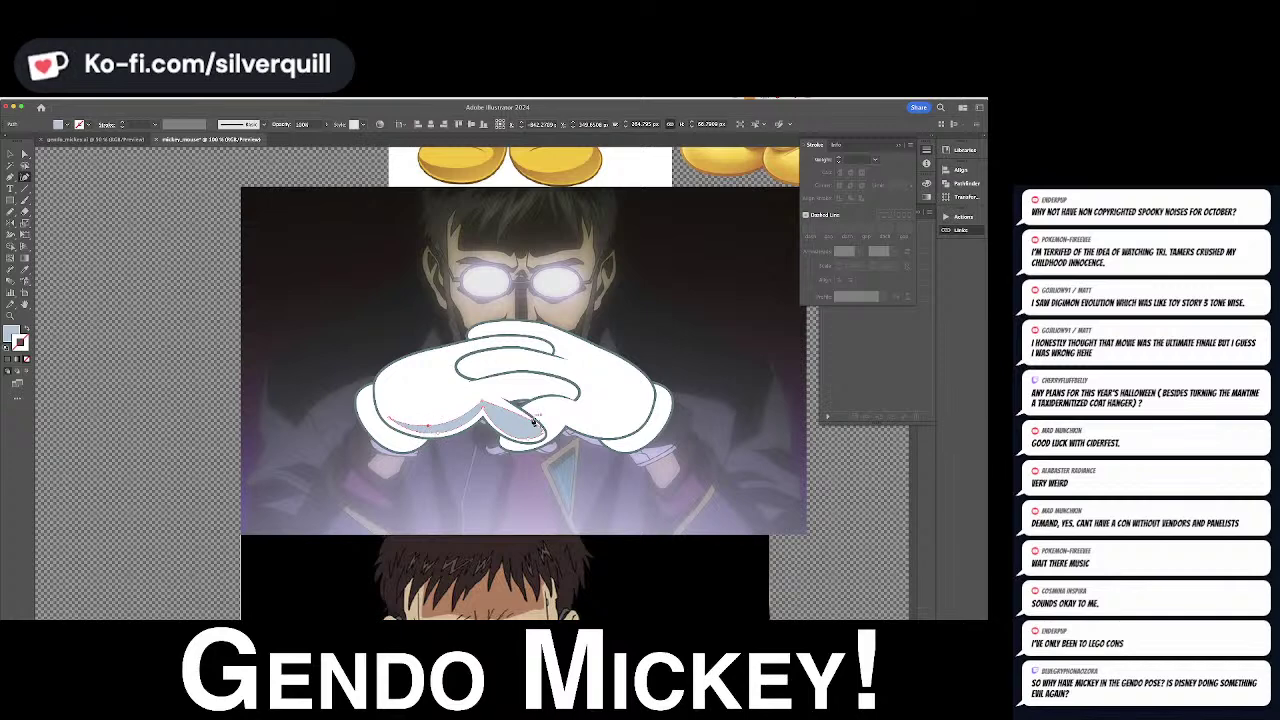
pyautogui.moveTo(523, 418); pyautogui.dragTo(526, 433)
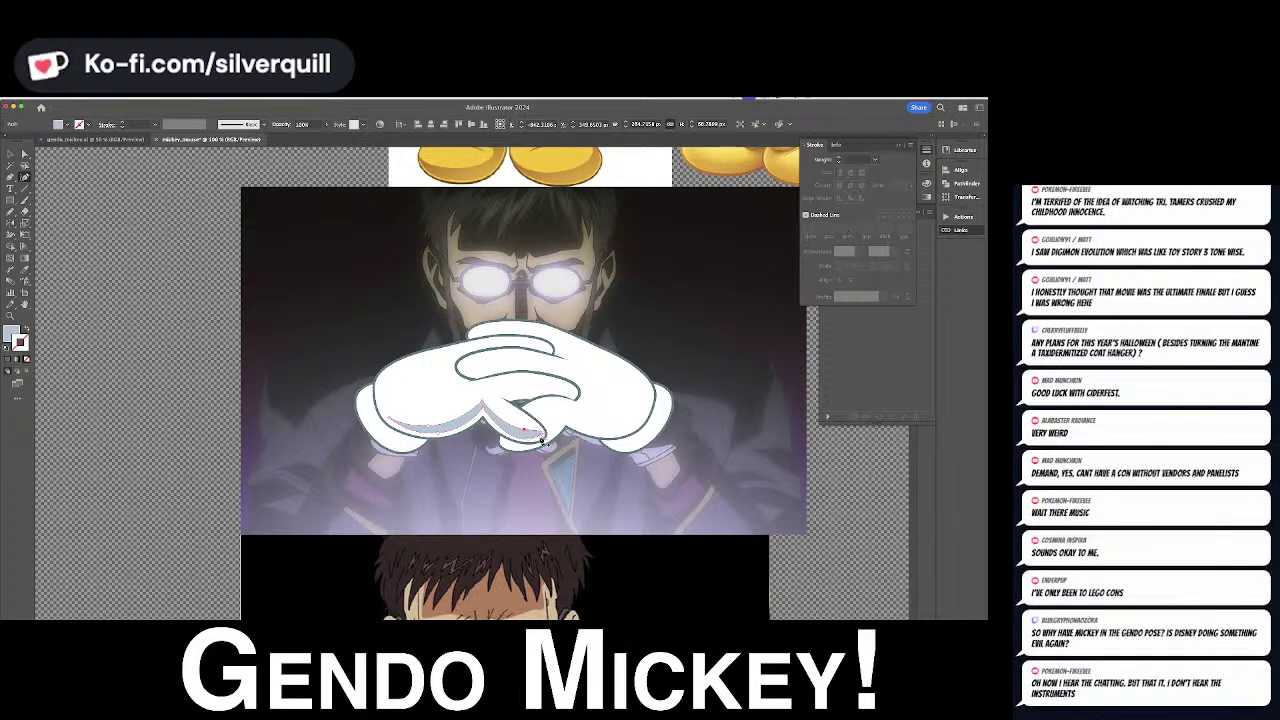
pyautogui.press('v')
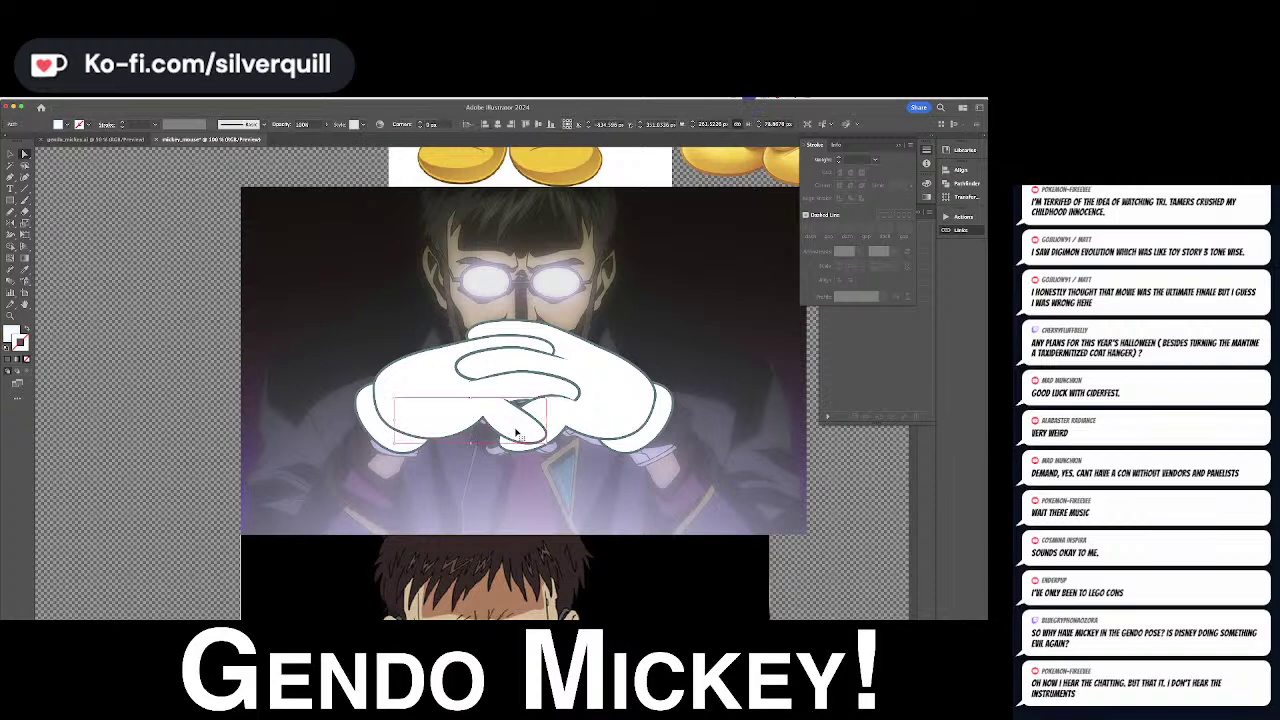
pyautogui.press('super+z')
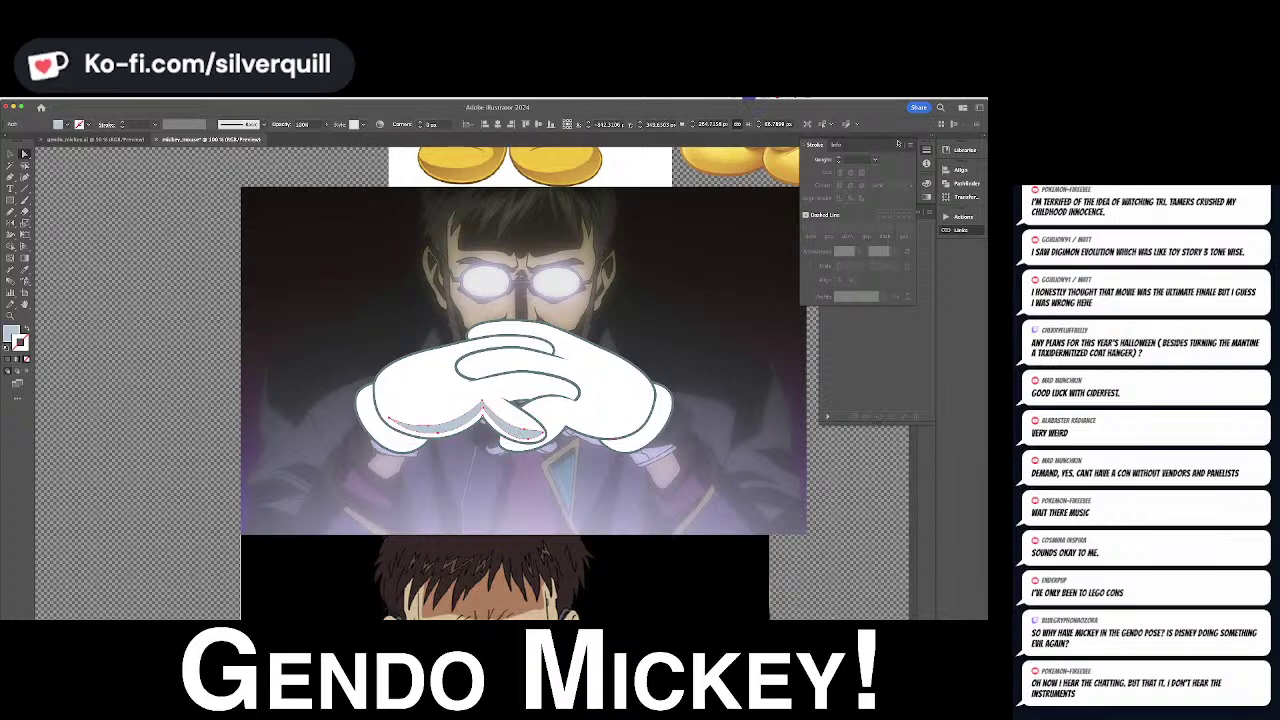
# Fill the palm and thumb shadow with a linear blue-grey gradient and remove its black end stop
pyautogui.click(897, 143)
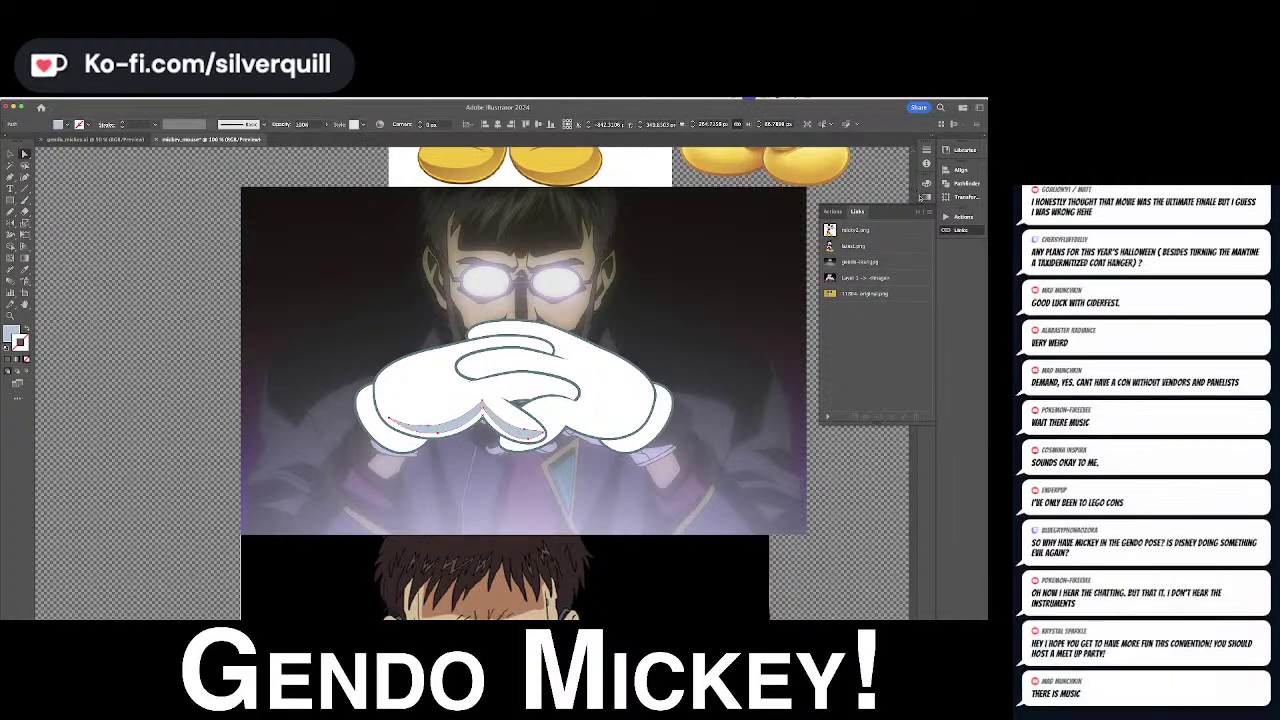
pyautogui.click(924, 197)
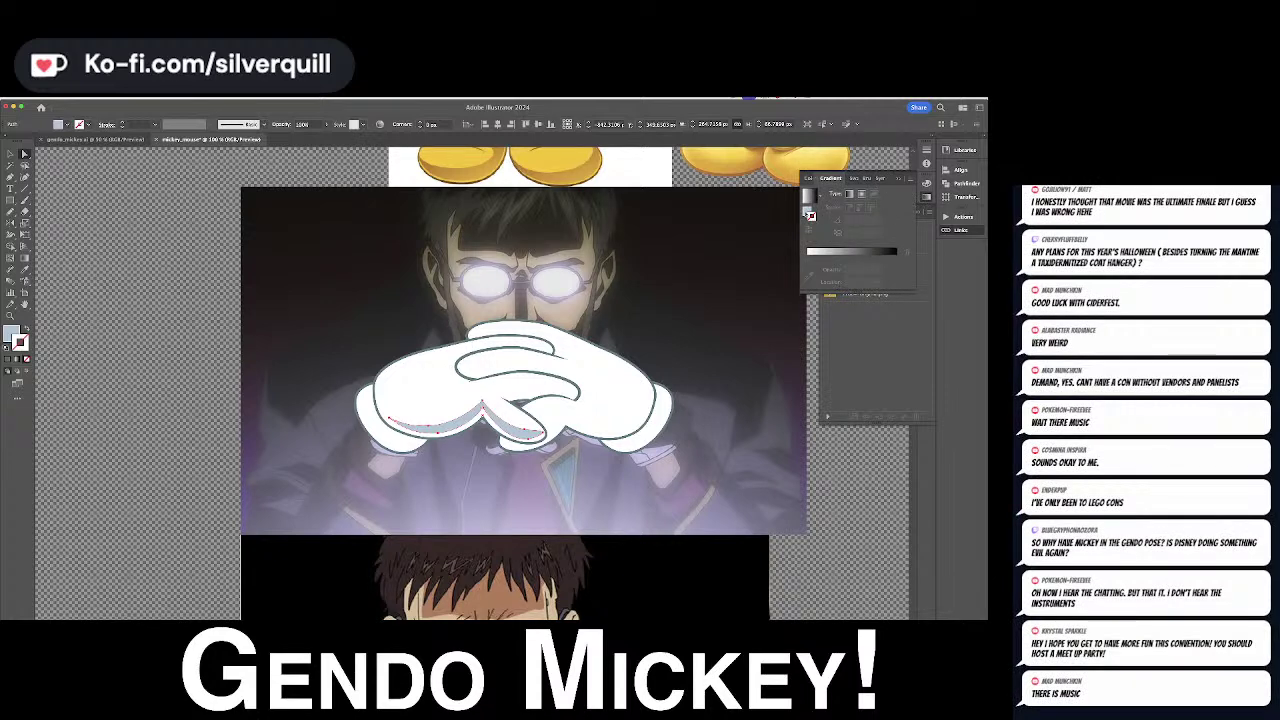
pyautogui.click(850, 257)
pyautogui.click(809, 268)
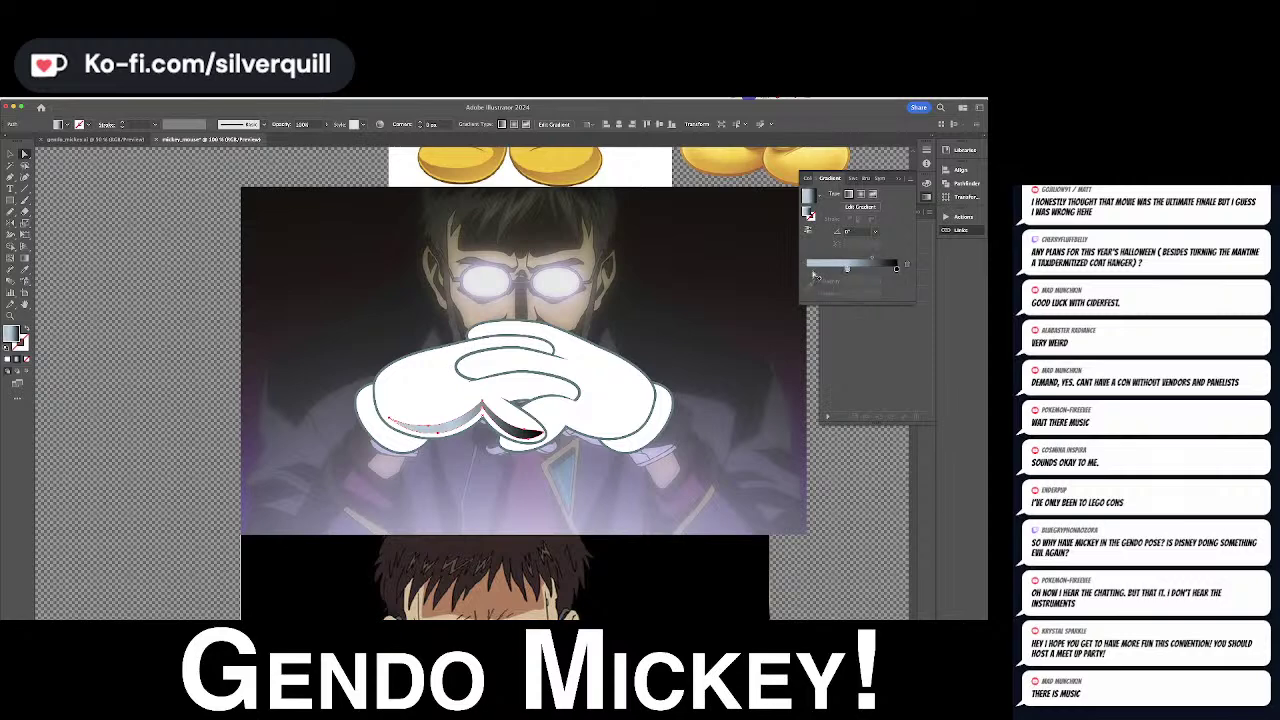
pyautogui.moveTo(897, 270); pyautogui.dragTo(897, 298)
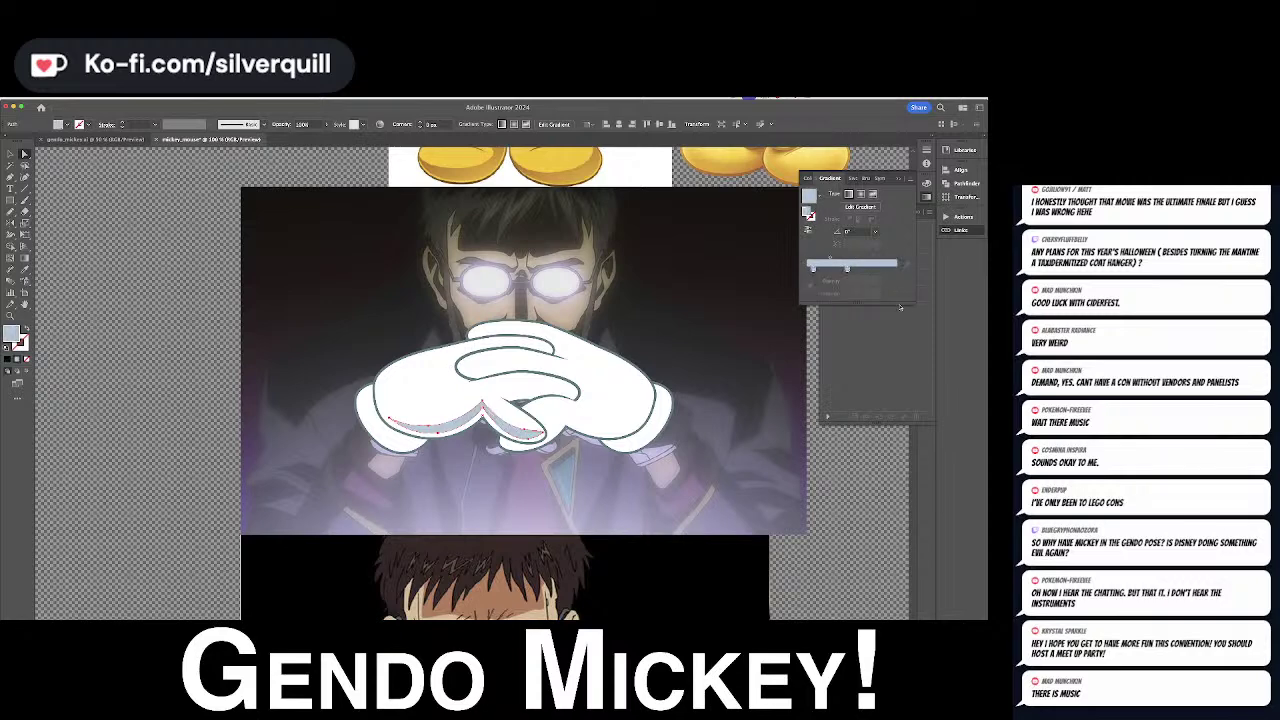
# Set the gradient's two end stops to 0% opacity, move them slightly inward around the blue-grey middle stop, and deselect
pyautogui.click(897, 270)
pyautogui.click(876, 281)
pyautogui.click(885, 290)
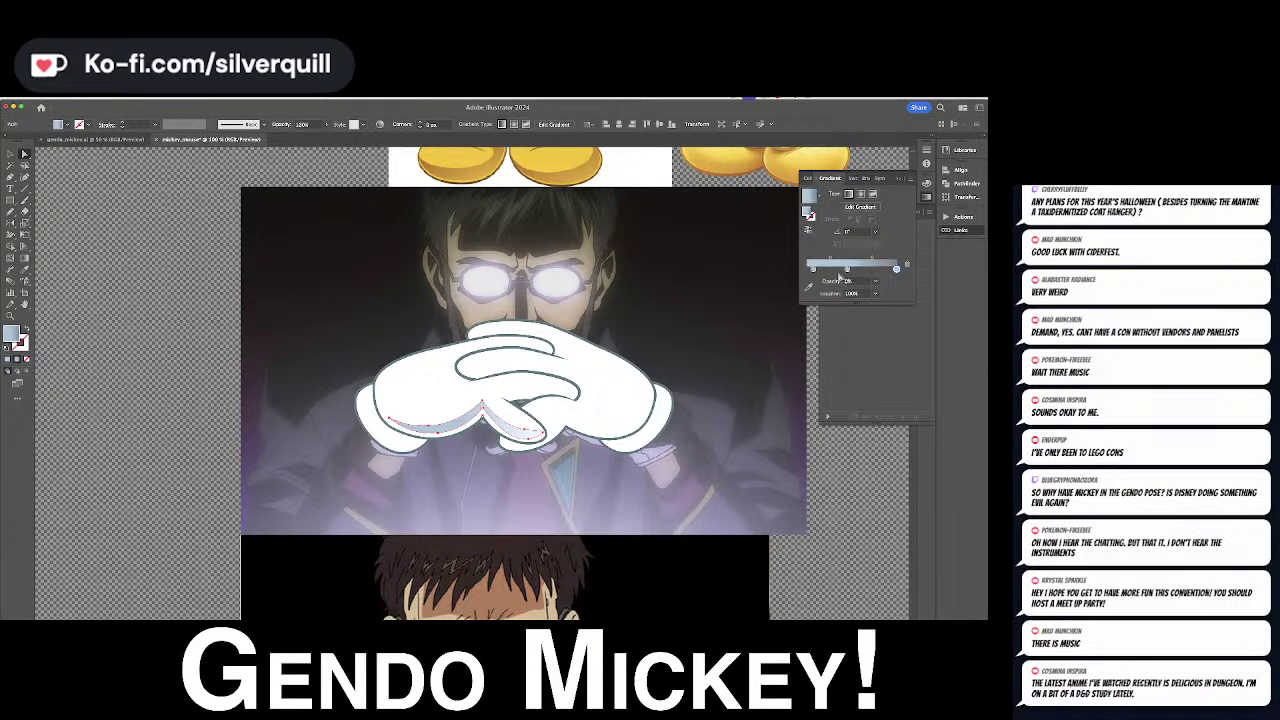
pyautogui.click(813, 269)
pyautogui.click(875, 281)
pyautogui.click(885, 290)
pyautogui.moveTo(813, 269); pyautogui.dragTo(892, 269)
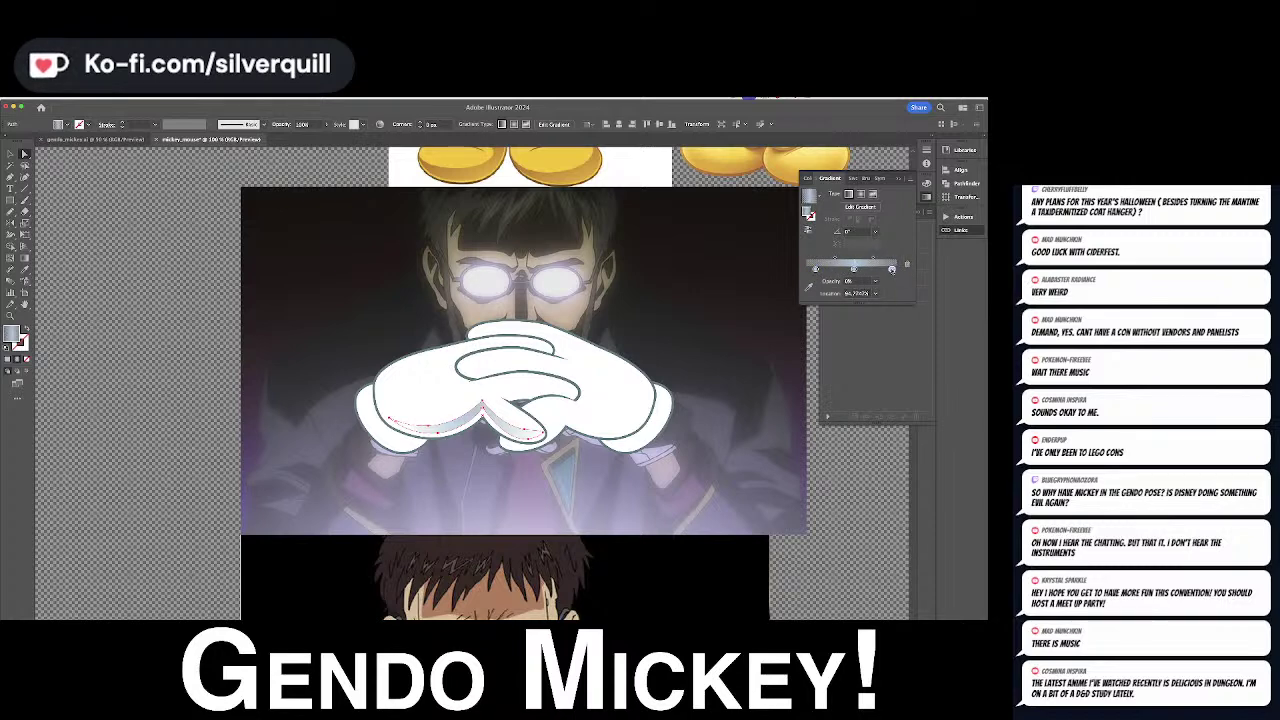
pyautogui.click(653, 259)
# Draw a closed gradient shadow along the other hand's lower palm, extending behind the thumbs, with the Pen tool
pyautogui.scroll(5, 578, 316)
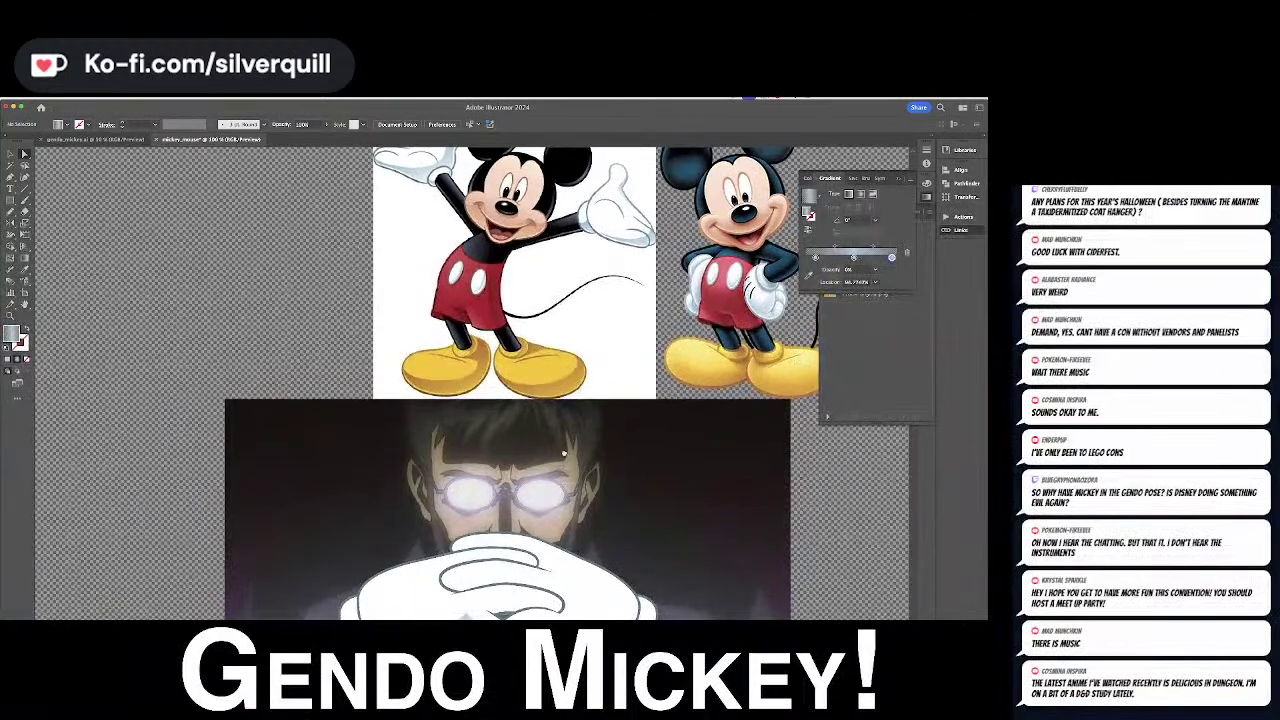
pyautogui.scroll(-4, 563, 455)
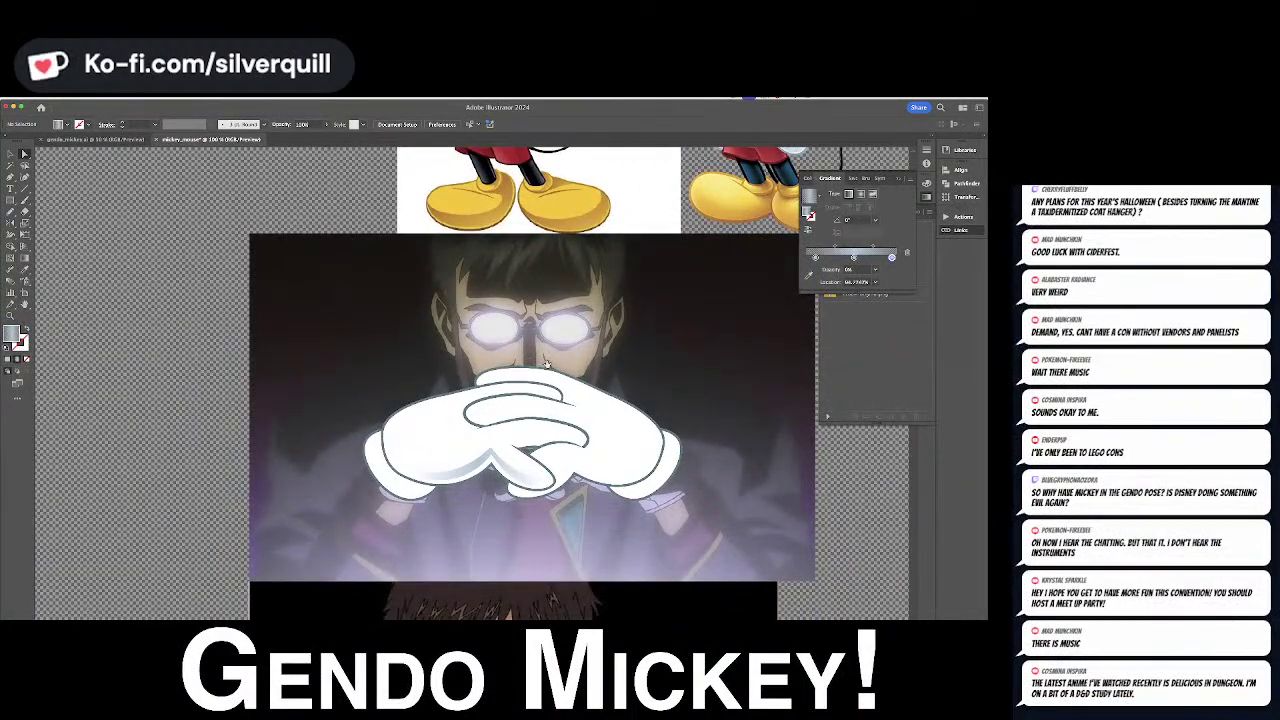
pyautogui.moveTo(545, 363); pyautogui.dragTo(537, 306)
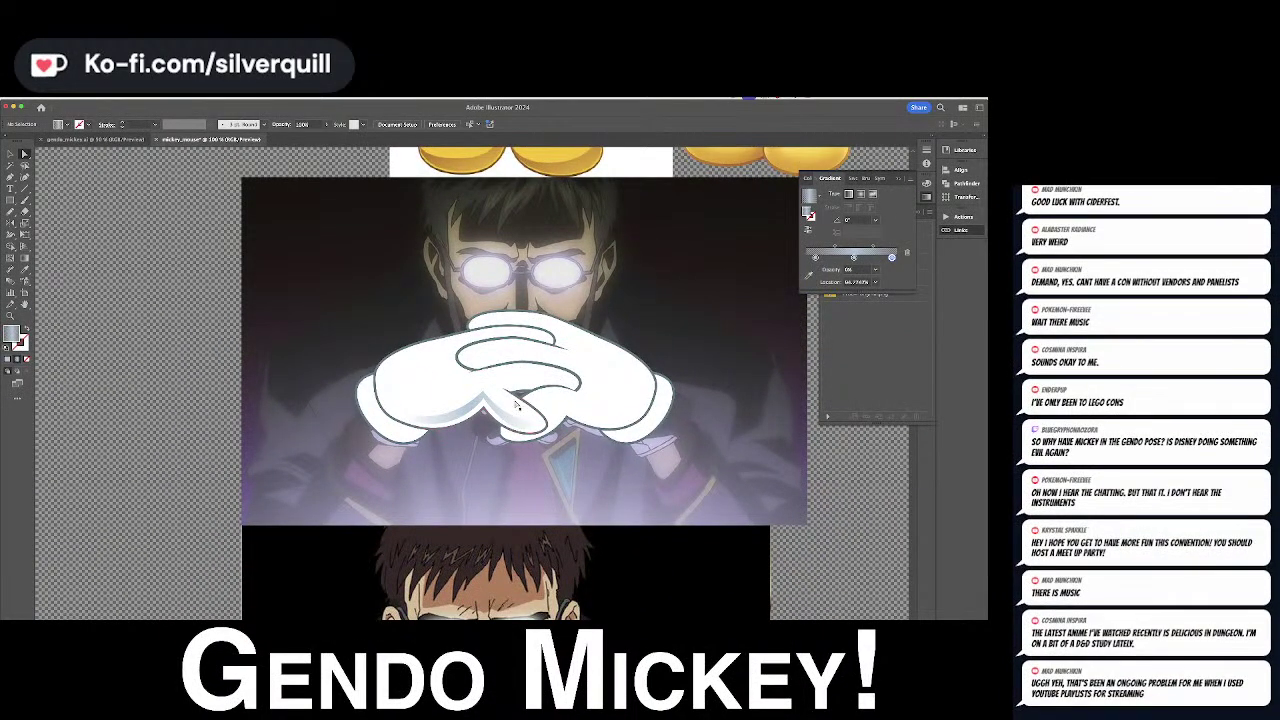
pyautogui.press('p')
pyautogui.click(525, 420)
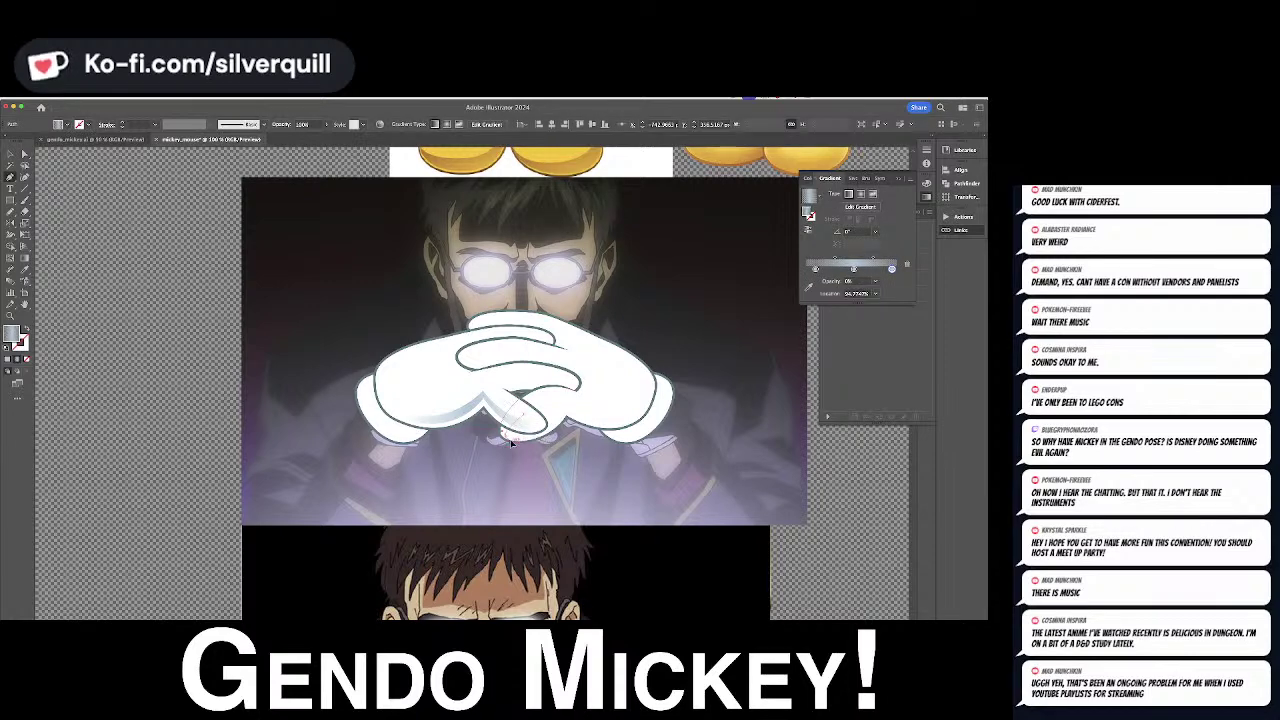
pyautogui.moveTo(566, 418); pyautogui.dragTo(592, 422)
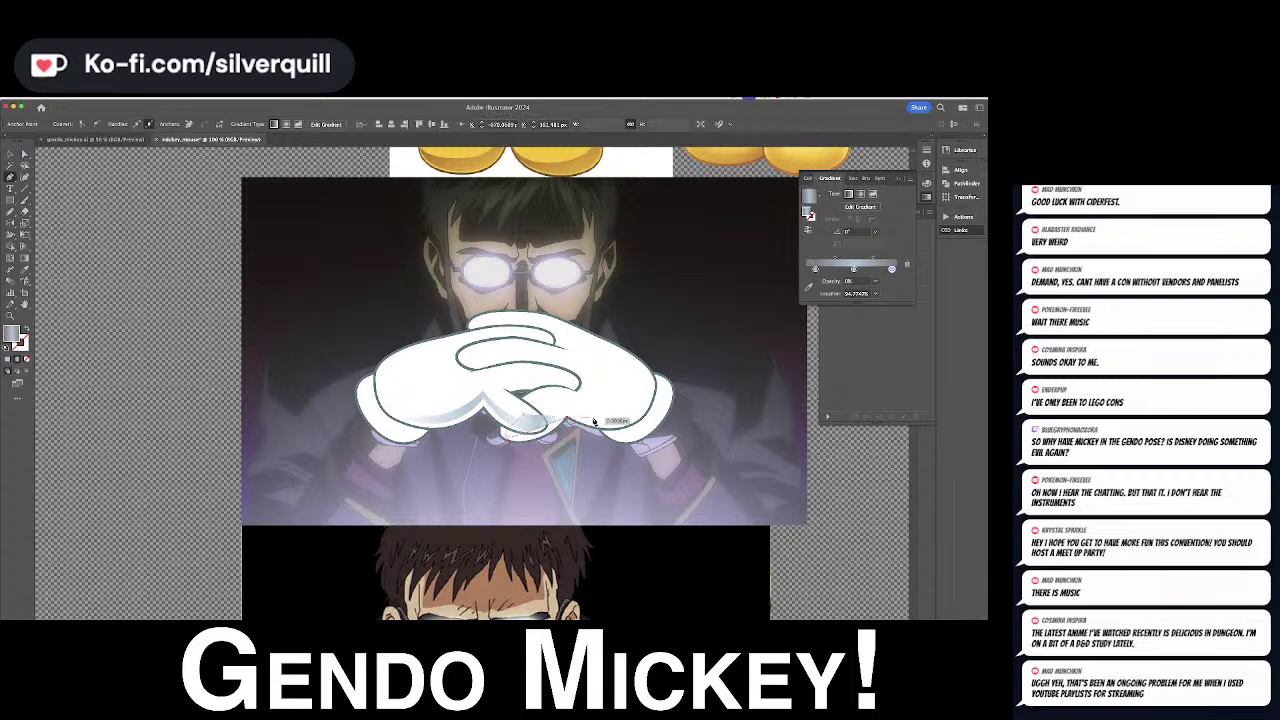
pyautogui.click(652, 386)
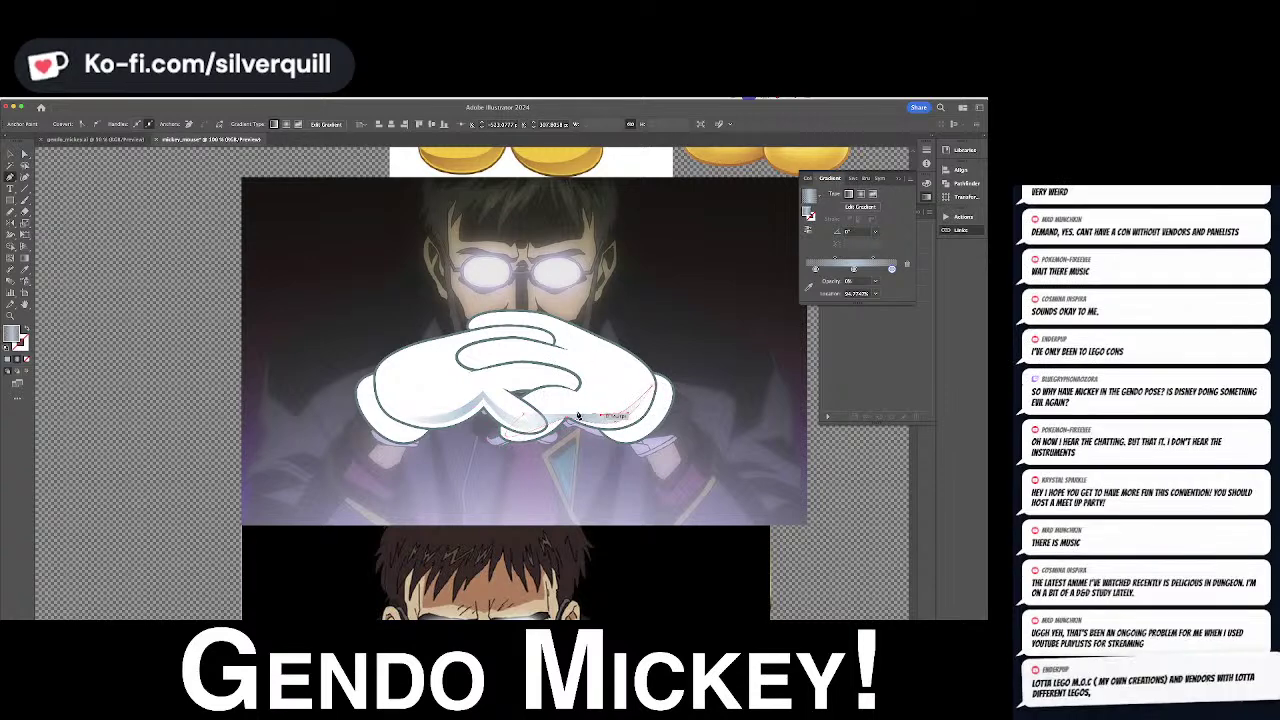
pyautogui.click(526, 417)
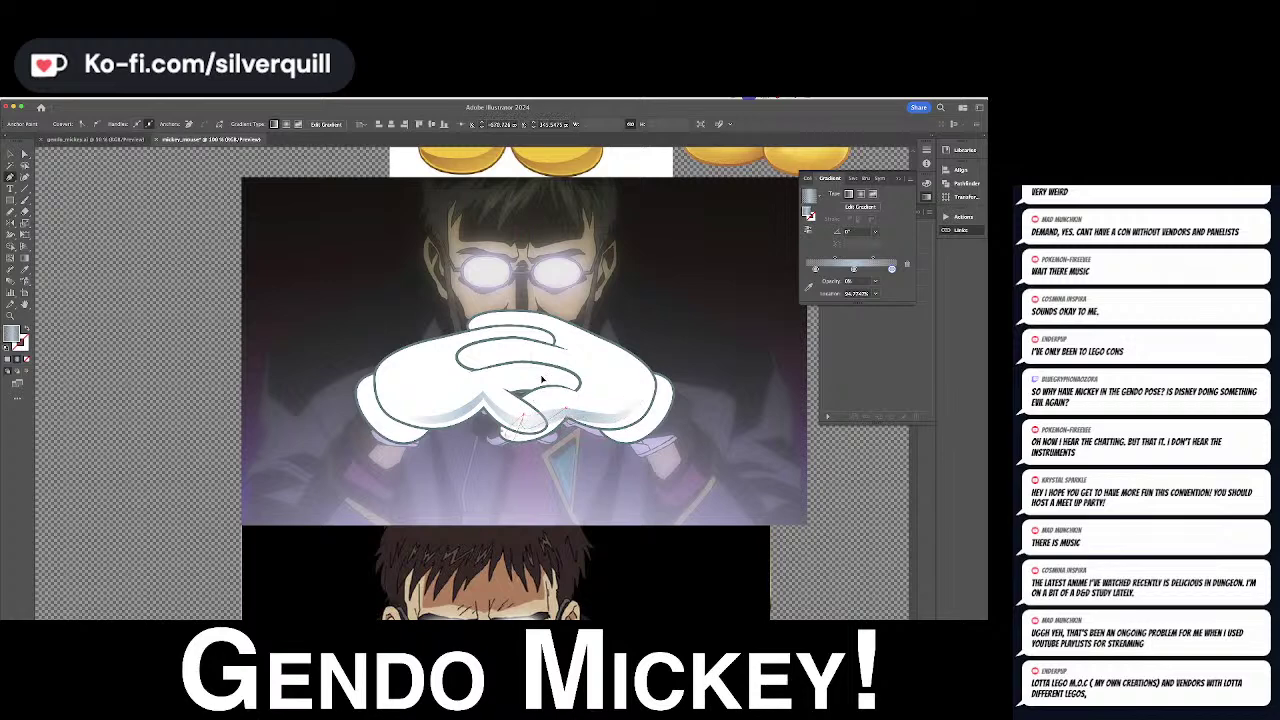
# Refine the other hand's palm shadow with the Curvature tool so it follows the glove's lower edge, and deselect
pyautogui.press('super+z')
pyautogui.click(25, 177)
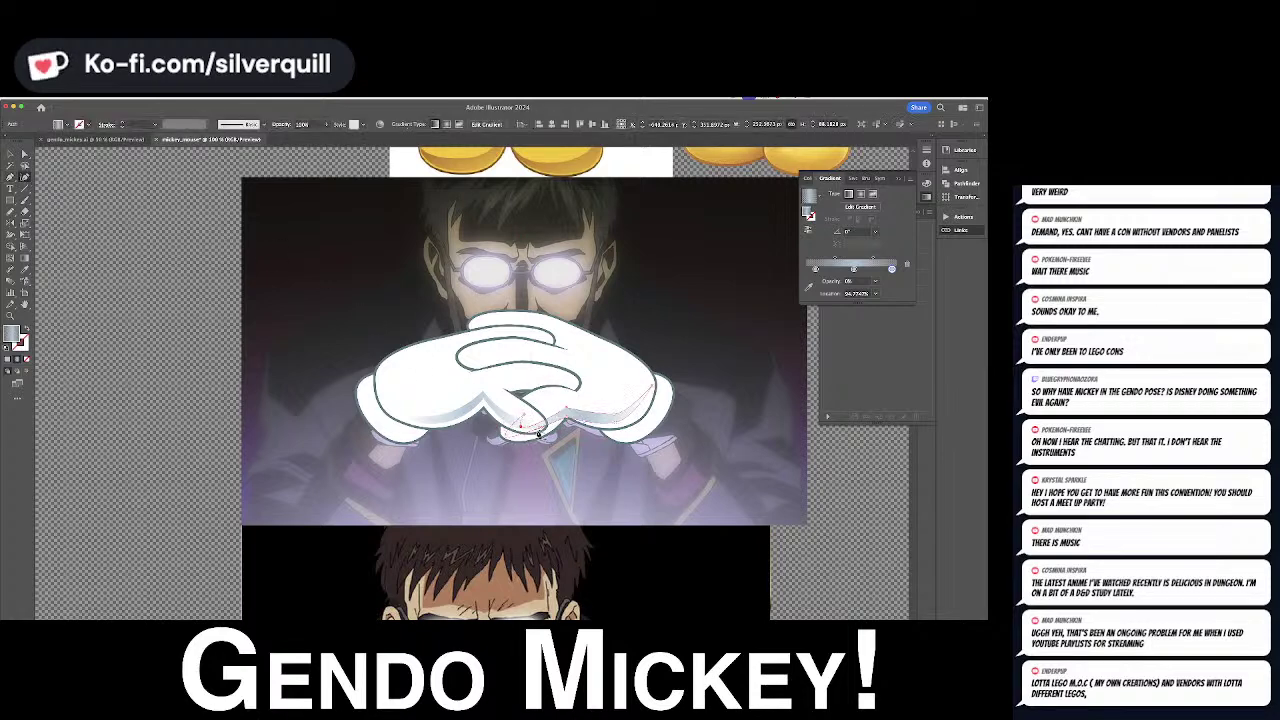
pyautogui.press('a')
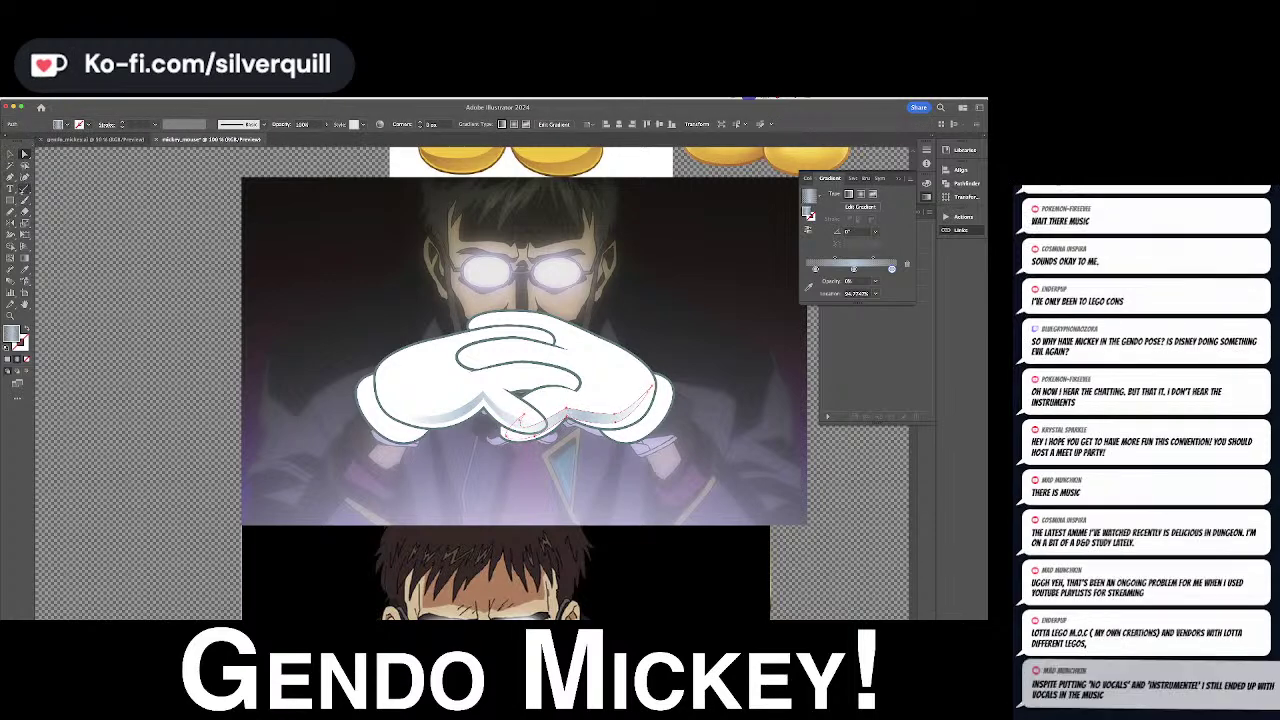
pyautogui.click(25, 177)
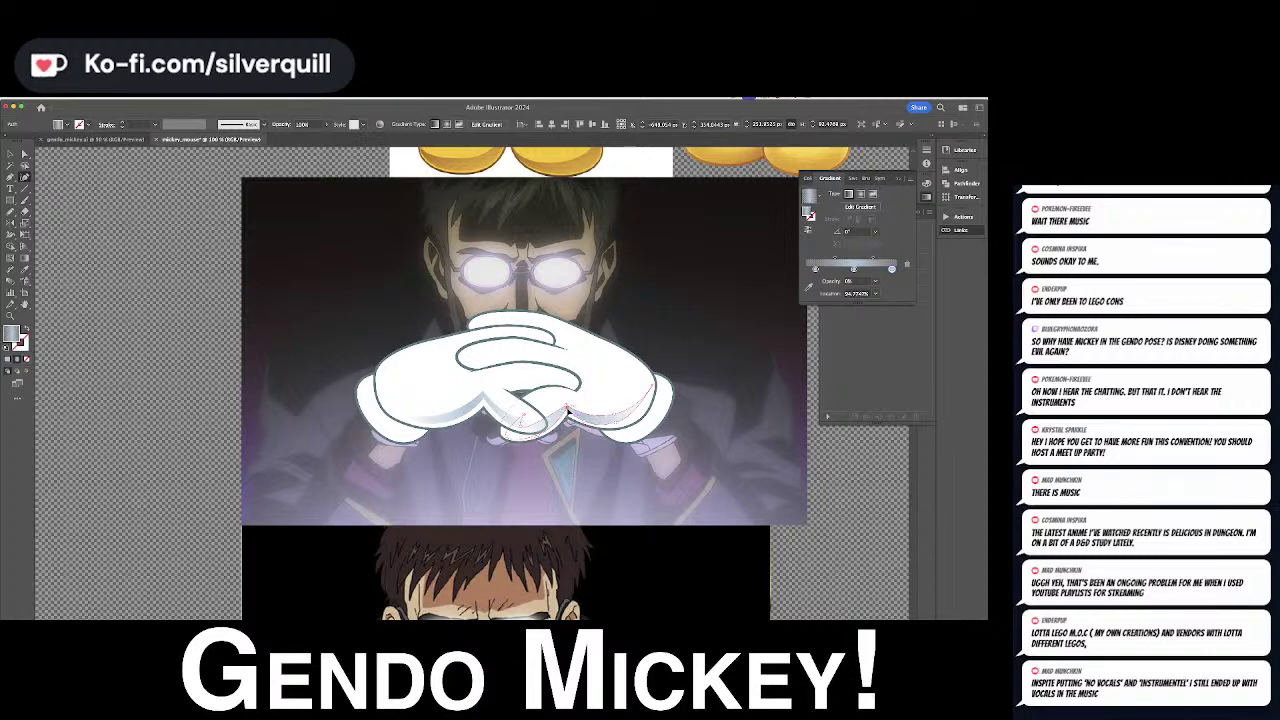
pyautogui.press('super+shift+a')
pyautogui.press('a')
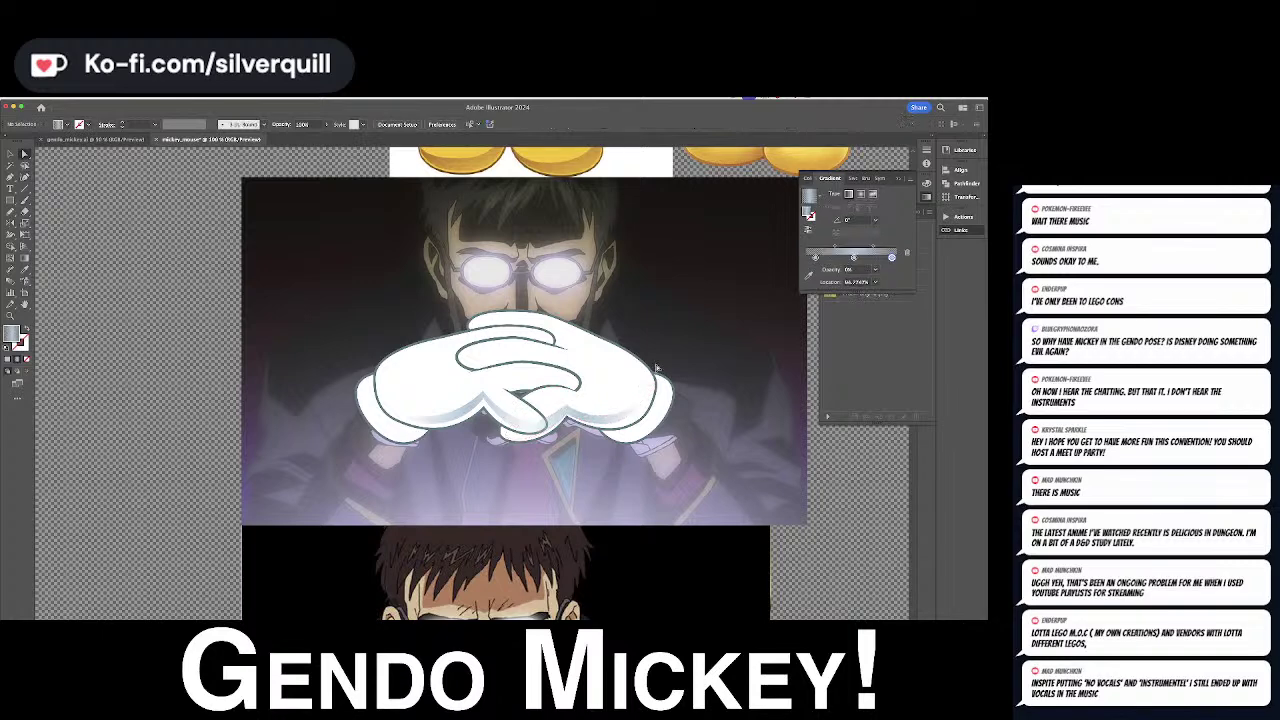
# Try to adjust the anchor point on the lower edge of the other hand's palm shadow
pyautogui.click(586, 418)
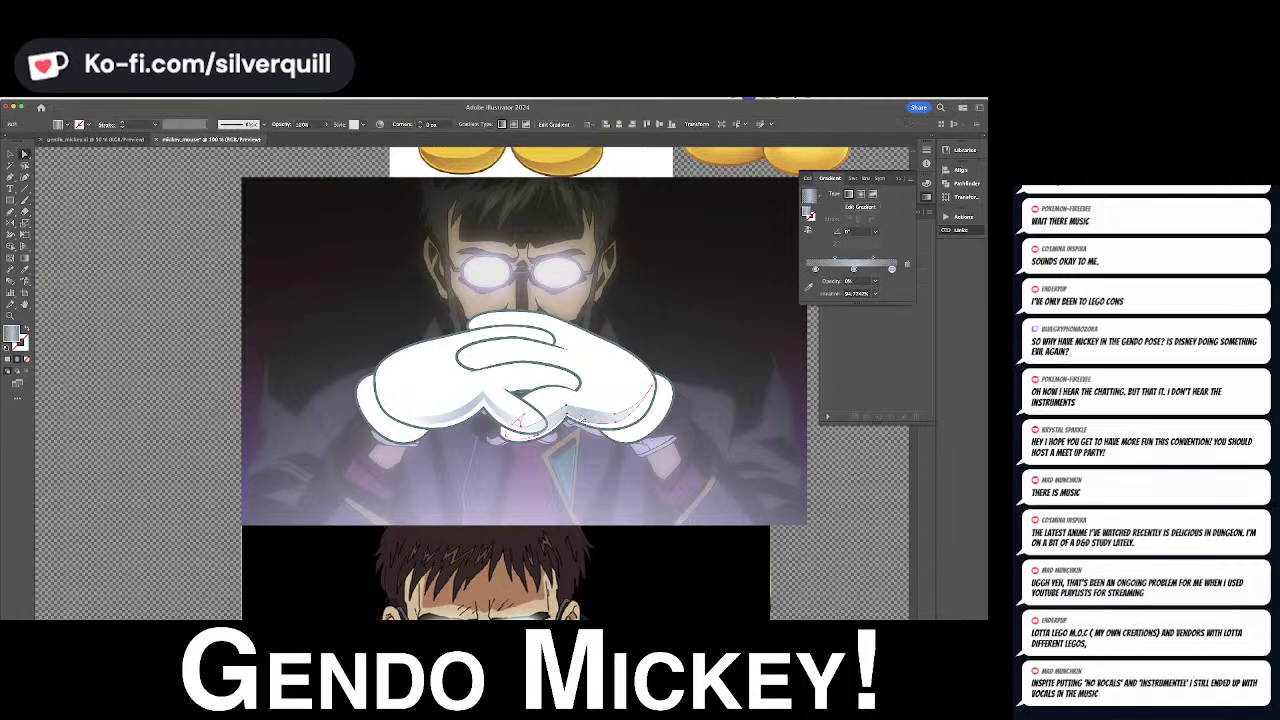
pyautogui.click(582, 418)
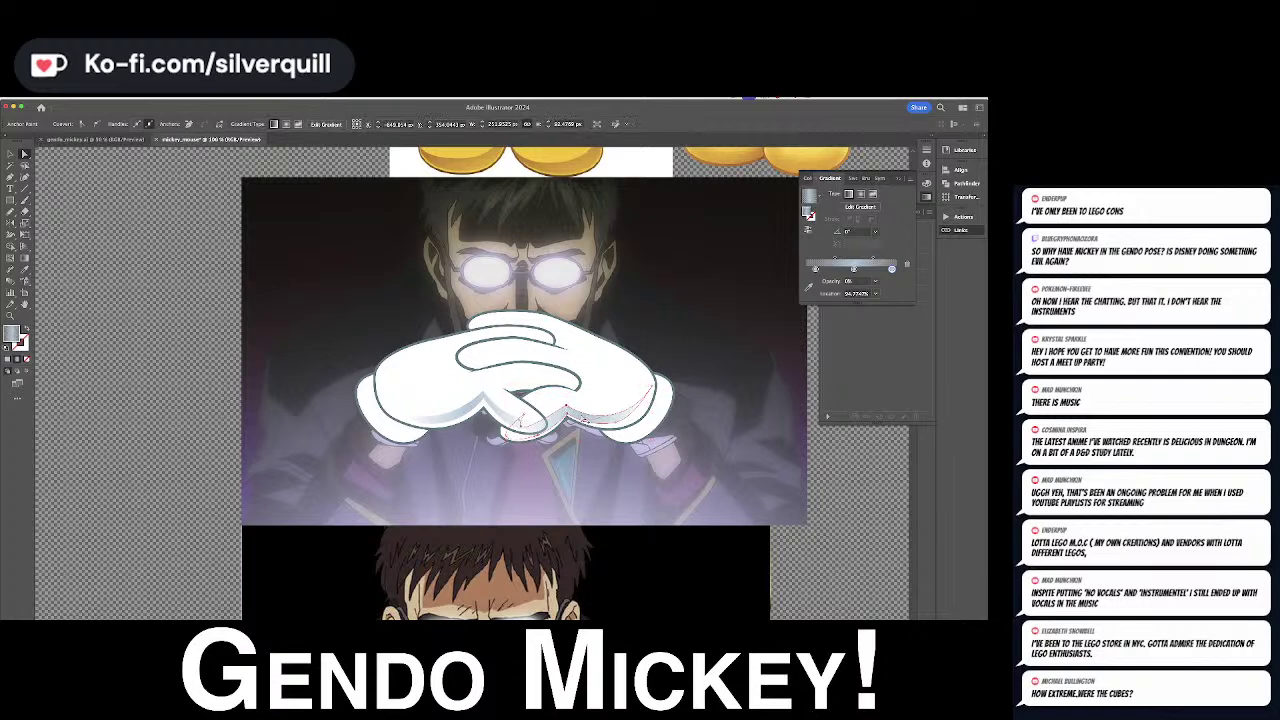
pyautogui.press('super+z')
pyautogui.press('super+z')
pyautogui.press('super+z')
pyautogui.press('super+shift+z')
pyautogui.click(636, 309)
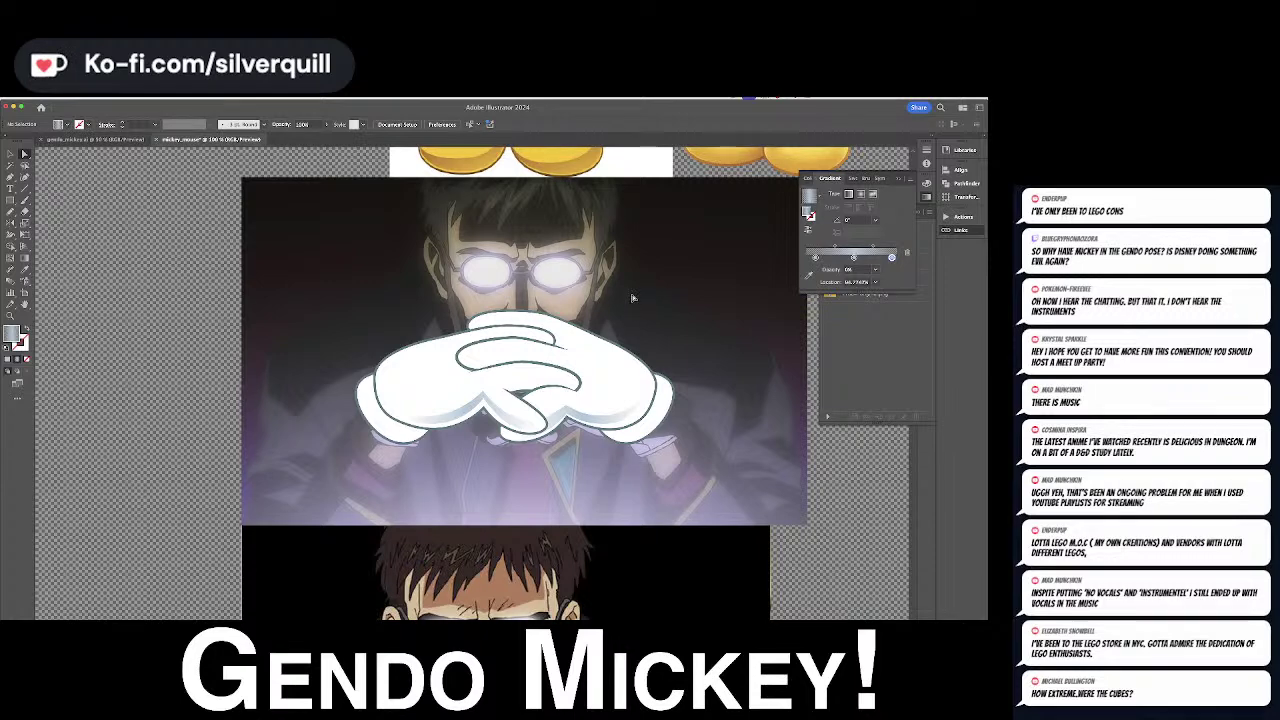
# Draw a closed shadow over the middle interlocked finger with the Pen tool, reusing the palm shadow's gradient fill
pyautogui.scroll(2, 632, 300)
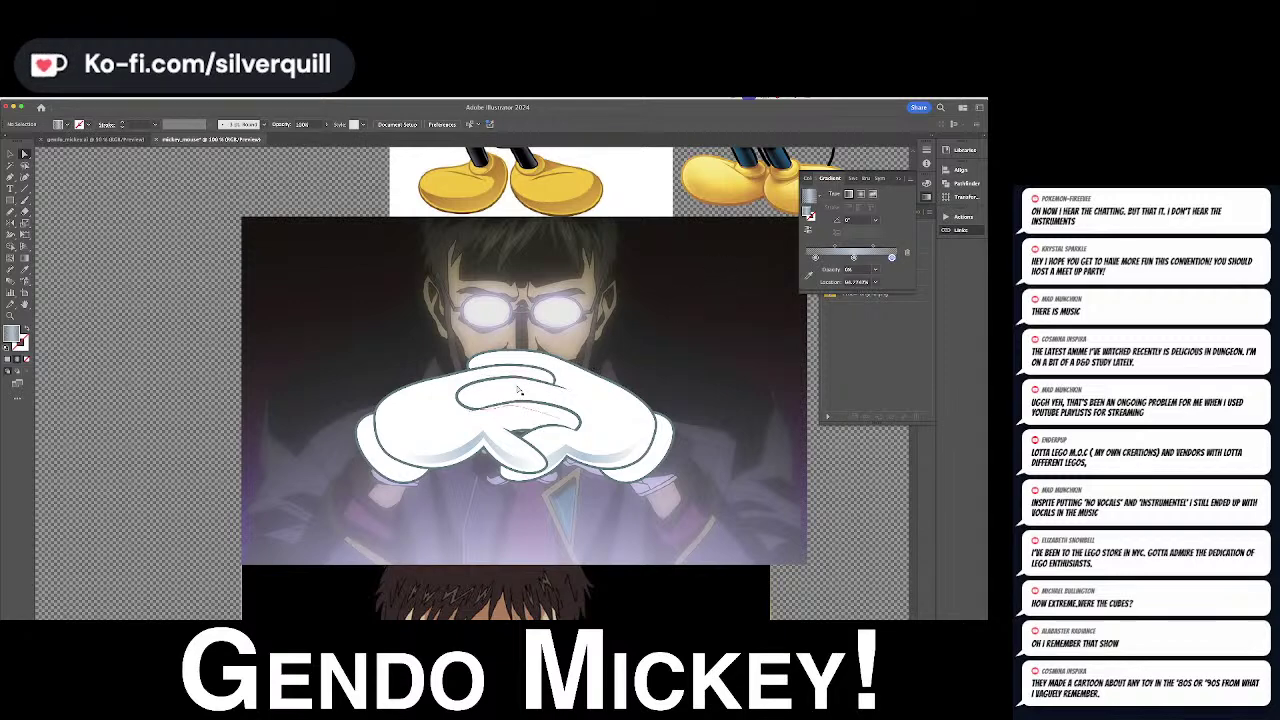
pyautogui.click(517, 461)
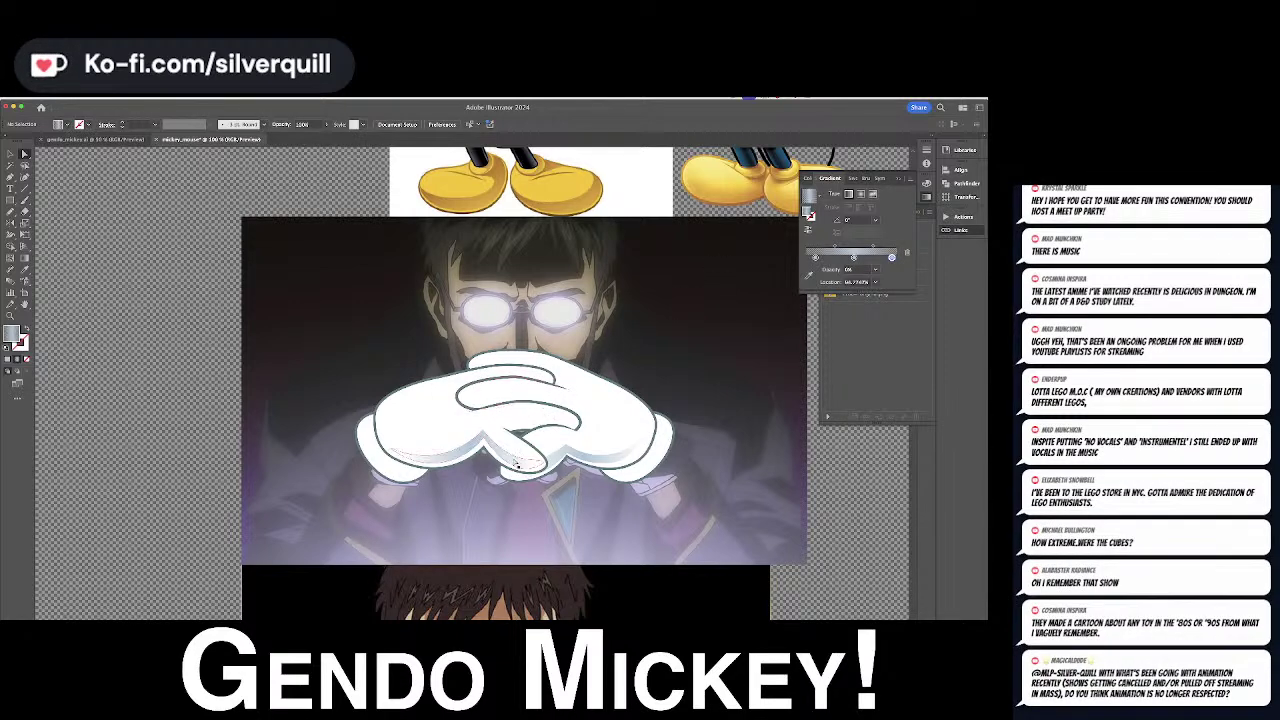
pyautogui.keyDown('shift'); pyautogui.click(566, 419); pyautogui.keyUp('shift')
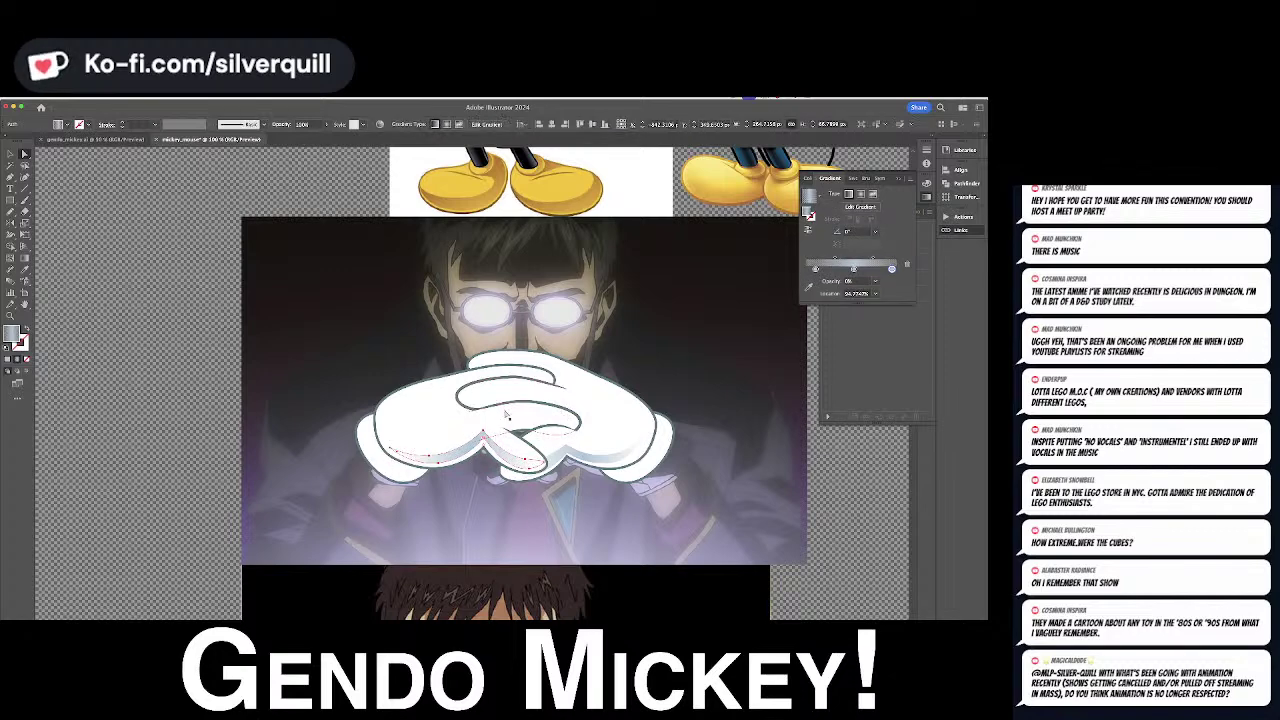
pyautogui.moveTo(464, 391)
pyautogui.mouseDown()
pyautogui.moveTo(494, 410)
pyautogui.moveTo(530, 409)
pyautogui.mouseUp()
pyautogui.click(580, 418)
pyautogui.moveTo(524, 388); pyautogui.dragTo(463, 398)
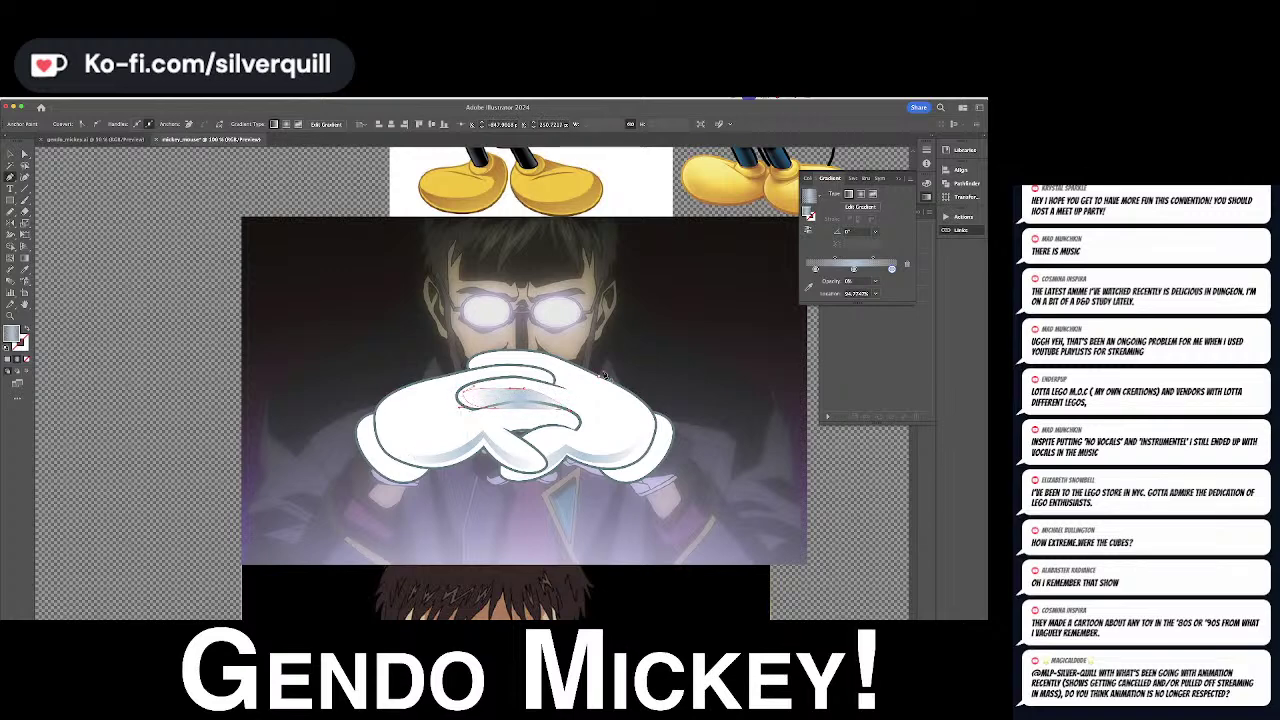
# Remove the transparent end stop from the finger shadow's gradient, set its angle to 180°, and deselect
pyautogui.moveTo(891, 270); pyautogui.dragTo(901, 356)
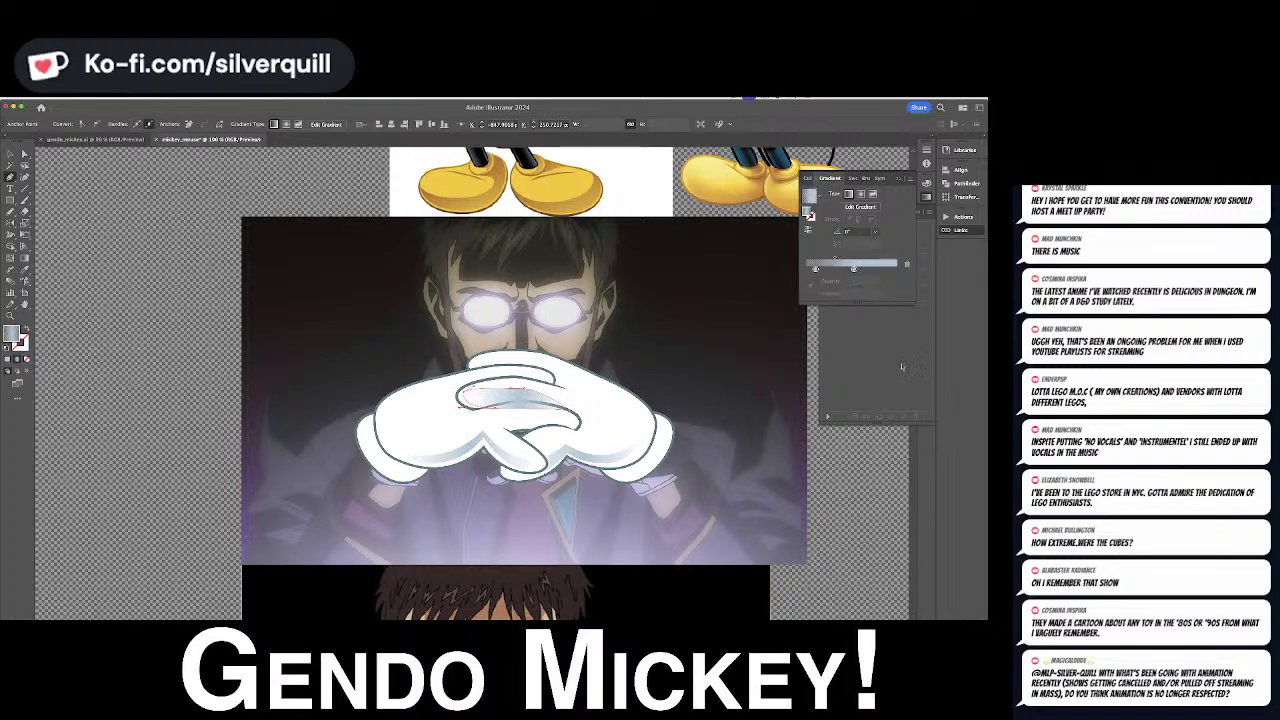
pyautogui.click(873, 232)
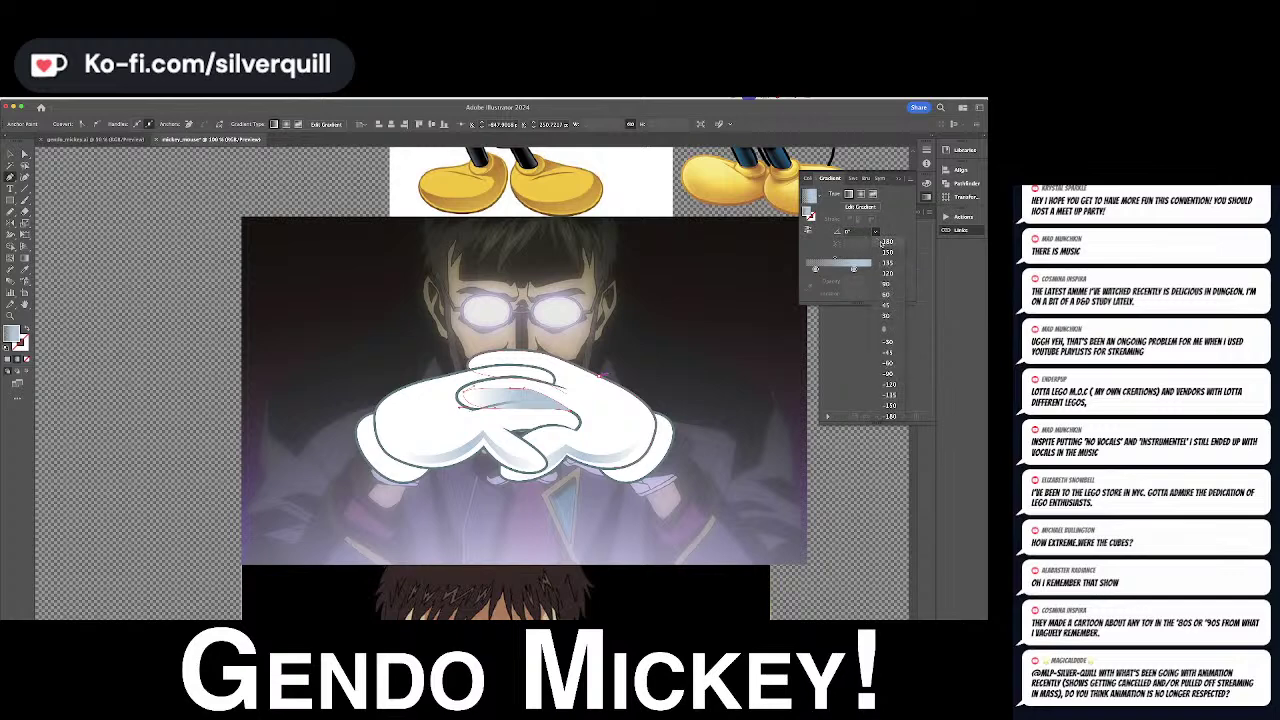
pyautogui.click(880, 244)
pyautogui.press('super+shift+a')
pyautogui.press('v')
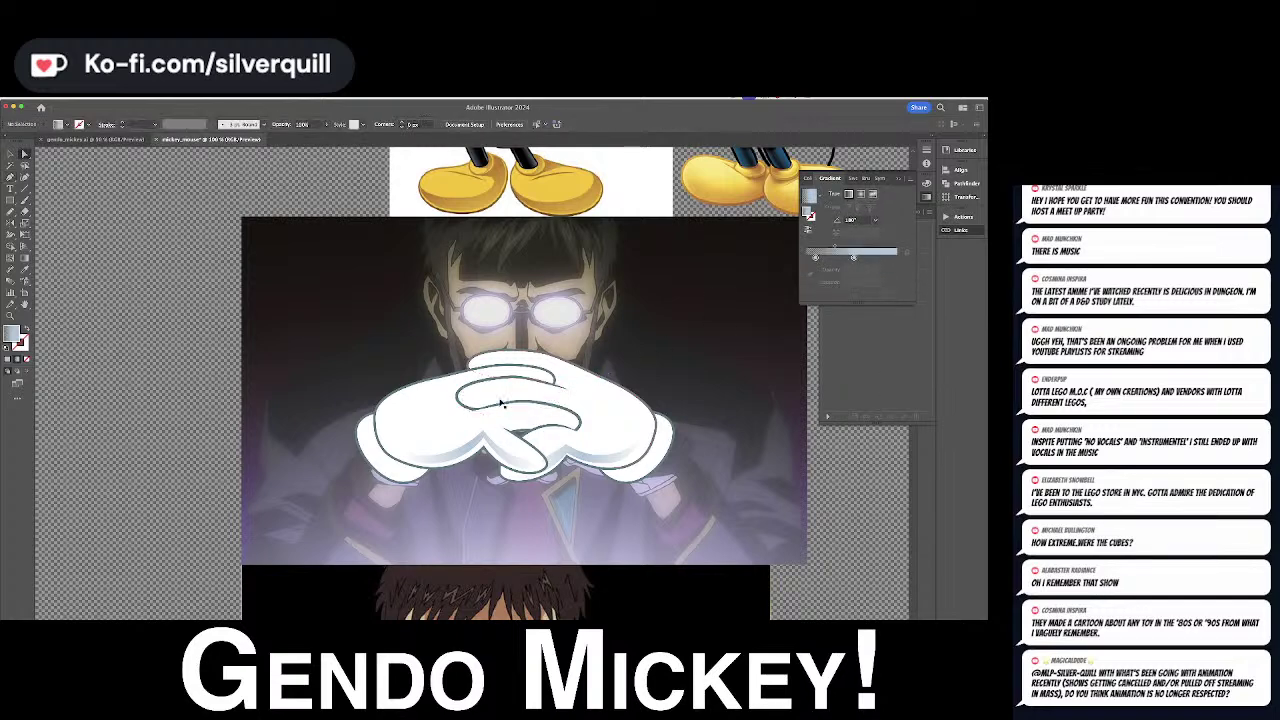
# Reshape the middle finger's shadow by moving its anchor points to fit between the finger outlines, and deselect
pyautogui.click(547, 397)
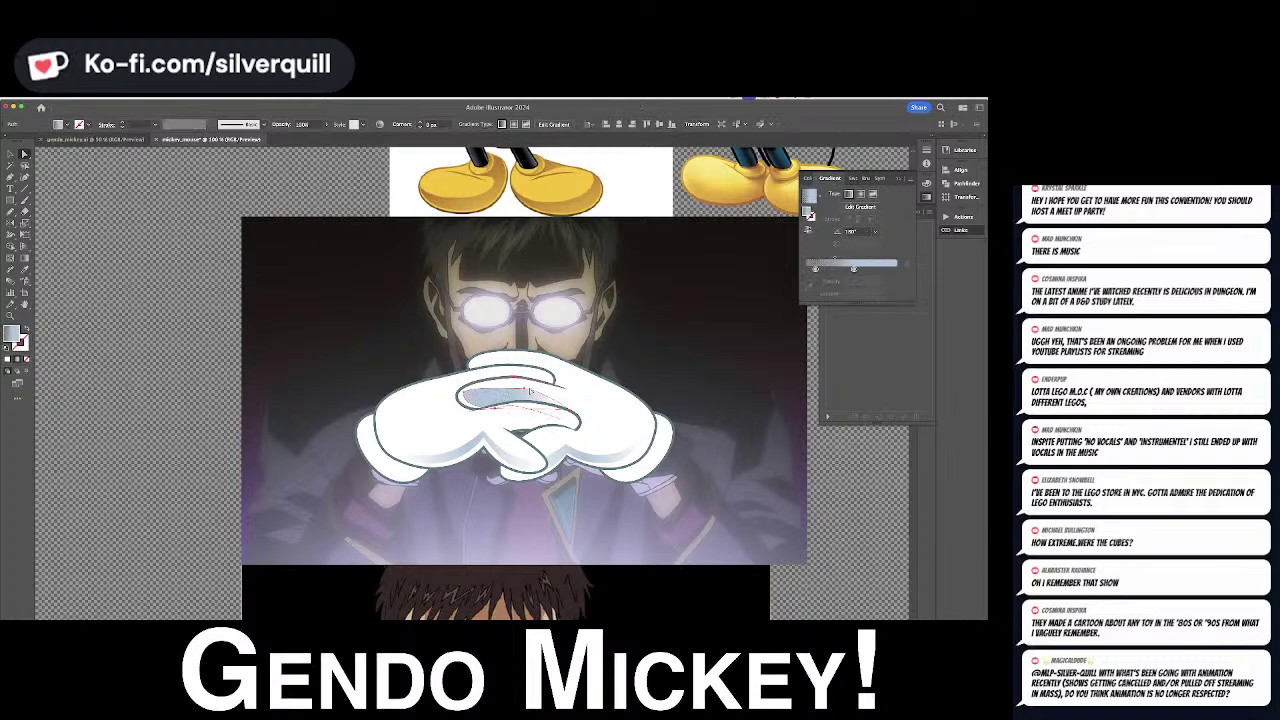
pyautogui.moveTo(463, 393); pyautogui.dragTo(517, 386)
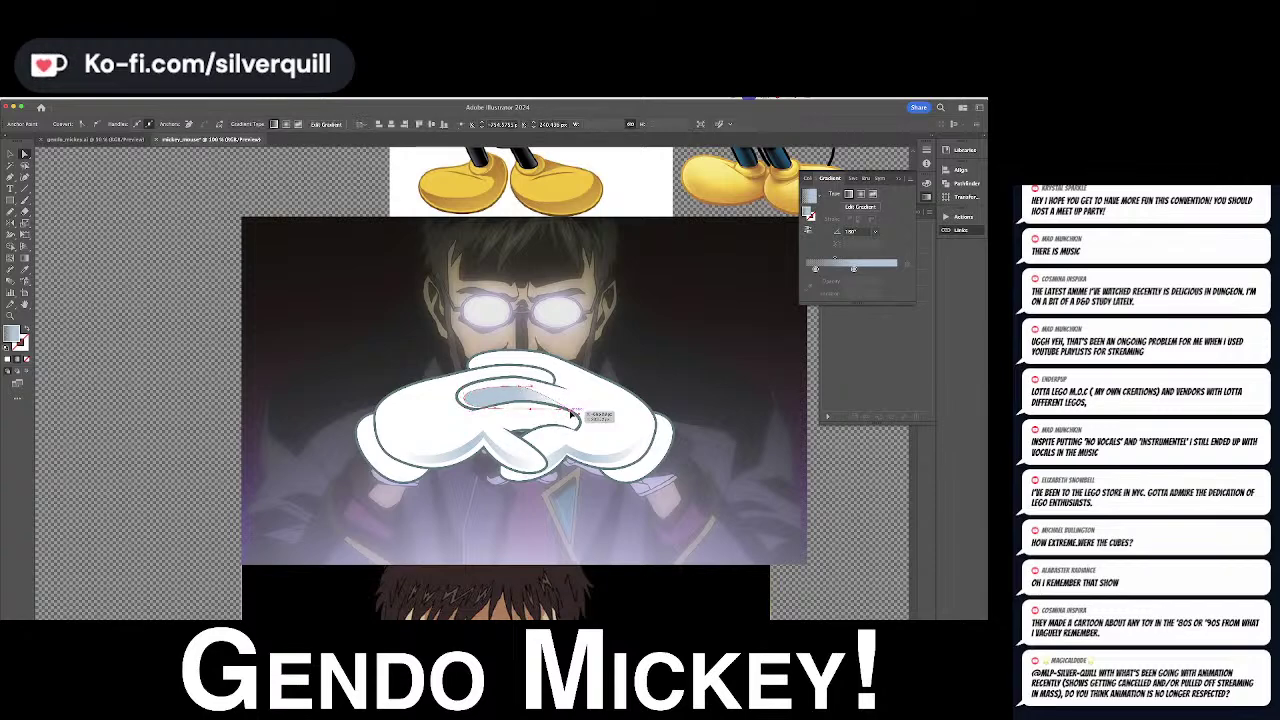
pyautogui.click(657, 373)
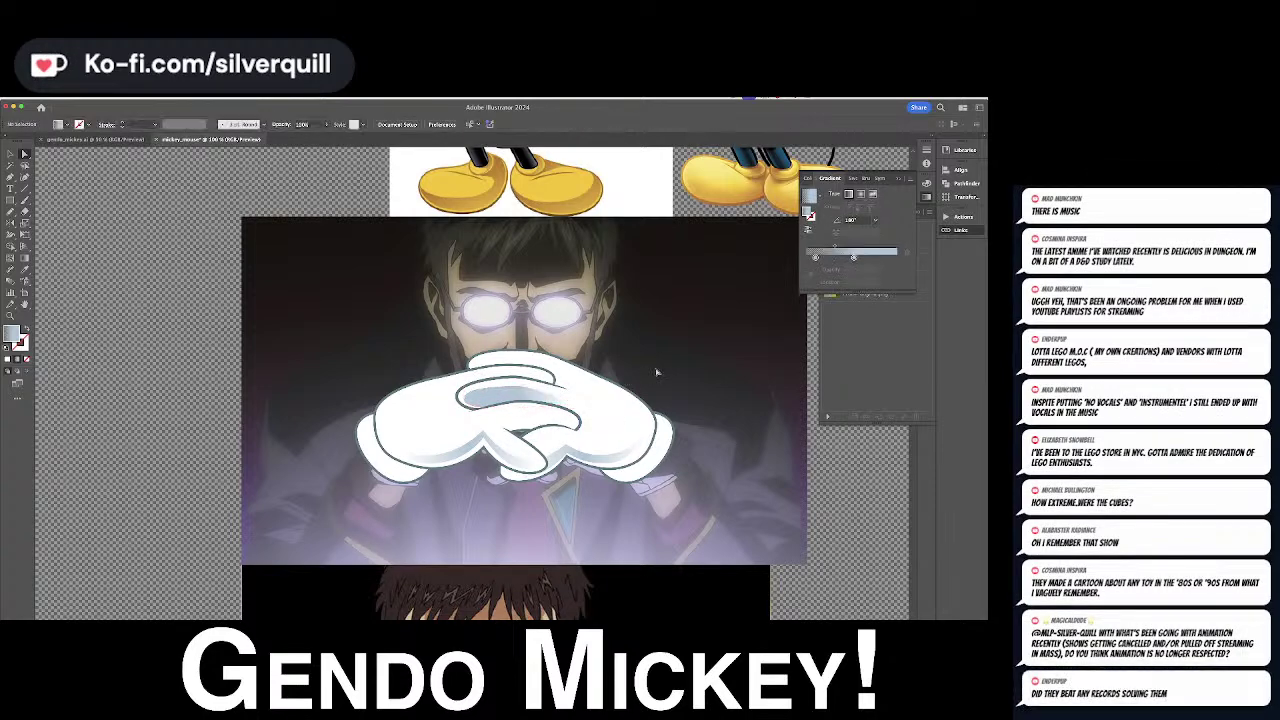
# Draw a closed shadow shape inside the right glove's cuff outline with the Pen tool
pyautogui.click(662, 446)
pyautogui.click(409, 412)
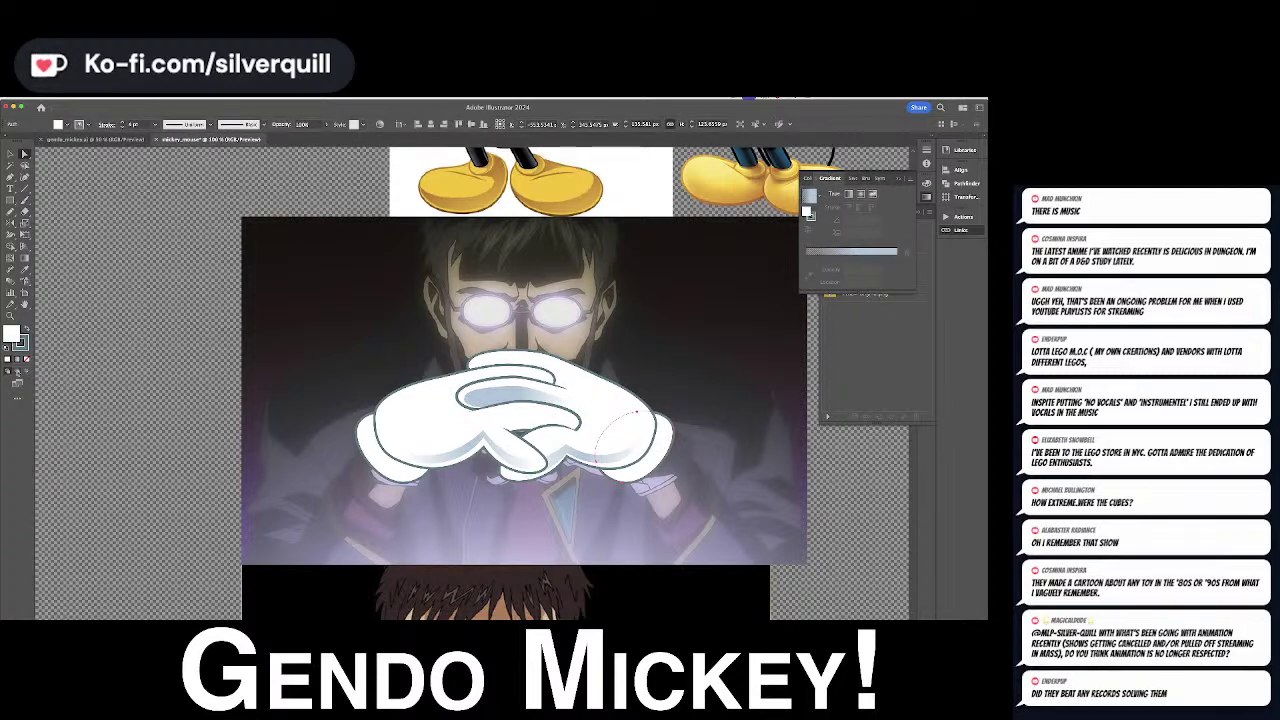
pyautogui.click(289, 414)
pyautogui.press('p')
pyautogui.click(628, 466)
pyautogui.moveTo(630, 470); pyautogui.dragTo(641, 484)
pyautogui.click(637, 492)
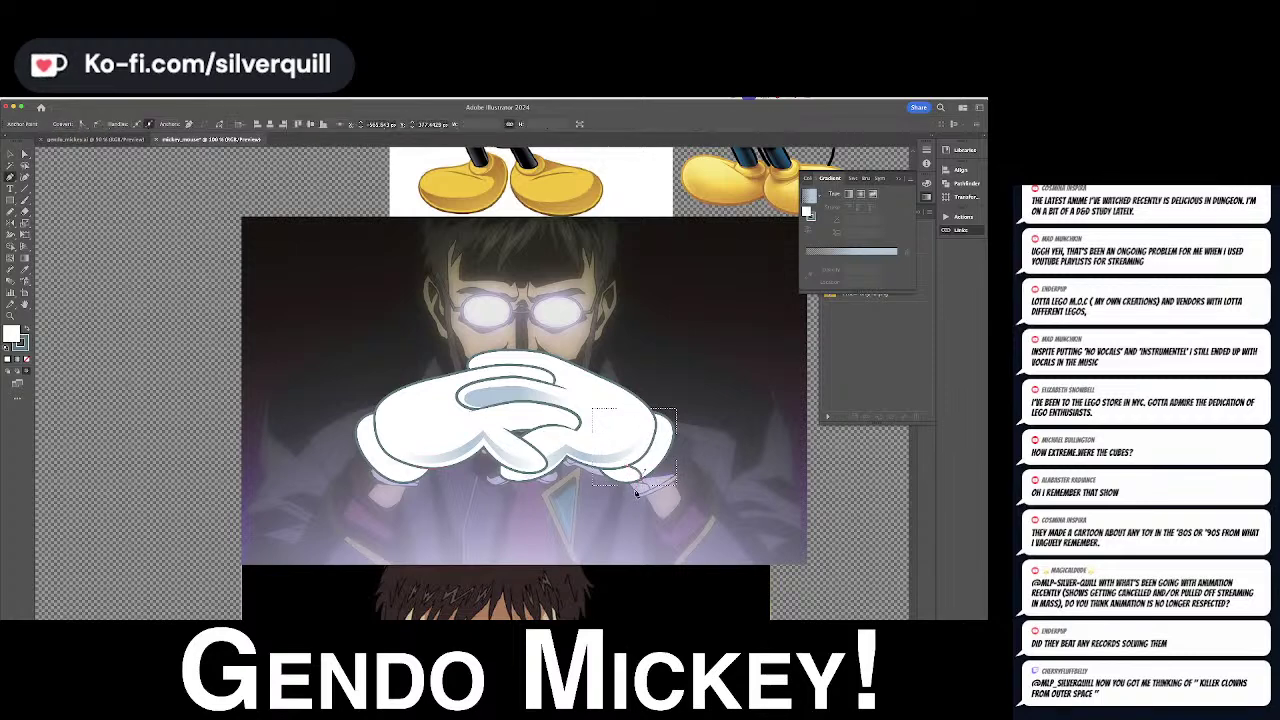
pyautogui.click(652, 447)
pyautogui.moveTo(630, 468); pyautogui.dragTo(637, 476)
# Fill the right cuff's shadow with the gradient sampled from the existing glove shading, and deselect
pyautogui.click(636, 475)
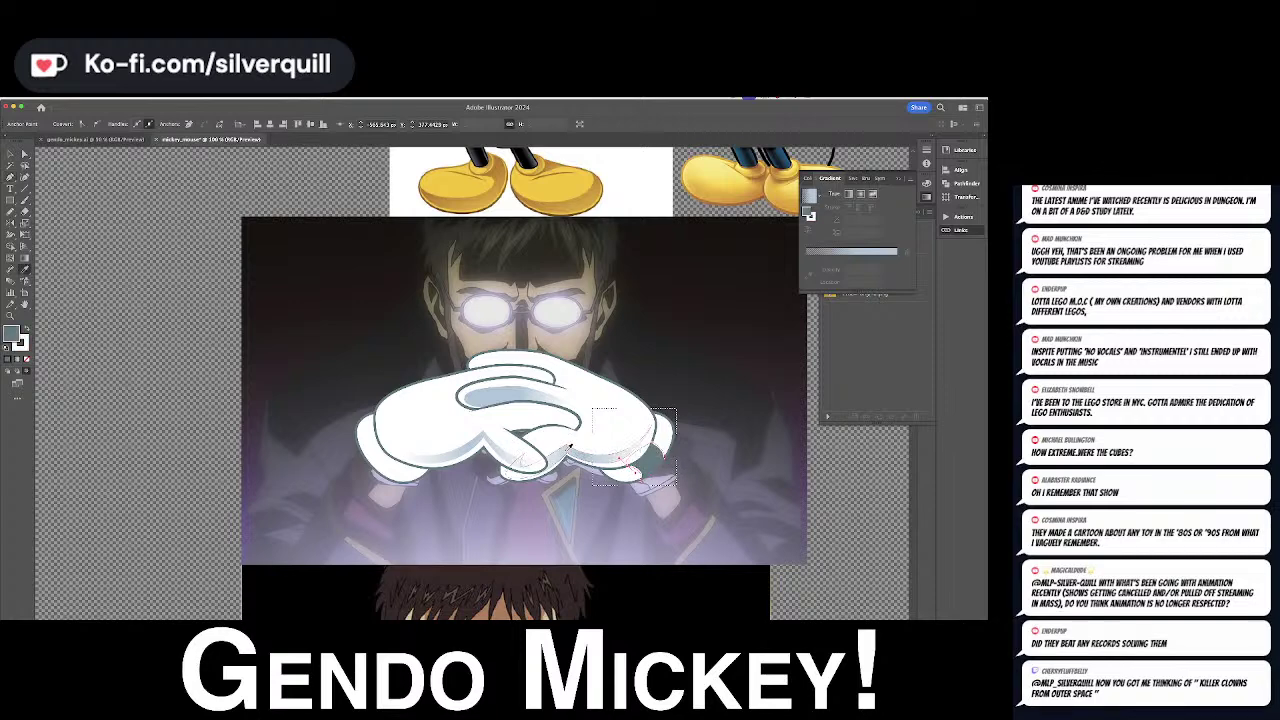
pyautogui.click(8, 358)
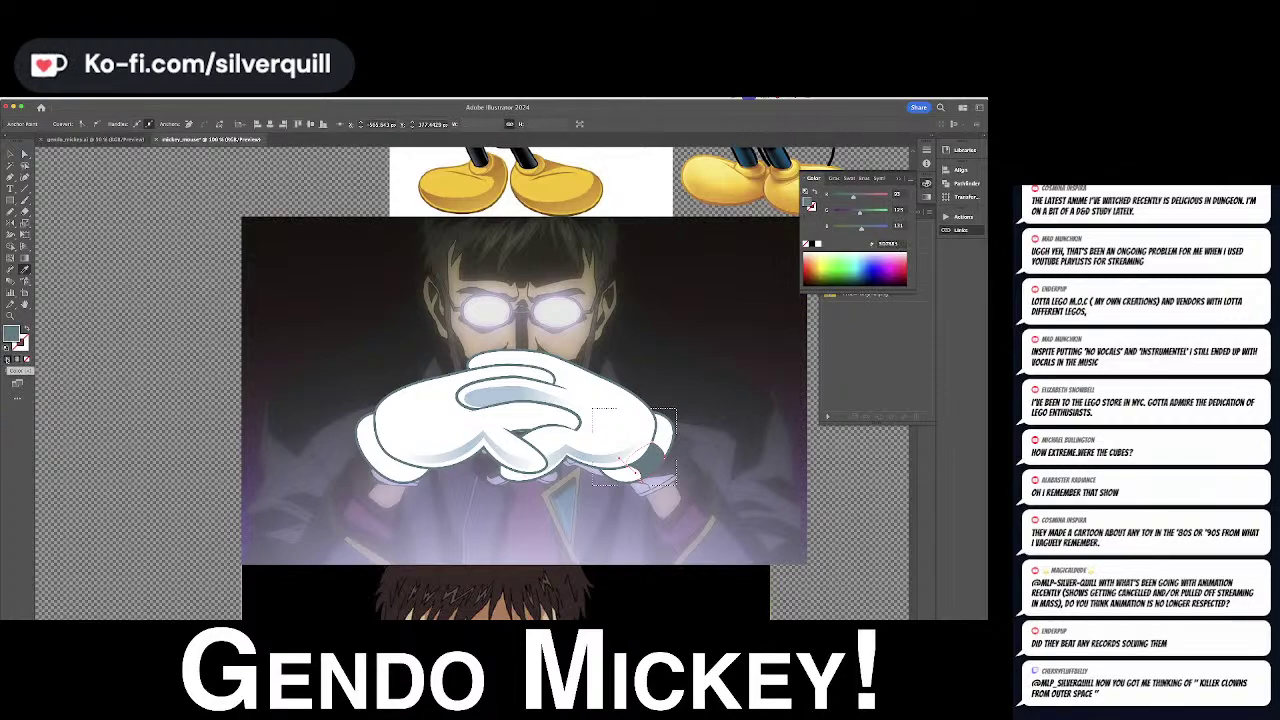
pyautogui.moveTo(337, 293); pyautogui.dragTo(288, 457)
pyautogui.moveTo(526, 402); pyautogui.dragTo(569, 267)
pyautogui.click(550, 436)
pyautogui.press('super+shift+a')
pyautogui.press('v')
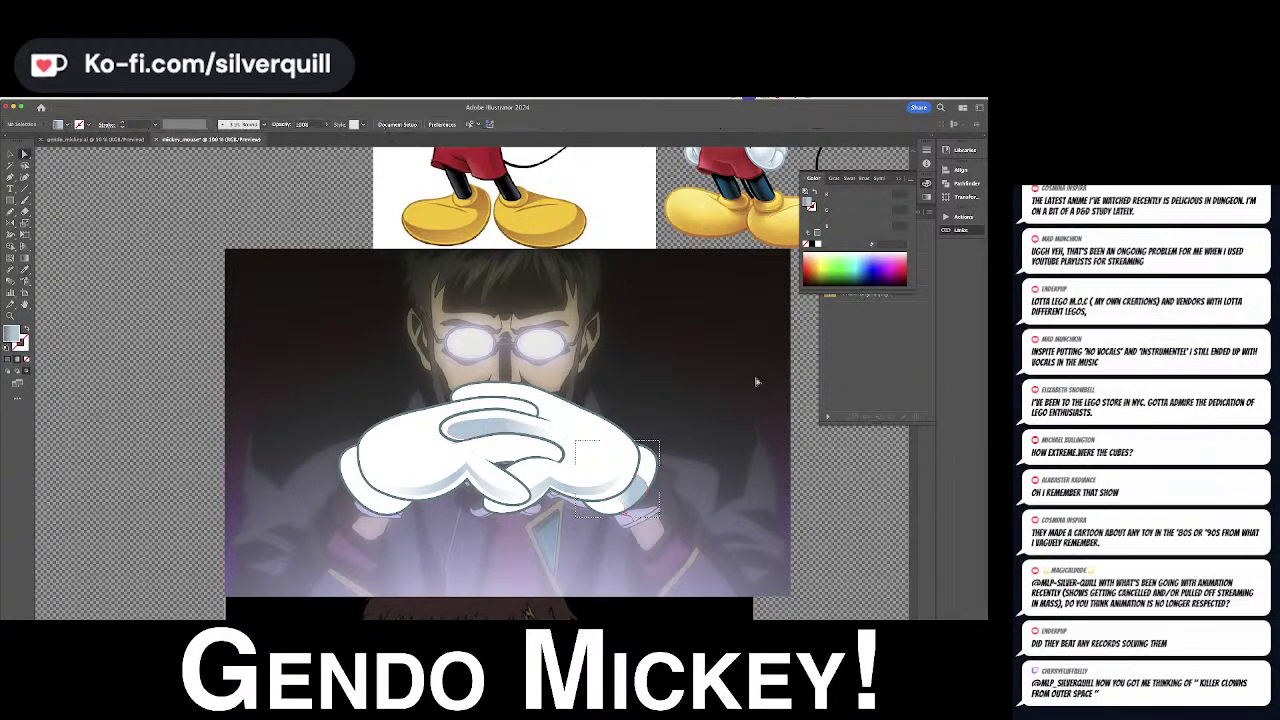
# Try gradient angles of 180° and 150° on the right cuff's shadow, settle on 120°, and leave the cuff's inside-drawing mode
pyautogui.click(641, 491)
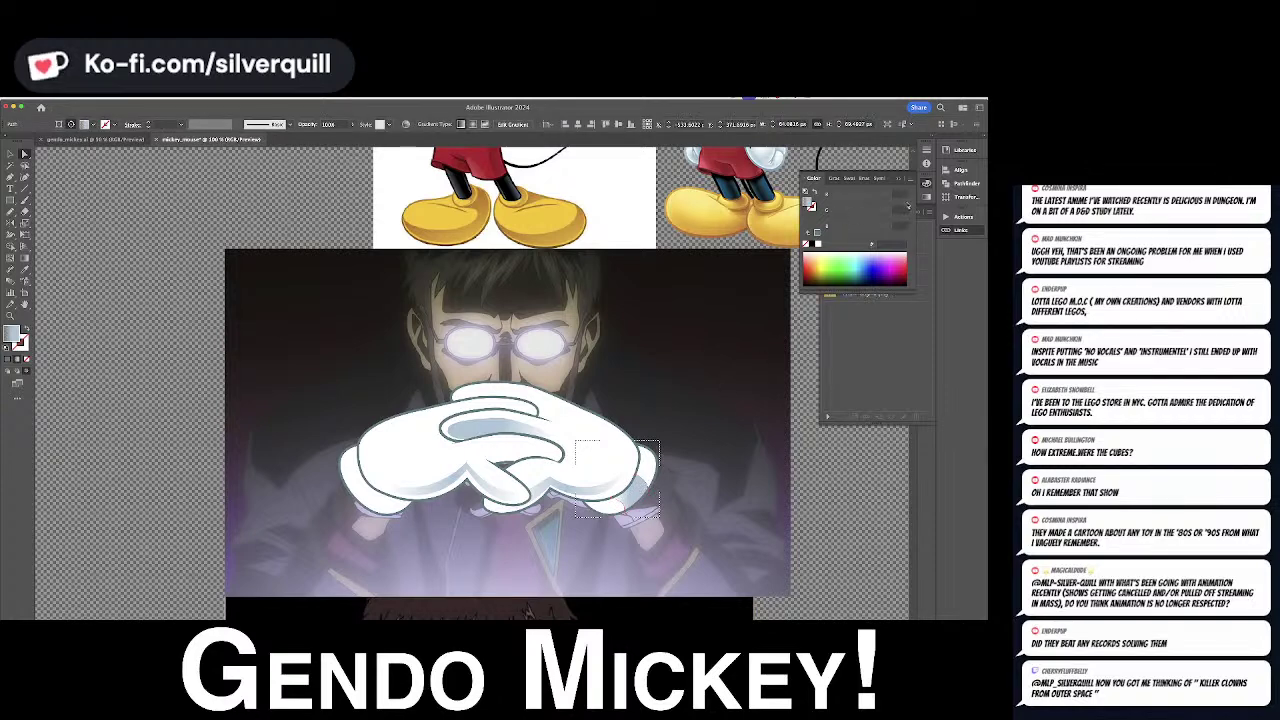
pyautogui.click(925, 200)
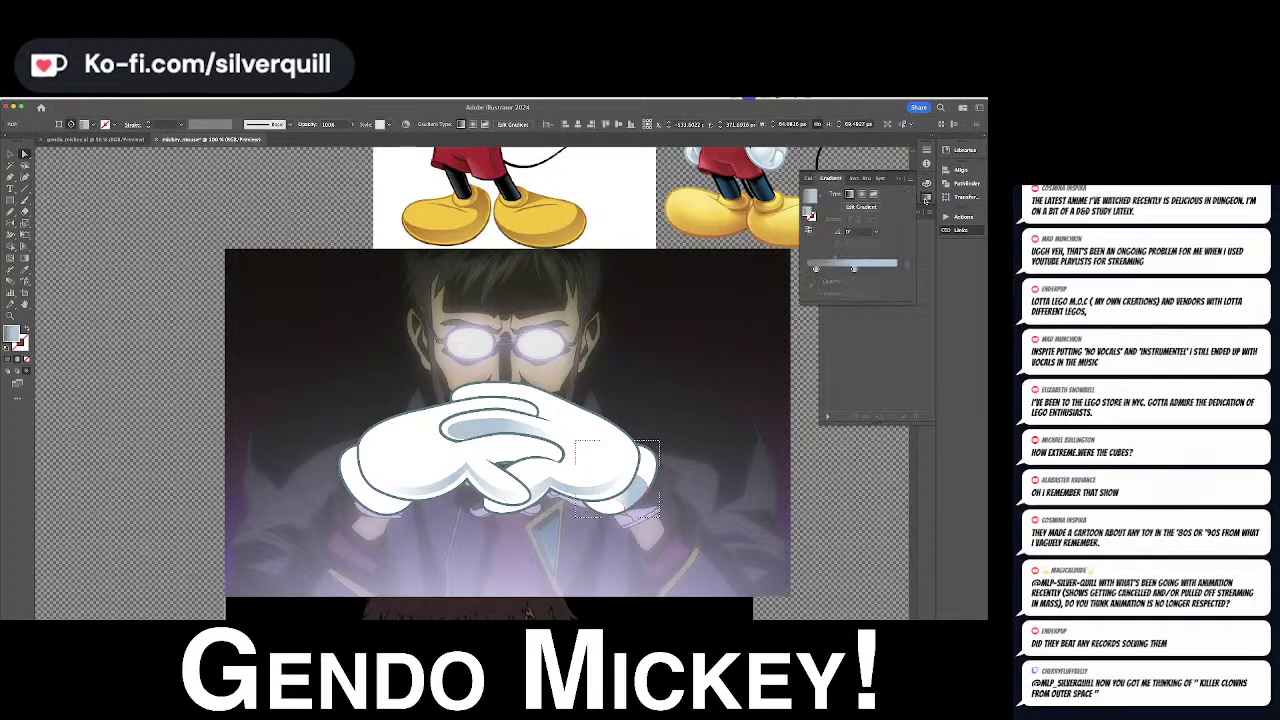
pyautogui.click(879, 234)
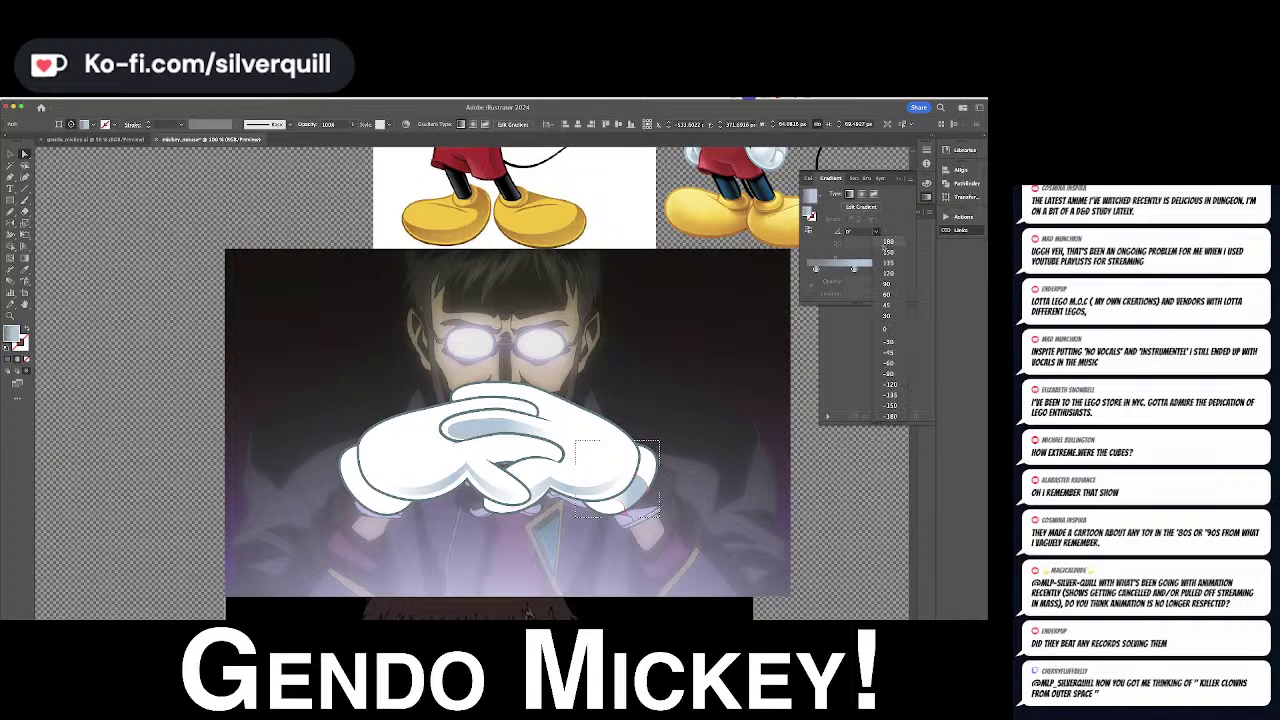
pyautogui.click(886, 242)
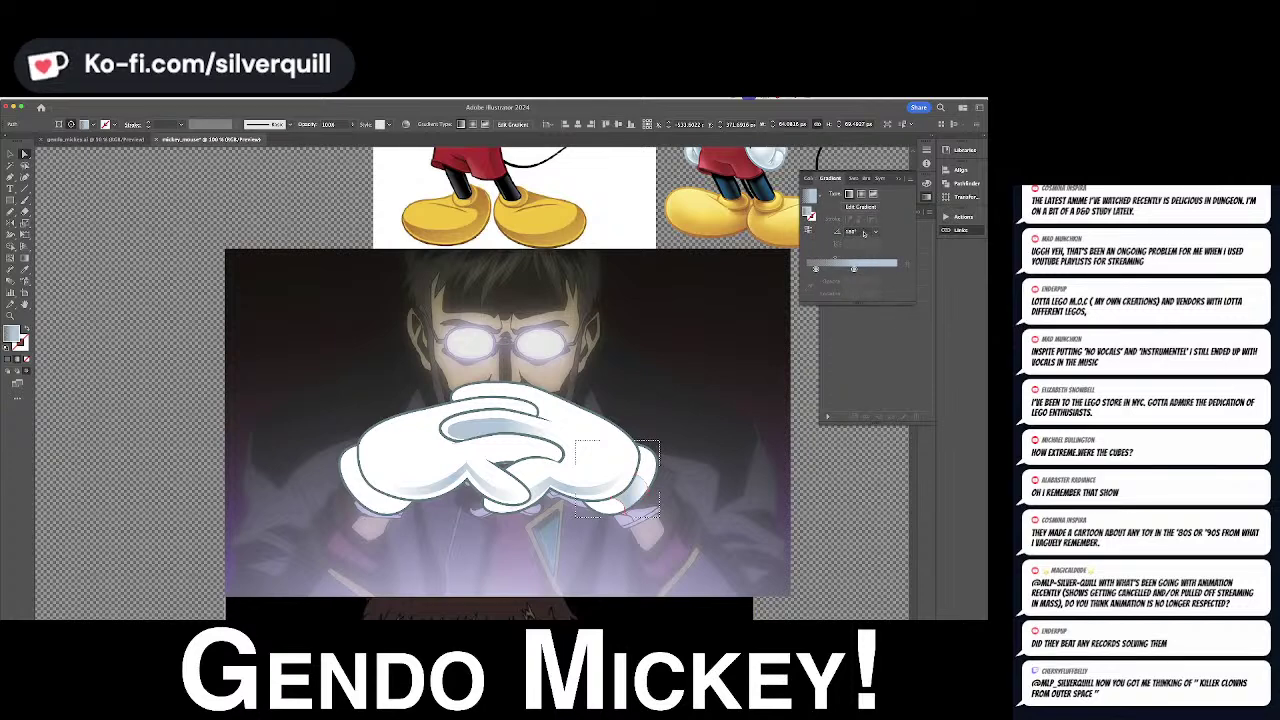
pyautogui.click(862, 232)
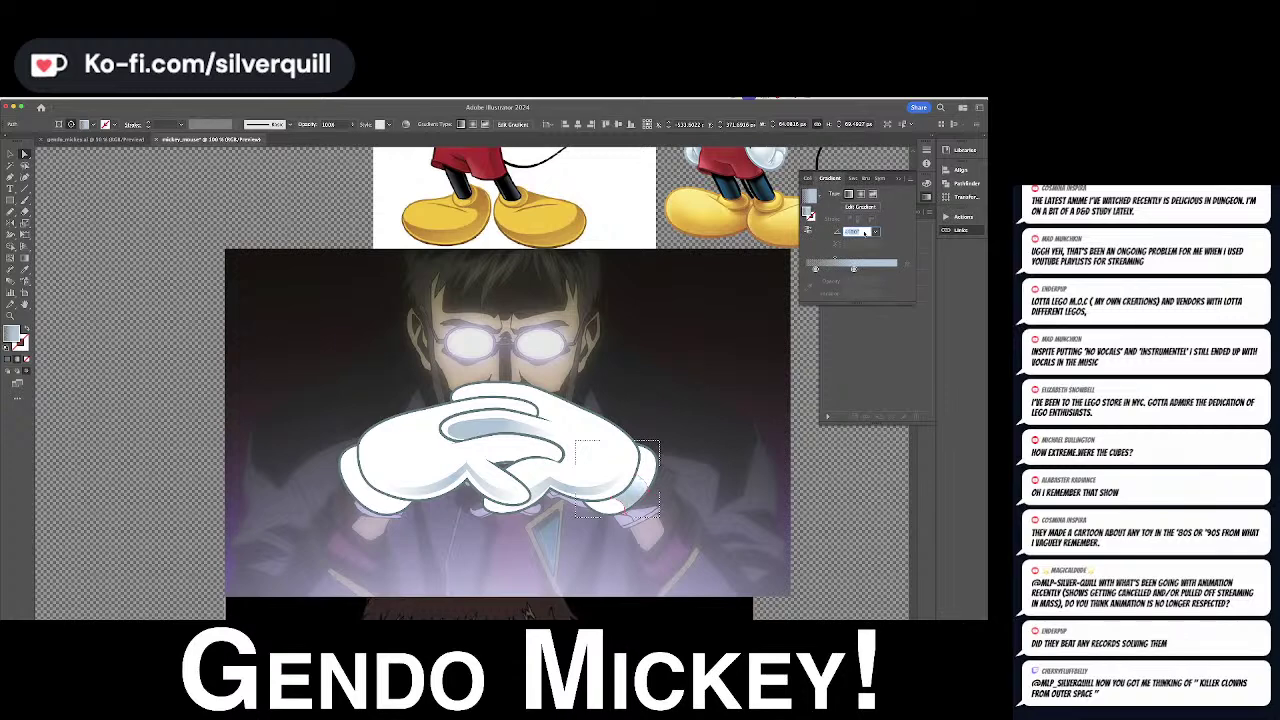
pyautogui.write('150')
pyautogui.press('Return')
pyautogui.click(862, 231)
pyautogui.write('120')
pyautogui.press('Return')
pyautogui.click(863, 321)
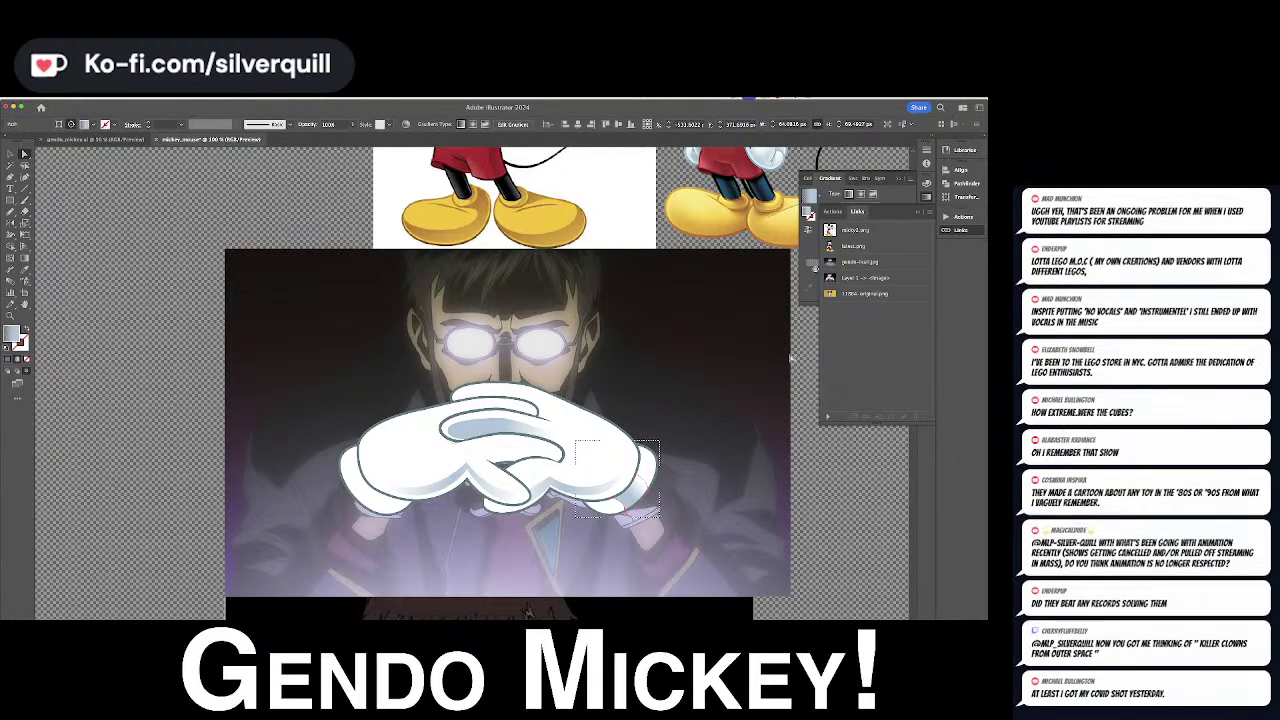
pyautogui.click(646, 375)
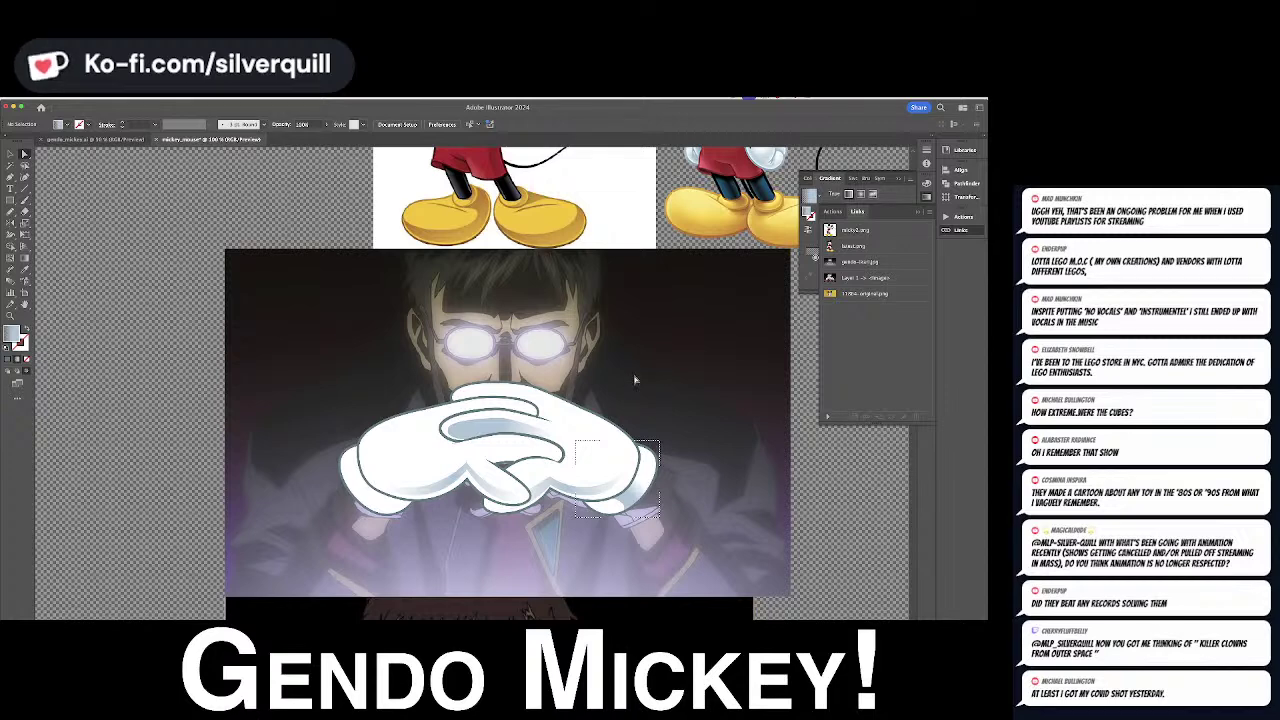
pyautogui.moveTo(659, 440); pyautogui.dragTo(575, 517)
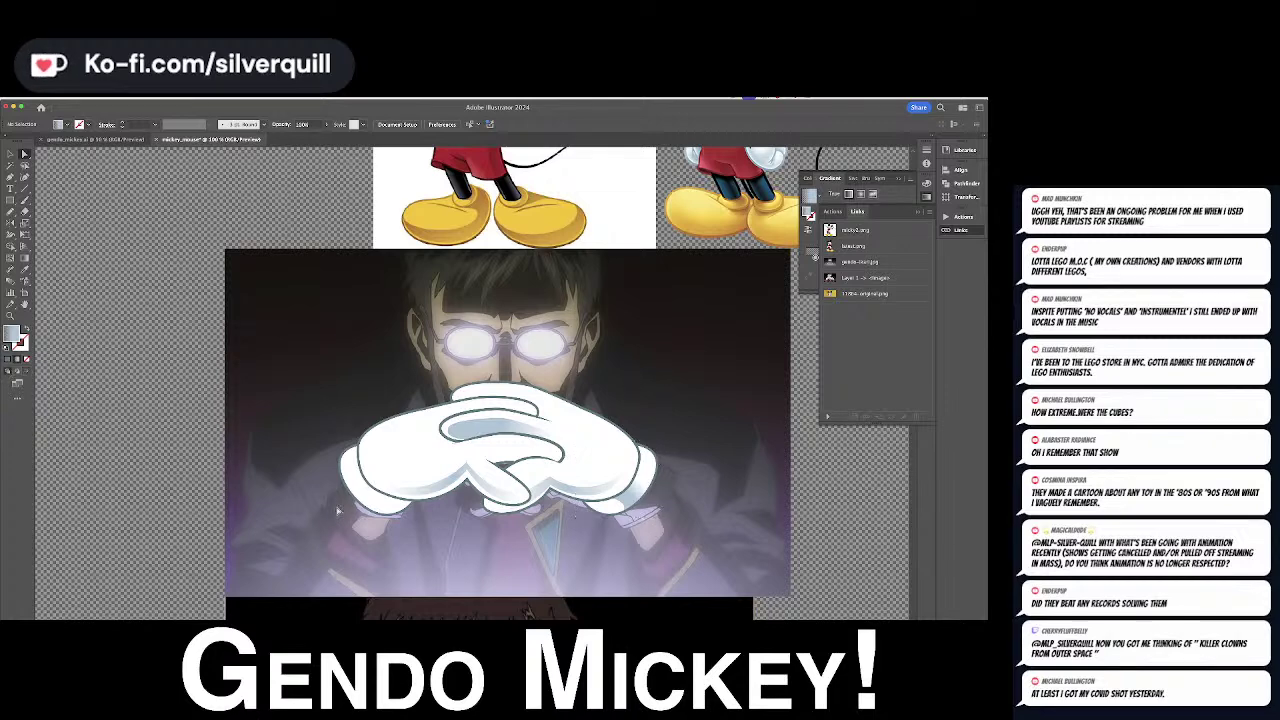
# Draw a closed shadow shape inside the left glove's cuff outline with the Pen tool
pyautogui.click(365, 503)
pyautogui.click(165, 388)
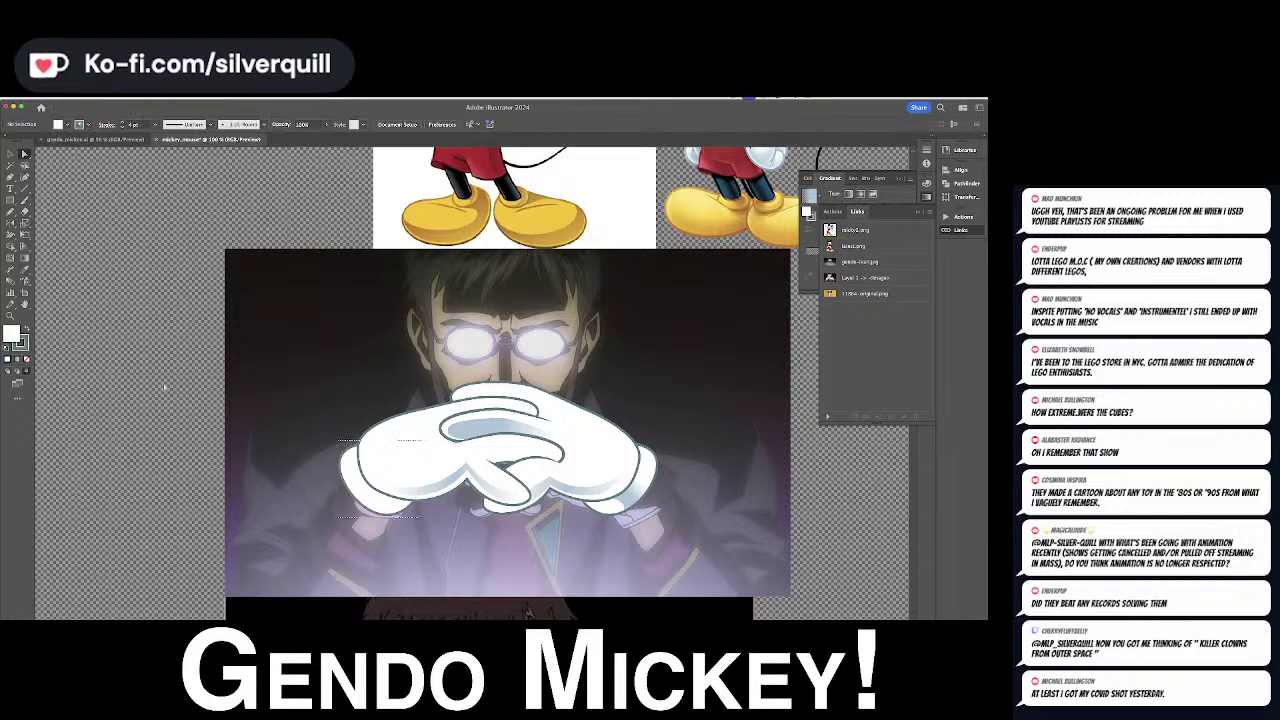
pyautogui.click(406, 502)
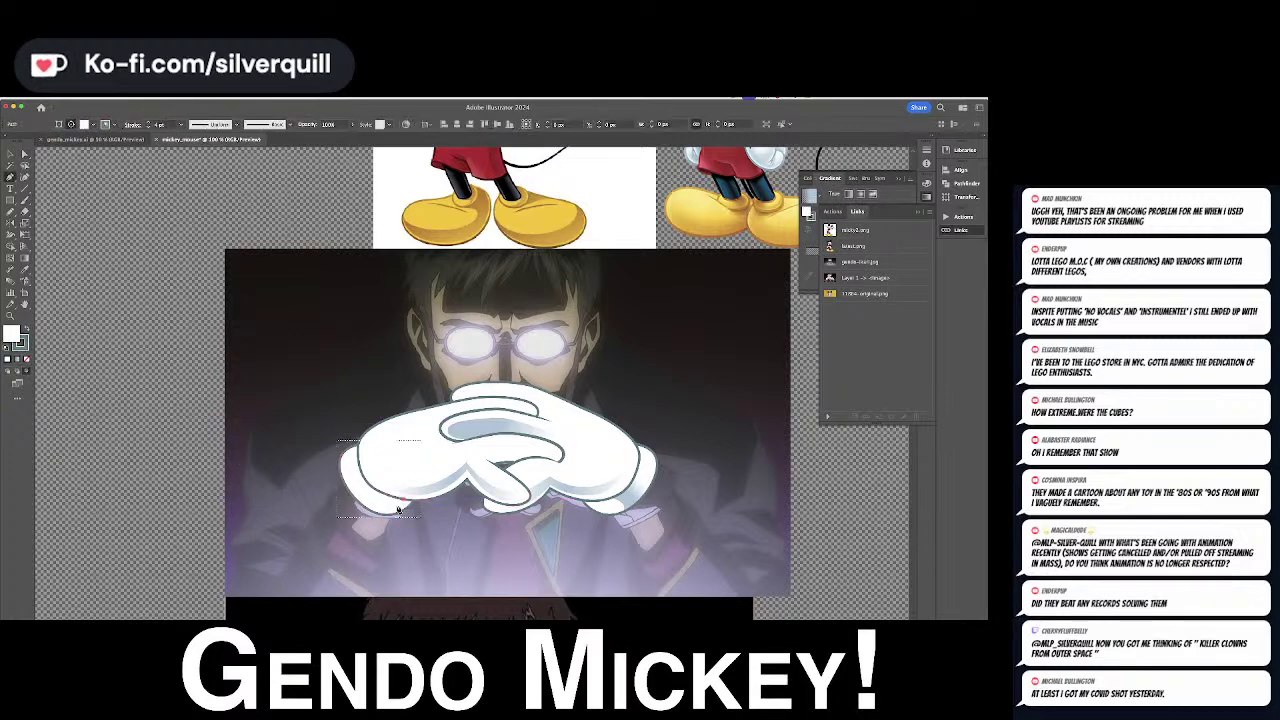
pyautogui.click(361, 516)
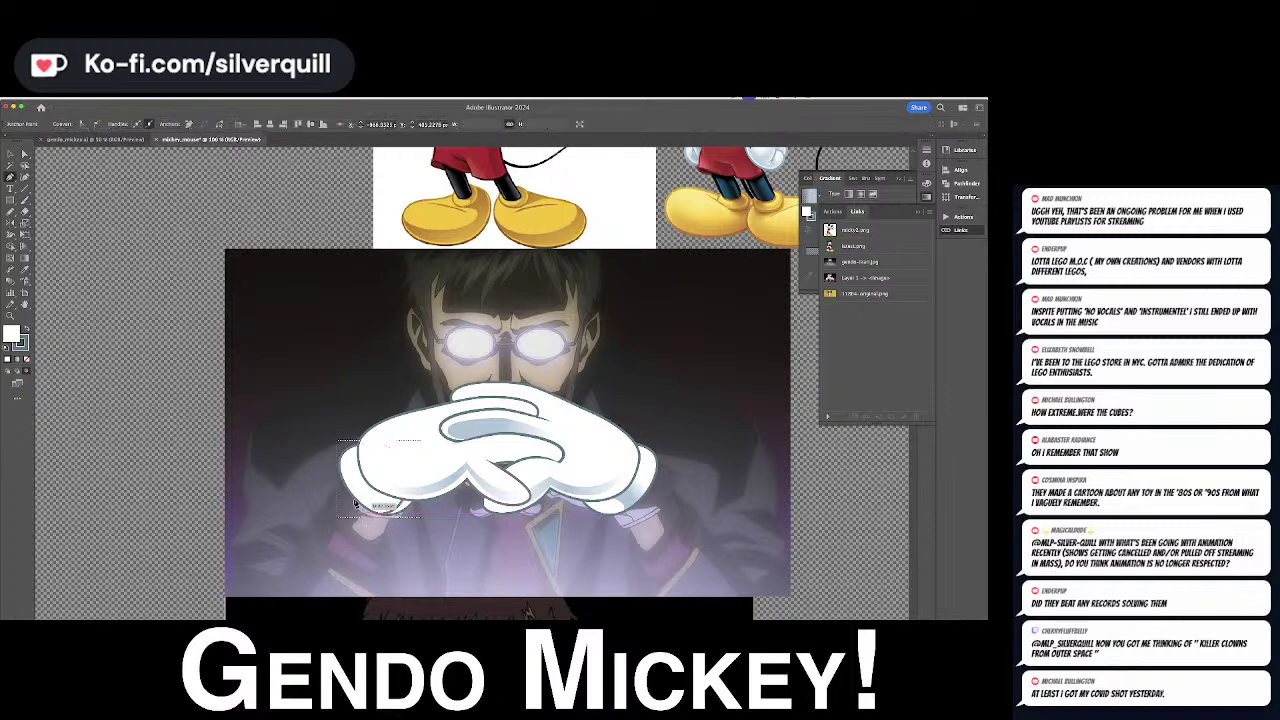
pyautogui.moveTo(362, 474); pyautogui.dragTo(376, 471)
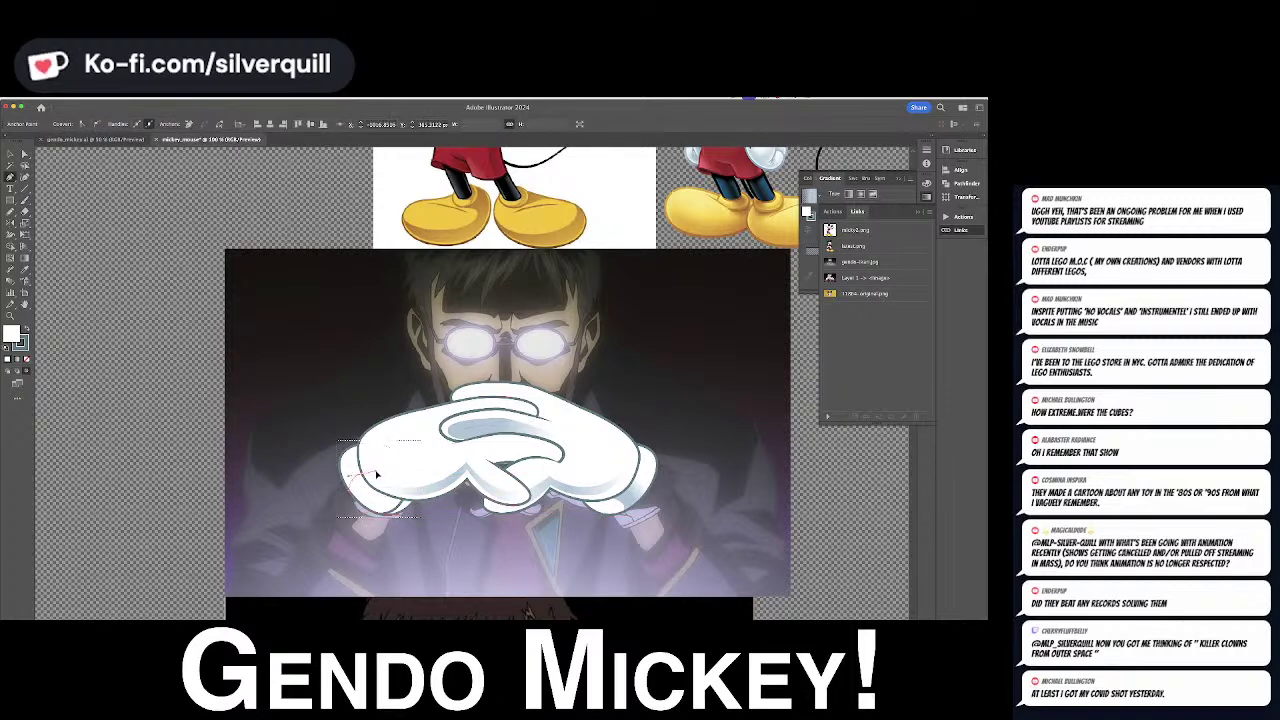
pyautogui.click(404, 501)
# Copy the right cuff shadow's gradient onto the left cuff's shadow with the Eyedropper, and deselect
pyautogui.press('i')
pyautogui.click(636, 489)
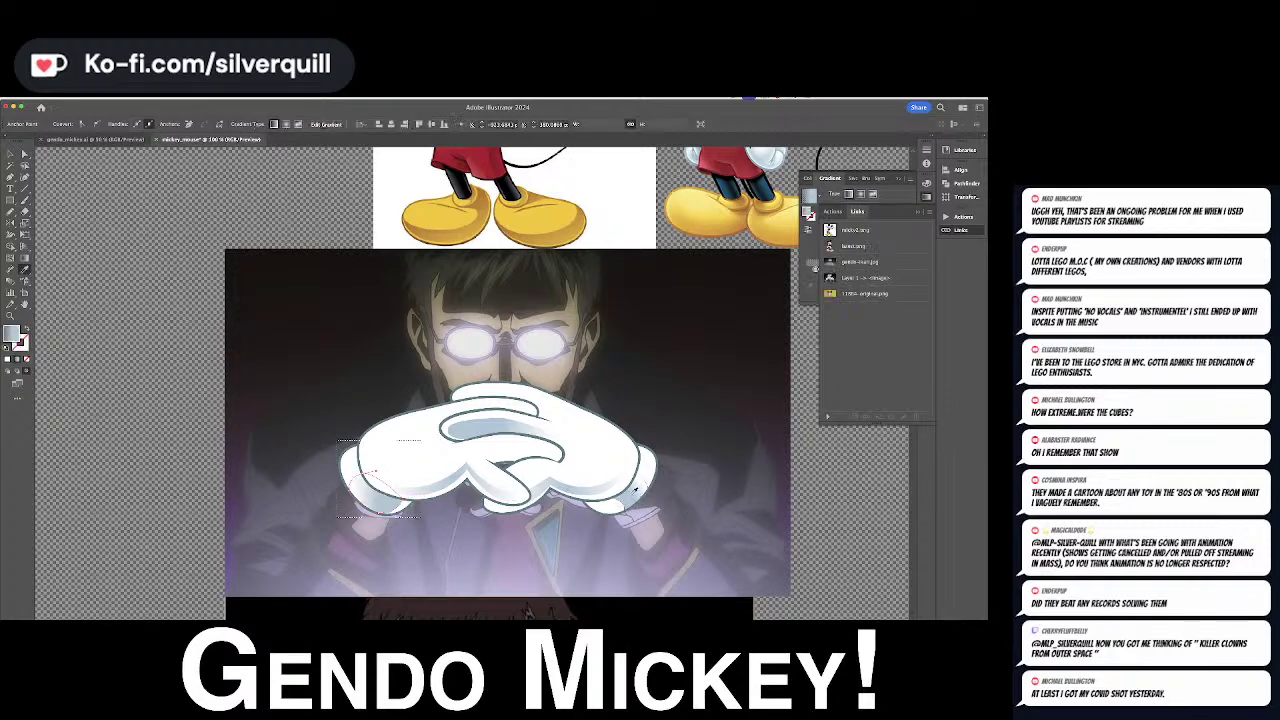
pyautogui.press('a')
pyautogui.press('super+shift+a')
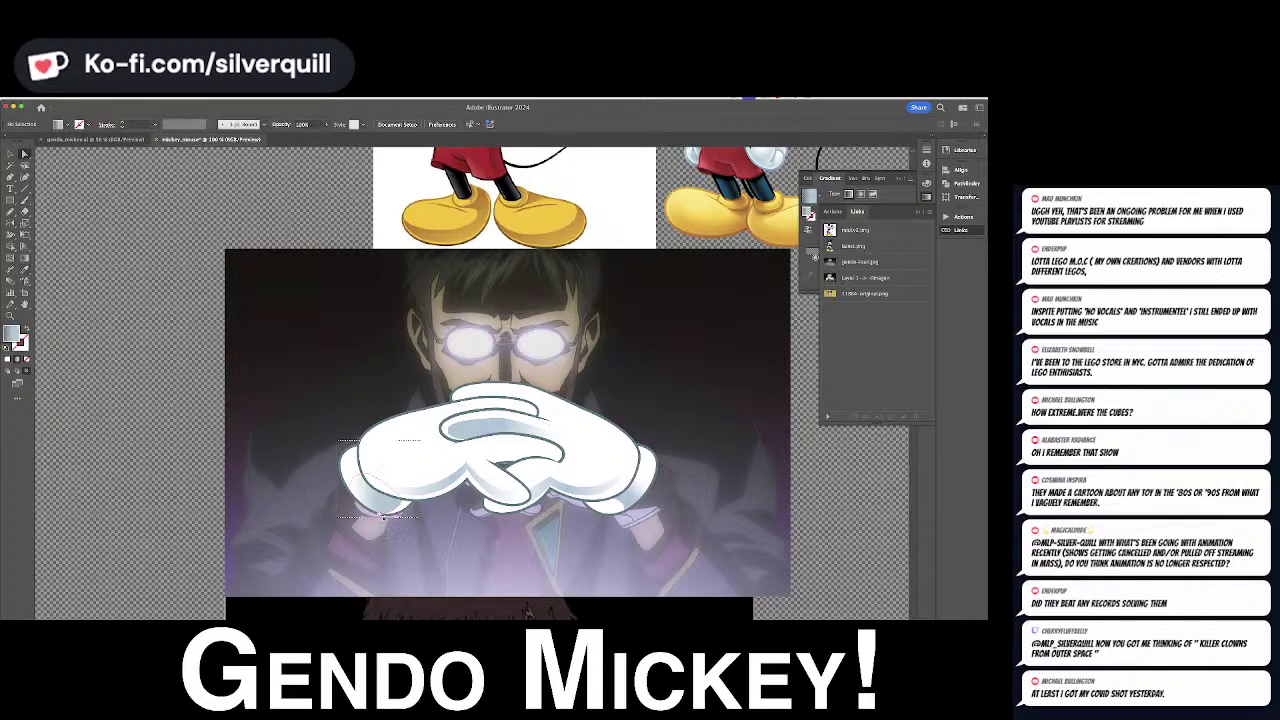
# Adjust the anchor point at the inner edge of the left cuff's shadow, and deselect
pyautogui.click(553, 413)
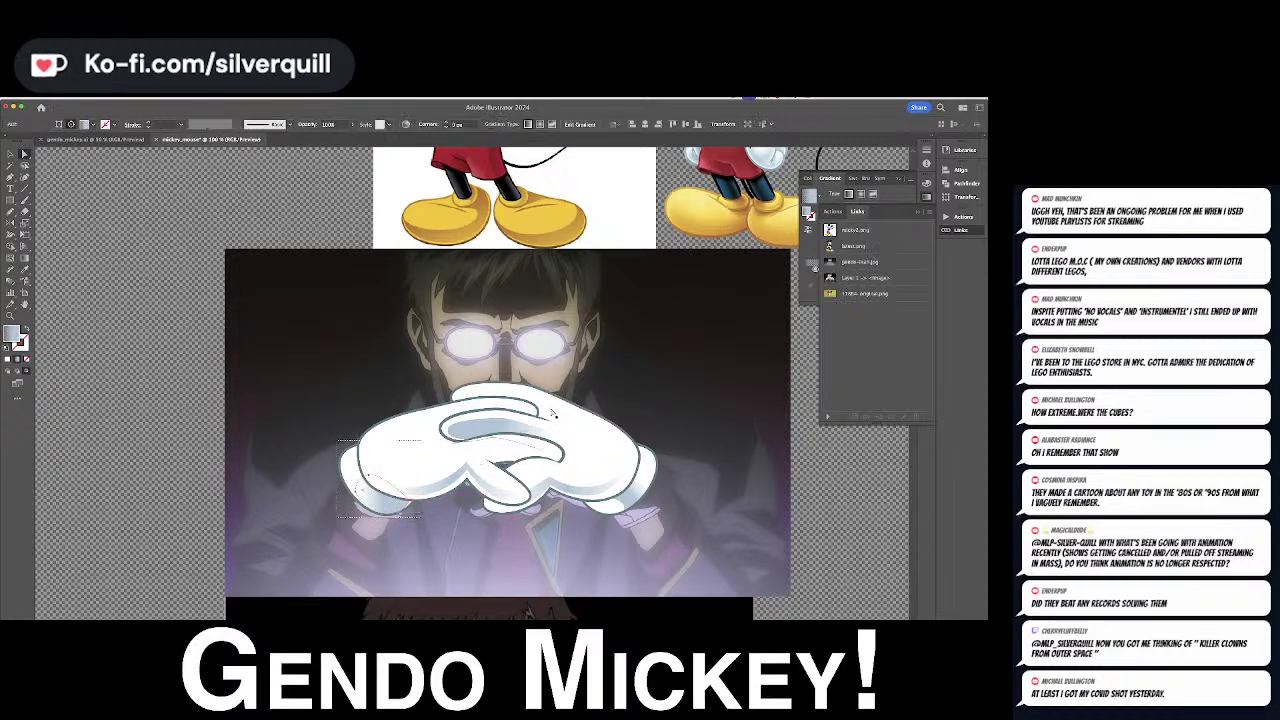
pyautogui.click(358, 492)
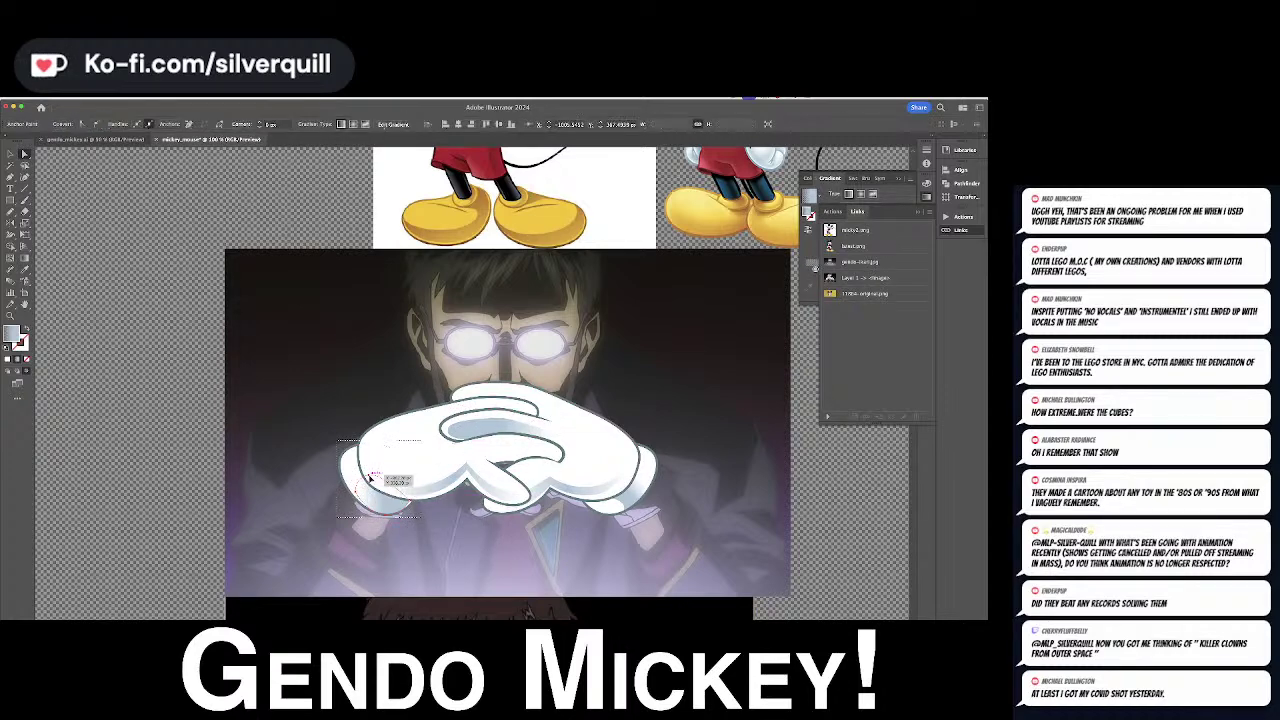
pyautogui.moveTo(365, 480); pyautogui.dragTo(363, 474)
pyautogui.press('super+shift+a')
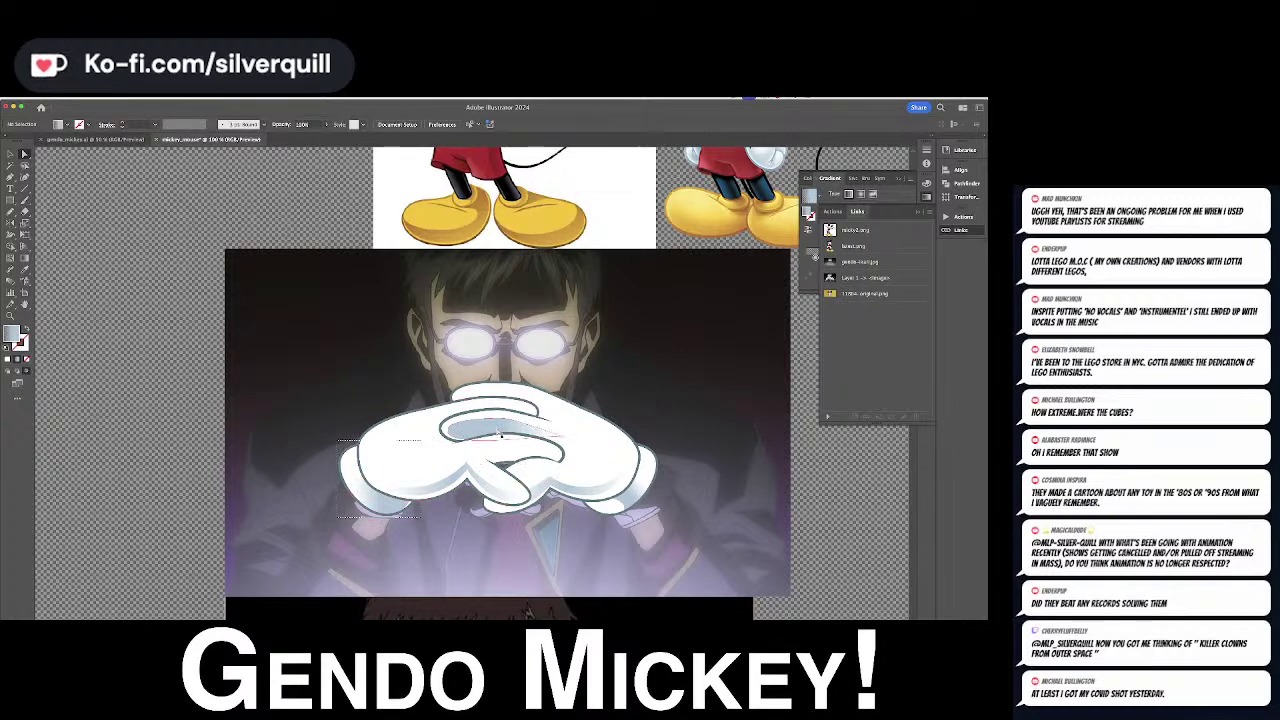
# Reorient a copy of the finger shadow and place it just below the topmost finger, then deselect
pyautogui.click(477, 398)
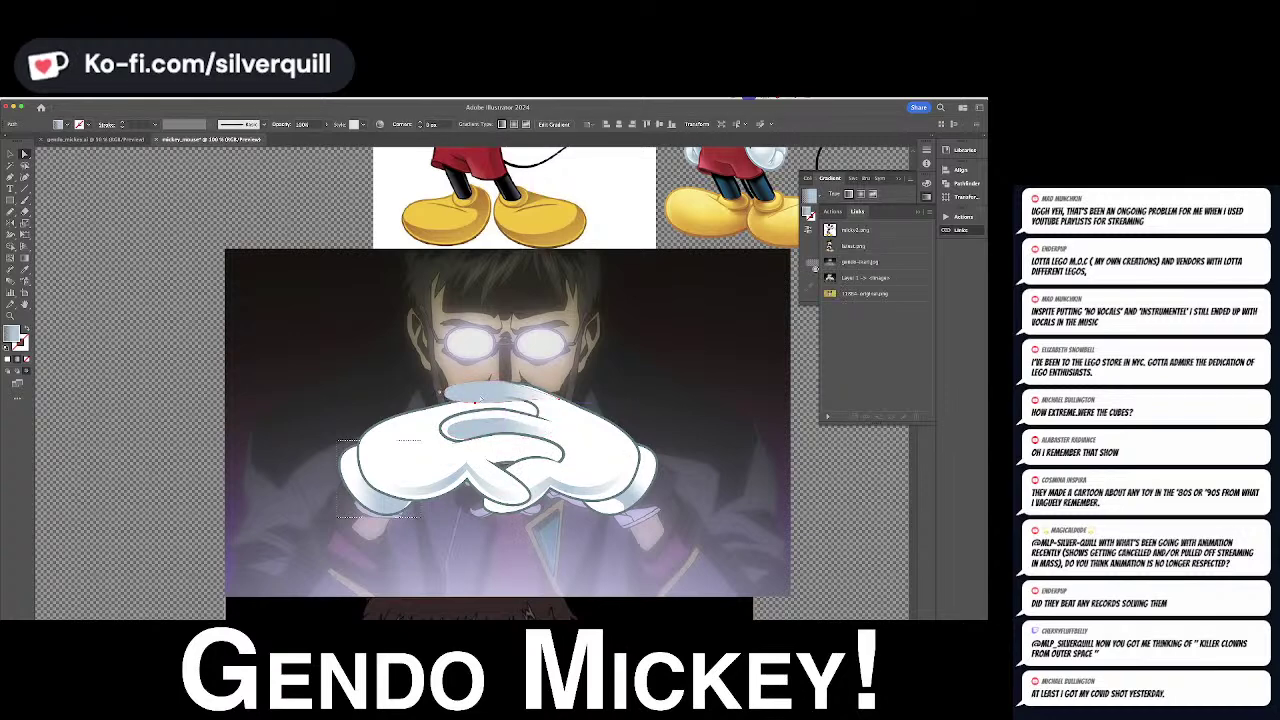
pyautogui.doubleClick(11, 224)
pyautogui.press('Return')
pyautogui.press('a')
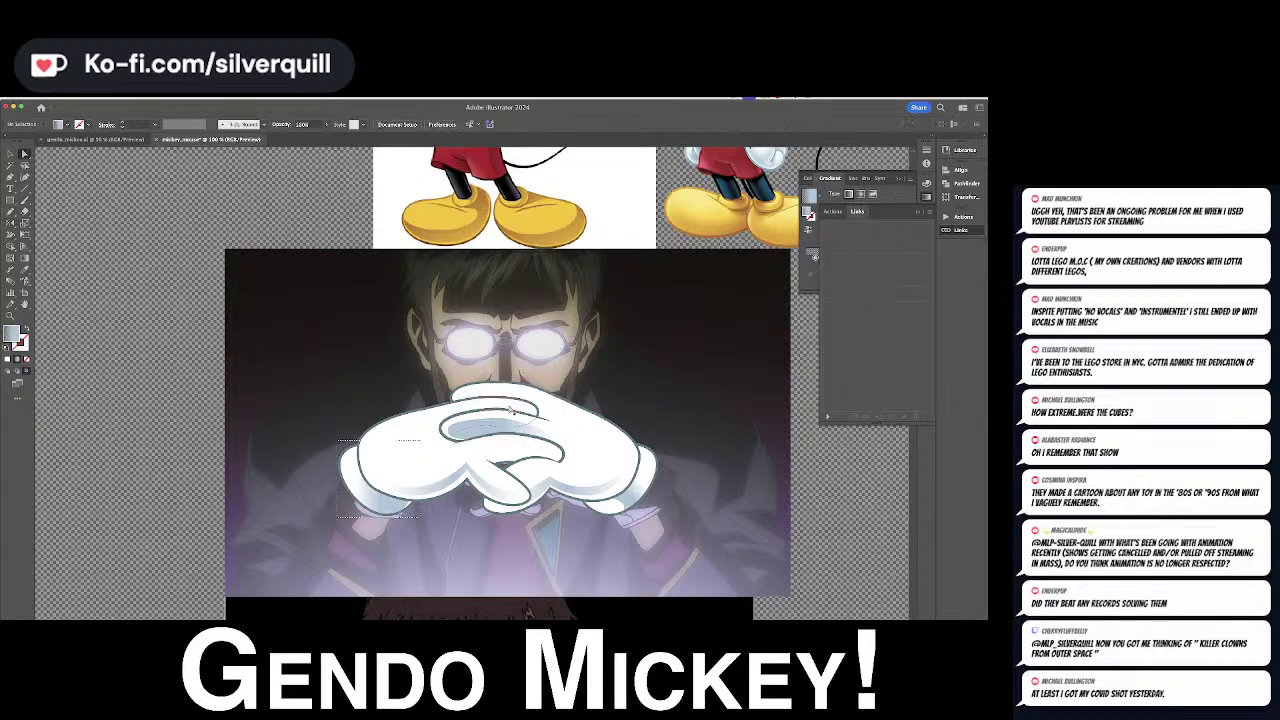
pyautogui.moveTo(520, 384)
pyautogui.mouseDown()
pyautogui.moveTo(510, 415)
pyautogui.moveTo(498, 414)
pyautogui.moveTo(508, 404)
pyautogui.mouseUp()
pyautogui.click(618, 352)
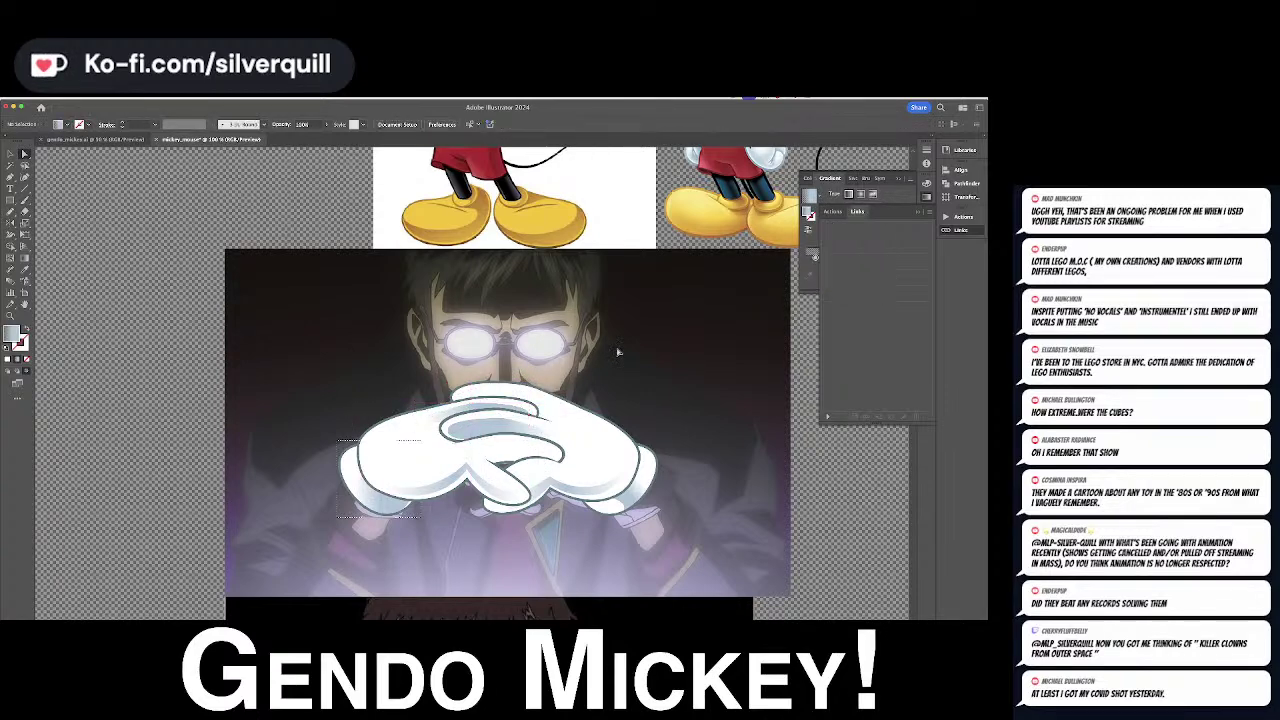
# Move the left-end anchor of the shadow below the topmost finger downward, adjust its curve with the Anchor Point tool, and deselect
pyautogui.click(436, 424)
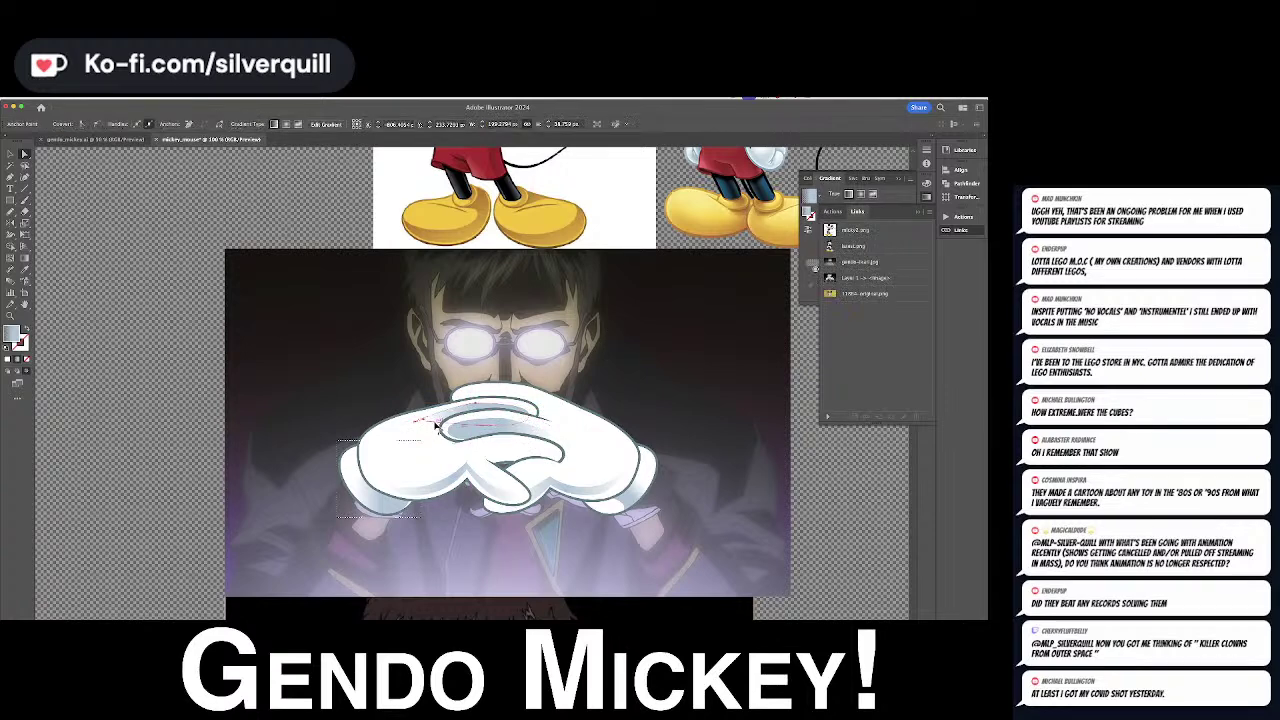
pyautogui.moveTo(436, 424)
pyautogui.mouseDown()
pyautogui.moveTo(416, 423)
pyautogui.moveTo(434, 439)
pyautogui.mouseUp()
pyautogui.hotkey('shift', 'c')
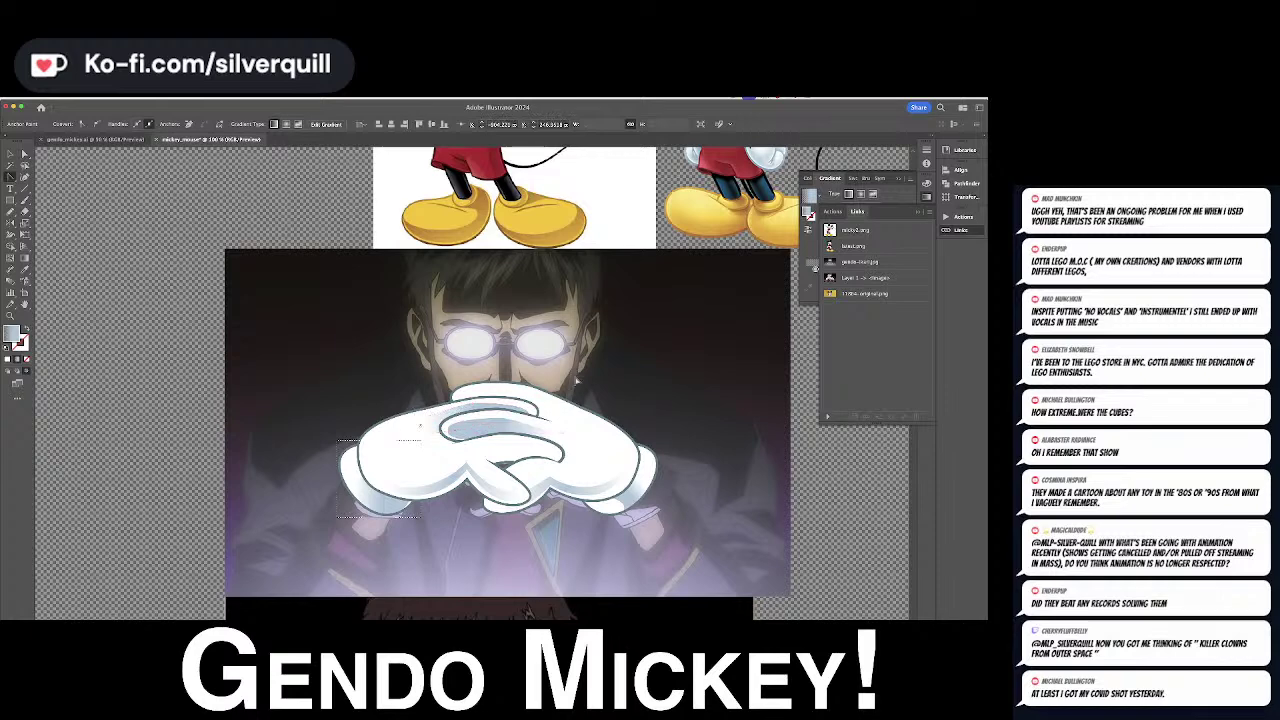
pyautogui.press('super+shift+a')
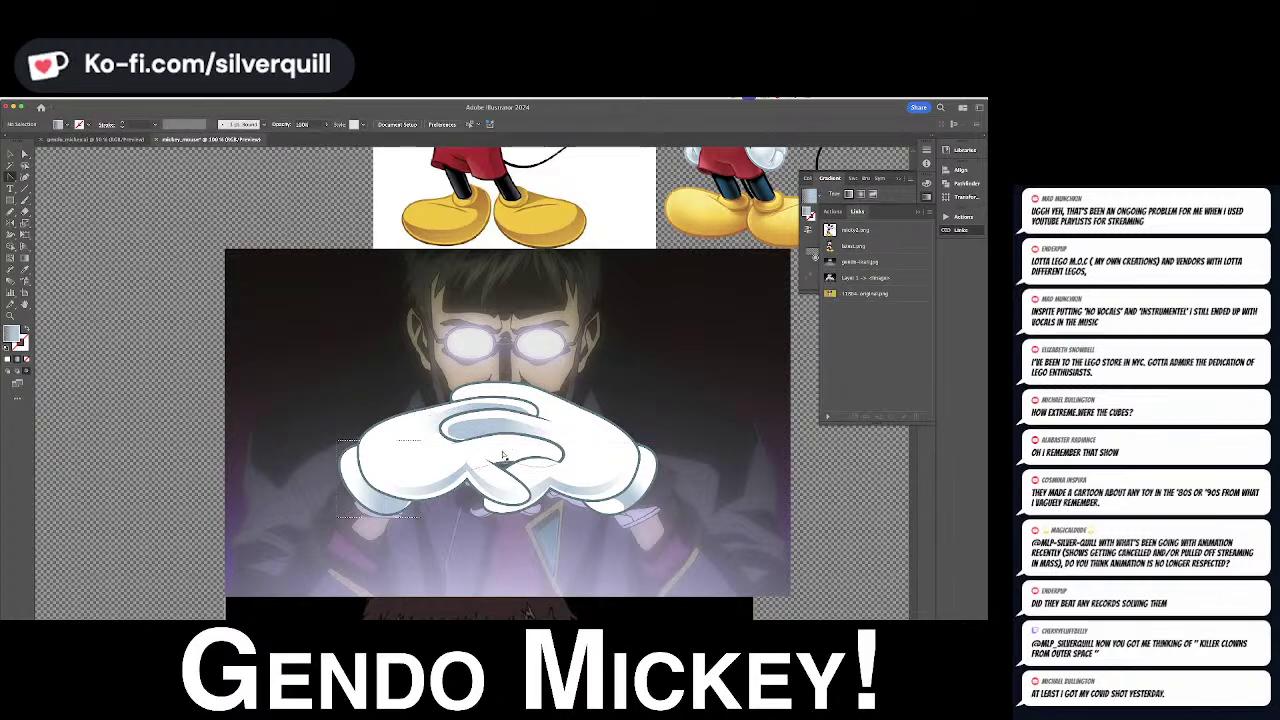
# Refine the curve along the upper edge of the shadow below the topmost finger with the Anchor Point tool
pyautogui.press('a')
pyautogui.click(484, 410)
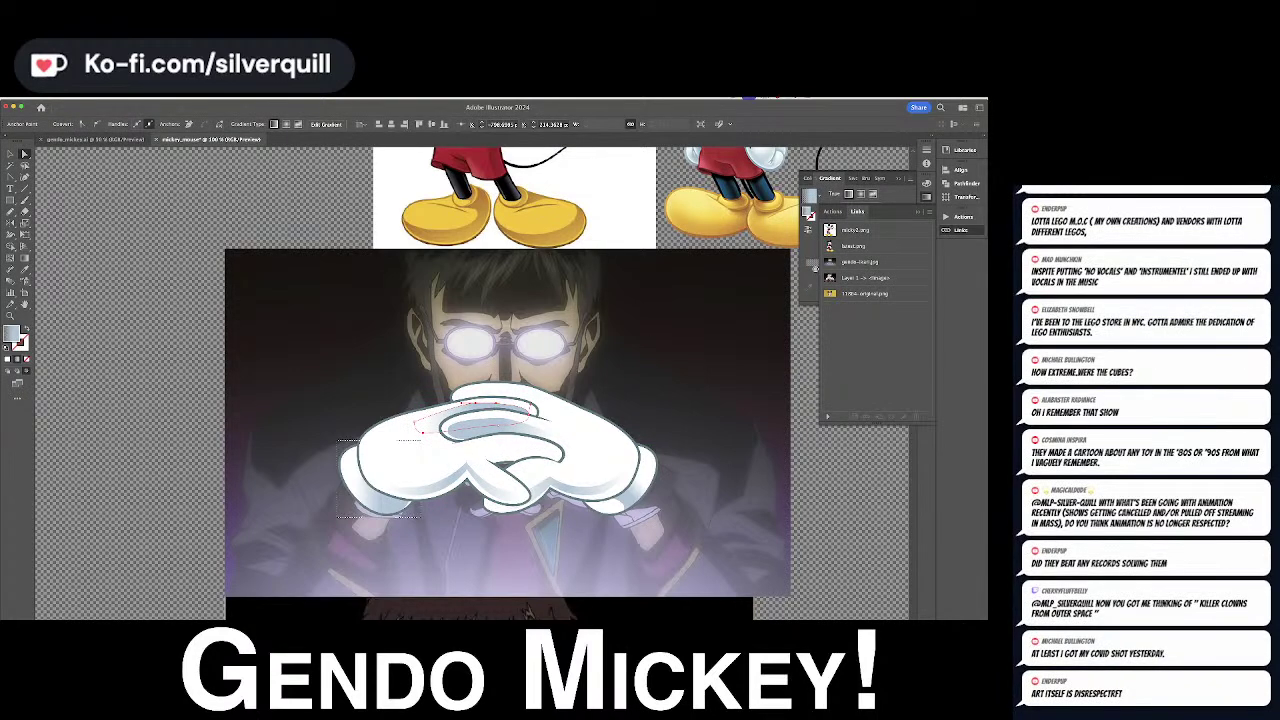
pyautogui.press('super+Tab')
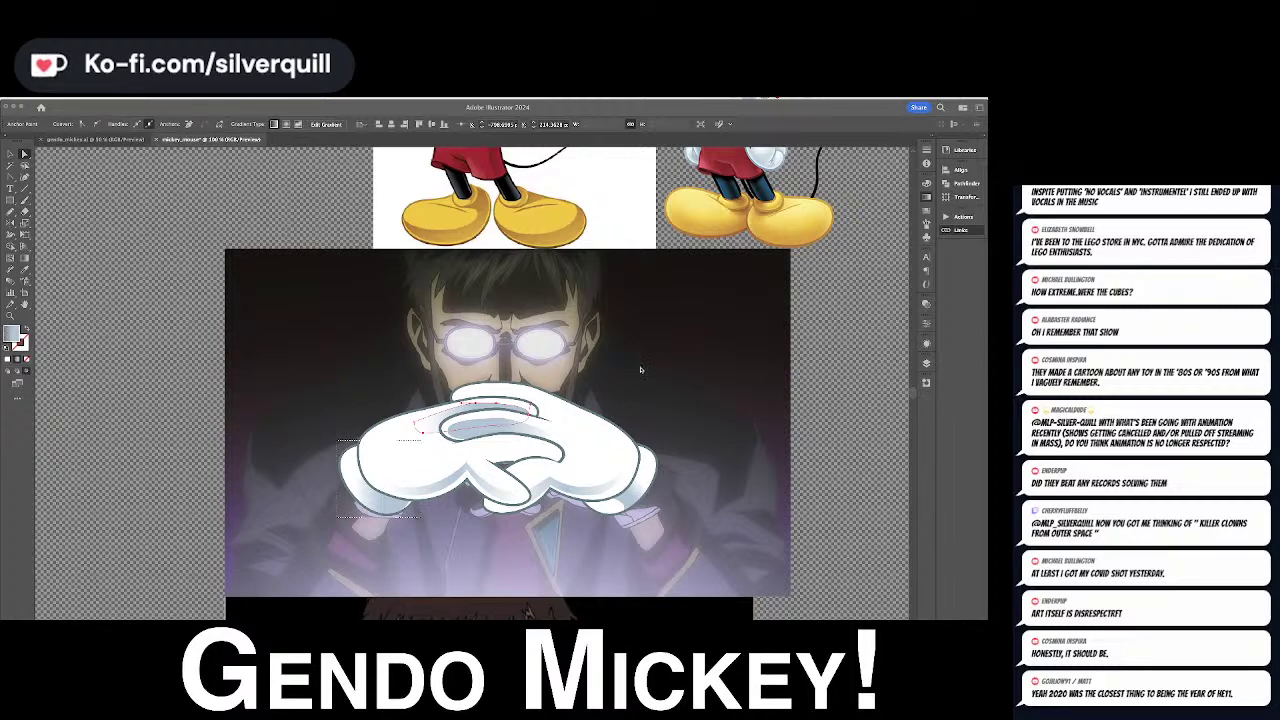
pyautogui.click(719, 346)
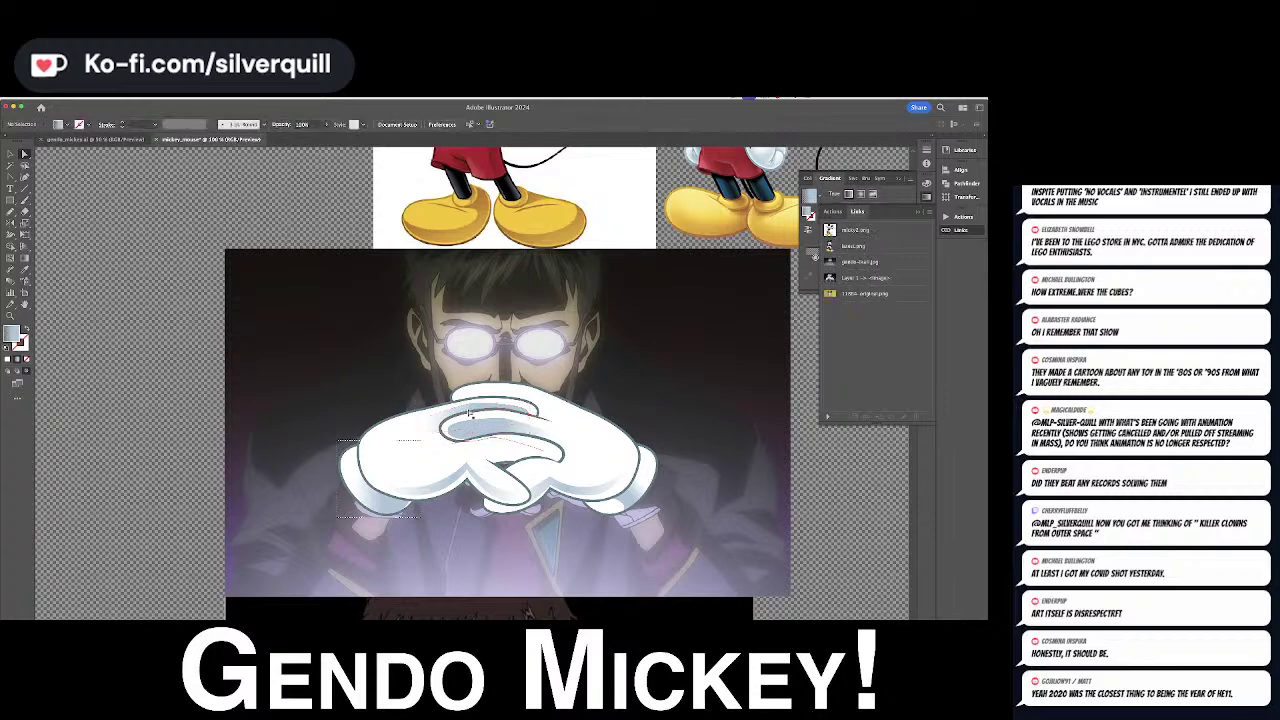
pyautogui.click(484, 407)
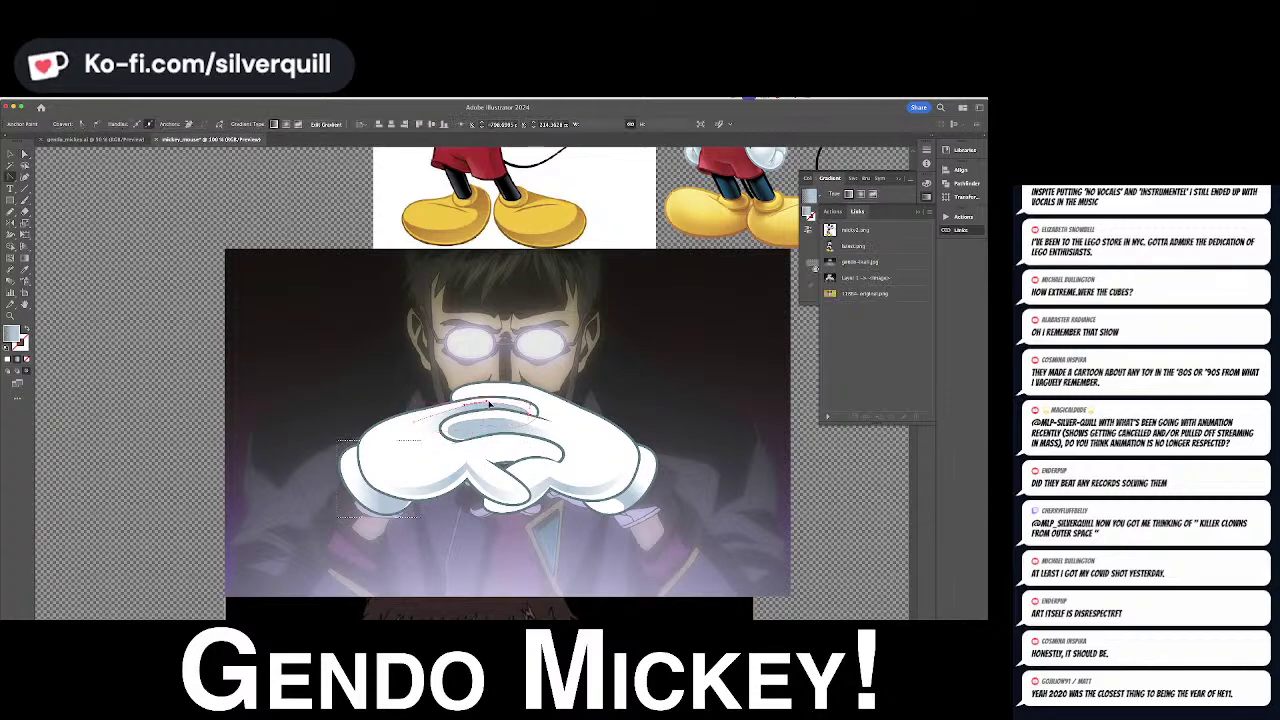
pyautogui.press('a')
# Reorient a copy of the finger shadow, restack it with Paste in Front, place it on the topmost finger, and deselect
pyautogui.moveTo(497, 402); pyautogui.dragTo(486, 352)
pyautogui.doubleClick(13, 223)
pyautogui.press('Return')
pyautogui.press('v')
pyautogui.press('super+x')
pyautogui.press('super+f')
pyautogui.moveTo(463, 365); pyautogui.dragTo(498, 404)
pyautogui.click(643, 315)
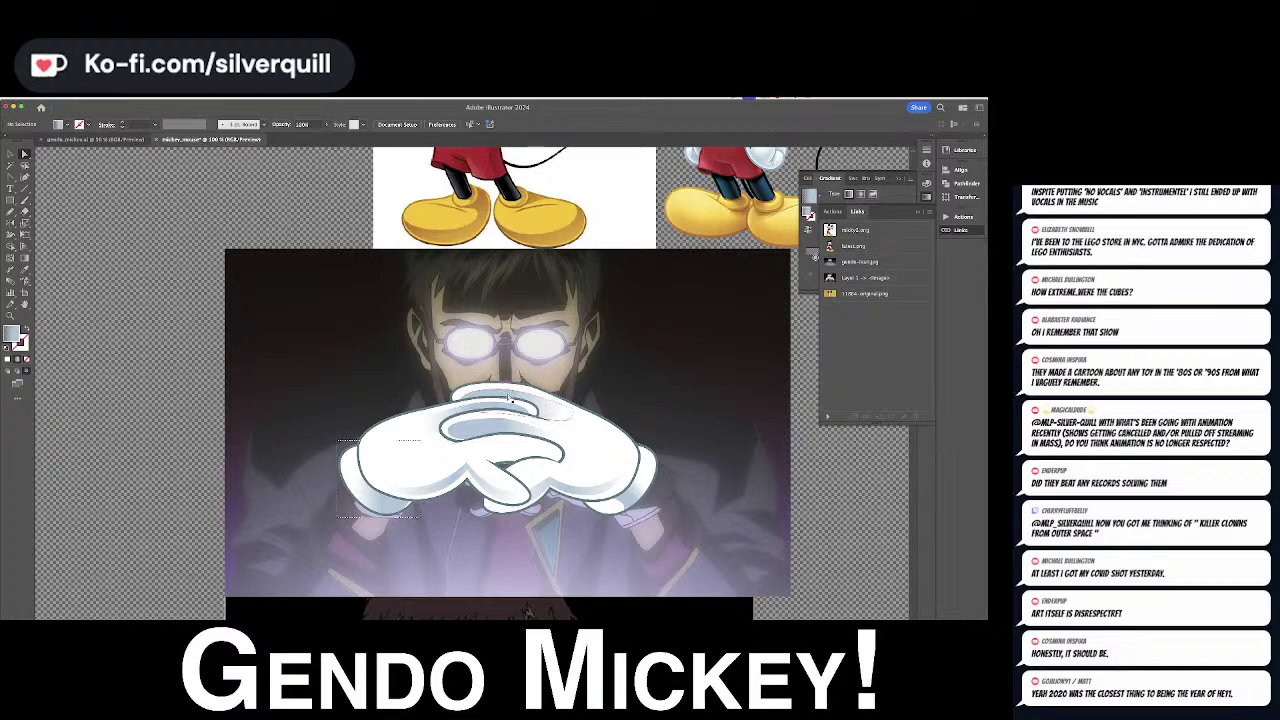
# Reorient another copy of the finger shadow and place it over the lower interlocked finger
pyautogui.hotkey('ctrl', 'v')
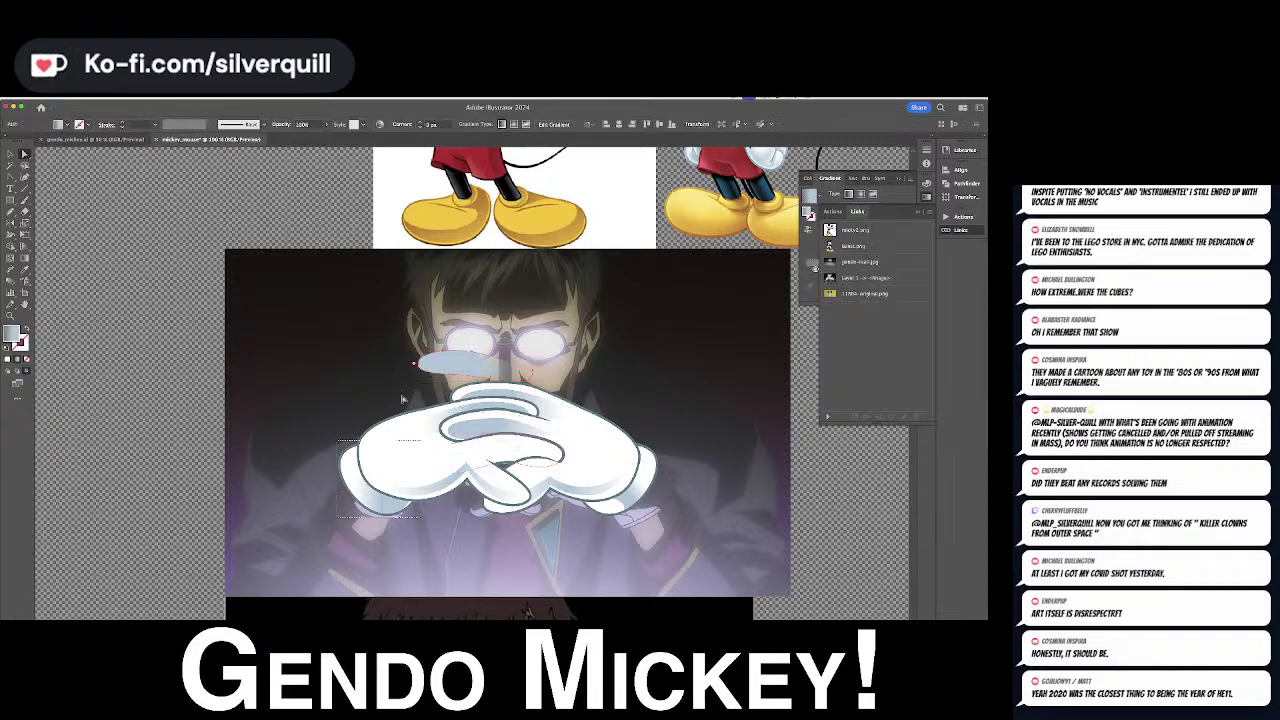
pyautogui.doubleClick(12, 224)
pyautogui.press('Return')
pyautogui.press('a')
pyautogui.moveTo(507, 369); pyautogui.dragTo(541, 450)
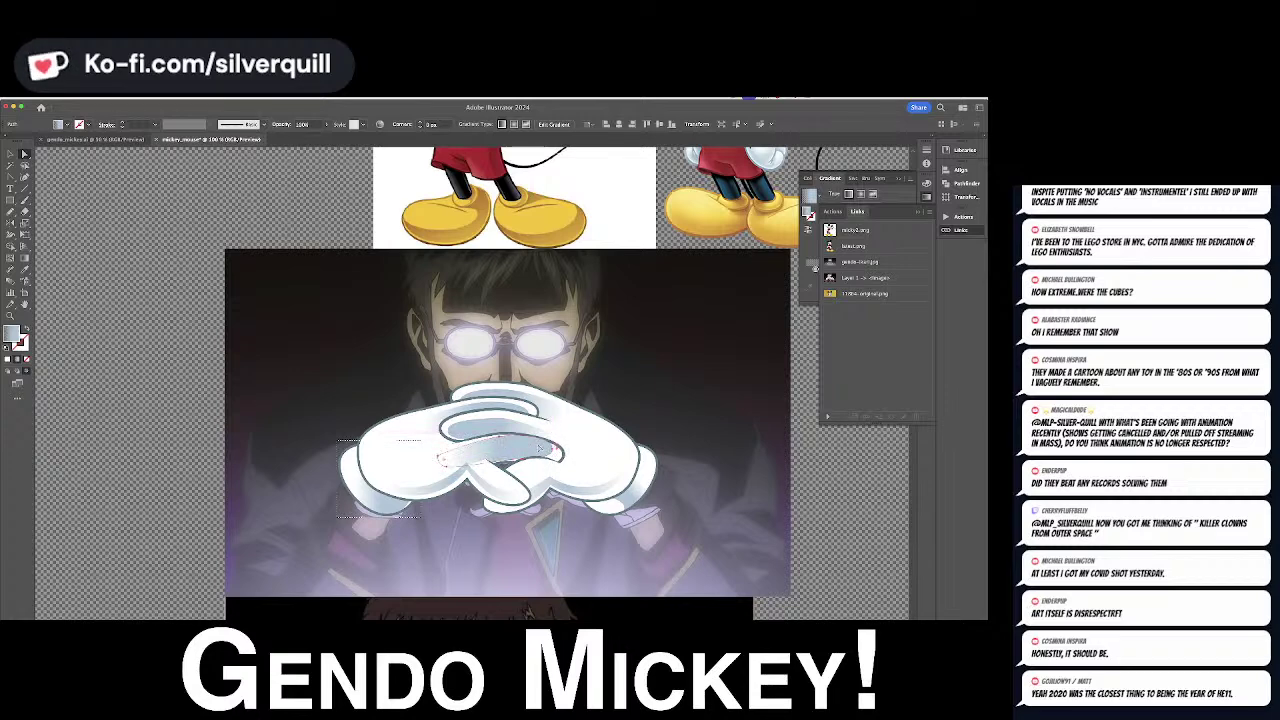
# Reshape the shadow on the lower interlocked finger, pulling its left-end anchors inward so it fits inside the fingertip, and deselect
pyautogui.click(557, 443)
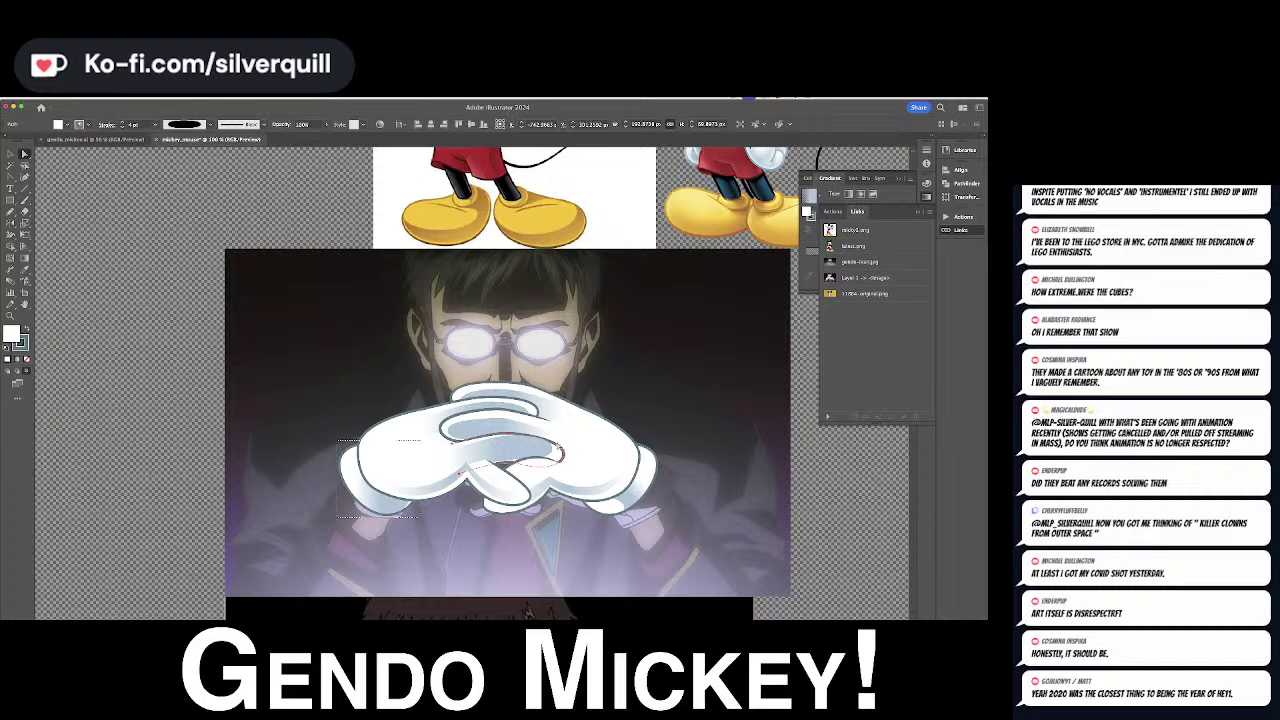
pyautogui.press('super+shift+a')
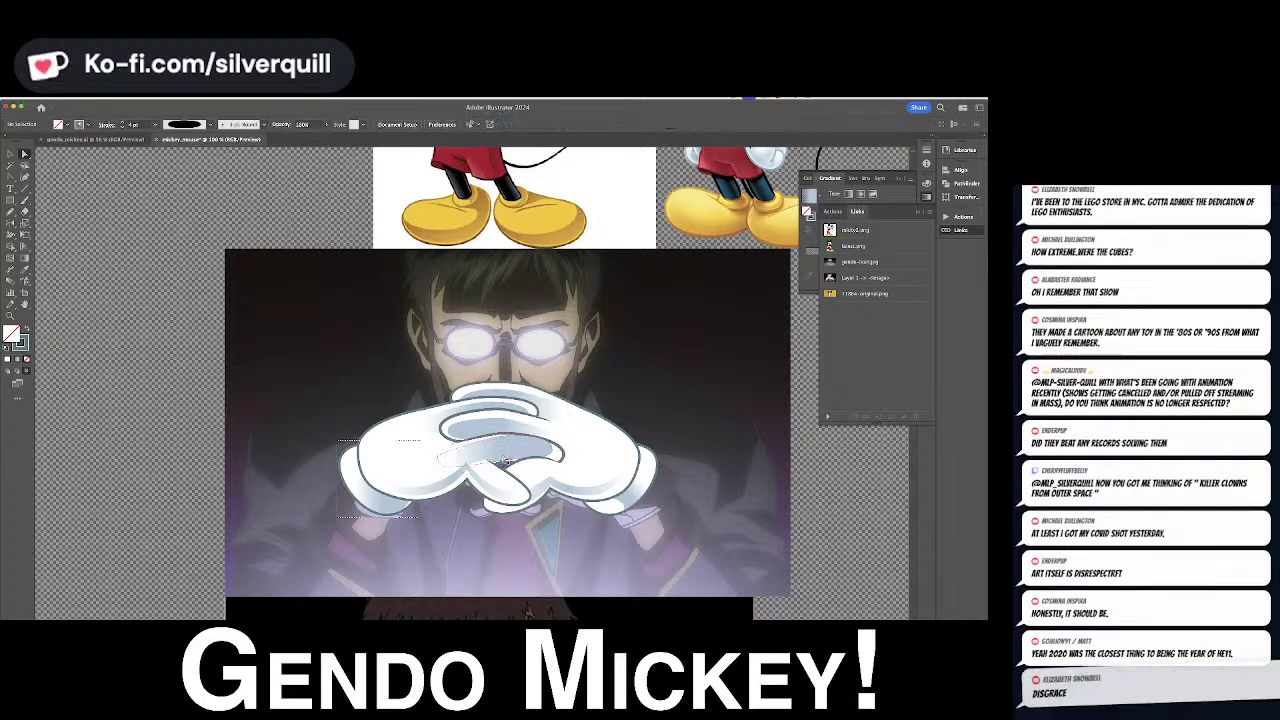
pyautogui.click(509, 453)
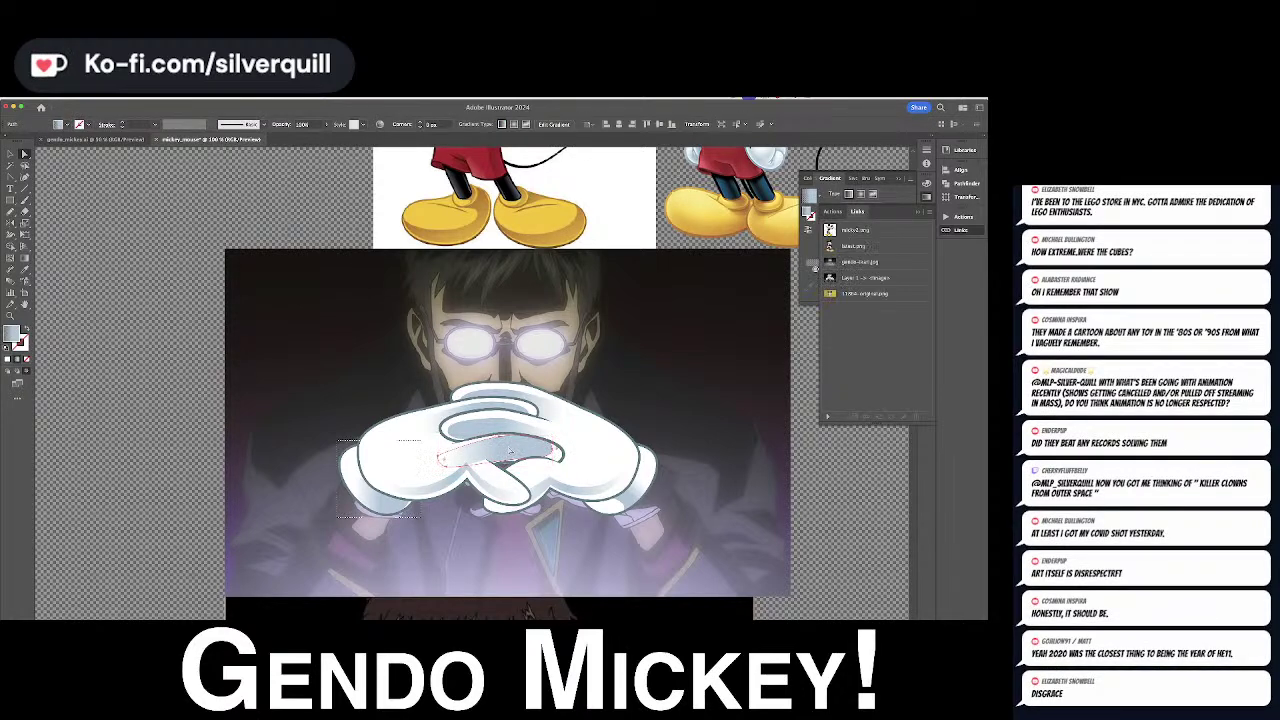
pyautogui.moveTo(540, 462); pyautogui.dragTo(496, 450)
pyautogui.click(498, 440)
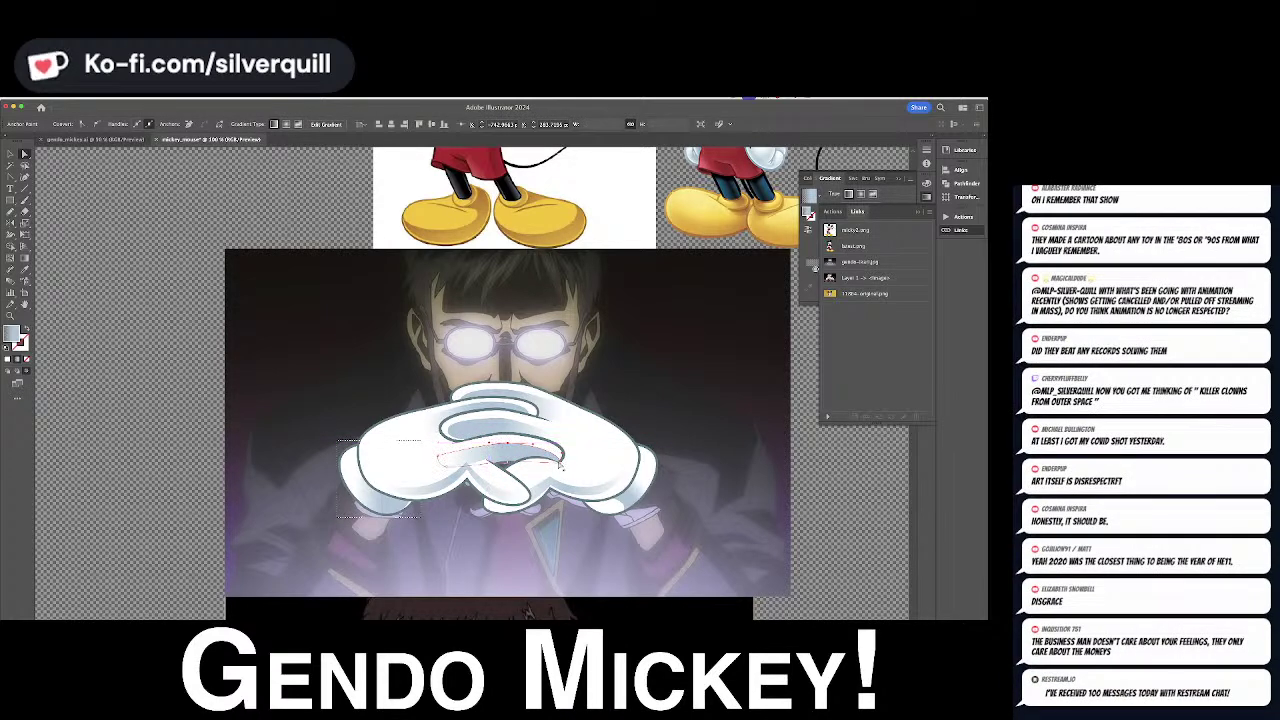
pyautogui.click(520, 462)
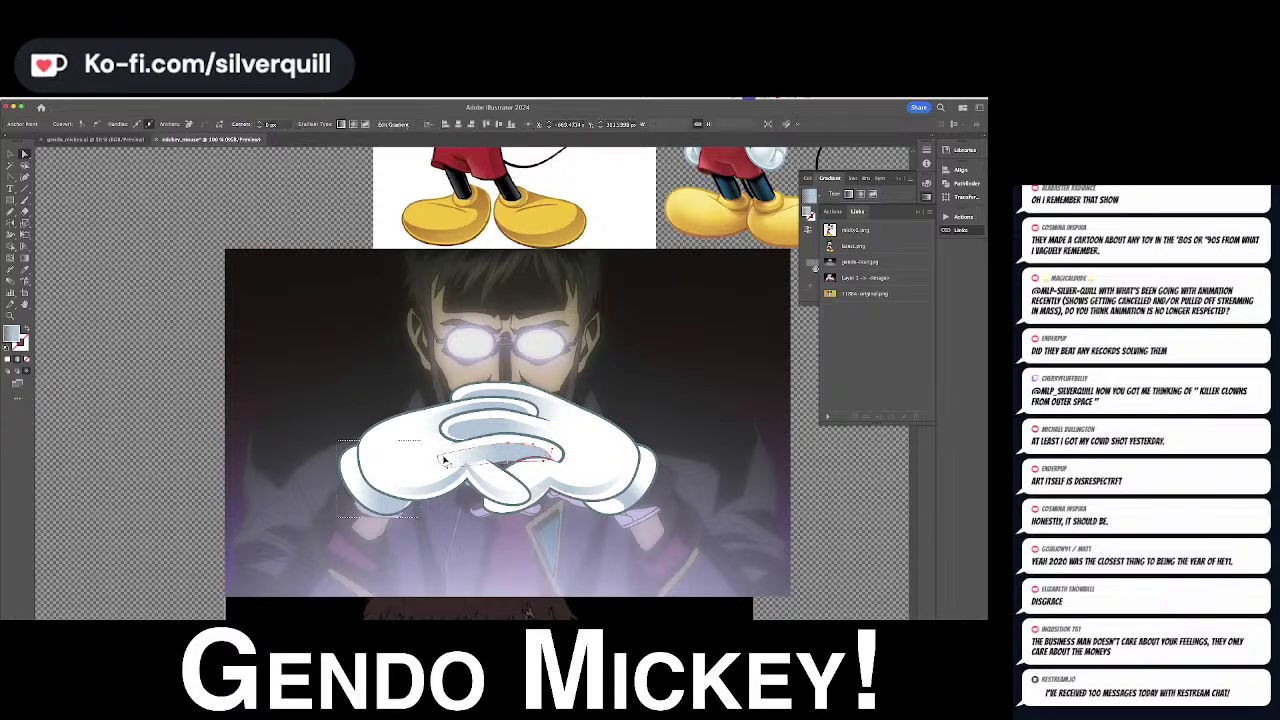
pyautogui.moveTo(439, 458); pyautogui.dragTo(489, 463)
pyautogui.click(505, 455)
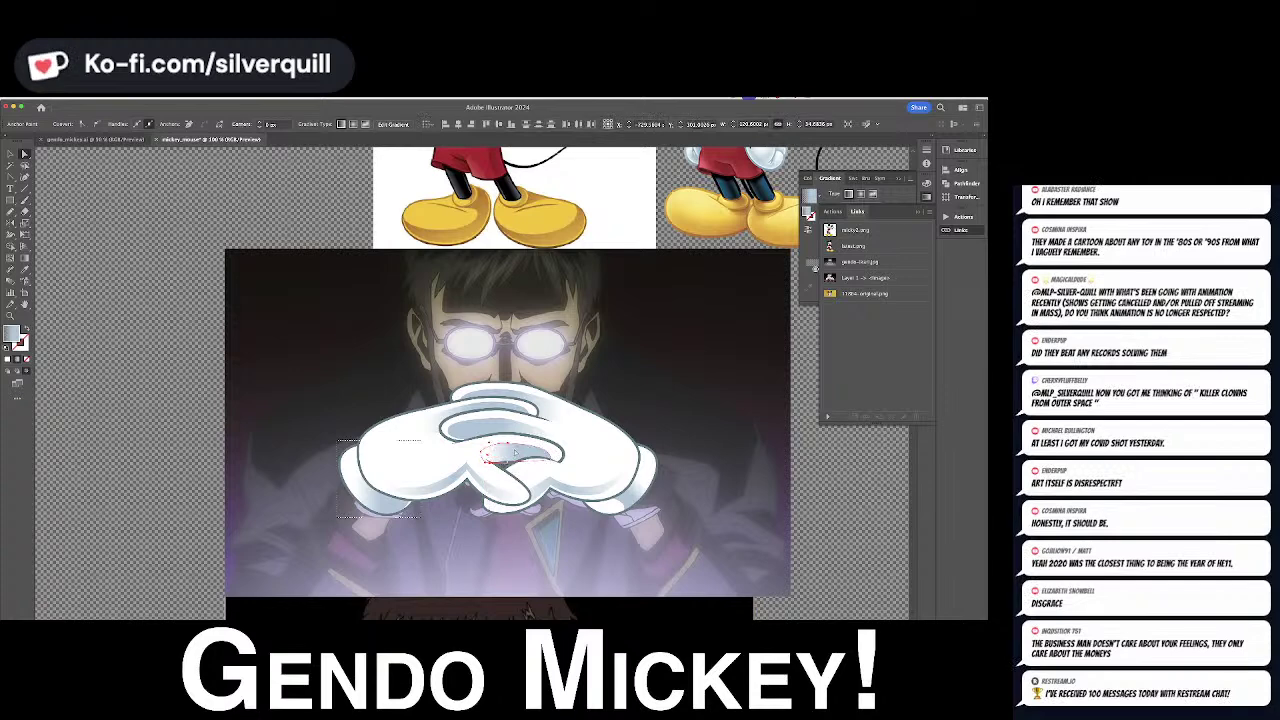
pyautogui.click(606, 416)
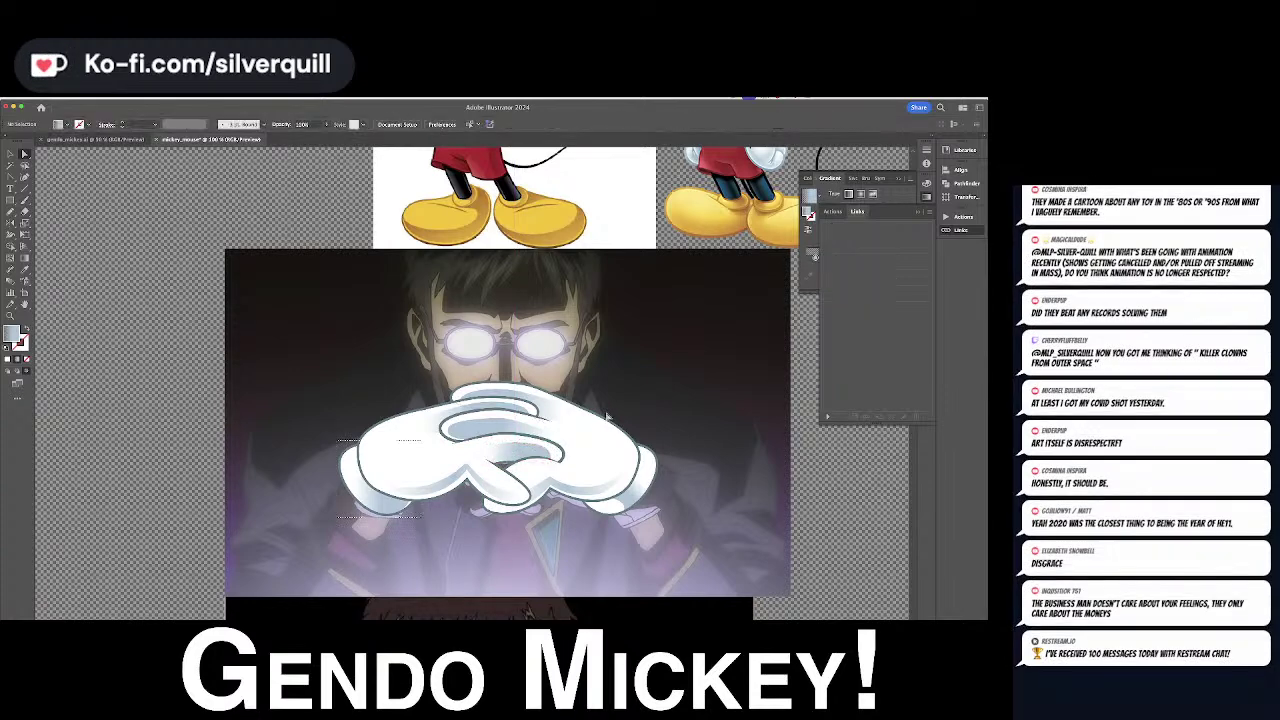
# Select all the matching glove outline paths, set their stroke weight to 6 pt, and deselect
pyautogui.hotkey('ctrl', '-')
pyautogui.hotkey('ctrl', '-')
pyautogui.hotkey('ctrl', '-')
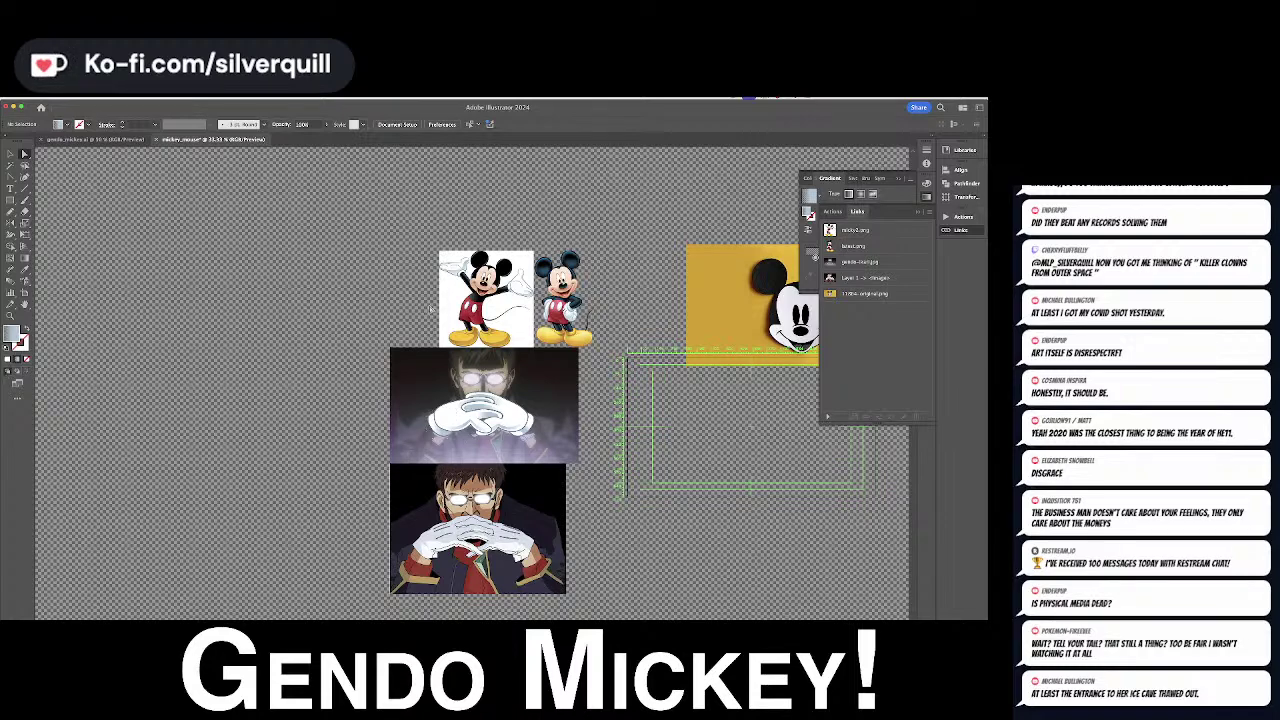
pyautogui.scroll(5, 507, 318)
pyautogui.scroll(-4, 507, 318)
pyautogui.scroll(3, 507, 318)
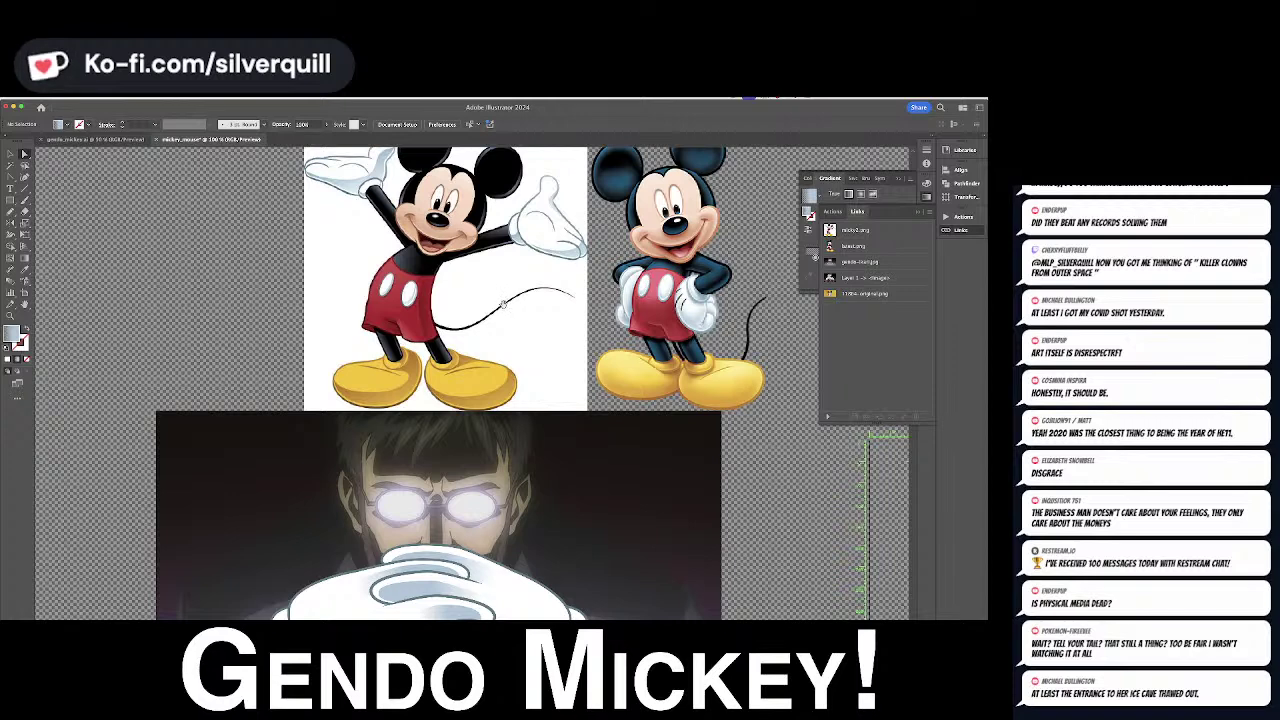
pyautogui.moveTo(507, 318); pyautogui.dragTo(480, 204)
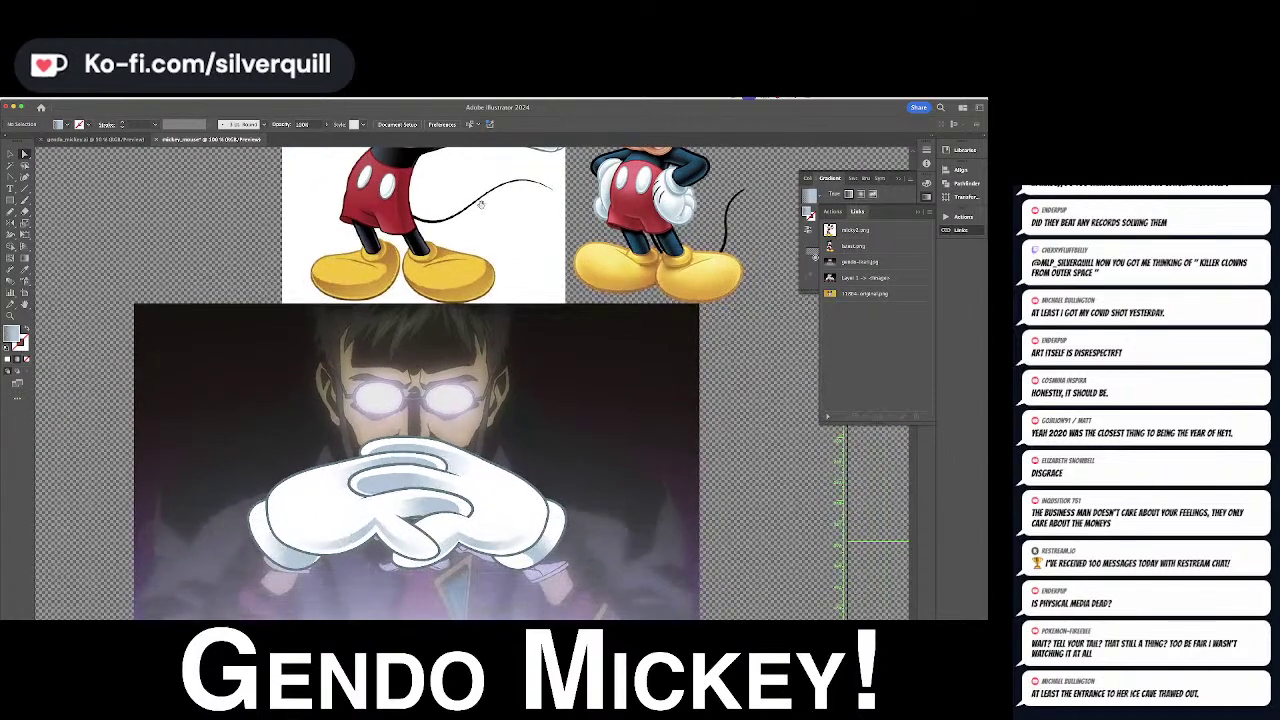
pyautogui.click(375, 443)
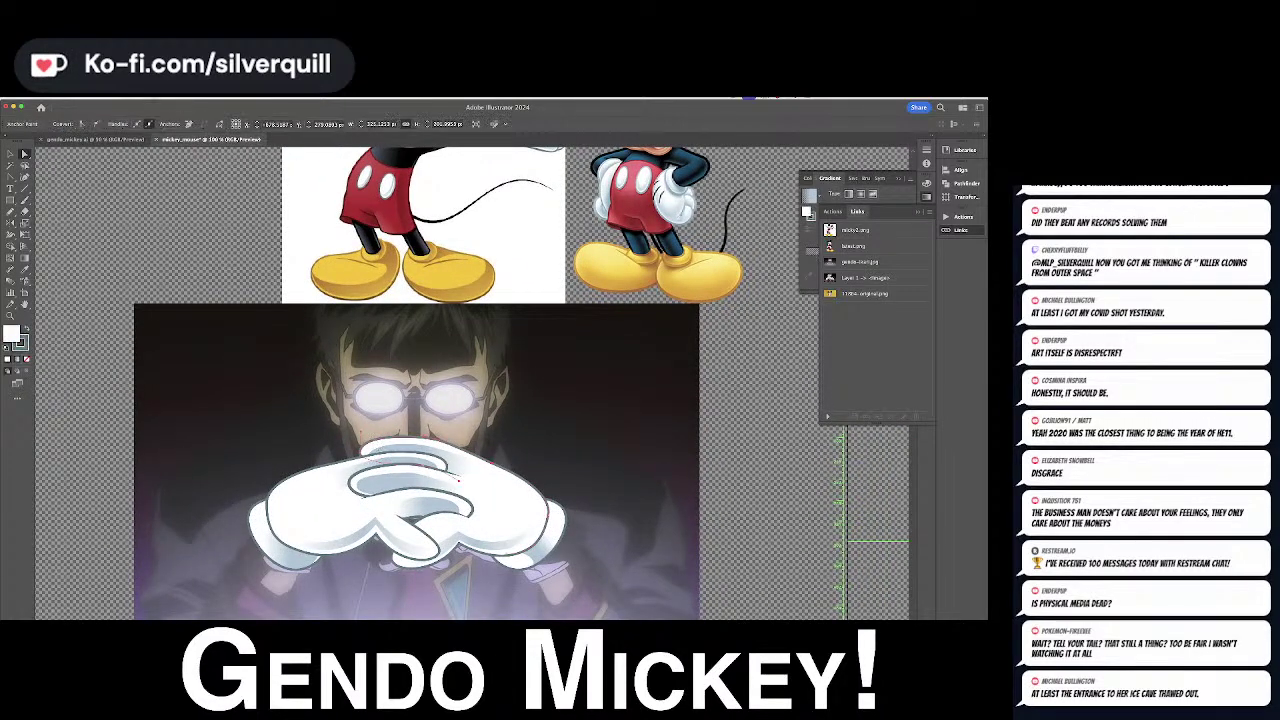
pyautogui.click(140, 99)
pyautogui.moveTo(190, 174)
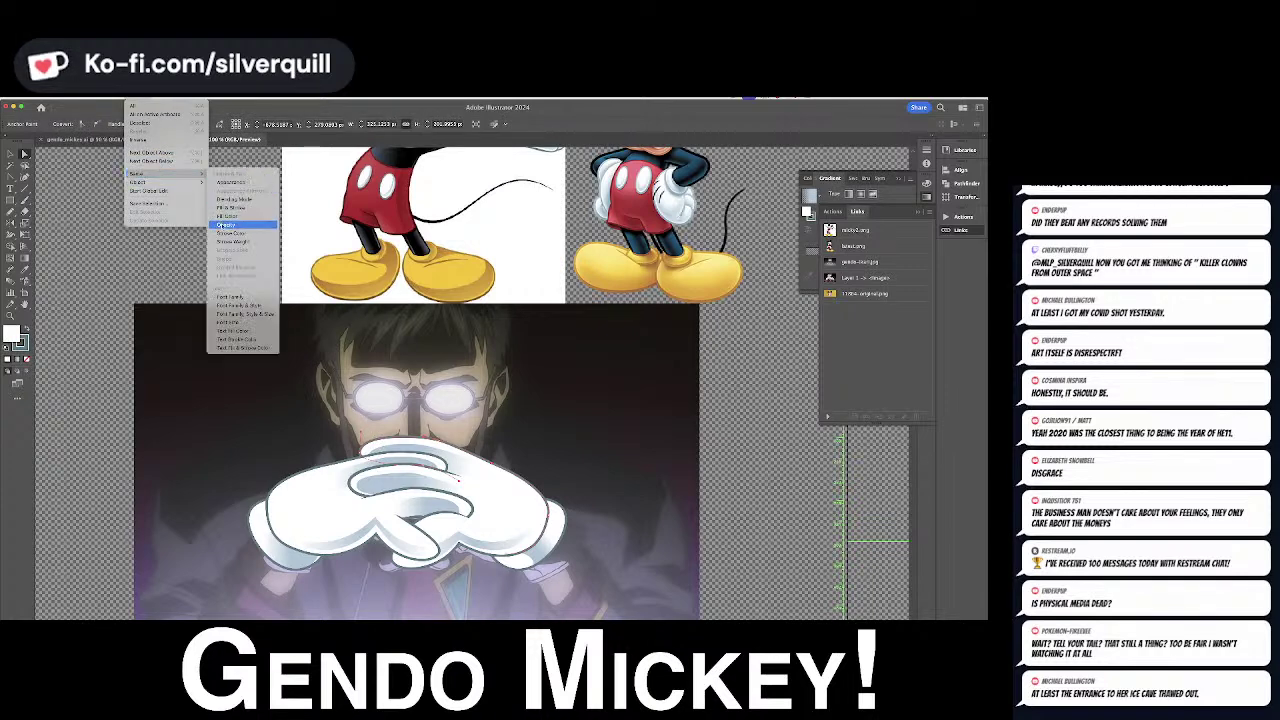
pyautogui.click(230, 224)
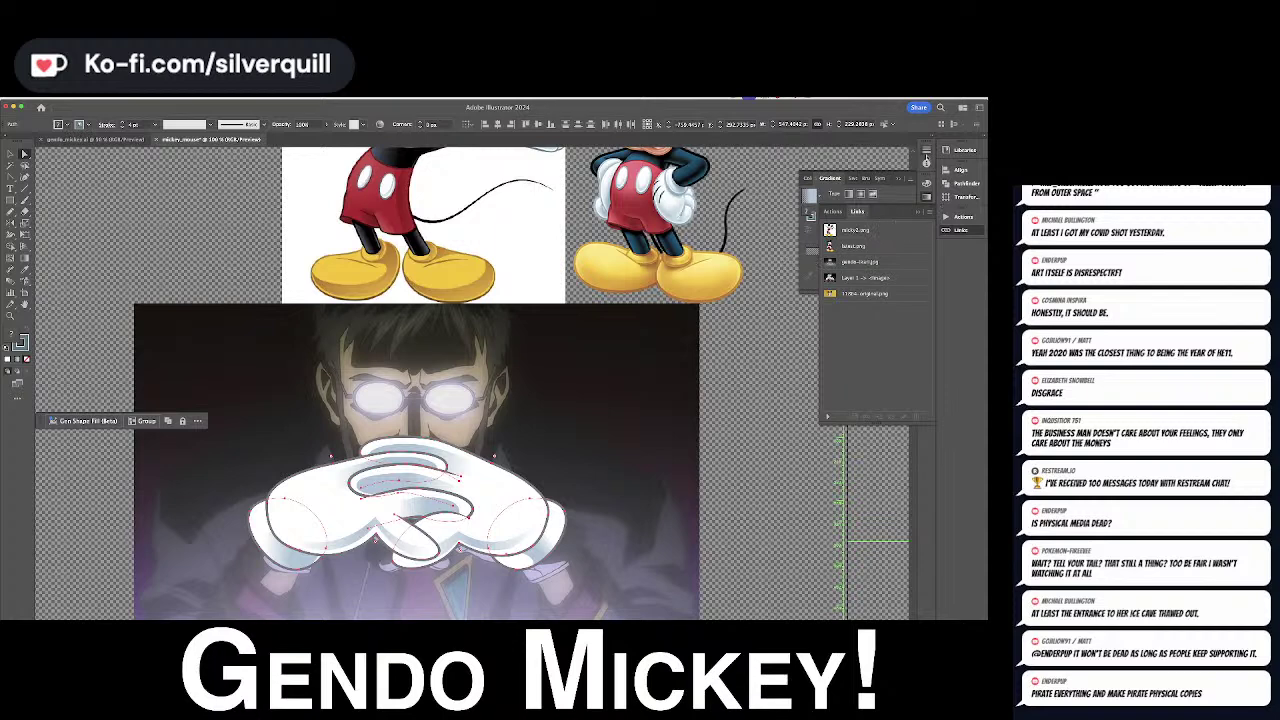
pyautogui.click(927, 160)
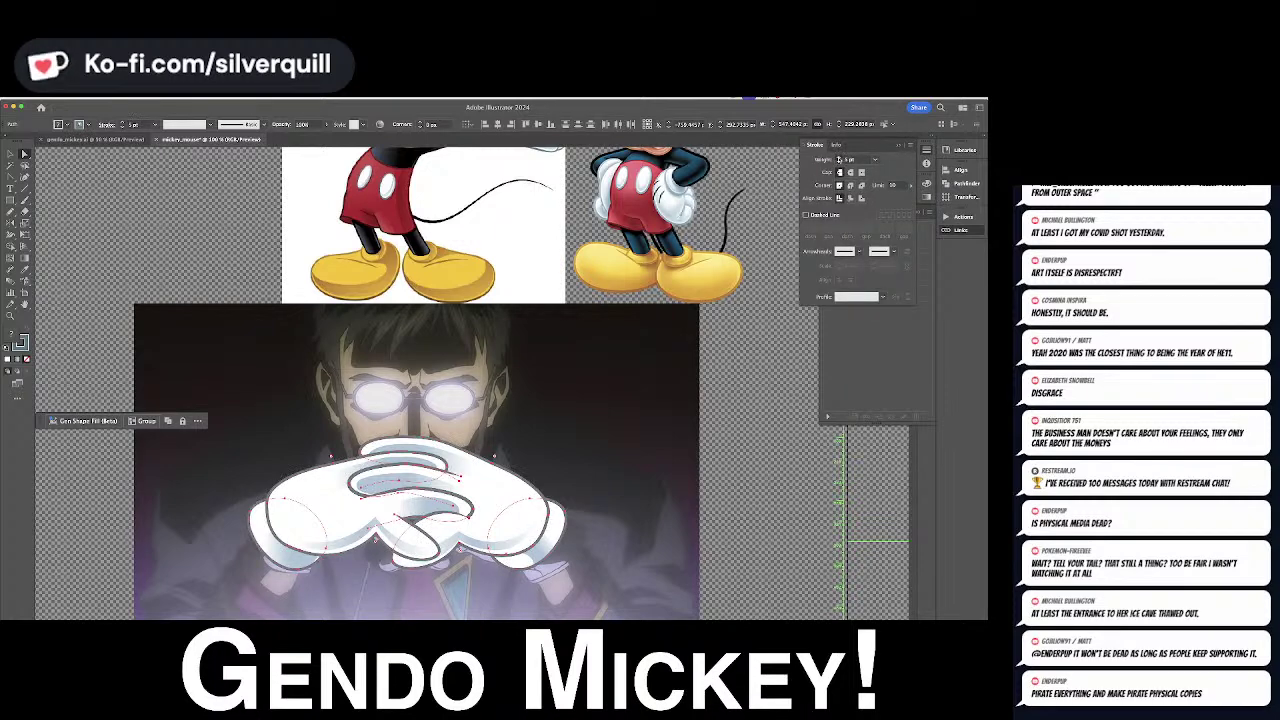
pyautogui.click(646, 335)
# Sample black from the reference Mickey's arm with the Eyedropper and use it for both stroke and fill
pyautogui.moveTo(653, 438); pyautogui.dragTo(698, 530)
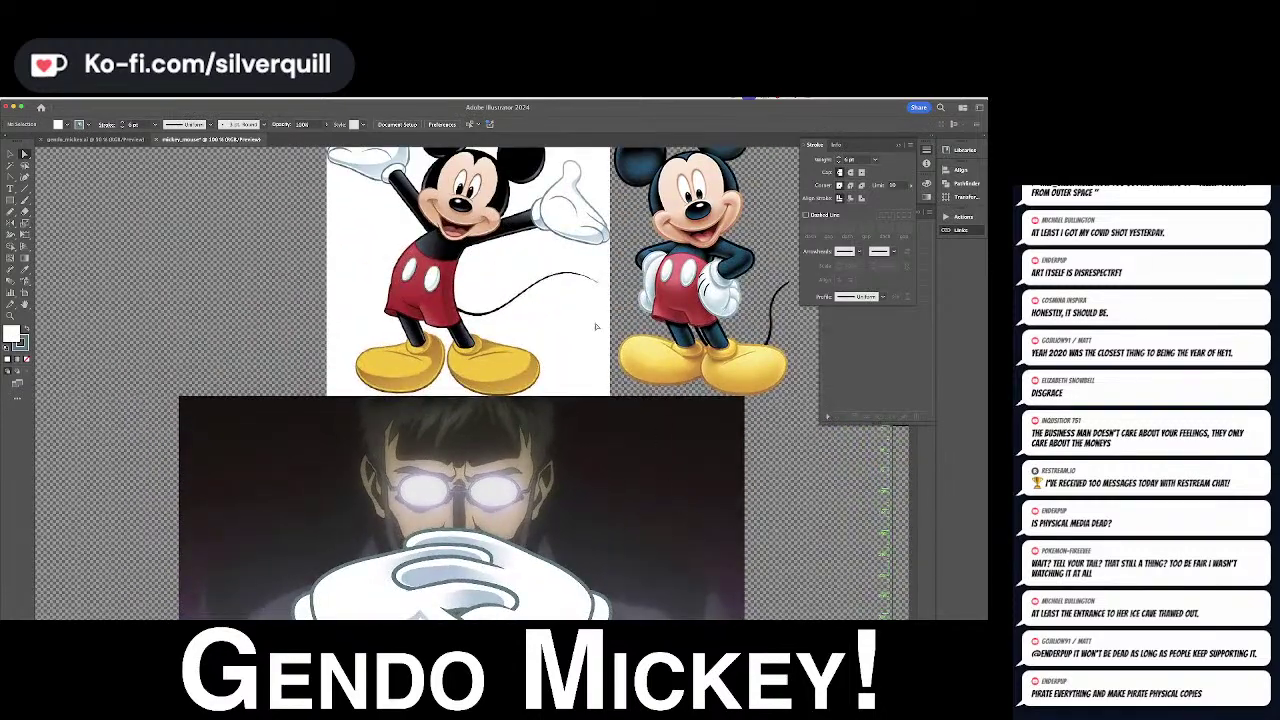
pyautogui.press('i')
pyautogui.press('x')
pyautogui.press('x')
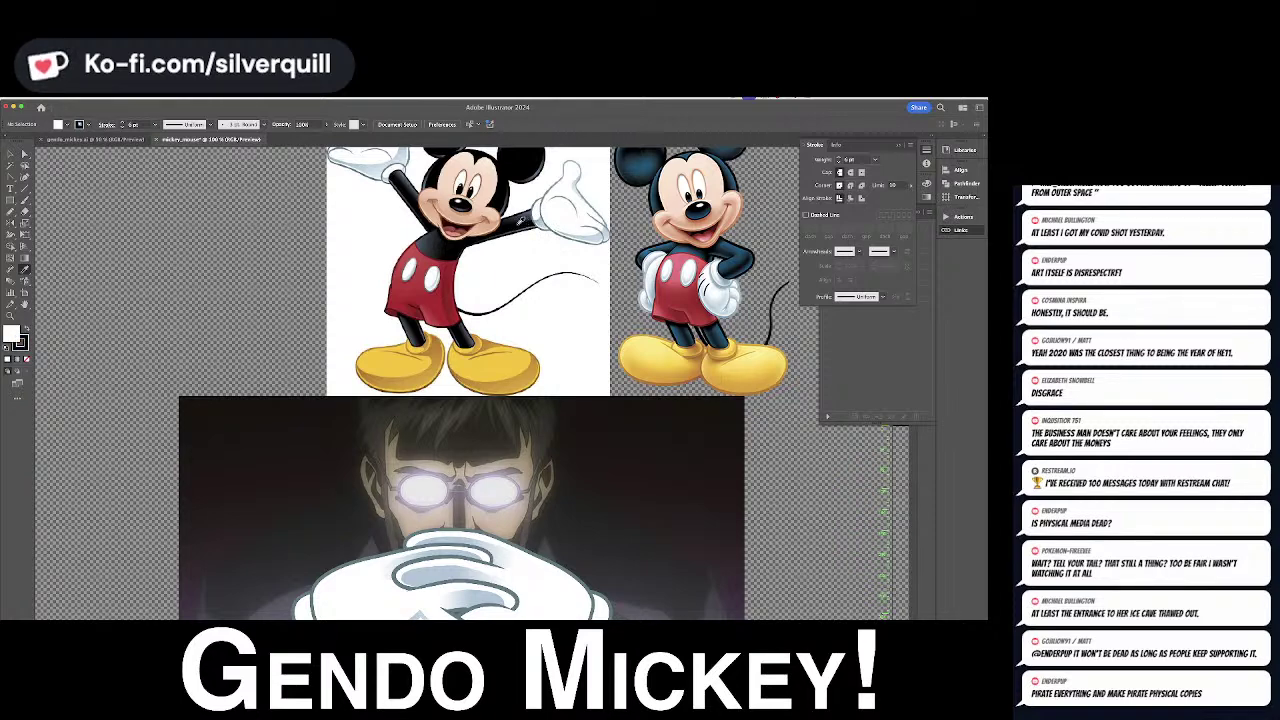
pyautogui.hotkey('shift', 'x')
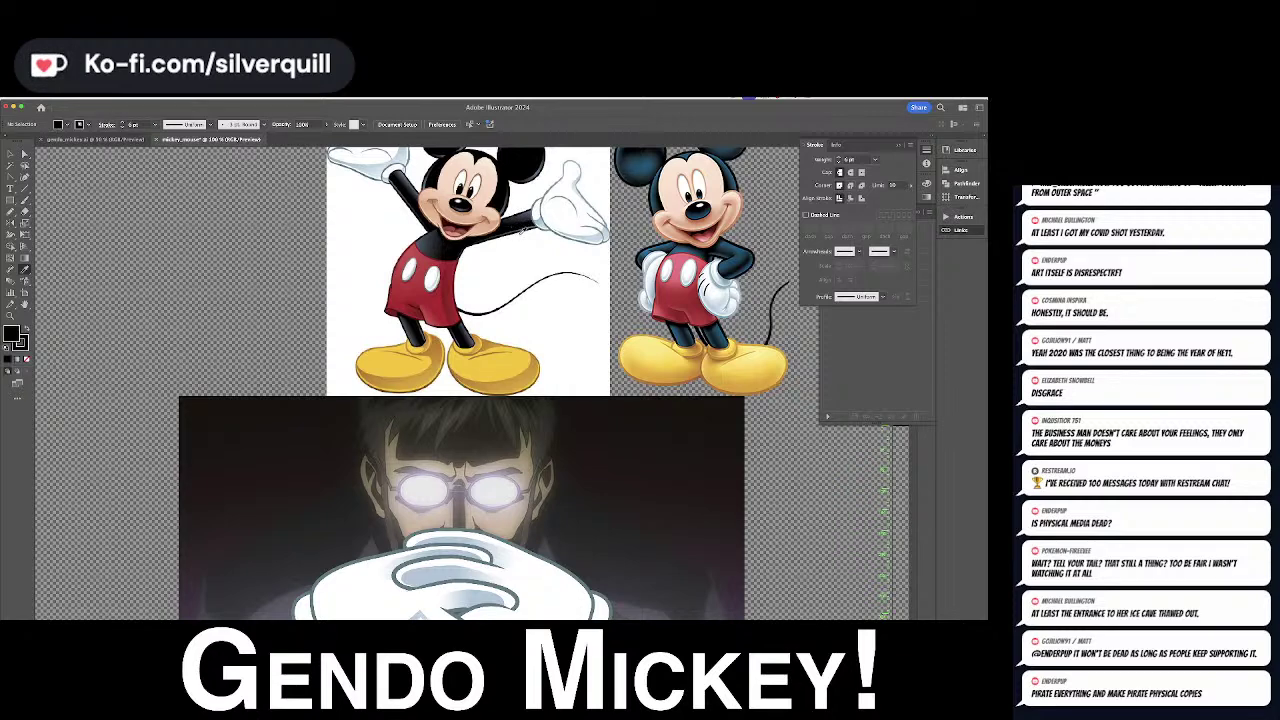
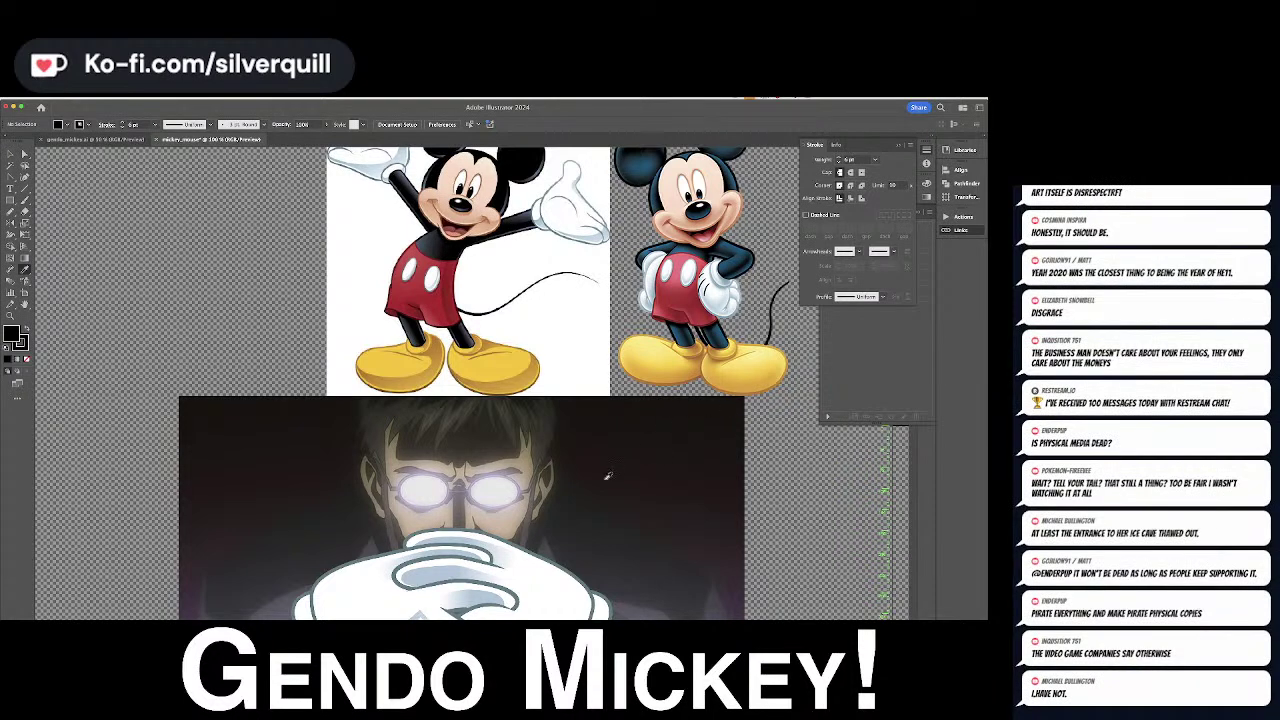
# Draw a black forearm with the Pen tool from the right glove cuff diagonally down to a rounded elbow below the Gendo image
pyautogui.scroll(-5, 607, 475)
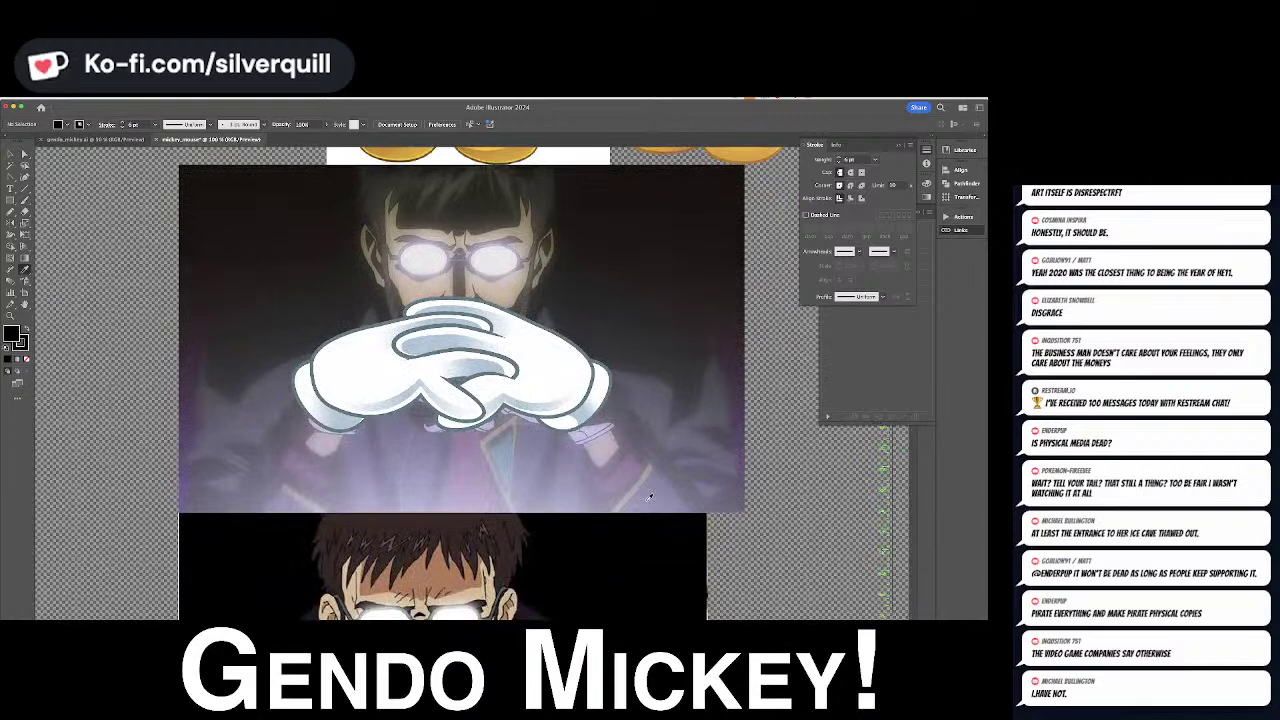
pyautogui.press('p')
pyautogui.click(725, 536)
pyautogui.click(599, 382)
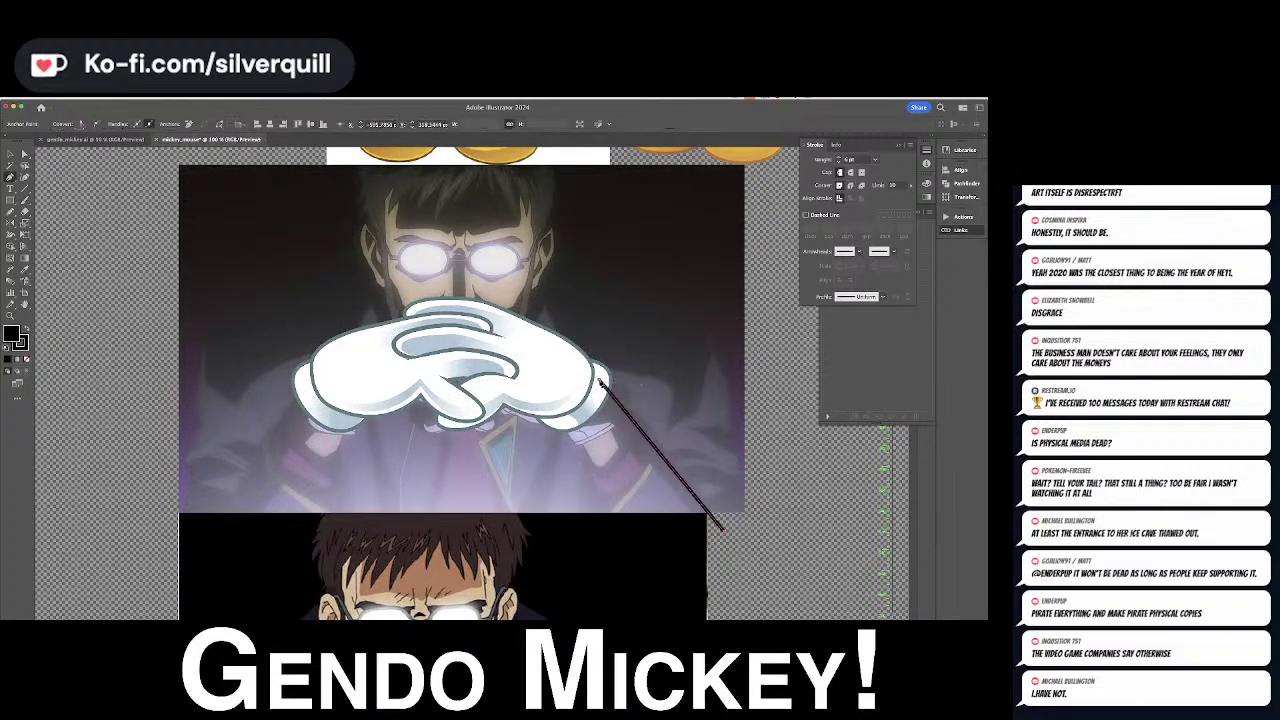
pyautogui.click(566, 421)
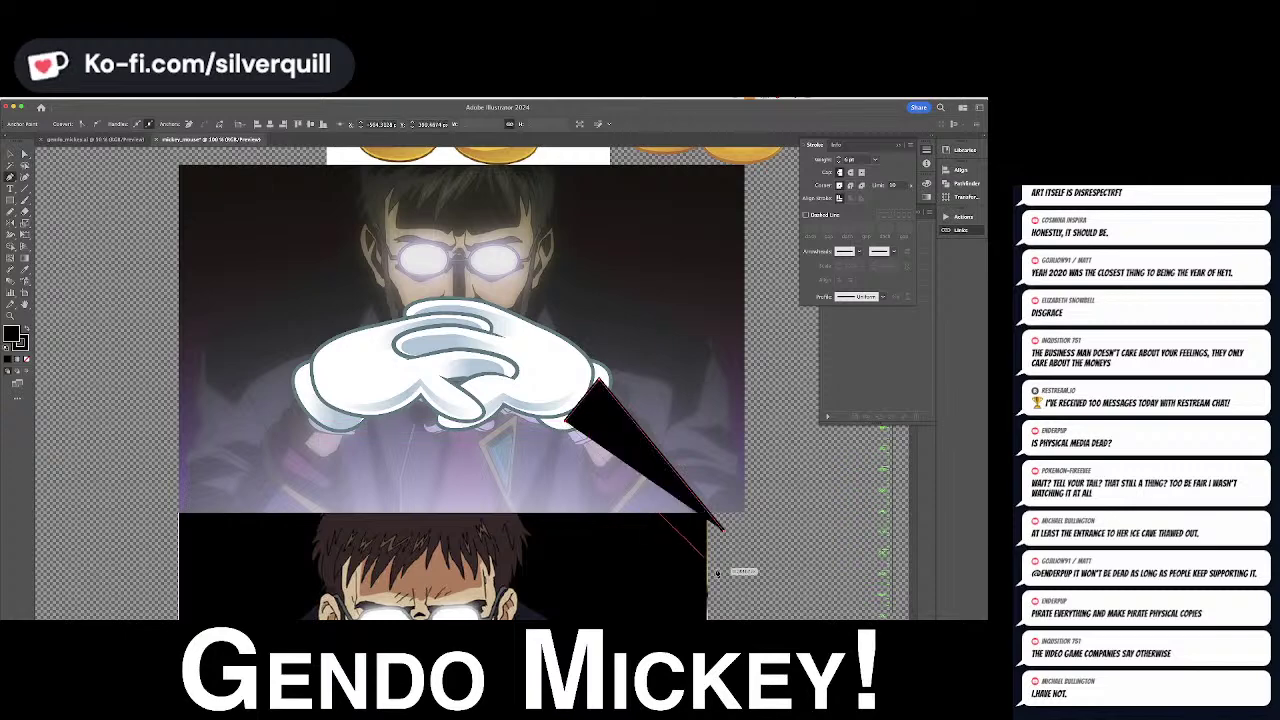
pyautogui.click(708, 578)
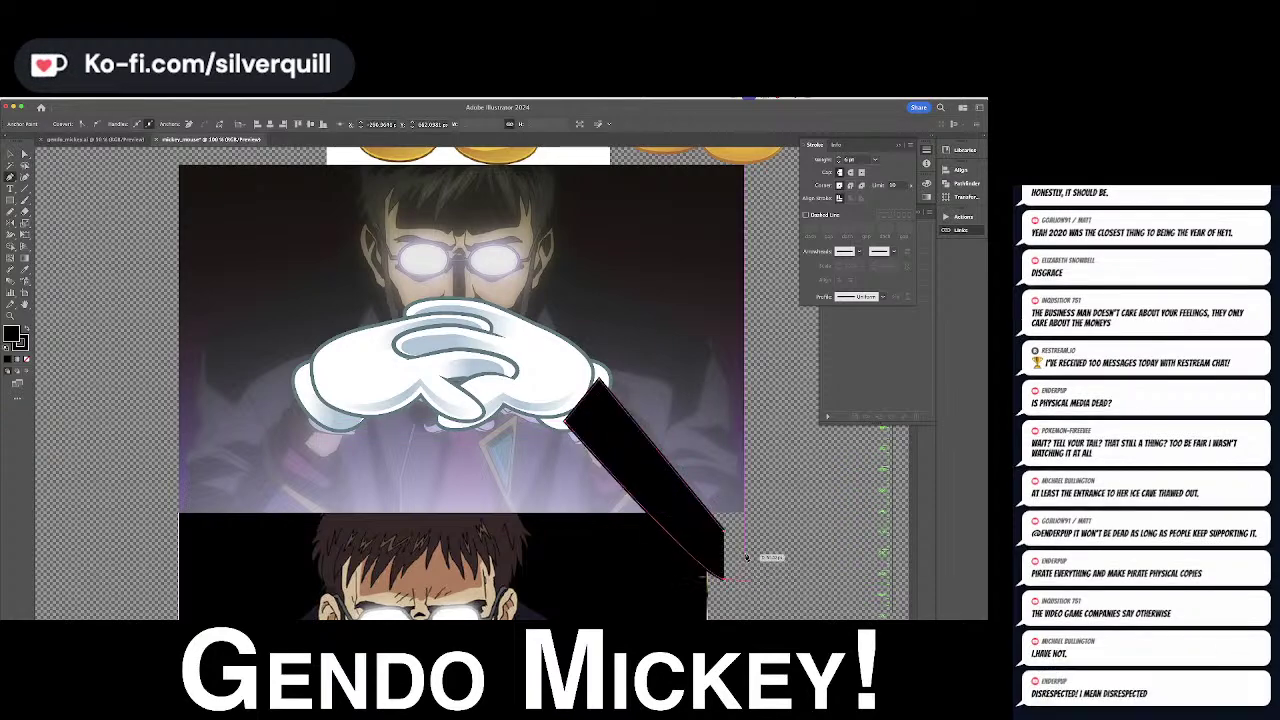
pyautogui.click(748, 555)
pyautogui.keyDown('super'); pyautogui.click(740, 458); pyautogui.keyUp('super')
# Send the black forearm behind the right glove and smooth the curve at its elbow
pyautogui.press('a')
pyautogui.click(634, 458)
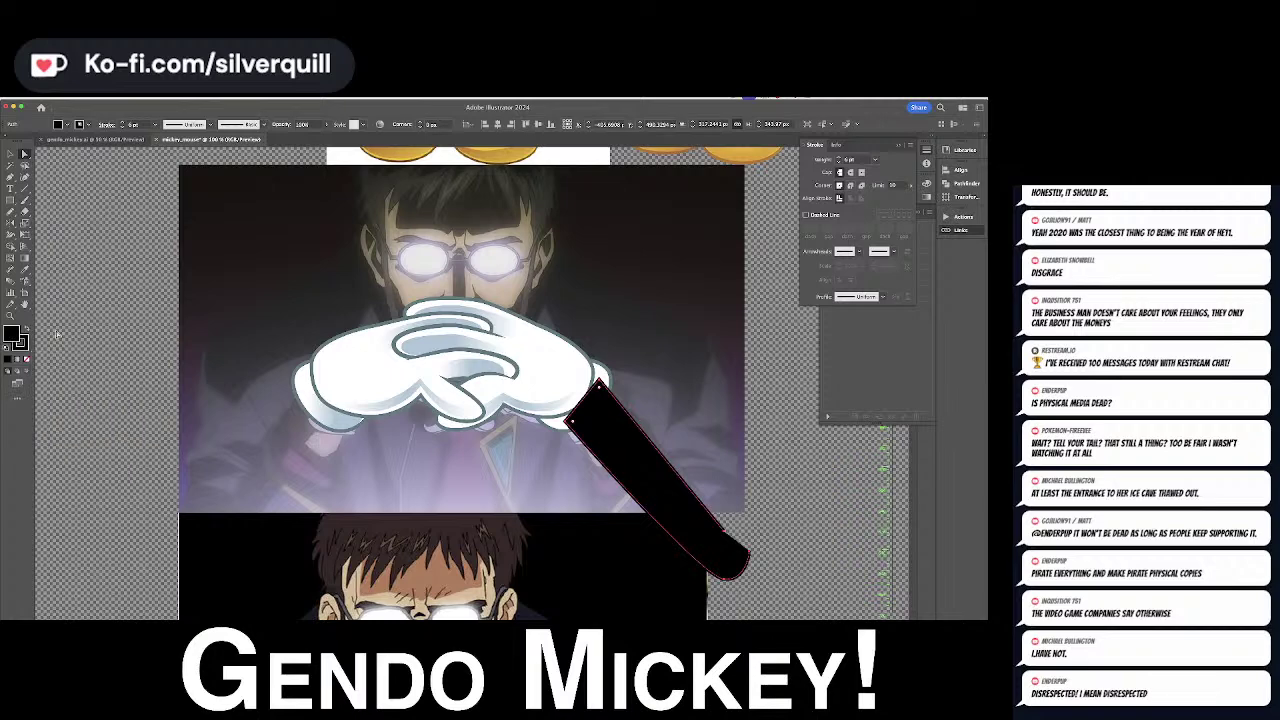
pyautogui.press('v')
pyautogui.click(58, 334)
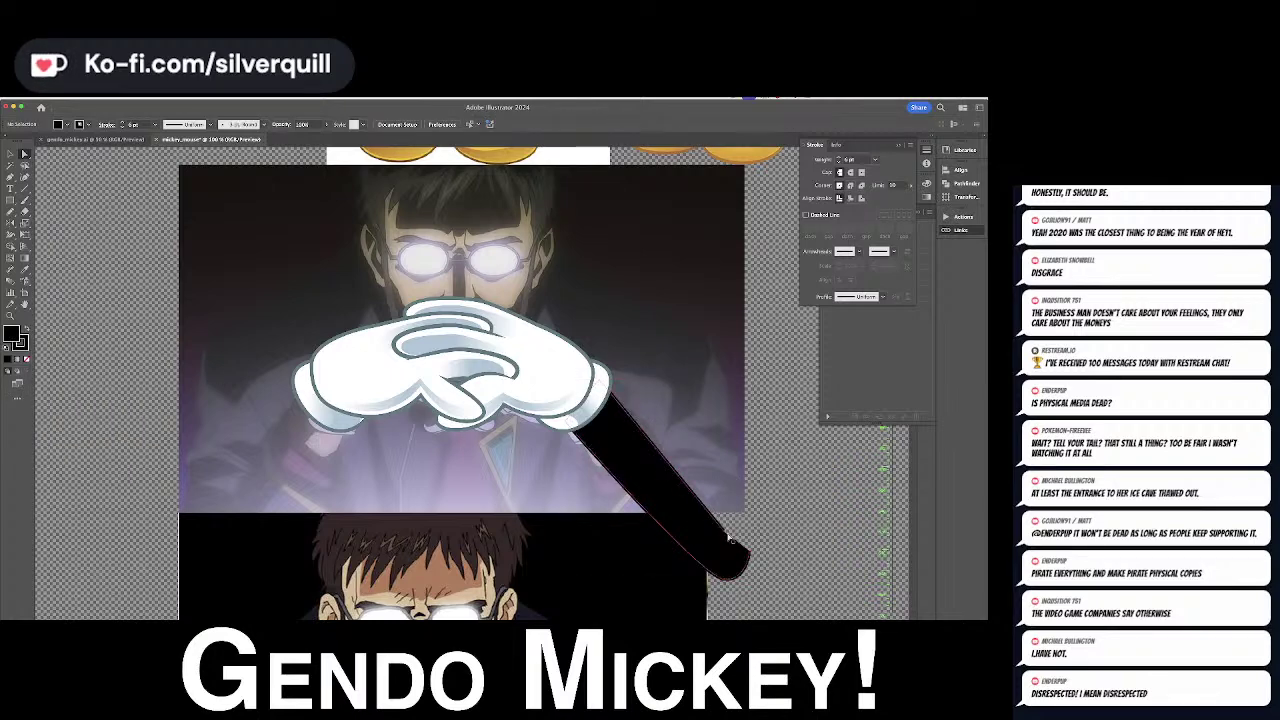
pyautogui.click(742, 550)
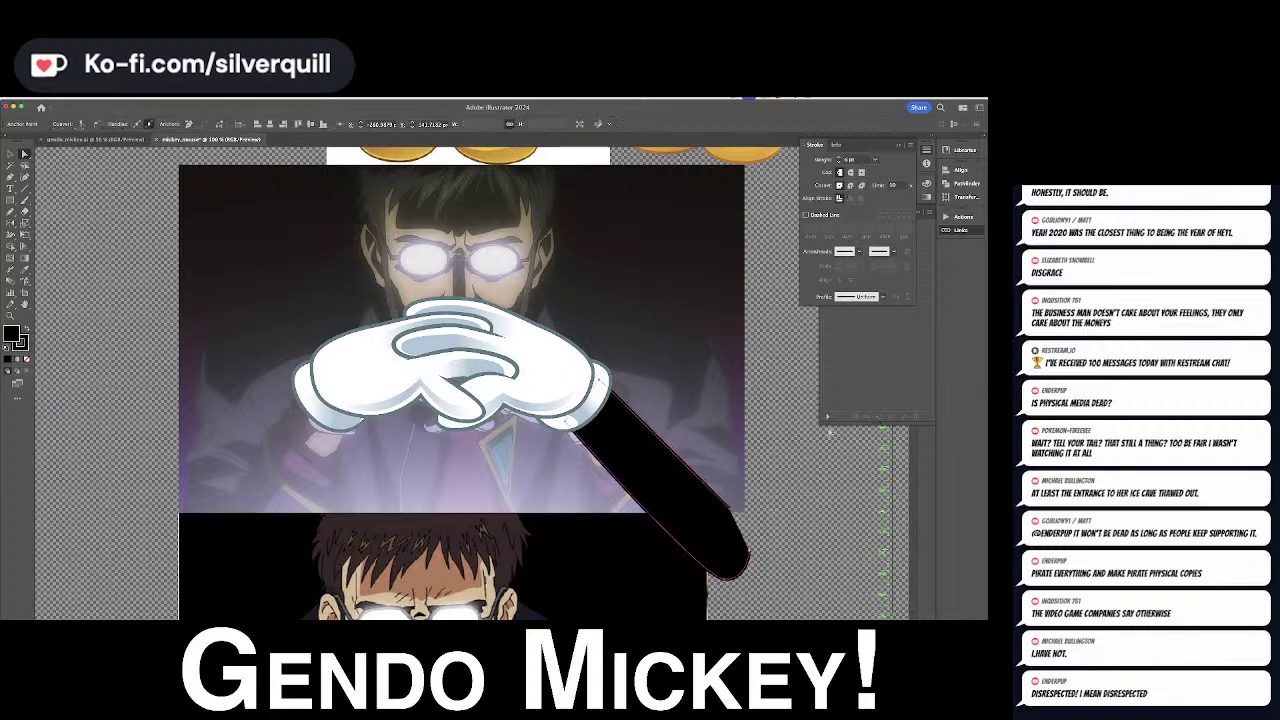
# Apply a tapered width profile to the forearm's stroke and deselect
pyautogui.click(855, 297)
pyautogui.click(861, 358)
pyautogui.click(711, 354)
# Compare the arms of the two Mickey references with the drawn forearm
pyautogui.moveTo(665, 345); pyautogui.dragTo(648, 397)
pyautogui.scroll(3, 648, 397)
pyautogui.moveTo(674, 589)
pyautogui.mouseDown()
pyautogui.moveTo(646, 500)
pyautogui.moveTo(674, 532)
pyautogui.moveTo(657, 570)
pyautogui.mouseUp()
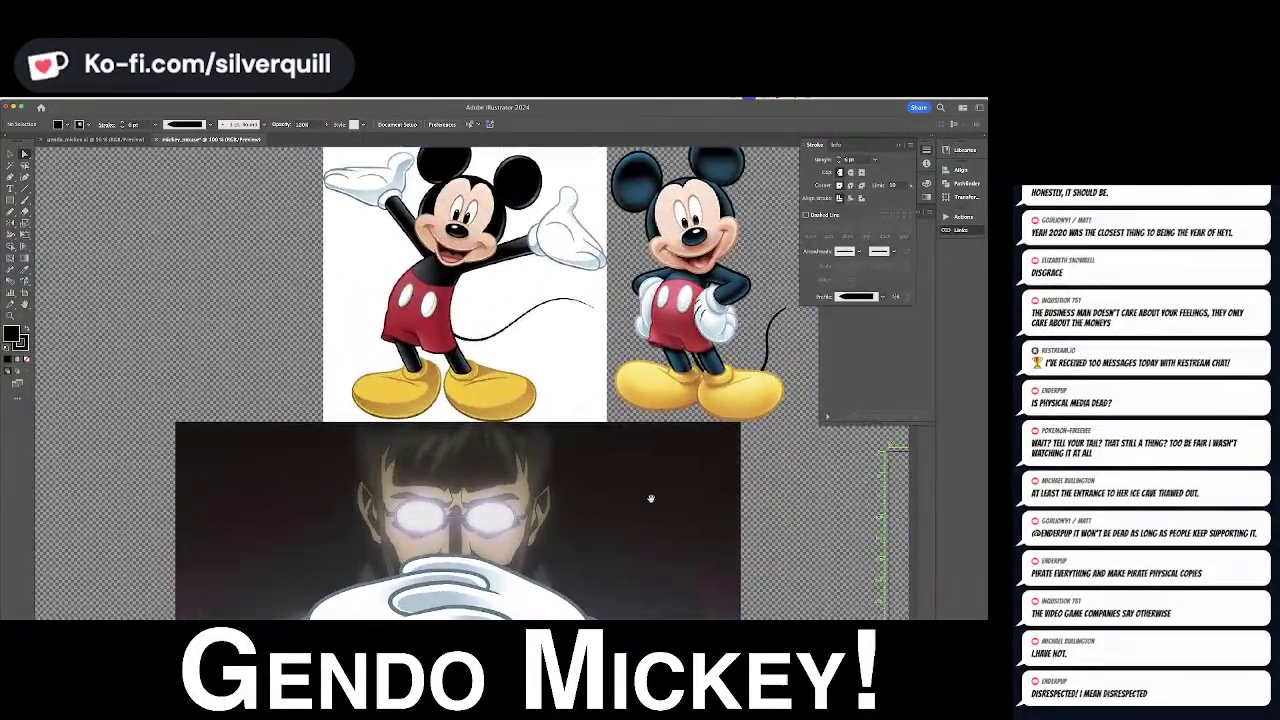
pyautogui.scroll(-1, 646, 508)
pyautogui.scroll(-5, 646, 510)
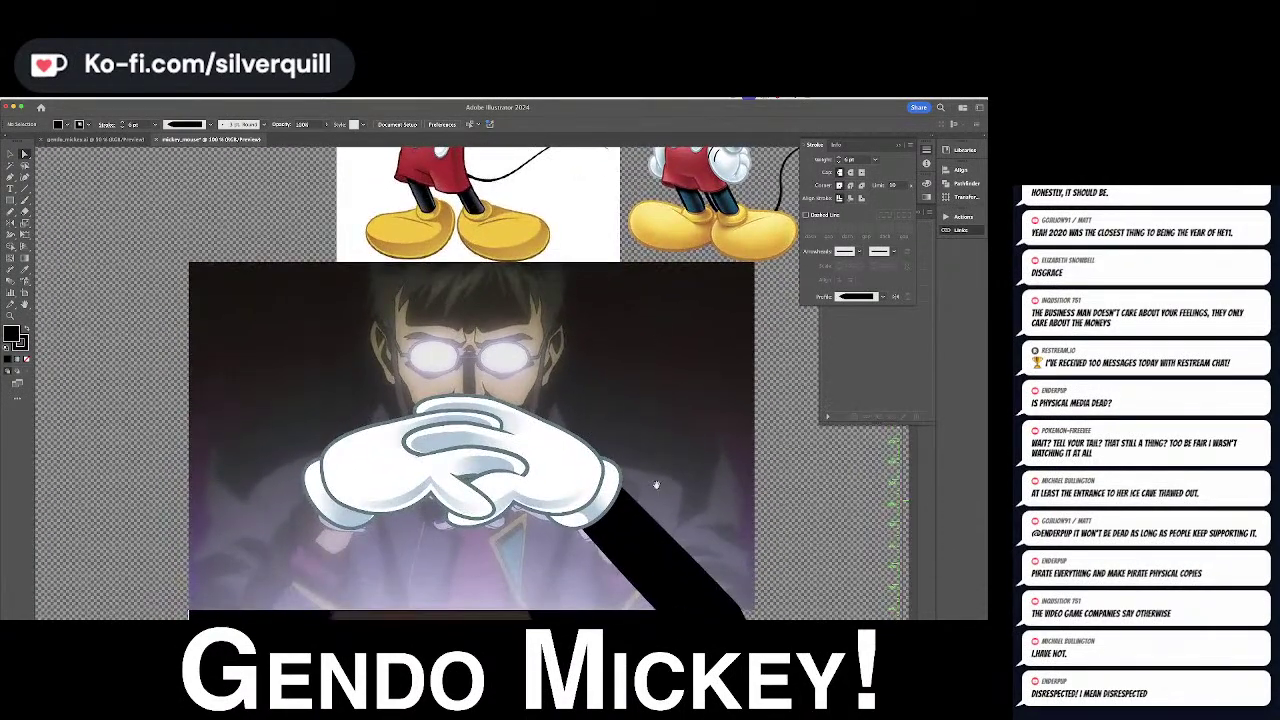
pyautogui.scroll(5, 656, 485)
pyautogui.hscroll(3, 656, 485)
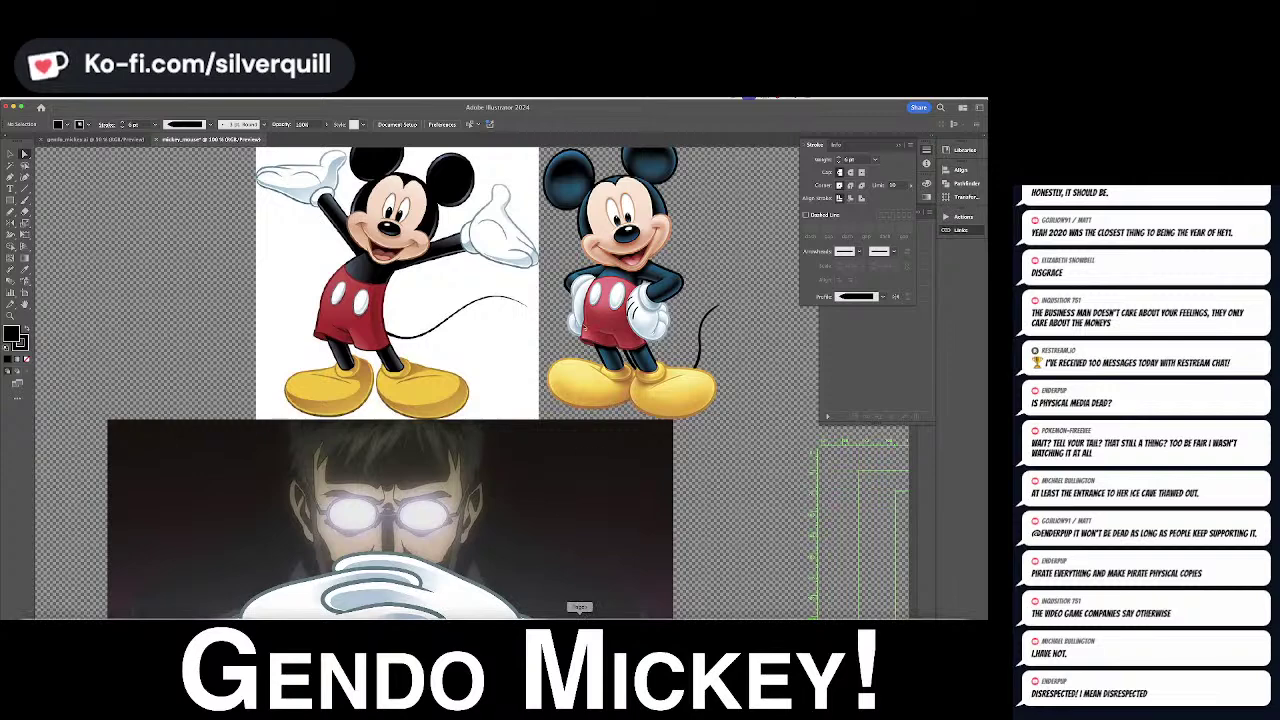
pyautogui.scroll(-7, 569, 503)
pyautogui.hscroll(-1, 569, 503)
# Fill the forearm with a linear gradient, moving its dark end stop to about 75% and setting that stop's opacity to 100%
pyautogui.click(565, 468)
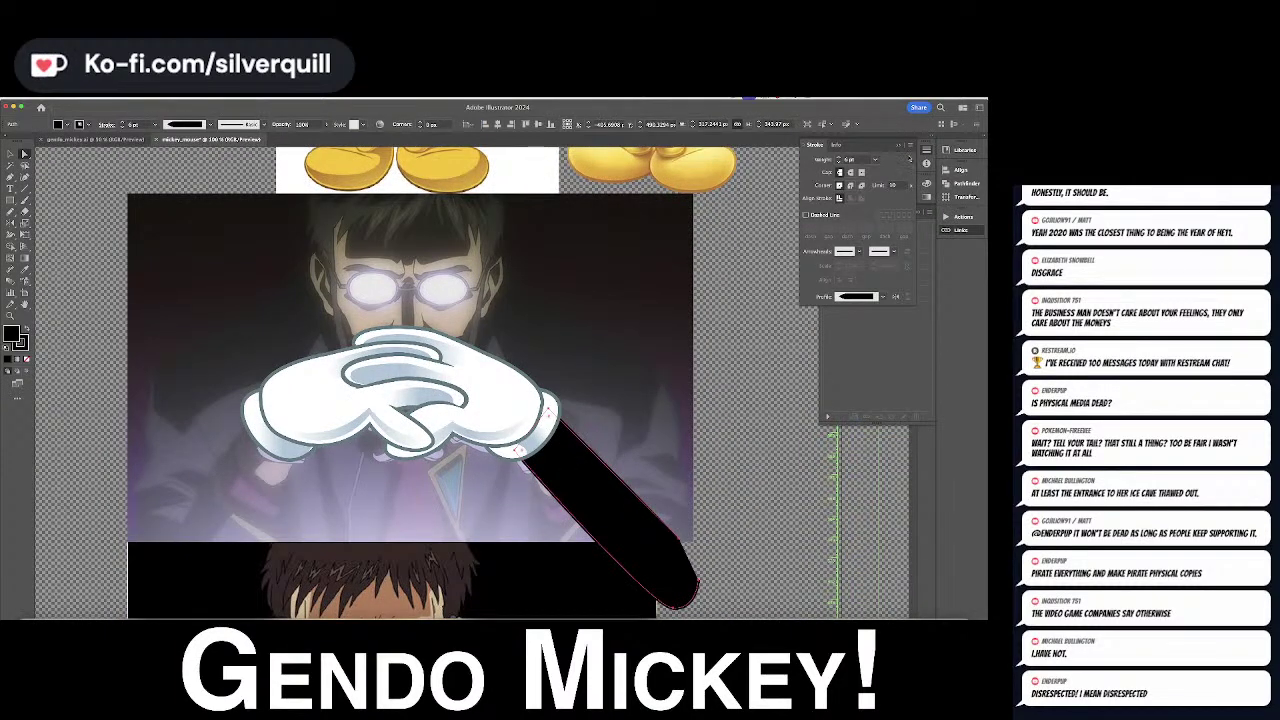
pyautogui.click(899, 145)
pyautogui.click(926, 197)
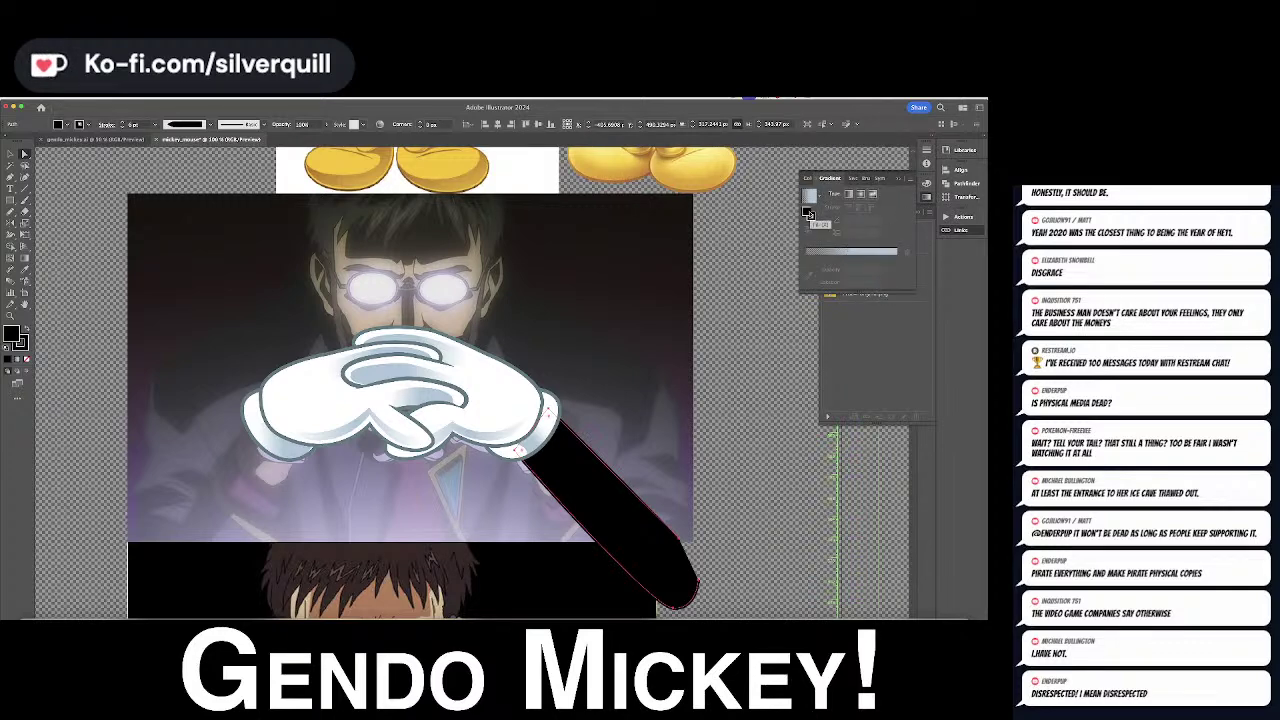
pyautogui.click(860, 259)
pyautogui.moveTo(857, 269); pyautogui.dragTo(874, 269)
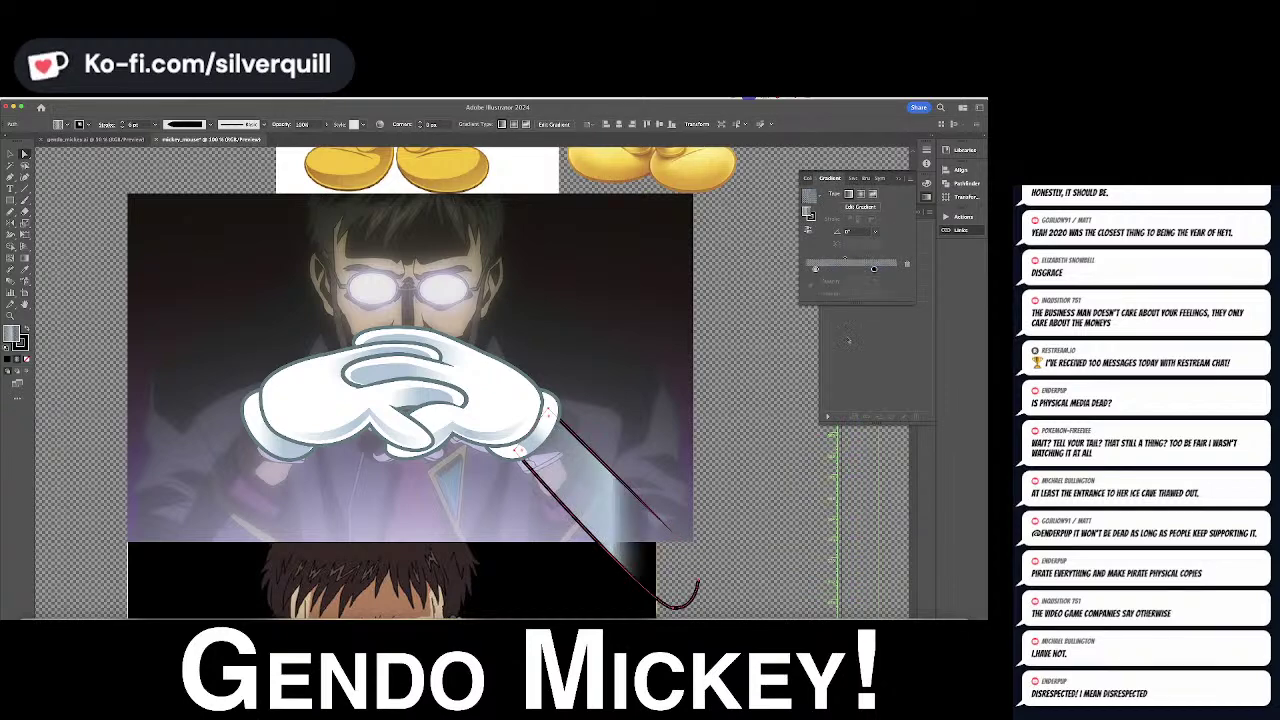
pyautogui.click(874, 269)
pyautogui.click(876, 281)
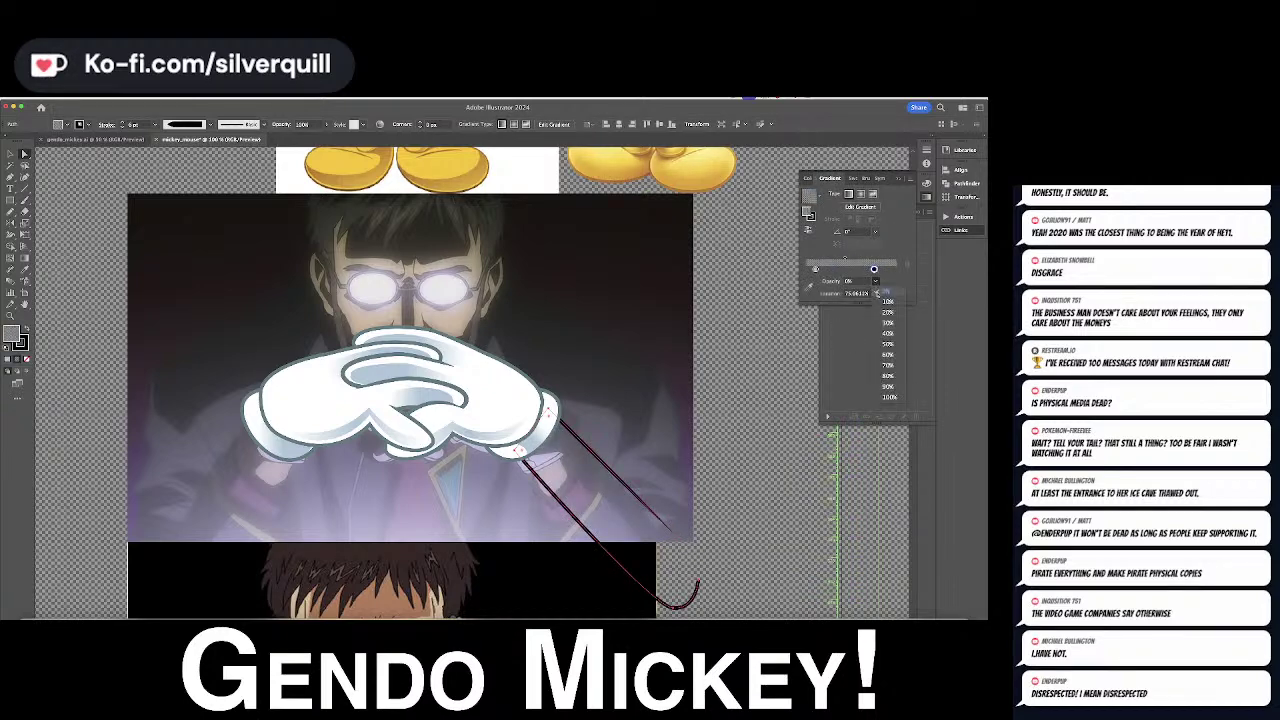
pyautogui.click(889, 397)
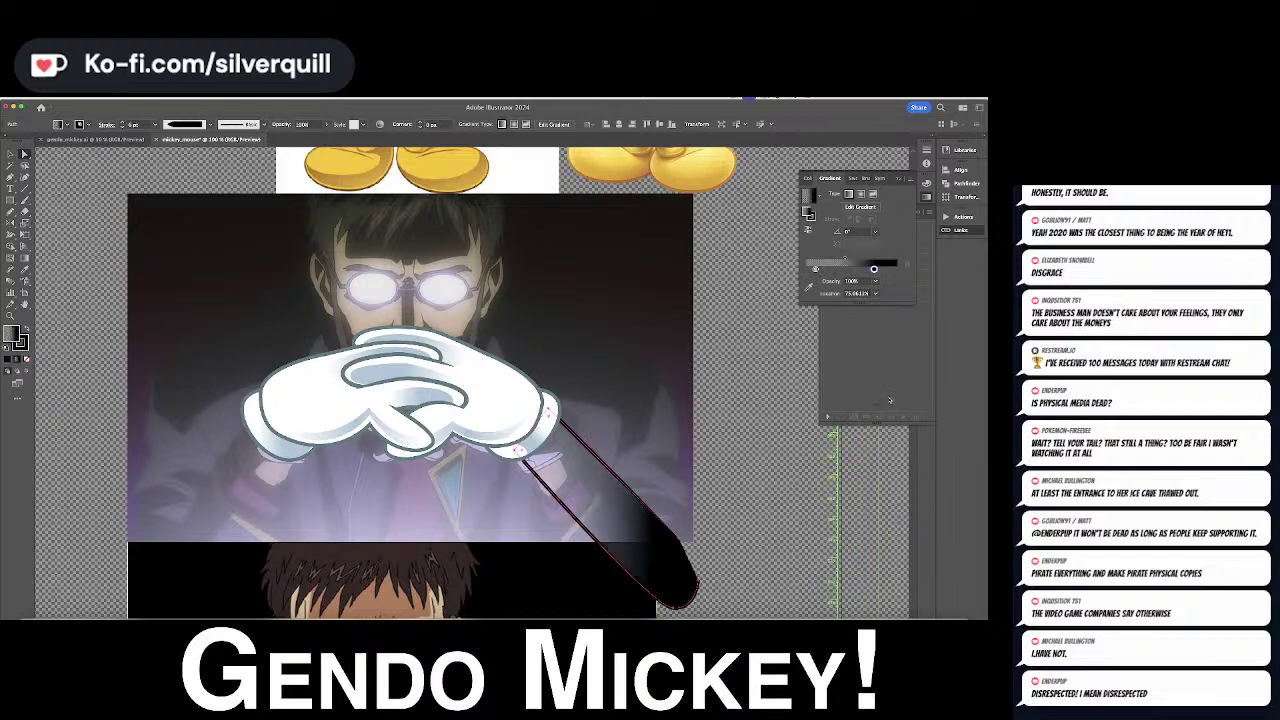
# Replace the forearm gradient's transparent light stop with an opaque black one at about 17%
pyautogui.click(815, 269)
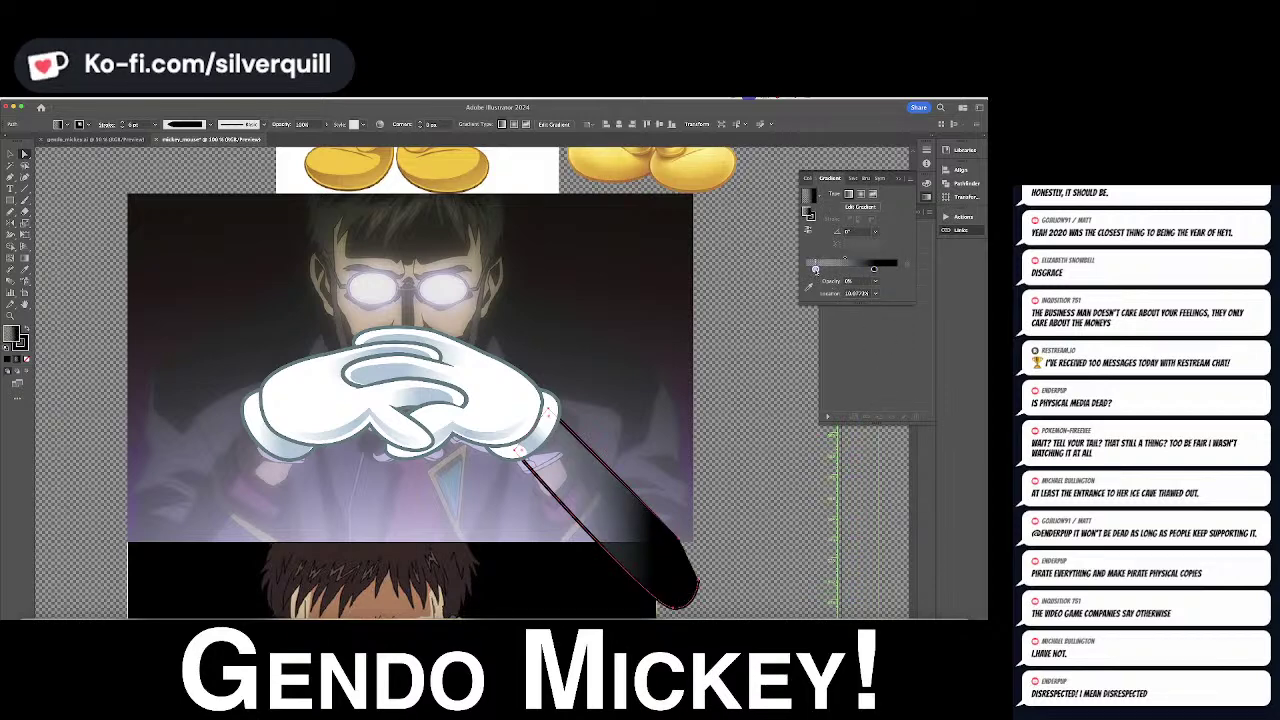
pyautogui.moveTo(815, 269); pyautogui.dragTo(820, 300)
pyautogui.moveTo(880, 272); pyautogui.dragTo(821, 270)
pyautogui.moveTo(732, 287); pyautogui.dragTo(685, 545)
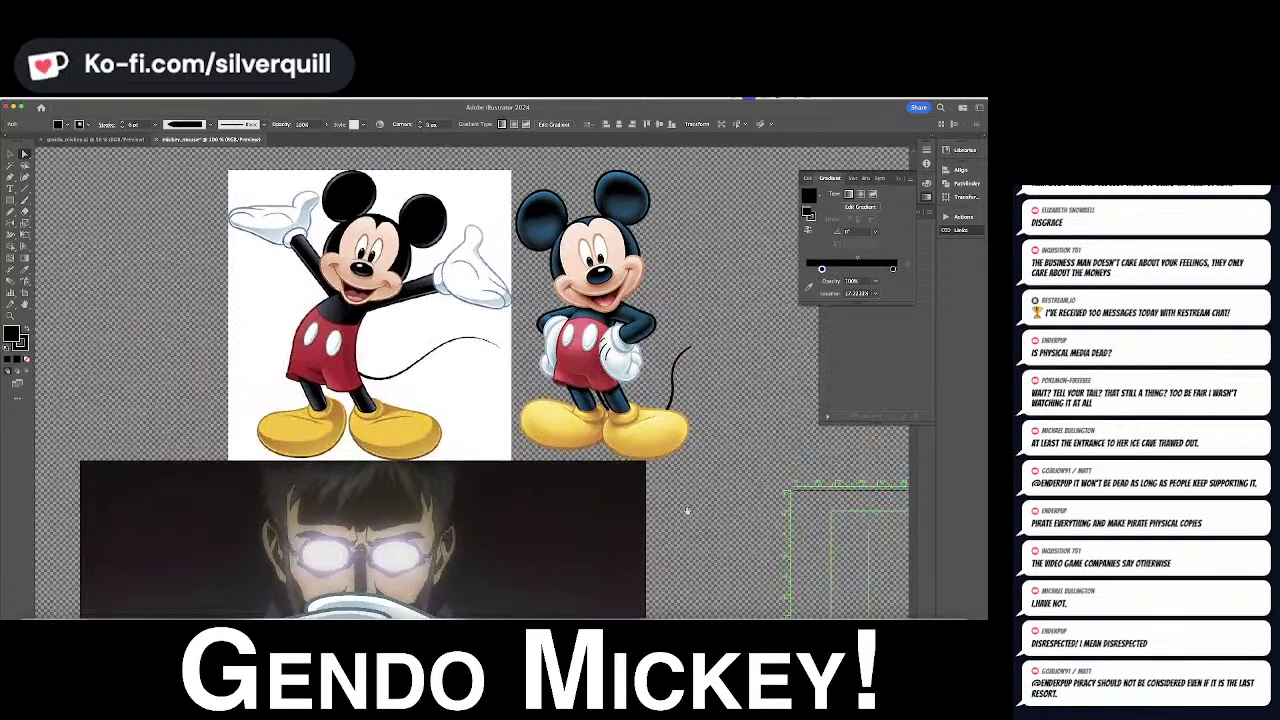
# Add a middle stop at about 44% to the forearm's gradient and sample its dark blue from the shaded Mickey reference's arm
pyautogui.click(846, 270)
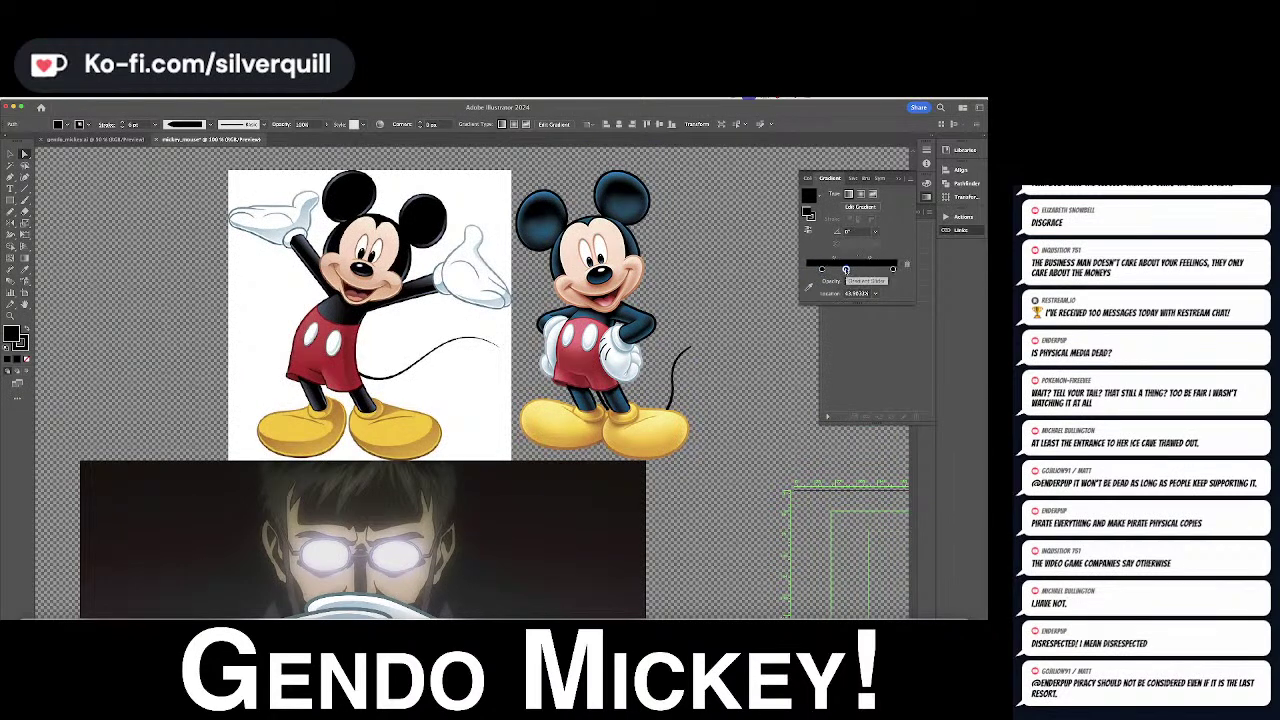
pyautogui.click(809, 287)
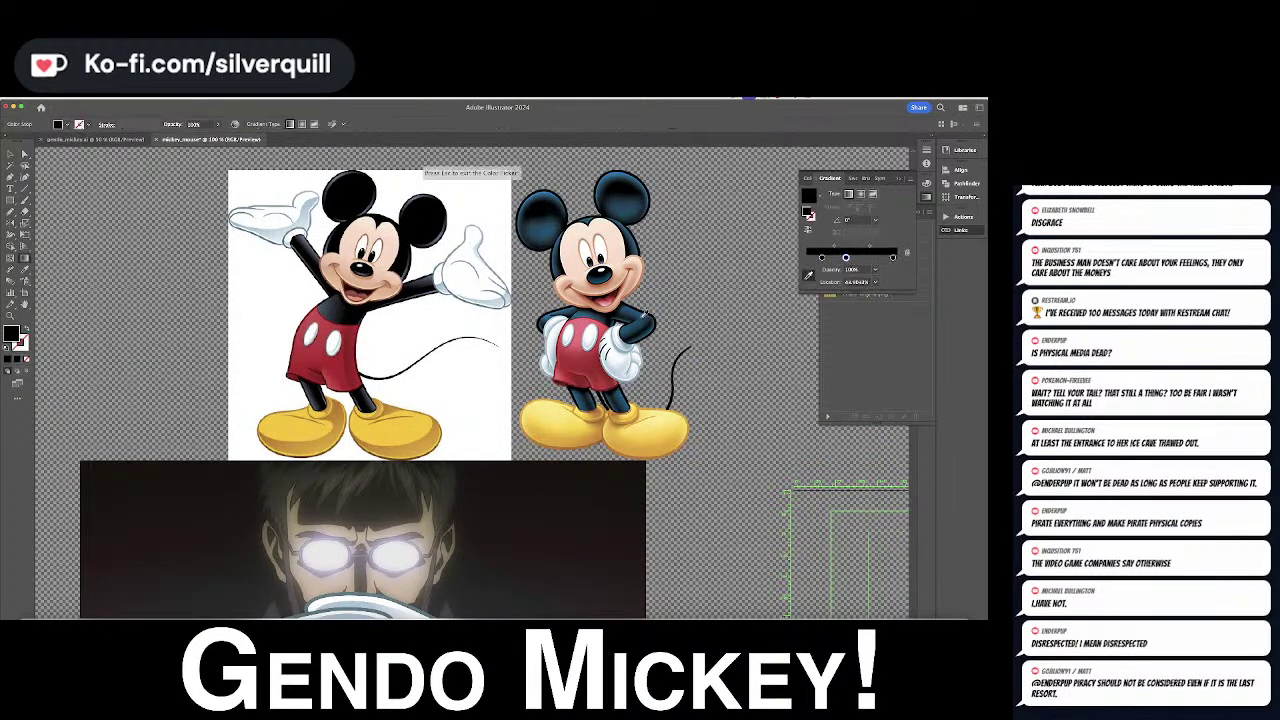
pyautogui.click(645, 312)
pyautogui.scroll(-5, 660, 290)
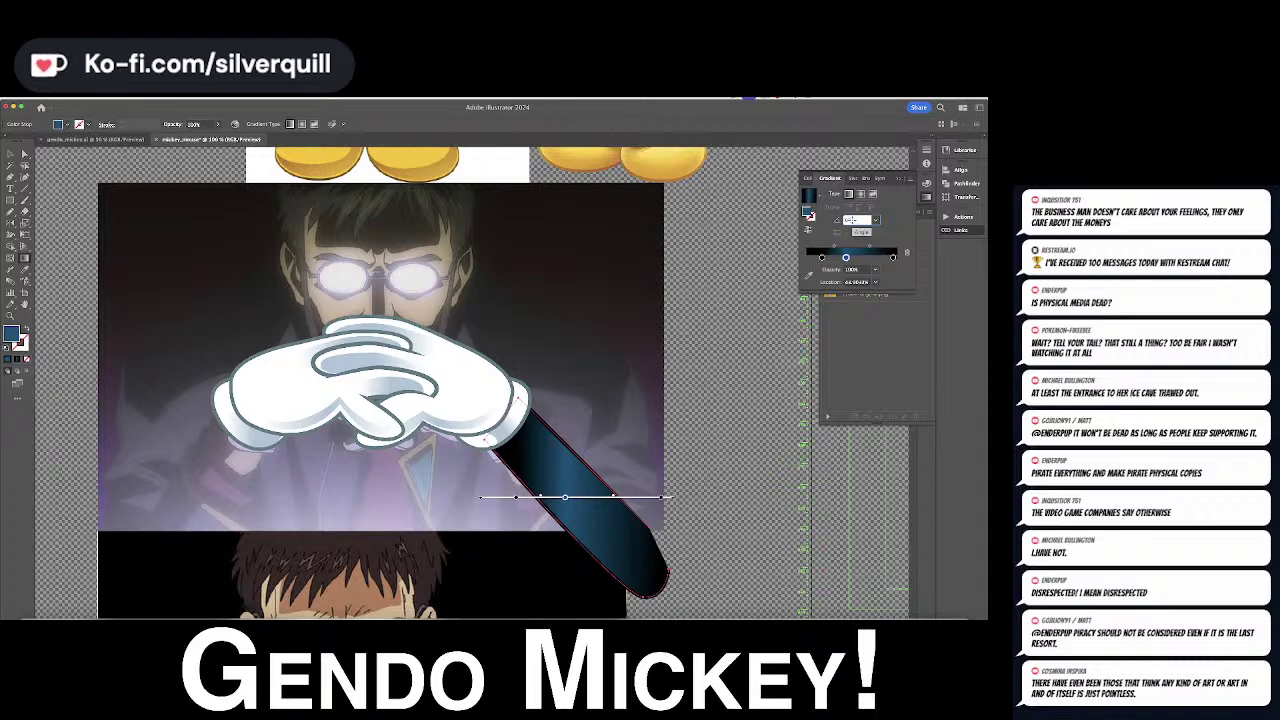
# Set the forearm gradient's angle to 48.5° so the blue band runs along the arm
pyautogui.scroll(6, 853, 220)
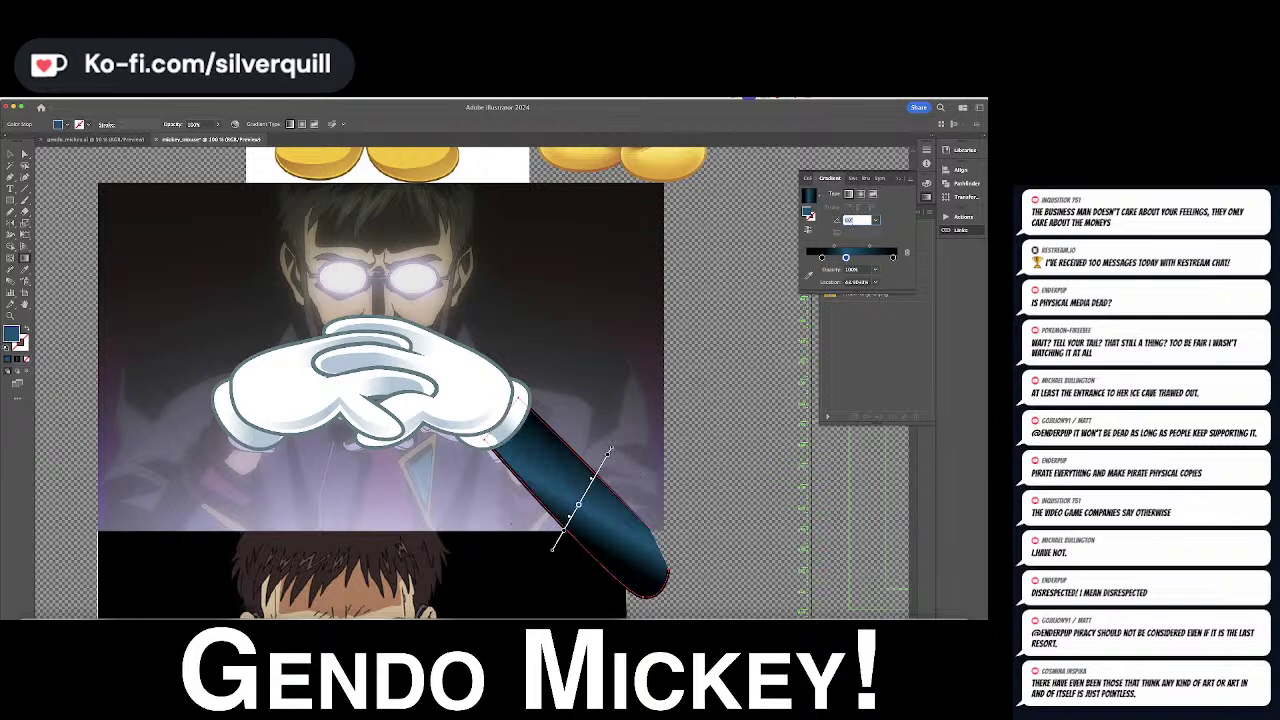
pyautogui.moveTo(557, 533); pyautogui.dragTo(608, 472)
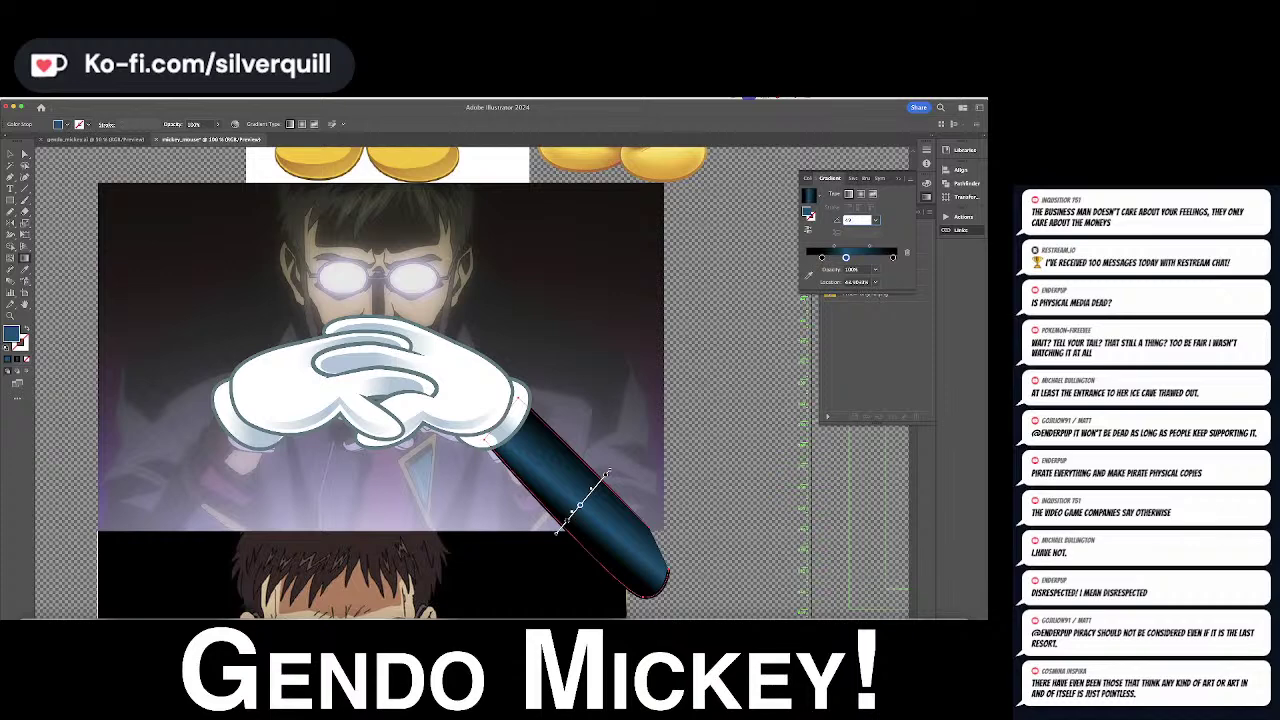
pyautogui.write('.5')
pyautogui.press('Return')
# Move the forearm gradient's first black stop outward to about 9% and adjust the blue stop and the midpoints around it
pyautogui.moveTo(873, 247); pyautogui.dragTo(878, 248)
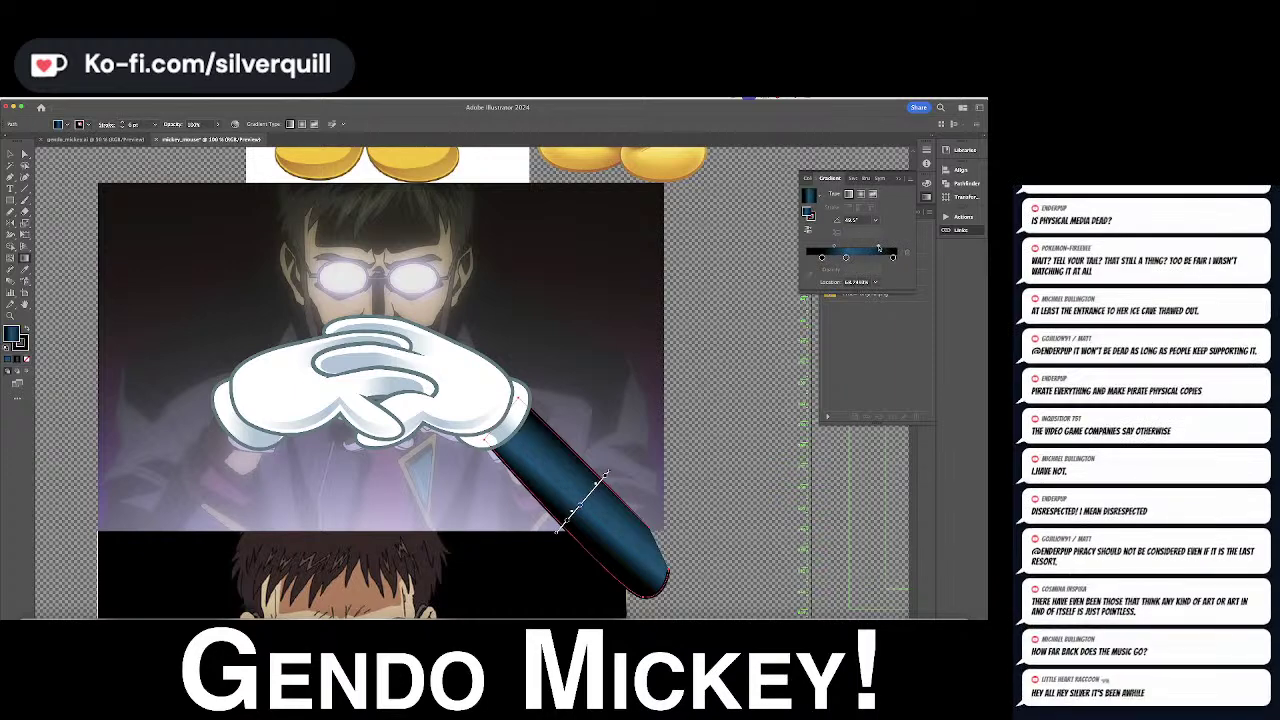
pyautogui.moveTo(845, 258); pyautogui.dragTo(814, 257)
pyautogui.click(831, 248)
pyautogui.click(834, 254)
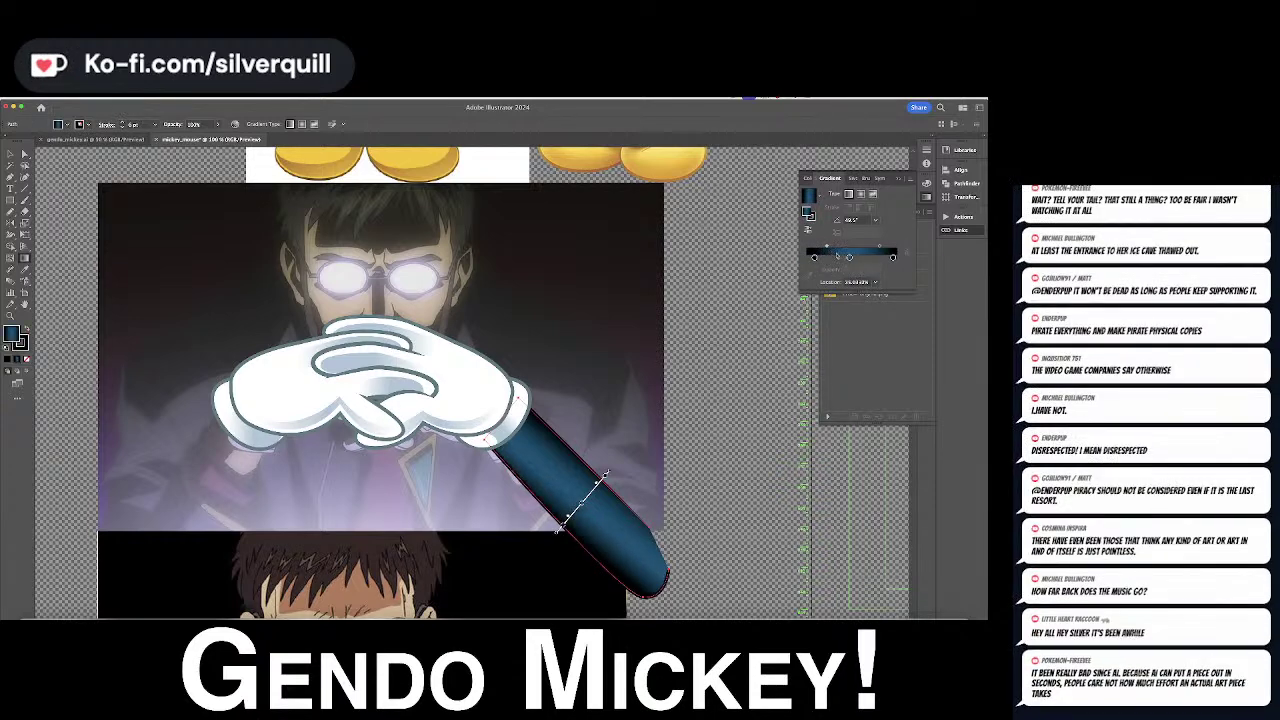
pyautogui.moveTo(848, 259); pyautogui.dragTo(864, 249)
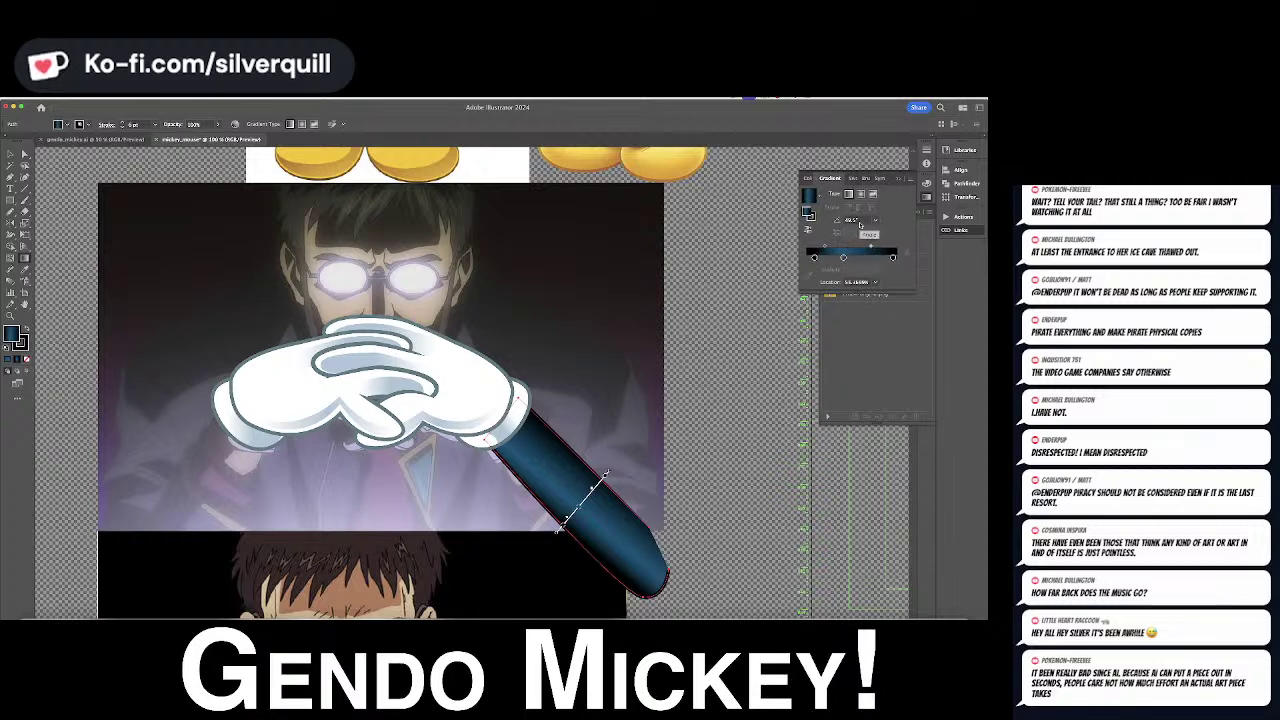
# Set the forearm gradient's angle to 48°, bring the far black stop in to about 75%, shift the blue stop toward the first, and deselect
pyautogui.doubleClick(858, 220)
pyautogui.press('Down')
pyautogui.press('Down')
pyautogui.press('Down')
pyautogui.press('Down')
pyautogui.press('Down')
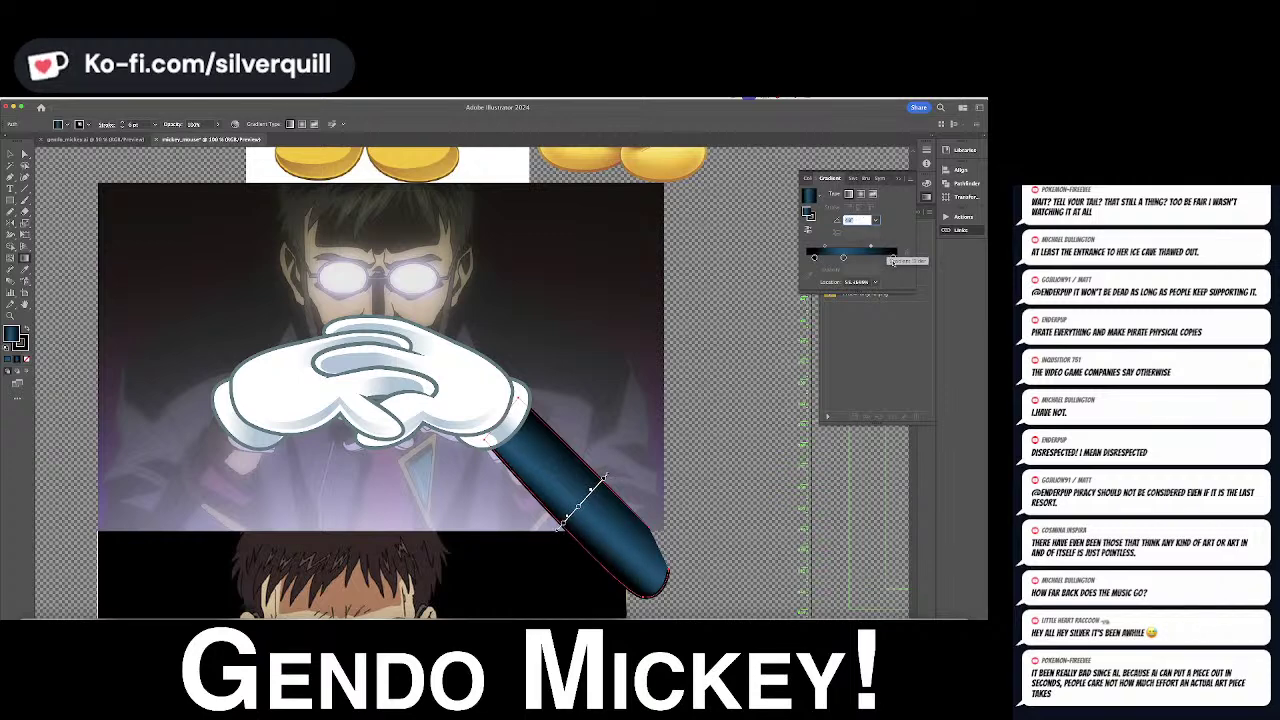
pyautogui.moveTo(893, 257)
pyautogui.mouseDown()
pyautogui.moveTo(836, 258)
pyautogui.moveTo(866, 247)
pyautogui.mouseUp()
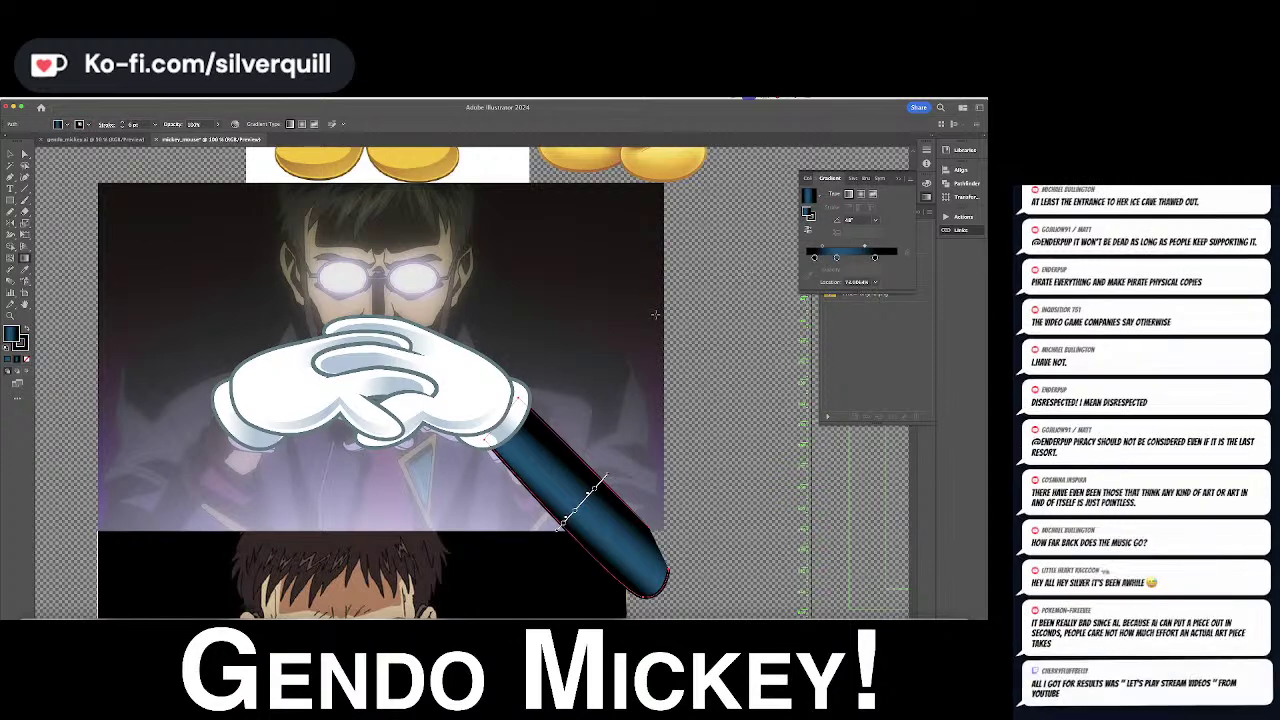
pyautogui.press('v')
pyautogui.click(724, 318)
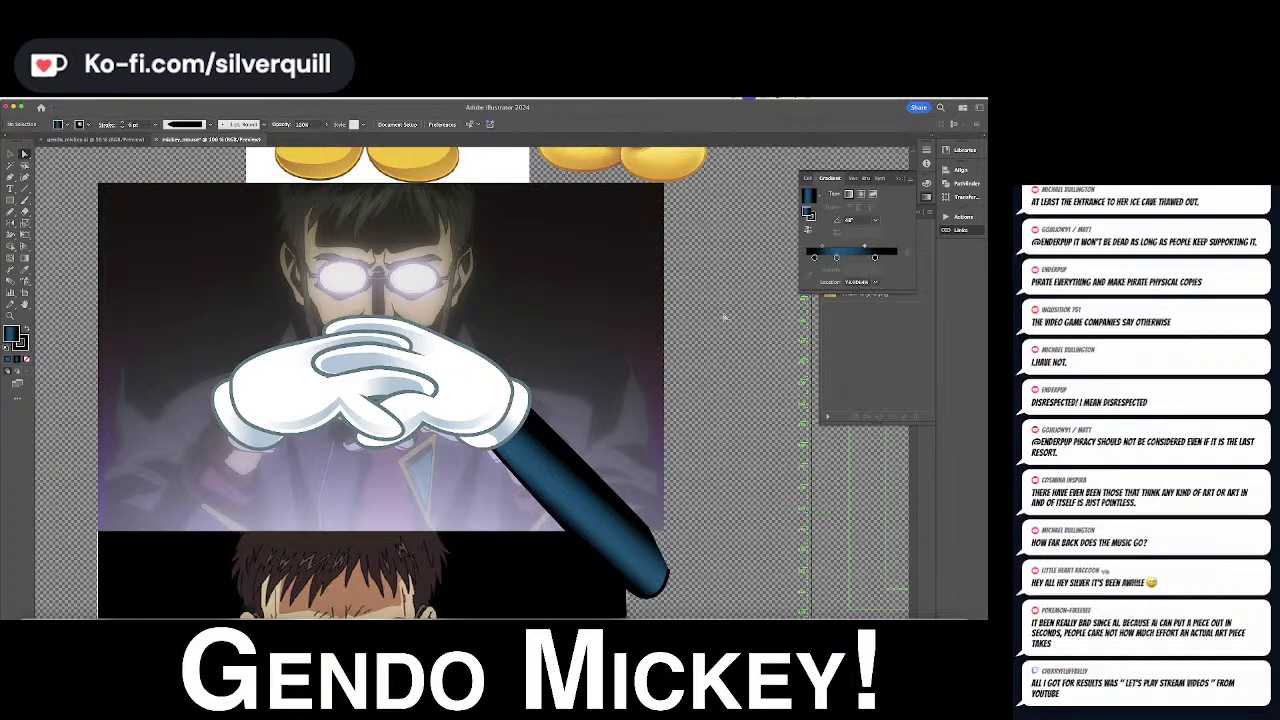
# Begin the upper arm's outline with a short curved Pen segment behind the glove, undoing the misplaced point near the elbow
pyautogui.hscroll(-5, 724, 318)
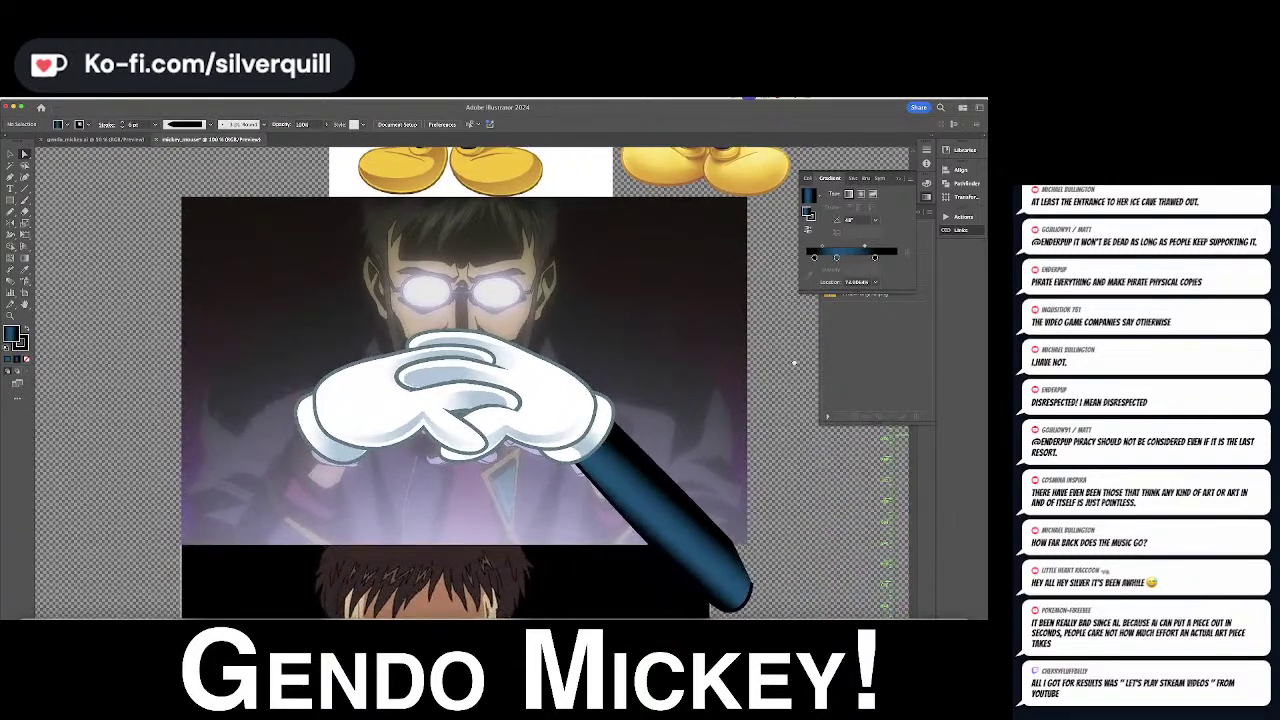
pyautogui.scroll(10, 786, 340)
pyautogui.hscroll(3, 786, 340)
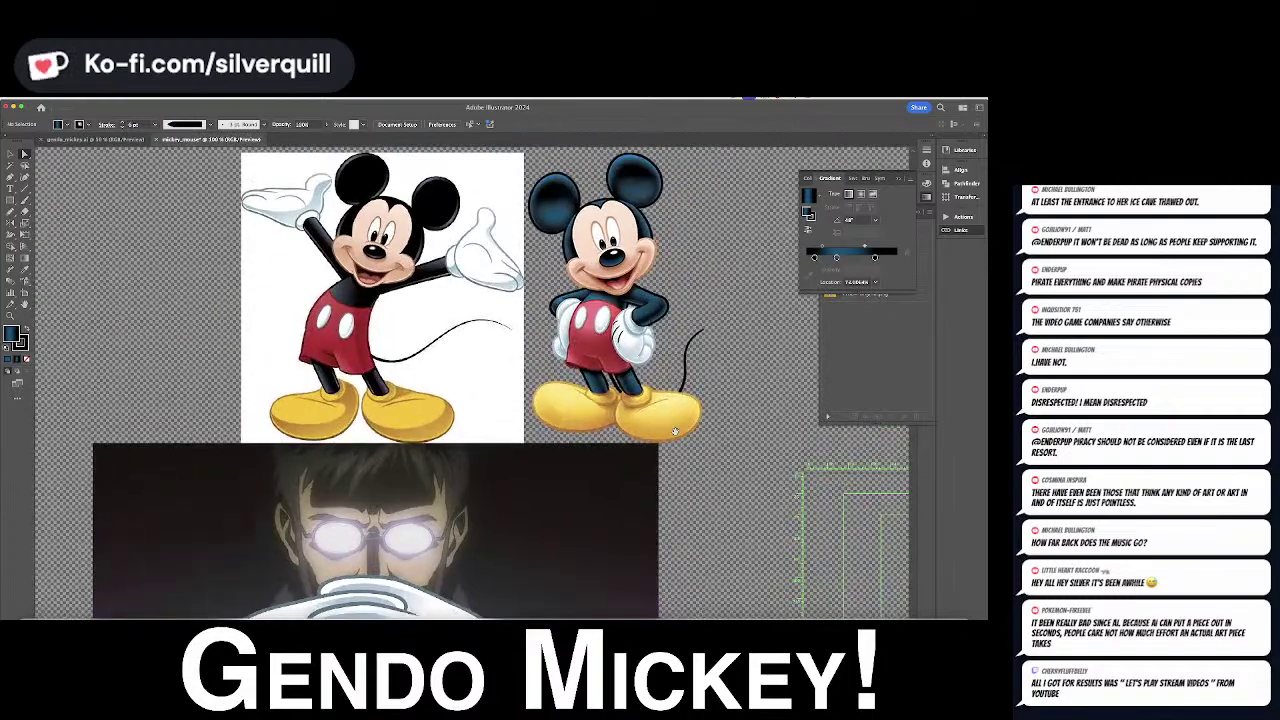
pyautogui.moveTo(589, 467); pyautogui.dragTo(606, 240)
pyautogui.press('p')
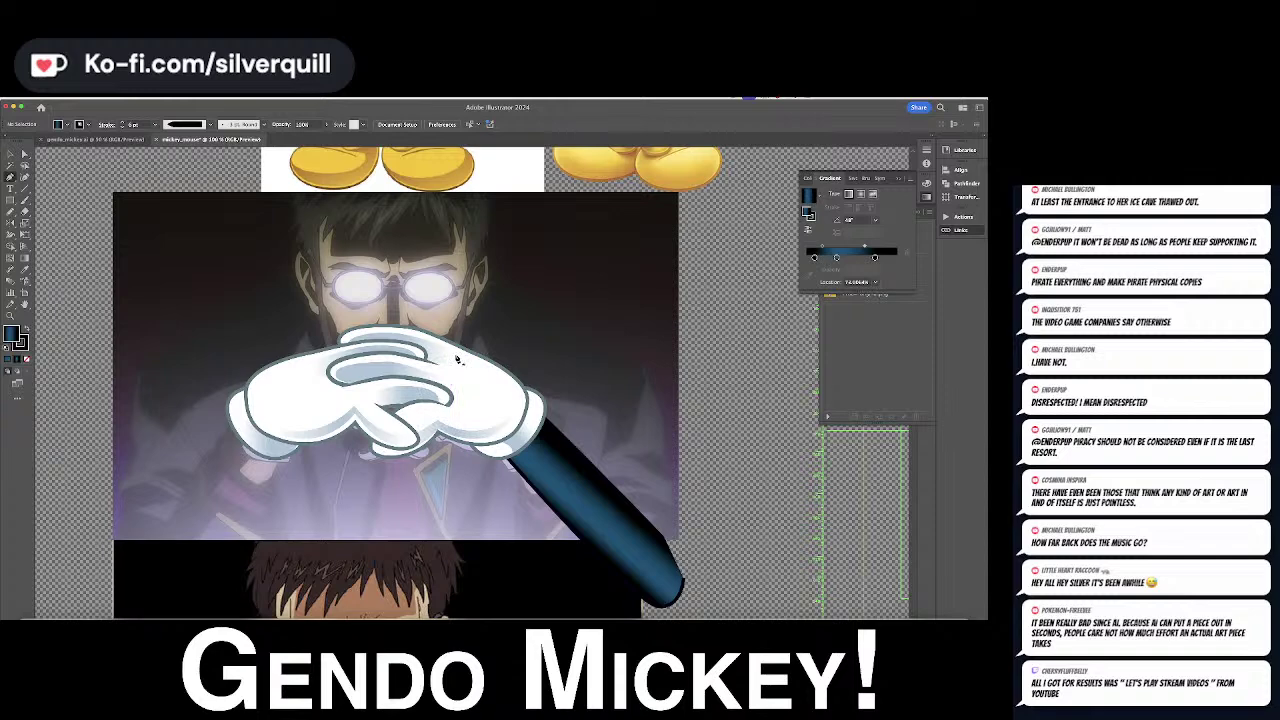
pyautogui.click(490, 328)
pyautogui.moveTo(502, 330); pyautogui.dragTo(529, 343)
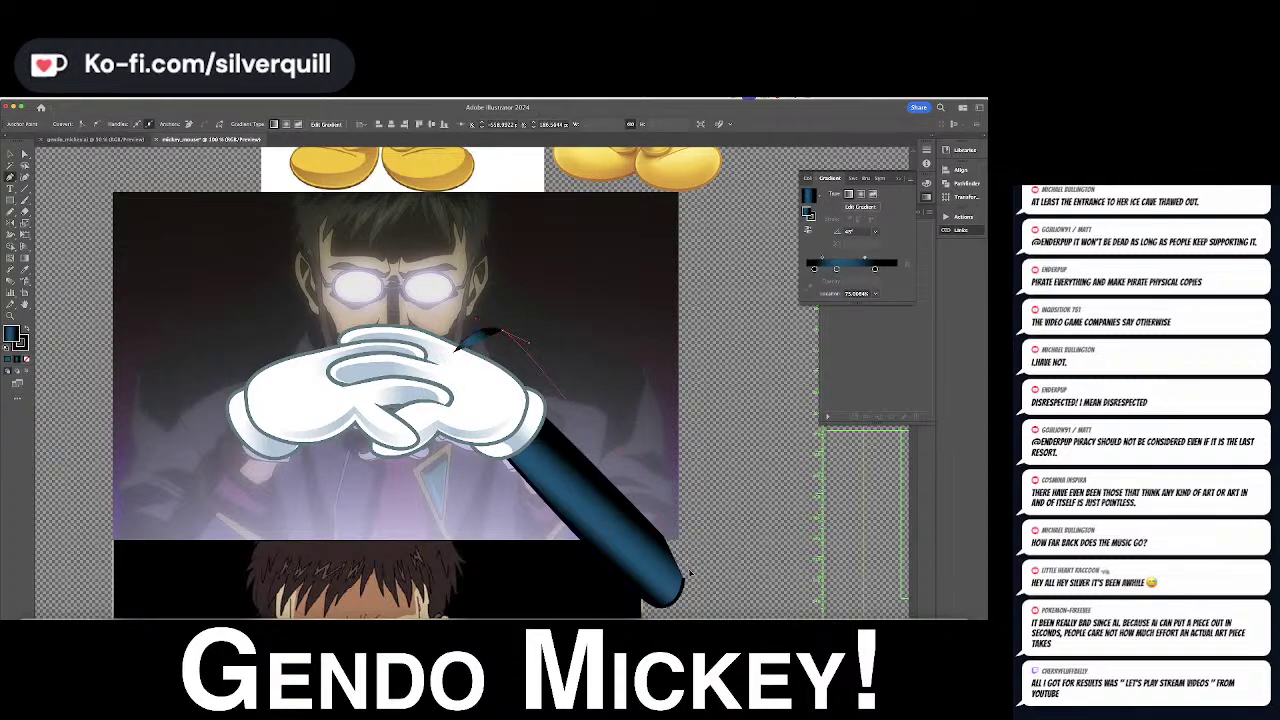
pyautogui.click(694, 605)
pyautogui.press('super+z')
# Shorten the forearm by moving its elbow-end anchor points up toward the glove
pyautogui.press('a')
pyautogui.moveTo(658, 362); pyautogui.dragTo(673, 302)
pyautogui.moveTo(717, 445); pyautogui.dragTo(625, 476)
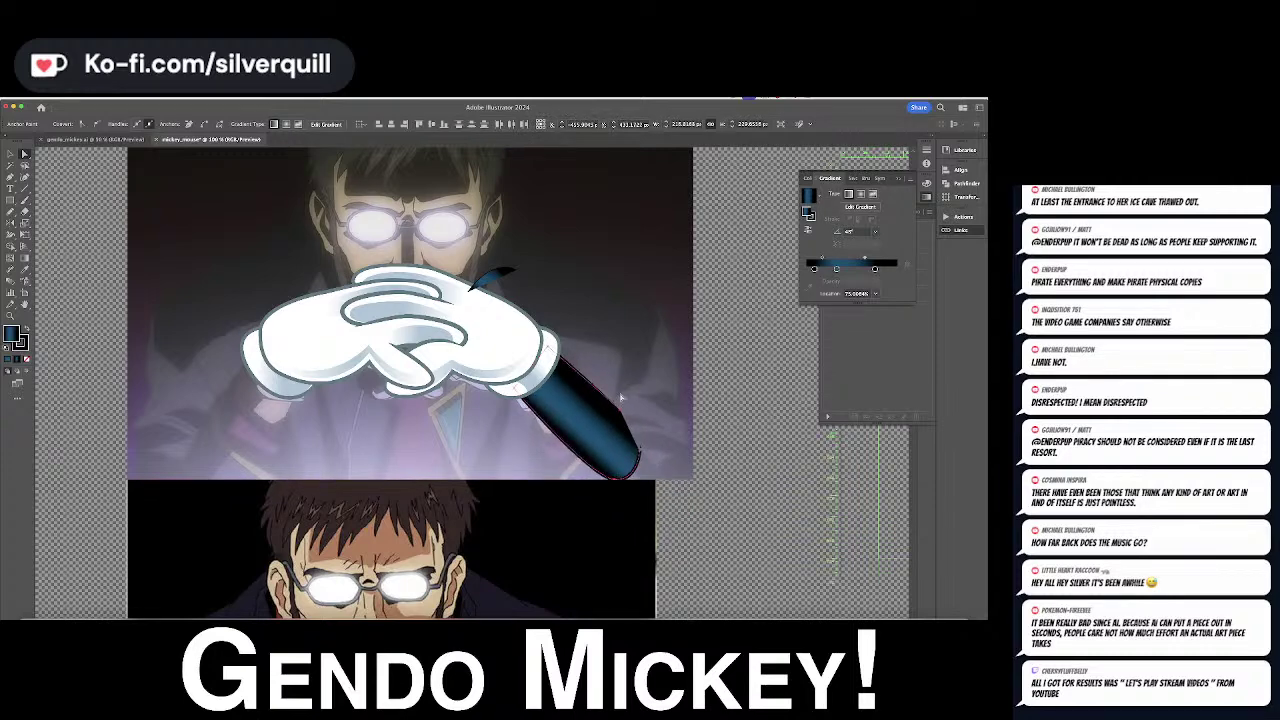
pyautogui.scroll(2, 643, 357)
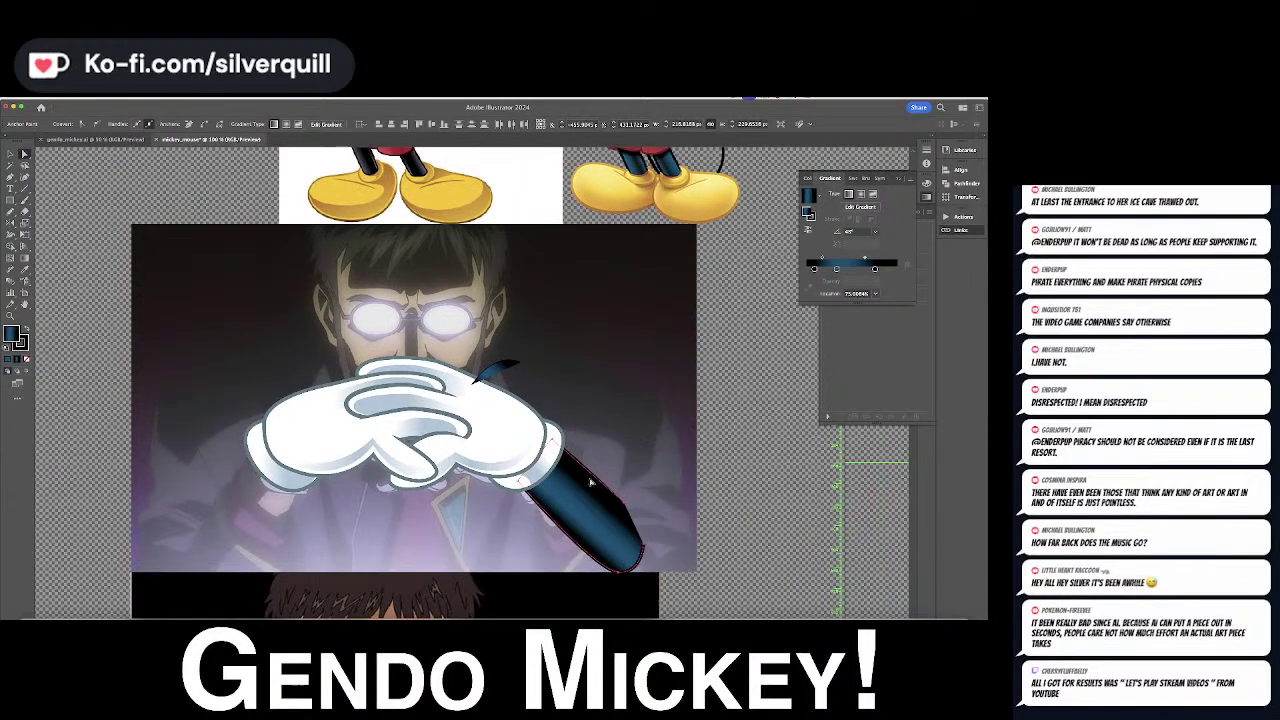
# Give the upper-arm path a uniform stroke profile and continue its Pen outline down around the elbow and back to its starting point
pyautogui.keyDown('super'); pyautogui.click(497, 368); pyautogui.keyUp('super')
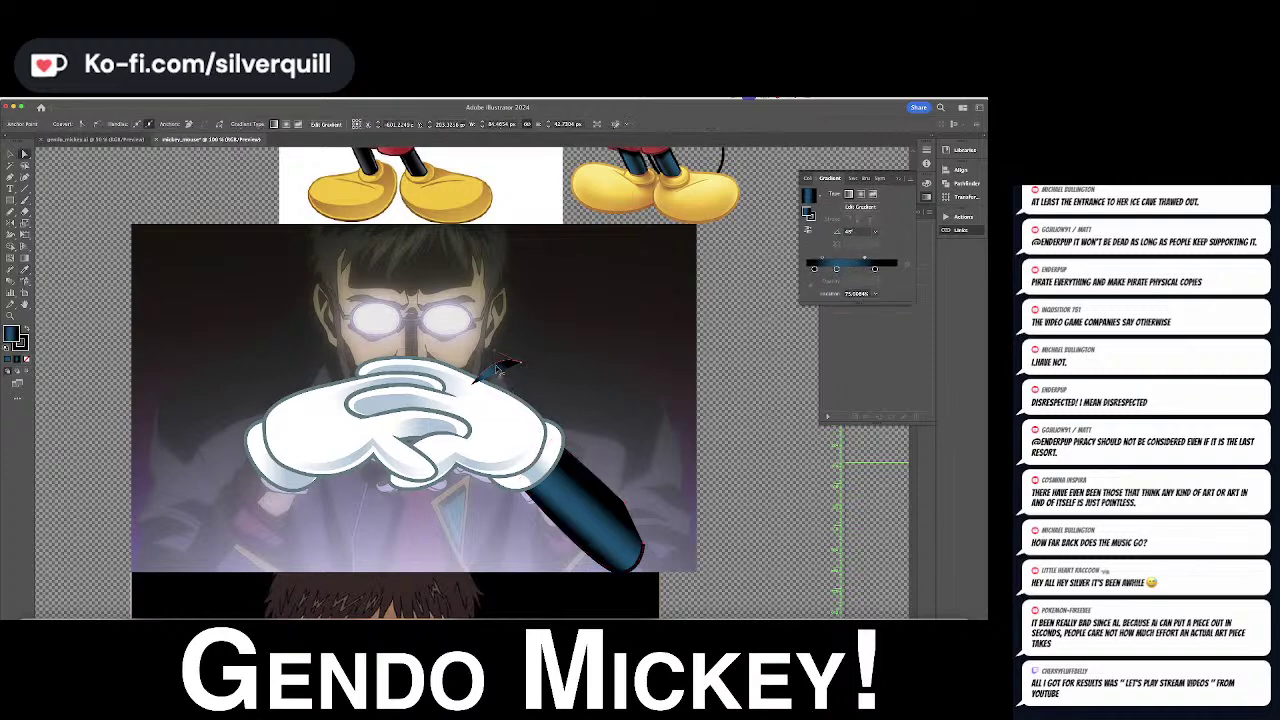
pyautogui.click(583, 473)
pyautogui.keyDown('super'); pyautogui.click(604, 466); pyautogui.keyUp('super')
pyautogui.press('p')
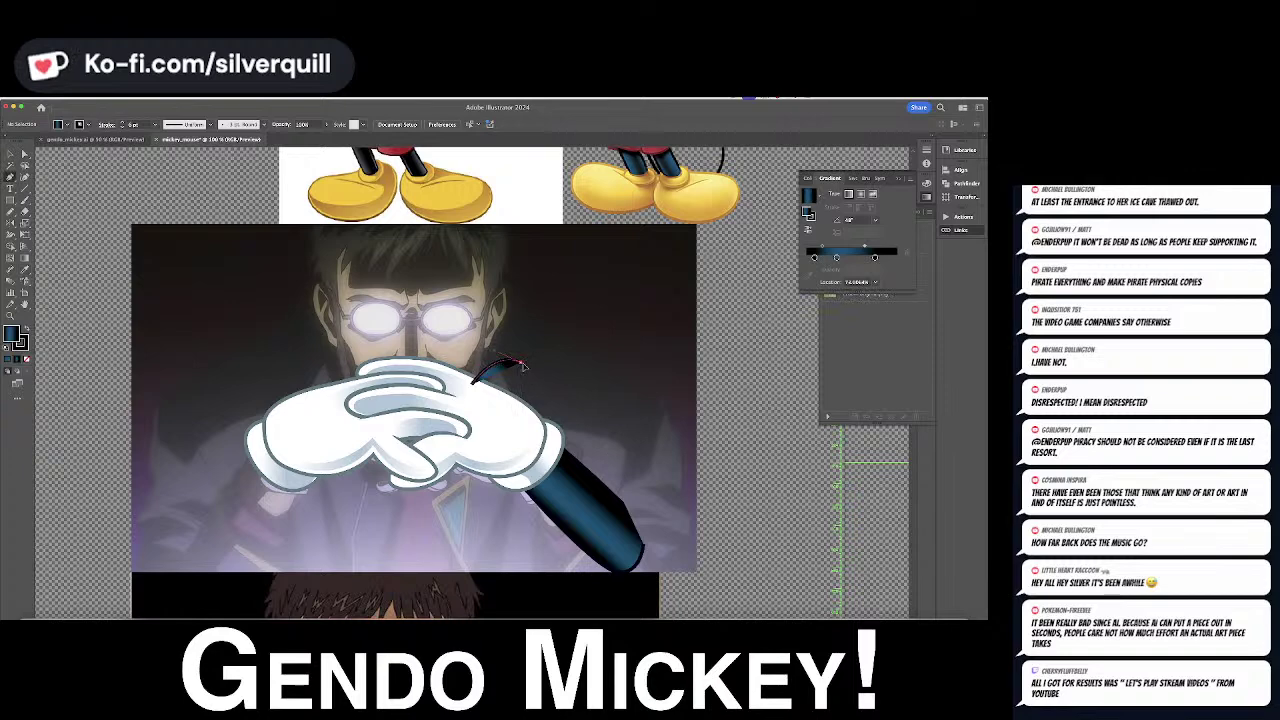
pyautogui.click(532, 372)
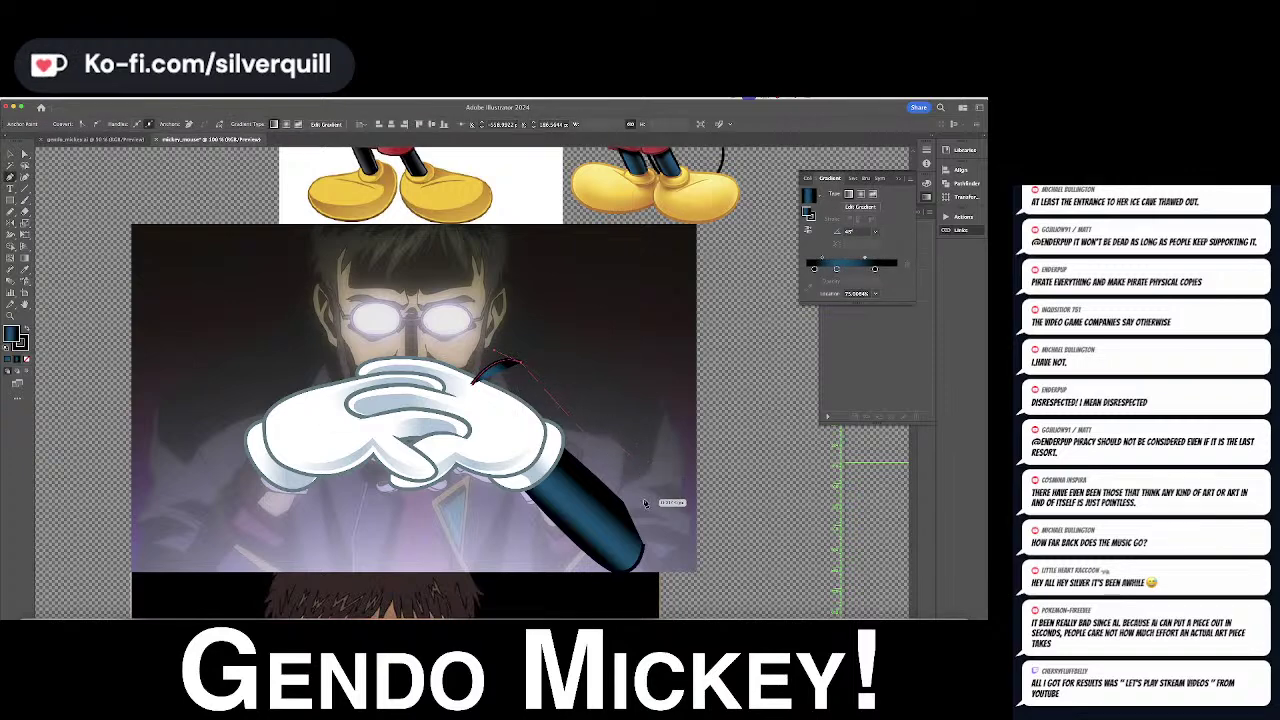
pyautogui.click(642, 498)
pyautogui.click(634, 568)
pyautogui.moveTo(618, 589); pyautogui.dragTo(613, 589)
pyautogui.click(473, 384)
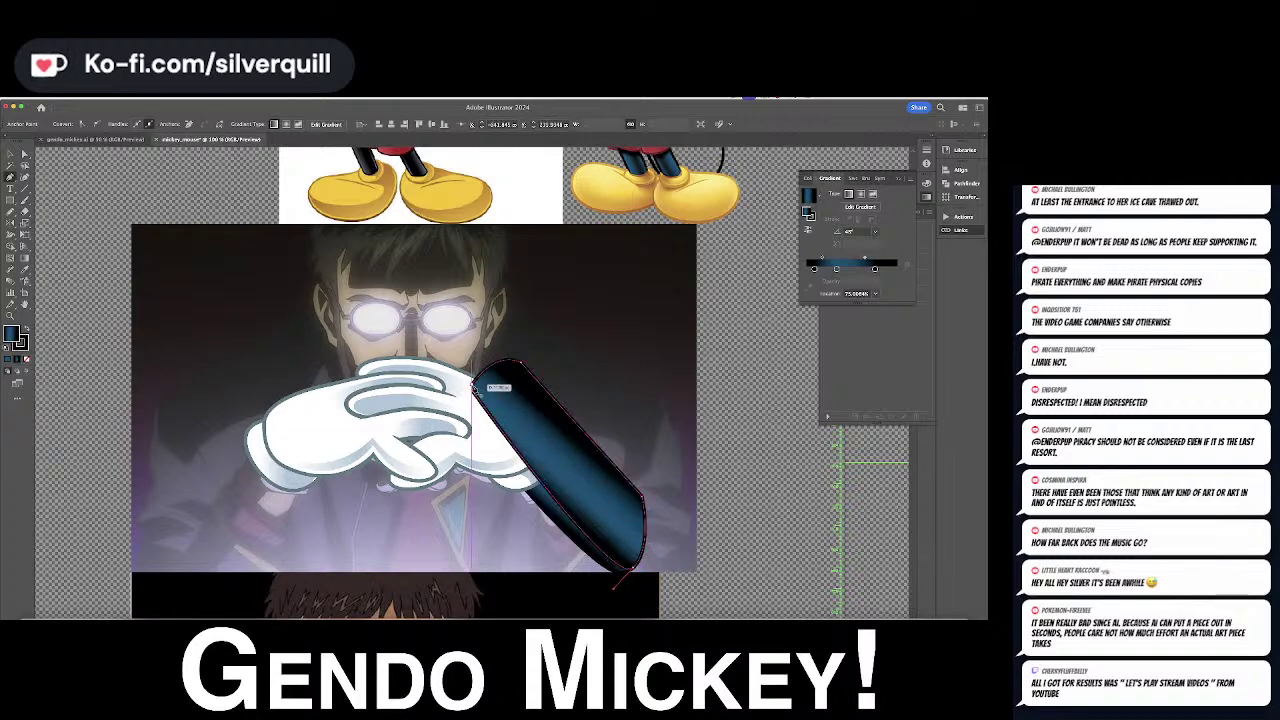
# Place the upper arm behind the gloves and forearm, reshape its outer edge by repositioning the upper anchor point, and deselect
pyautogui.press('a')
pyautogui.moveTo(521, 363); pyautogui.dragTo(572, 423)
pyautogui.hotkey('shift', 'c')
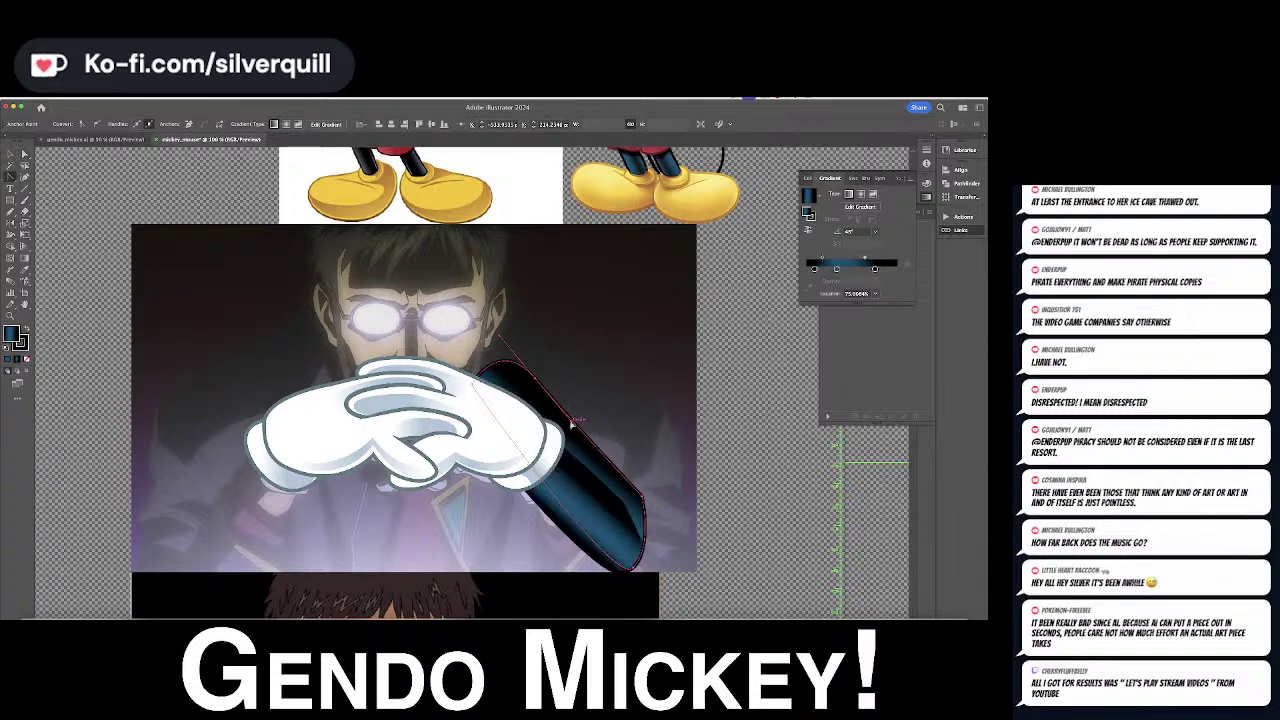
pyautogui.press('super+shift+a')
pyautogui.press('a')
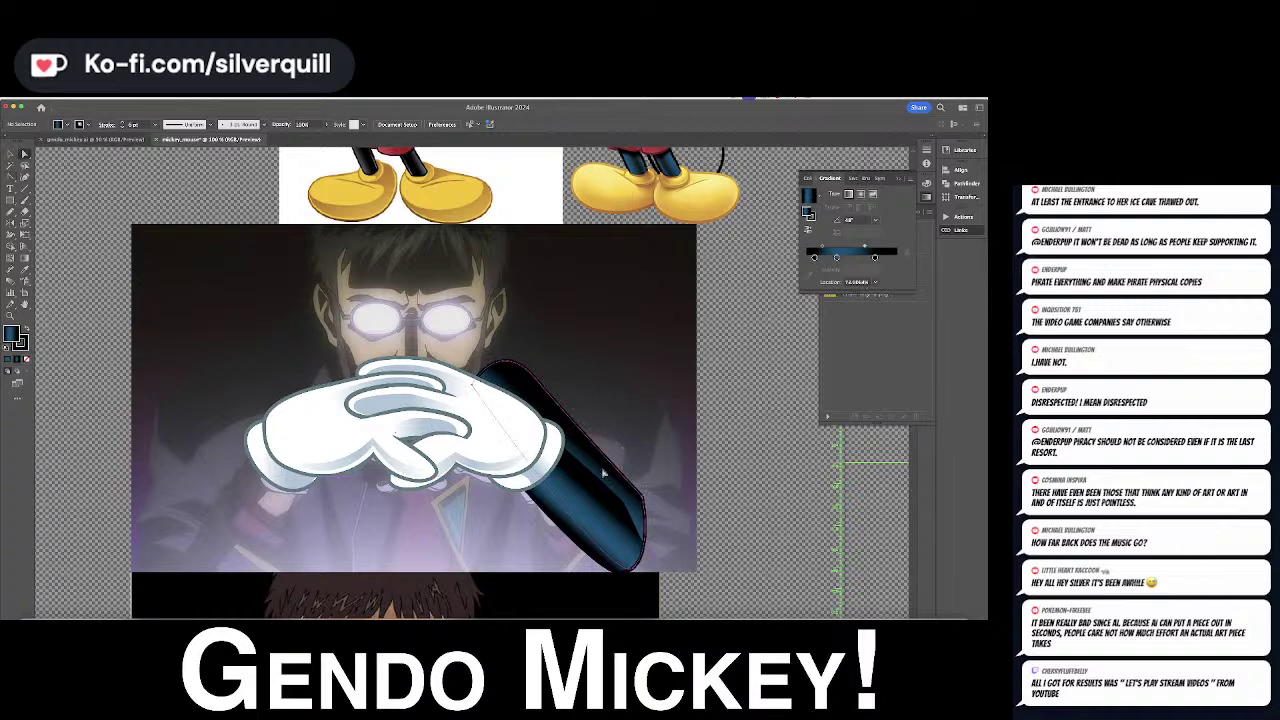
# Remove the blue stop from the upper arm's gradient, leaving it black, and smooth the curve at the elbow
pyautogui.click(603, 473)
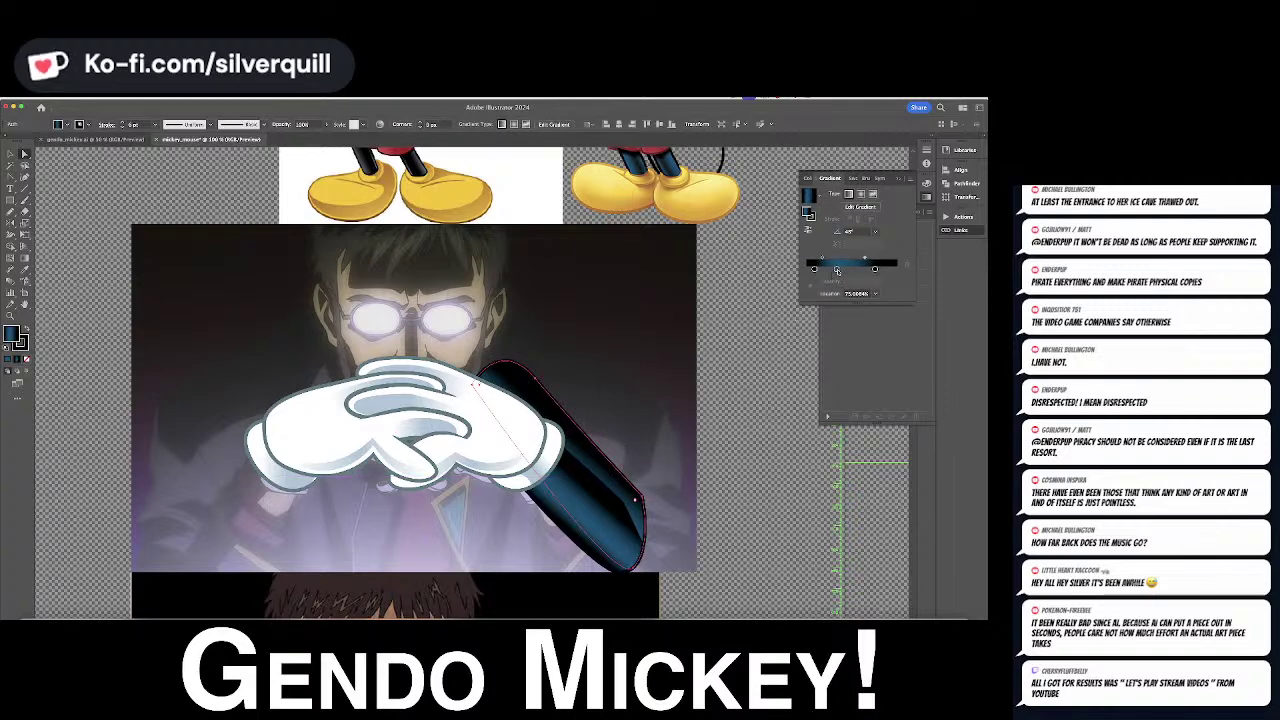
pyautogui.moveTo(837, 270); pyautogui.dragTo(837, 332)
pyautogui.hotkey('shift', 'c')
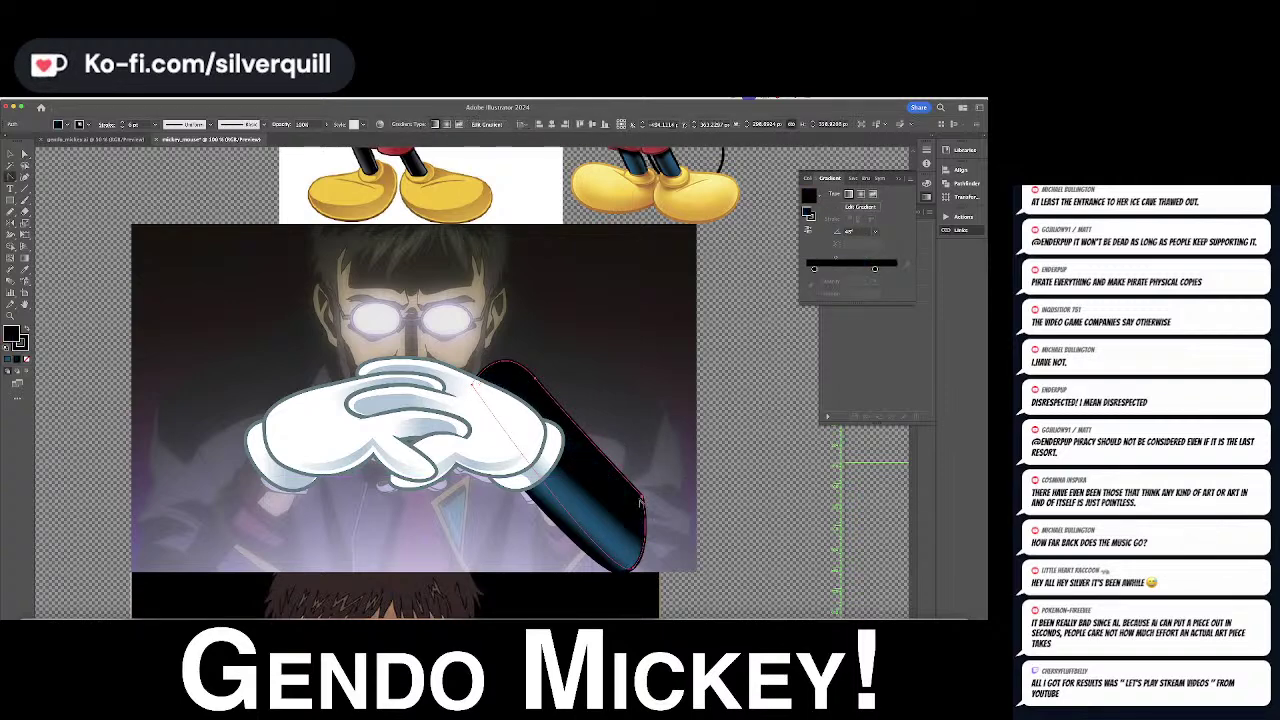
pyautogui.moveTo(642, 500); pyautogui.dragTo(652, 514)
pyautogui.press('a')
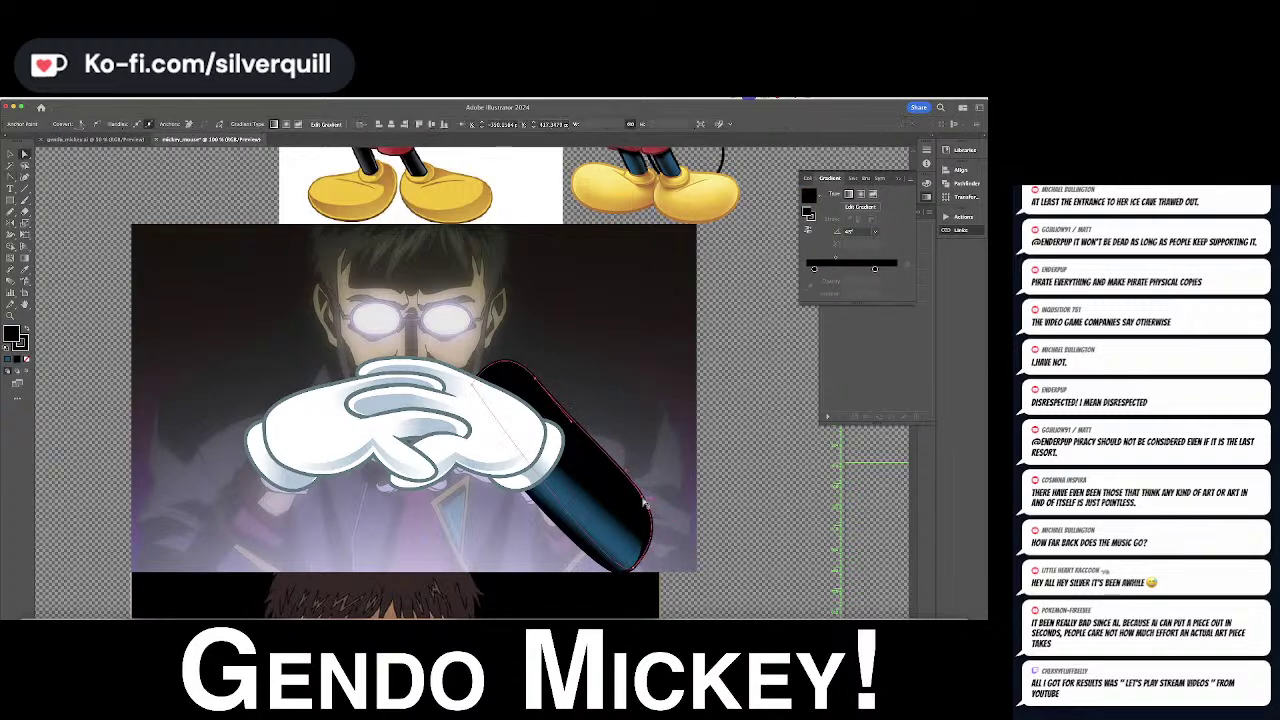
pyautogui.press('v')
pyautogui.click(638, 422)
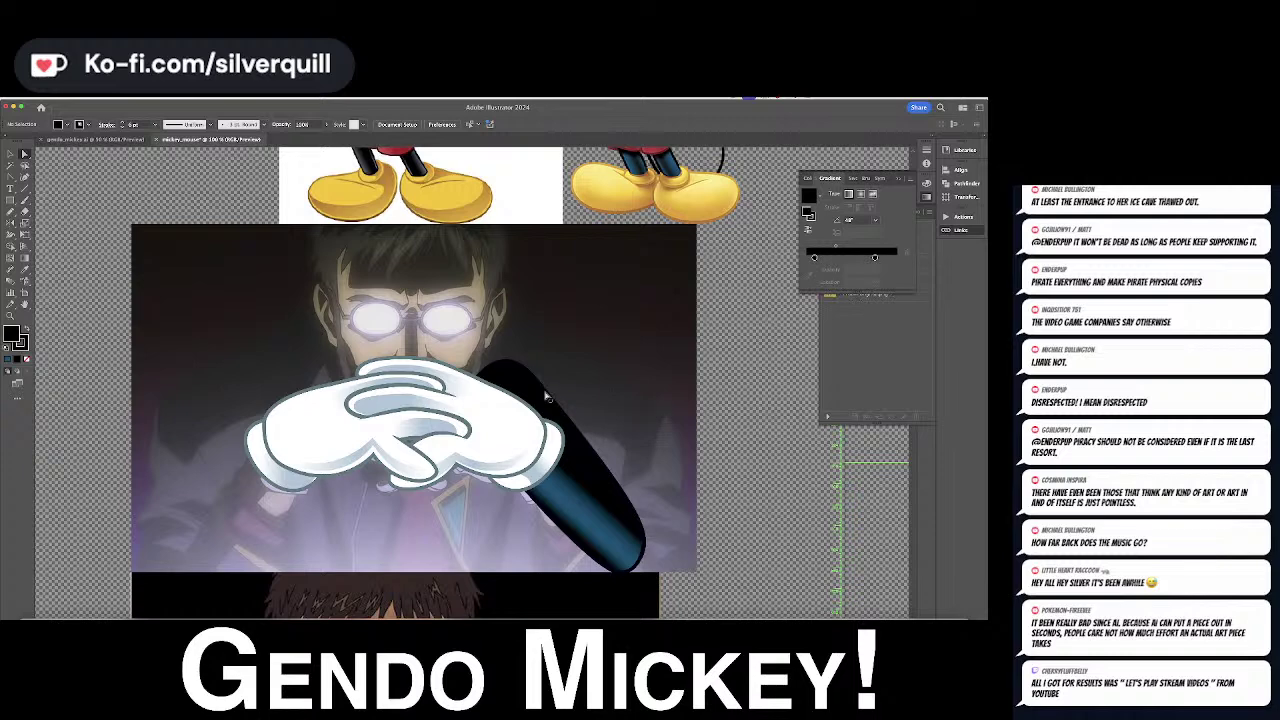
pyautogui.click(587, 470)
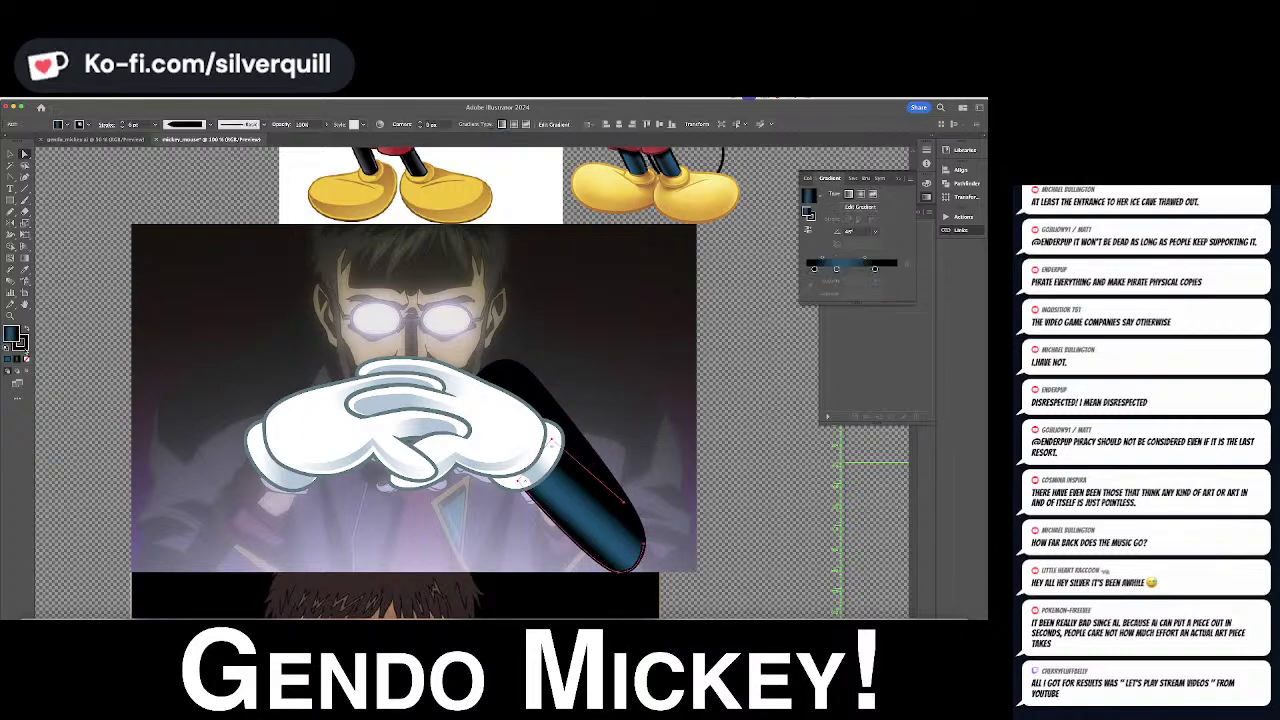
pyautogui.doubleClick(20, 342)
pyautogui.moveTo(717, 379); pyautogui.dragTo(701, 367)
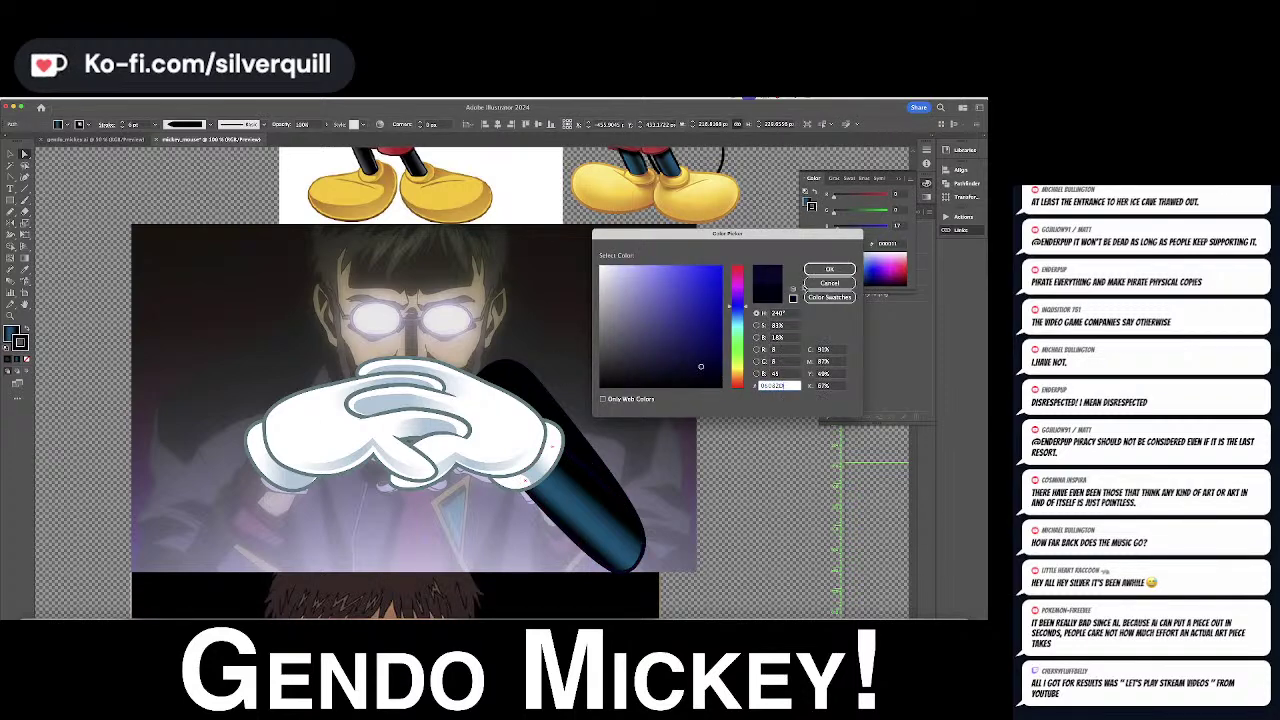
pyautogui.press('Return')
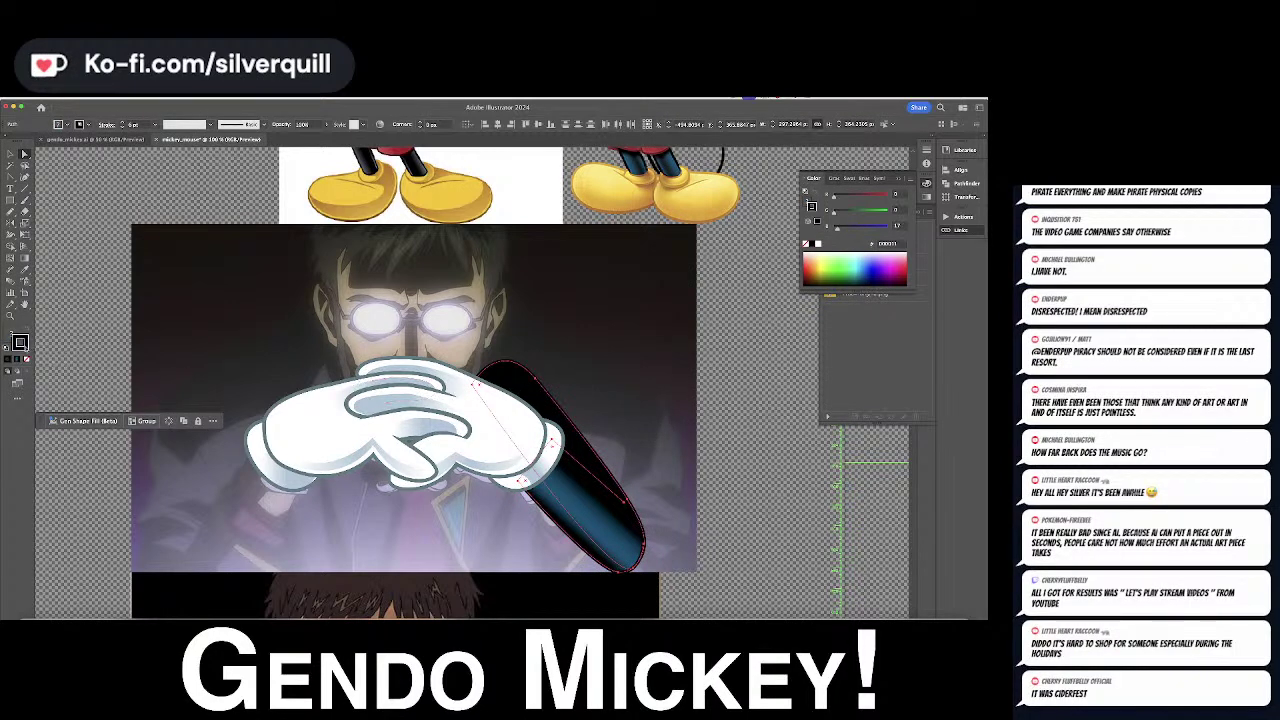
# Change the stroke color of both the forearm and the upper arm to a dark blue-gray and deselect
pyautogui.doubleClick(20, 342)
pyautogui.moveTo(711, 371); pyautogui.dragTo(618, 367)
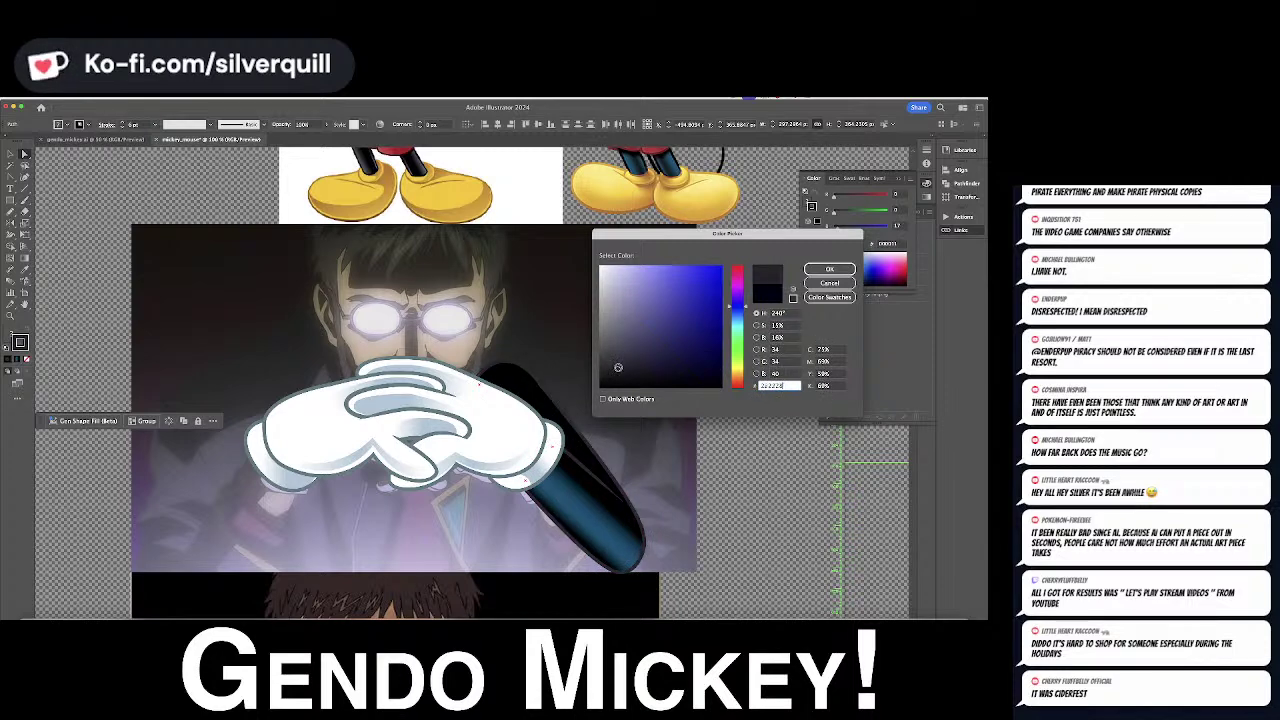
pyautogui.moveTo(618, 368); pyautogui.dragTo(618, 366)
pyautogui.click(829, 268)
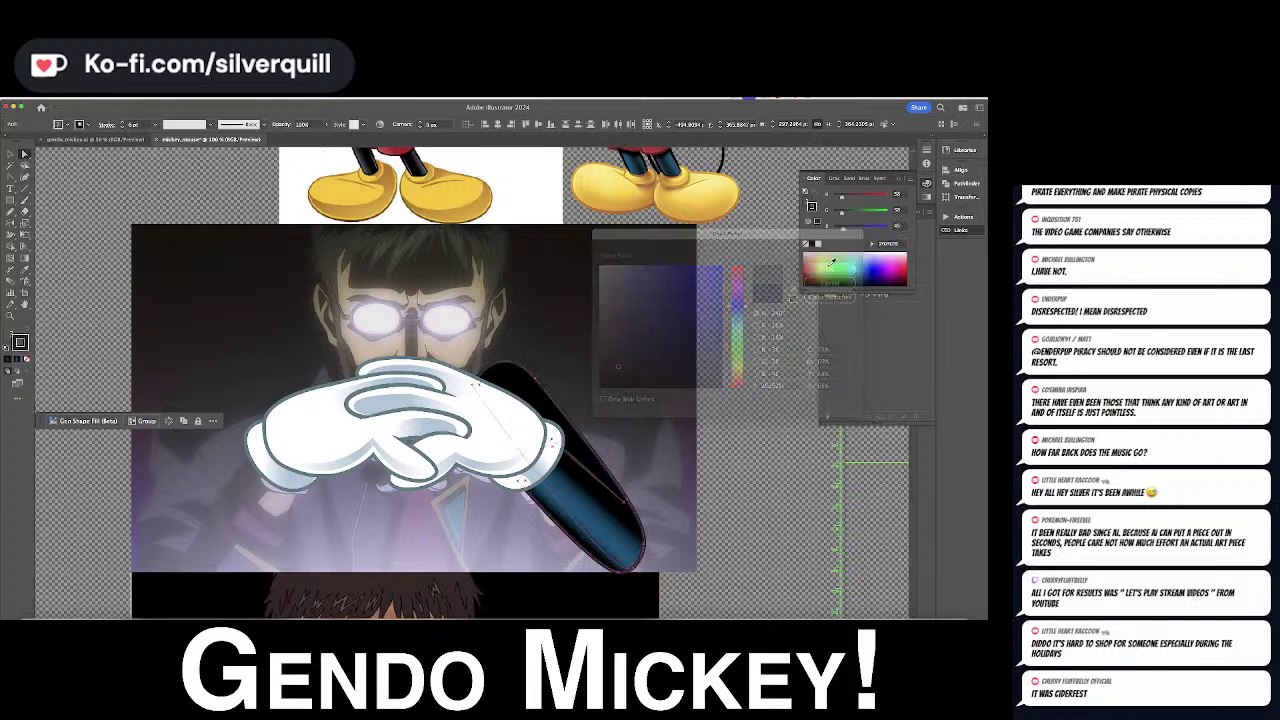
pyautogui.press('super+shift+a')
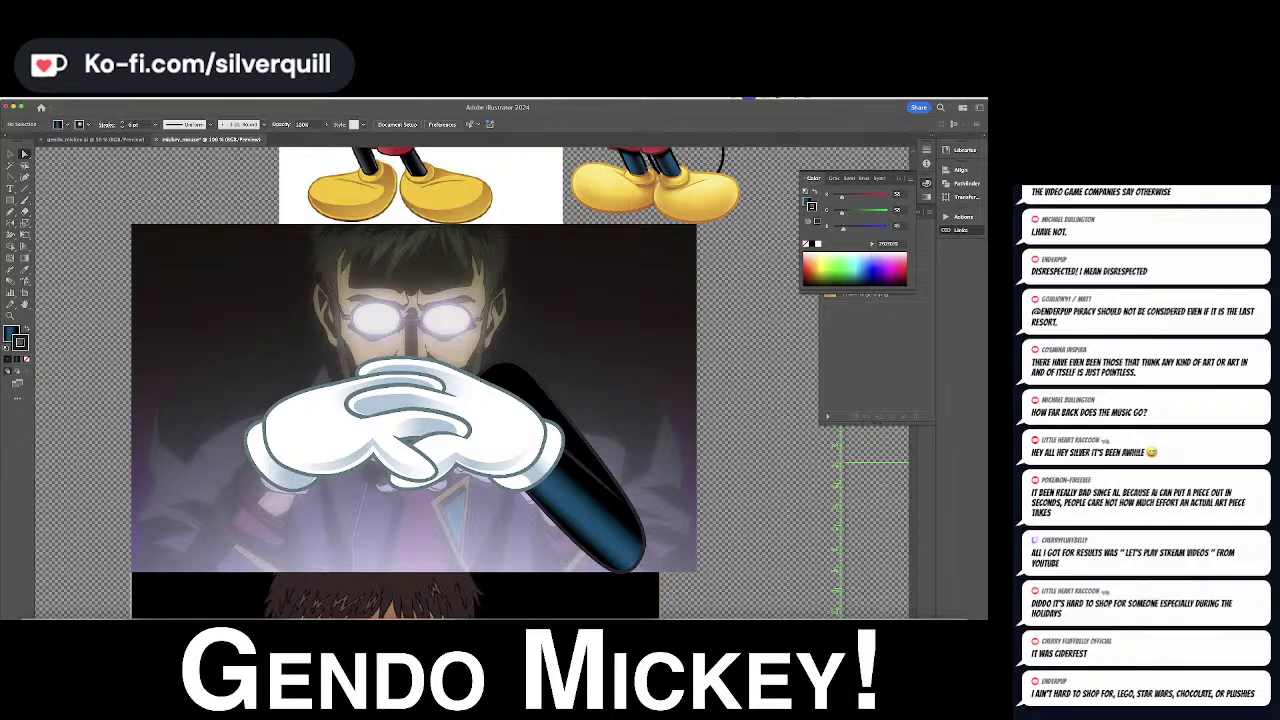
pyautogui.press('super+Tab')
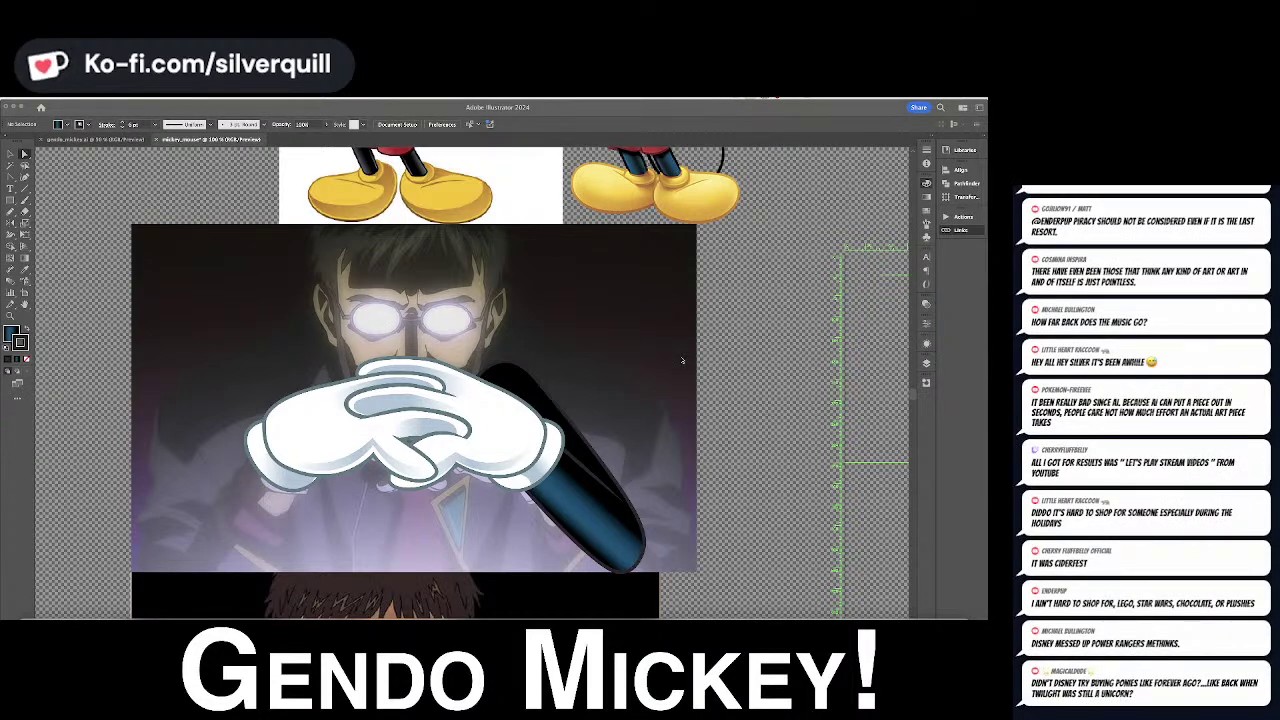
pyautogui.click(613, 497)
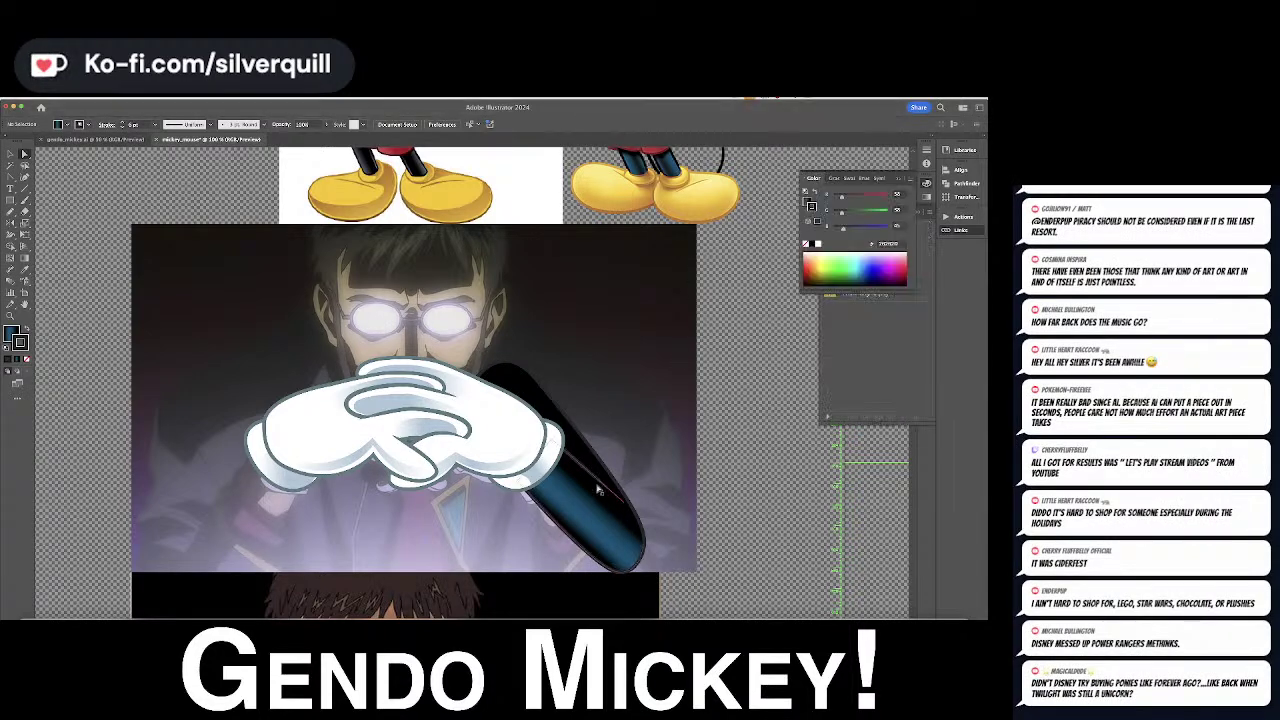
# Adjust the stroke width along the forearm's upper edge near the glove cuff with the Width tool, and deselect
pyautogui.doubleClick(606, 487)
pyautogui.click(444, 406)
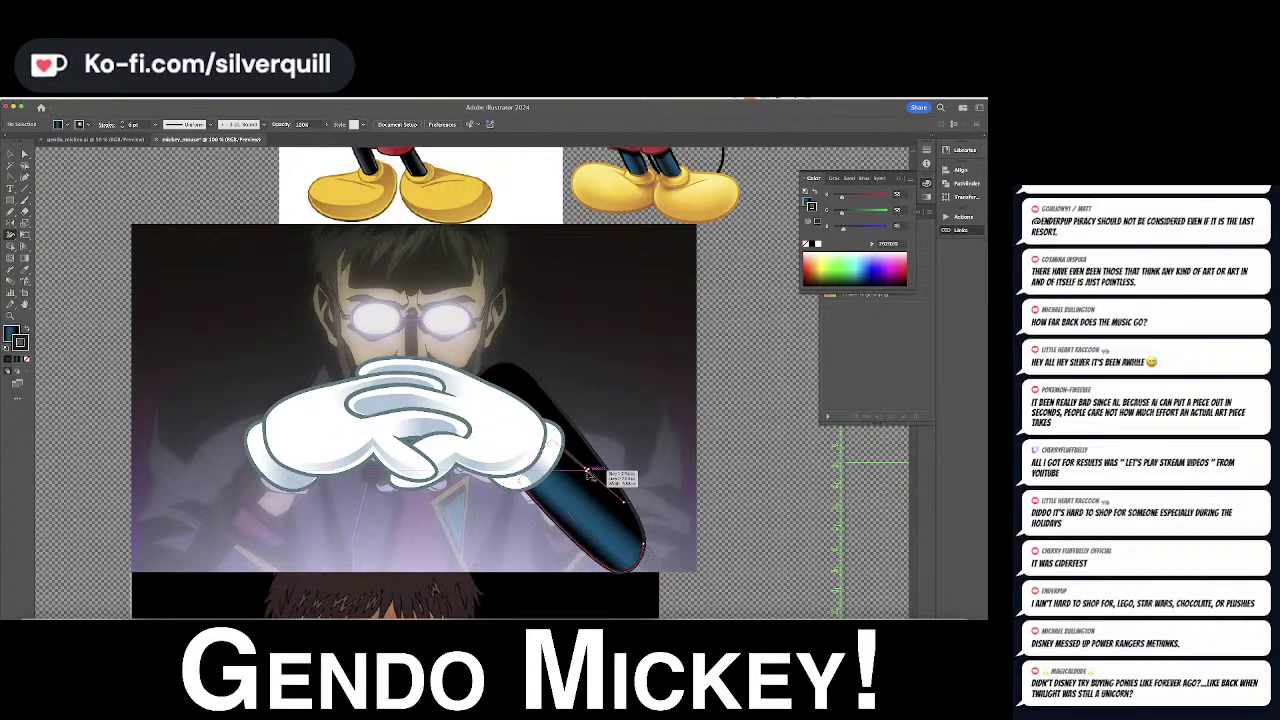
pyautogui.press('a')
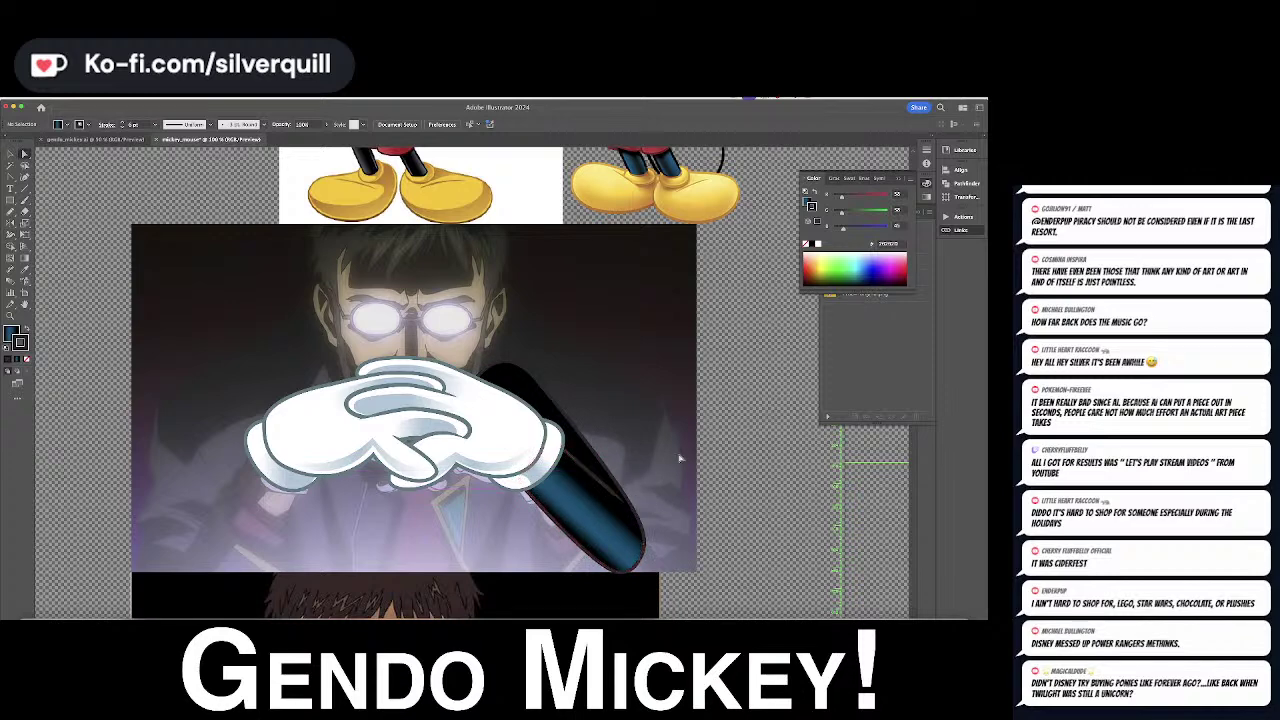
# Select the forearm and upper arm together and reflect a copy of them onto the opposite side of the gloves
pyautogui.moveTo(679, 458); pyautogui.dragTo(628, 508)
pyautogui.press('v')
pyautogui.click(628, 507)
pyautogui.click(11, 224)
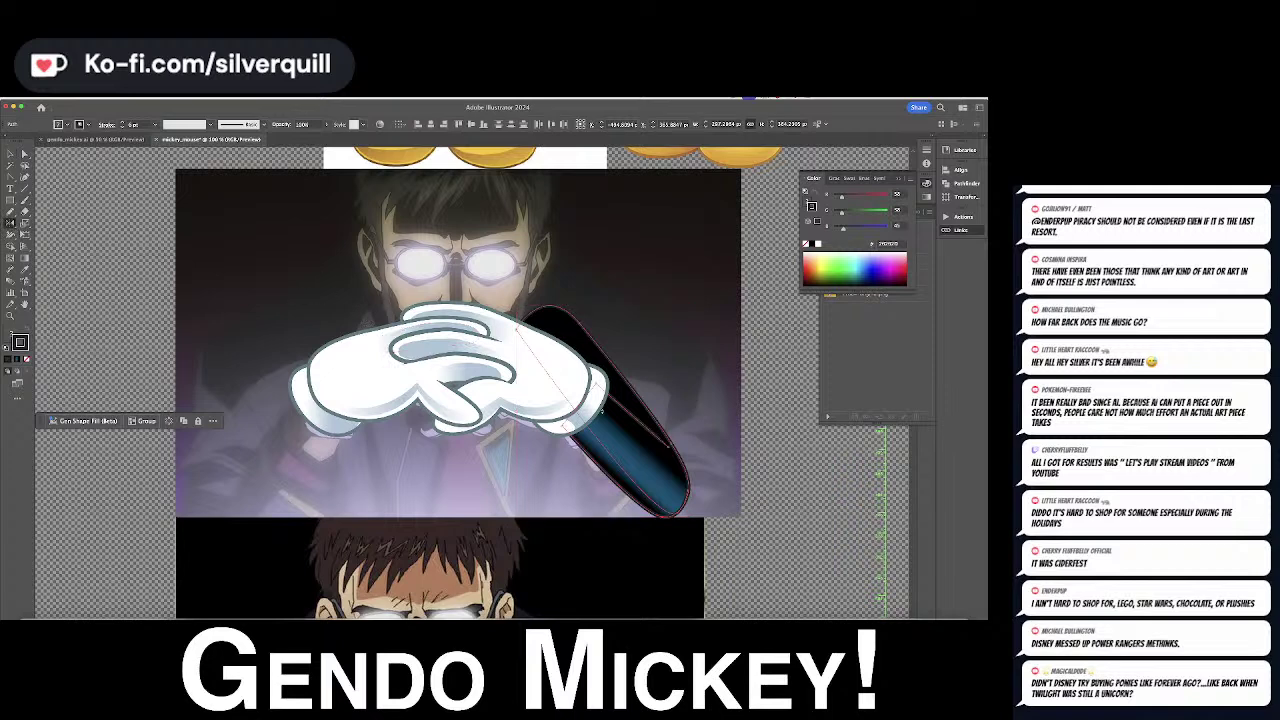
pyautogui.click(449, 340)
pyautogui.moveTo(458, 360); pyautogui.dragTo(451, 375)
pyautogui.click(566, 317)
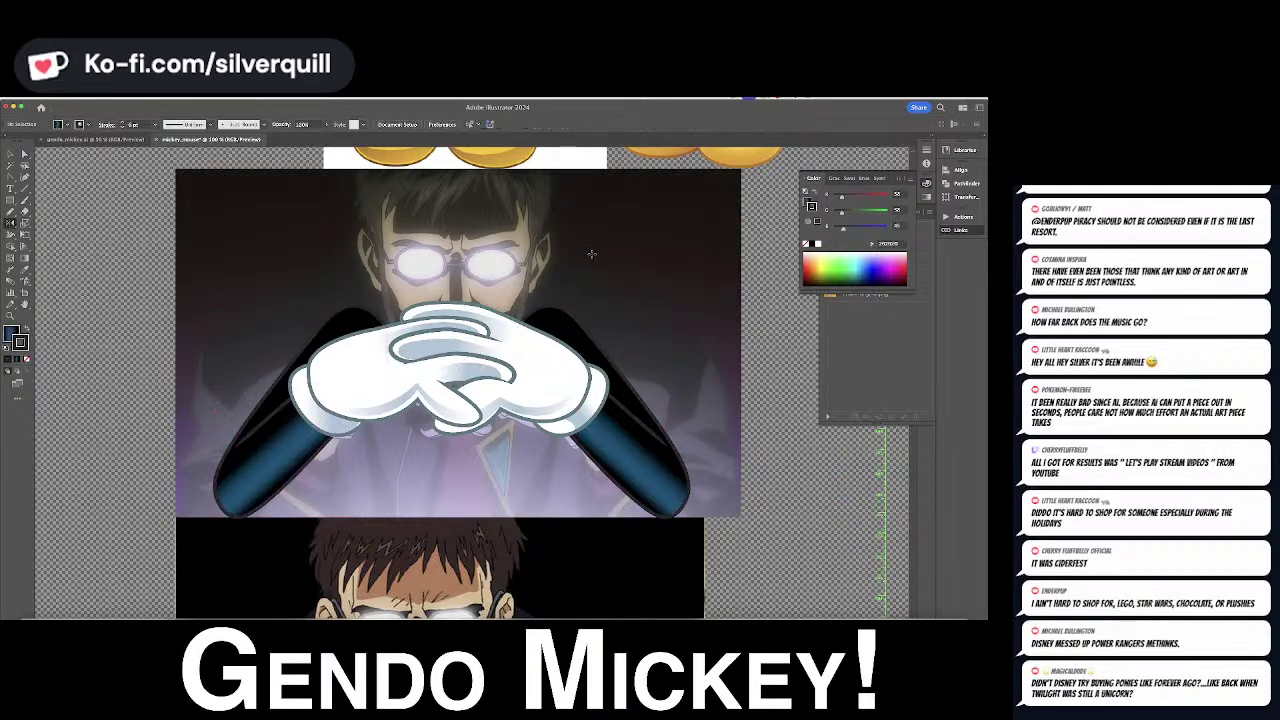
# Outline Mickey's torso as a closed Pen path from the gloves down over the lower reference face and back up
pyautogui.scroll(3, 570, 318)
pyautogui.scroll(-4, 573, 318)
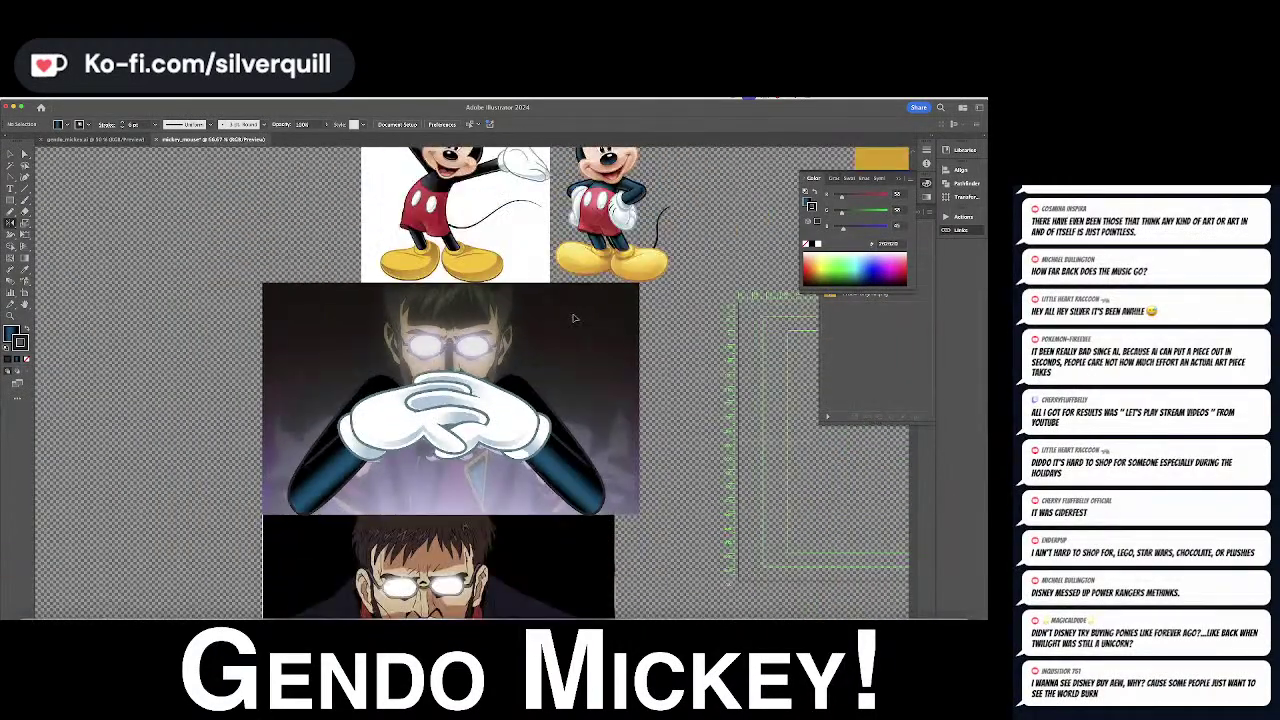
pyautogui.scroll(2, 572, 315)
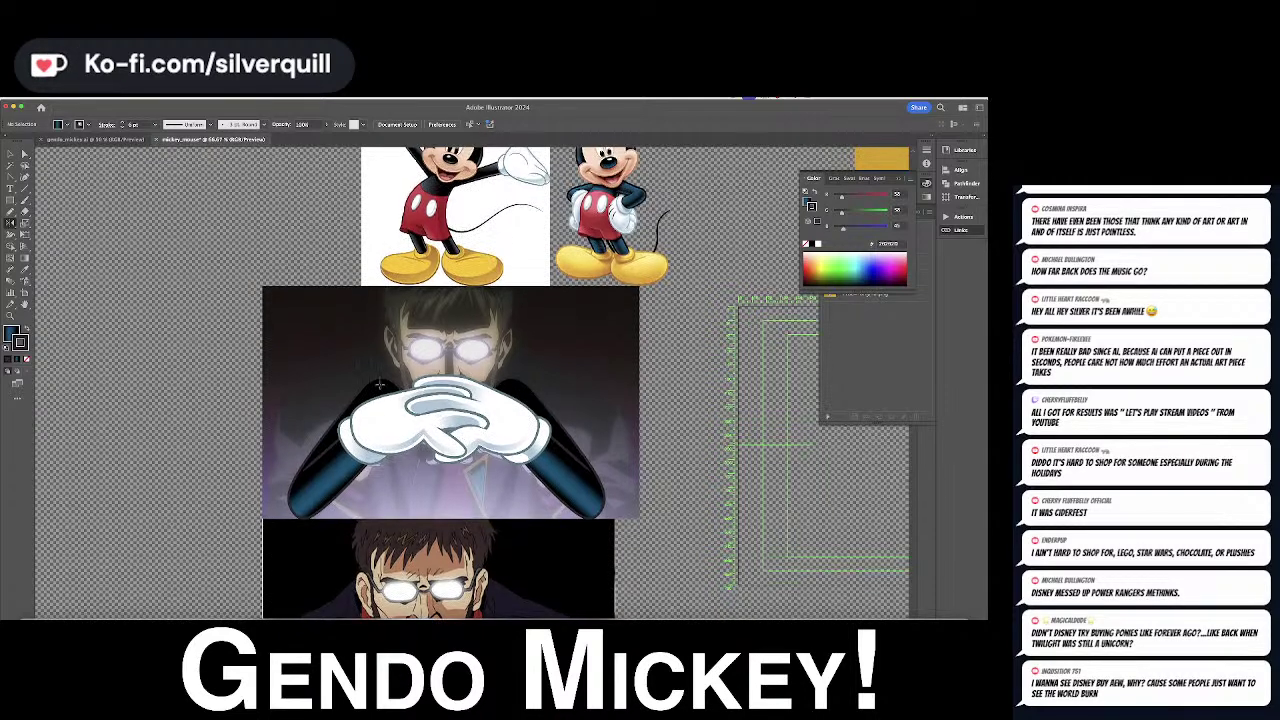
pyautogui.scroll(2, 371, 380)
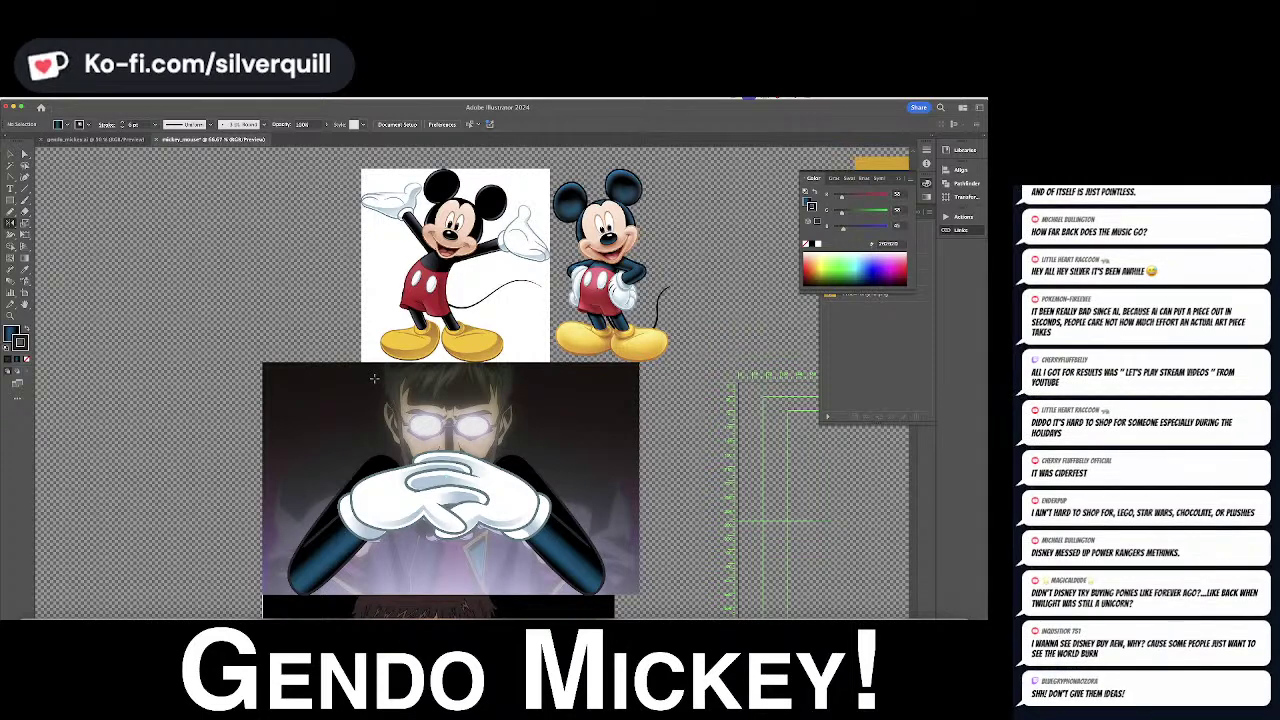
pyautogui.scroll(-2, 373, 378)
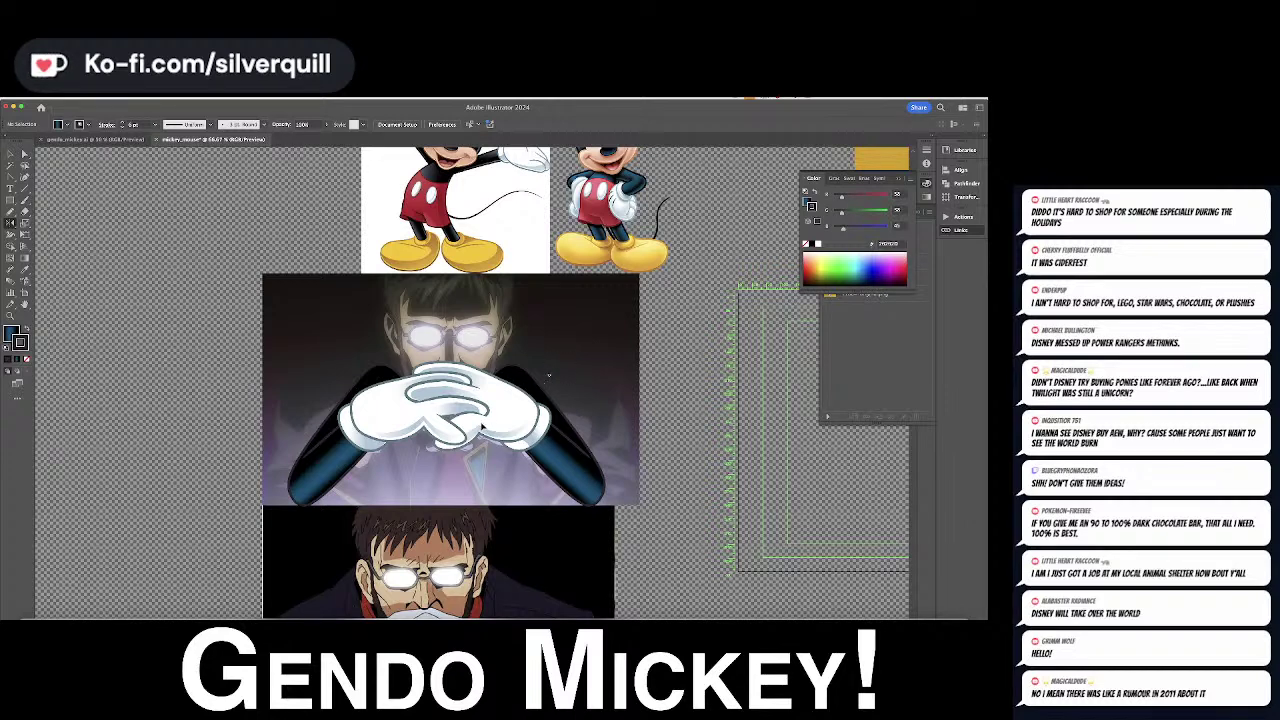
pyautogui.press('p')
pyautogui.click(405, 403)
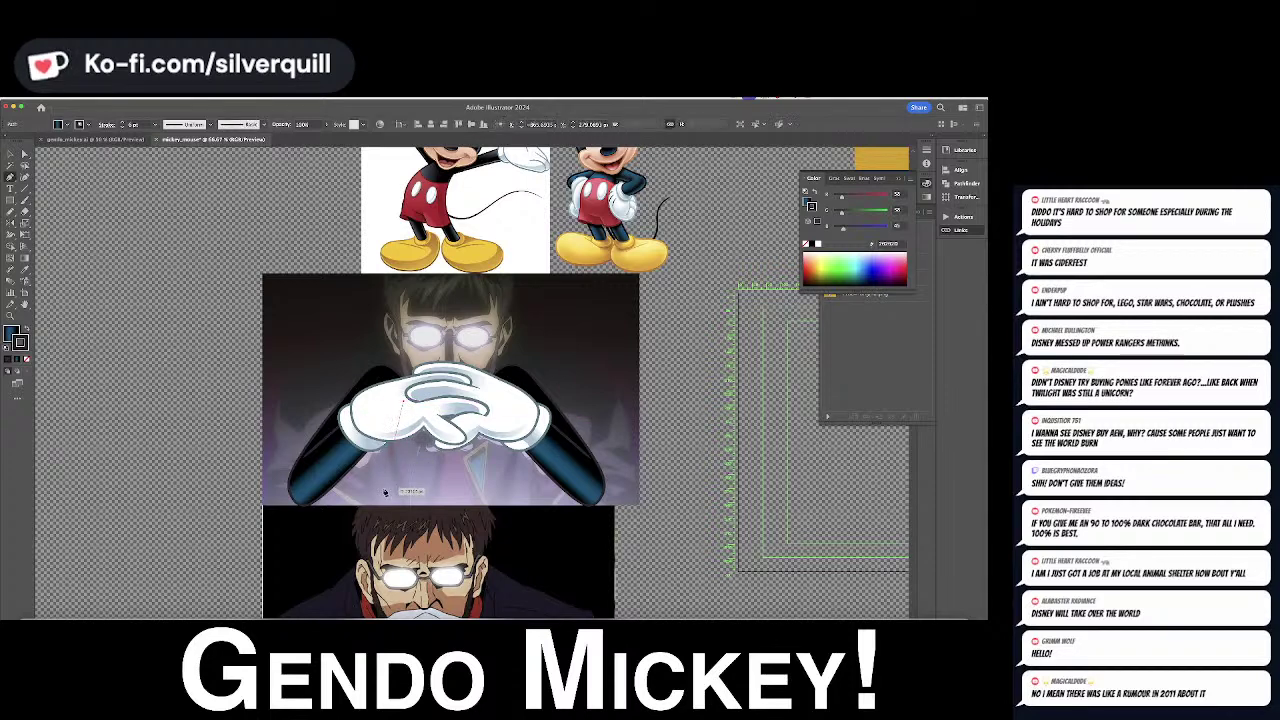
pyautogui.moveTo(404, 574); pyautogui.dragTo(443, 582)
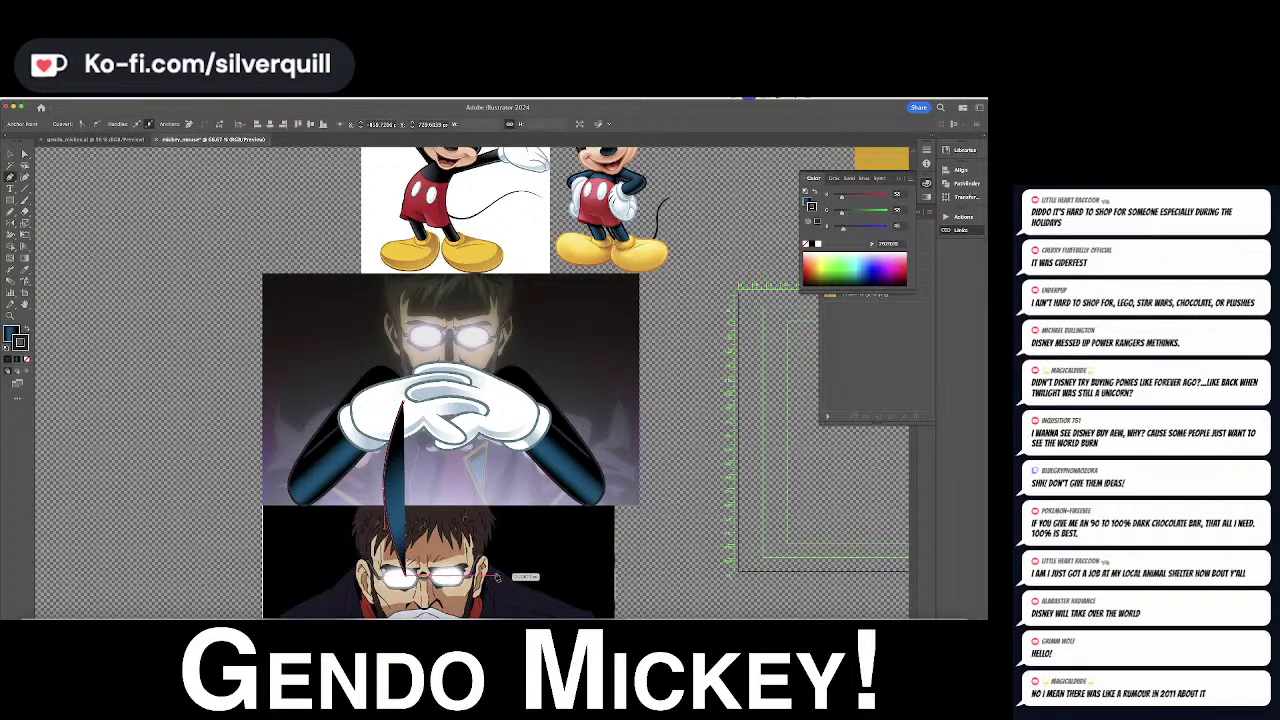
pyautogui.click(490, 576)
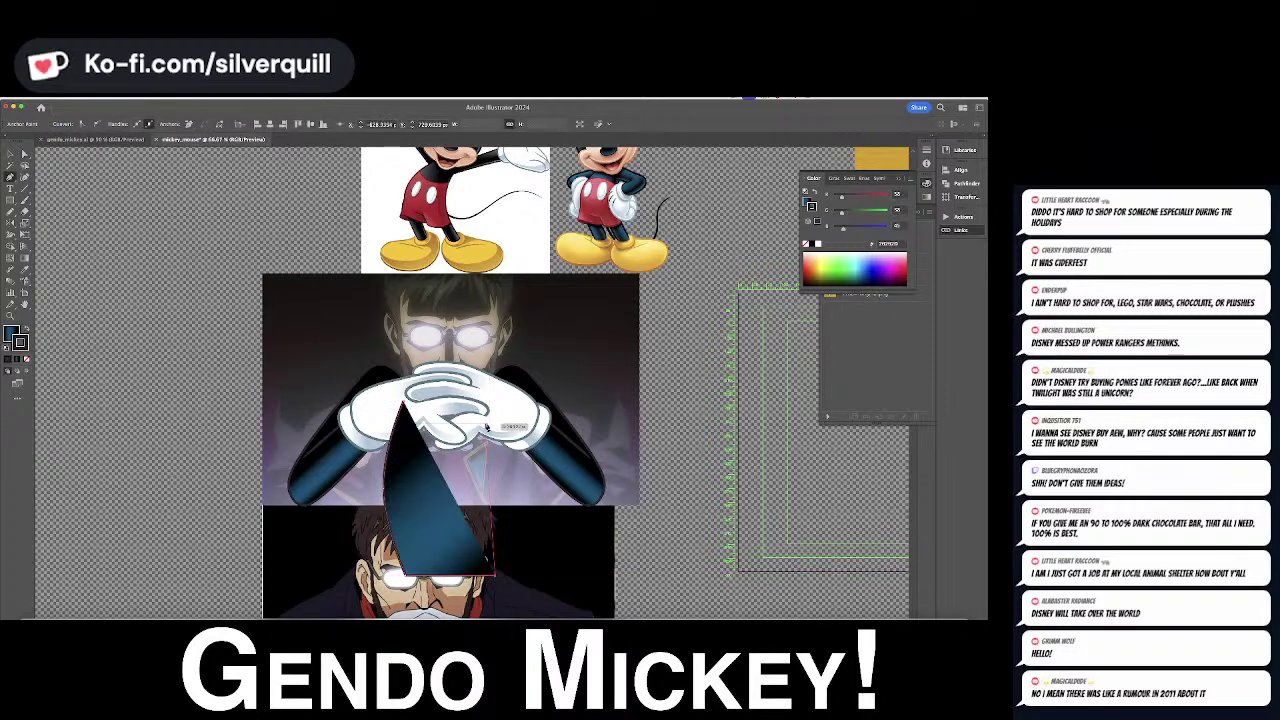
pyautogui.moveTo(486, 399); pyautogui.dragTo(432, 323)
pyautogui.click(403, 400)
# Reshape the torso's upper corner by repositioning its anchor point so the two sides match
pyautogui.press('a')
pyautogui.moveTo(430, 325); pyautogui.dragTo(481, 389)
pyautogui.click(489, 401)
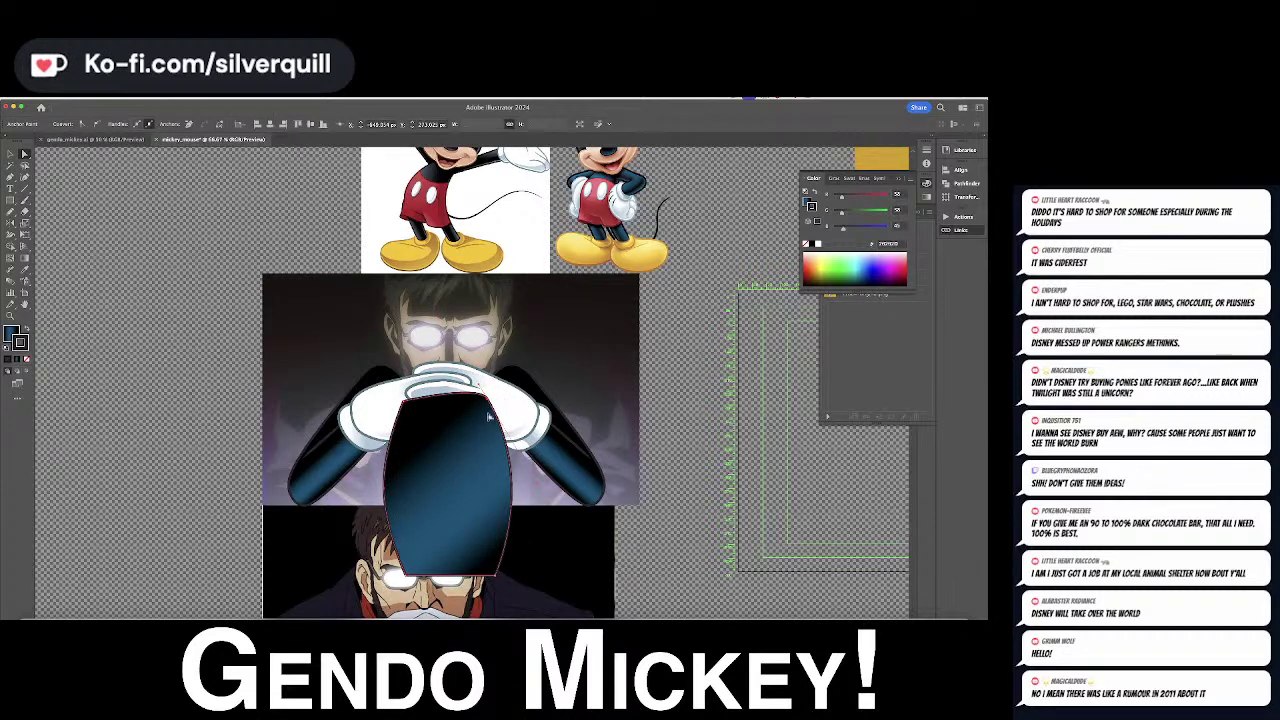
pyautogui.moveTo(487, 398); pyautogui.dragTo(490, 406)
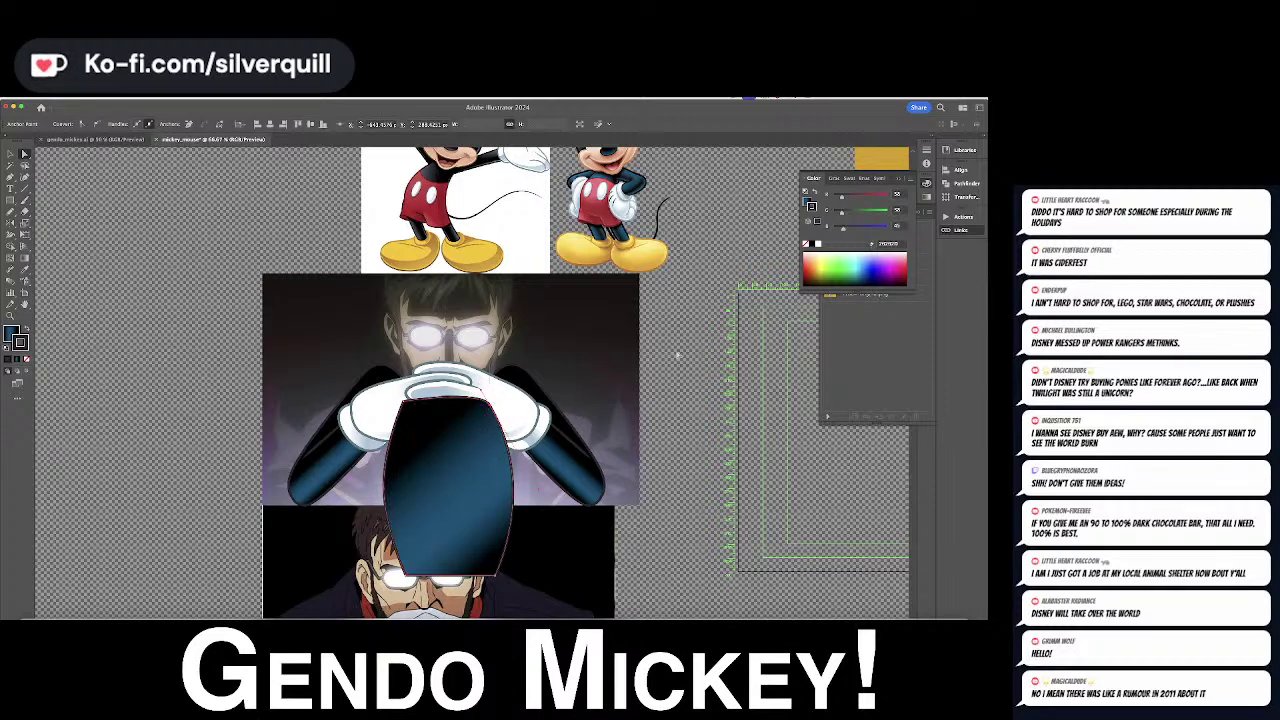
# Rotate the torso's linear gradient so the blue band runs nearly vertically, and select its first color stop
pyautogui.click(927, 202)
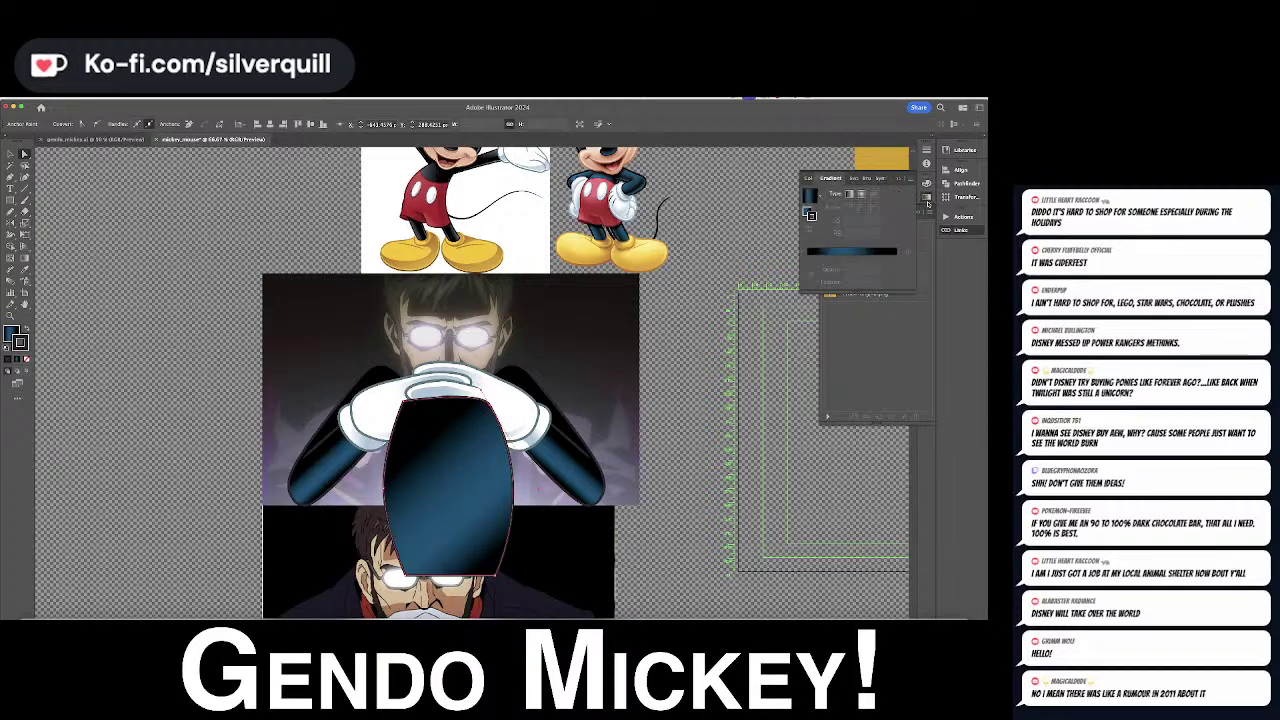
pyautogui.click(847, 248)
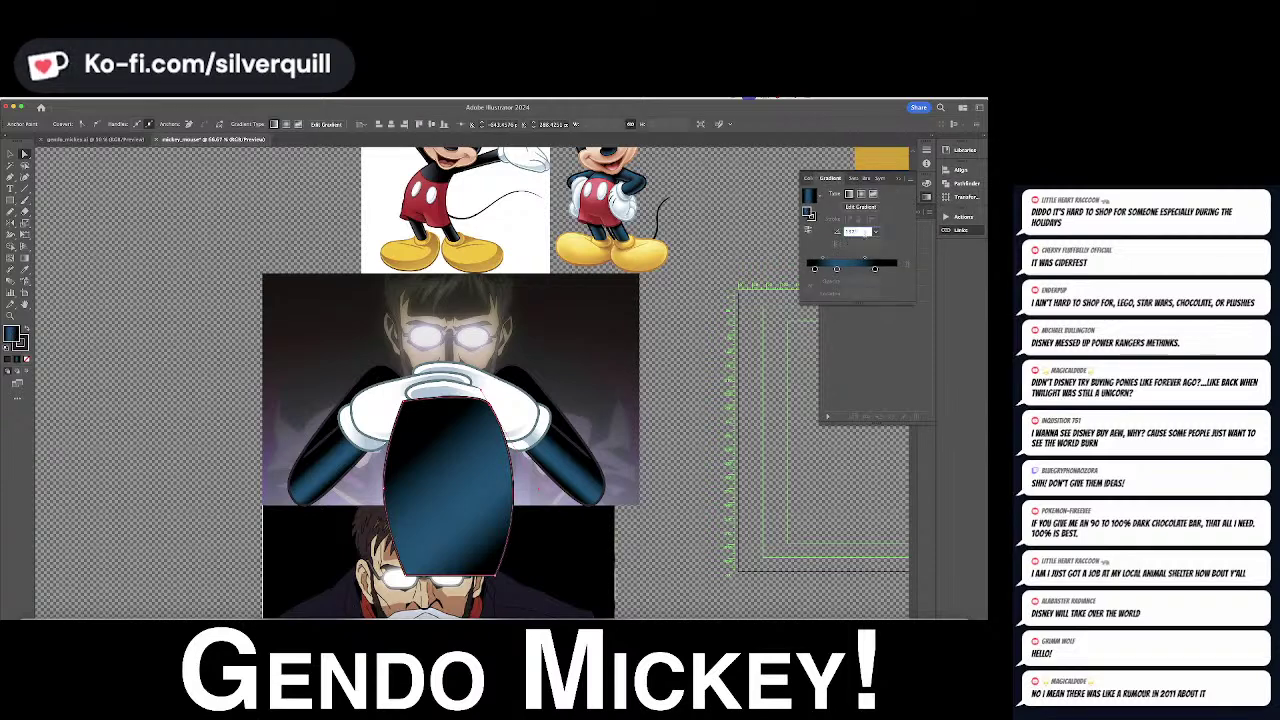
pyautogui.scroll(20, 865, 228)
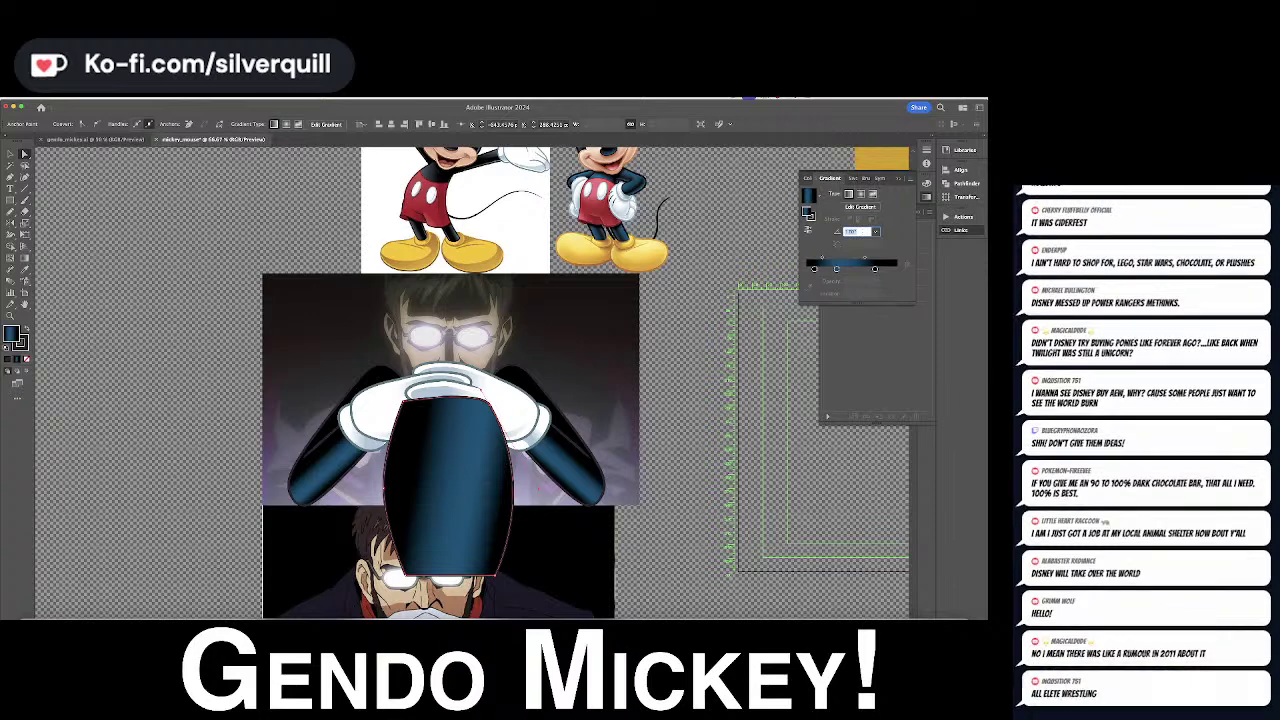
pyautogui.click(813, 270)
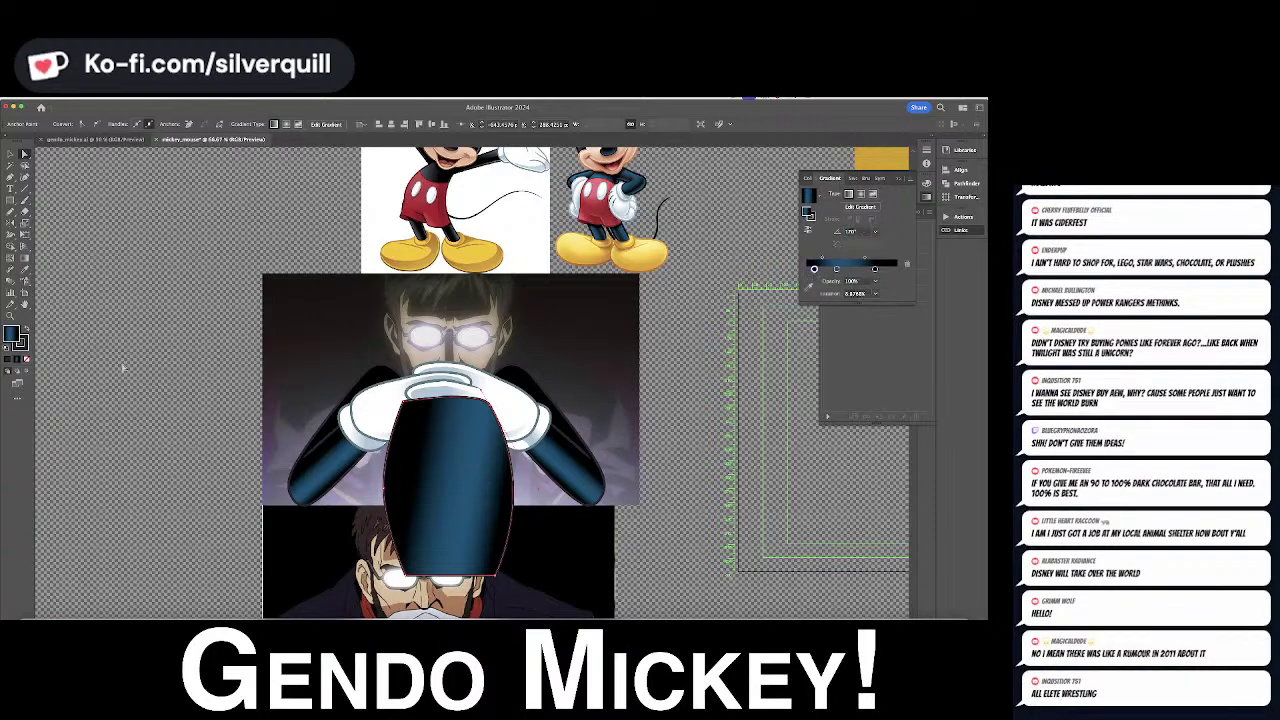
# Fill the torso with solid black and send it behind the gloves
pyautogui.click(8, 359)
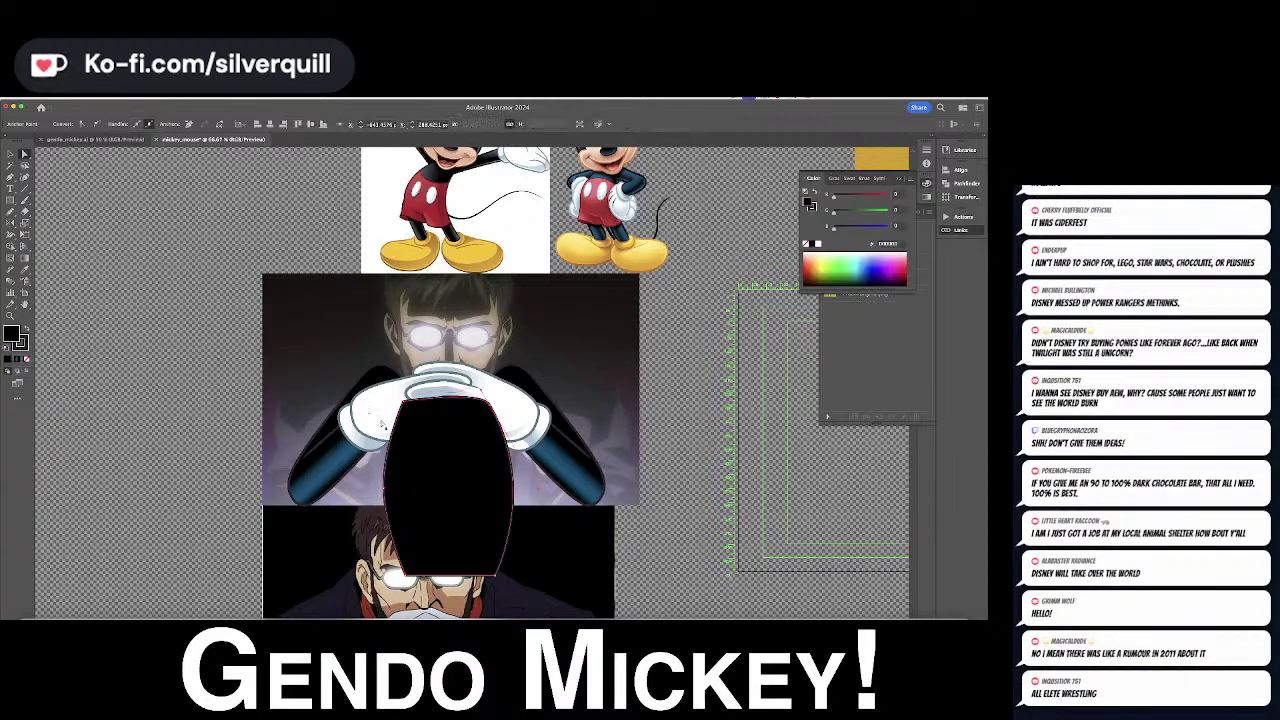
pyautogui.click(517, 491)
pyautogui.click(473, 473)
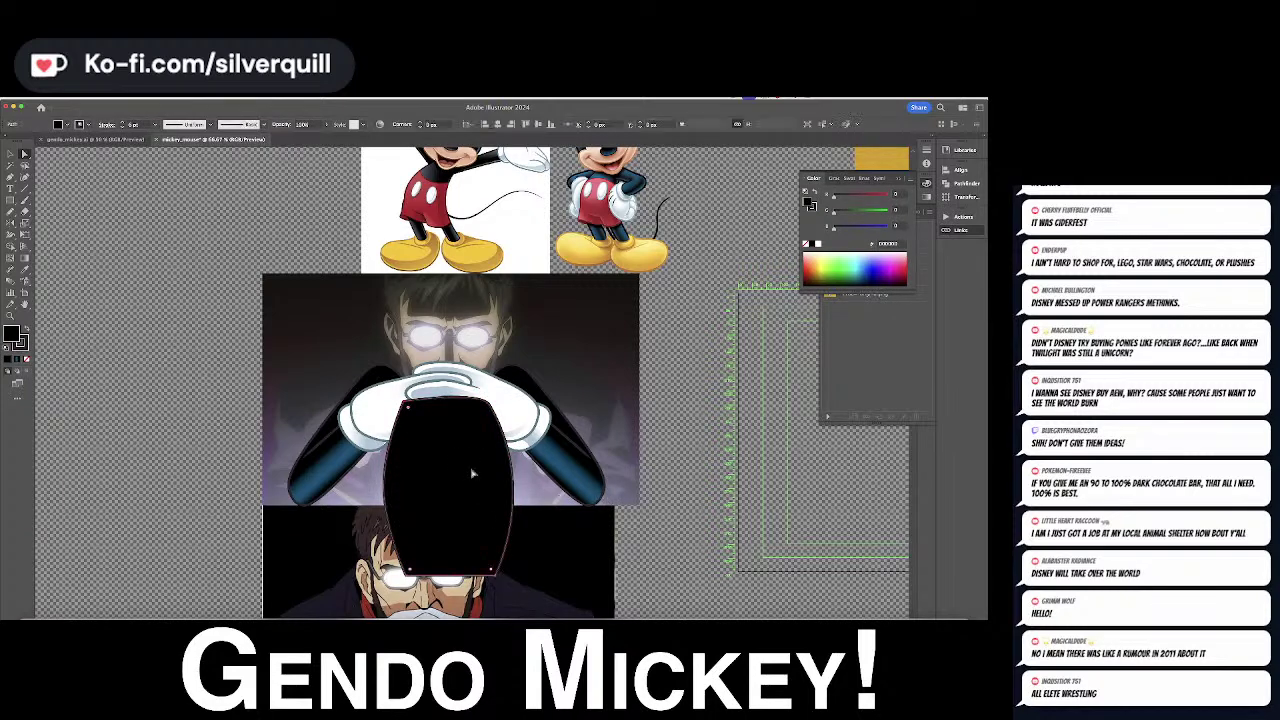
pyautogui.press('super+[')
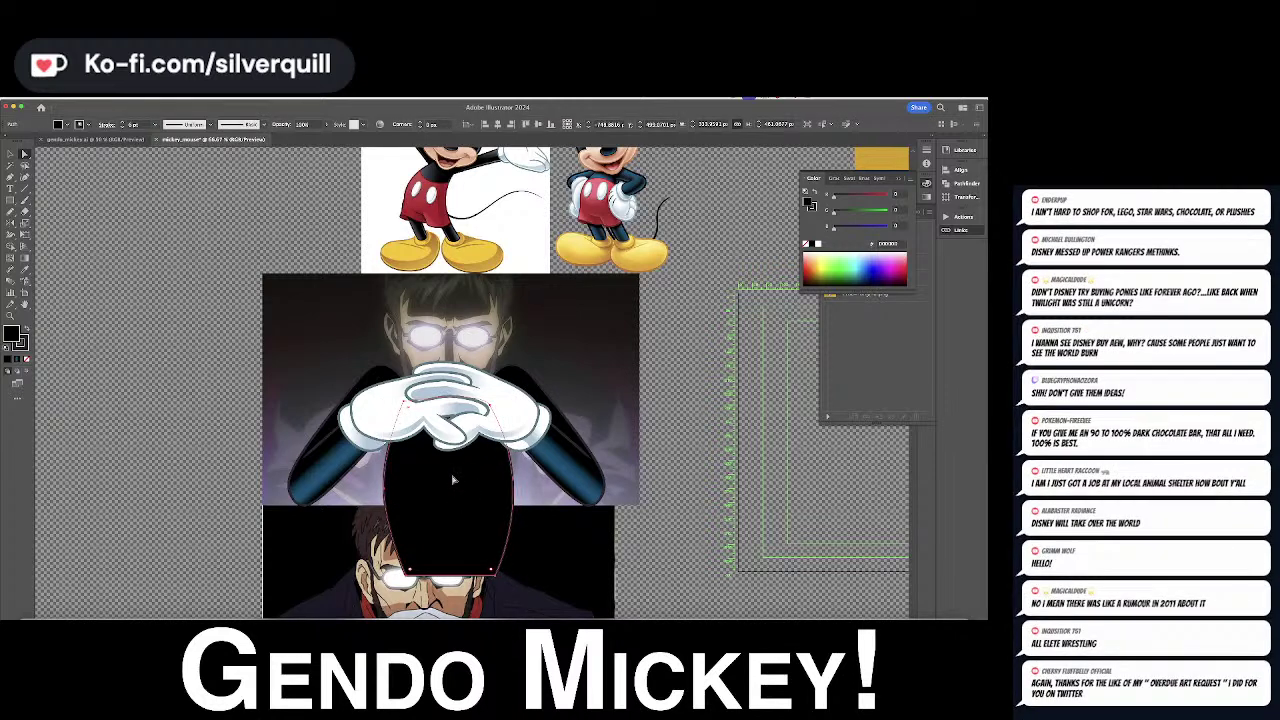
# Make shorts from a duplicate of the torso, sampling the red fill from the reference Mickey's shorts and using a dark red stroke
pyautogui.press('i')
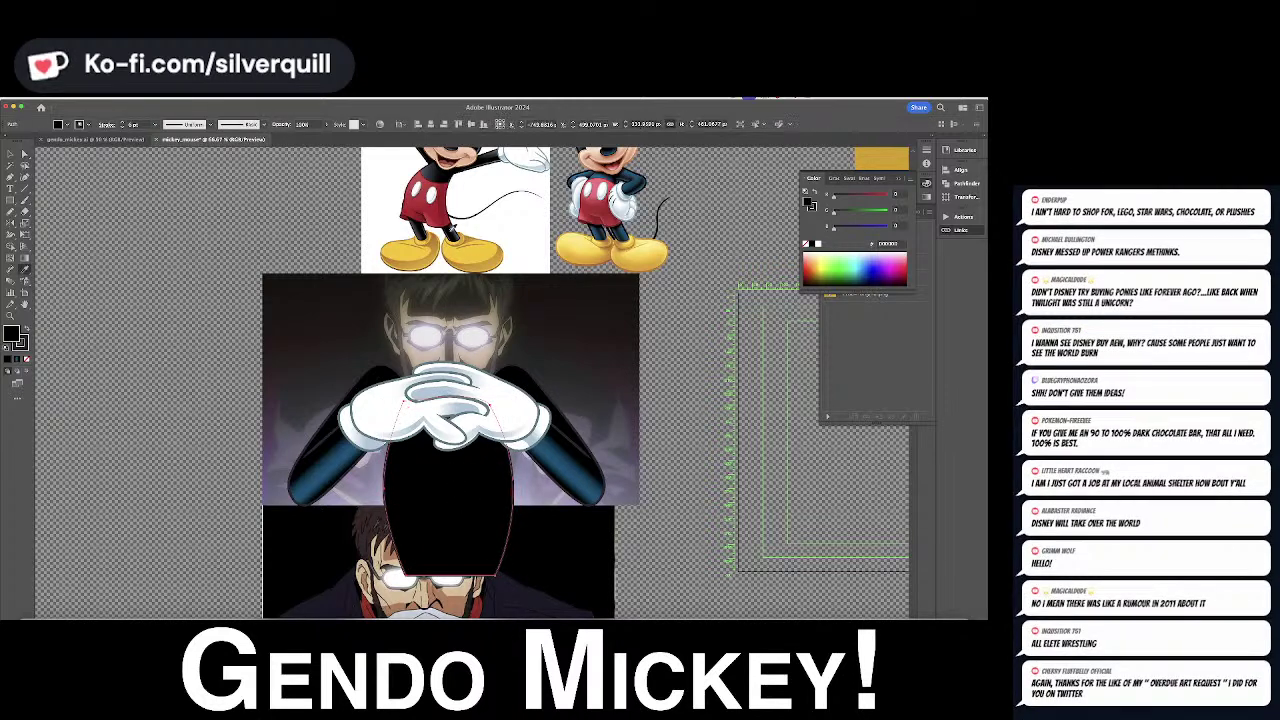
pyautogui.click(437, 205)
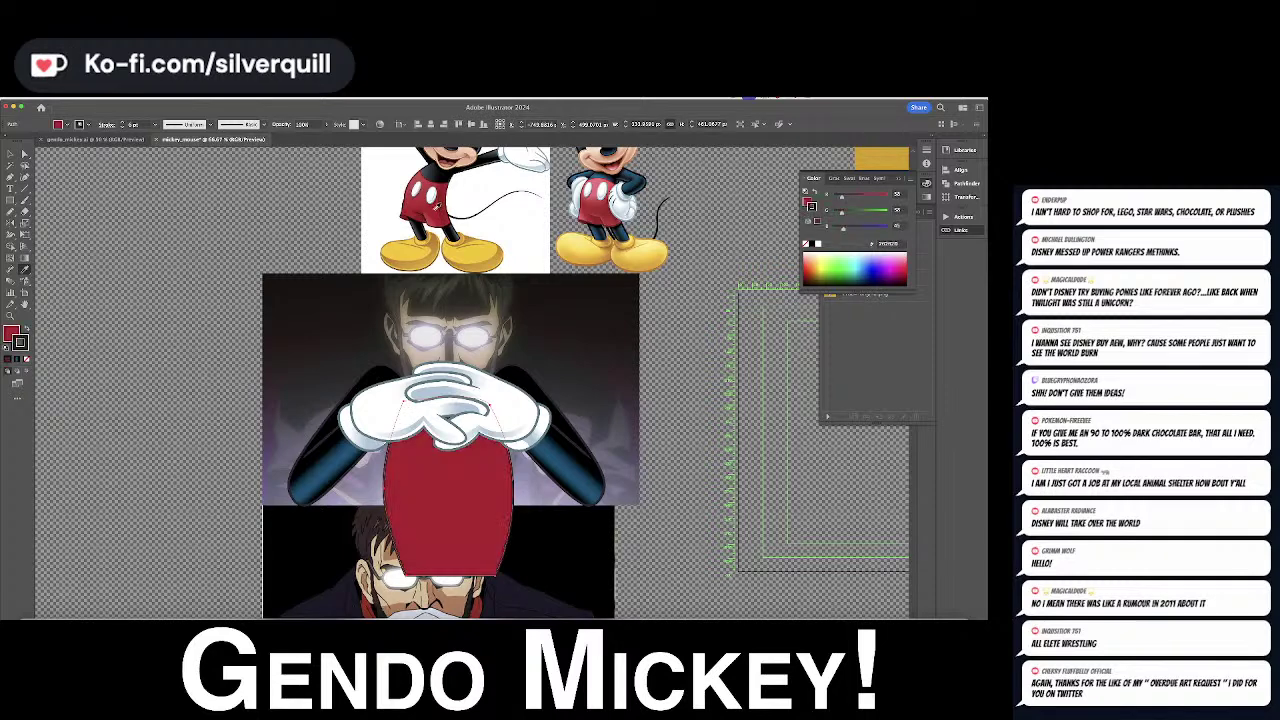
pyautogui.click(434, 225)
pyautogui.click(436, 225)
# Cut the red shape down toward the waist by adding an anchor point on its side and deleting the upper corner point
pyautogui.press('p')
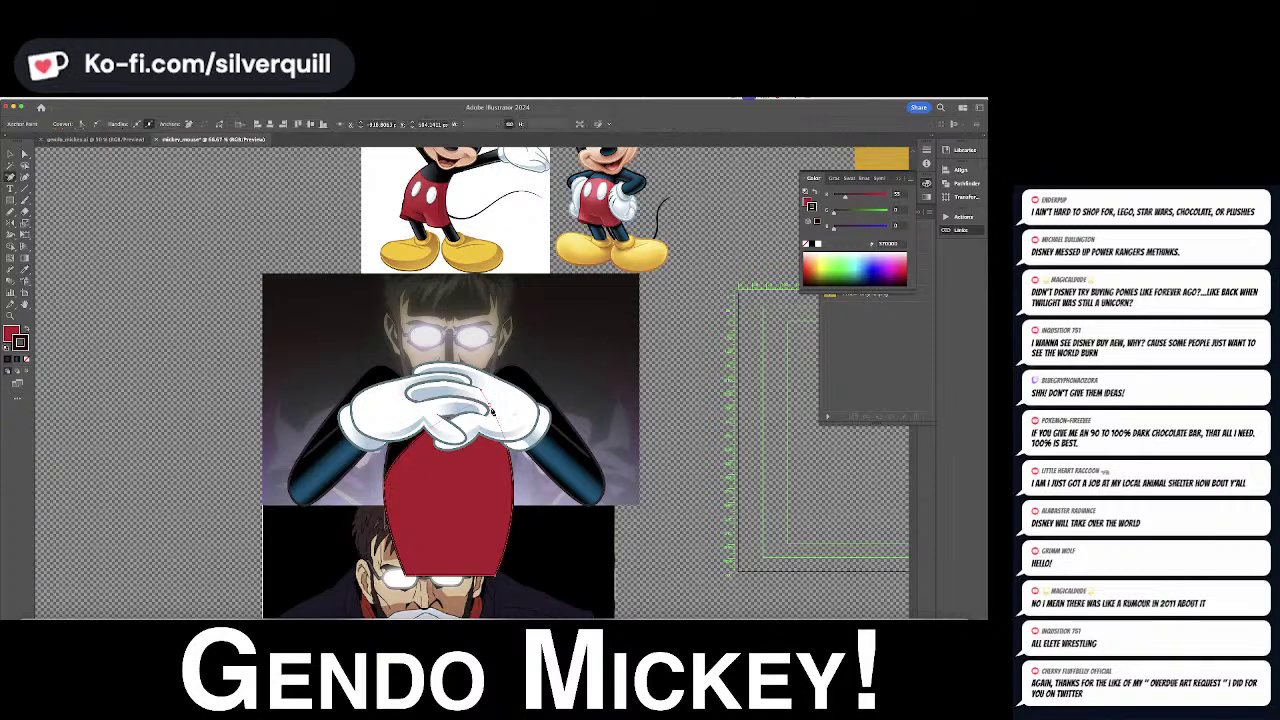
pyautogui.click(491, 410)
pyautogui.press('super+z')
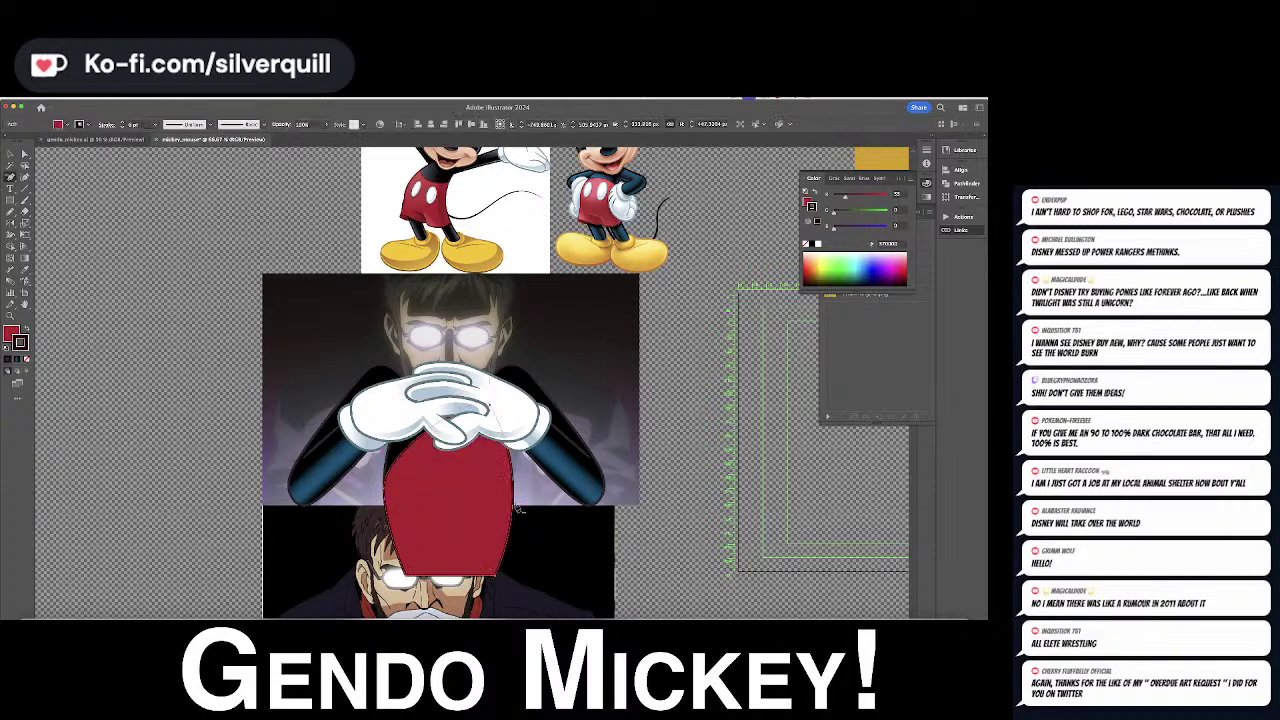
pyautogui.click(514, 503)
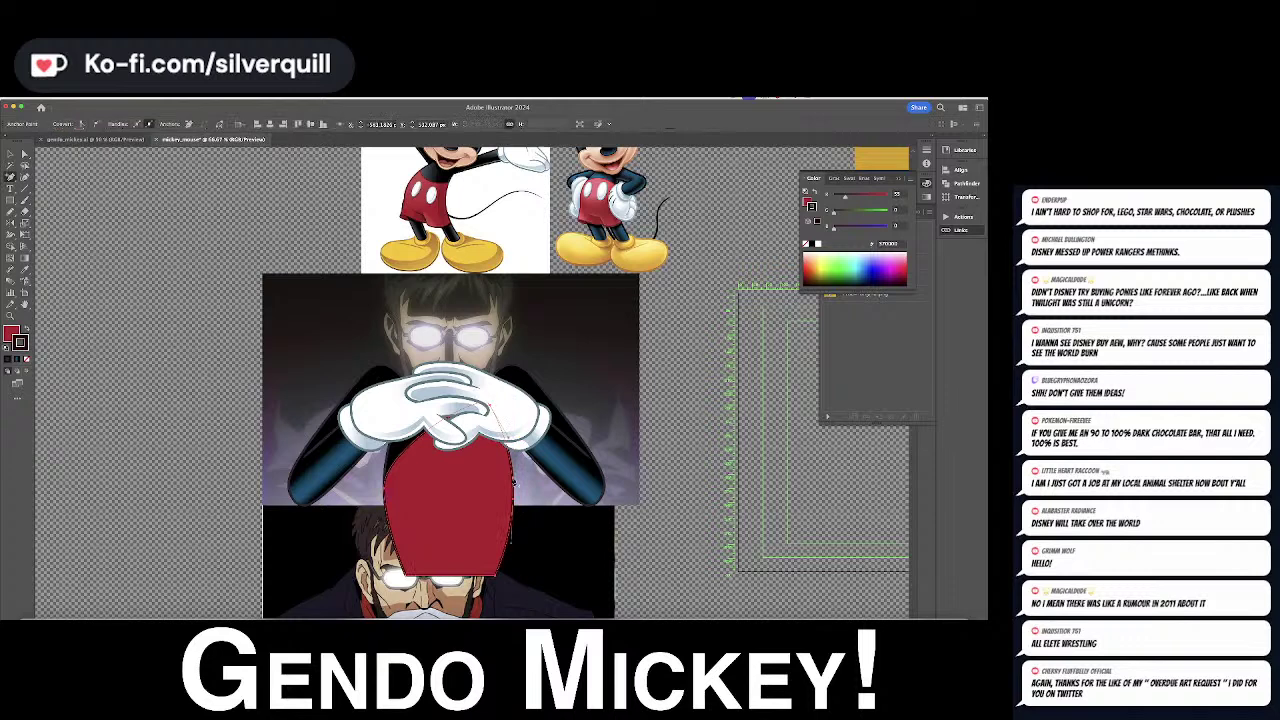
pyautogui.click(491, 410)
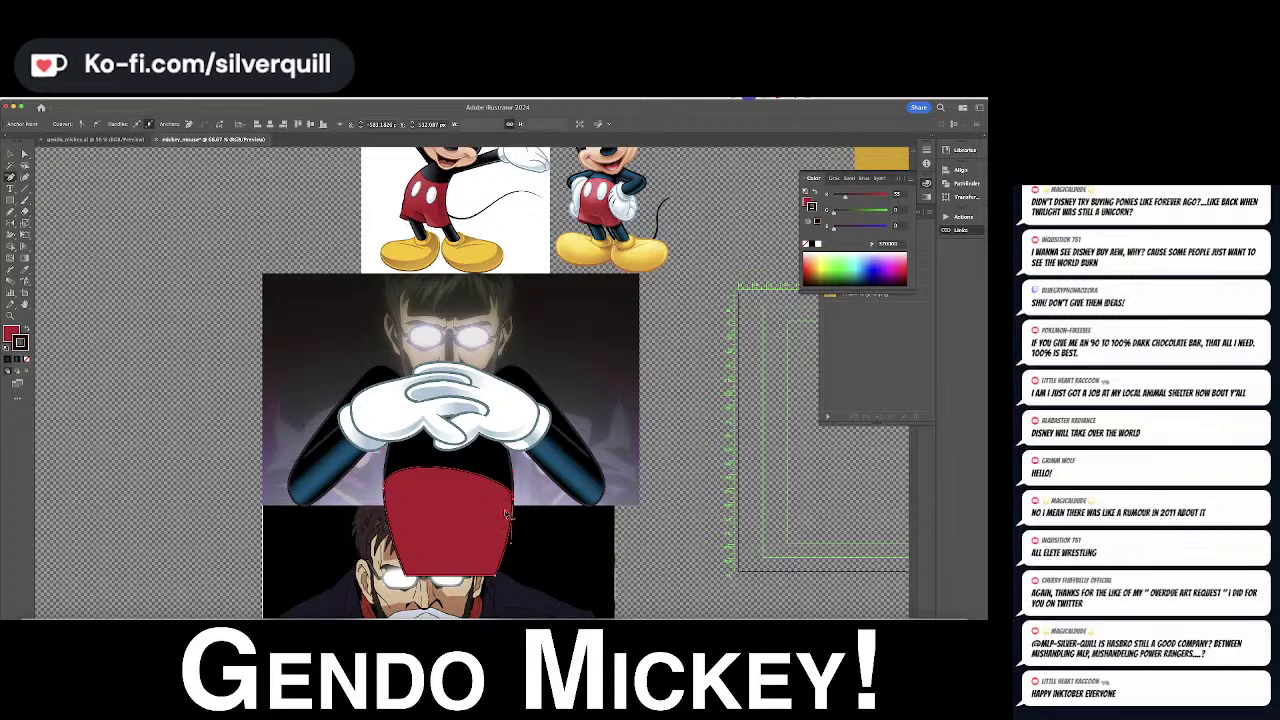
# Lower the side anchor points of the red shorts to make a level waistline across the torso
pyautogui.press('a')
pyautogui.moveTo(383, 450); pyautogui.dragTo(402, 488)
pyautogui.moveTo(516, 473); pyautogui.dragTo(515, 490)
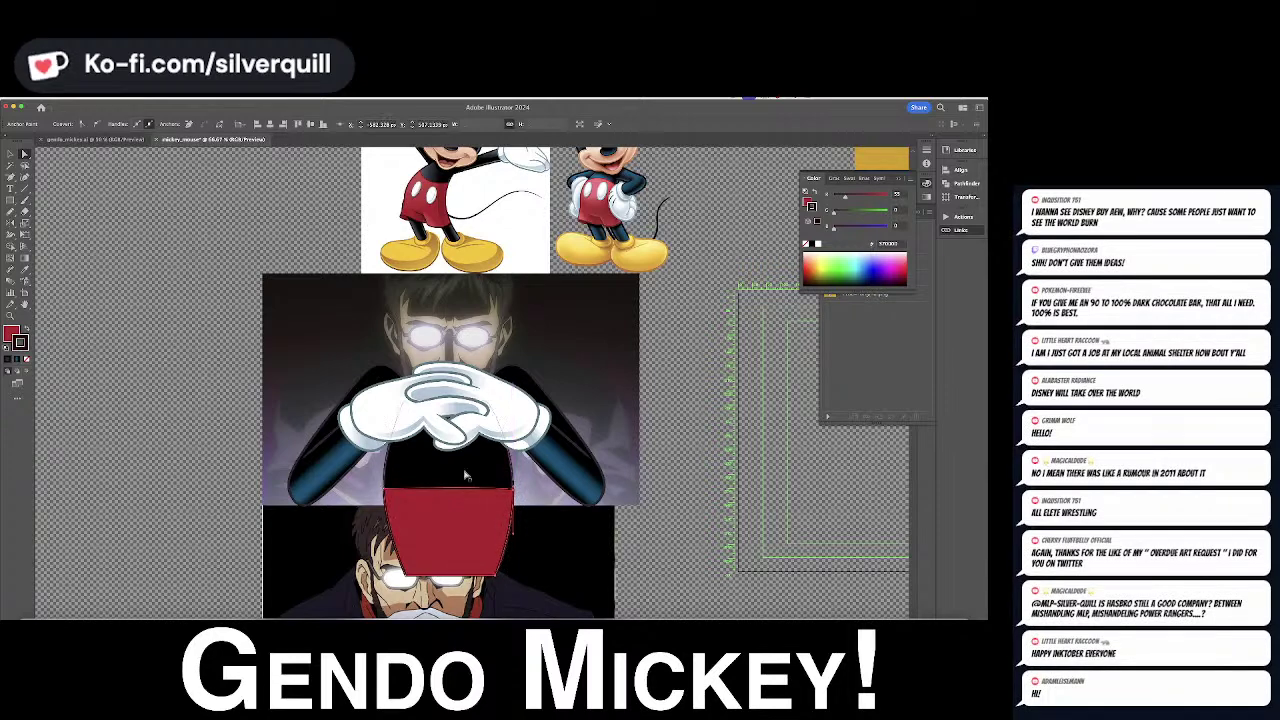
# Bow the shorts' waistline downward in the middle with the Curvature tool, make its side end a corner point, and deselect
pyautogui.click(25, 177)
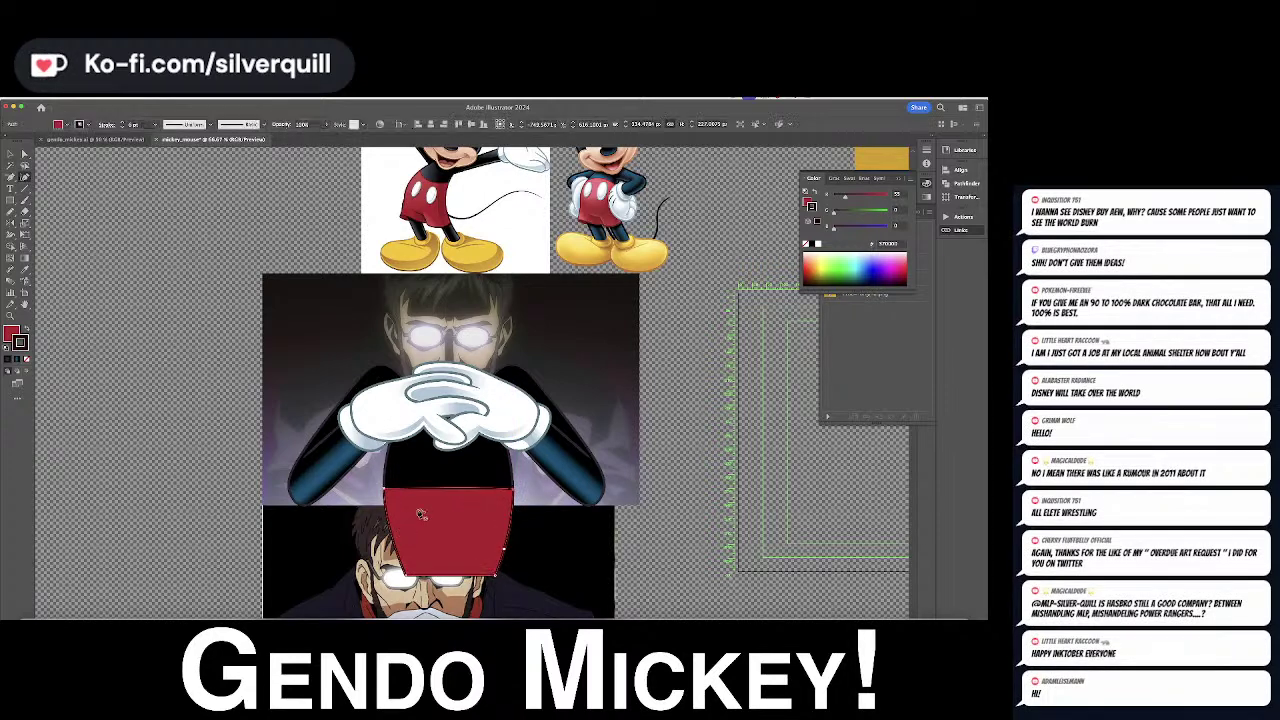
pyautogui.moveTo(449, 493); pyautogui.dragTo(450, 503)
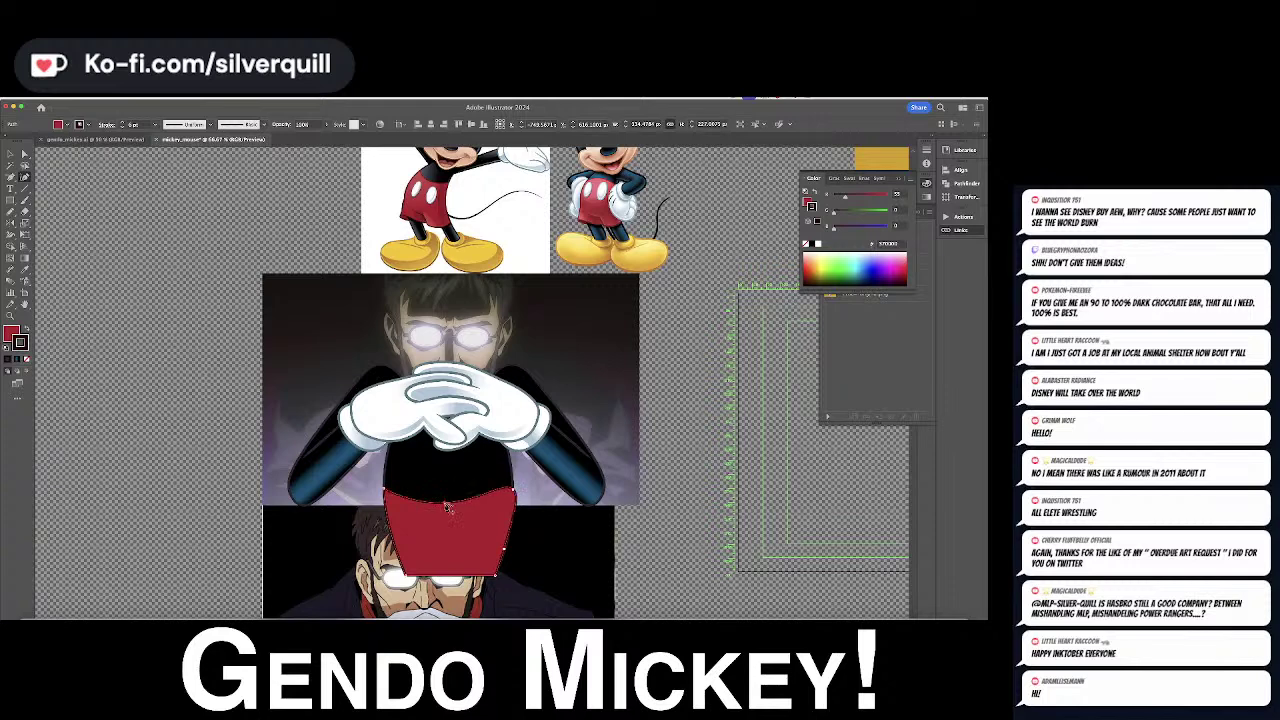
pyautogui.doubleClick(514, 490)
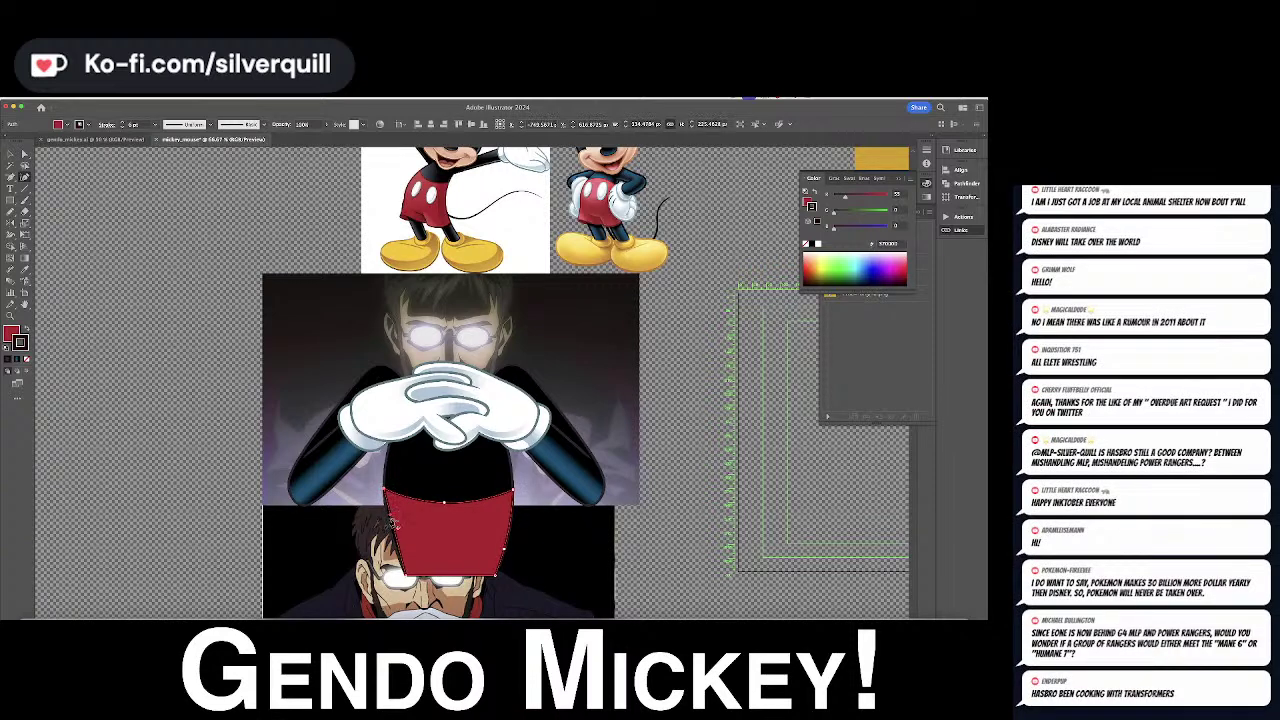
pyautogui.keyDown('super'); pyautogui.click(528, 509); pyautogui.keyUp('super')
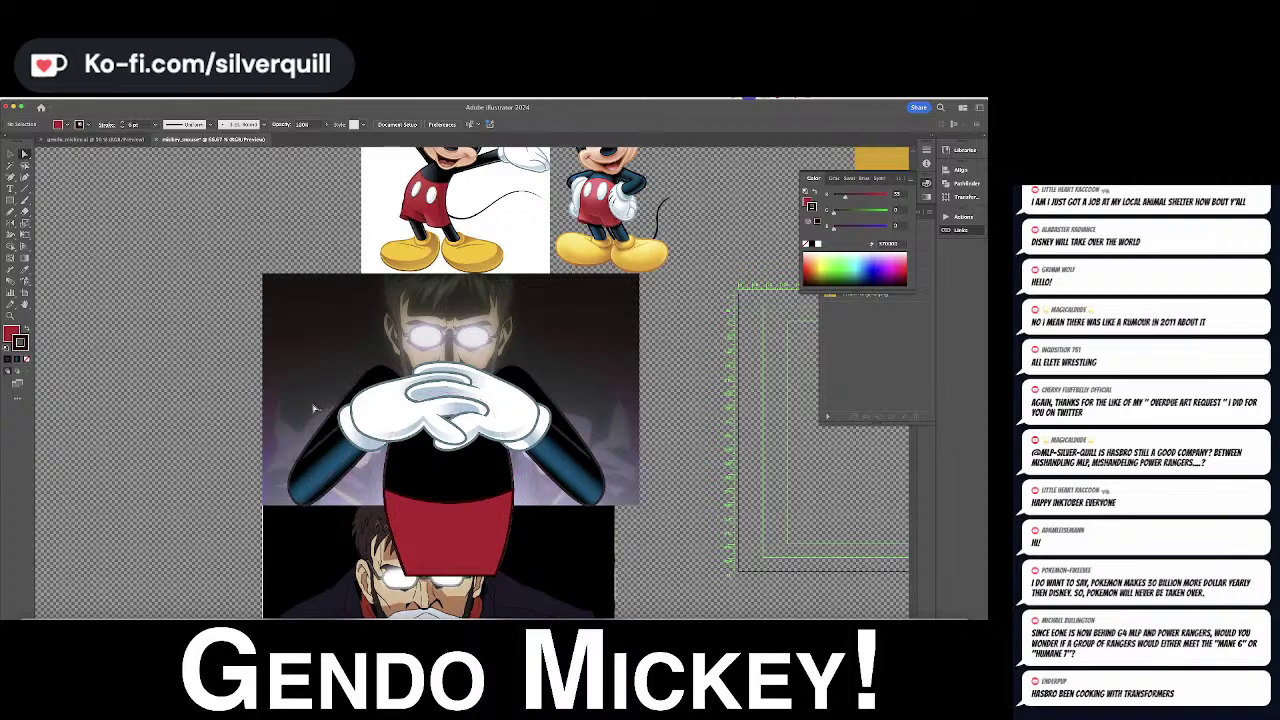
# Move both arms slightly inward and upward toward the torso
pyautogui.press('v')
pyautogui.moveTo(281, 438); pyautogui.dragTo(331, 486)
pyautogui.moveTo(580, 488); pyautogui.dragTo(574, 481)
# Select the black torso, switch to Draw Inside mode, and start a curved Pen path from behind the gloves toward the waistline
pyautogui.click(420, 498)
pyautogui.press('a')
pyautogui.click(416, 486)
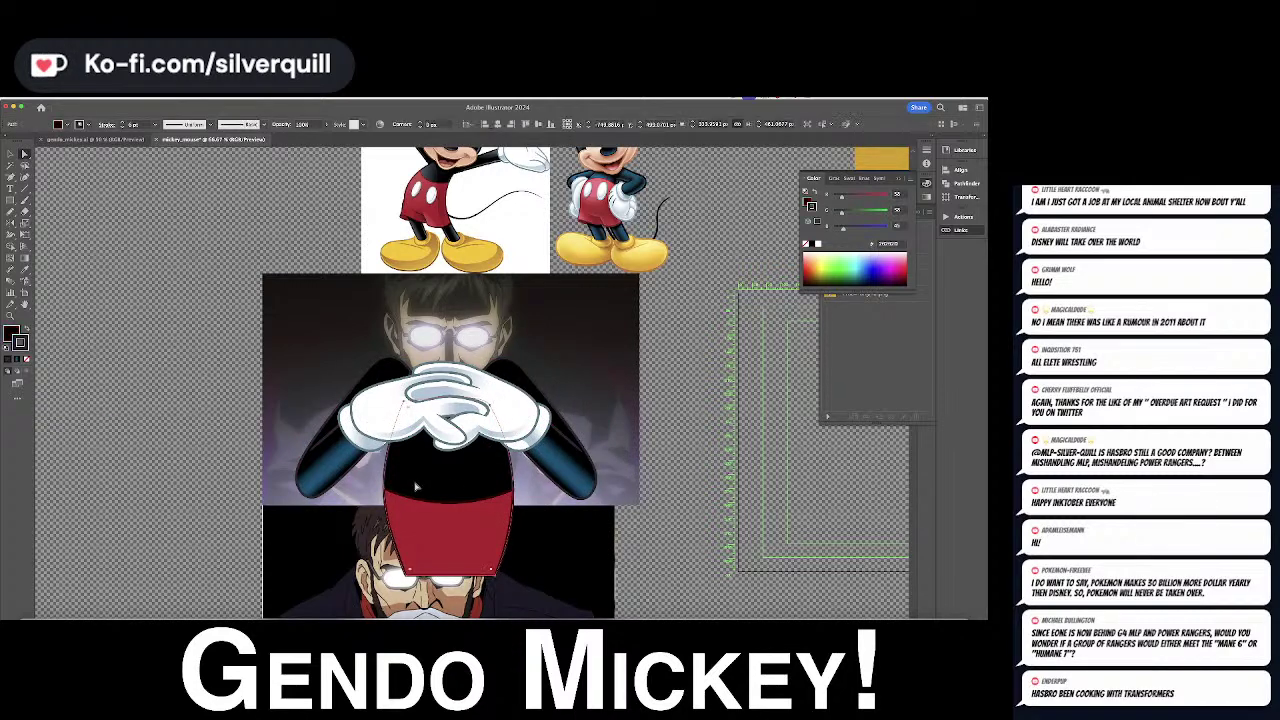
pyautogui.click(40, 378)
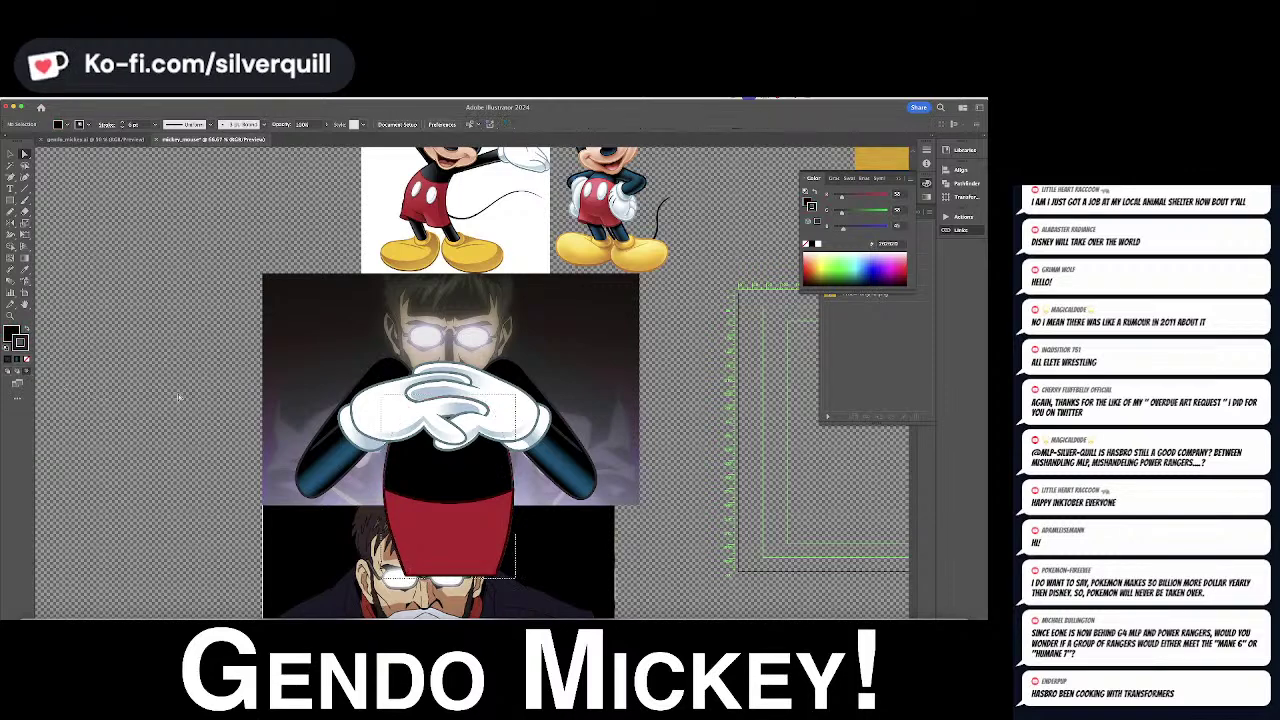
pyautogui.press('p')
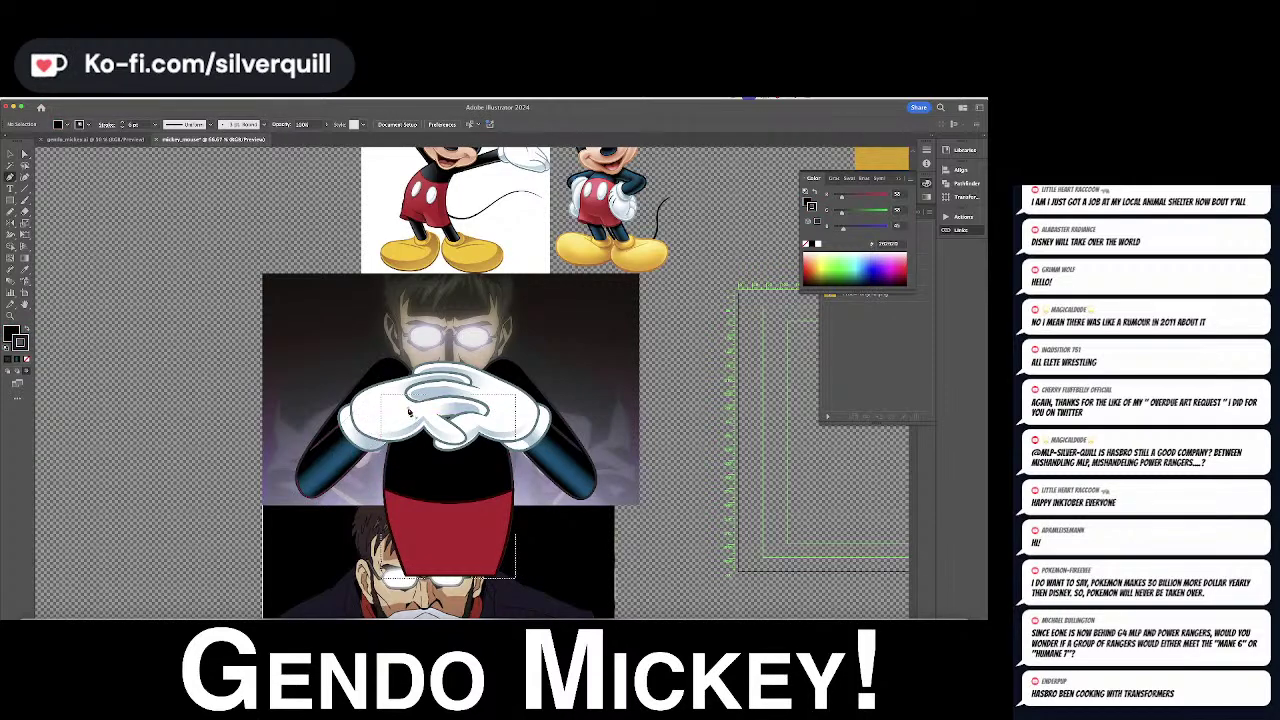
pyautogui.click(408, 410)
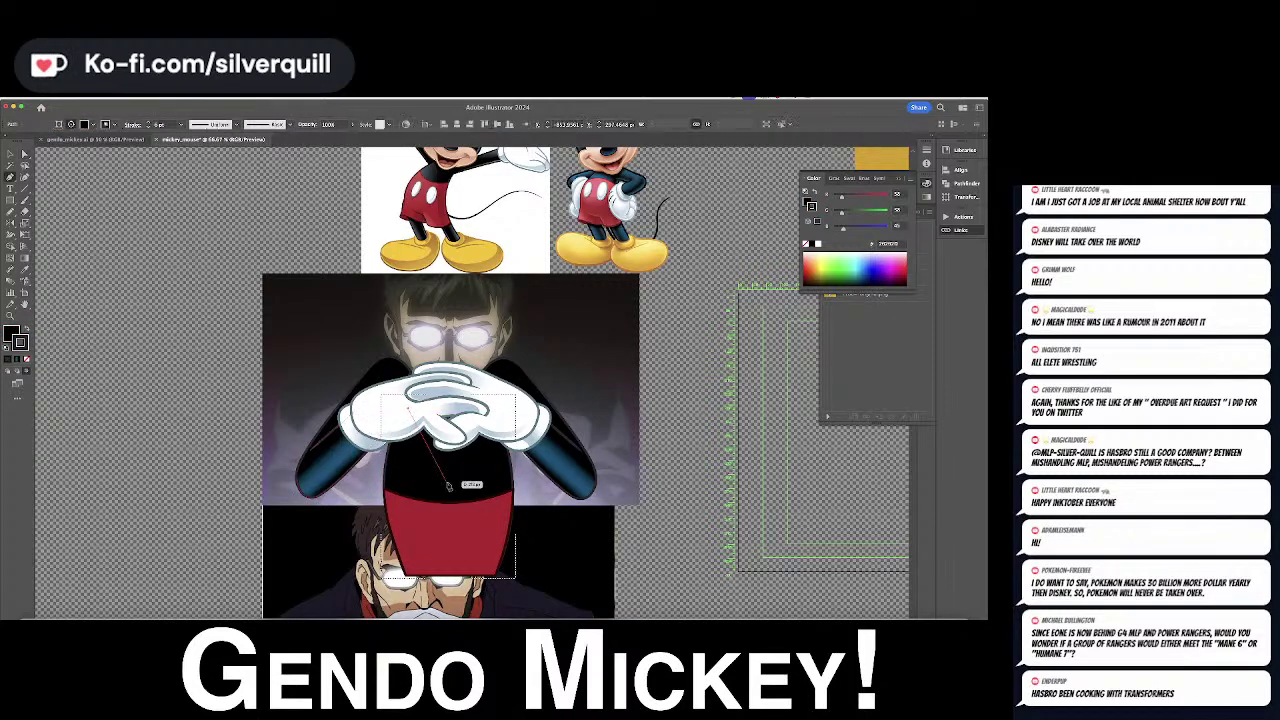
pyautogui.click(498, 495)
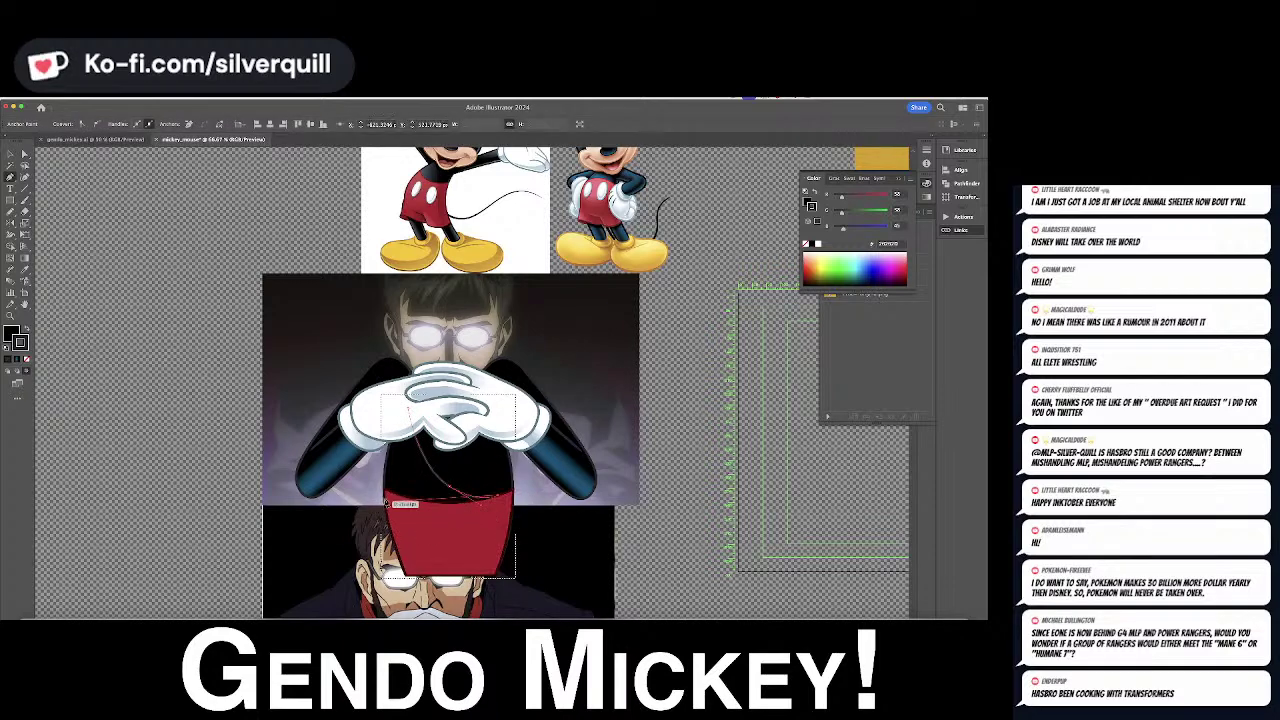
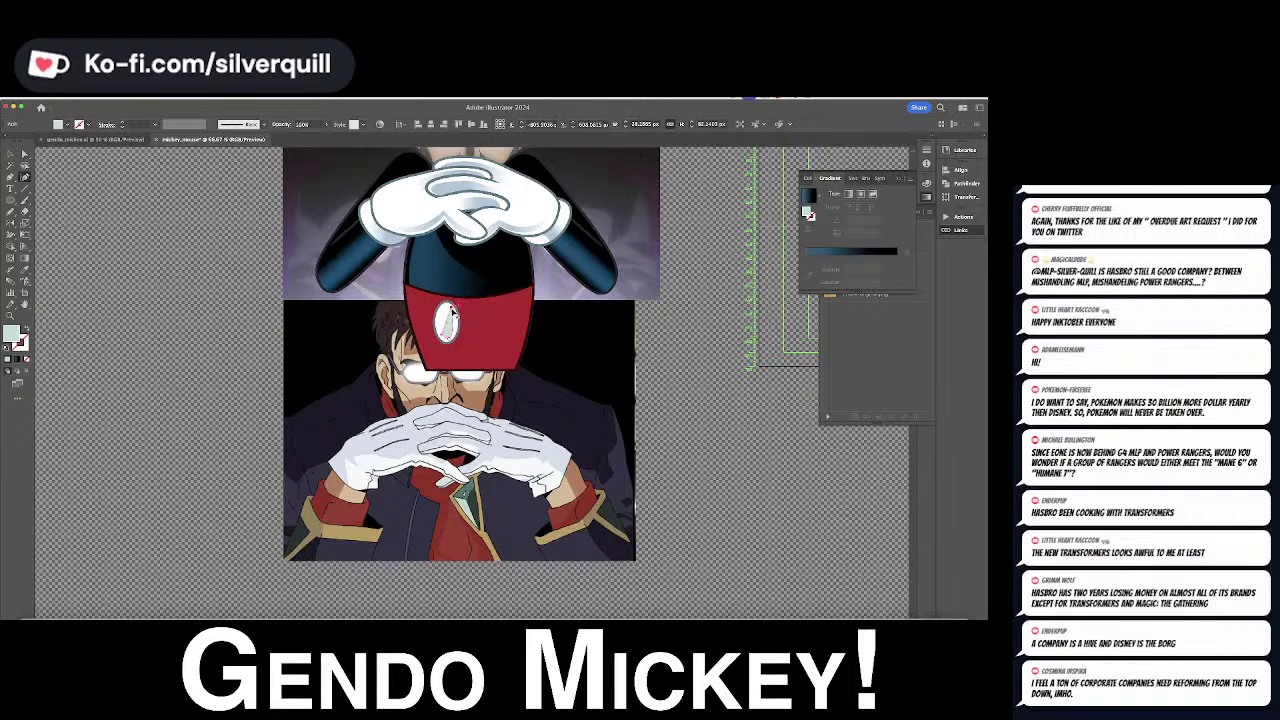
# Reshape the pale shading inside the white shorts button, then place a copy of the shaded button beside it on the red shorts
pyautogui.moveTo(454, 308); pyautogui.dragTo(453, 320)
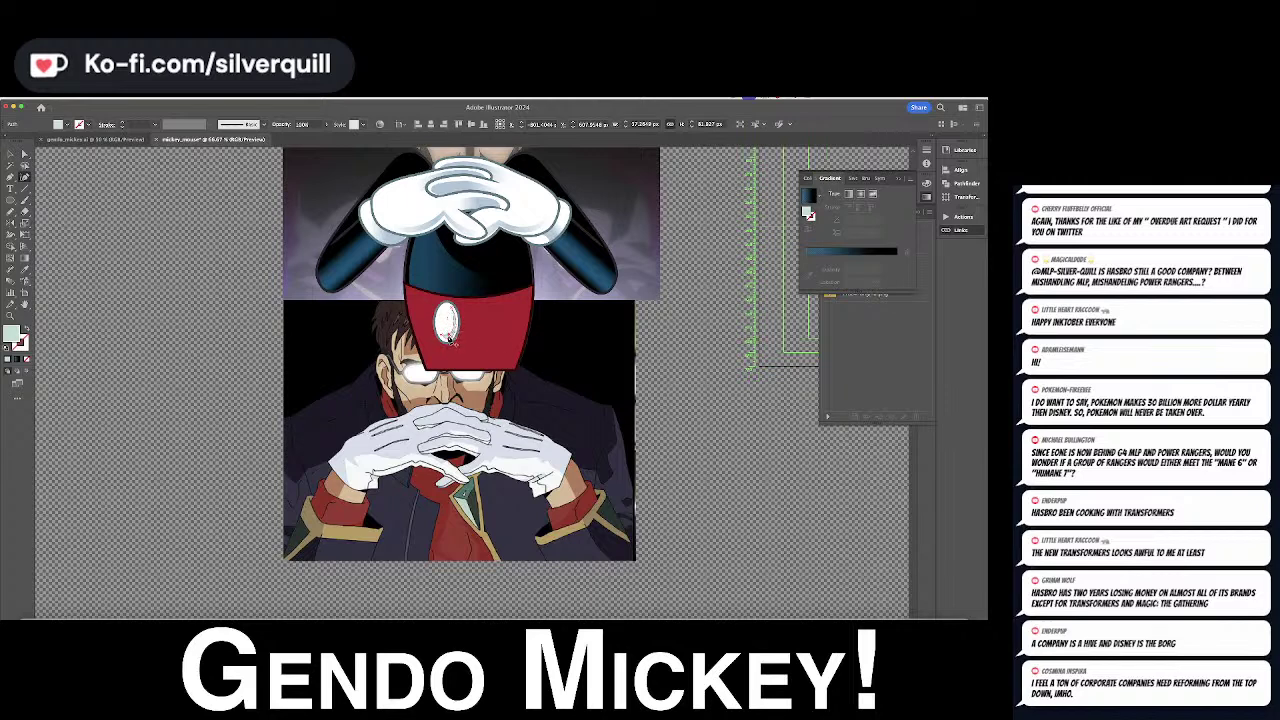
pyautogui.click(440, 318)
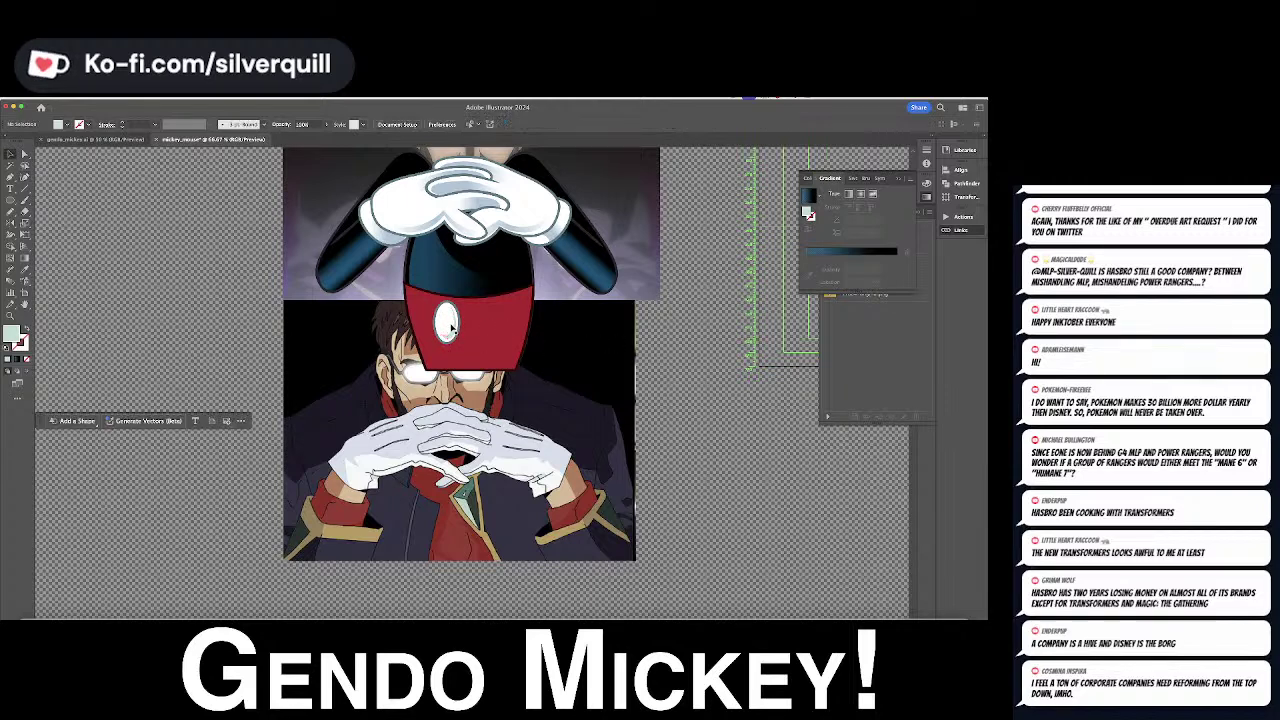
pyautogui.moveTo(440, 318); pyautogui.dragTo(494, 321)
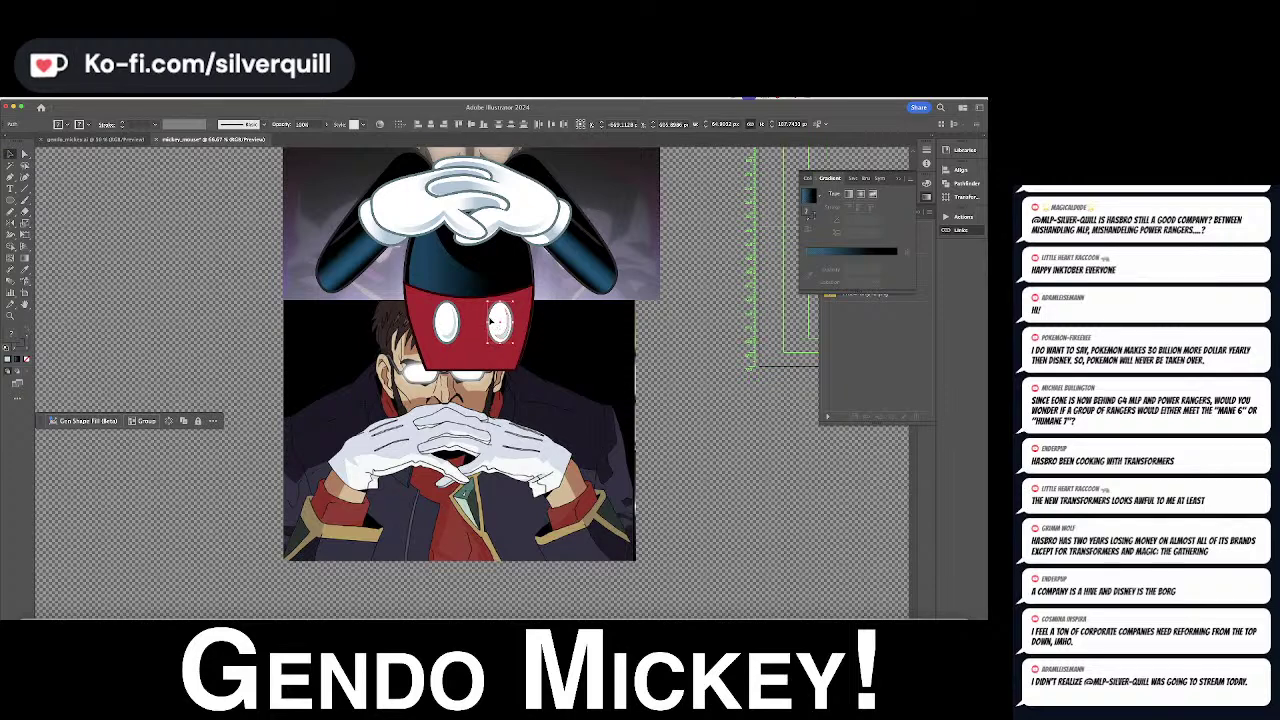
pyautogui.moveTo(491, 320); pyautogui.dragTo(487, 321)
pyautogui.click(576, 330)
pyautogui.scroll(3, 577, 331)
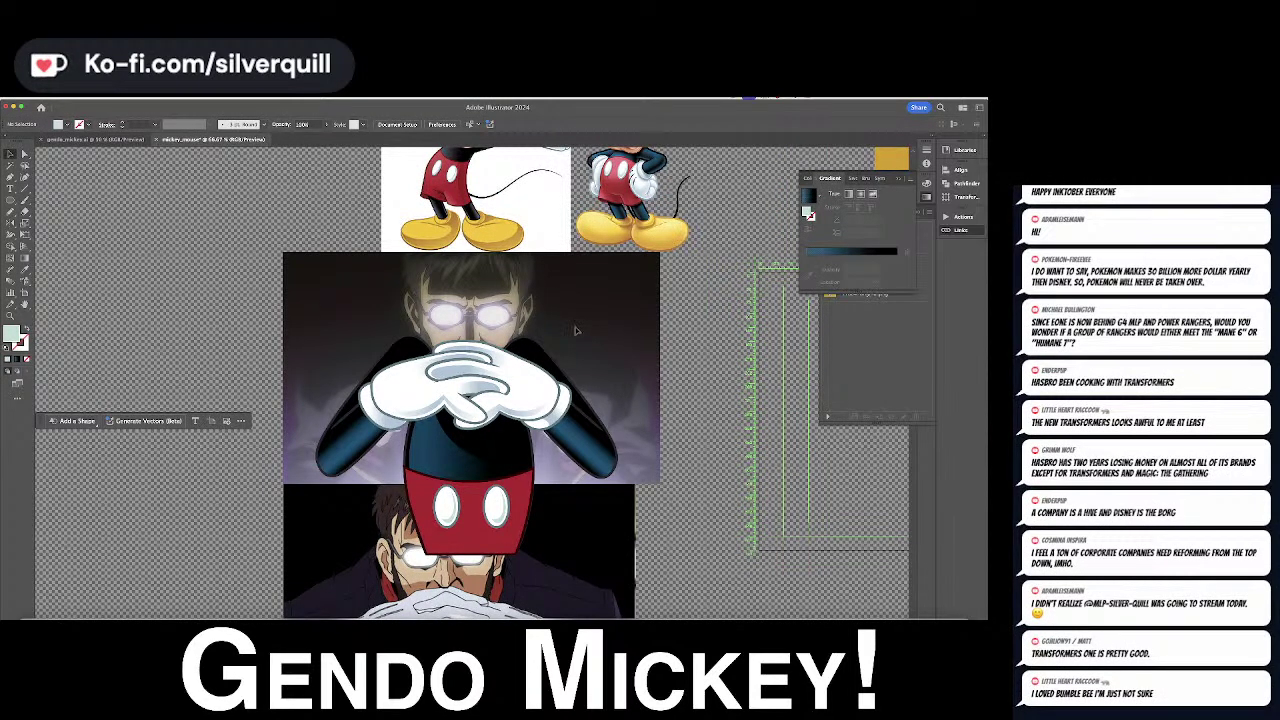
pyautogui.scroll(2, 553, 442)
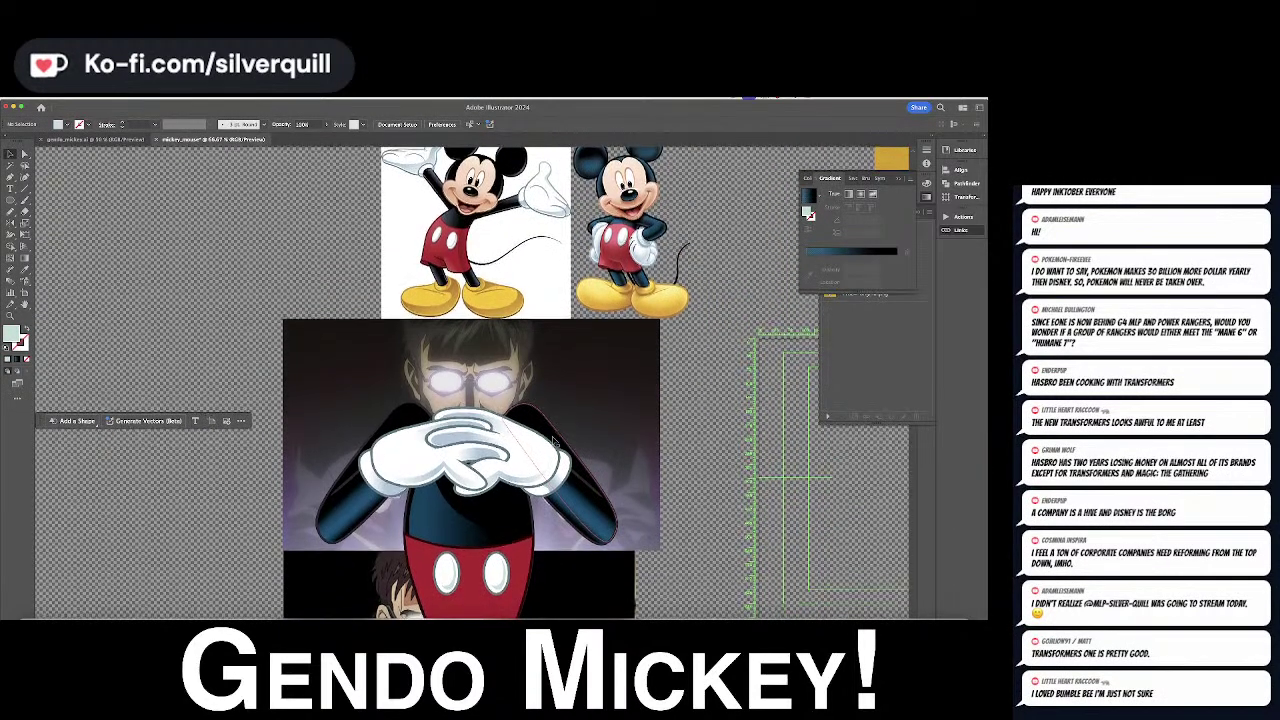
pyautogui.scroll(-3, 553, 440)
pyautogui.scroll(-2, 553, 442)
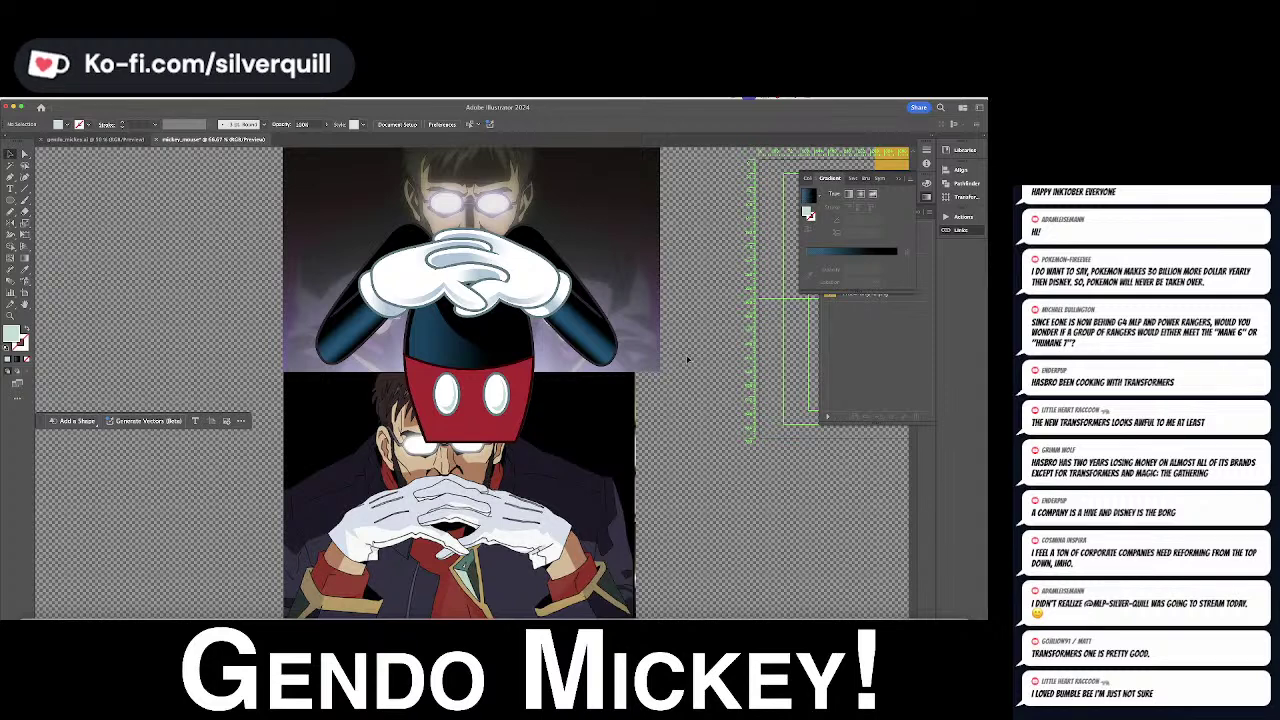
pyautogui.scroll(3, 313, 289)
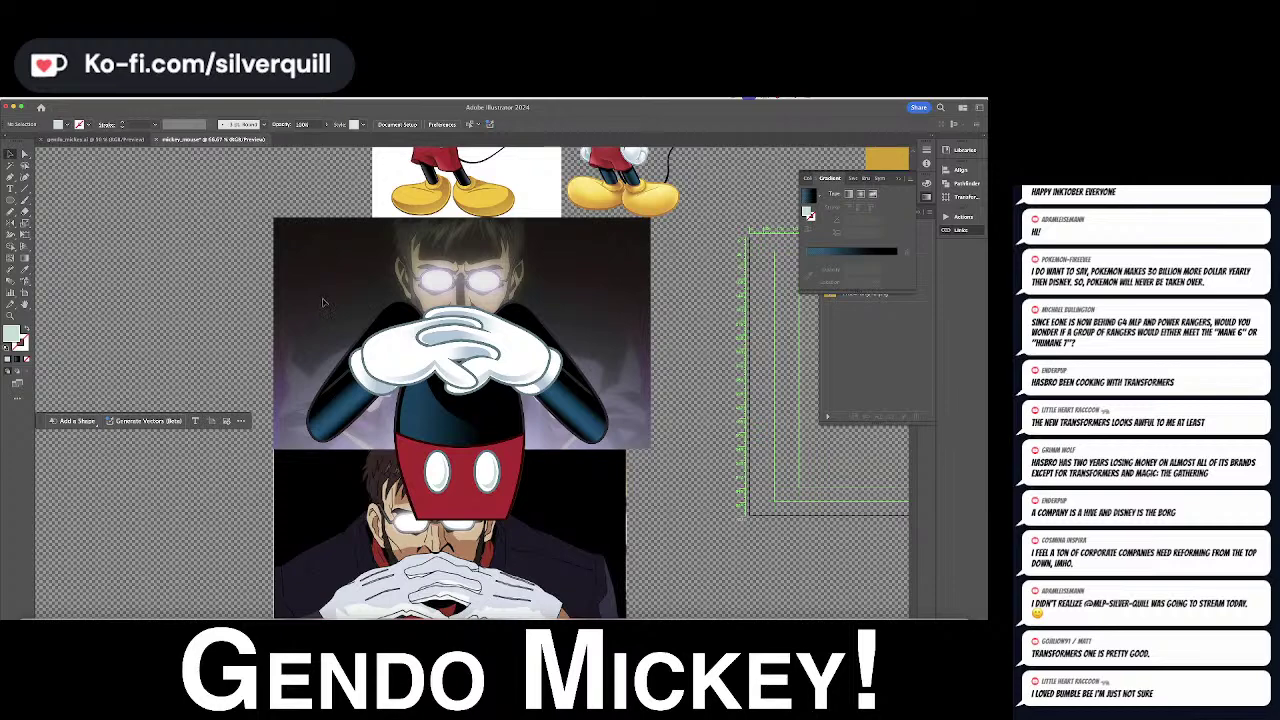
# Sample the brown muzzle outline as the stroke colour and the light face skin as the fill from the blue-shaded Mickey reference
pyautogui.moveTo(322, 300); pyautogui.dragTo(285, 446)
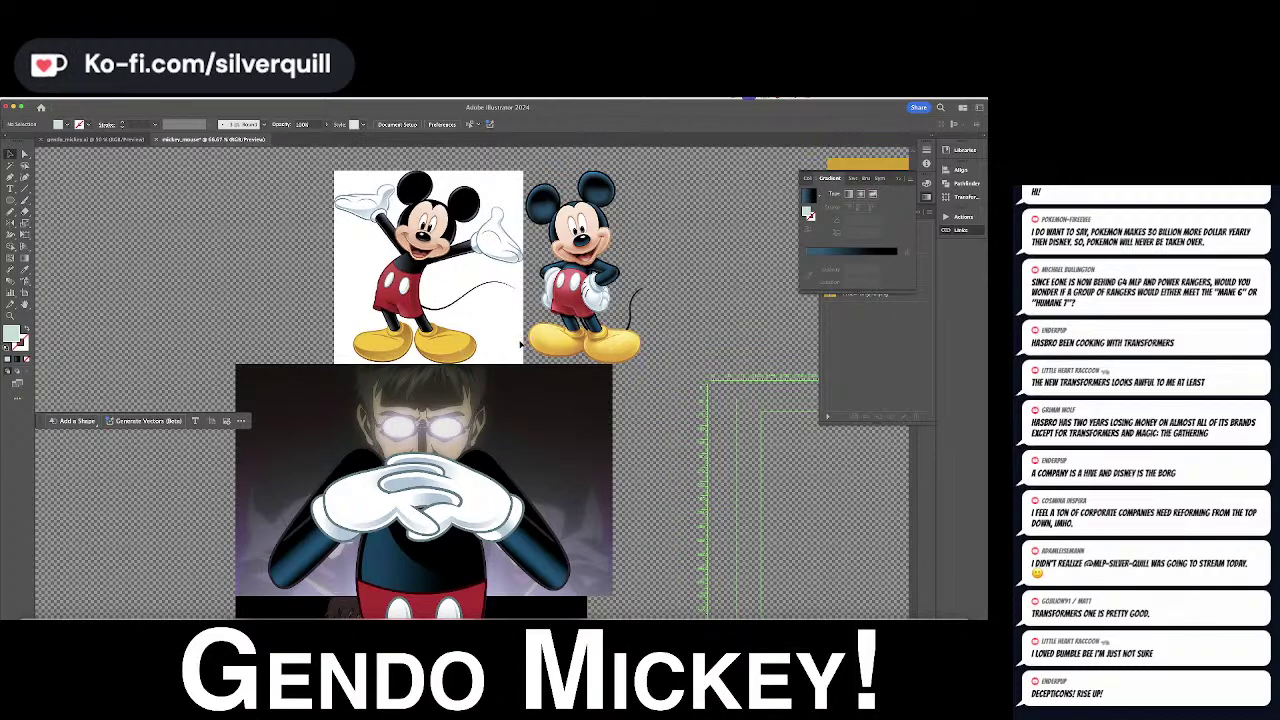
pyautogui.scroll(4, 520, 344)
pyautogui.moveTo(474, 311); pyautogui.dragTo(265, 585)
pyautogui.moveTo(374, 384); pyautogui.dragTo(286, 489)
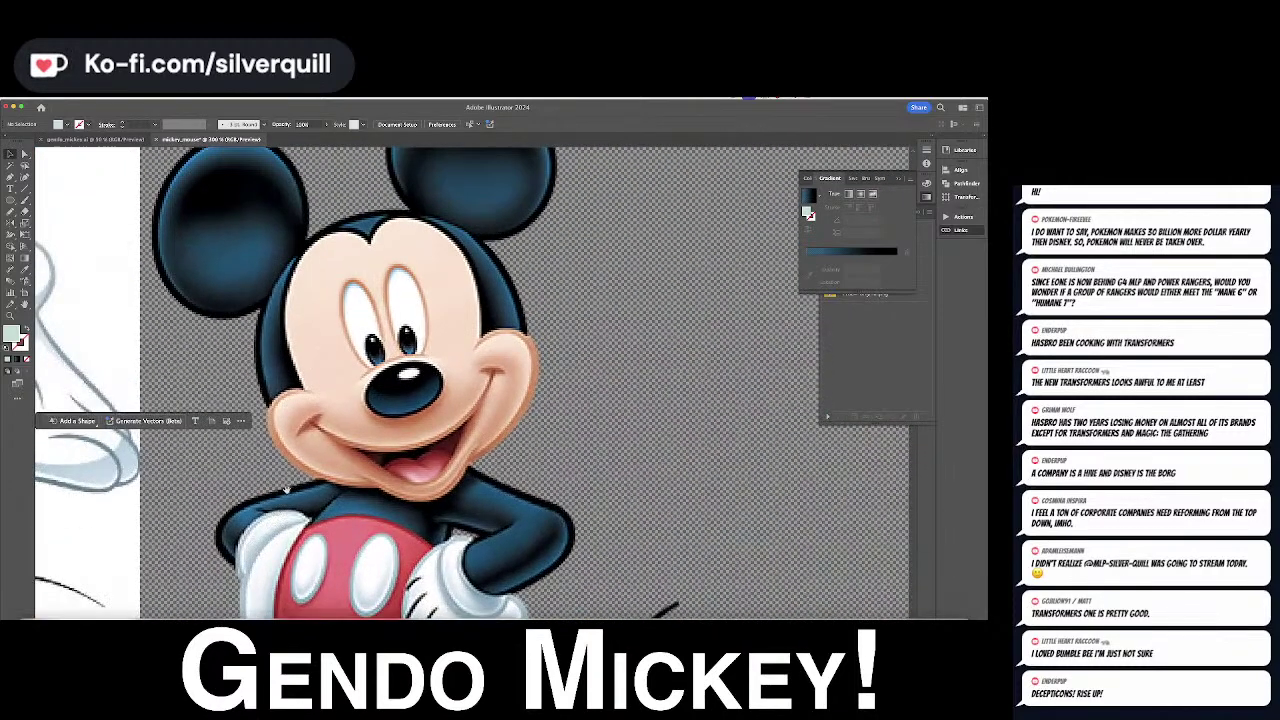
pyautogui.hscroll(-3, 303, 458)
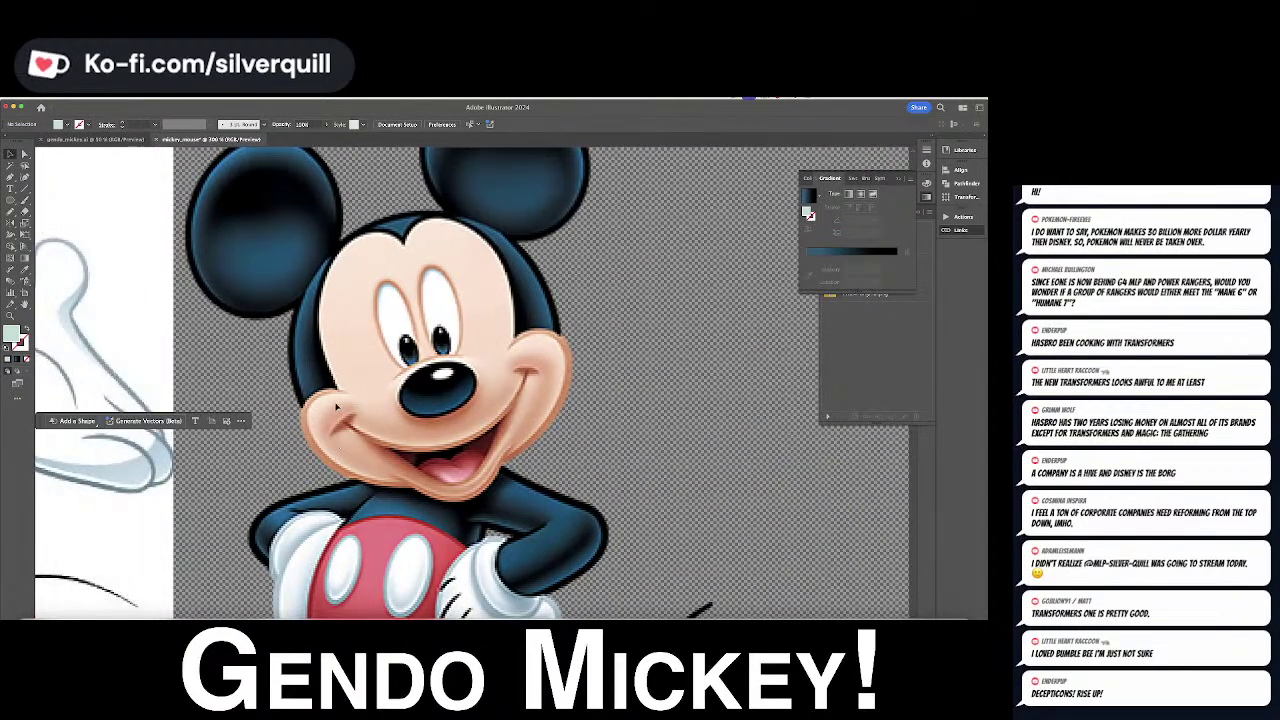
pyautogui.press('i')
pyautogui.click(336, 456)
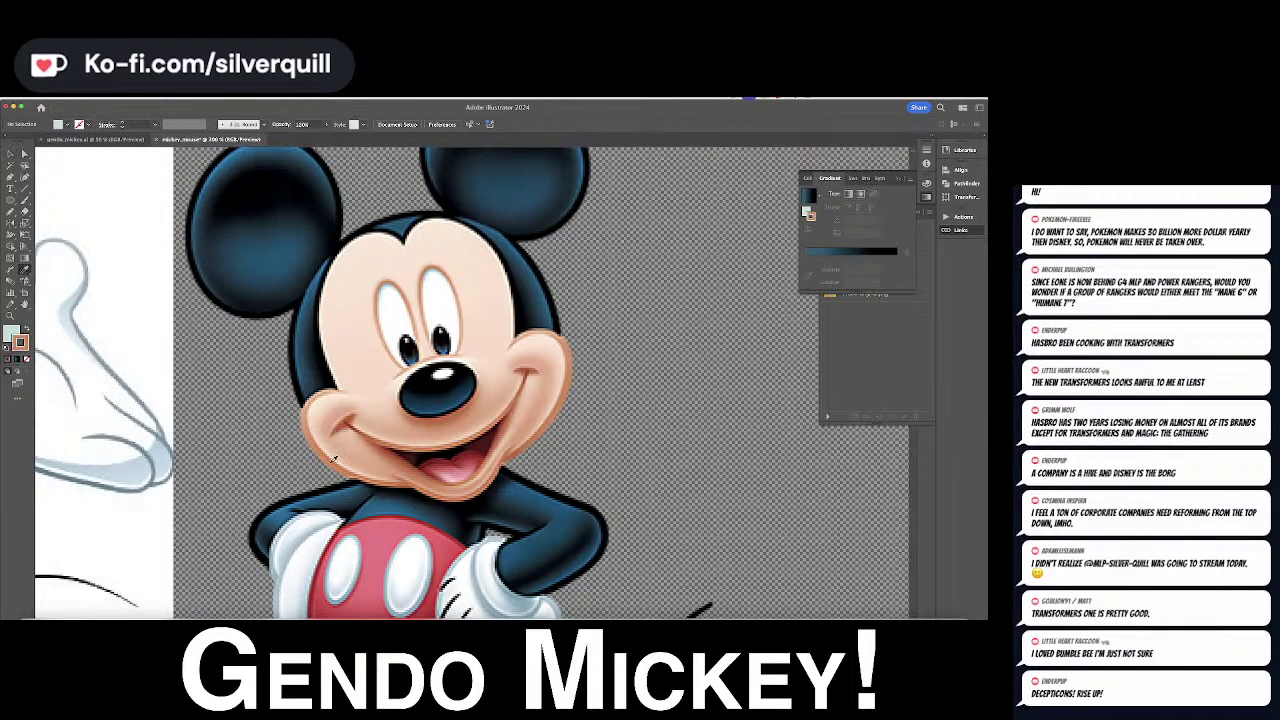
pyautogui.click(351, 346)
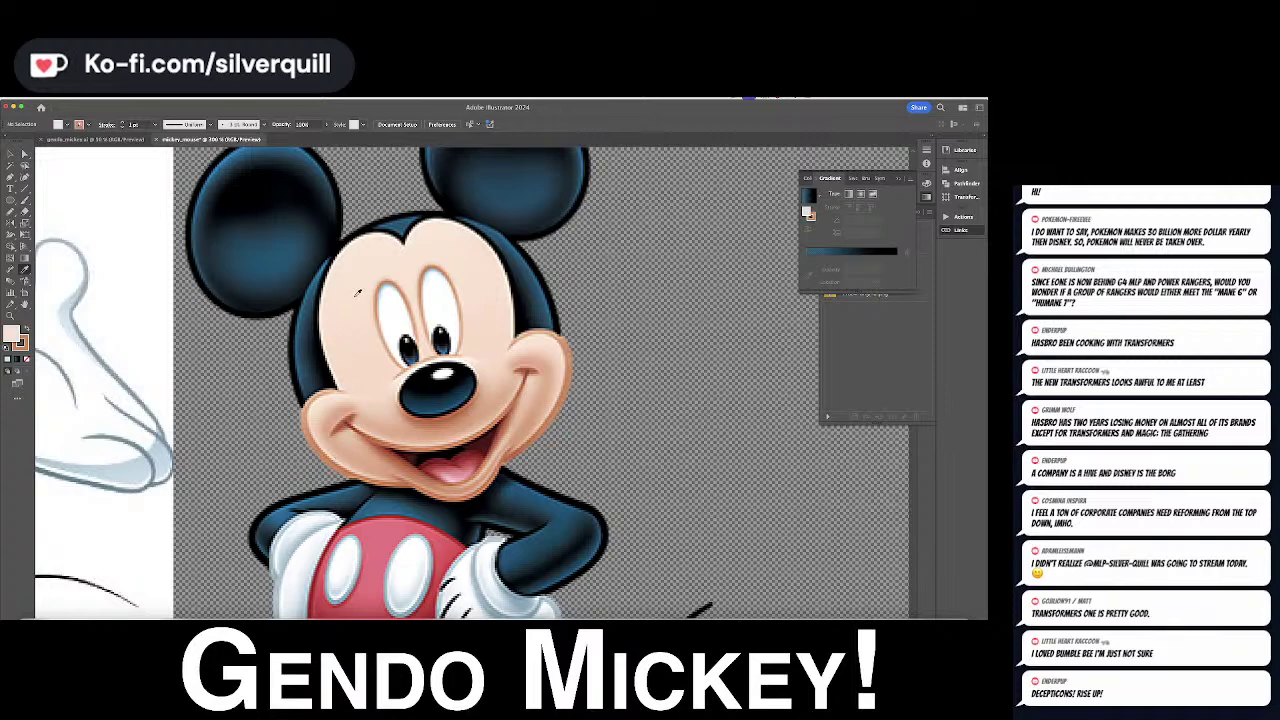
# Trace the blue-shaded Mickey reference's muzzle as a closed skin-coloured shape with the Curvature tool, fitting its curves around the cheeks and chin
pyautogui.hotkey('shift', '`')
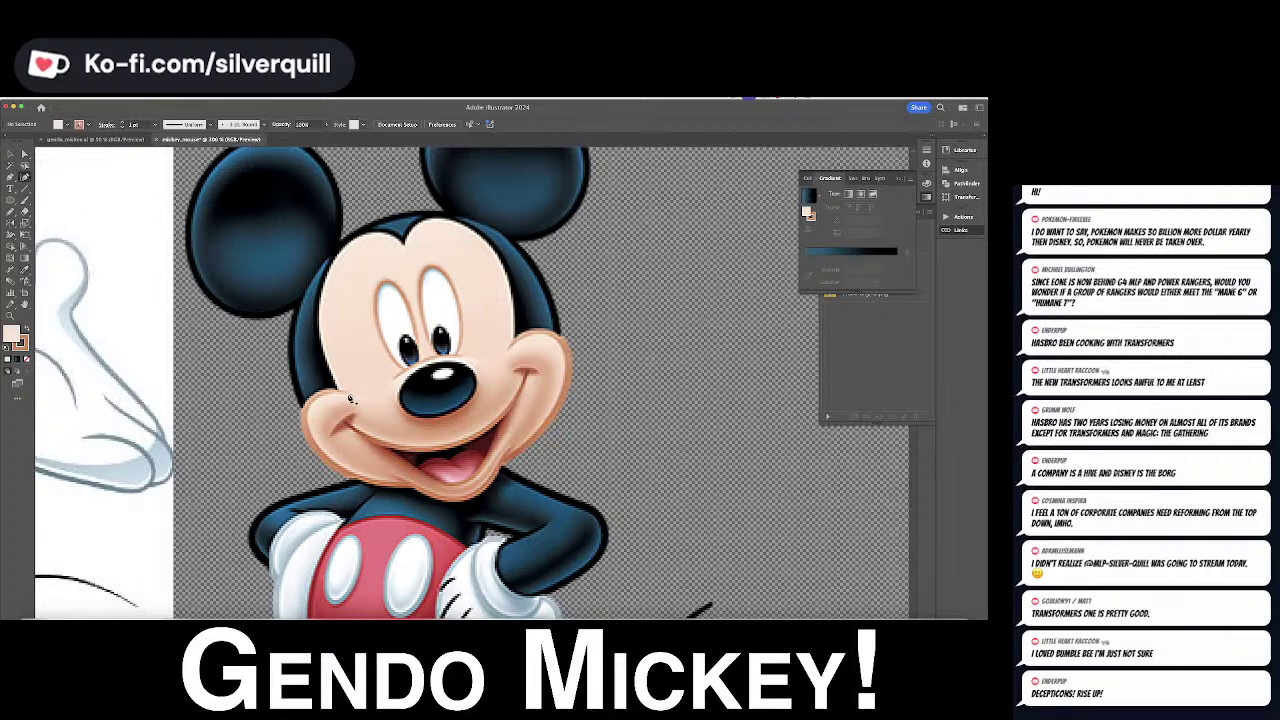
pyautogui.click(306, 398)
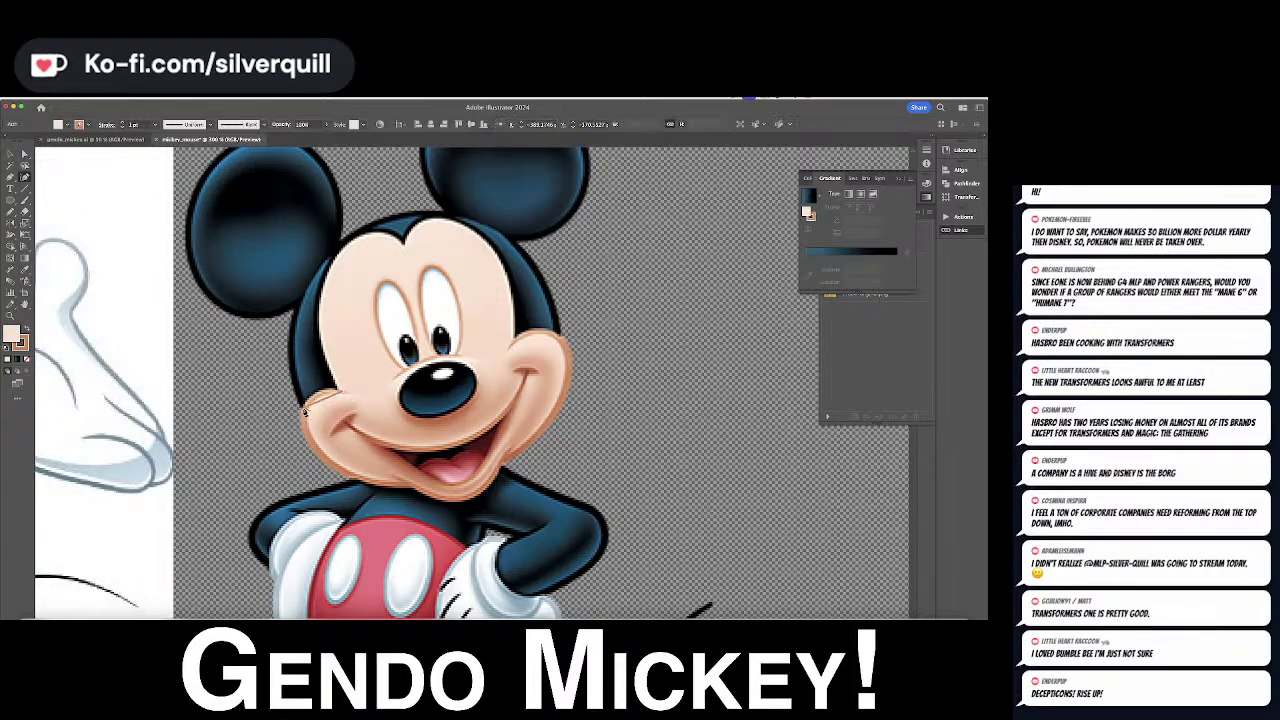
pyautogui.click(459, 489)
pyautogui.moveTo(464, 489); pyautogui.dragTo(478, 494)
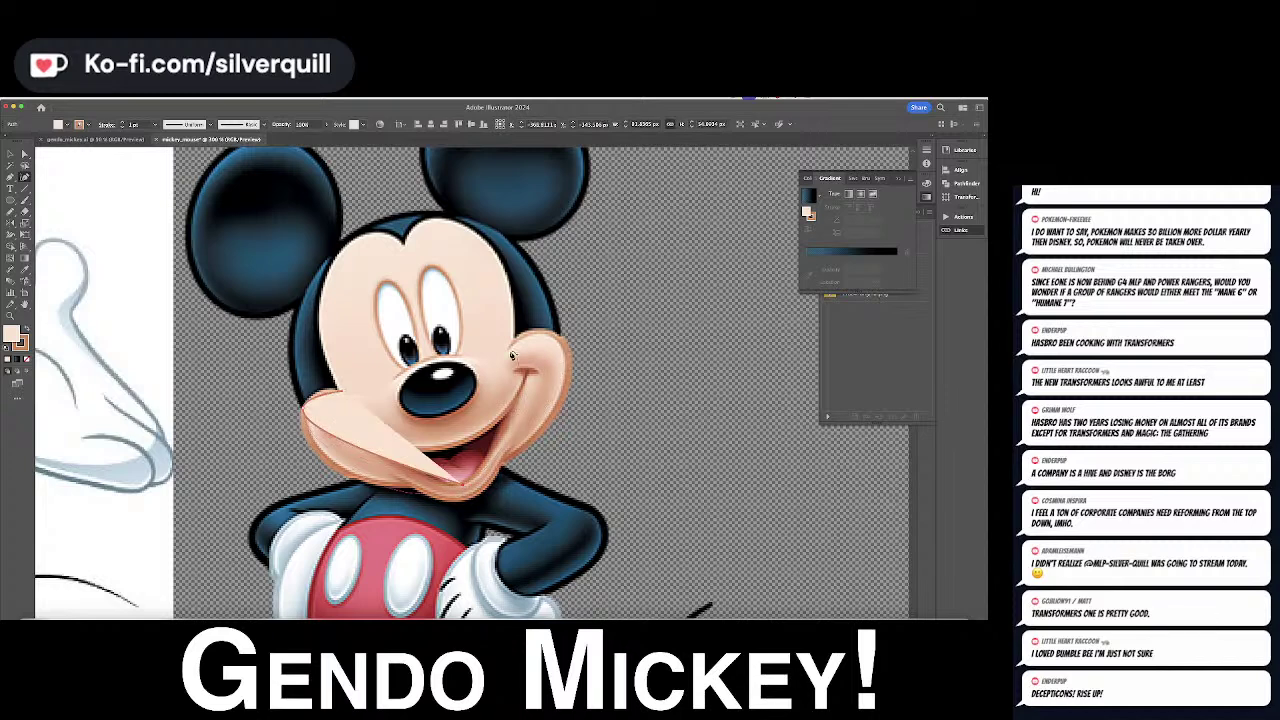
pyautogui.moveTo(560, 339); pyautogui.dragTo(530, 338)
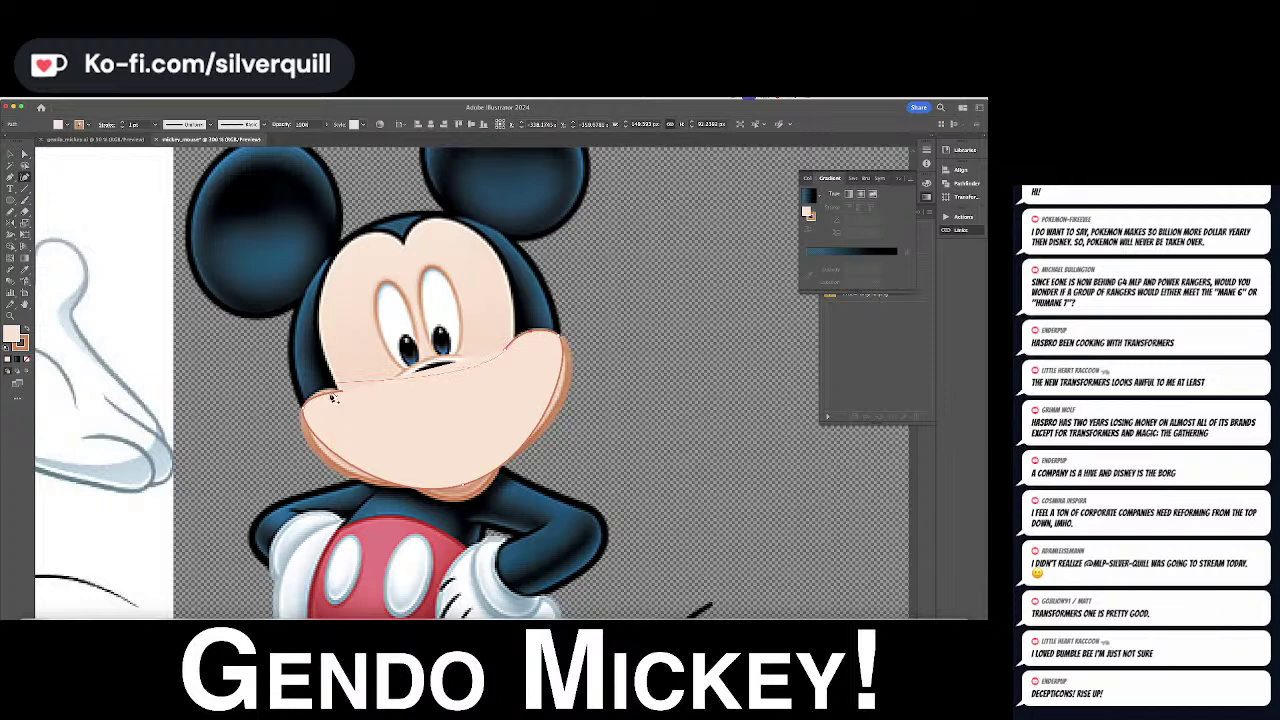
pyautogui.click(328, 395)
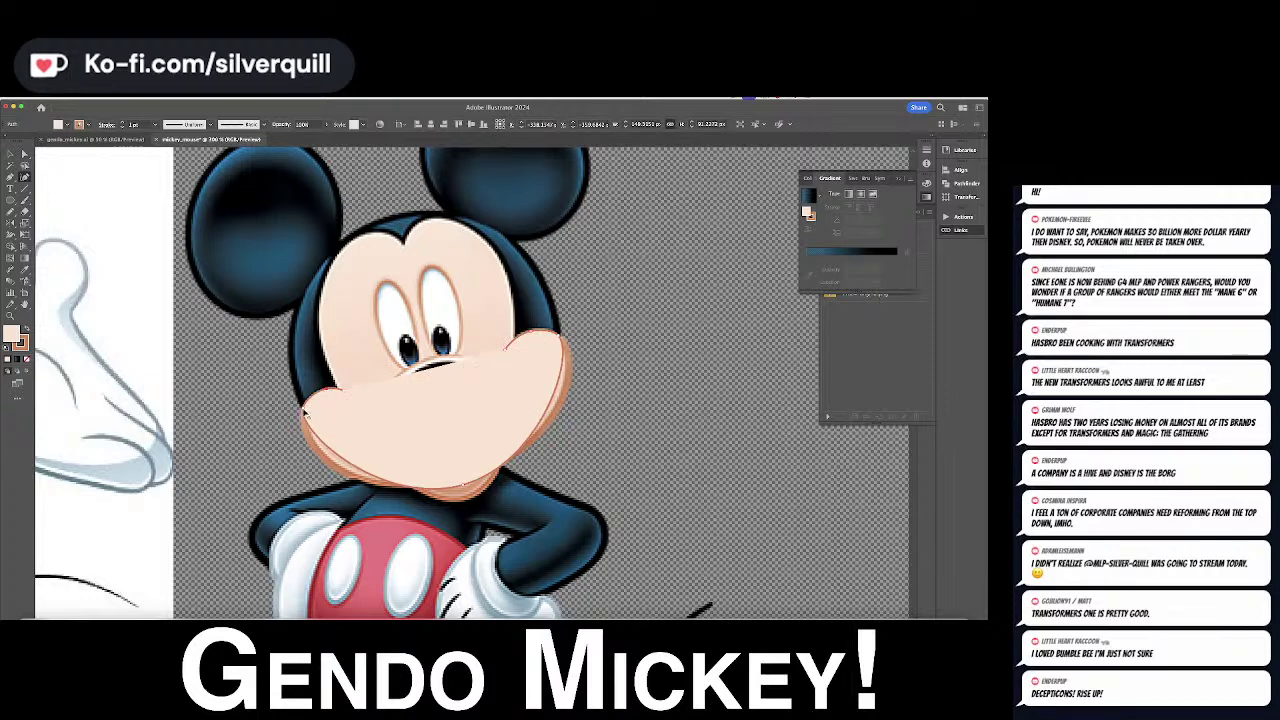
pyautogui.click(306, 417)
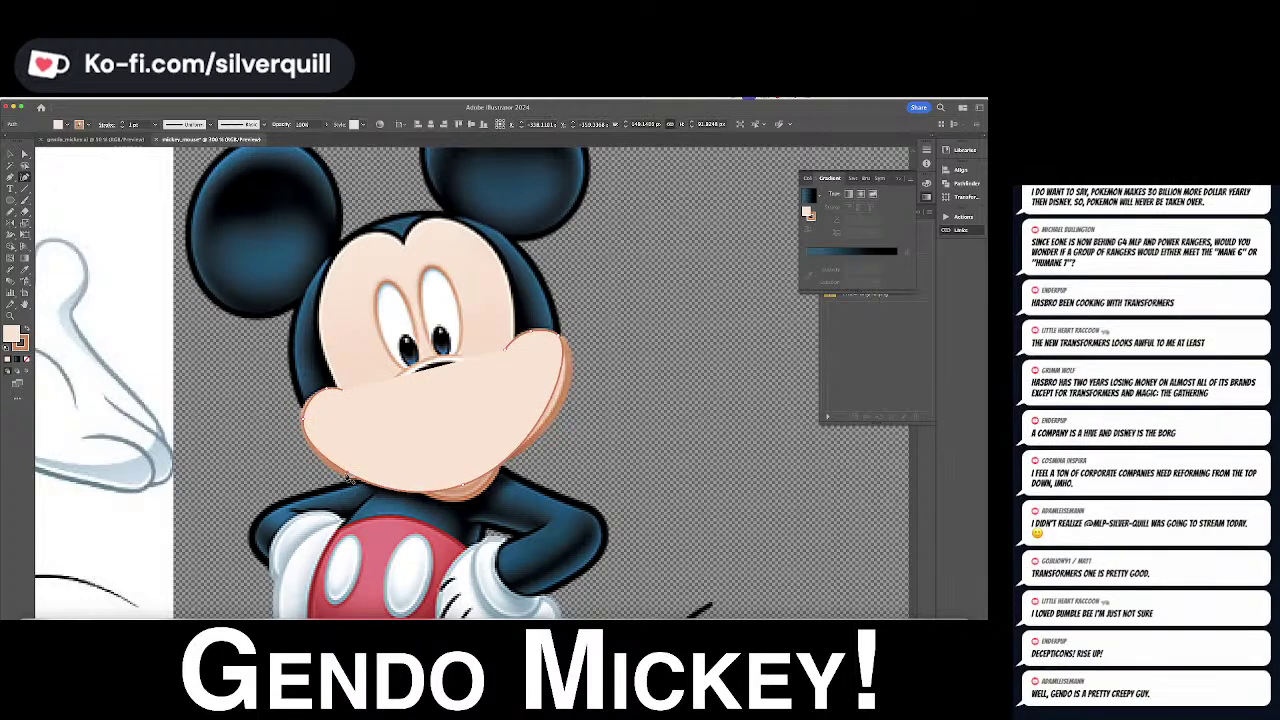
pyautogui.click(565, 370)
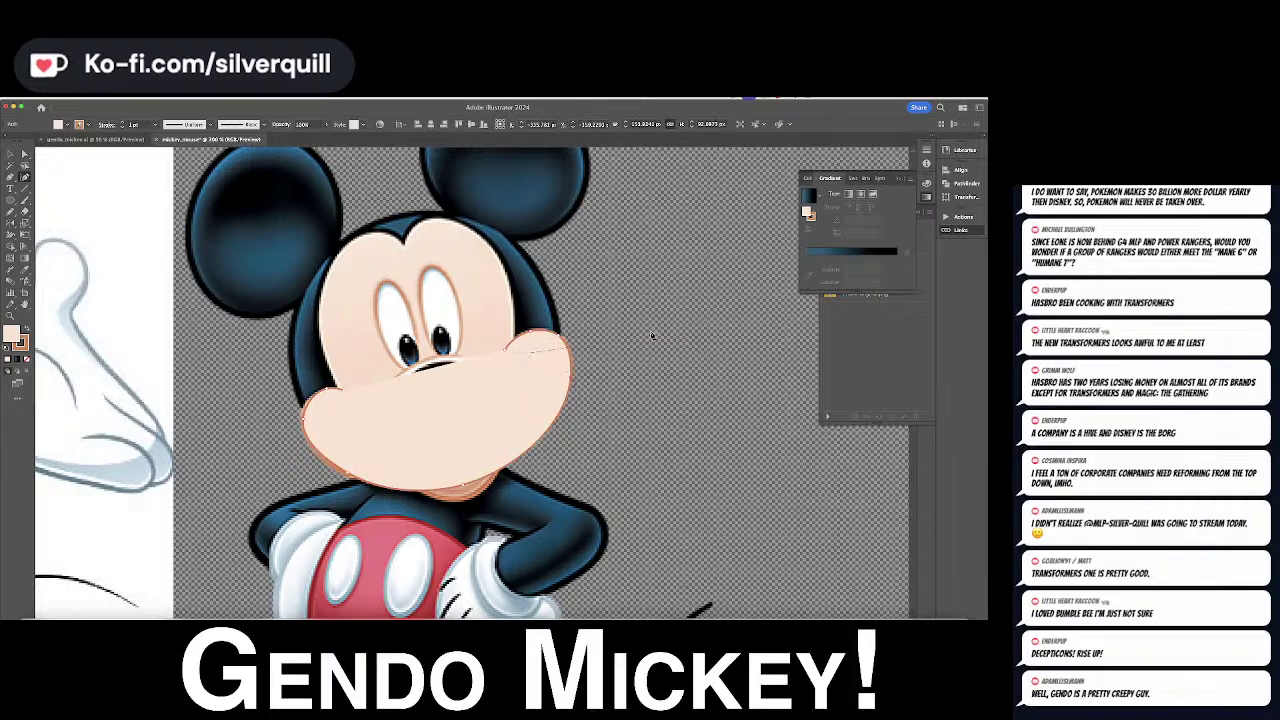
# Give the muzzle outline a 3 pt stroke with the oval tapered width profile, and deselect the shape
pyautogui.press('super+minus')
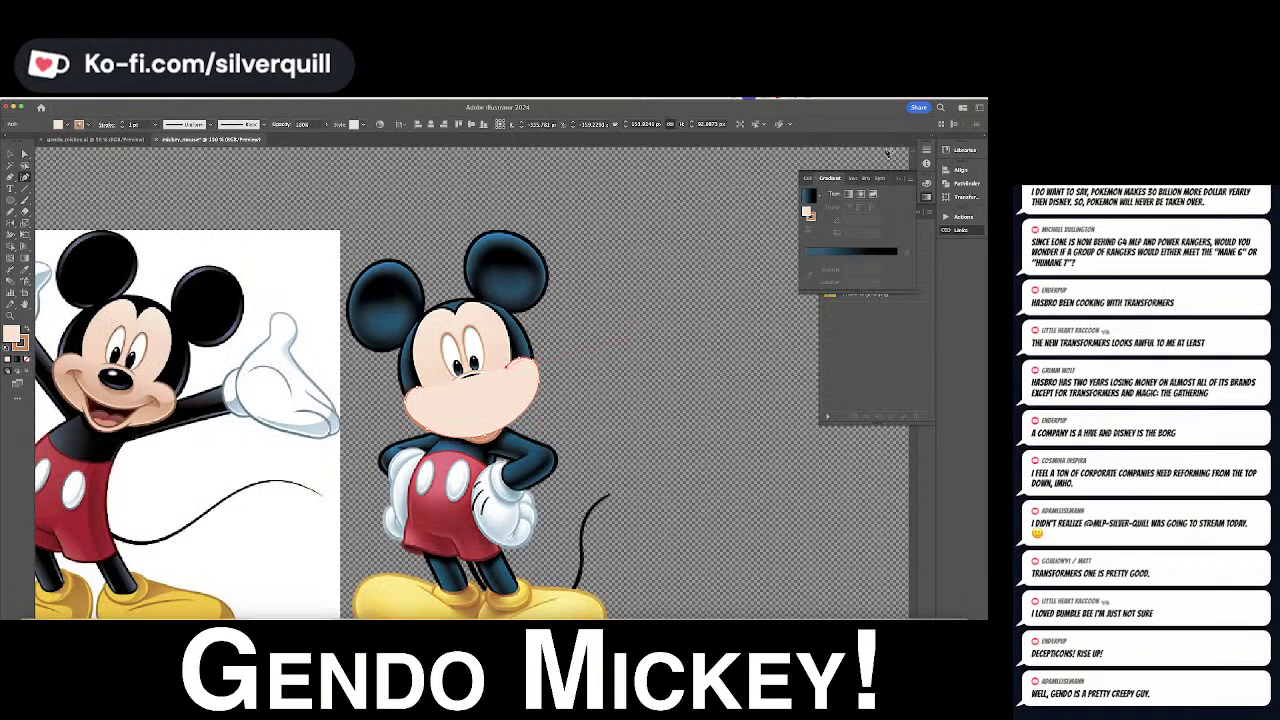
pyautogui.click(926, 150)
pyautogui.click(882, 297)
pyautogui.scroll(-3, 870, 340)
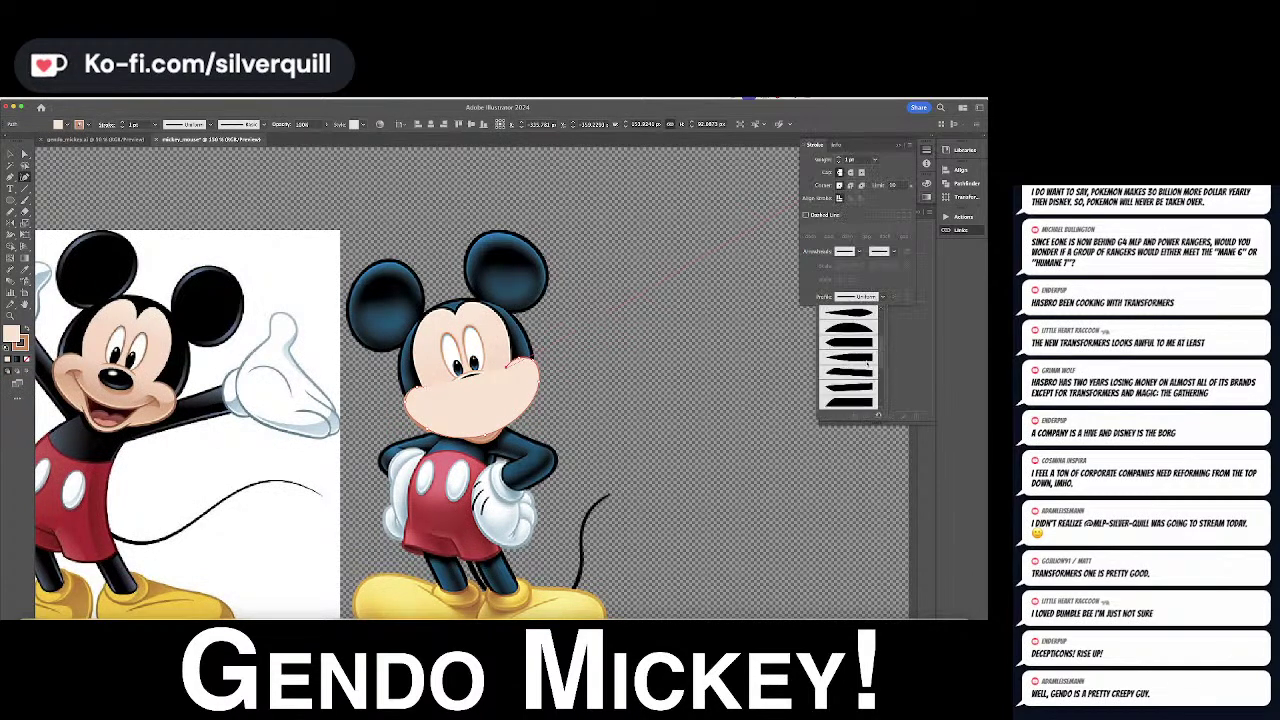
pyautogui.click(856, 403)
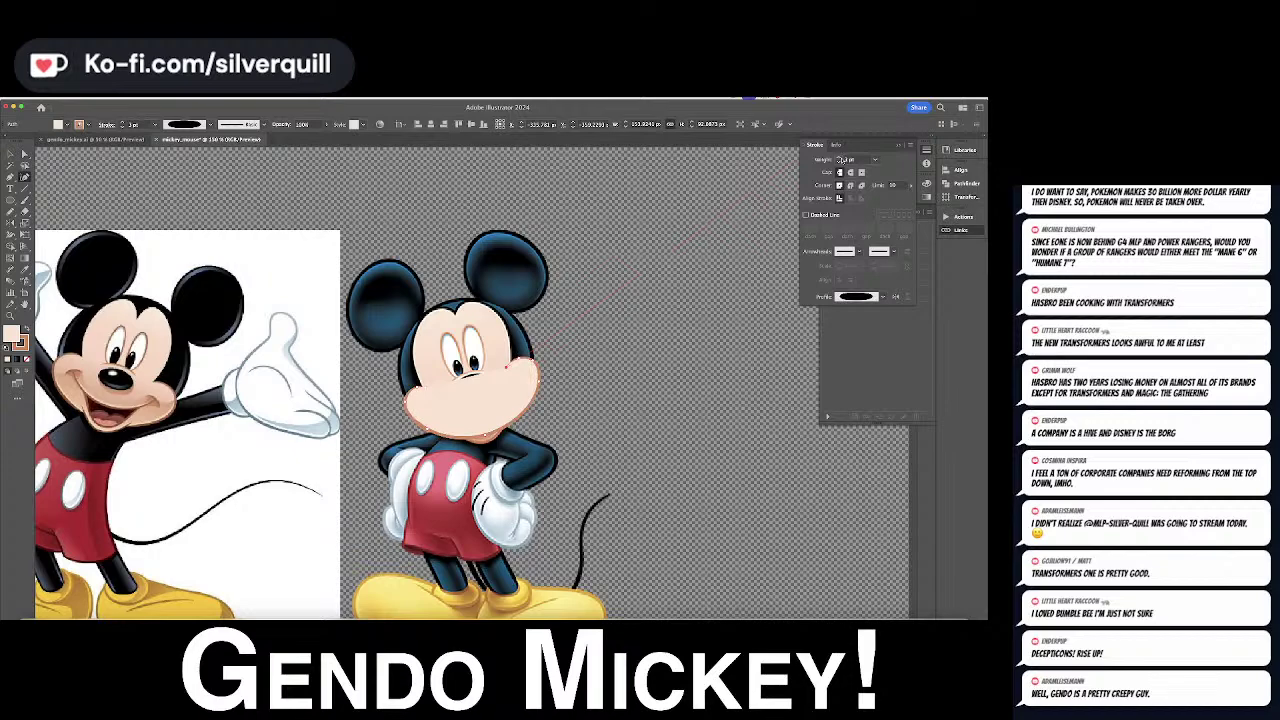
pyautogui.click(605, 229)
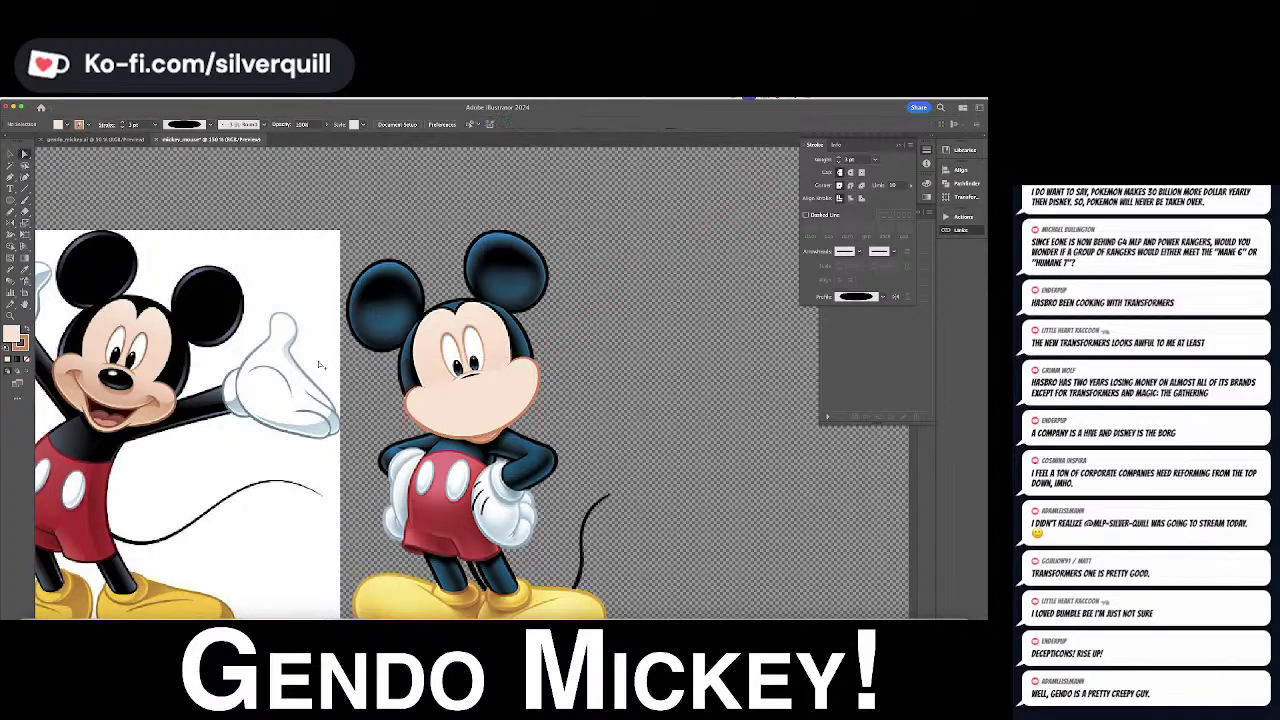
# Compare the traced muzzle with both Mickey references and return to the folded hands over the Gendo image
pyautogui.scroll(-3, 320, 365)
pyautogui.scroll(3, 320, 365)
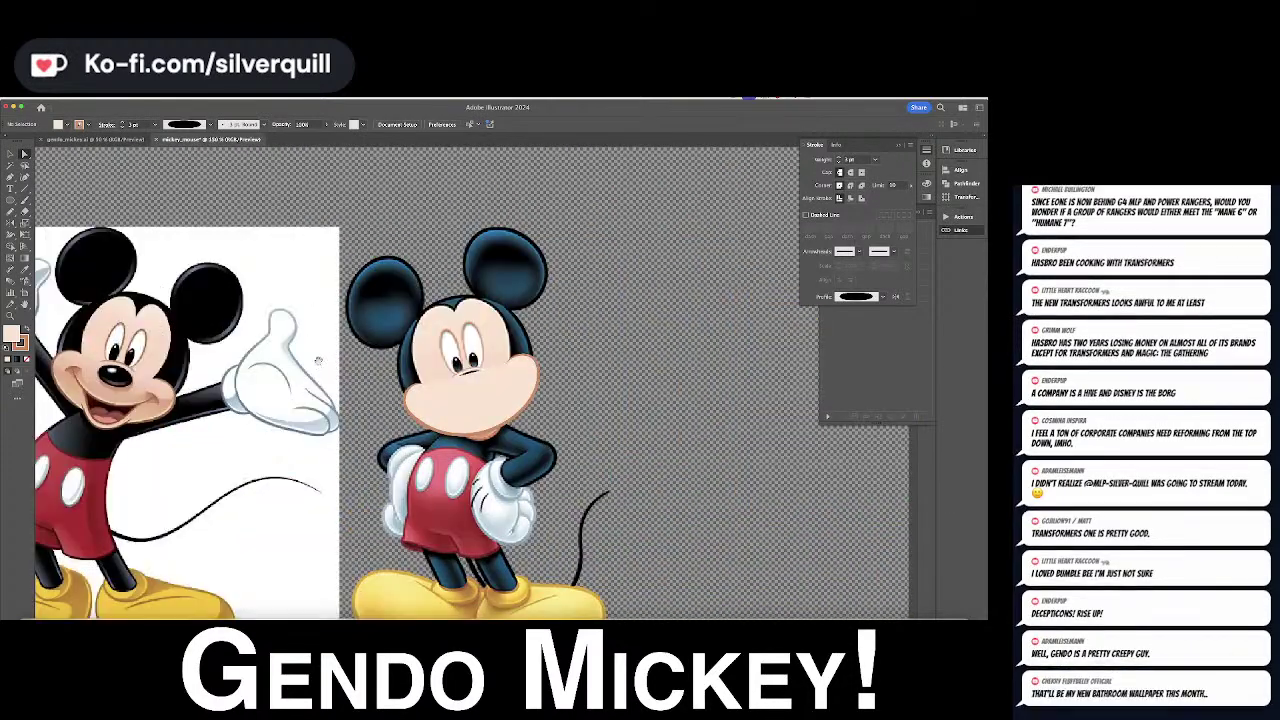
pyautogui.moveTo(377, 378); pyautogui.dragTo(430, 360)
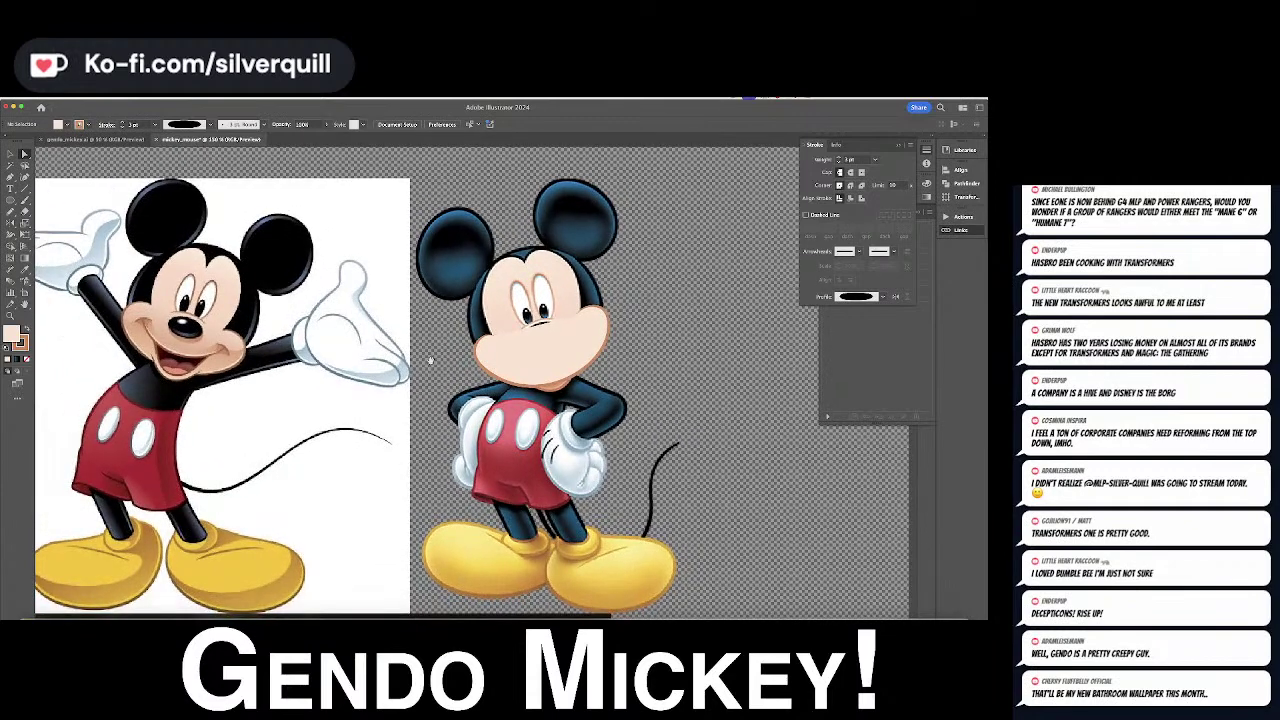
pyautogui.click(517, 348)
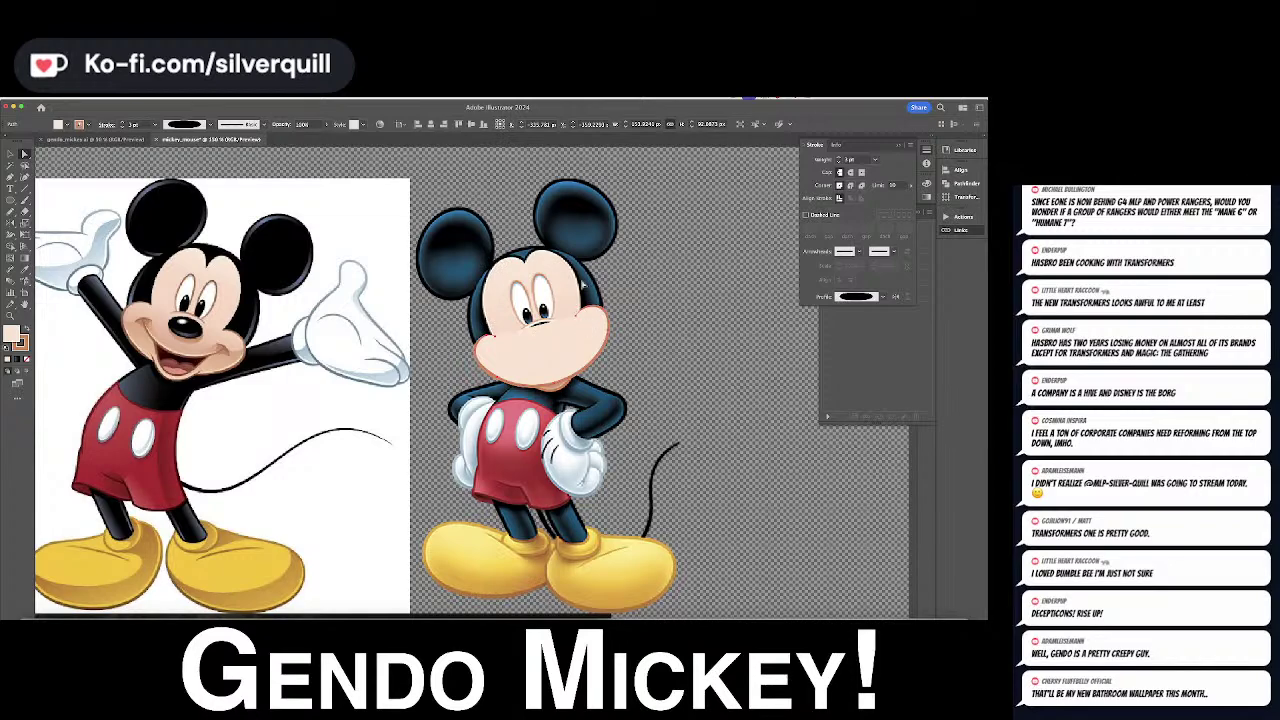
pyautogui.scroll(-2, 600, 340)
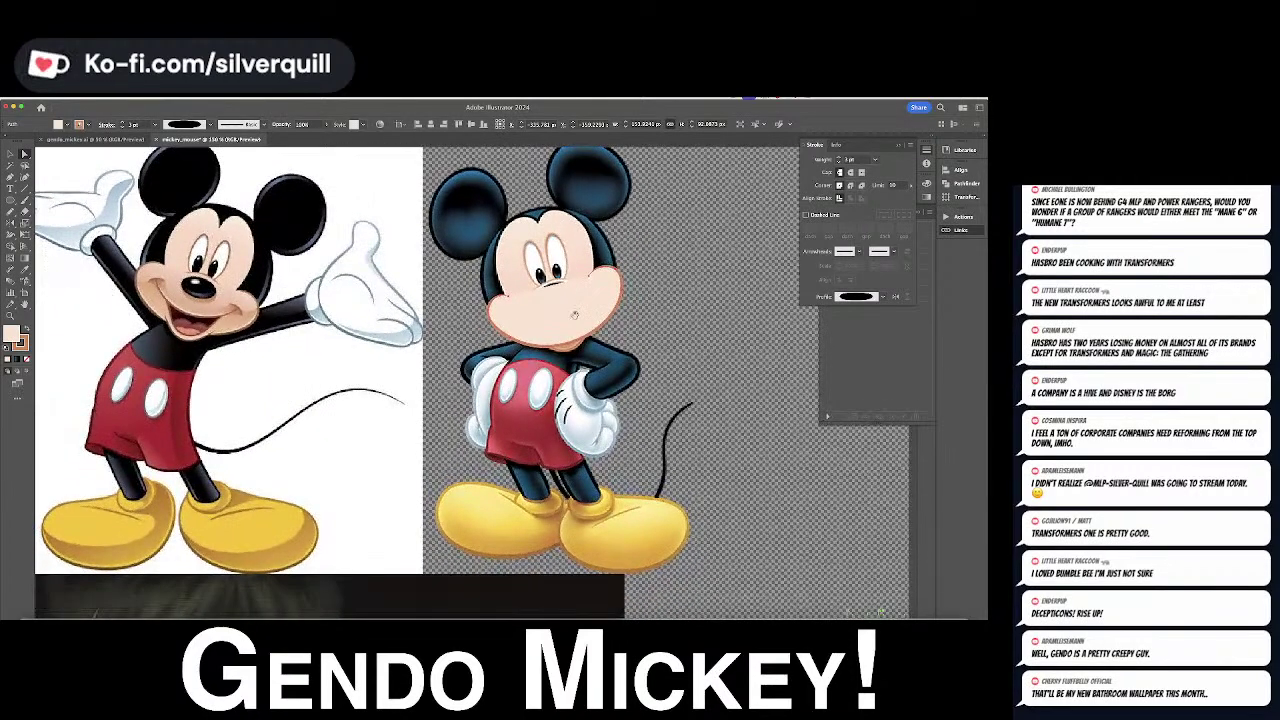
pyautogui.click(641, 312)
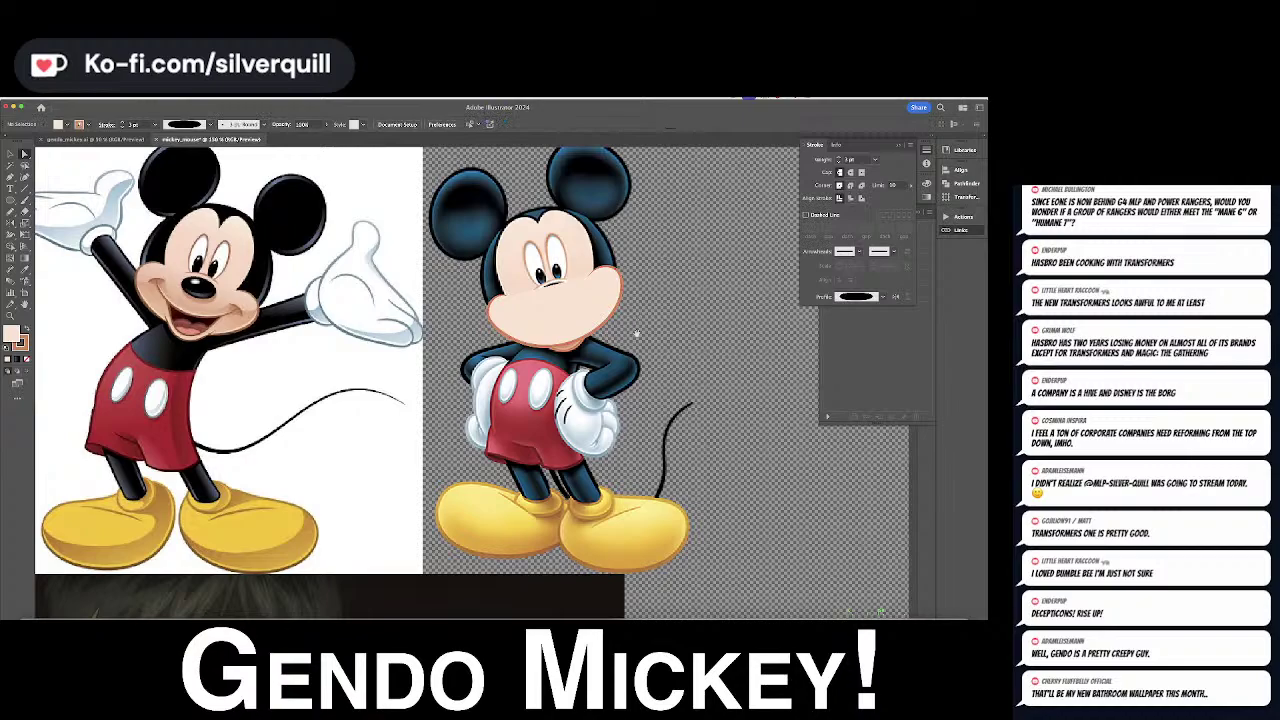
pyautogui.scroll(-10, 636, 342)
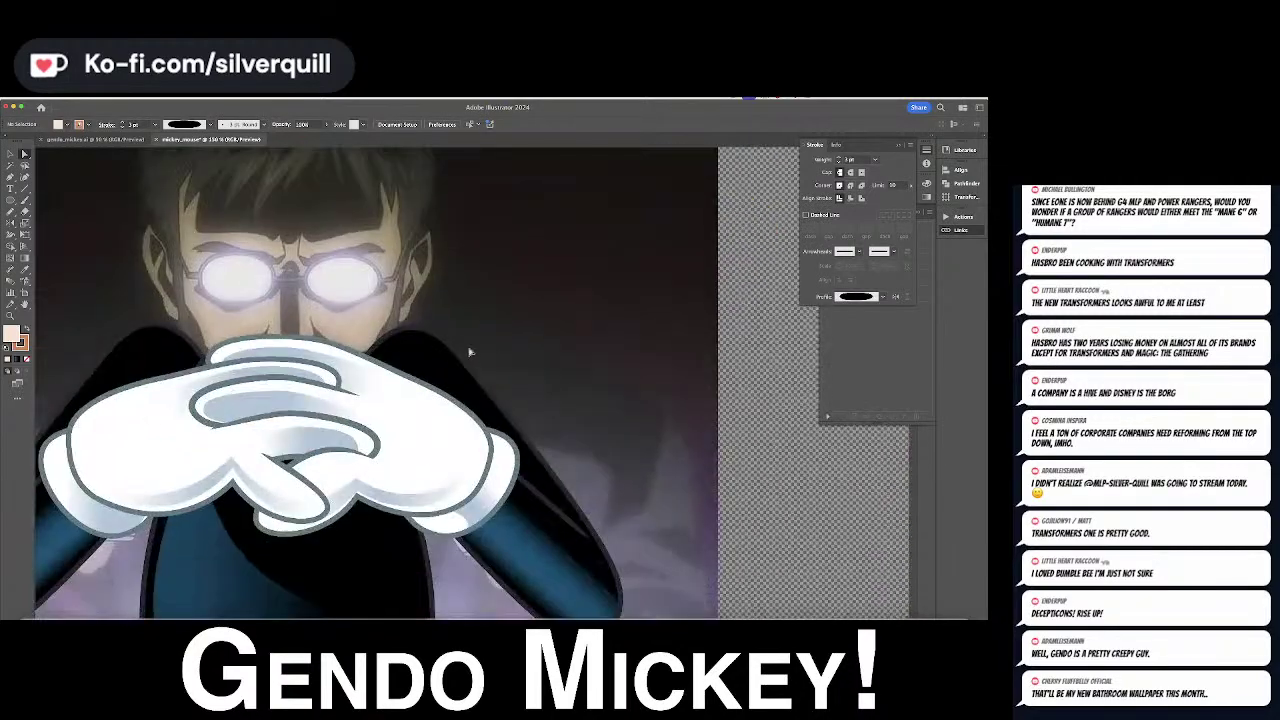
# Trace the black head cap of the blue-shaded Mickey reference as a closed black shape with the Curvature tool, notched around the face
pyautogui.scroll(10, 583, 271)
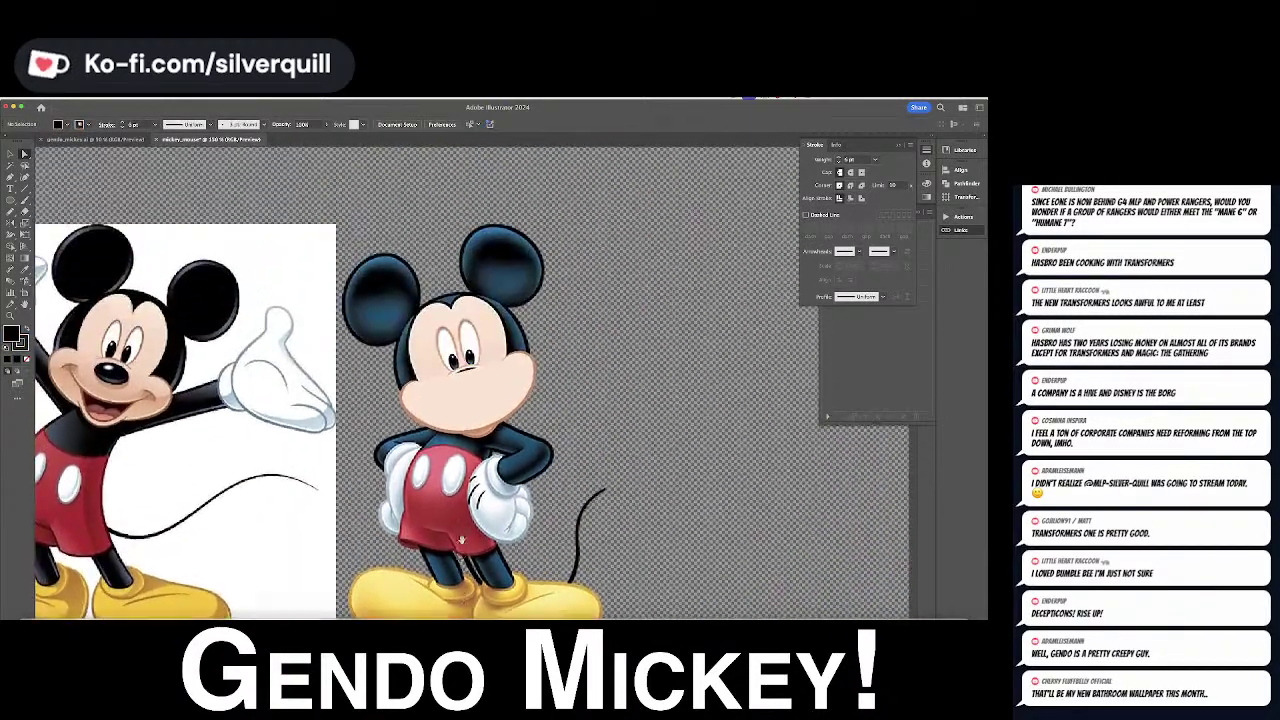
pyautogui.scroll(2, 414, 413)
pyautogui.scroll(2, 418, 408)
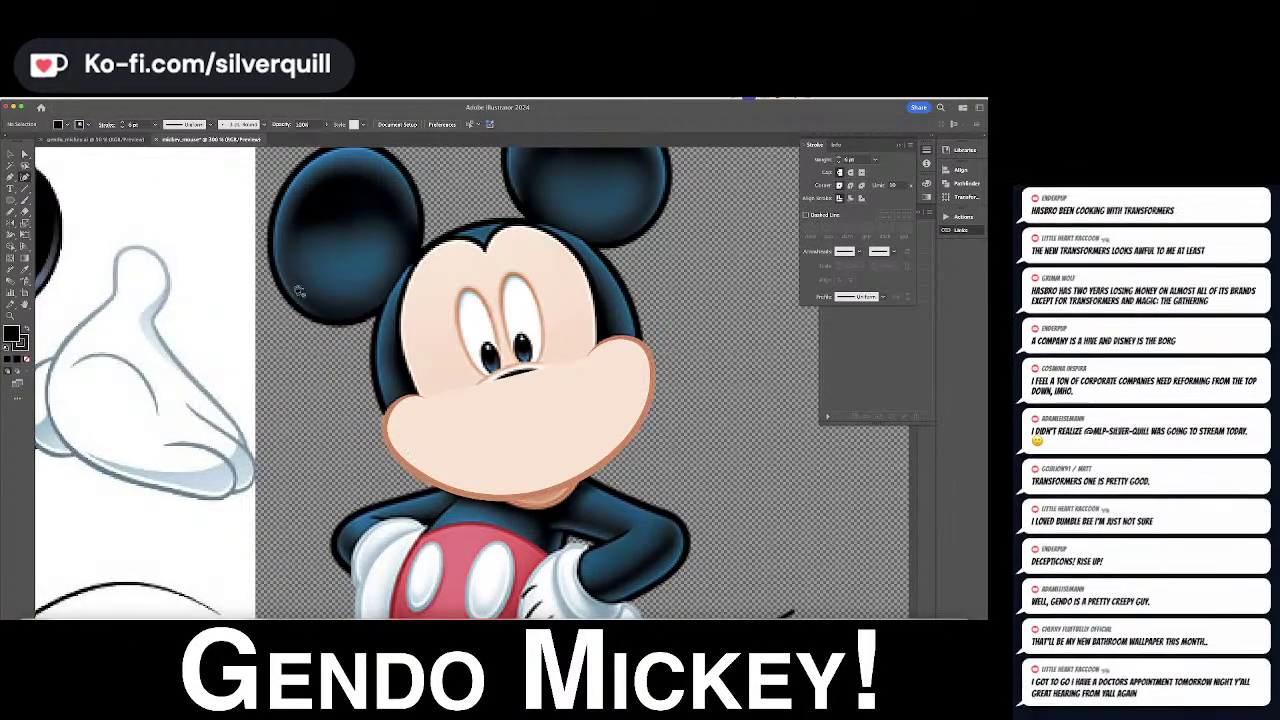
pyautogui.click(422, 410)
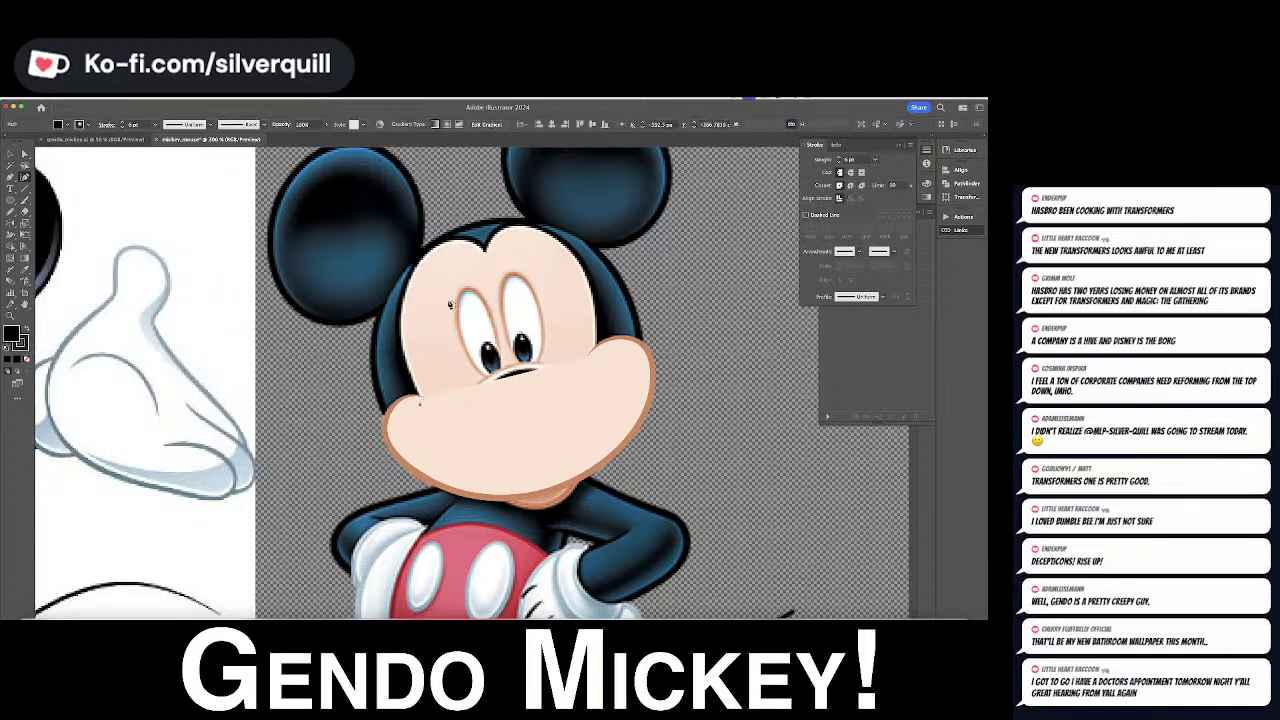
pyautogui.click(485, 246)
pyautogui.click(607, 369)
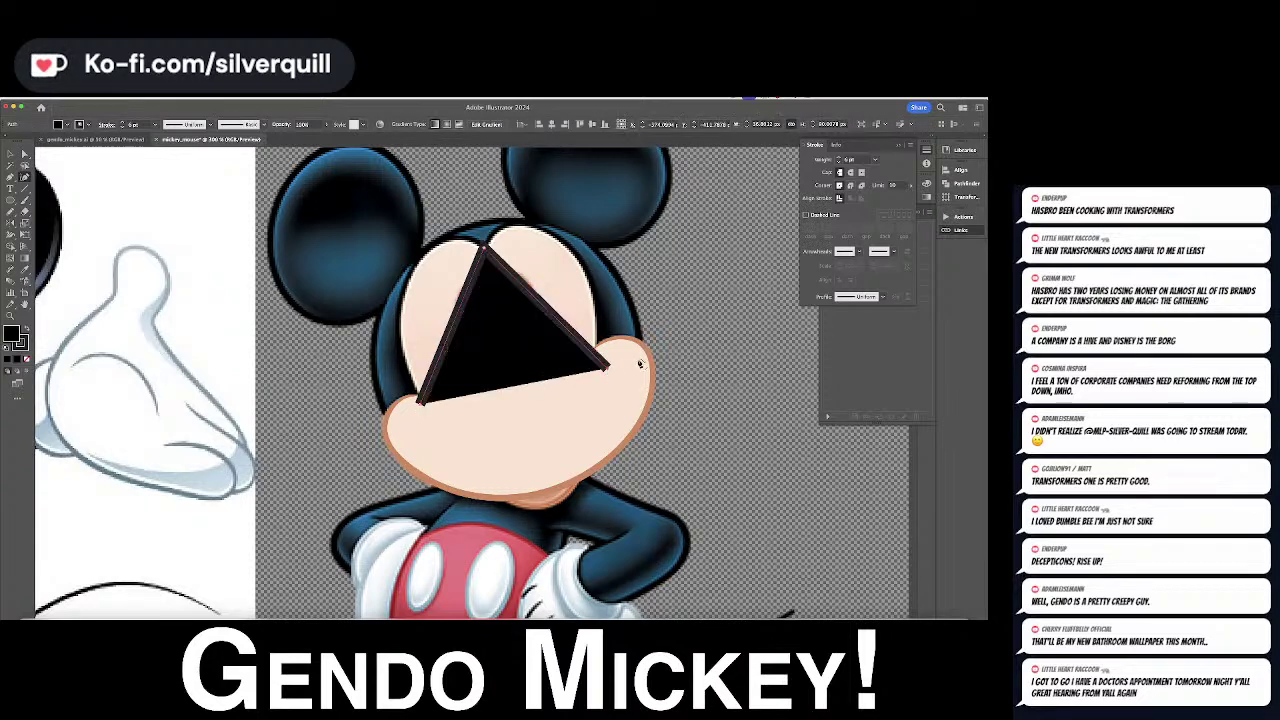
pyautogui.click(639, 360)
pyautogui.click(481, 228)
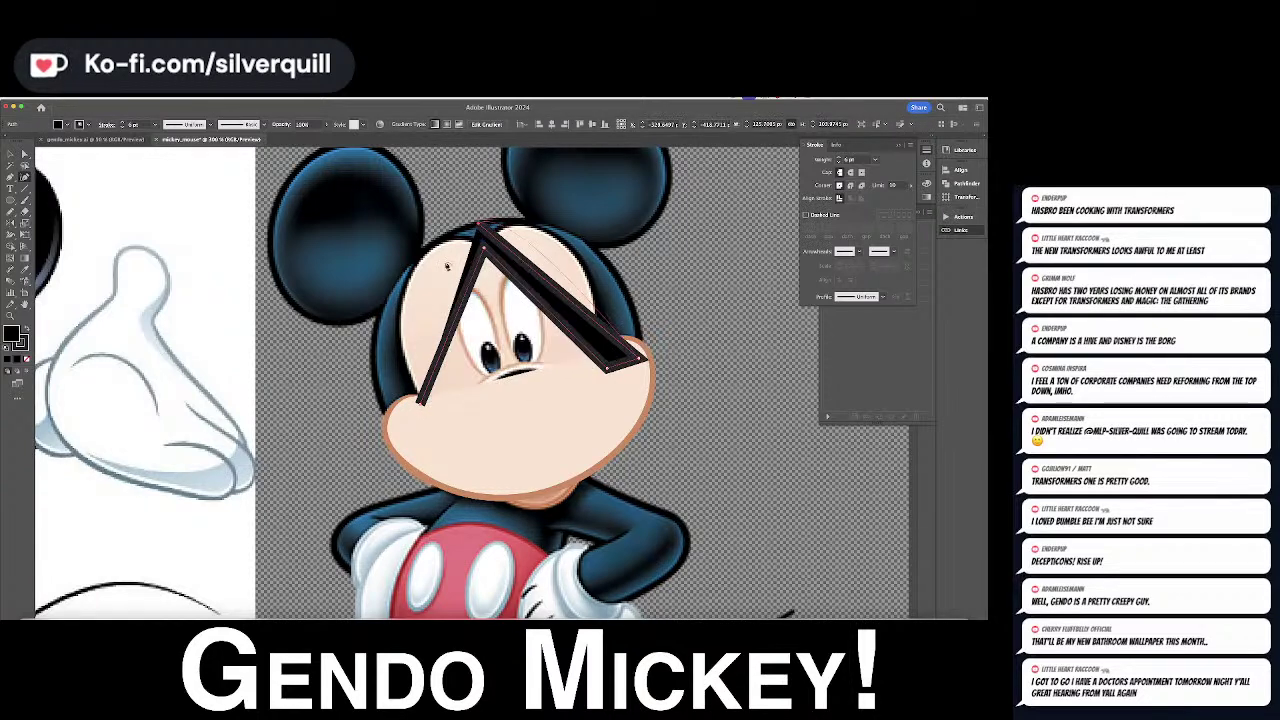
pyautogui.click(394, 423)
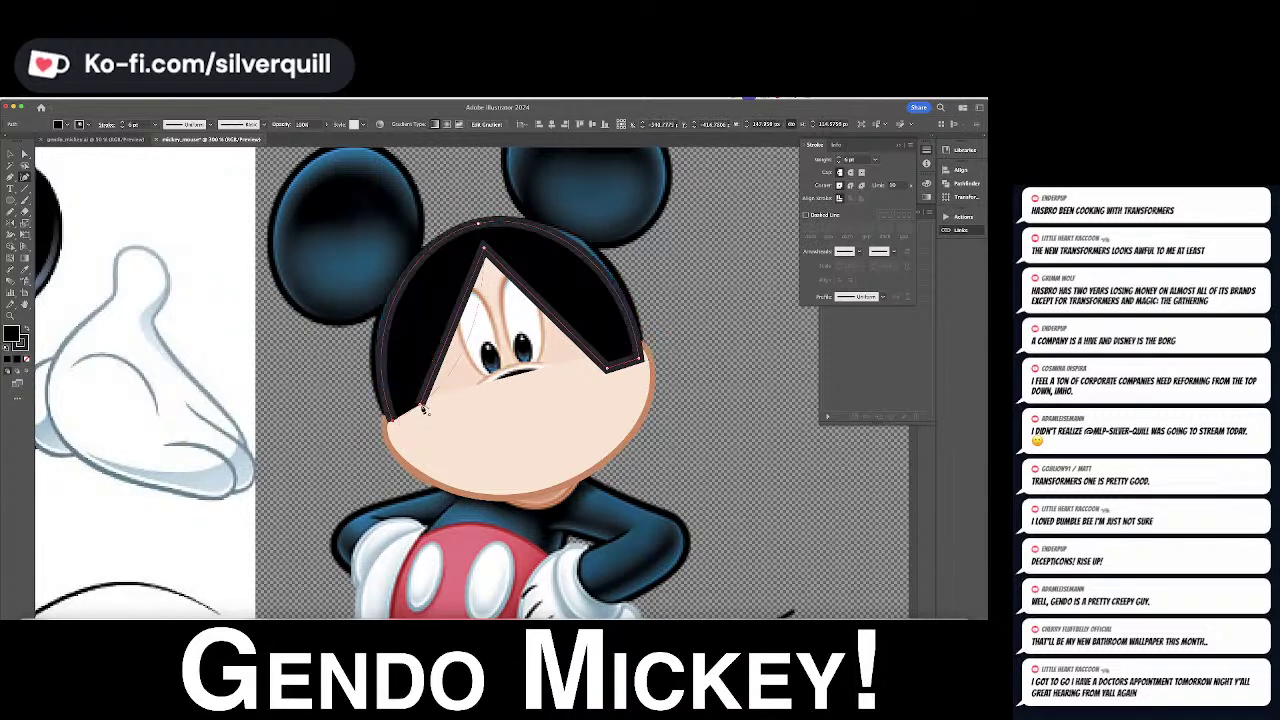
pyautogui.click(421, 405)
pyautogui.press('super+z')
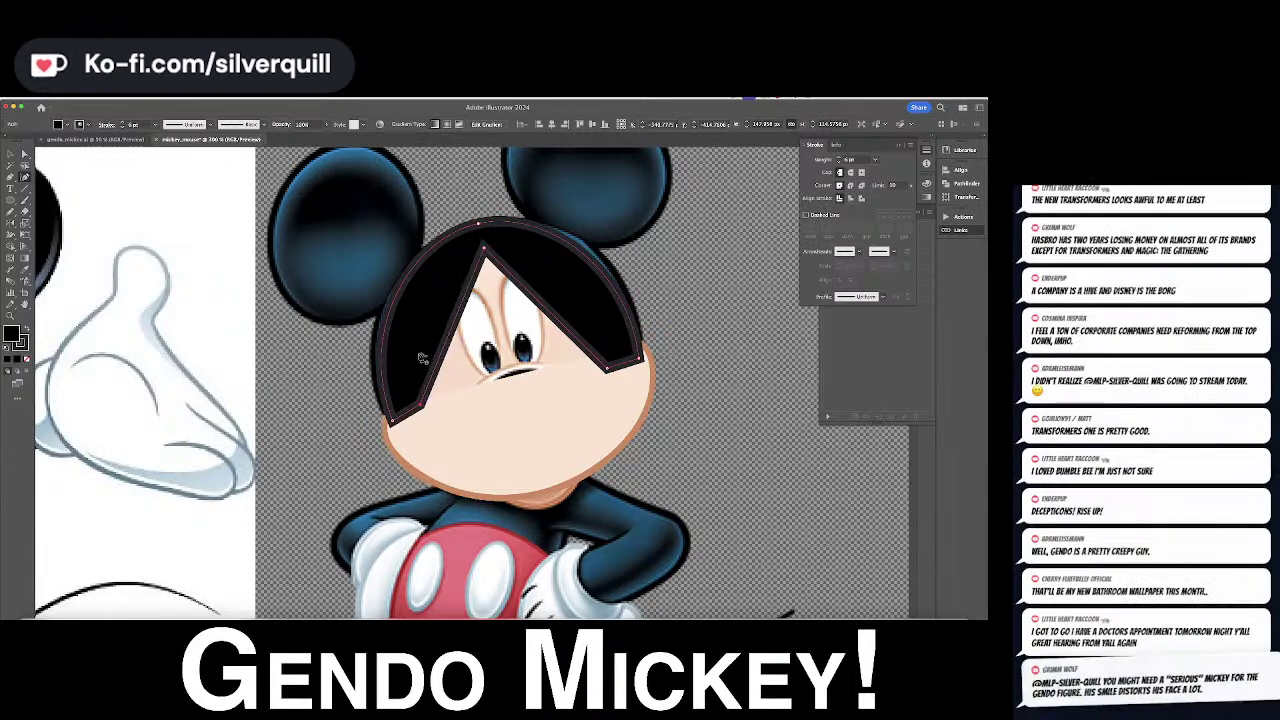
# Add curve points to the black head shape so its edges follow the blue-shaded reference's head outline
pyautogui.click(388, 300)
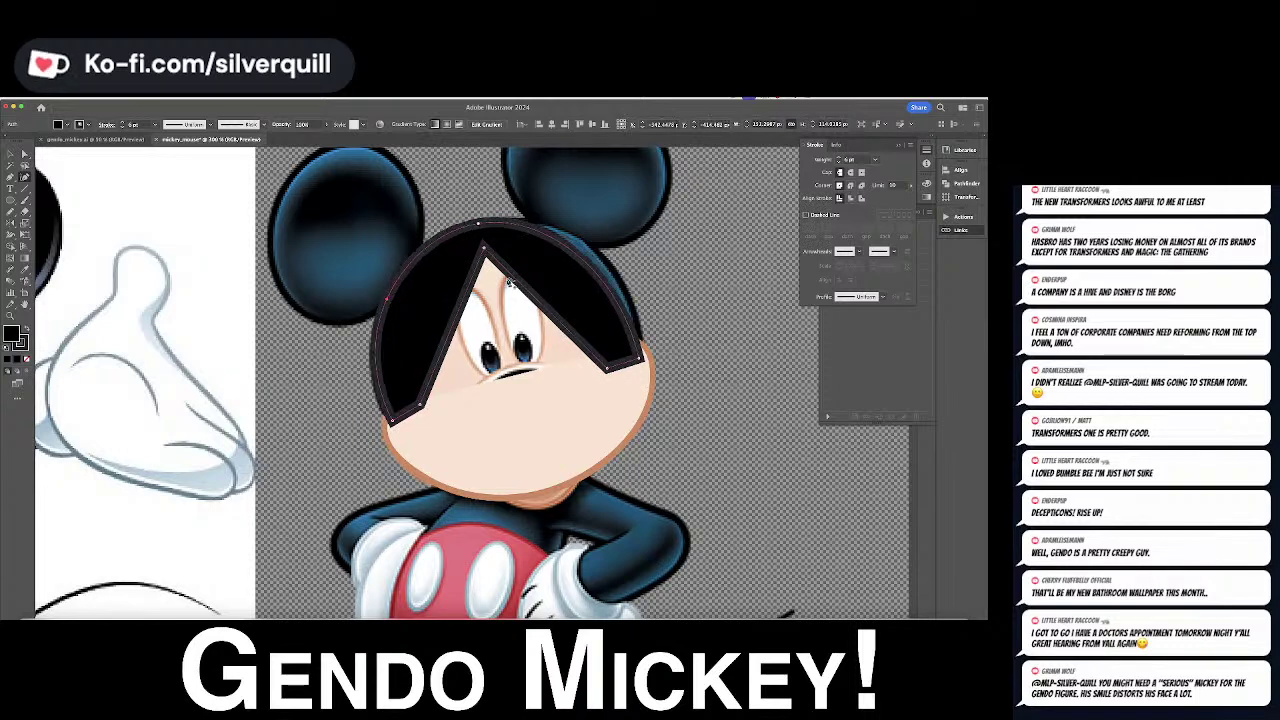
# Fit the right edge of the black head shape to the outline of the reference Mickey's head
pyautogui.moveTo(641, 360); pyautogui.dragTo(643, 356)
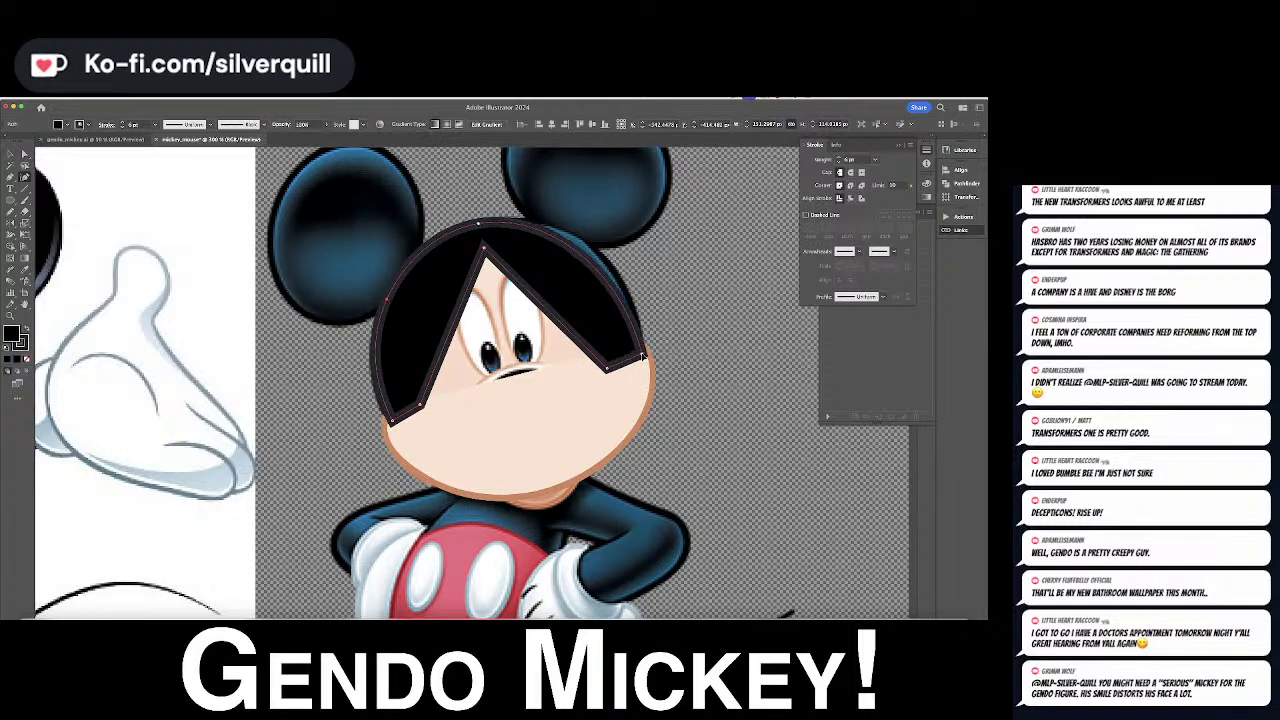
pyautogui.moveTo(593, 268); pyautogui.dragTo(599, 256)
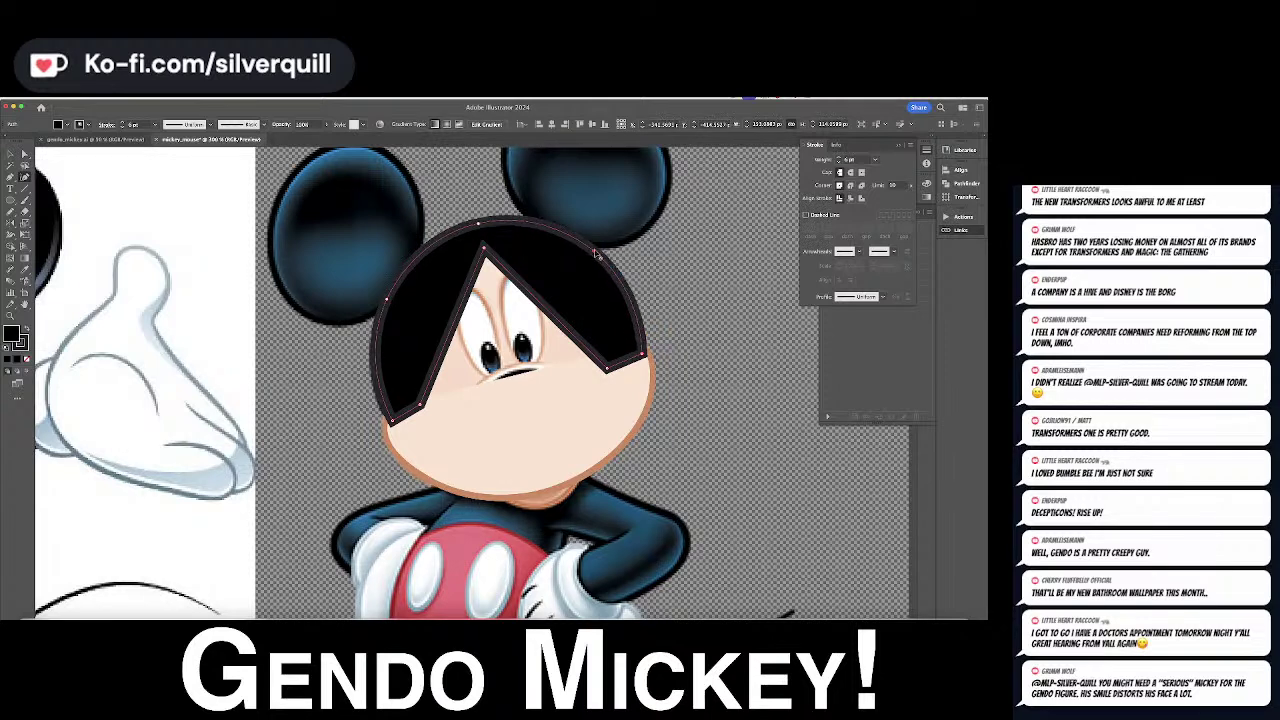
# Reduce the black head shape's stroke weight to 3 pt and send the shape behind the skin-coloured muzzle
pyautogui.press('a')
pyautogui.click(641, 380)
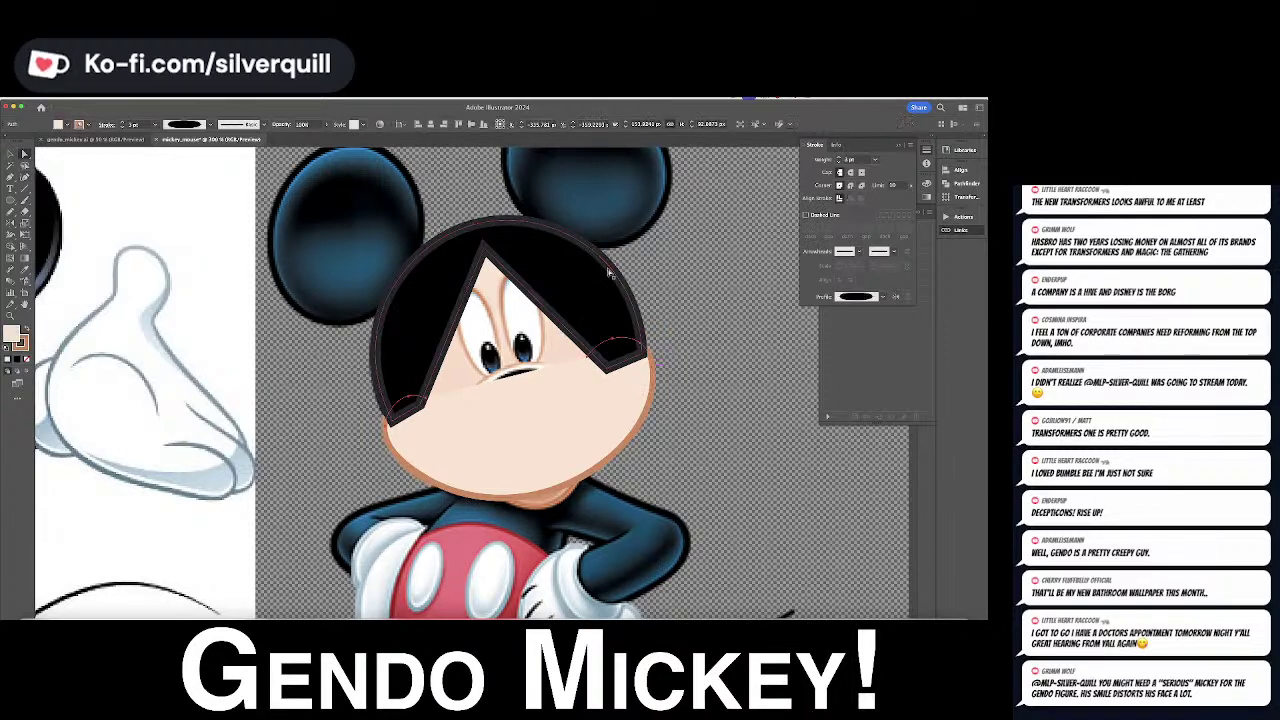
pyautogui.click(611, 275)
pyautogui.click(839, 162)
pyautogui.click(839, 162)
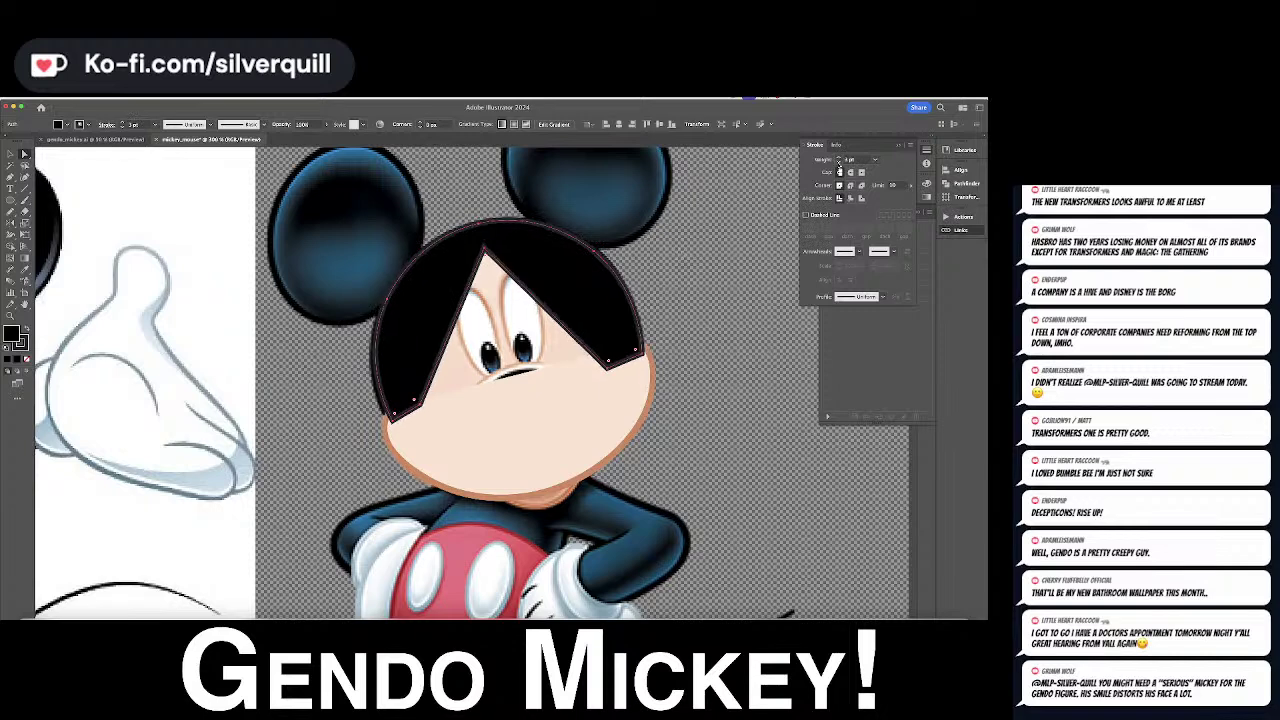
pyautogui.press('super+[')
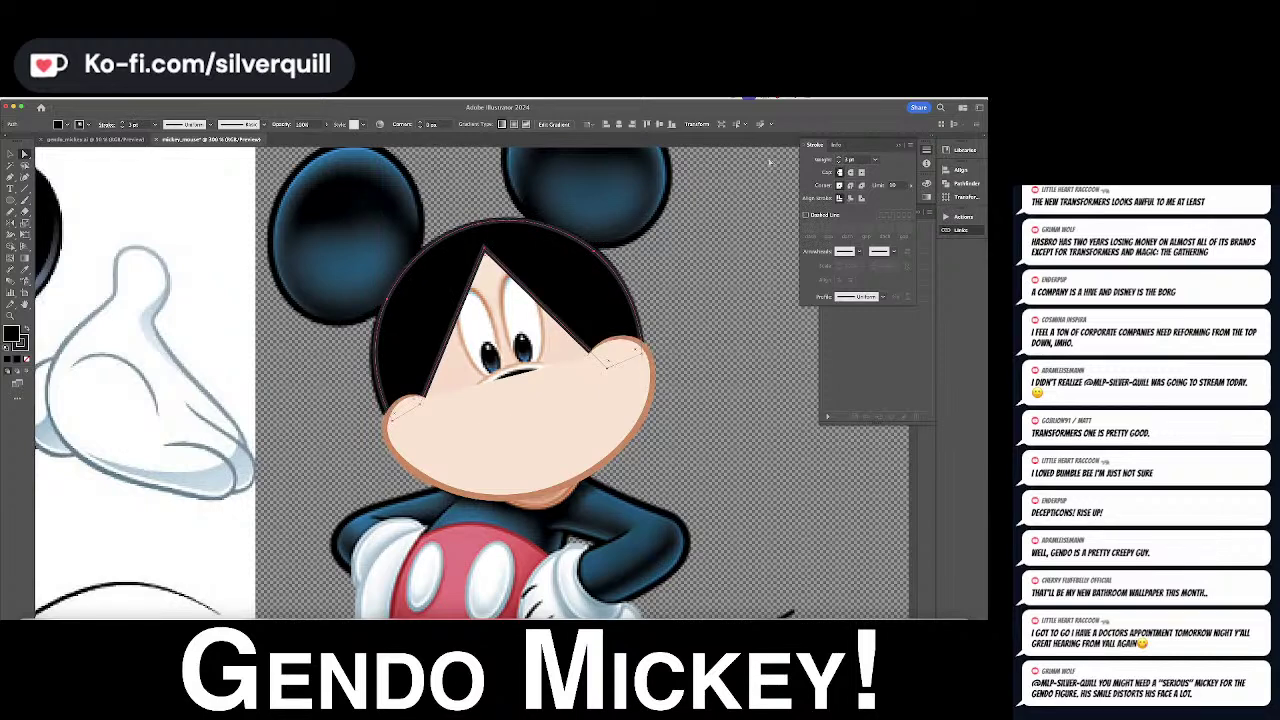
# Curve the black head shape's inner edges outward around the eyes with the Curvature tool to form a heart-shaped hairline
pyautogui.click(24, 177)
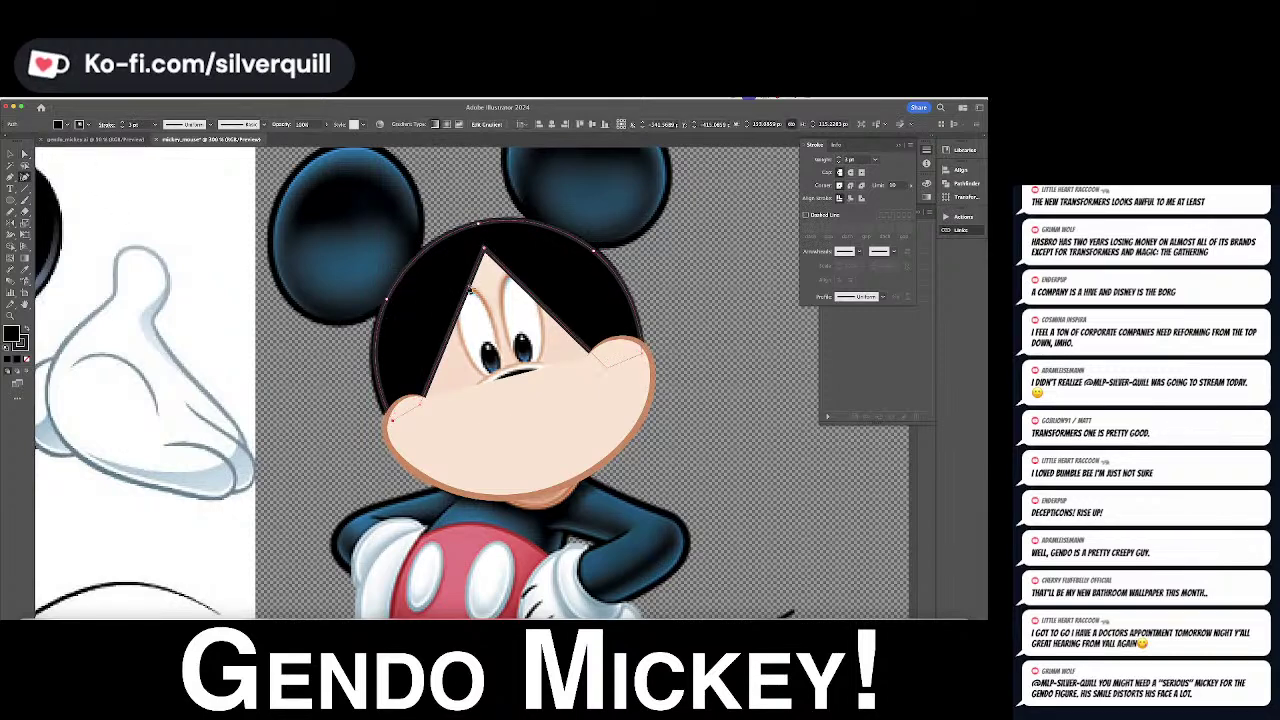
pyautogui.moveTo(468, 288); pyautogui.dragTo(435, 249)
pyautogui.press('super+z')
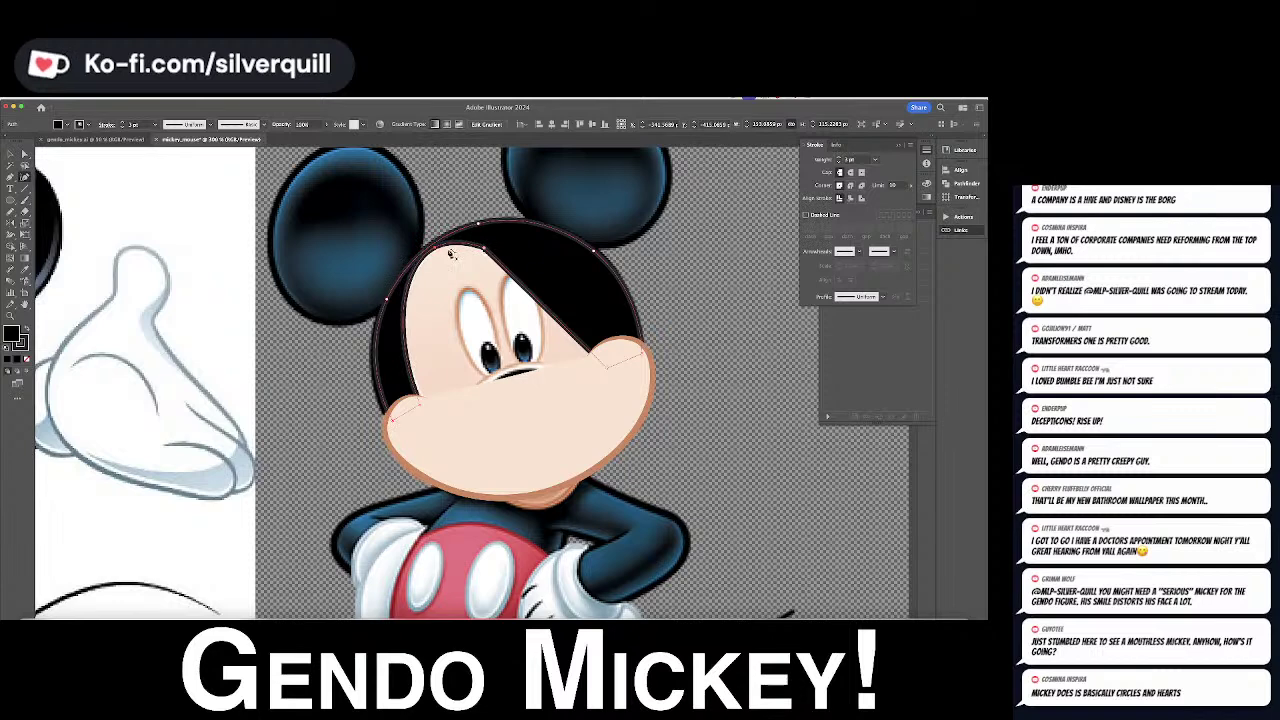
pyautogui.moveTo(543, 305); pyautogui.dragTo(526, 231)
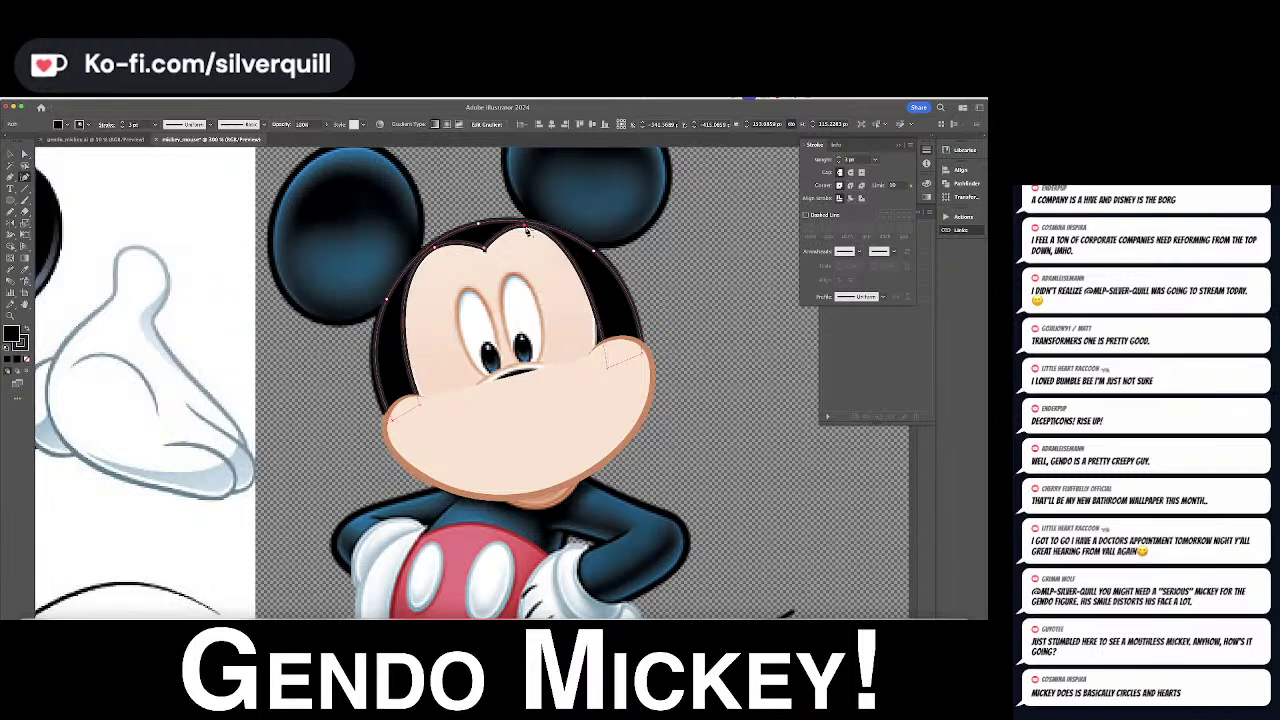
pyautogui.moveTo(608, 367); pyautogui.dragTo(602, 362)
pyautogui.moveTo(531, 236); pyautogui.dragTo(537, 232)
pyautogui.moveTo(601, 370); pyautogui.dragTo(596, 370)
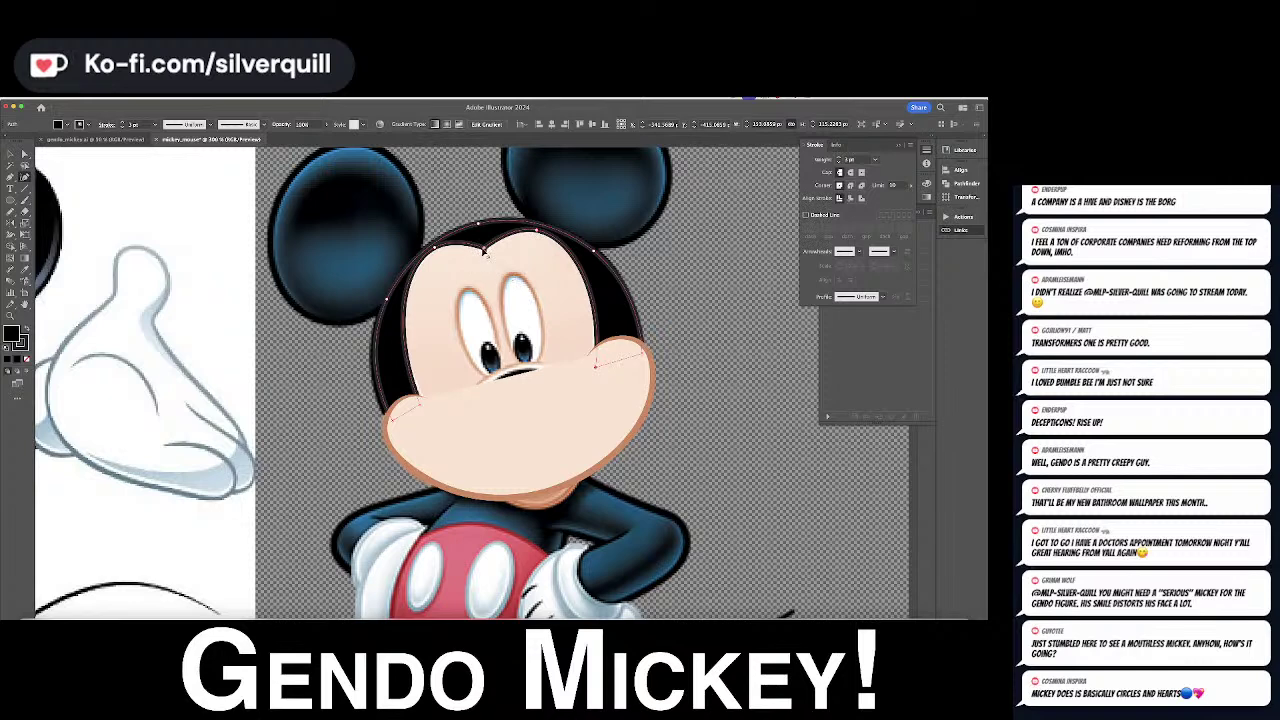
pyautogui.moveTo(485, 250); pyautogui.dragTo(486, 254)
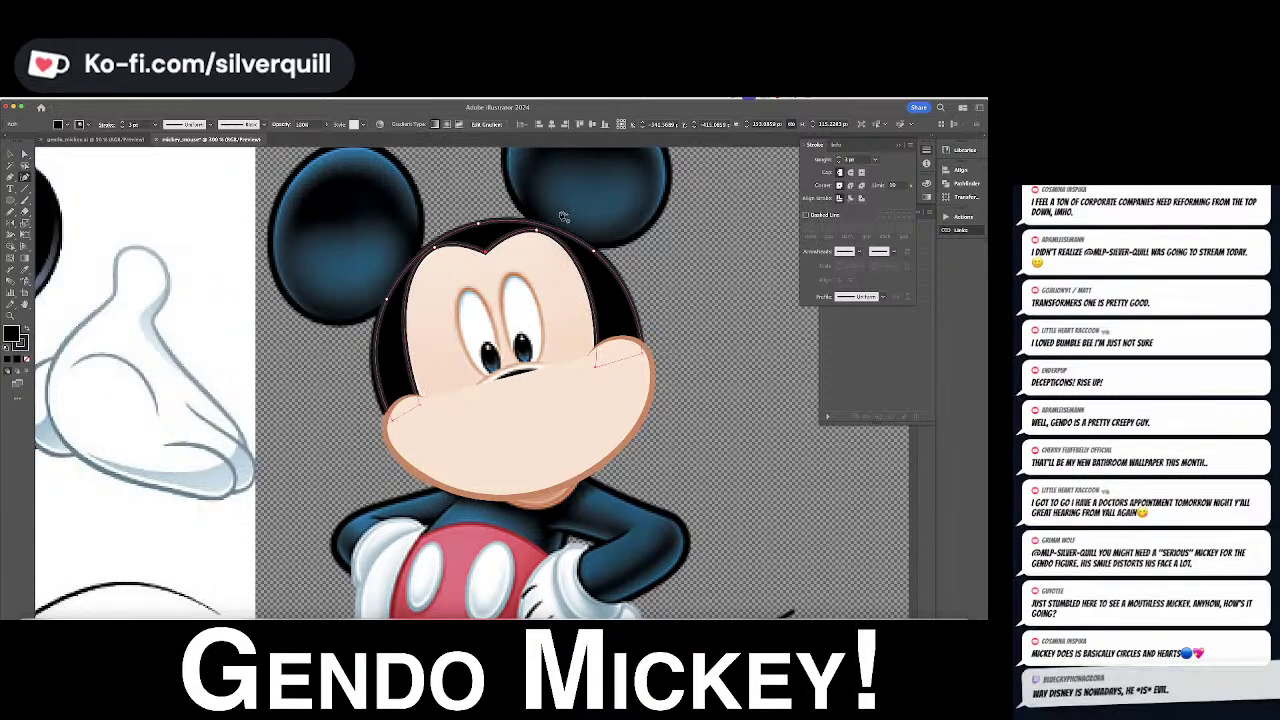
pyautogui.click(715, 257)
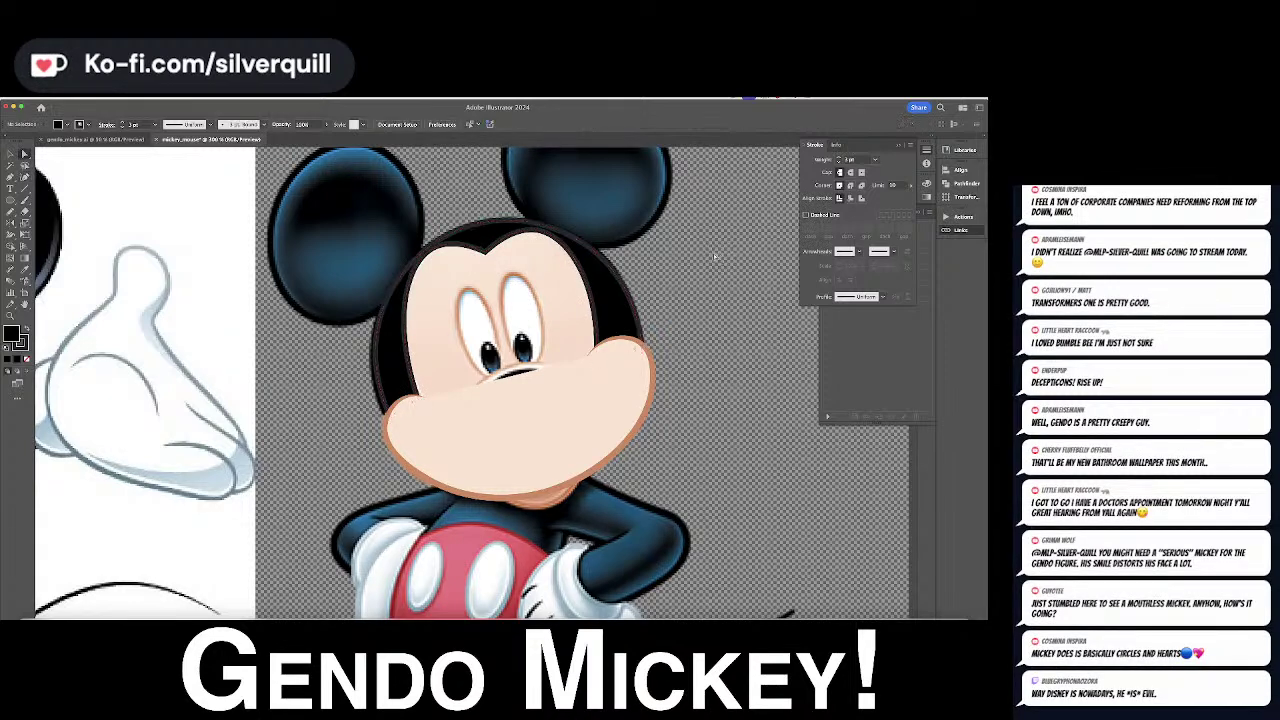
# Draw a strokeless skin-coloured face fill with the Pencil tool and place it behind the black head shape and muzzle
pyautogui.press('super+minus')
pyautogui.press('super+minus')
pyautogui.press('super+minus')
pyautogui.press('super+minus')
pyautogui.press('super+equal')
pyautogui.press('super+equal')
pyautogui.press('super+equal')
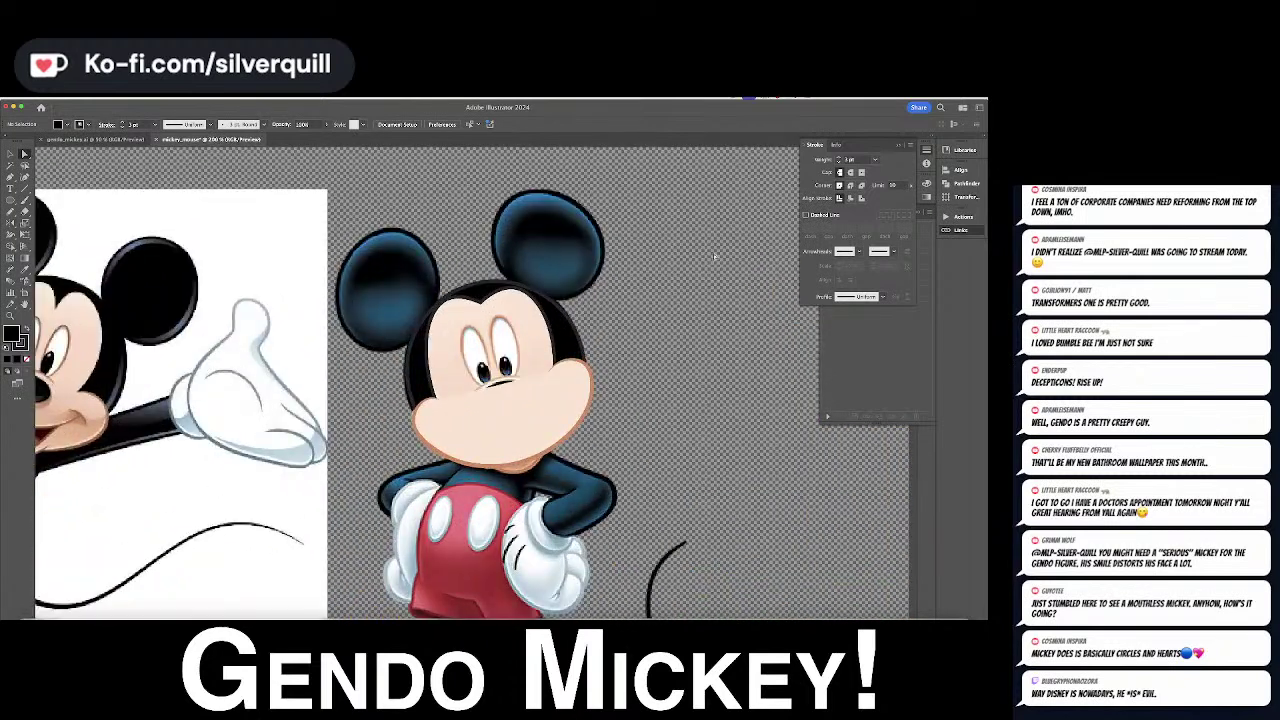
pyautogui.click(536, 412)
pyautogui.press('super+shift+a')
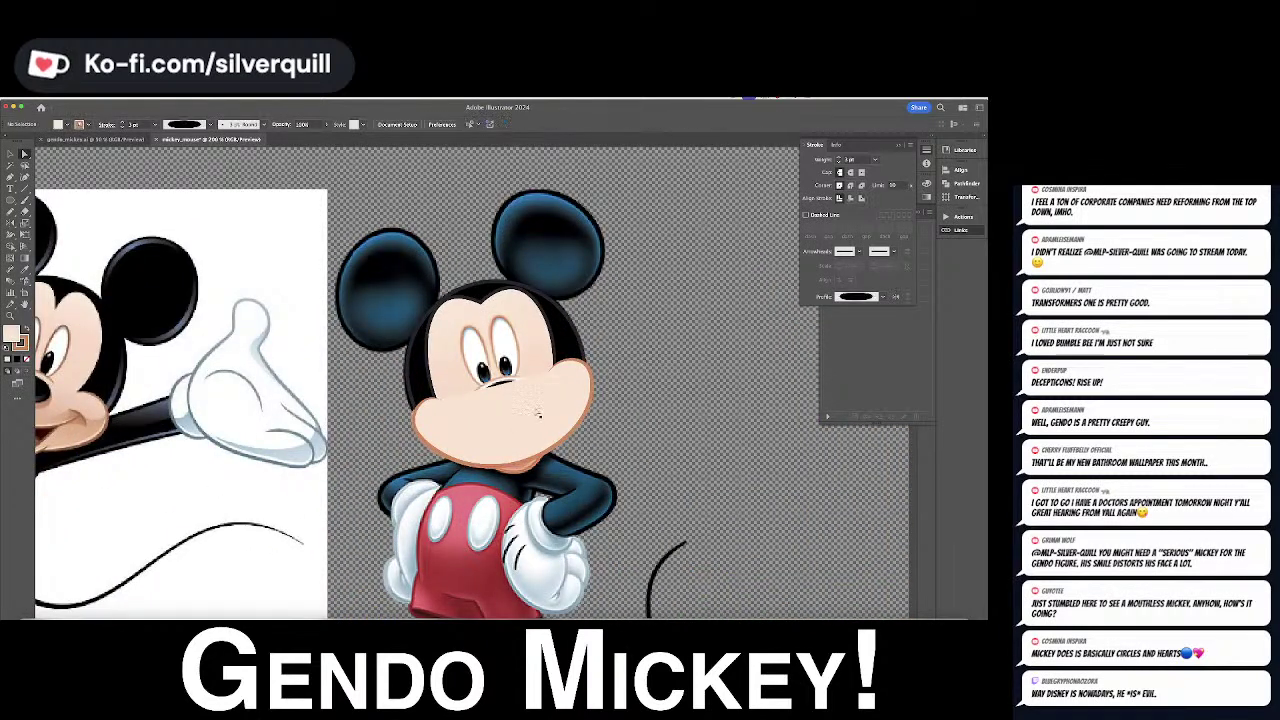
pyautogui.press('n')
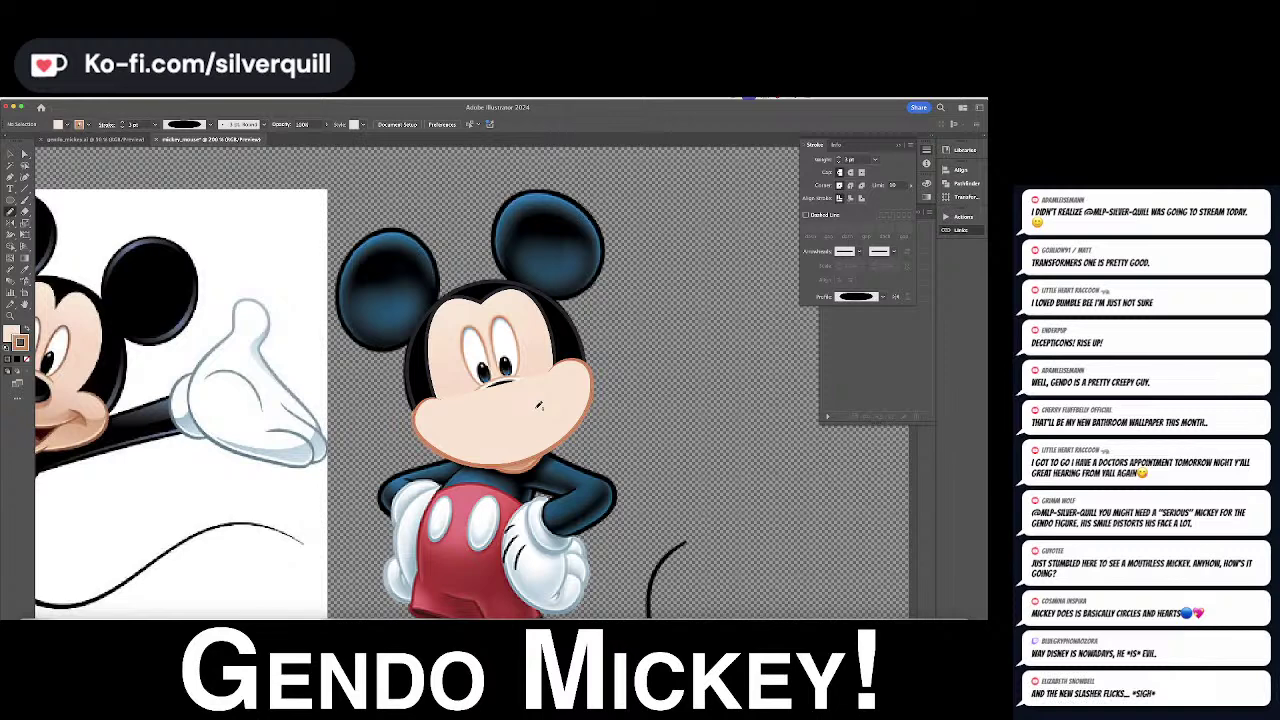
pyautogui.press('/')
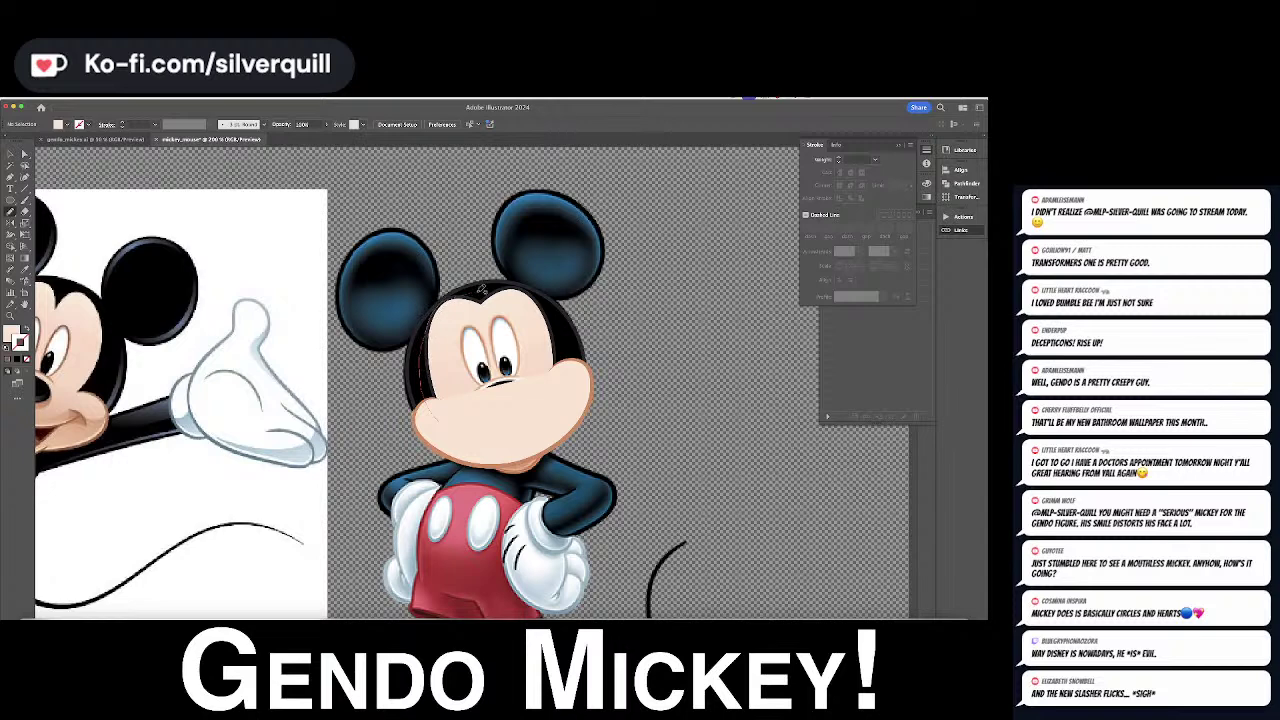
pyautogui.moveTo(573, 340)
pyautogui.mouseDown()
pyautogui.moveTo(578, 384)
pyautogui.moveTo(438, 424)
pyautogui.mouseUp()
pyautogui.press('super+[')
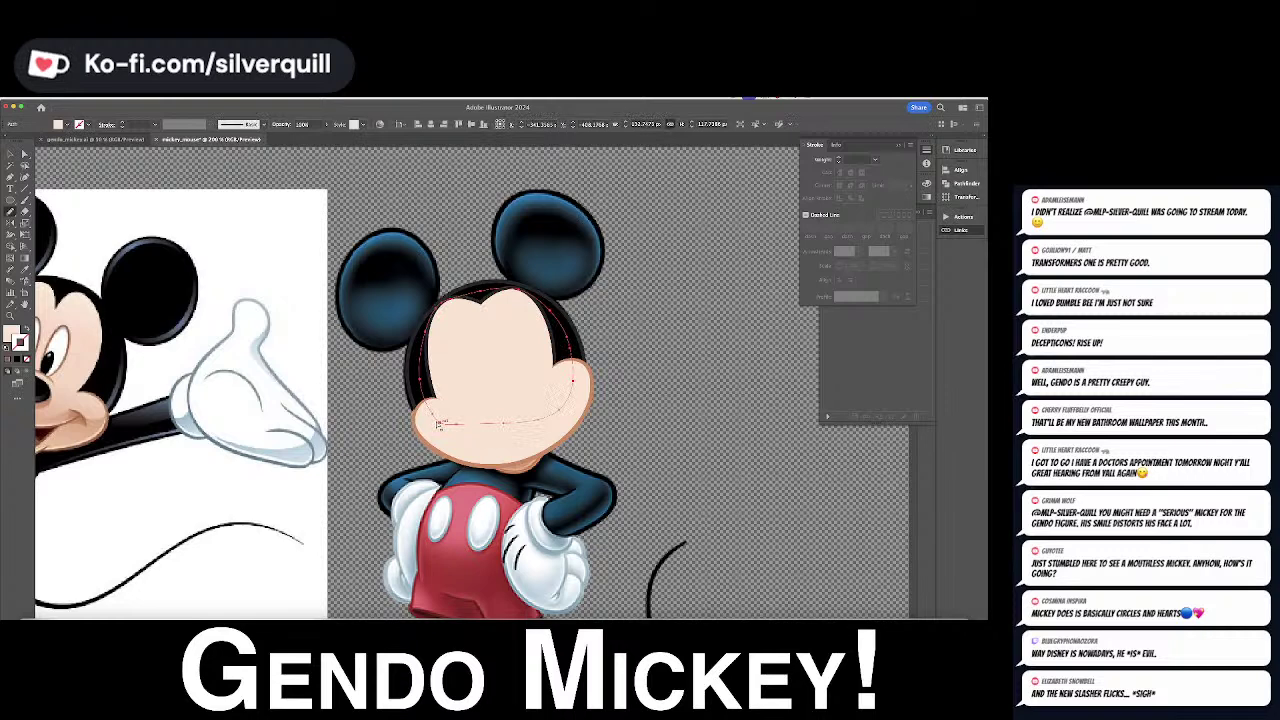
pyautogui.press('super+shift+a')
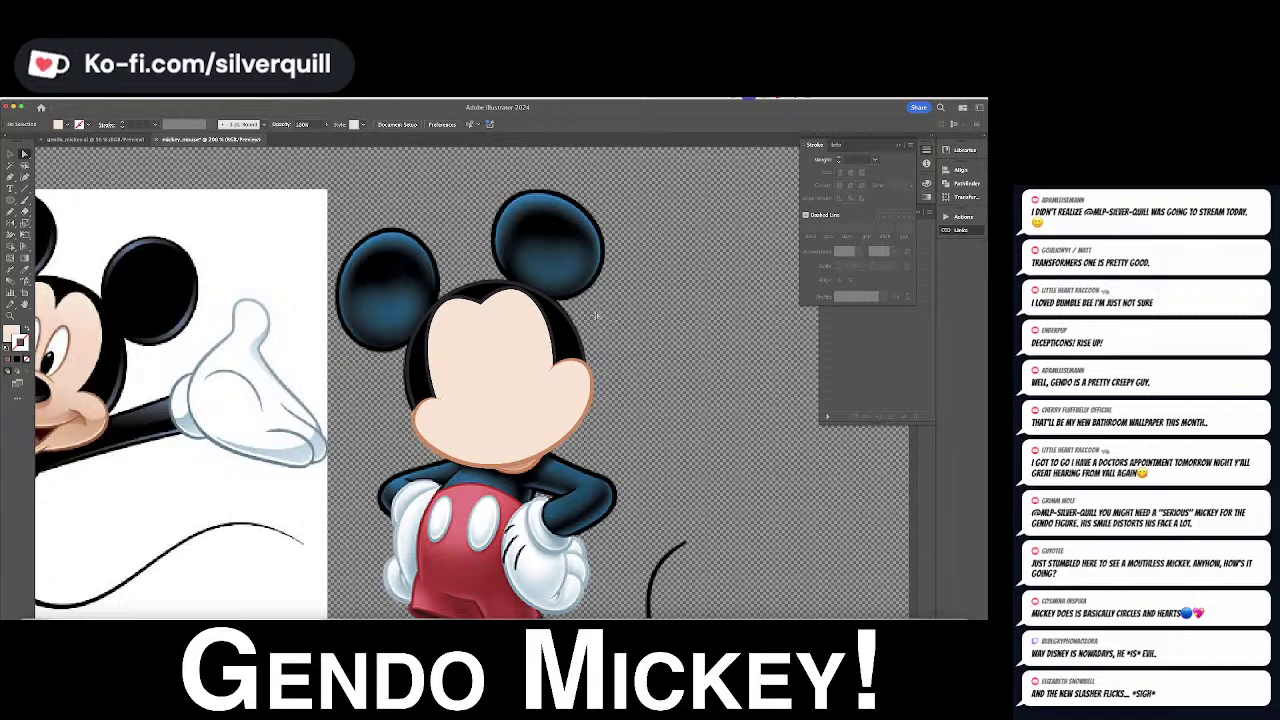
# Trace the reference's right-hand ear as a closed black shape using the head shape's fill and stroke and the Curvature tool
pyautogui.click(547, 312)
pyautogui.press('super+shift+a')
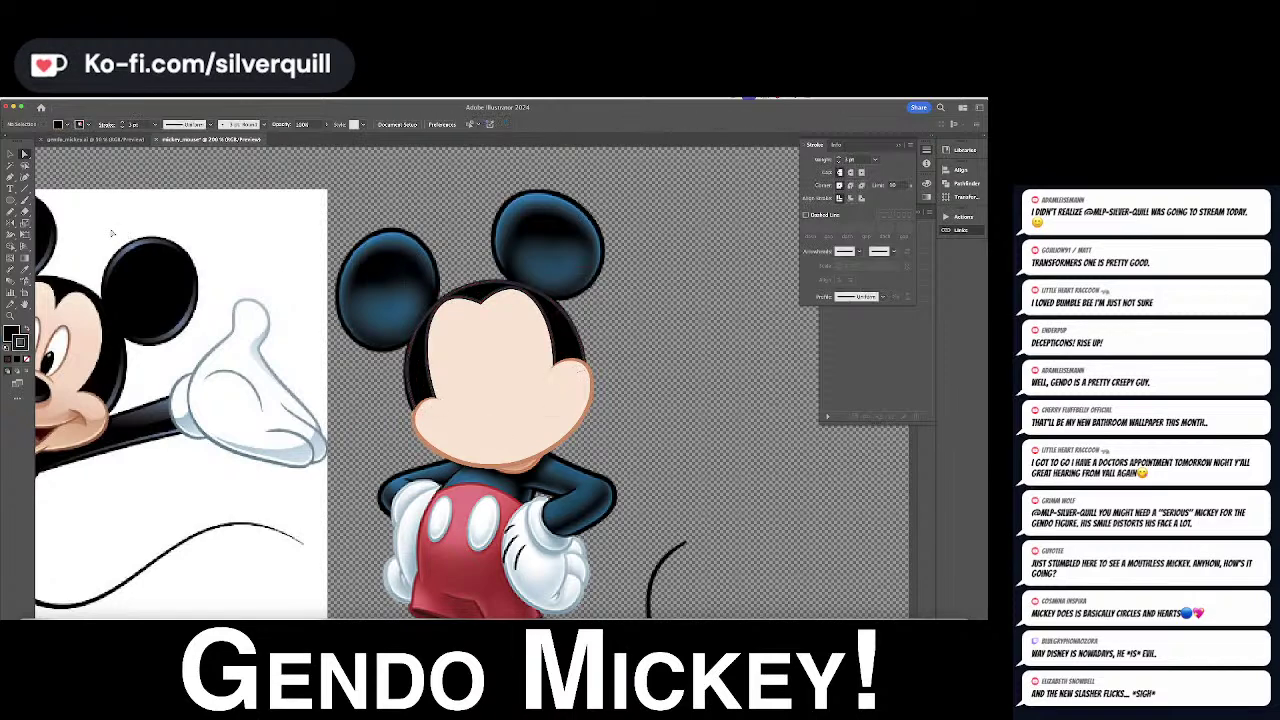
pyautogui.click(24, 176)
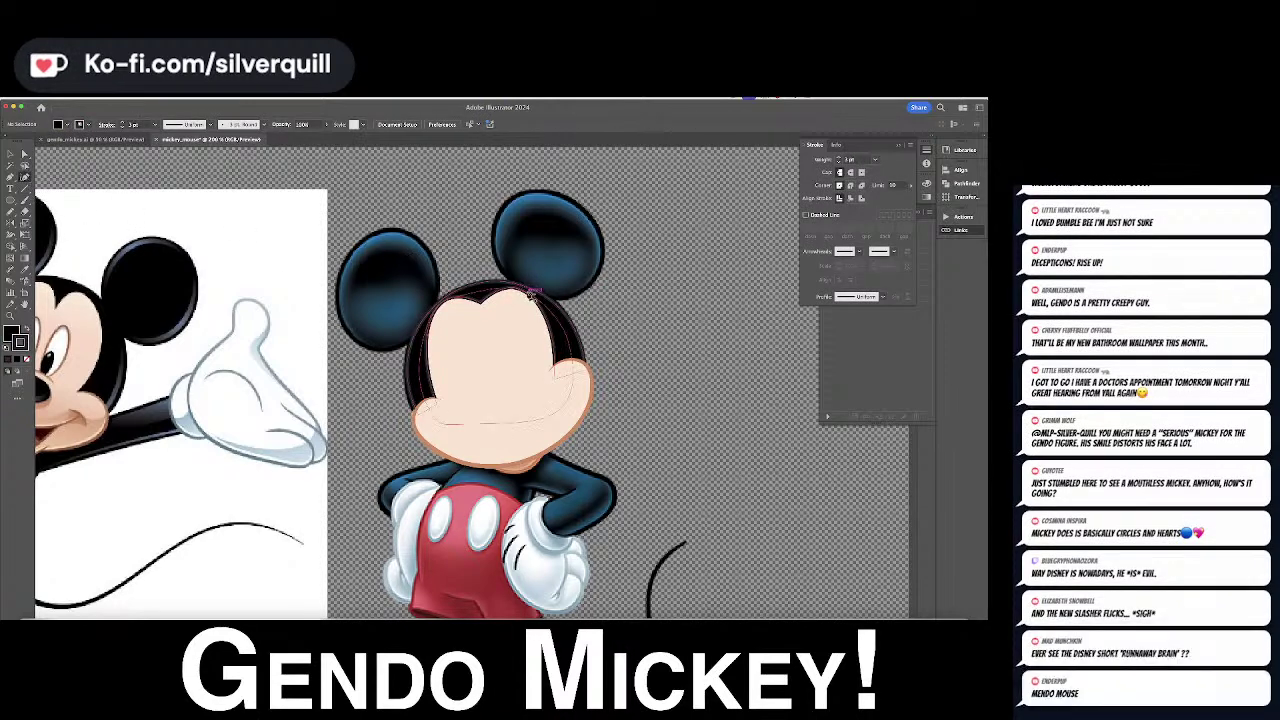
pyautogui.click(576, 204)
pyautogui.click(515, 196)
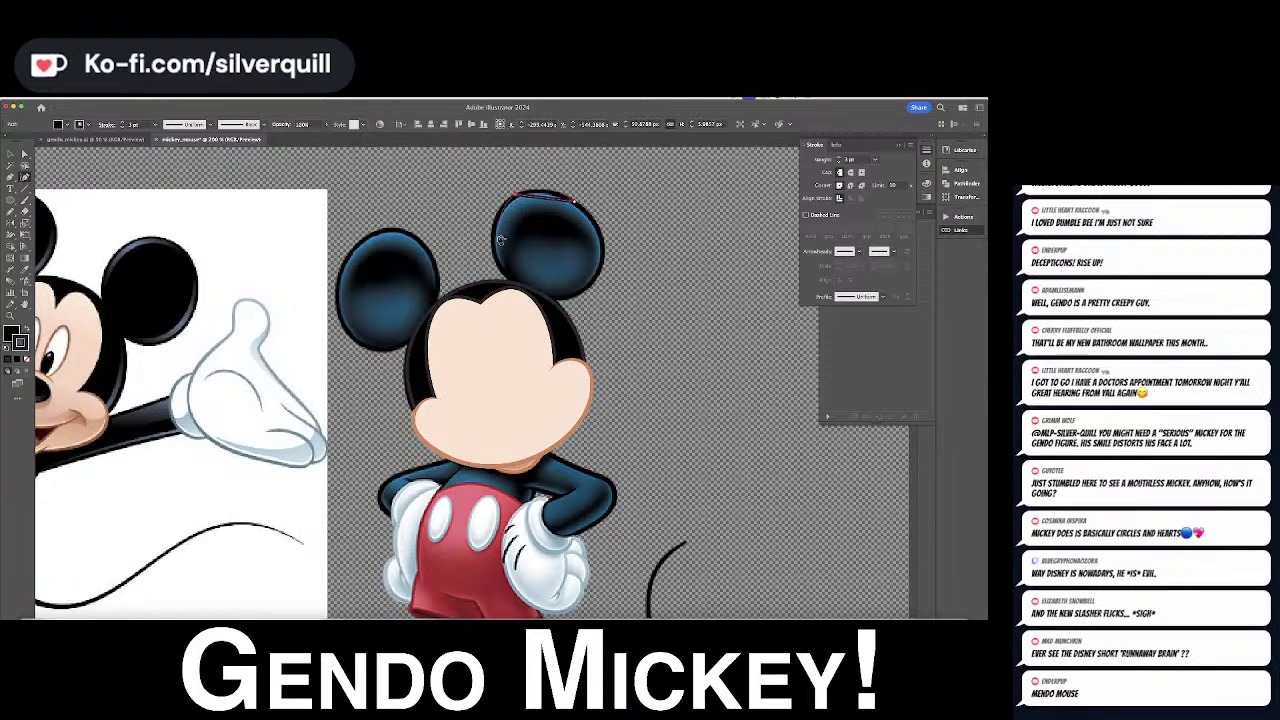
pyautogui.click(494, 242)
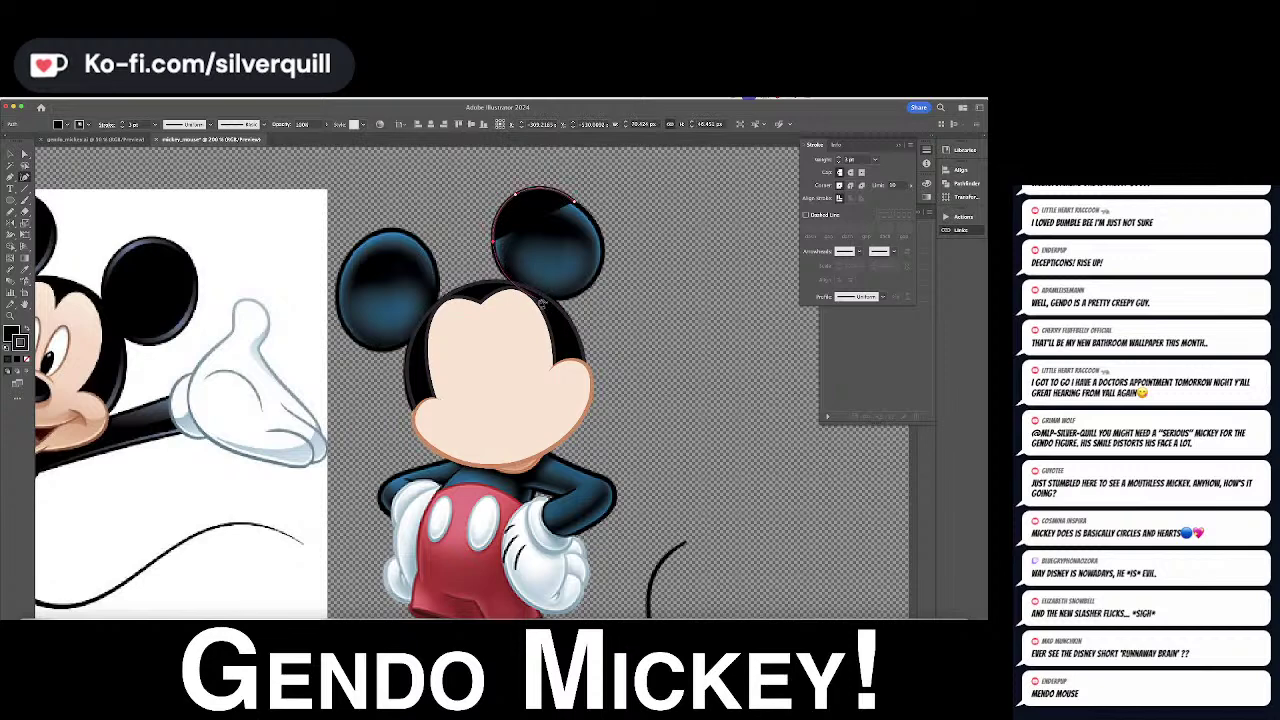
pyautogui.click(540, 298)
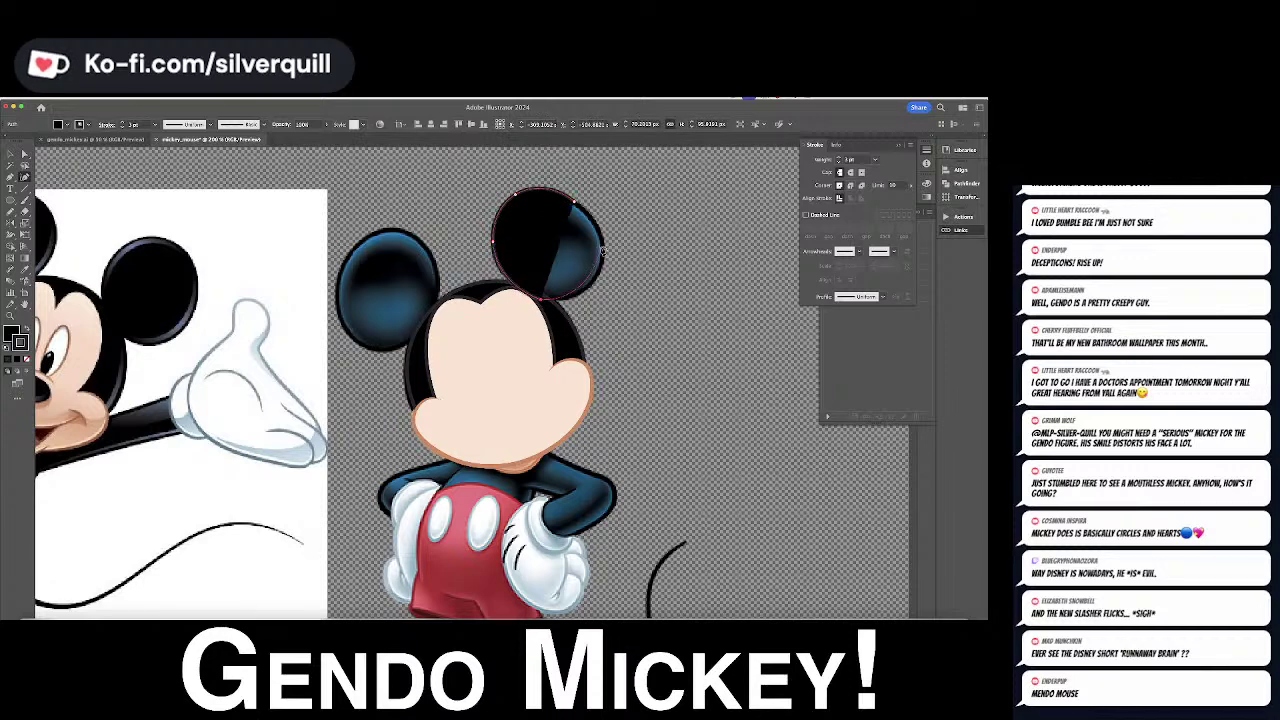
pyautogui.click(603, 256)
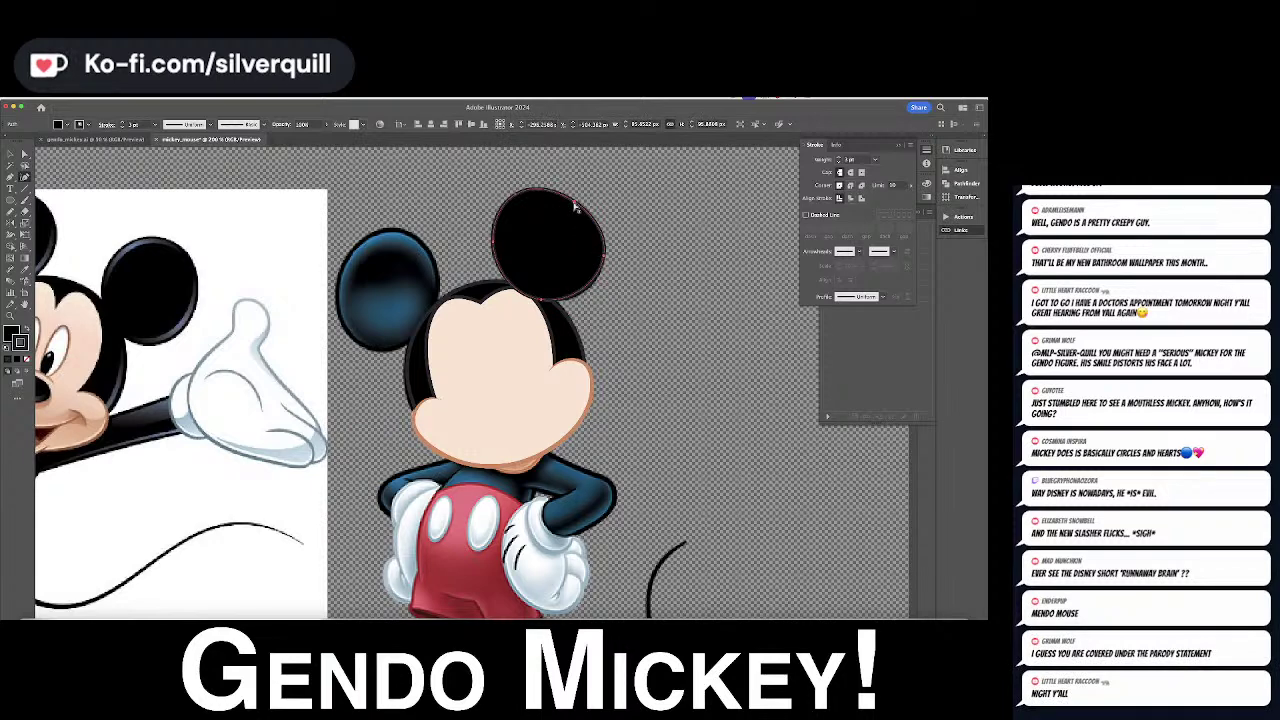
pyautogui.press('v')
pyautogui.click(447, 247)
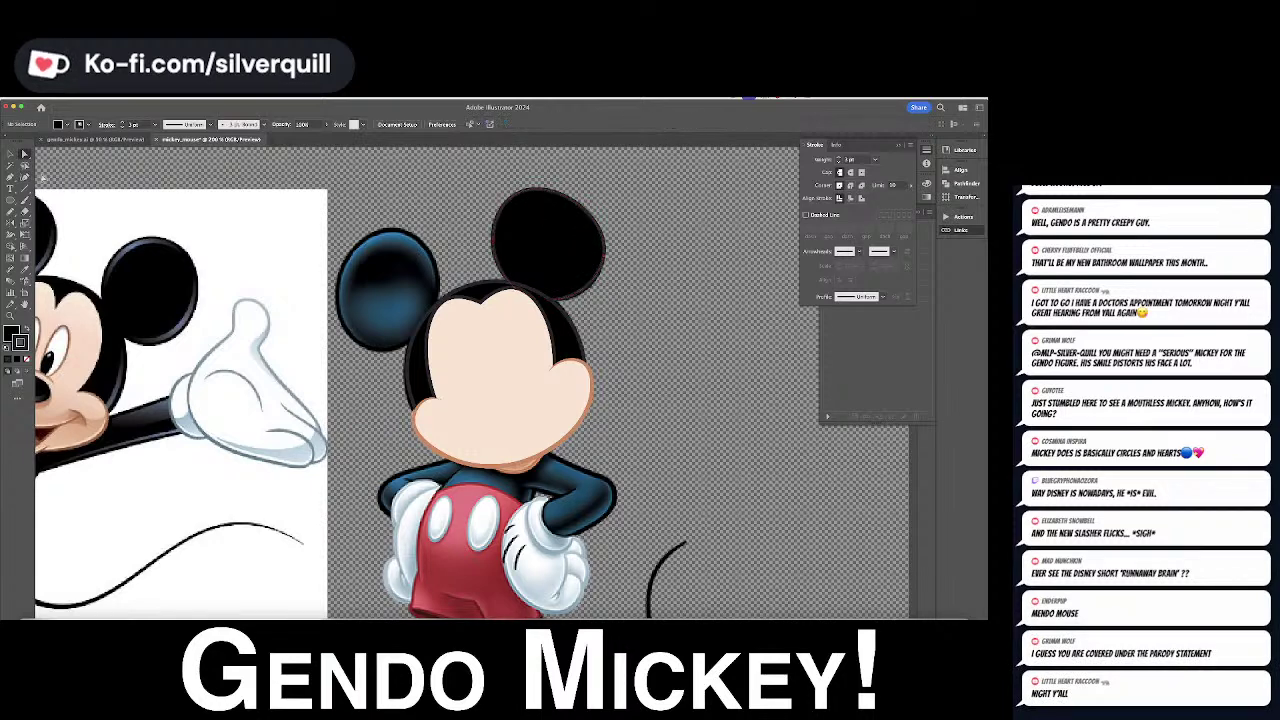
# Trace the reference's left-hand ear as a closed black shape with the Curvature tool
pyautogui.click(25, 177)
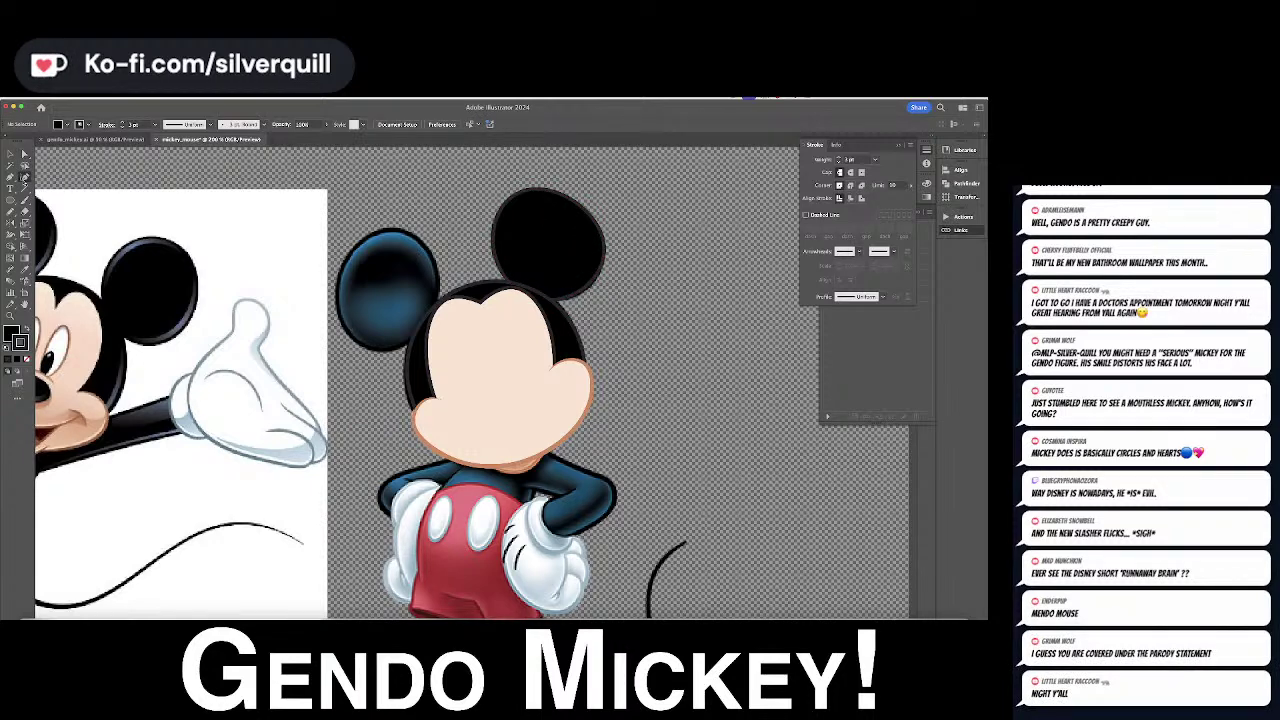
pyautogui.click(407, 235)
pyautogui.moveTo(349, 259)
pyautogui.mouseDown()
pyautogui.moveTo(350, 342)
pyautogui.moveTo(427, 335)
pyautogui.moveTo(449, 283)
pyautogui.moveTo(410, 236)
pyautogui.mouseUp()
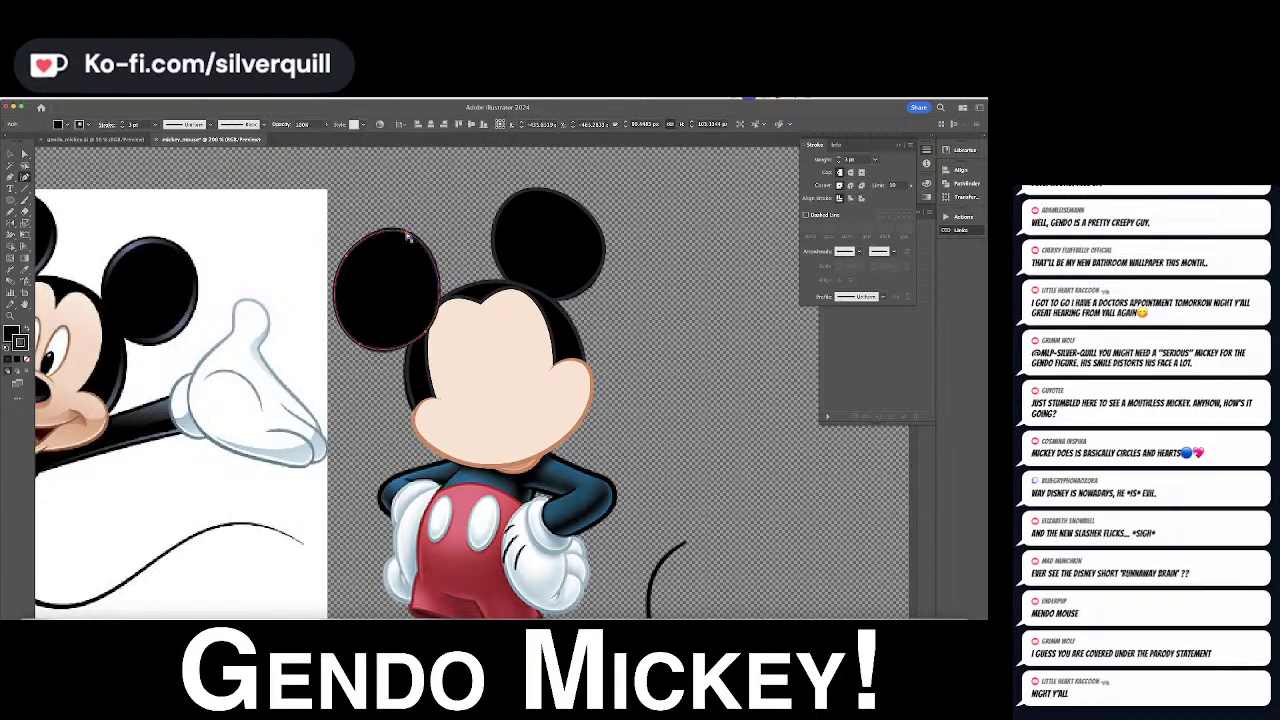
pyautogui.press('super+shift+a')
# Select all the newly drawn head pieces and move them horizontally to the right, off the reference Mickey
pyautogui.hotkey('ctrl', '-')
pyautogui.hotkey('ctrl', '-')
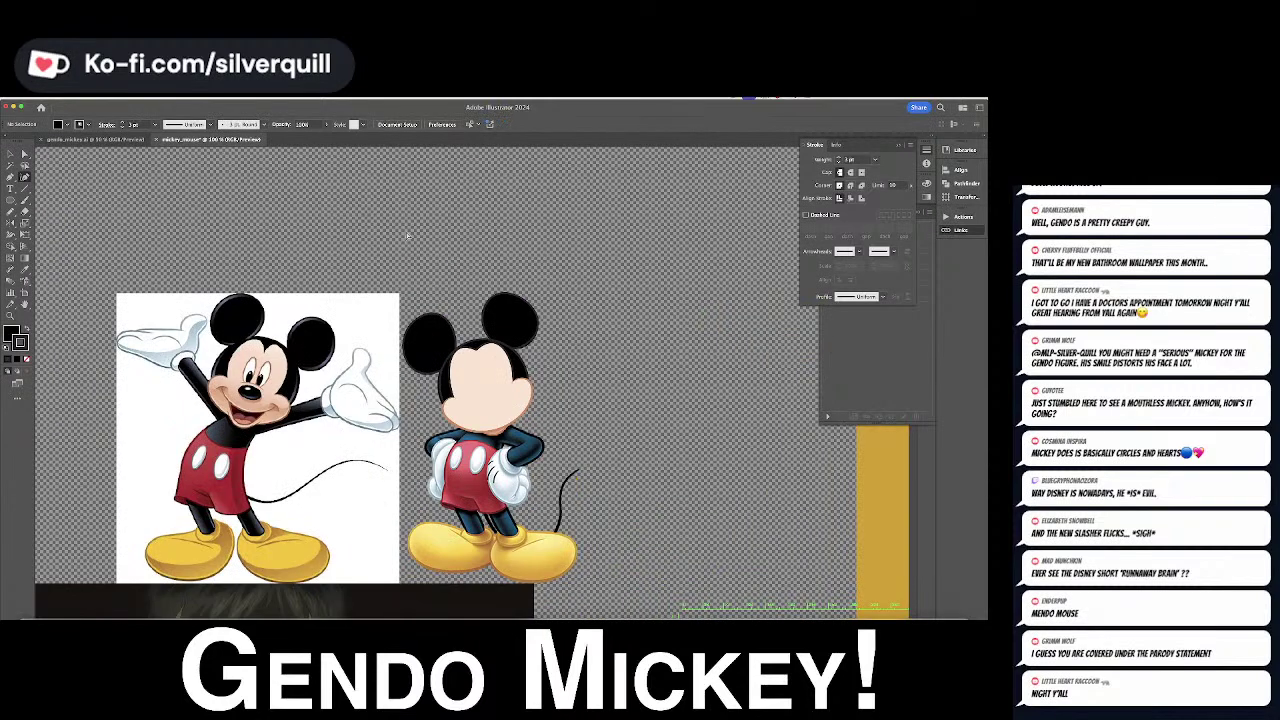
pyautogui.press('v')
pyautogui.moveTo(408, 277); pyautogui.dragTo(550, 417)
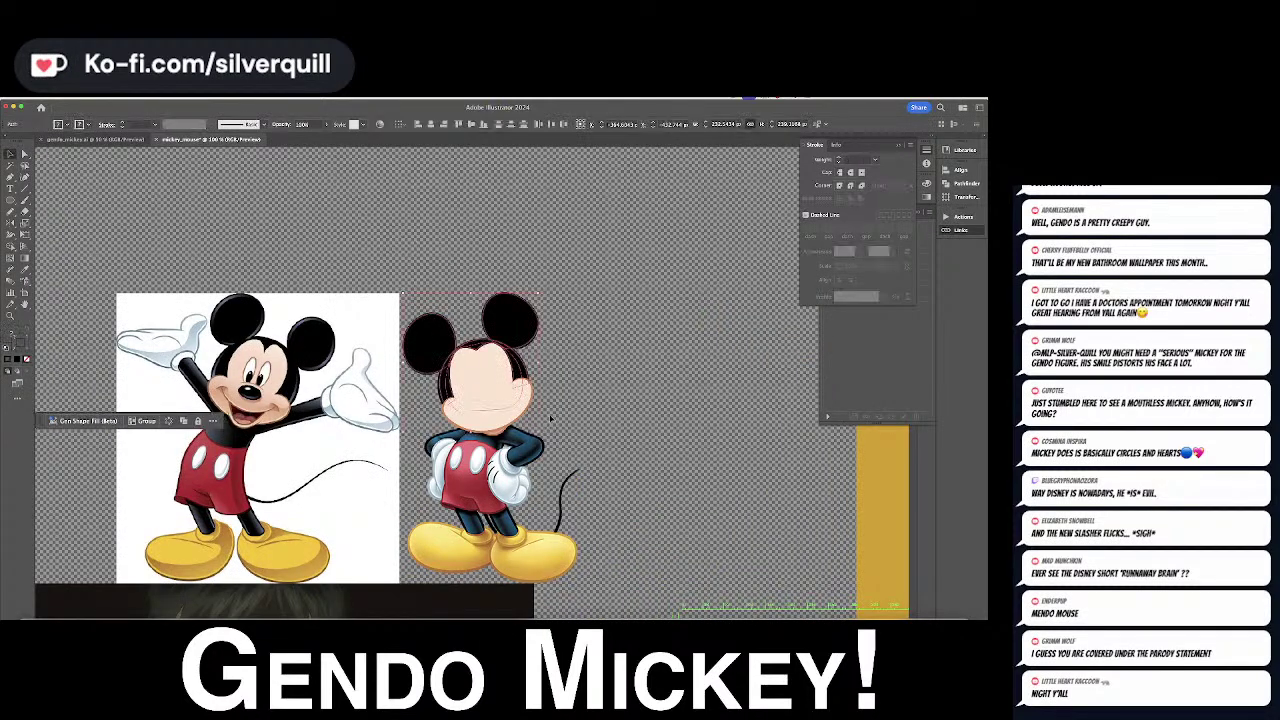
pyautogui.hotkey('shift', 'Right')
pyautogui.hotkey('shift', 'Right')
pyautogui.hotkey('shift', 'Right')
pyautogui.hotkey('shift', 'Right')
pyautogui.hotkey('shift', 'Right')
pyautogui.hotkey('shift', 'Right')
pyautogui.hotkey('shift', 'Right')
pyautogui.hotkey('shift', 'Right')
pyautogui.hotkey('shift', 'Right')
pyautogui.hotkey('shift', 'Right')
pyautogui.hotkey('shift', 'Right')
pyautogui.hotkey('shift', 'Right')
pyautogui.hotkey('shift', 'Right')
pyautogui.hotkey('shift', 'Right')
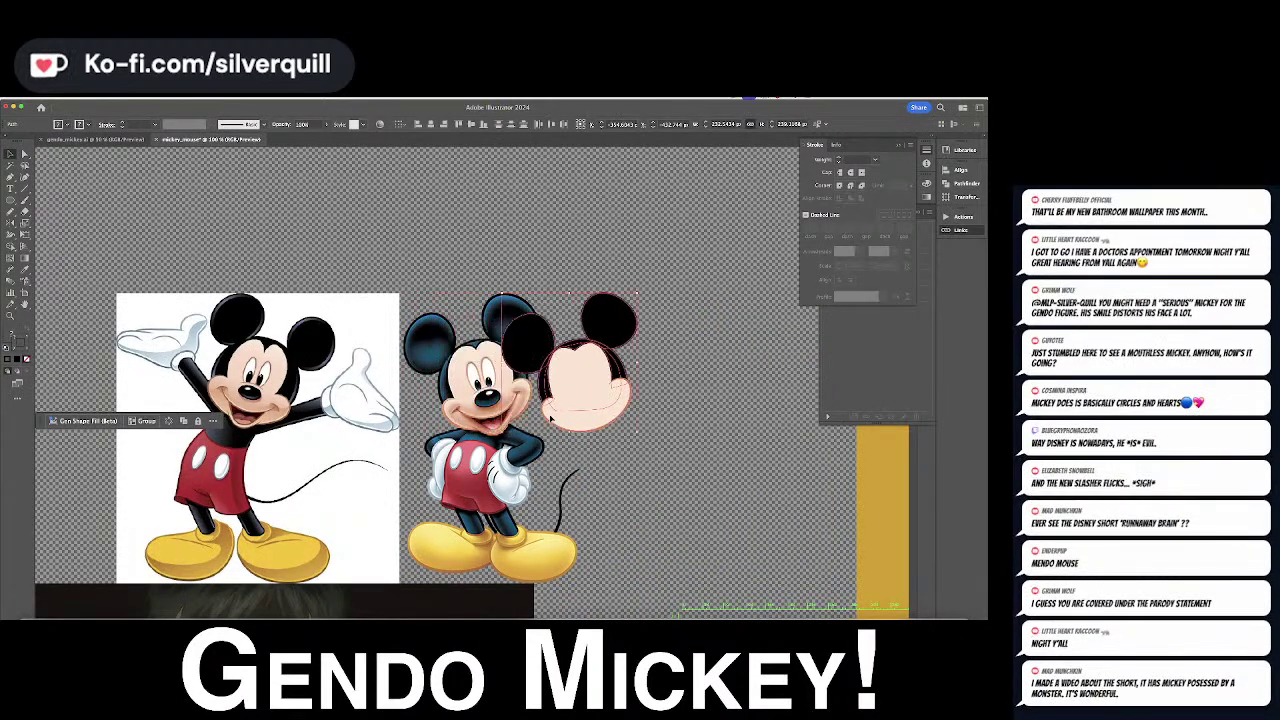
pyautogui.hotkey('ctrl', 'shift', 'a')
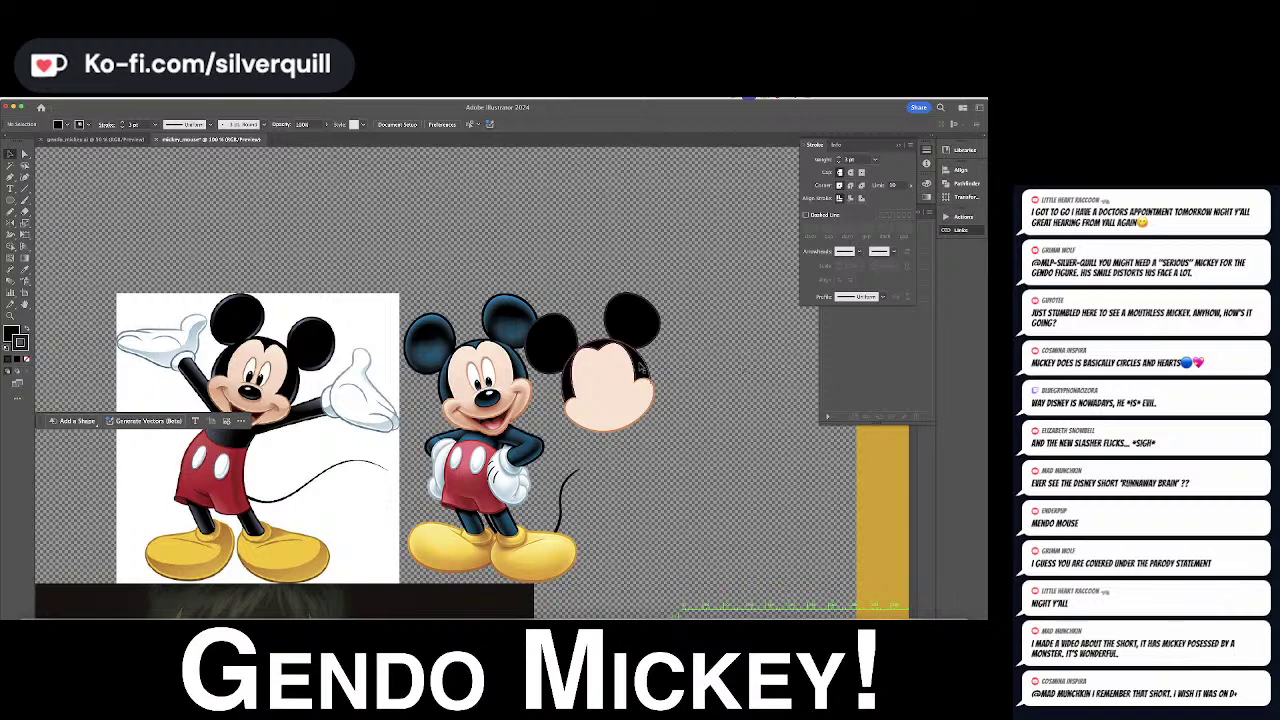
# Apply a radial gradient to the fill of the black head shape
pyautogui.click(646, 370)
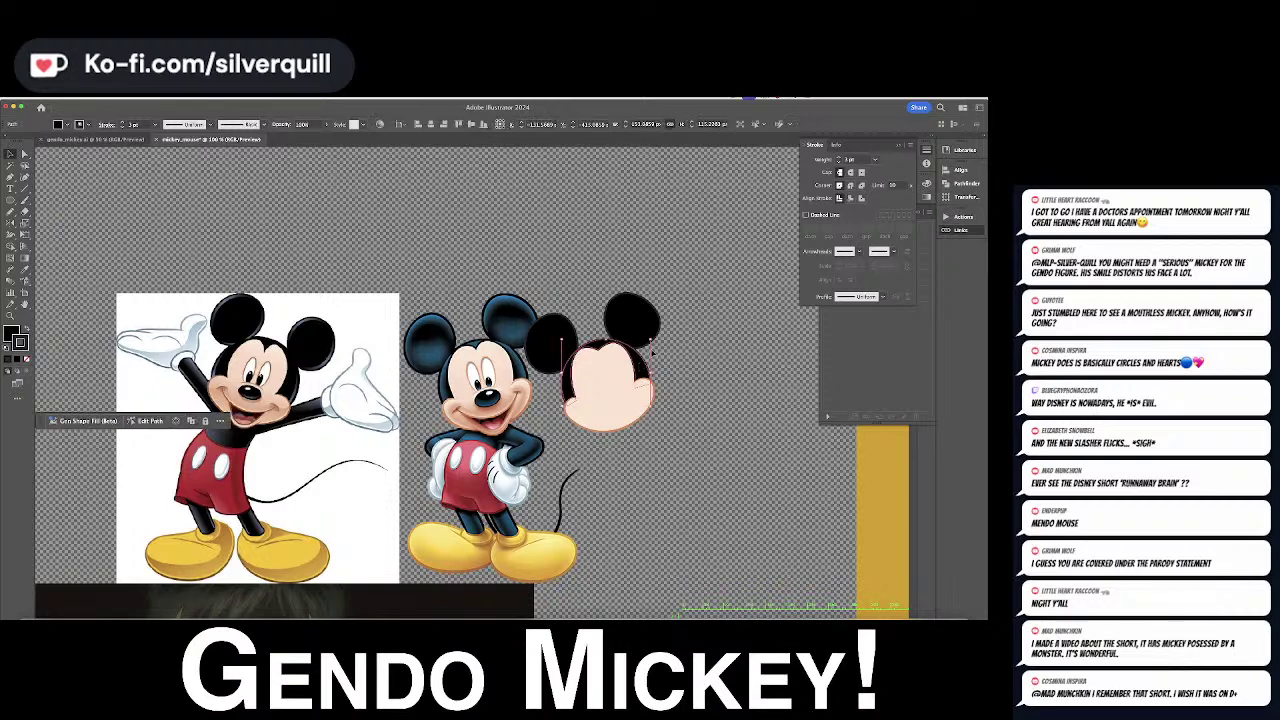
pyautogui.click(926, 199)
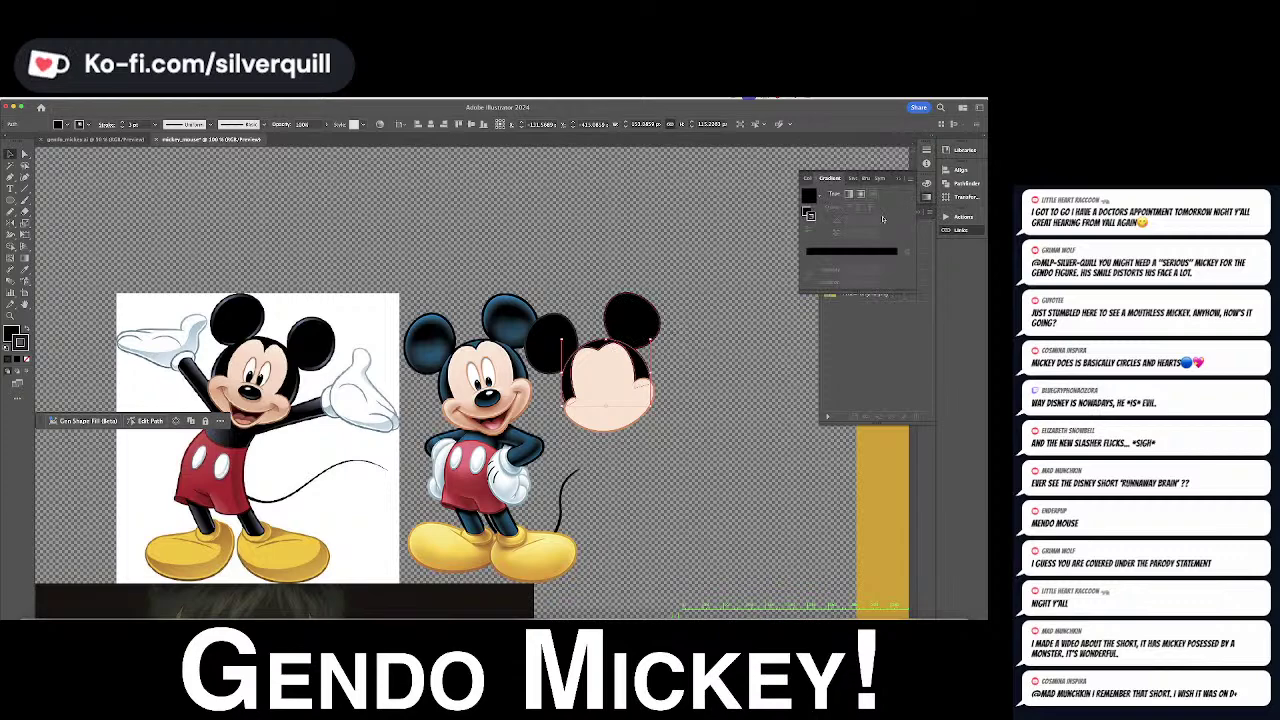
pyautogui.click(866, 251)
pyautogui.click(860, 194)
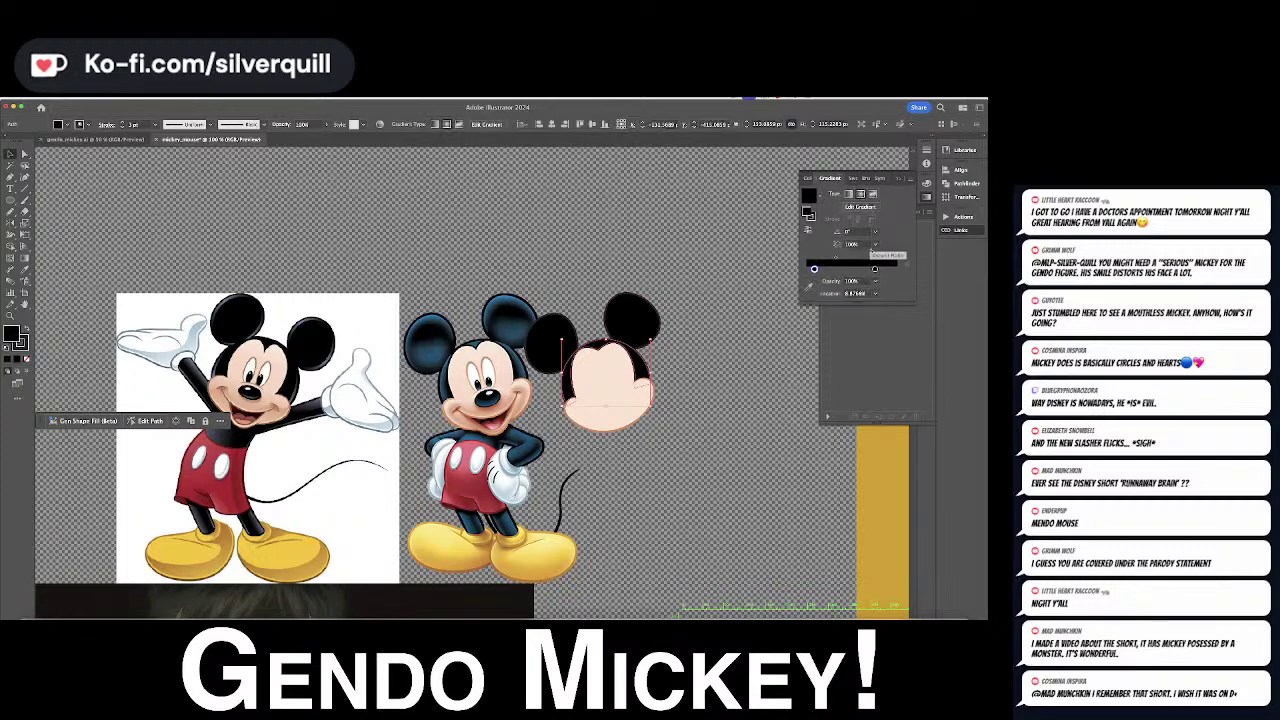
# Copy the blue-and-black gradient of the clasped-hands body onto the new black head shape with the Eyedropper
pyautogui.scroll(-6, 686, 210)
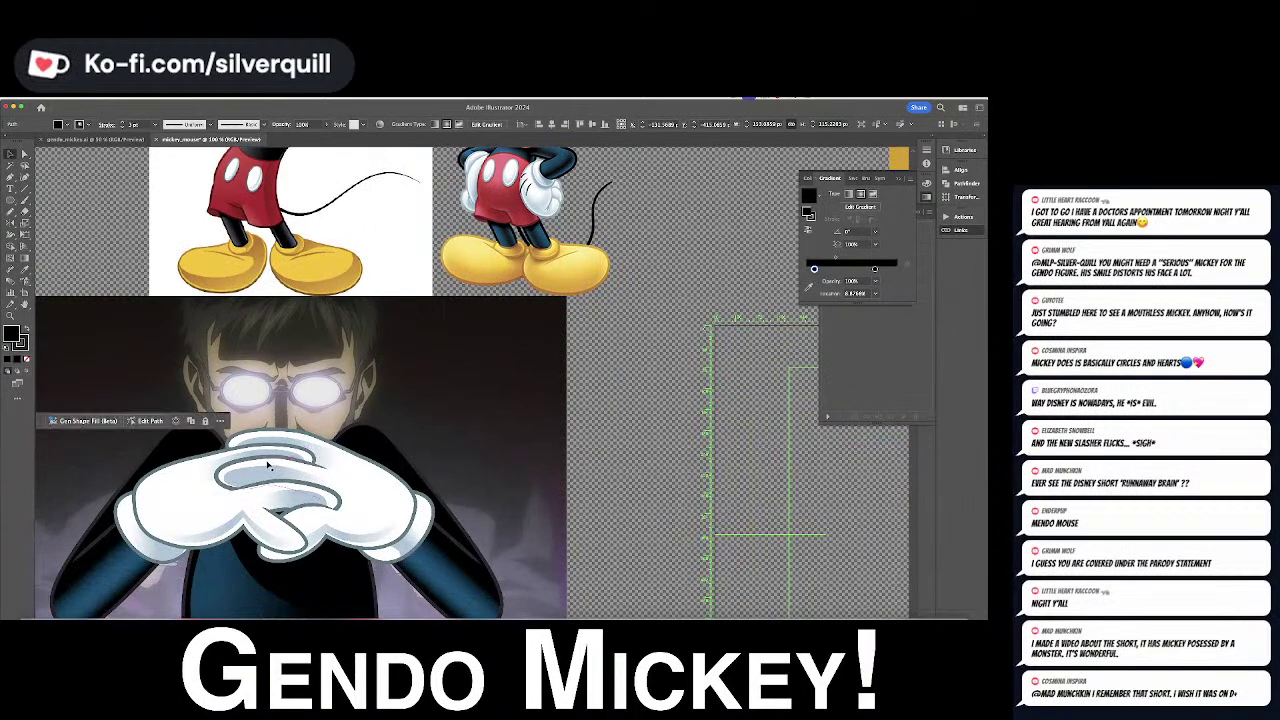
pyautogui.click(427, 577)
pyautogui.scroll(5, 550, 460)
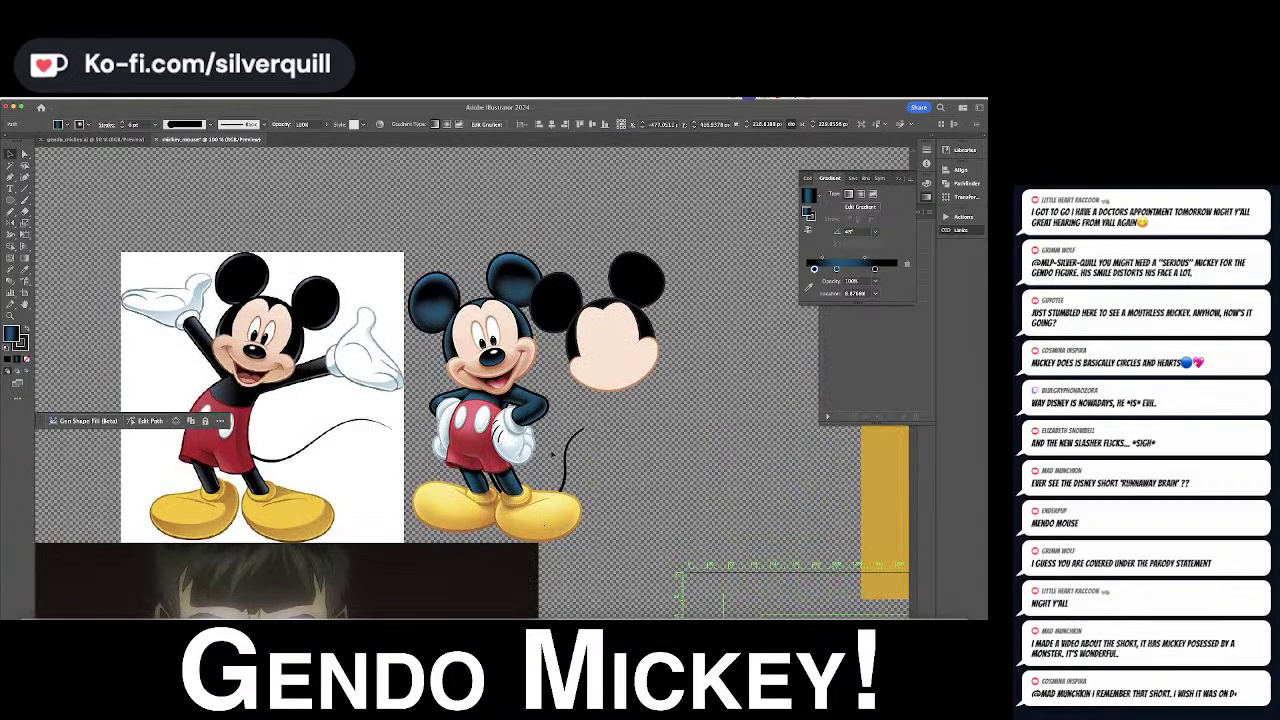
pyautogui.press('a')
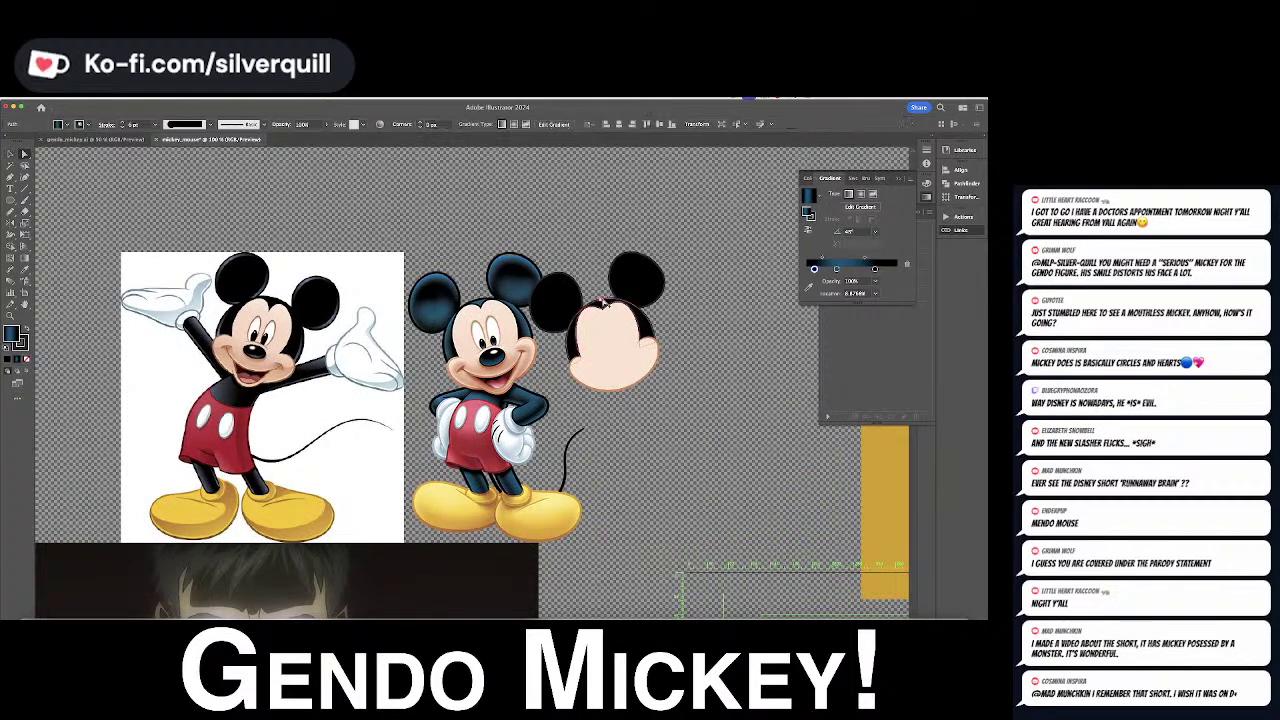
pyautogui.click(604, 303)
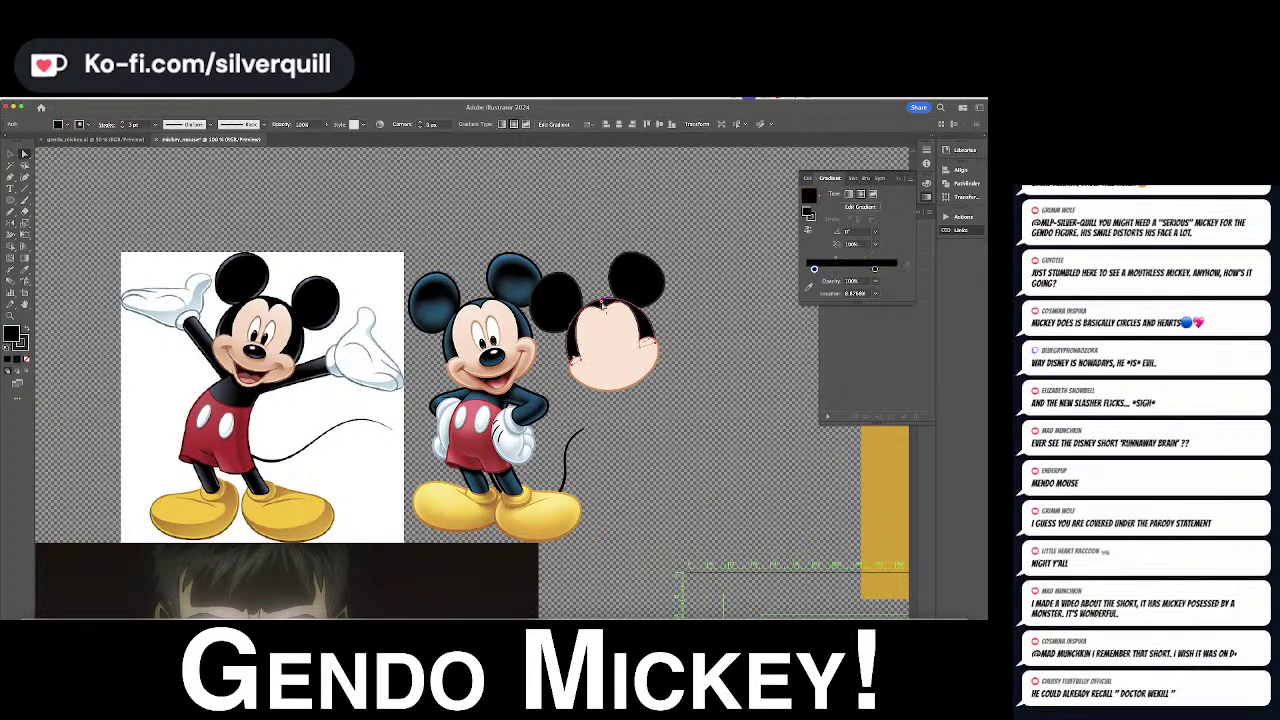
pyautogui.scroll(-5, 539, 387)
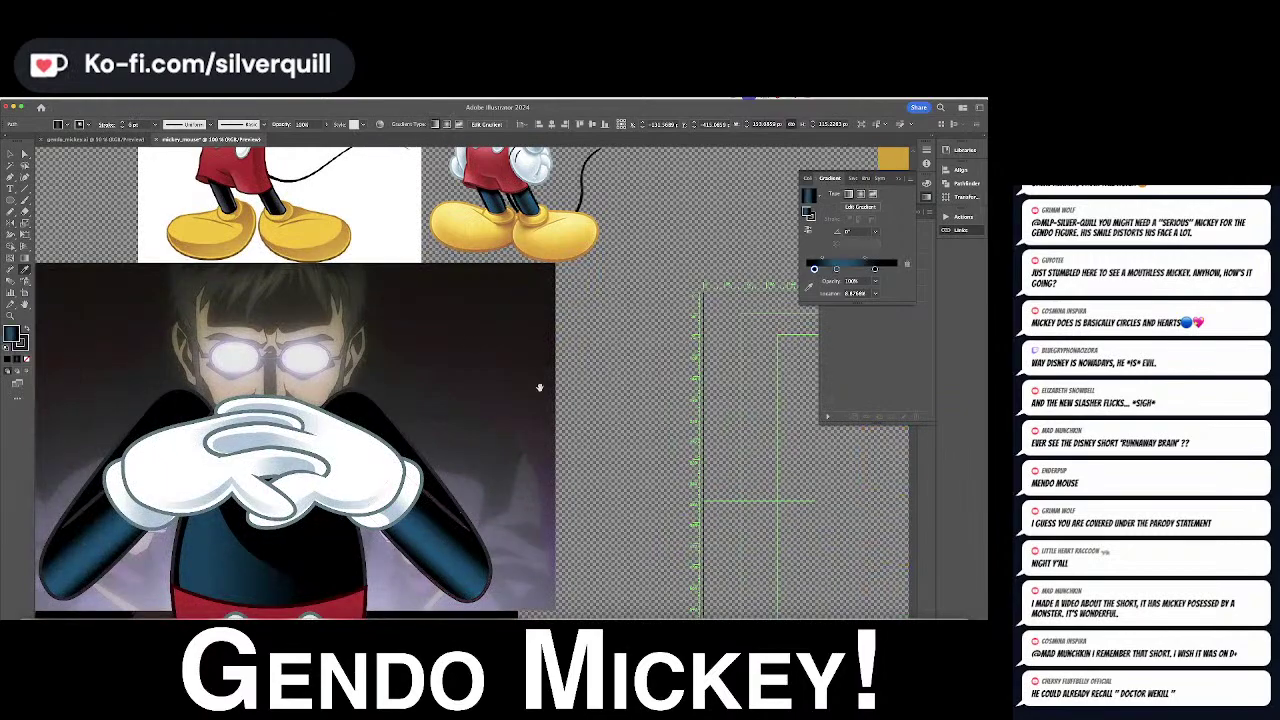
pyautogui.moveTo(539, 387); pyautogui.dragTo(520, 698)
pyautogui.press('super+shift+a')
pyautogui.press('a')
pyautogui.scroll(1, 629, 387)
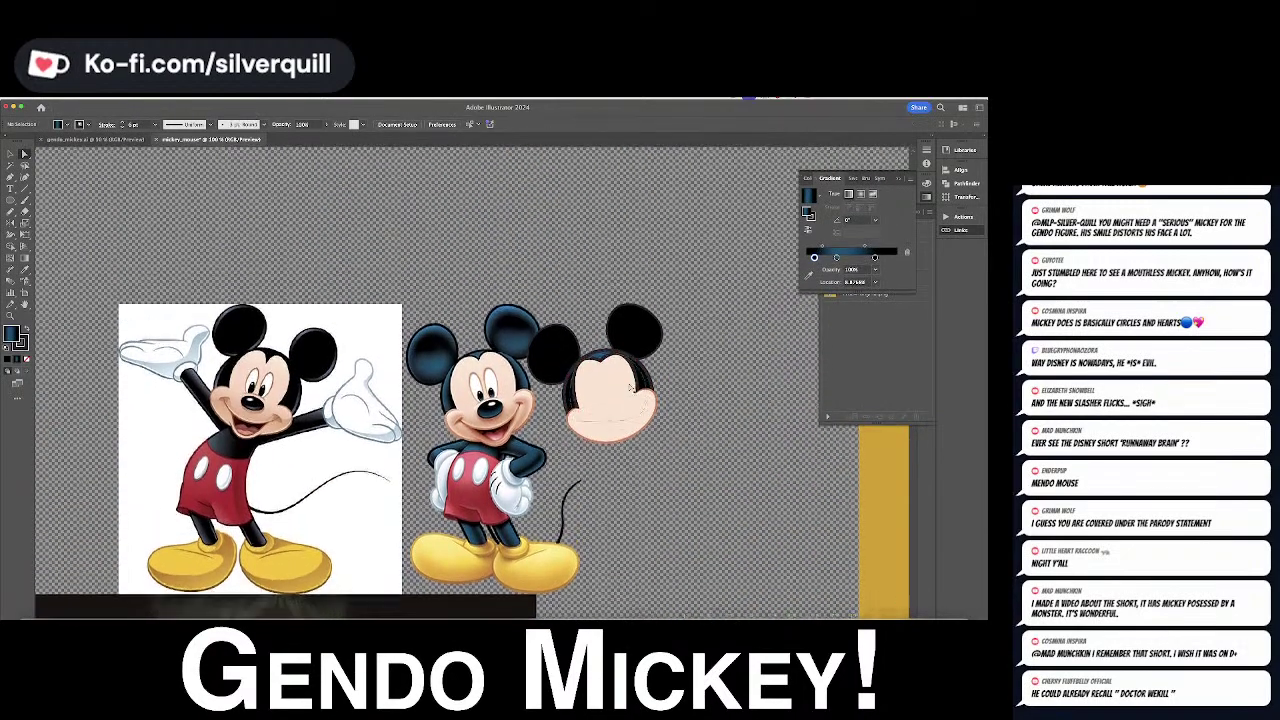
pyautogui.scroll(4, 630, 388)
# Reduce the head shape's stroke weight to 3 pt
pyautogui.click(632, 374)
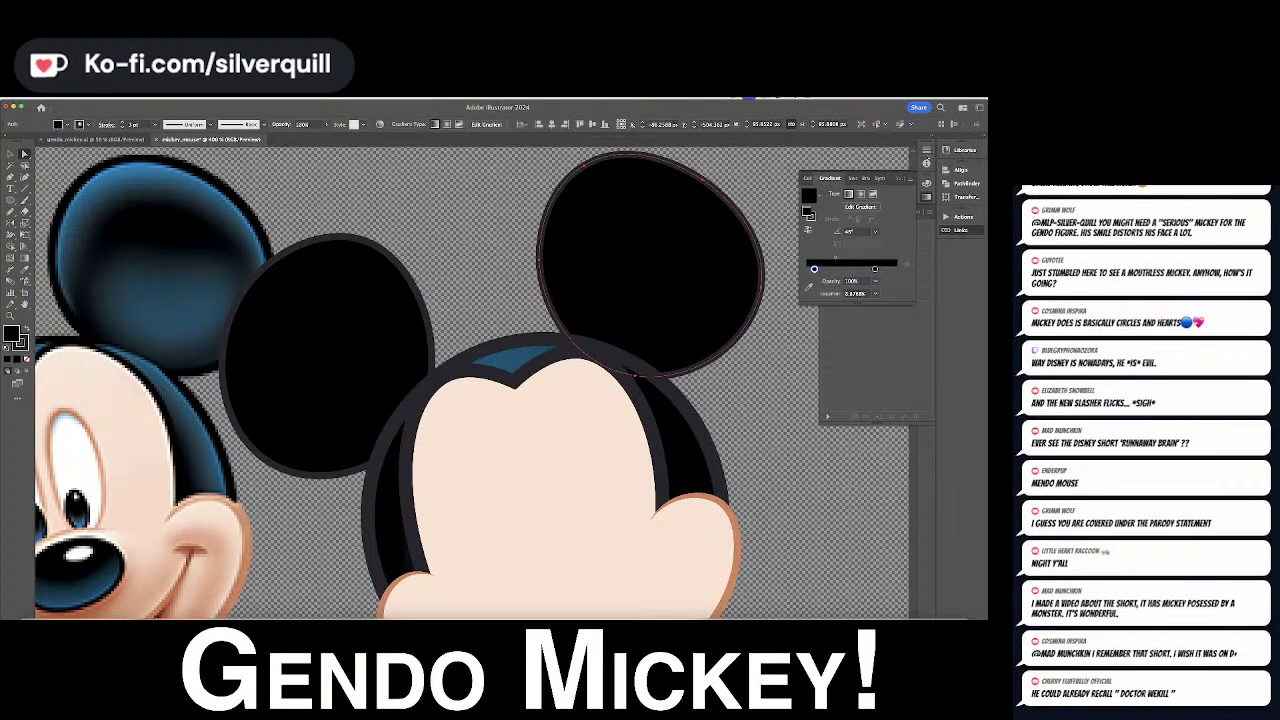
pyautogui.click(918, 172)
pyautogui.click(691, 457)
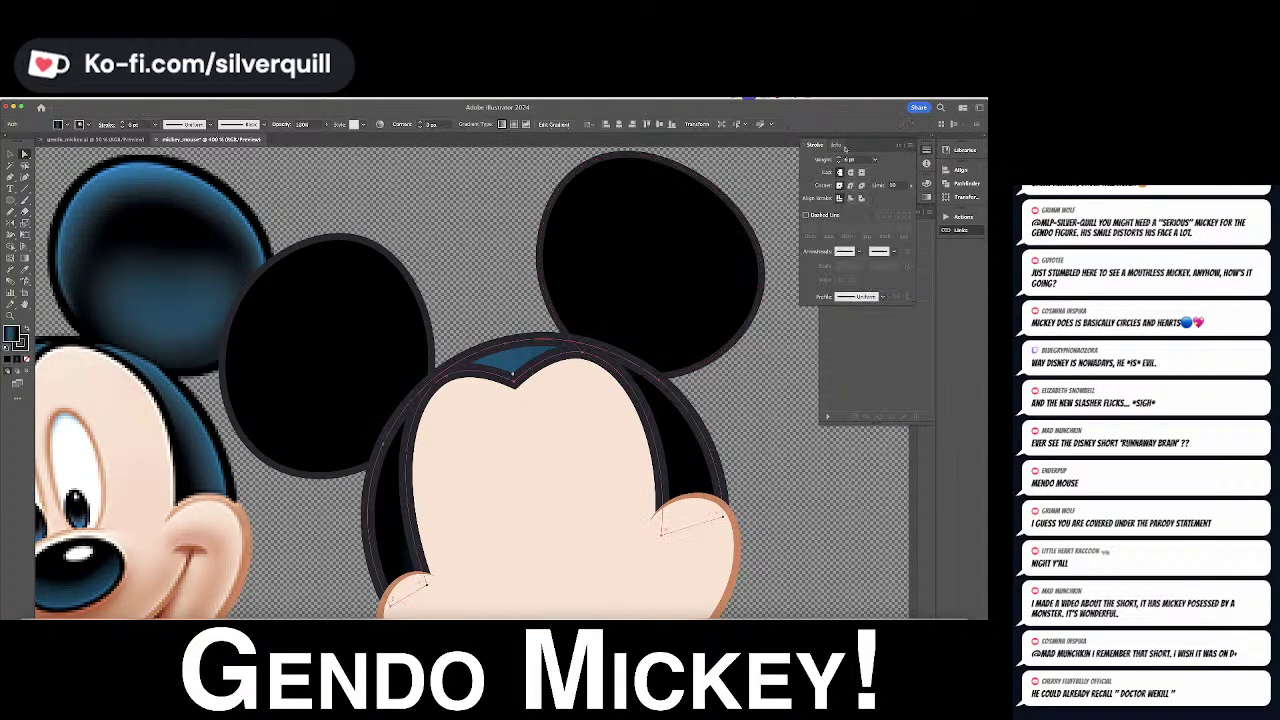
pyautogui.click(839, 162)
pyautogui.click(839, 162)
pyautogui.click(839, 162)
pyautogui.click(839, 162)
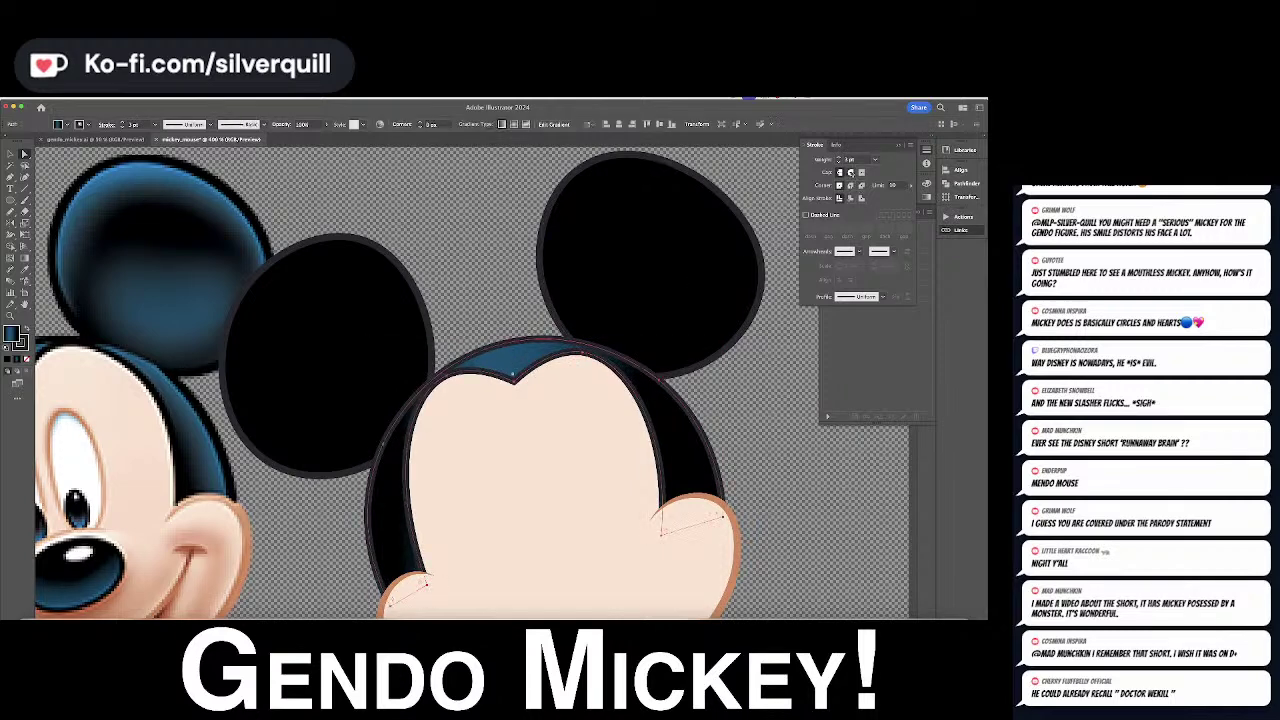
# Make the head's gradient radial, with a blue inner stop, a black middle stop and a second blue stop at 100%
pyautogui.click(924, 199)
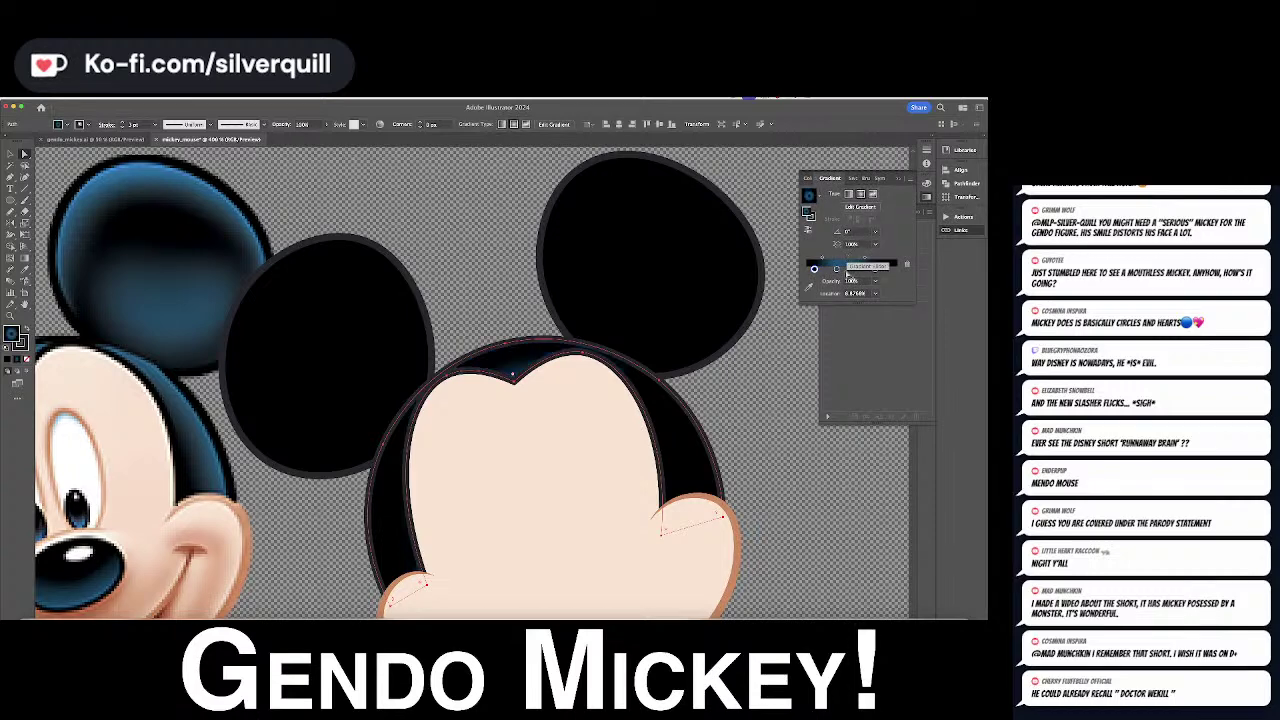
pyautogui.moveTo(814, 269); pyautogui.dragTo(850, 269)
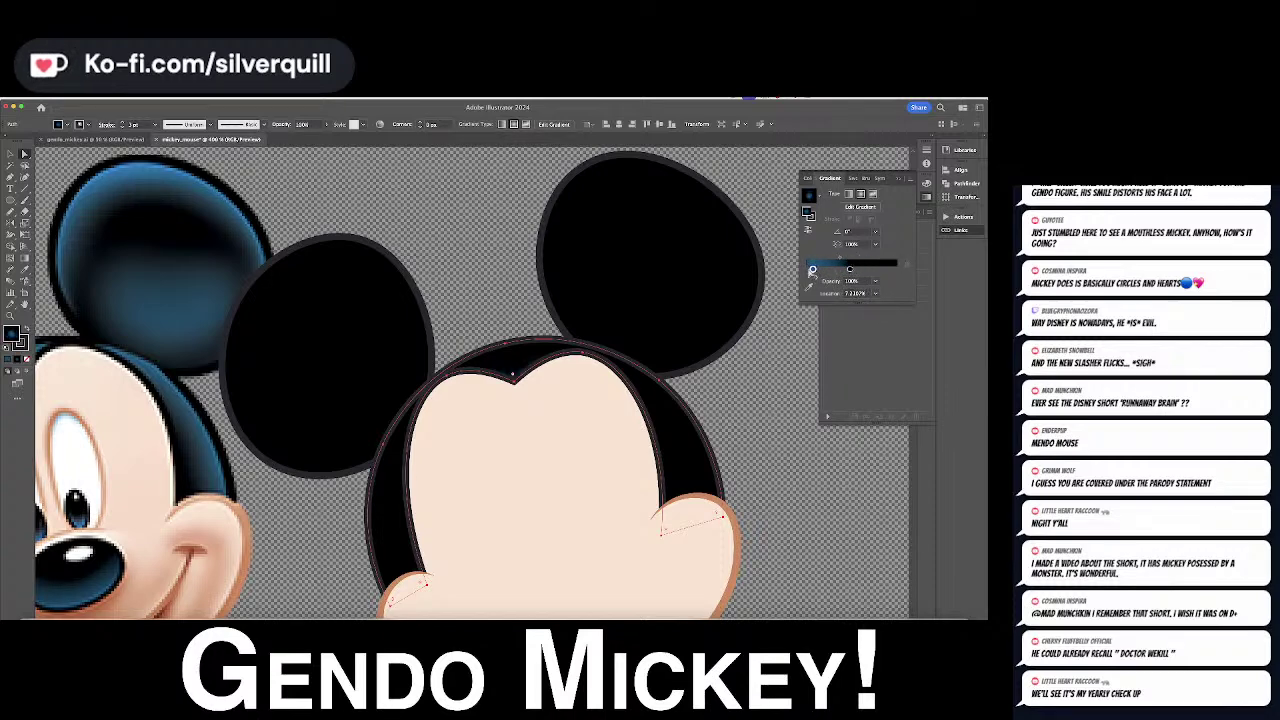
pyautogui.click(896, 270)
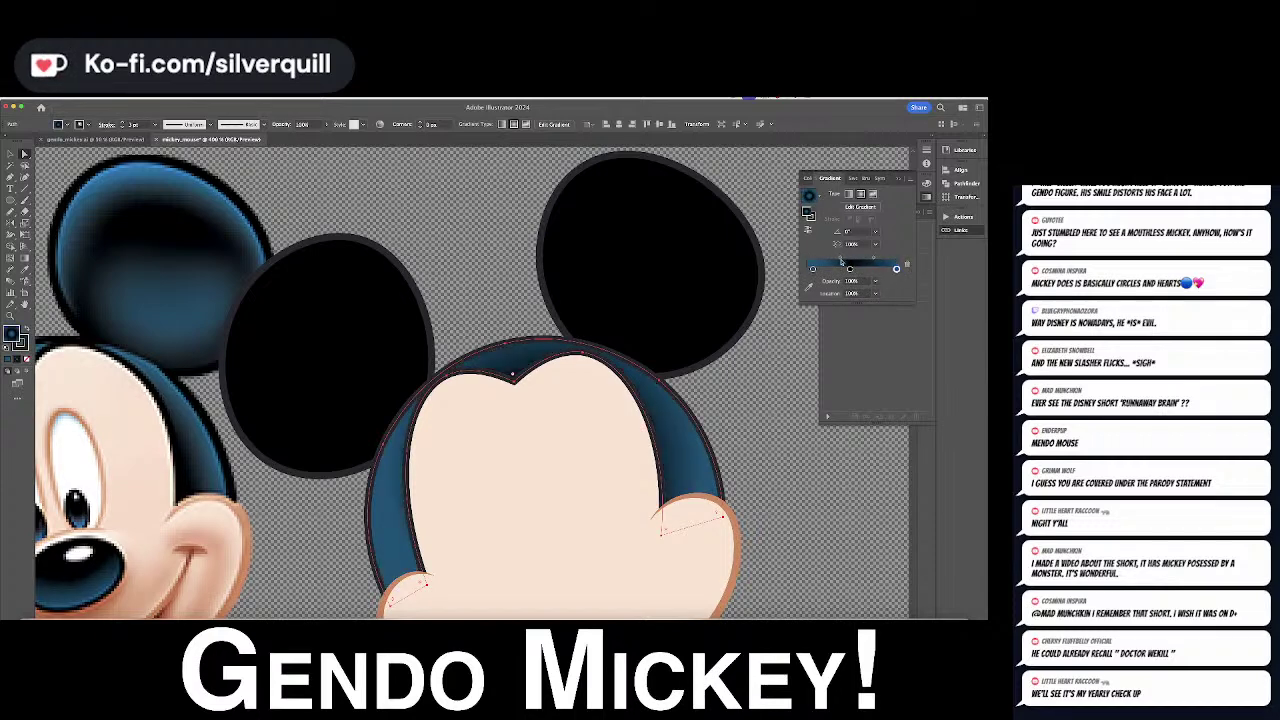
pyautogui.press('super+z')
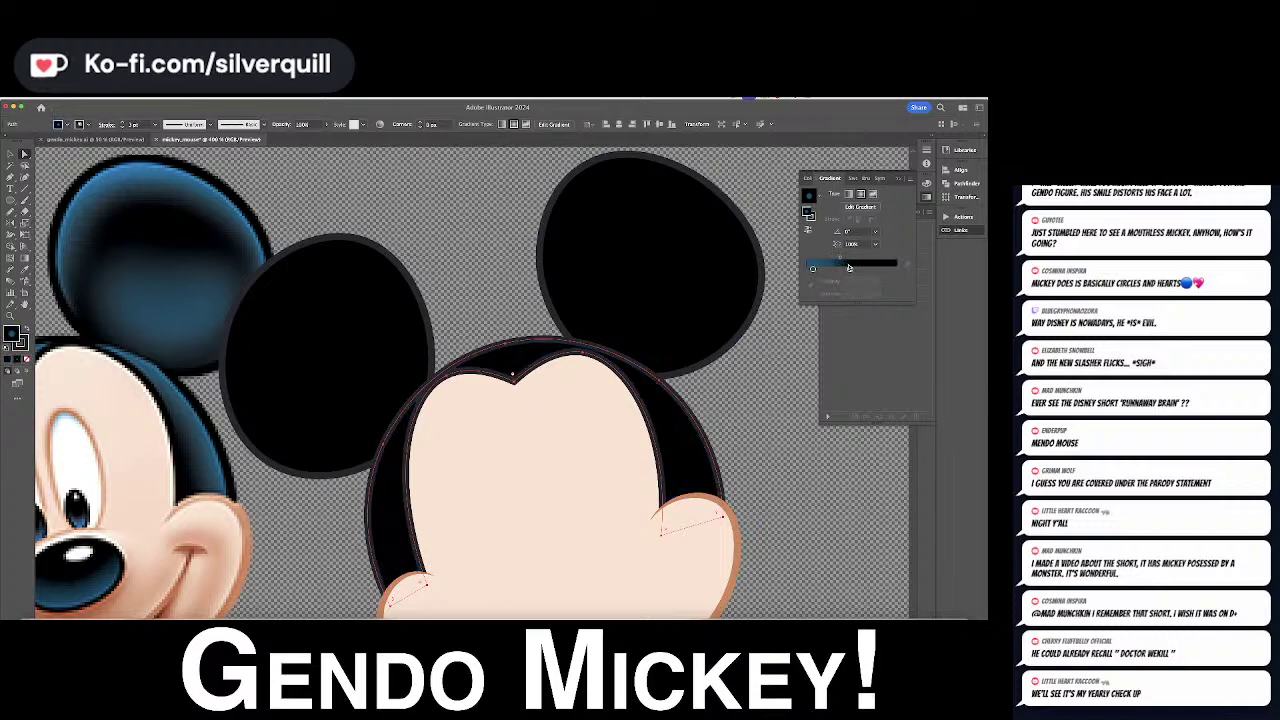
pyautogui.hotkey('ctrl', 'shift', 'z')
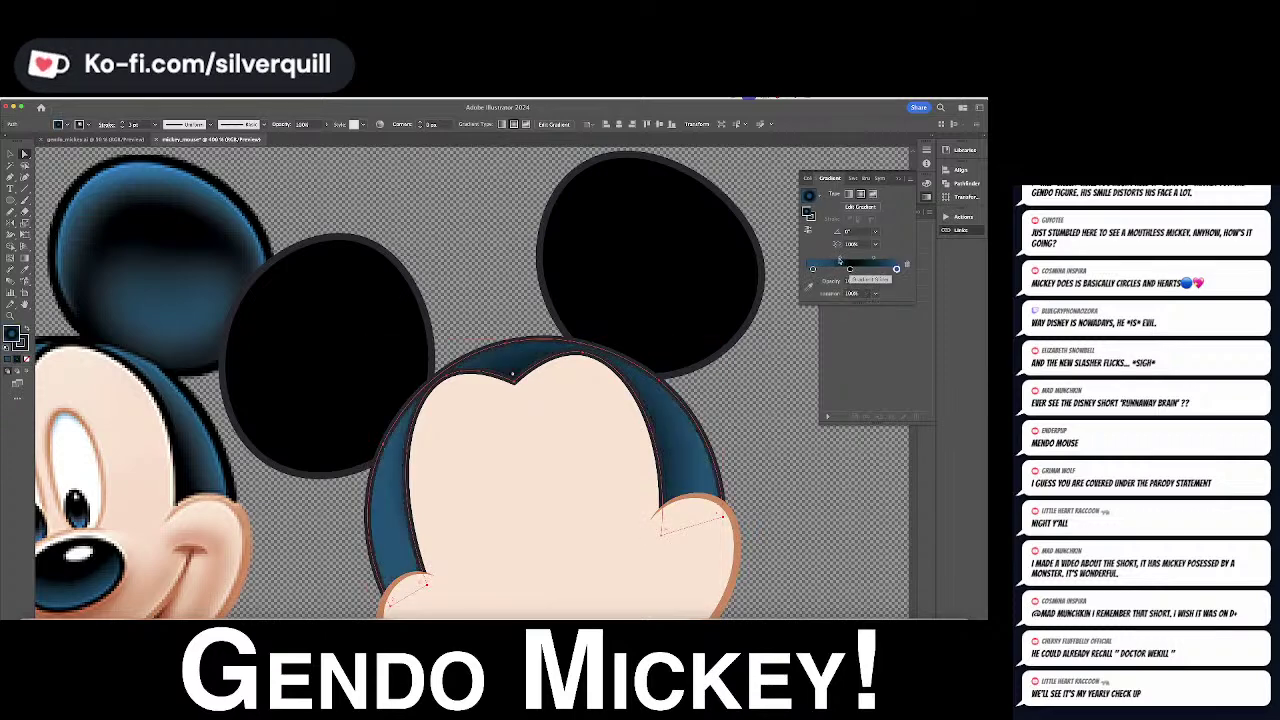
# Move the gradient's inner blue stop to 0% and shift both midpoints outward to widen the black band
pyautogui.click(839, 259)
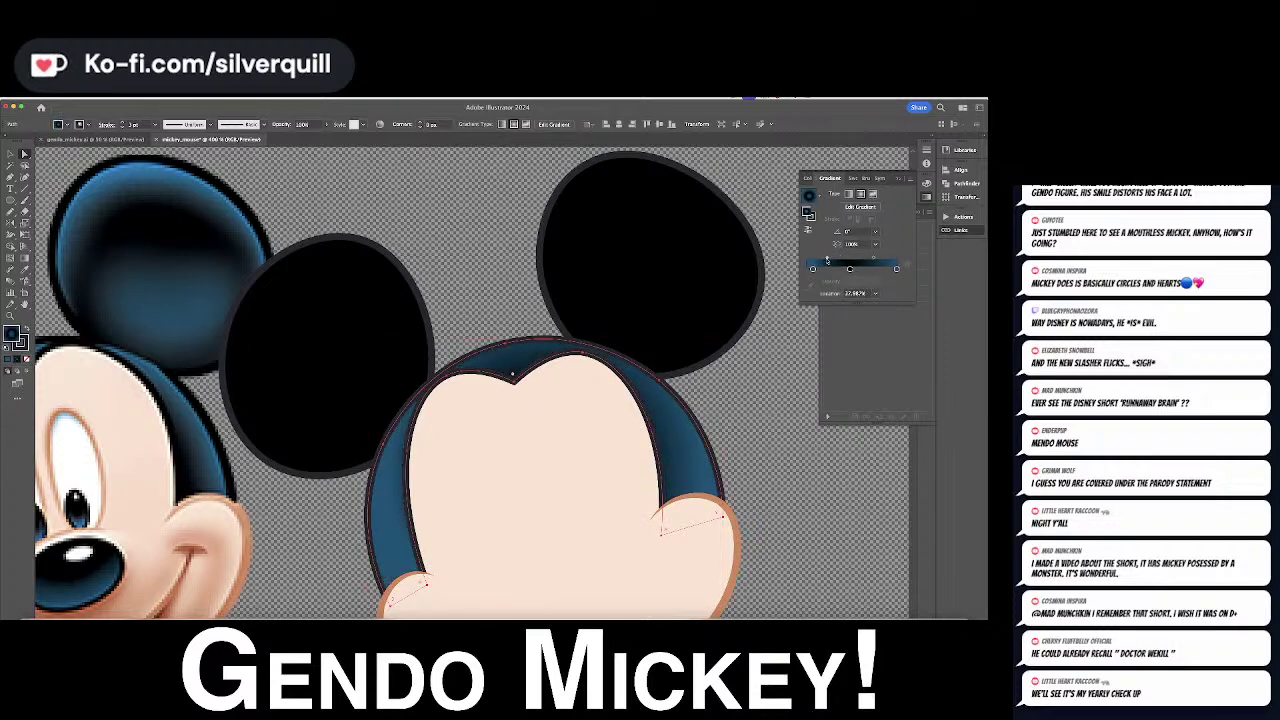
pyautogui.click(812, 269)
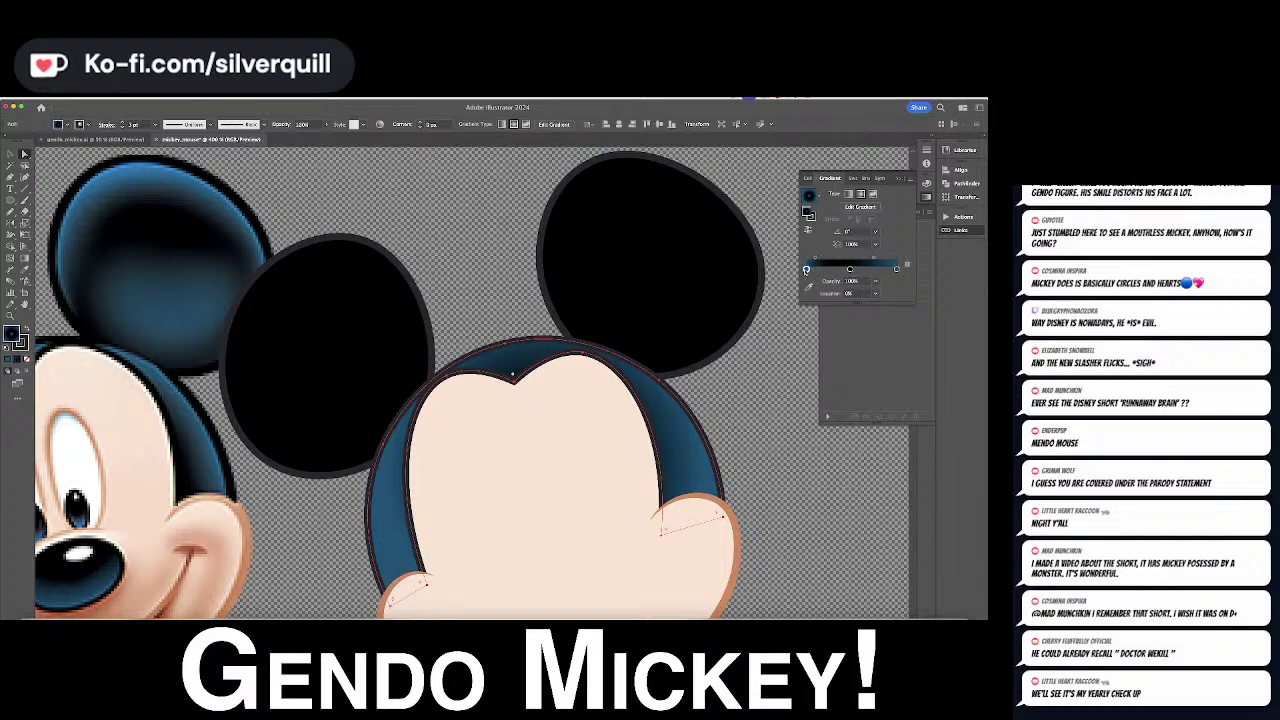
pyautogui.click(825, 260)
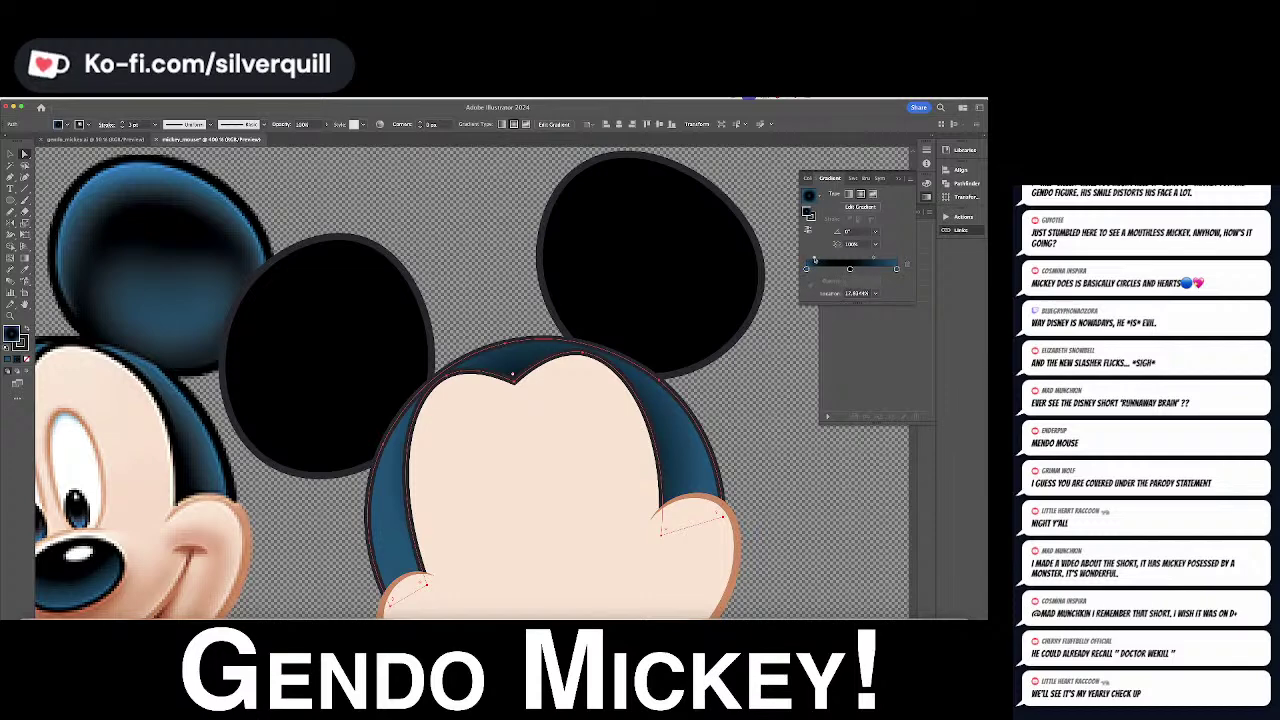
pyautogui.click(896, 269)
pyautogui.moveTo(874, 260); pyautogui.dragTo(886, 260)
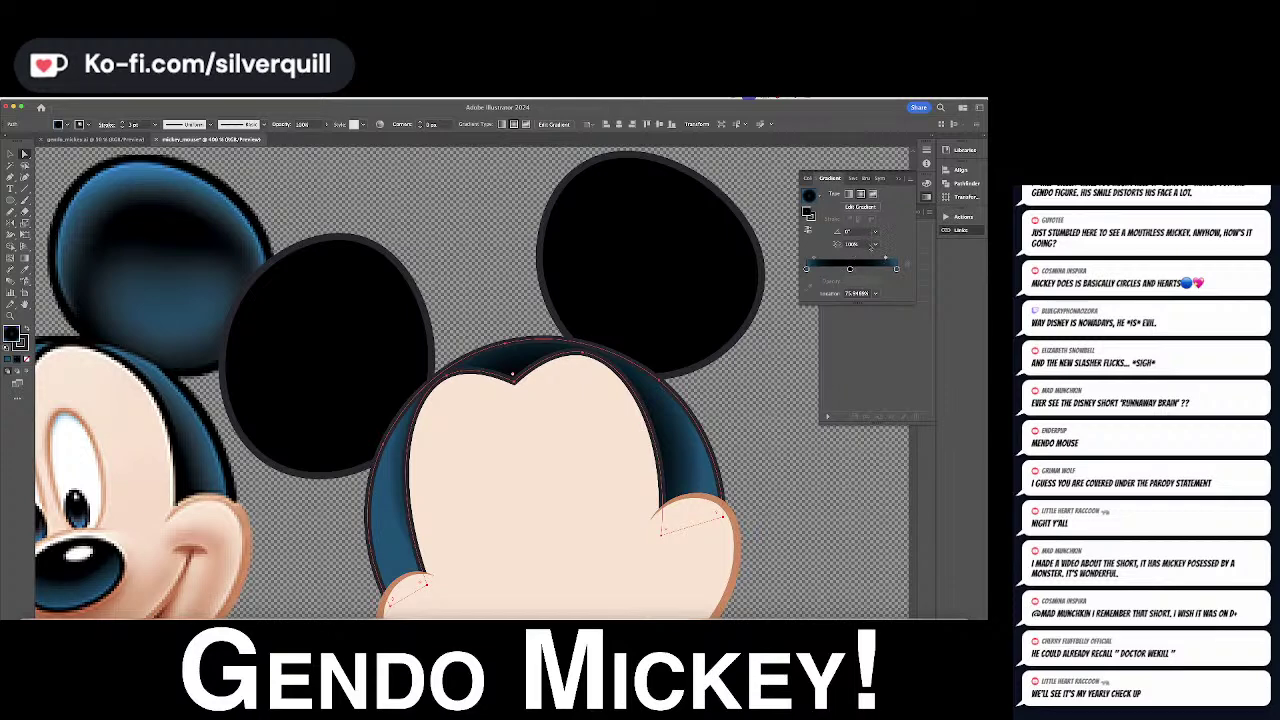
pyautogui.click(874, 244)
pyautogui.click(888, 255)
pyautogui.click(857, 293)
# With the Gradient tool, move the head's radial gradient lower, rotate it to about -80° and stretch its aspect ratio to about 112%
pyautogui.click(25, 258)
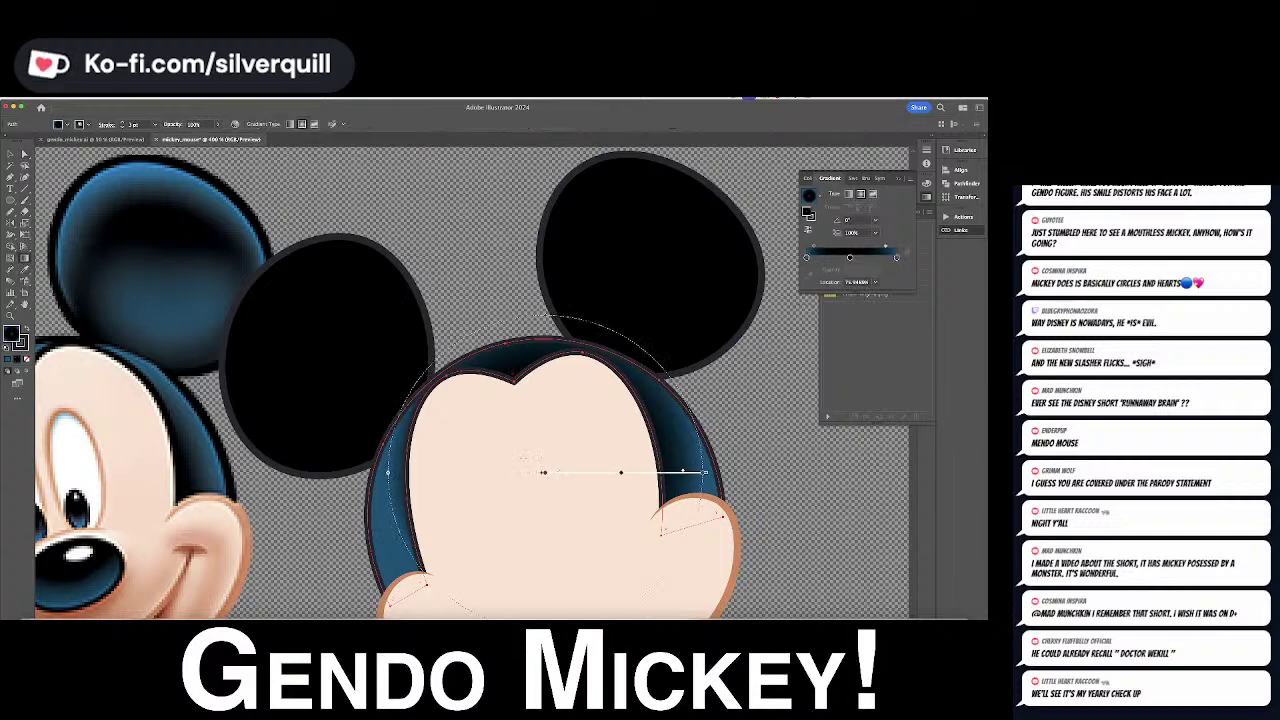
pyautogui.moveTo(621, 474)
pyautogui.mouseDown()
pyautogui.moveTo(580, 478)
pyautogui.moveTo(620, 477)
pyautogui.moveTo(590, 488)
pyautogui.moveTo(588, 507)
pyautogui.mouseUp()
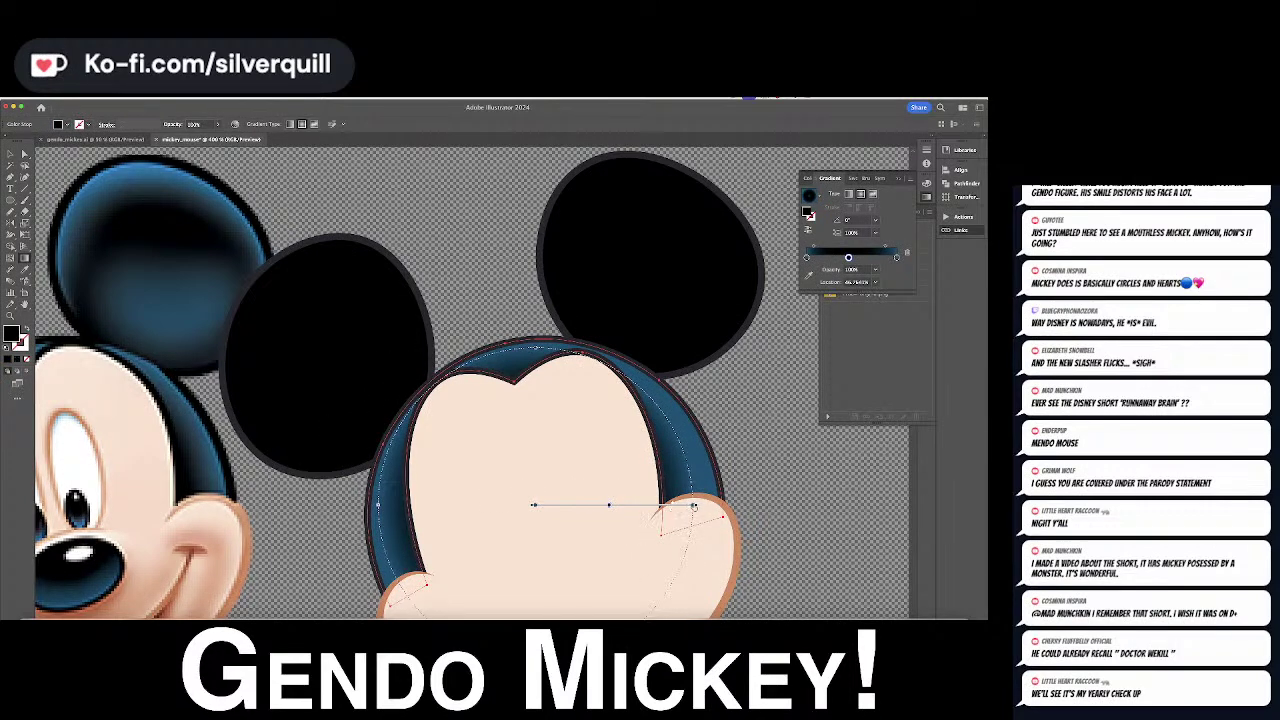
pyautogui.moveTo(537, 350)
pyautogui.mouseDown()
pyautogui.moveTo(575, 345)
pyautogui.moveTo(640, 380)
pyautogui.moveTo(697, 487)
pyautogui.moveTo(716, 487)
pyautogui.mouseUp()
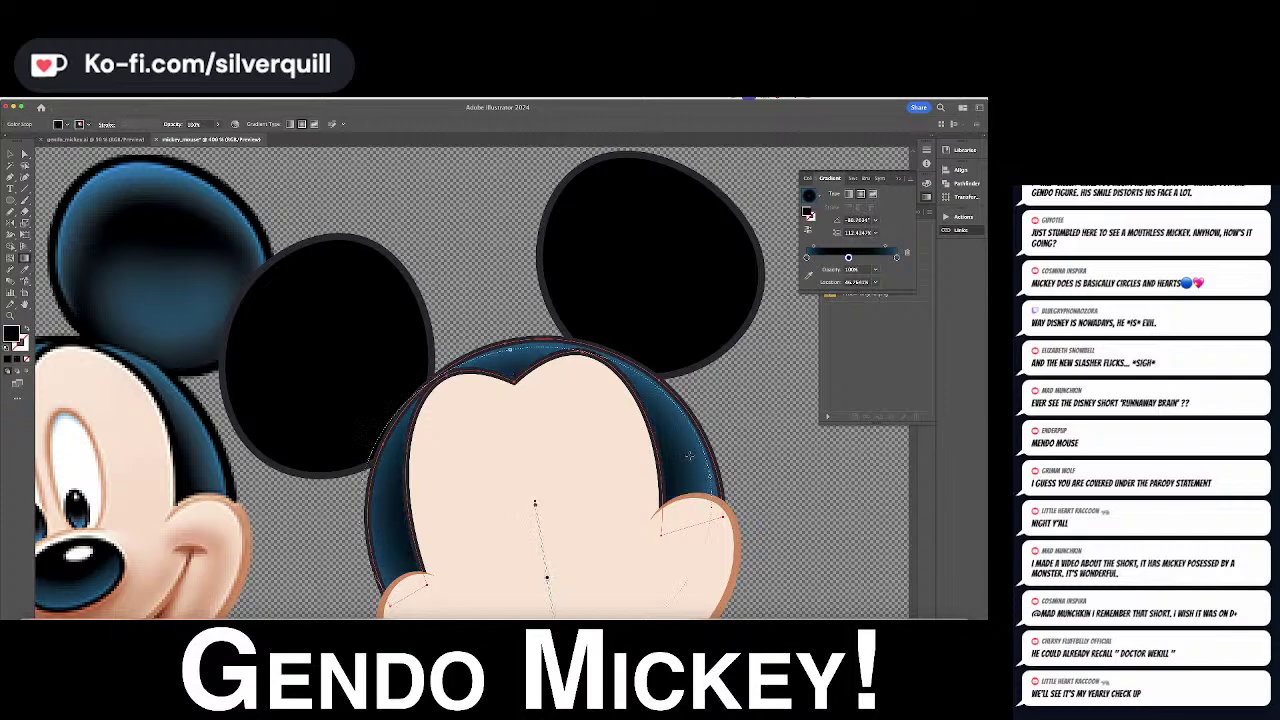
# Fine-tune the radial gradient's position, size and rotation over the head so the blue rim follows its outer curve
pyautogui.scroll(-4, 367, 494)
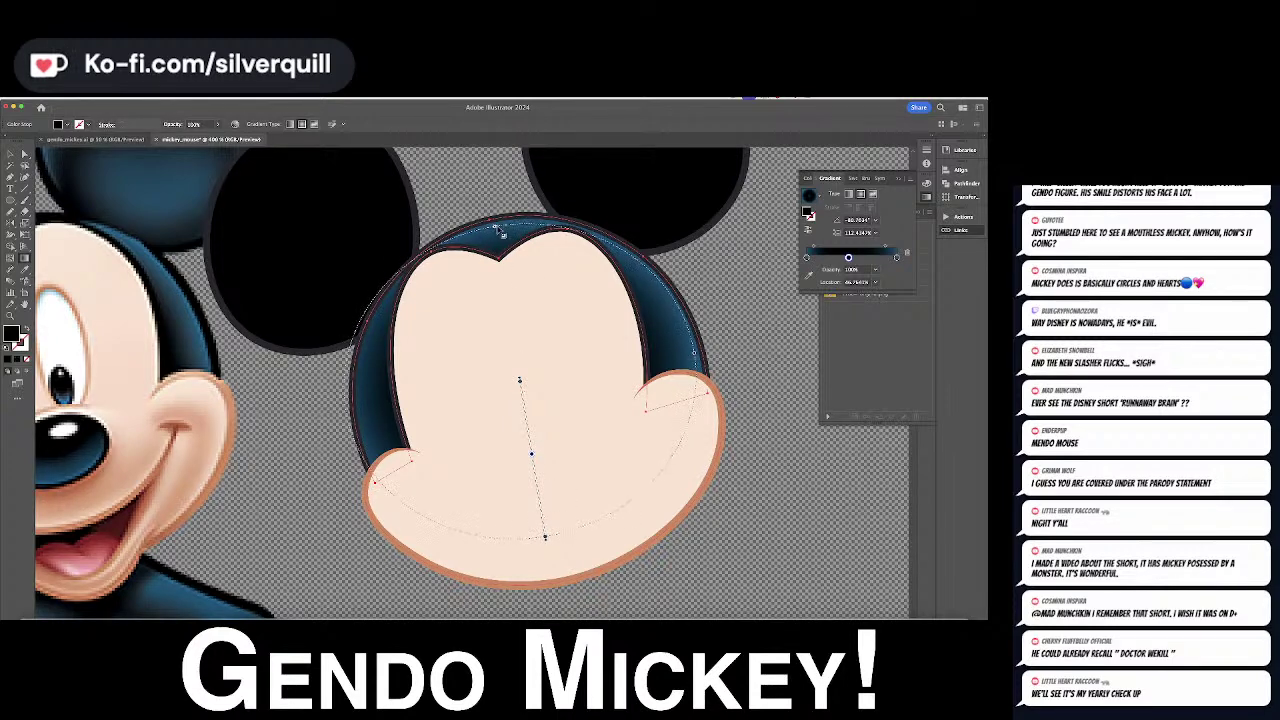
pyautogui.moveTo(501, 225); pyautogui.dragTo(509, 231)
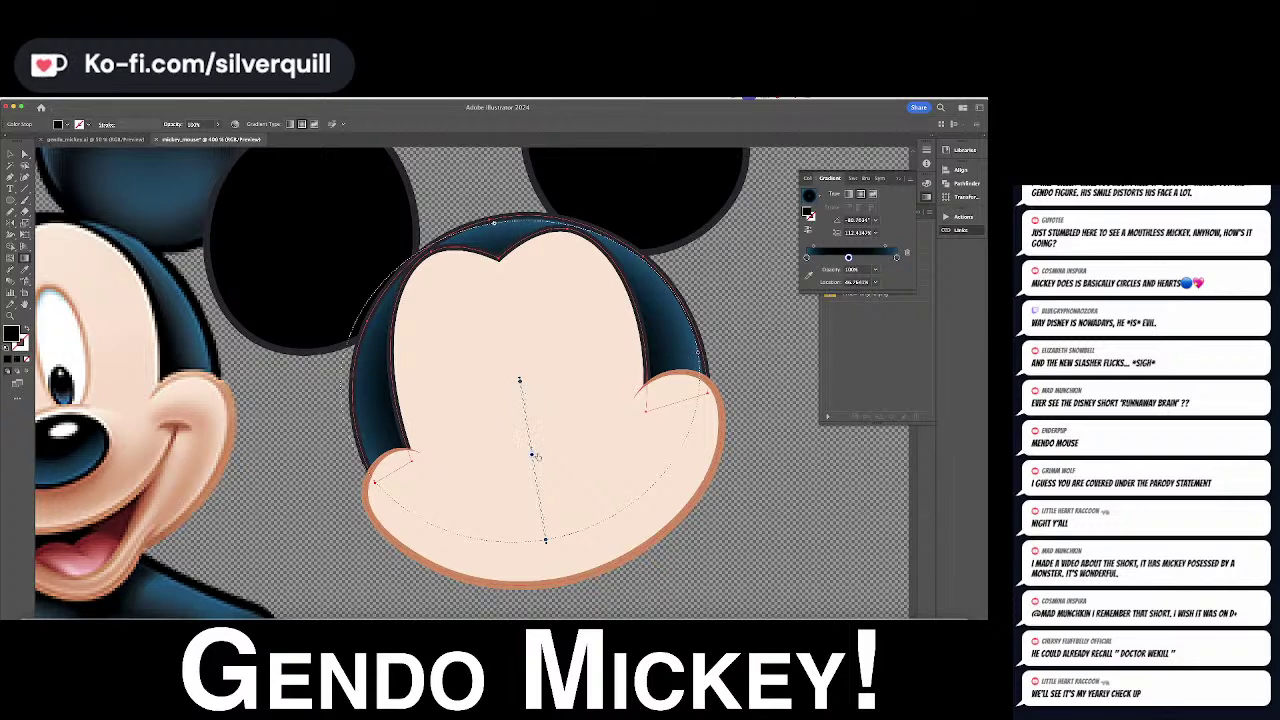
pyautogui.moveTo(535, 456)
pyautogui.mouseDown()
pyautogui.moveTo(538, 406)
pyautogui.moveTo(545, 540)
pyautogui.mouseUp()
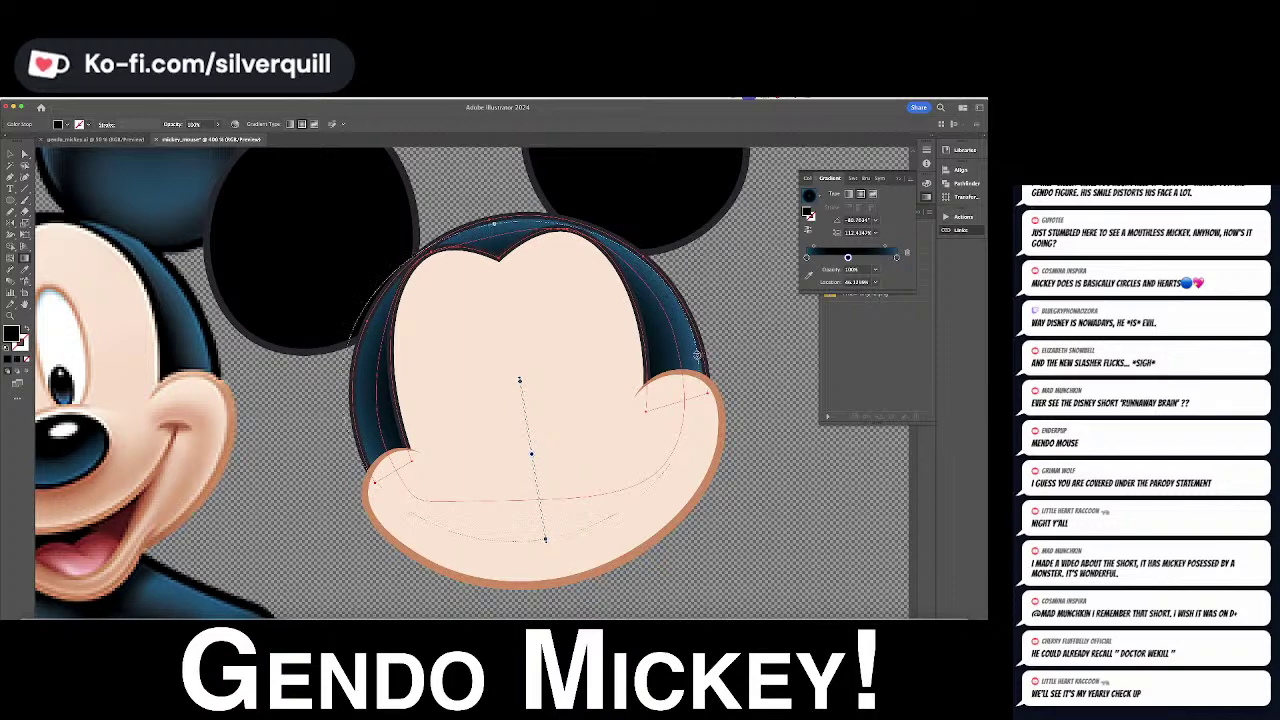
pyautogui.click(697, 355)
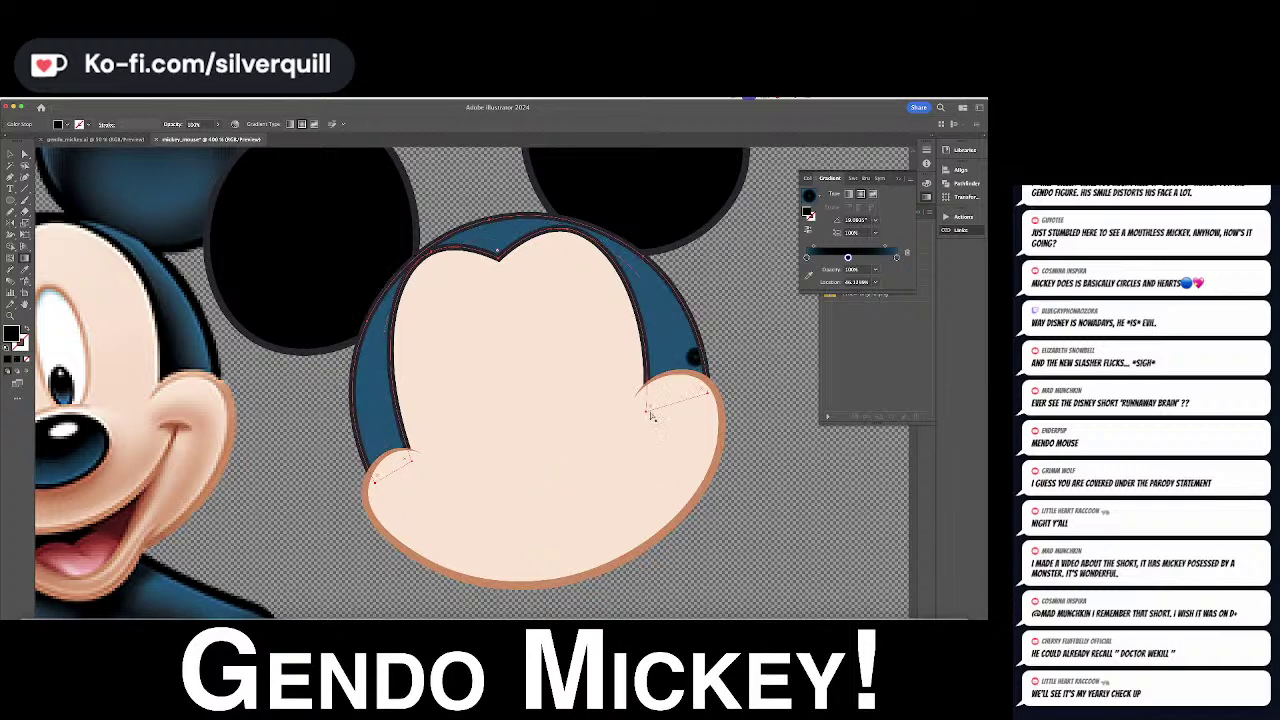
pyautogui.moveTo(519, 380); pyautogui.dragTo(545, 540)
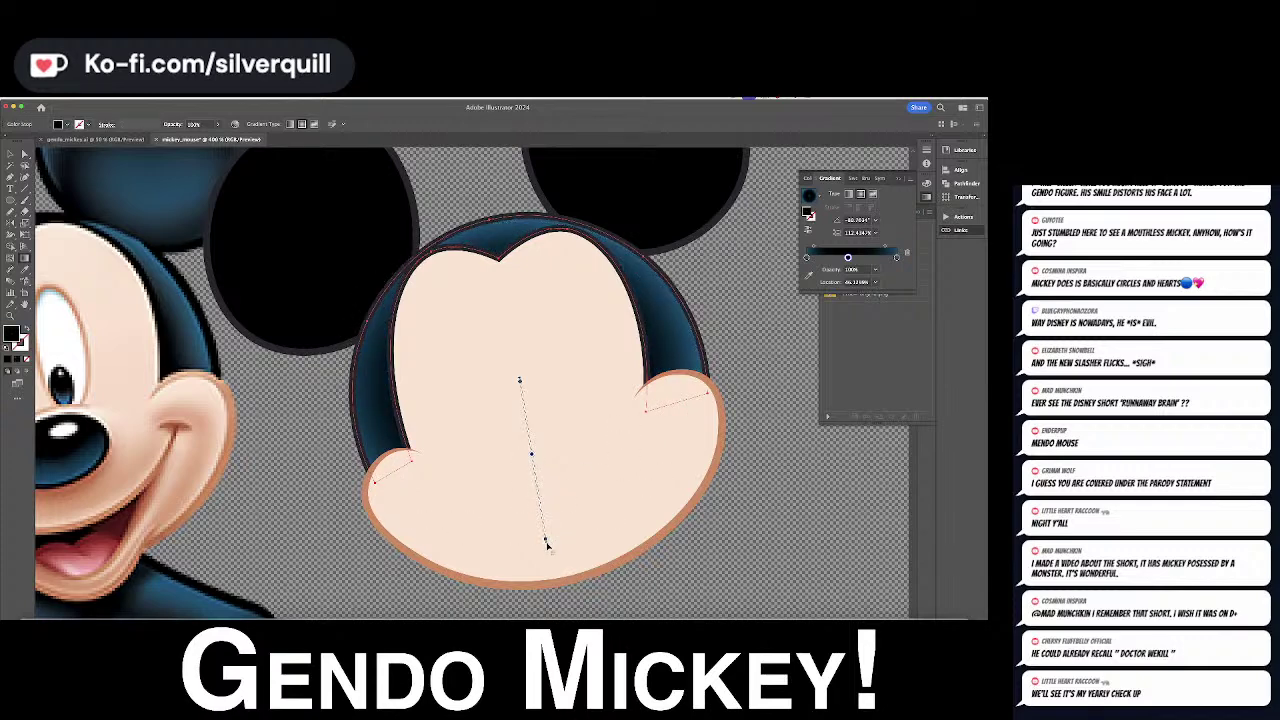
pyautogui.moveTo(571, 541)
pyautogui.mouseDown()
pyautogui.moveTo(560, 555)
pyautogui.moveTo(562, 533)
pyautogui.mouseUp()
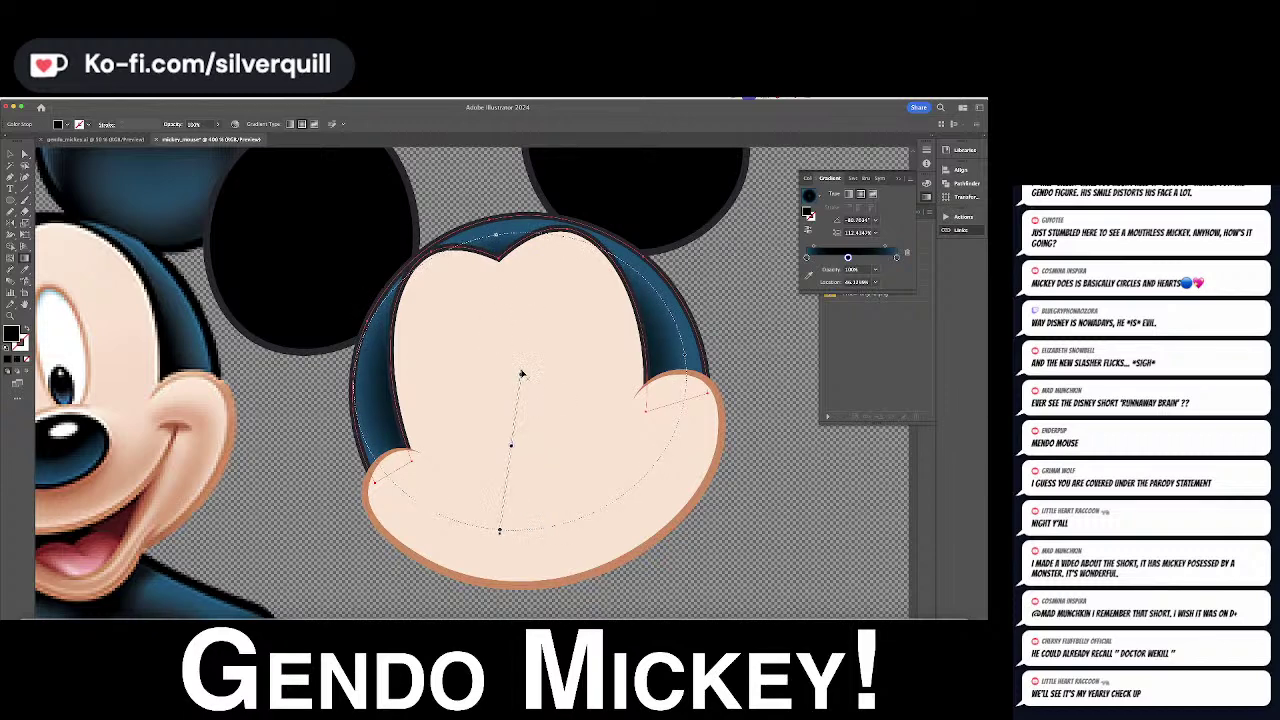
pyautogui.moveTo(520, 380)
pyautogui.mouseDown()
pyautogui.moveTo(540, 404)
pyautogui.moveTo(442, 356)
pyautogui.moveTo(620, 402)
pyautogui.moveTo(571, 488)
pyautogui.moveTo(580, 446)
pyautogui.moveTo(515, 365)
pyautogui.moveTo(522, 400)
pyautogui.moveTo(521, 382)
pyautogui.mouseUp()
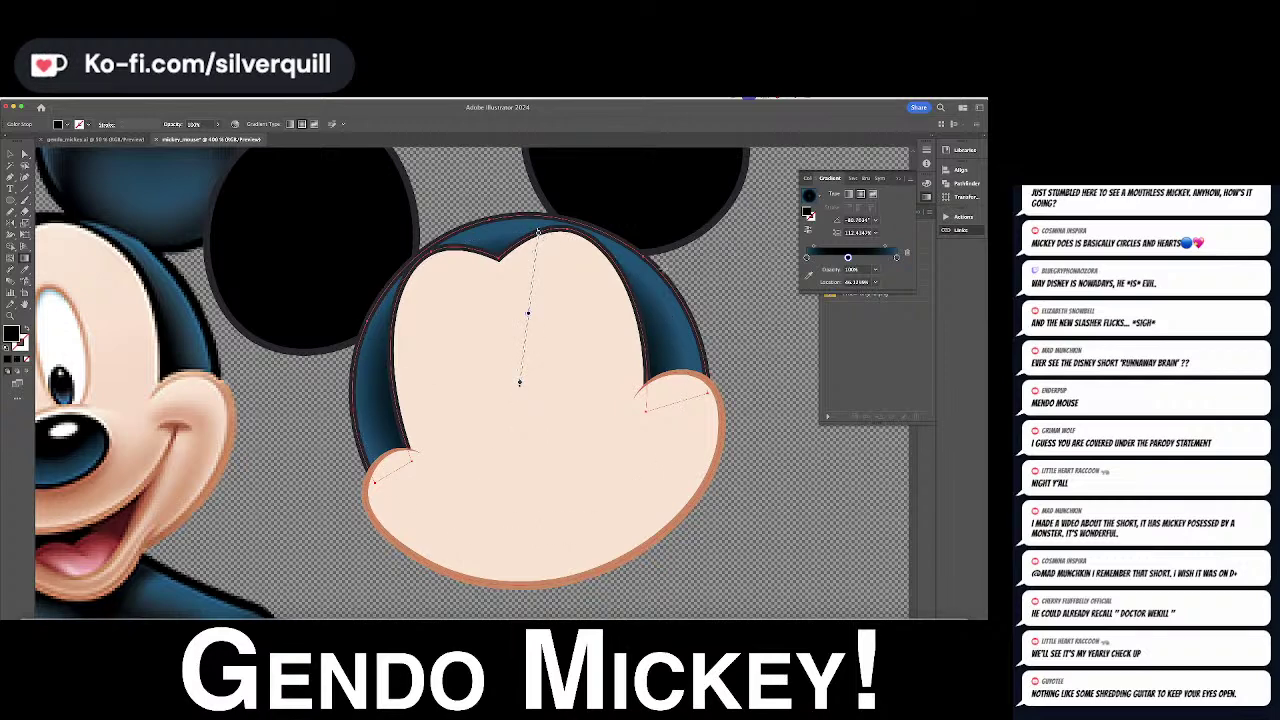
# Push the head gradient's midpoints farther toward the blue end stops, setting the outer one to 87%, and deselect the shape
pyautogui.press('a')
pyautogui.click(764, 292)
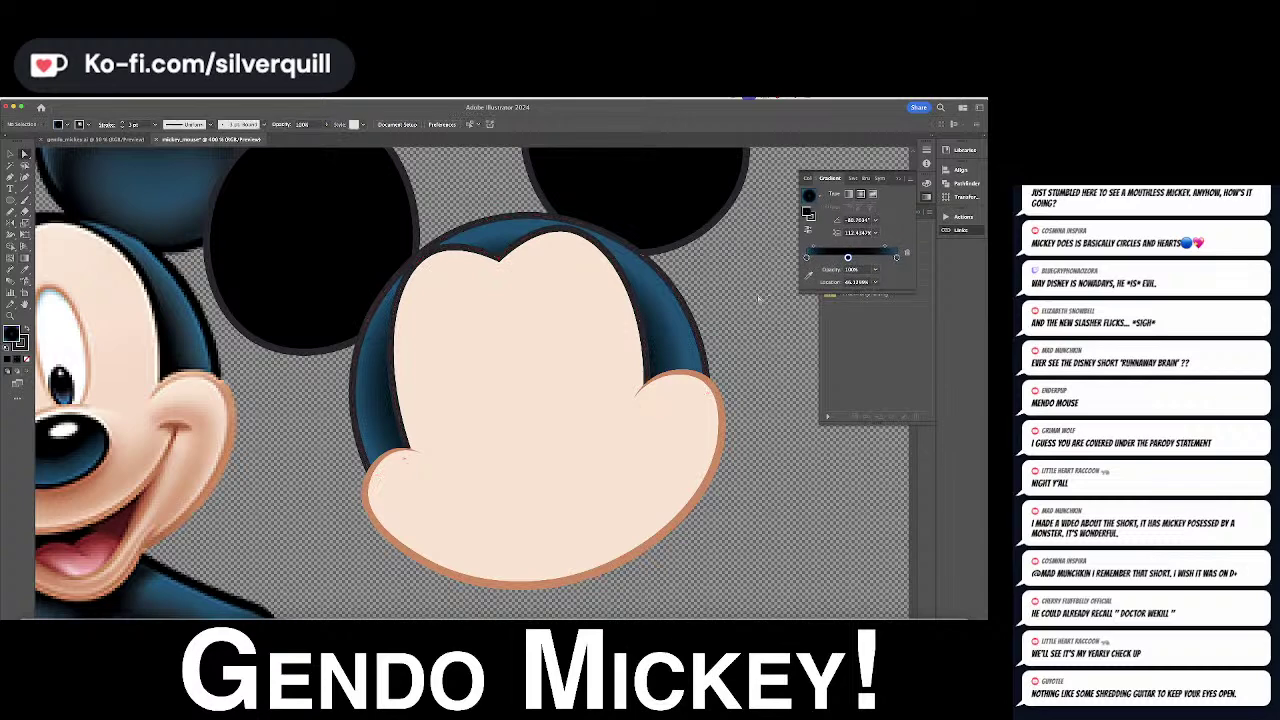
pyautogui.click(652, 312)
pyautogui.click(812, 261)
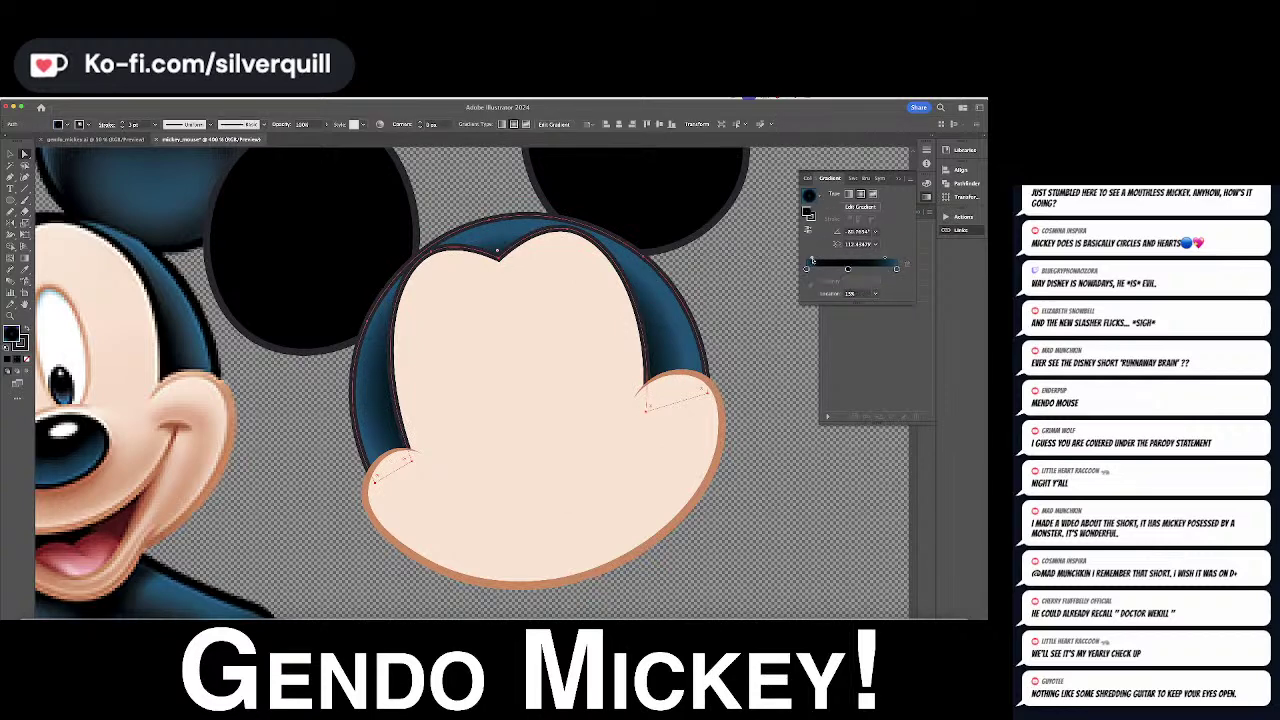
pyautogui.moveTo(812, 261); pyautogui.dragTo(886, 261)
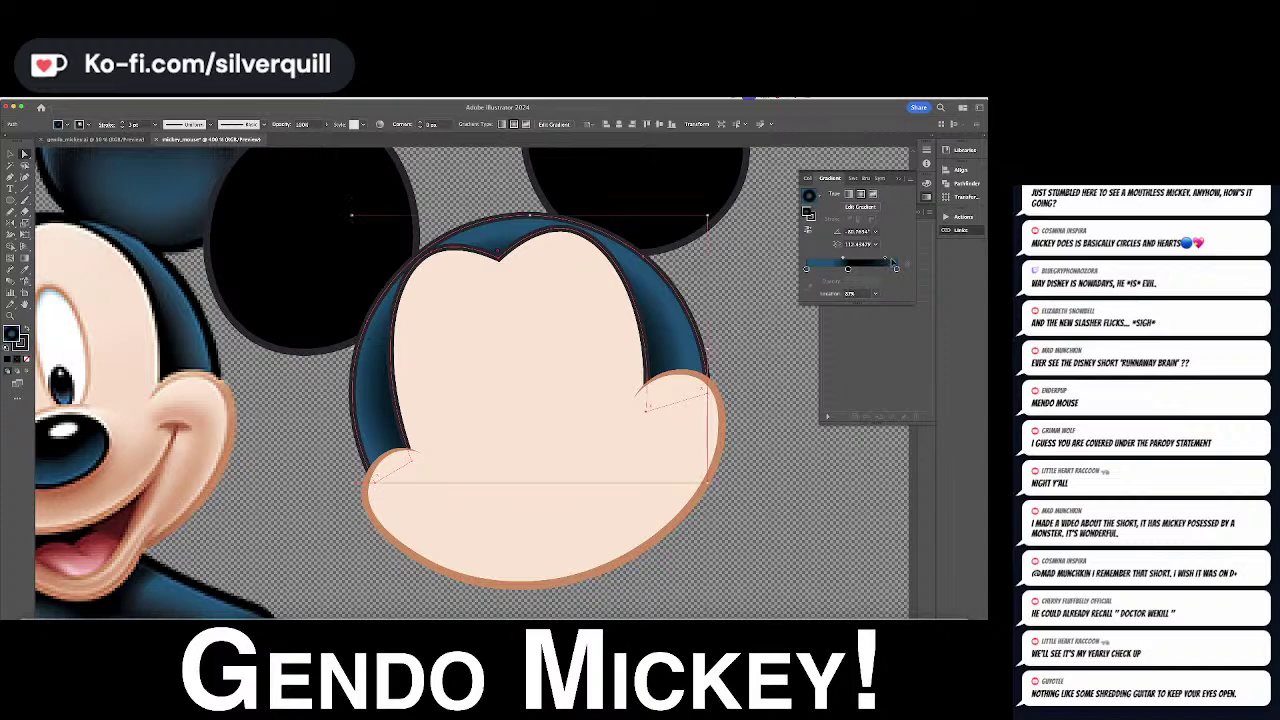
pyautogui.press('super+z')
pyautogui.moveTo(892, 259); pyautogui.dragTo(893, 259)
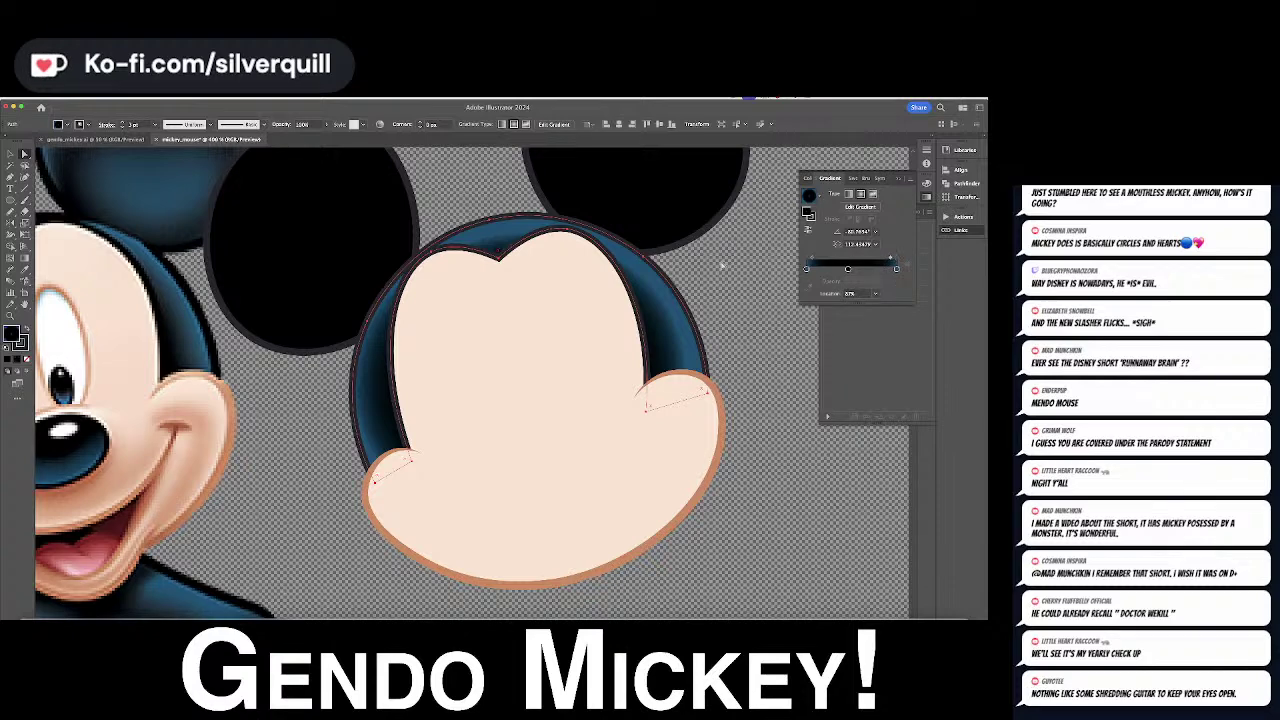
pyautogui.click(722, 265)
# Select the right ear of the drawn head
pyautogui.press('super+minus')
pyautogui.press('super+minus')
pyautogui.press('super+minus')
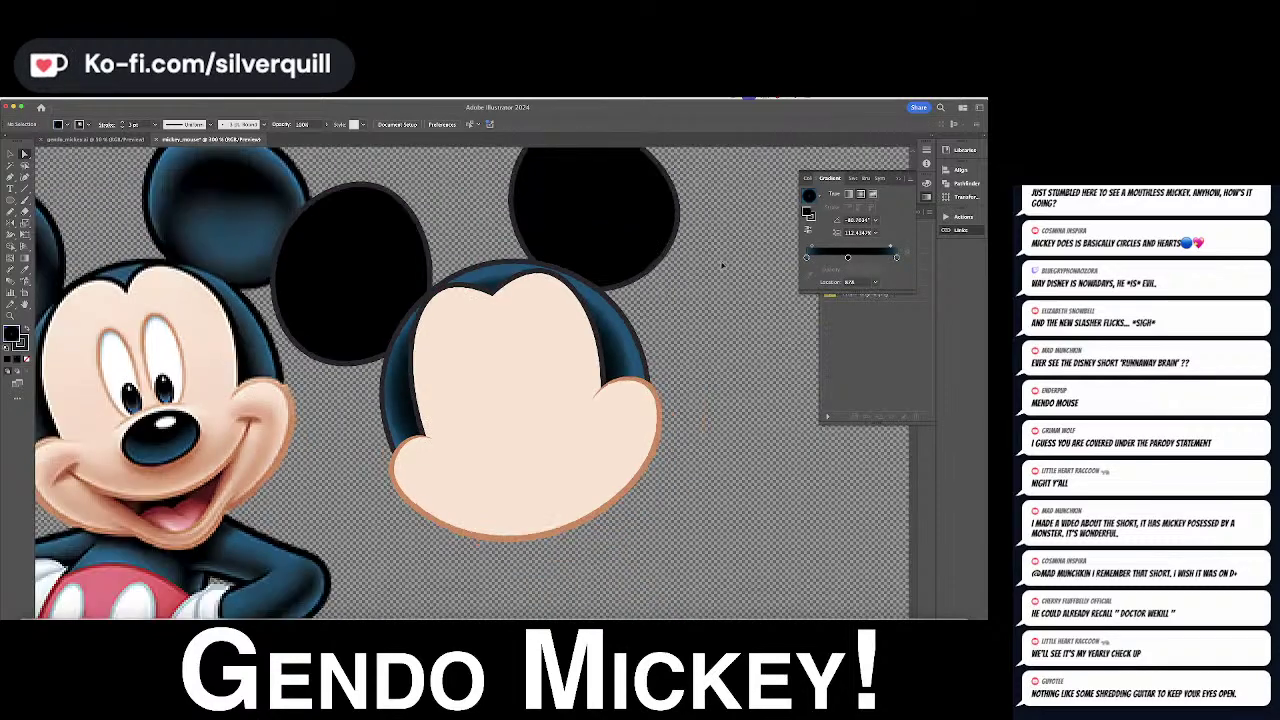
pyautogui.press('super+equal')
pyautogui.press('super+equal')
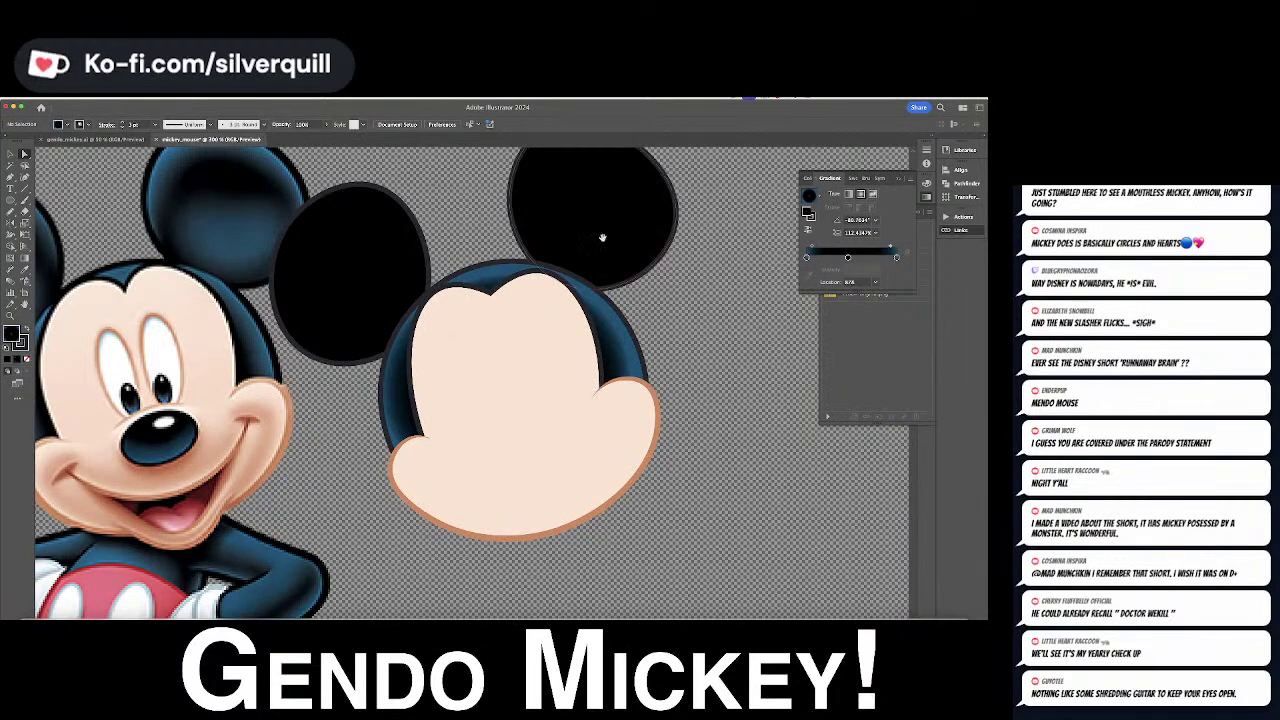
pyautogui.scroll(3, 722, 265)
pyautogui.click(557, 332)
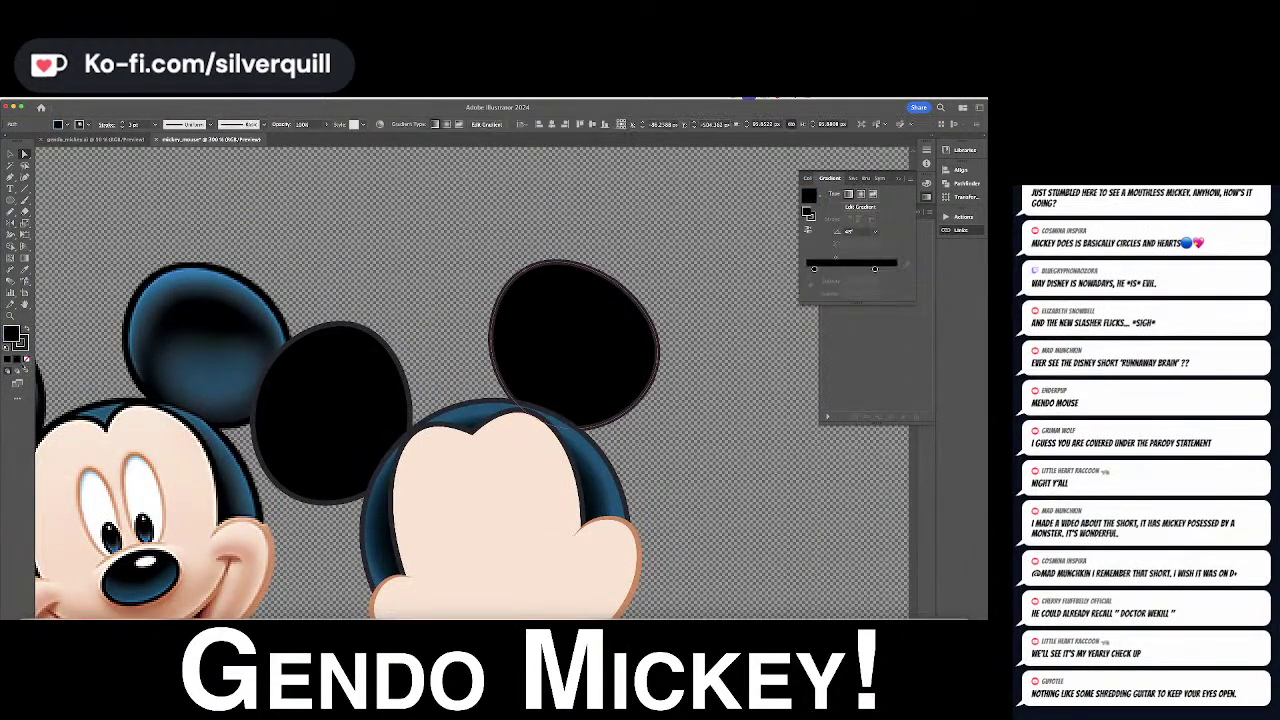
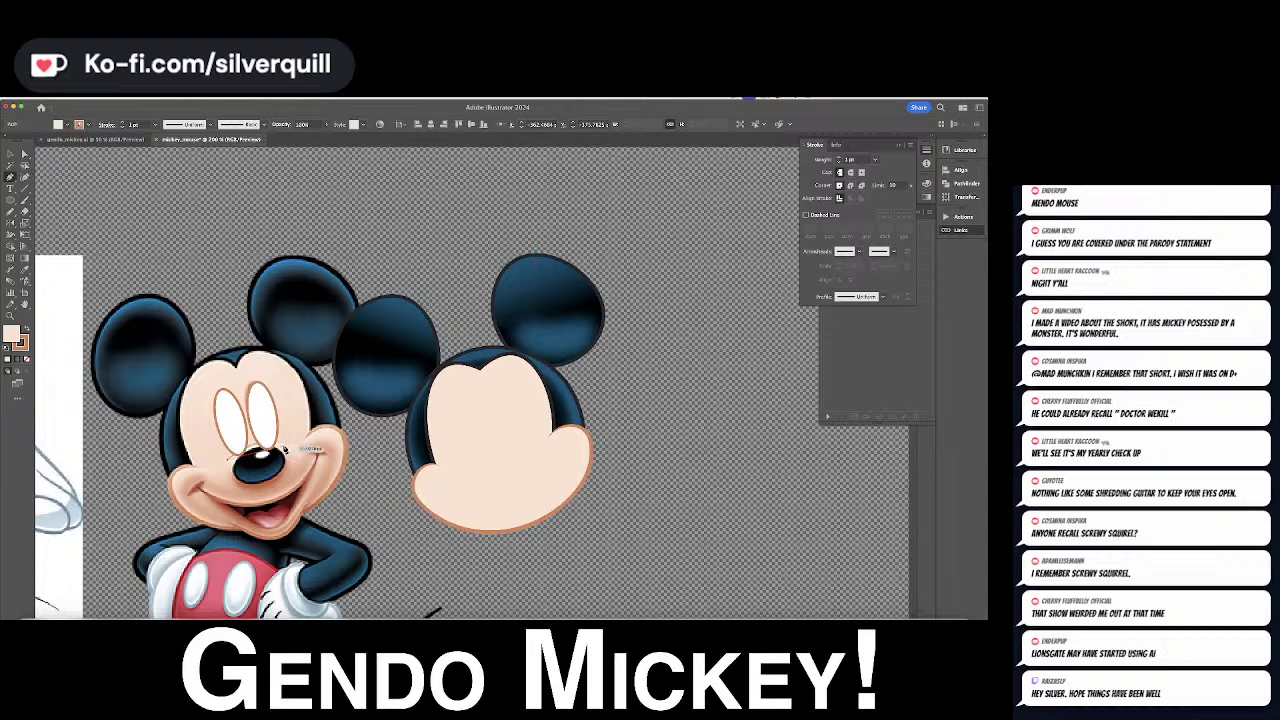
# Draw a curved brown line over the top of the reference nose with a 3 pt stroke and the half-dome width profile
pyautogui.moveTo(283, 444); pyautogui.dragTo(314, 456)
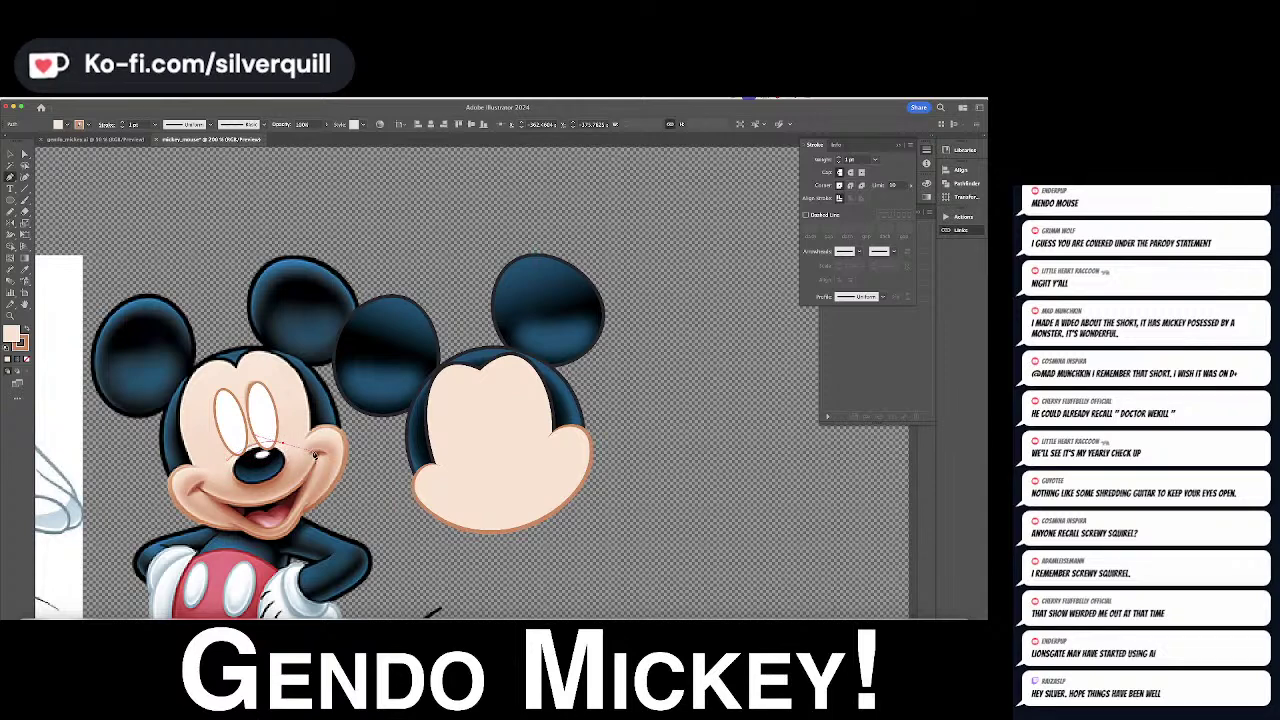
pyautogui.click(314, 455)
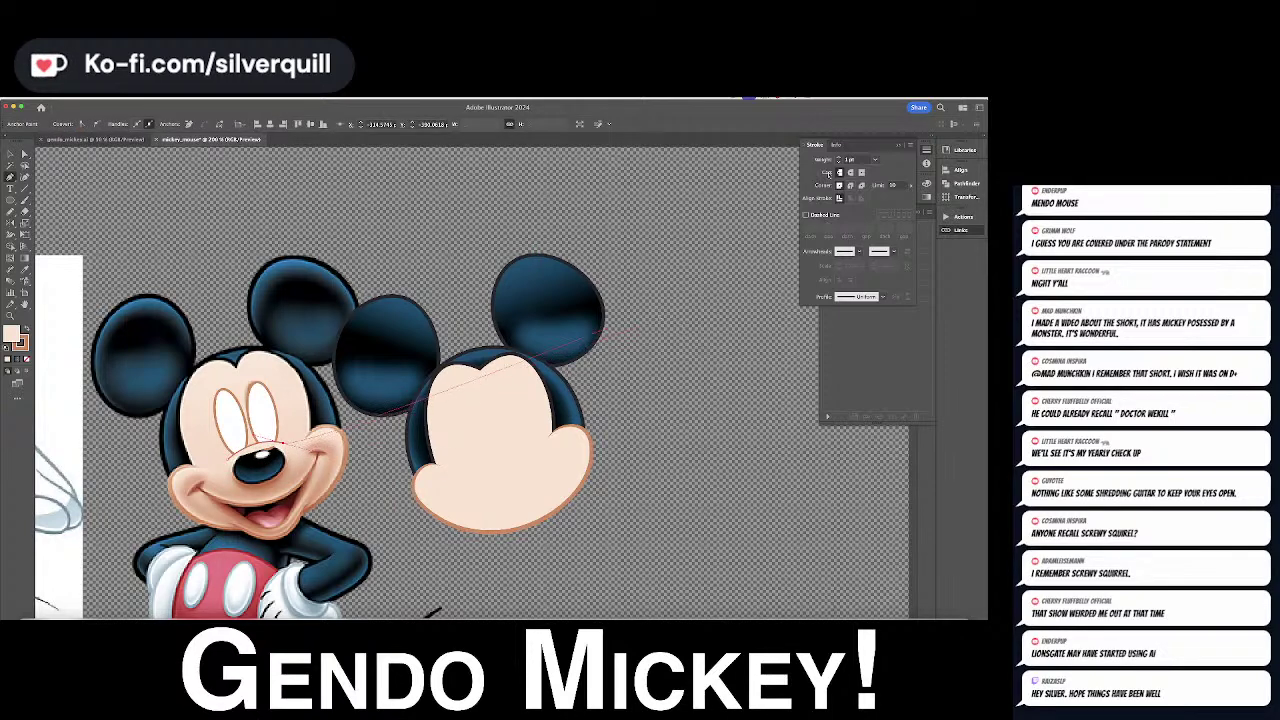
pyautogui.click(866, 297)
pyautogui.click(853, 398)
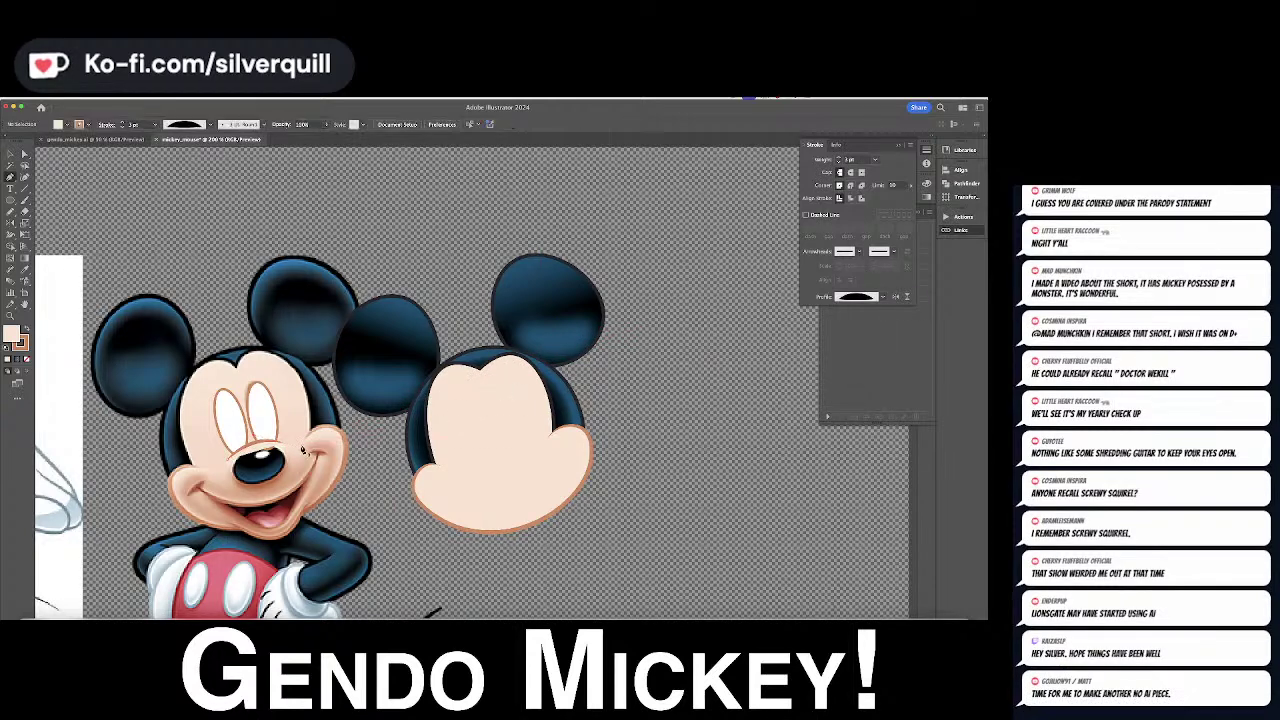
pyautogui.press('a')
pyautogui.click(284, 444)
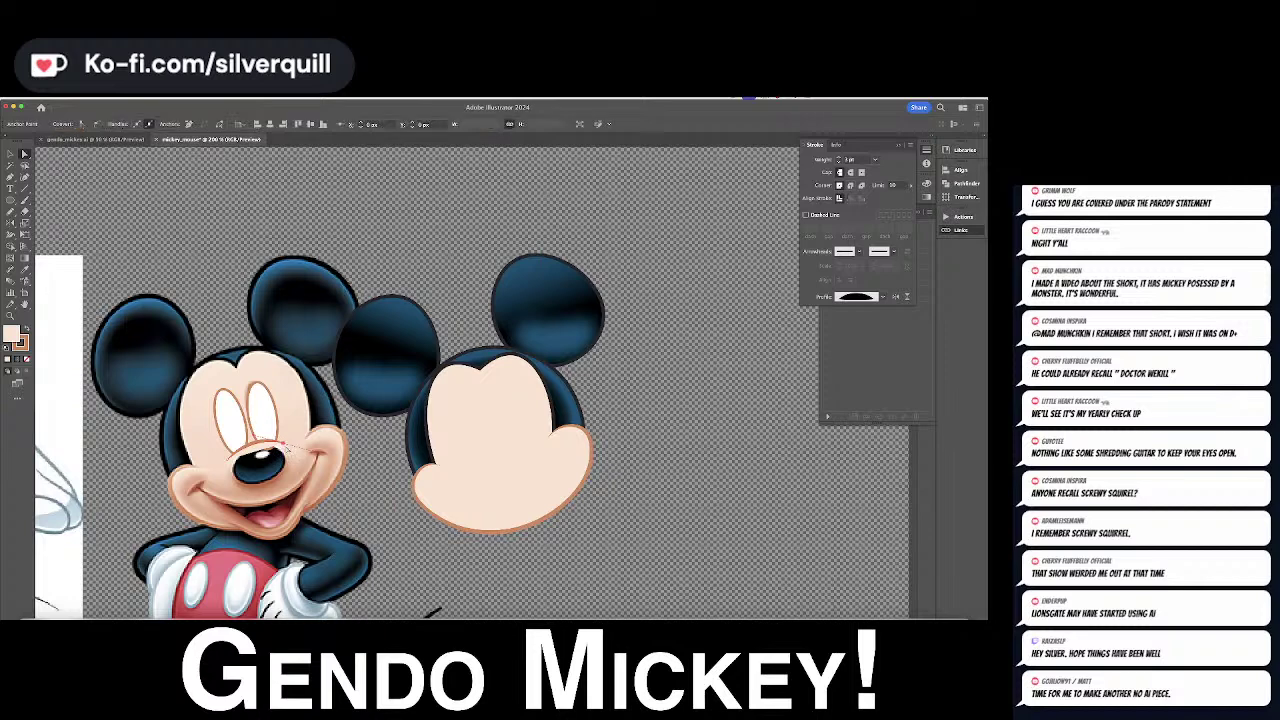
pyautogui.scroll(2, 304, 417)
pyautogui.click(300, 417)
pyautogui.moveTo(262, 424); pyautogui.dragTo(410, 302)
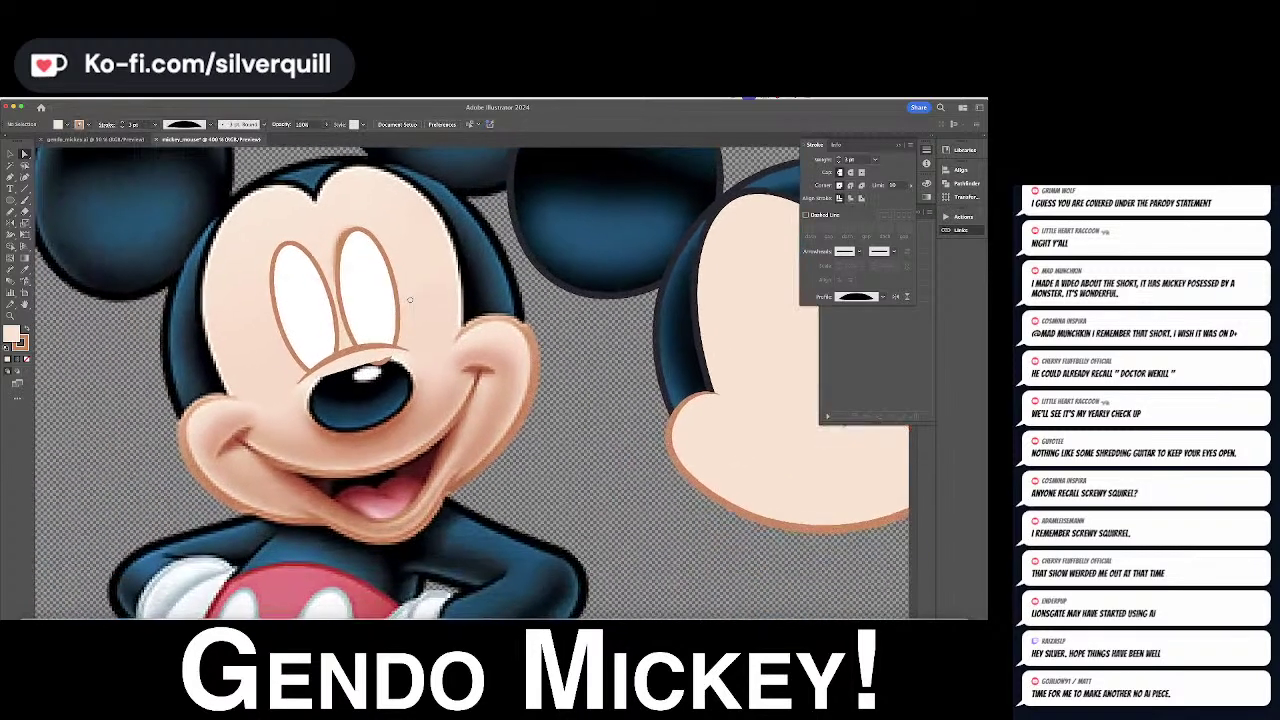
# Remove the stroke and draw a freehand skin-coloured shape below the curved line, covering the reference nose
pyautogui.press('x')
pyautogui.press('/')
pyautogui.press('n')
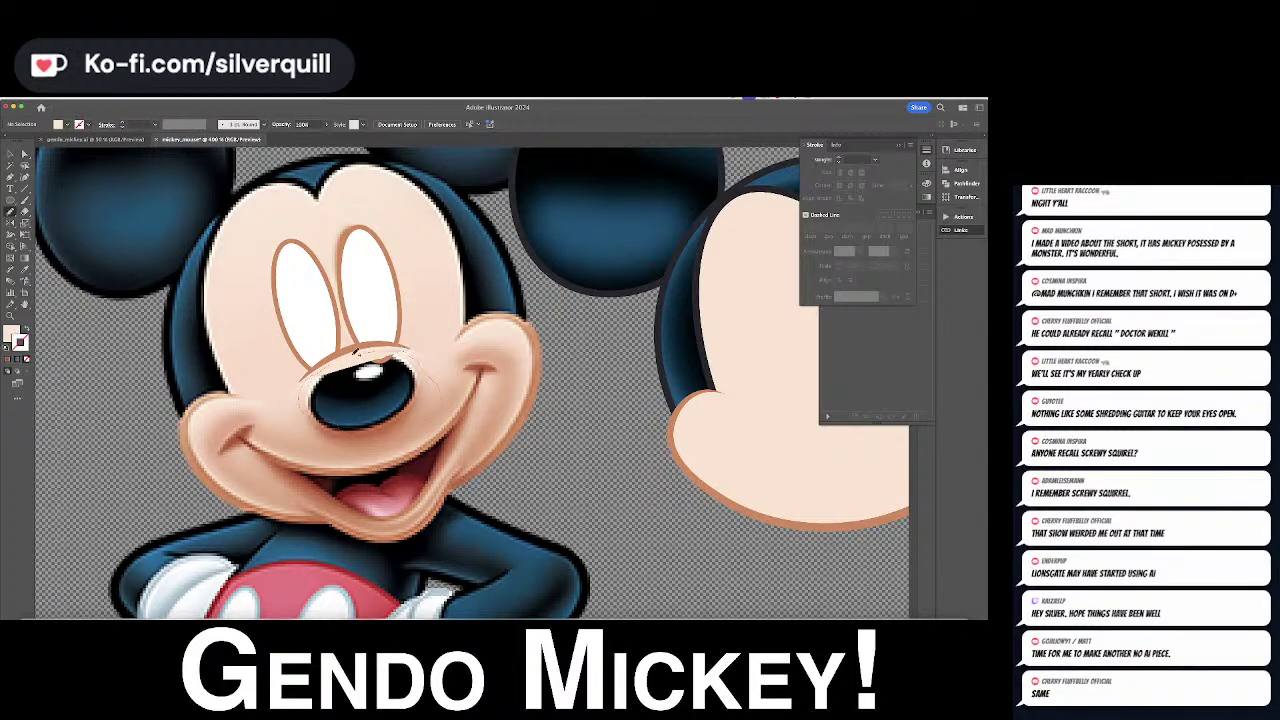
pyautogui.moveTo(331, 362); pyautogui.dragTo(392, 356)
pyautogui.keyDown('super'); pyautogui.click(459, 309); pyautogui.keyUp('super')
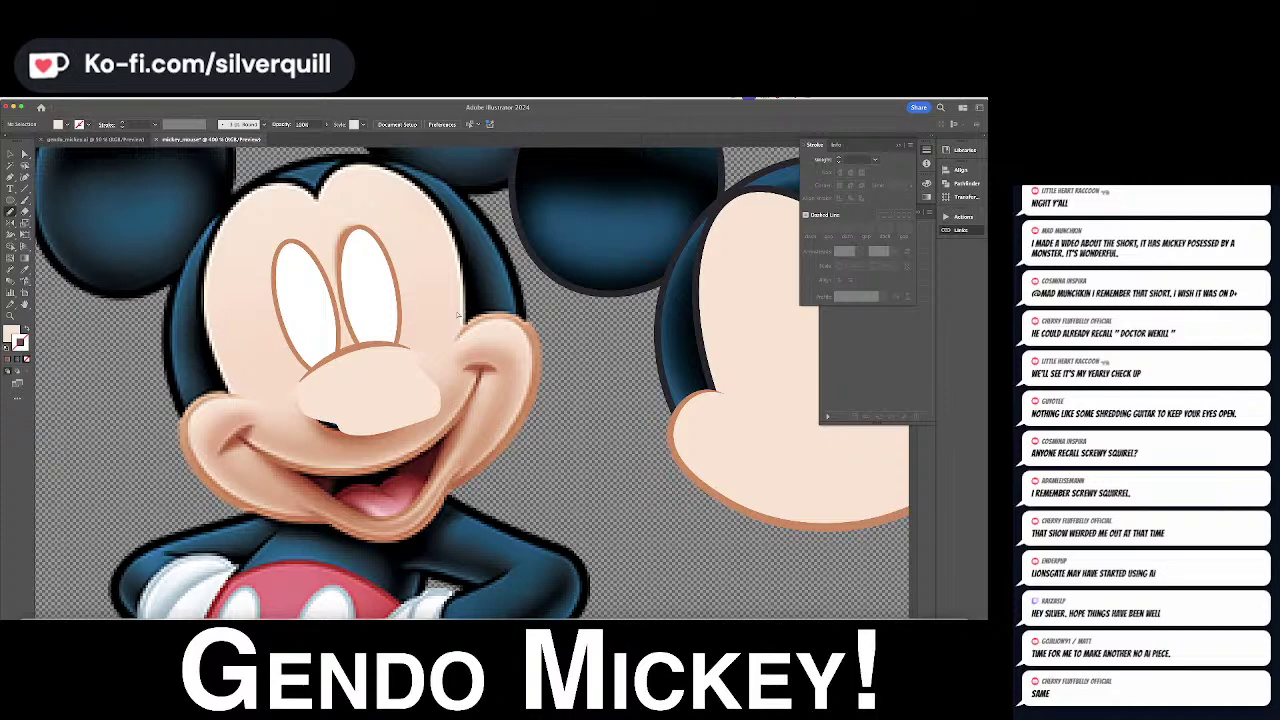
# Select the drawn head with its ears and move it left until it lines up with the reference Mickey's head
pyautogui.hotkey('ctrl', '-')
pyautogui.hotkey('ctrl', '-')
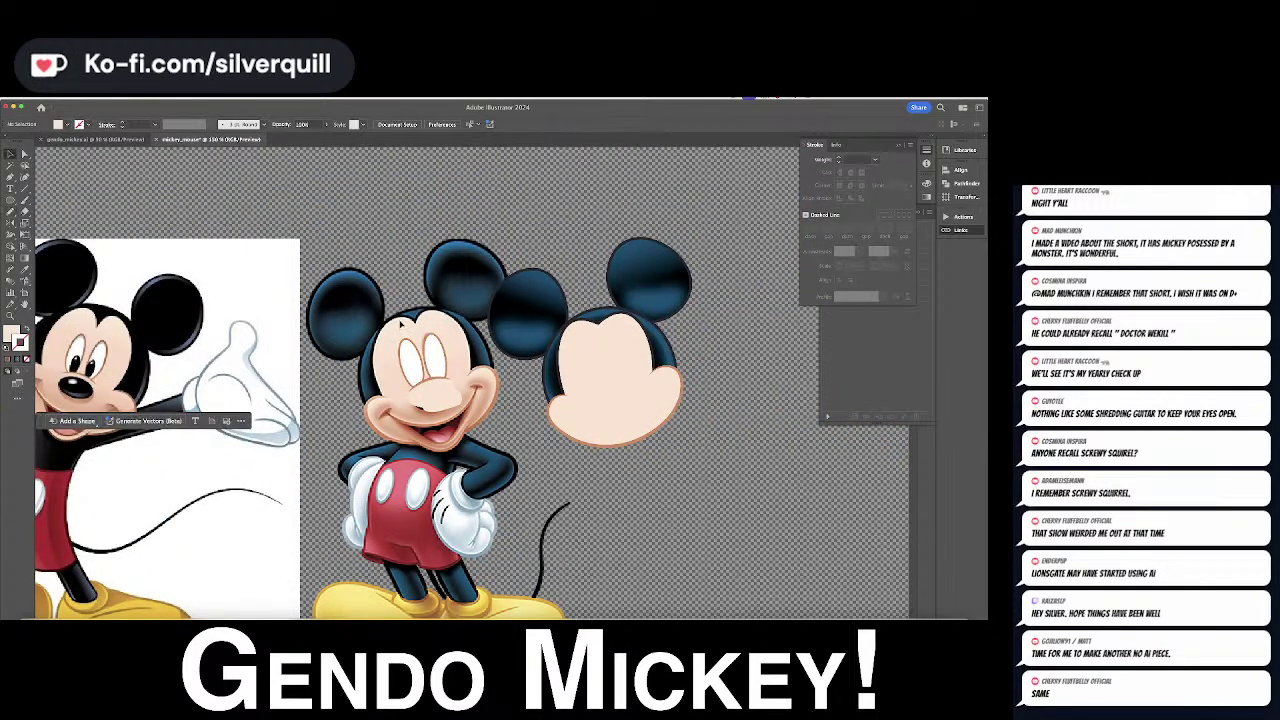
pyautogui.click(650, 432)
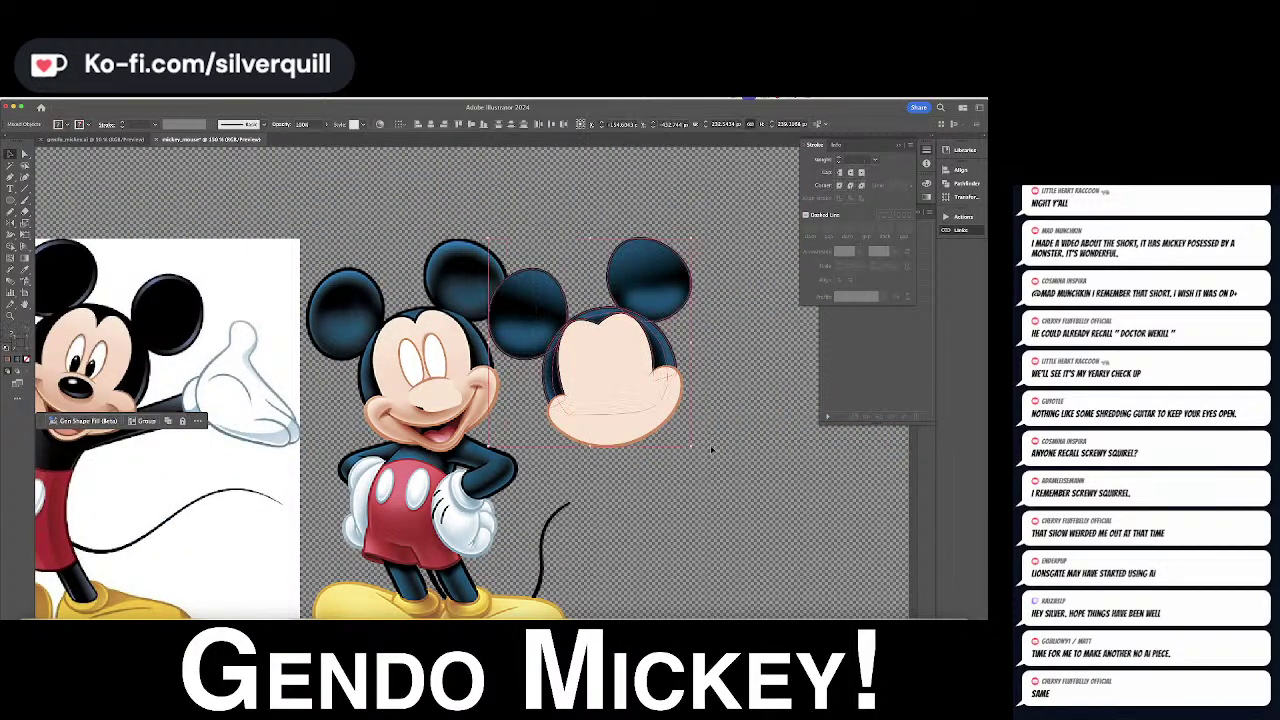
pyautogui.hotkey('shift', 'Left')
pyautogui.hotkey('shift', 'Left')
pyautogui.hotkey('shift', 'Left')
pyautogui.hotkey('shift', 'Left')
pyautogui.hotkey('shift', 'Left')
pyautogui.hotkey('shift', 'Left')
pyautogui.hotkey('shift', 'Left')
pyautogui.hotkey('shift', 'Left')
pyautogui.hotkey('shift', 'Left')
pyautogui.hotkey('shift', 'Left')
pyautogui.hotkey('shift', 'Left')
pyautogui.hotkey('shift', 'Left')
pyautogui.hotkey('shift', 'Left')
pyautogui.hotkey('shift', 'Left')
pyautogui.hotkey('shift', 'Left')
pyautogui.hotkey('shift', 'Left')
pyautogui.hotkey('shift', 'Left')
pyautogui.hotkey('shift', 'Left')
pyautogui.hotkey('shift', 'Left')
pyautogui.hotkey('shift', 'Left')
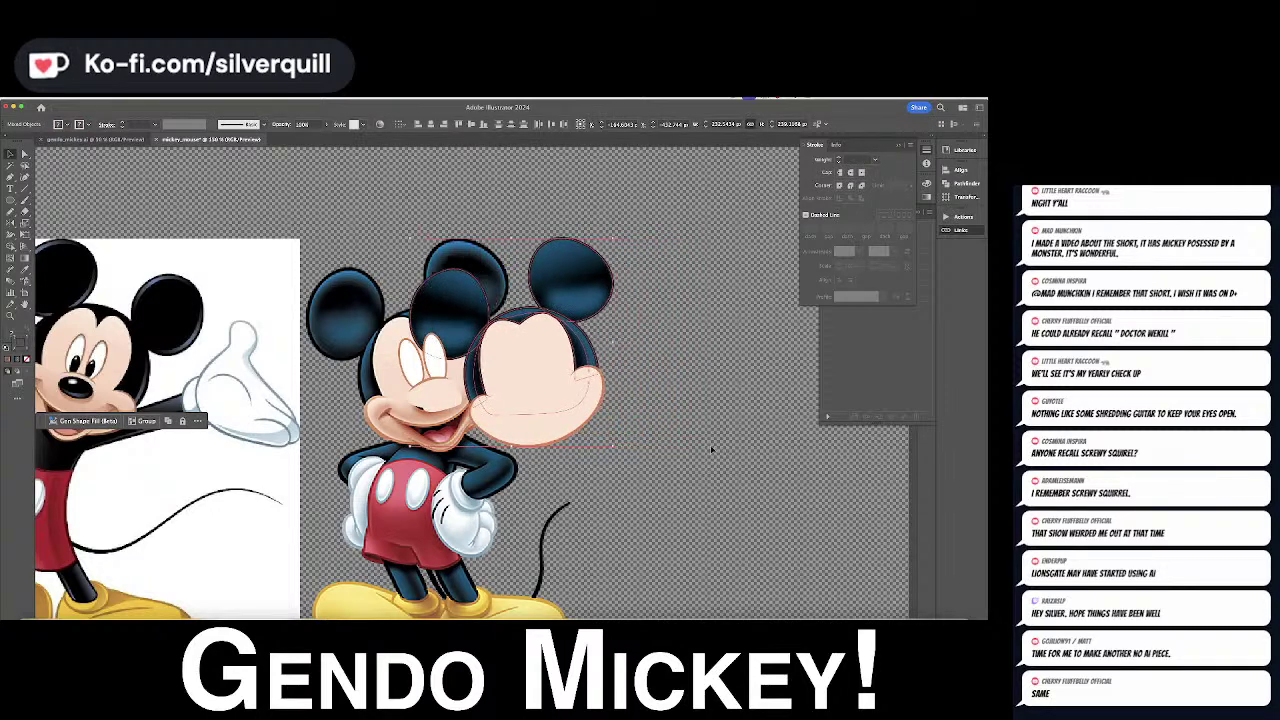
pyautogui.hotkey('shift', 'Left')
pyautogui.hotkey('shift', 'Left')
pyautogui.hotkey('shift', 'Left')
pyautogui.hotkey('shift', 'Left')
pyautogui.hotkey('shift', 'Left')
pyautogui.hotkey('shift', 'Left')
pyautogui.hotkey('shift', 'Left')
pyautogui.hotkey('shift', 'Left')
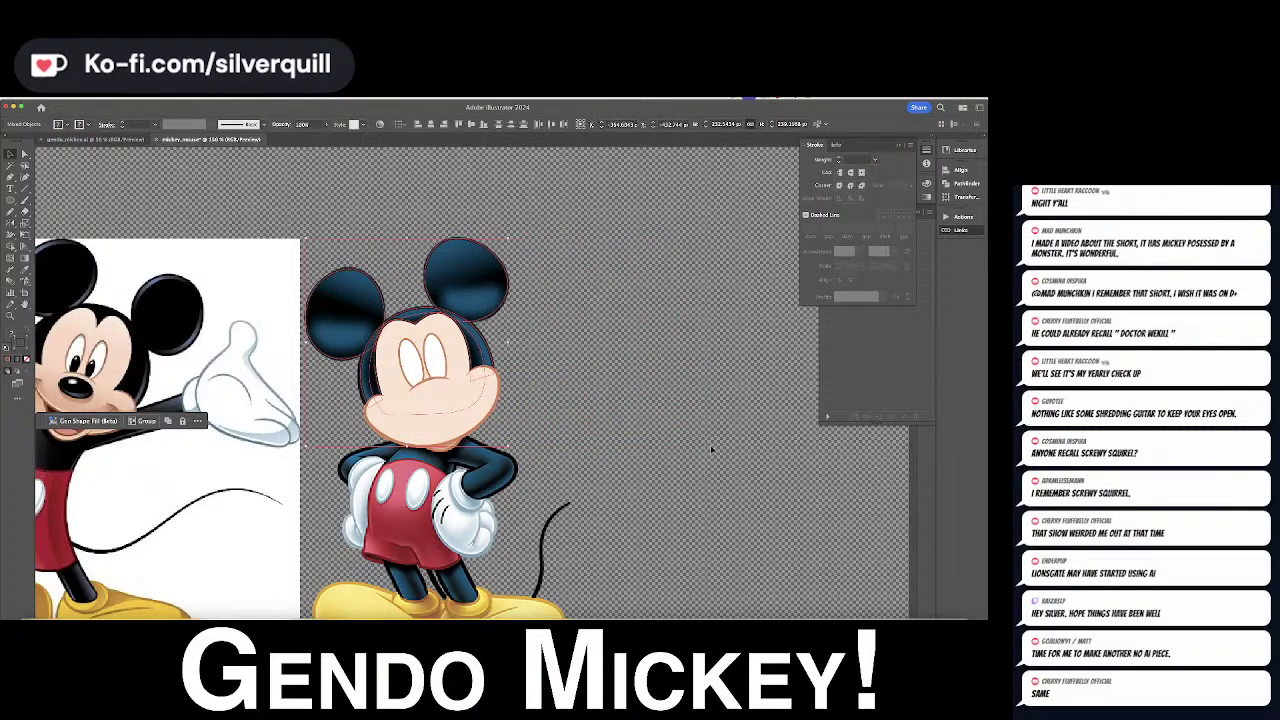
# Select the drawn head together with its eyes and nose-bridge pieces and move everything right, clear of the reference Mickey
pyautogui.click(643, 376)
pyautogui.click(503, 437)
pyautogui.hotkey('shift', 'Right')
pyautogui.hotkey('shift', 'Right')
pyautogui.hotkey('shift', 'Right')
pyautogui.hotkey('shift', 'Right')
pyautogui.hotkey('shift', 'Right')
pyautogui.hotkey('shift', 'Right')
pyautogui.hotkey('shift', 'Right')
pyautogui.hotkey('shift', 'Right')
pyautogui.hotkey('shift', 'Right')
pyautogui.hotkey('shift', 'Right')
pyautogui.hotkey('shift', 'Right')
pyautogui.hotkey('shift', 'Right')
pyautogui.hotkey('shift', 'Right')
pyautogui.hotkey('shift', 'Right')
pyautogui.hotkey('shift', 'Right')
pyautogui.hotkey('shift', 'Right')
pyautogui.hotkey('shift', 'Right')
pyautogui.hotkey('shift', 'Right')
pyautogui.hotkey('shift', 'Right')
pyautogui.hotkey('shift', 'Right')
pyautogui.hotkey('shift', 'Right')
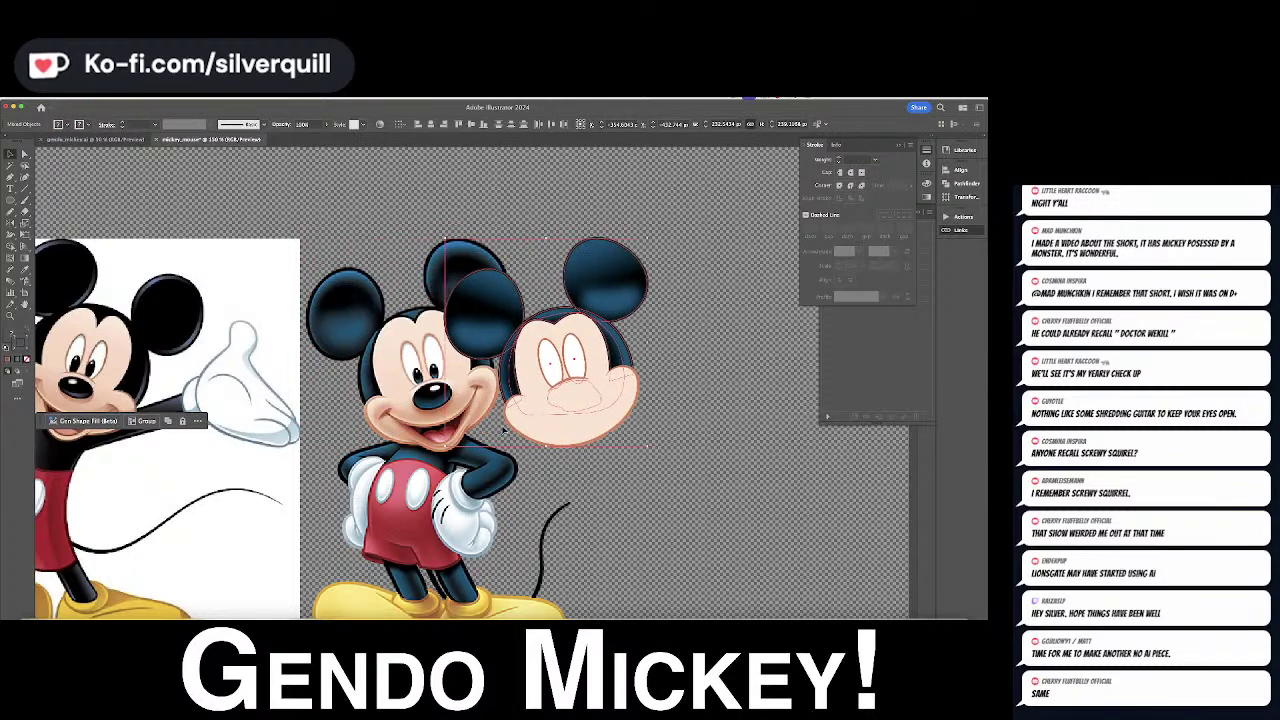
pyautogui.hotkey('shift', 'Right')
pyautogui.hotkey('shift', 'Right')
pyautogui.hotkey('shift', 'Right')
pyautogui.hotkey('shift', 'Right')
pyautogui.hotkey('shift', 'Right')
pyautogui.hotkey('shift', 'Right')
pyautogui.hotkey('shift', 'Right')
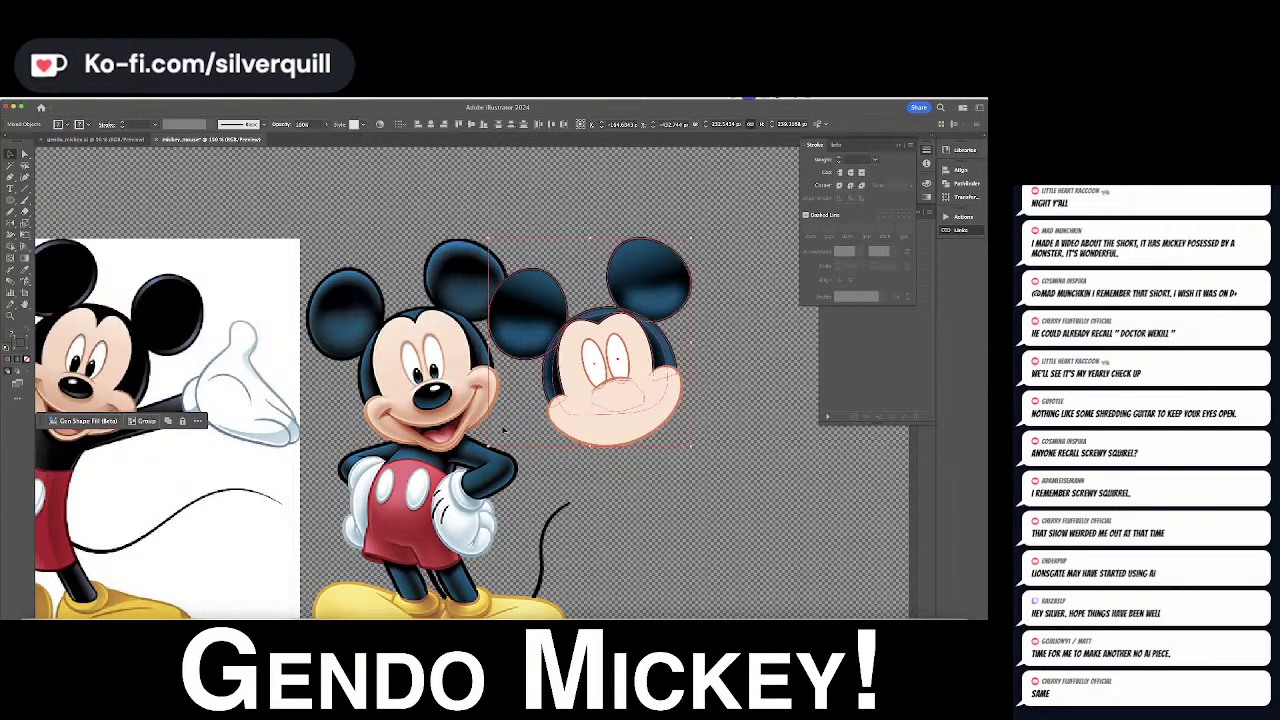
pyautogui.click(503, 430)
pyautogui.press('a')
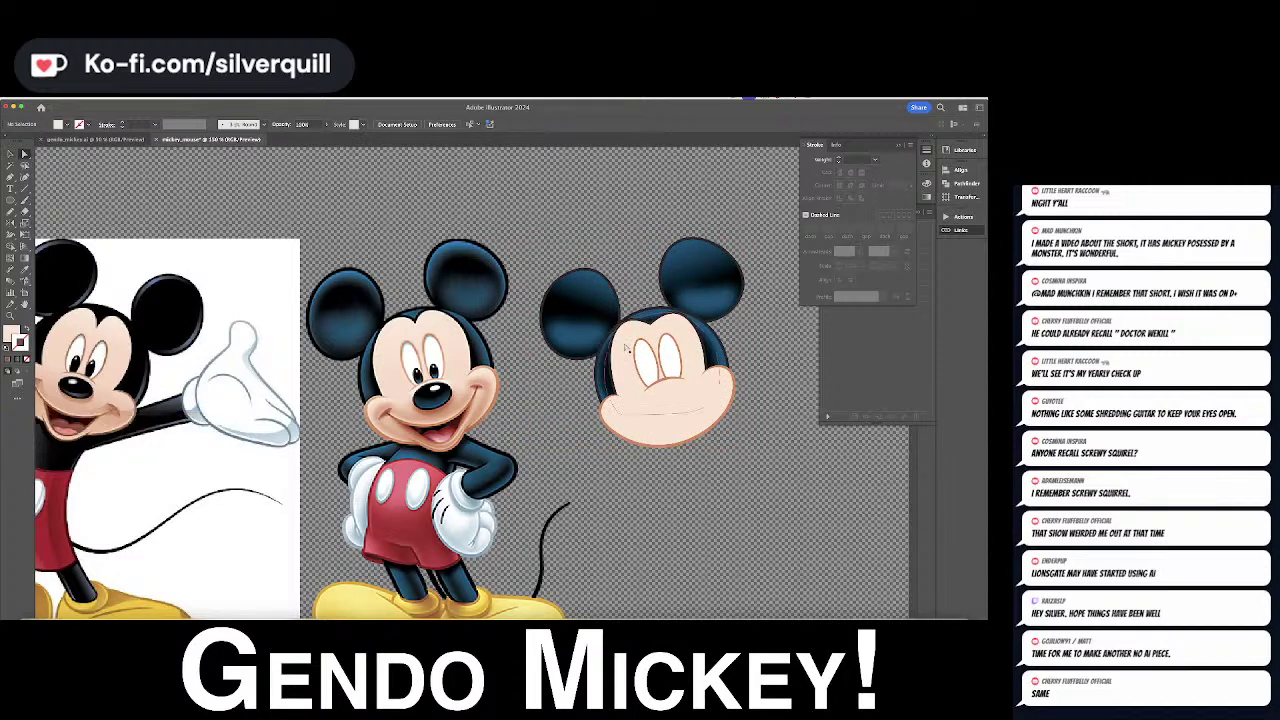
# Draw a black ellipse about 44 px wide over the reference nose, and size and tilt it to match
pyautogui.click(740, 278)
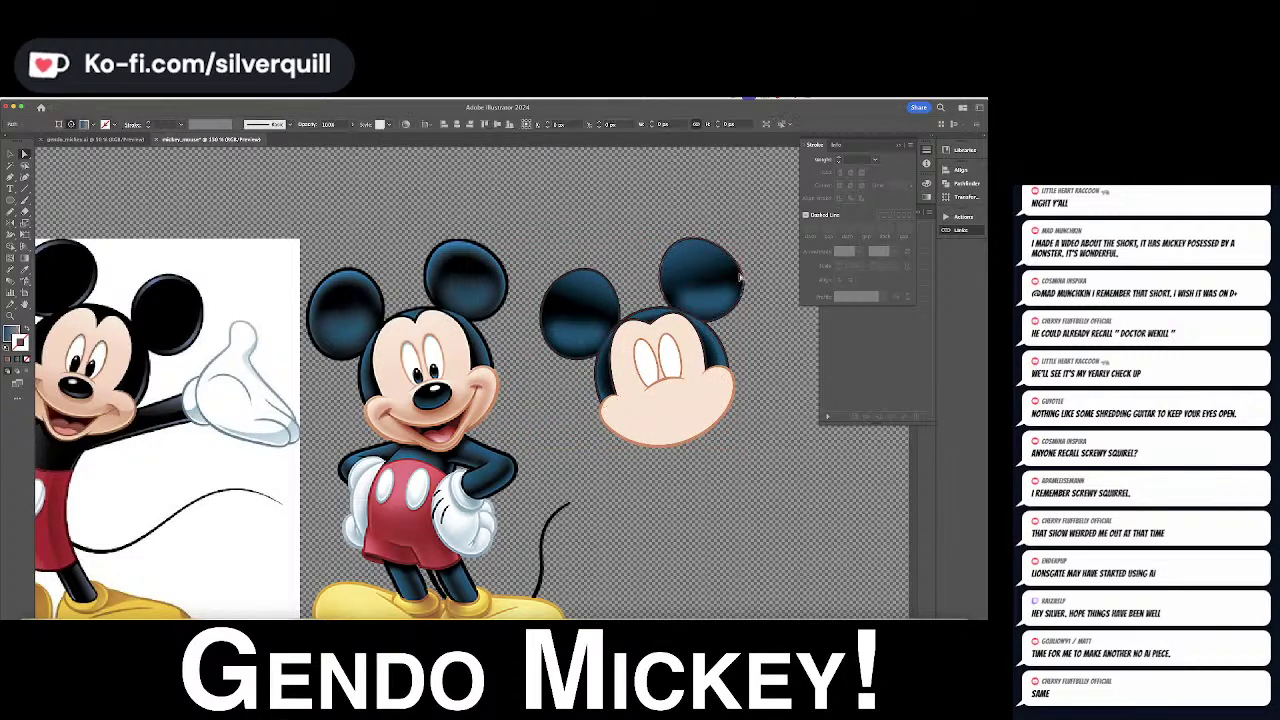
pyautogui.click(711, 319)
pyautogui.click(657, 298)
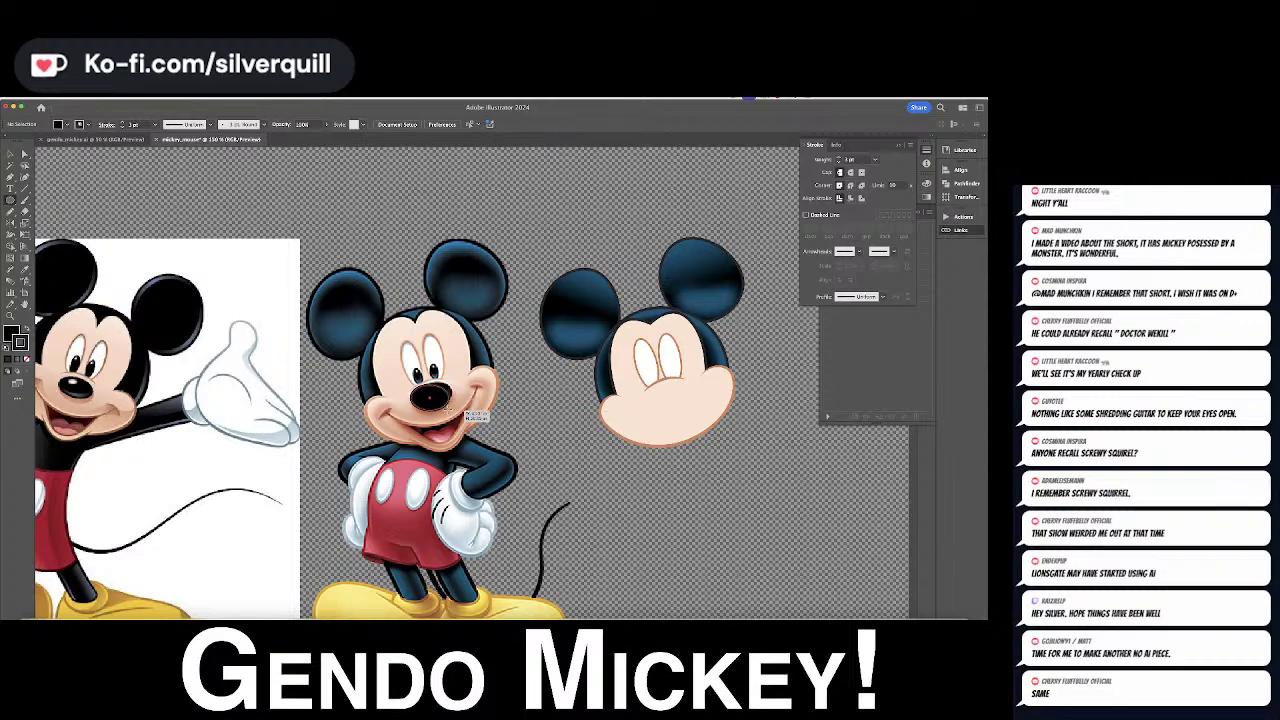
pyautogui.click(432, 398)
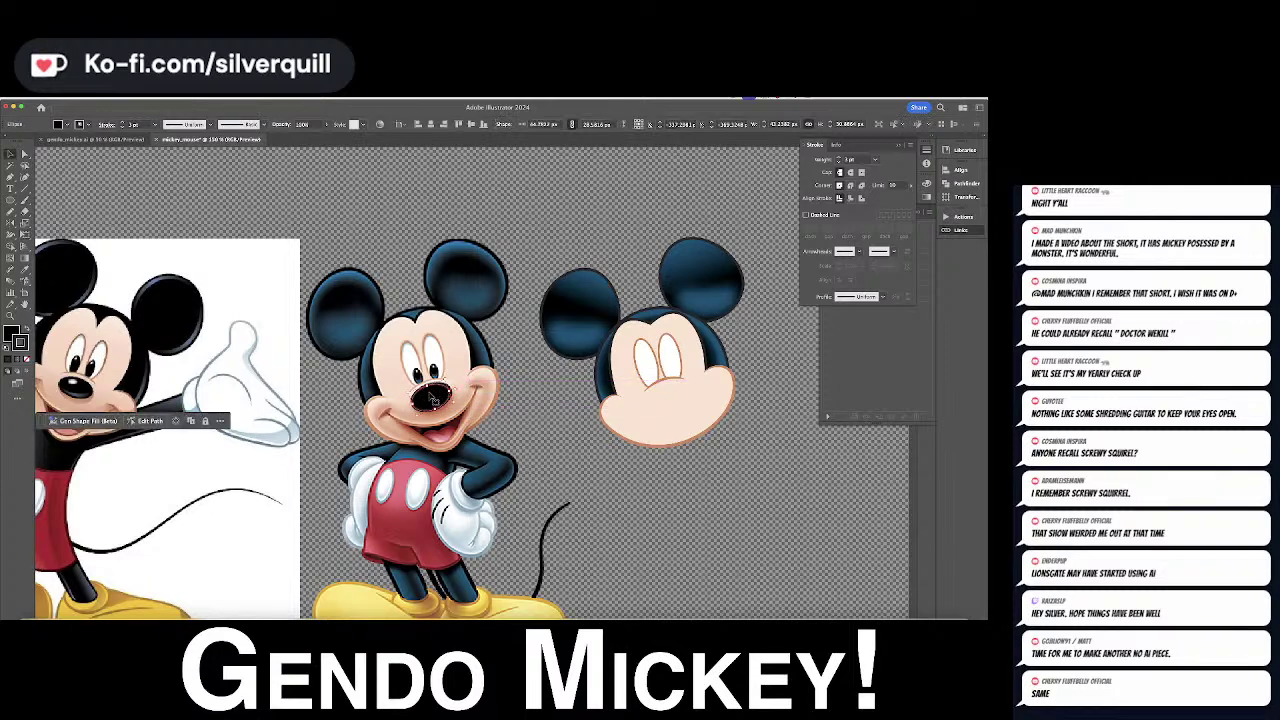
pyautogui.moveTo(432, 398); pyautogui.dragTo(449, 395)
pyautogui.press('e')
pyautogui.press('a')
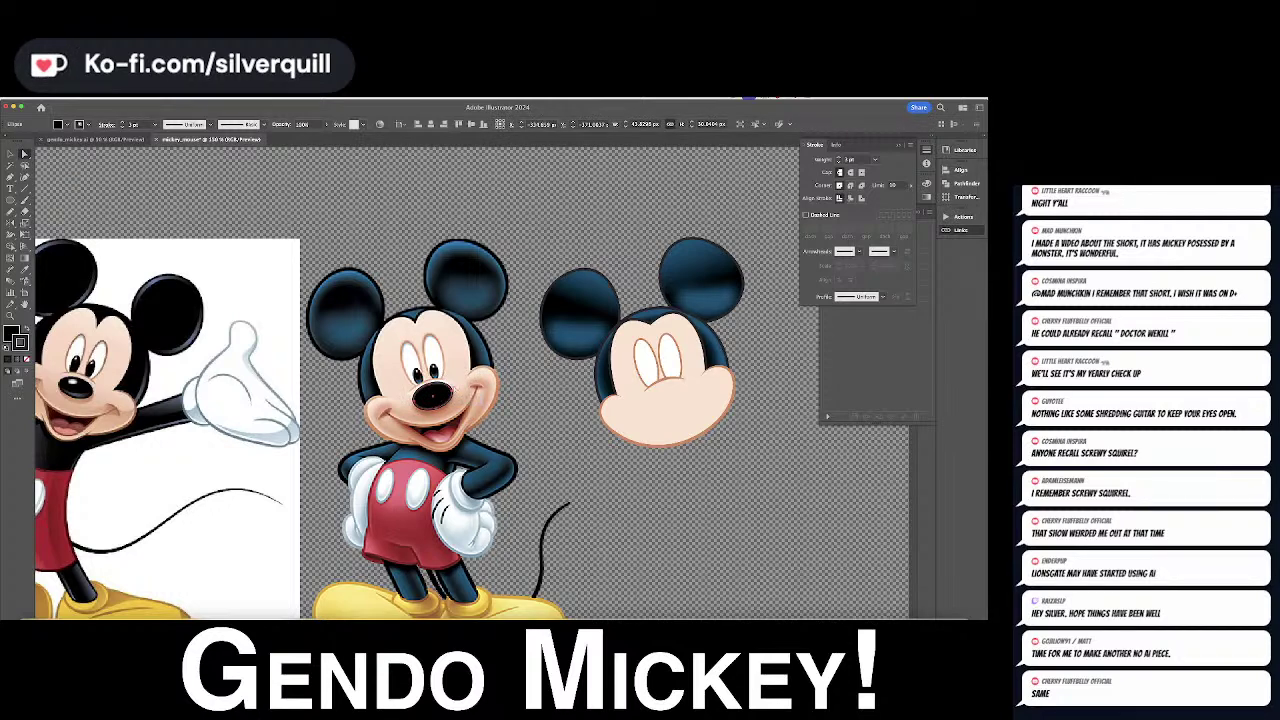
# Move the black nose ellipse straight up off the reference nose onto the forehead and deselect it
pyautogui.press('Up')
pyautogui.press('Up')
pyautogui.press('Up')
pyautogui.press('Up')
pyautogui.press('Up')
pyautogui.press('Up')
pyautogui.press('Up')
pyautogui.press('Up')
pyautogui.press('Up')
pyautogui.press('Up')
pyautogui.press('Up')
pyautogui.press('Up')
pyautogui.press('Up')
pyautogui.press('Up')
pyautogui.press('Up')
pyautogui.press('Up')
pyautogui.press('Up')
pyautogui.press('Up')
pyautogui.press('Up')
pyautogui.press('Up')
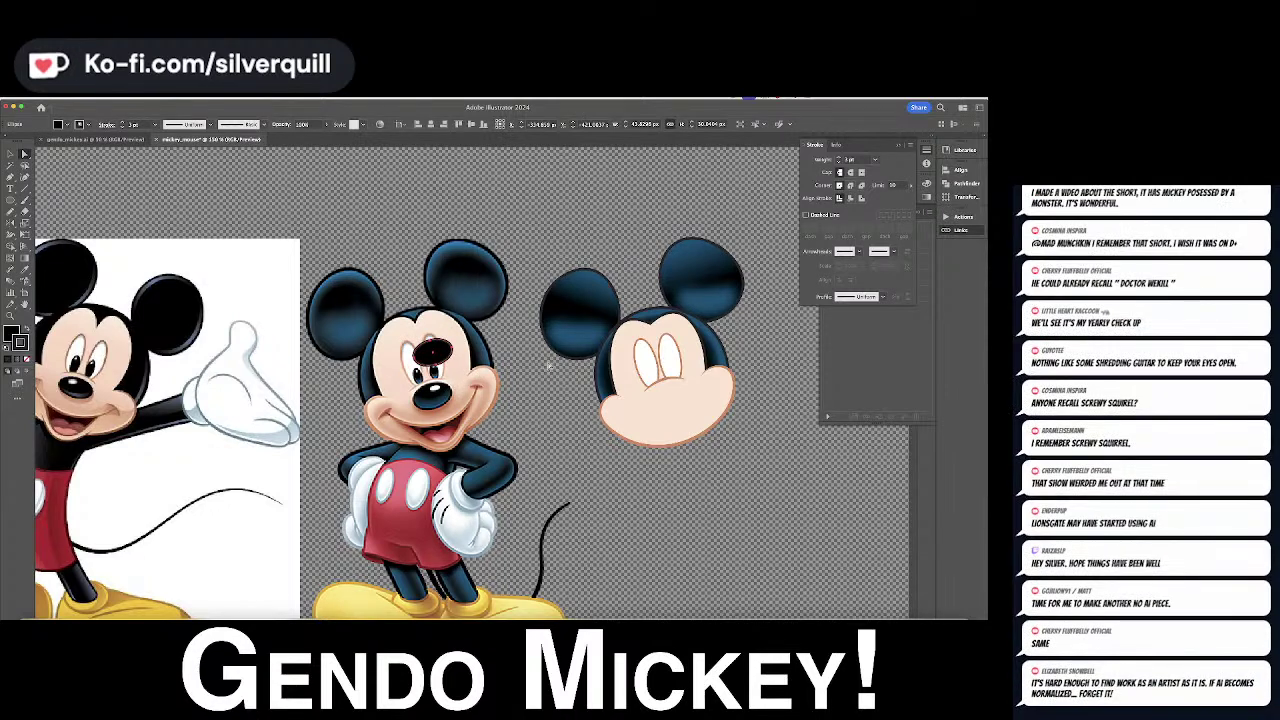
pyautogui.press('i')
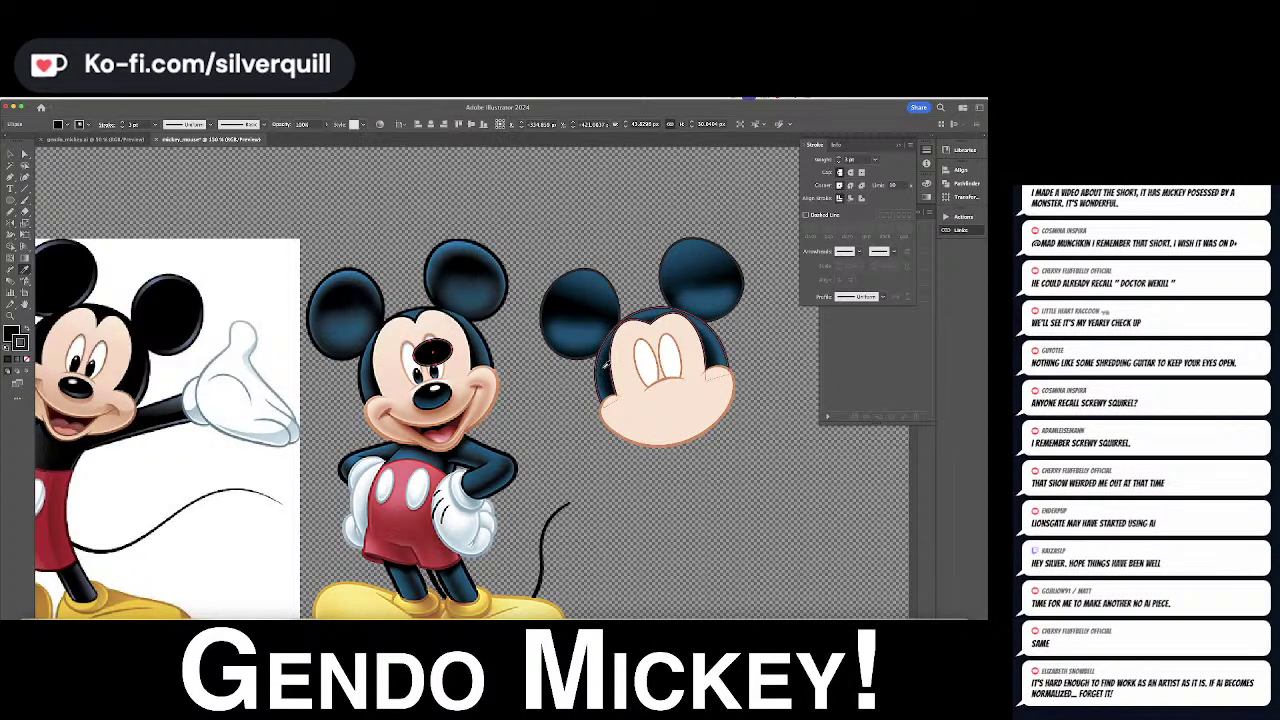
pyautogui.press('super+shift+a')
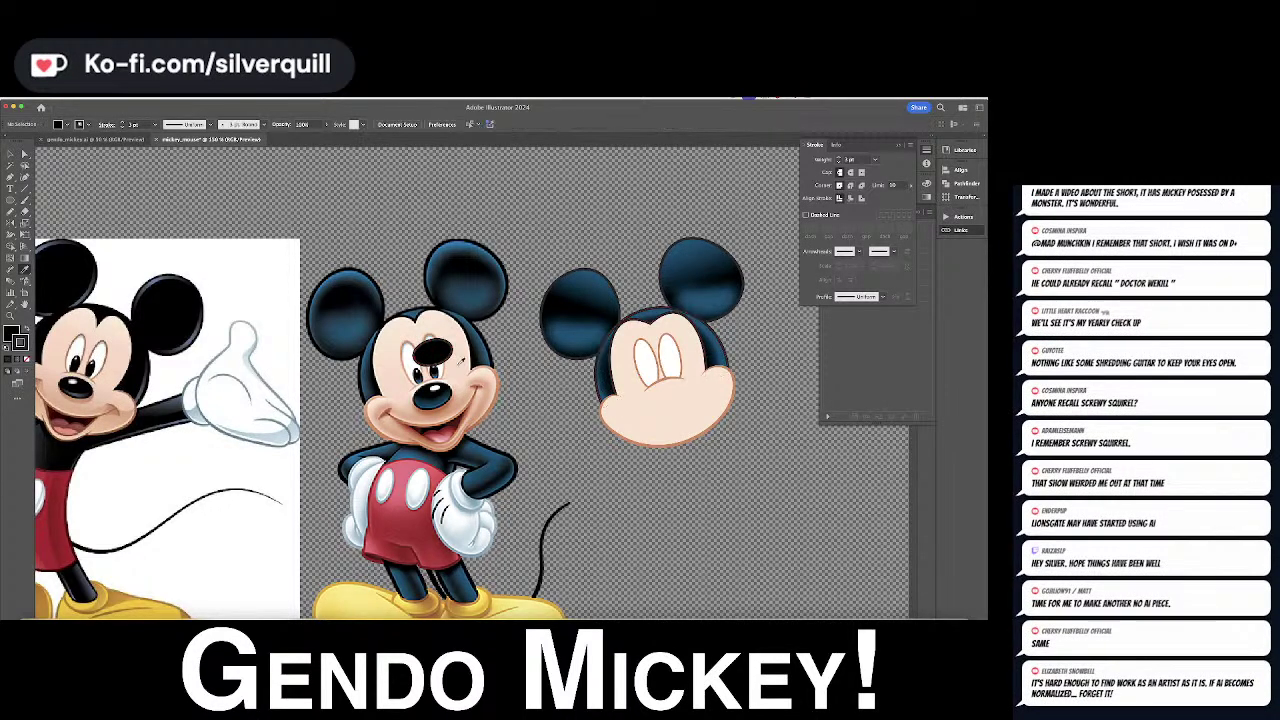
# Draw a curved shape inside the nose ellipse over its lower half, using Draw Inside mode and the Curvature tool
pyautogui.scroll(2, 425, 365)
pyautogui.click(432, 352)
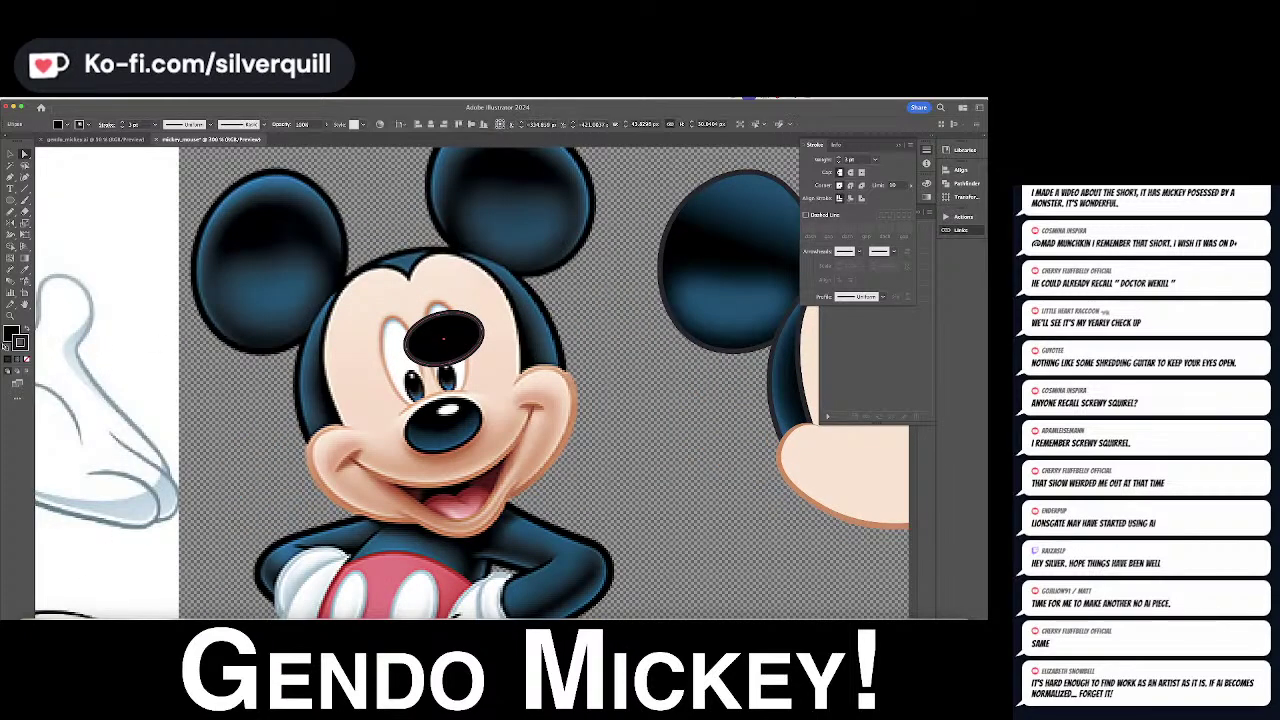
pyautogui.press('p')
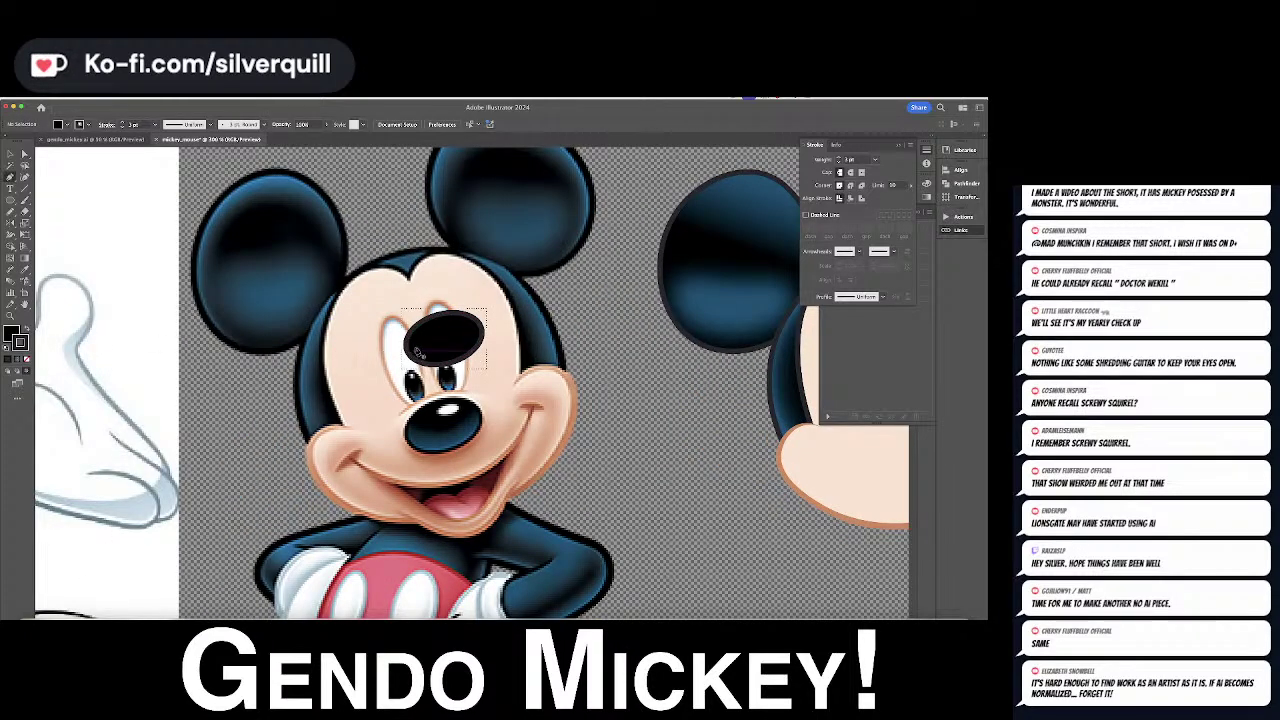
pyautogui.click(419, 323)
pyautogui.click(418, 320)
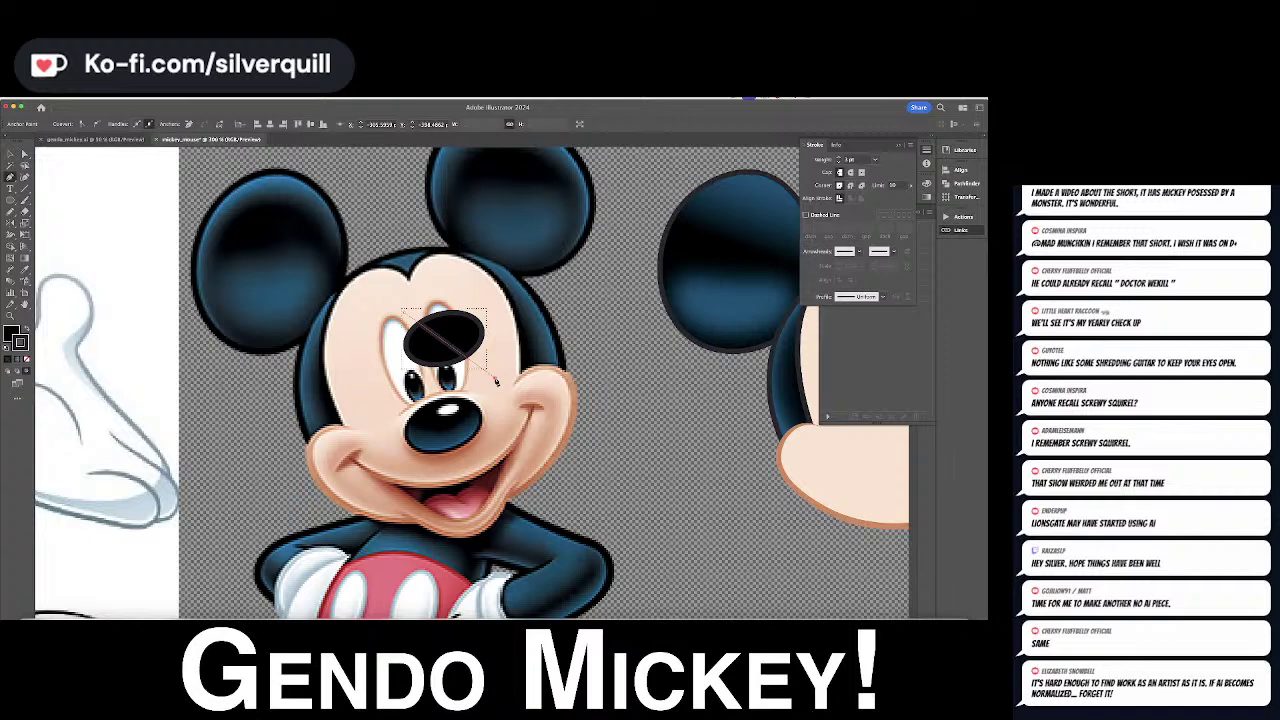
pyautogui.hotkey('shift', '`')
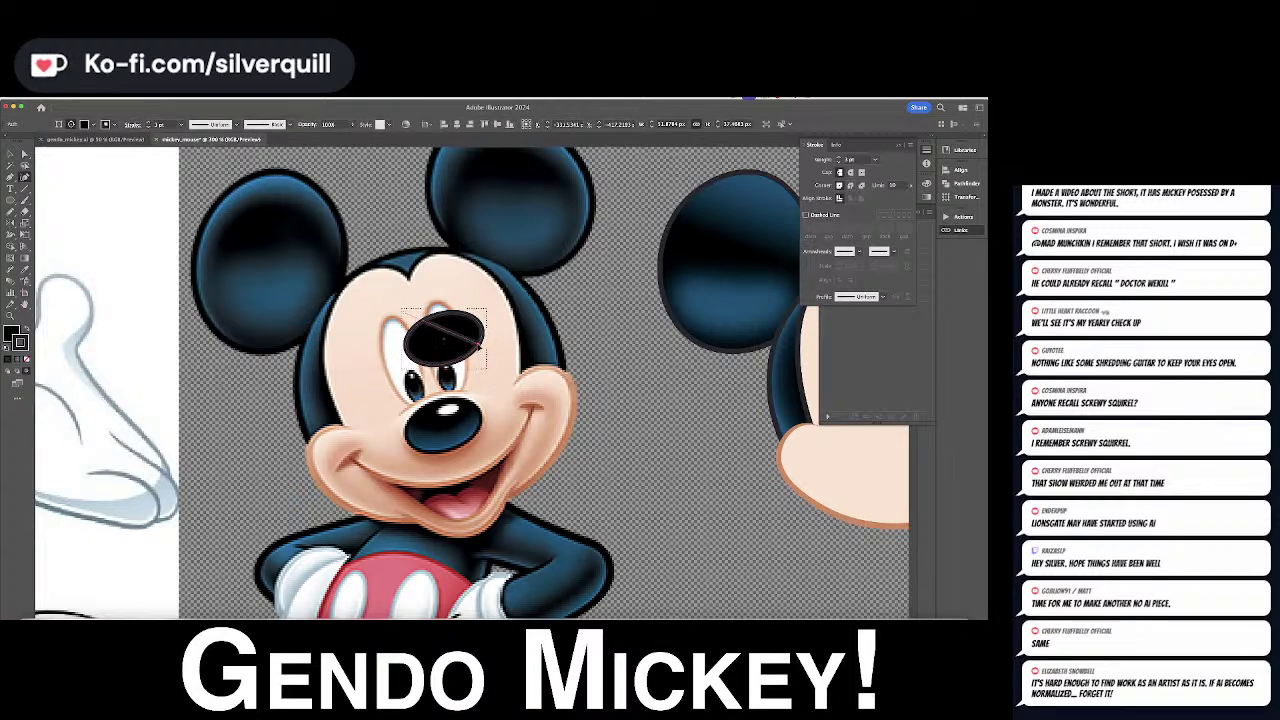
pyautogui.click(481, 346)
pyautogui.moveTo(405, 313); pyautogui.dragTo(432, 364)
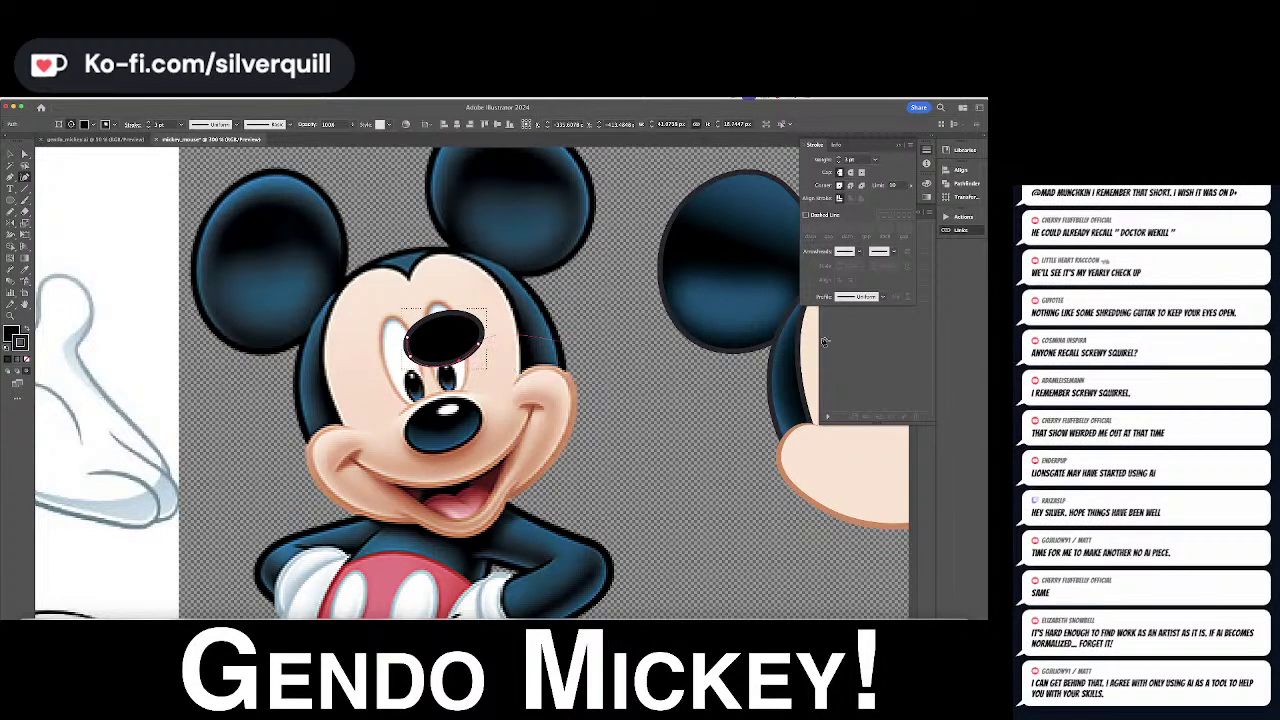
# Fill the curved shape inside the nose with the ear's blue gradient and remove its stroke
pyautogui.click(856, 298)
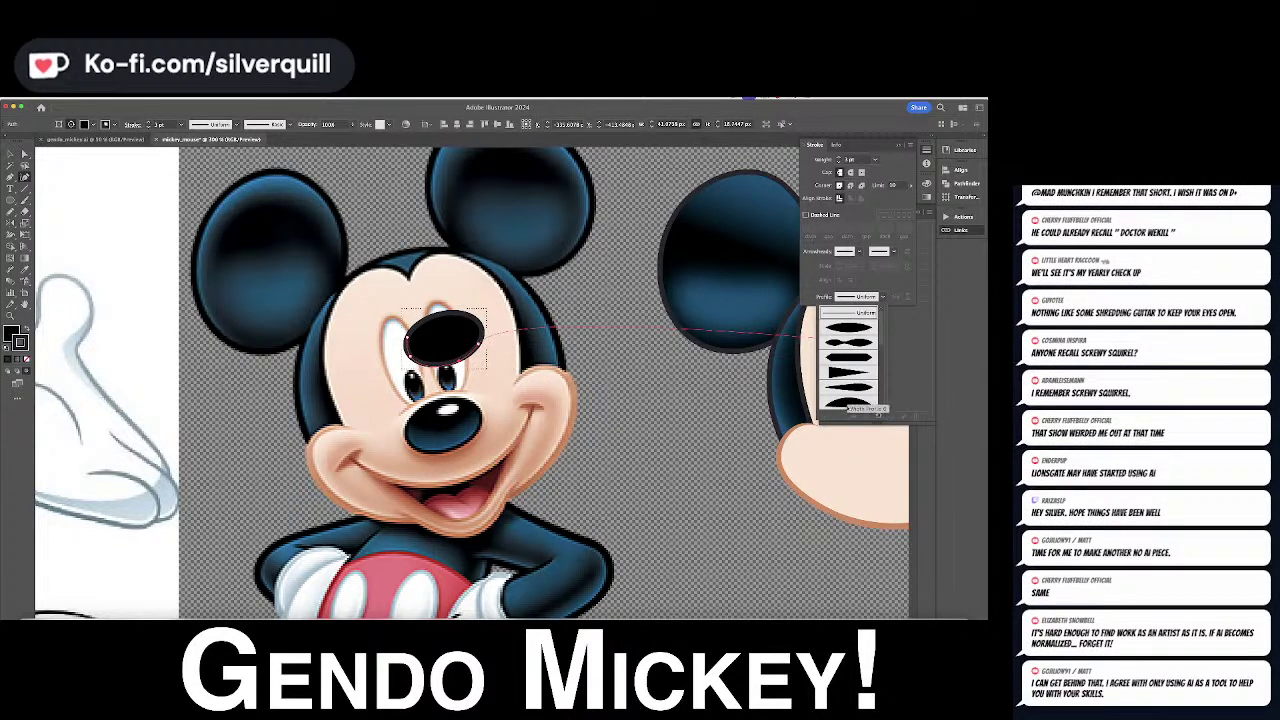
pyautogui.click(848, 407)
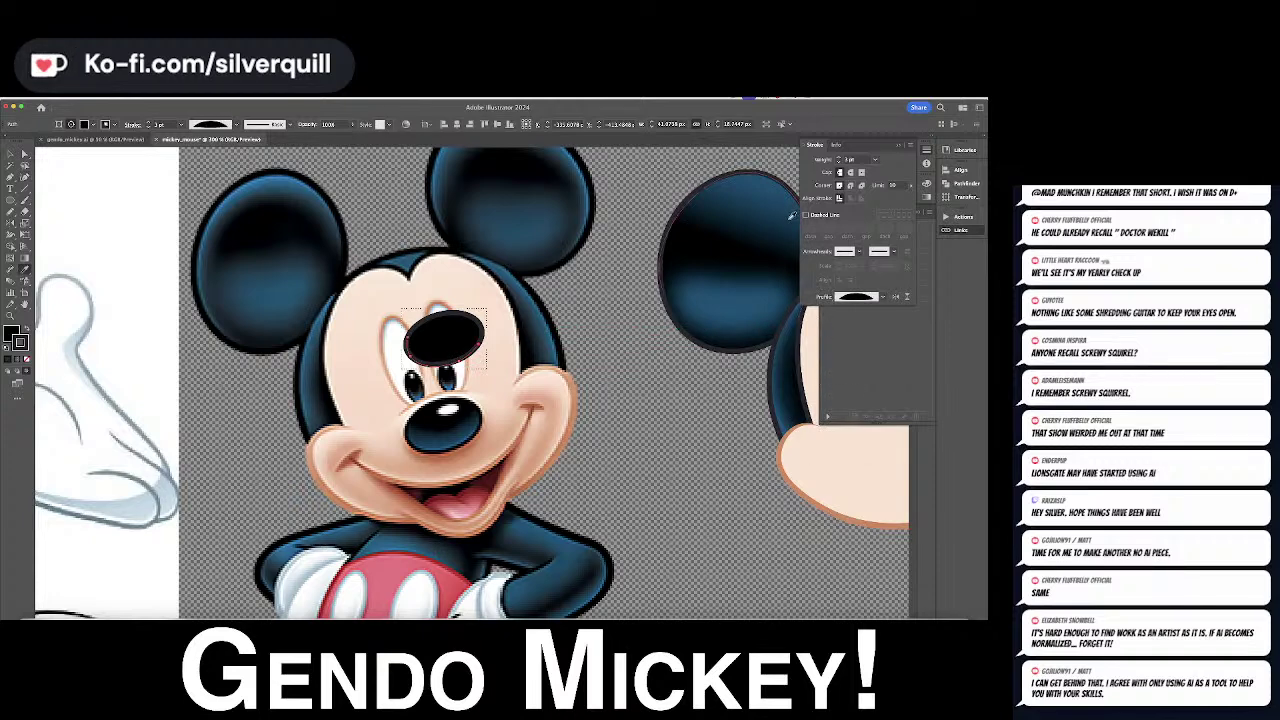
pyautogui.press('/')
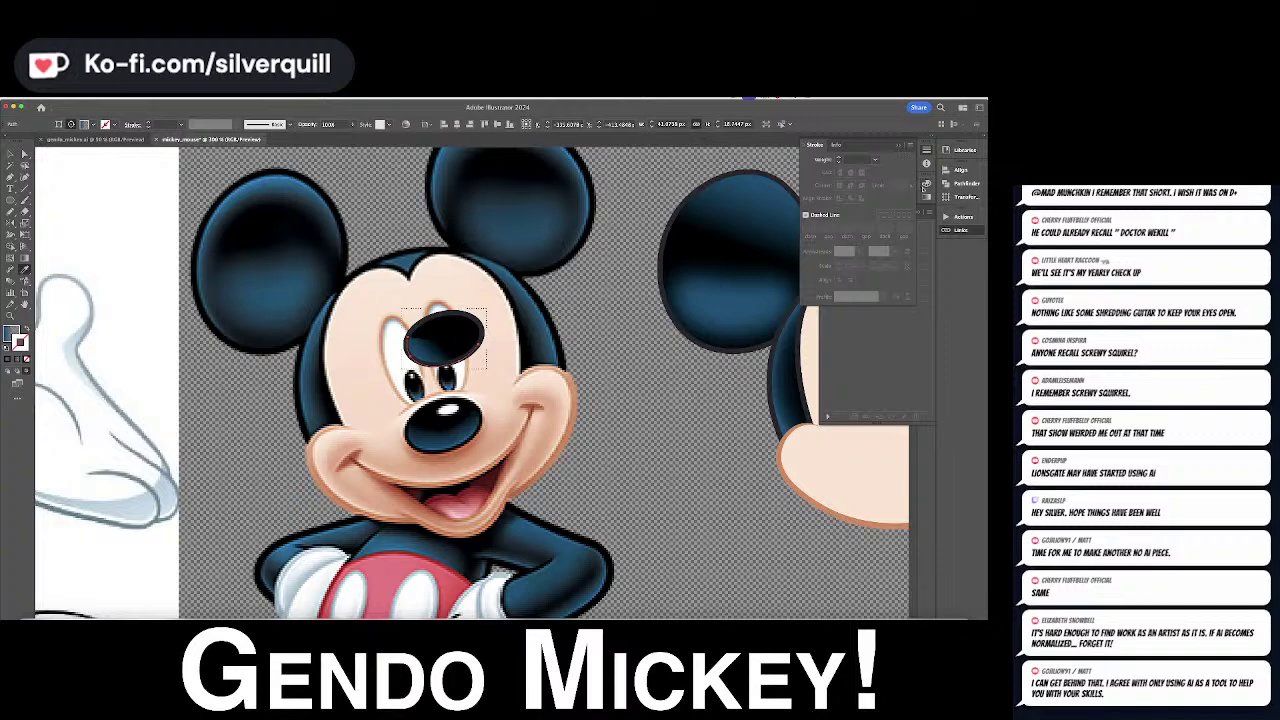
# Set the nose shading gradient's angle to 90° and shift its midpoint to about 57%
pyautogui.click(923, 187)
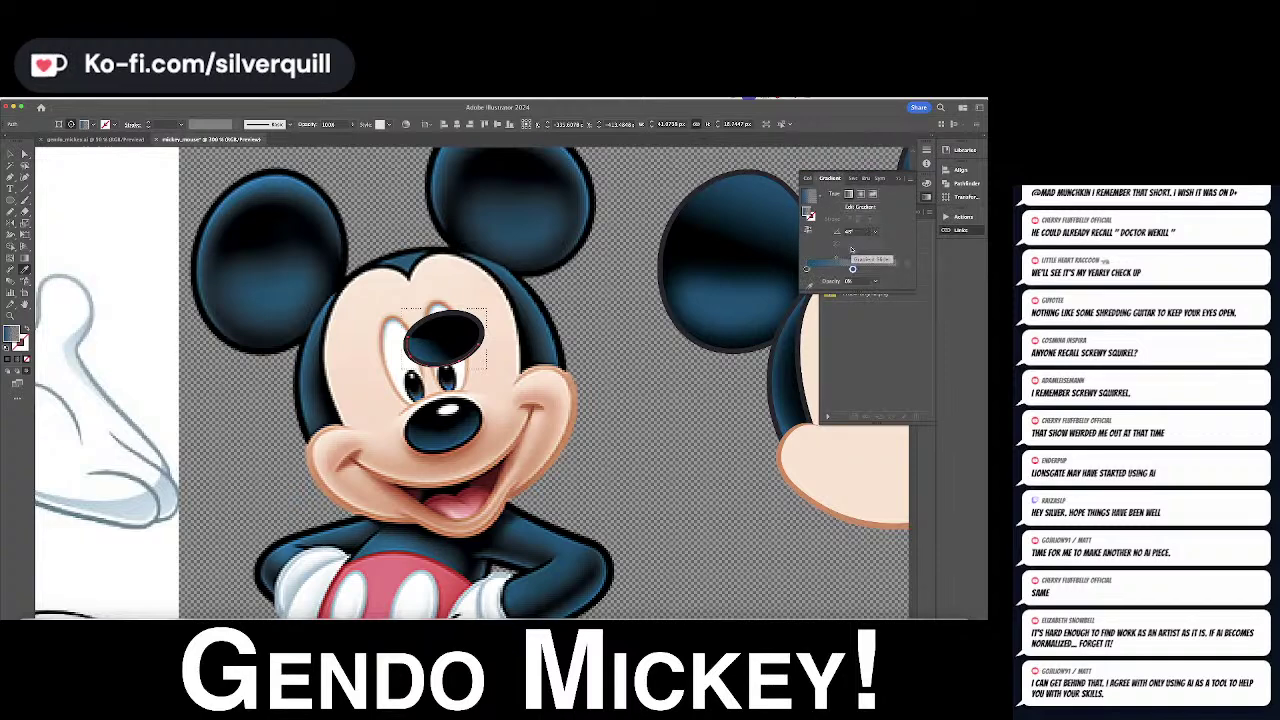
pyautogui.click(853, 232)
pyautogui.moveTo(853, 269)
pyautogui.mouseDown()
pyautogui.moveTo(900, 275)
pyautogui.moveTo(855, 260)
pyautogui.mouseUp()
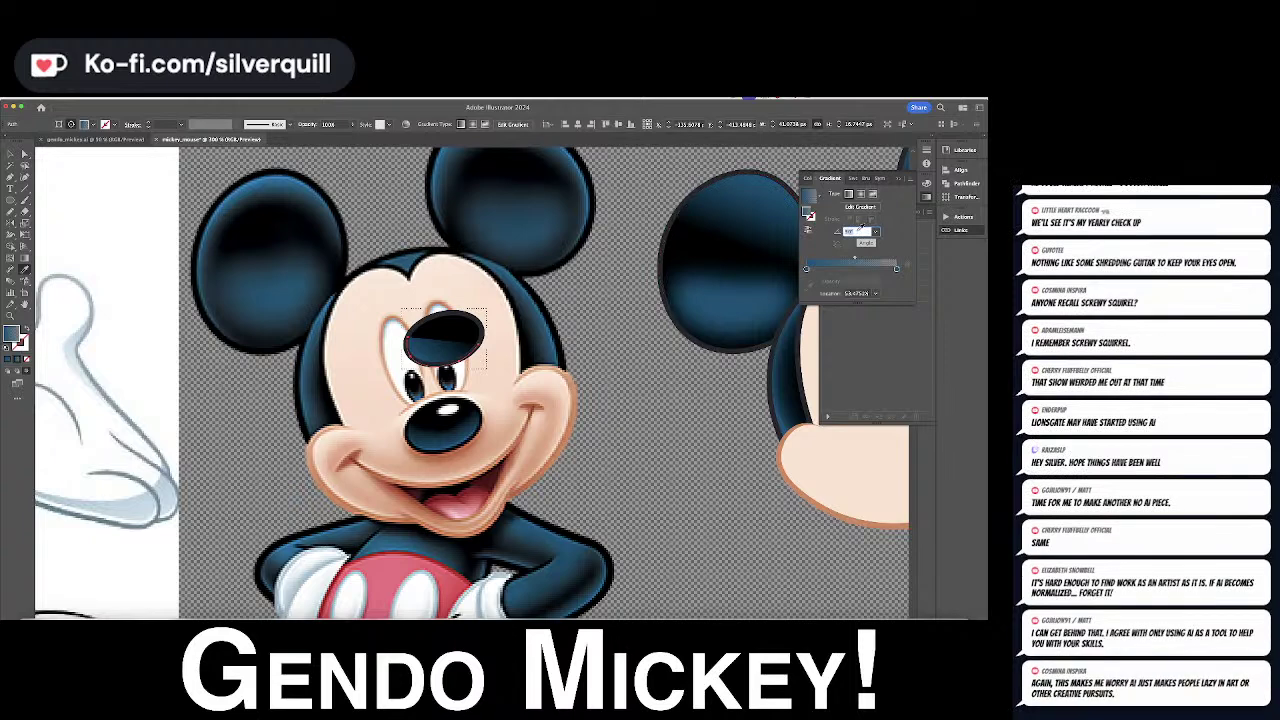
pyautogui.write('90')
pyautogui.press('Return')
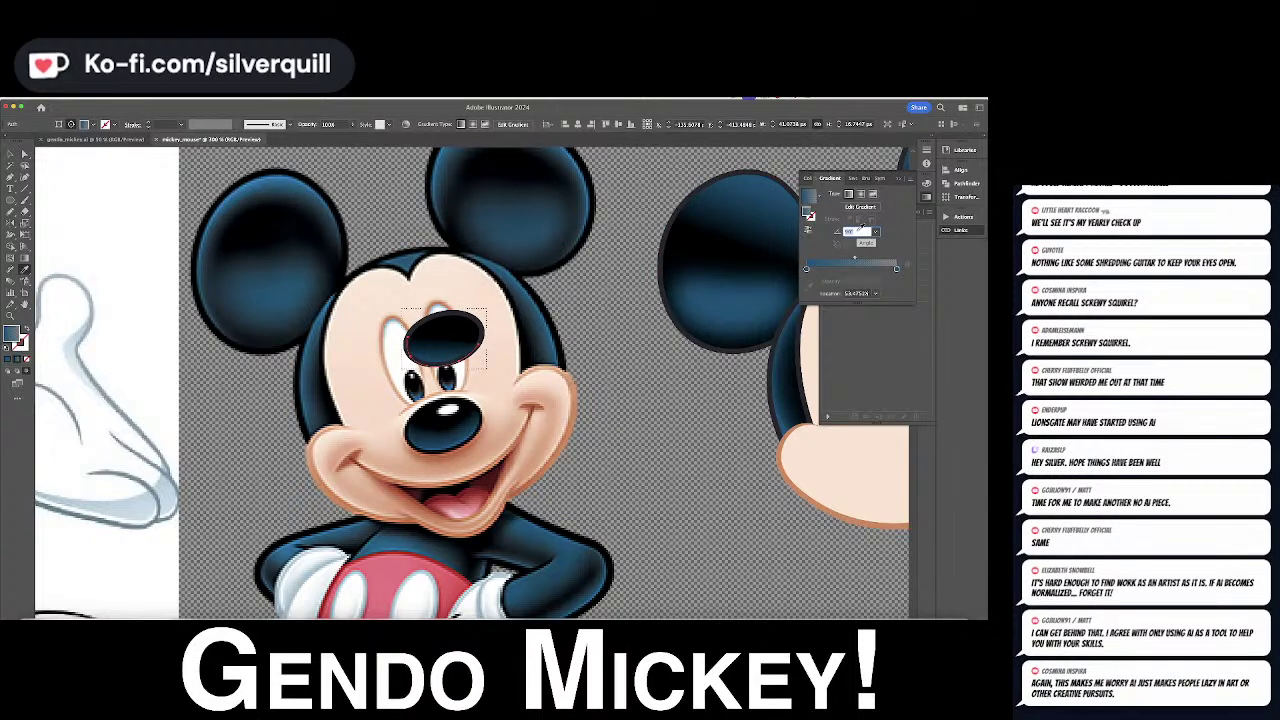
pyautogui.click(855, 259)
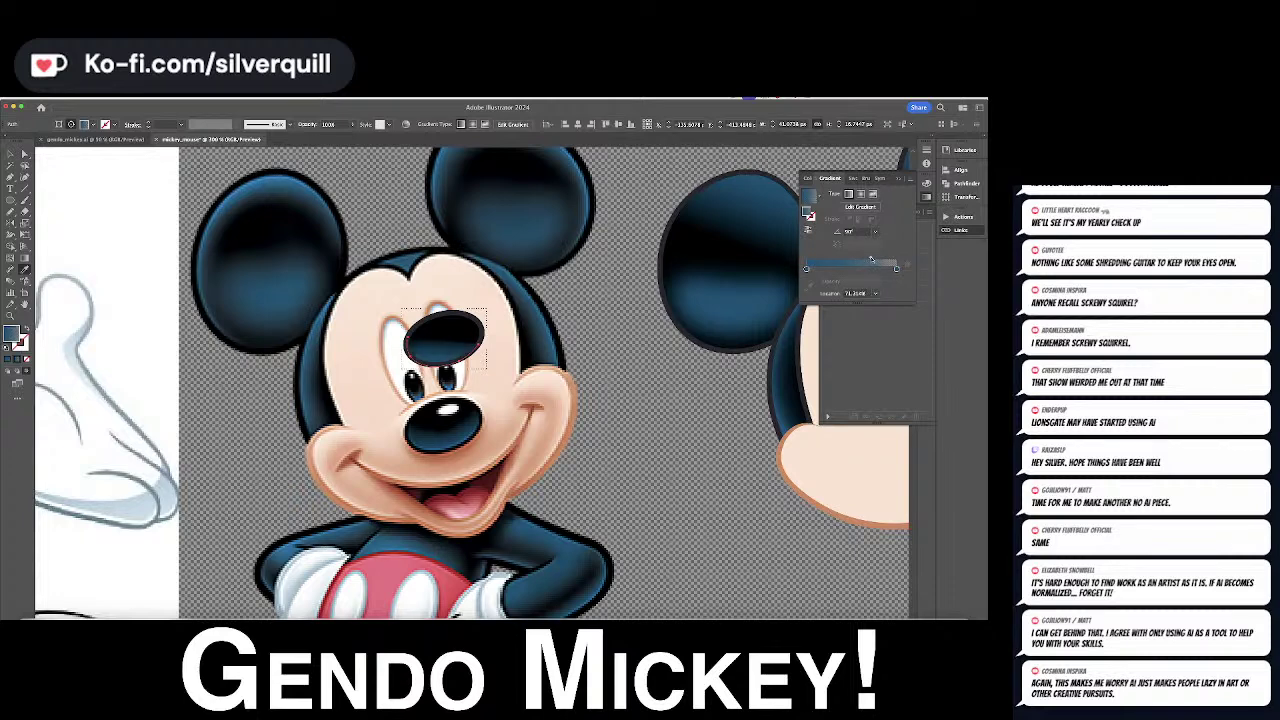
pyautogui.moveTo(870, 260); pyautogui.dragTo(857, 259)
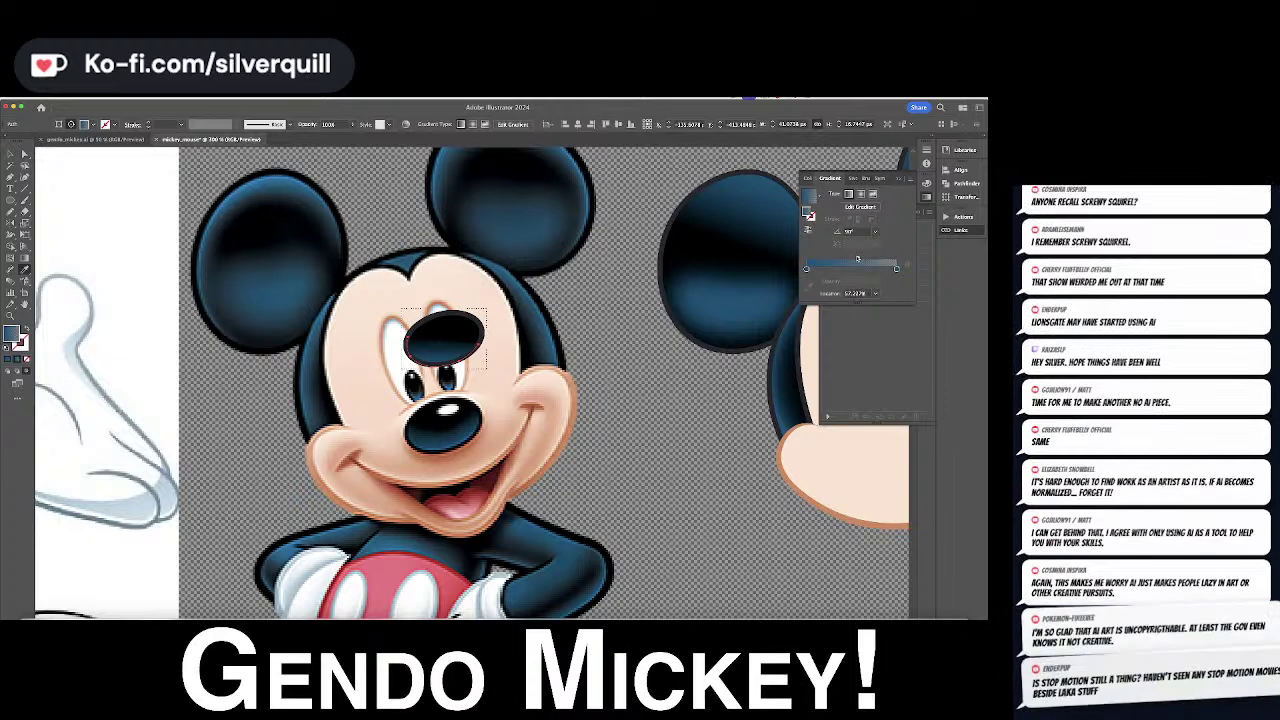
pyautogui.click(650, 313)
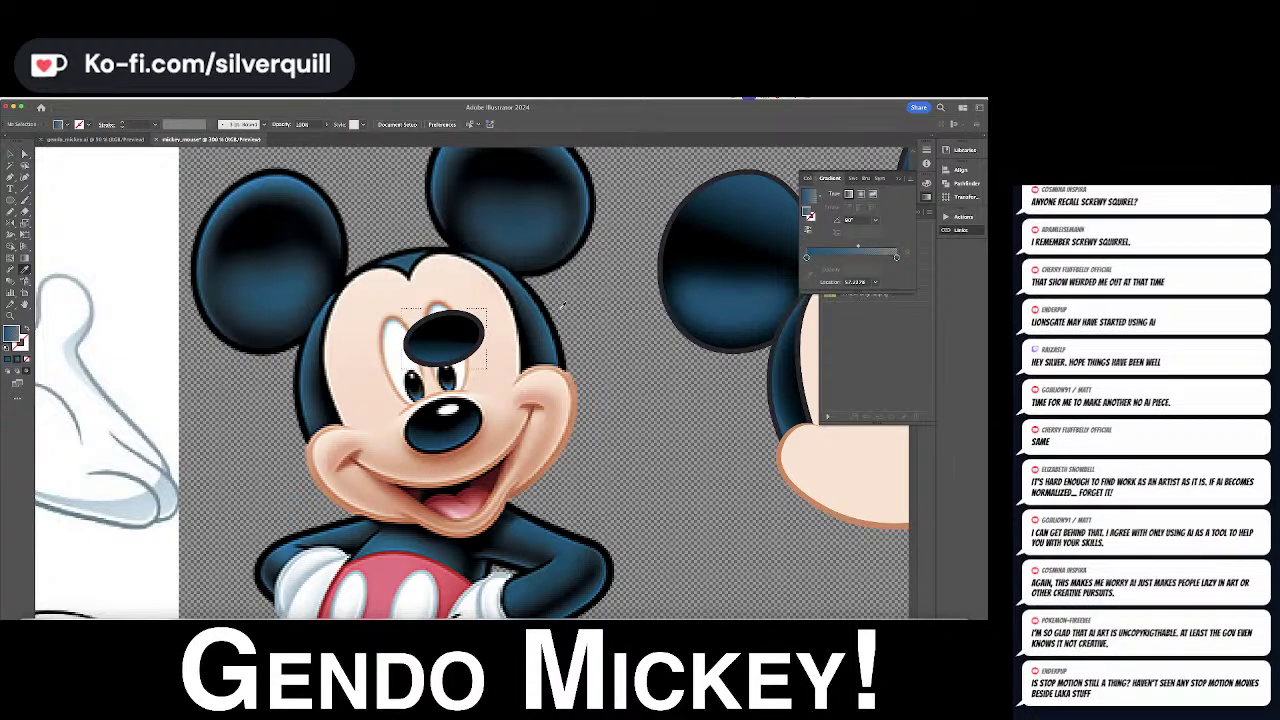
# Draw a small white highlight ellipse without stroke in the upper part of the black nose and tilt it to match the reference
pyautogui.press('d')
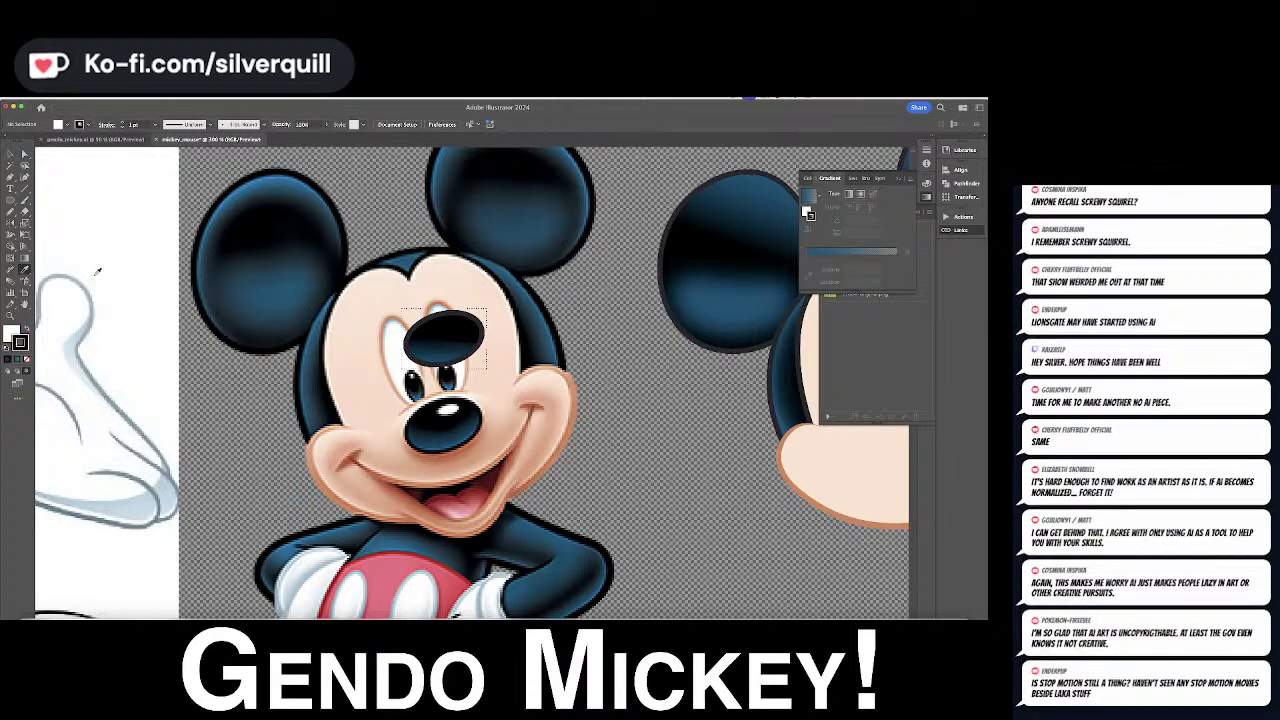
pyautogui.press('/')
pyautogui.click(11, 201)
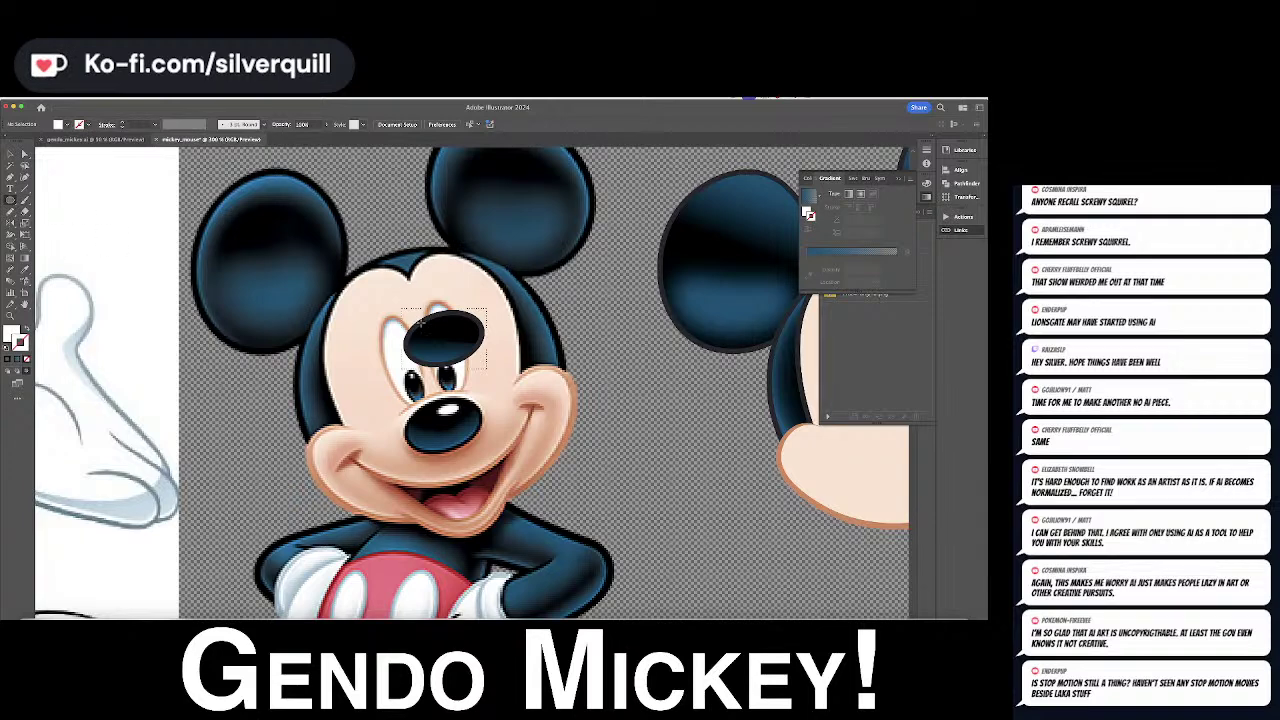
pyautogui.moveTo(443, 325); pyautogui.dragTo(467, 316)
pyautogui.press('e')
pyautogui.press('a')
pyautogui.press('e')
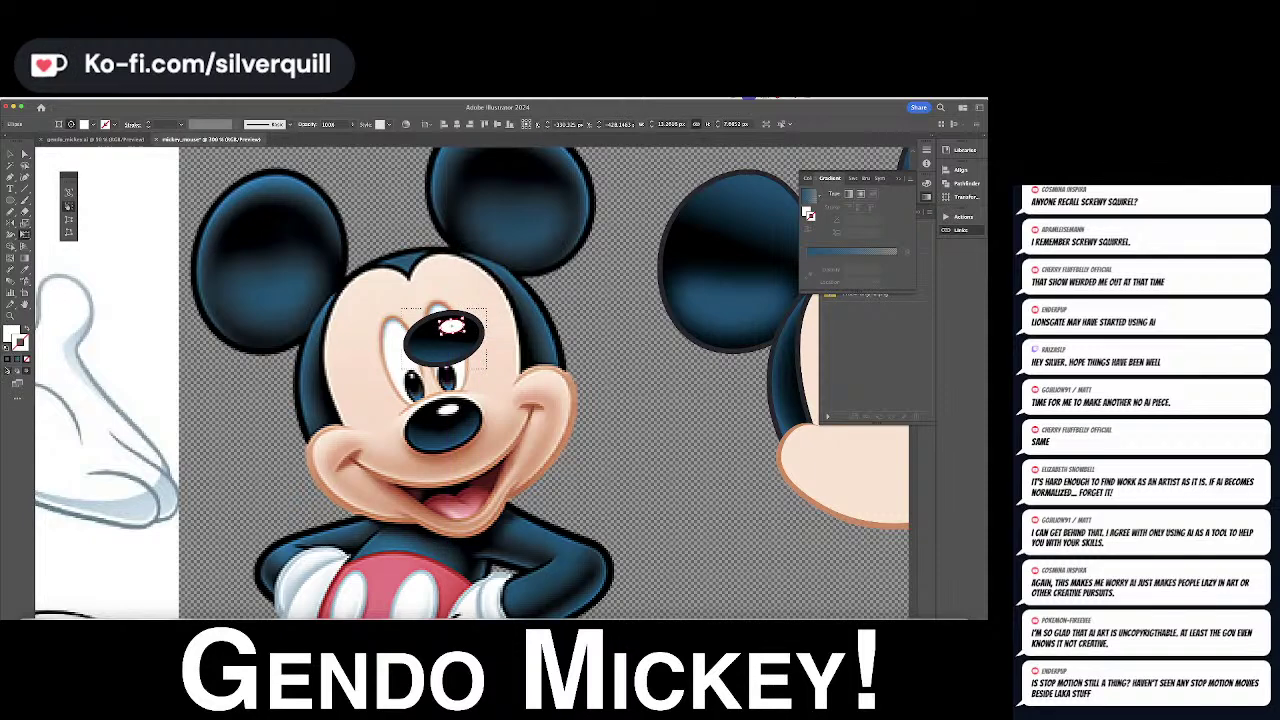
pyautogui.keyDown('super'); pyautogui.click(156, 369); pyautogui.keyUp('super')
# Move the finished nose from the reference onto the drawn face below the eyes and tilt it slightly
pyautogui.press('v')
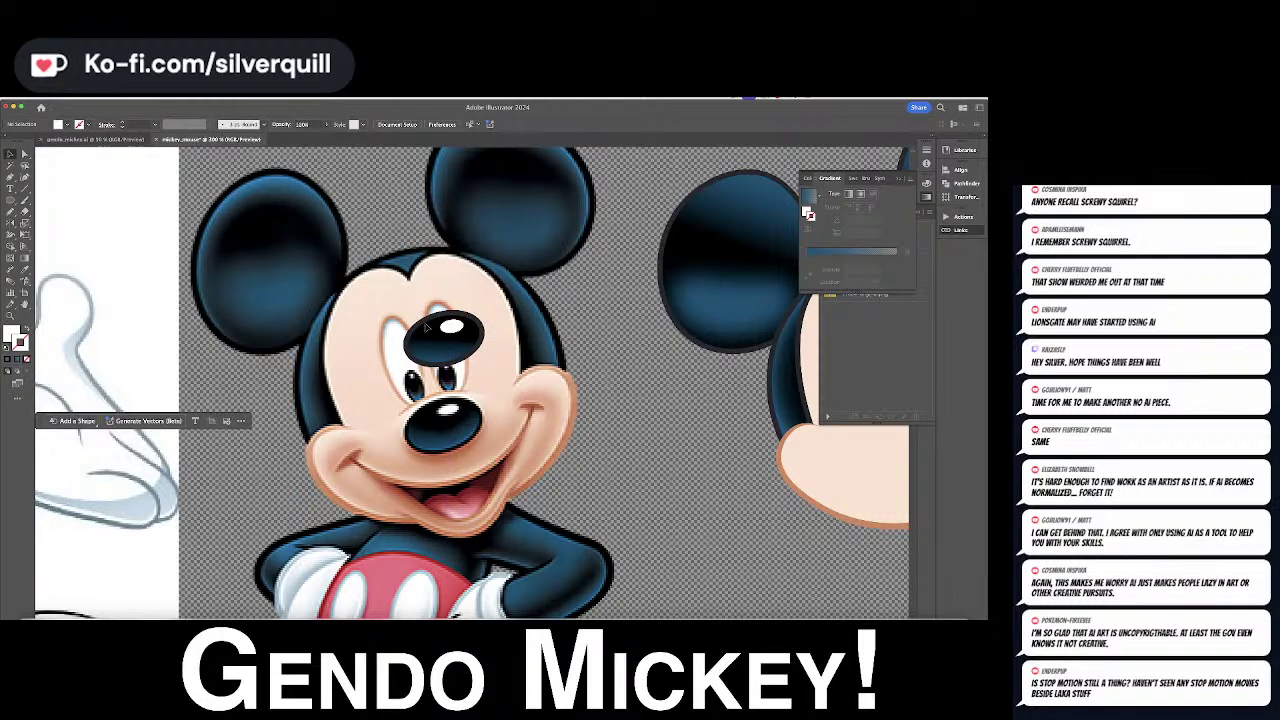
pyautogui.moveTo(426, 323); pyautogui.dragTo(620, 356)
pyautogui.hotkey('ctrl', '-')
pyautogui.hotkey('ctrl', '-')
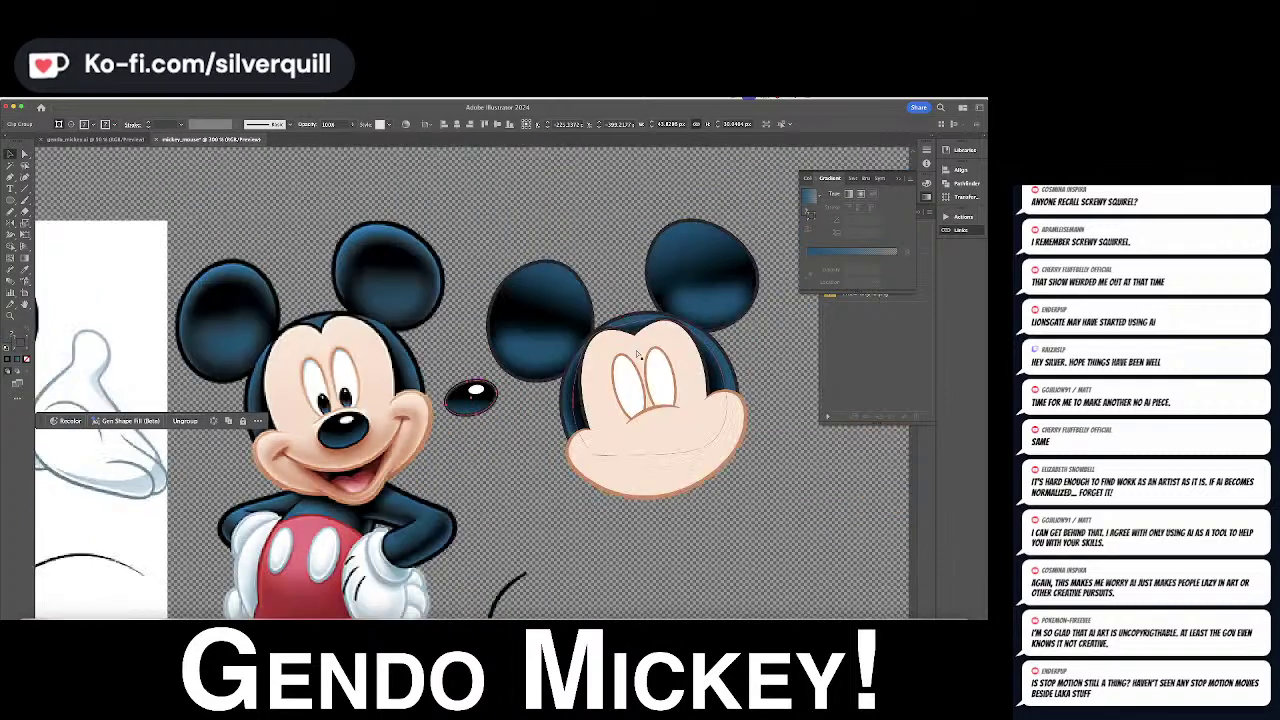
pyautogui.moveTo(474, 399); pyautogui.dragTo(619, 440)
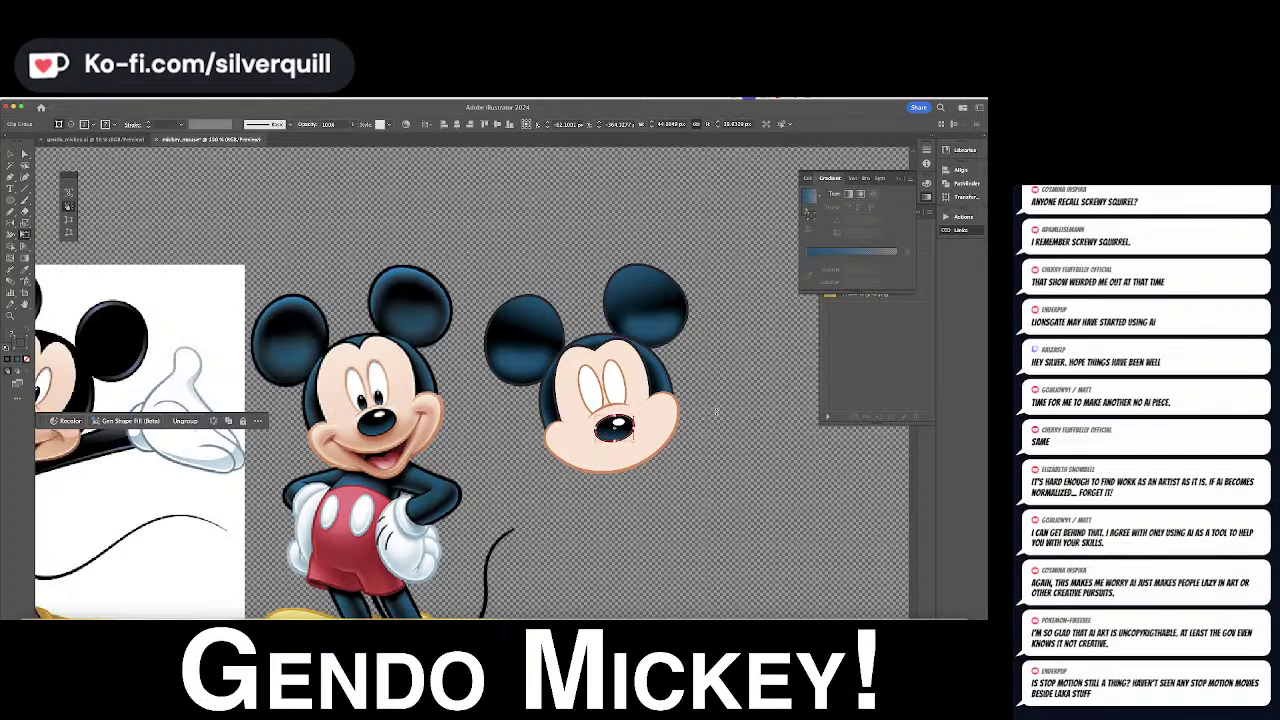
pyautogui.moveTo(709, 434); pyautogui.dragTo(716, 432)
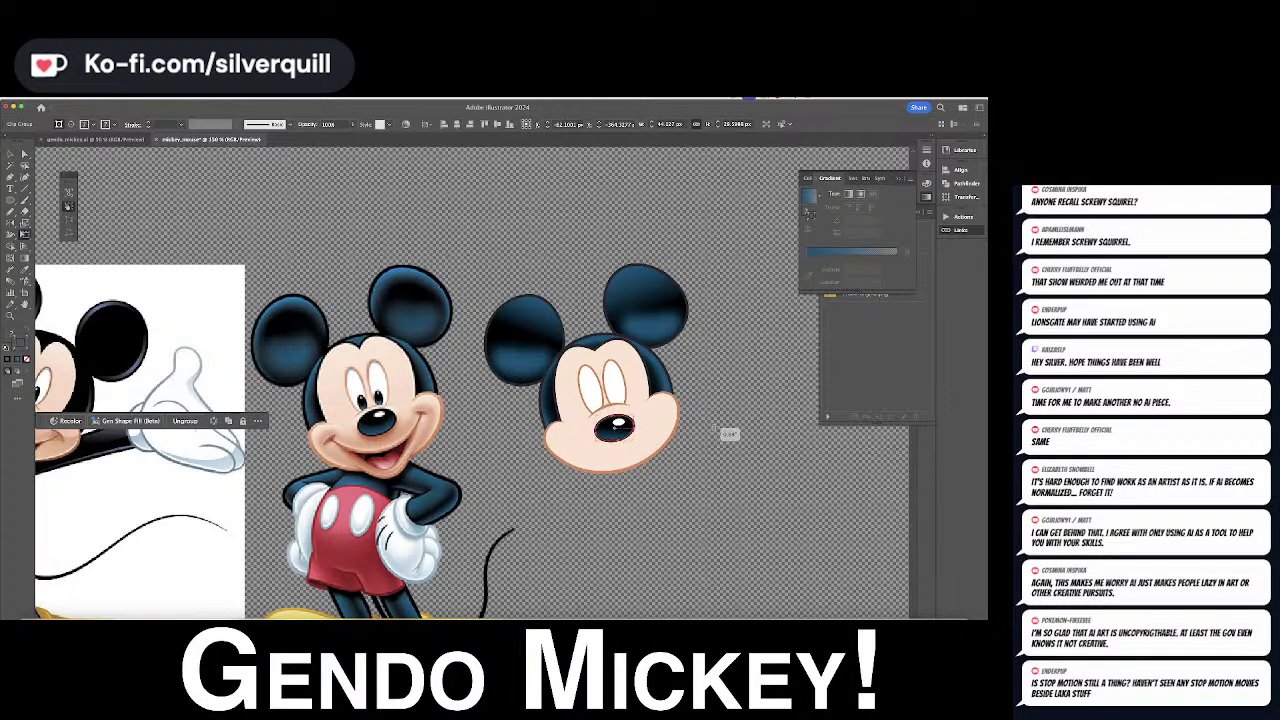
pyautogui.click(710, 432)
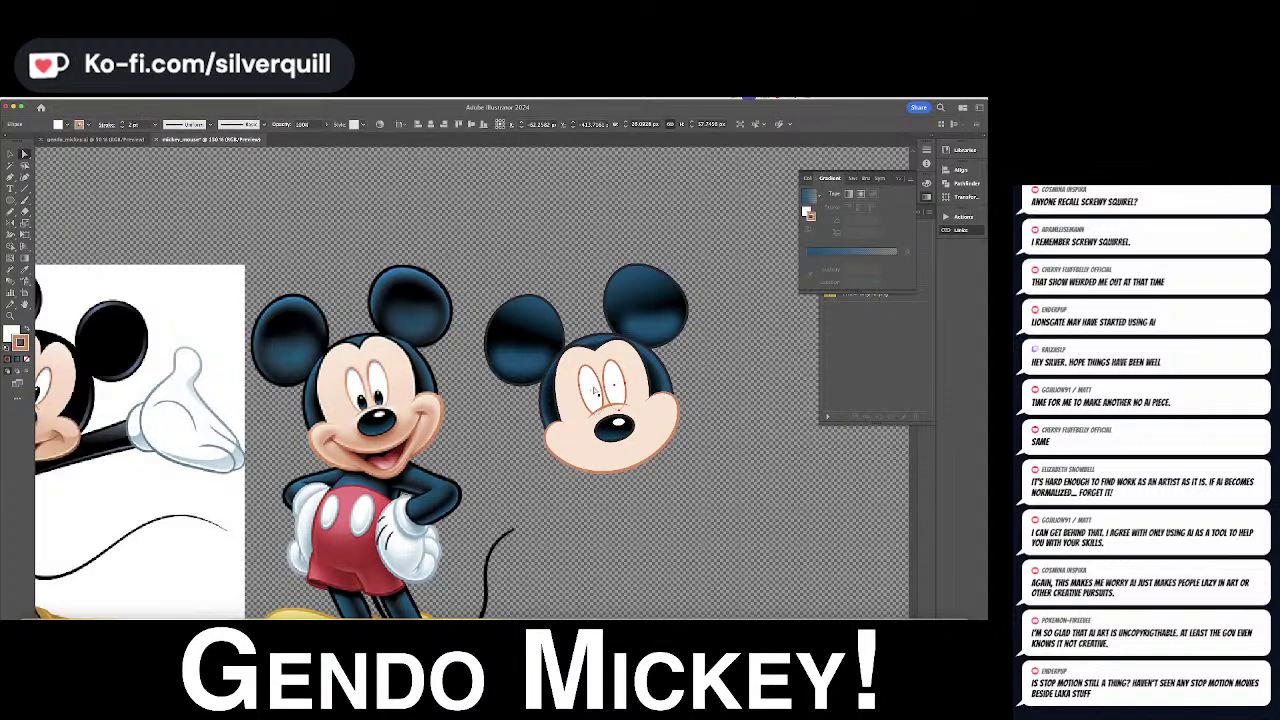
# Cut the two white eye ellipses and paste them in place into the face shape's opacity mask
pyautogui.click(591, 390)
pyautogui.click(591, 390)
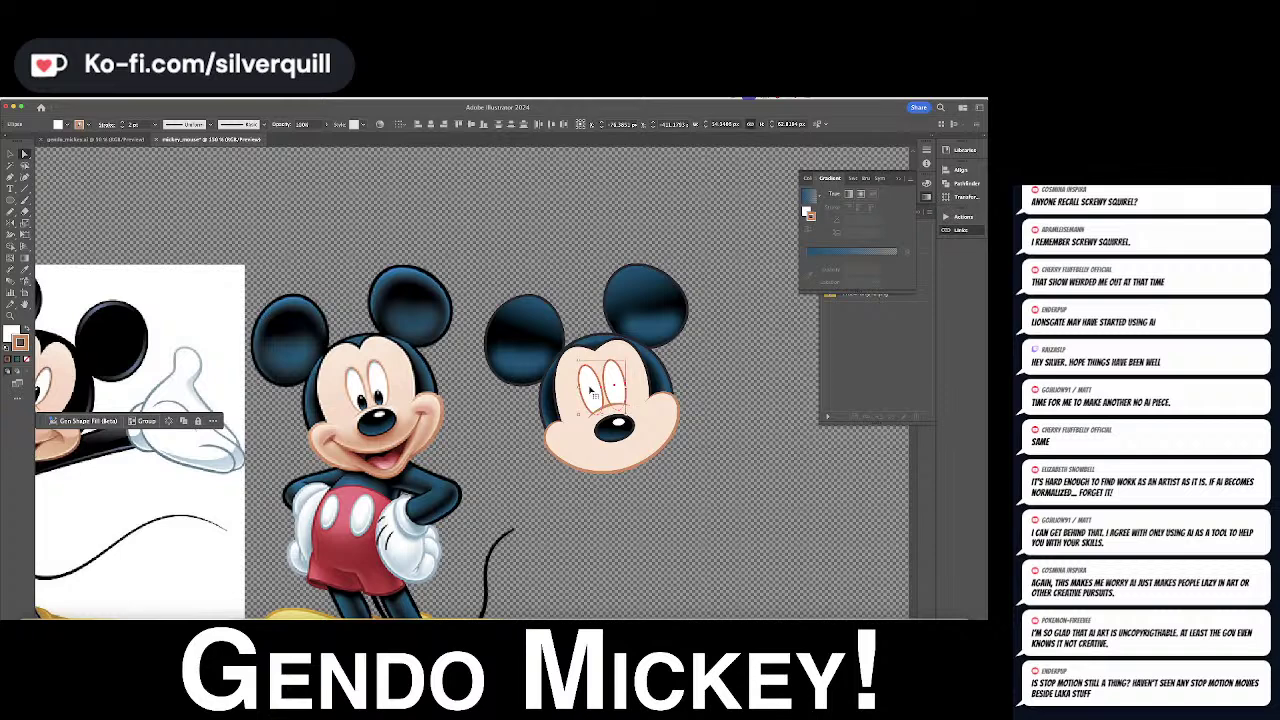
pyautogui.press('Delete')
pyautogui.click(618, 377)
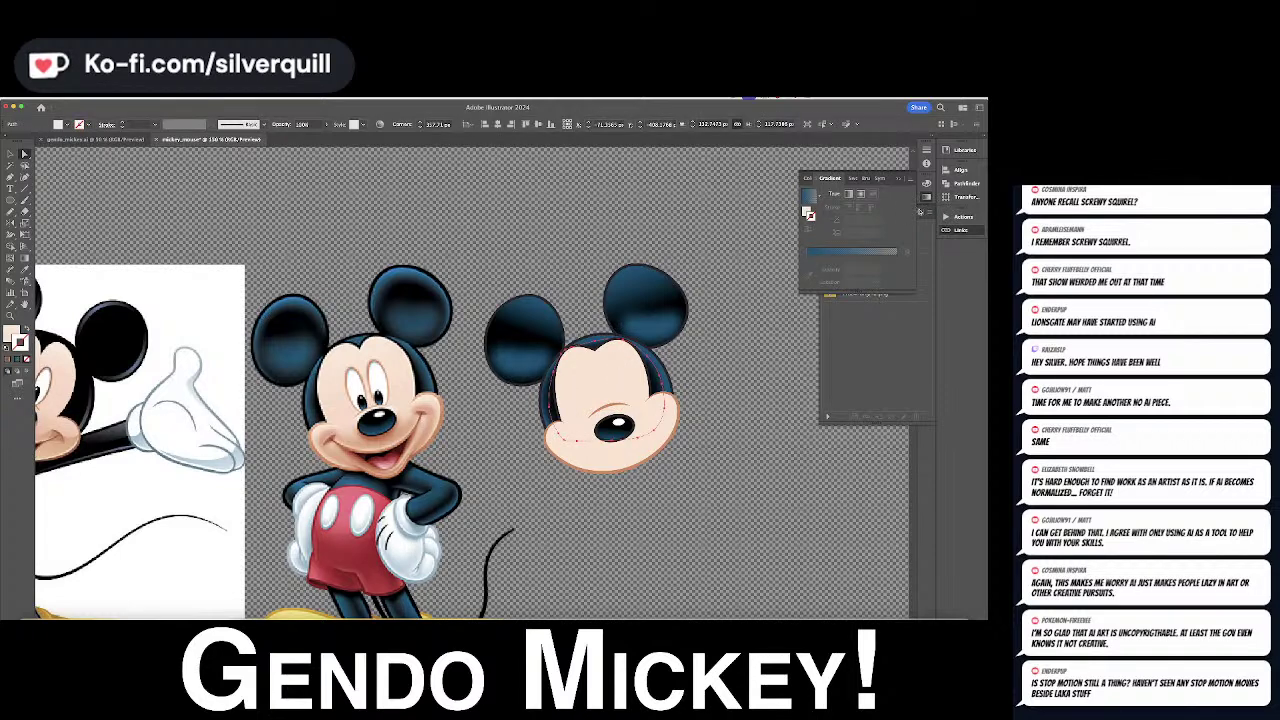
pyautogui.click(919, 211)
pyautogui.click(918, 212)
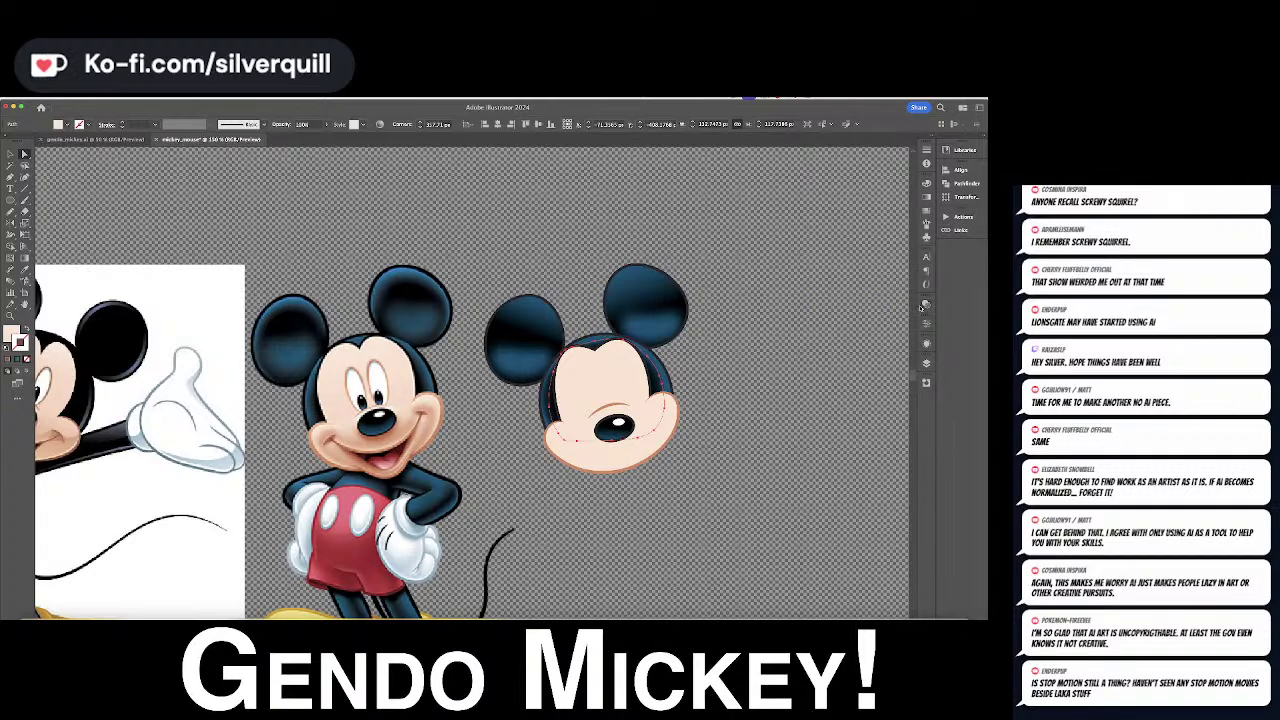
pyautogui.click(924, 305)
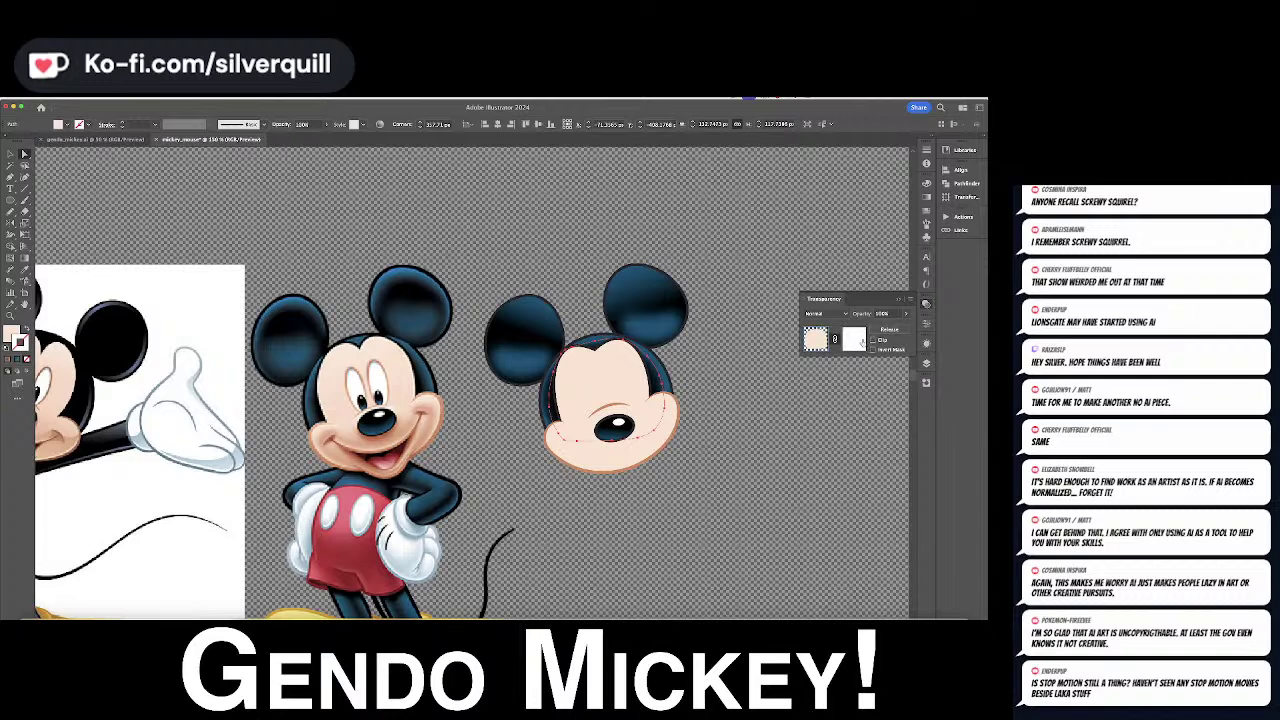
pyautogui.click(856, 340)
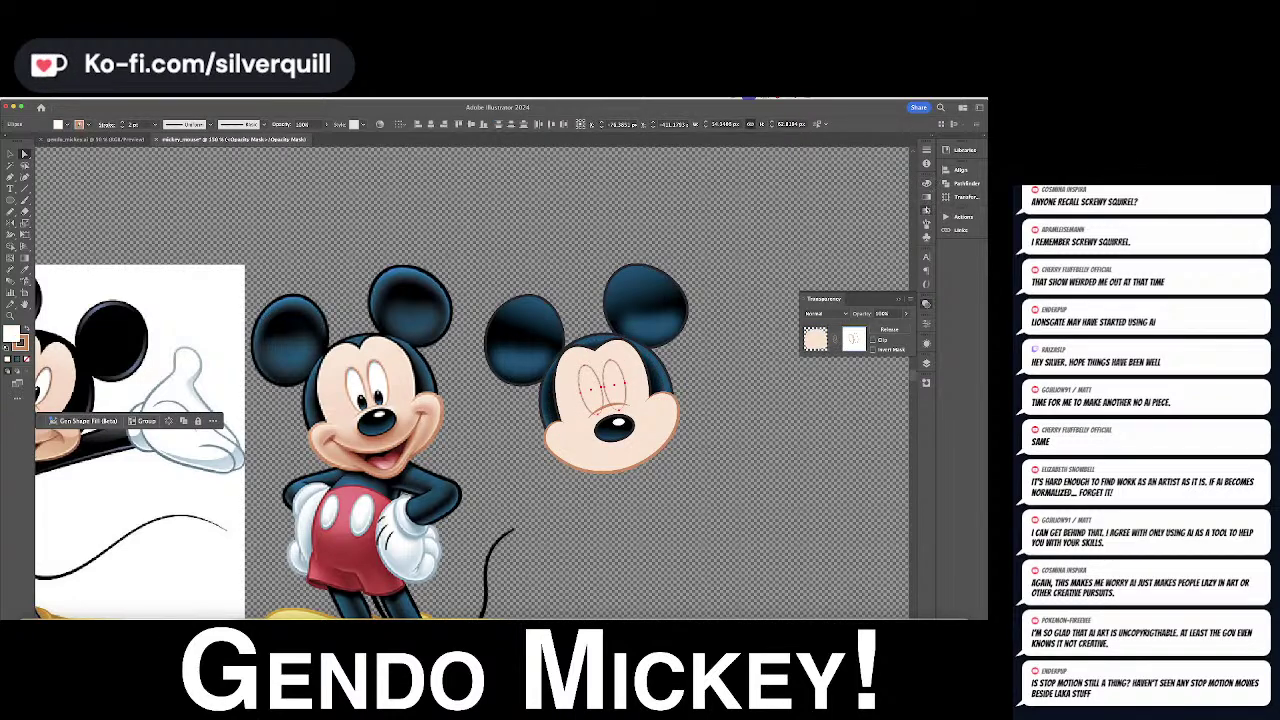
# Fill the eye ellipses in the opacity mask with black, remove their stroke and return to editing the artwork
pyautogui.click(926, 210)
pyautogui.click(822, 209)
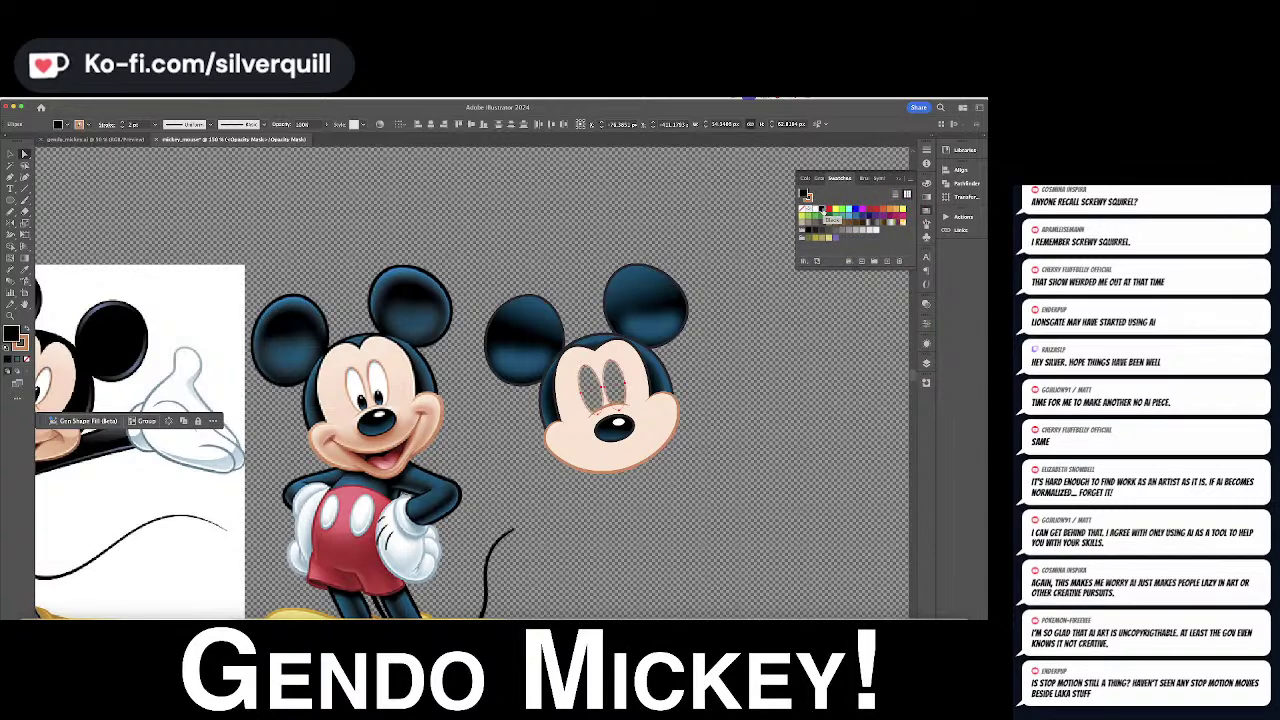
pyautogui.press('super+shift+a')
pyautogui.click(620, 388)
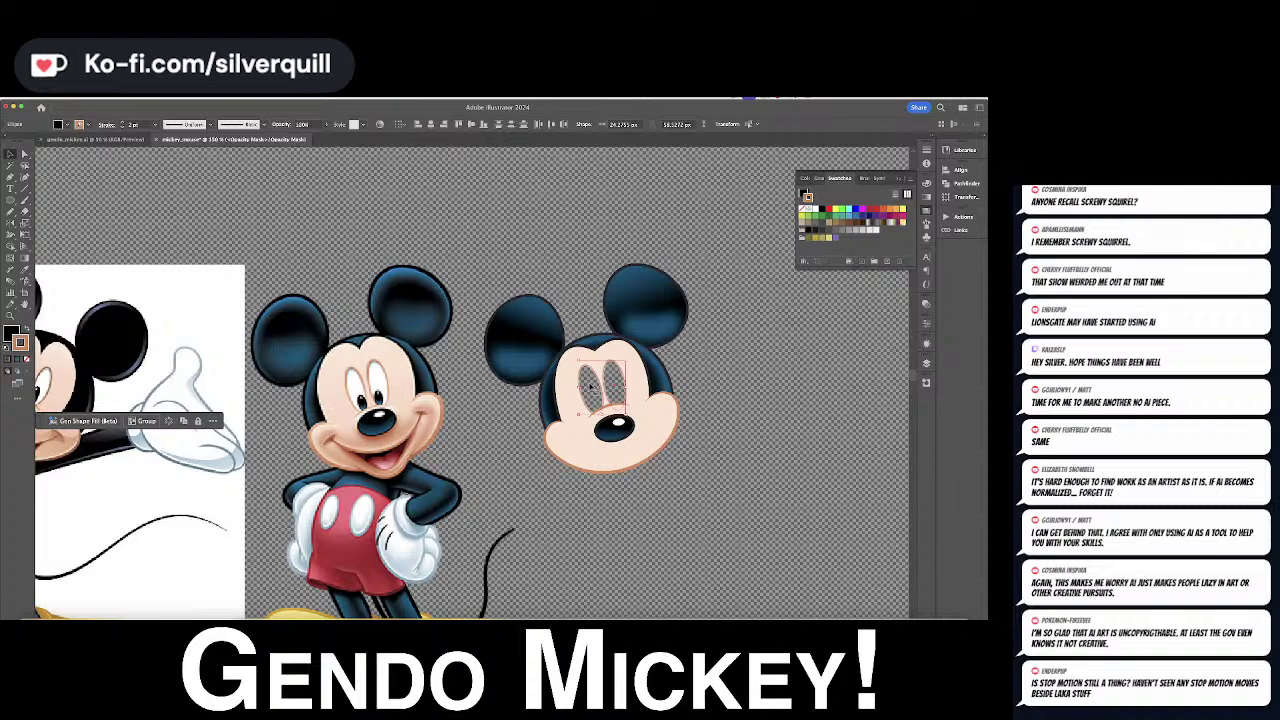
pyautogui.press('/')
pyautogui.click(800, 310)
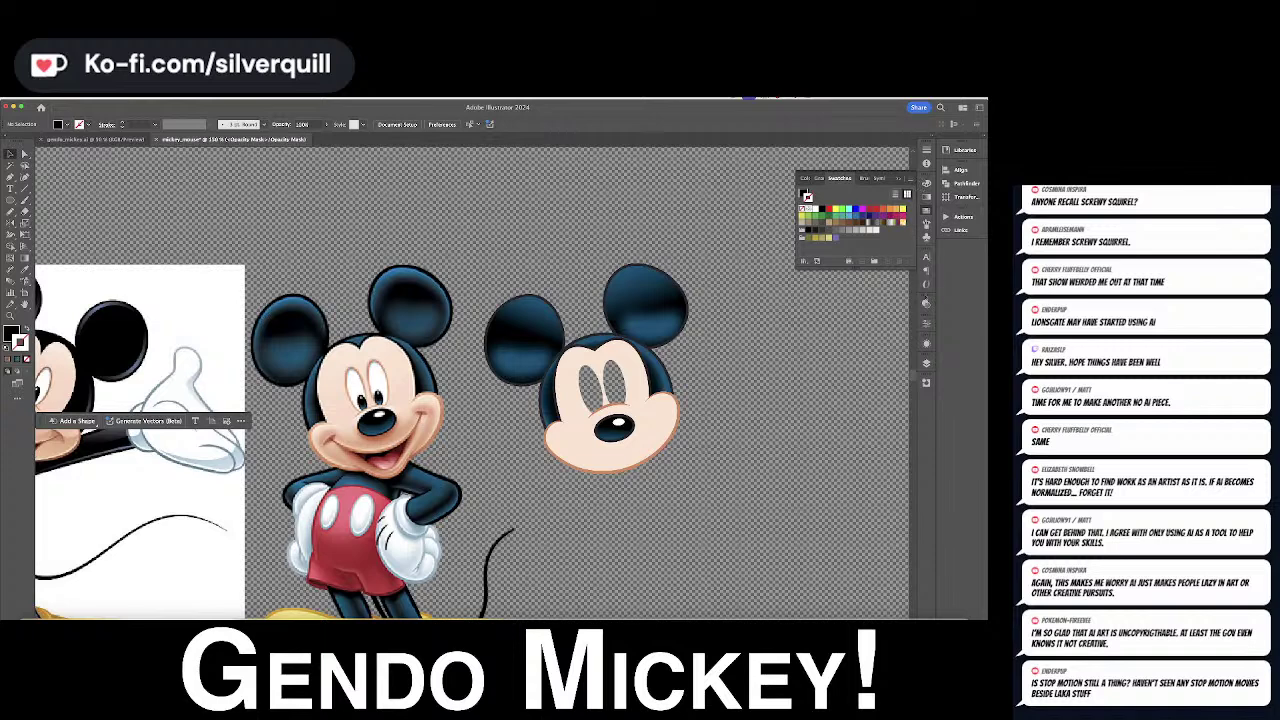
pyautogui.click(926, 302)
pyautogui.click(815, 338)
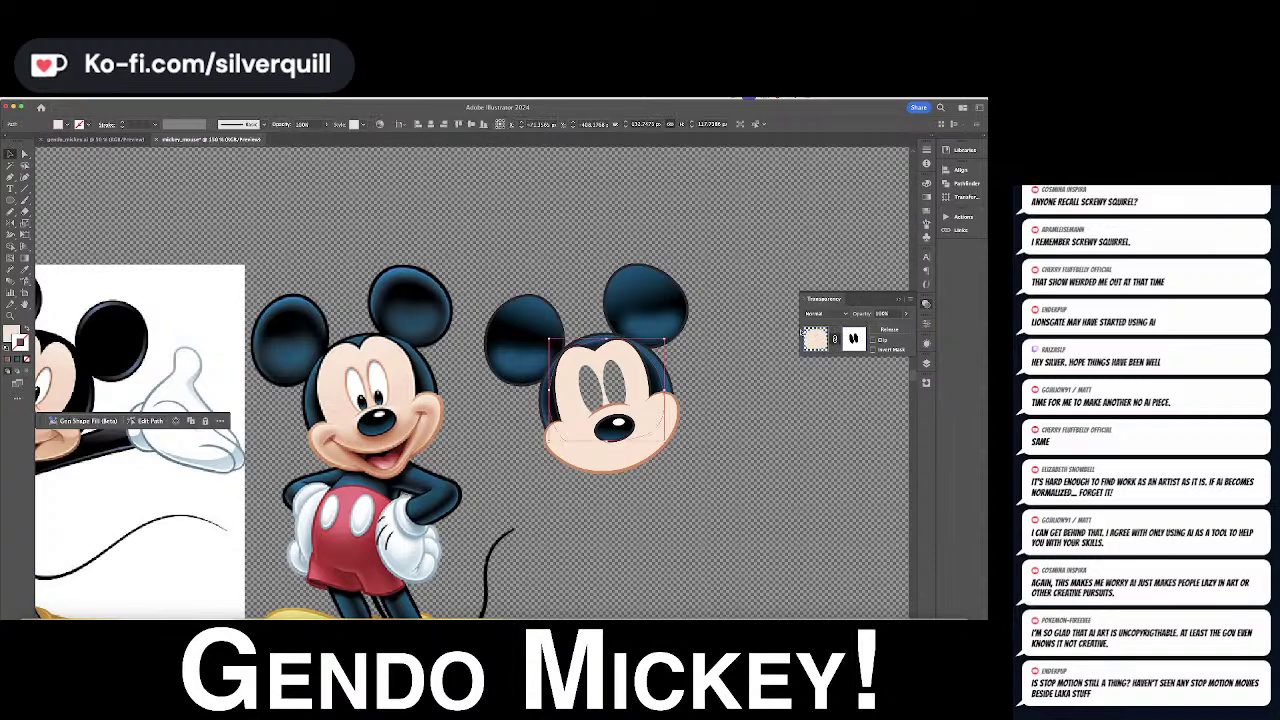
# Paste the eye ellipses in place in front of the face and remove their fill, keeping only the outline
pyautogui.press('super+shift+a')
pyautogui.click(620, 376)
pyautogui.press('super+f')
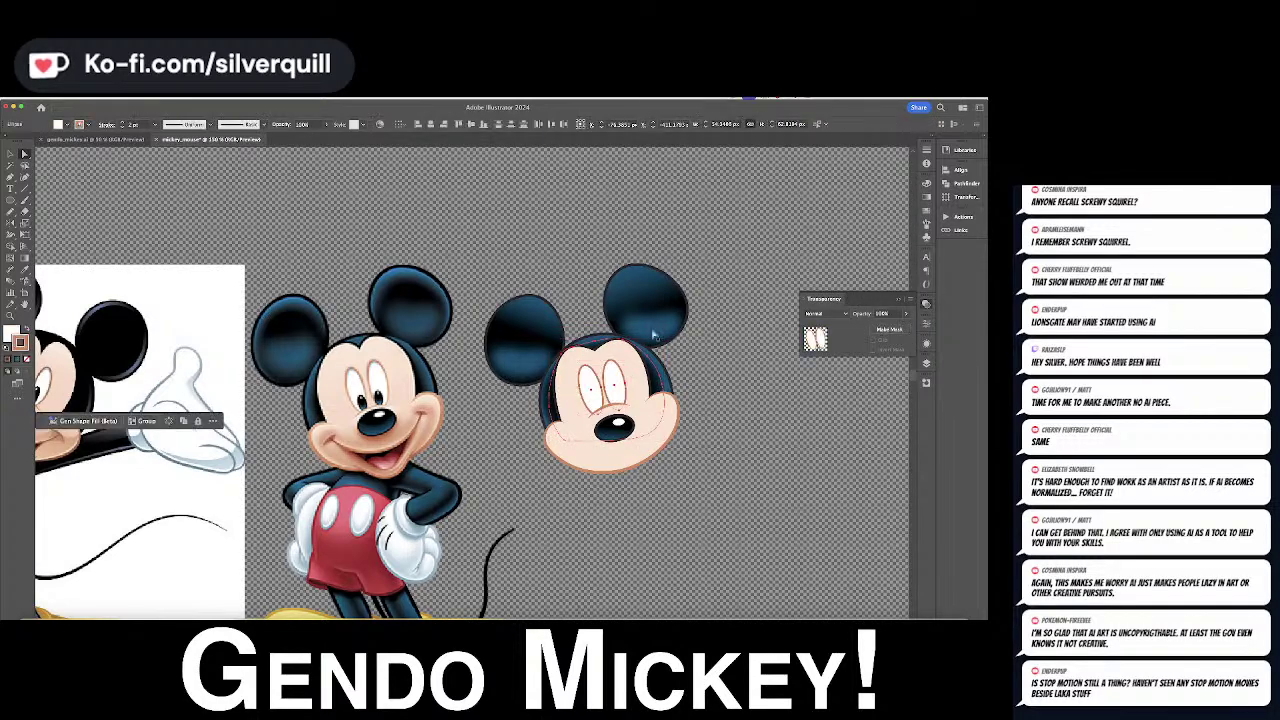
pyautogui.press('x')
pyautogui.press('/')
pyautogui.press('super+shift+a')
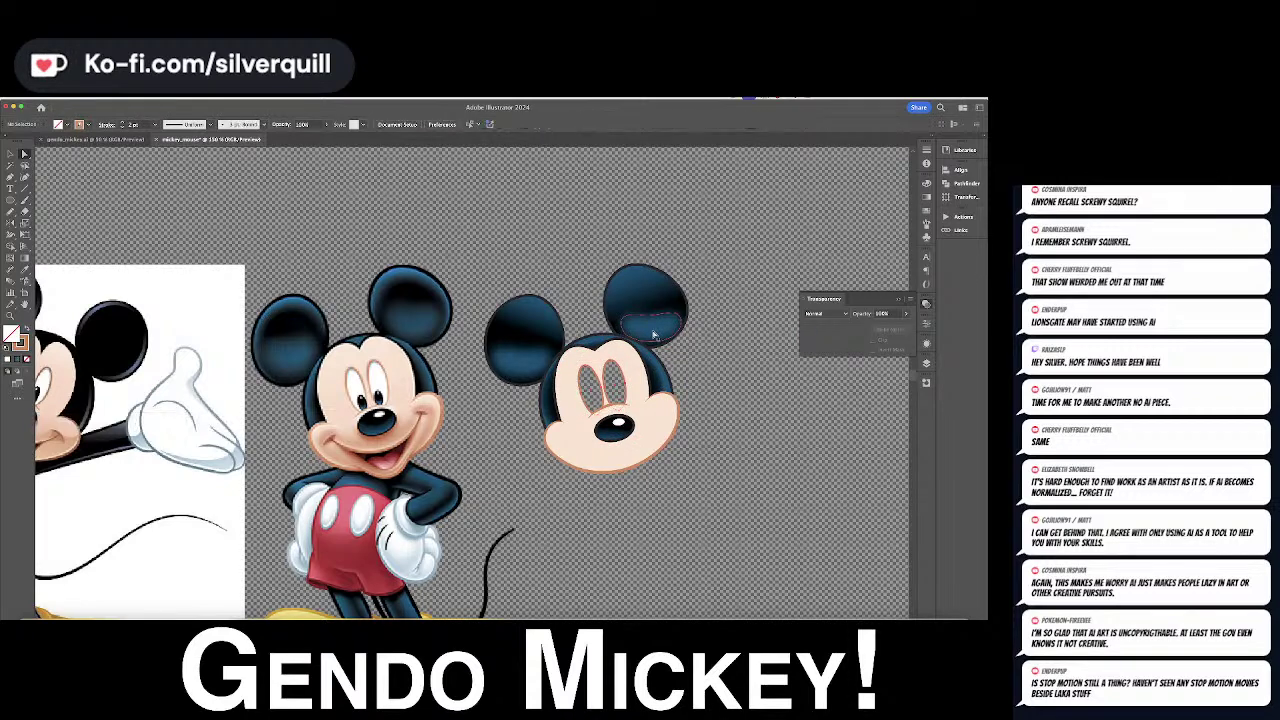
# Group all parts of the drawn head, including ears, face, eyes and nose
pyautogui.press('v')
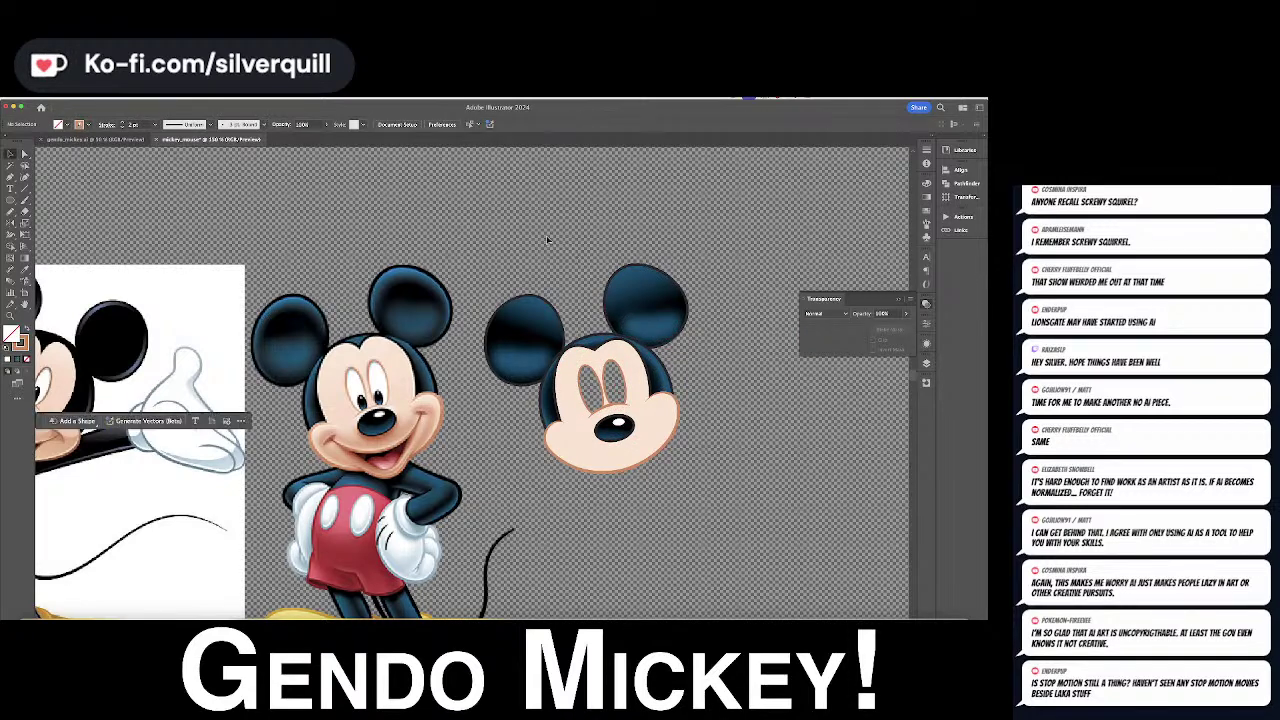
pyautogui.moveTo(543, 237); pyautogui.dragTo(742, 514)
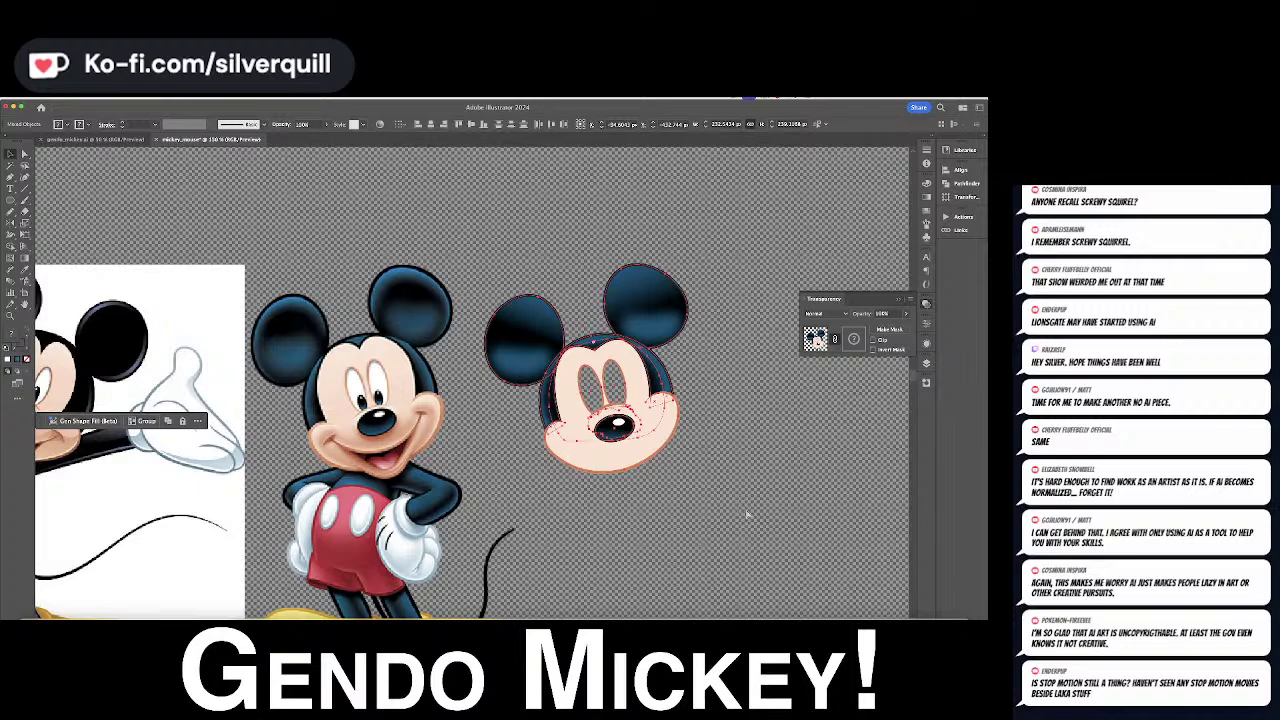
pyautogui.press('super+g')
pyautogui.click(750, 506)
# Move the head group onto the drawn body, just above the clasped hands
pyautogui.press('super+minus')
pyautogui.press('super+minus')
pyautogui.press('super+minus')
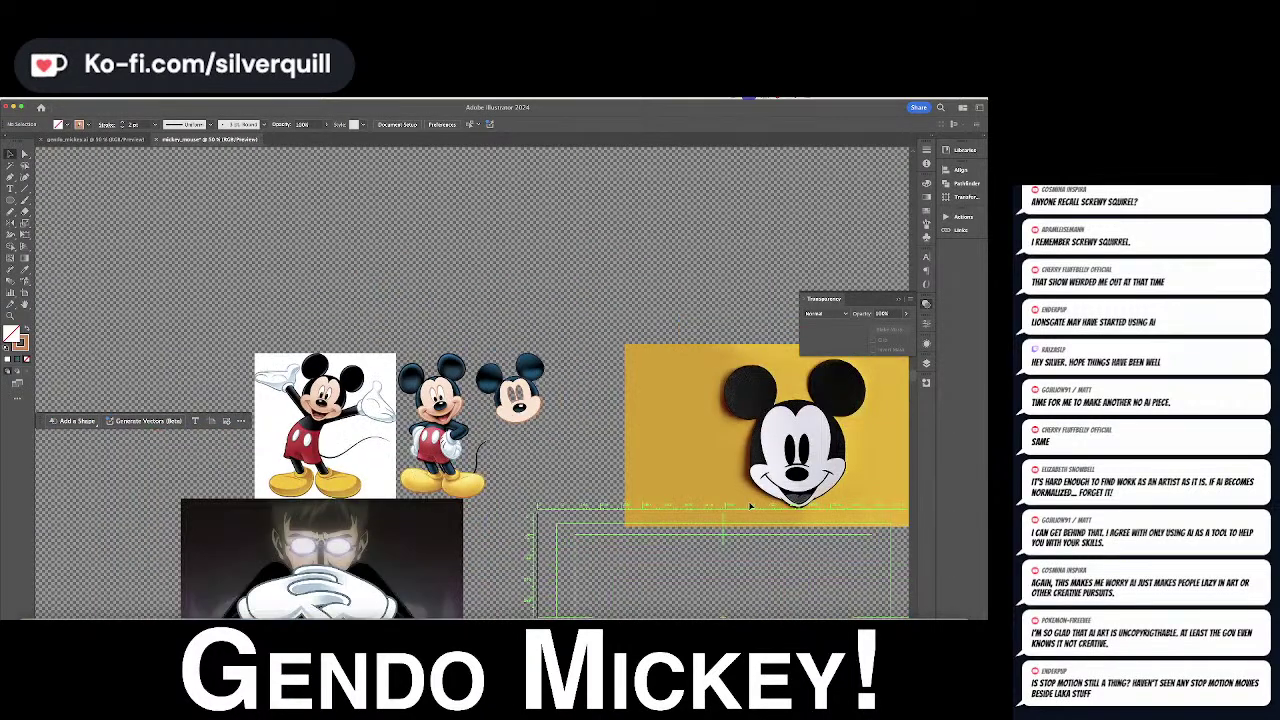
pyautogui.scroll(-3, 696, 489)
pyautogui.hscroll(-3, 696, 489)
pyautogui.click(632, 256)
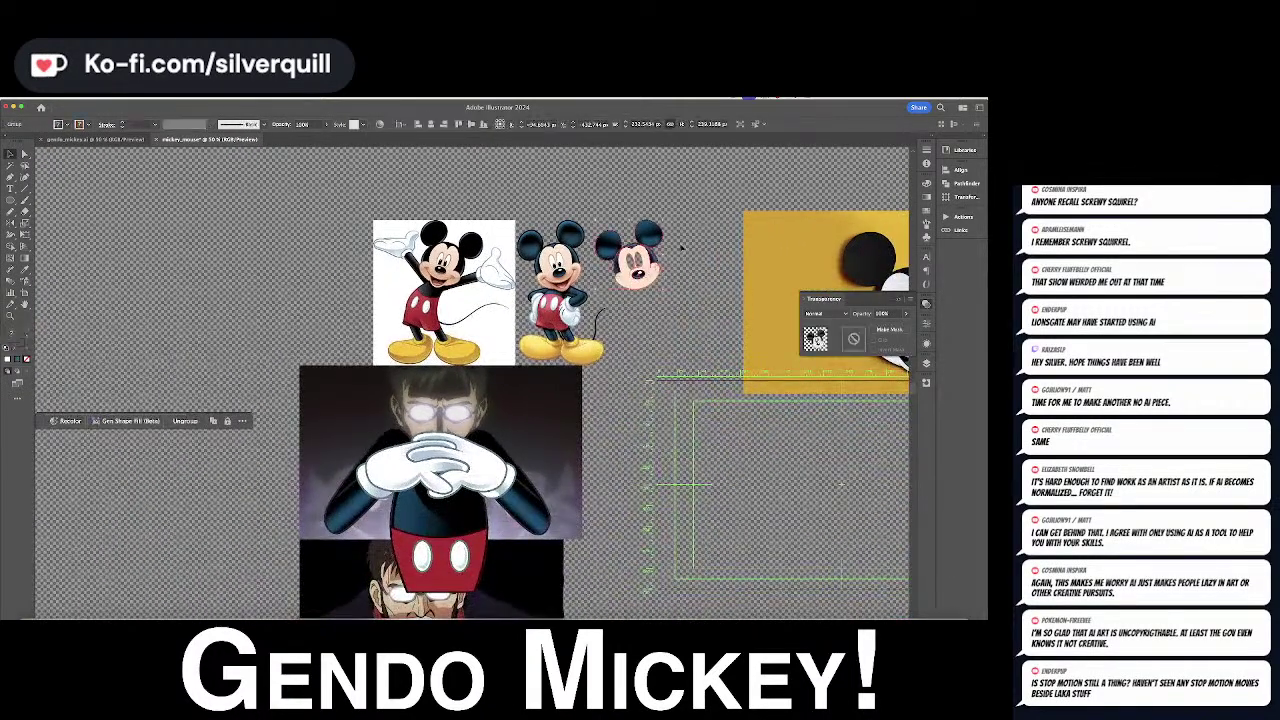
pyautogui.moveTo(685, 258); pyautogui.dragTo(473, 395)
pyautogui.press('v')
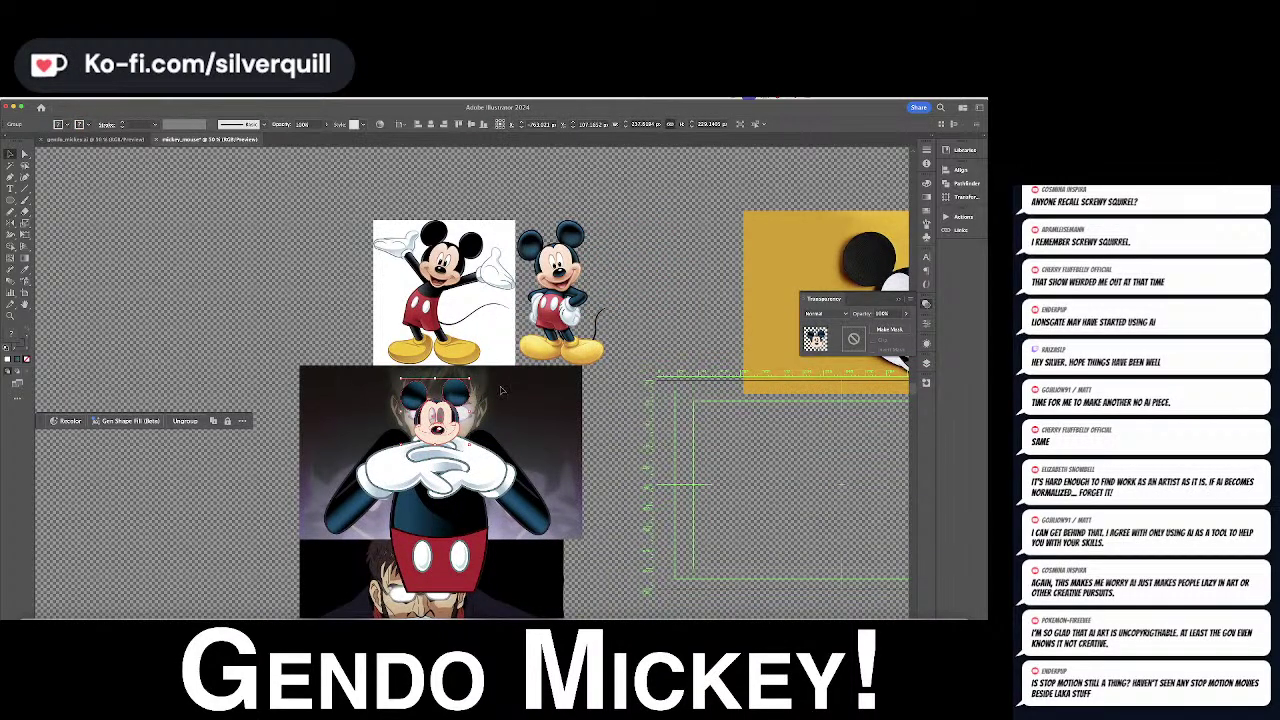
# Select the head and body together and move them straight across from the Gendo reference toward the artboard
pyautogui.click(574, 408)
pyautogui.press('super+a')
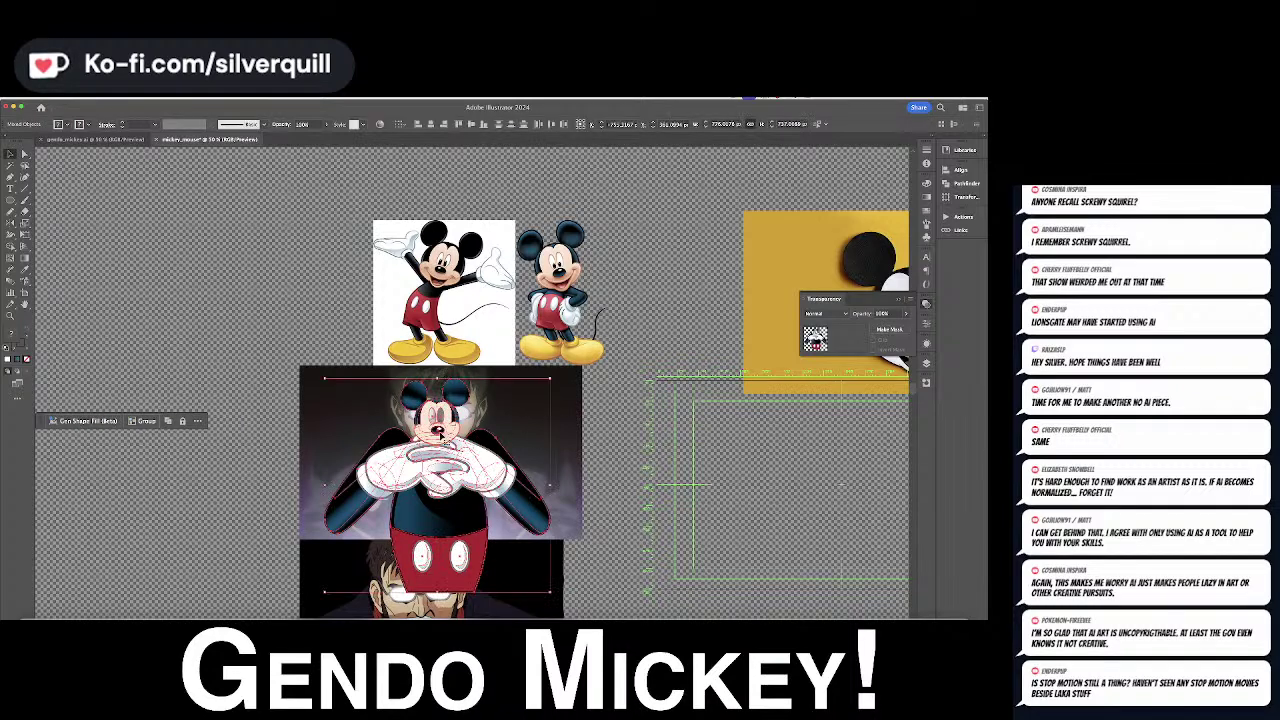
pyautogui.moveTo(440, 437); pyautogui.dragTo(698, 437)
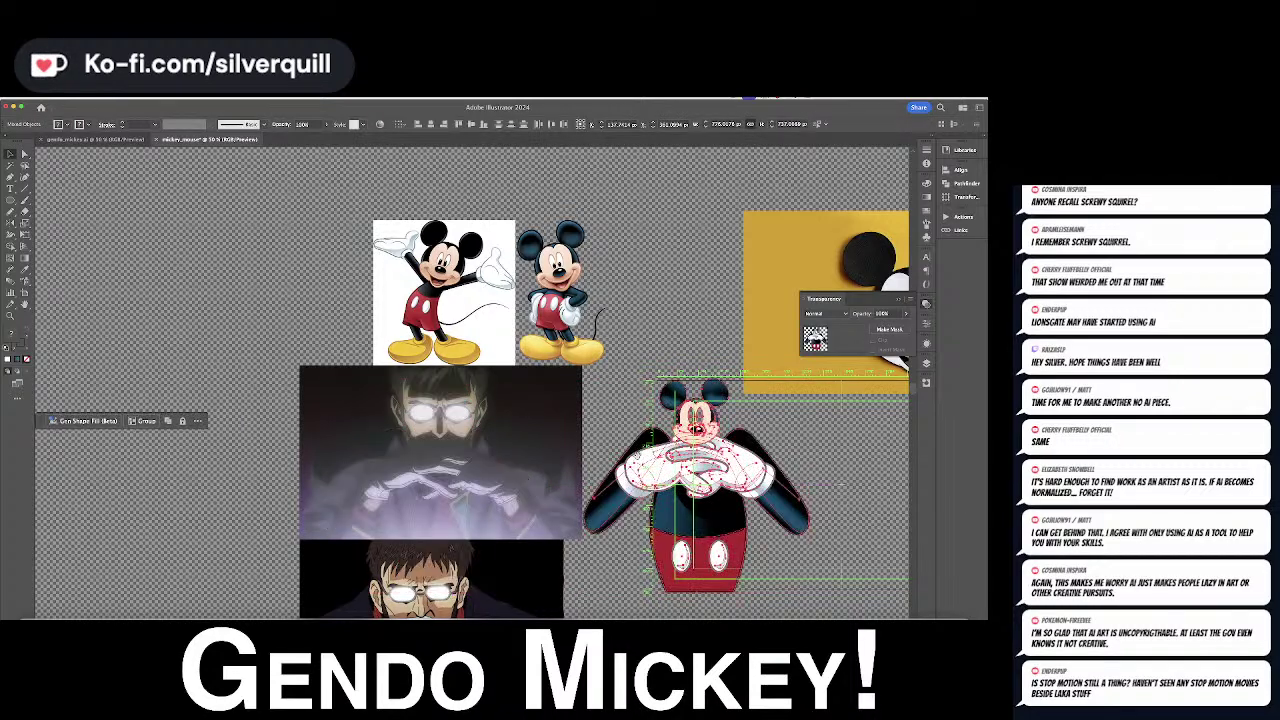
# Hide the layer with the reference images and deselect the artwork
pyautogui.hscroll(4, 700, 400)
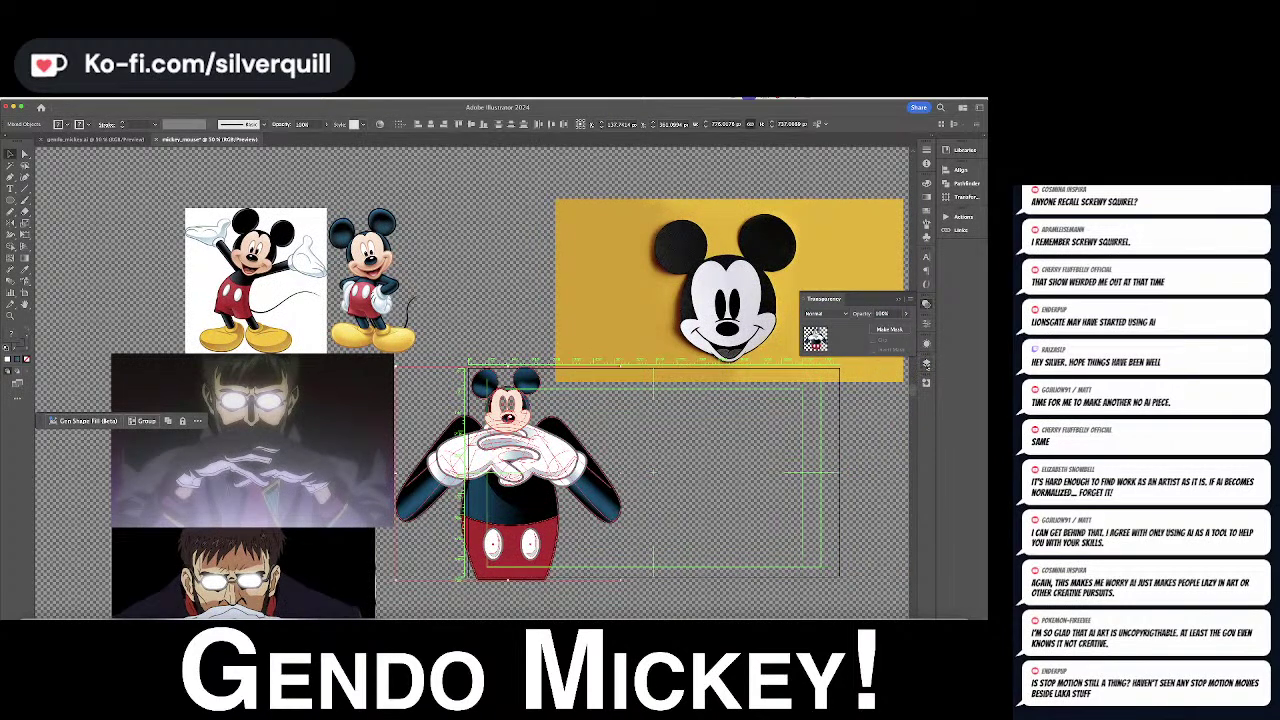
pyautogui.click(926, 363)
pyautogui.click(729, 401)
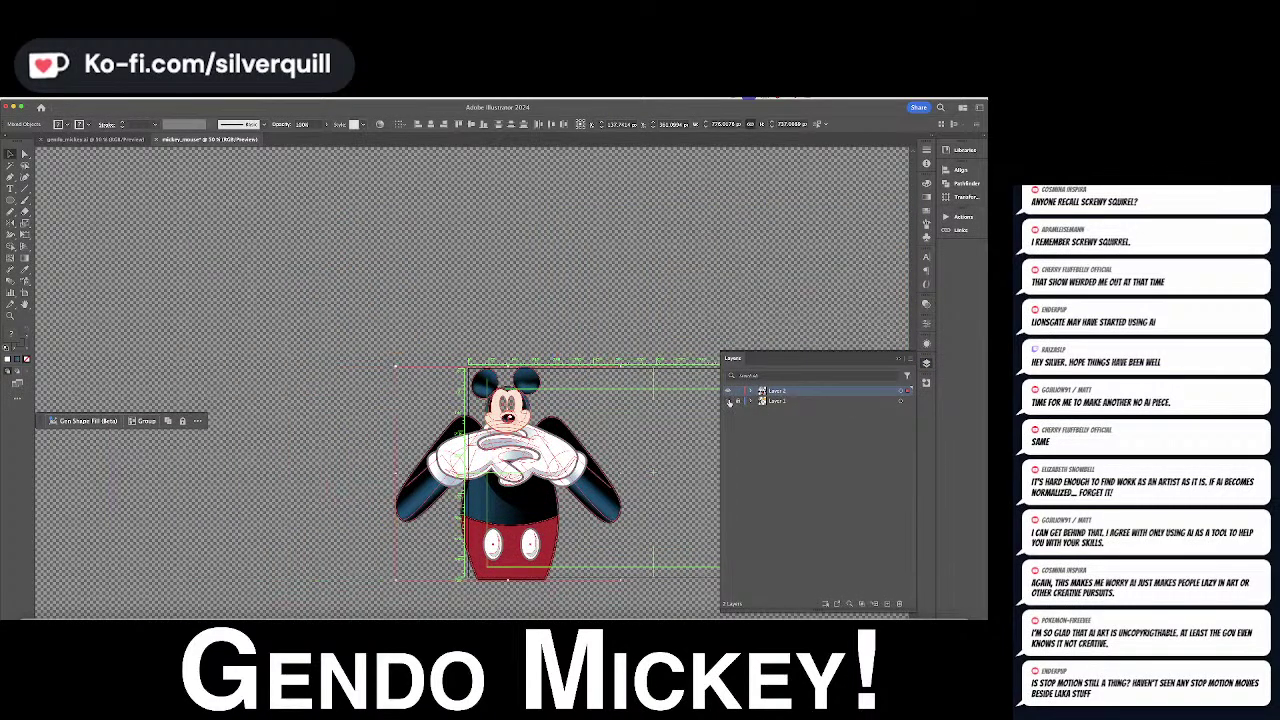
pyautogui.click(575, 341)
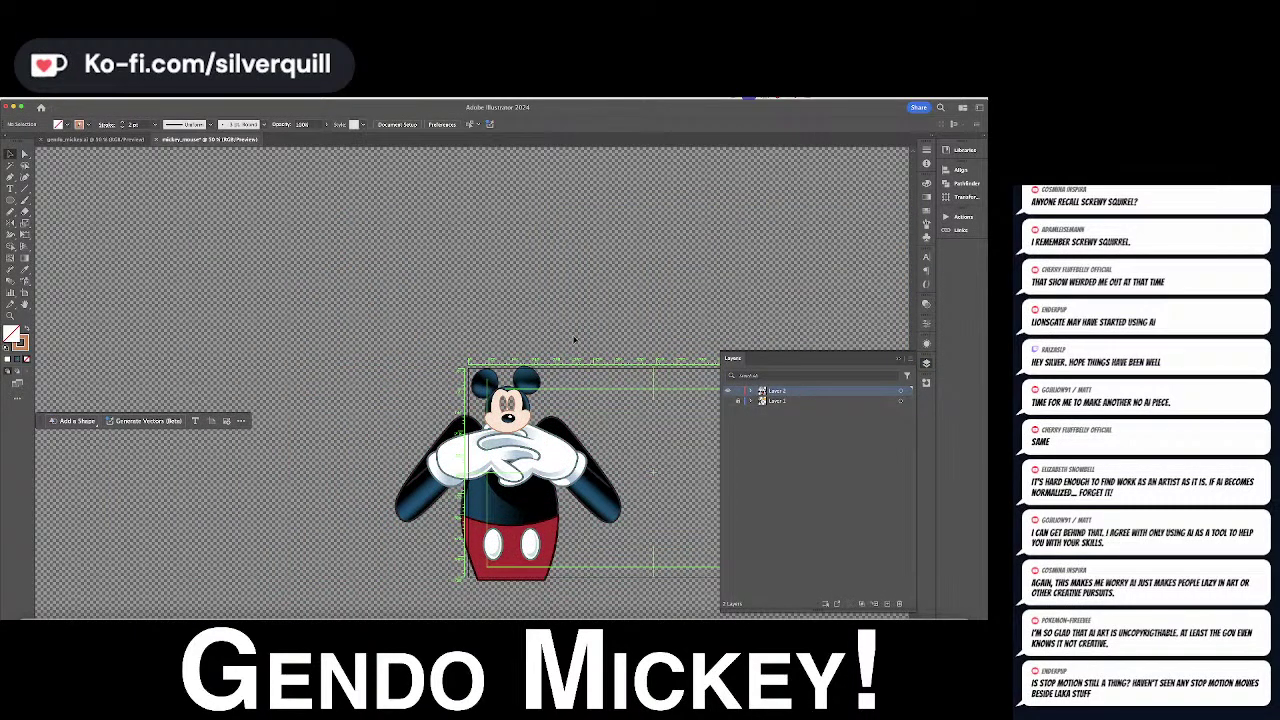
# Move the complete figure sideways so that it sits horizontally centred on the artboard, and deselect it
pyautogui.moveTo(573, 336); pyautogui.dragTo(403, 251)
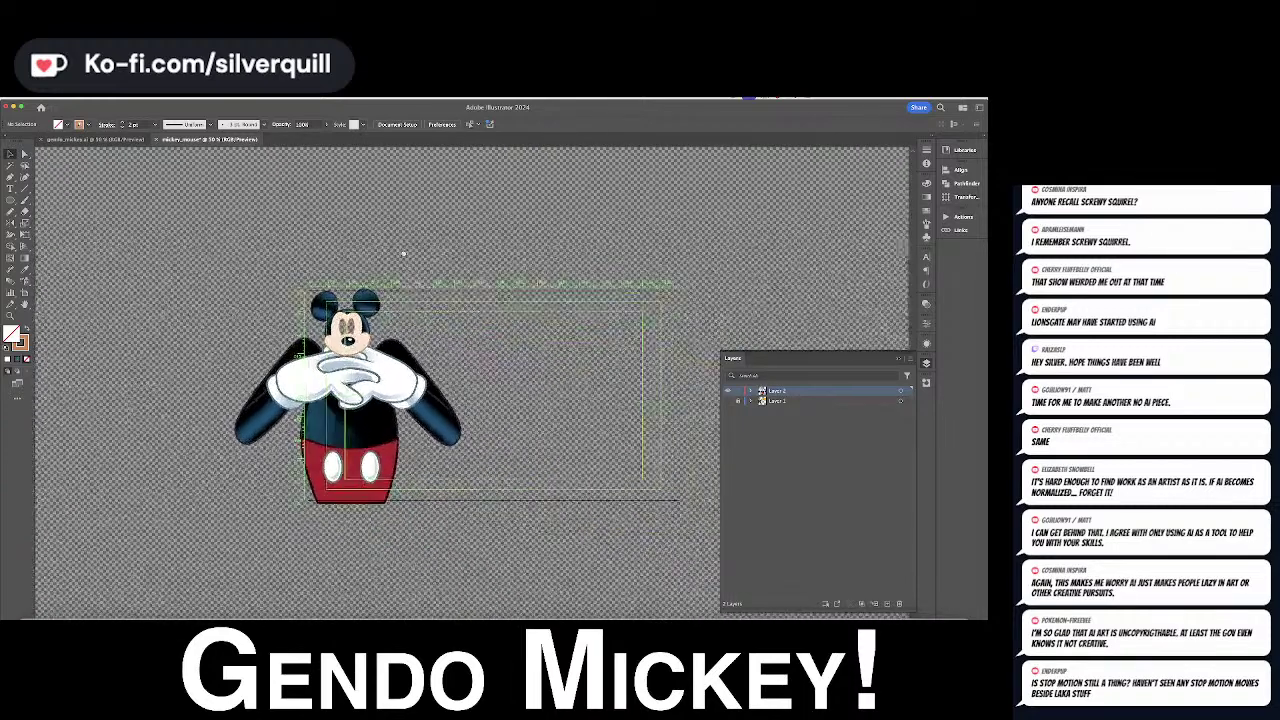
pyautogui.click(352, 437)
pyautogui.moveTo(352, 437); pyautogui.dragTo(496, 431)
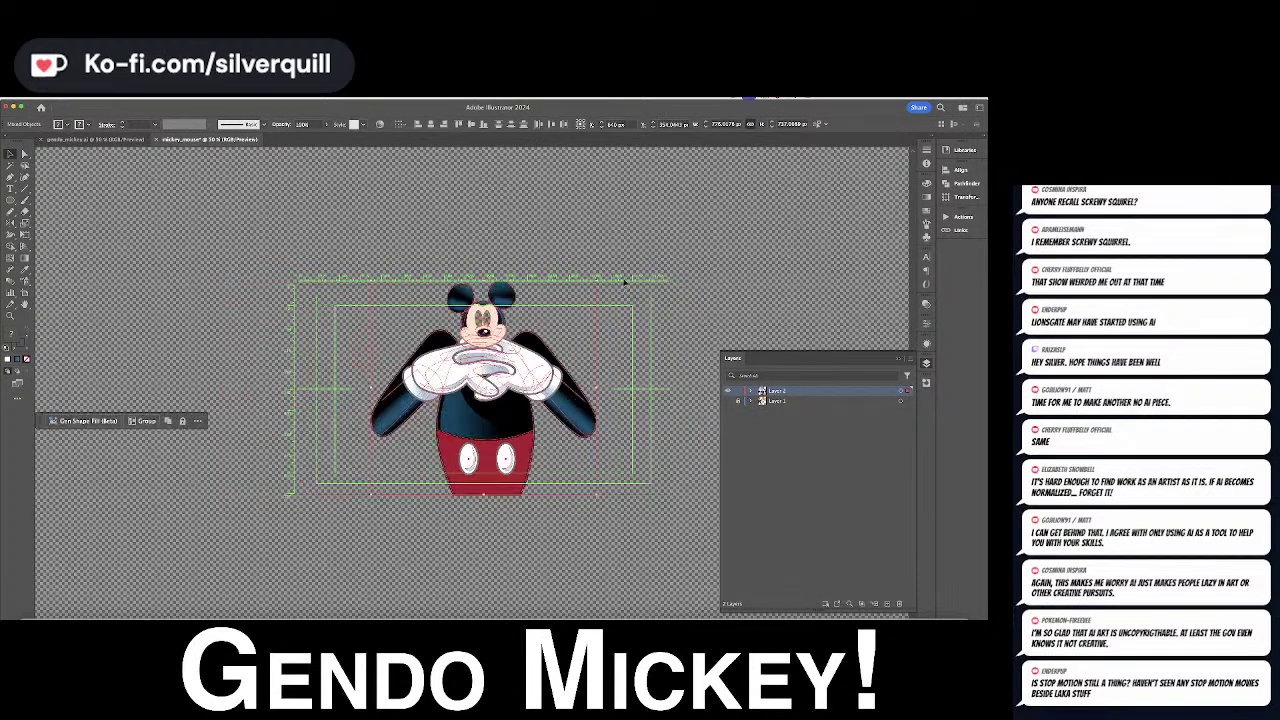
pyautogui.click(624, 283)
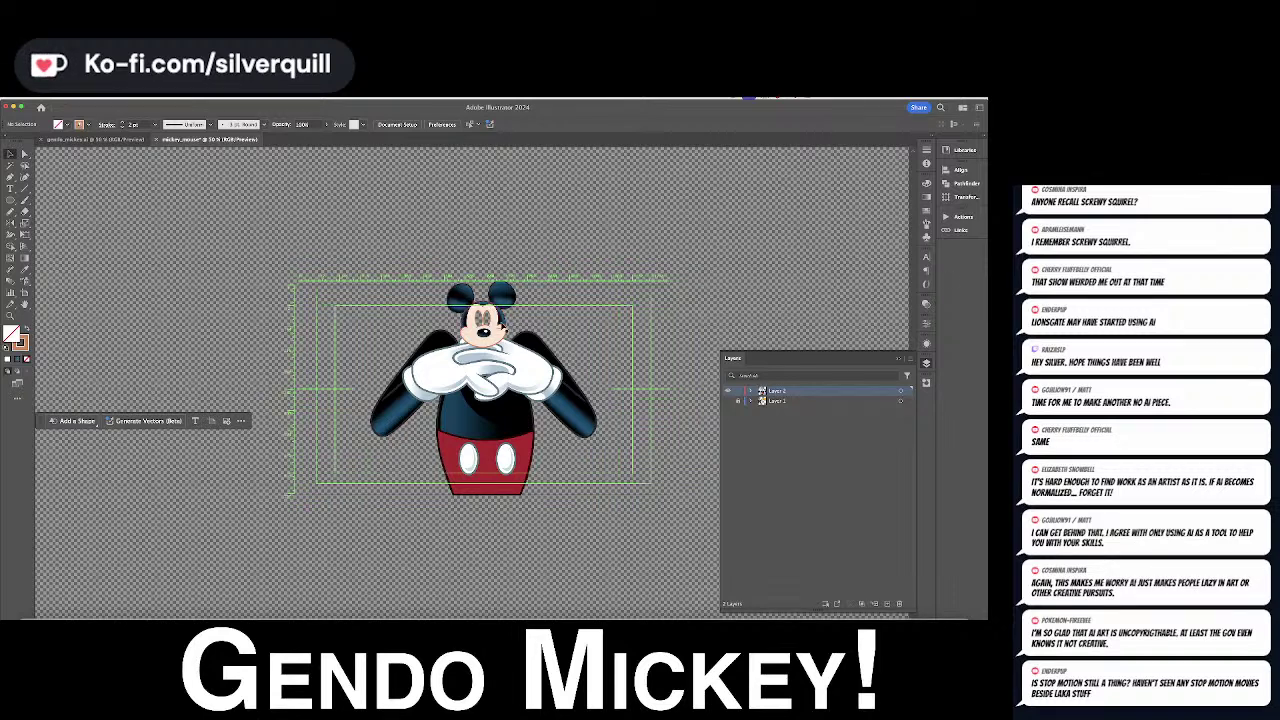
# Enlarge the head group proportionally to about three times its size, with the ears rising well above the artboard
pyautogui.click(505, 322)
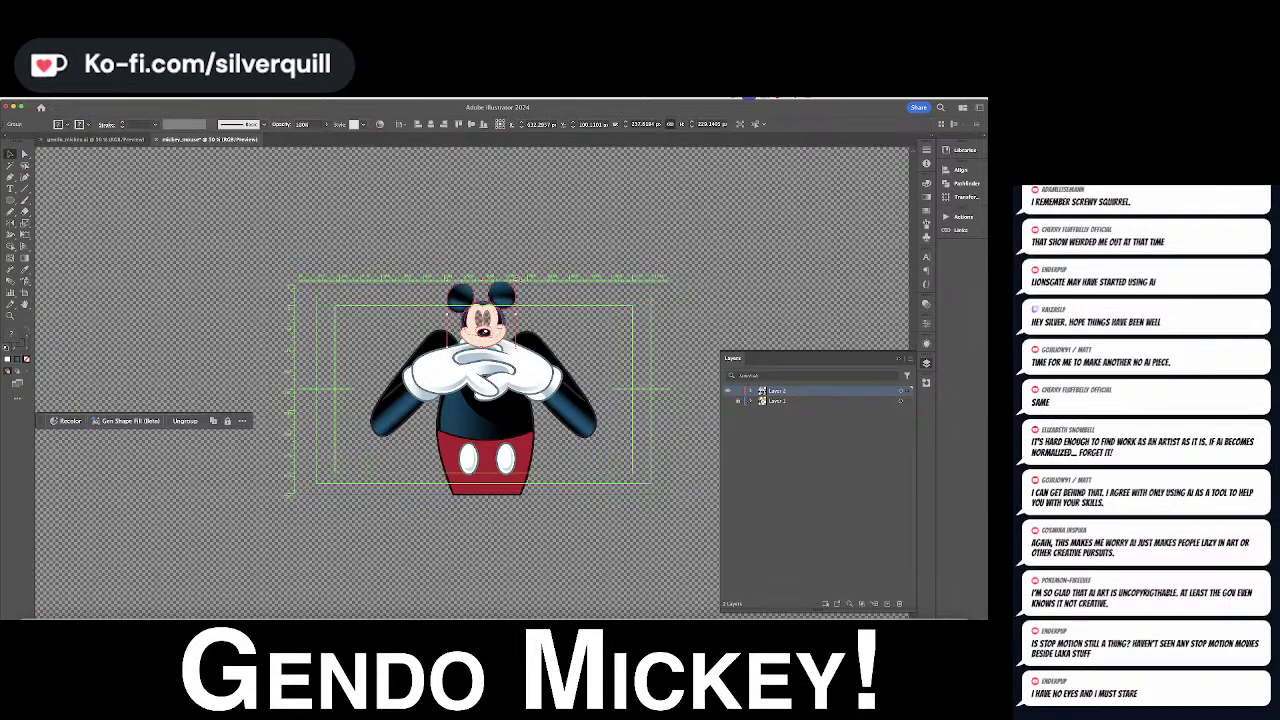
pyautogui.moveTo(516, 291); pyautogui.dragTo(587, 237)
pyautogui.moveTo(539, 327); pyautogui.dragTo(536, 273)
pyautogui.scroll(3, 592, 244)
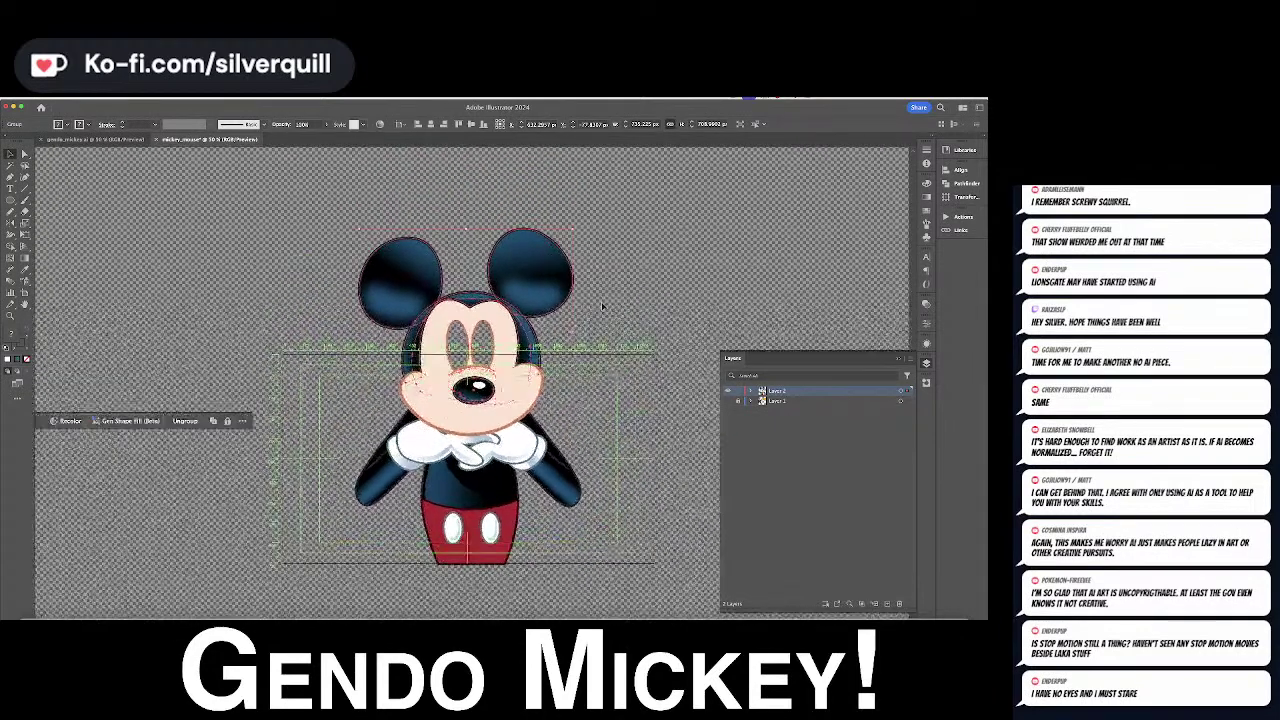
pyautogui.moveTo(586, 228); pyautogui.dragTo(576, 229)
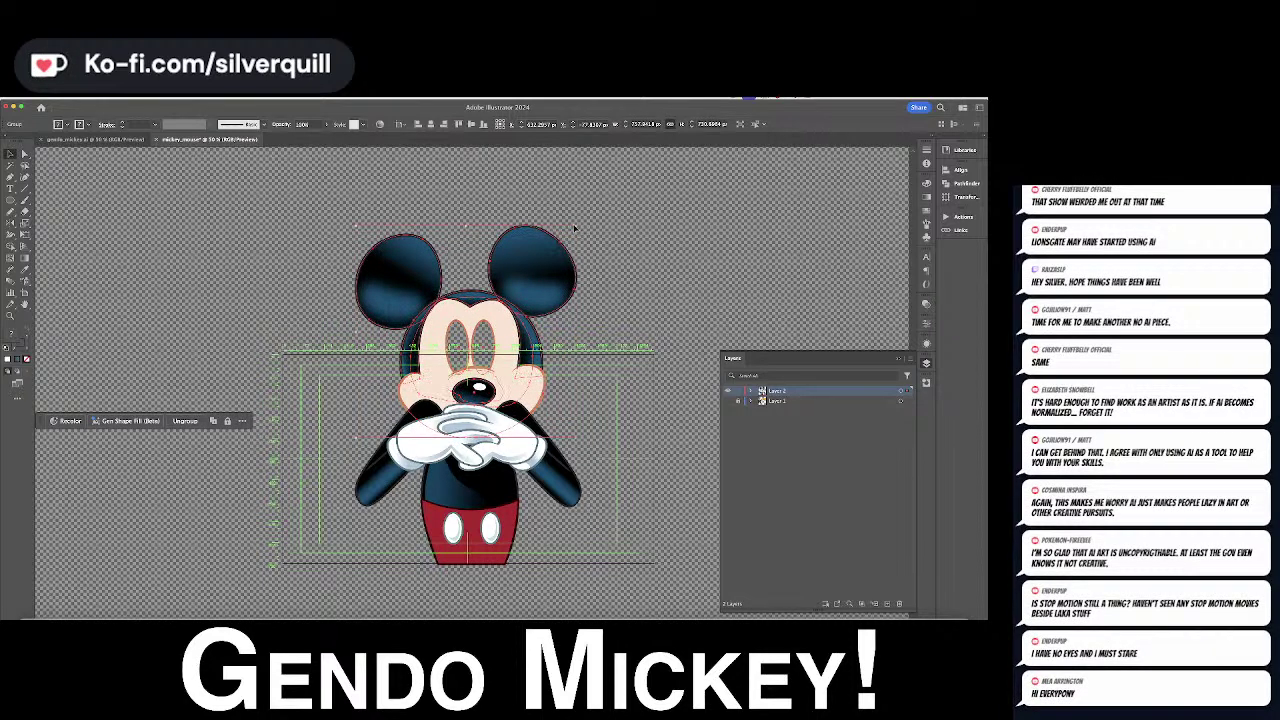
# Nudge the head slightly left and down, and arrange it in front of the arms but behind the clasped hands
pyautogui.hotkey('shift', 'Left')
pyautogui.hotkey('shift', 'Down')
pyautogui.hotkey('shift', 'Down')
pyautogui.press('Down')
pyautogui.press('Down')
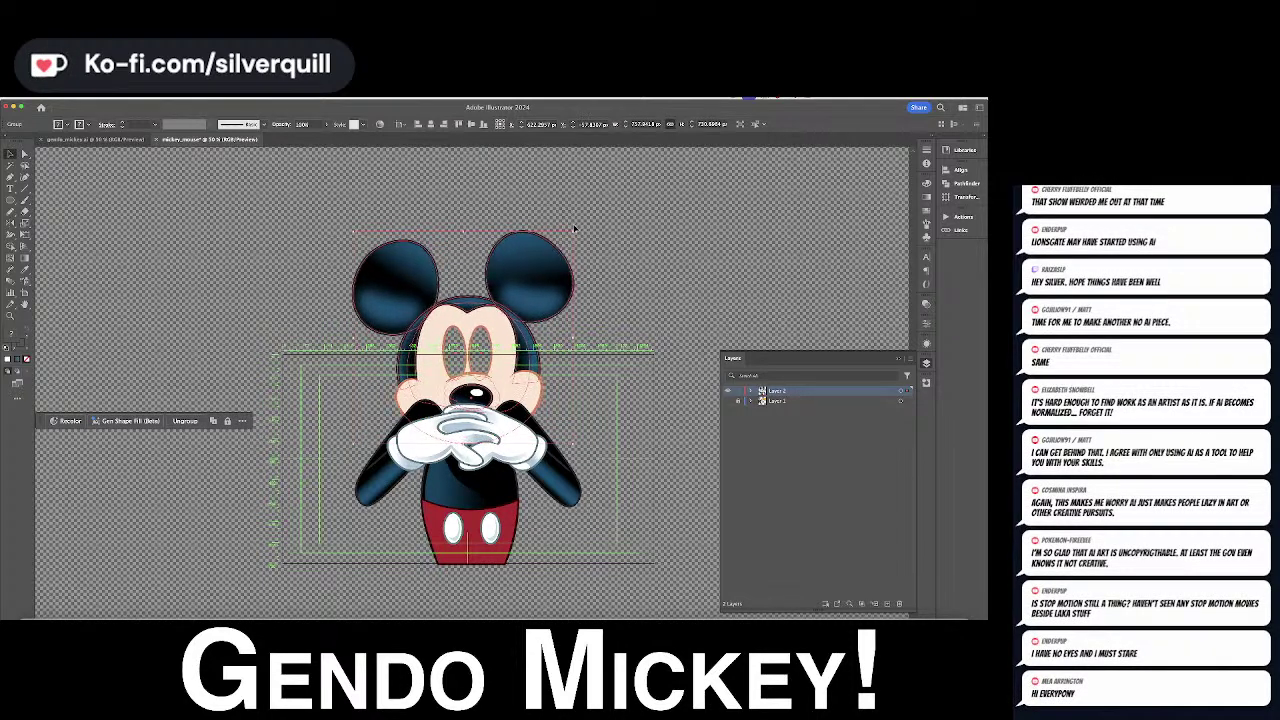
pyautogui.press('Down')
pyautogui.press('Down')
pyautogui.press('super')
pyautogui.press('super+]')
pyautogui.press('Up')
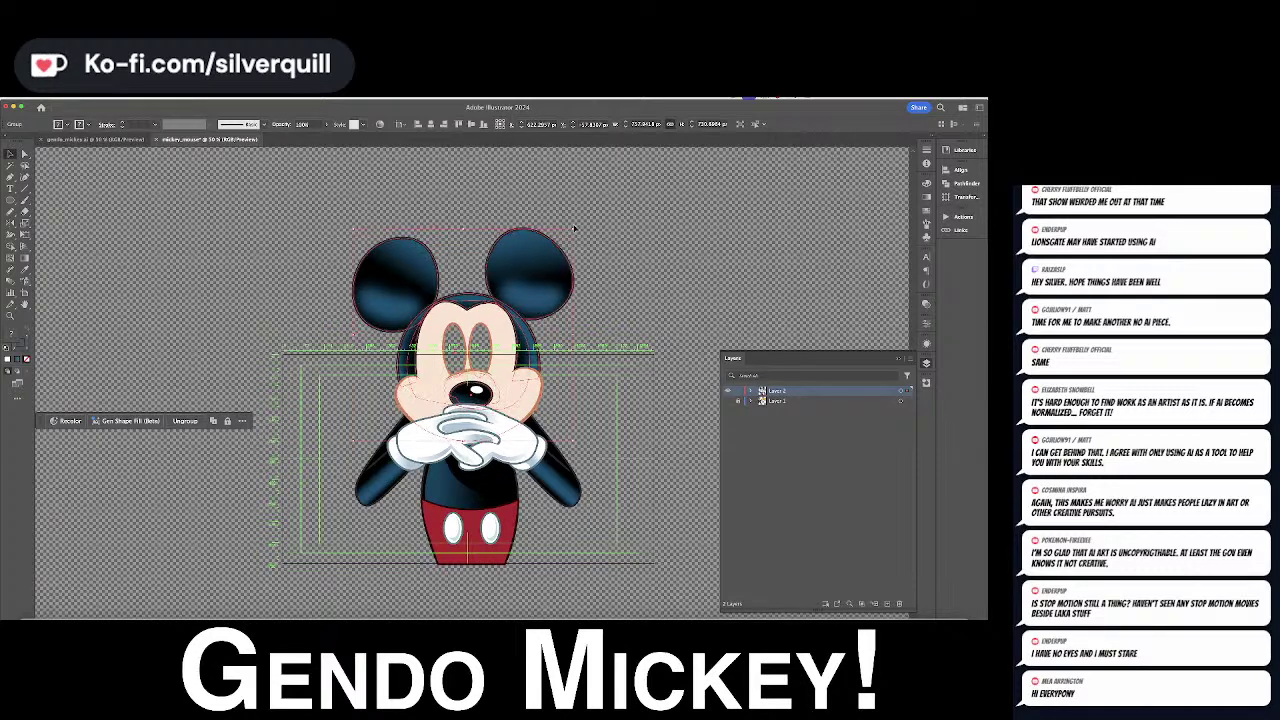
pyautogui.click(574, 229)
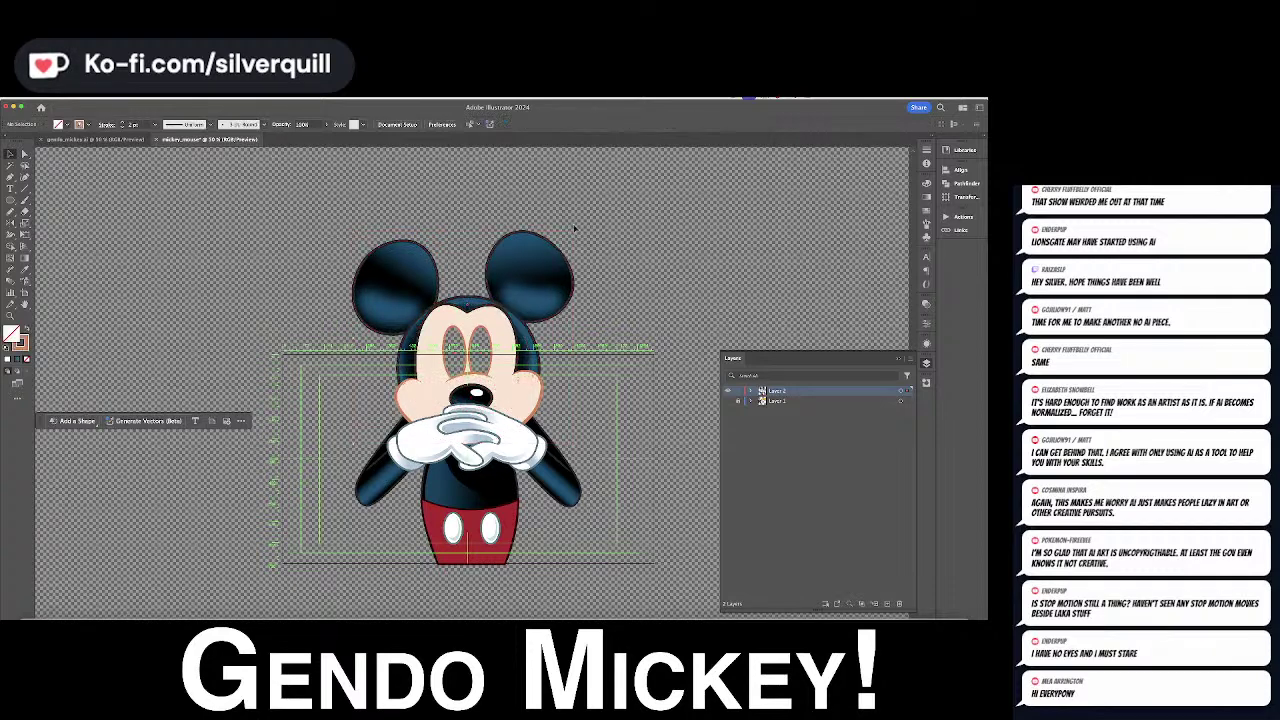
# Apply a linear gradient fill to the muzzle shape, with skin tone in place of the blue starting stop
pyautogui.click(526, 389)
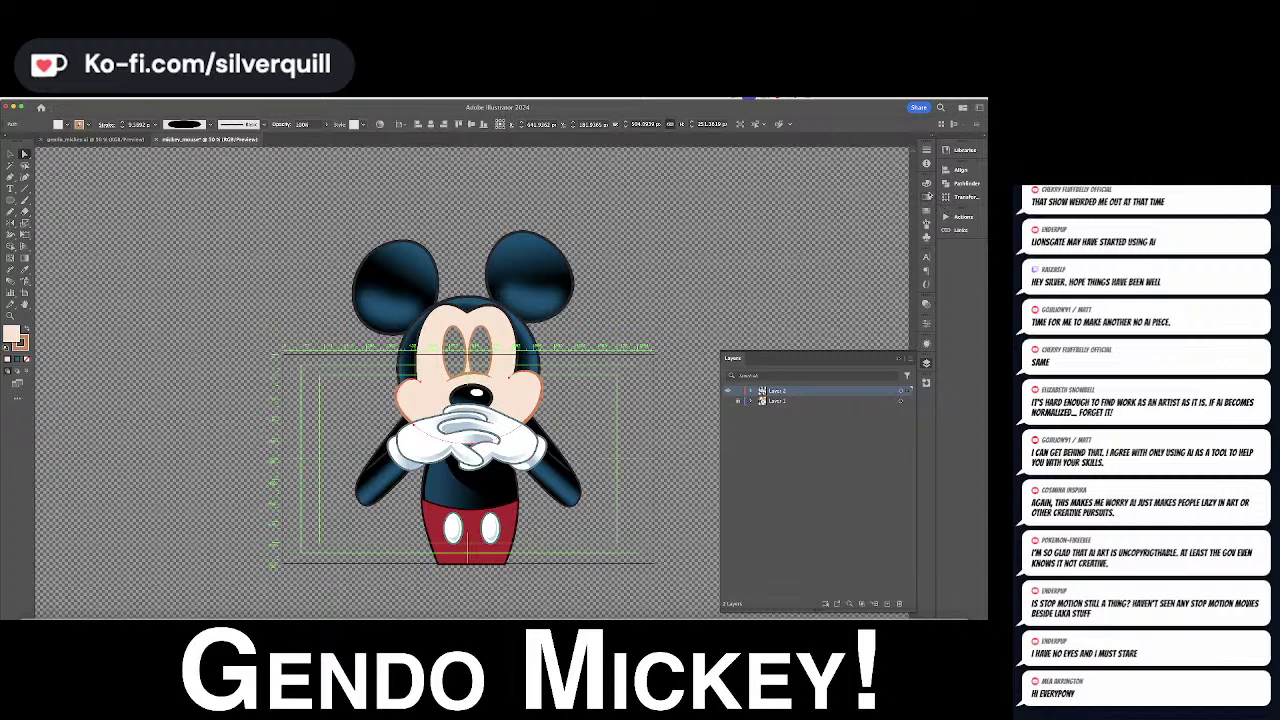
pyautogui.click(926, 196)
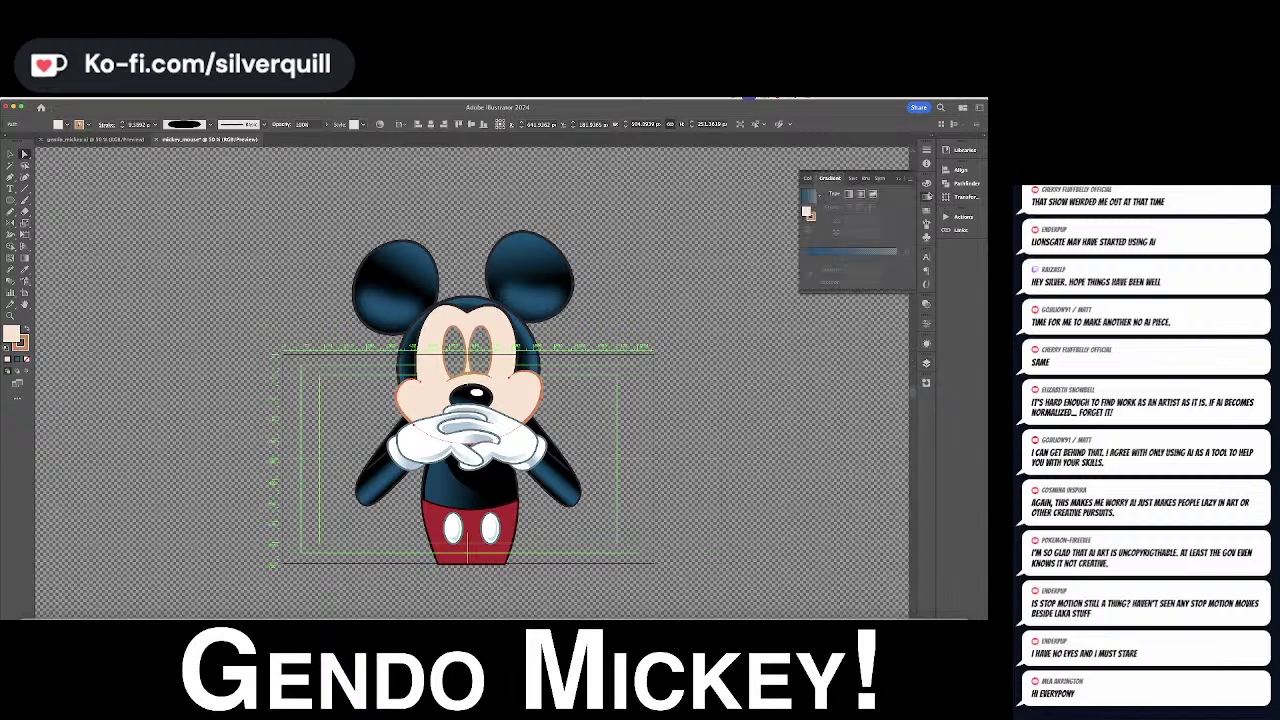
pyautogui.click(807, 212)
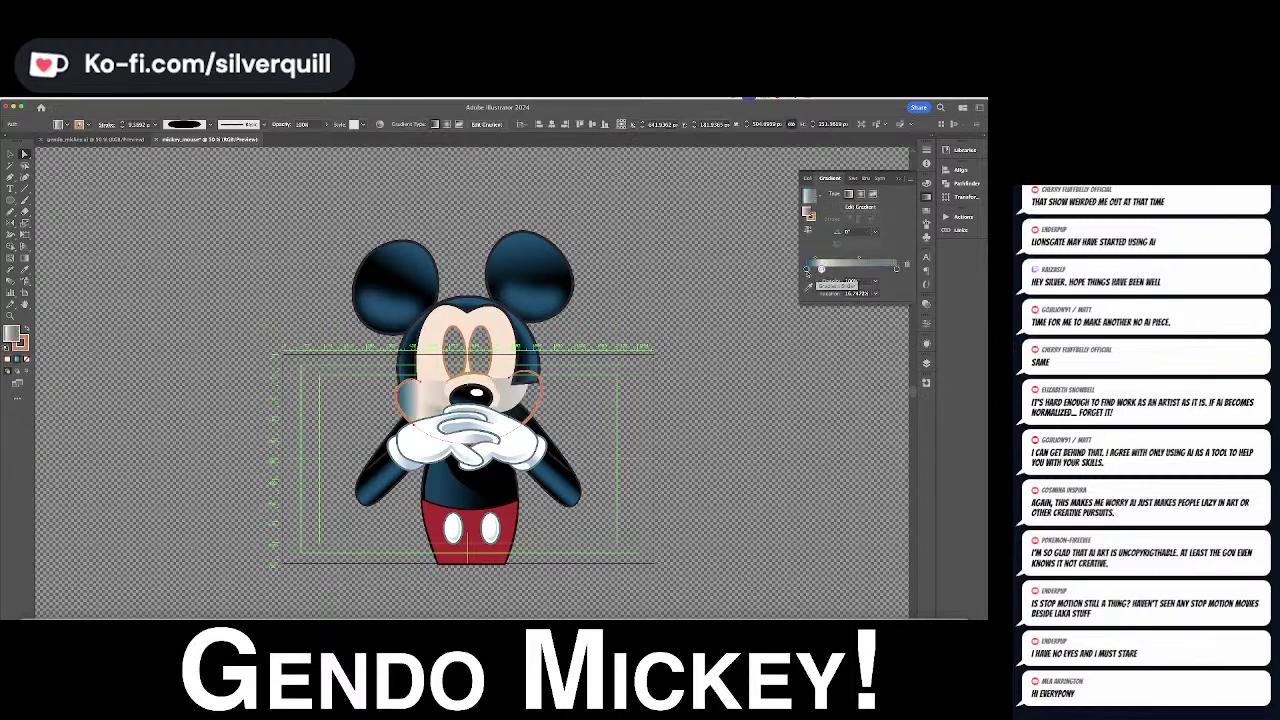
pyautogui.click(897, 269)
pyautogui.click(821, 269)
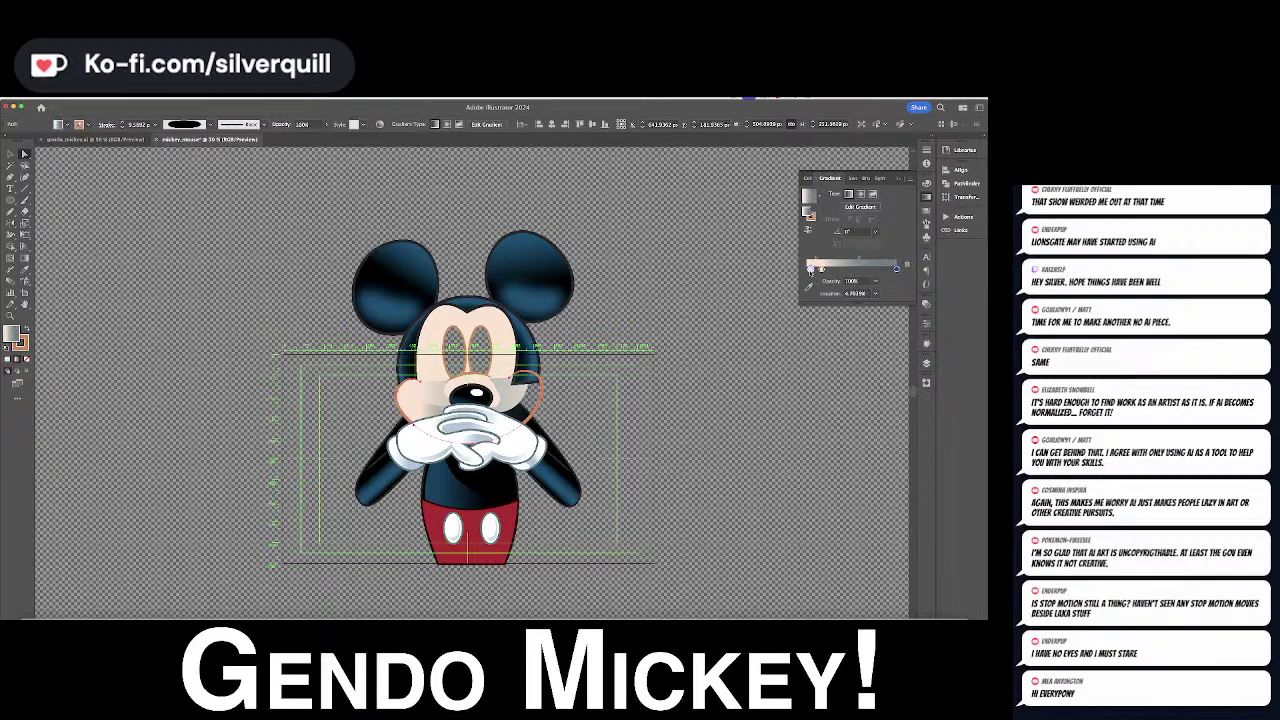
# Recolour the muzzle gradient's second stop black and move it out to replace the blue end stop
pyautogui.doubleClick(821, 269)
pyautogui.press('Escape')
pyautogui.doubleClick(821, 269)
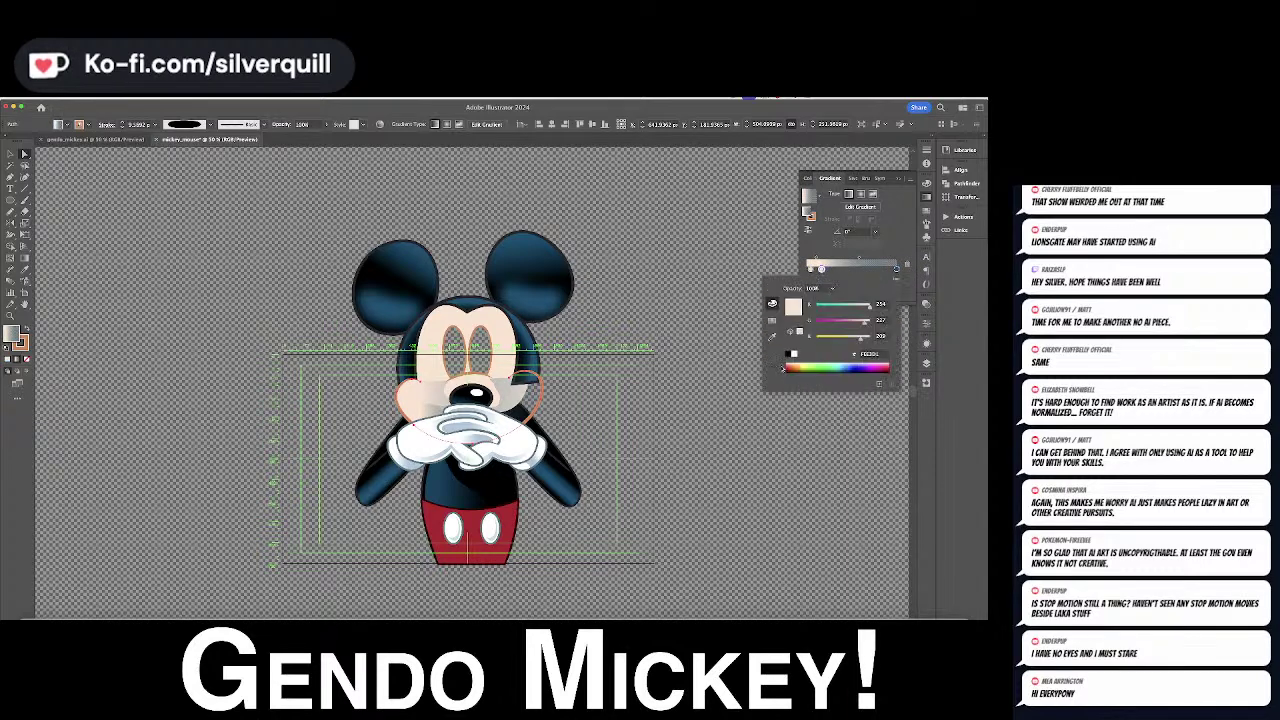
pyautogui.click(788, 354)
pyautogui.click(898, 272)
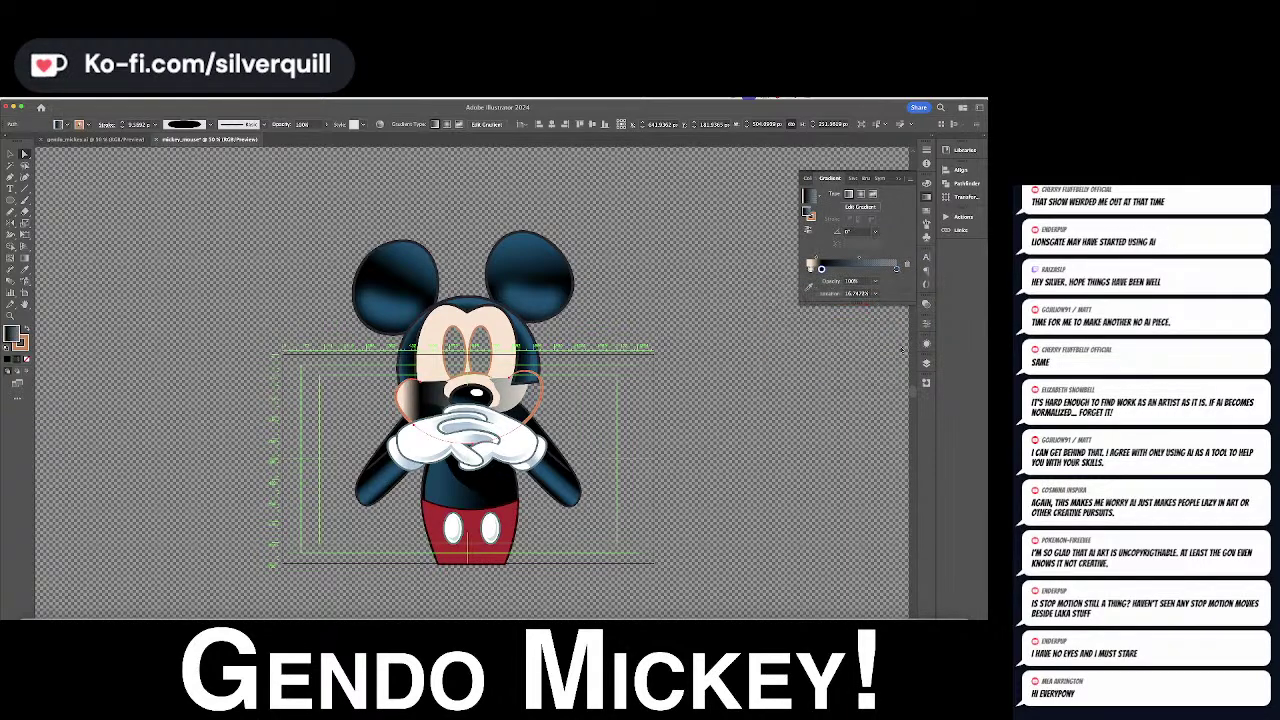
pyautogui.moveTo(896, 269); pyautogui.dragTo(880, 295)
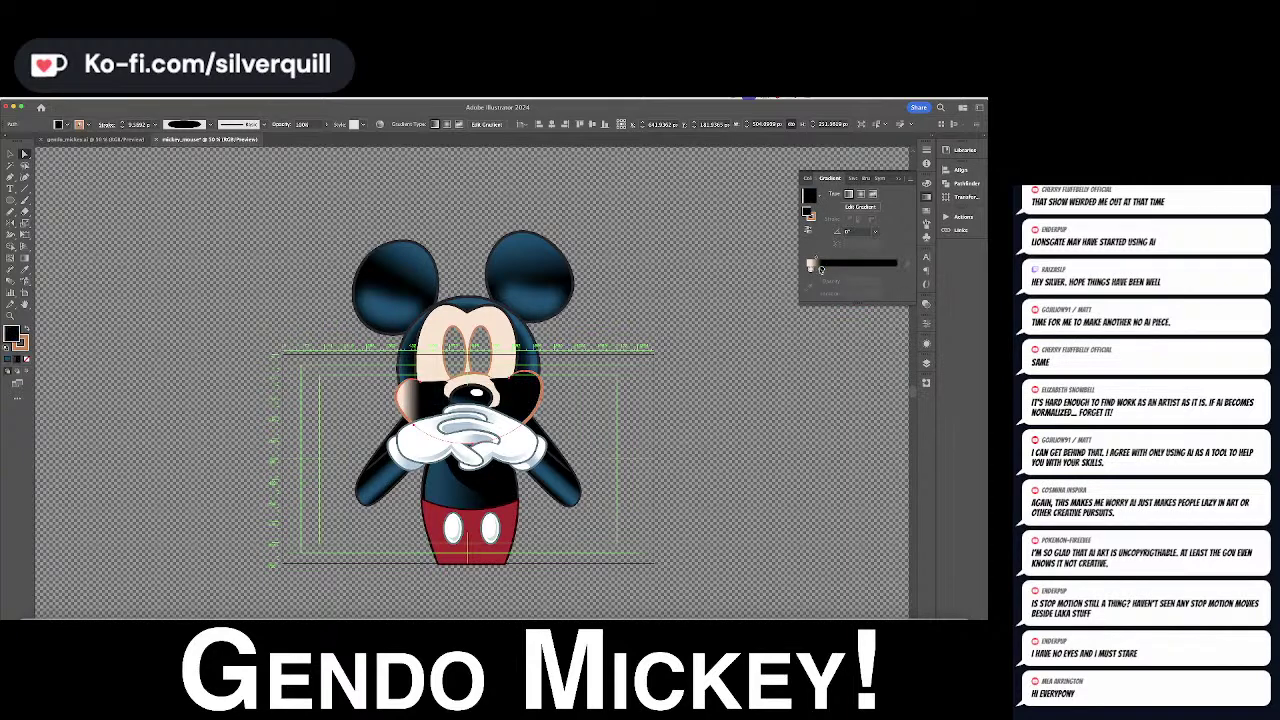
pyautogui.hotkey('ctrl', 'z')
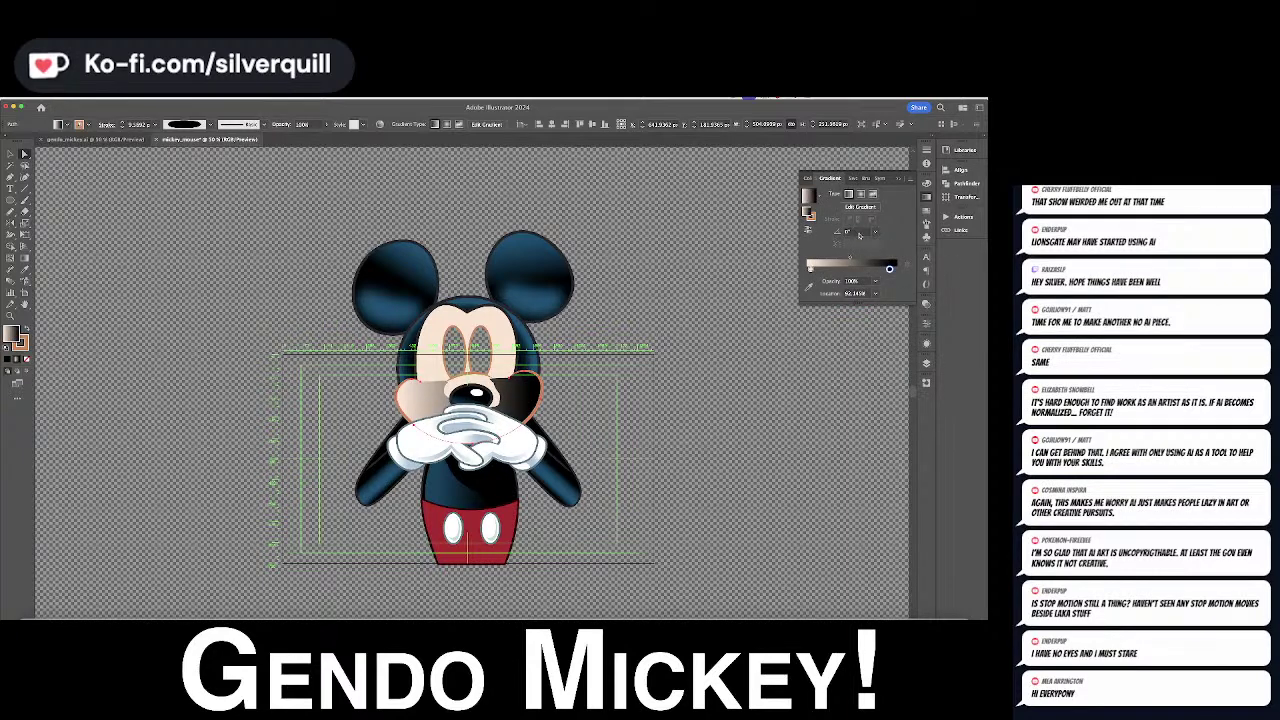
# Set the muzzle gradient's angle to -90° and shift its midpoint to about 62%
pyautogui.write('-90')
pyautogui.press('Return')
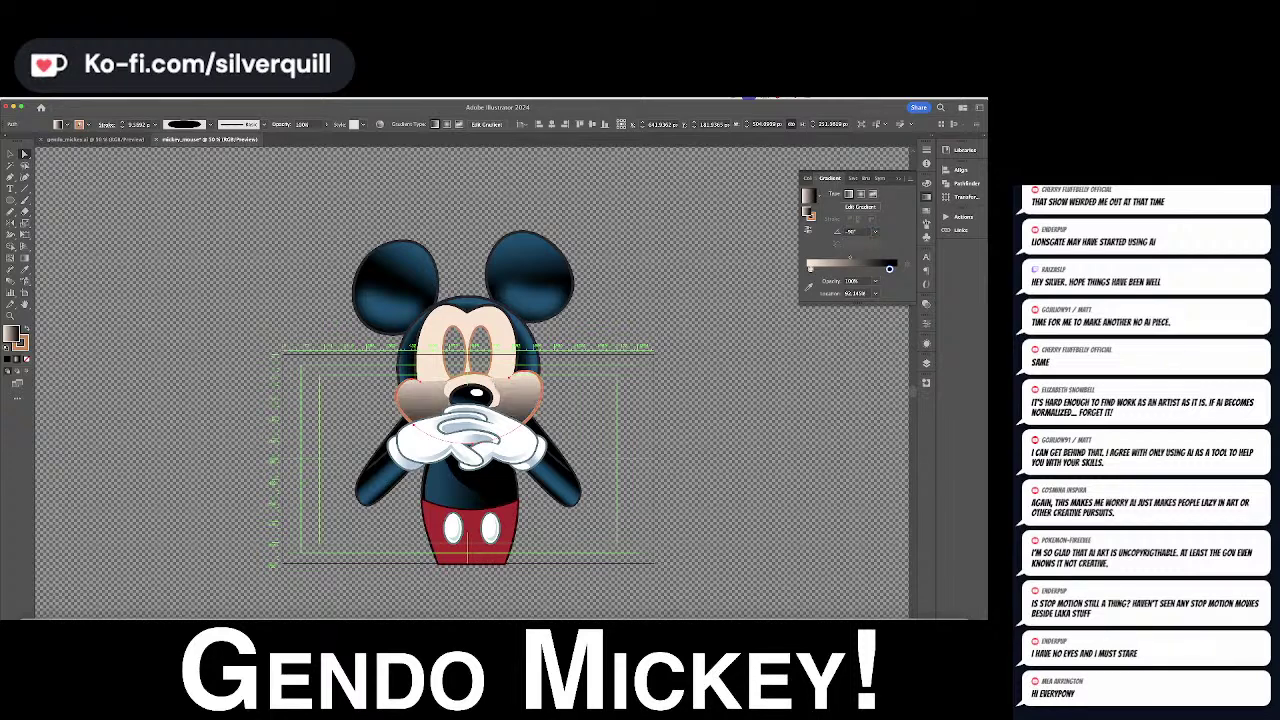
pyautogui.moveTo(850, 257); pyautogui.dragTo(897, 317)
pyautogui.click(871, 269)
pyautogui.moveTo(871, 269)
pyautogui.mouseDown()
pyautogui.moveTo(911, 272)
pyautogui.moveTo(867, 260)
pyautogui.mouseUp()
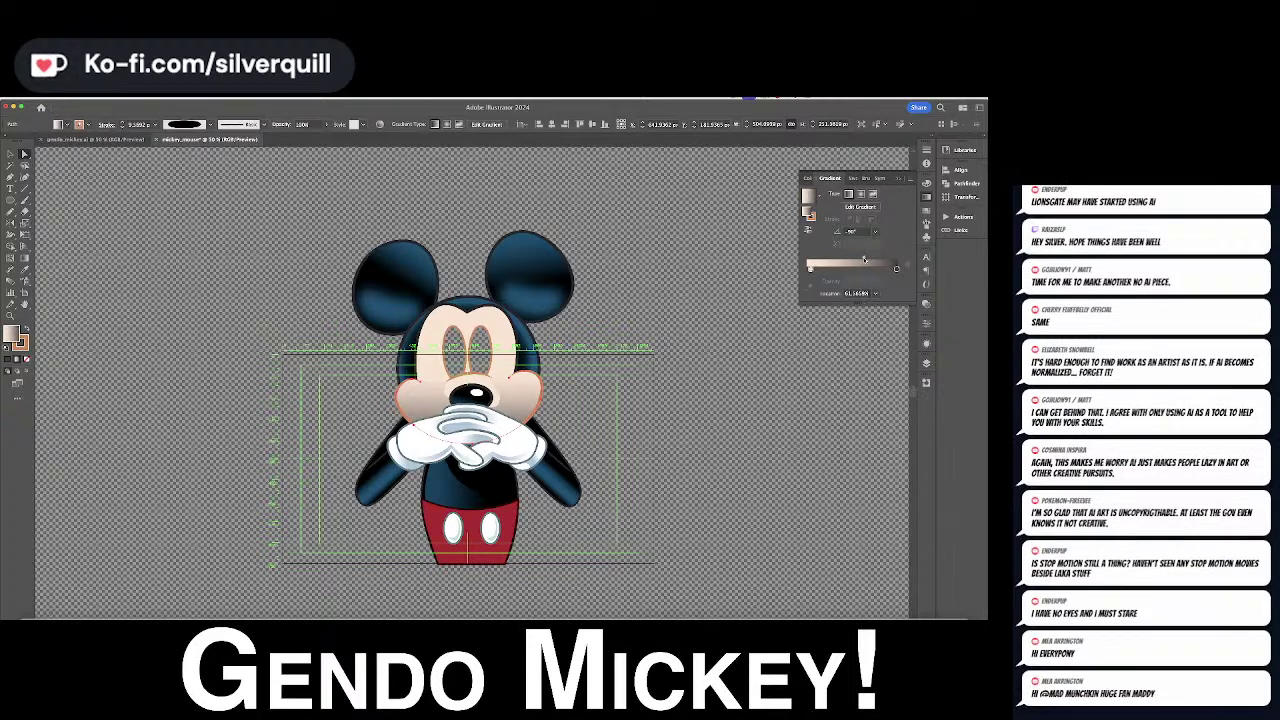
pyautogui.click(711, 268)
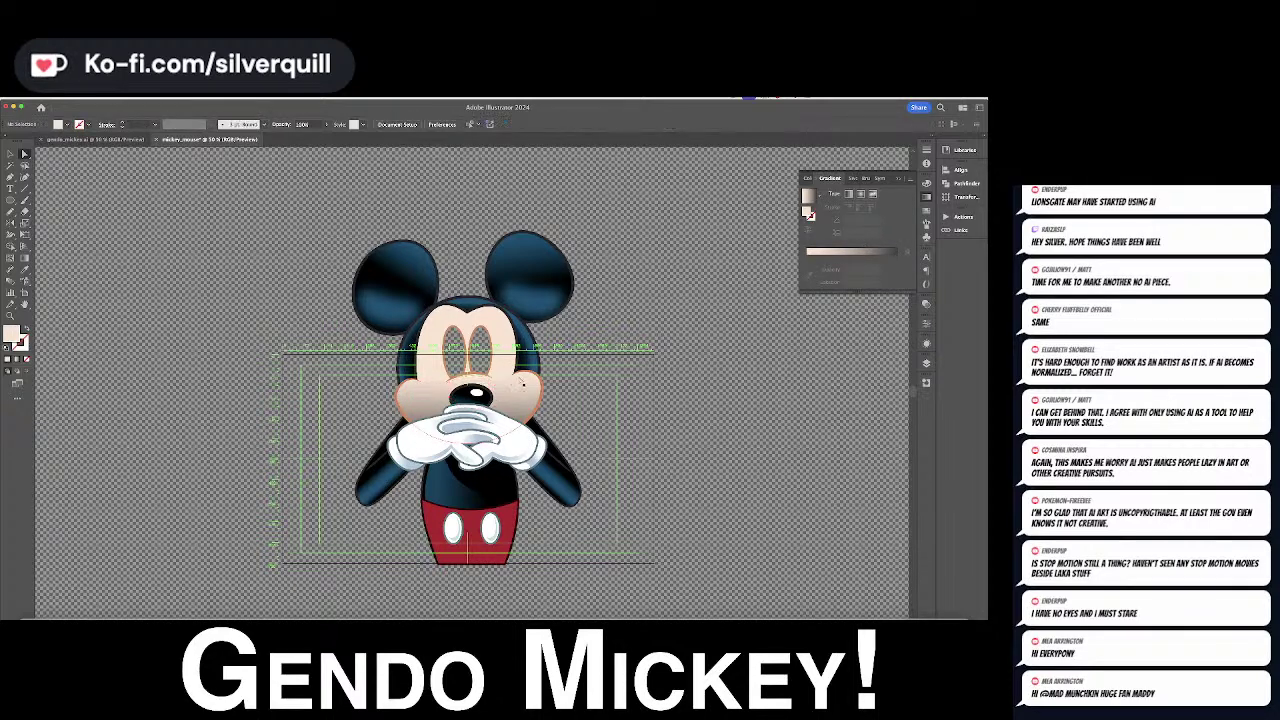
# Select the small curved shape between the nose and the eyes, and make its stroke the active colour
pyautogui.scroll(5, 505, 385)
pyautogui.click(420, 374)
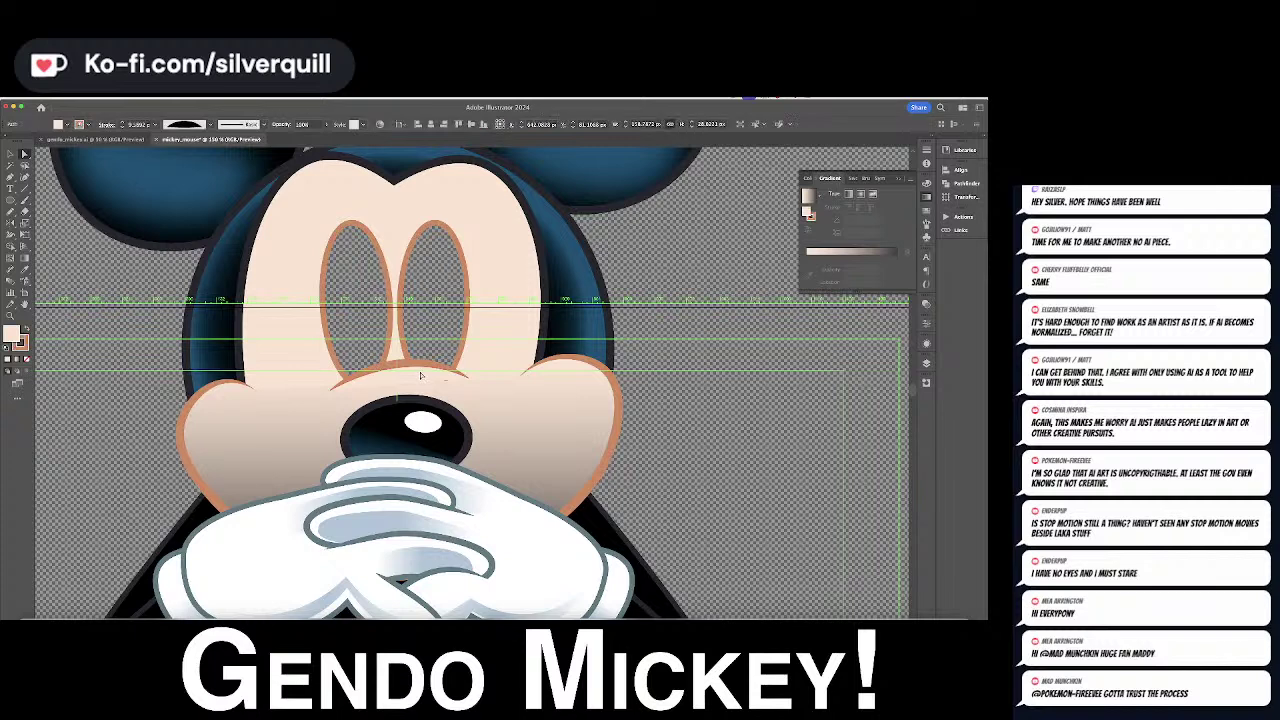
pyautogui.press('x')
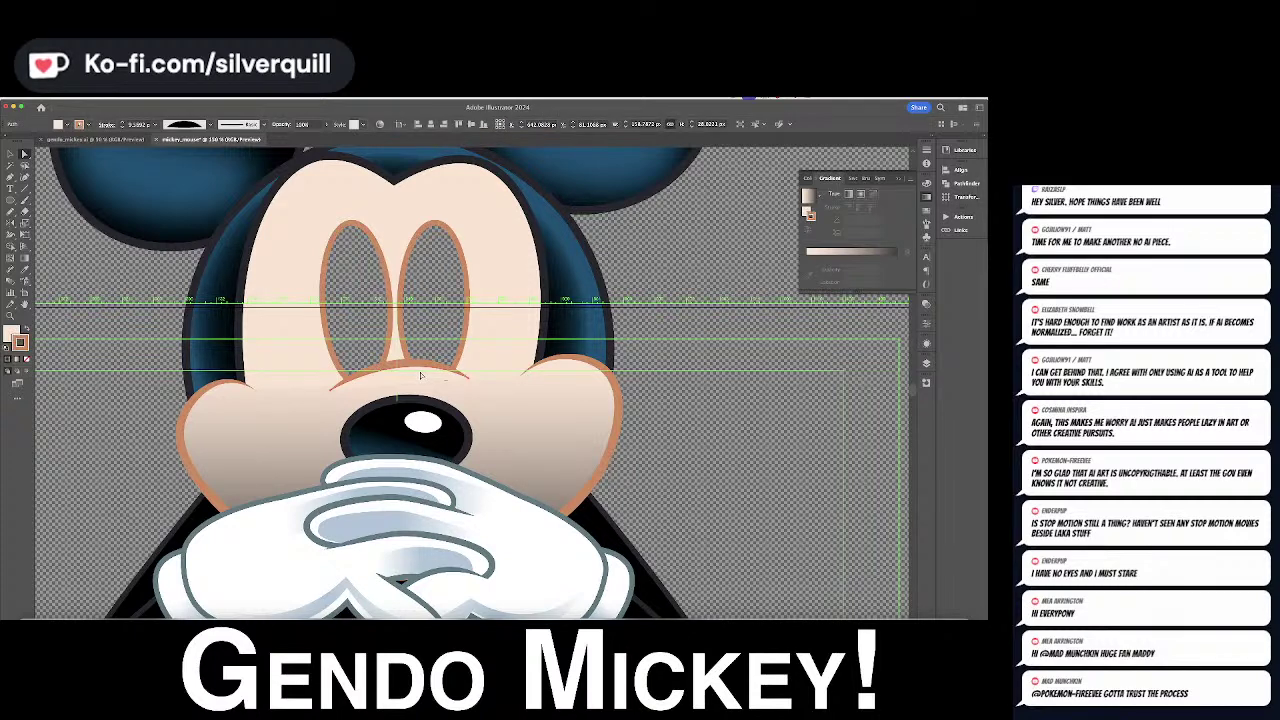
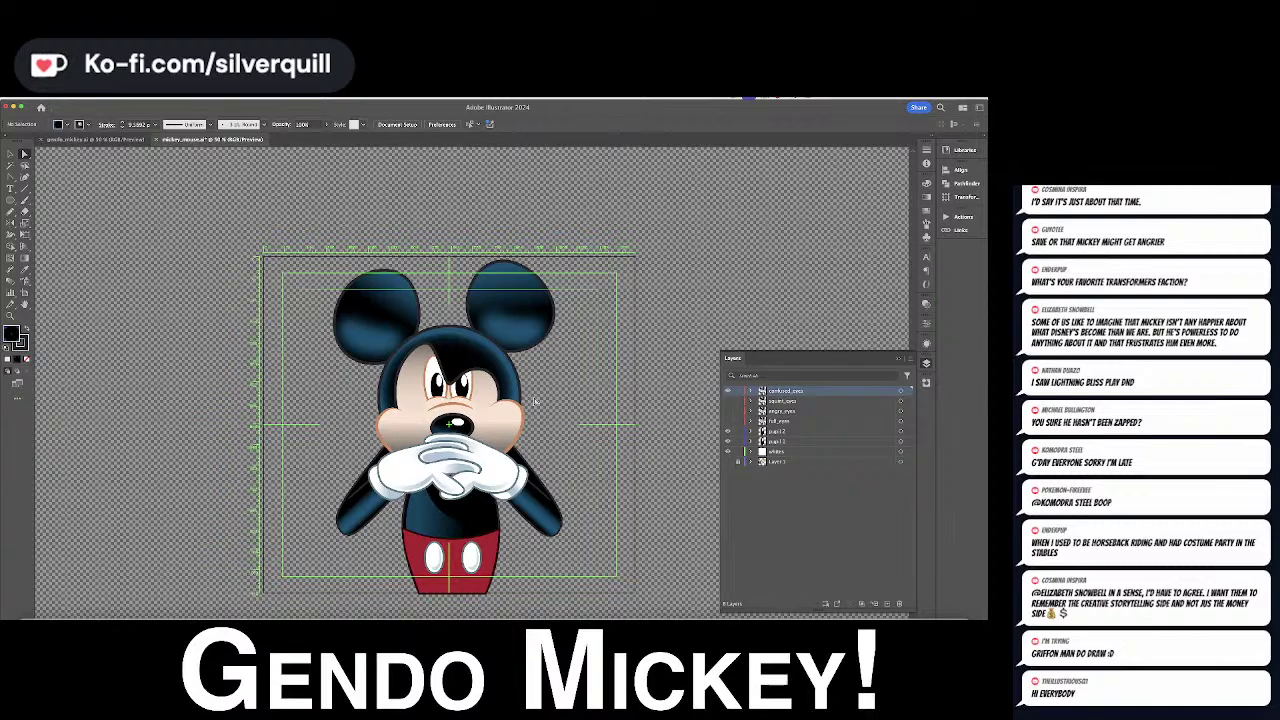
# Try the alternative eye expression layers and show angry_eyes in place of confused_eyes
pyautogui.keyDown('alt'); pyautogui.click(727, 401); pyautogui.keyUp('alt')
pyautogui.keyDown('alt'); pyautogui.click(727, 401); pyautogui.keyUp('alt')
pyautogui.keyDown('alt'); pyautogui.click(727, 411); pyautogui.keyUp('alt')
pyautogui.keyDown('alt'); pyautogui.click(727, 411); pyautogui.keyUp('alt')
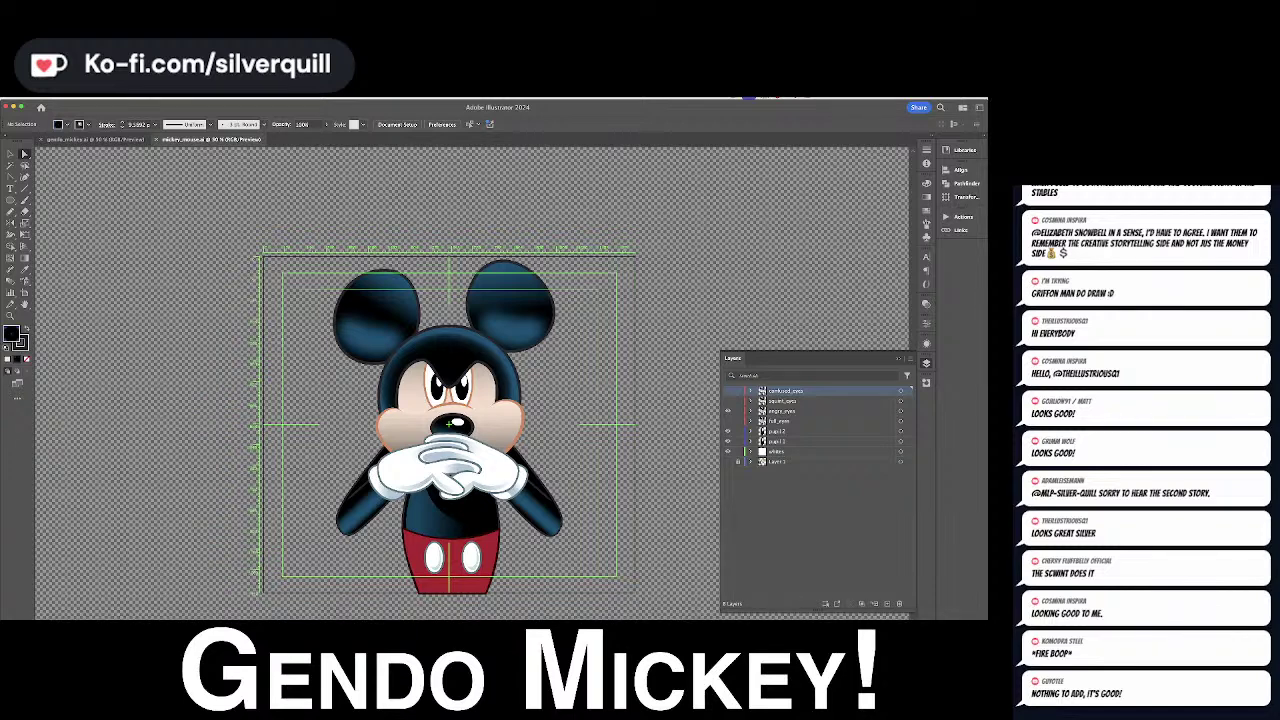
# Switch to Finder and bring the window listing the intro video files fully onto the screen
pyautogui.press('super+Tab')
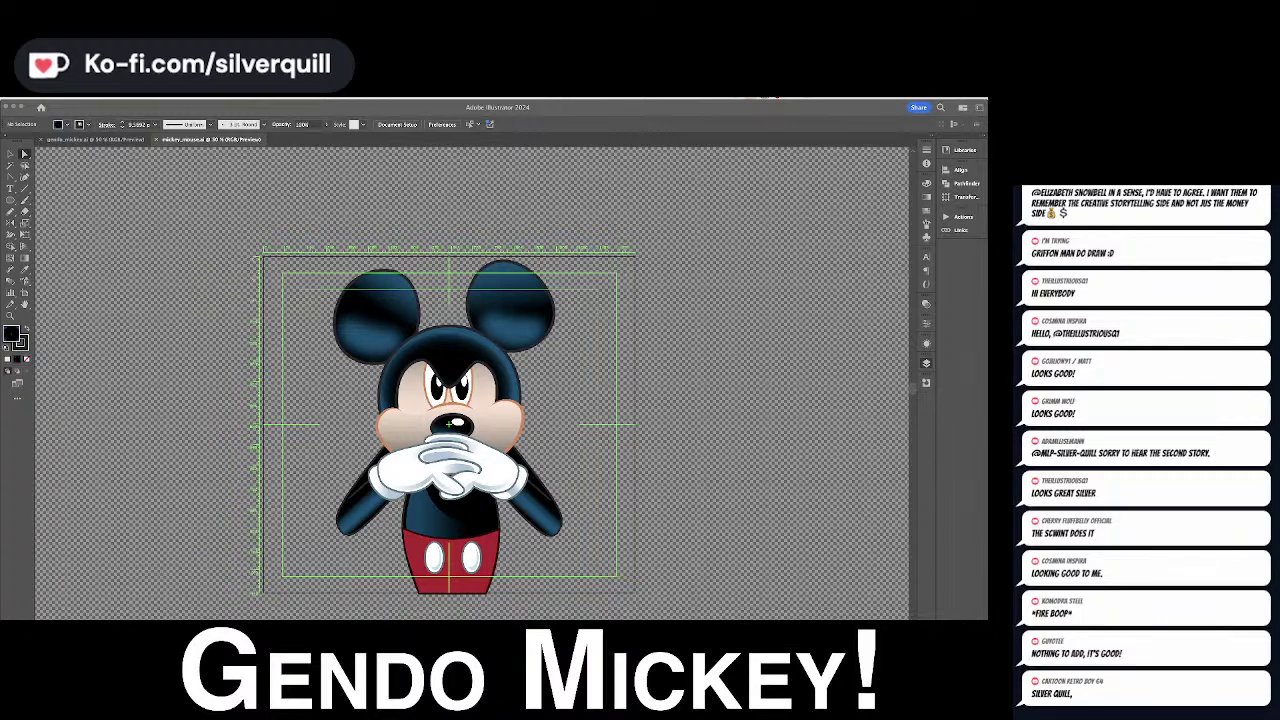
pyautogui.moveTo(986, 154); pyautogui.dragTo(384, 158)
pyautogui.click(381, 258)
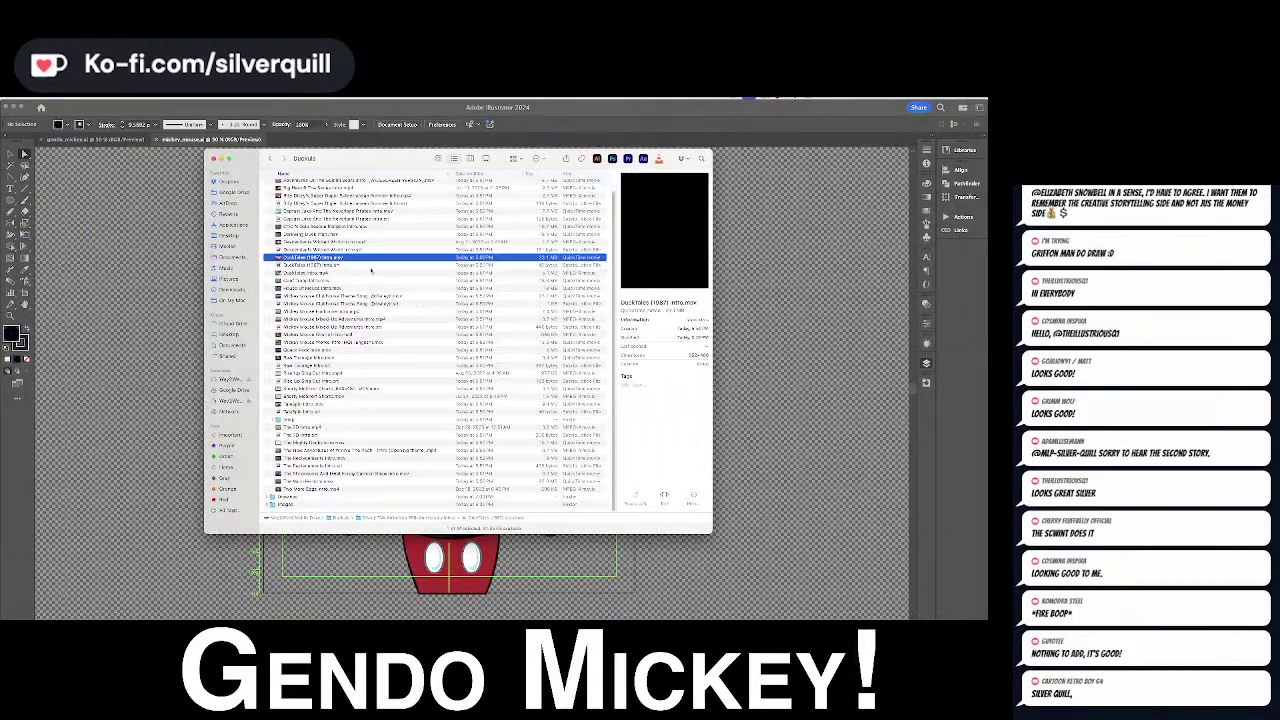
pyautogui.scroll(1, 355, 271)
pyautogui.click(310, 216)
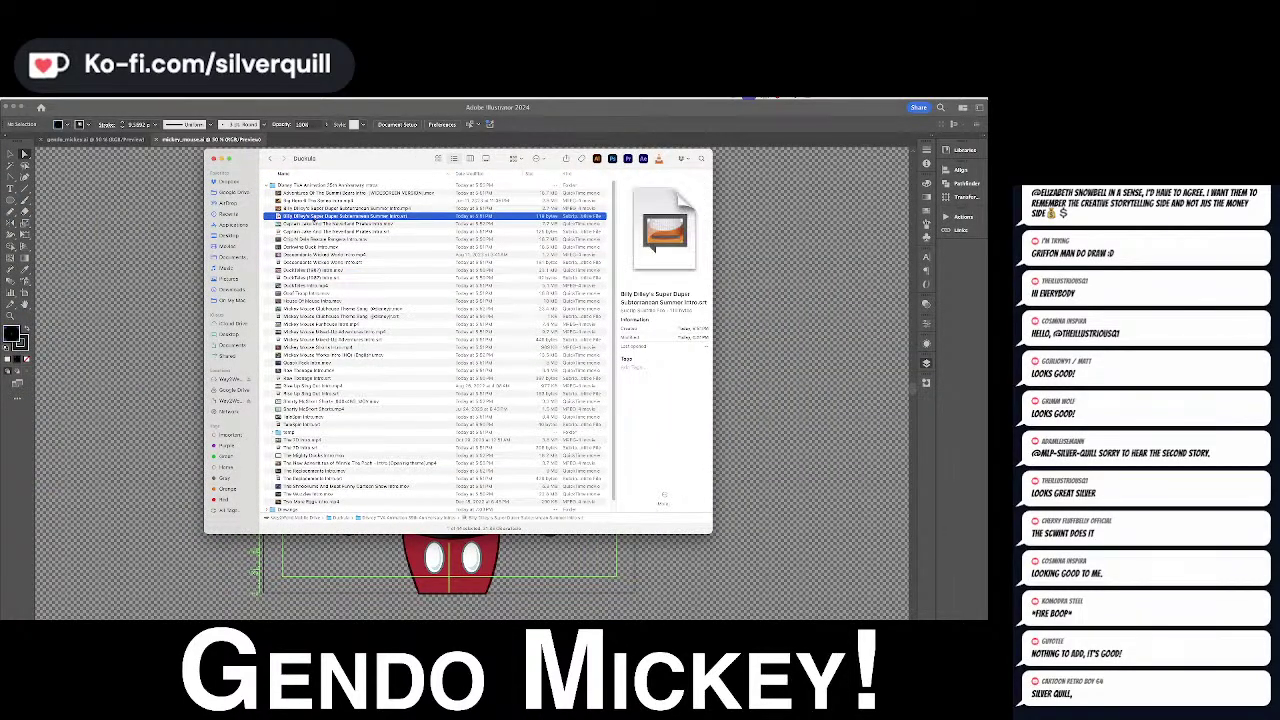
pyautogui.keyDown('super'); pyautogui.click(320, 231); pyautogui.keyUp('super')
pyautogui.keyDown('super'); pyautogui.click(330, 262); pyautogui.keyUp('super')
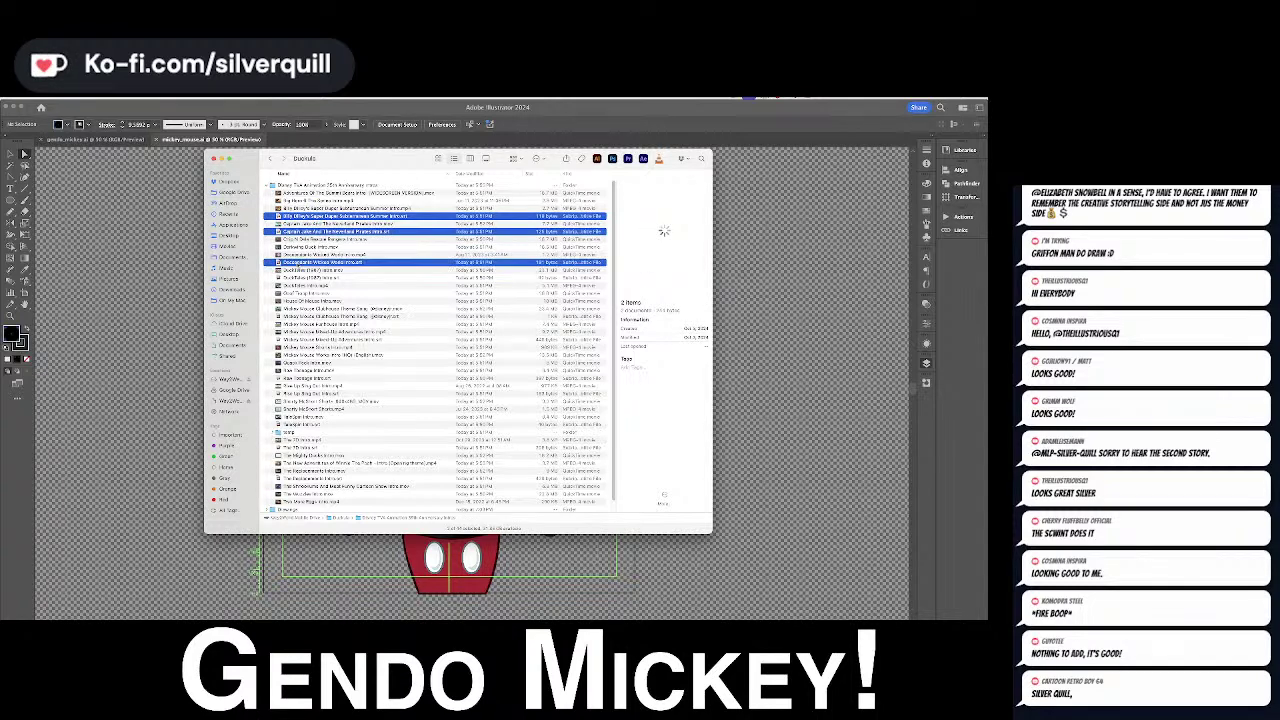
# Search for "srt" and limit the search to the current folder instead of the whole Mac
pyautogui.click(701, 158)
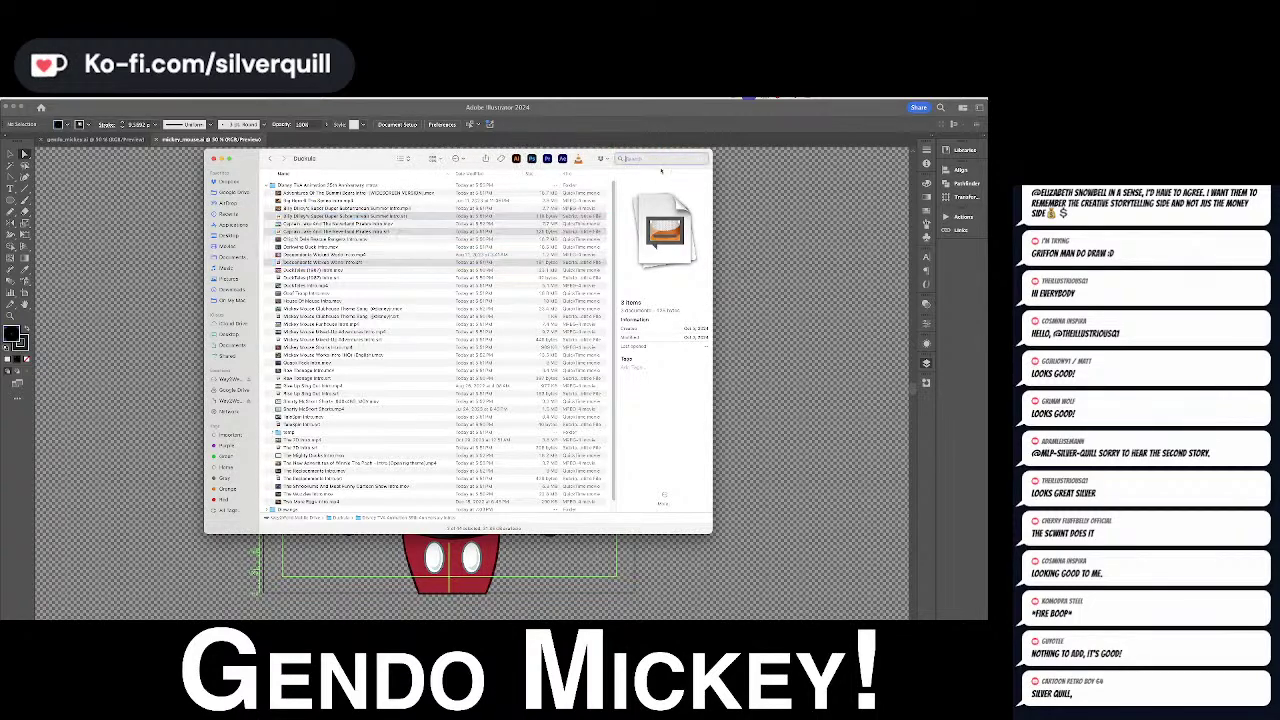
pyautogui.write('srt')
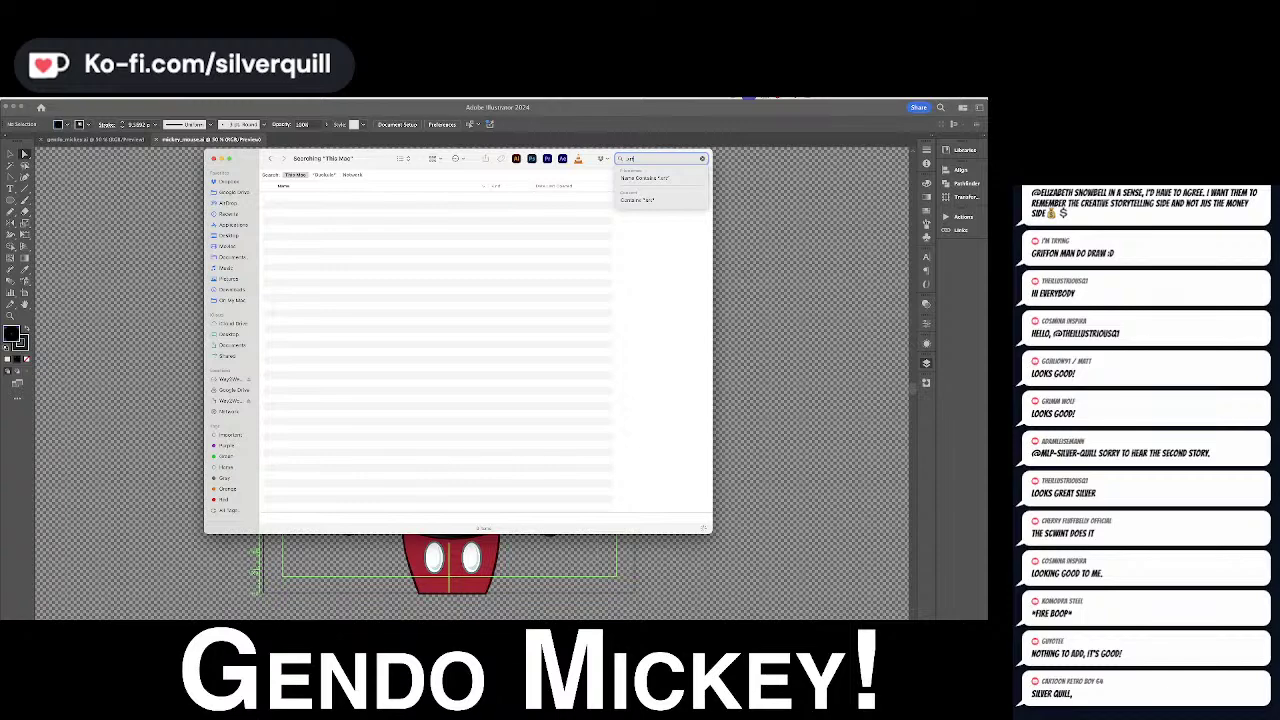
pyautogui.click(322, 175)
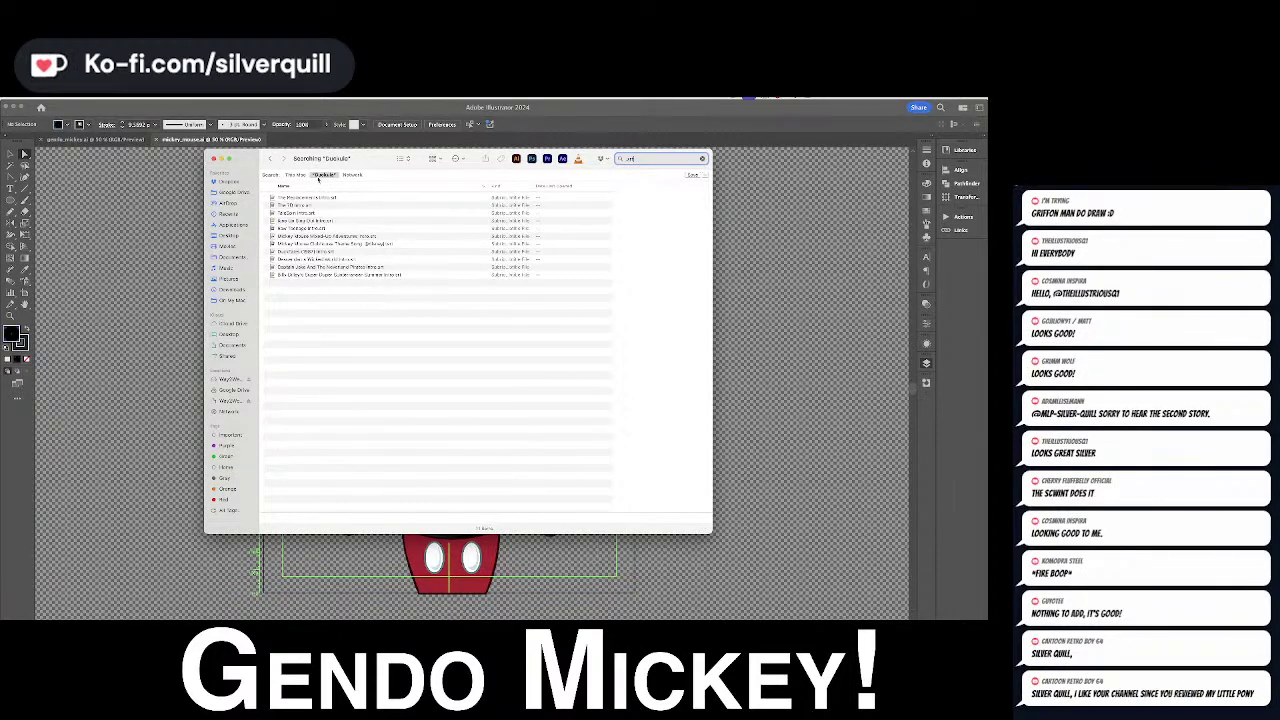
# Select all the subtitle files found, move them to the trash and close the Finder window
pyautogui.click(316, 197)
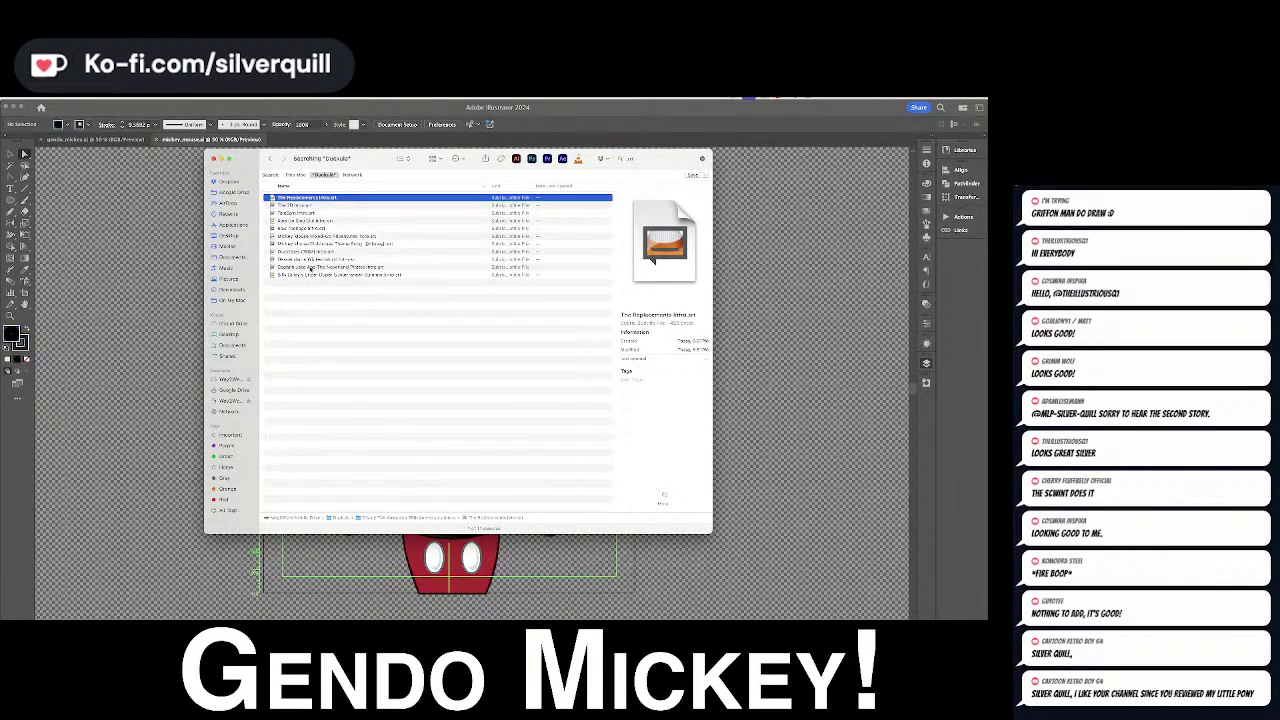
pyautogui.press('super+a')
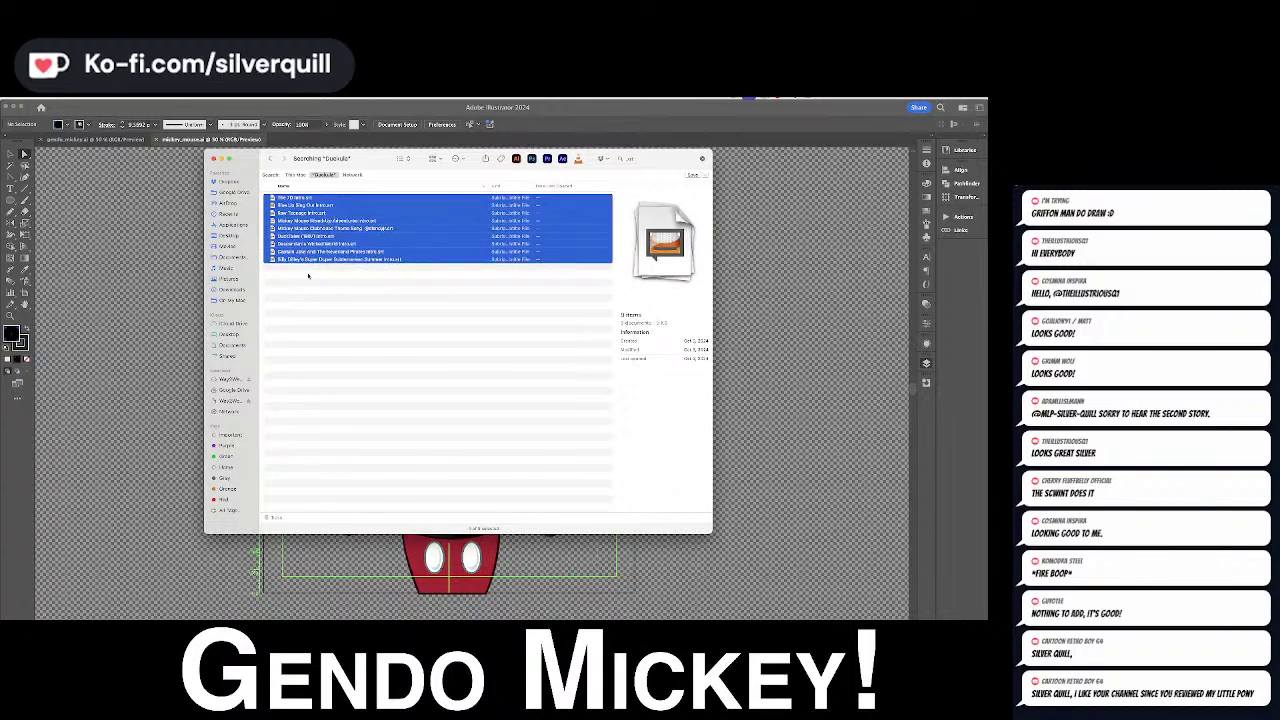
pyautogui.press('super+BackSpace')
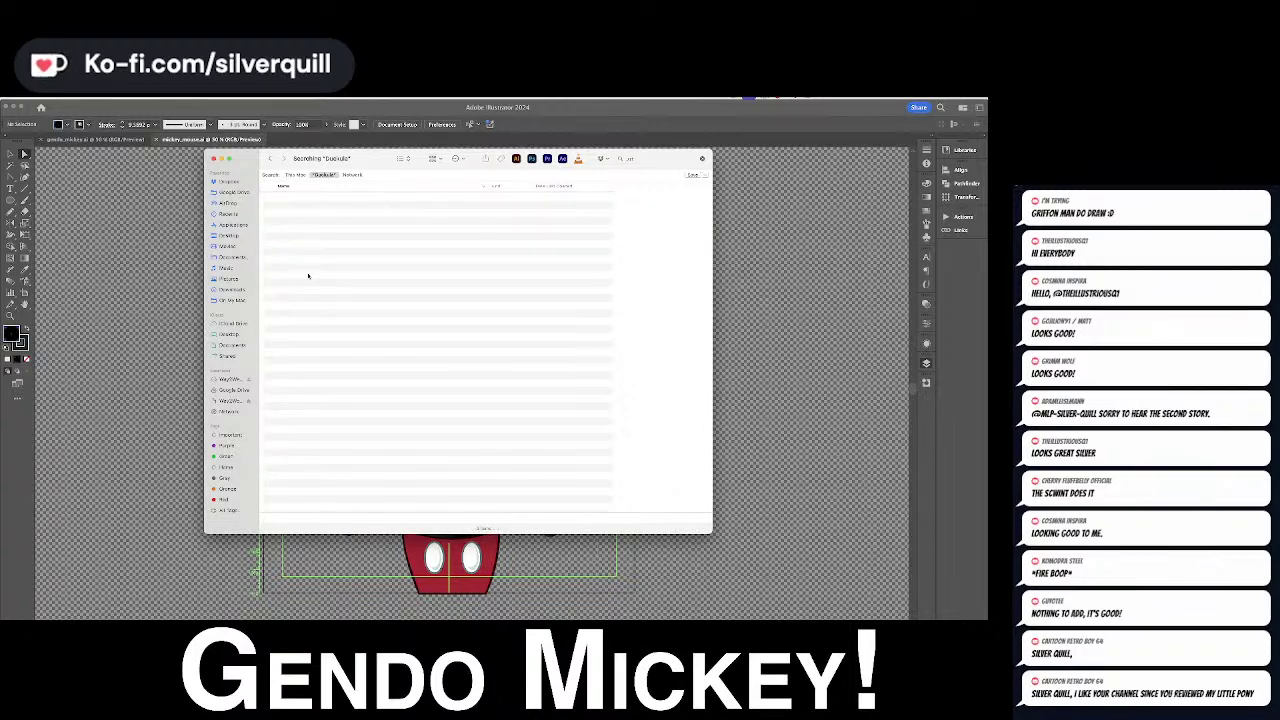
pyautogui.press('Return')
pyautogui.click(213, 158)
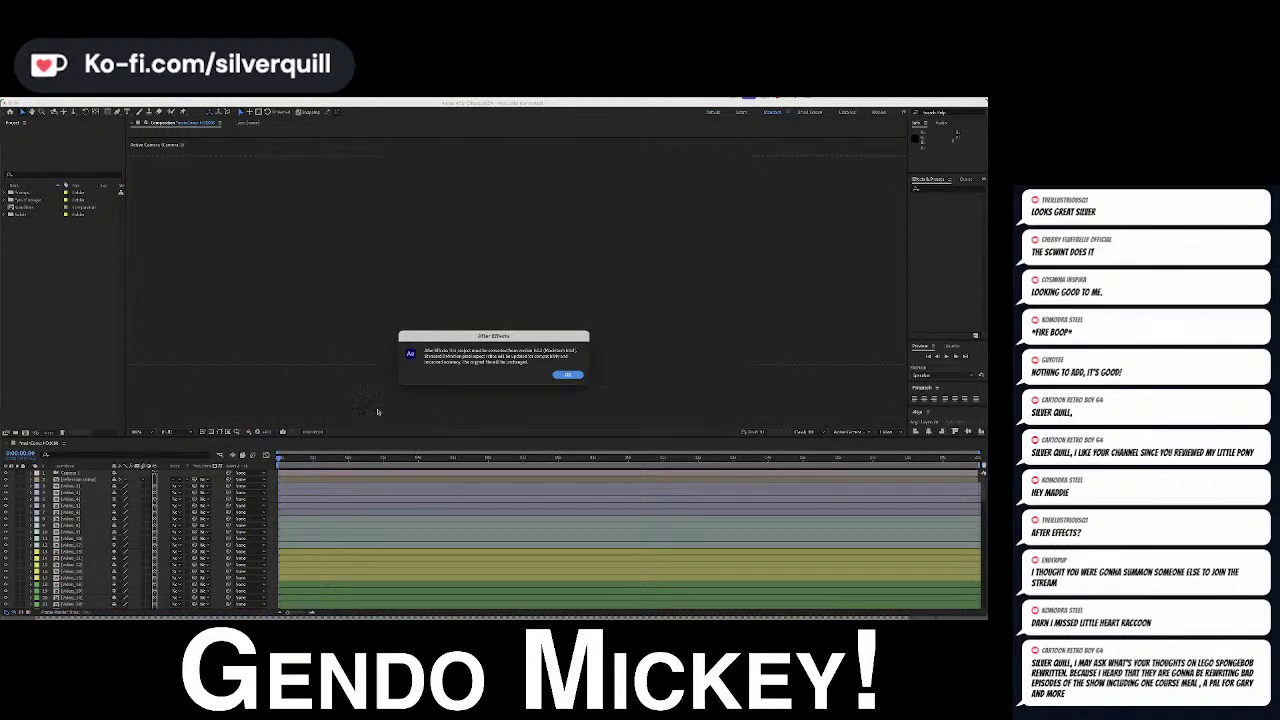
# Accept the conversion of the opened video wall project and dismiss the warning that follows
pyautogui.click(564, 374)
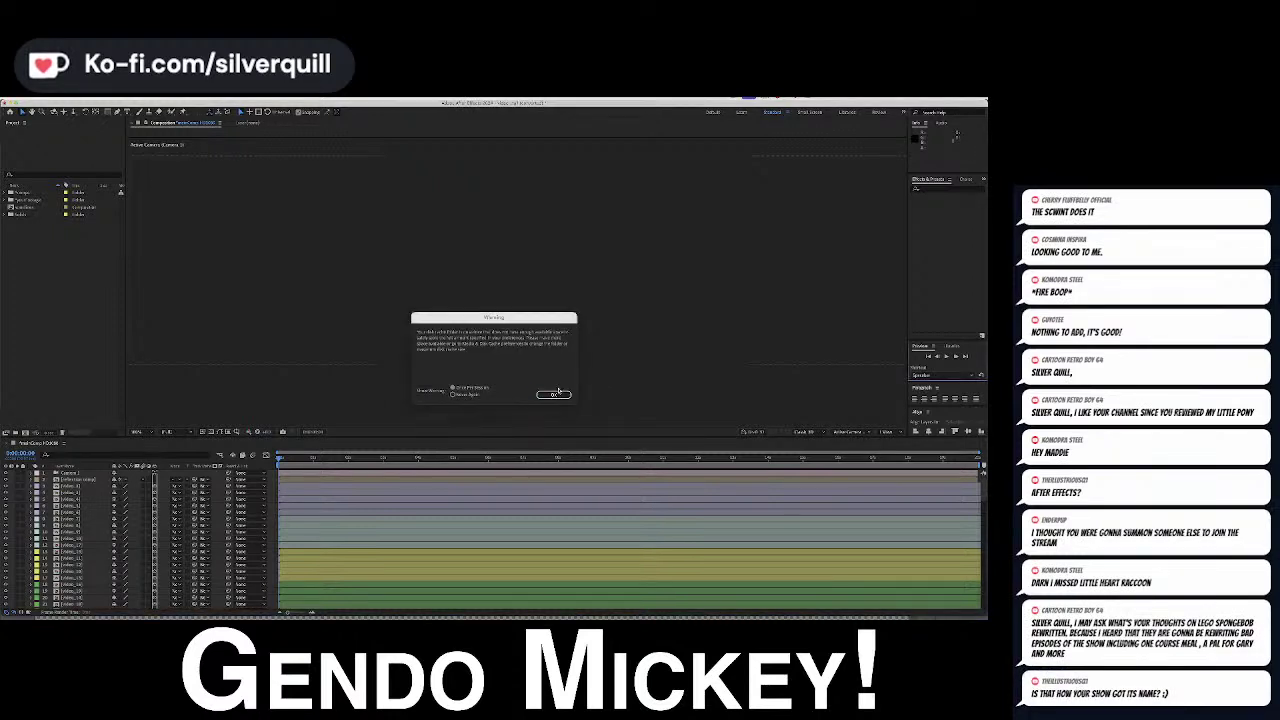
pyautogui.click(554, 394)
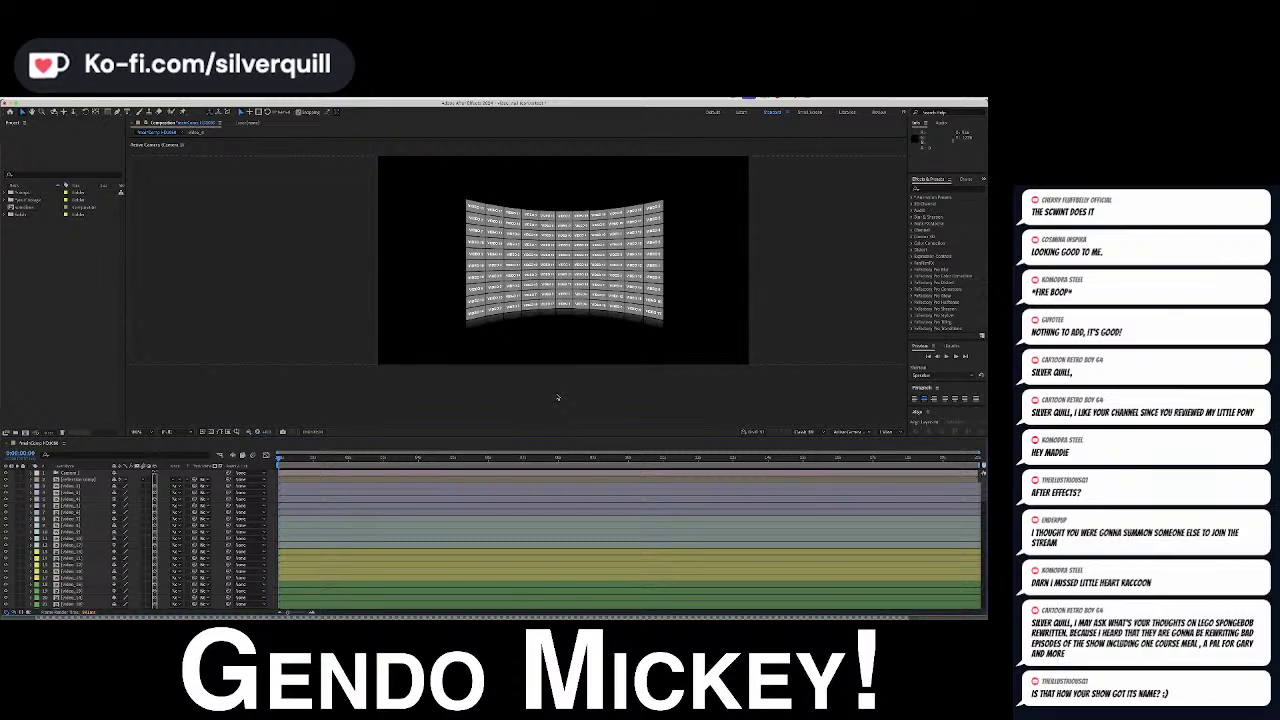
pyautogui.moveTo(313, 460); pyautogui.dragTo(693, 455)
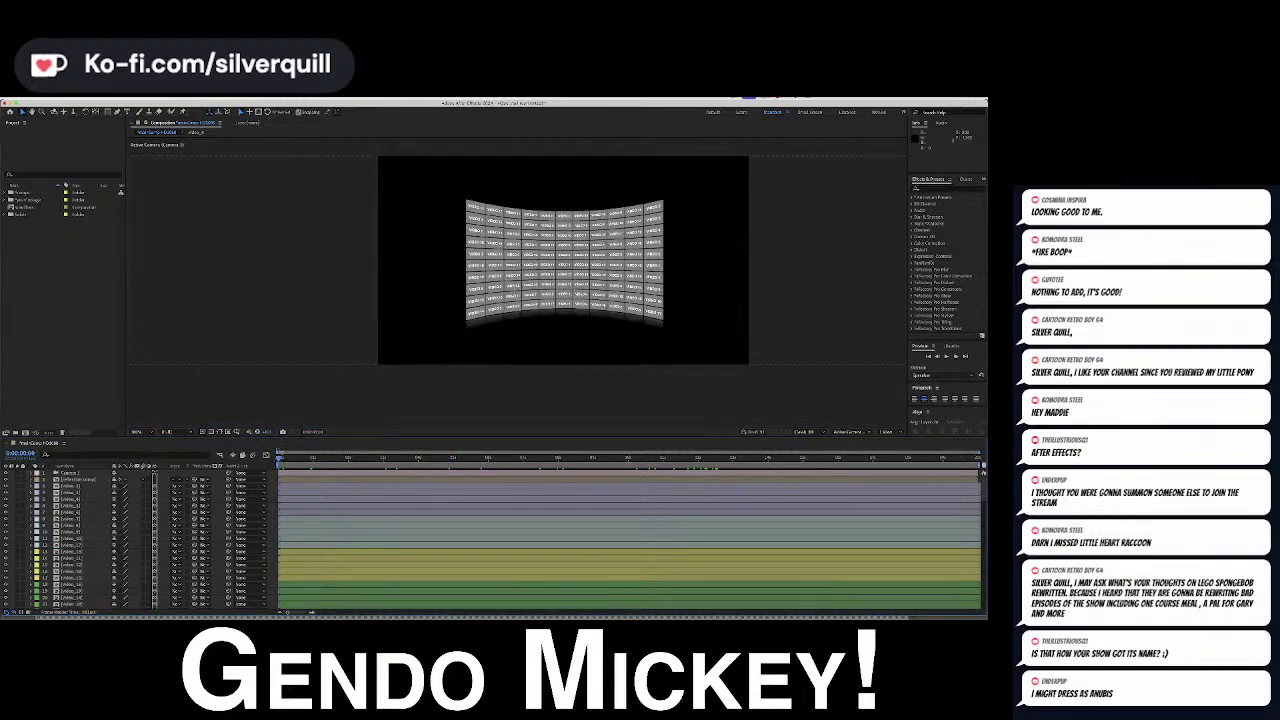
pyautogui.press('super+Tab')
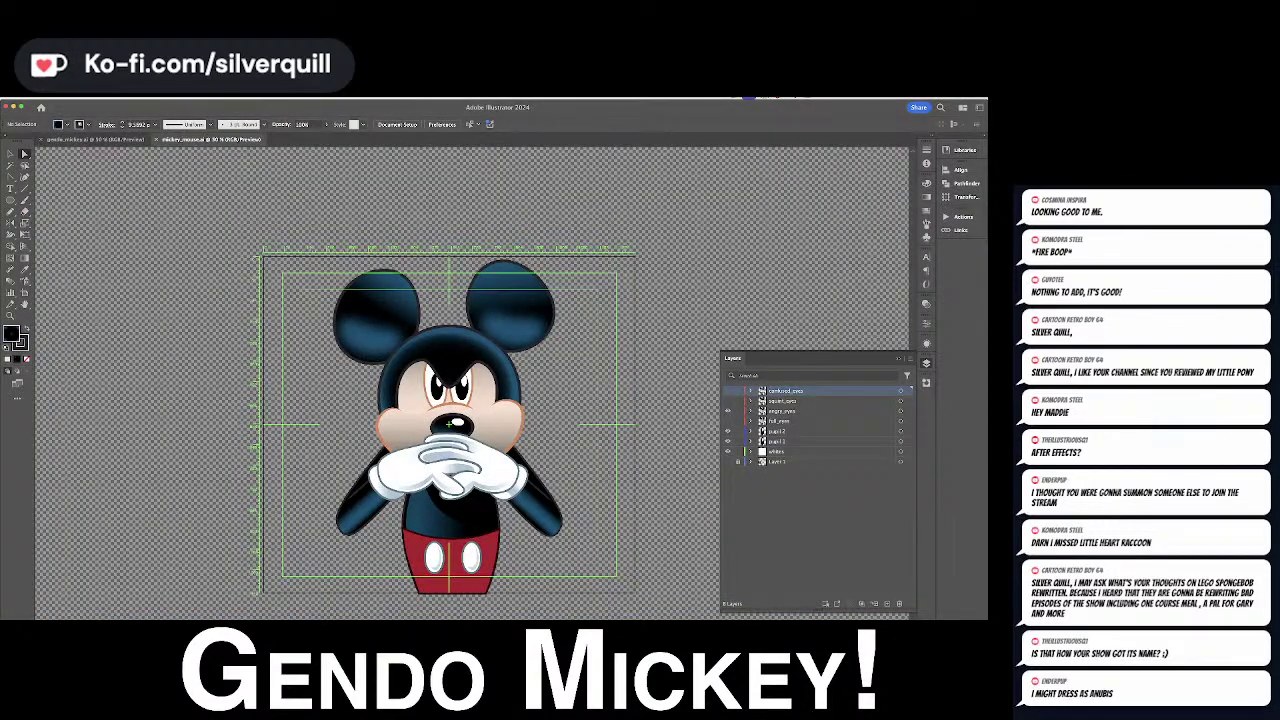
pyautogui.press('super+Tab')
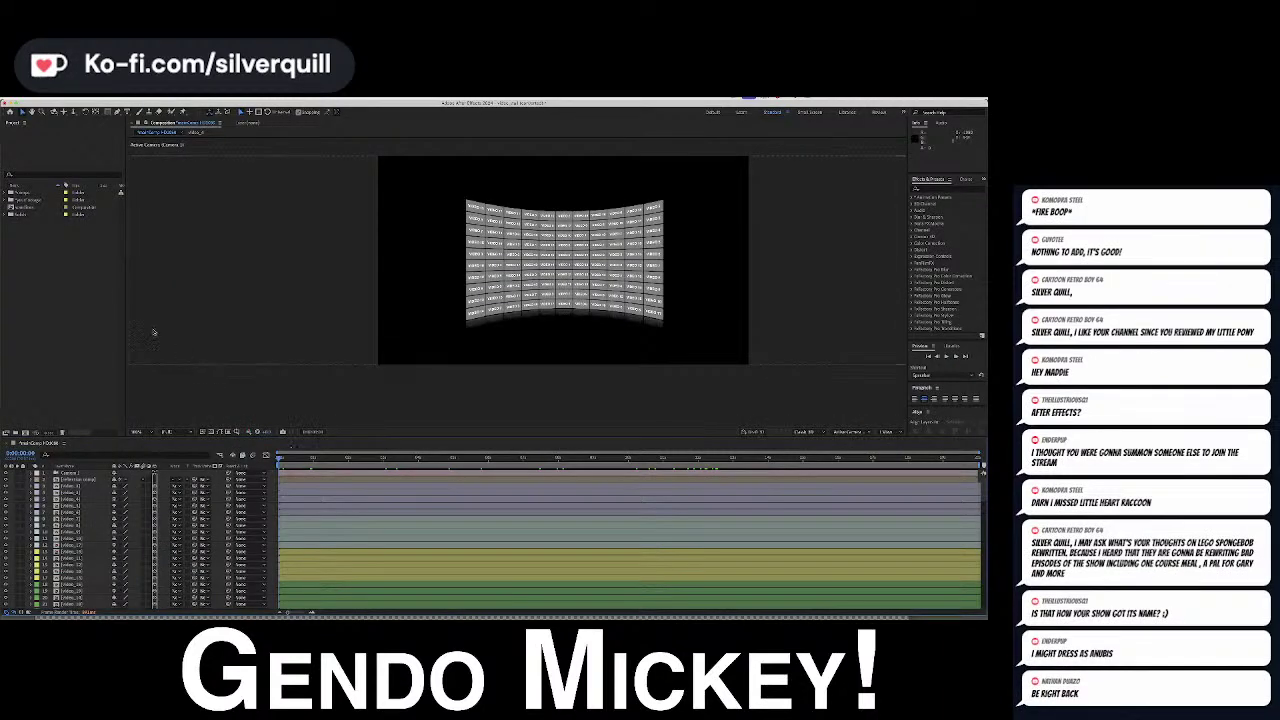
# Examine the layer stack of the video wall composition and the contents of the project's solids and composition folders
pyautogui.click(5, 201)
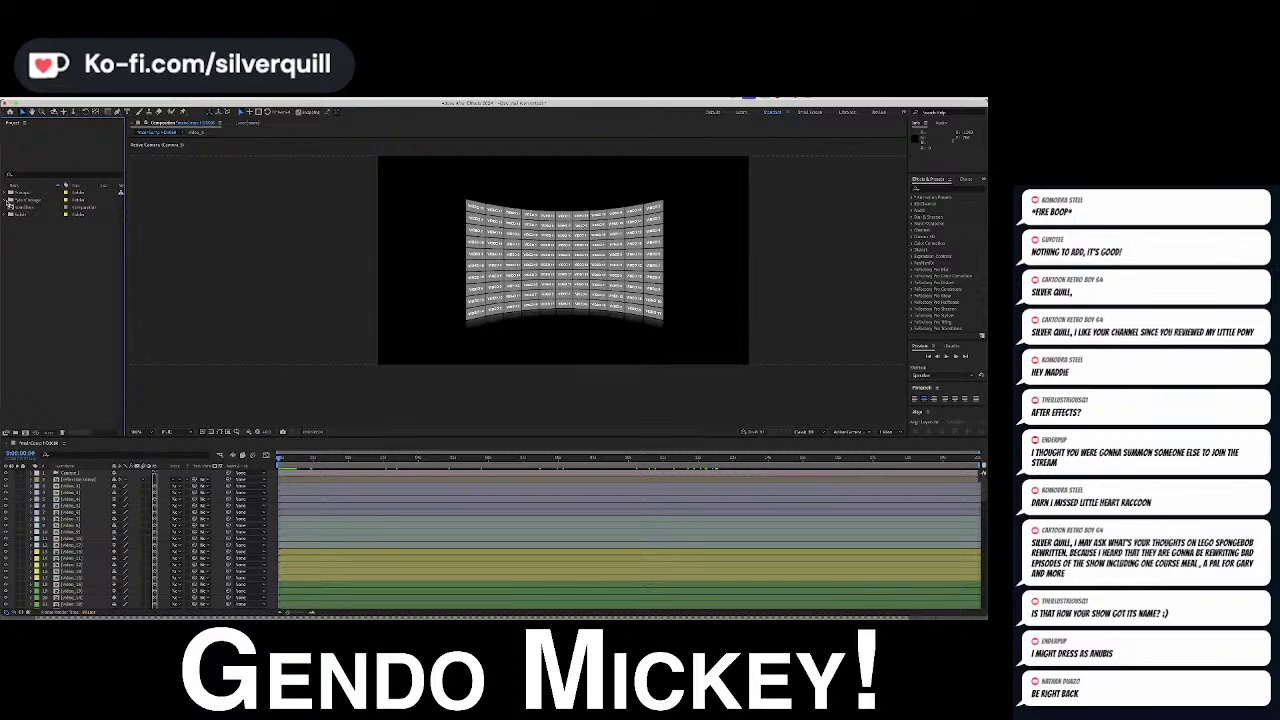
pyautogui.scroll(-5, 194, 482)
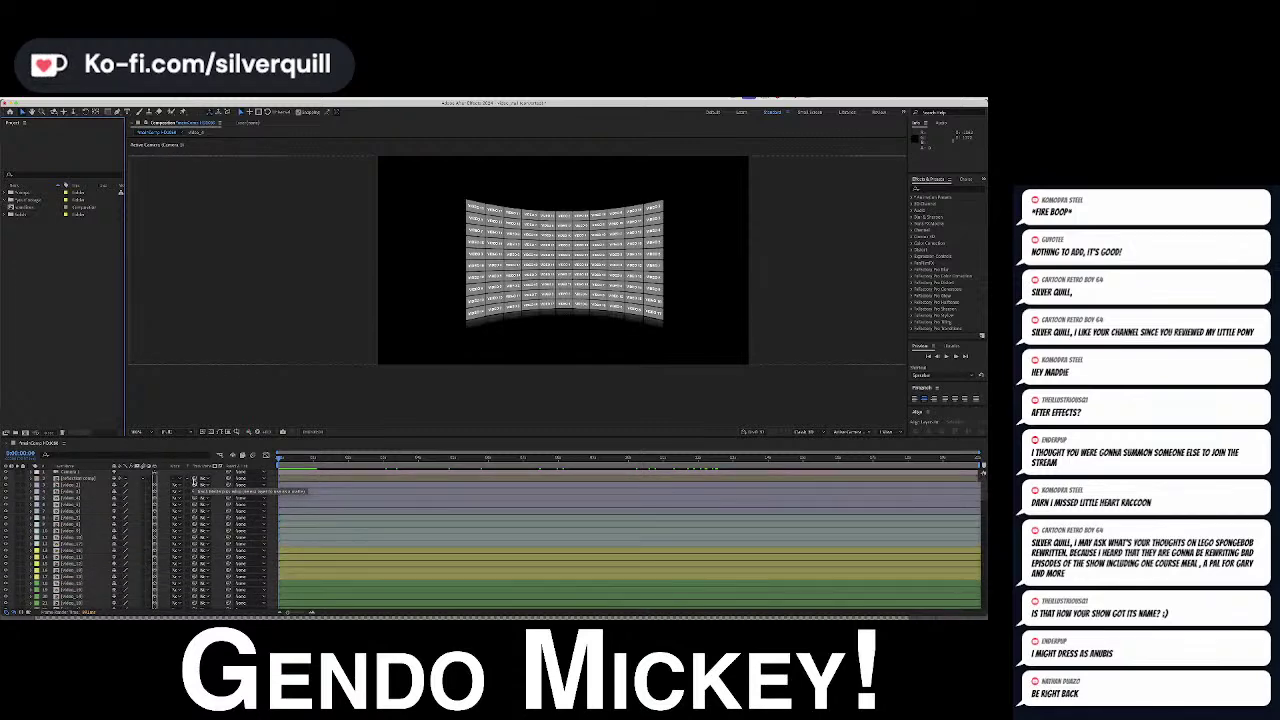
pyautogui.scroll(-3, 194, 482)
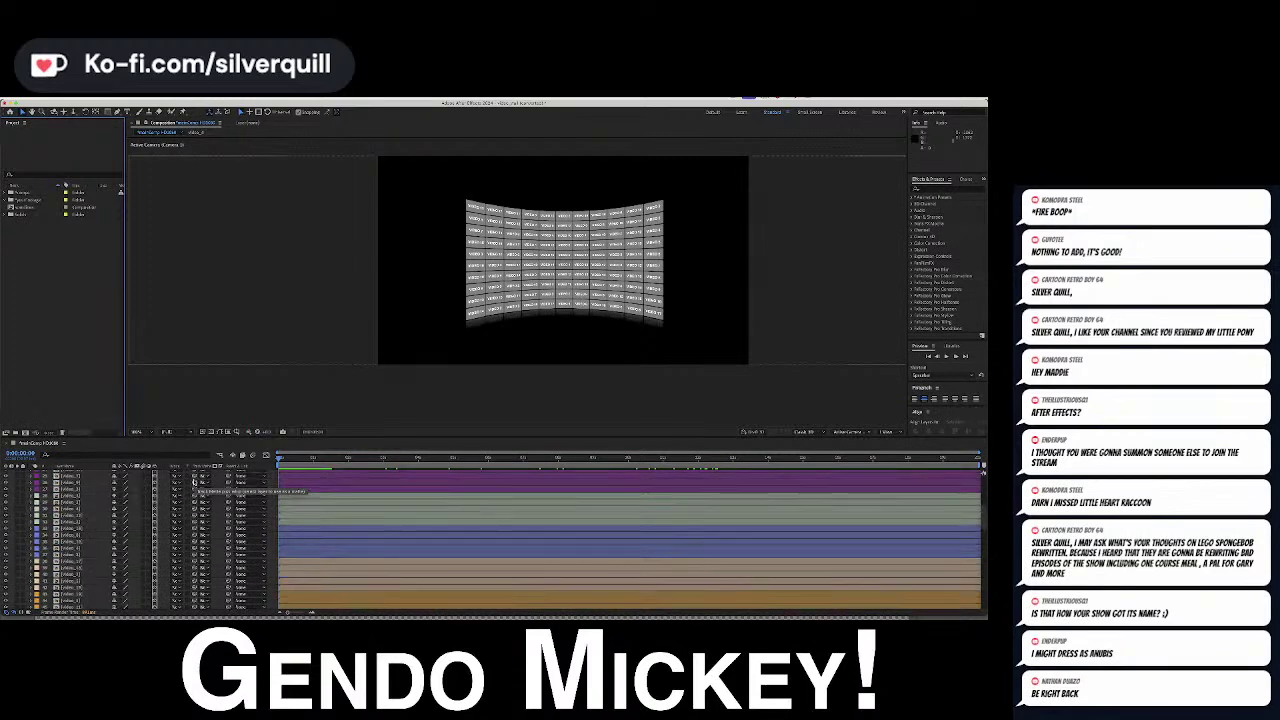
pyautogui.scroll(10, 194, 482)
pyautogui.scroll(-8, 190, 482)
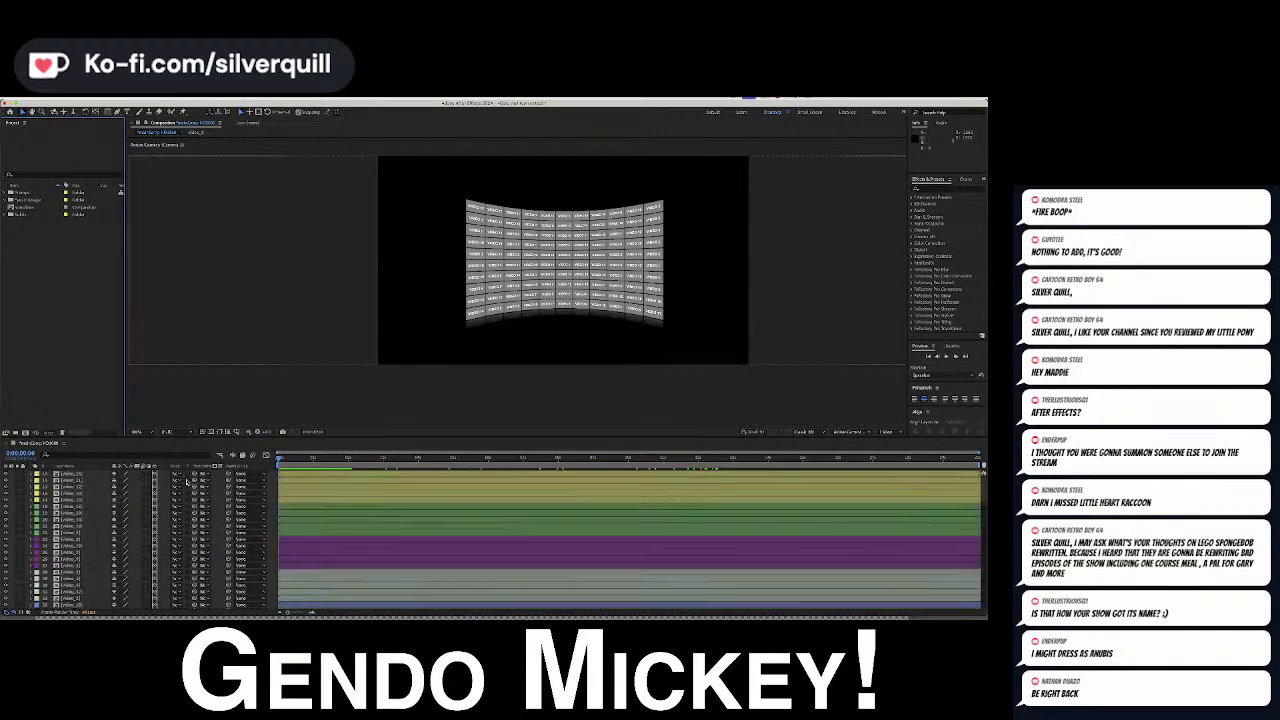
pyautogui.scroll(5, 177, 481)
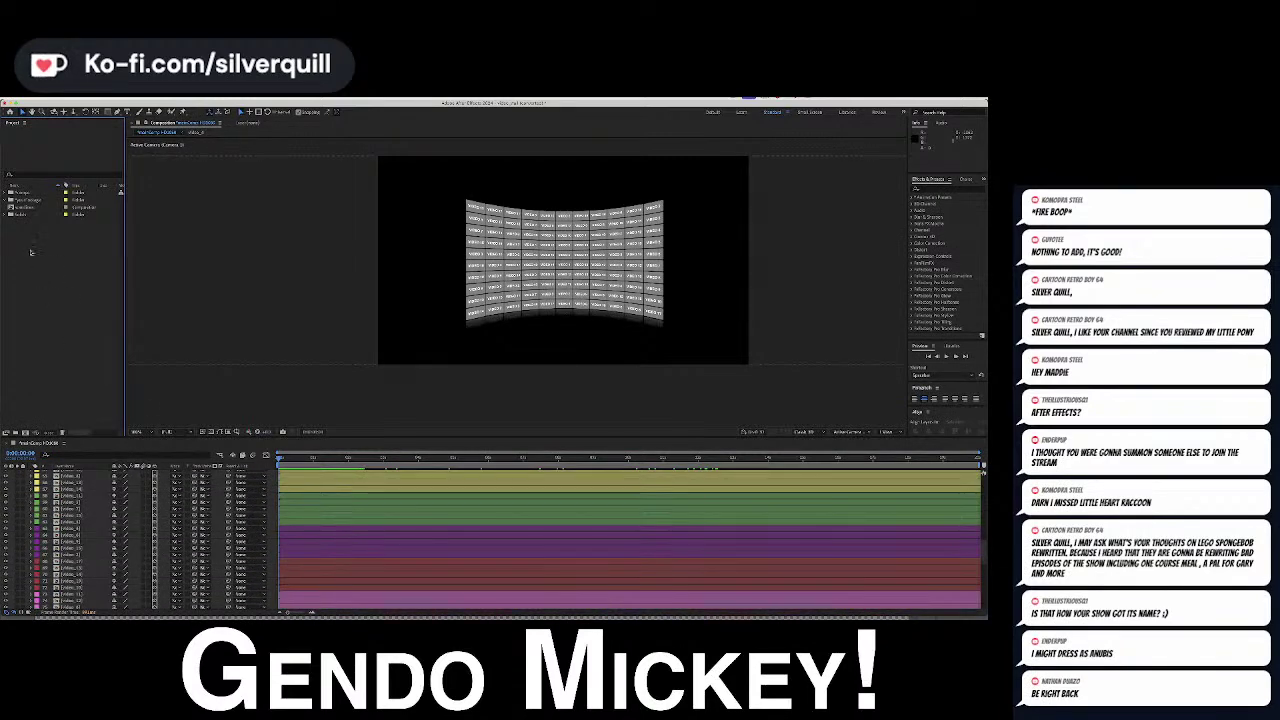
pyautogui.click(8, 214)
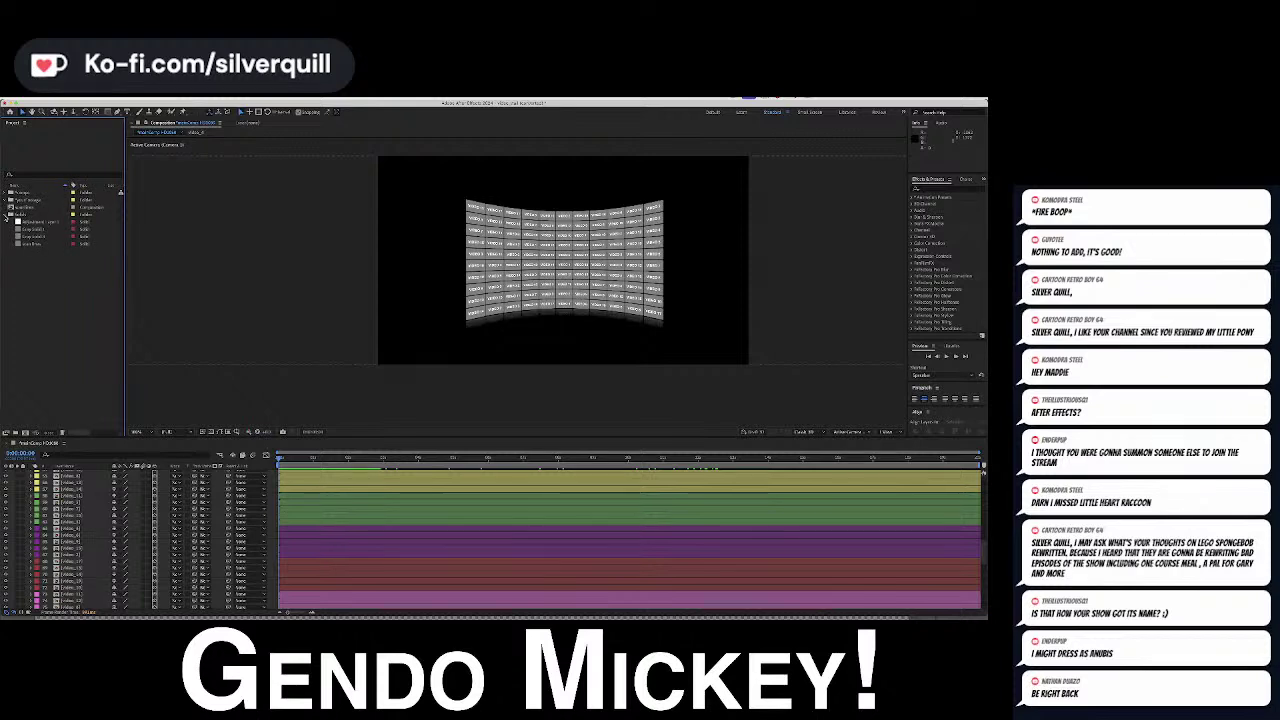
pyautogui.click(8, 214)
pyautogui.click(8, 193)
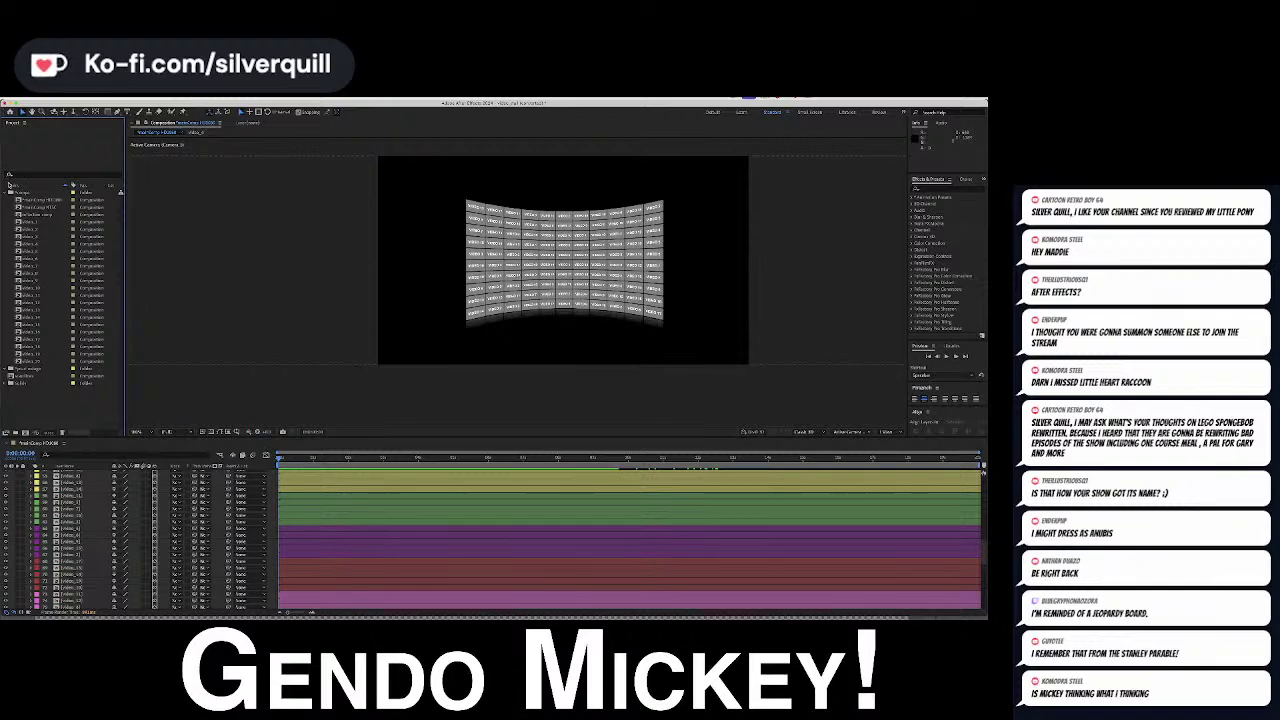
pyautogui.click(9, 192)
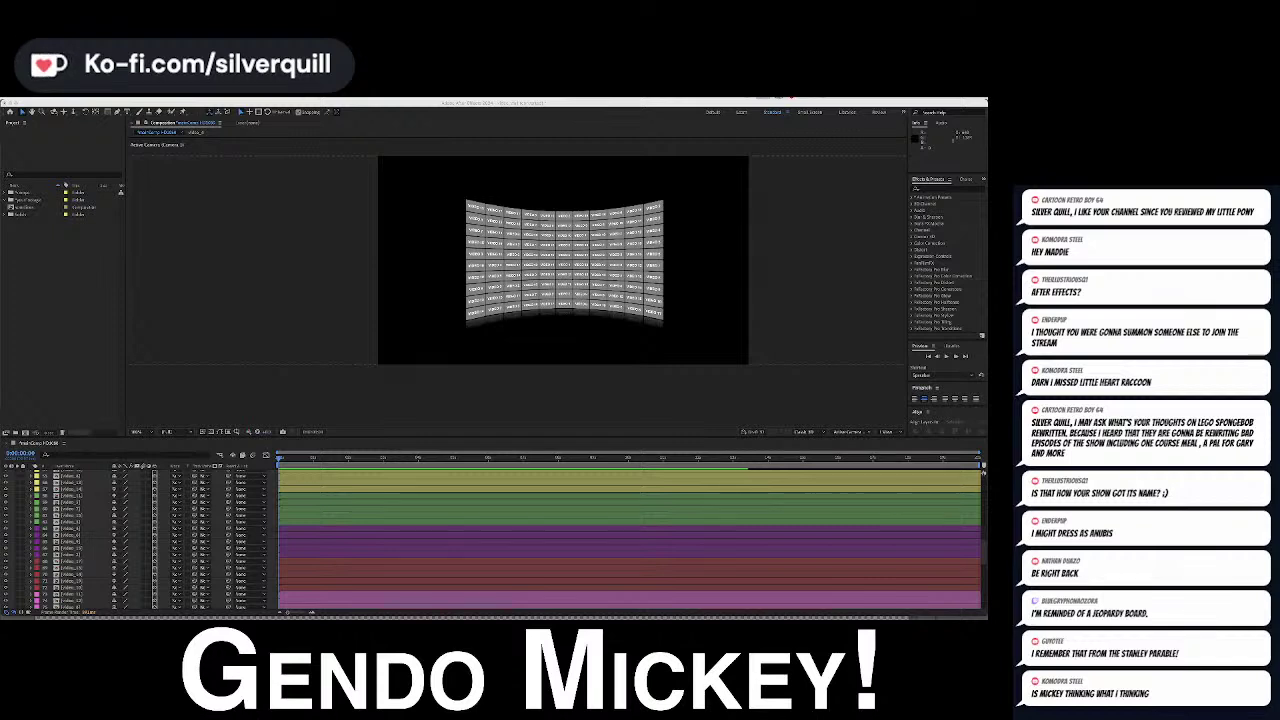
# Start saving the converted project and change the destination from the VIDEO_WALL folder to the current episode's folder
pyautogui.click(253, 350)
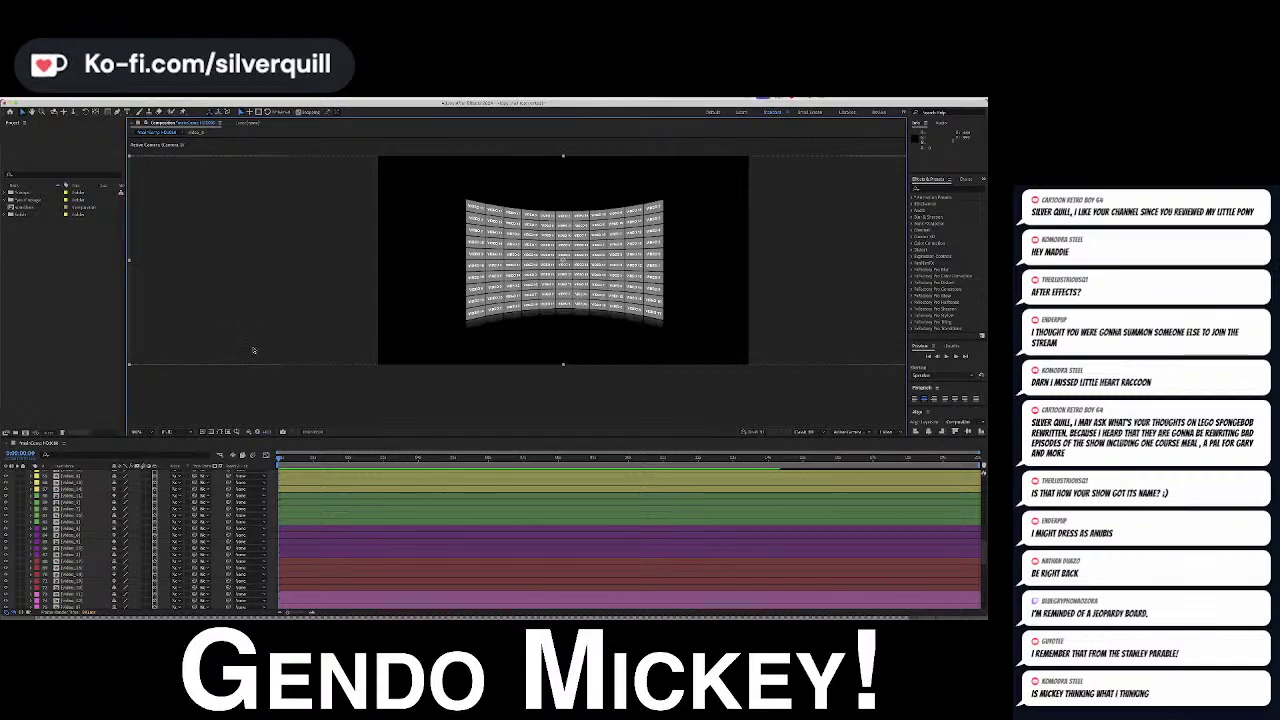
pyautogui.press('super+s')
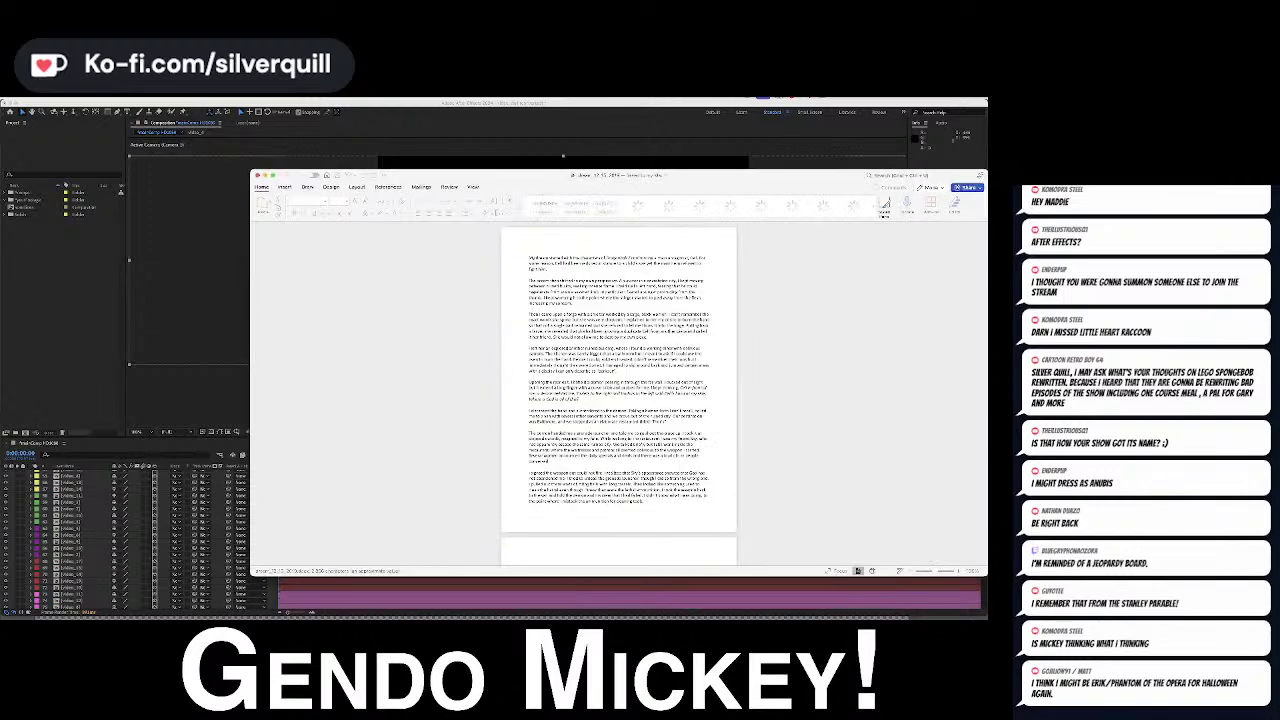
pyautogui.click(496, 214)
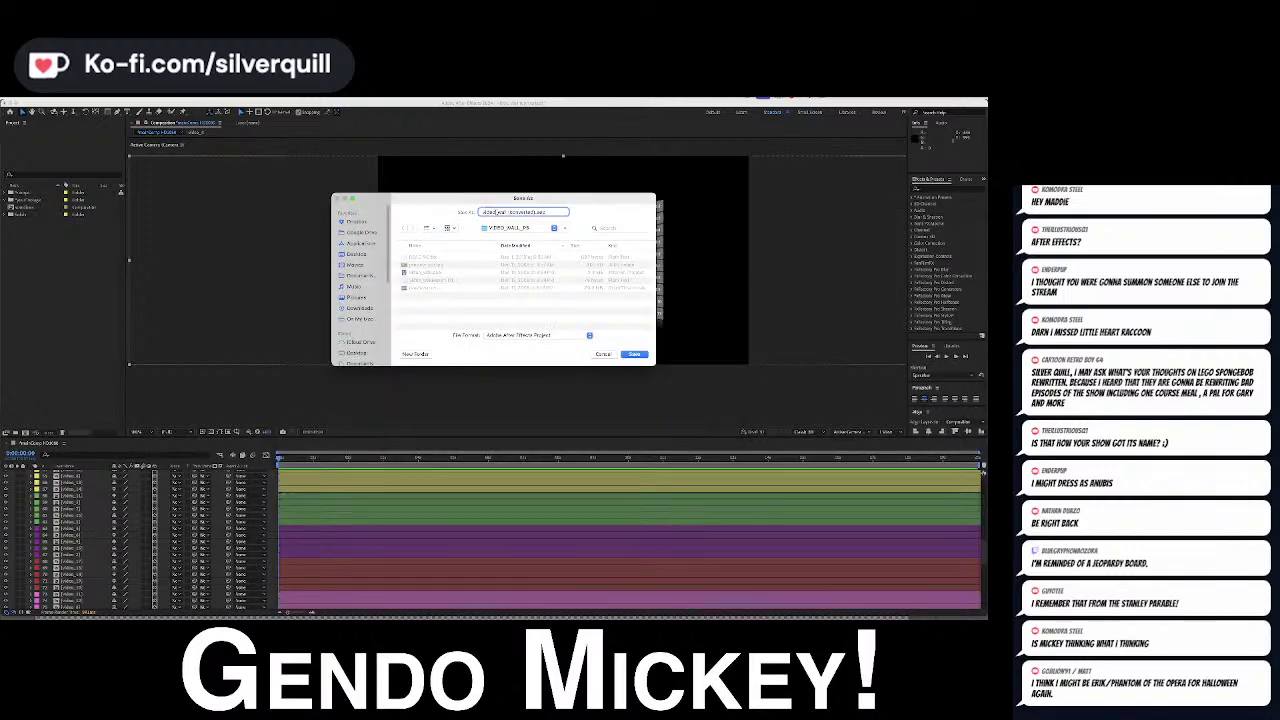
pyautogui.moveTo(496, 213); pyautogui.dragTo(470, 205)
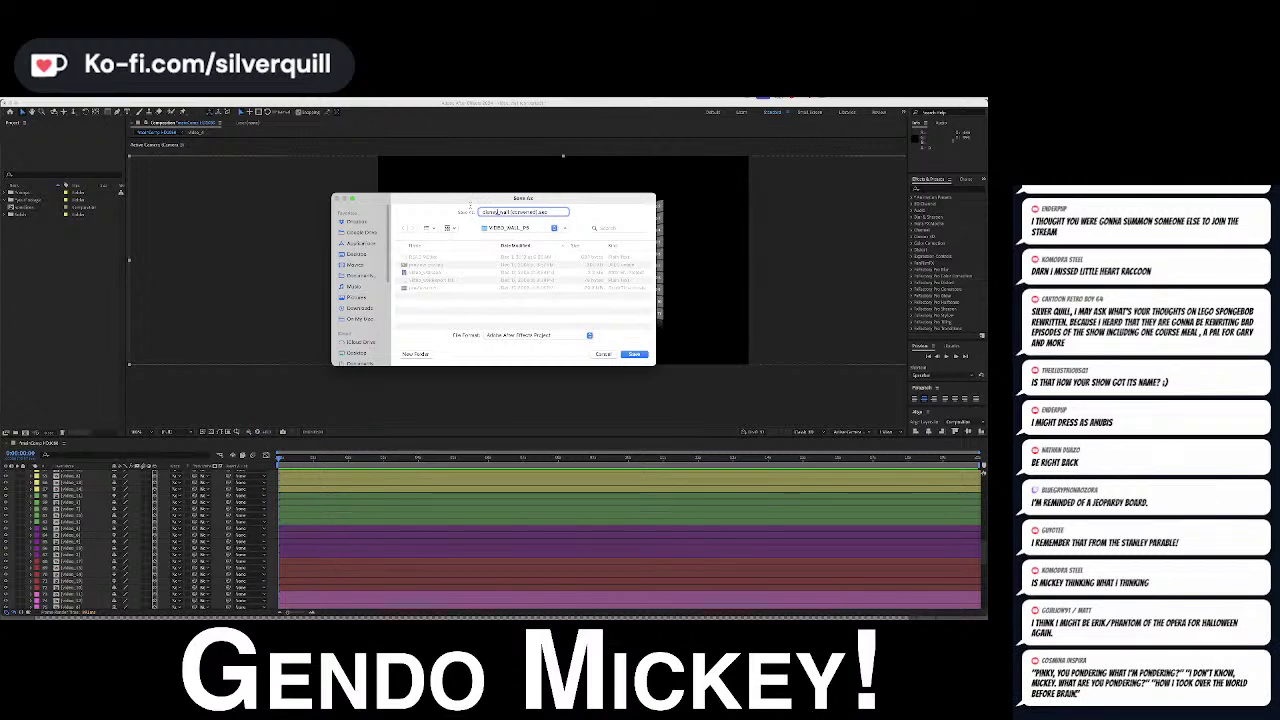
pyautogui.click(498, 227)
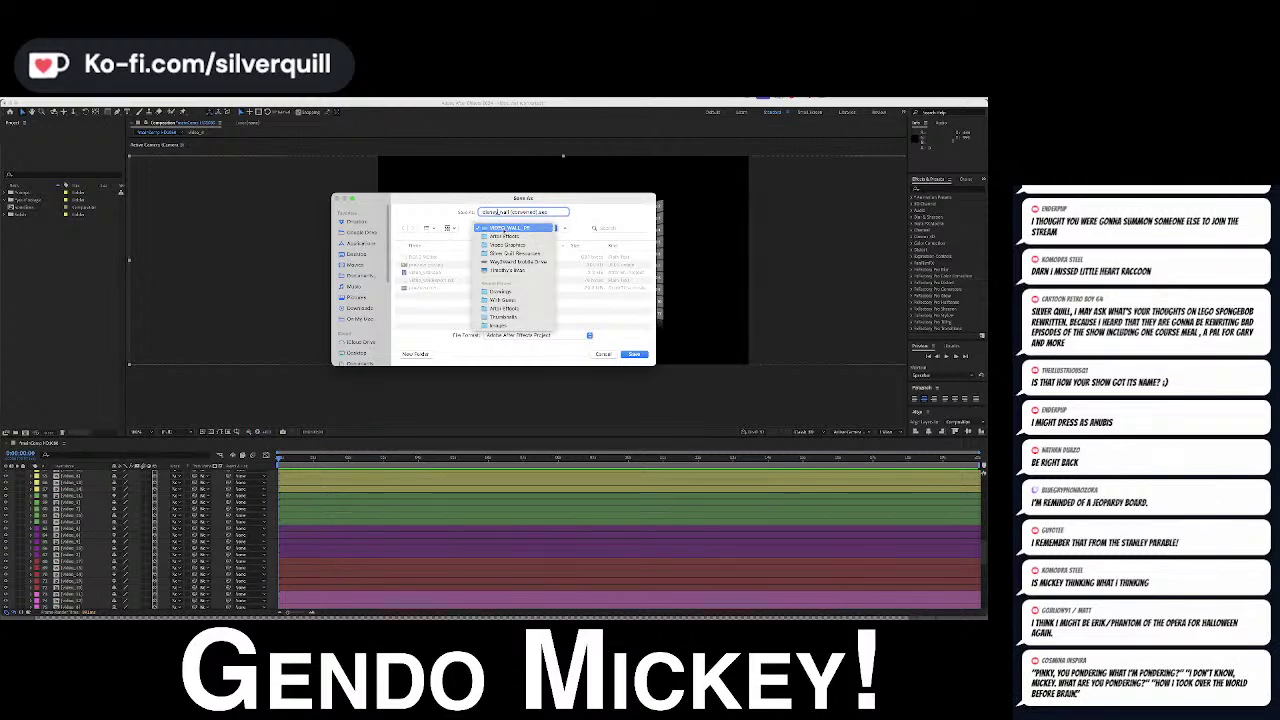
pyautogui.click(505, 291)
pyautogui.click(522, 232)
pyautogui.click(519, 236)
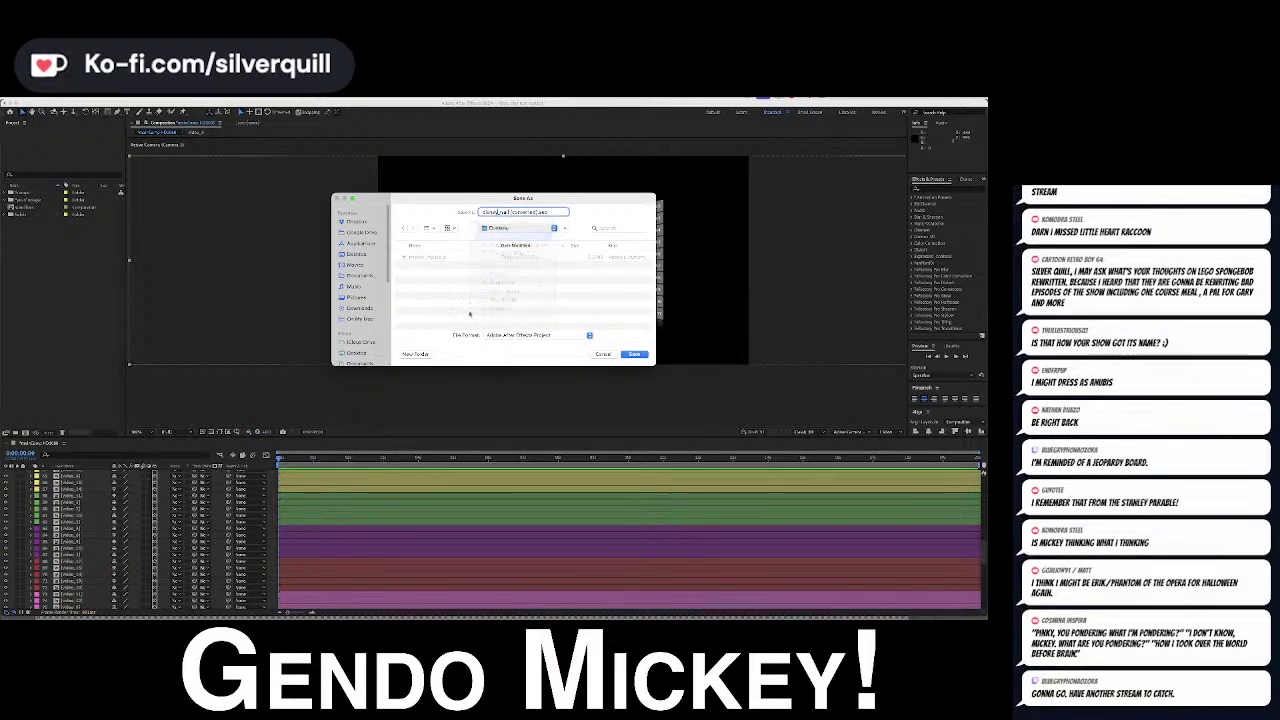
# Create a new folder named After Effects at the save location and save the project in it
pyautogui.click(425, 352)
pyautogui.write('Af')
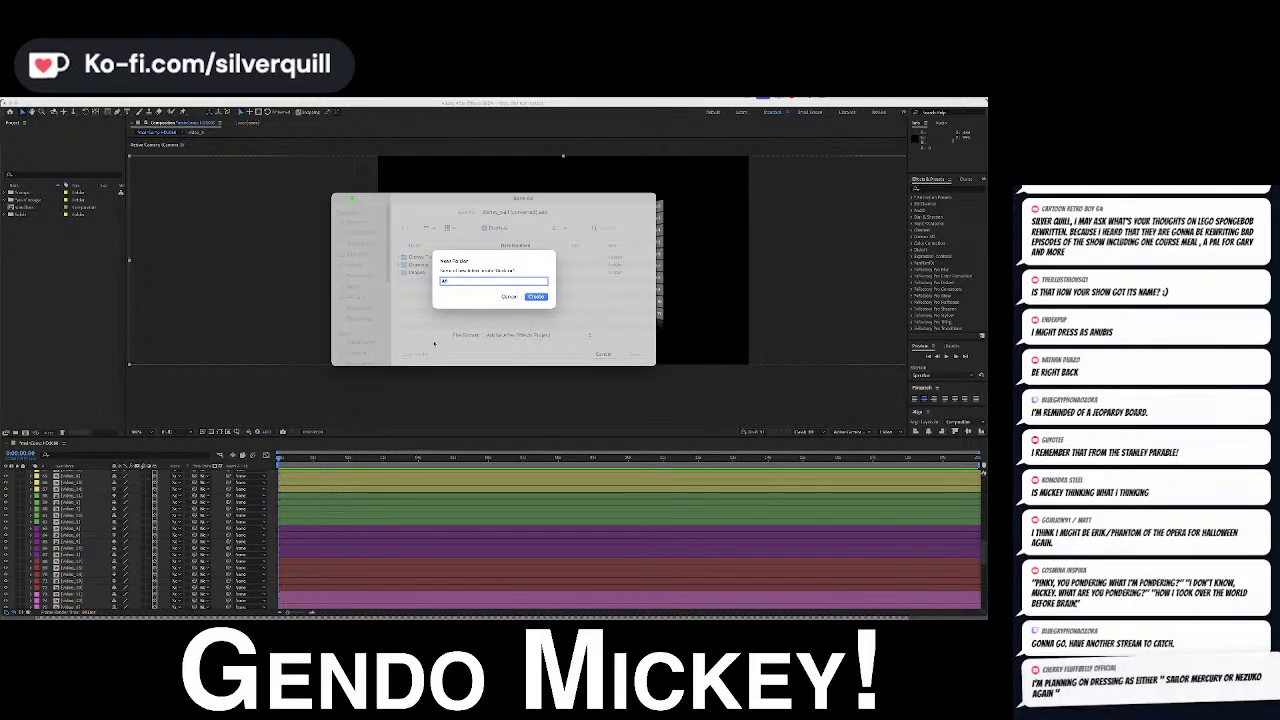
pyautogui.write('ter Effects')
pyautogui.press('Return')
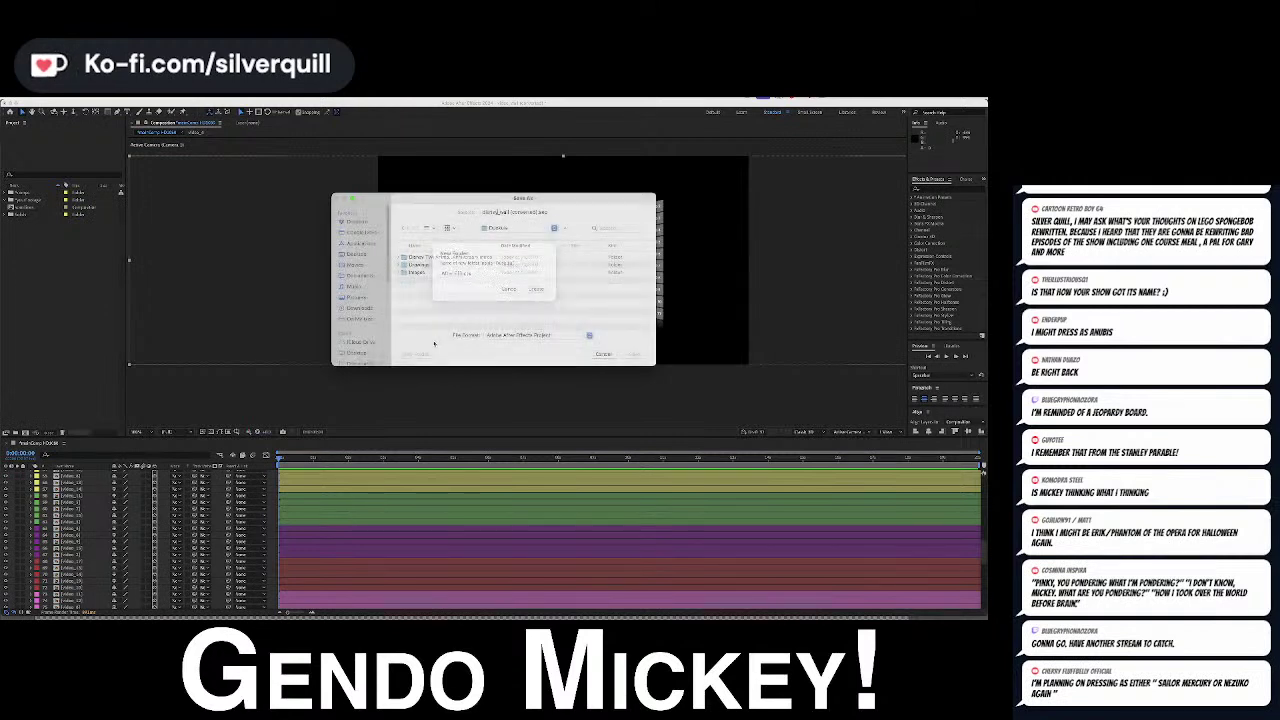
pyautogui.press('Return')
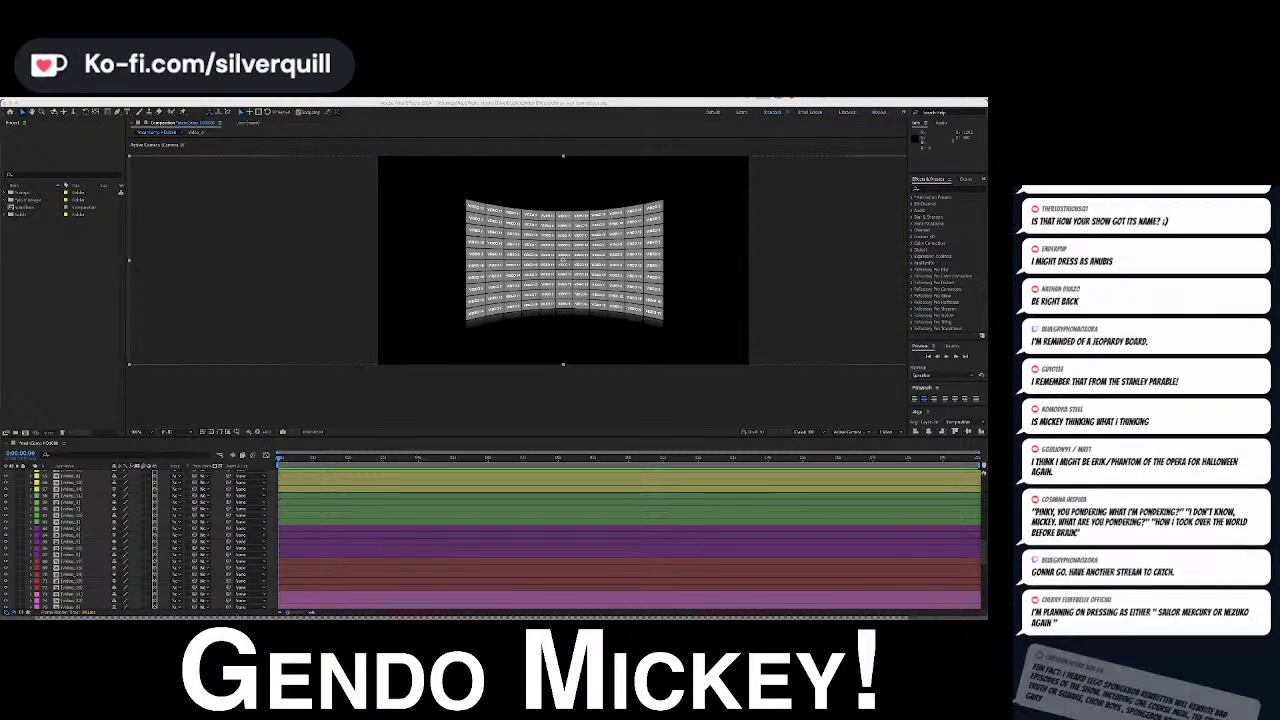
# Import the intro video files into the project's footage folder, dismiss the import notice and collapse the folder
pyautogui.moveTo(2, 236); pyautogui.dragTo(36, 201)
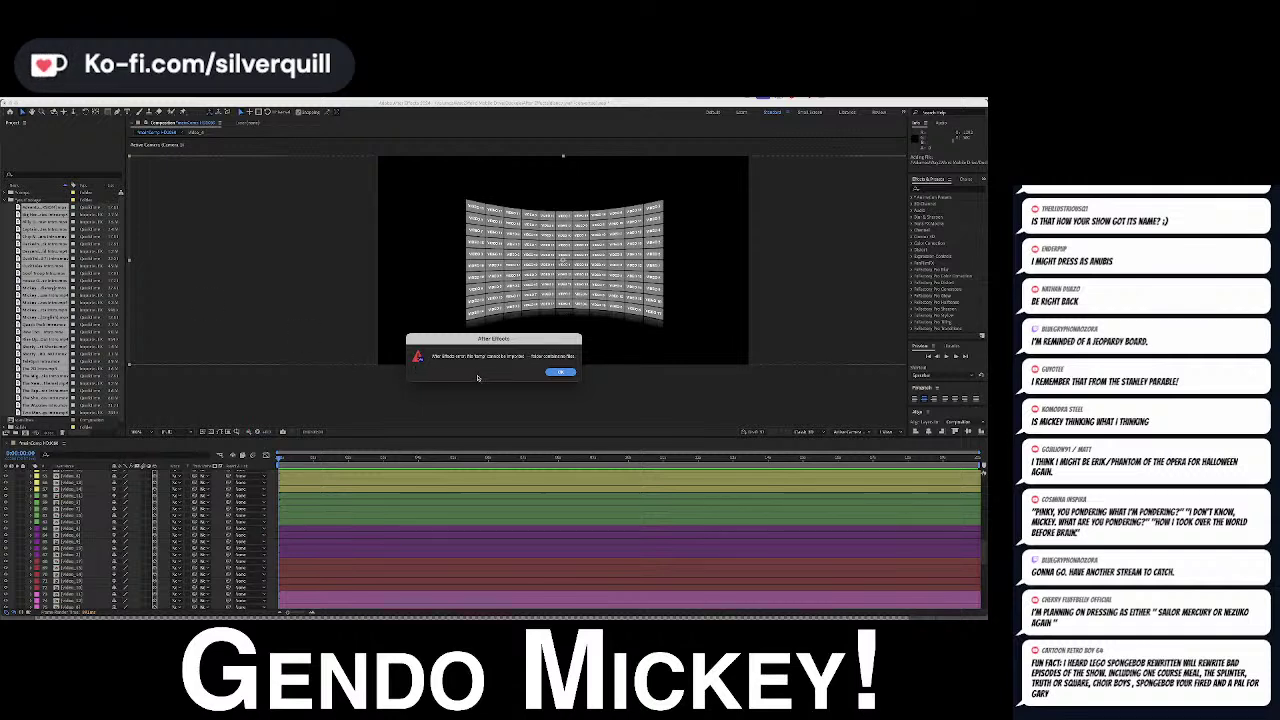
pyautogui.click(563, 372)
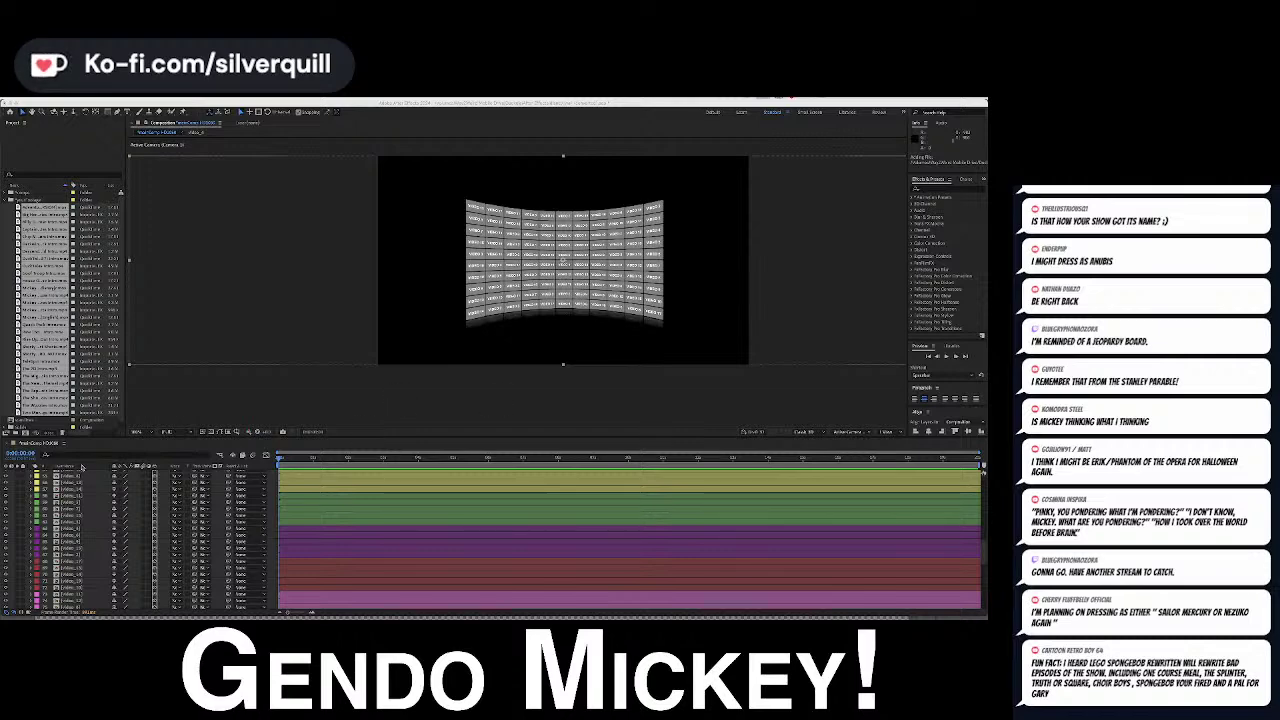
pyautogui.scroll(3, 87, 481)
pyautogui.scroll(4, 87, 481)
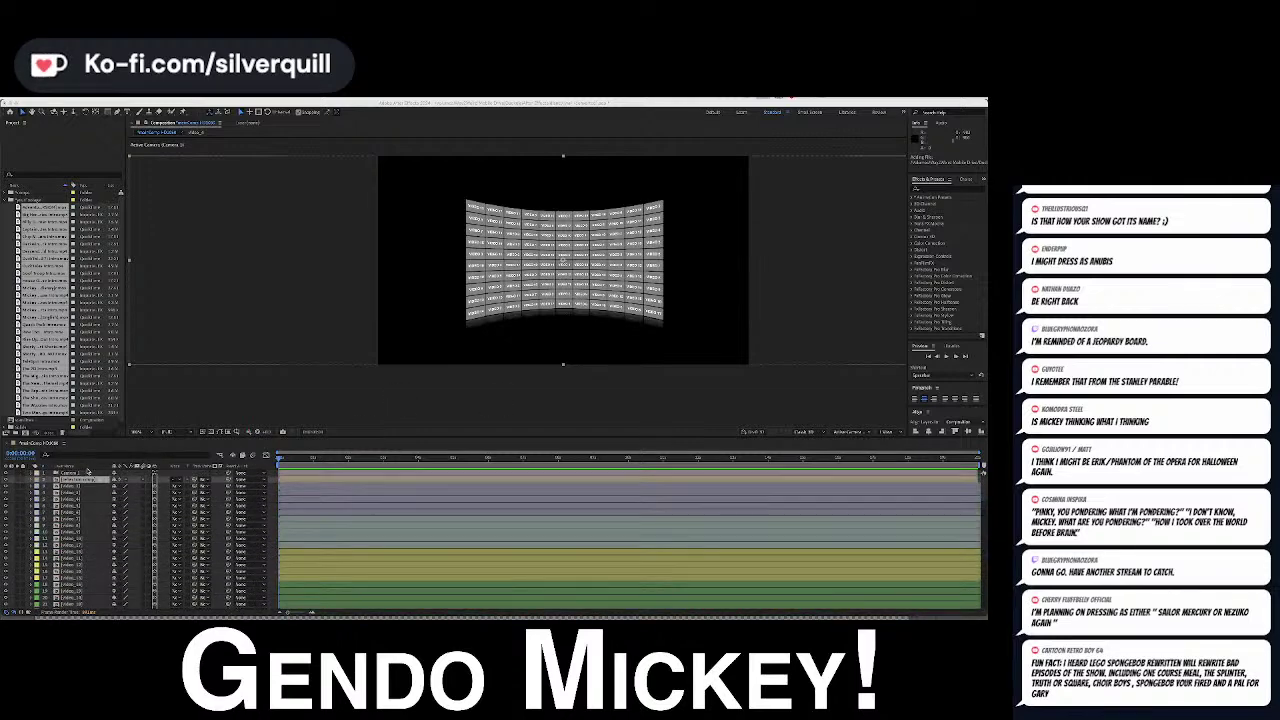
pyautogui.click(6, 202)
pyautogui.click(6, 200)
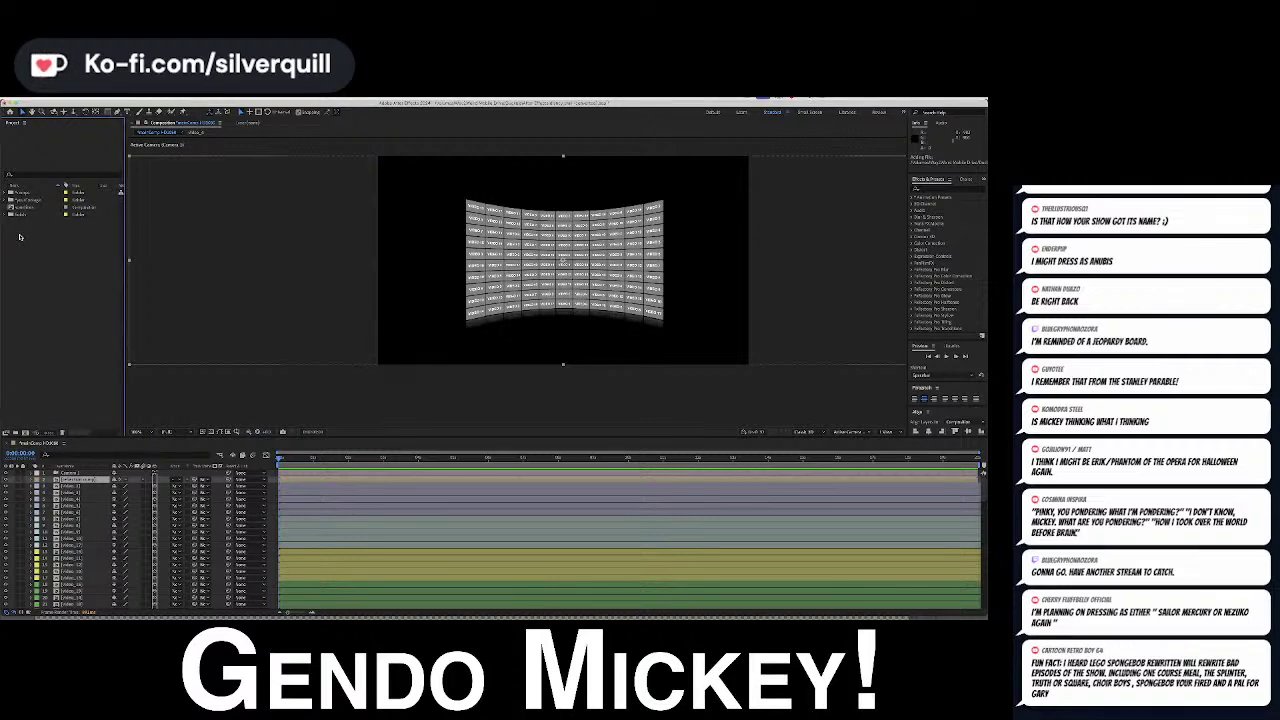
# Open the VIDEO 1 composition, move a little way into its timeline and try to extend the top layer
pyautogui.click(7, 193)
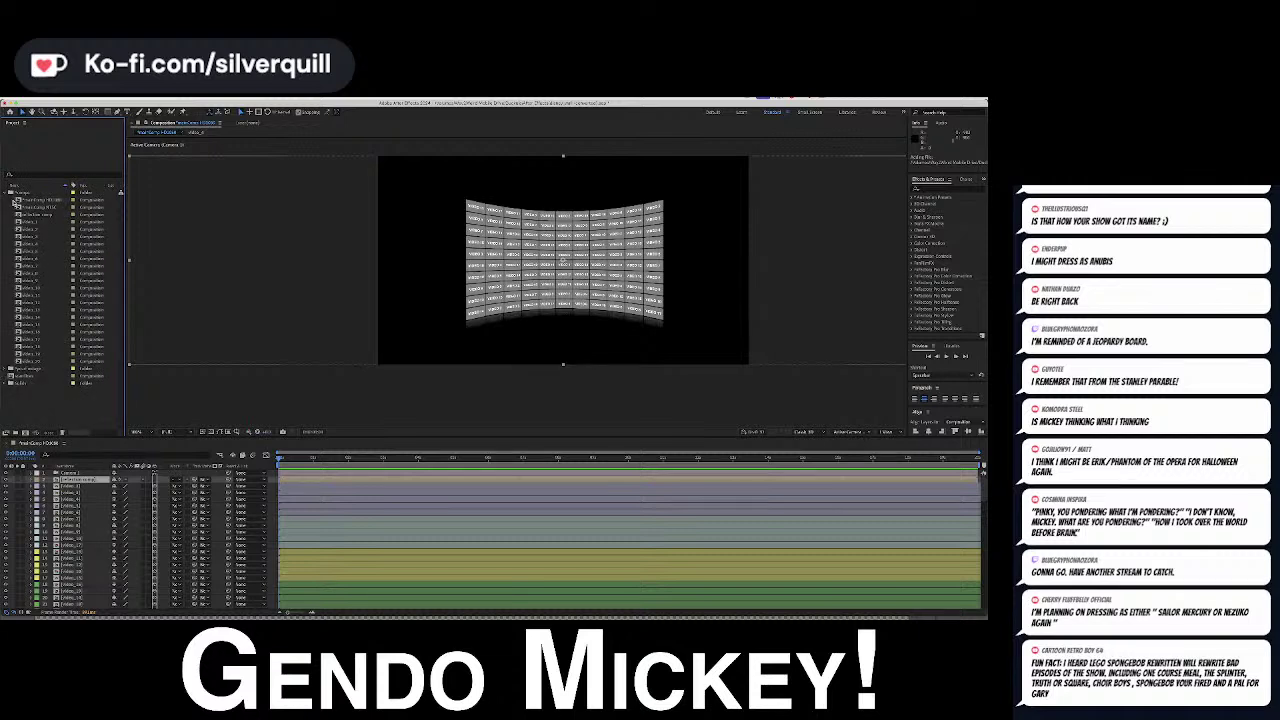
pyautogui.doubleClick(18, 222)
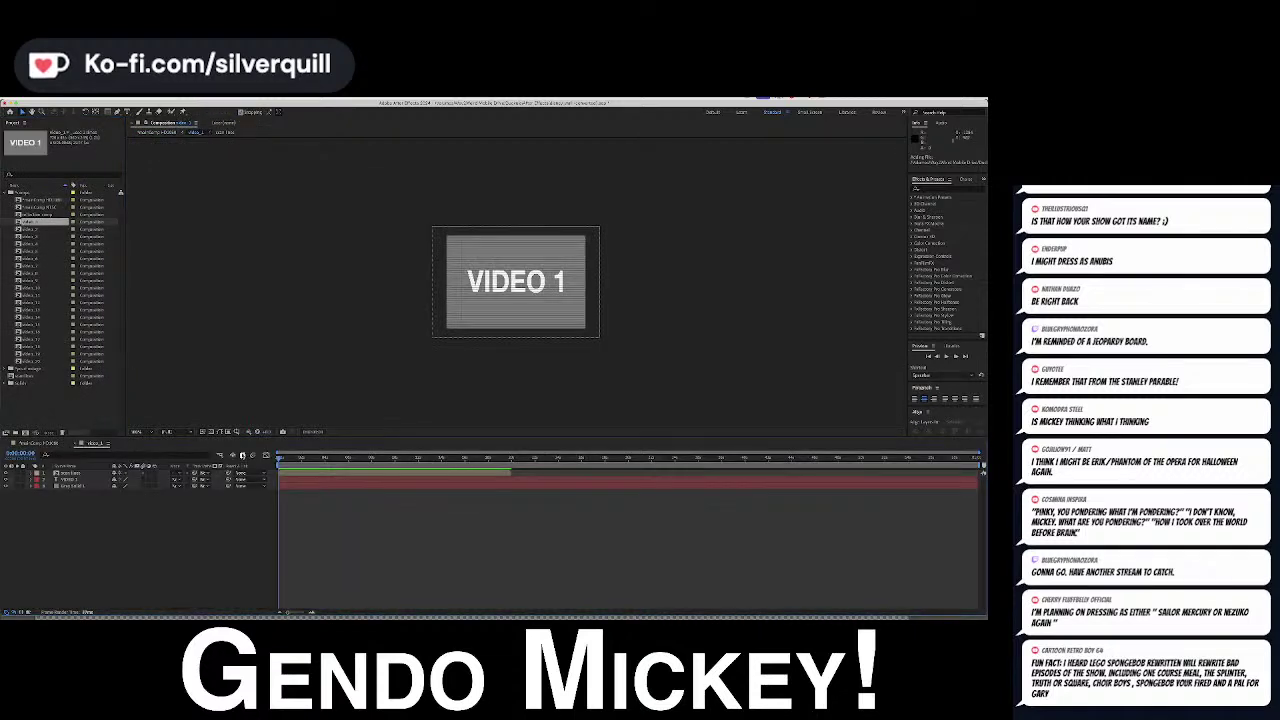
pyautogui.moveTo(281, 460); pyautogui.dragTo(313, 446)
pyautogui.moveTo(510, 473); pyautogui.dragTo(692, 473)
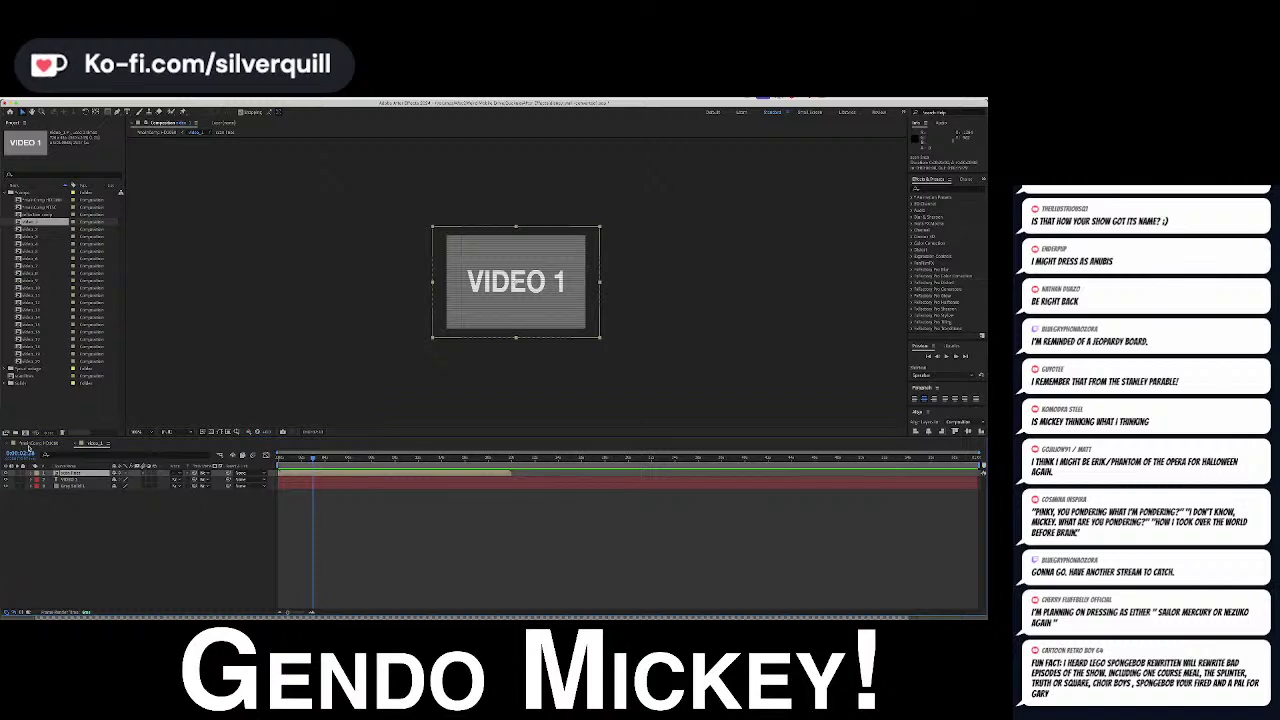
# Look over the layers of the main video wall composition
pyautogui.click(30, 443)
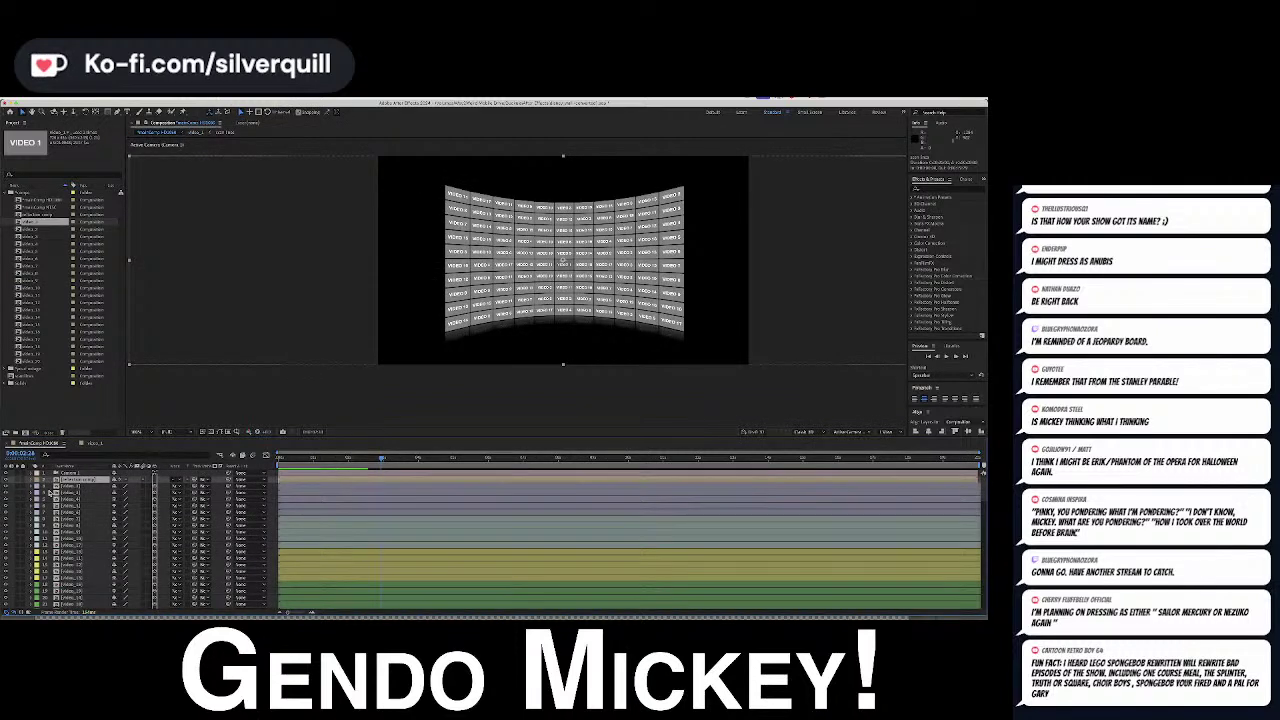
pyautogui.scroll(-5, 70, 487)
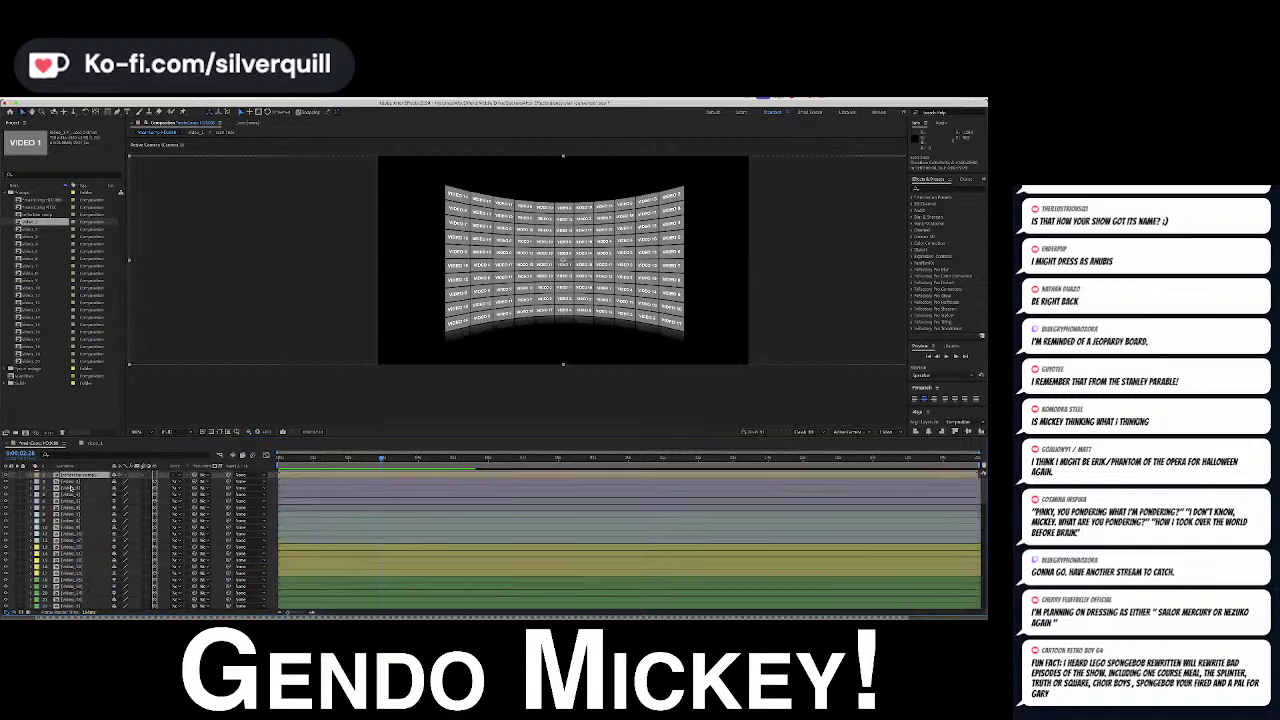
pyautogui.scroll(5, 70, 487)
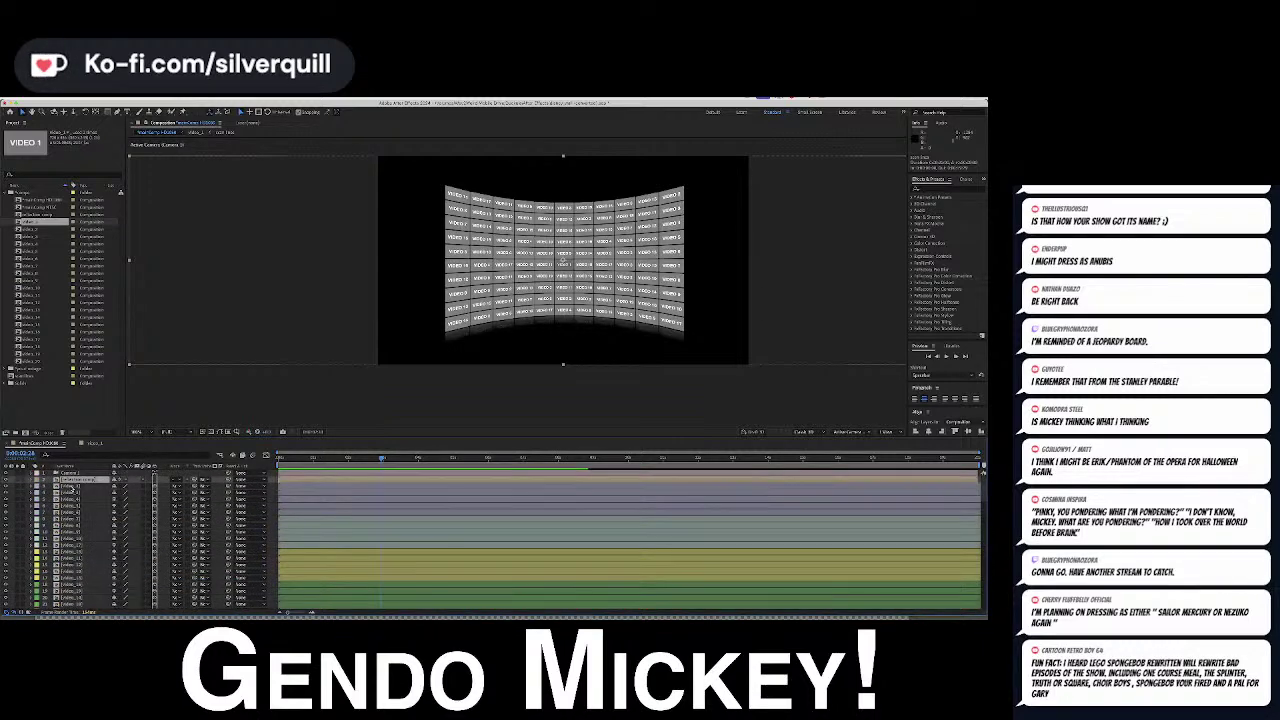
# Place the DuckTales intro clip below the top layer in the VIDEO 1 composition and delete the VIDEO 1 placeholder text
pyautogui.click(93, 443)
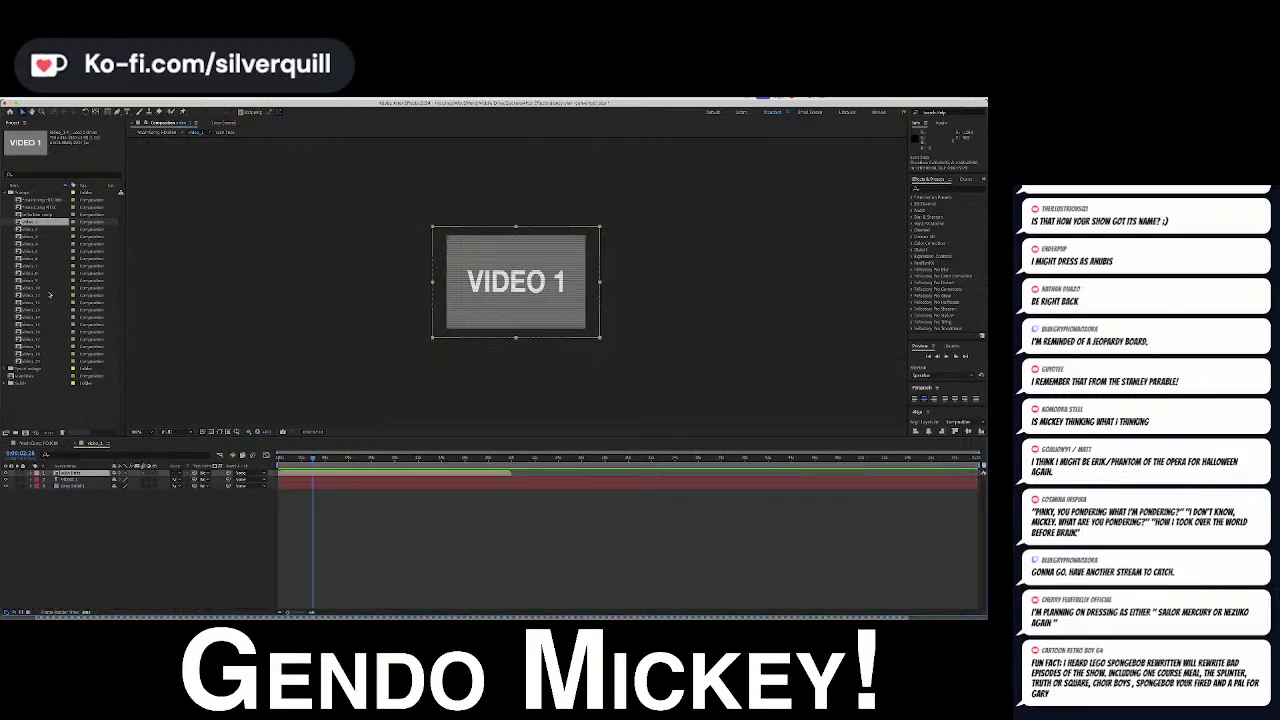
pyautogui.click(10, 370)
pyautogui.scroll(-1, 28, 355)
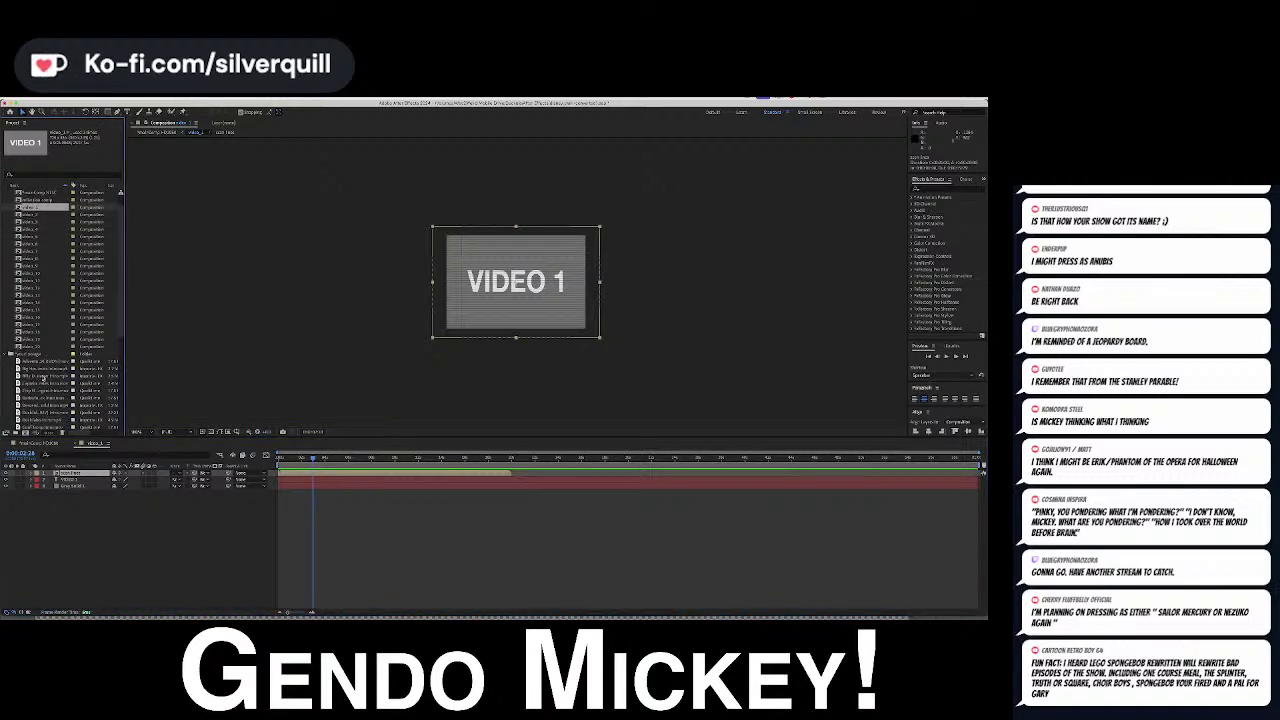
pyautogui.click(43, 412)
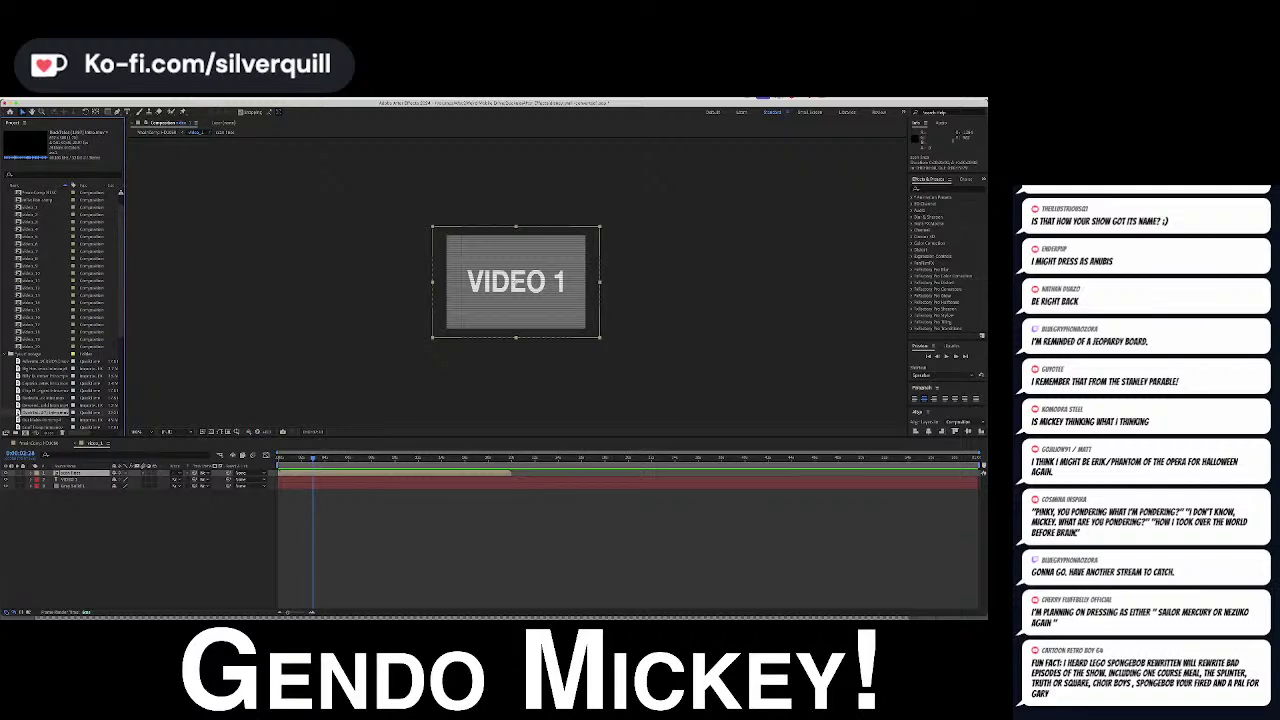
pyautogui.moveTo(43, 412); pyautogui.dragTo(340, 480)
pyautogui.click(337, 486)
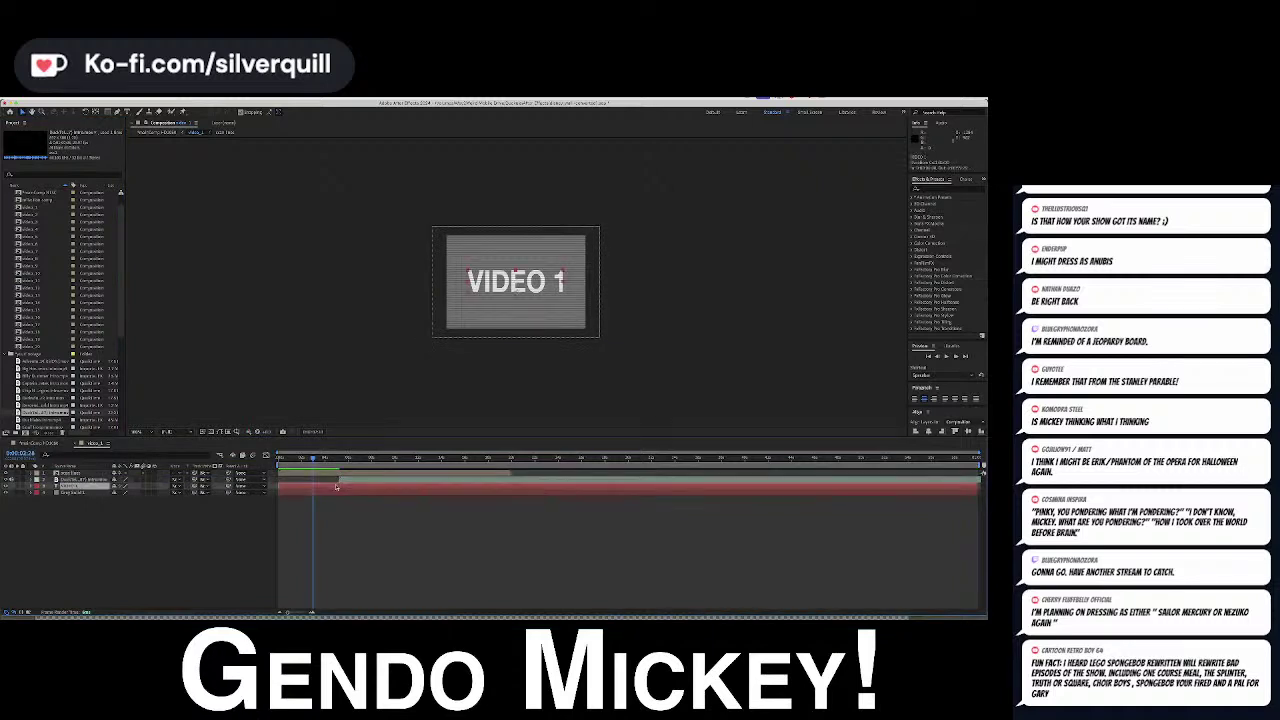
pyautogui.press('Delete')
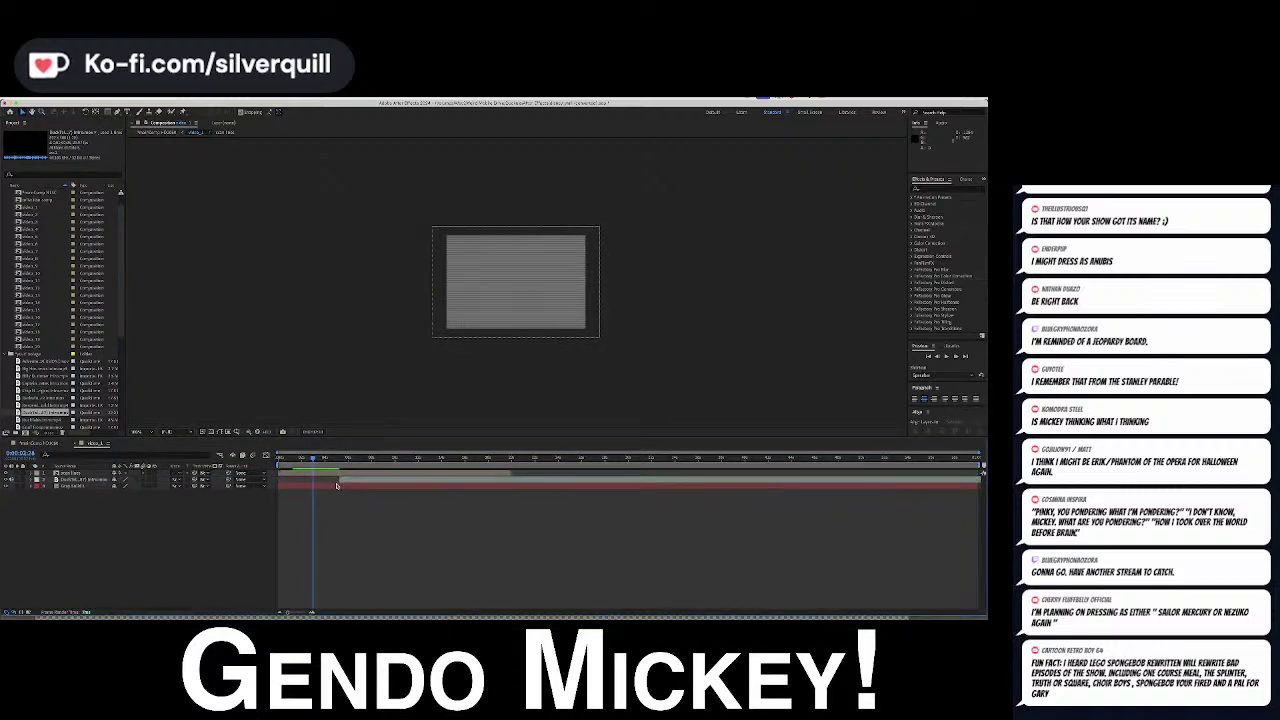
# Shift the DuckTales clip to the start of the composition and scale it up slightly to fill the screen area
pyautogui.moveTo(348, 484); pyautogui.dragTo(481, 467)
pyautogui.moveTo(506, 465); pyautogui.dragTo(376, 459)
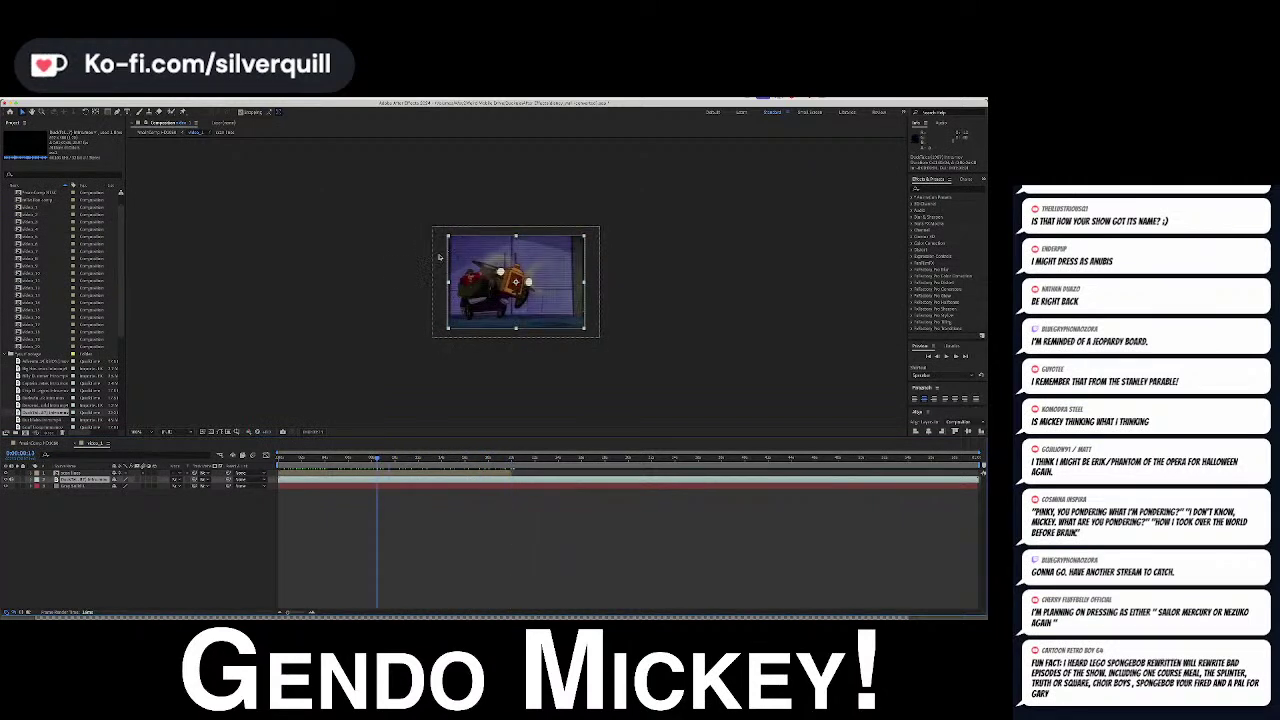
pyautogui.click(36, 480)
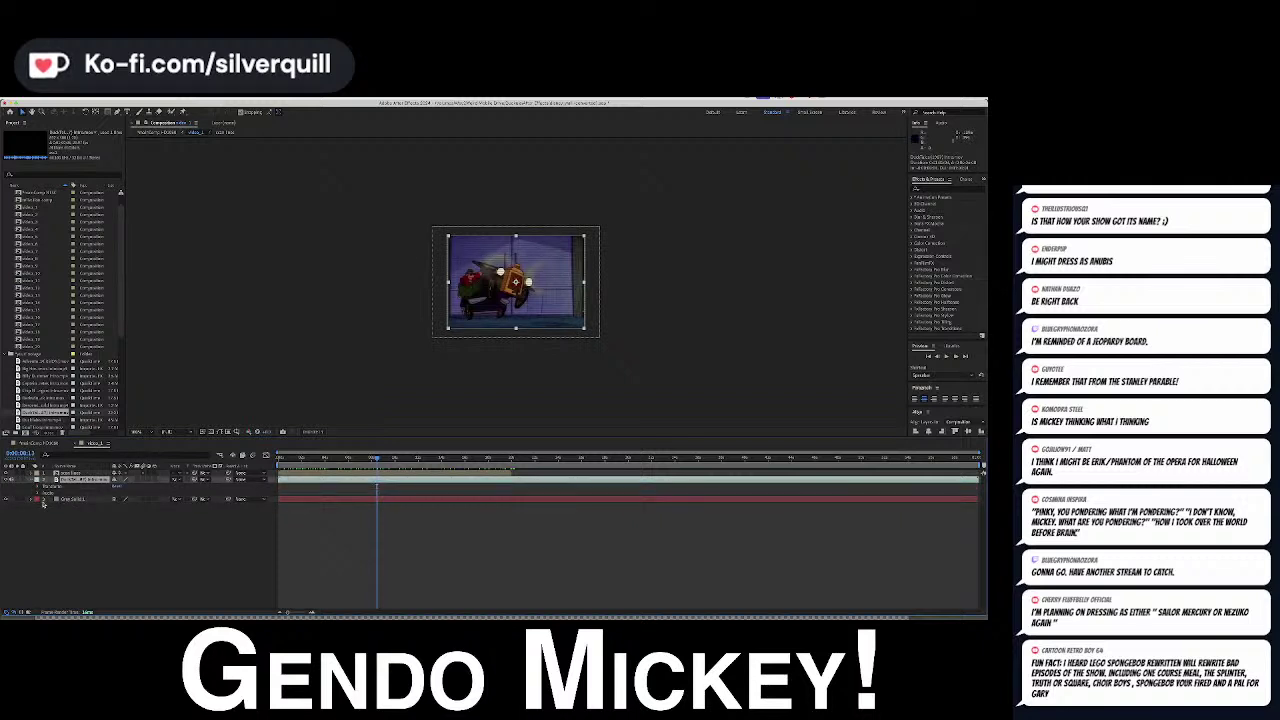
pyautogui.click(40, 487)
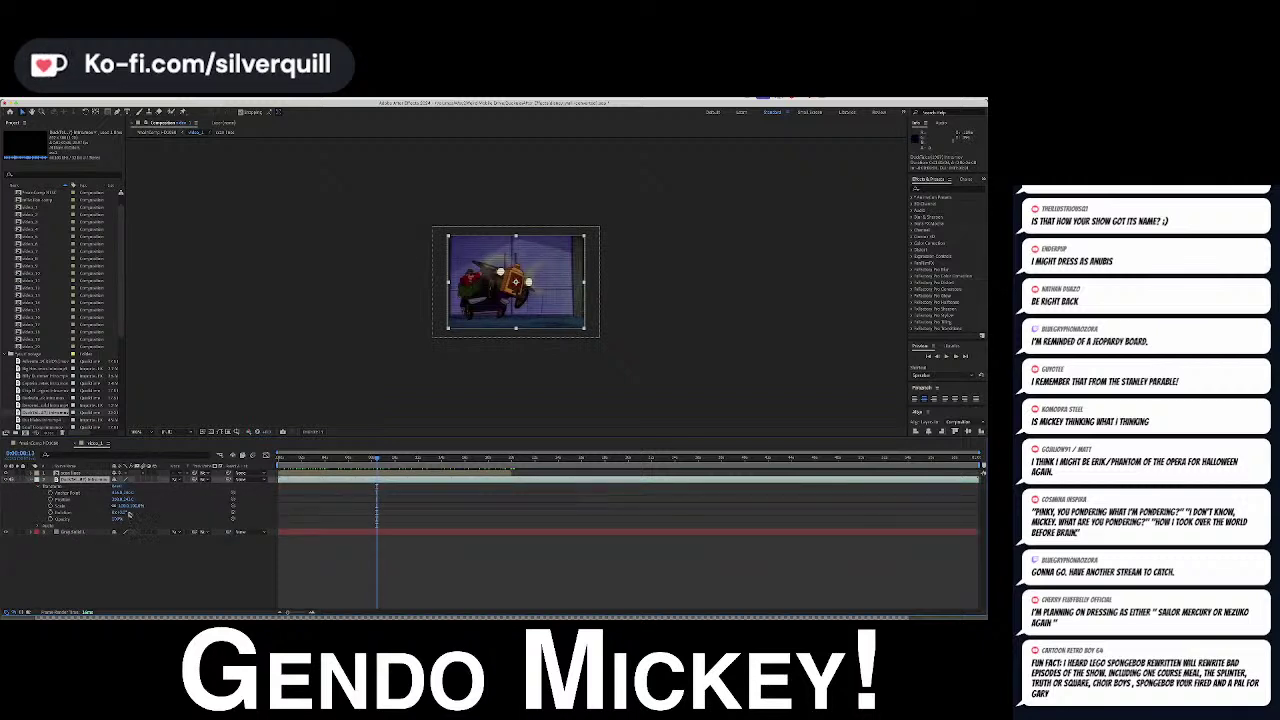
pyautogui.moveTo(136, 508)
pyautogui.mouseDown()
pyautogui.moveTo(158, 507)
pyautogui.moveTo(140, 507)
pyautogui.mouseUp()
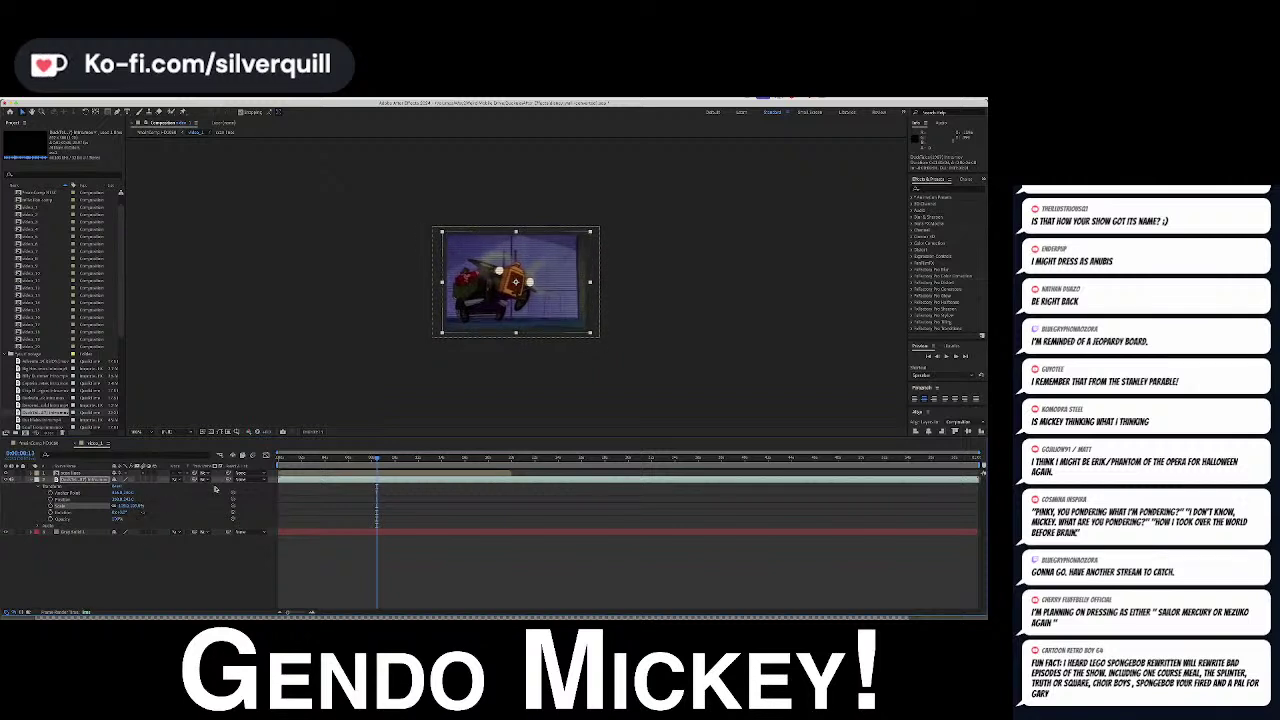
# Inspect the top overlay layer's transform properties further along the timeline and try to move the layer in time
pyautogui.moveTo(375, 459); pyautogui.dragTo(502, 463)
pyautogui.click(494, 473)
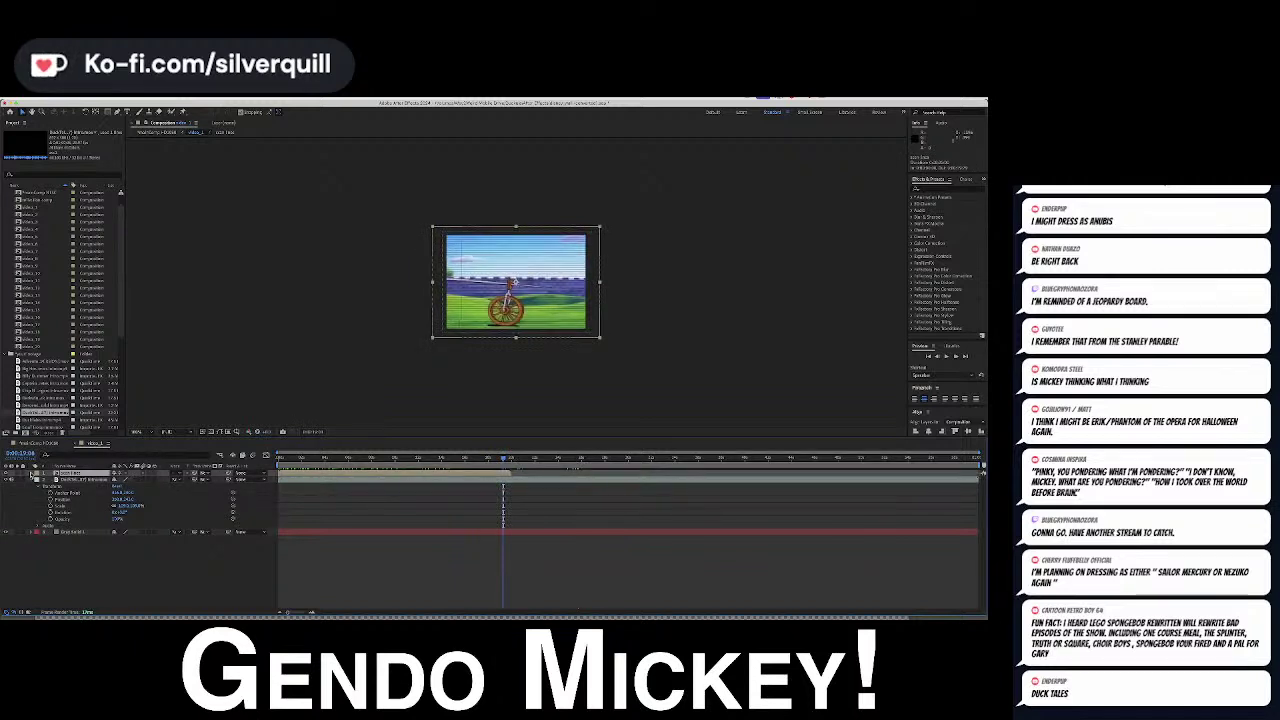
pyautogui.click(31, 473)
pyautogui.click(36, 472)
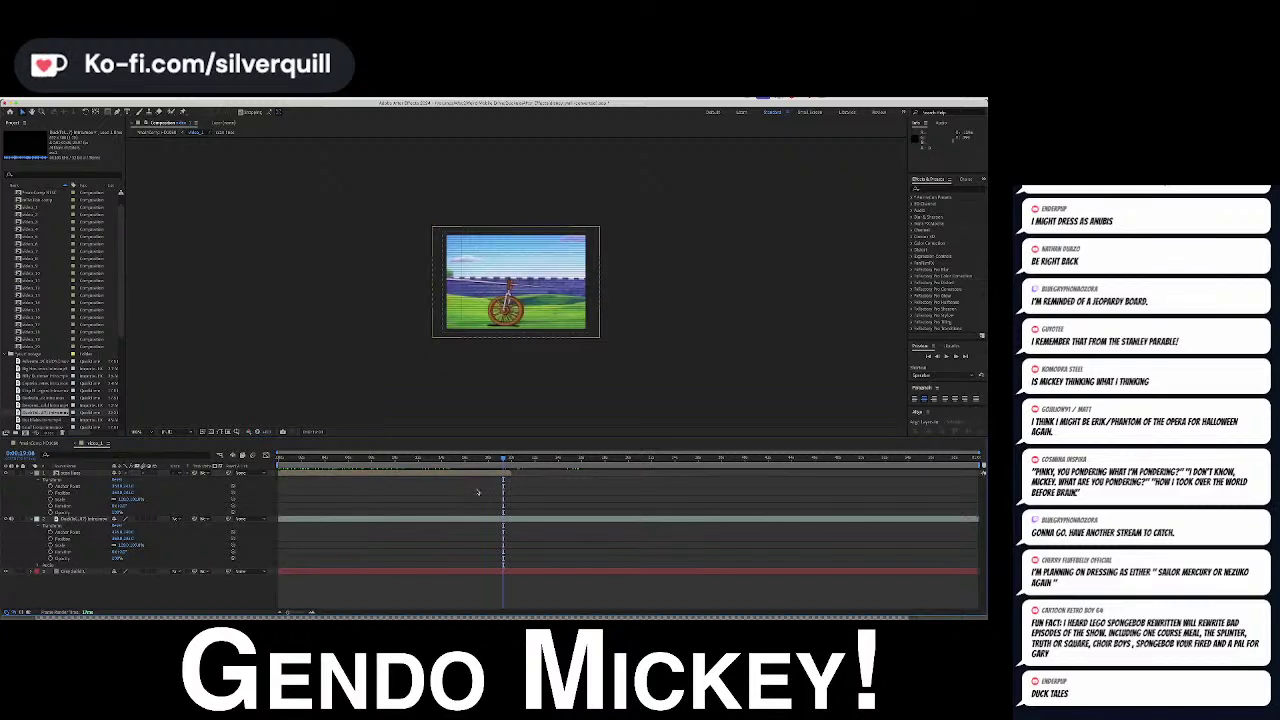
pyautogui.moveTo(461, 459); pyautogui.dragTo(618, 475)
pyautogui.click(447, 475)
pyautogui.press('super+z')
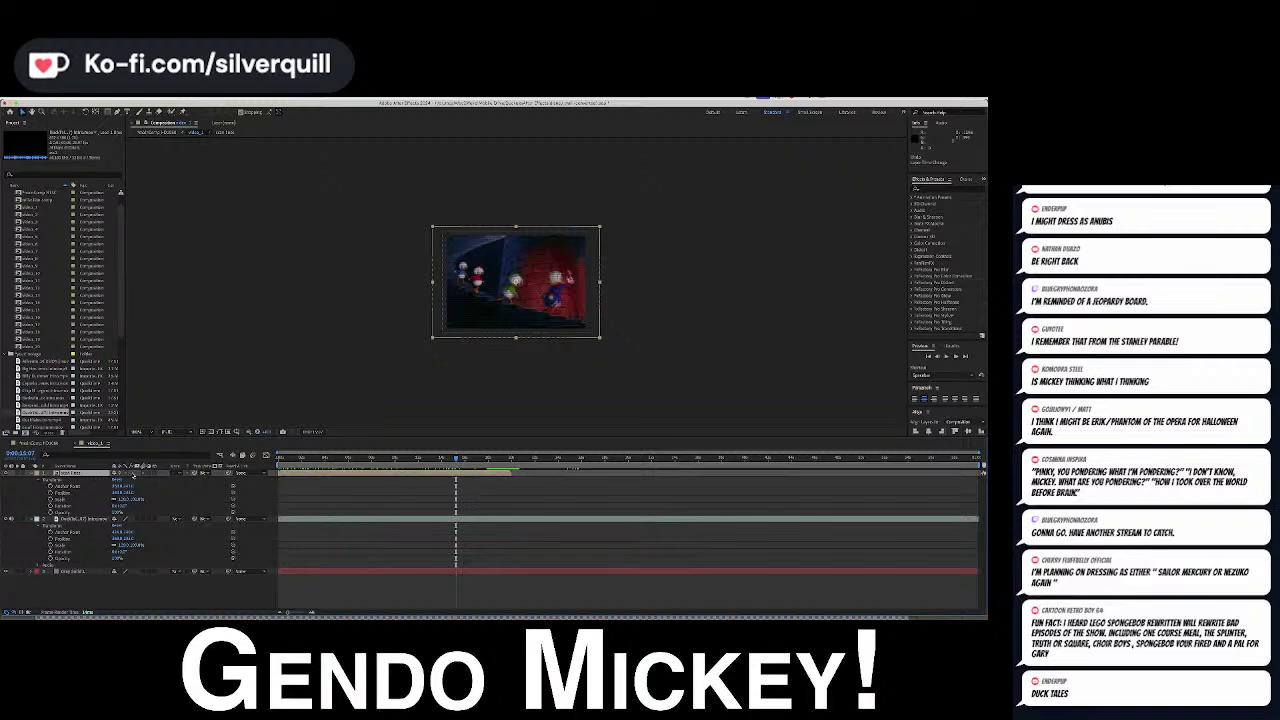
# Duplicate the overlay layer three times and place the copies end to end along the timeline
pyautogui.hotkey('ctrl', 'd')
pyautogui.moveTo(391, 471); pyautogui.dragTo(628, 482)
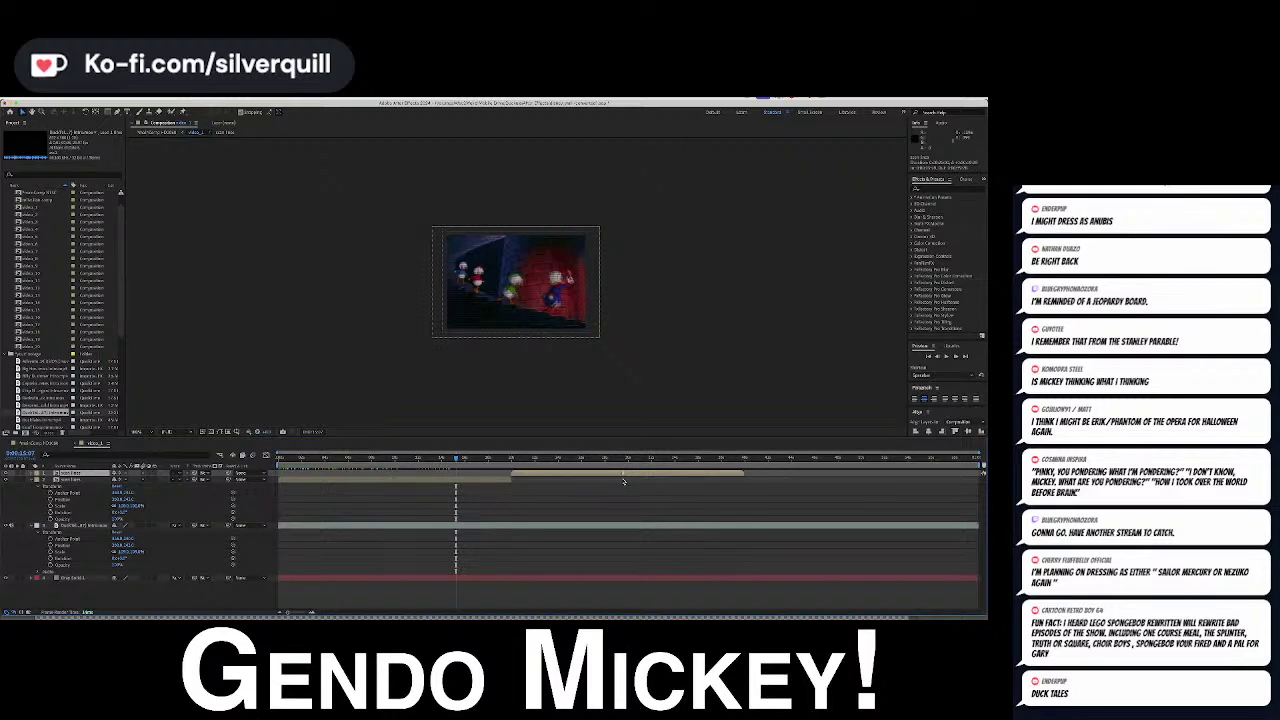
pyautogui.hotkey('ctrl', 'd')
pyautogui.moveTo(627, 473); pyautogui.dragTo(868, 476)
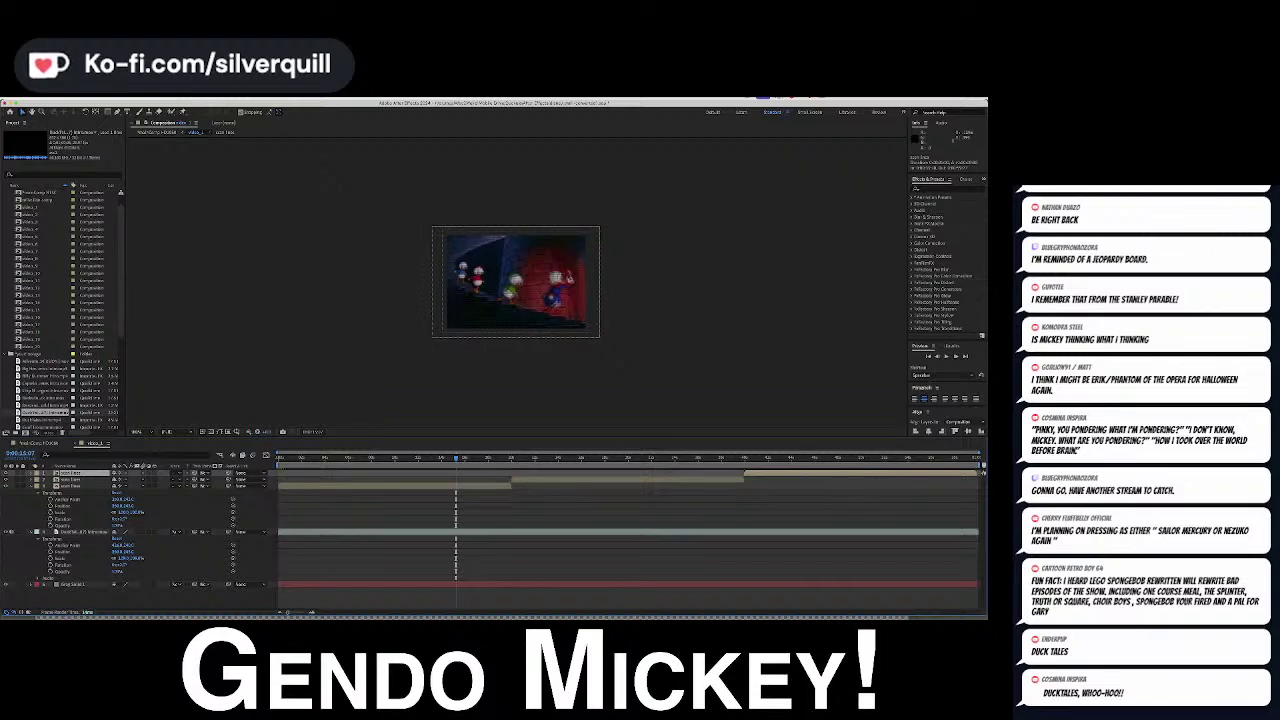
pyautogui.hotkey('ctrl', 'd')
pyautogui.moveTo(807, 478); pyautogui.dragTo(977, 476)
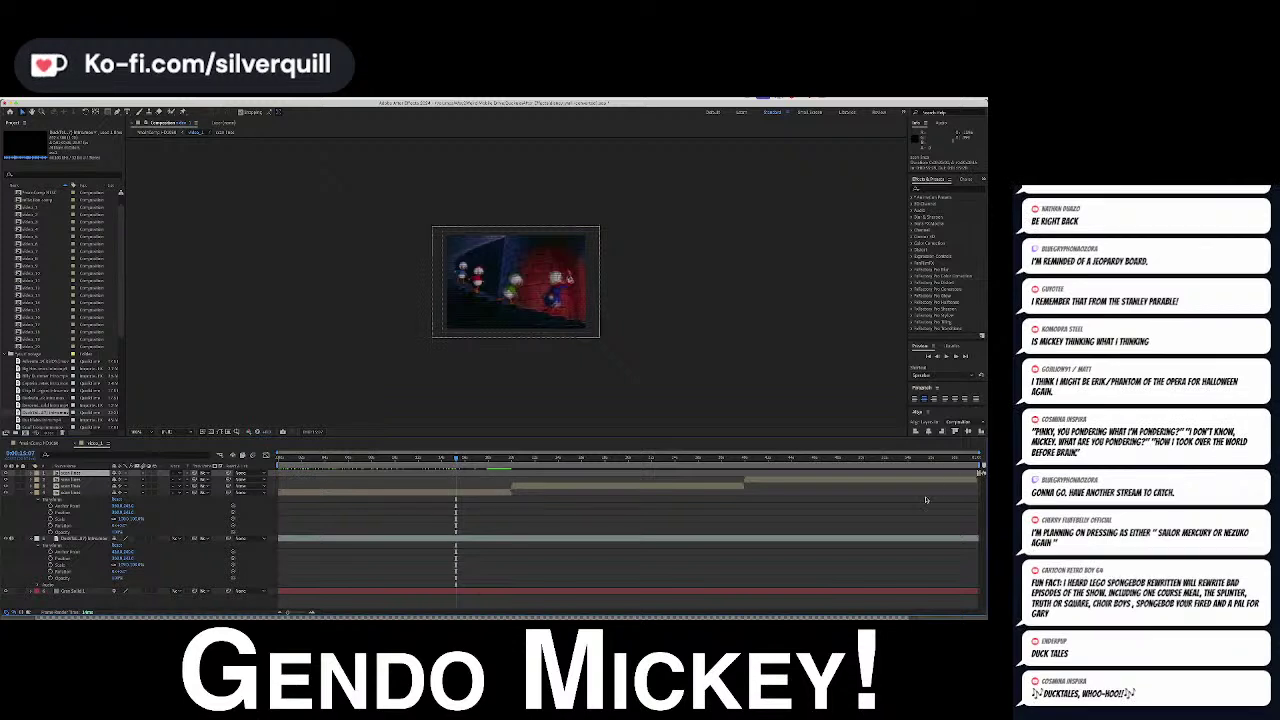
# Sequence the four overlay layers without overlap, and clear the selection
pyautogui.click(477, 495)
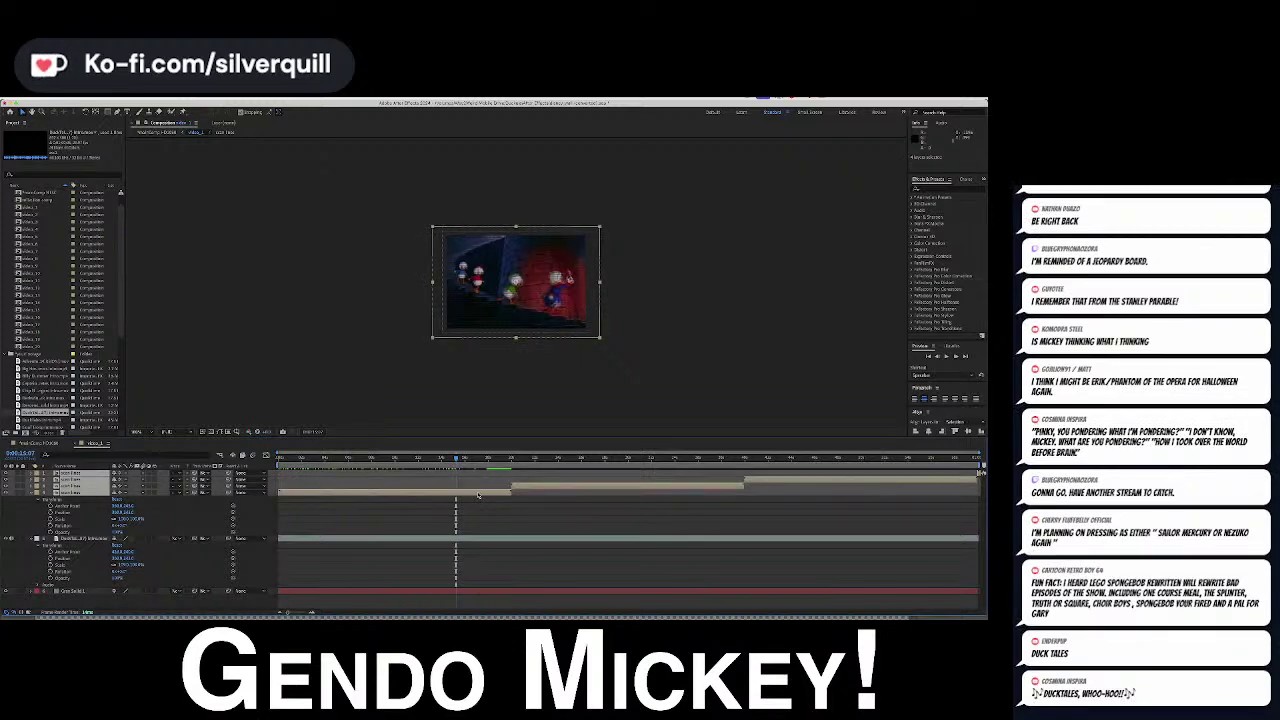
pyautogui.rightClick(478, 494)
pyautogui.moveTo(498, 531)
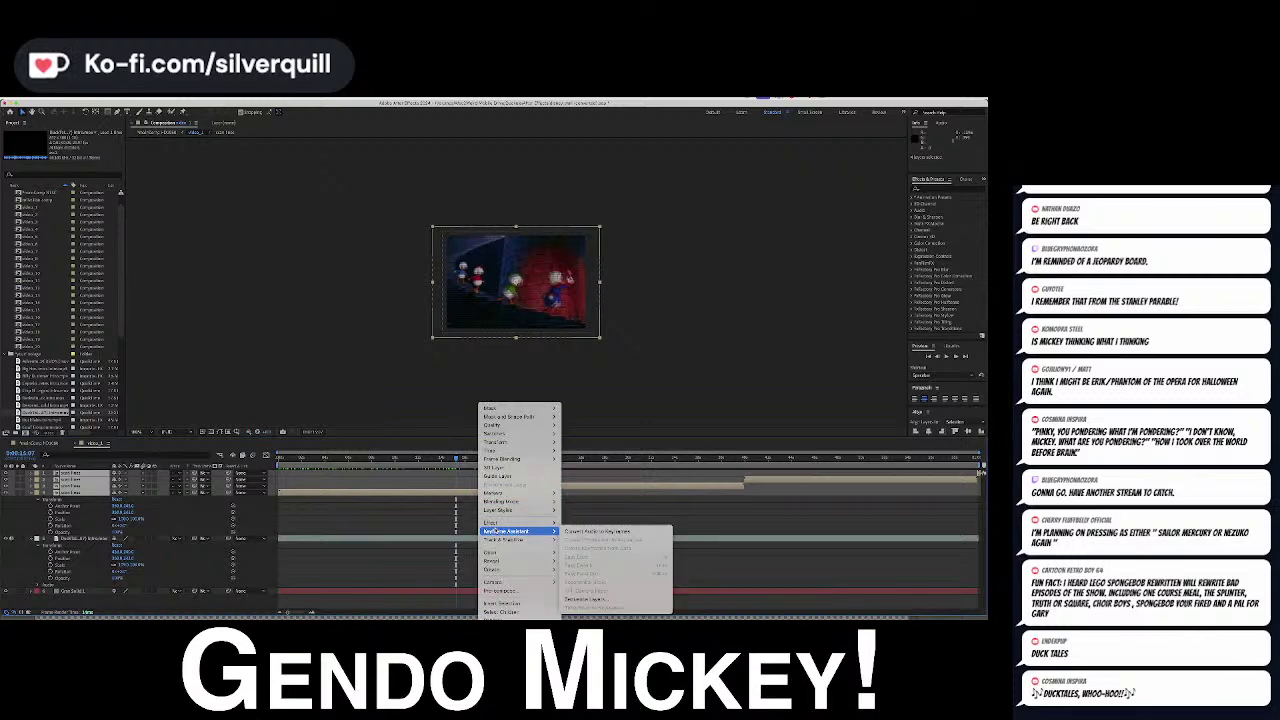
pyautogui.click(606, 600)
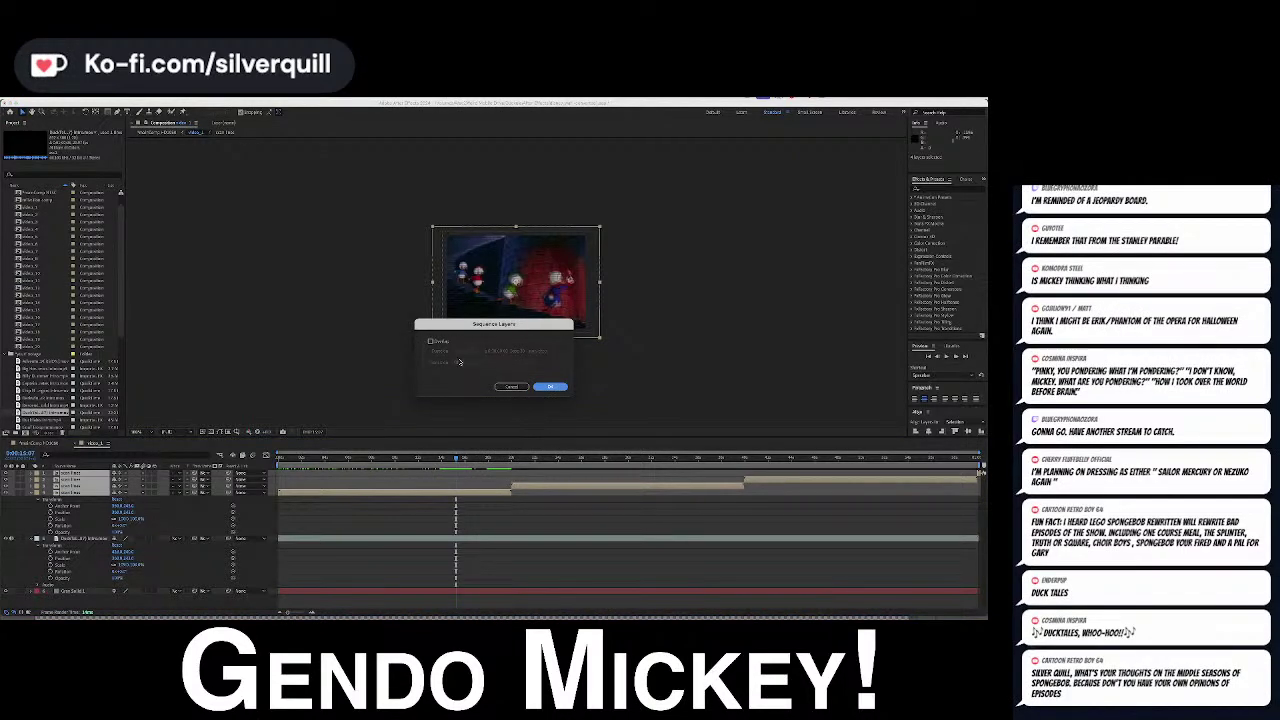
pyautogui.click(549, 386)
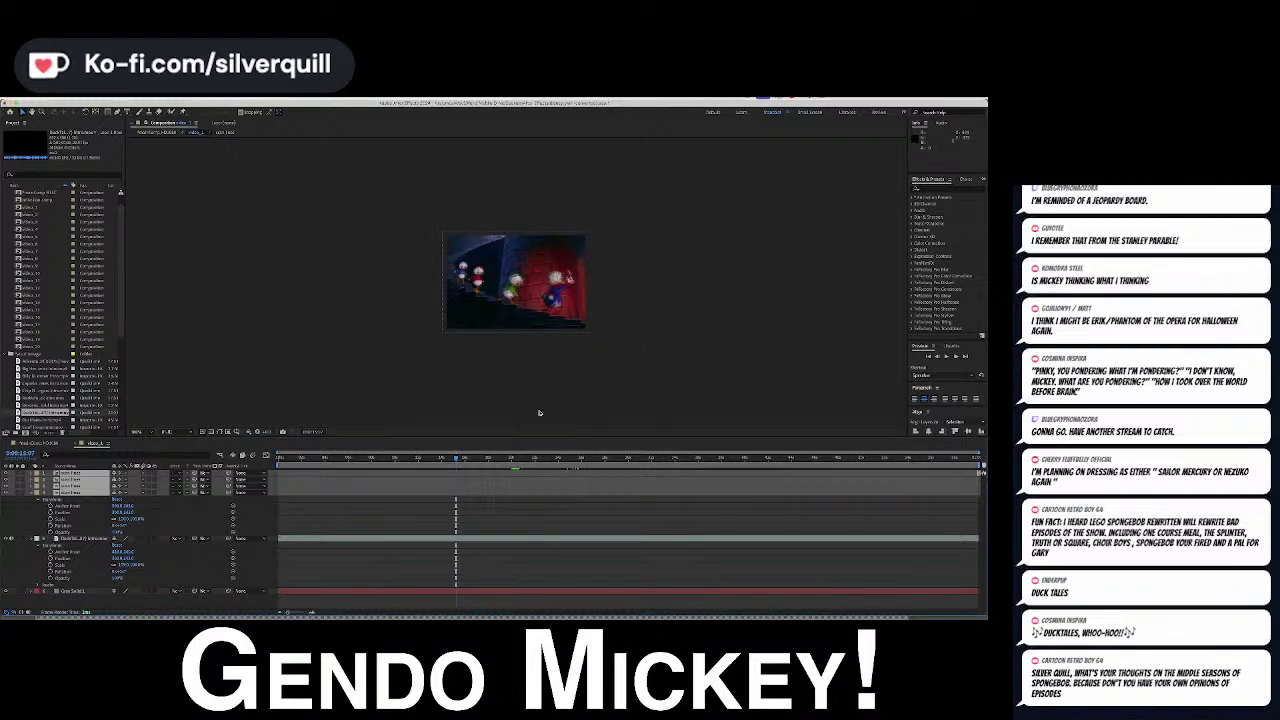
pyautogui.click(498, 485)
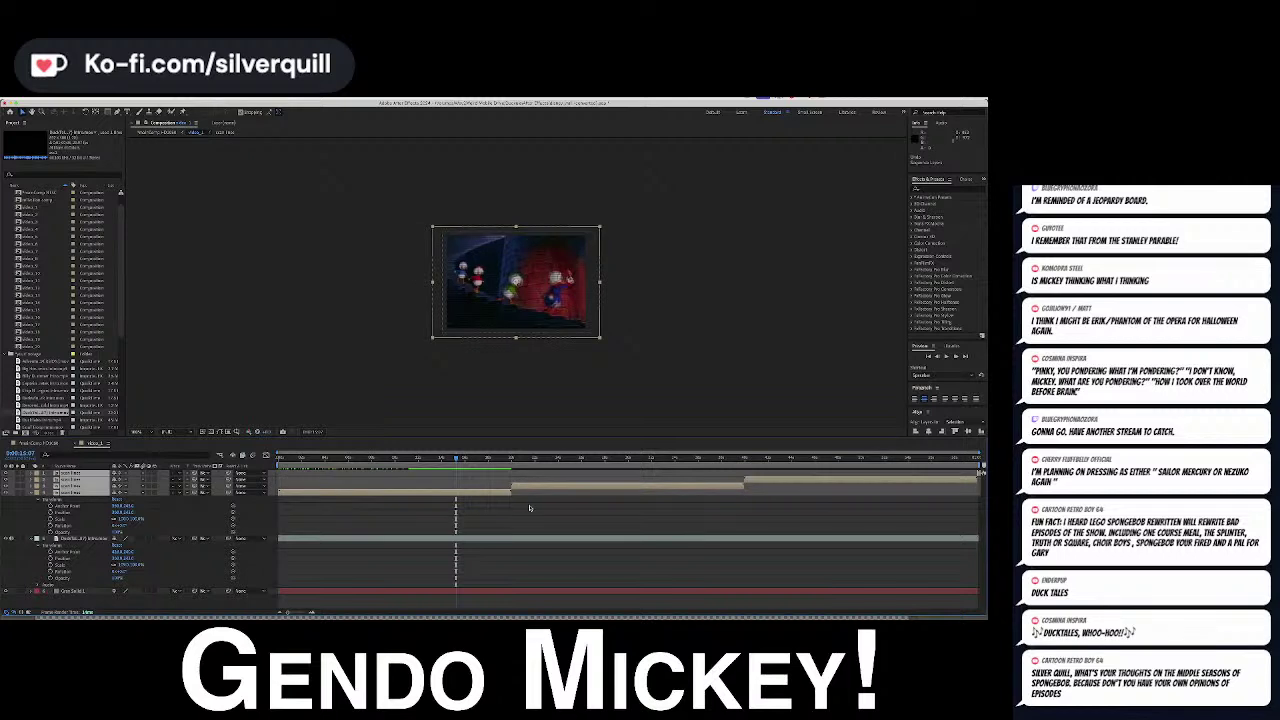
pyautogui.click(530, 507)
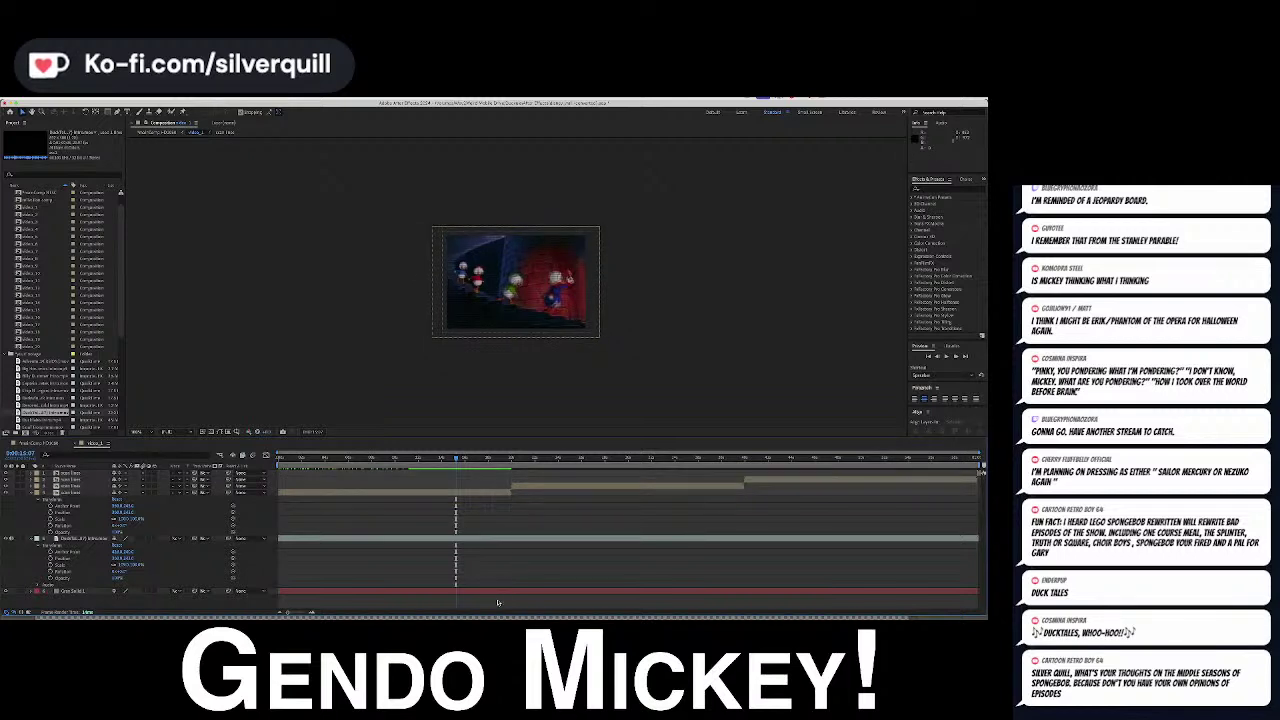
# Collapse the layer properties and examine the joins between the overlay copies up to the end of the timeline
pyautogui.press('=')
pyautogui.press('=')
pyautogui.press('=')
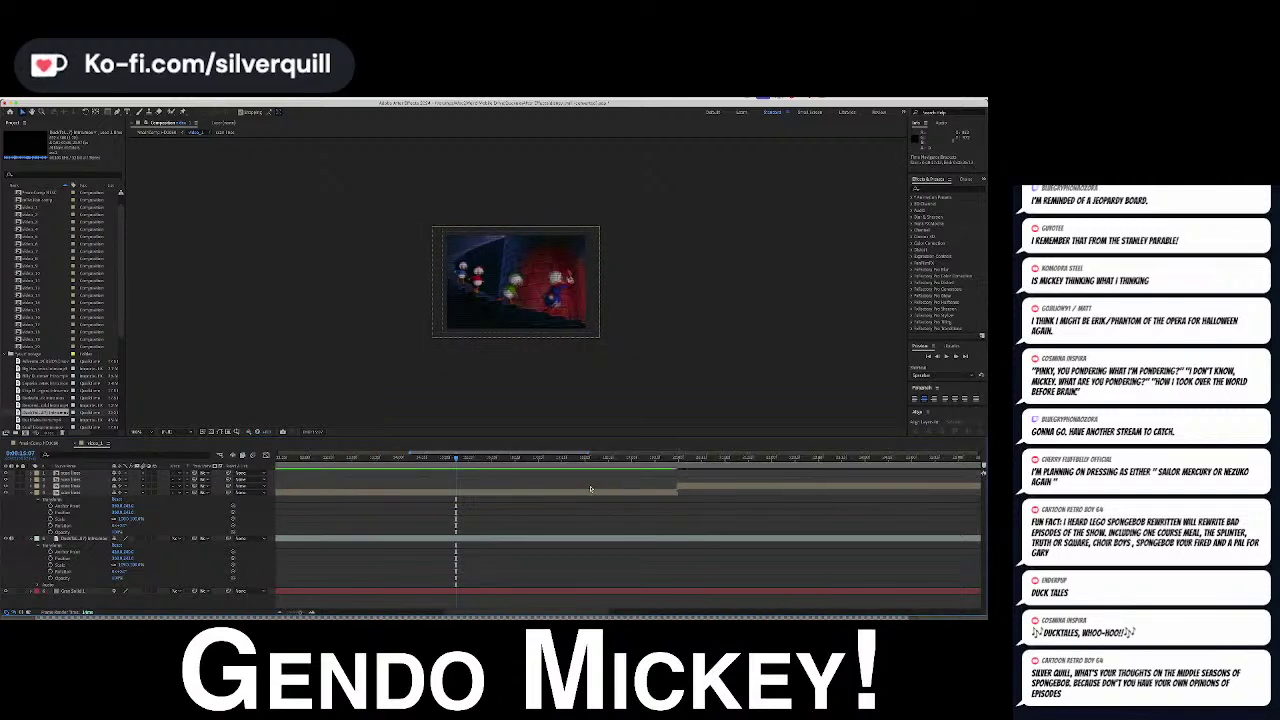
pyautogui.press('h')
pyautogui.moveTo(727, 515); pyautogui.dragTo(369, 514)
pyautogui.press('u')
pyautogui.press('u')
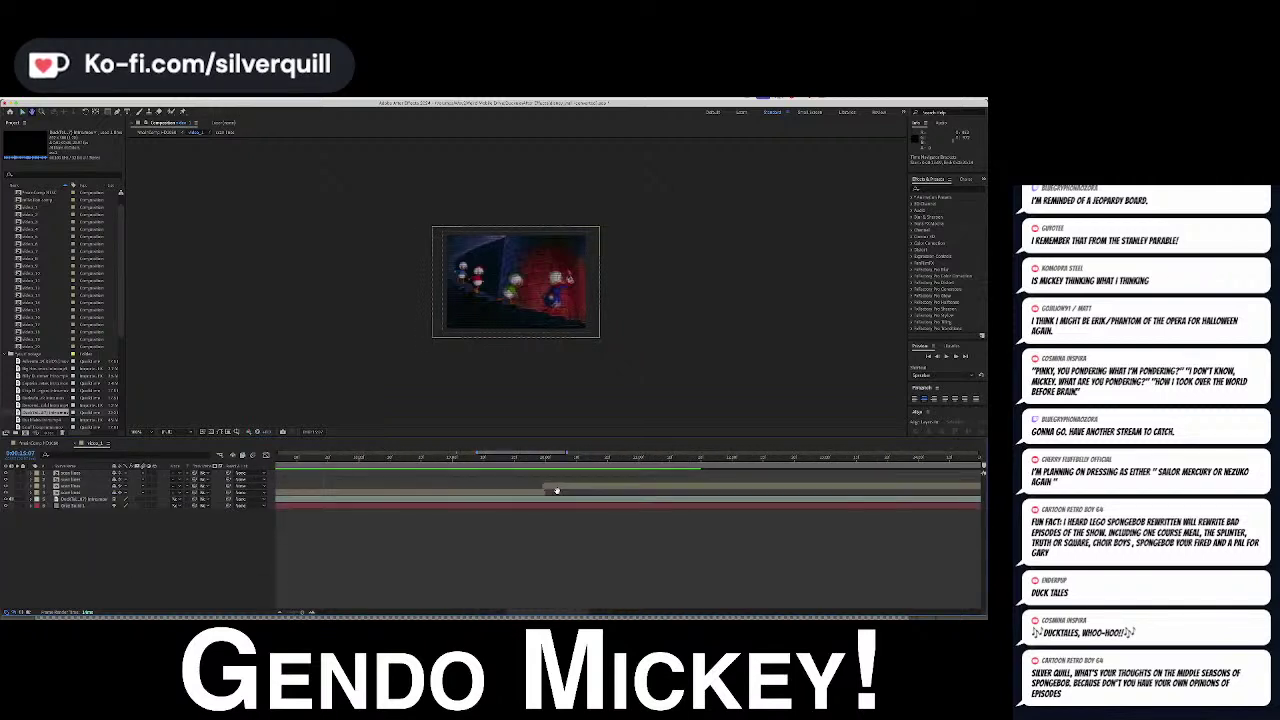
pyautogui.click(558, 488)
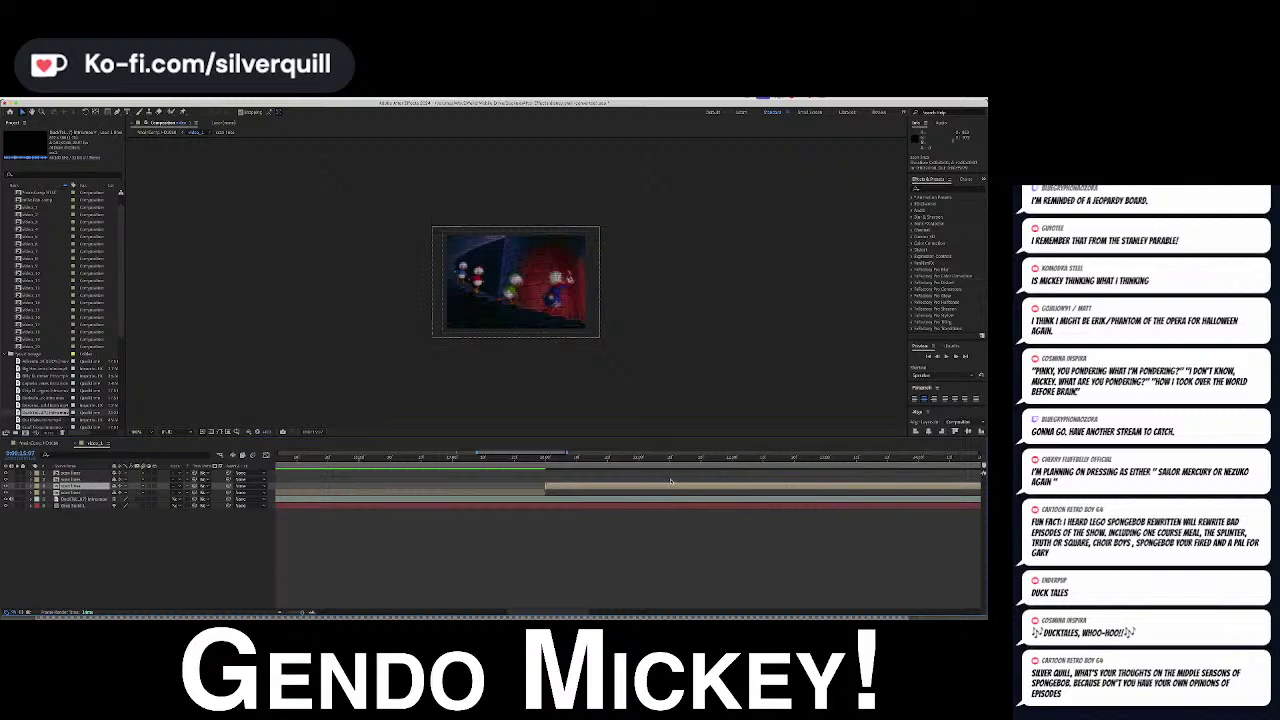
pyautogui.press('h')
pyautogui.moveTo(763, 470); pyautogui.dragTo(288, 505)
pyautogui.moveTo(883, 511); pyautogui.dragTo(457, 540)
pyautogui.moveTo(855, 530); pyautogui.dragTo(629, 494)
pyautogui.press('b')
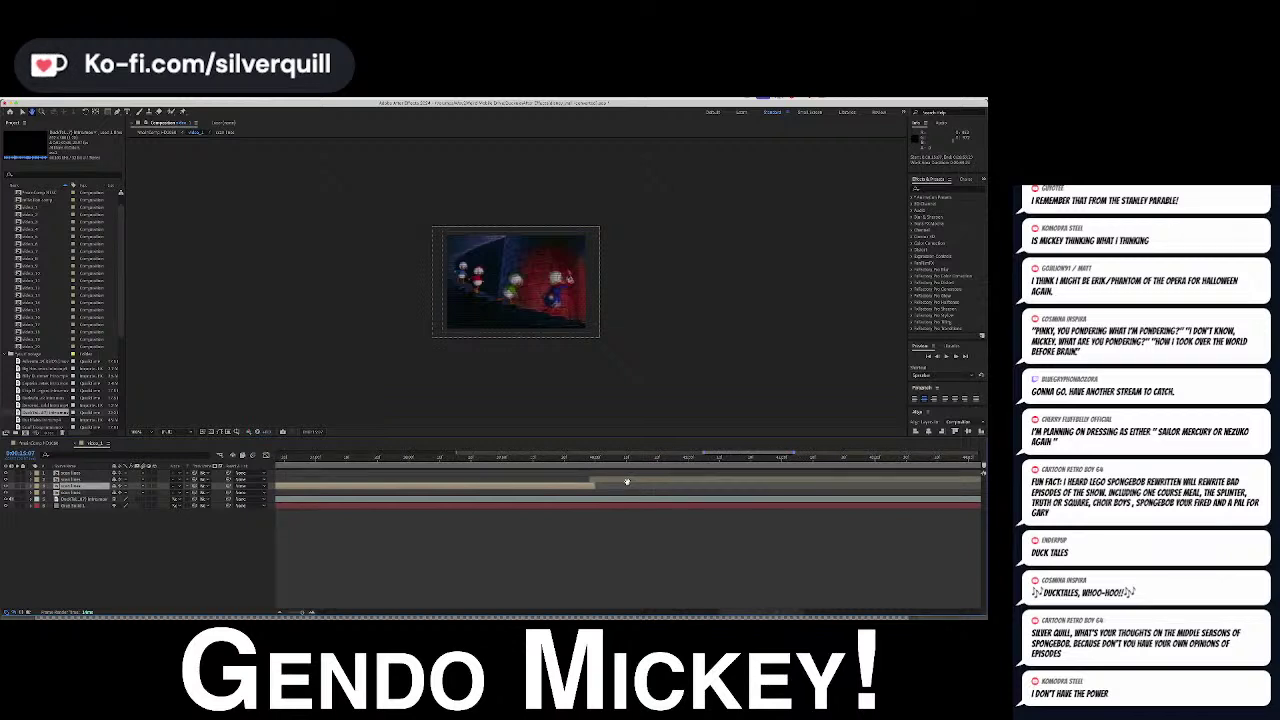
pyautogui.click(632, 481)
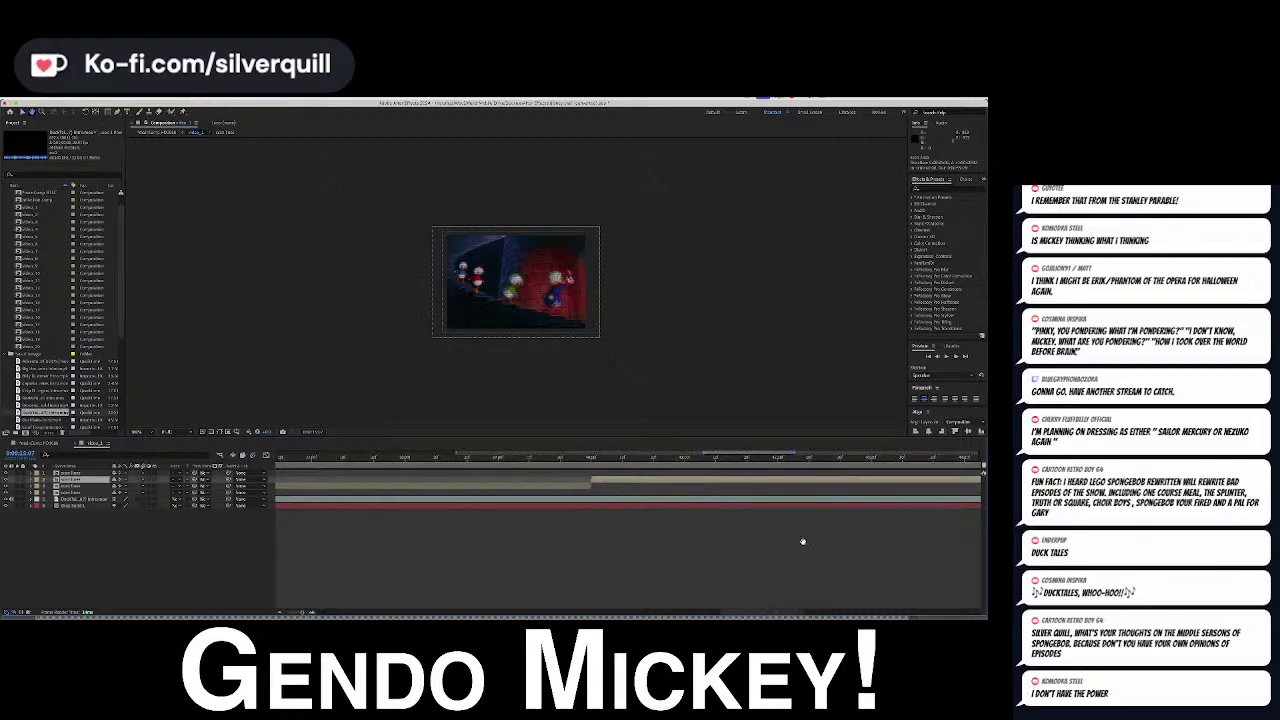
pyautogui.hscroll(5, 829, 537)
pyautogui.hscroll(3, 530, 566)
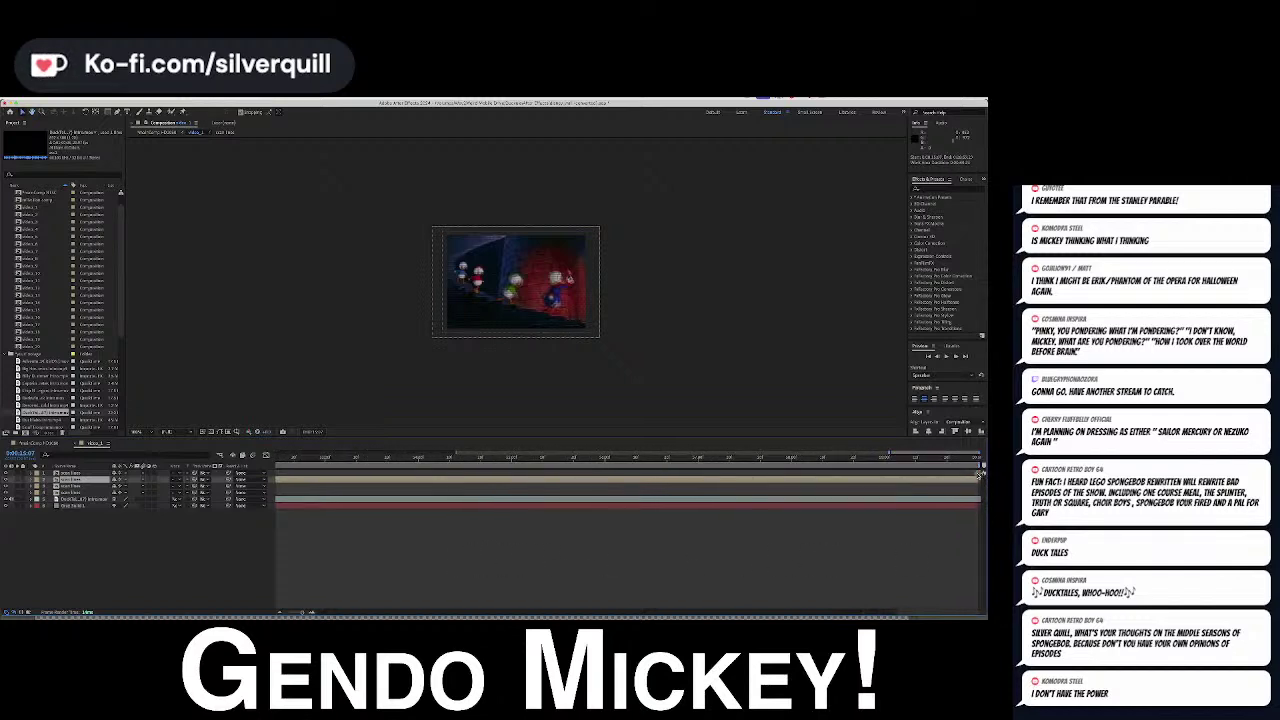
# Delete the surplus topmost overlay copy and scrub back through the last part of the composition
pyautogui.click(978, 474)
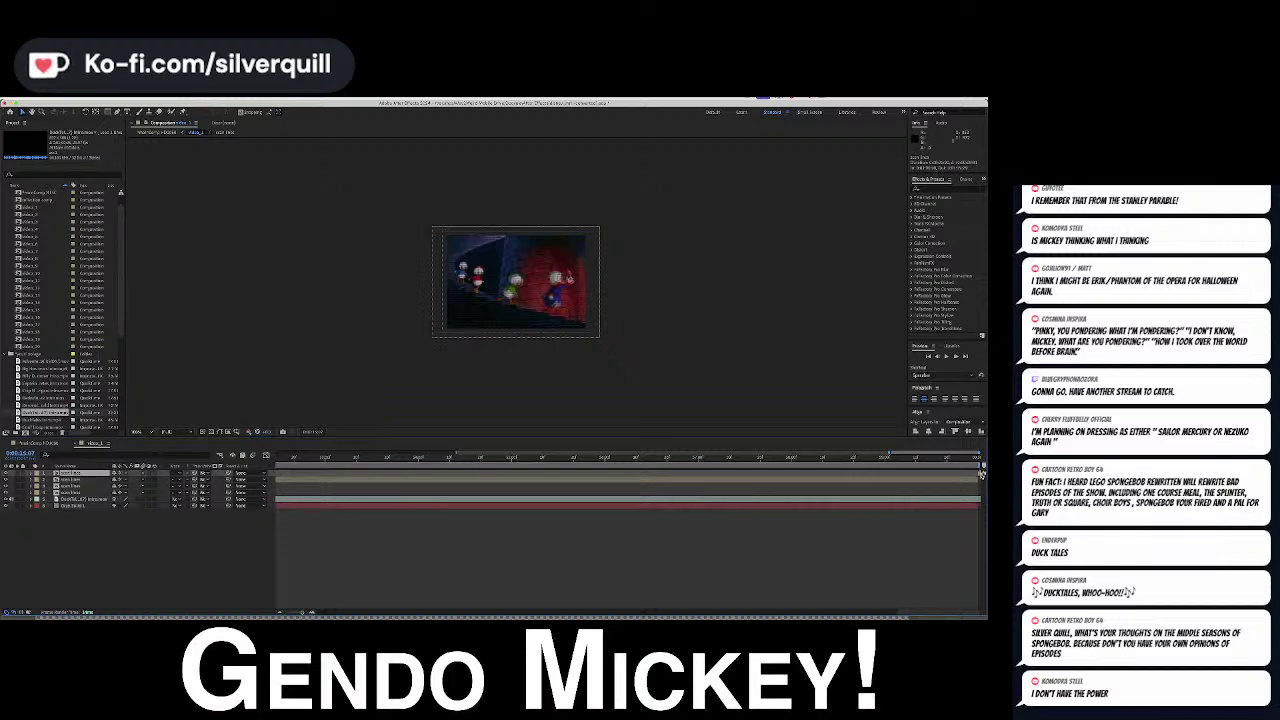
pyautogui.press('Delete')
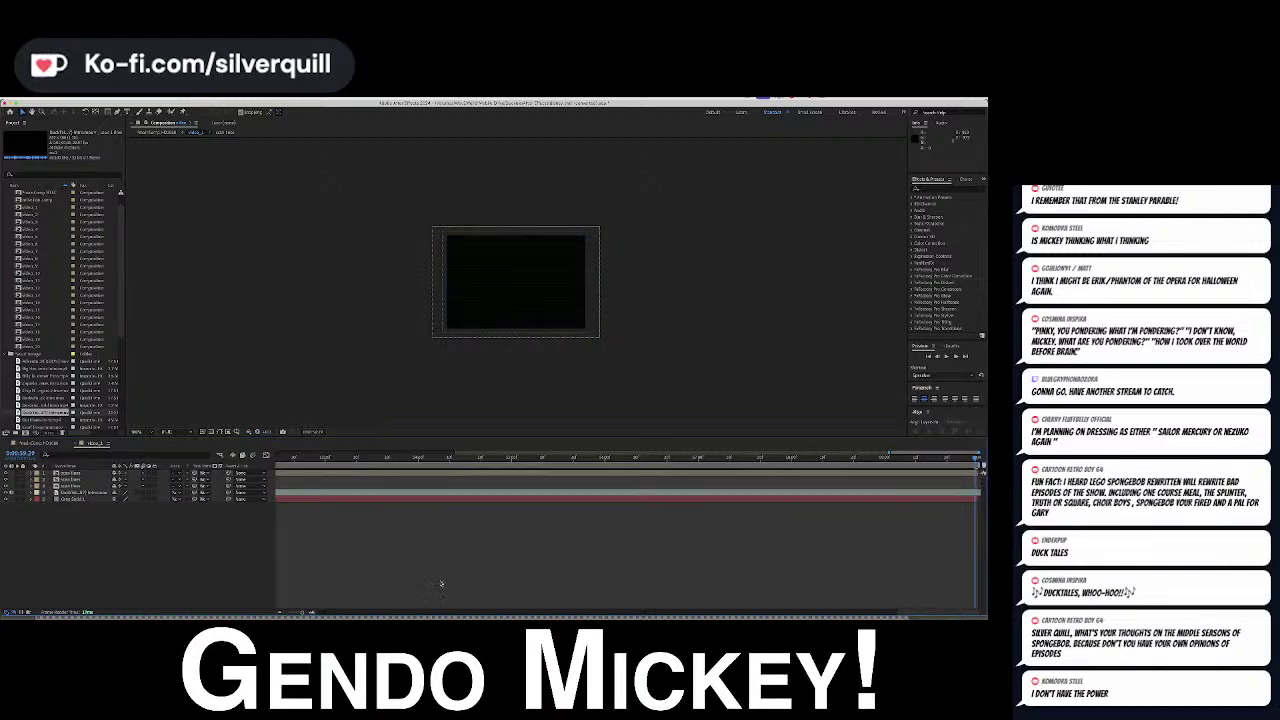
pyautogui.moveTo(418, 463); pyautogui.dragTo(215, 470)
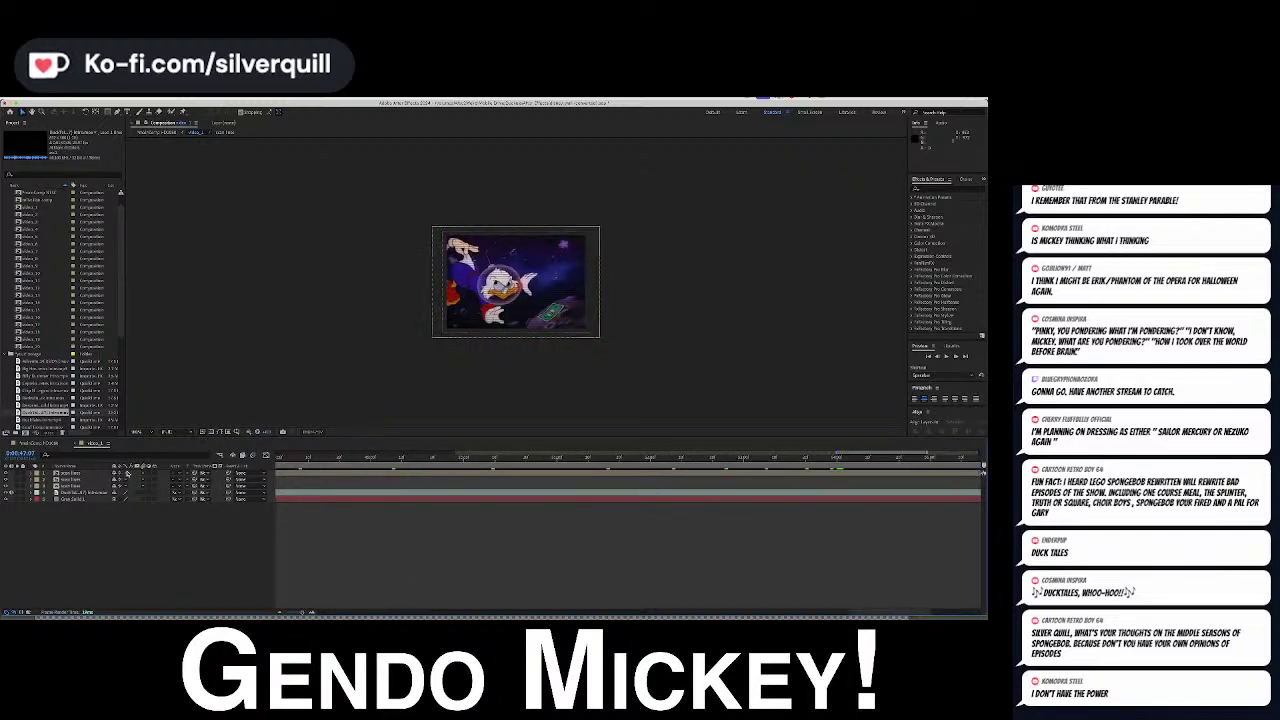
# Return to the main video wall composition and set its preview resolution to Full, comparing it with the VIDEO 1 composition
pyautogui.click(75, 446)
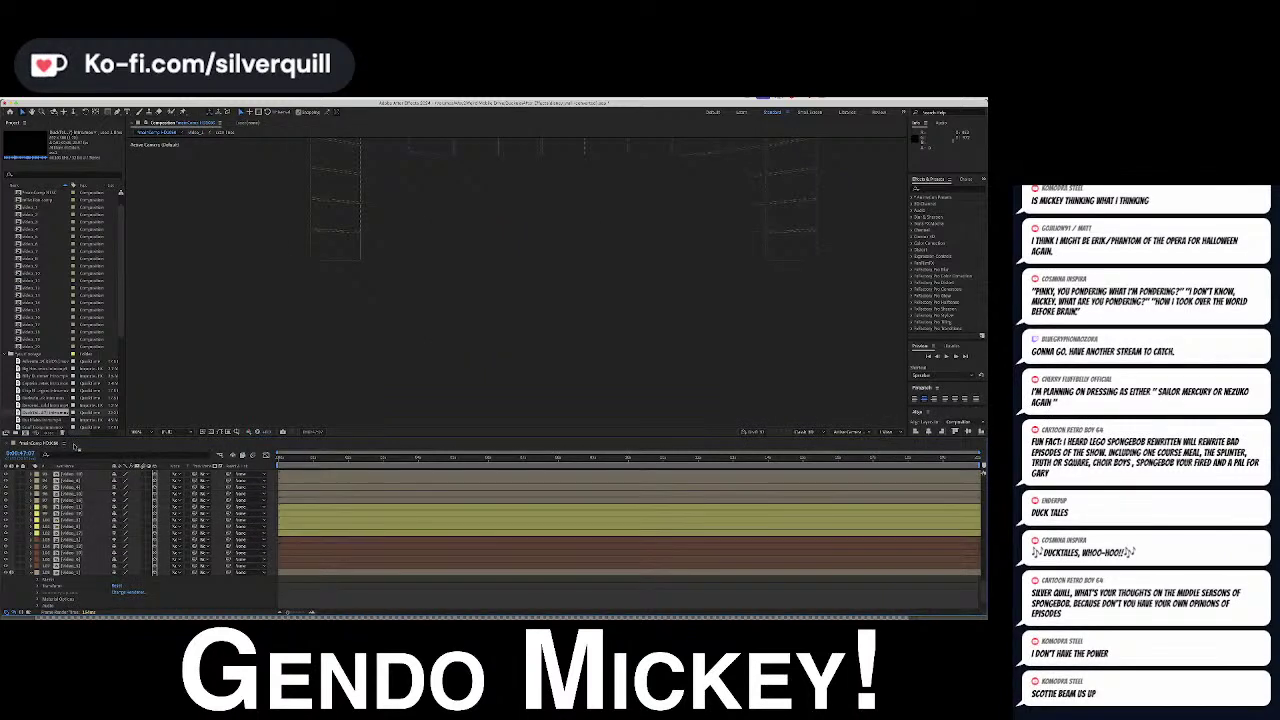
pyautogui.click(170, 432)
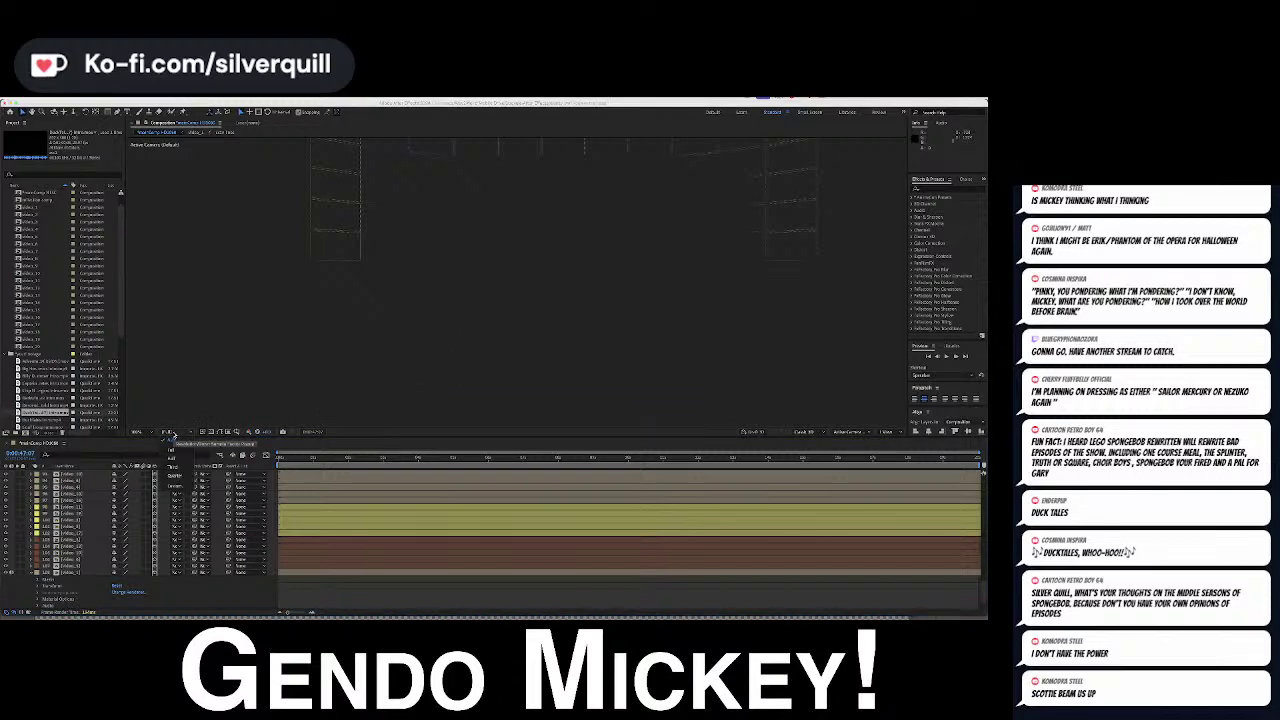
pyautogui.click(172, 451)
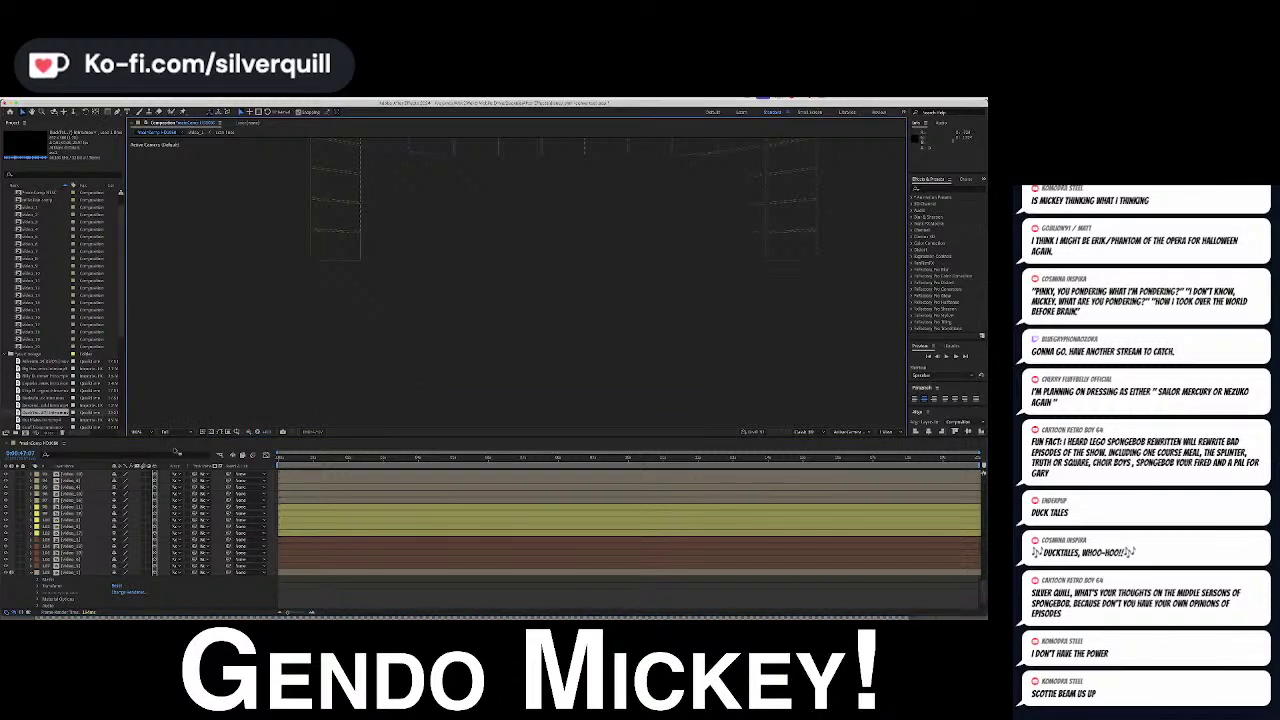
pyautogui.click(197, 133)
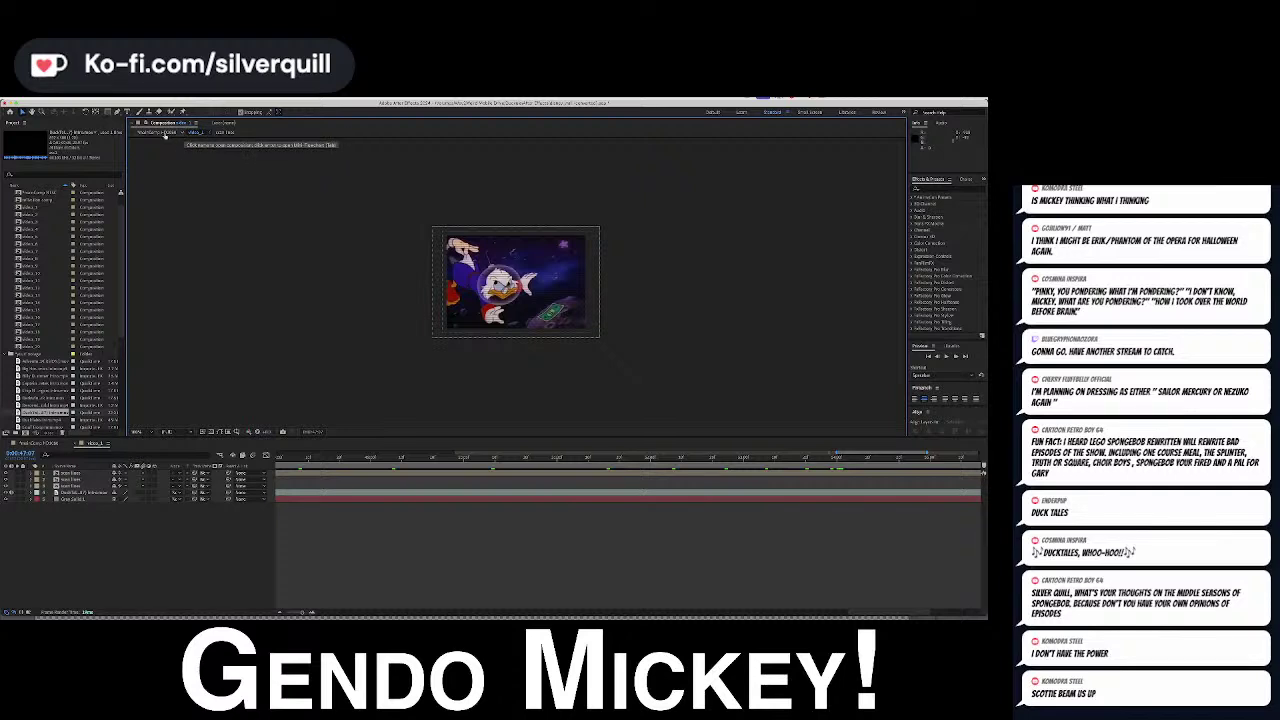
pyautogui.click(165, 134)
pyautogui.click(76, 443)
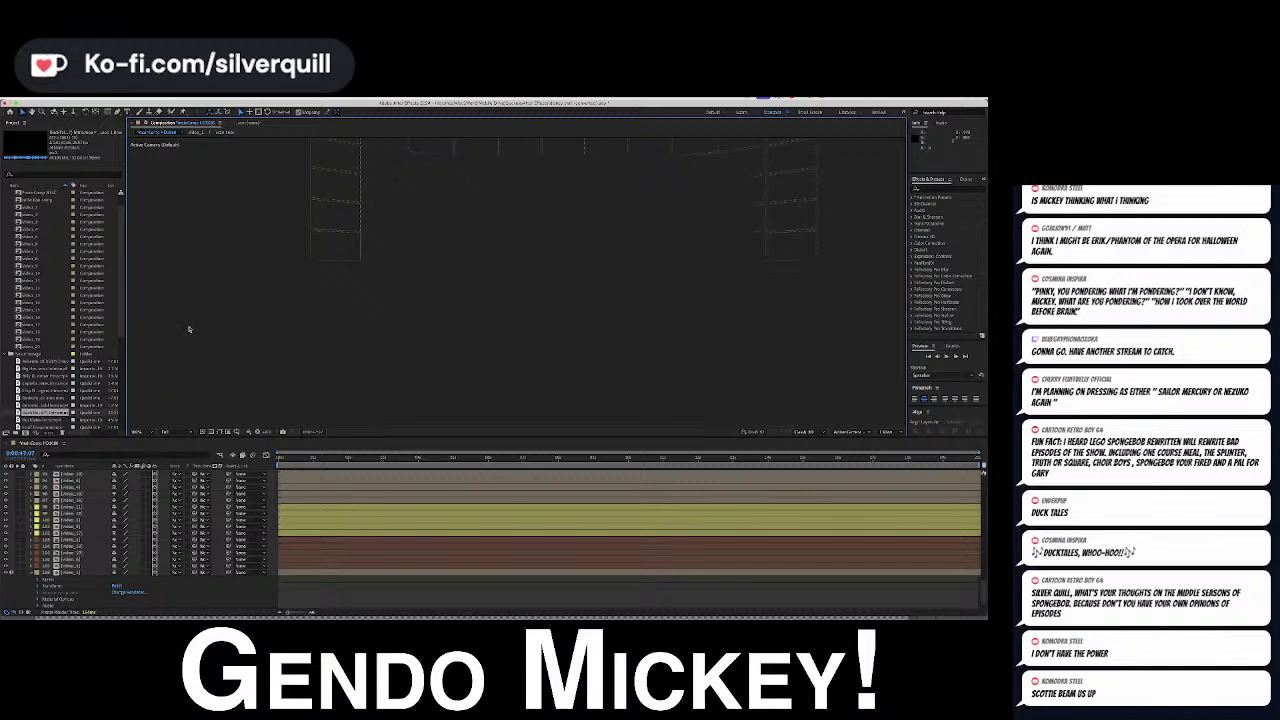
# Save the video wall project with the main composition's layer list back at its first layers
pyautogui.scroll(10, 152, 500)
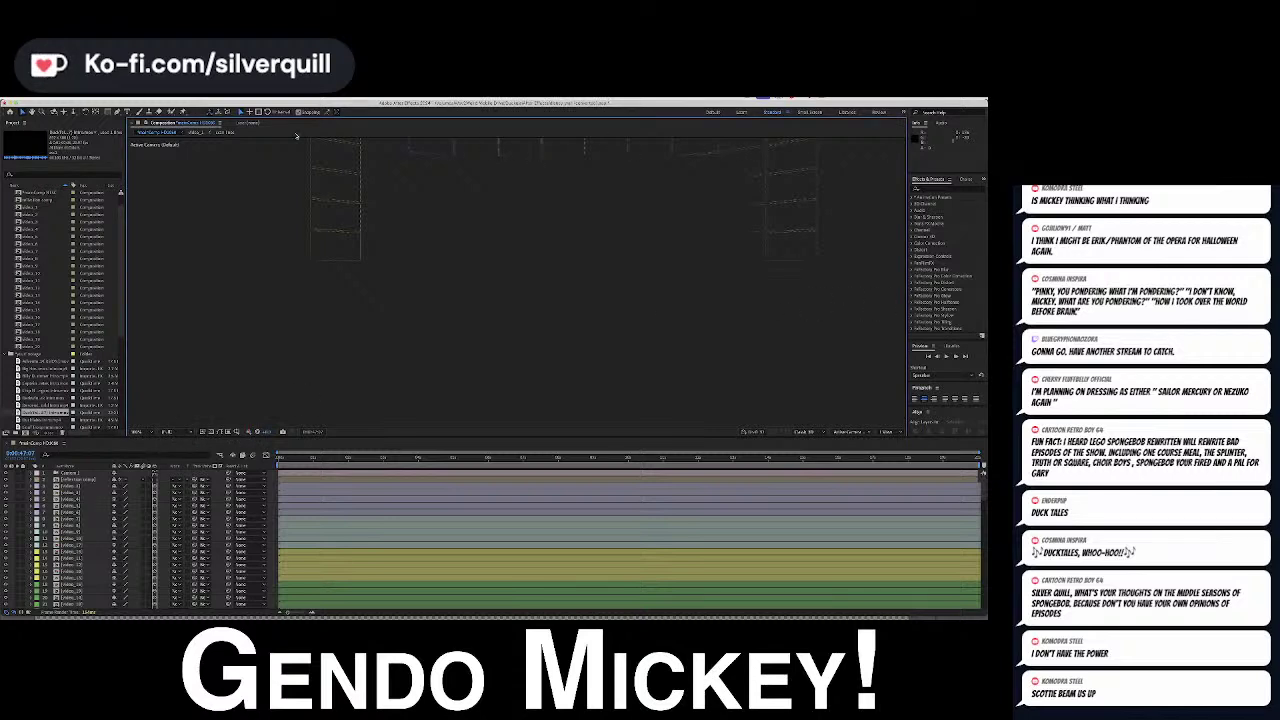
pyautogui.scroll(2, 92, 311)
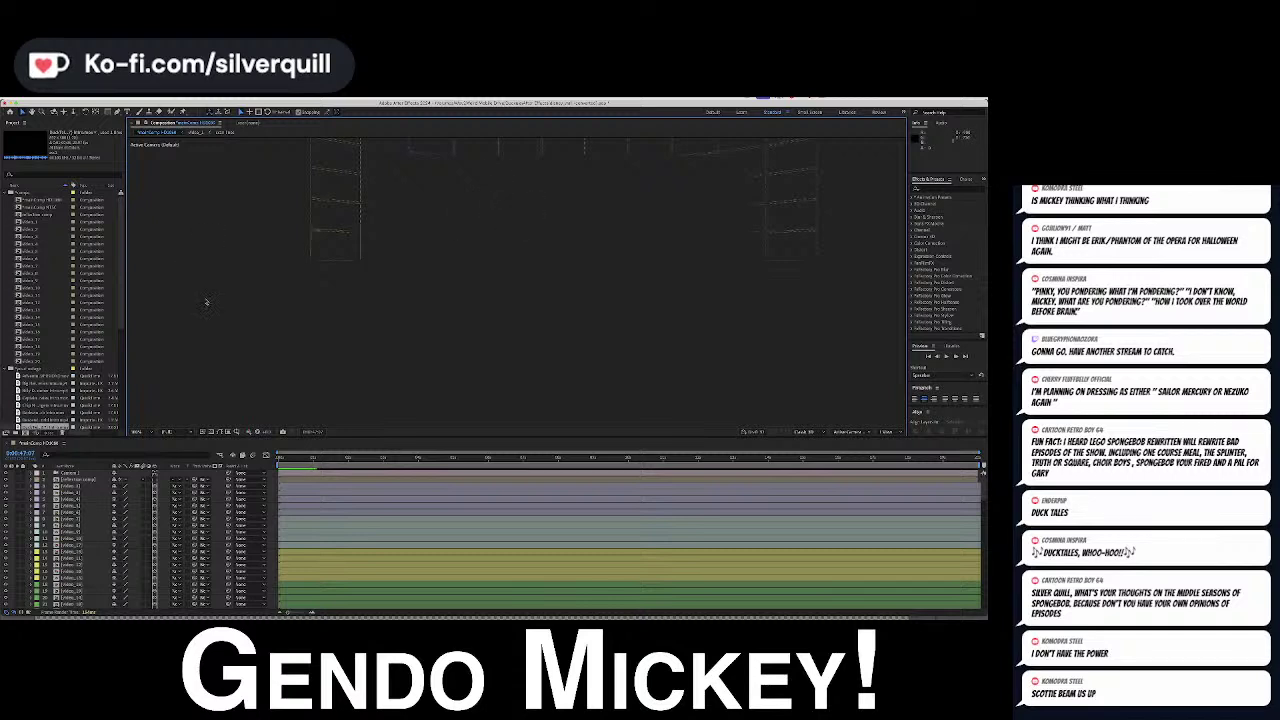
pyautogui.hotkey('ctrl', 's')
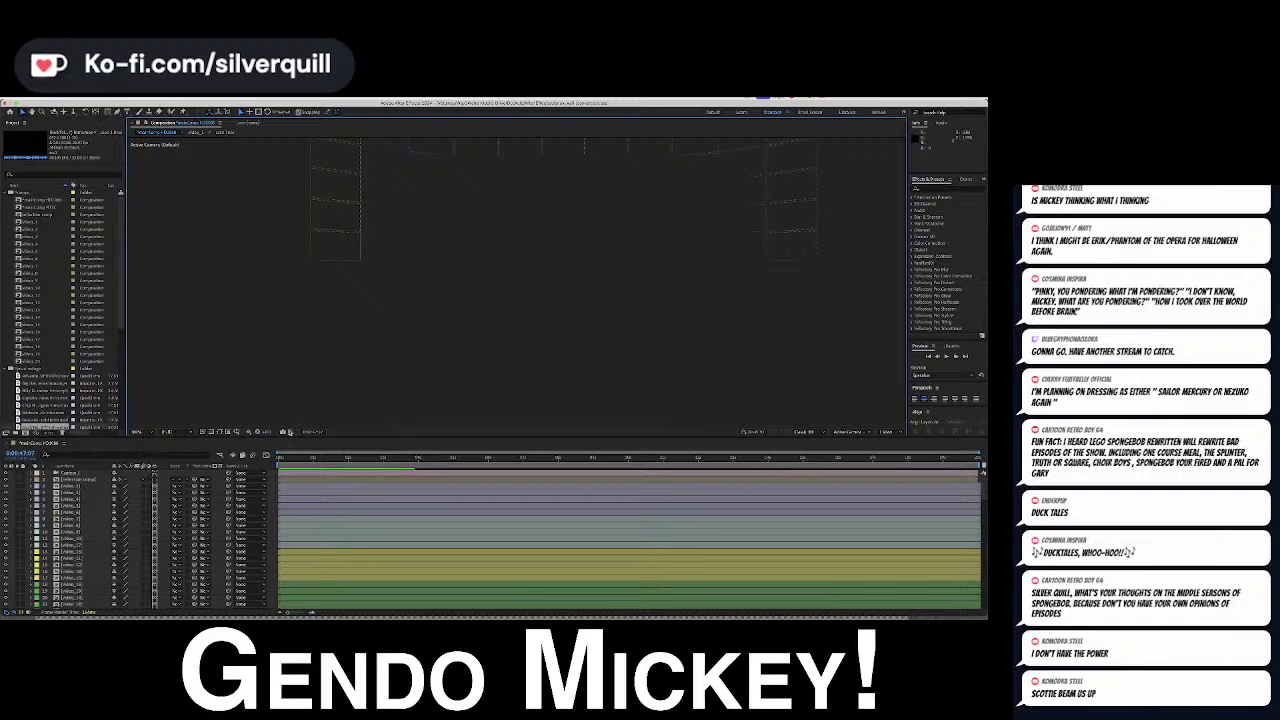
# Change the main composition viewer's magnification and lower its preview resolution from Full
pyautogui.click(137, 432)
pyautogui.click(148, 447)
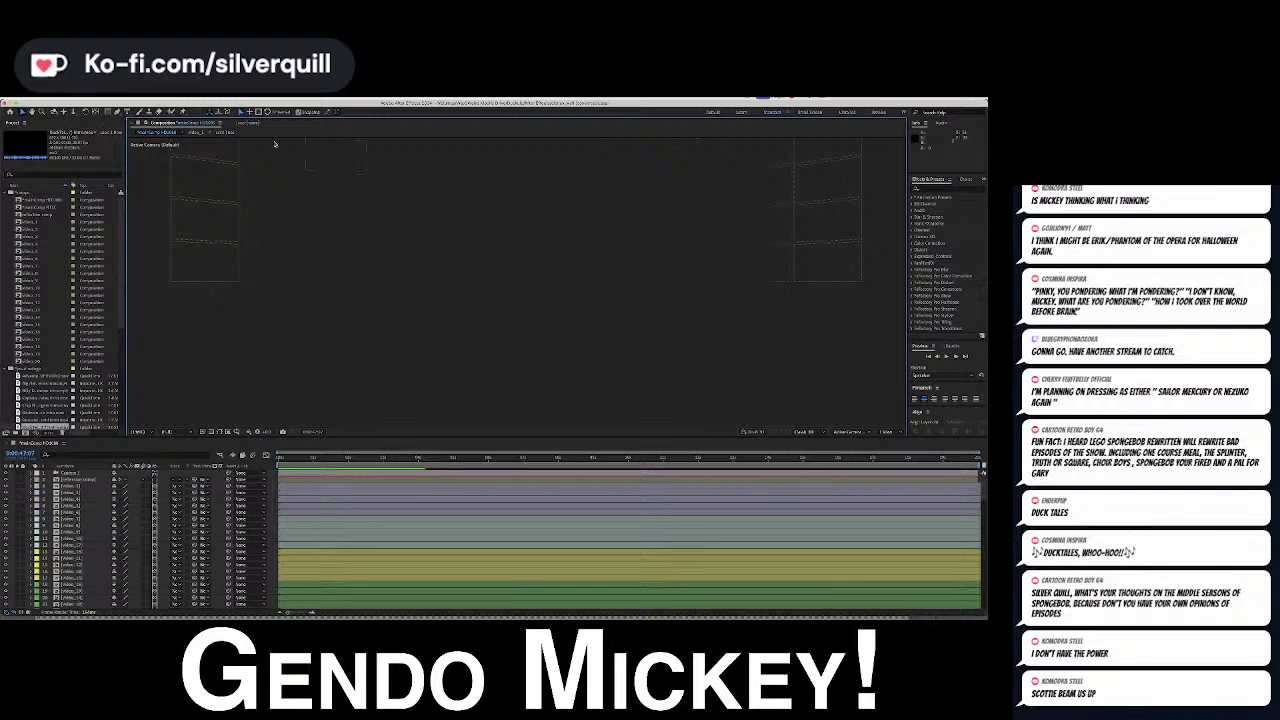
pyautogui.click(208, 98)
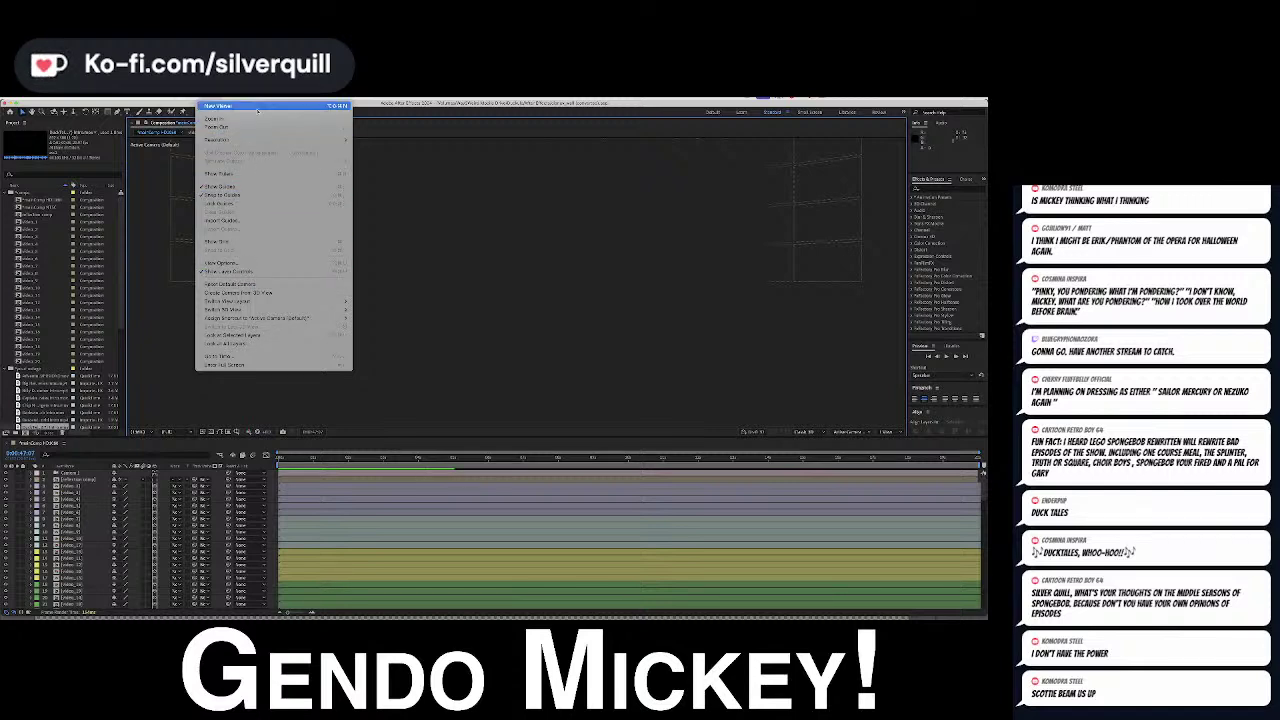
pyautogui.moveTo(249, 139)
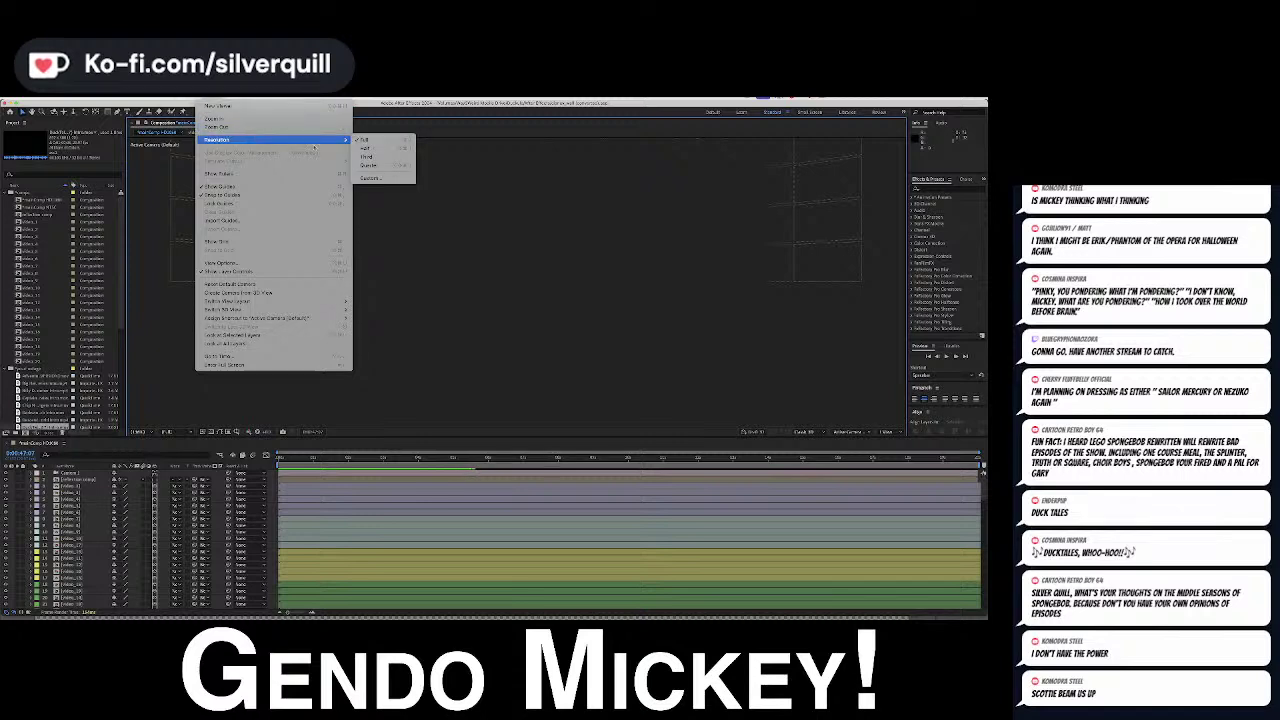
pyautogui.click(375, 152)
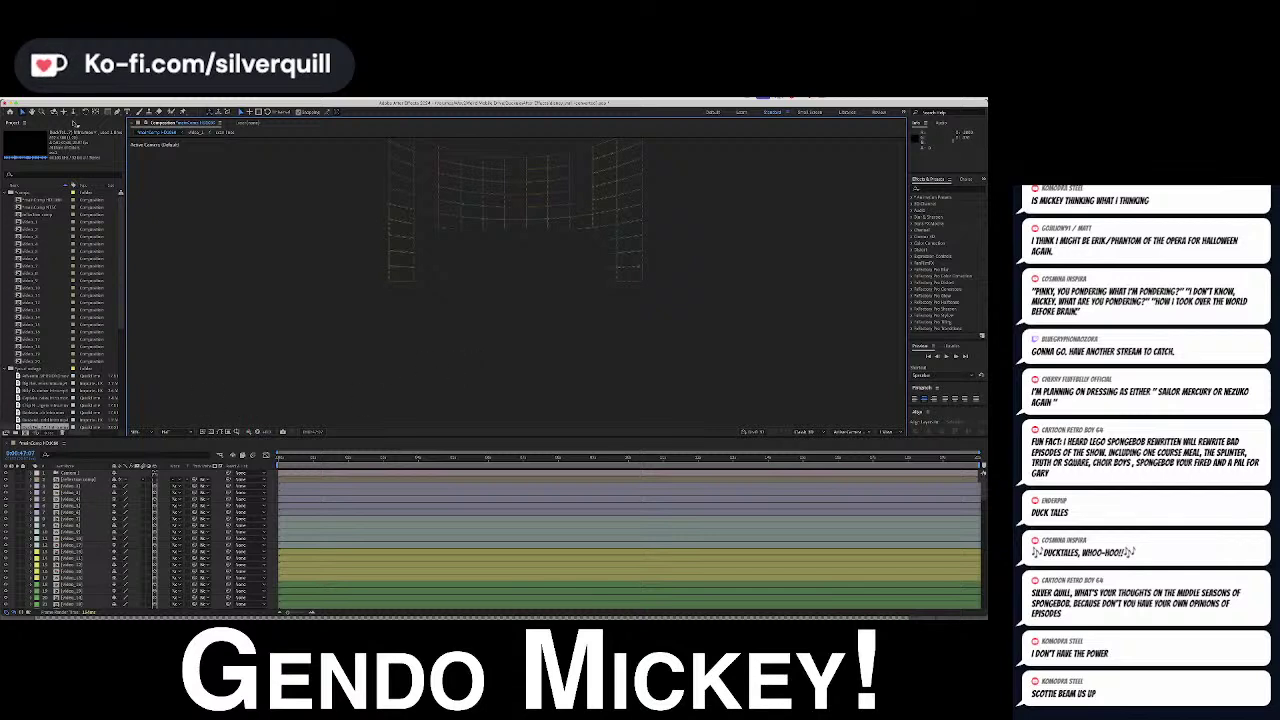
# Close the video wall project, saving its changes, and quit After Effects
pyautogui.click(30, 99)
pyautogui.click(45, 174)
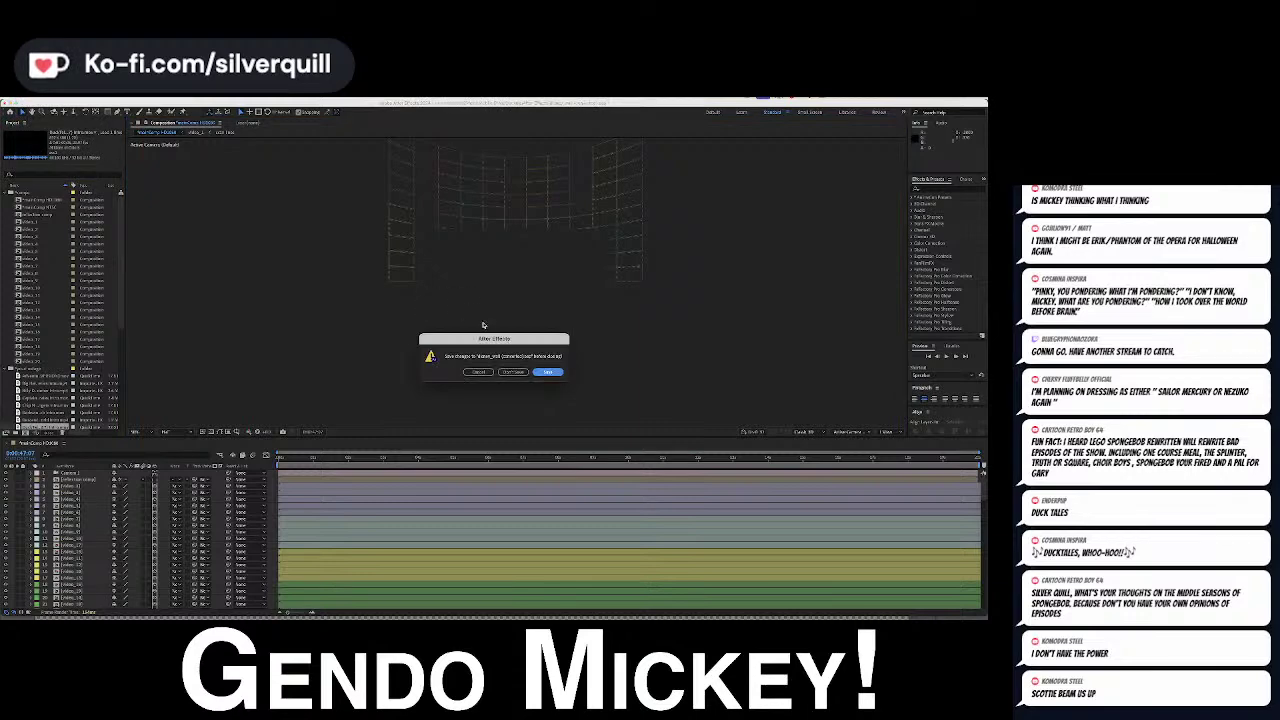
pyautogui.click(546, 372)
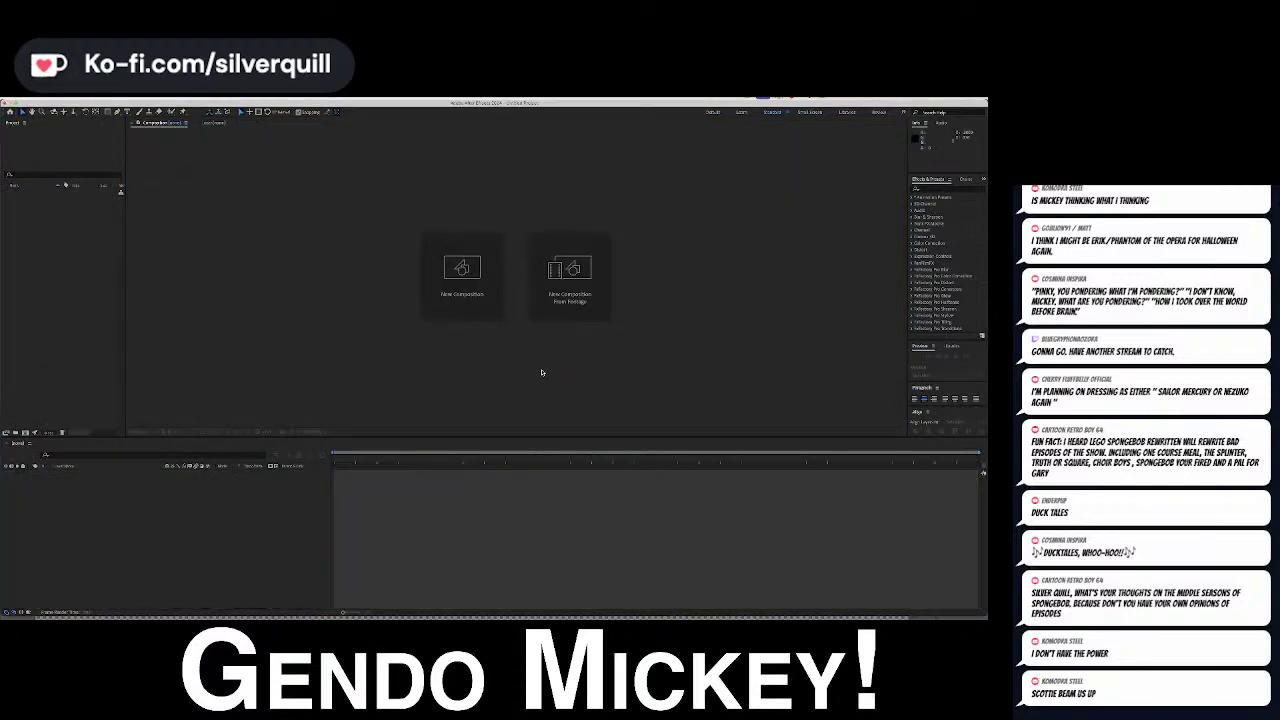
pyautogui.press('super+q')
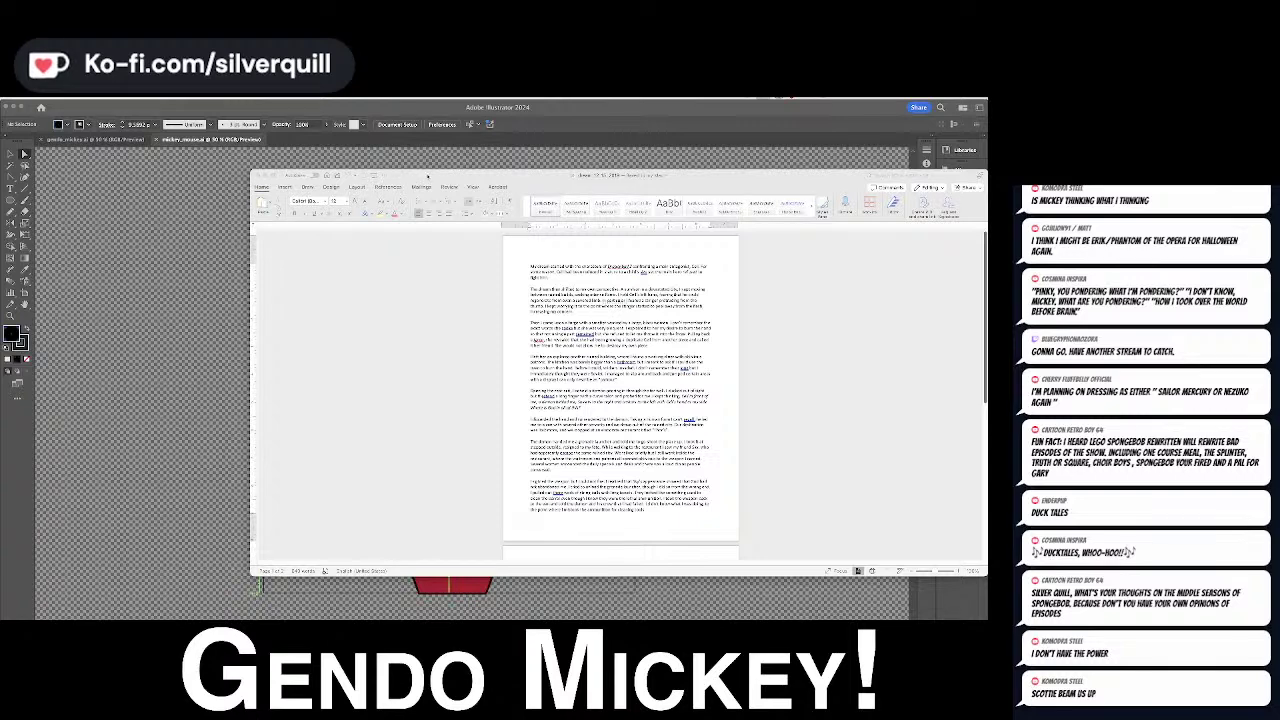
# Skim the open Word document to its second page, reposition its window, and quit Word
pyautogui.scroll(-2, 410, 368)
pyautogui.scroll(-2, 410, 372)
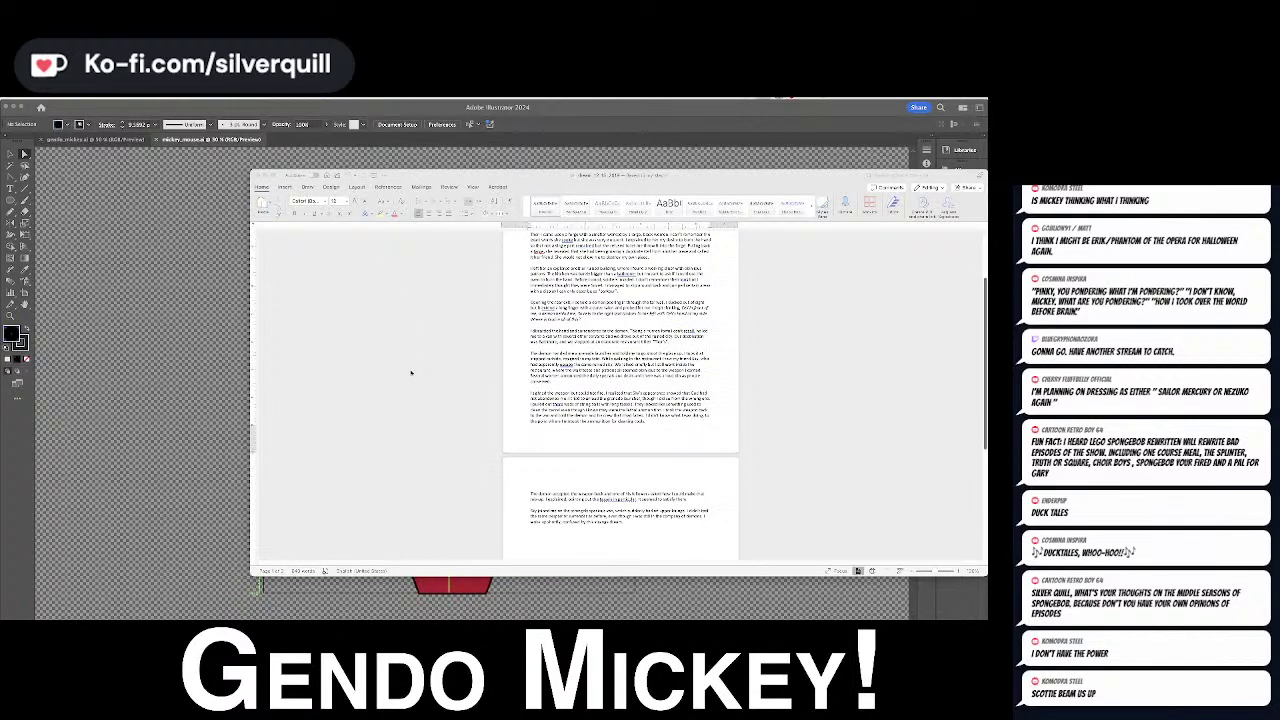
pyautogui.moveTo(449, 175); pyautogui.dragTo(401, 173)
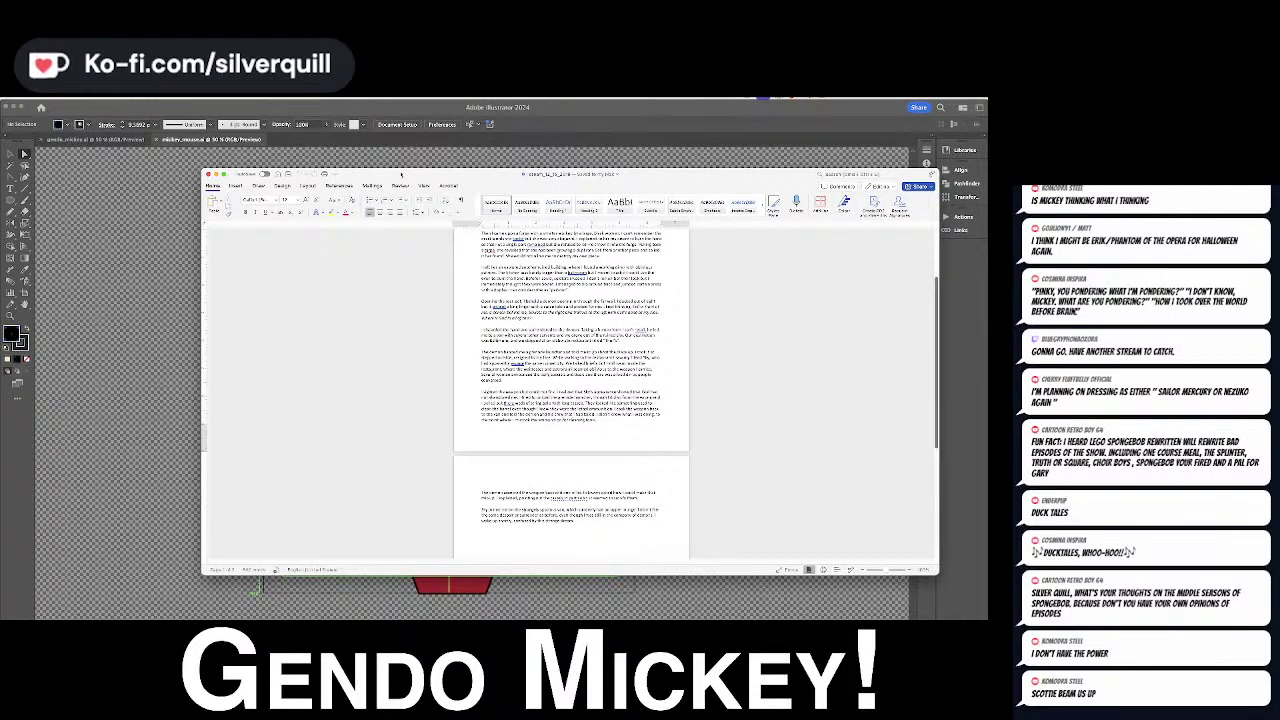
pyautogui.press('super+q')
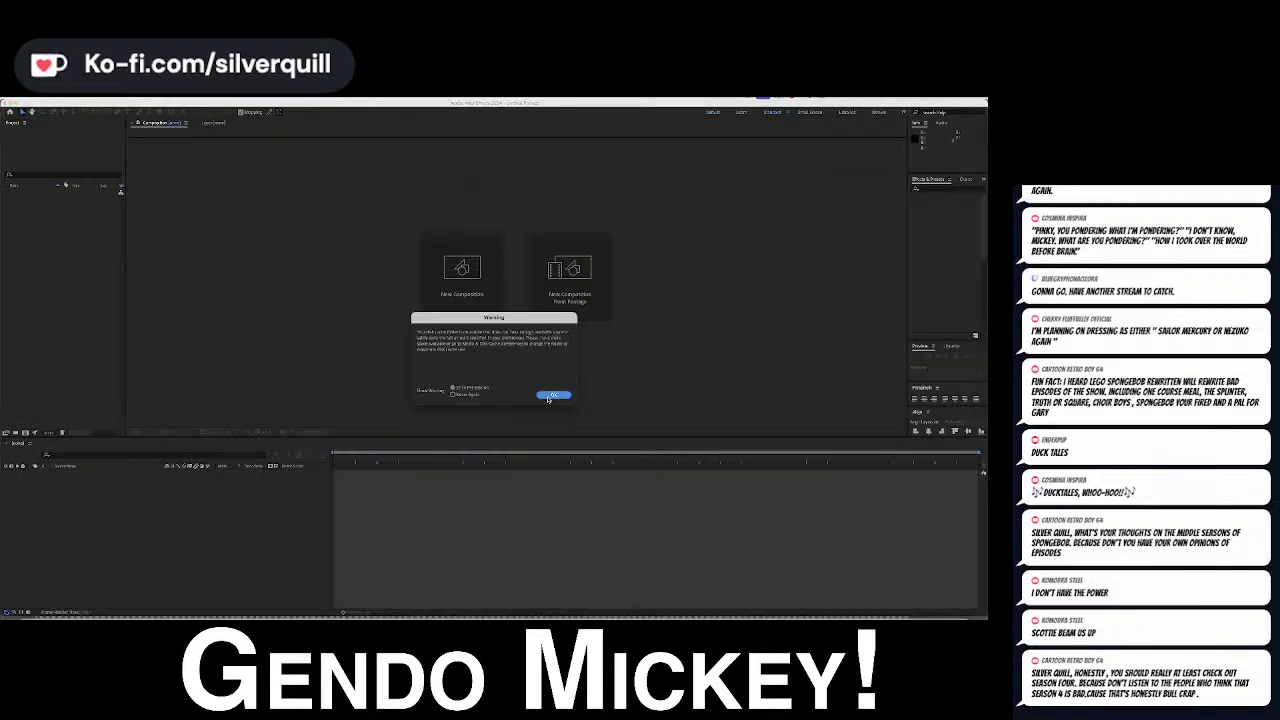
# Reopen the most recent video wall project in After Effects and open the nested VIDEO 1 composition from the main composition's flowchart
pyautogui.click(552, 396)
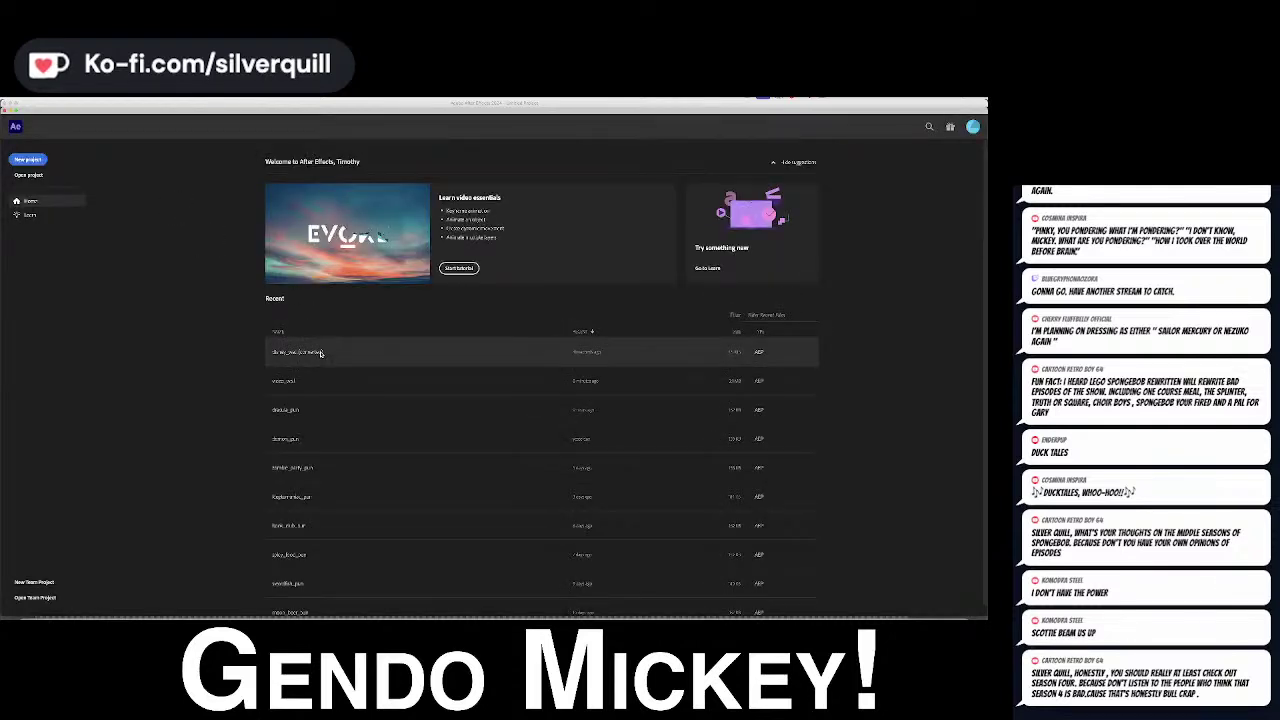
pyautogui.click(320, 352)
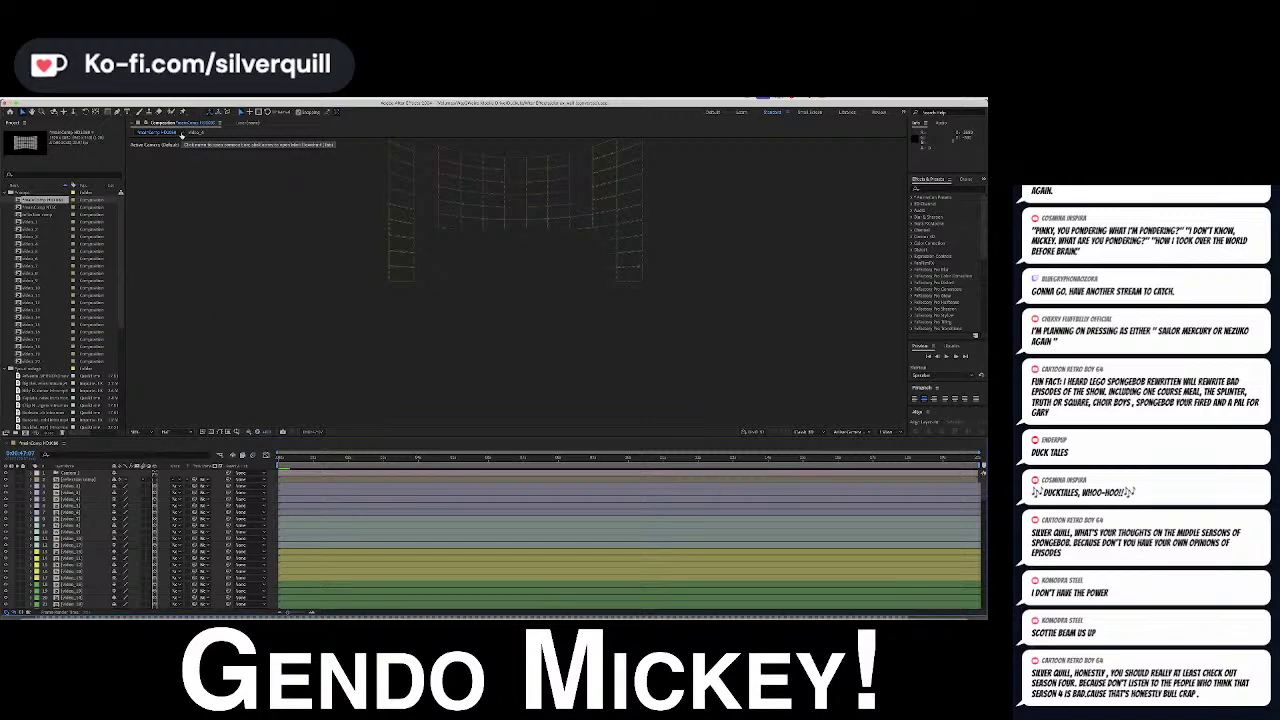
pyautogui.click(182, 133)
pyautogui.click(178, 136)
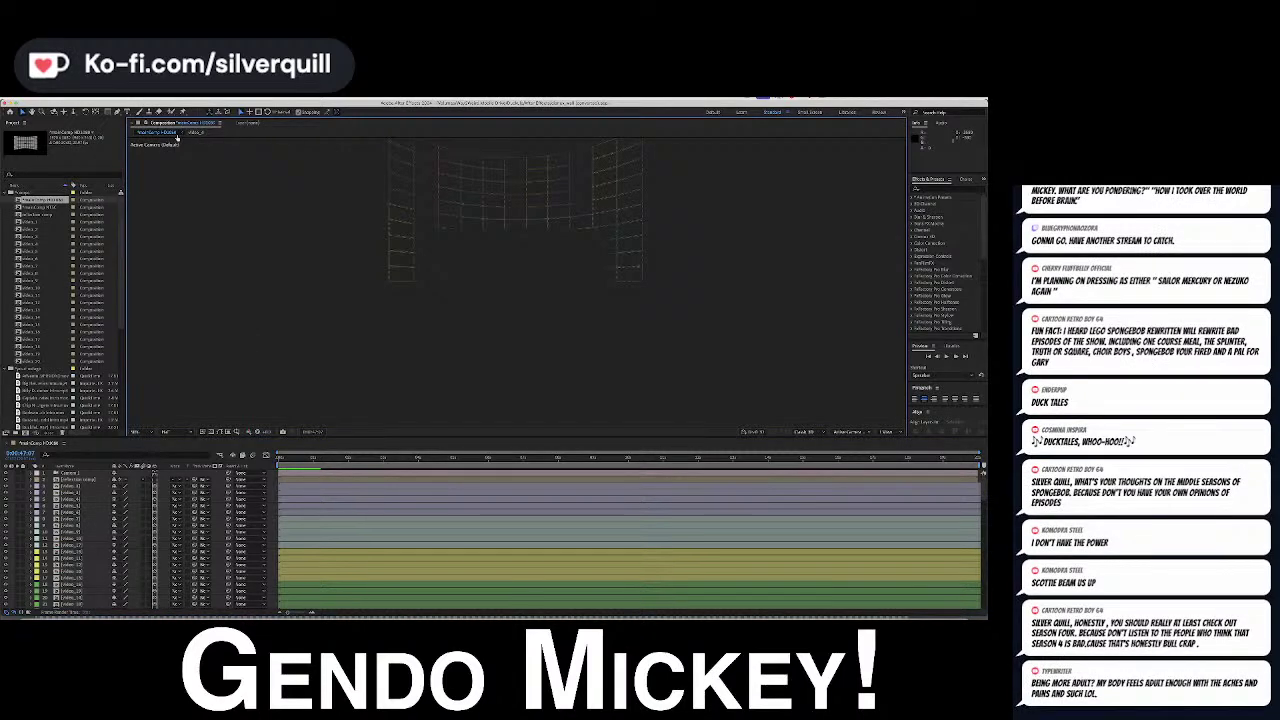
pyautogui.click(180, 133)
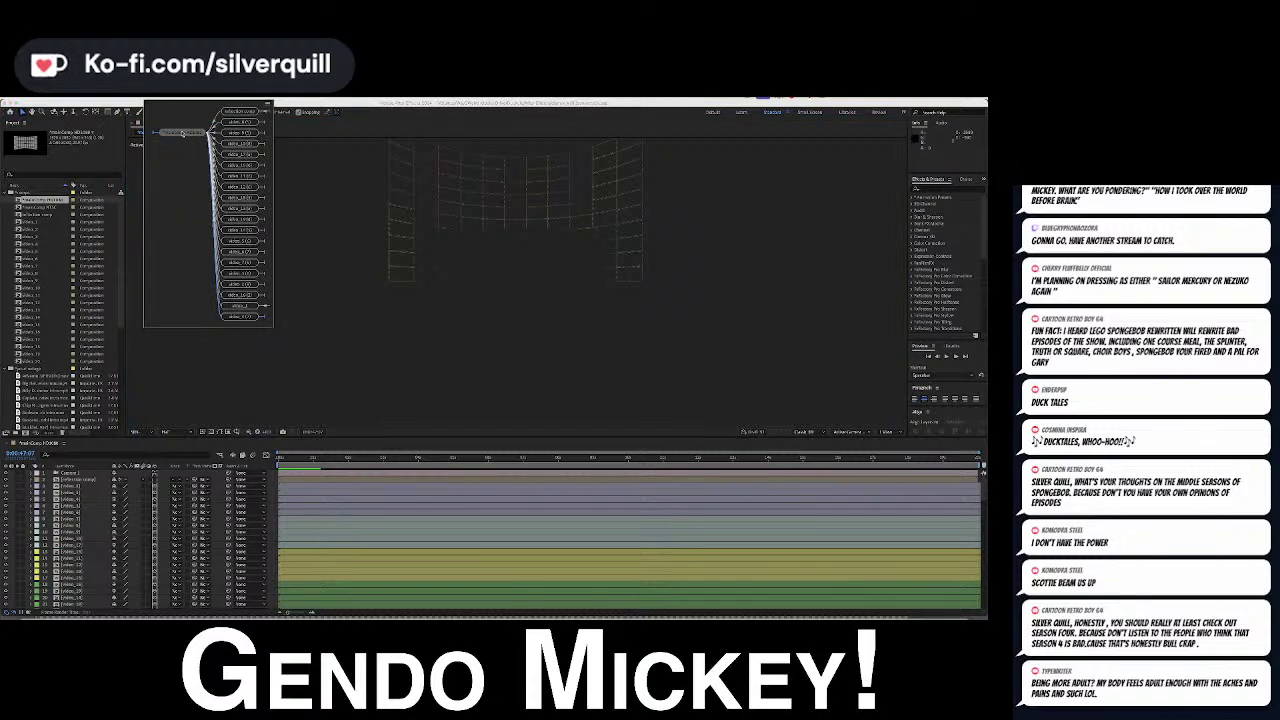
pyautogui.click(250, 305)
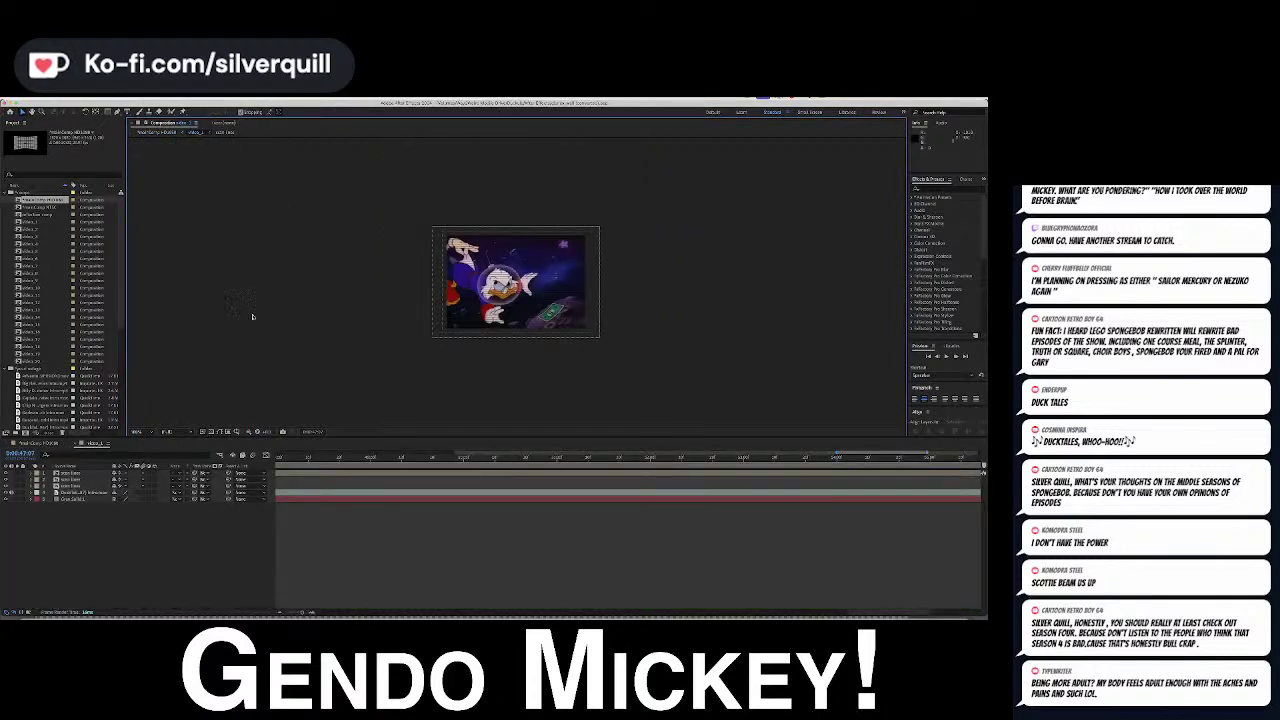
# Preview part of the VIDEO 1 composition and inspect the DuckTales layer's audio properties
pyautogui.press('space')
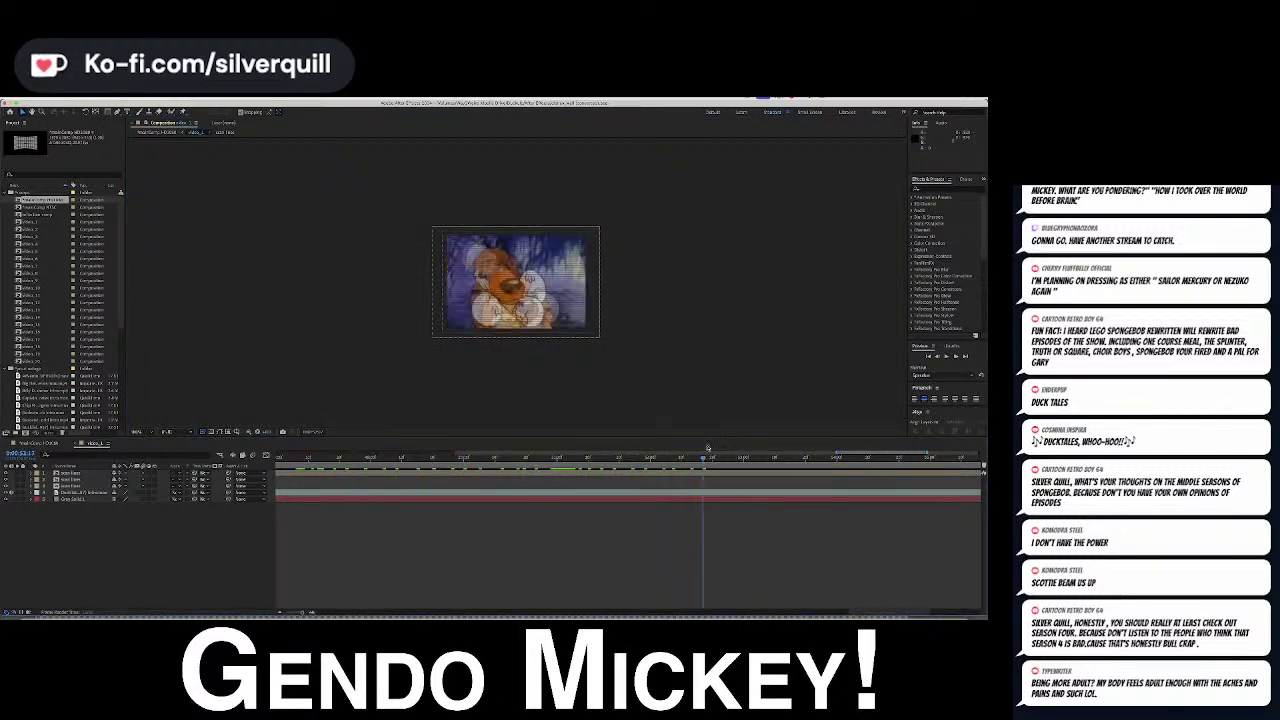
pyautogui.press('space')
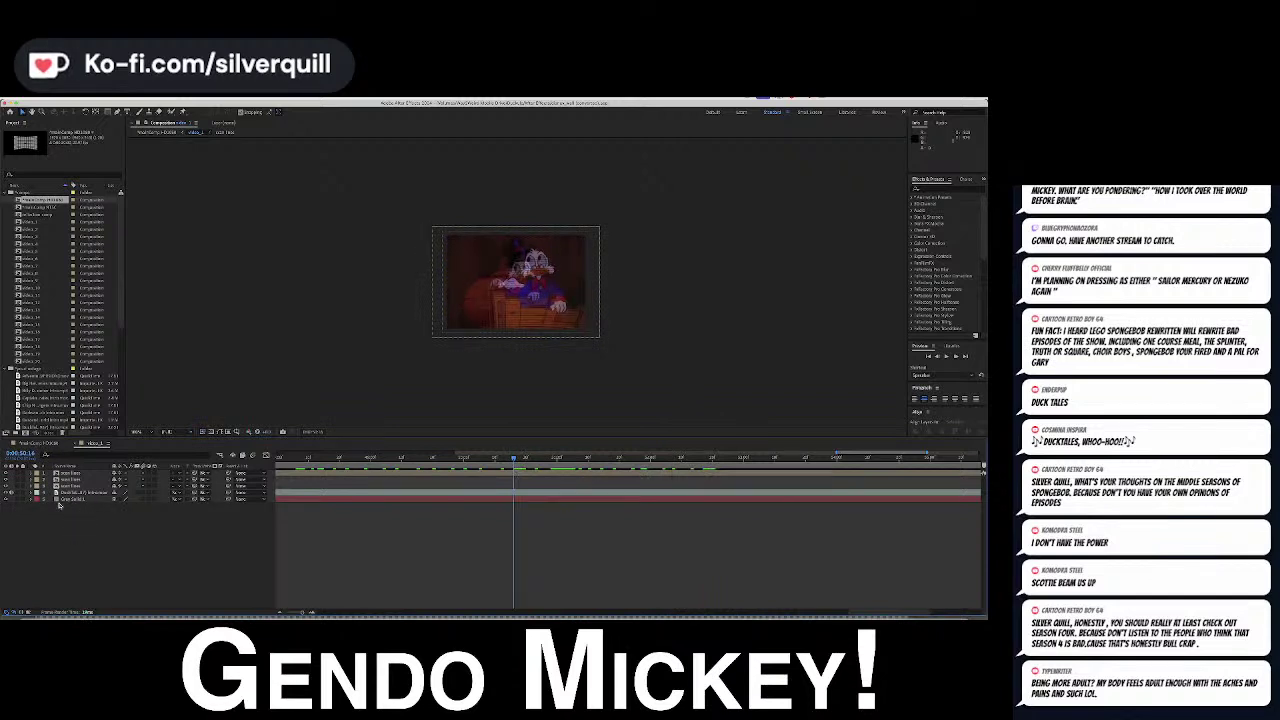
pyautogui.click(30, 493)
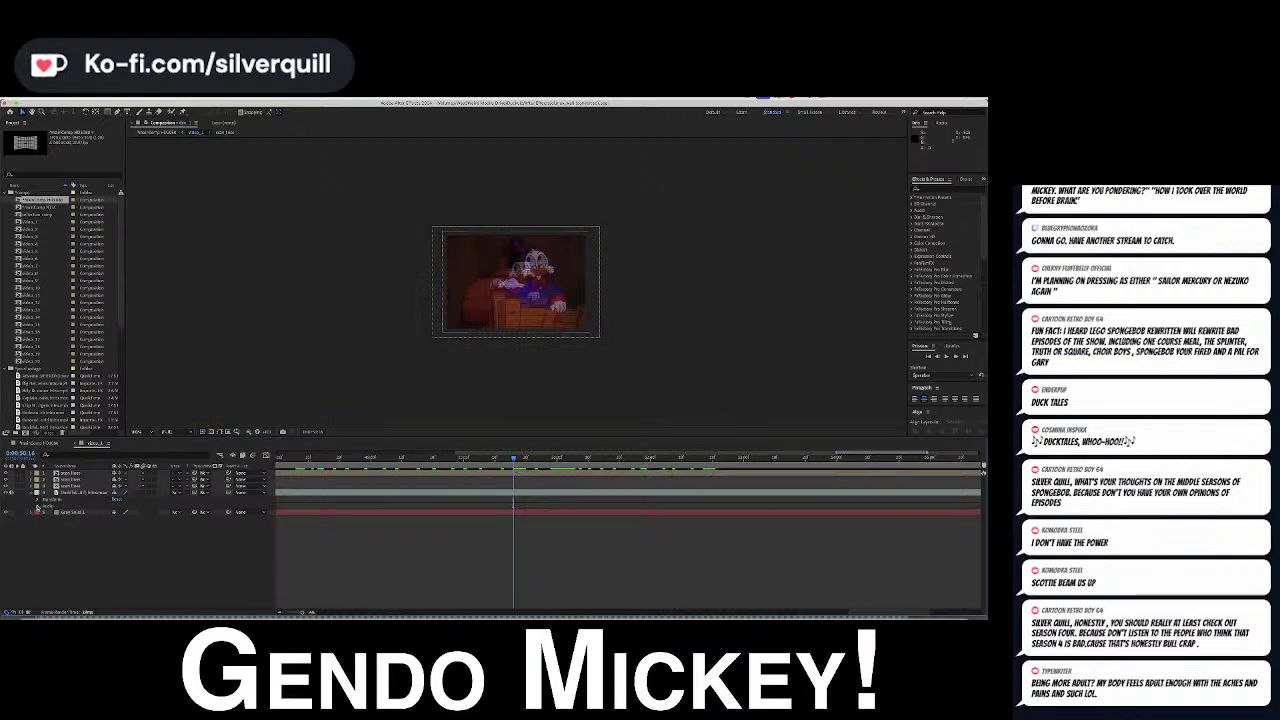
pyautogui.click(38, 506)
pyautogui.click(47, 510)
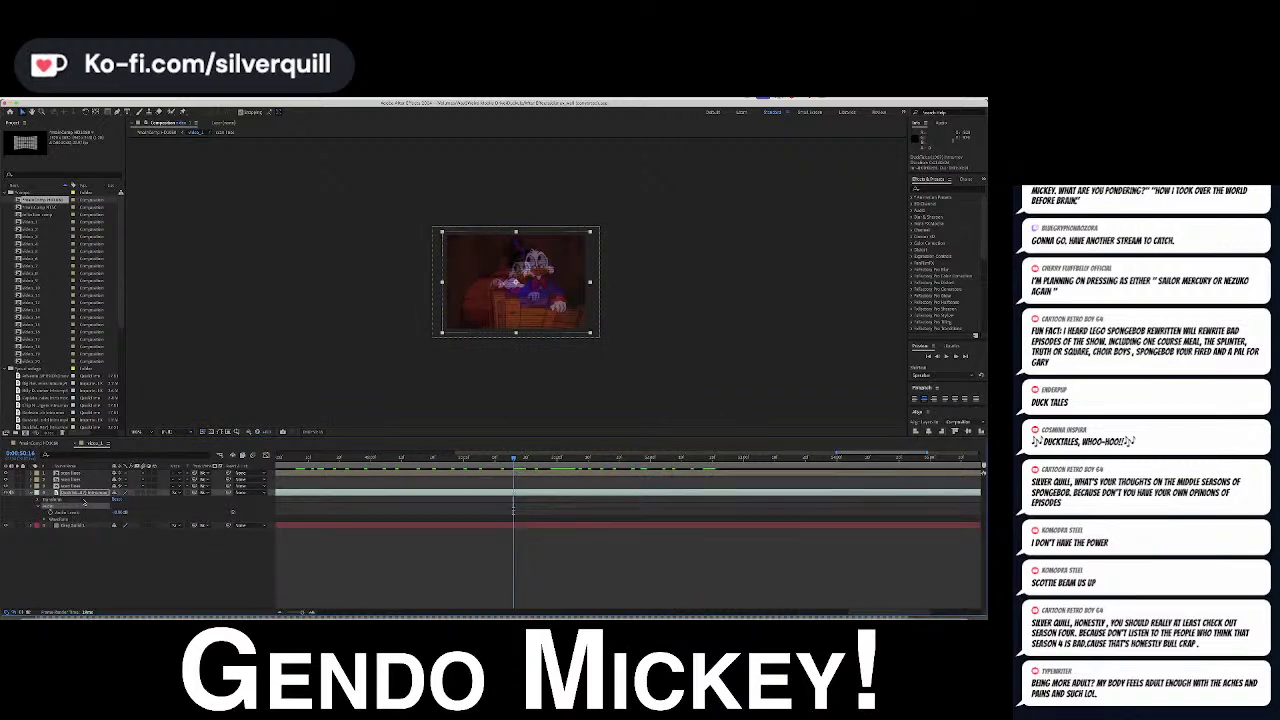
# Try deleting the DuckTales layer, compare the main composition without it, undo the deletion, and clear the selection
pyautogui.press('Delete')
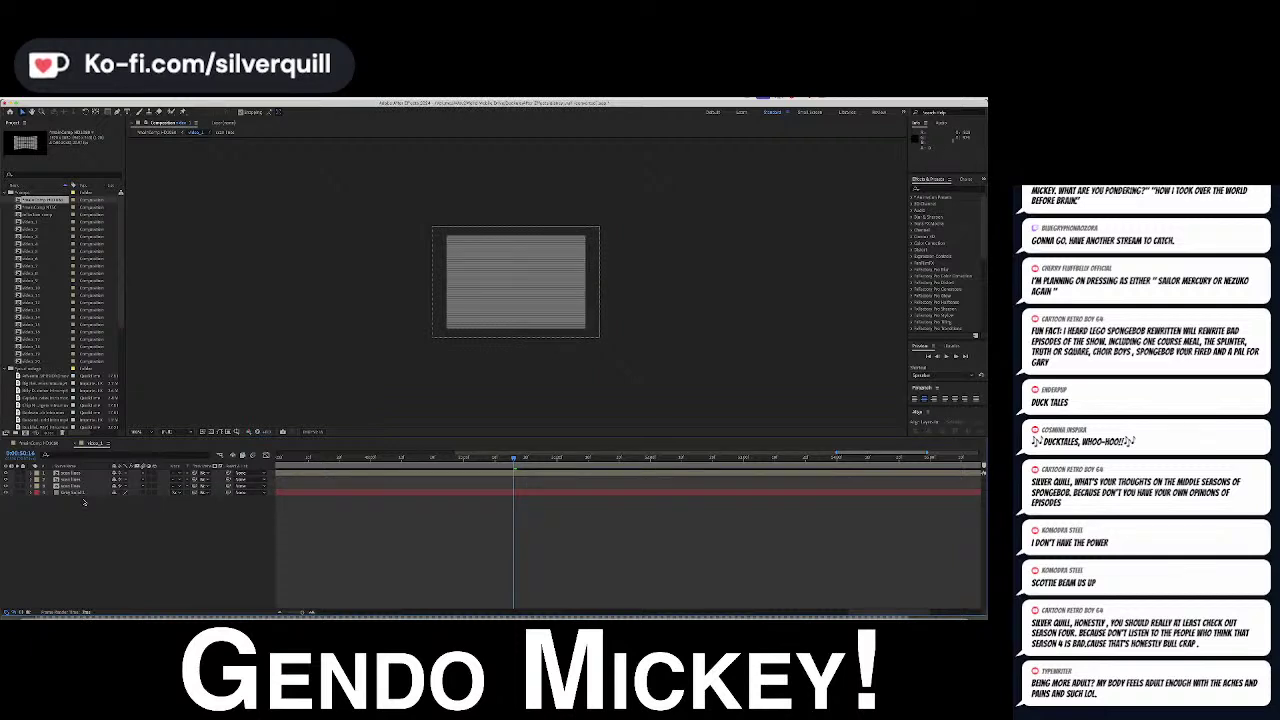
pyautogui.click(33, 443)
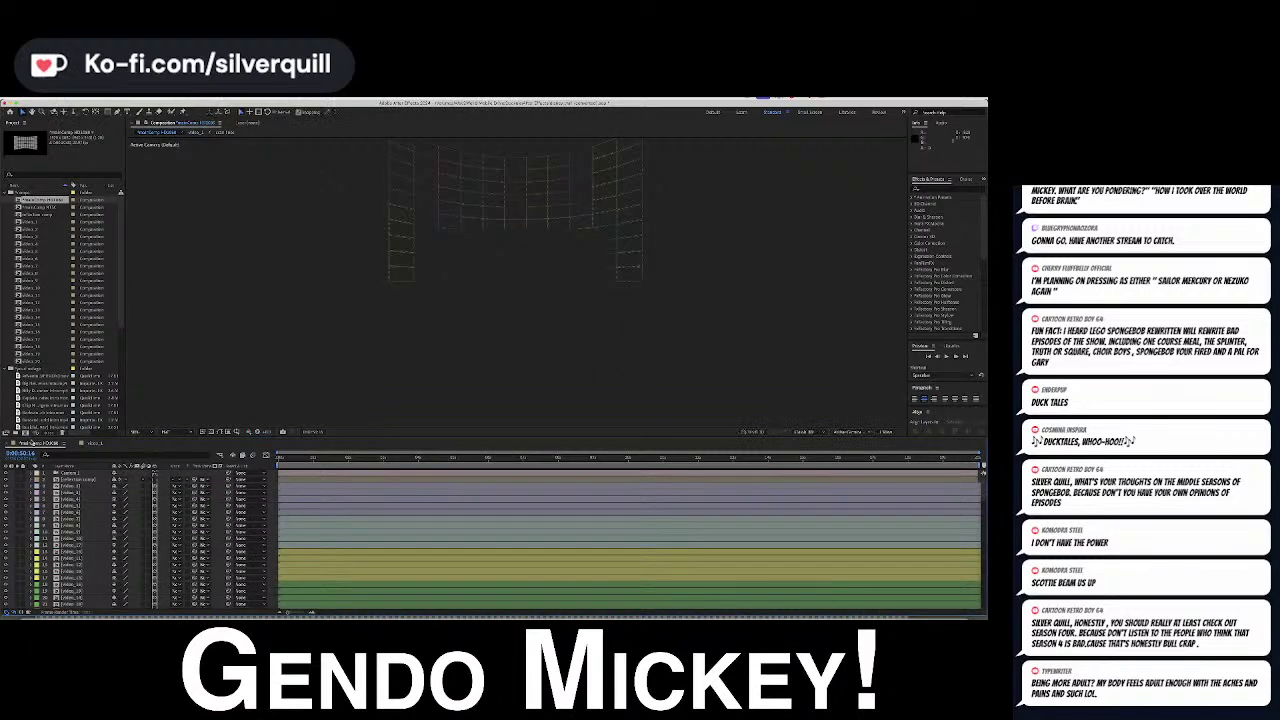
pyautogui.click(88, 443)
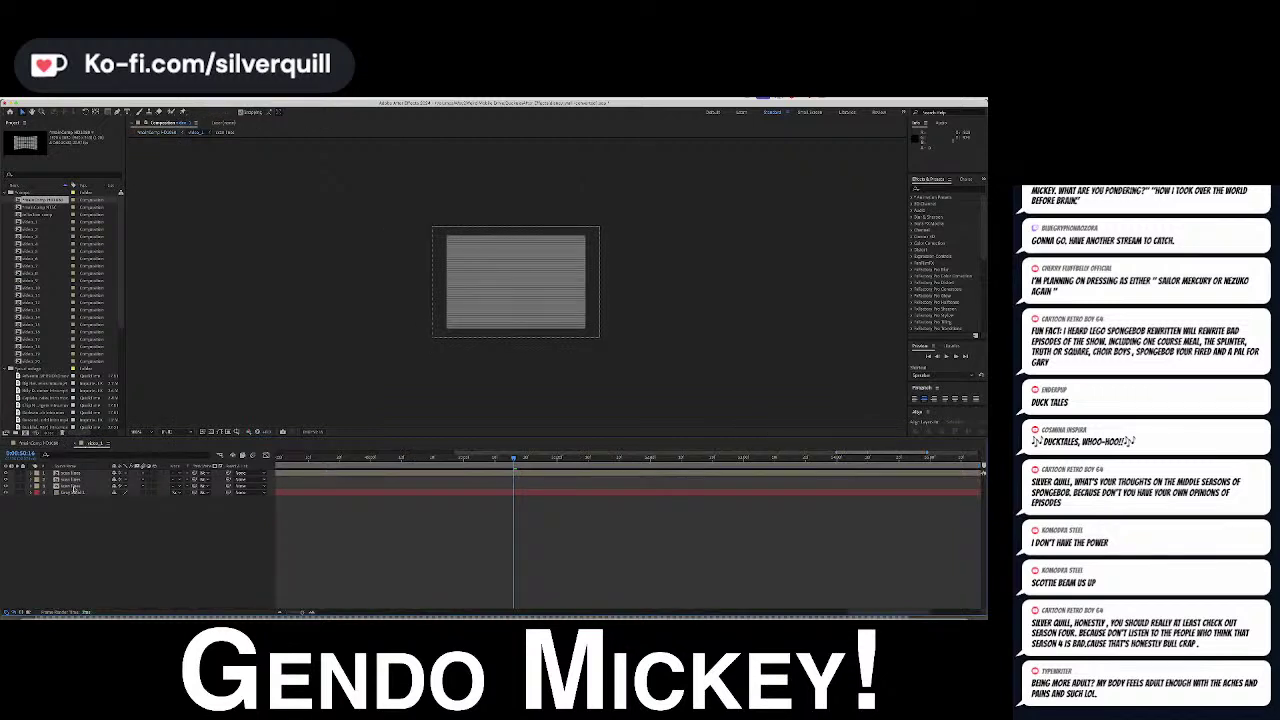
pyautogui.press('super+z')
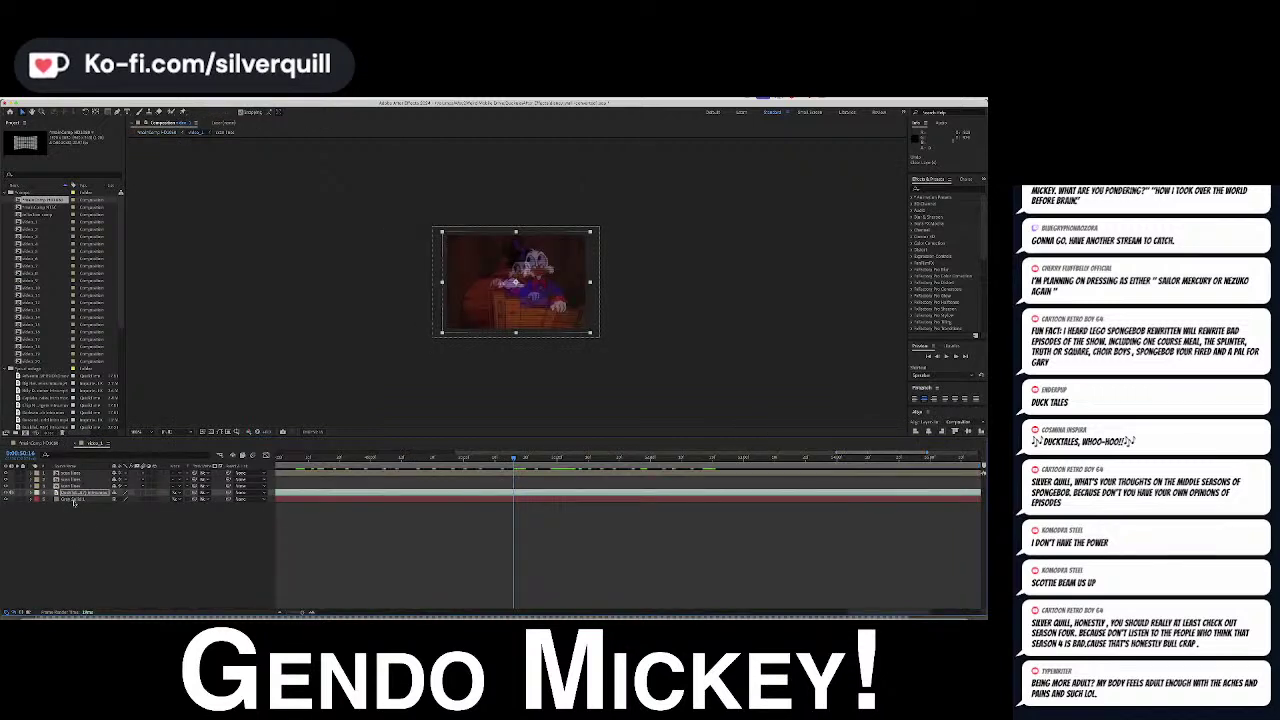
pyautogui.click(79, 525)
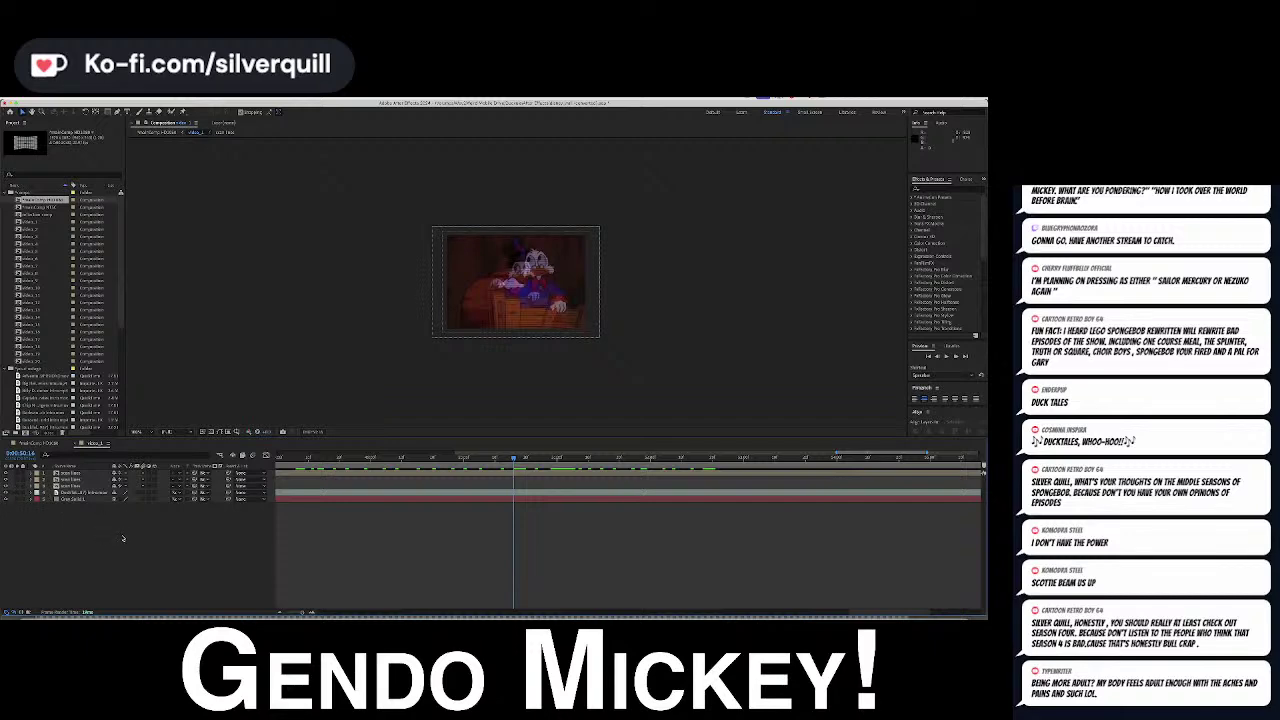
# Return to the main composition, look through the project's footage, and open the reflection composition to examine its layers
pyautogui.click(45, 443)
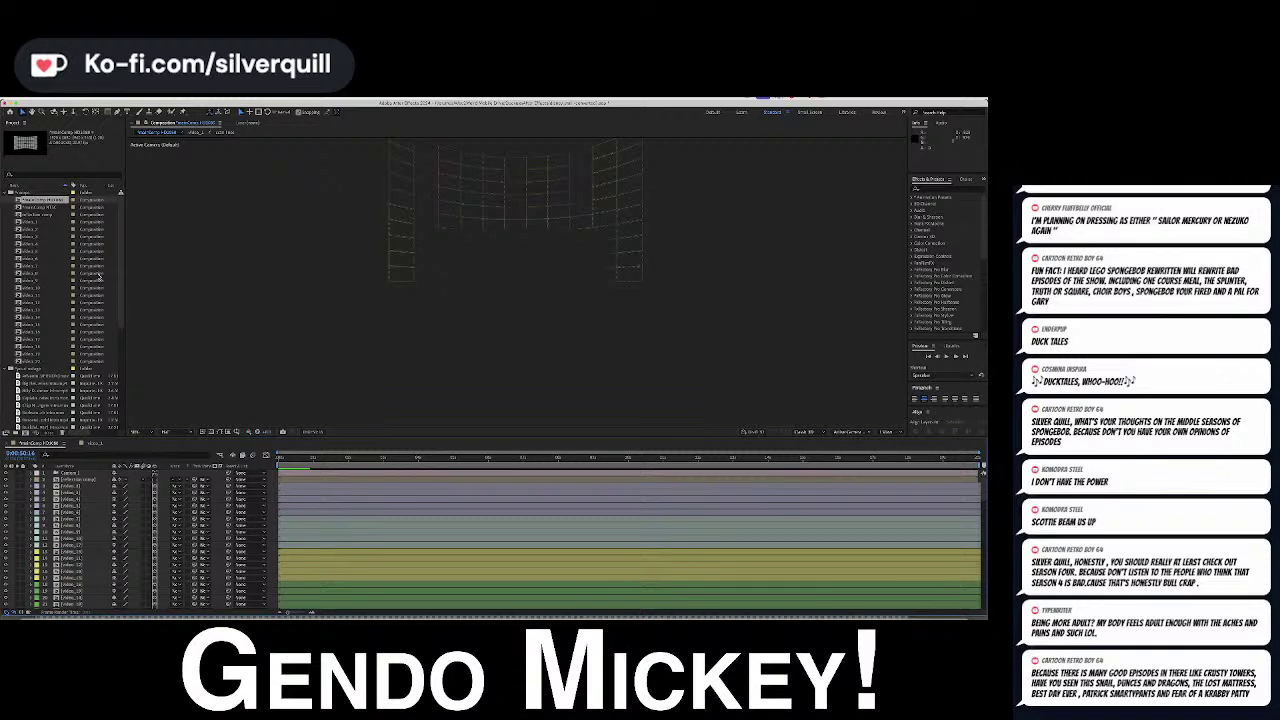
pyautogui.scroll(-6, 95, 300)
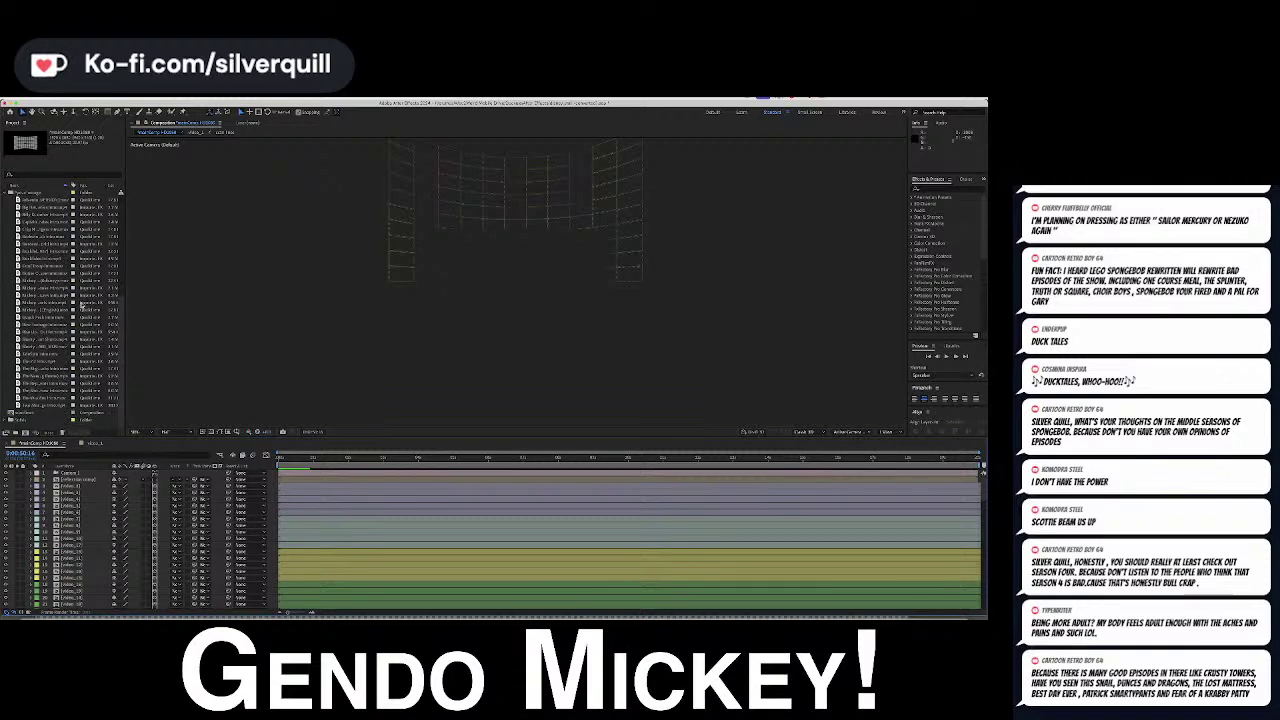
pyautogui.scroll(6, 25, 386)
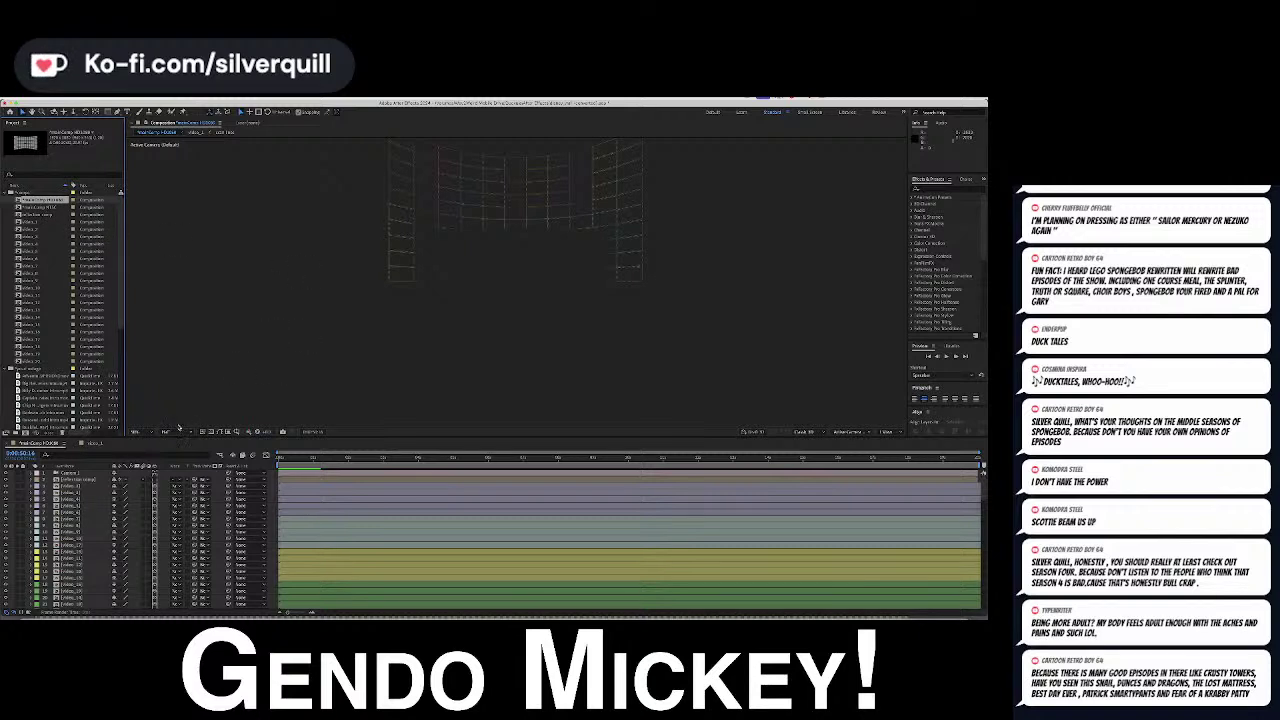
pyautogui.click(97, 481)
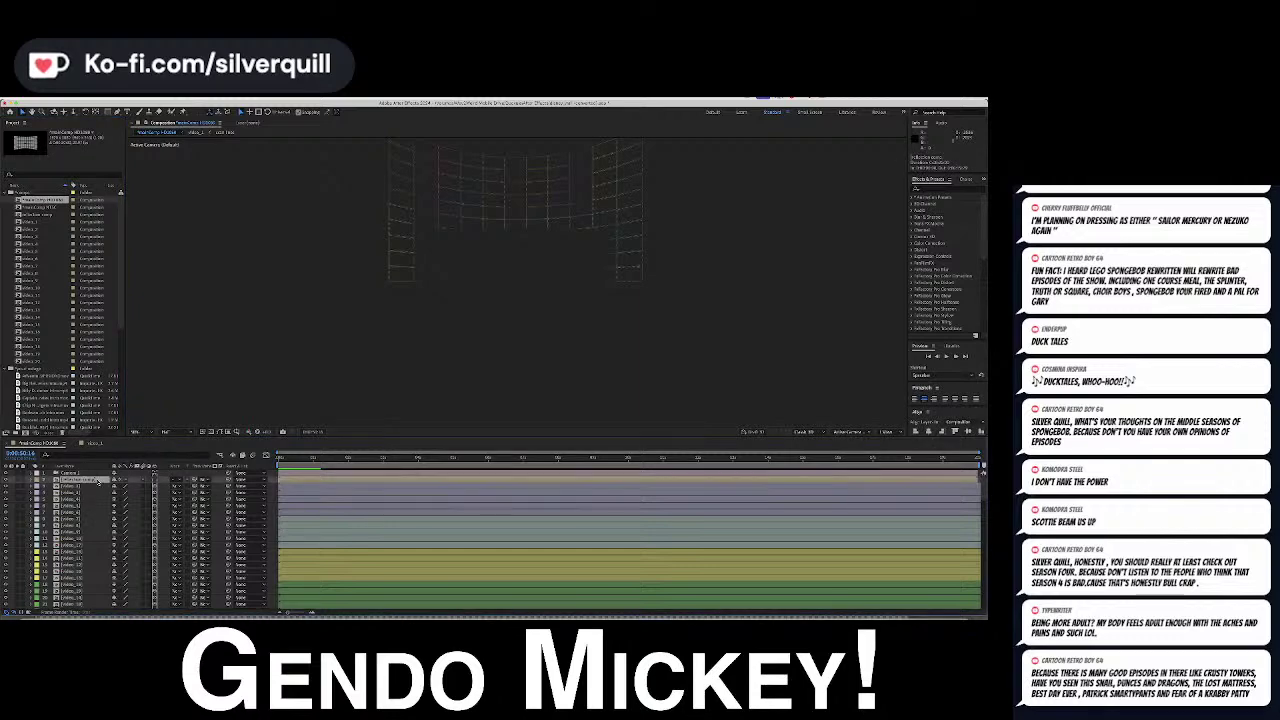
pyautogui.doubleClick(98, 483)
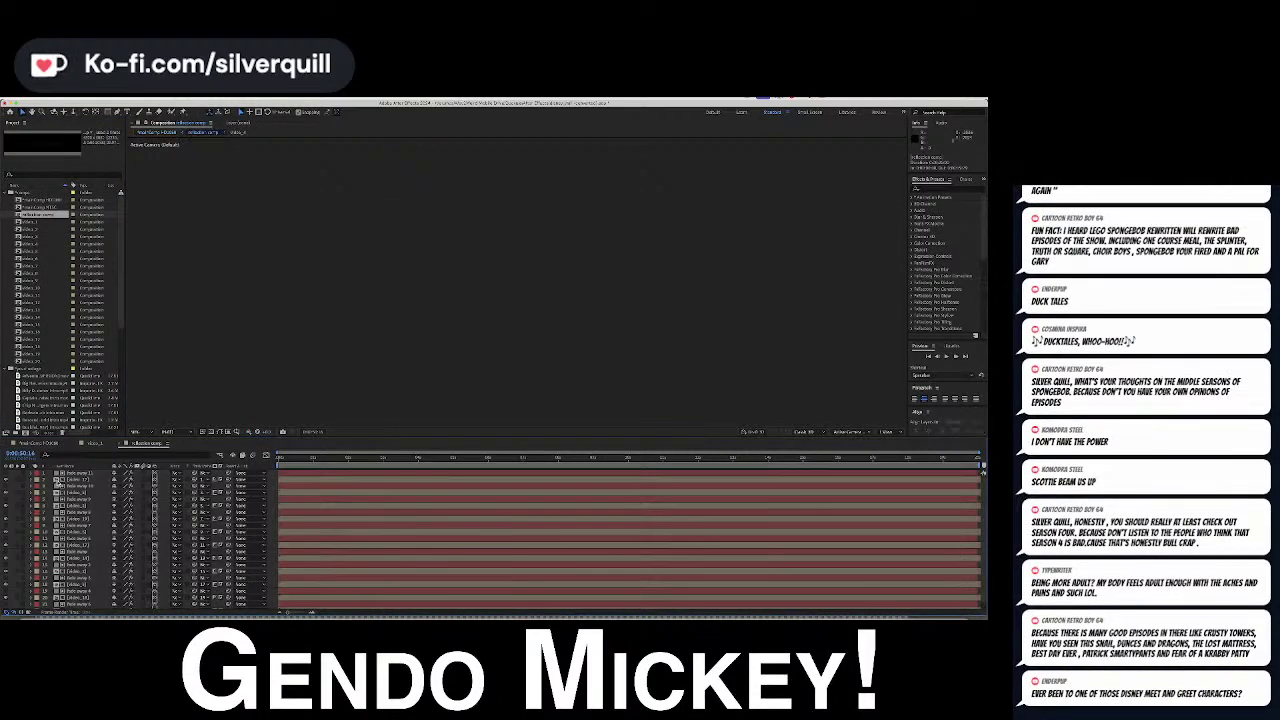
pyautogui.scroll(-1, 127, 500)
pyautogui.scroll(-1, 135, 555)
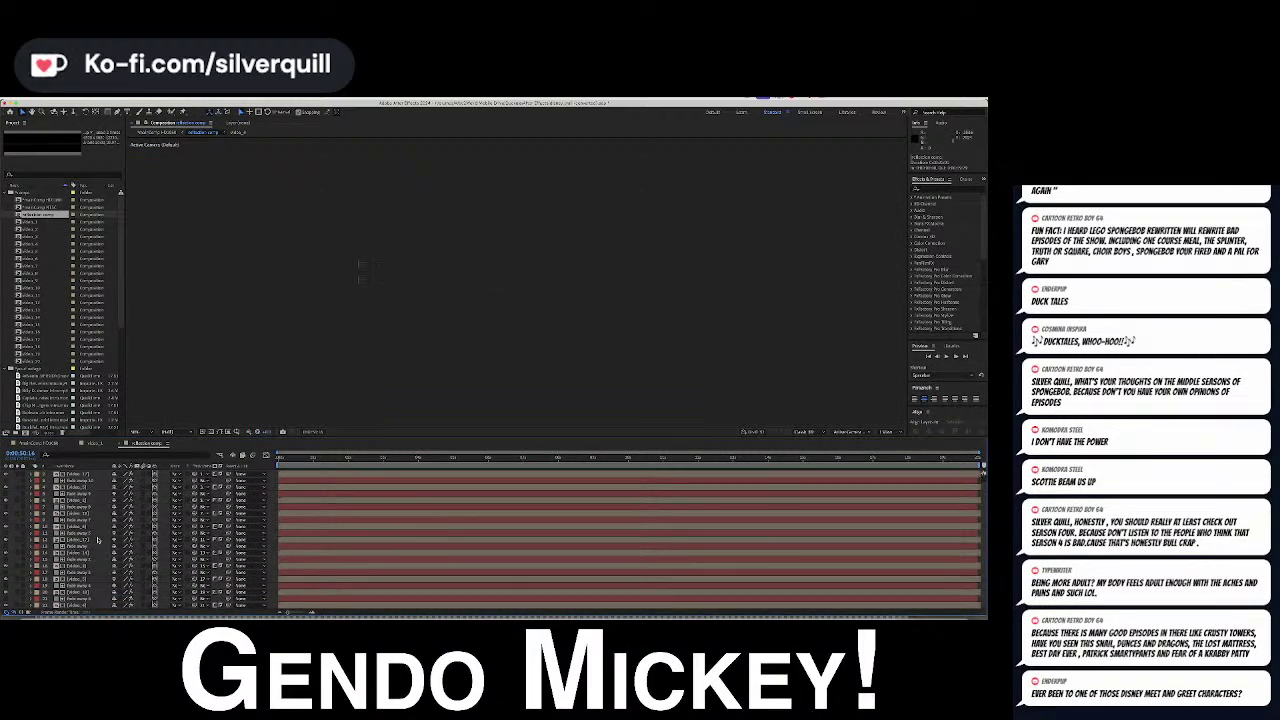
# Close the reflection composition and open the second final composition from the project's composition list
pyautogui.click(119, 443)
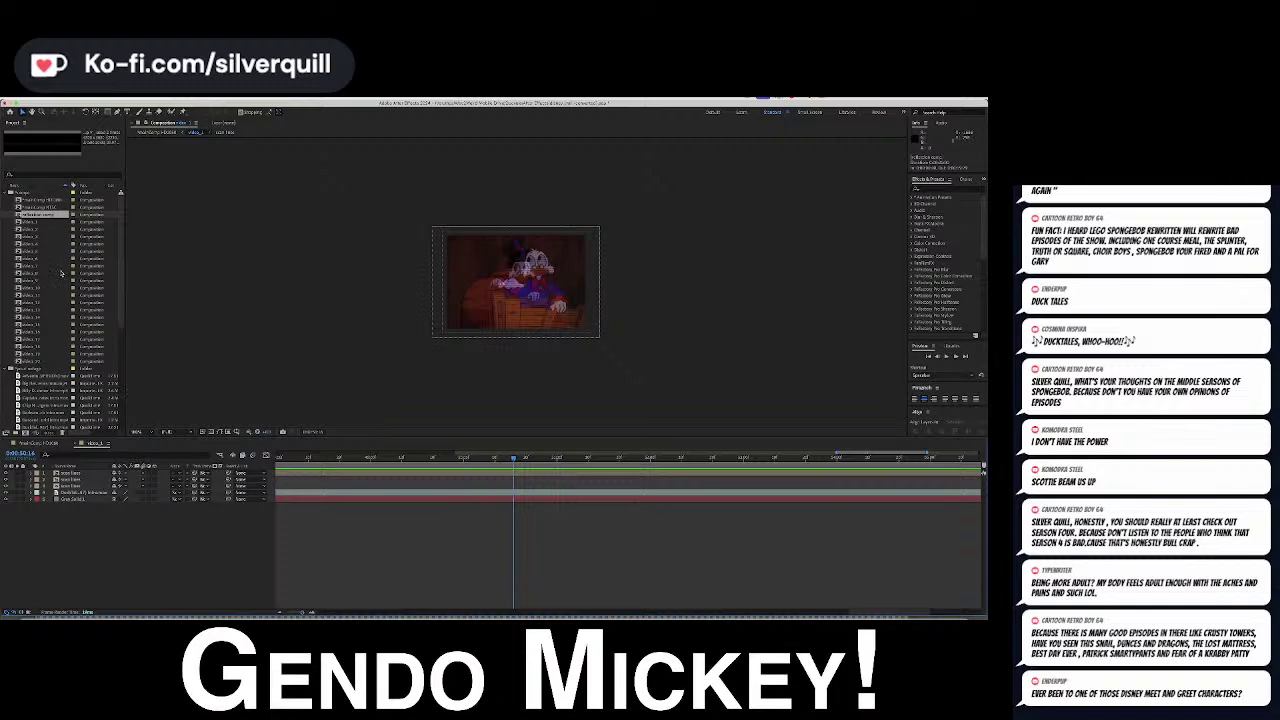
pyautogui.click(52, 201)
pyautogui.doubleClick(45, 208)
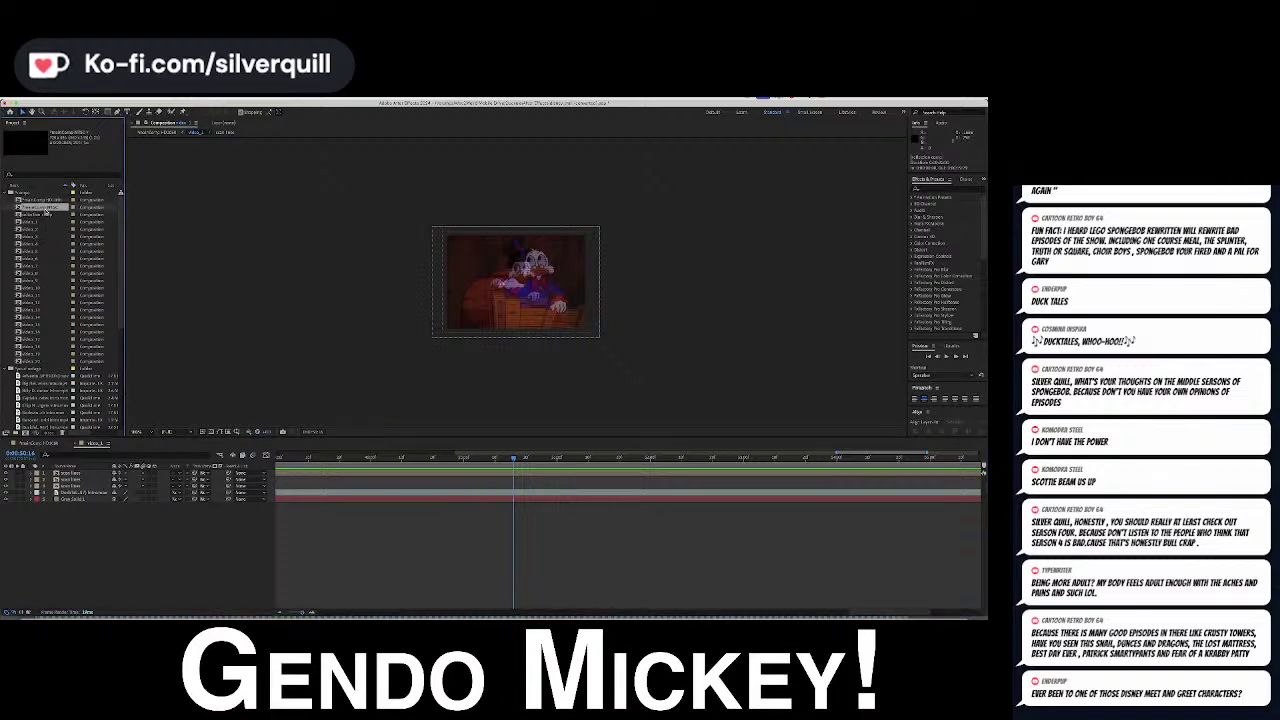
# Scrub through the second final composition, close it, and reopen the main final composition from the project
pyautogui.click(398, 459)
pyautogui.moveTo(412, 464); pyautogui.dragTo(532, 466)
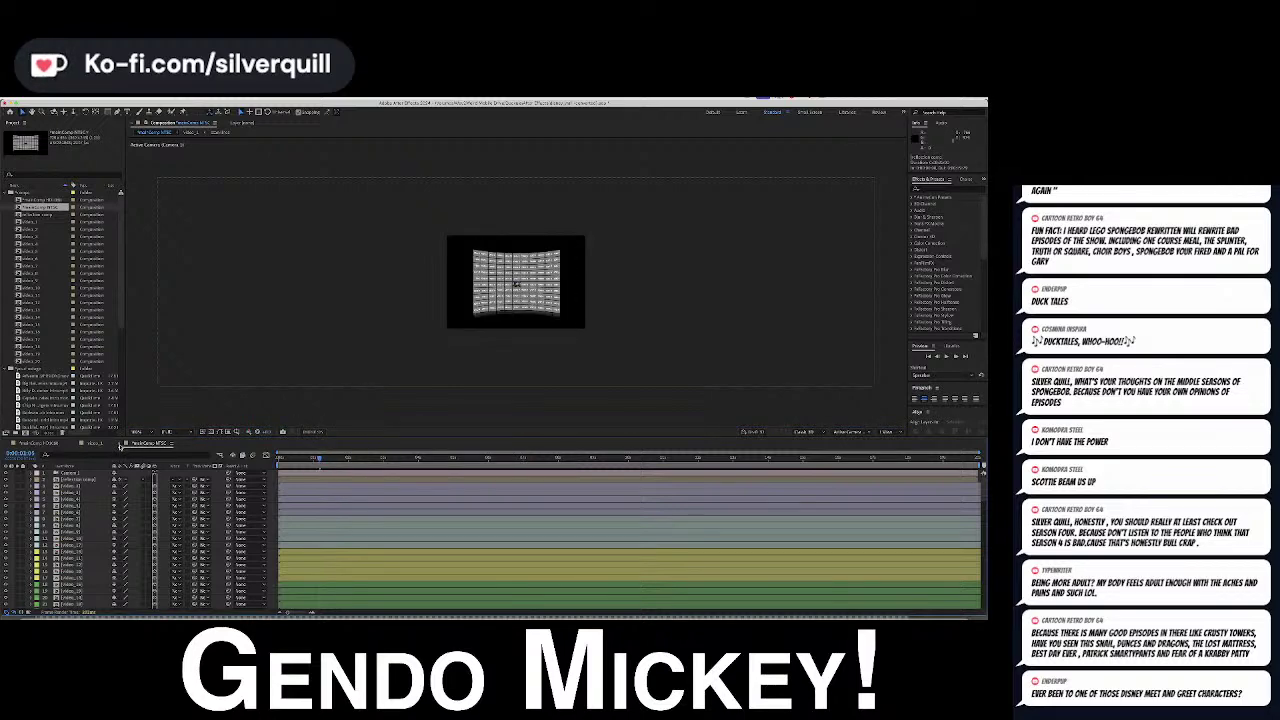
pyautogui.click(125, 444)
pyautogui.doubleClick(22, 199)
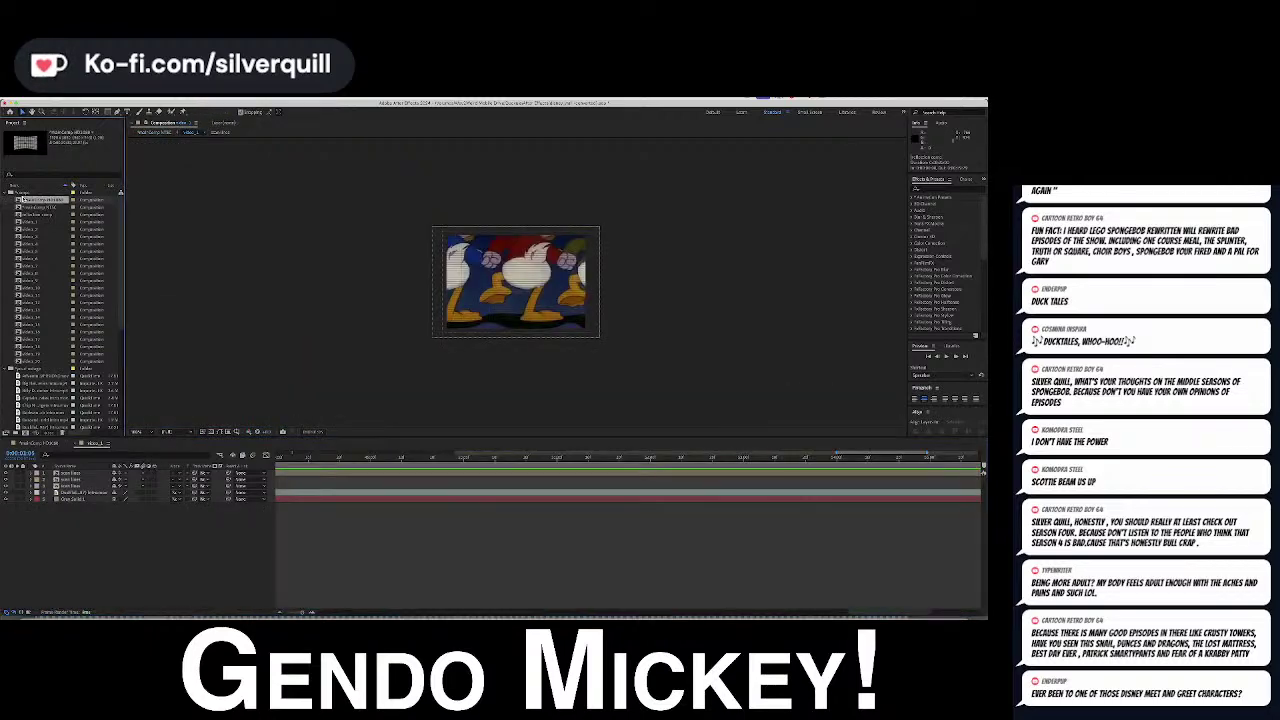
# Enlarge the viewer's magnification, preview the main composition's video wall at several times, and return to its start
pyautogui.moveTo(288, 464); pyautogui.dragTo(540, 463)
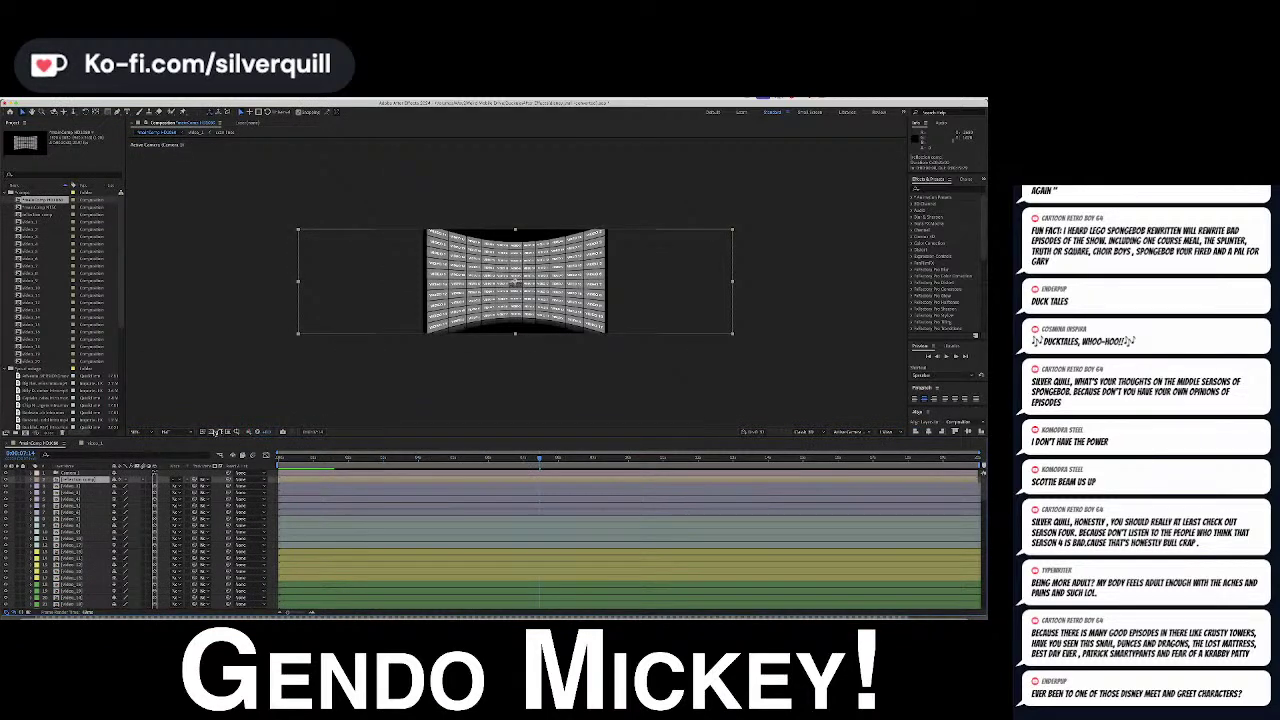
pyautogui.click(150, 433)
pyautogui.click(147, 443)
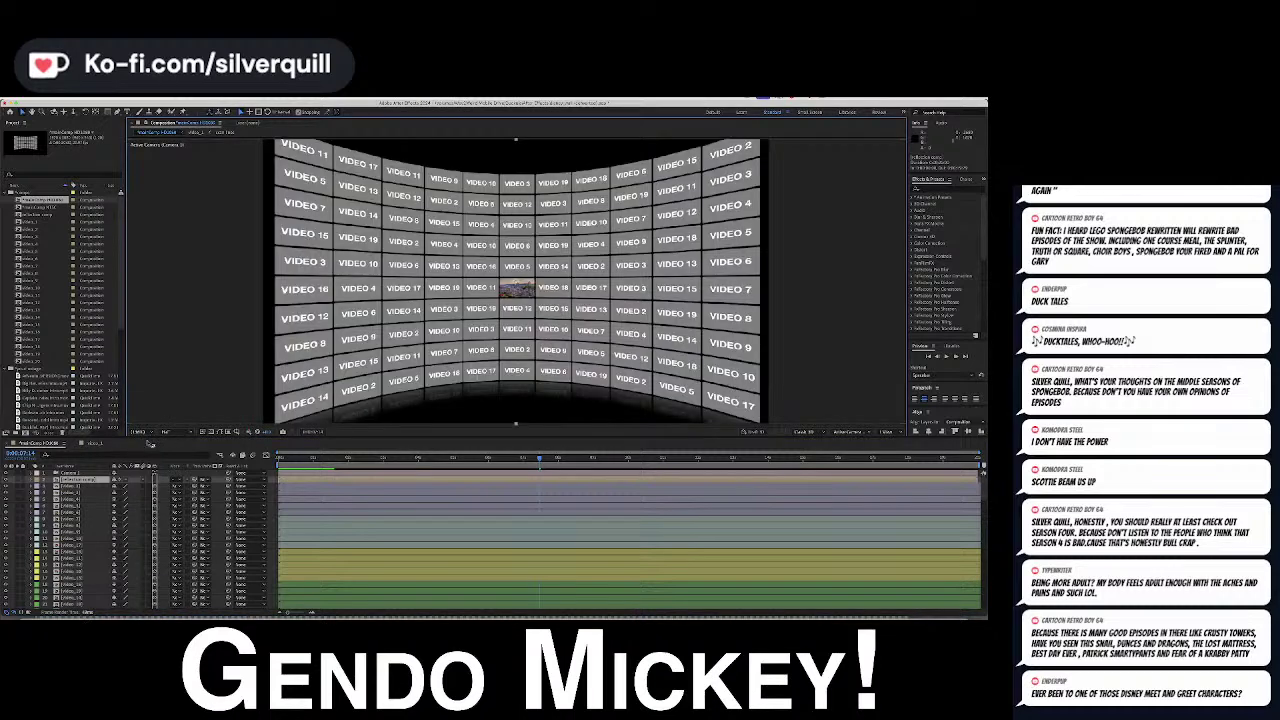
pyautogui.click(597, 462)
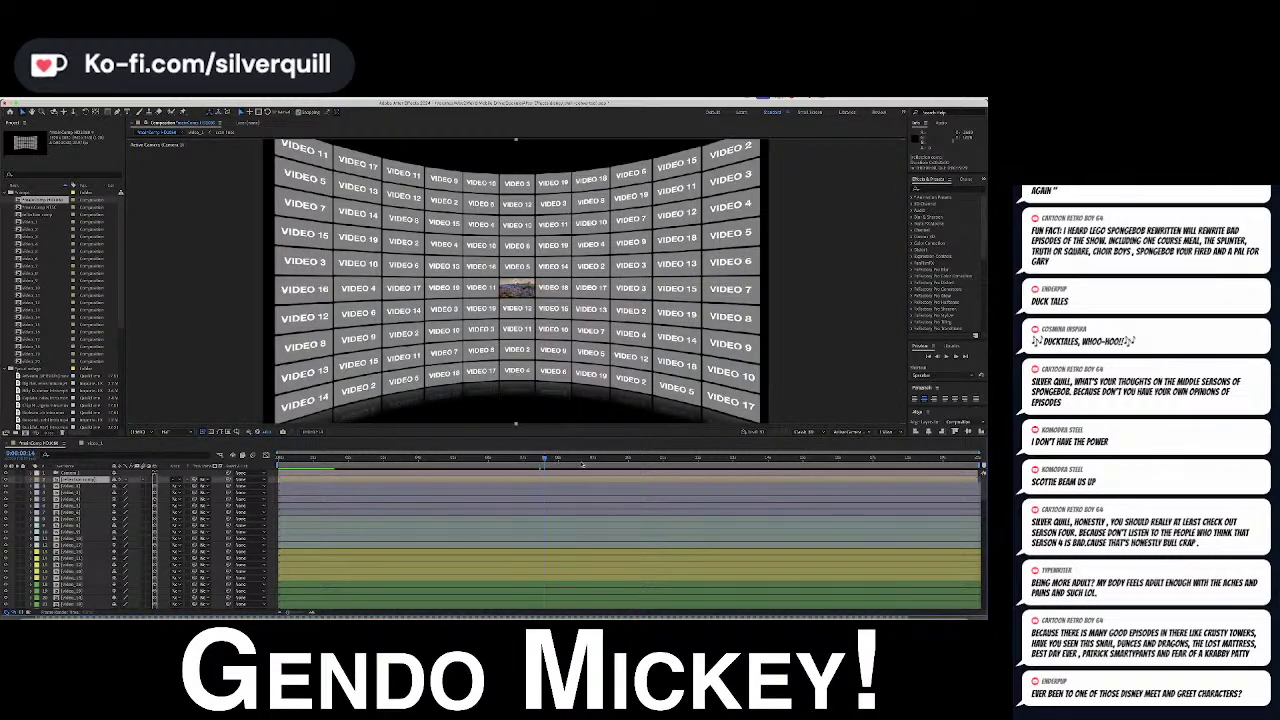
pyautogui.press('space')
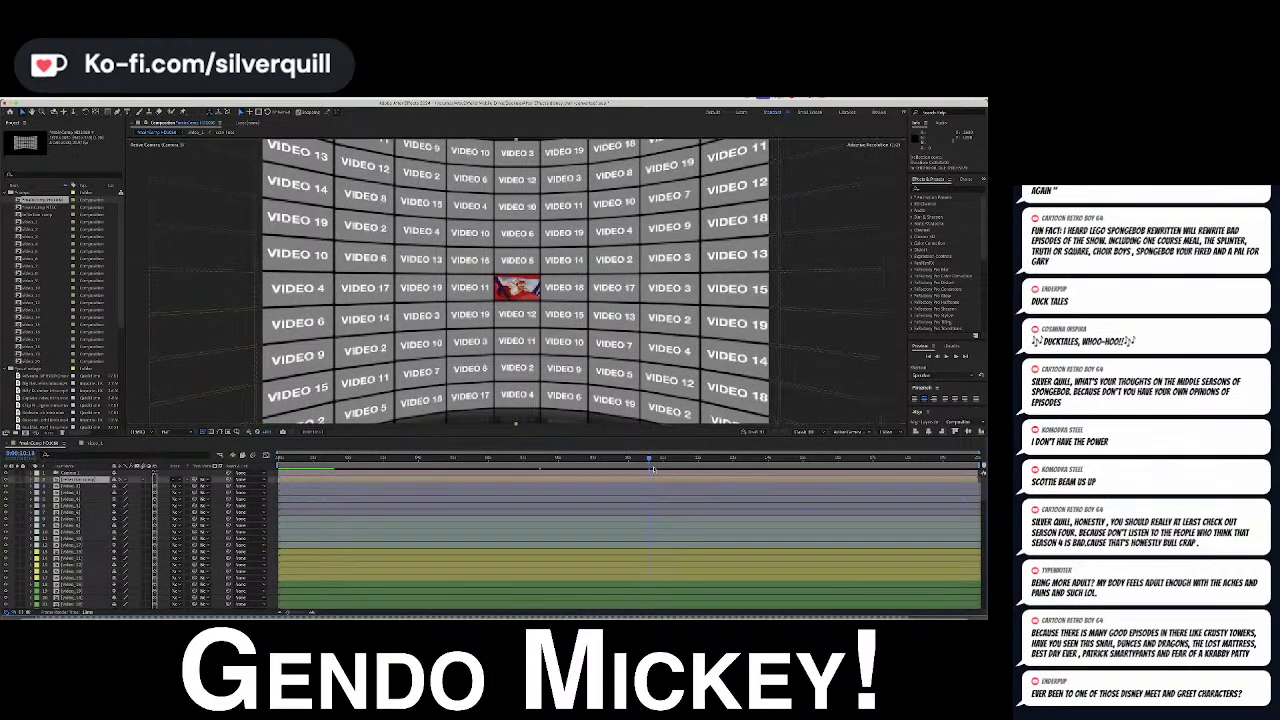
pyautogui.click(572, 462)
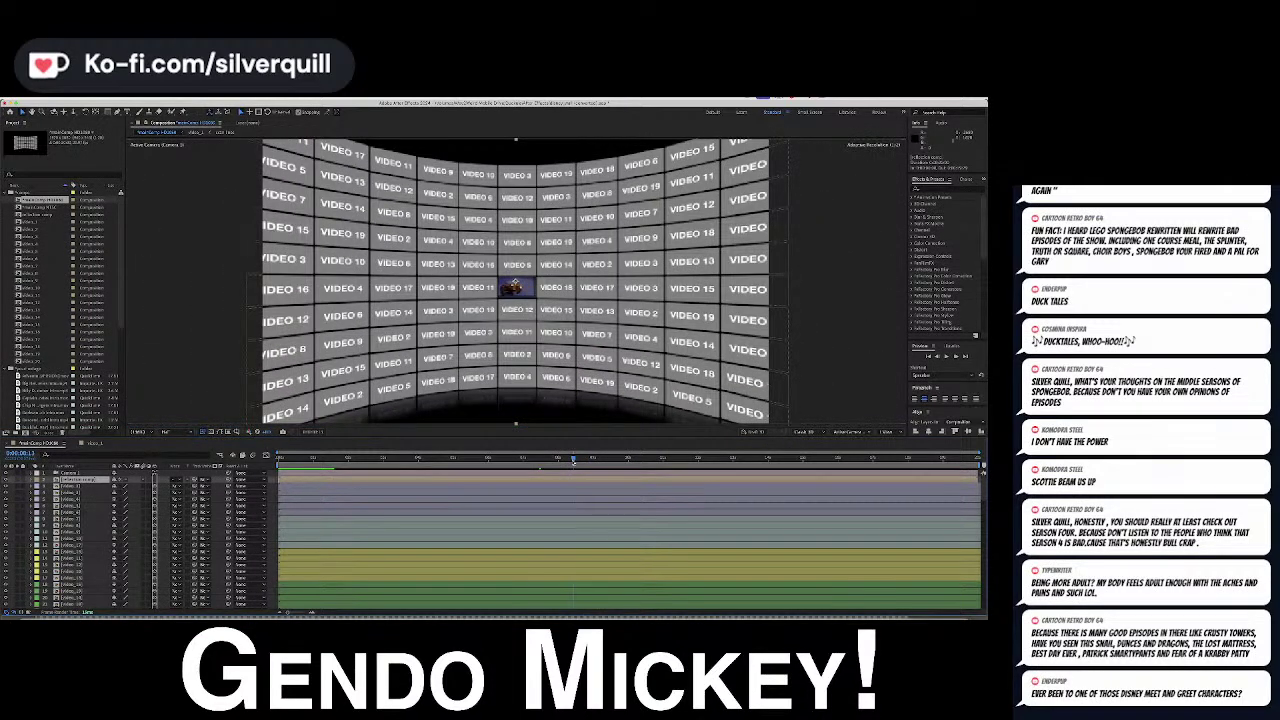
pyautogui.moveTo(572, 462); pyautogui.dragTo(216, 453)
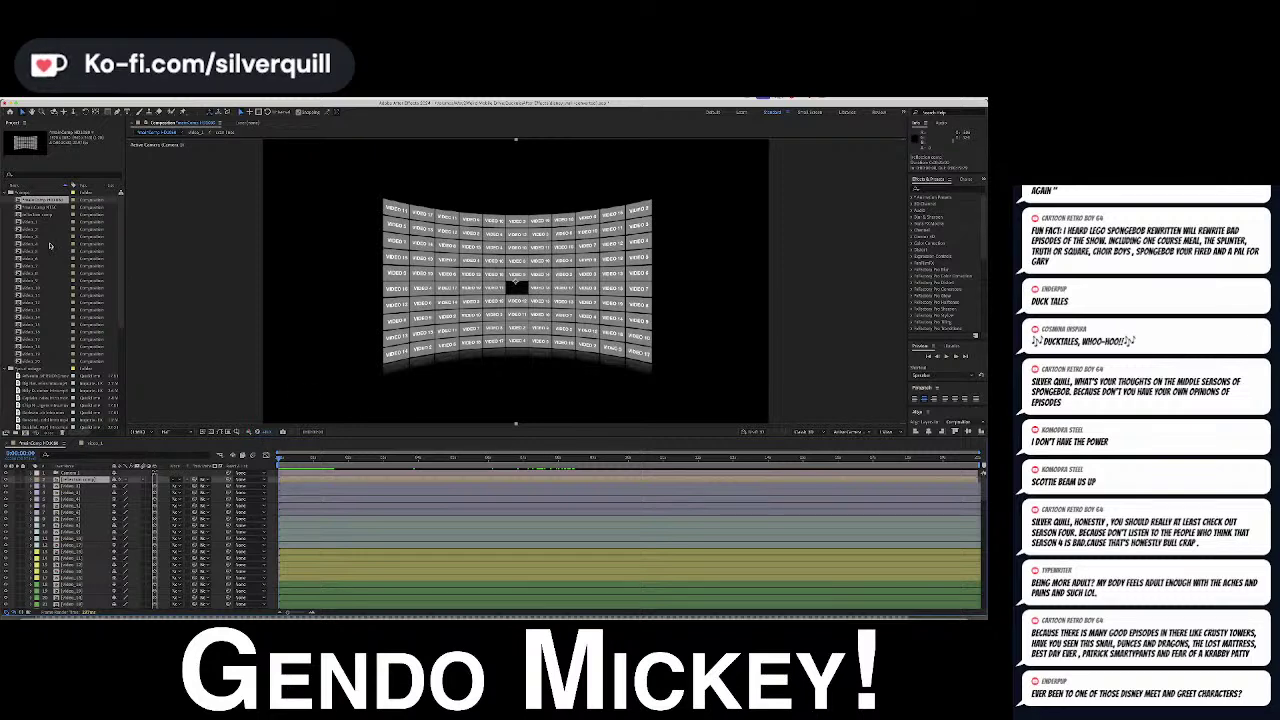
# Open the VIDEO 2 composition, add the Darkwing Duck intro clip, and delete the VIDEO 2 text layer
pyautogui.doubleClick(30, 230)
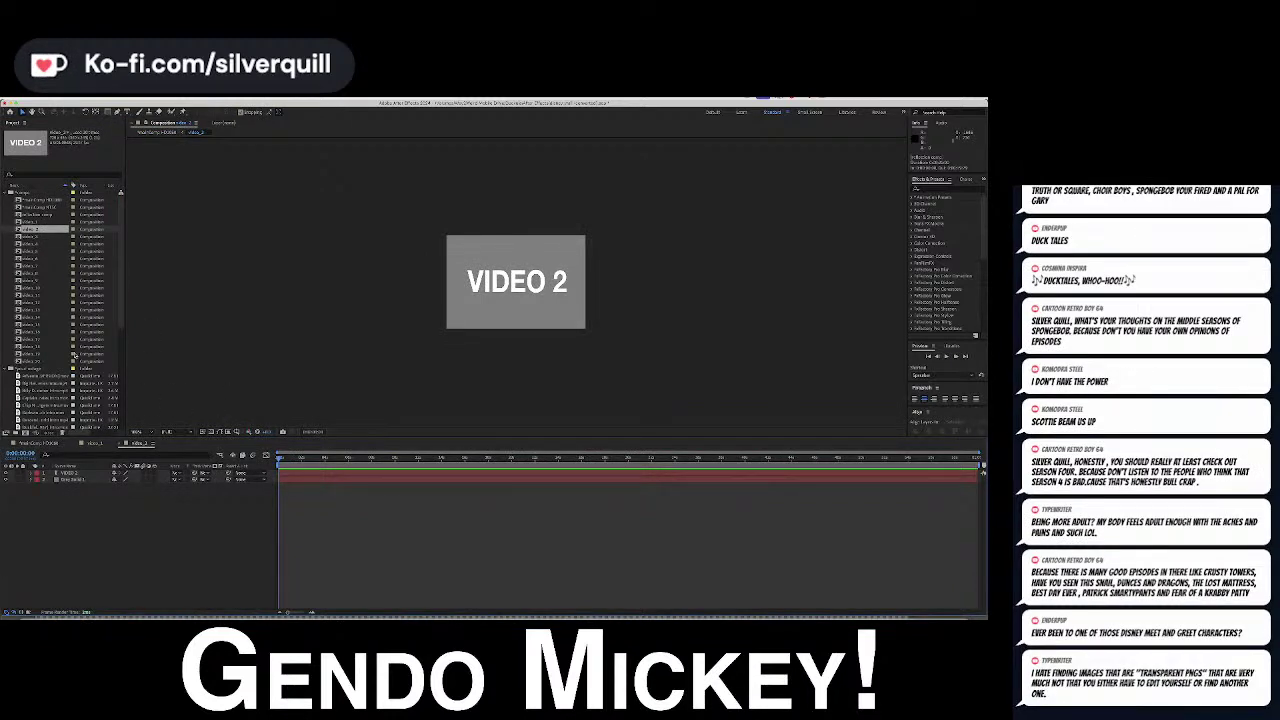
pyautogui.scroll(-2, 42, 383)
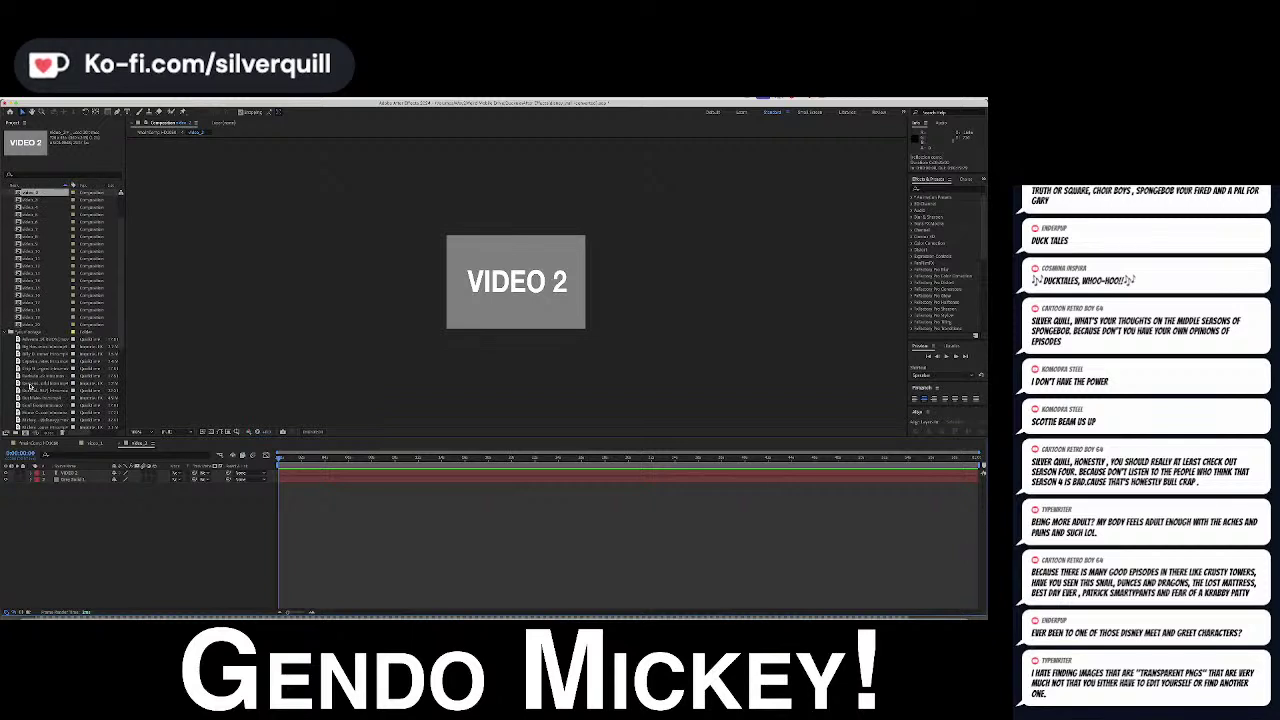
pyautogui.click(40, 376)
pyautogui.moveTo(297, 476)
pyautogui.mouseDown()
pyautogui.moveTo(338, 474)
pyautogui.moveTo(315, 482)
pyautogui.mouseUp()
pyautogui.press('Delete')
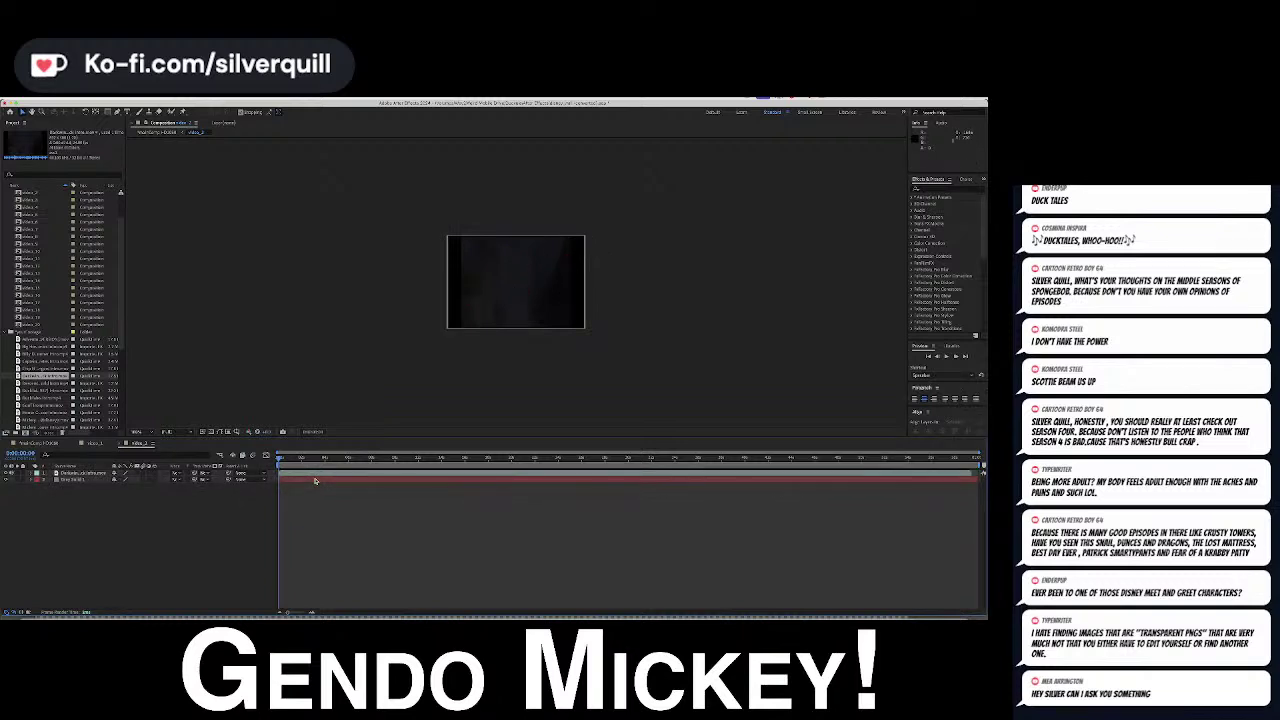
# Scale up the Darkwing Duck layer until it fills the VIDEO 2 frame and check it at another time
pyautogui.click(314, 477)
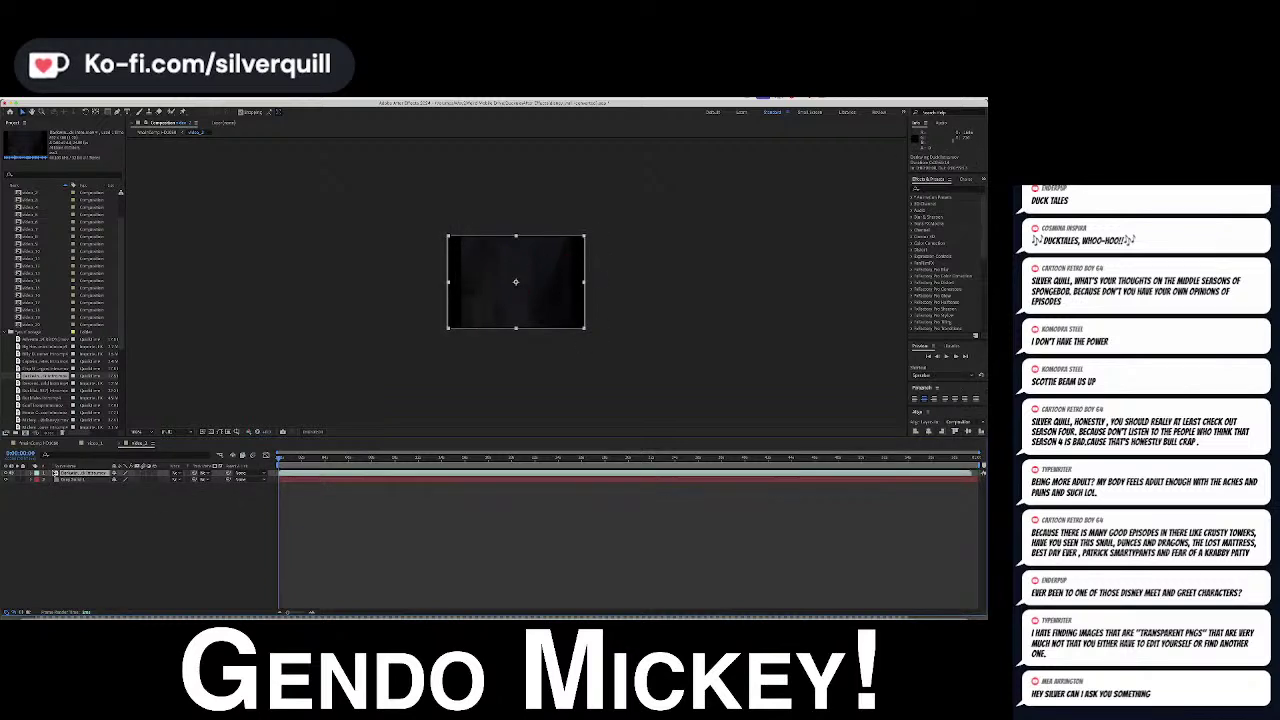
pyautogui.click(36, 474)
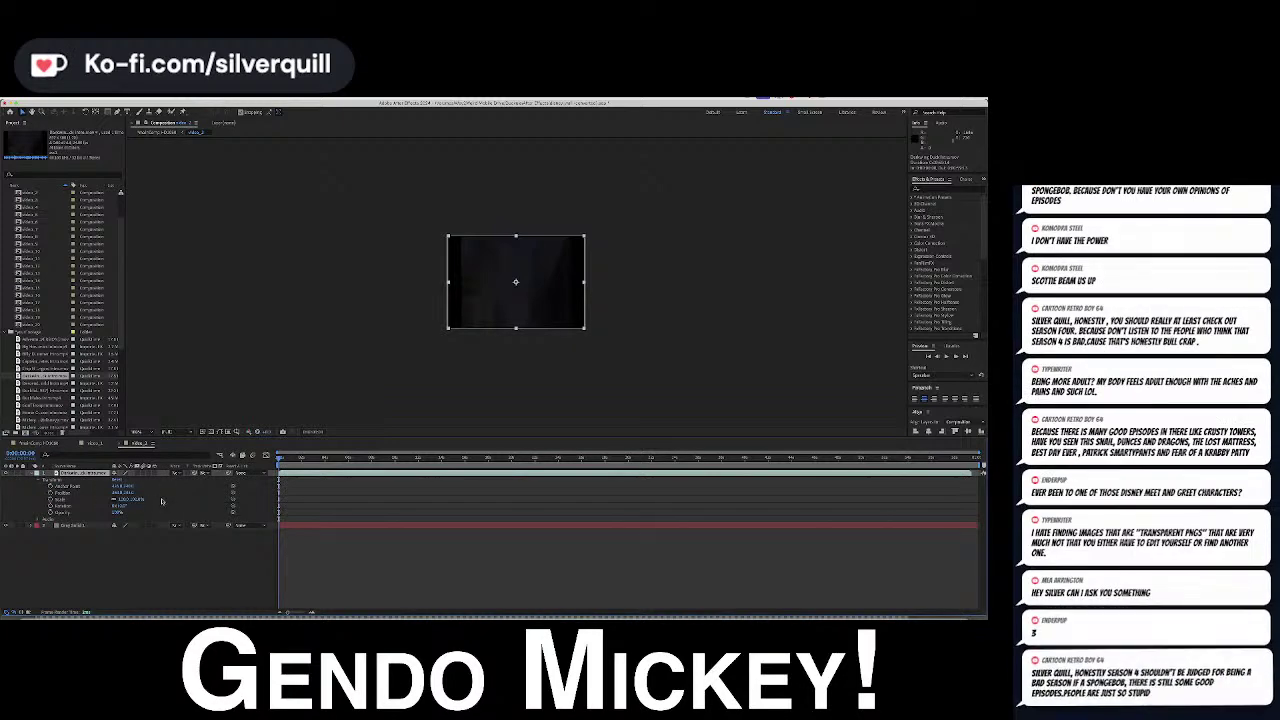
pyautogui.moveTo(130, 499); pyautogui.dragTo(152, 504)
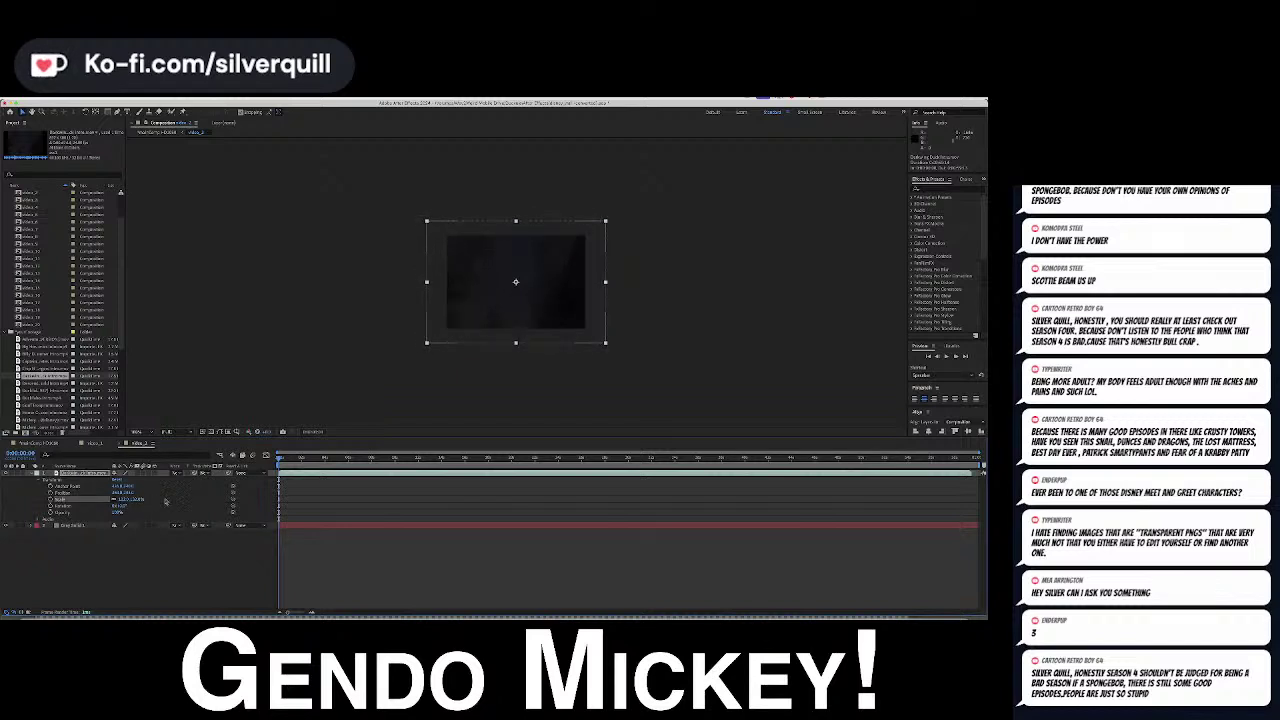
pyautogui.moveTo(323, 461); pyautogui.dragTo(520, 468)
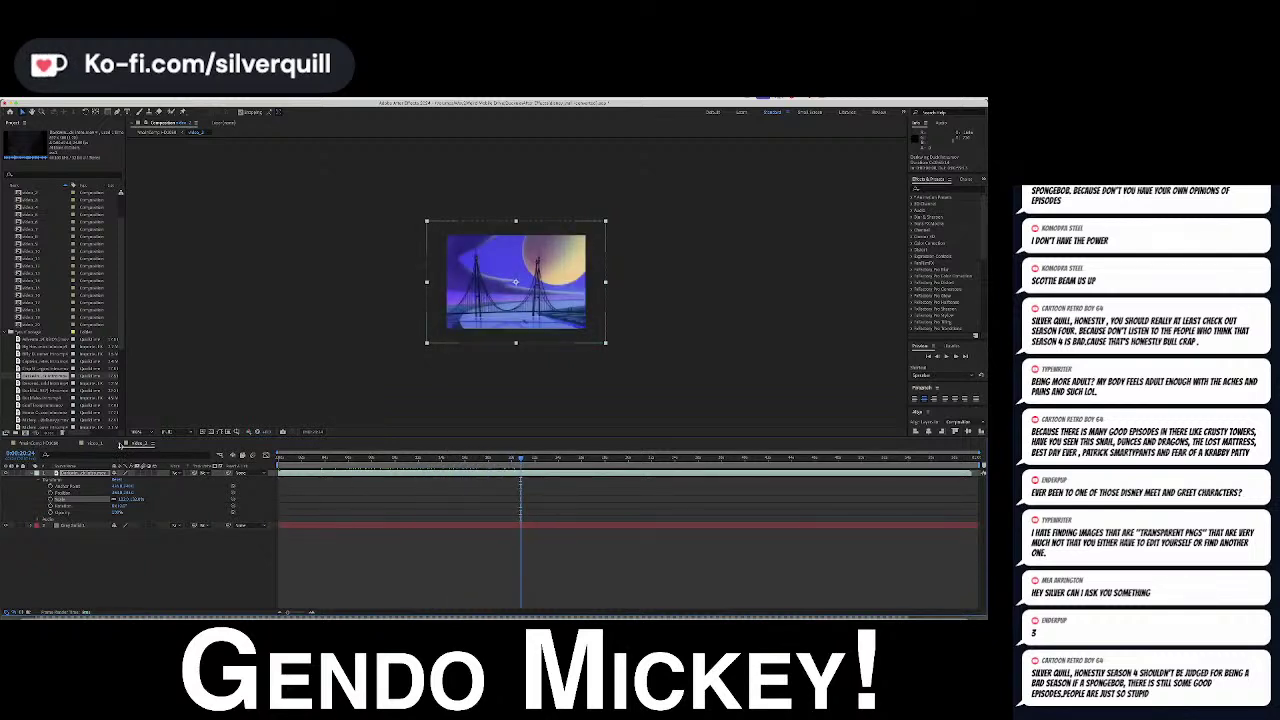
# Close the VIDEO 2 composition, scrub through the main composition to check the wall, and return to its start
pyautogui.click(120, 444)
pyautogui.moveTo(349, 458); pyautogui.dragTo(336, 458)
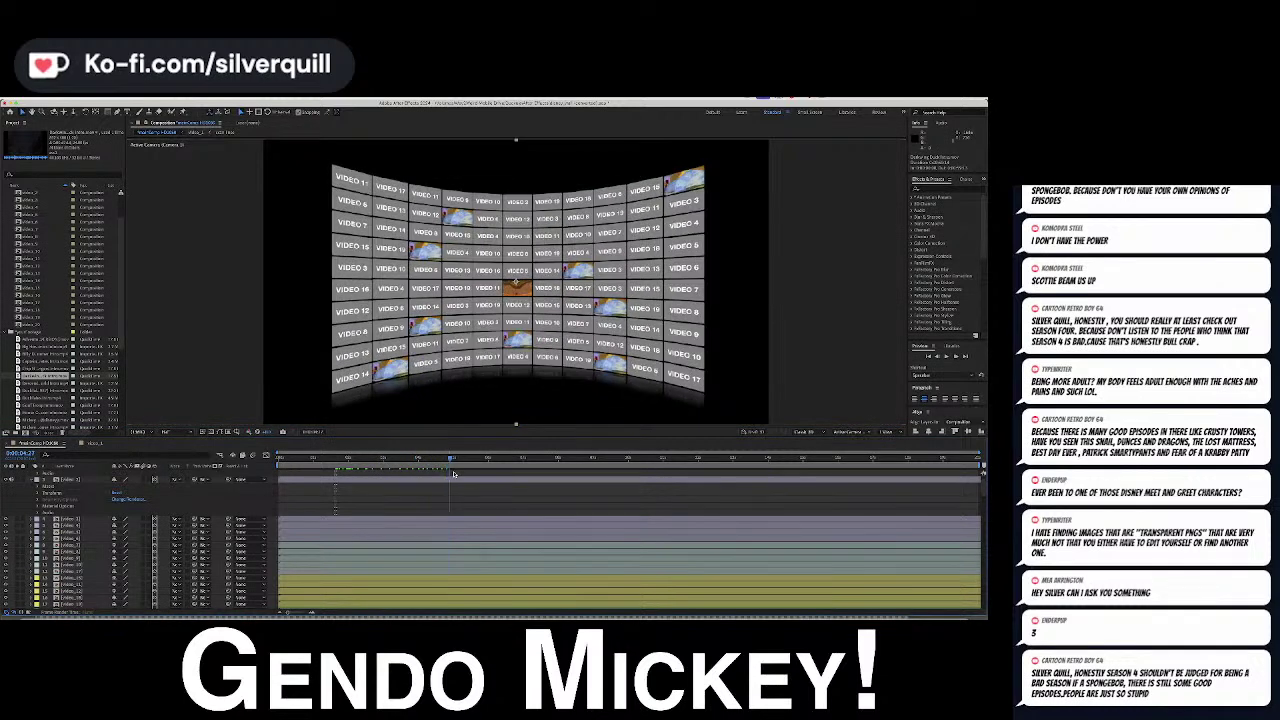
pyautogui.moveTo(443, 462); pyautogui.dragTo(338, 473)
pyautogui.press('Home')
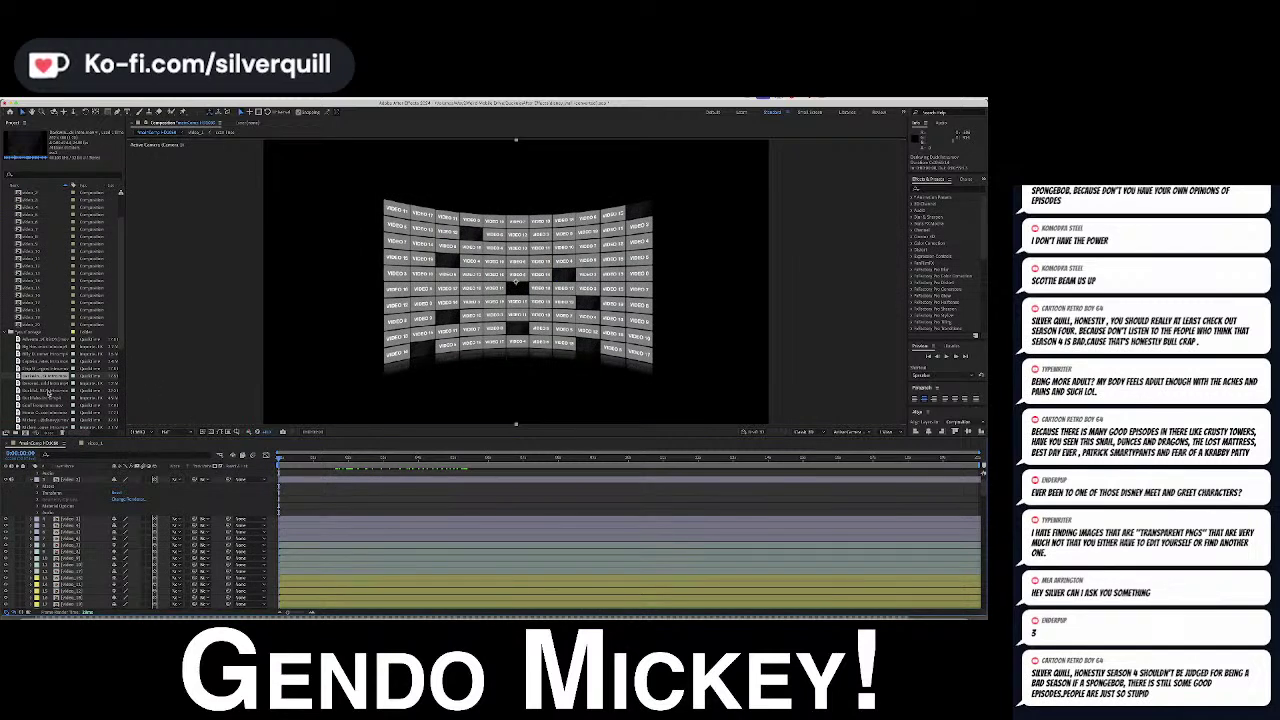
# Widen the project list and its name column to read the full clip names, and look through the imported intros
pyautogui.click(45, 383)
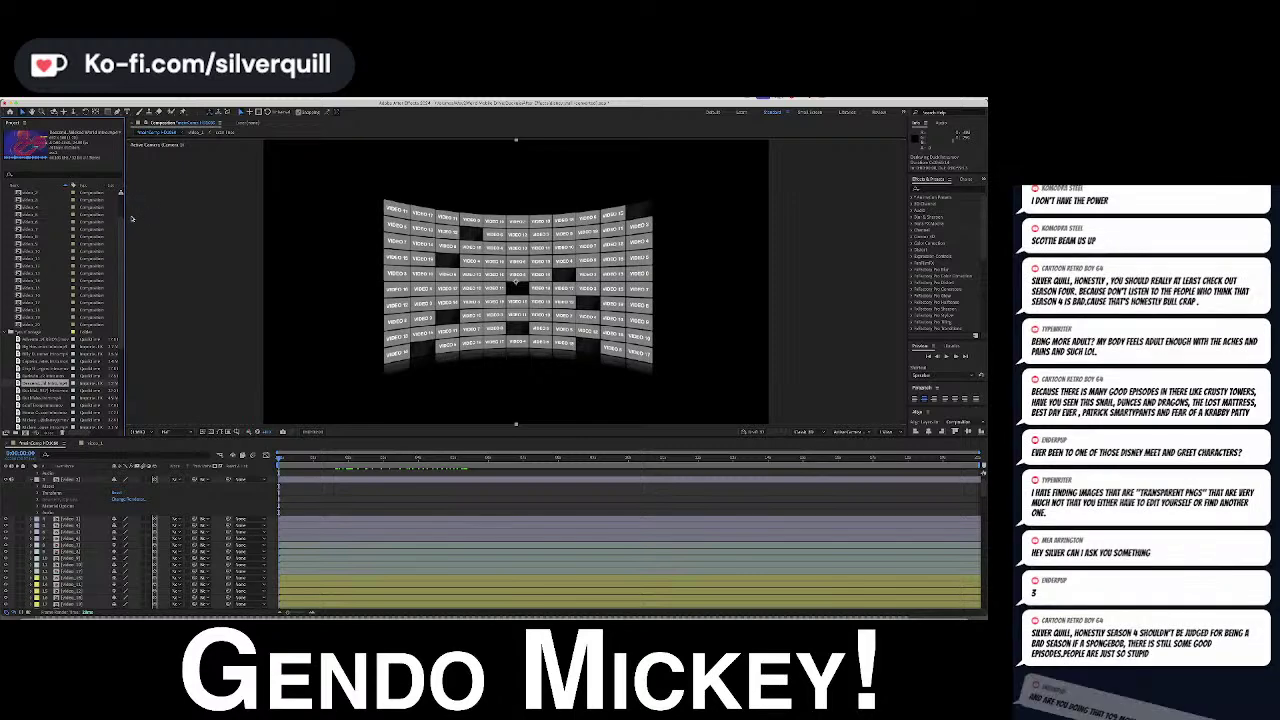
pyautogui.moveTo(126, 238); pyautogui.dragTo(305, 238)
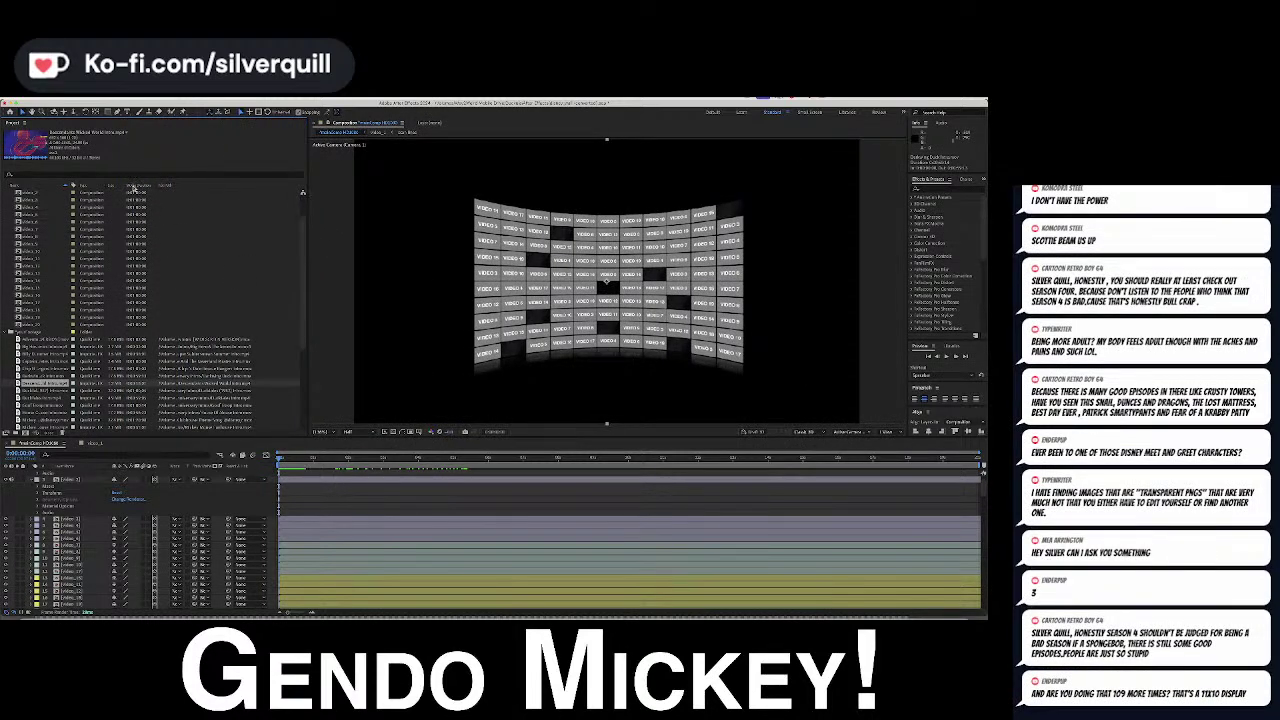
pyautogui.moveTo(73, 187); pyautogui.dragTo(200, 187)
pyautogui.scroll(-1, 141, 327)
pyautogui.scroll(-4, 141, 327)
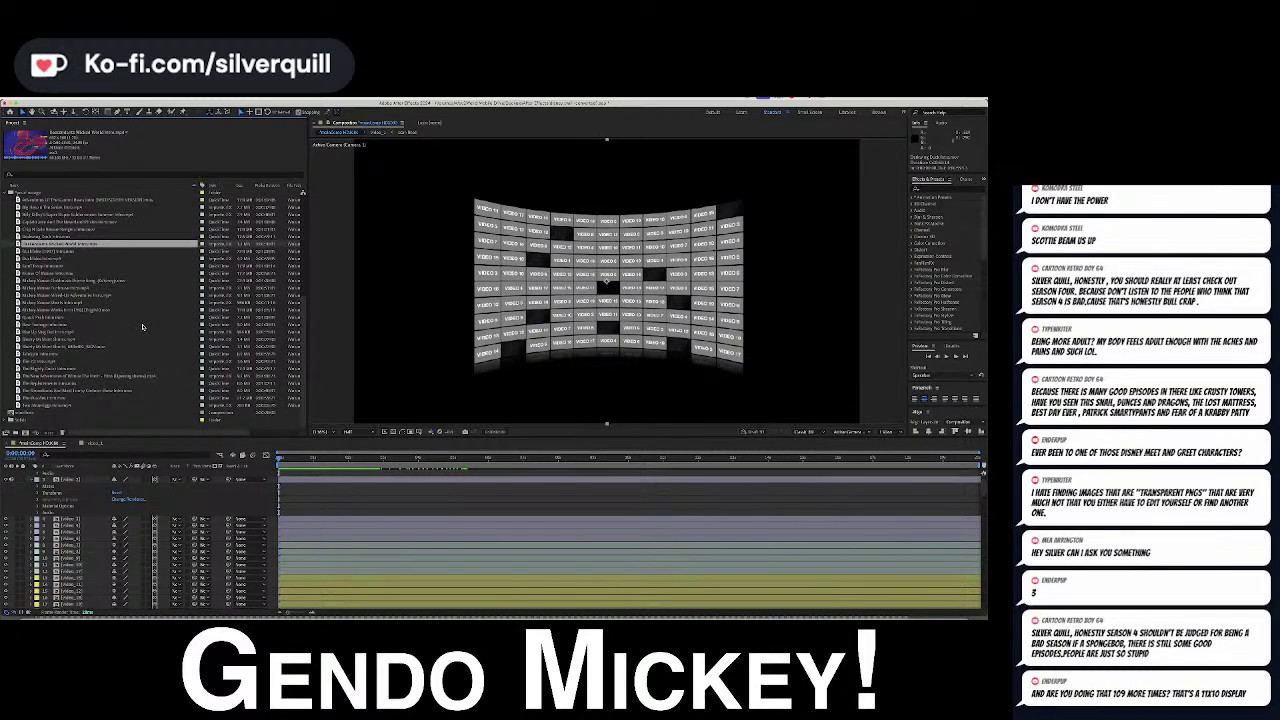
pyautogui.scroll(1, 142, 327)
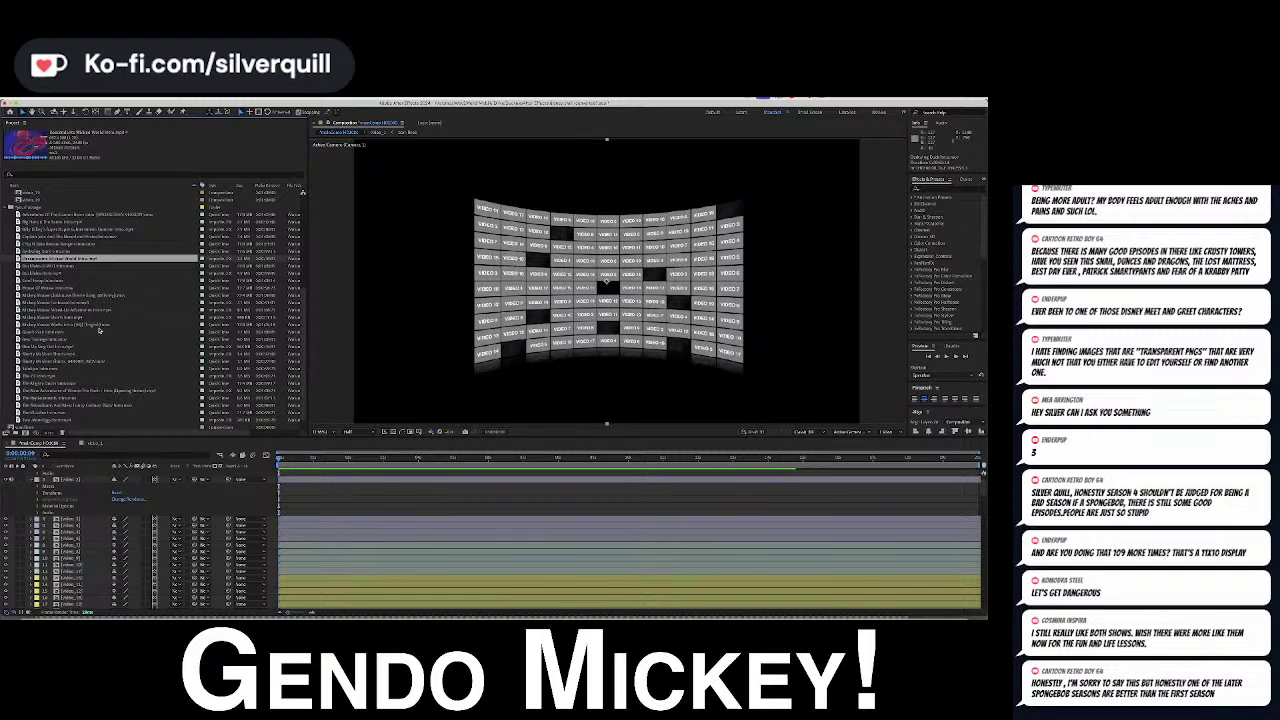
pyautogui.scroll(5, 76, 280)
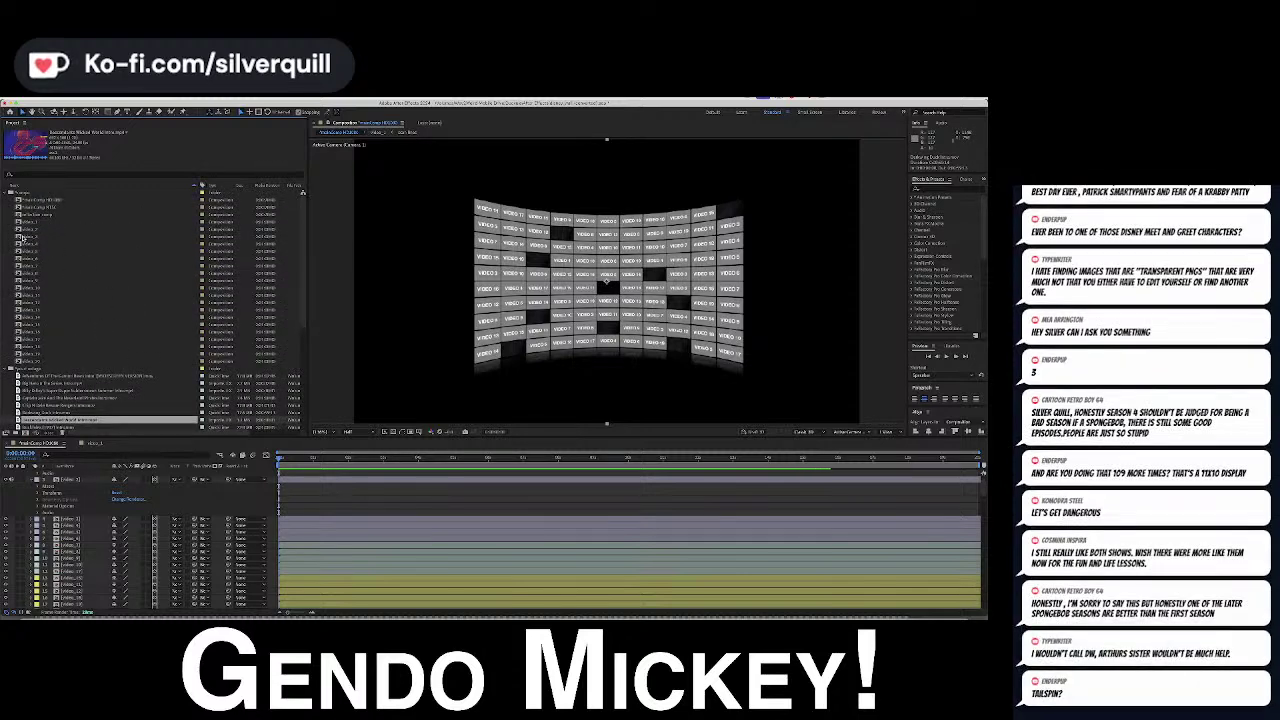
# Open the VIDEO 3 composition and delete its VIDEO 3 text layer
pyautogui.doubleClick(28, 237)
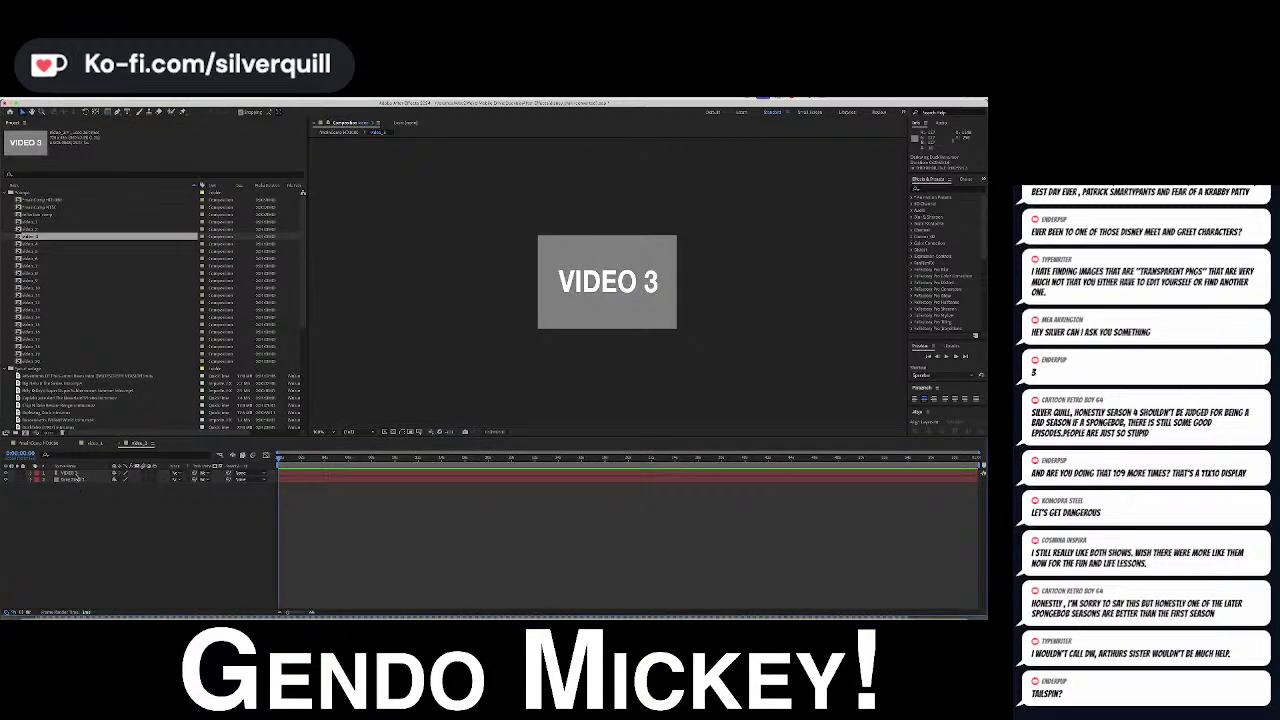
pyautogui.click(76, 473)
pyautogui.press('Delete')
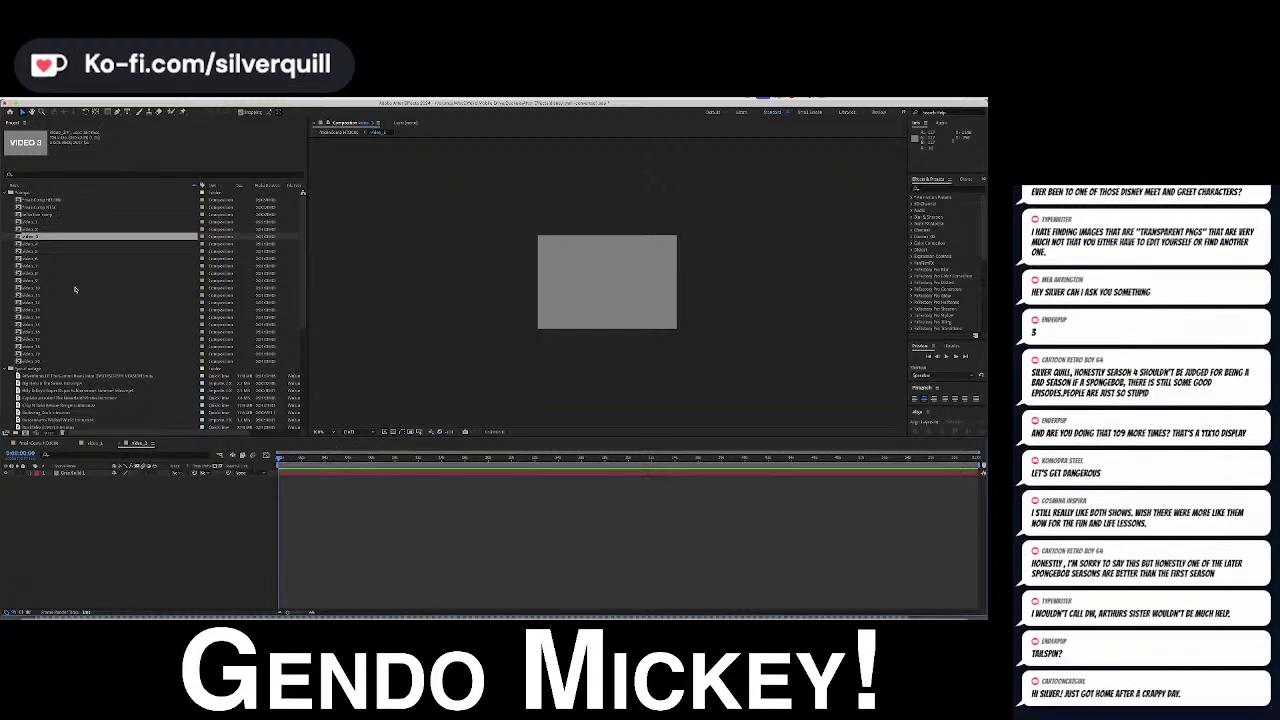
# Look through the intro clips and add the Mickey Mouse Clubhouse theme song clip to VIDEO 3 above the gray solid
pyautogui.scroll(-3, 36, 360)
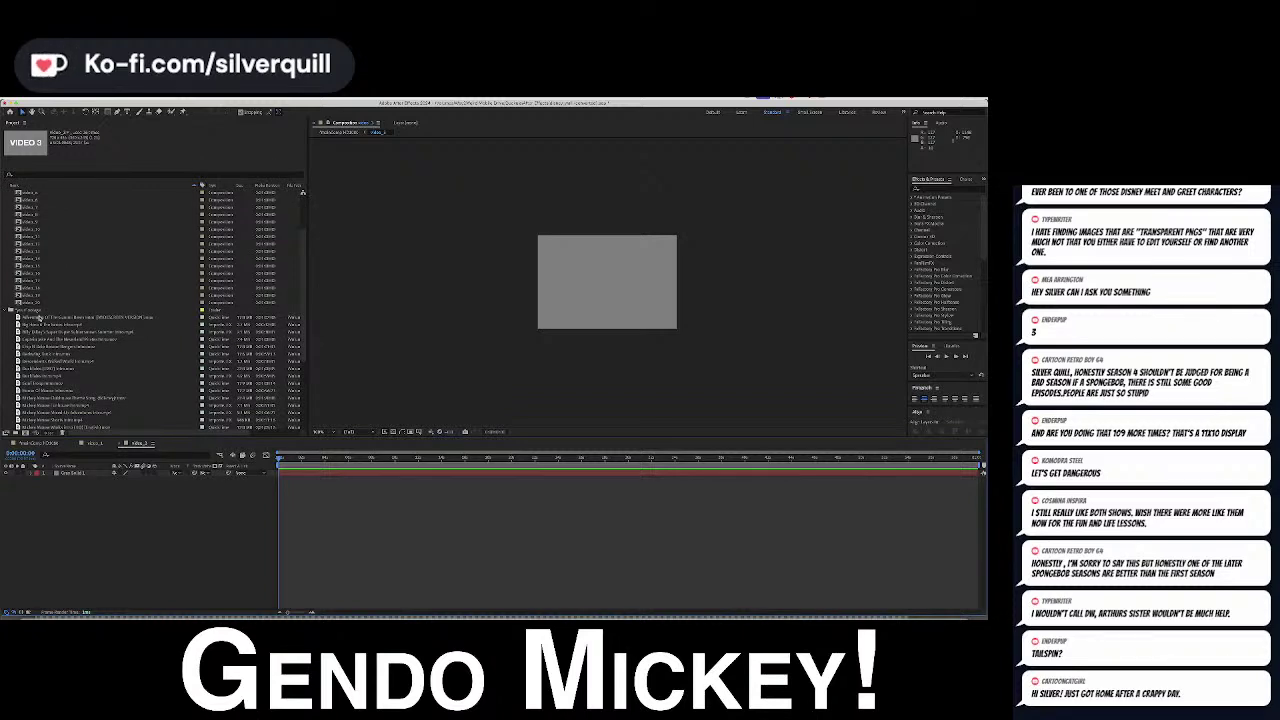
pyautogui.click(50, 331)
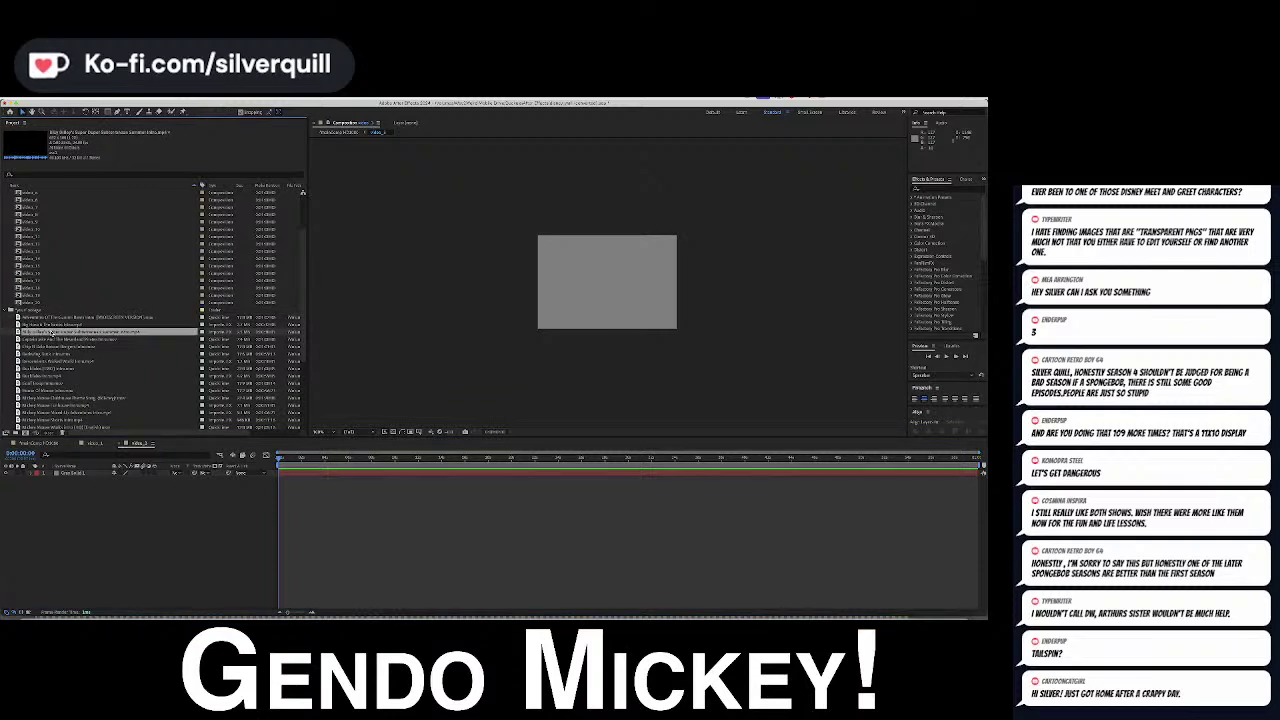
pyautogui.click(68, 353)
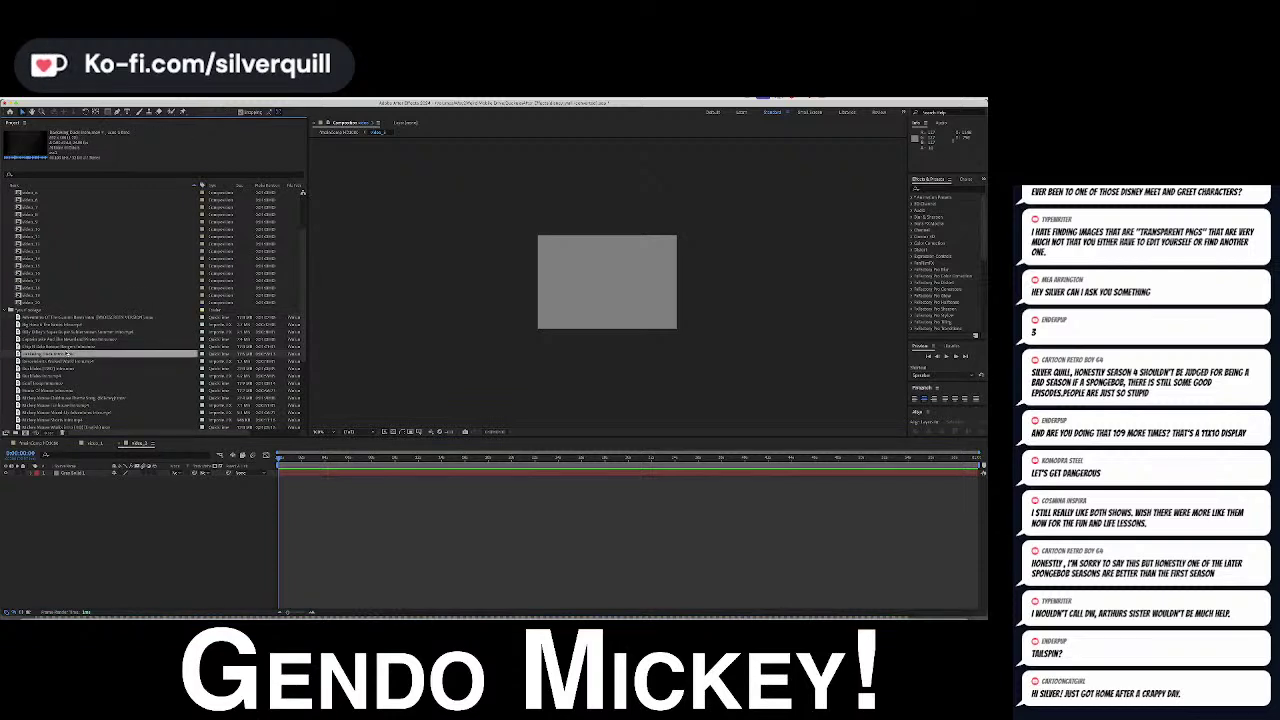
pyautogui.click(58, 376)
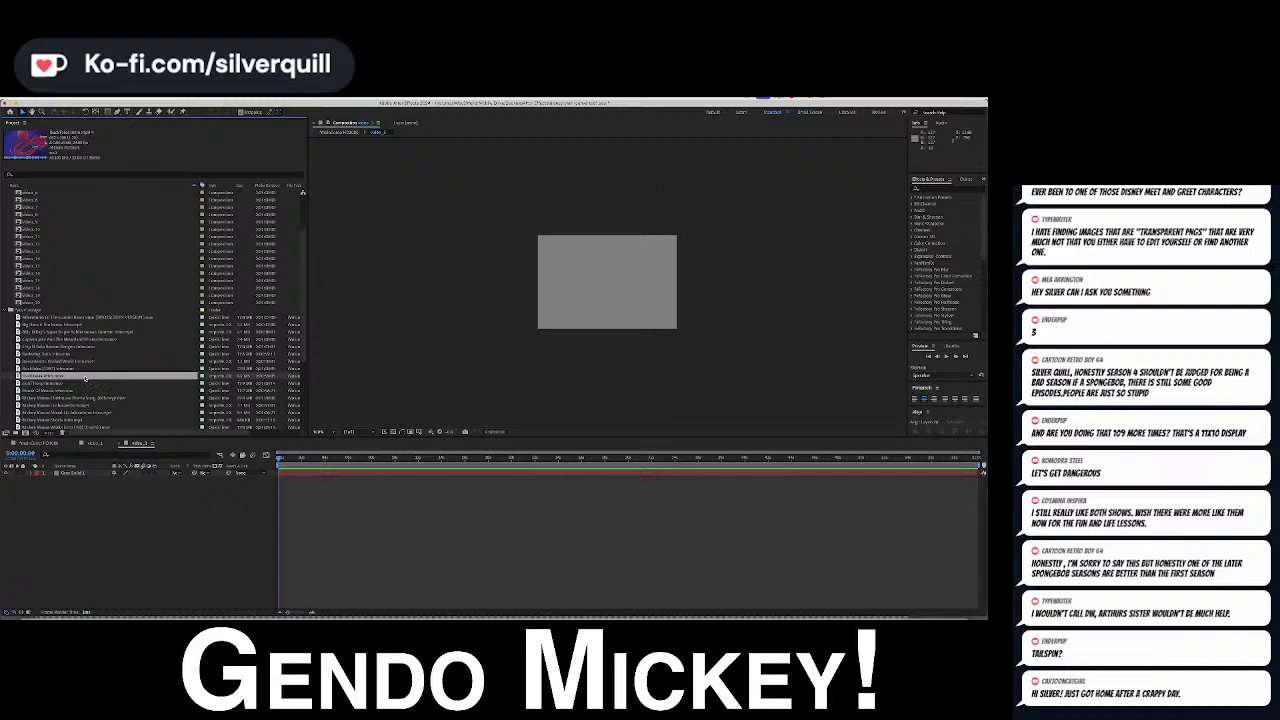
pyautogui.click(76, 399)
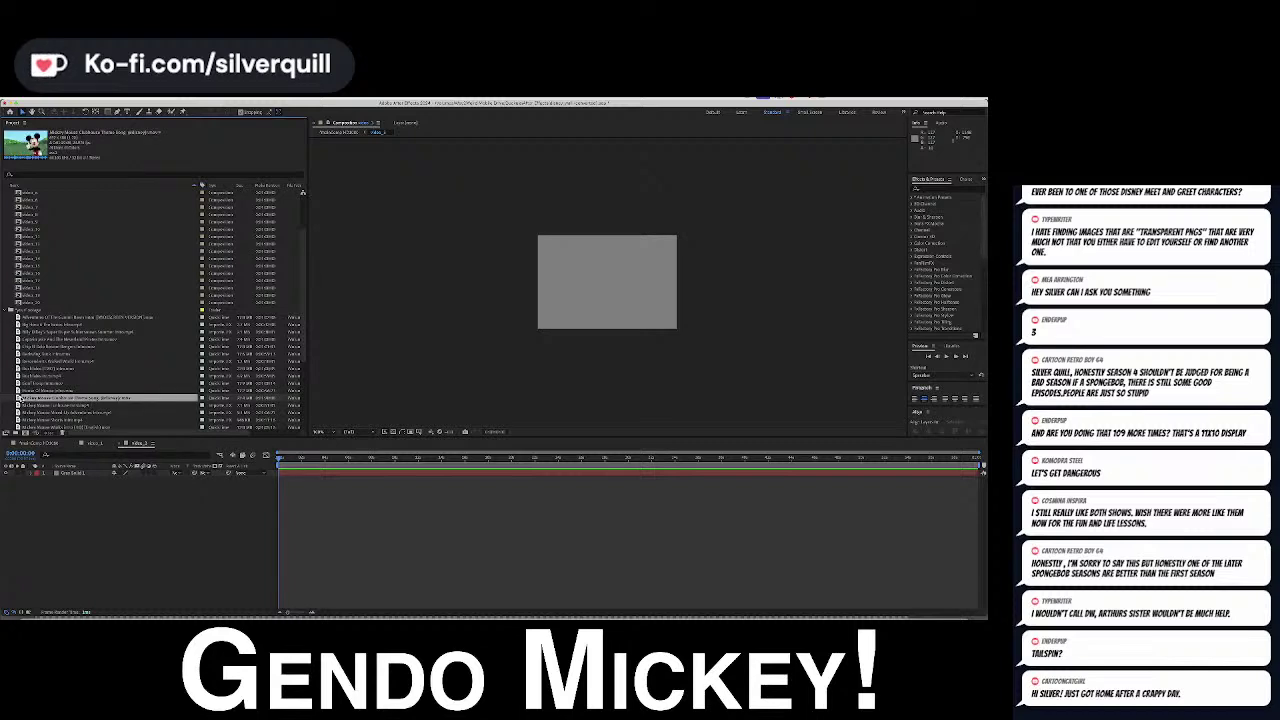
pyautogui.moveTo(272, 469); pyautogui.dragTo(291, 476)
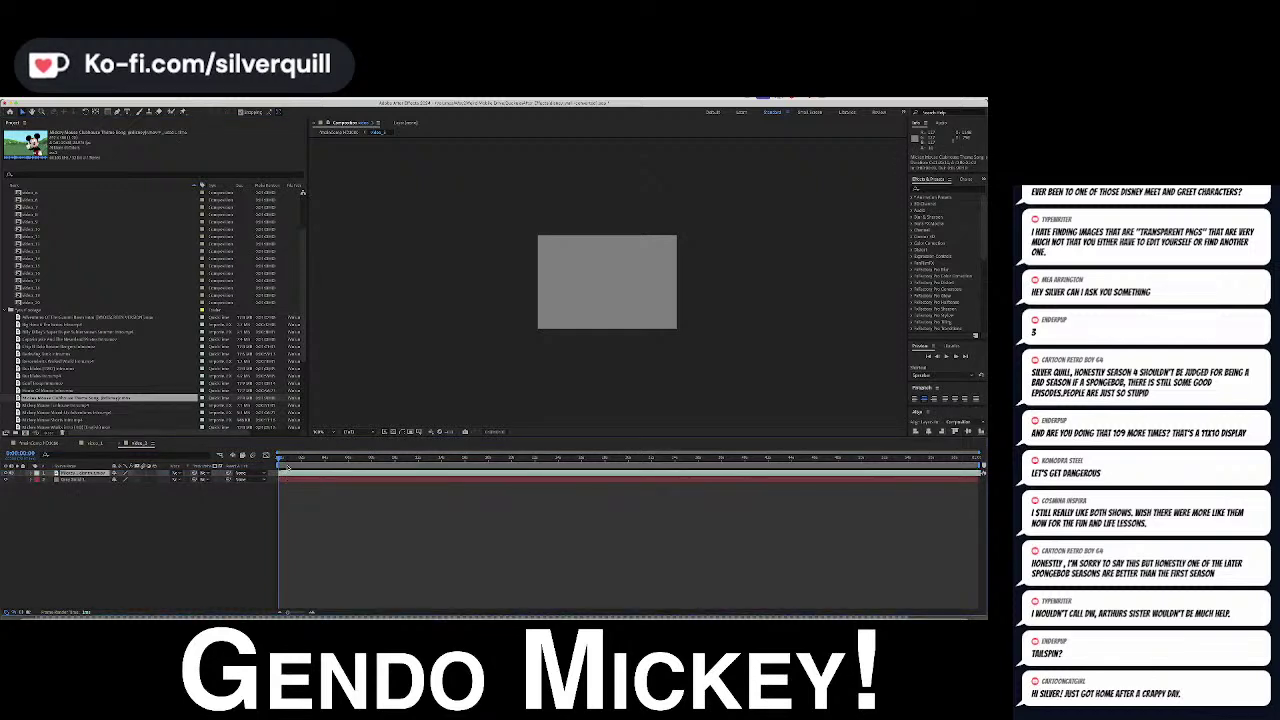
# Scrub through the Mickey Mouse Clubhouse clip in VIDEO 3, undoing the layer's shift in time
pyautogui.moveTo(280, 462); pyautogui.dragTo(385, 470)
pyautogui.click(409, 457)
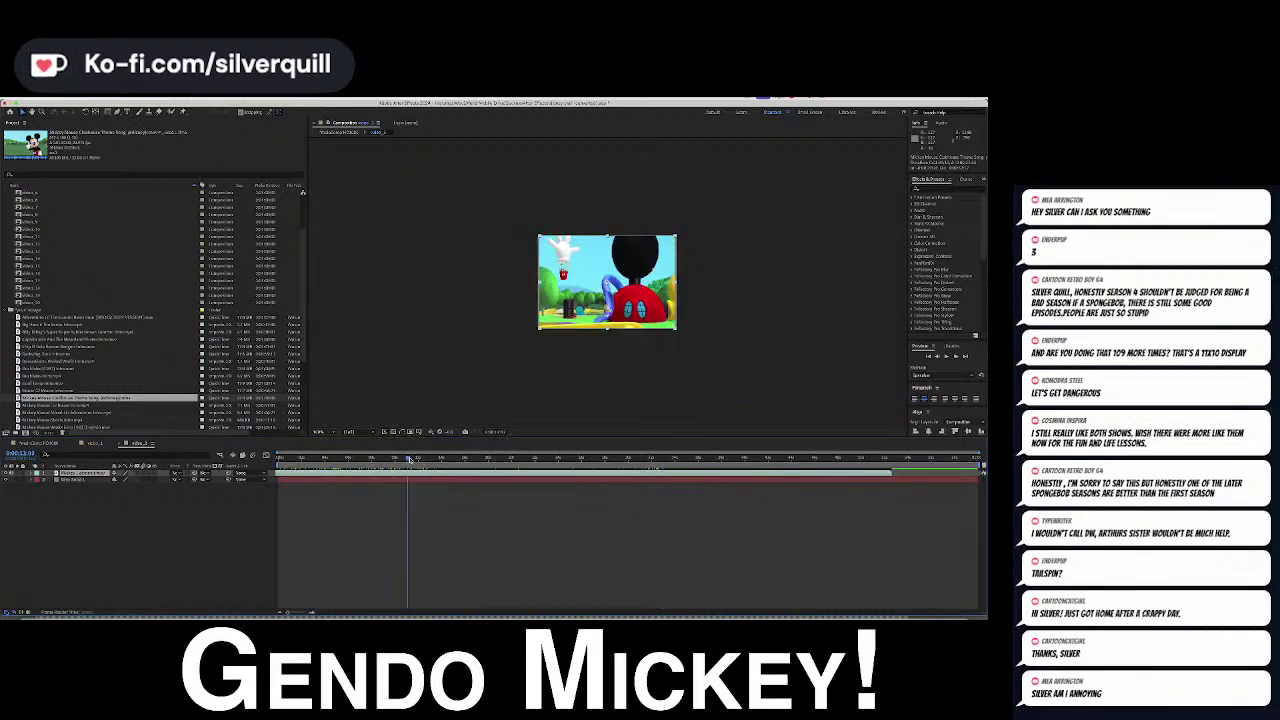
pyautogui.press('super+z')
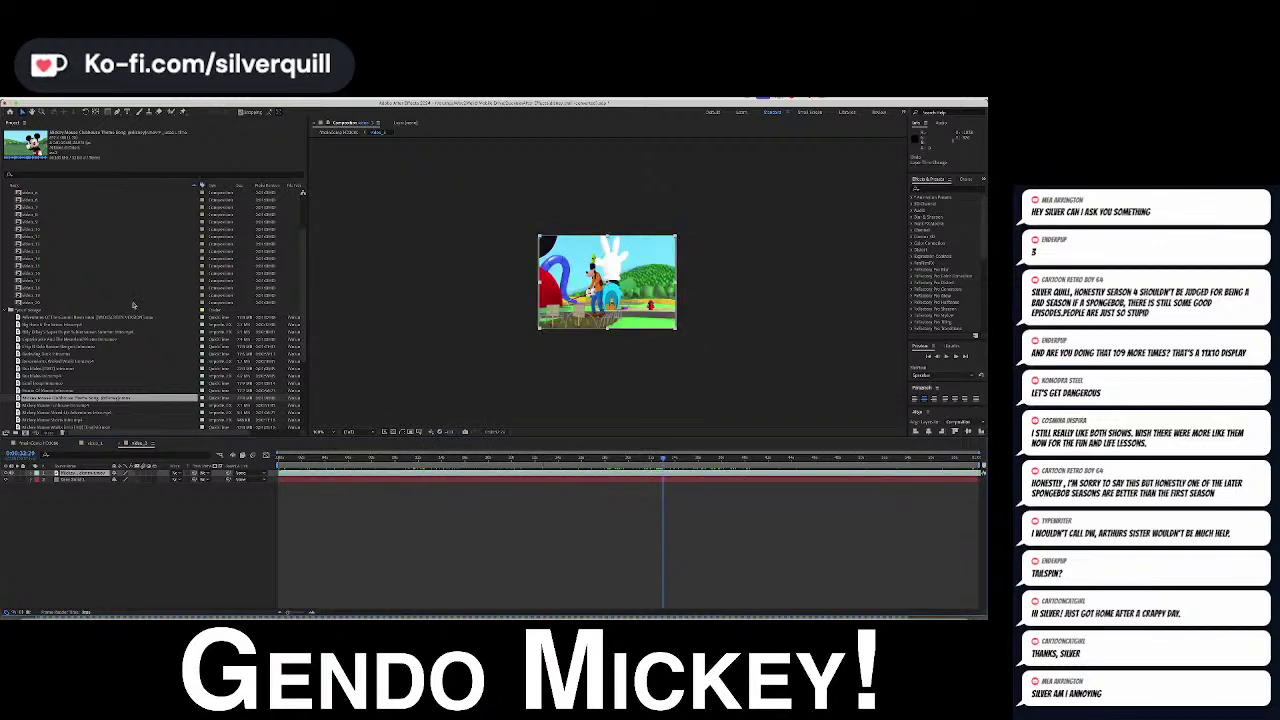
pyautogui.moveTo(292, 458); pyautogui.dragTo(317, 458)
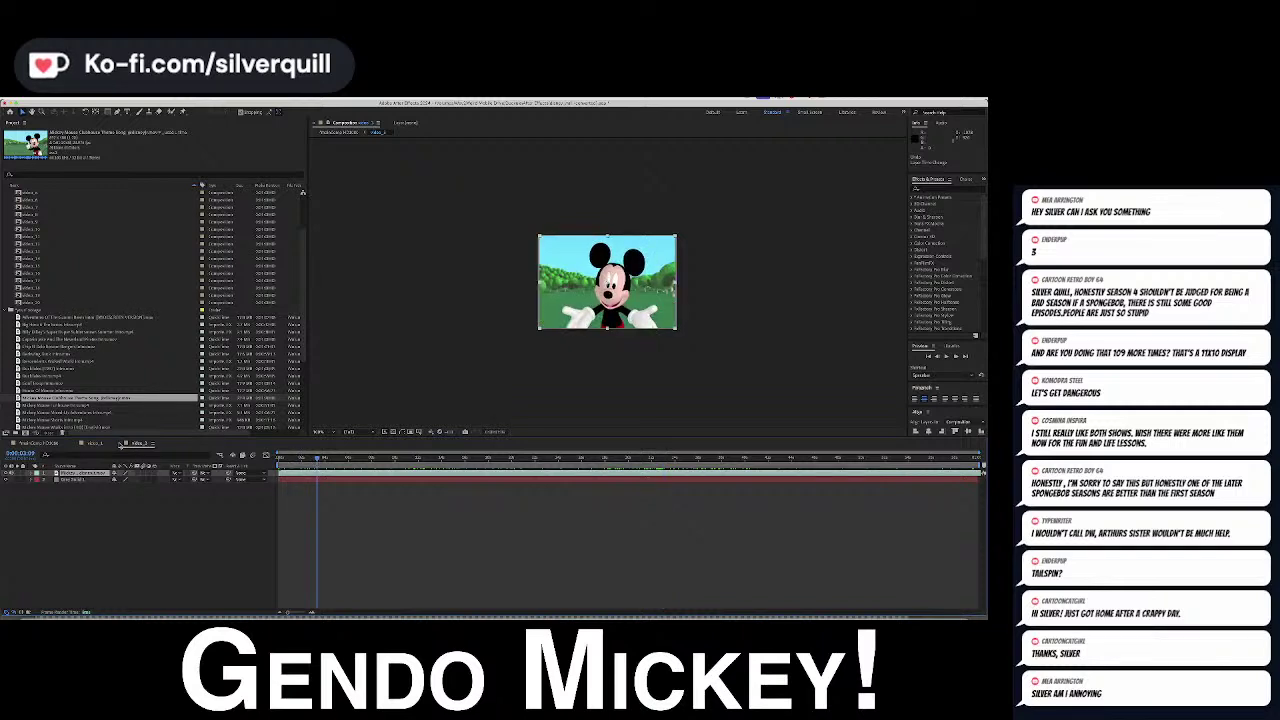
# Show the Mickey Mouse Clubhouse layer's transform properties and scale it up slightly beyond the VIDEO 3 frame
pyautogui.click(35, 473)
pyautogui.click(37, 480)
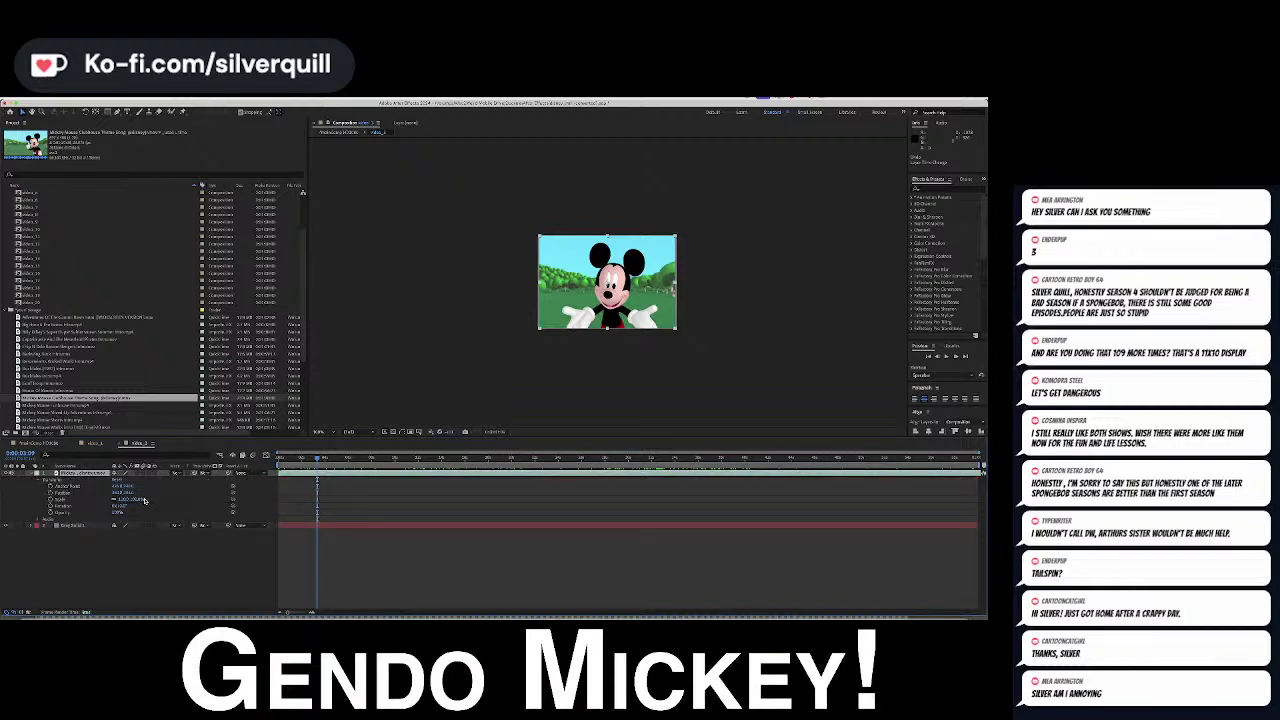
pyautogui.moveTo(138, 500); pyautogui.dragTo(141, 498)
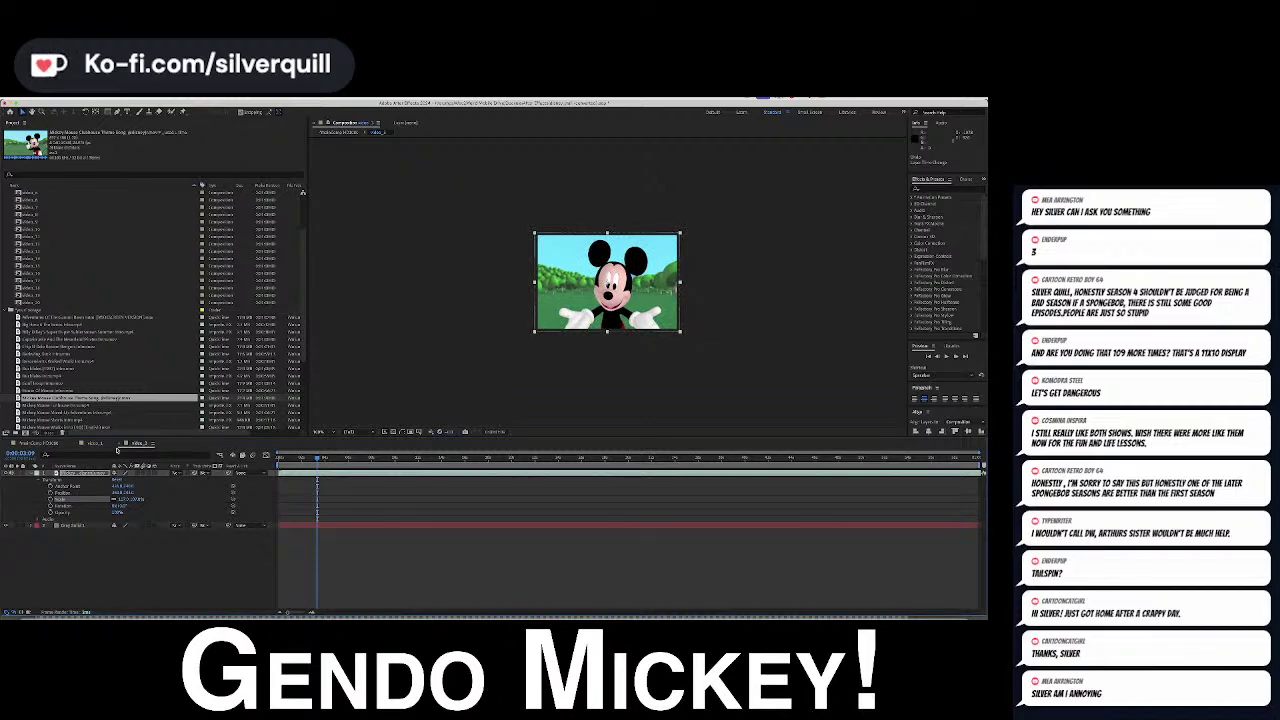
# Check the video wall in the main composition, then open the VIDEO 4 composition and delete its VIDEO 4 text layer
pyautogui.click(80, 444)
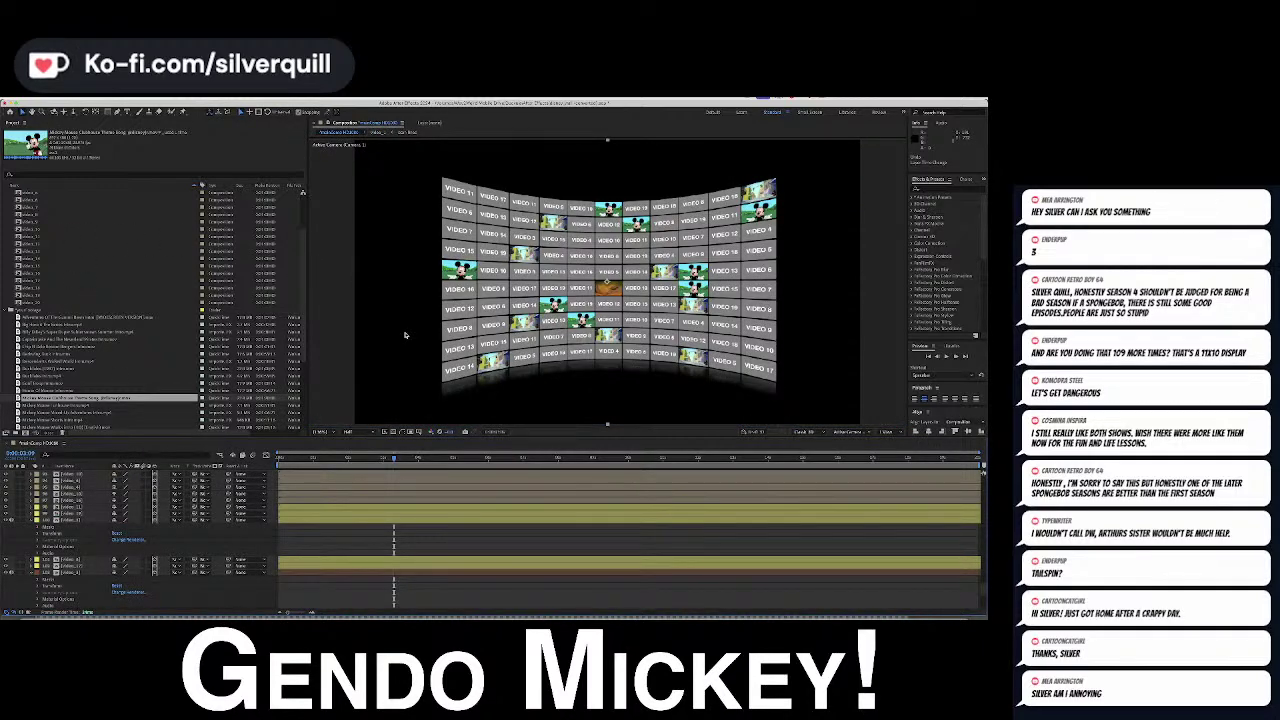
pyautogui.click(125, 246)
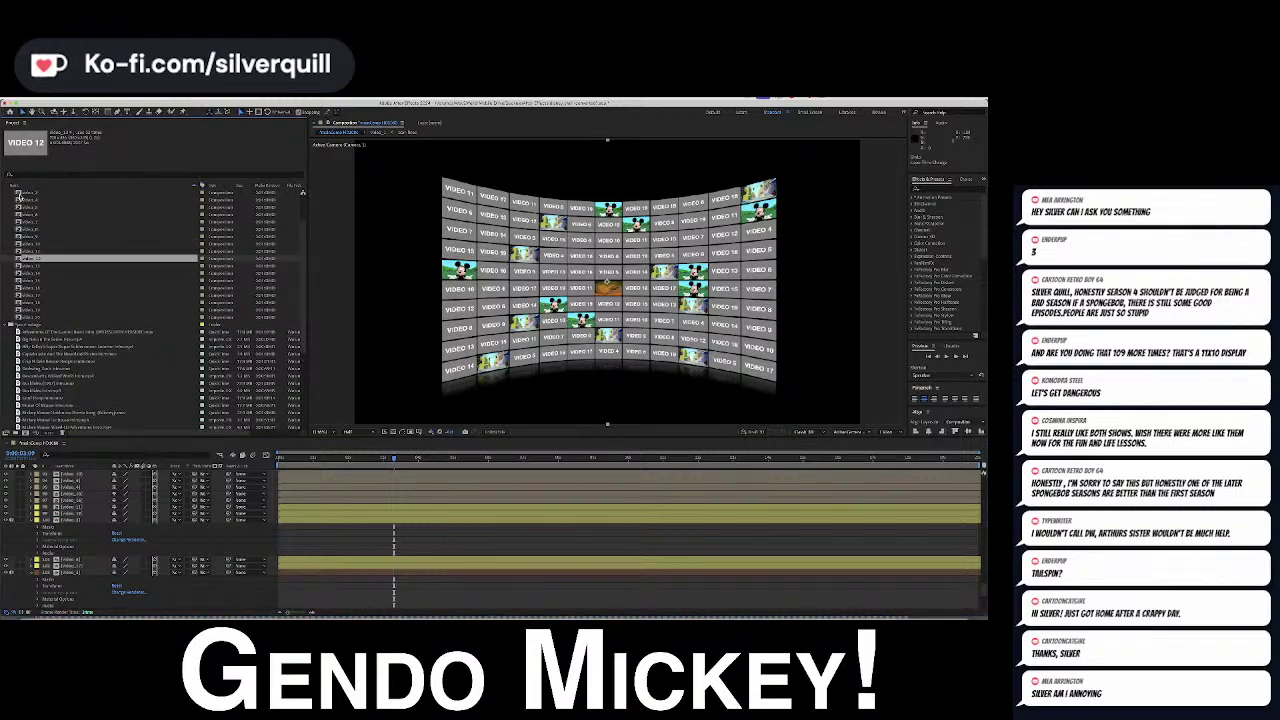
pyautogui.click(18, 199)
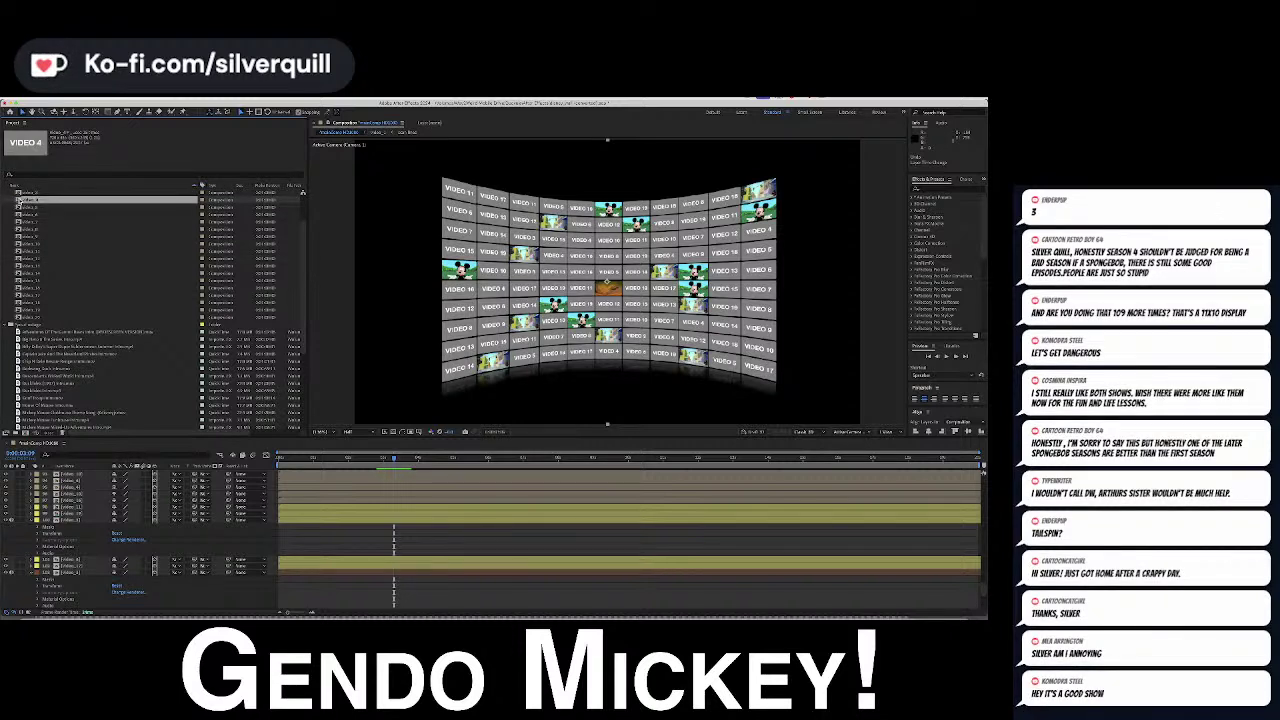
pyautogui.doubleClick(18, 200)
pyautogui.click(328, 474)
pyautogui.press('Delete')
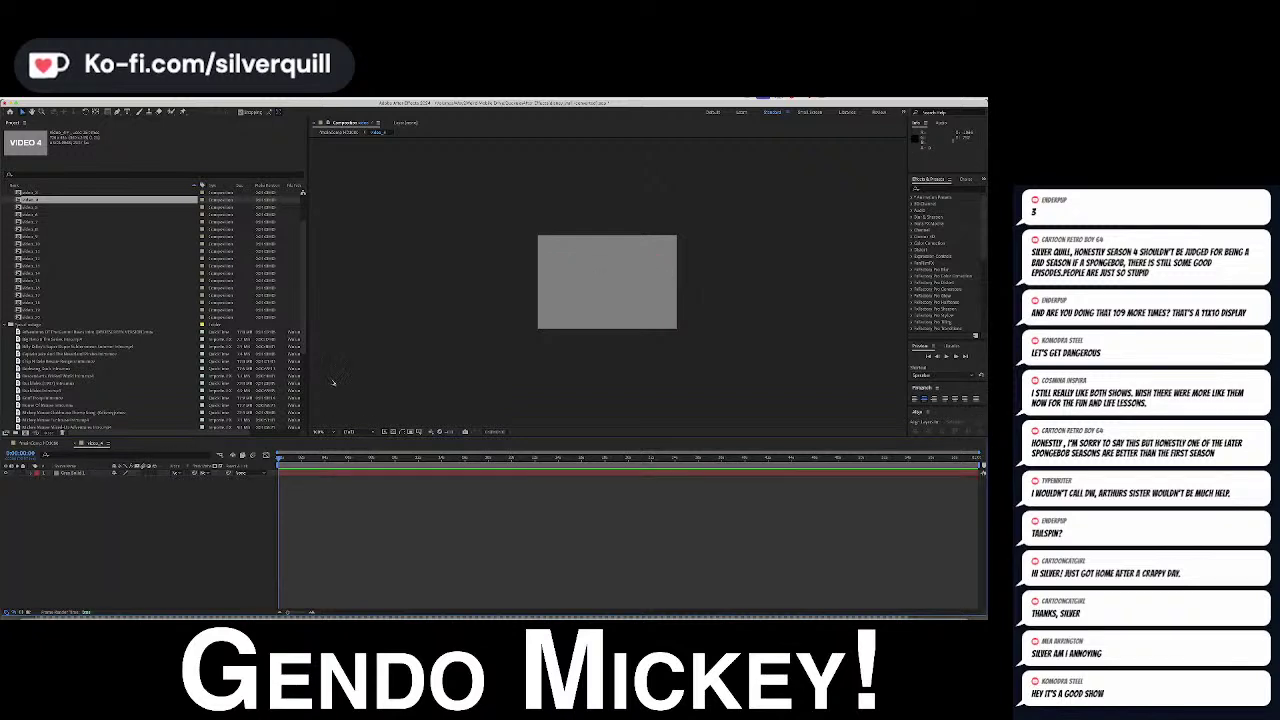
# Delete the Chip 'n Dale Rescue Rangers intro clip from the project footage
pyautogui.click(50, 360)
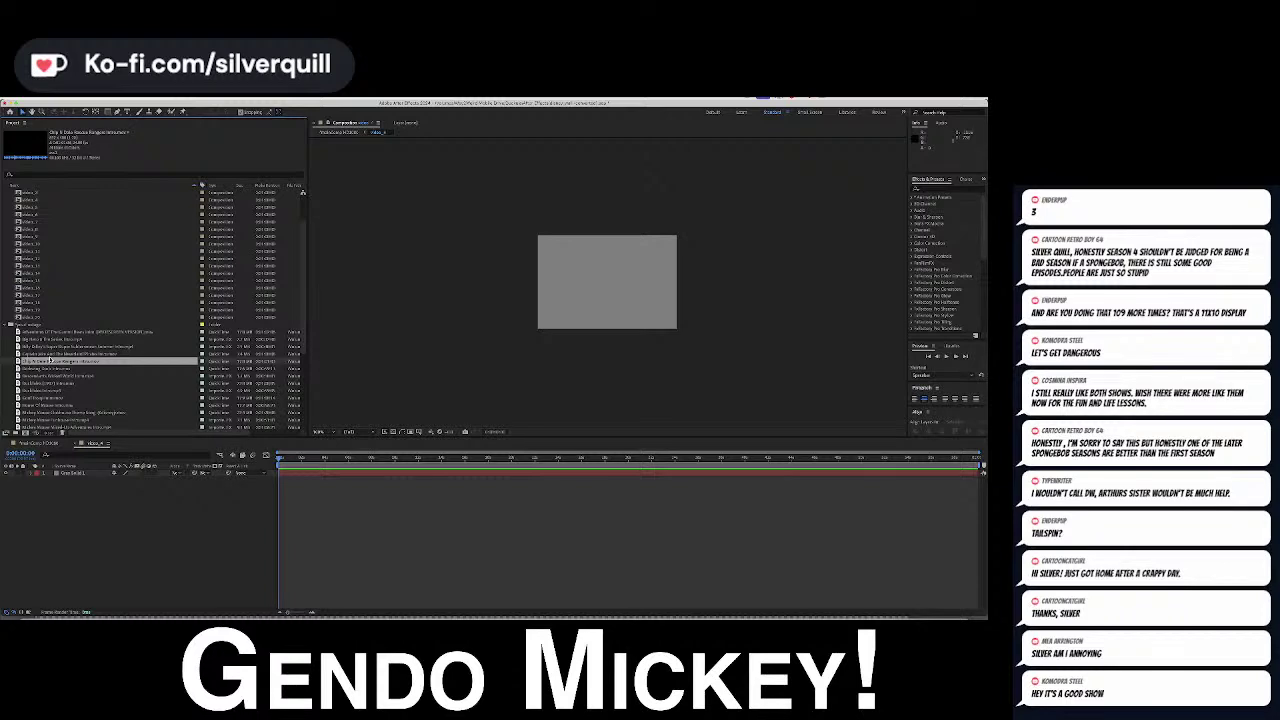
pyautogui.press('Delete')
pyautogui.click(51, 362)
pyautogui.click(54, 376)
# Preview the Descendants Wicked World intro, then delete it and the Goof Troop intro from the project footage
pyautogui.click(56, 369)
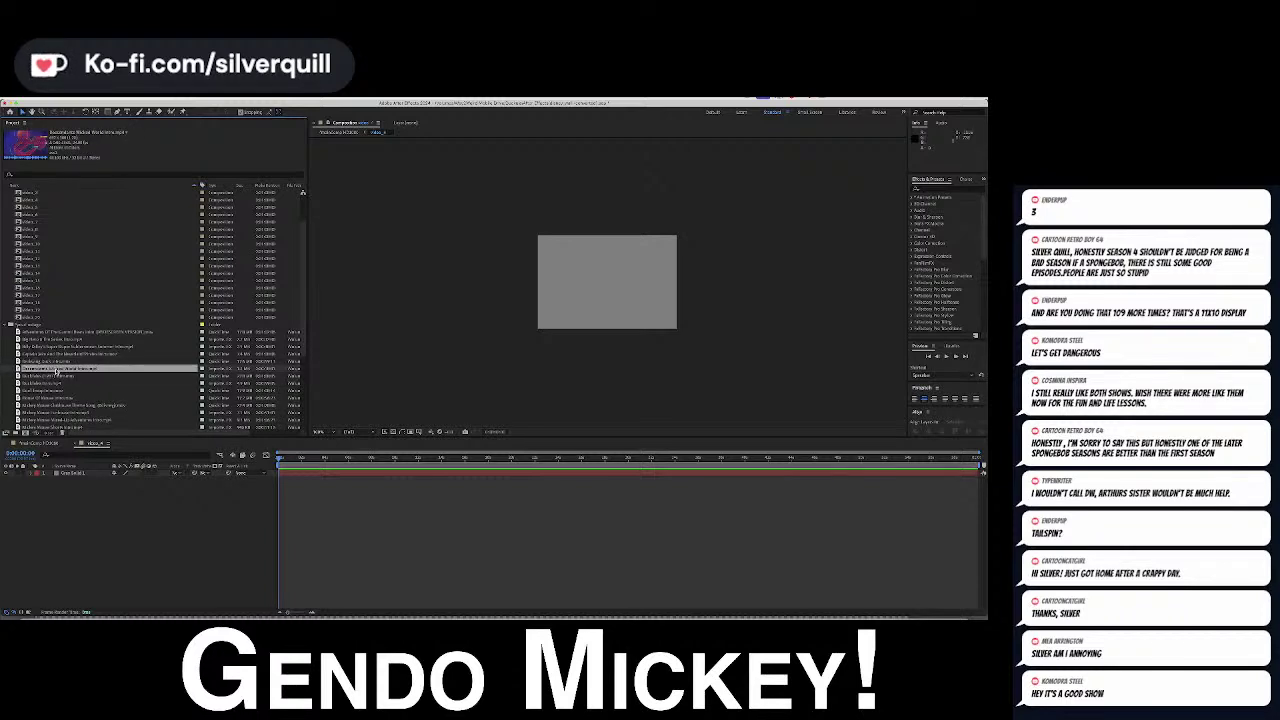
pyautogui.doubleClick(57, 369)
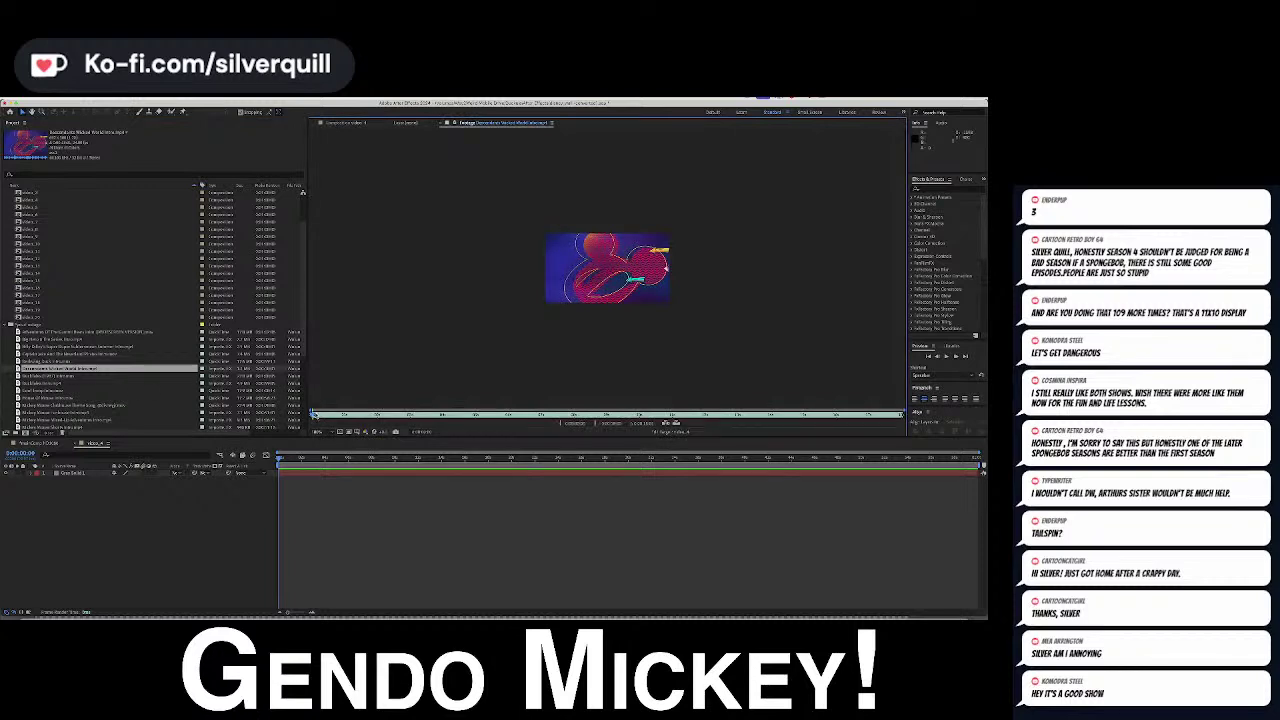
pyautogui.moveTo(313, 416); pyautogui.dragTo(461, 422)
pyautogui.press('space')
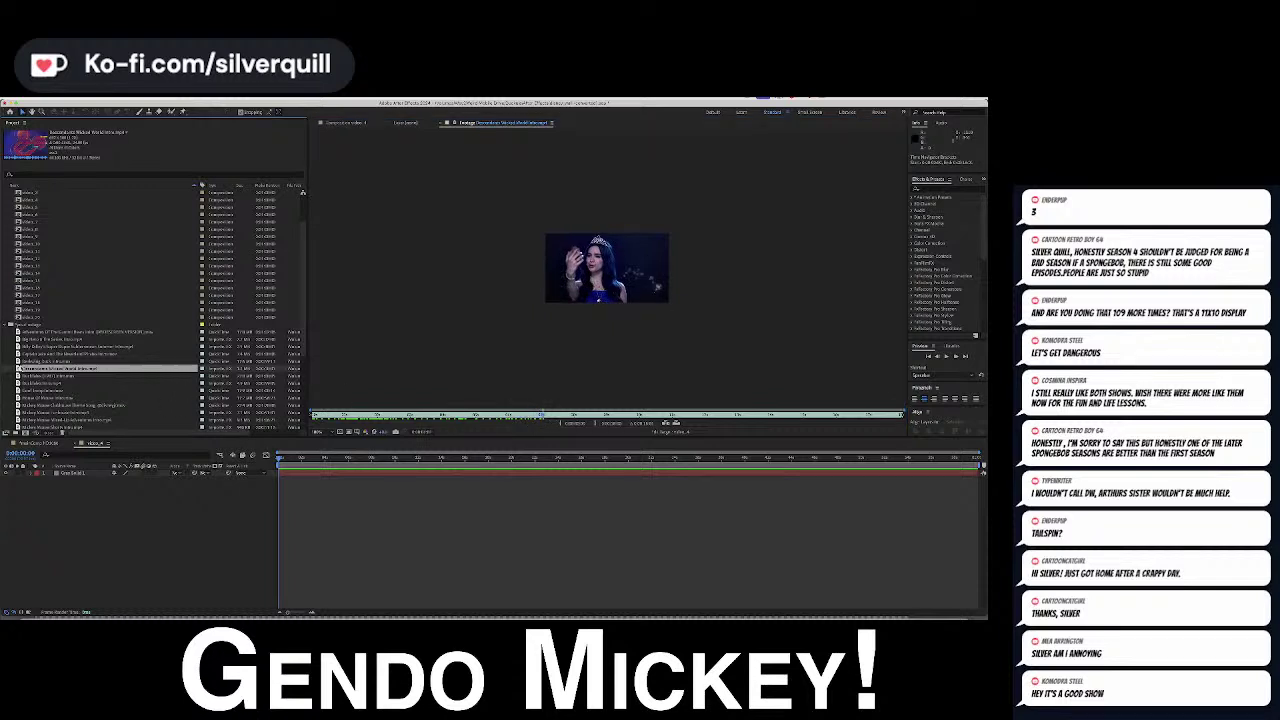
pyautogui.press('Delete')
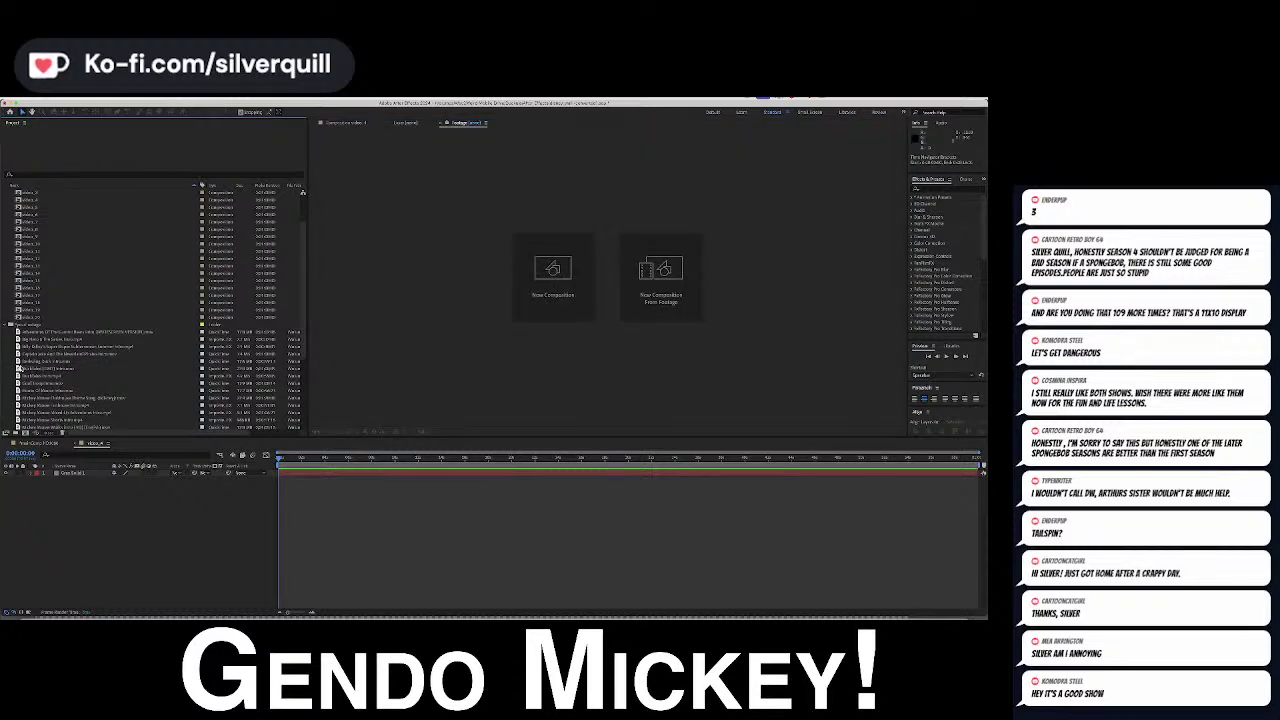
pyautogui.click(20, 383)
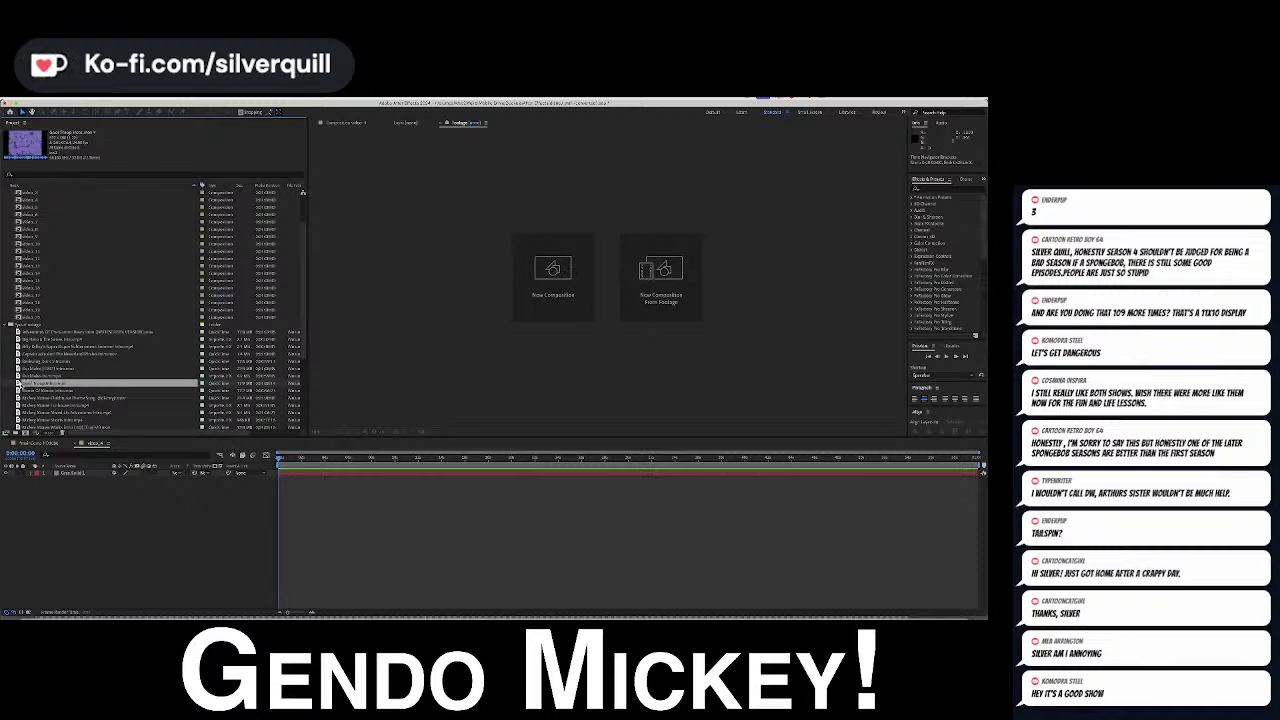
pyautogui.press('Delete')
# Preview the House of Mouse intro clip and add it to VIDEO 4 above the gray solid
pyautogui.doubleClick(20, 383)
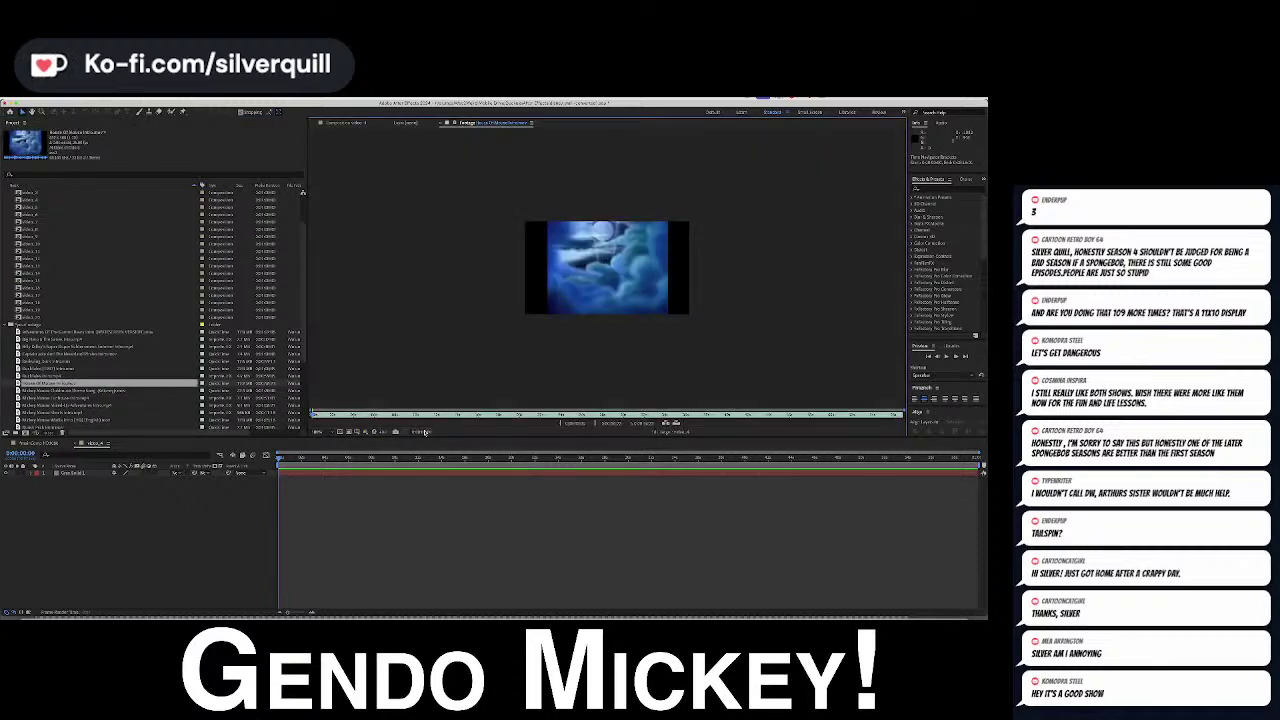
pyautogui.moveTo(326, 414); pyautogui.dragTo(504, 418)
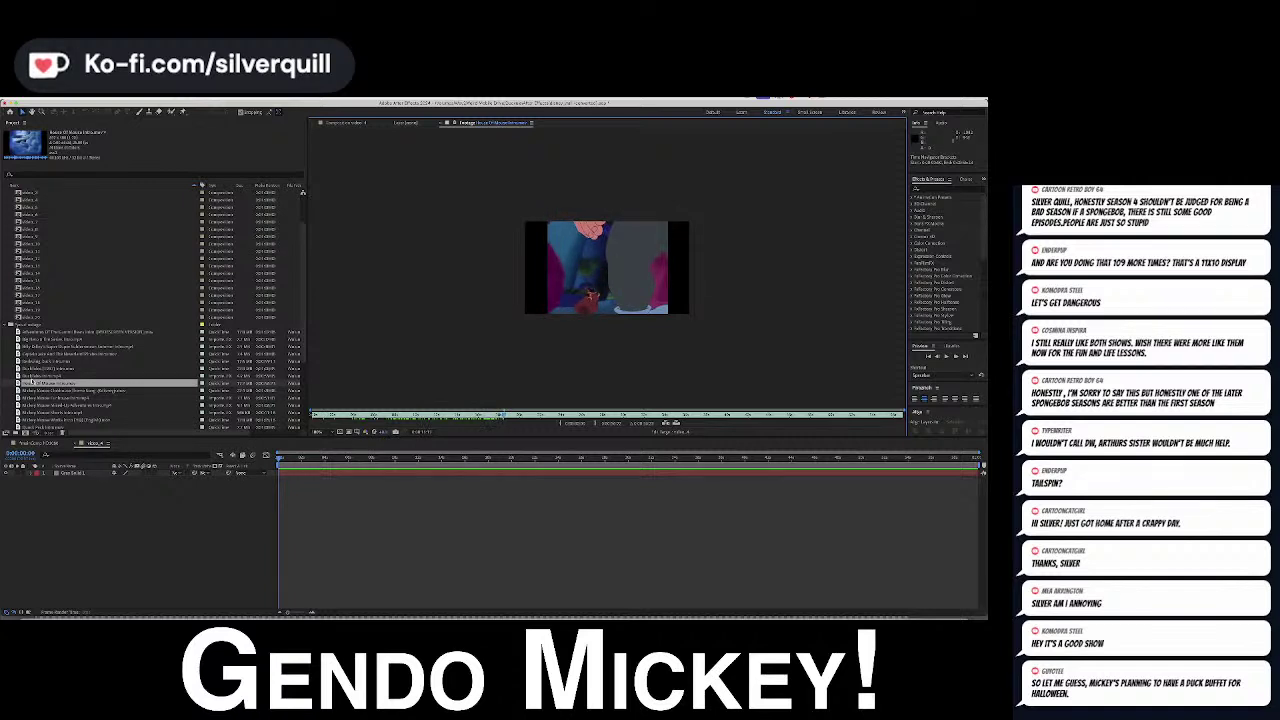
pyautogui.moveTo(75, 383); pyautogui.dragTo(294, 475)
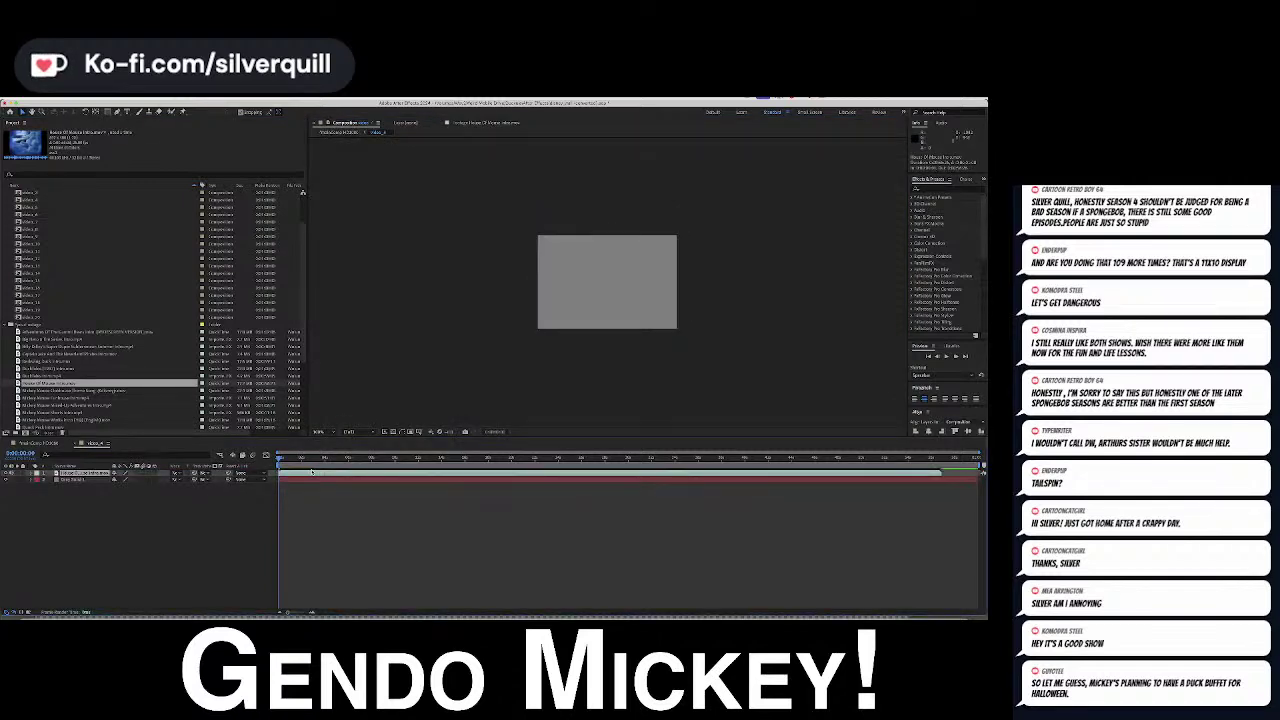
# Slide the House of Mouse layer slightly earlier in VIDEO 4 so its picture shows from the first frame
pyautogui.moveTo(283, 460)
pyautogui.mouseDown()
pyautogui.moveTo(310, 460)
pyautogui.moveTo(278, 461)
pyautogui.mouseUp()
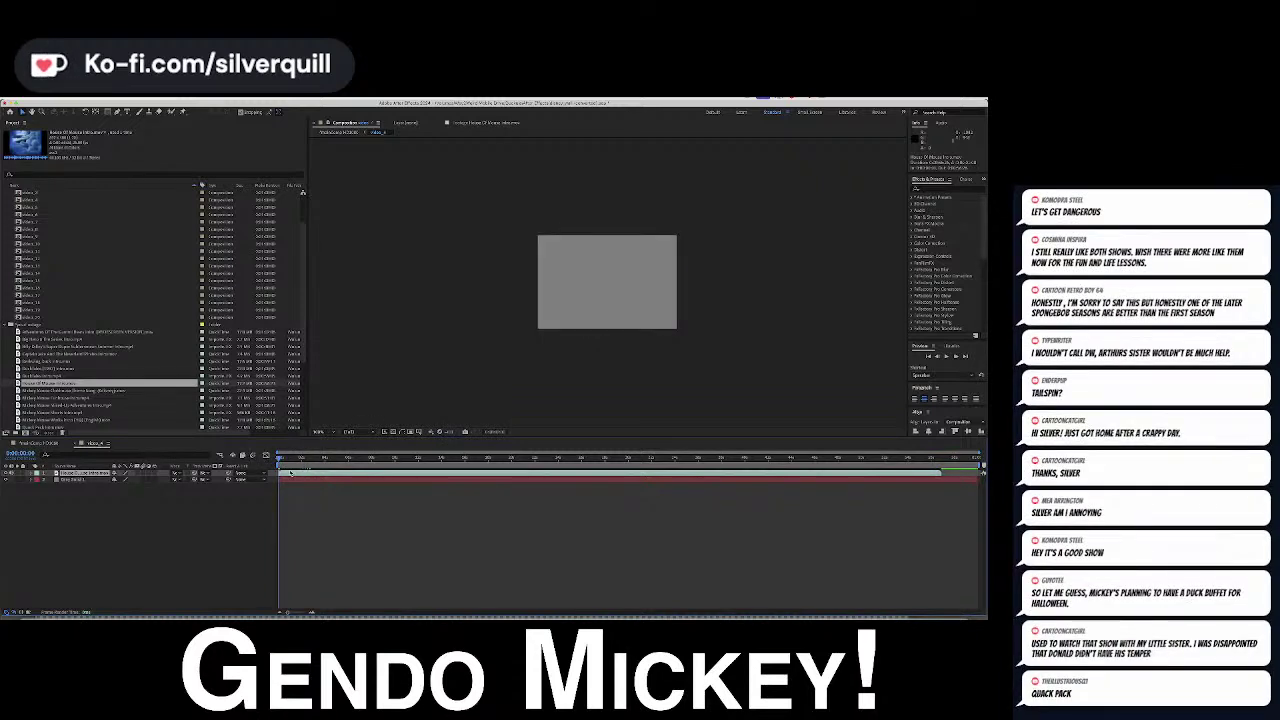
pyautogui.press('=')
pyautogui.press('=')
pyautogui.press('=')
pyautogui.press('=')
pyautogui.press('=')
pyautogui.moveTo(321, 474); pyautogui.dragTo(309, 475)
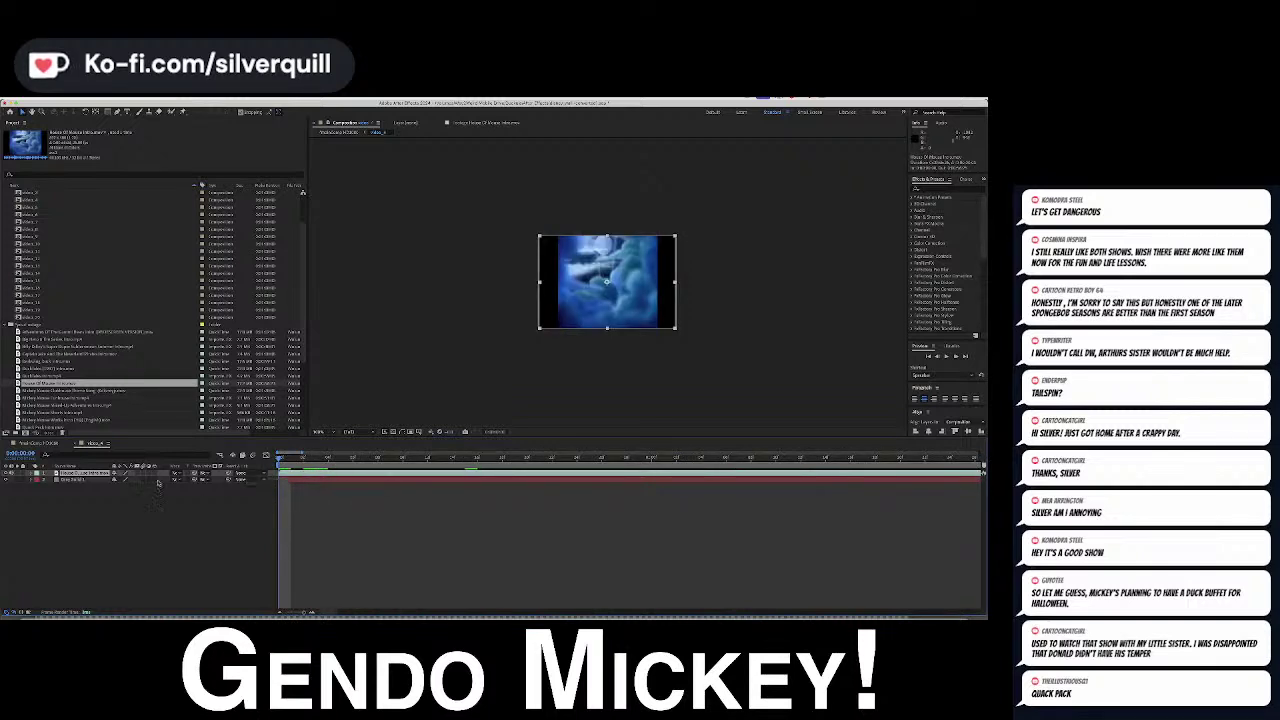
# Show the House of Mouse layer's transform properties, scale it up until its black side bars lie outside the frame, and play the result
pyautogui.click(36, 473)
pyautogui.click(38, 480)
pyautogui.moveTo(135, 499); pyautogui.dragTo(153, 499)
pyautogui.press('space')
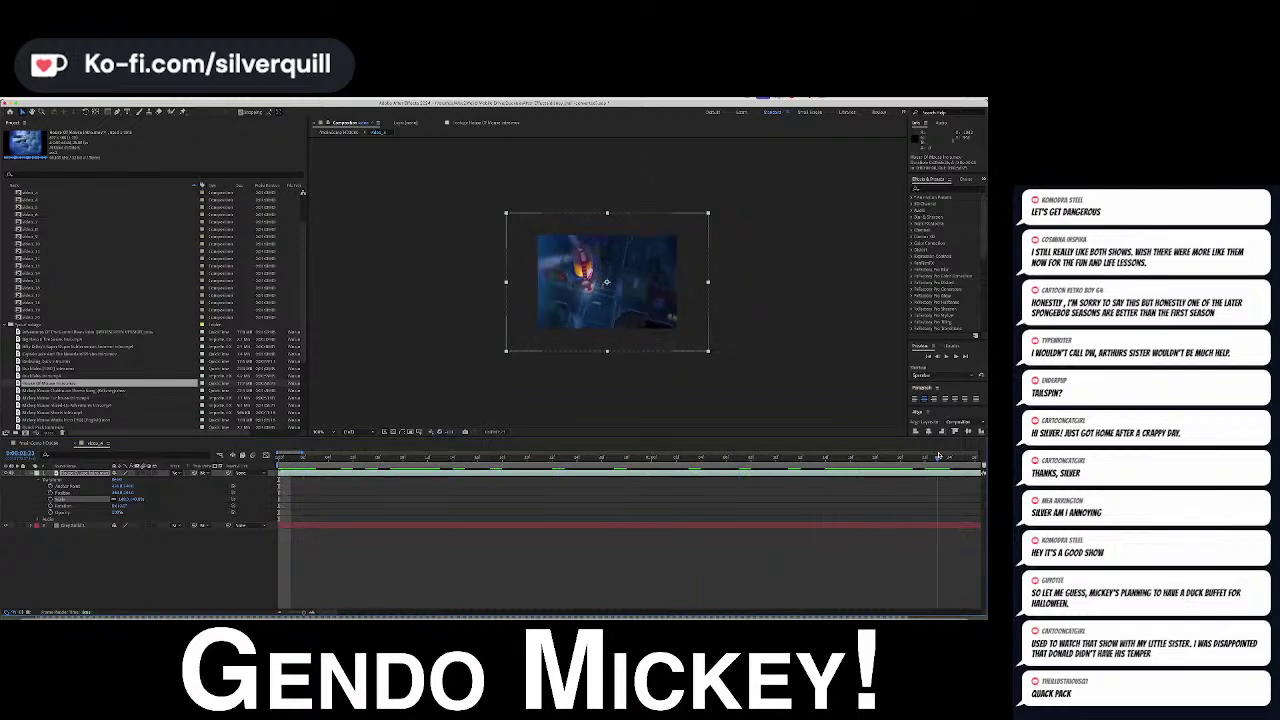
# Open the Mickey Mouse Funhouse intro clip from the project footage and scrub through it
pyautogui.click(44, 391)
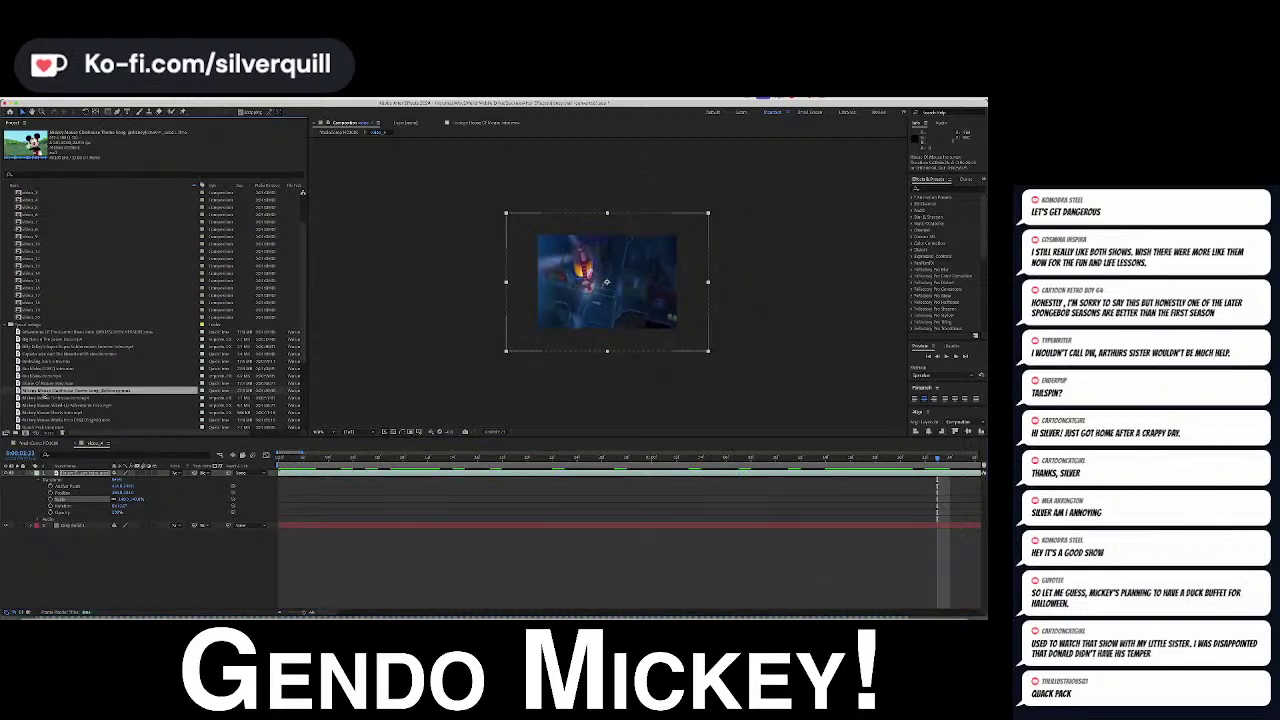
pyautogui.click(40, 398)
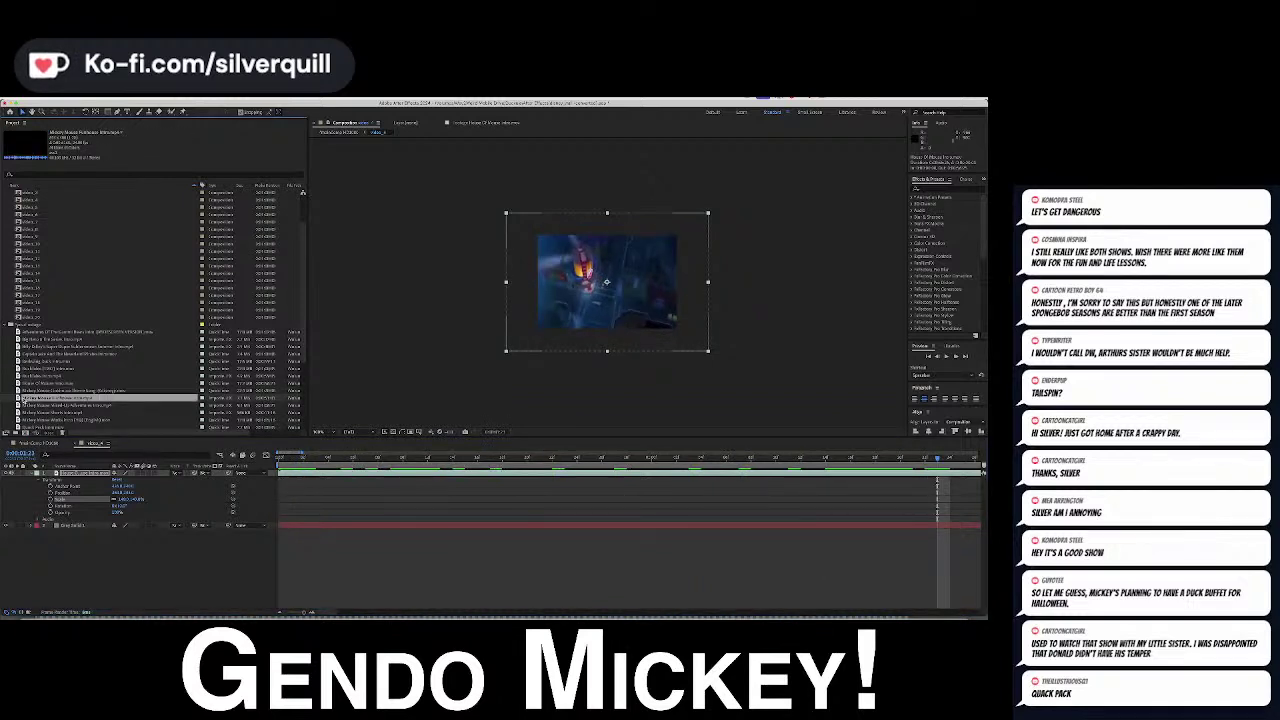
pyautogui.doubleClick(40, 398)
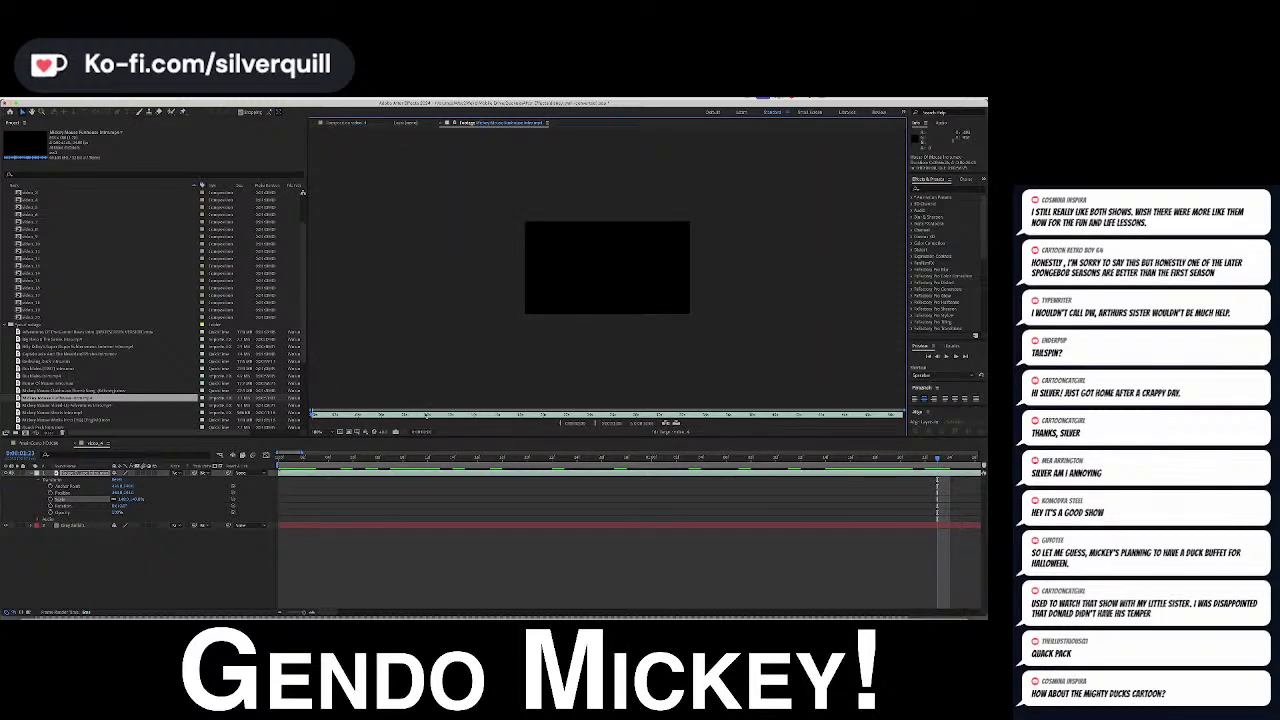
pyautogui.click(323, 413)
pyautogui.moveTo(313, 414); pyautogui.dragTo(605, 422)
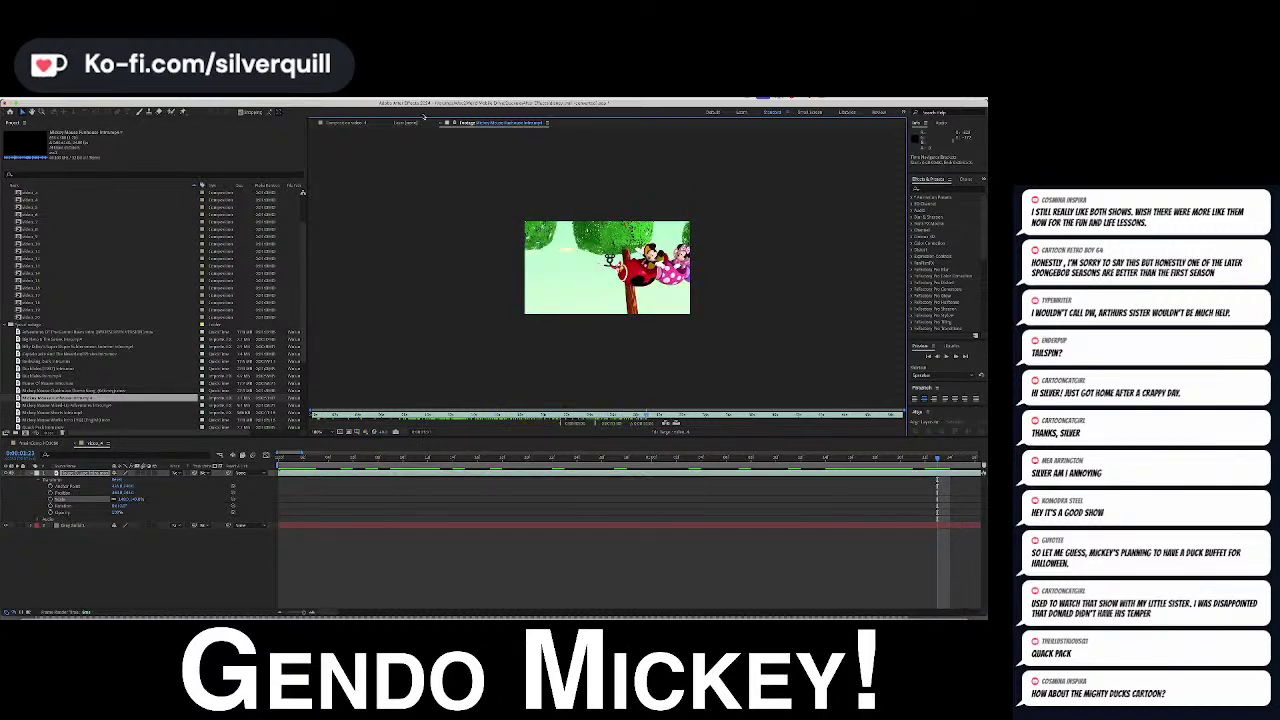
# Close the footage preview and scrub through the main composition to check the clips on the video wall
pyautogui.click(444, 123)
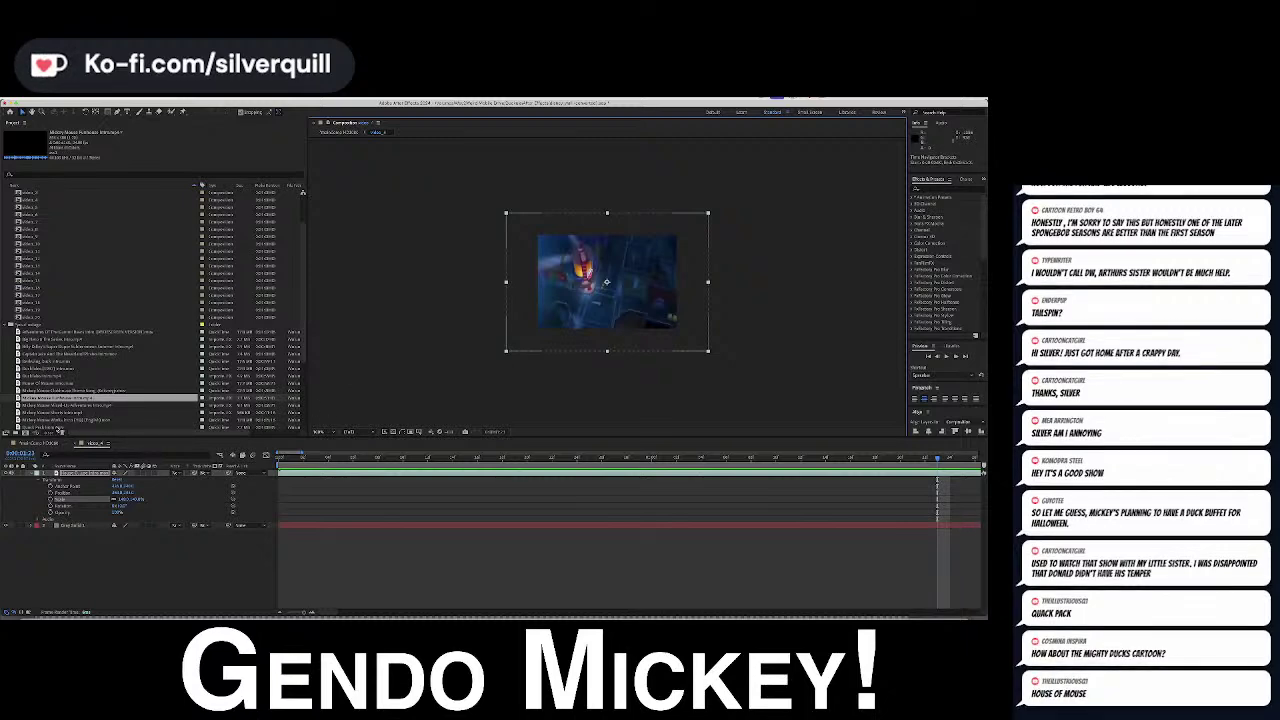
pyautogui.click(48, 443)
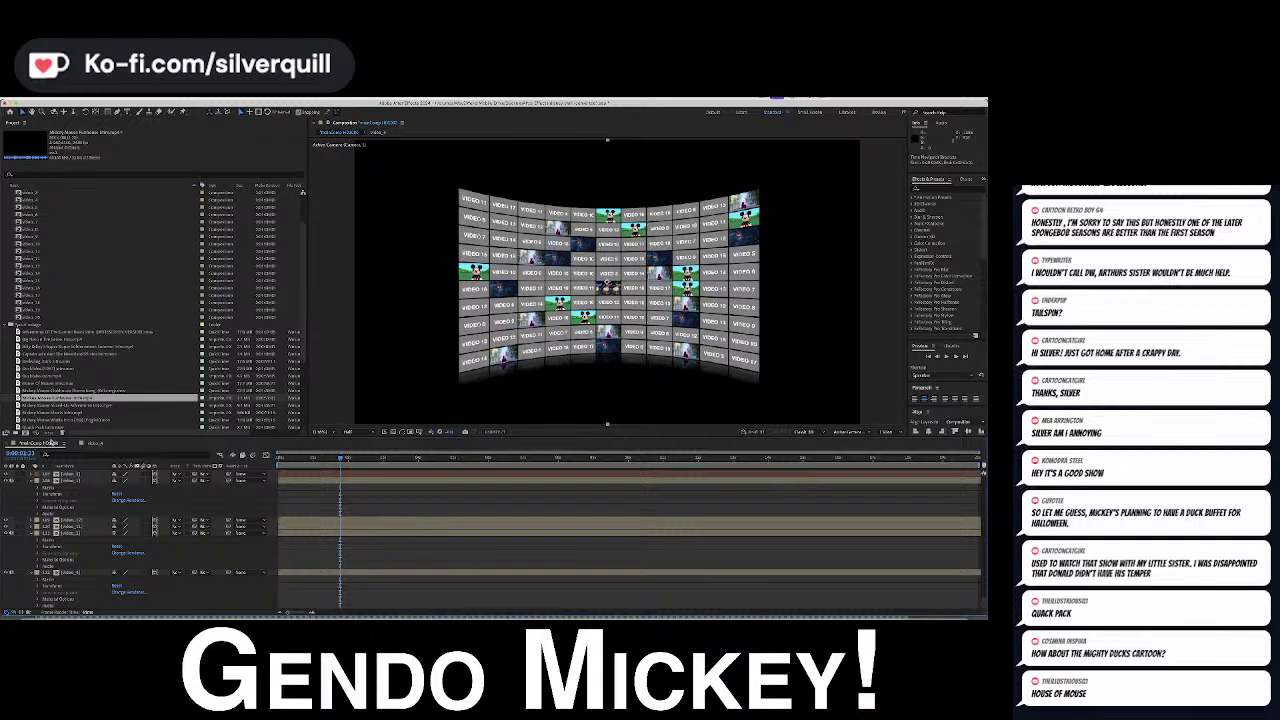
pyautogui.moveTo(340, 458); pyautogui.dragTo(462, 460)
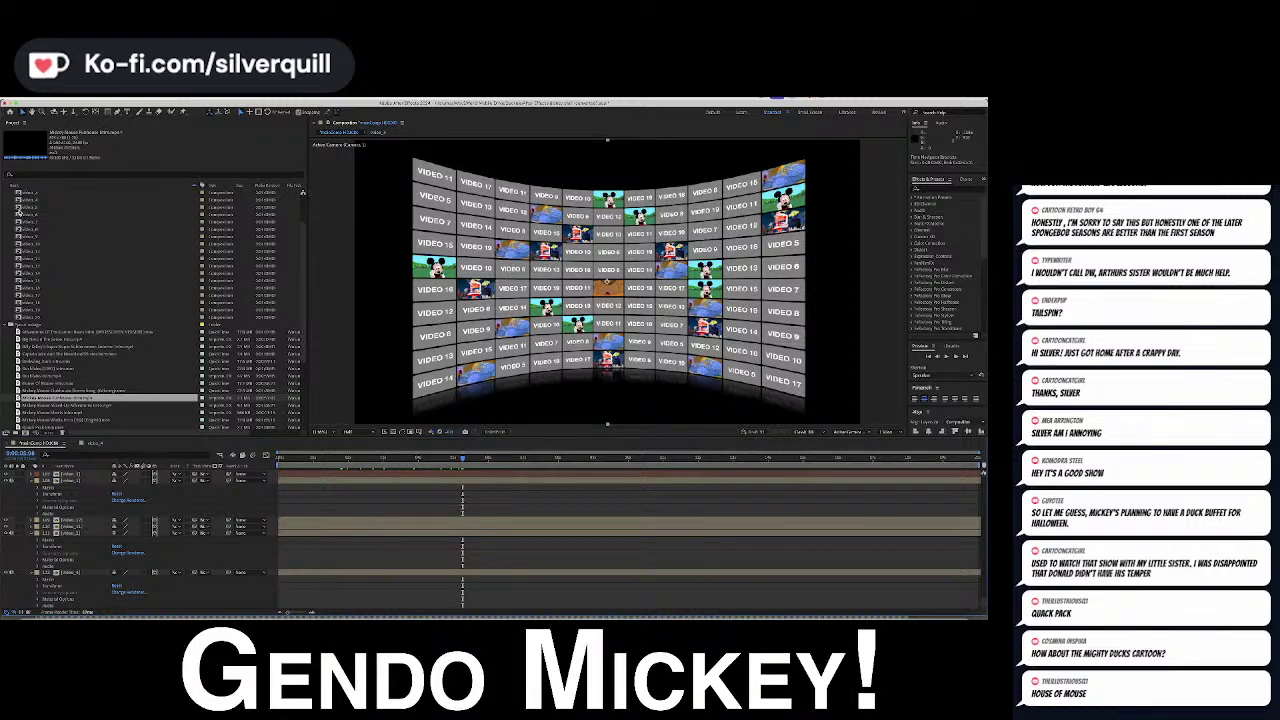
# Open the VIDEO 5 composition, delete its VIDEO 5 text layer and return to the first frame
pyautogui.click(18, 199)
pyautogui.click(20, 207)
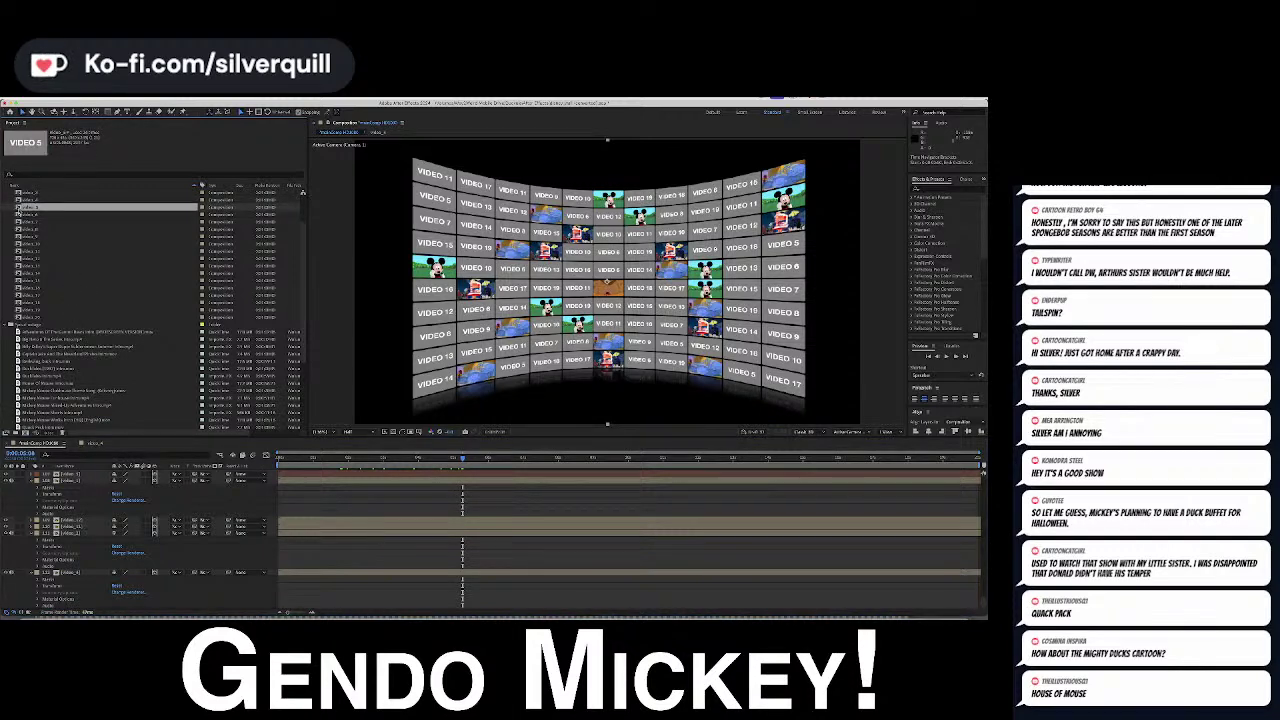
pyautogui.doubleClick(20, 207)
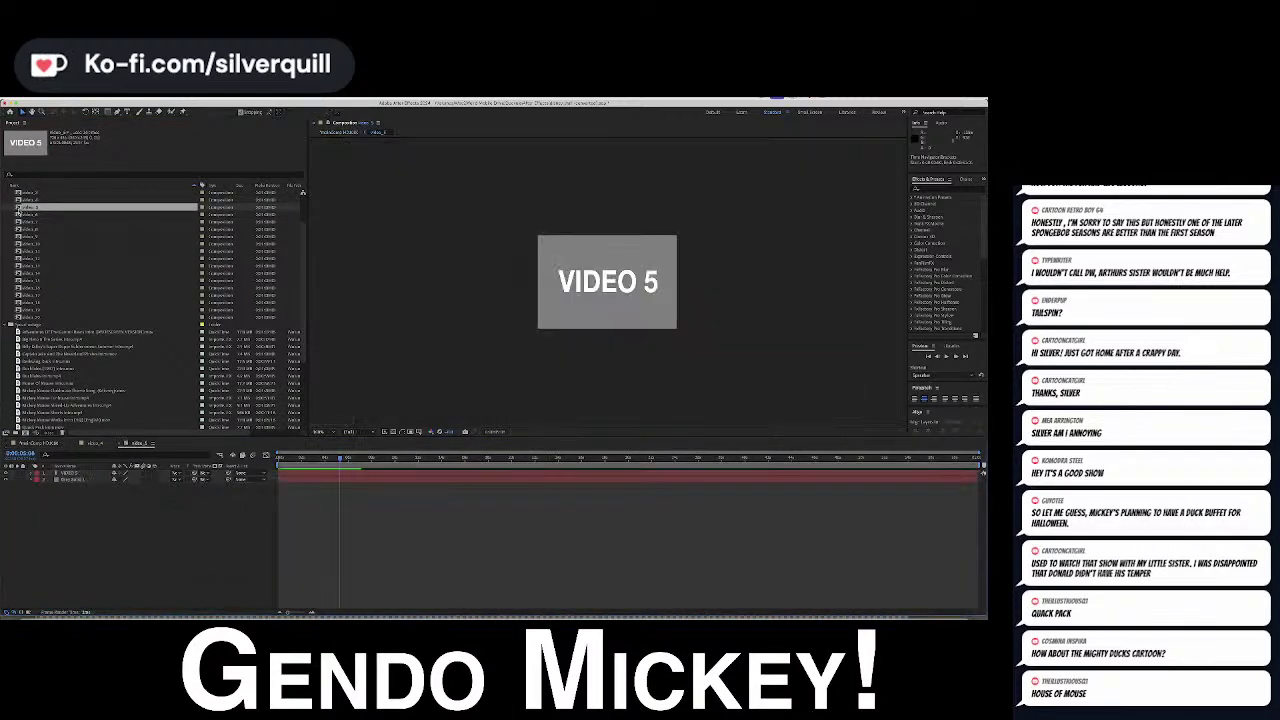
pyautogui.click(321, 473)
pyautogui.press('Delete')
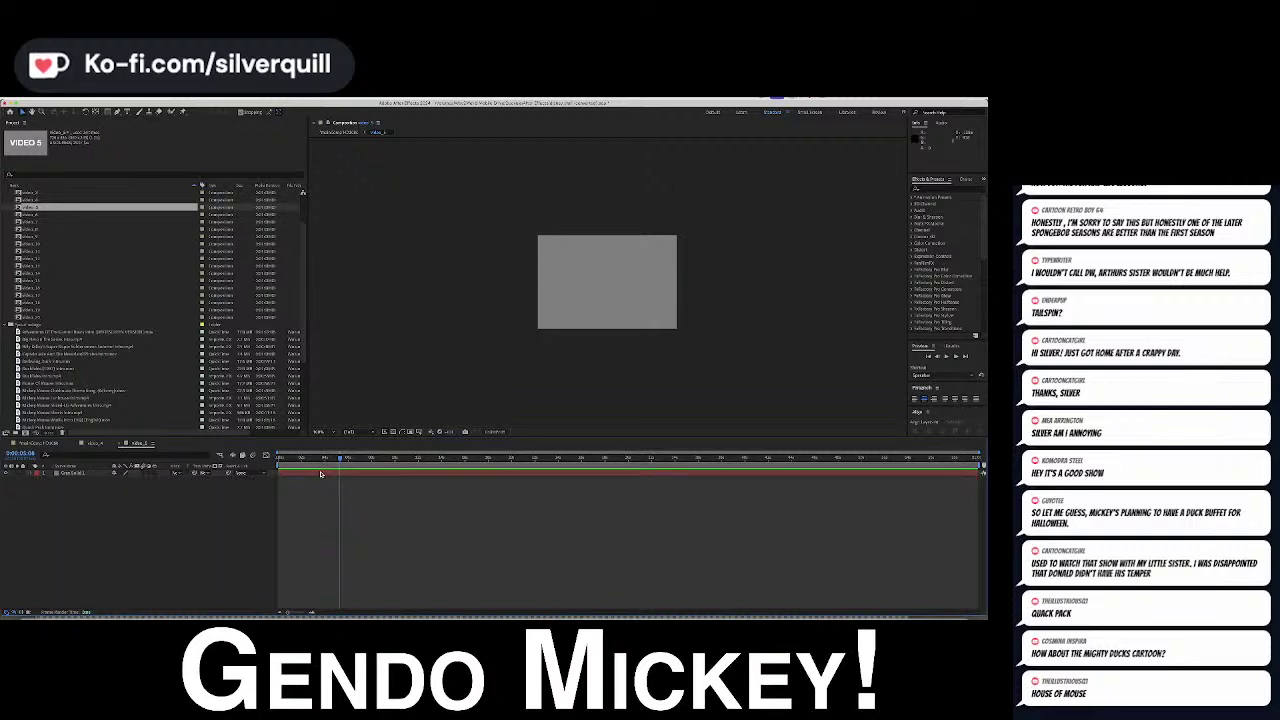
pyautogui.press('Home')
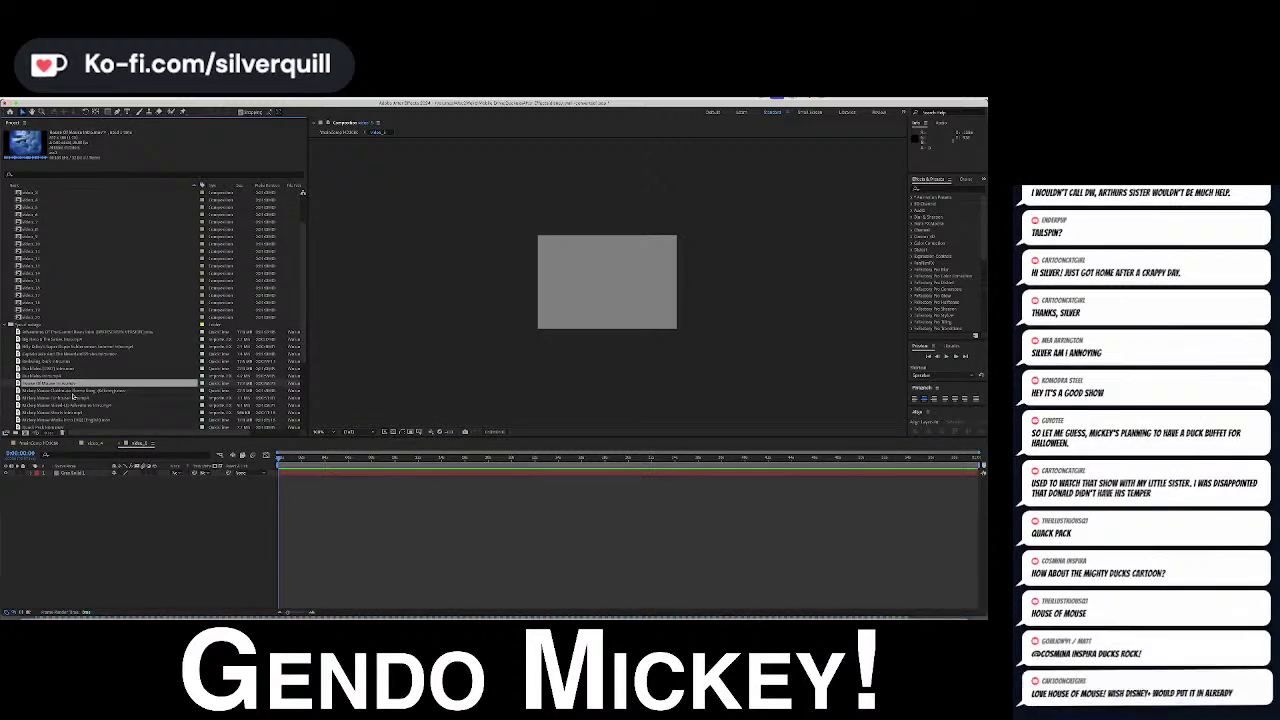
# Preview the Mickey Mouse Shorts intro clip and dismiss the file import dialog without importing anything
pyautogui.doubleClick(51, 413)
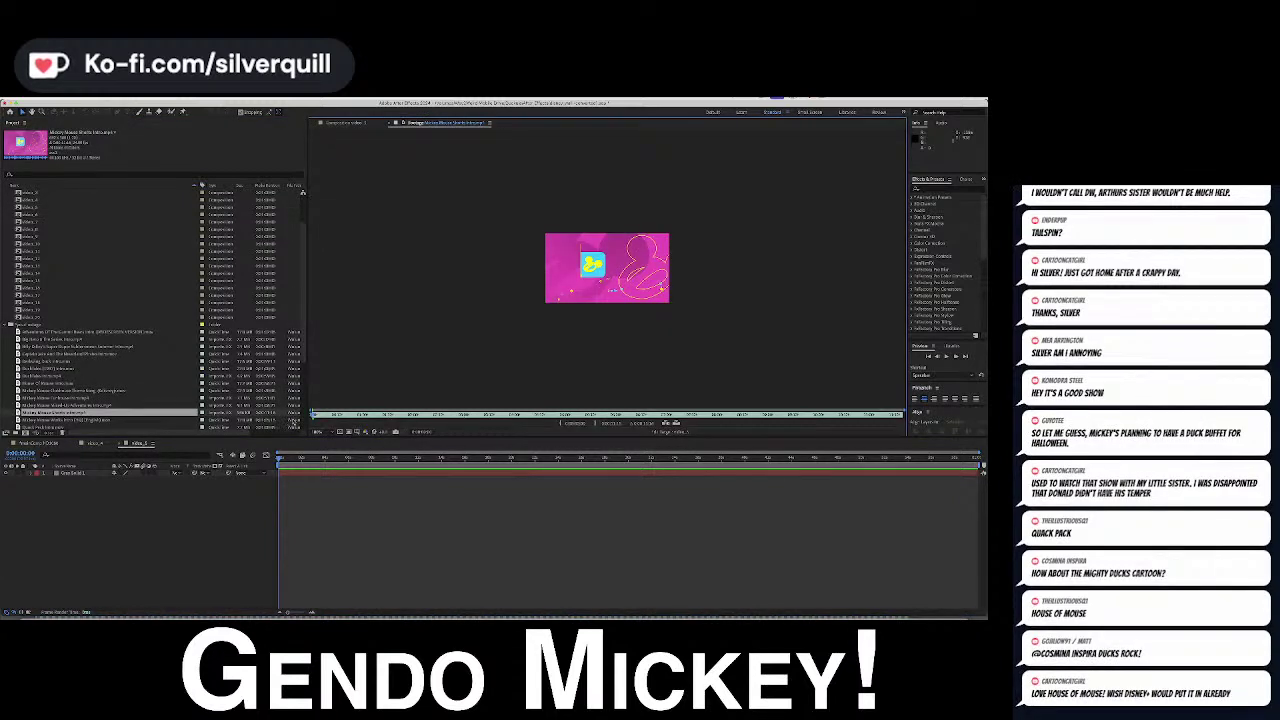
pyautogui.press('space')
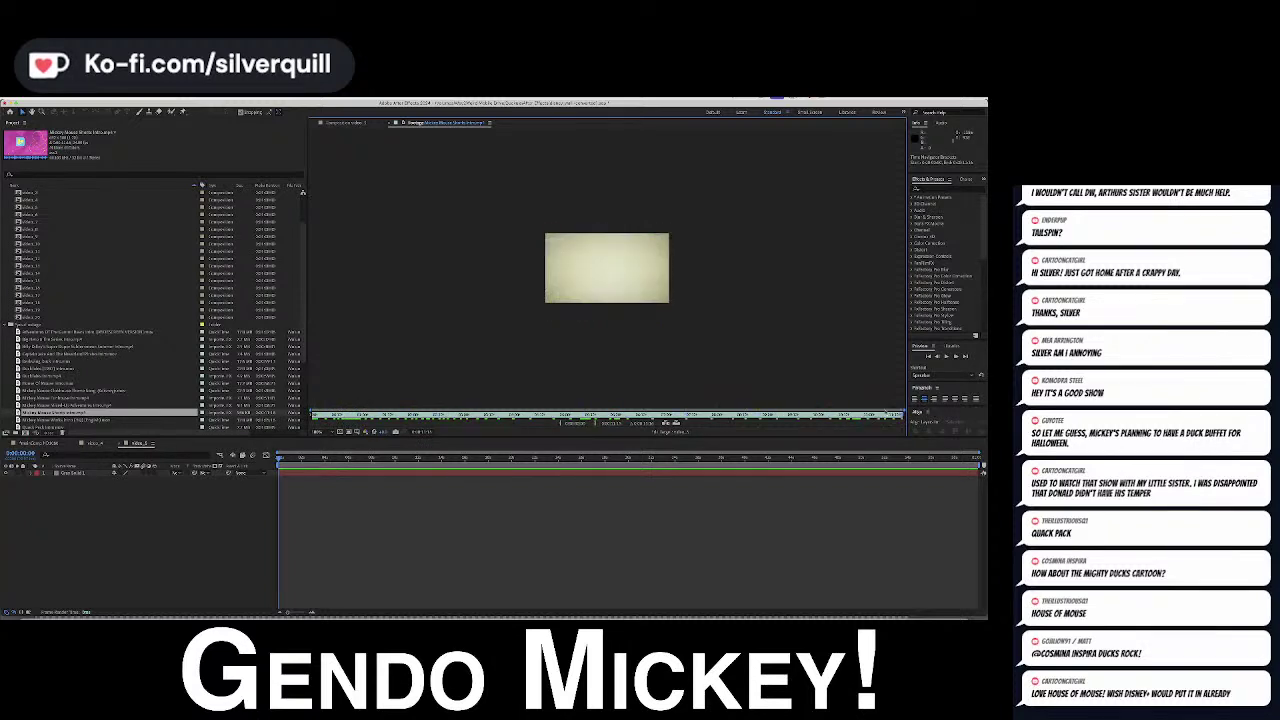
pyautogui.click(28, 417)
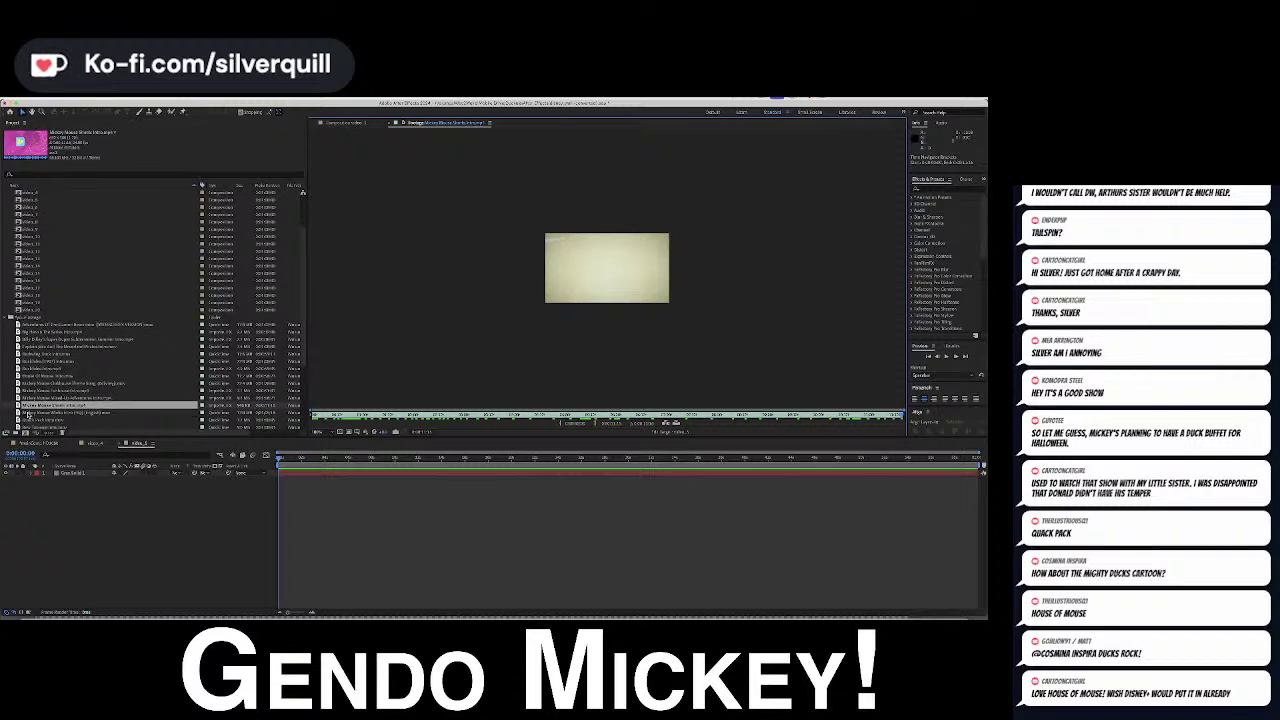
pyautogui.click(23, 416)
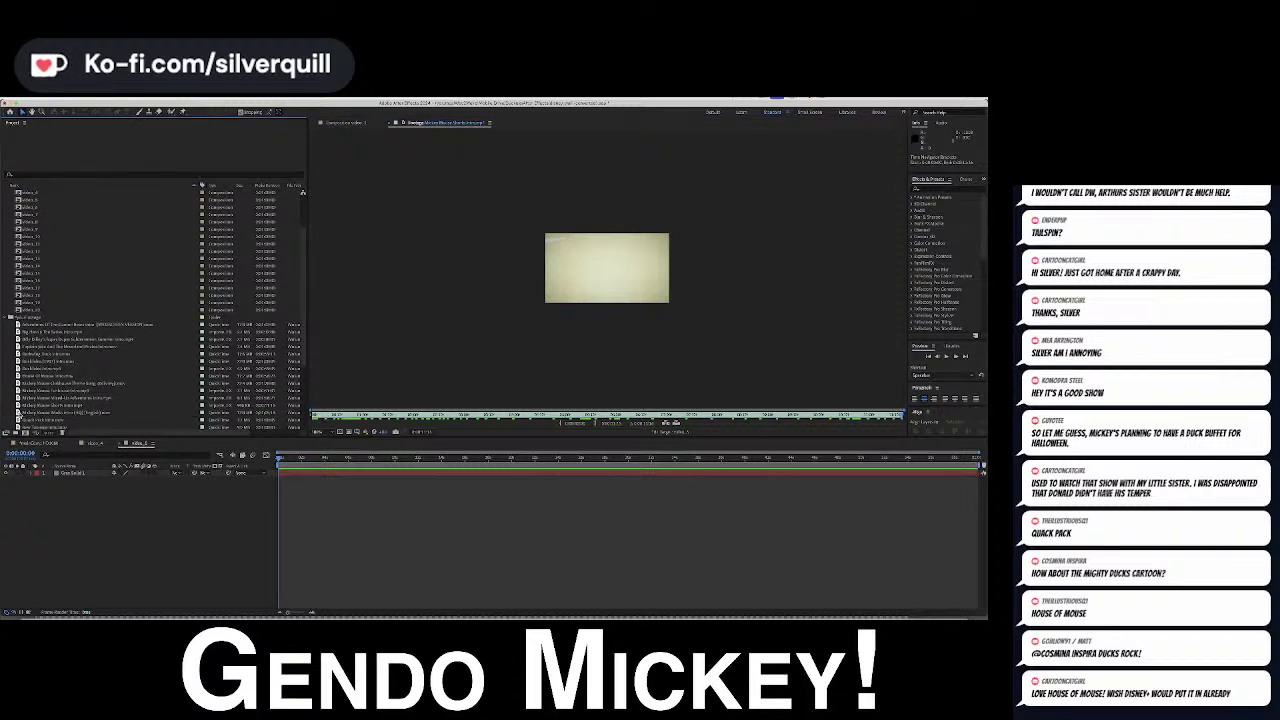
pyautogui.press('super+i')
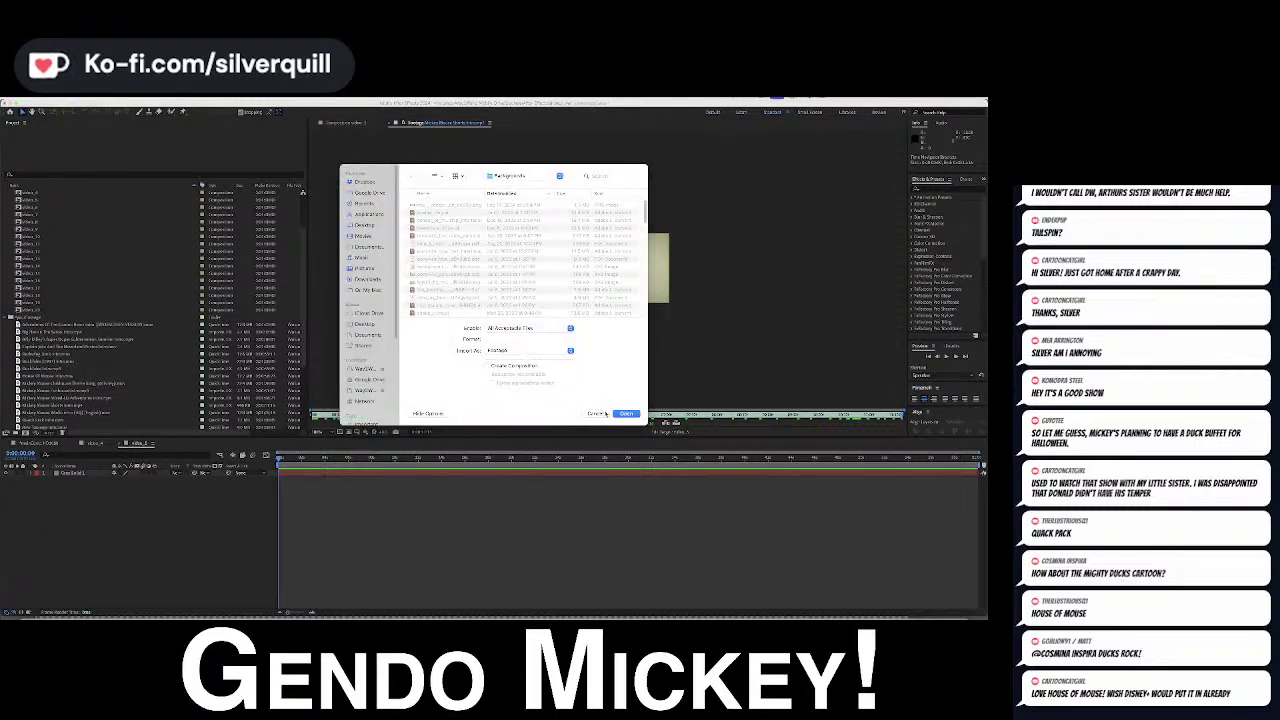
pyautogui.click(594, 413)
# Open the Mickey Mouse Works intro clip and scrub back and forth through it
pyautogui.doubleClick(45, 411)
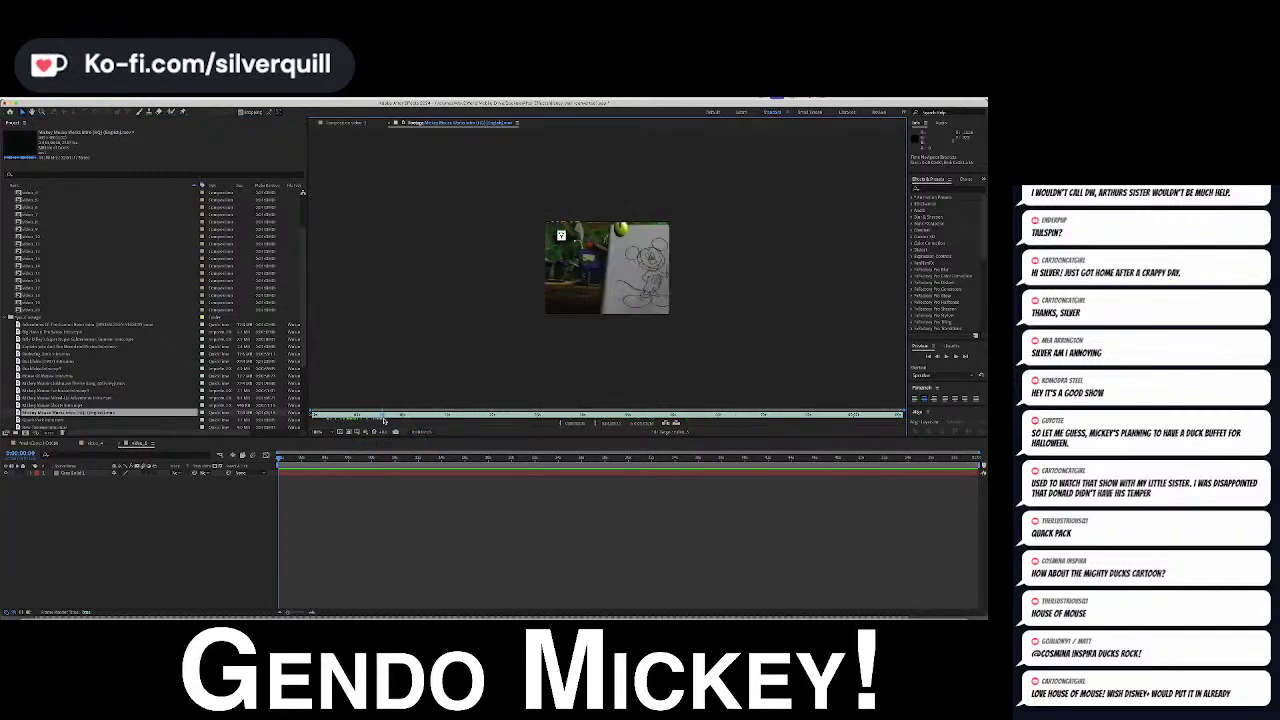
pyautogui.moveTo(401, 418); pyautogui.dragTo(662, 401)
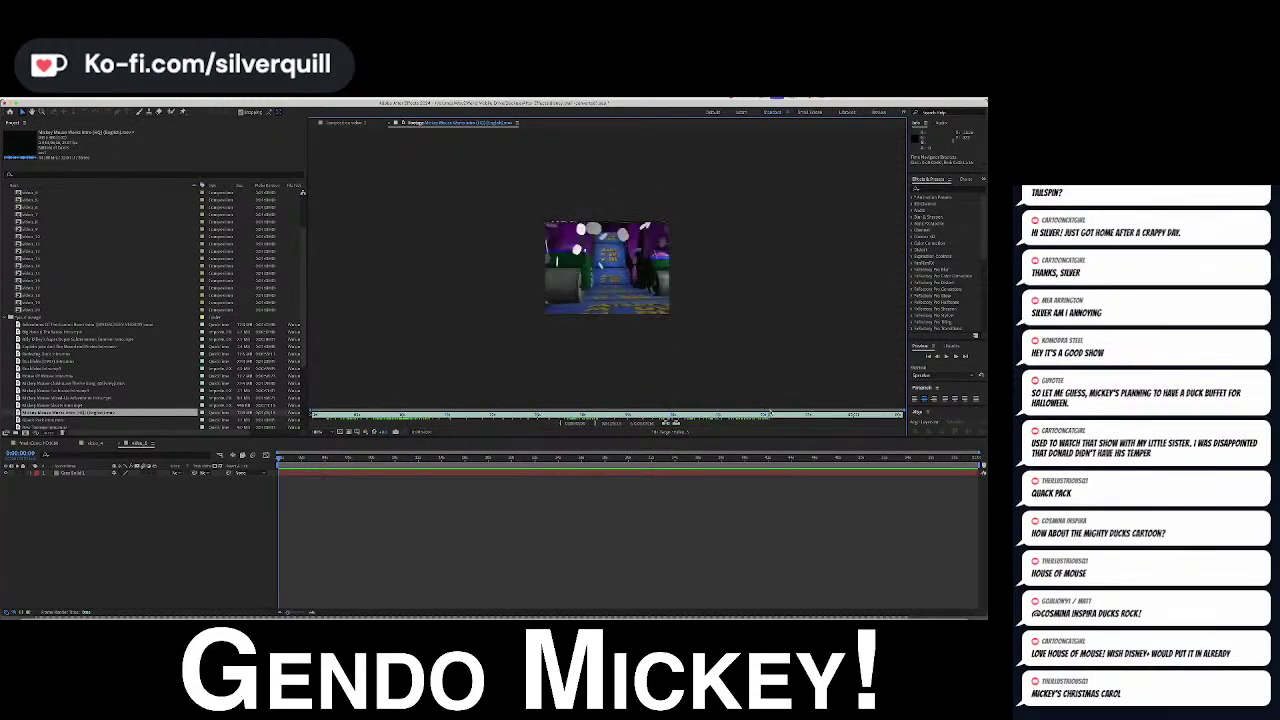
pyautogui.moveTo(823, 415); pyautogui.dragTo(620, 412)
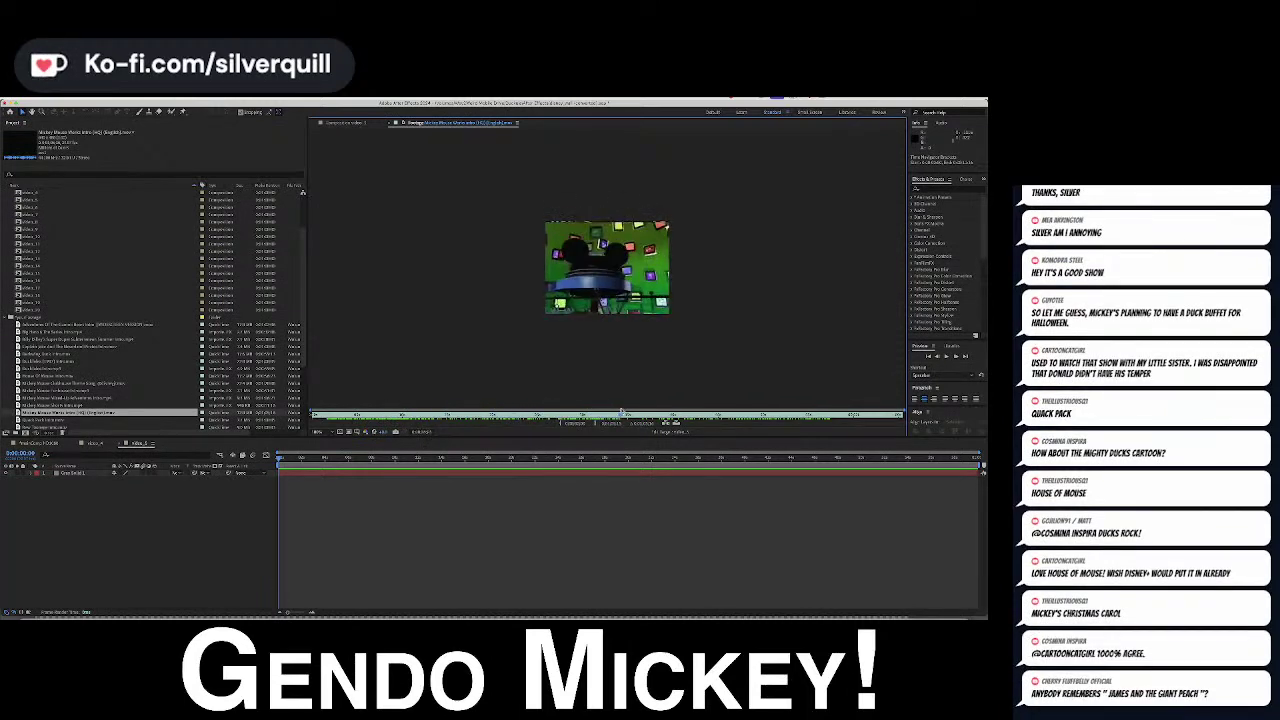
# Enlarge the Mickey Mouse Works intro preview, then play and scrub through the rest of the clip to its end
pyautogui.click(333, 432)
pyautogui.click(332, 443)
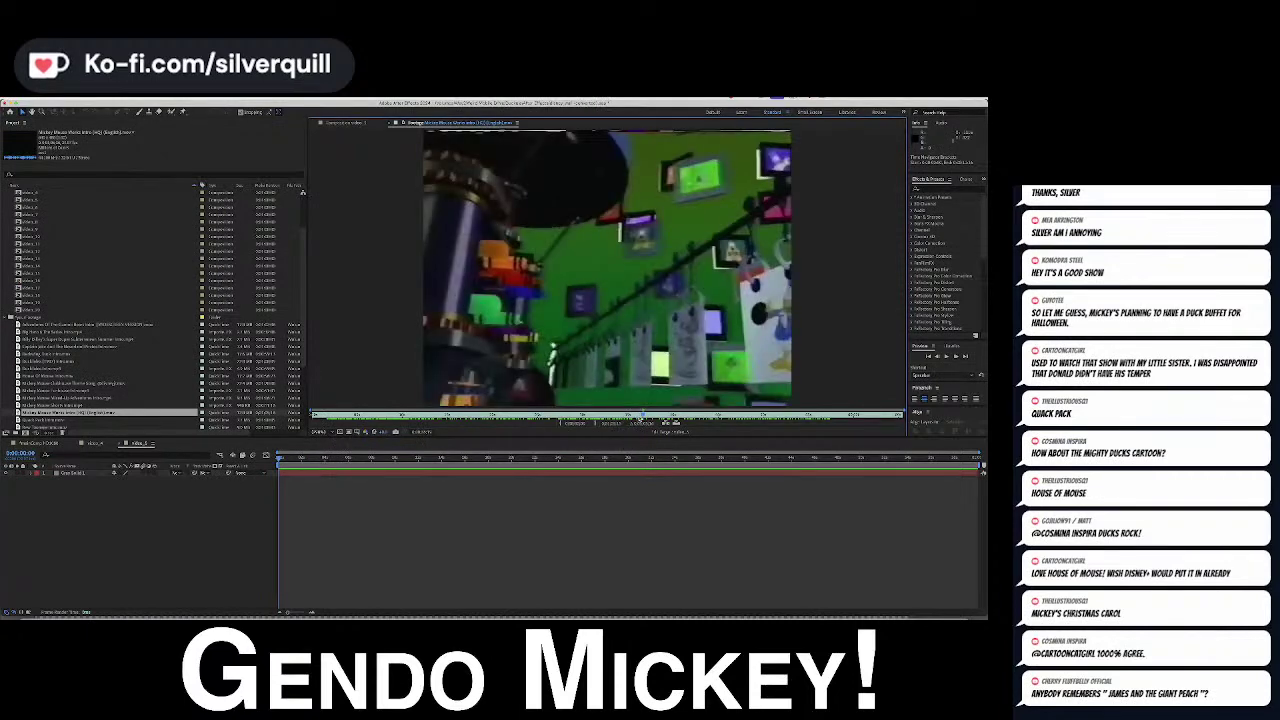
pyautogui.press('space')
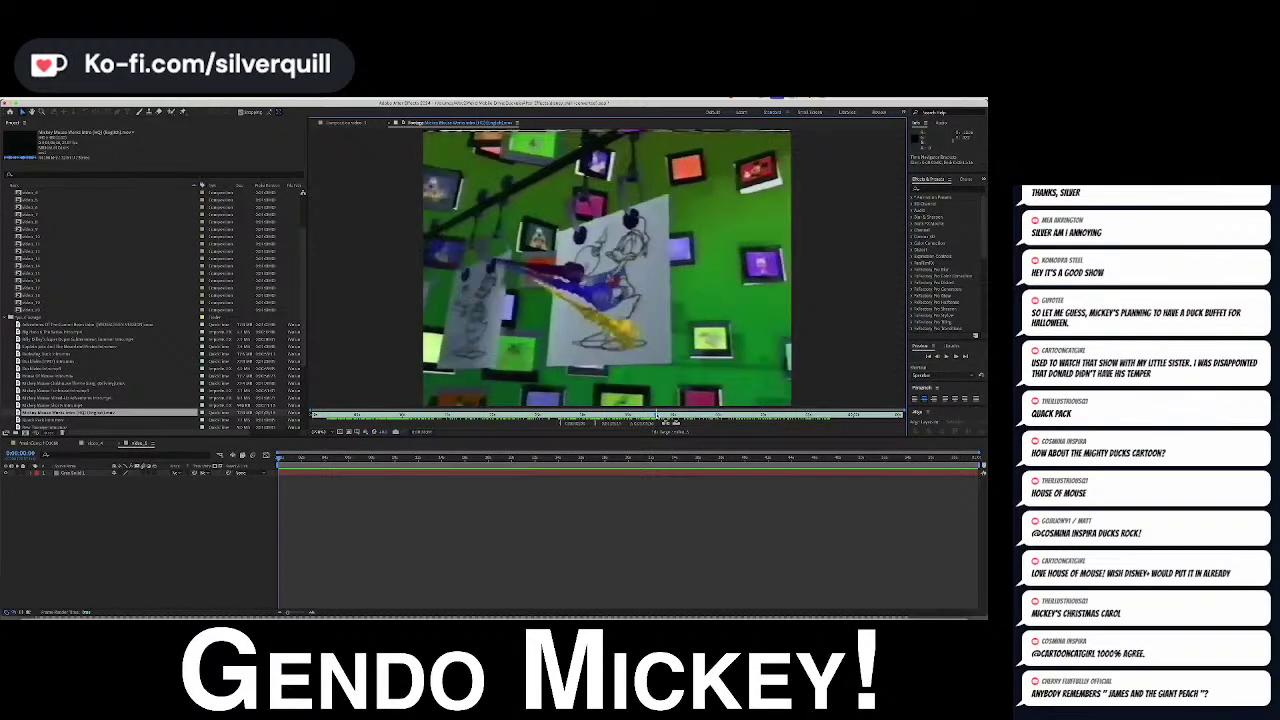
pyautogui.moveTo(658, 414); pyautogui.dragTo(896, 425)
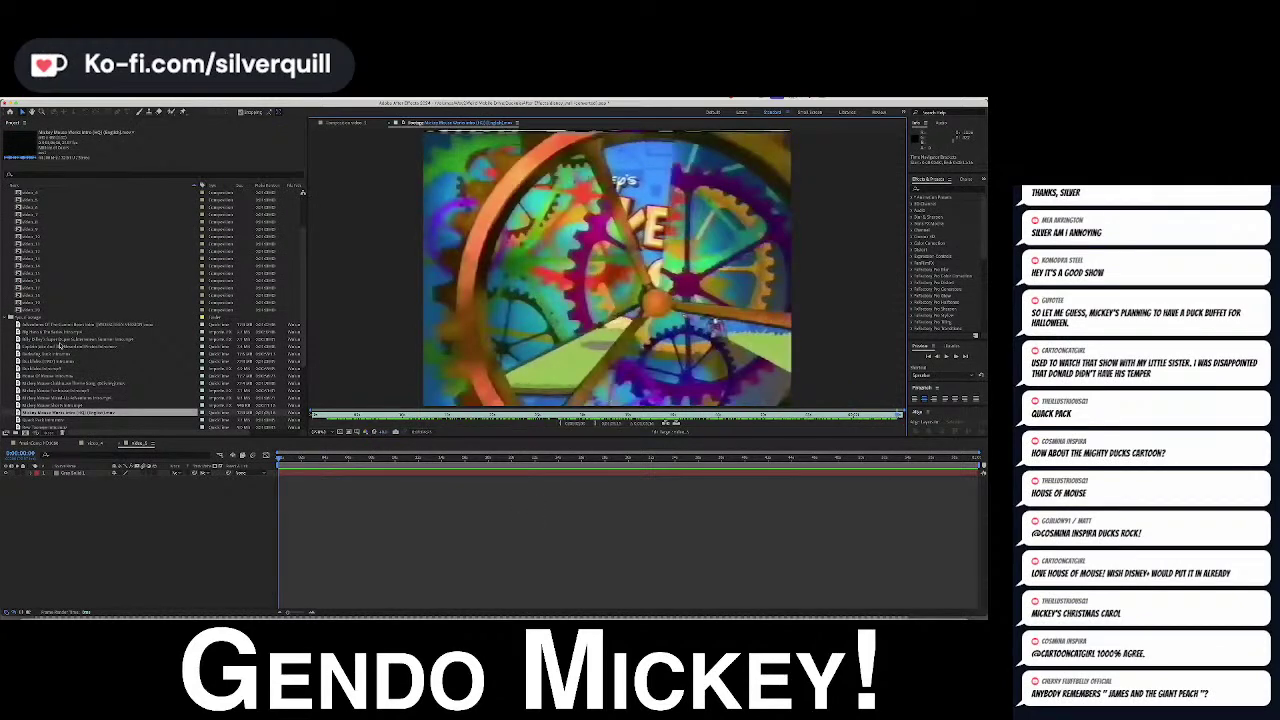
# Add the Quack Pack intro clip above the solid layer in the VIDEO 5 composition and expand the new layer's properties
pyautogui.scroll(-2, 62, 368)
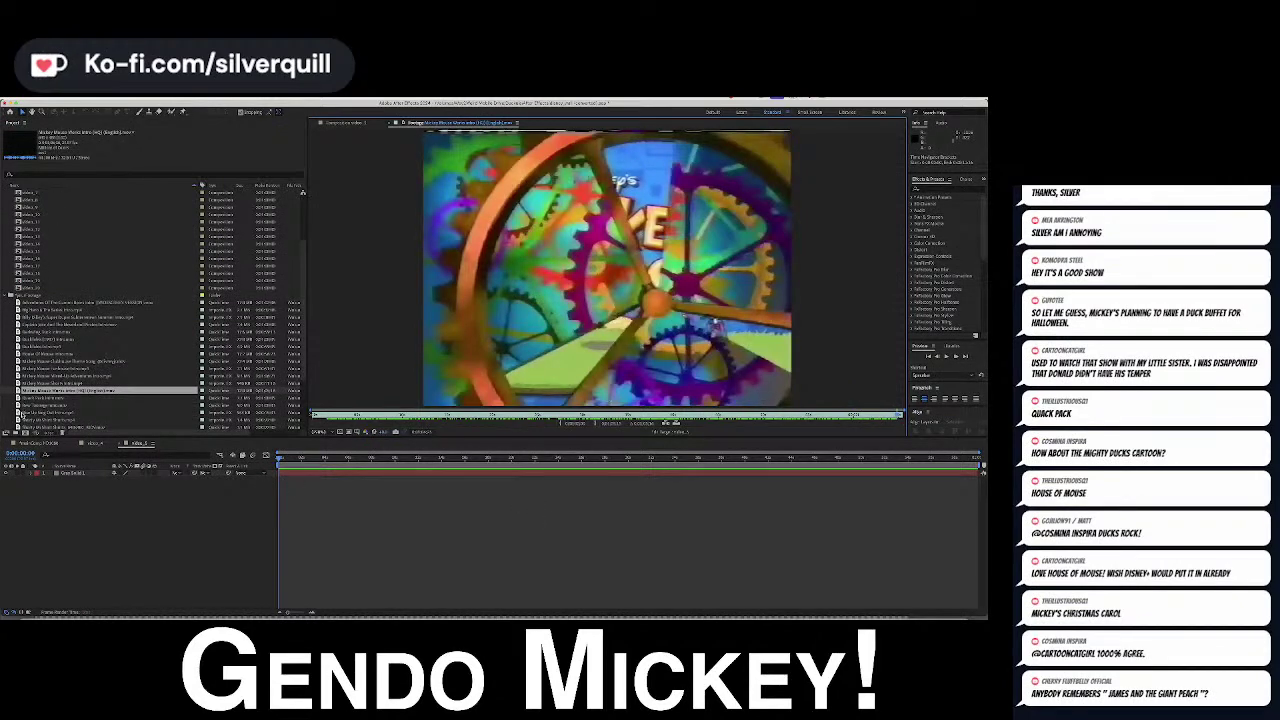
pyautogui.click(28, 399)
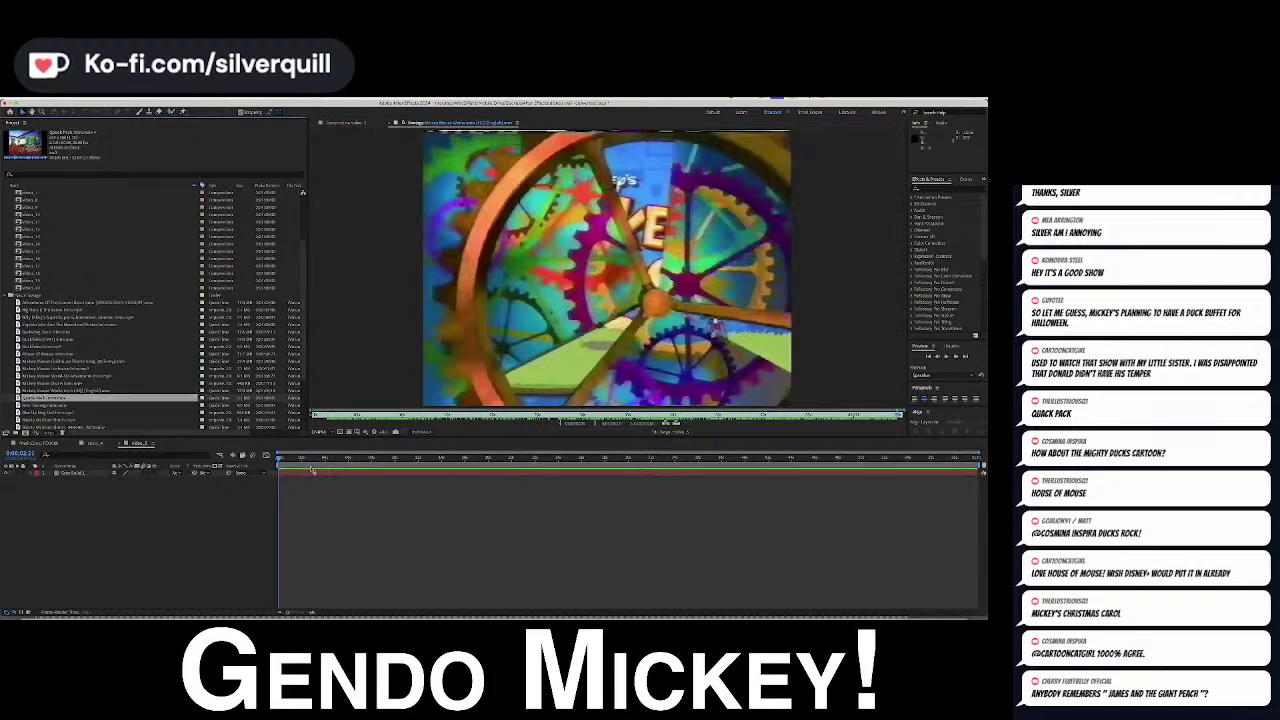
pyautogui.moveTo(312, 476); pyautogui.dragTo(310, 476)
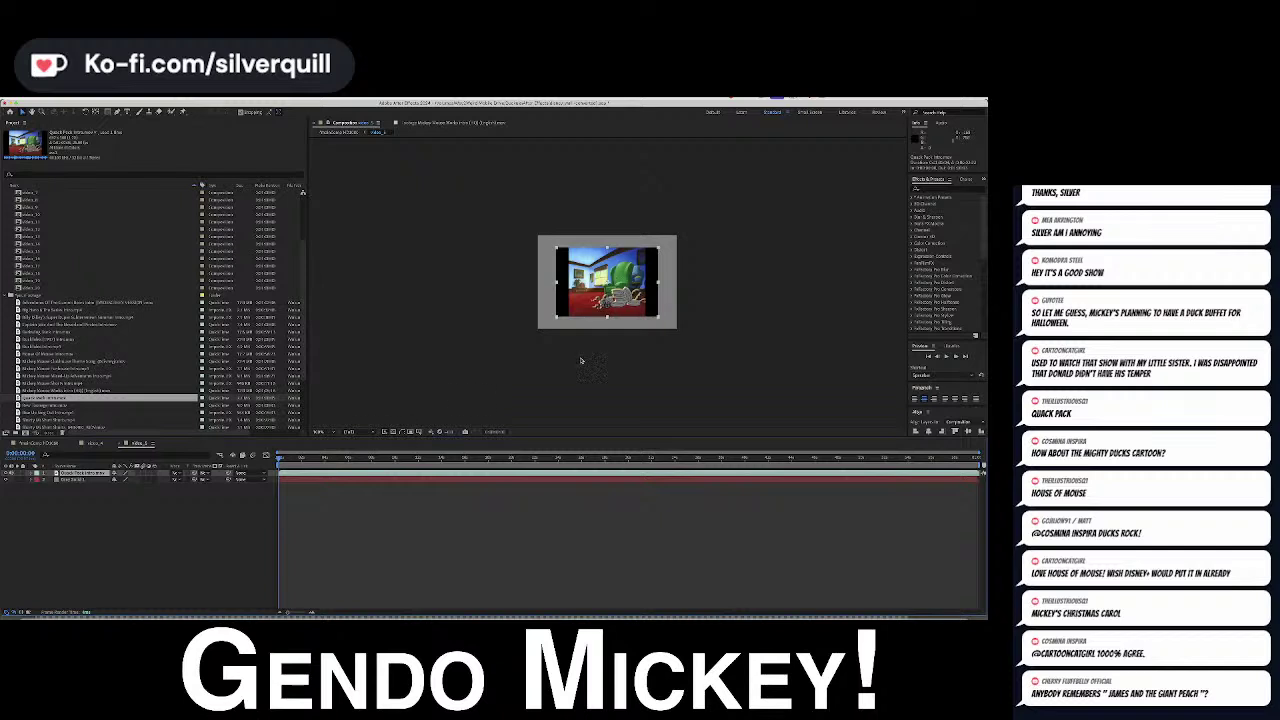
pyautogui.click(31, 474)
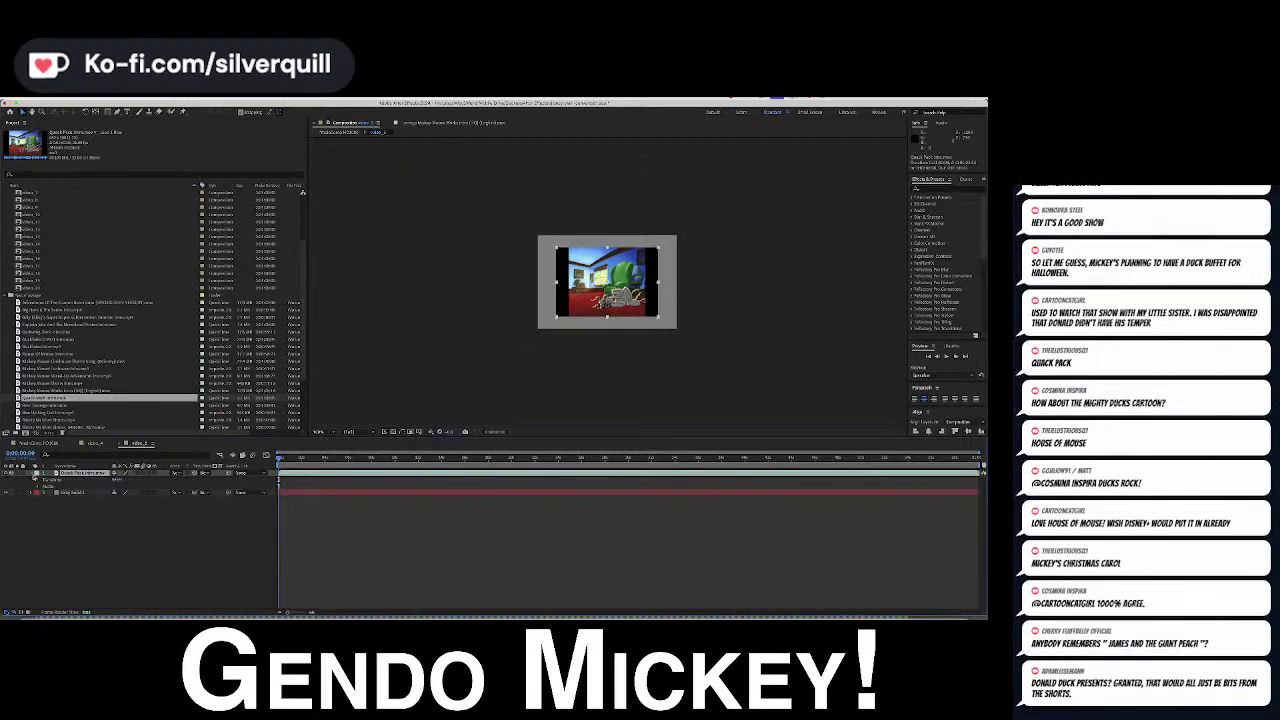
# Scale up the Quack Pack intro layer until it covers the frame without side bars, and scrub through it to check the framing
pyautogui.click(42, 481)
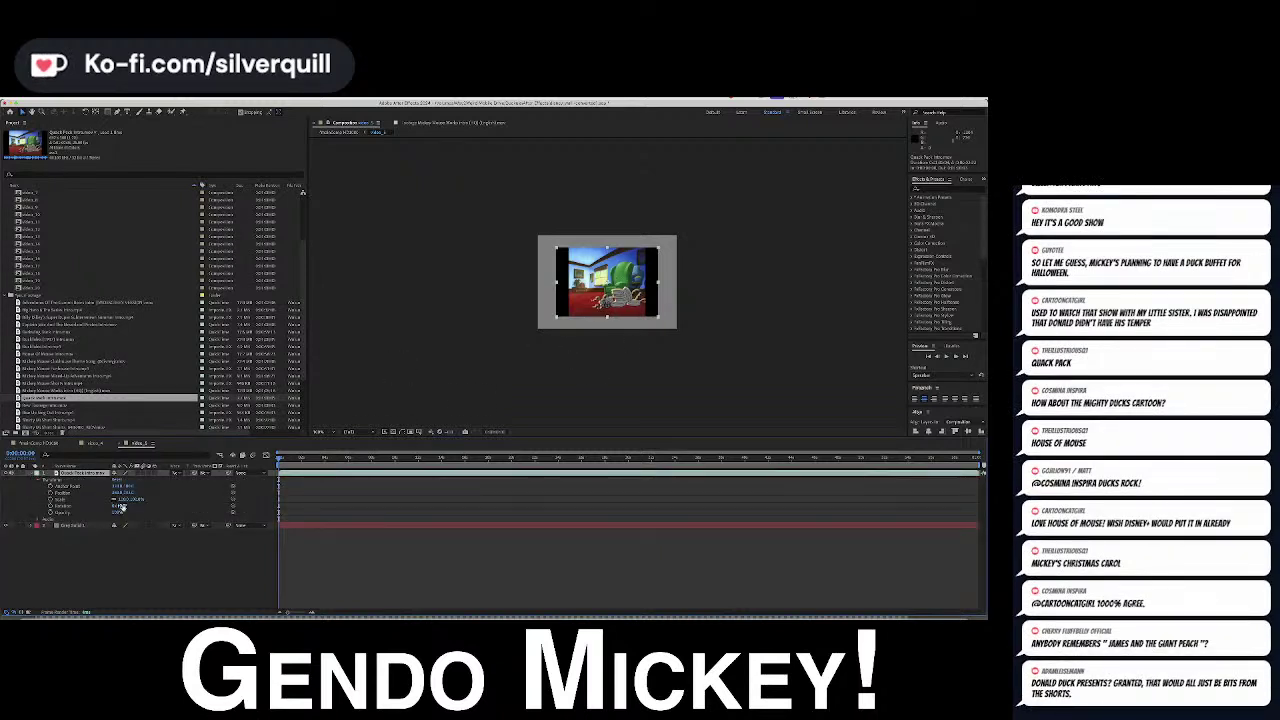
pyautogui.moveTo(137, 500); pyautogui.dragTo(174, 502)
pyautogui.moveTo(297, 456); pyautogui.dragTo(474, 459)
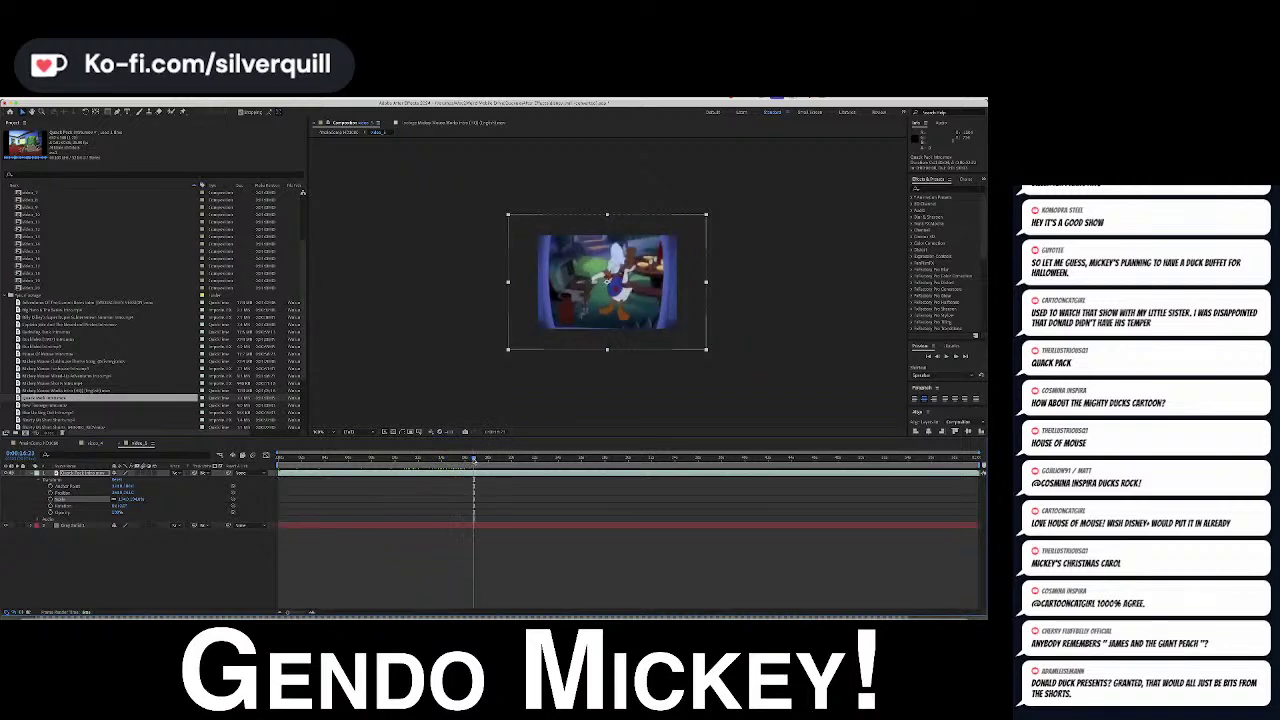
# Close the two open placeholder compositions and scrub through the video wall composition to check its screens
pyautogui.click(26, 407)
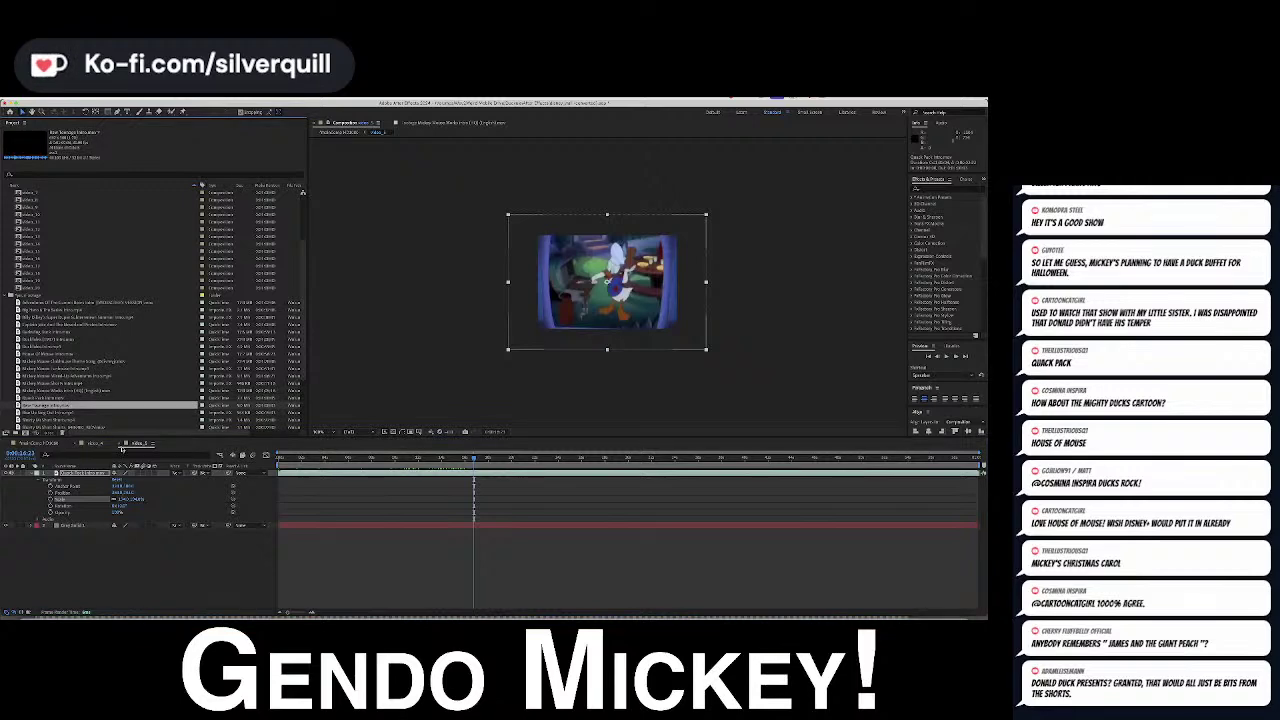
pyautogui.click(92, 443)
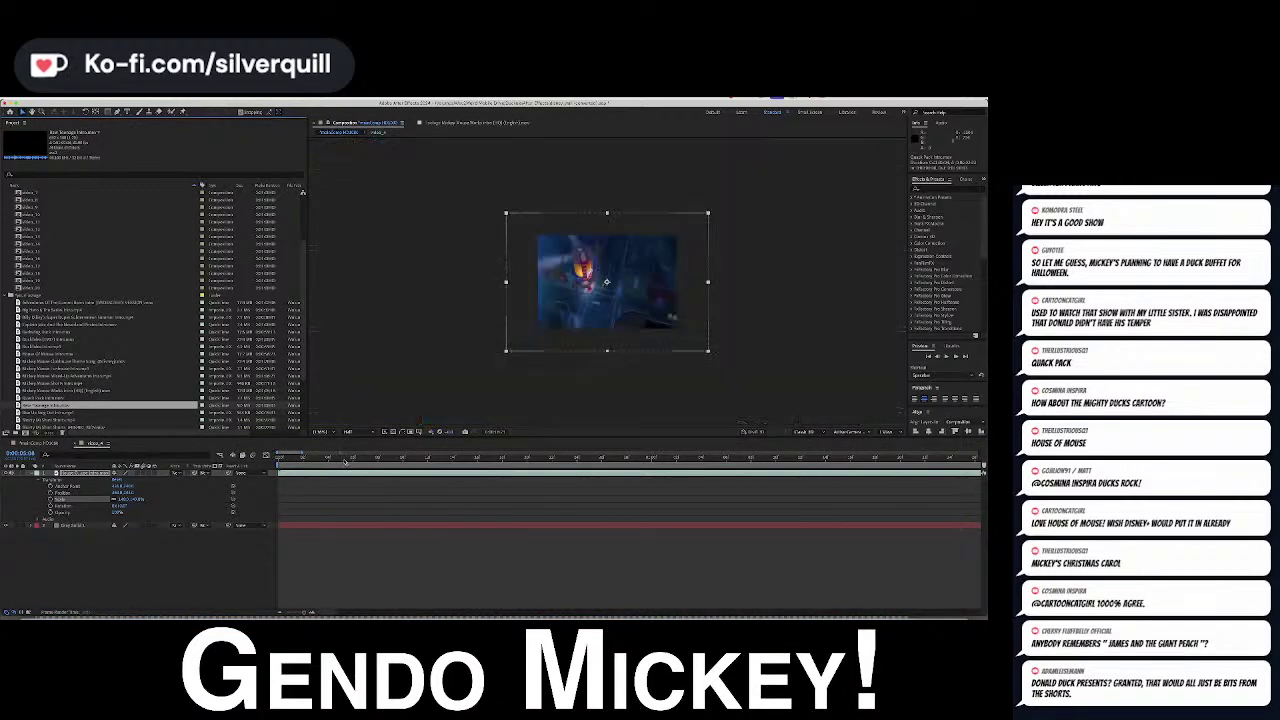
pyautogui.click(281, 458)
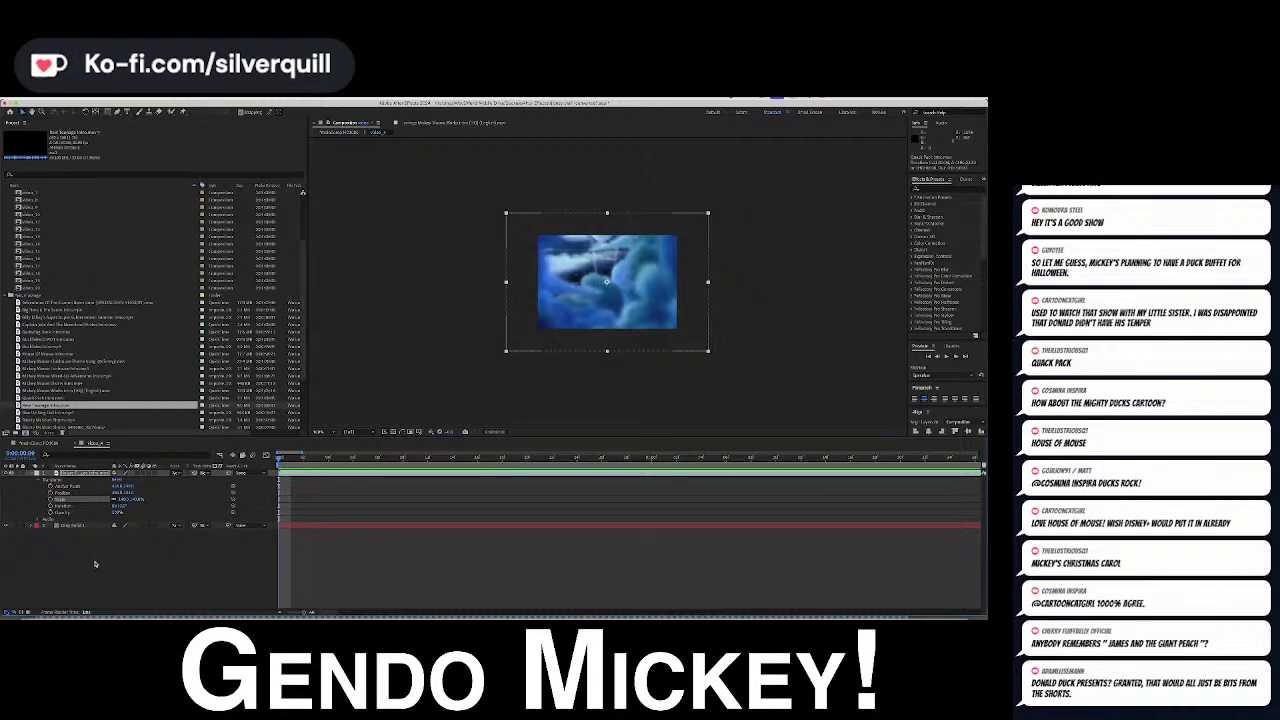
pyautogui.click(77, 443)
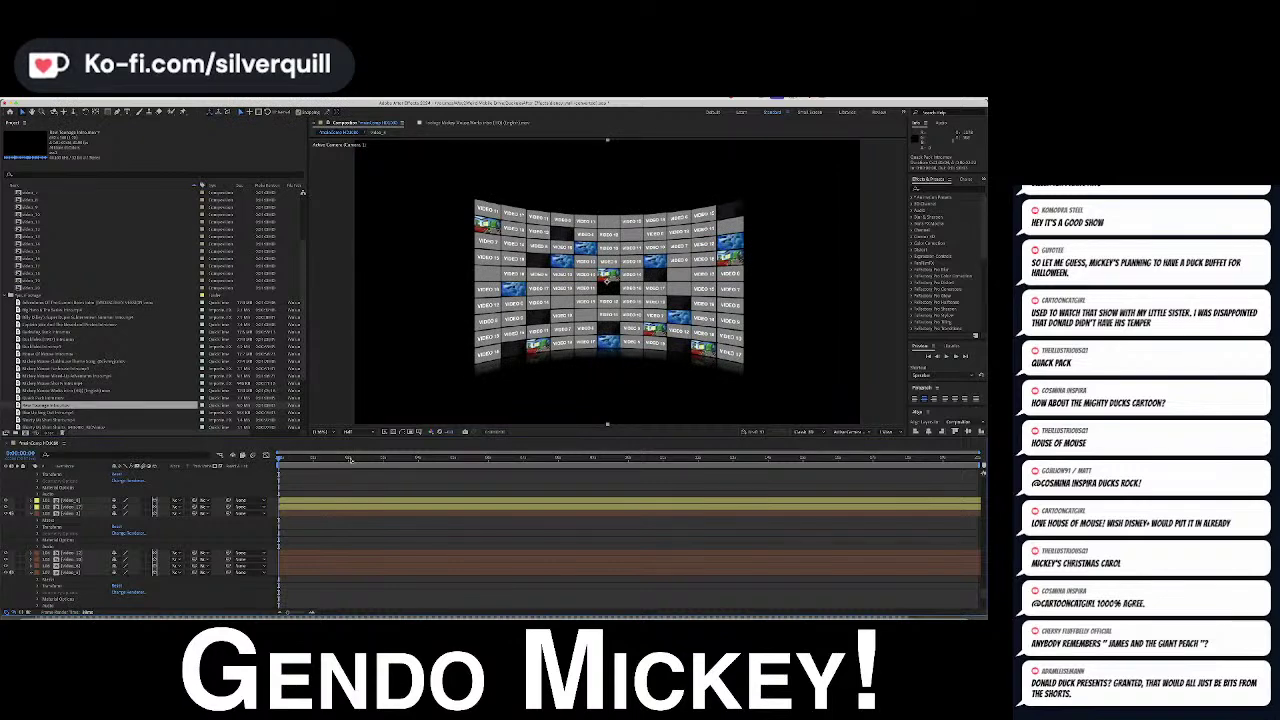
pyautogui.click(334, 460)
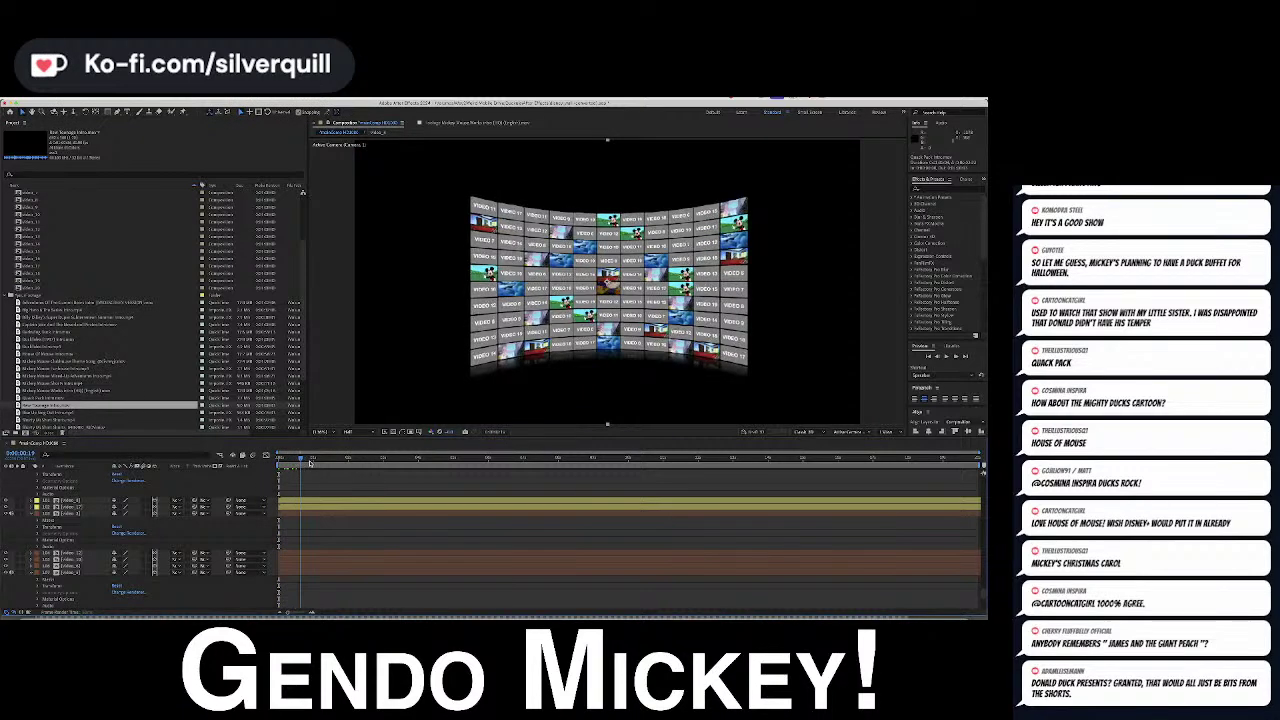
pyautogui.moveTo(342, 463); pyautogui.dragTo(492, 475)
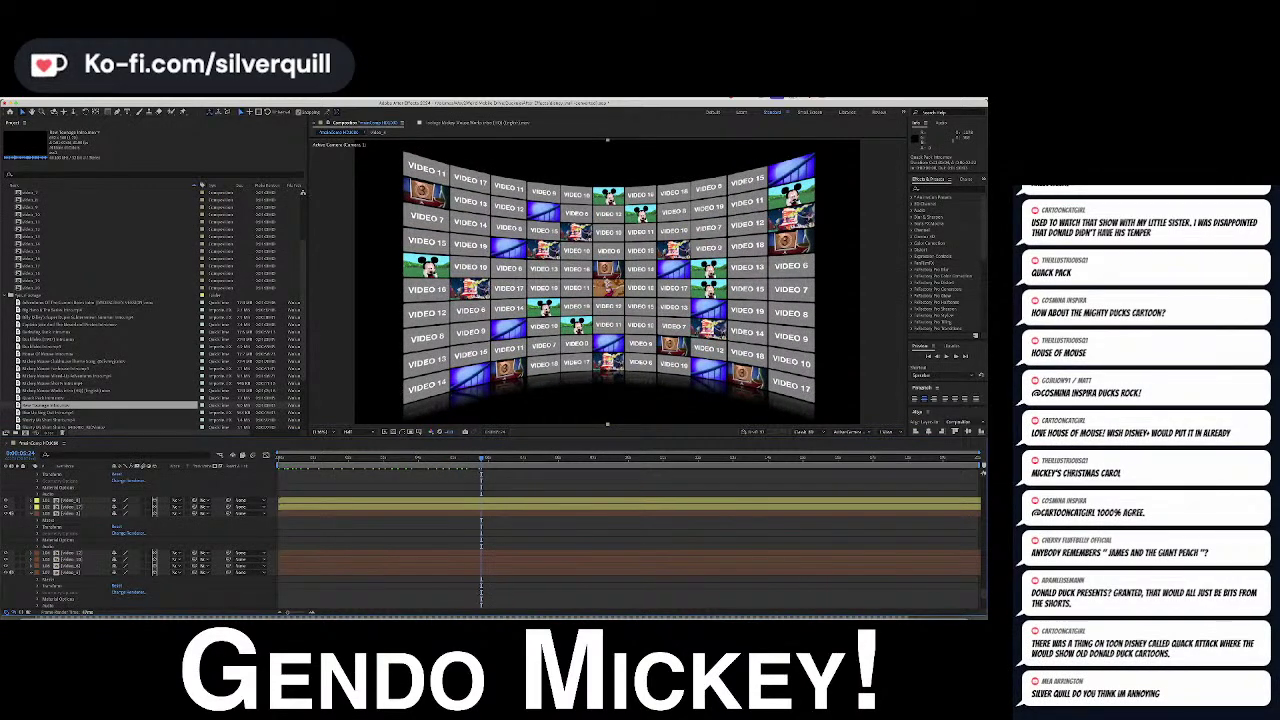
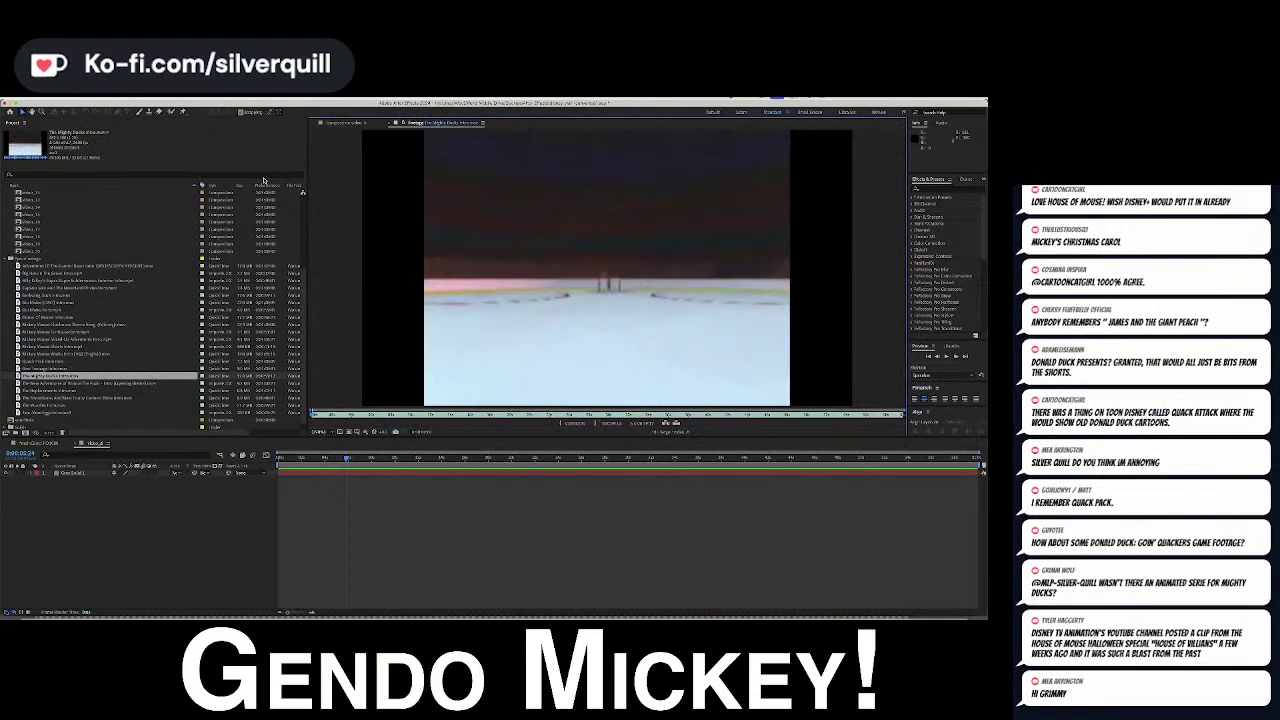
# Close the footage preview and add the Mighty Ducks intro above the solid in the placeholder composition, starting at the first frame
pyautogui.click(391, 123)
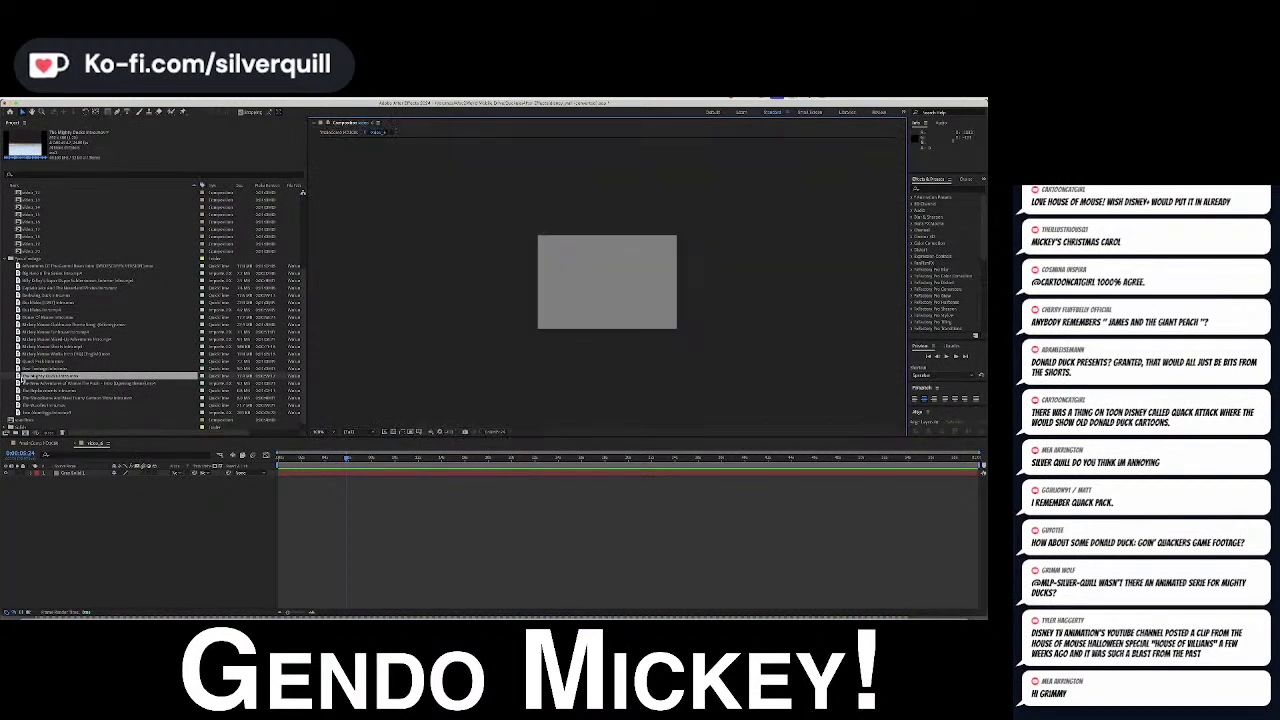
pyautogui.moveTo(287, 483); pyautogui.dragTo(295, 476)
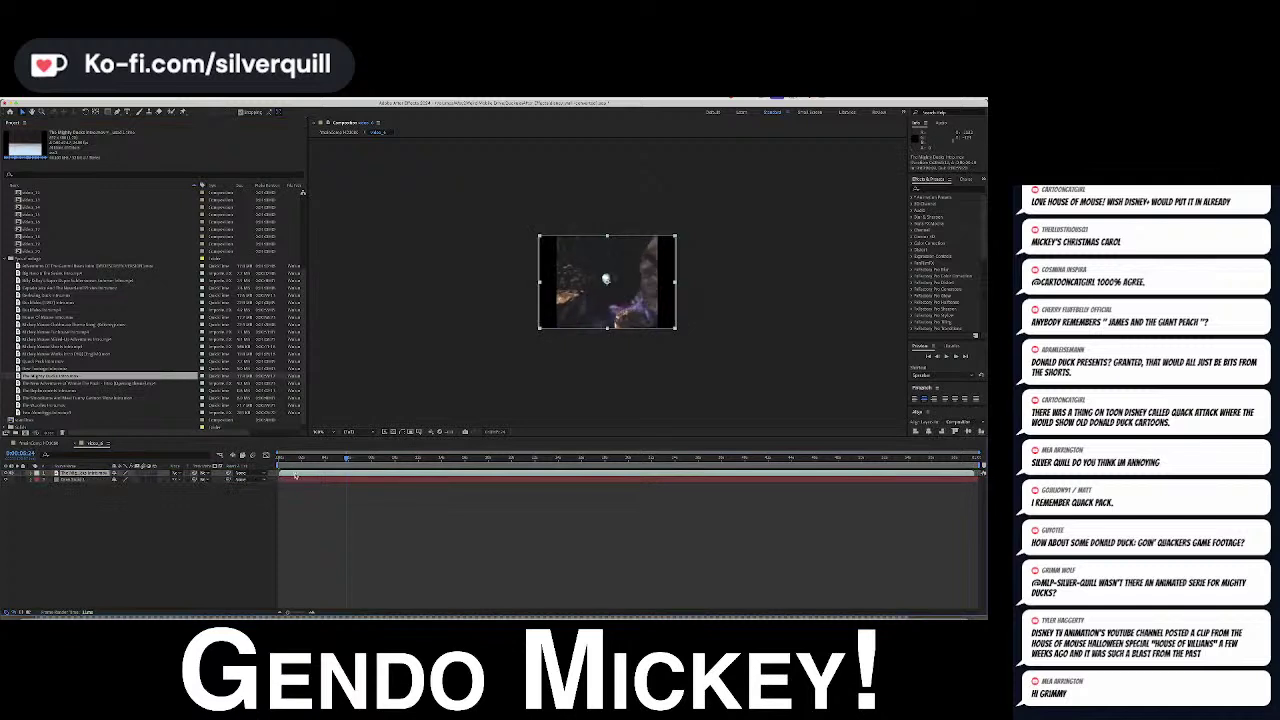
pyautogui.press('=')
pyautogui.press('=')
pyautogui.press('=')
pyautogui.press('=')
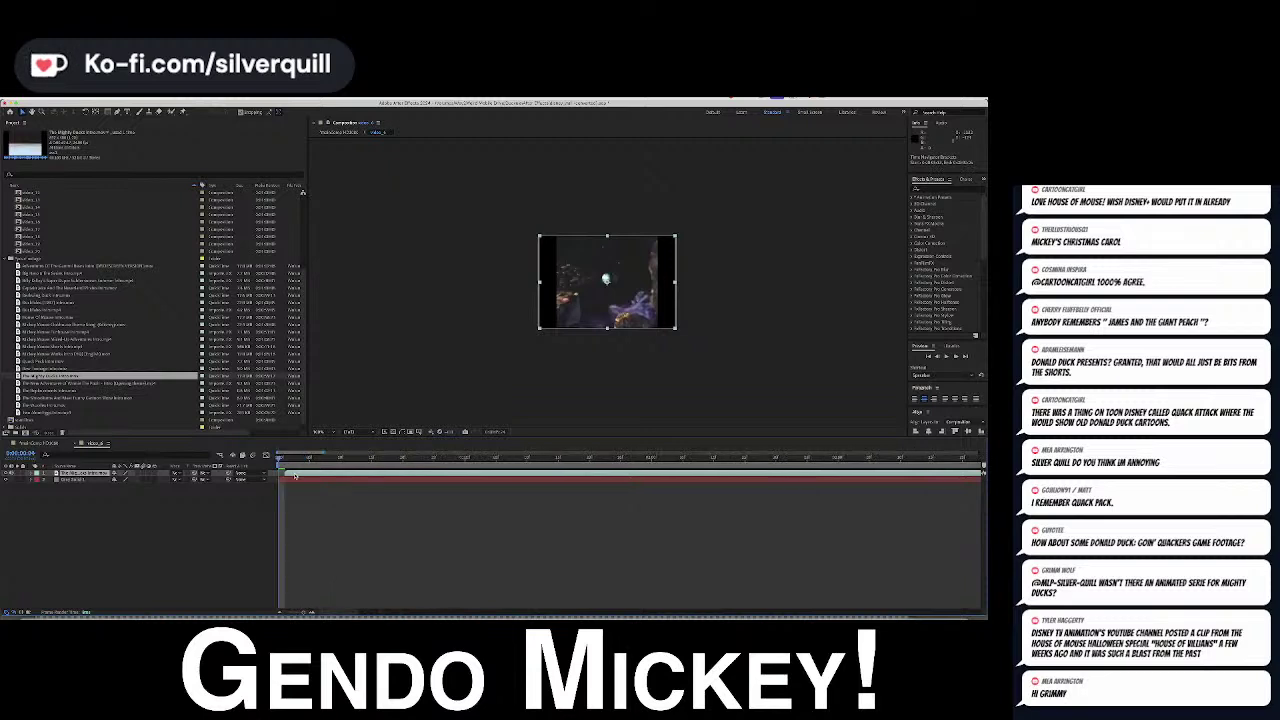
pyautogui.press('Home')
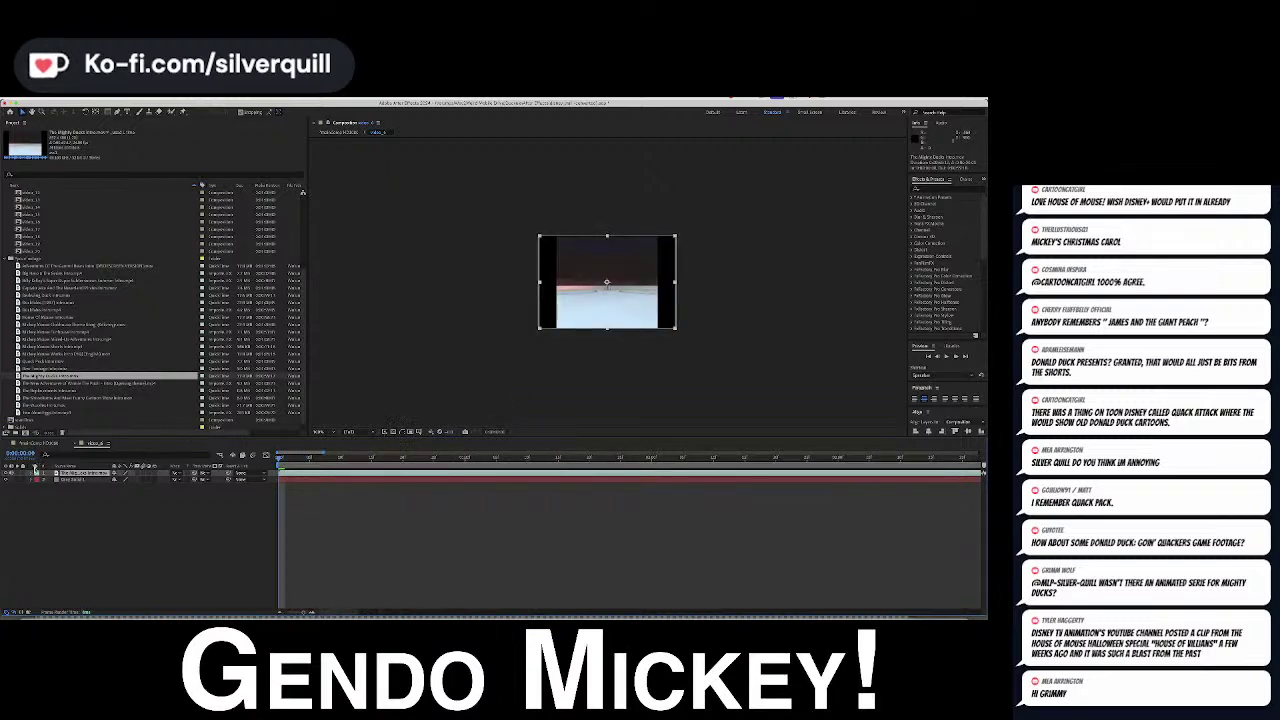
# Scale up the Mighty Ducks intro layer until it covers the frame, scrub through it, and return to the video wall composition
pyautogui.click(33, 478)
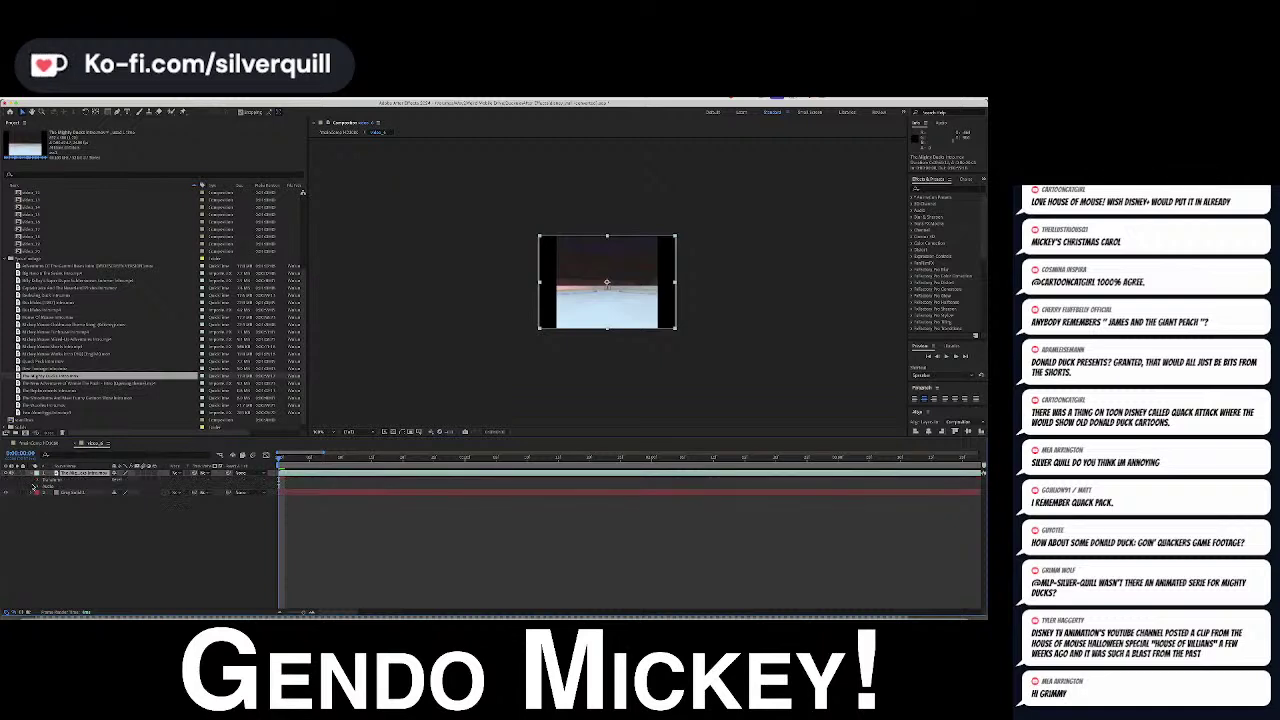
pyautogui.click(37, 482)
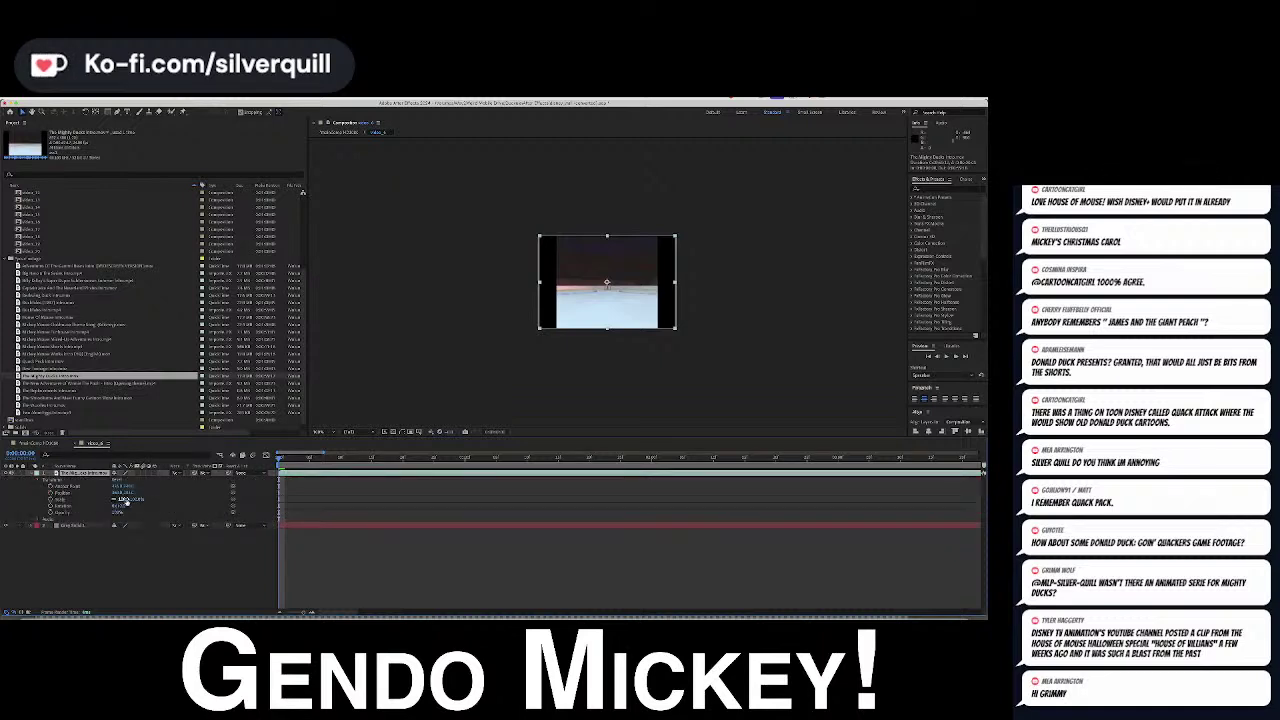
pyautogui.moveTo(133, 500); pyautogui.dragTo(148, 499)
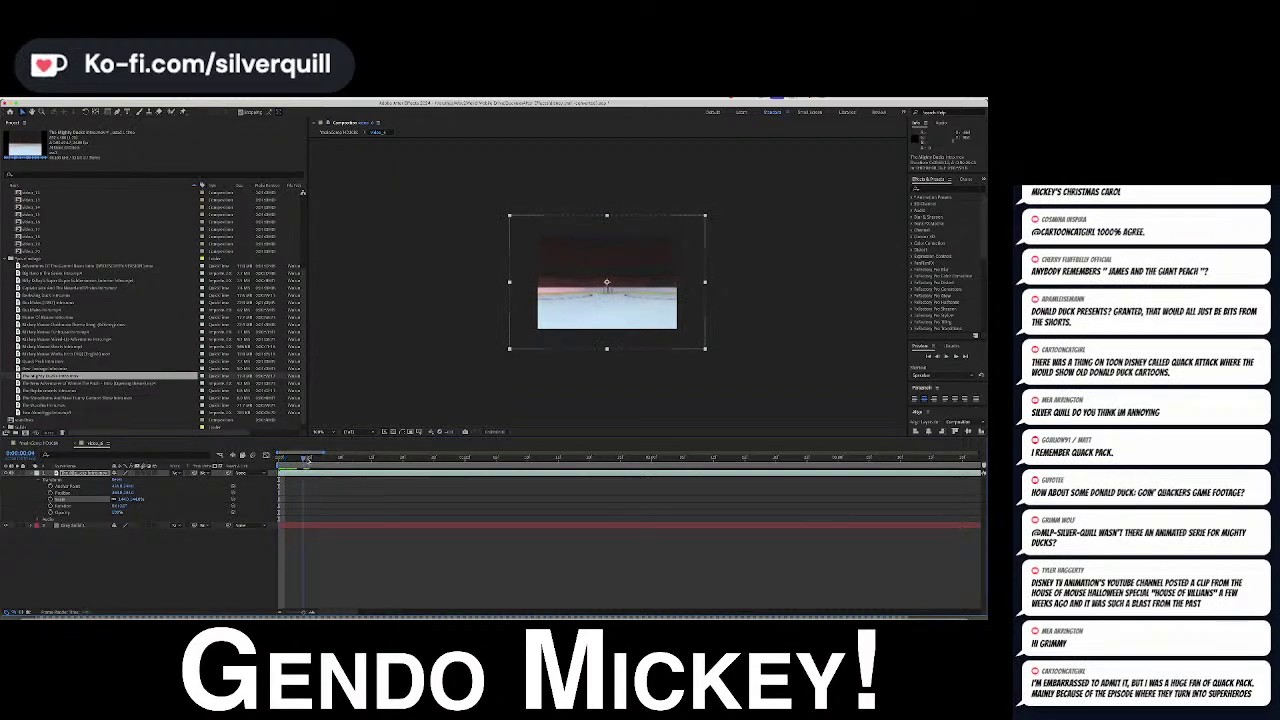
pyautogui.click(309, 458)
pyautogui.moveTo(309, 458); pyautogui.dragTo(887, 459)
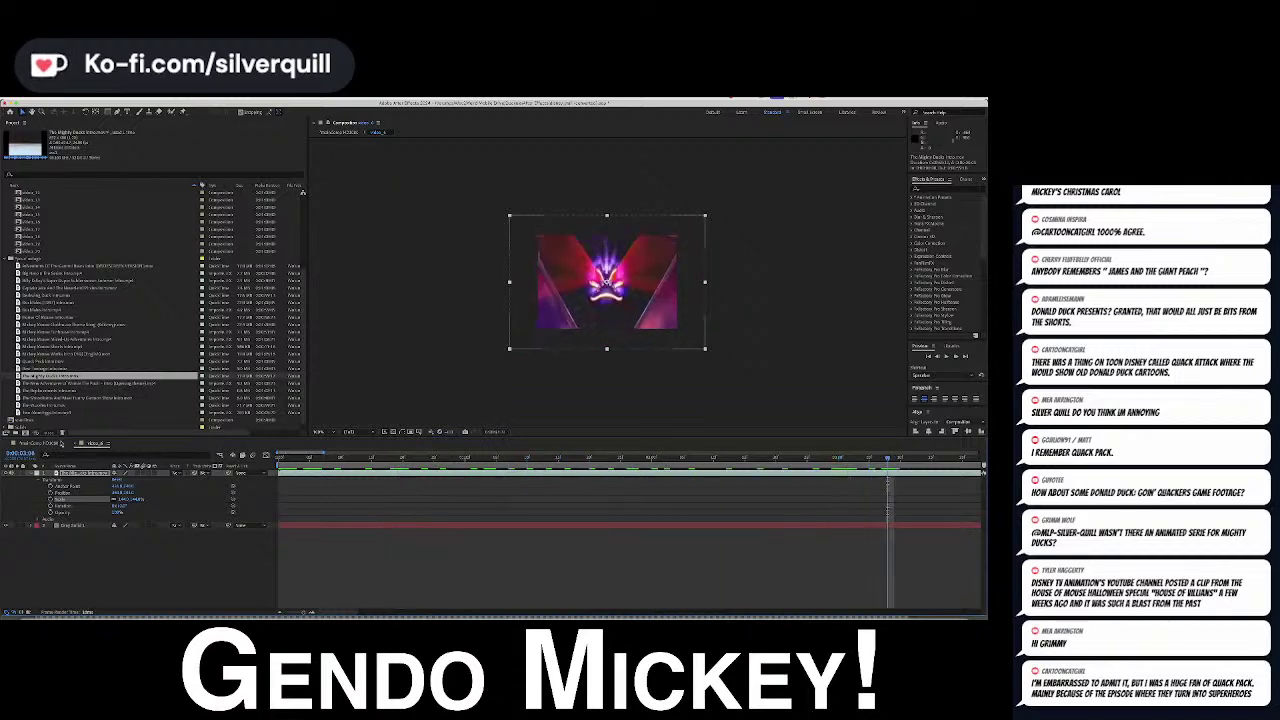
pyautogui.click(75, 444)
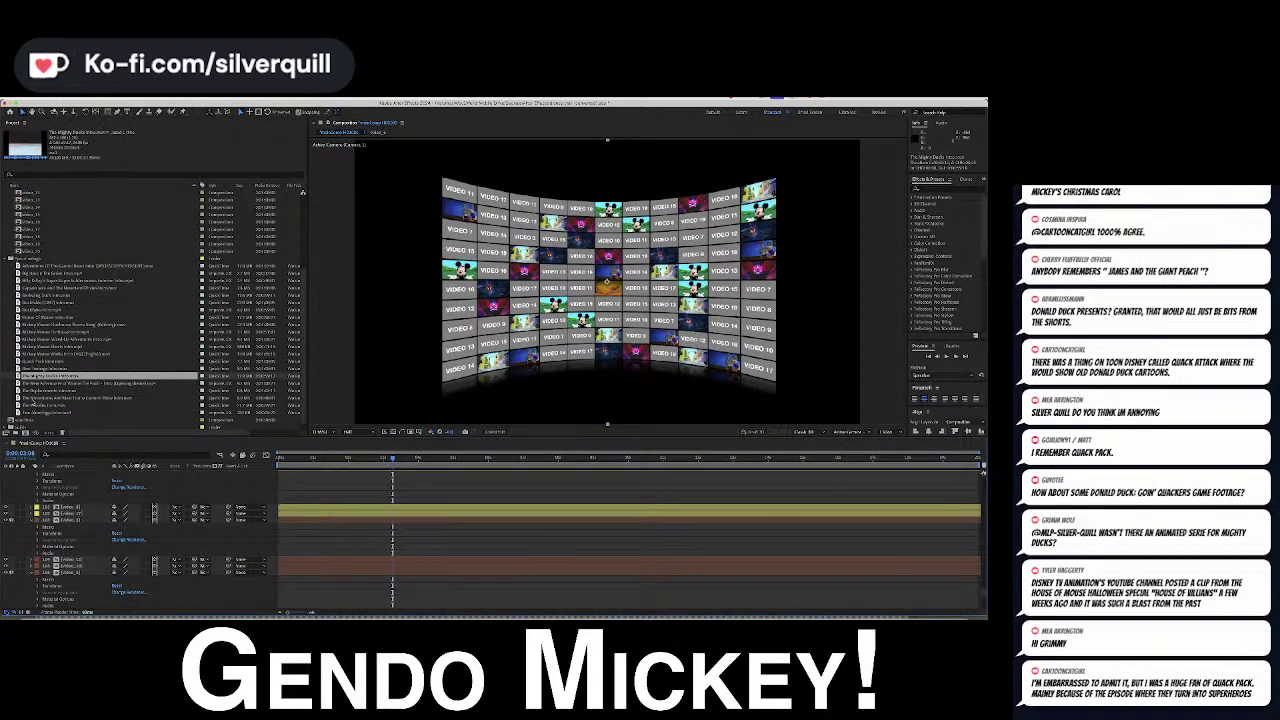
# Delete The New Adventures of Winnie the Pooh opening clip from the project footage
pyautogui.click(30, 384)
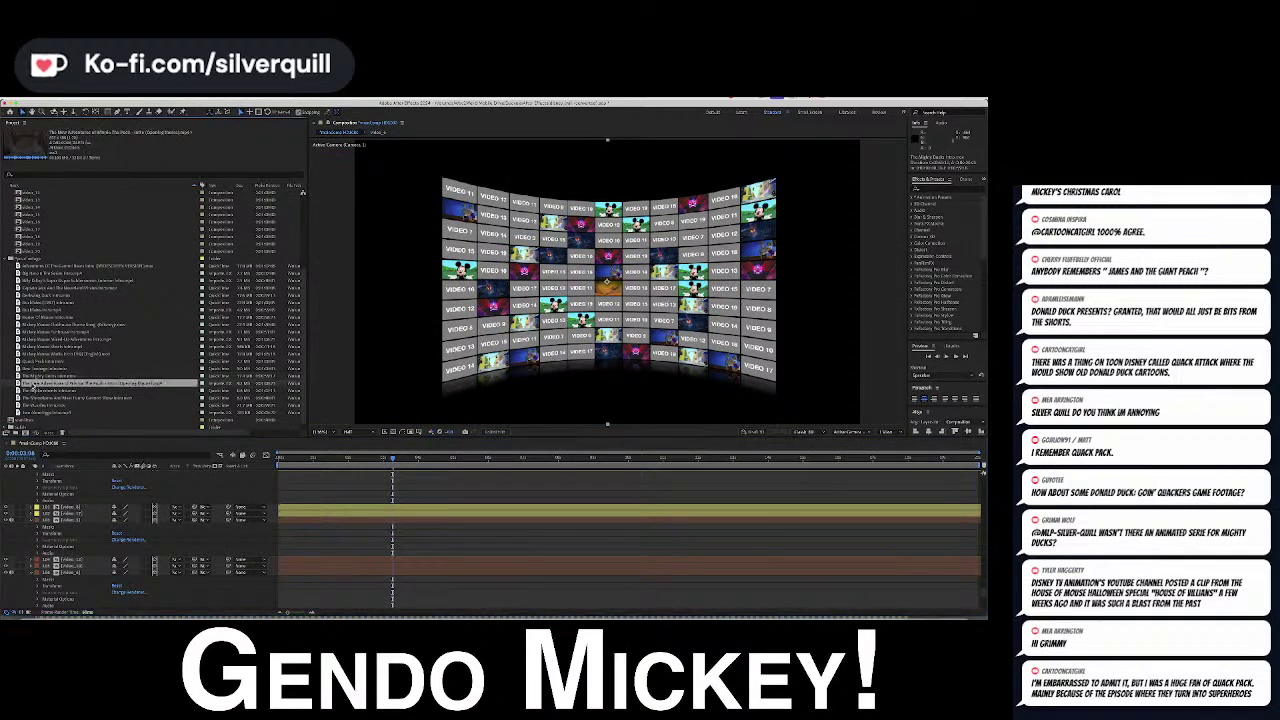
pyautogui.press('Delete')
pyautogui.click(33, 384)
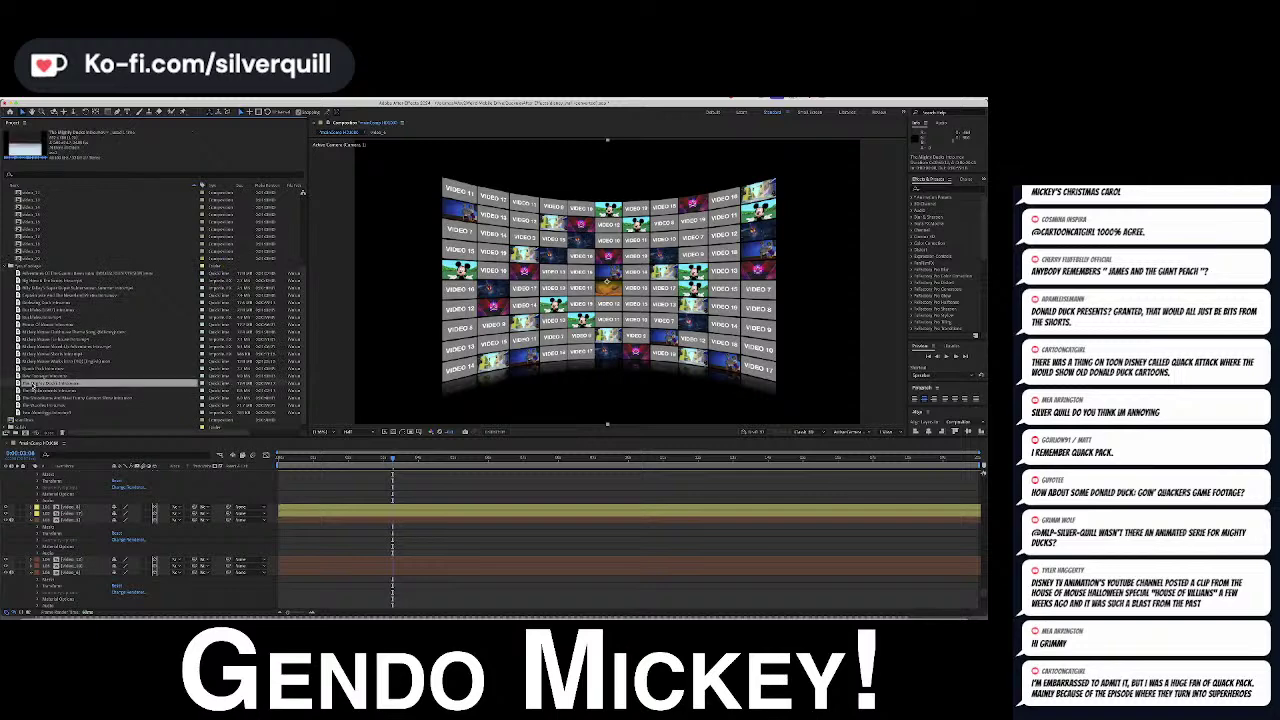
# Preview The Replacements intro footage and delete it from the project
pyautogui.click(33, 391)
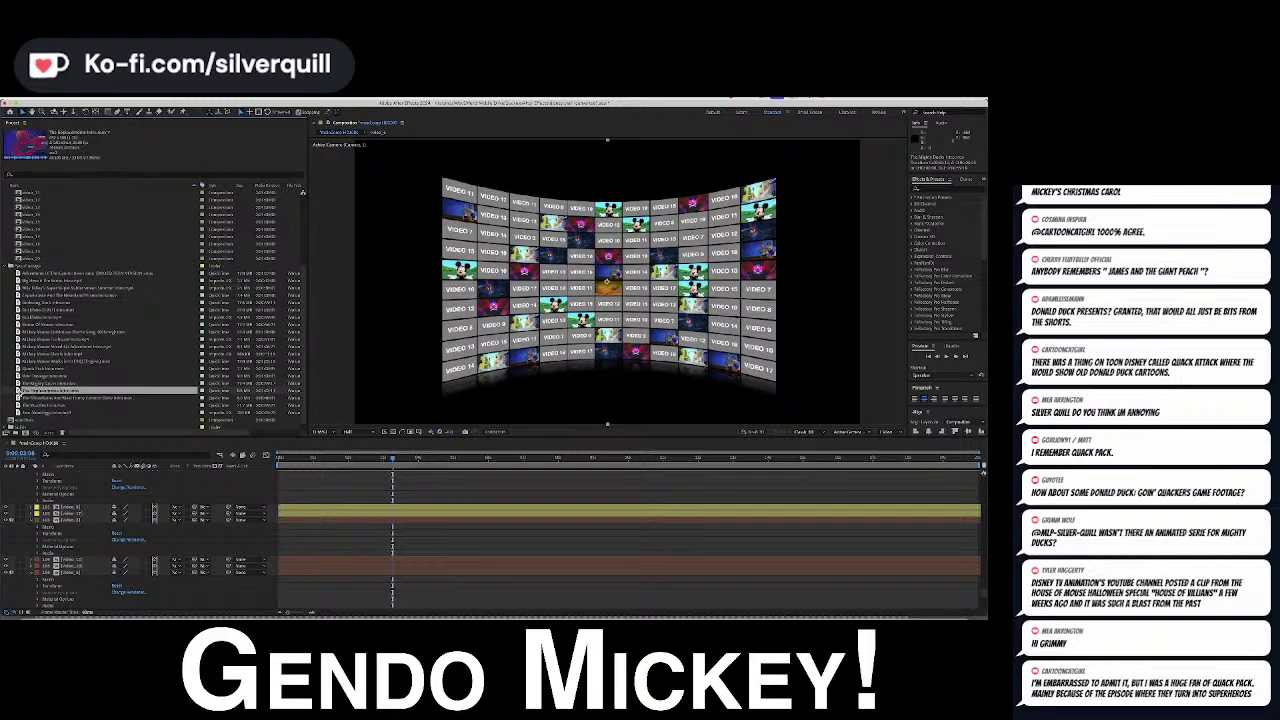
pyautogui.doubleClick(33, 391)
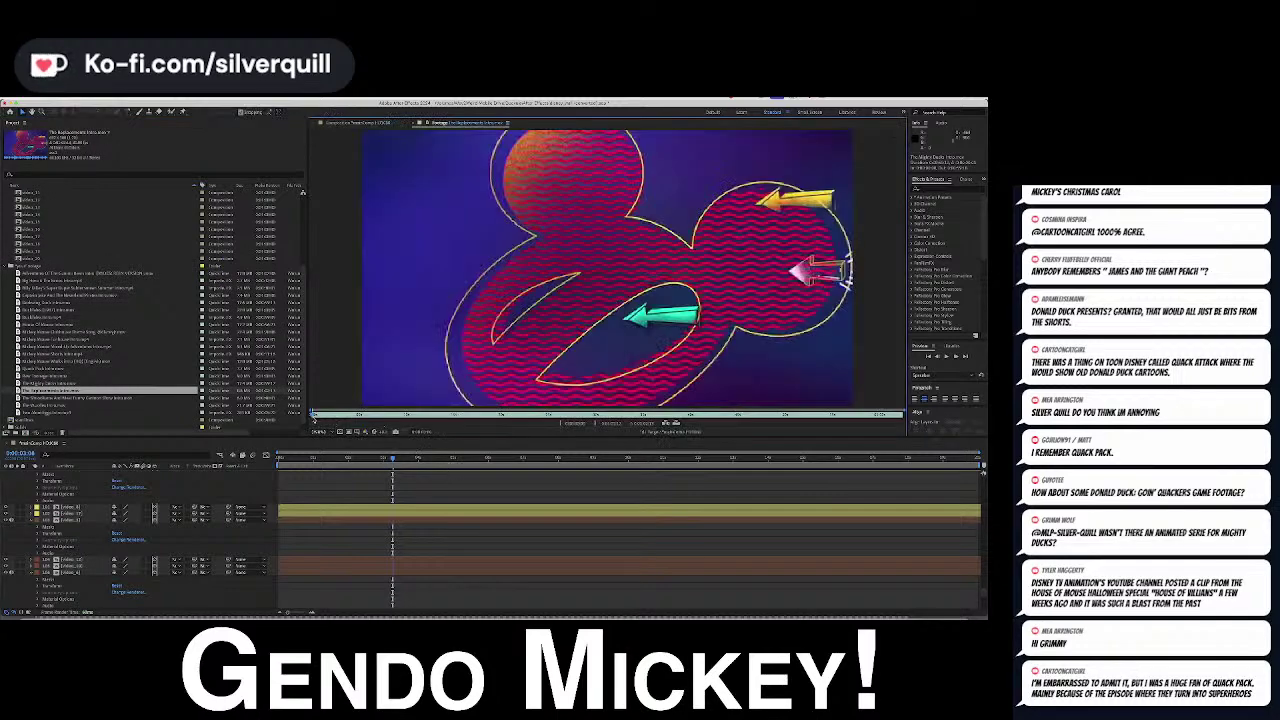
pyautogui.press('space')
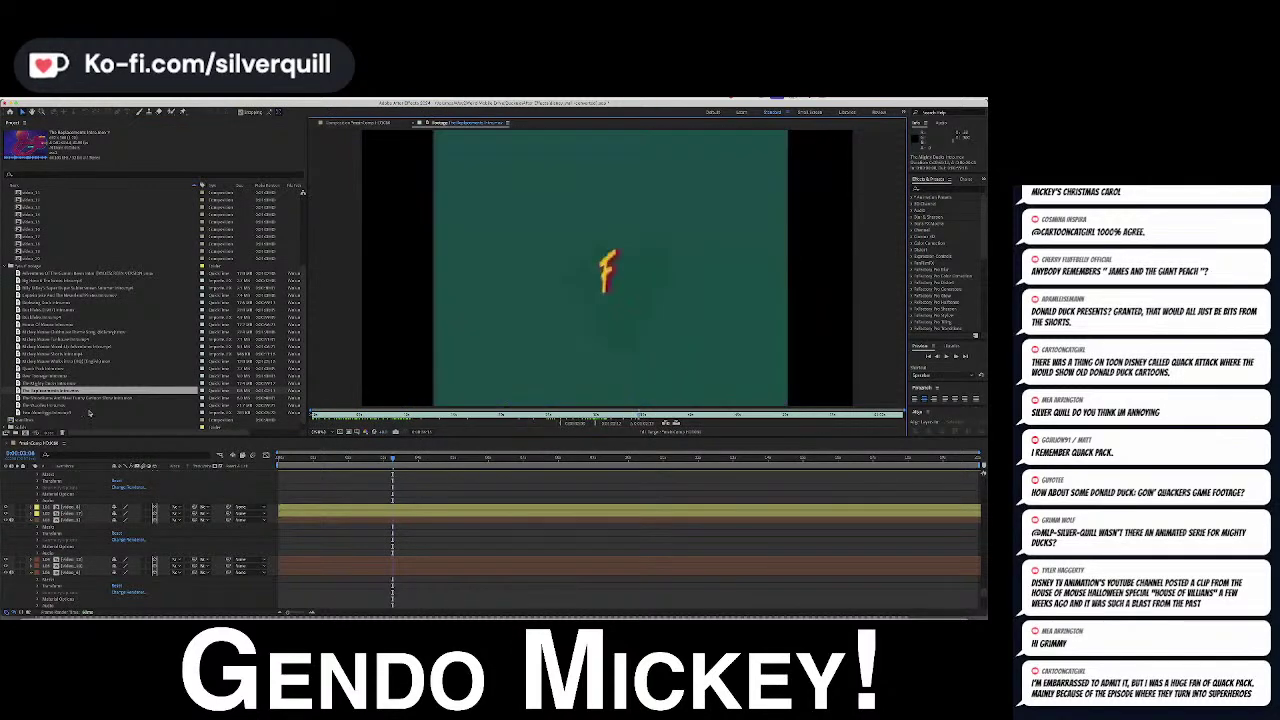
pyautogui.click(19, 391)
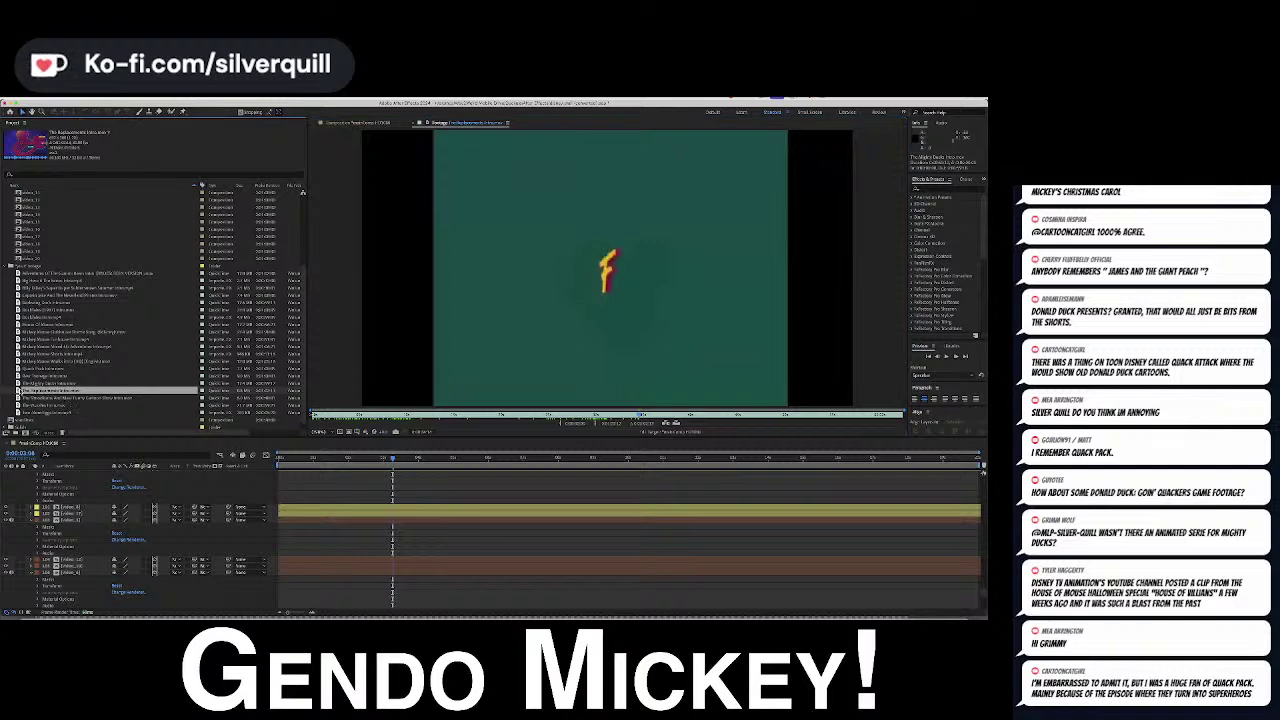
pyautogui.press('Delete')
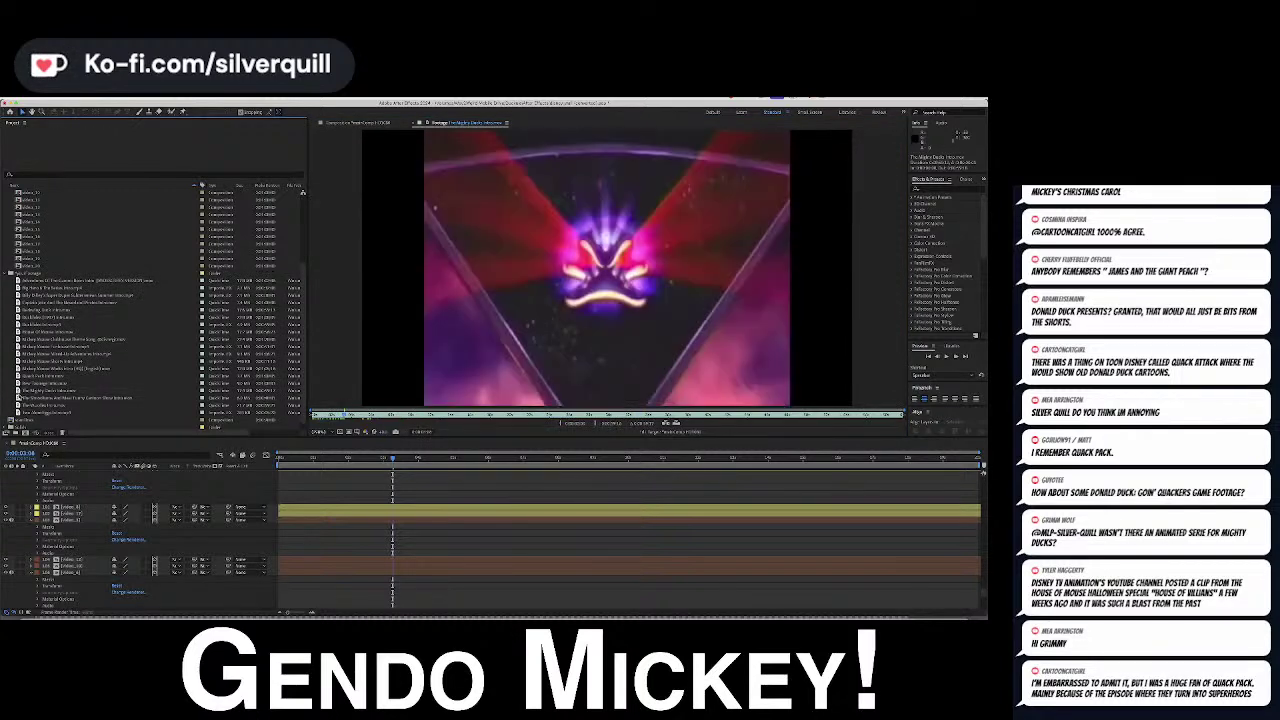
# Delete The Shnookums and Meat Funny Cartoon Show intro and the clip listed directly below it from the project footage
pyautogui.click(20, 398)
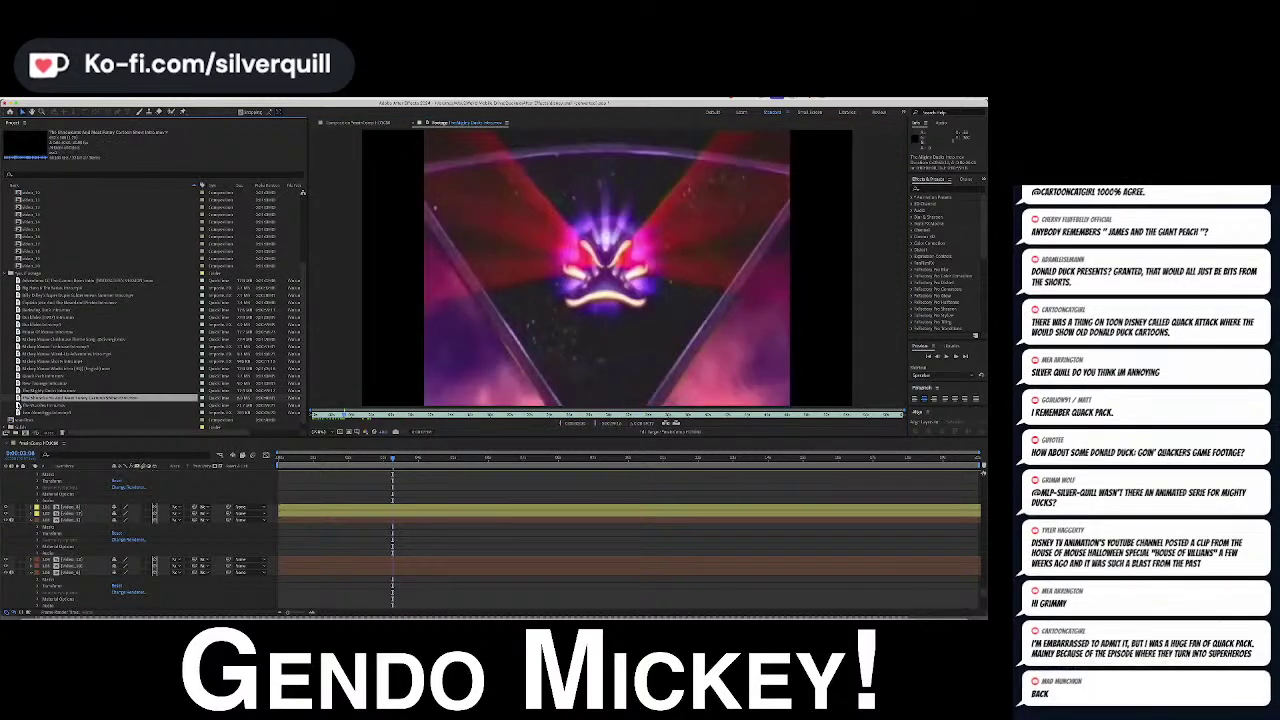
pyautogui.press('Delete')
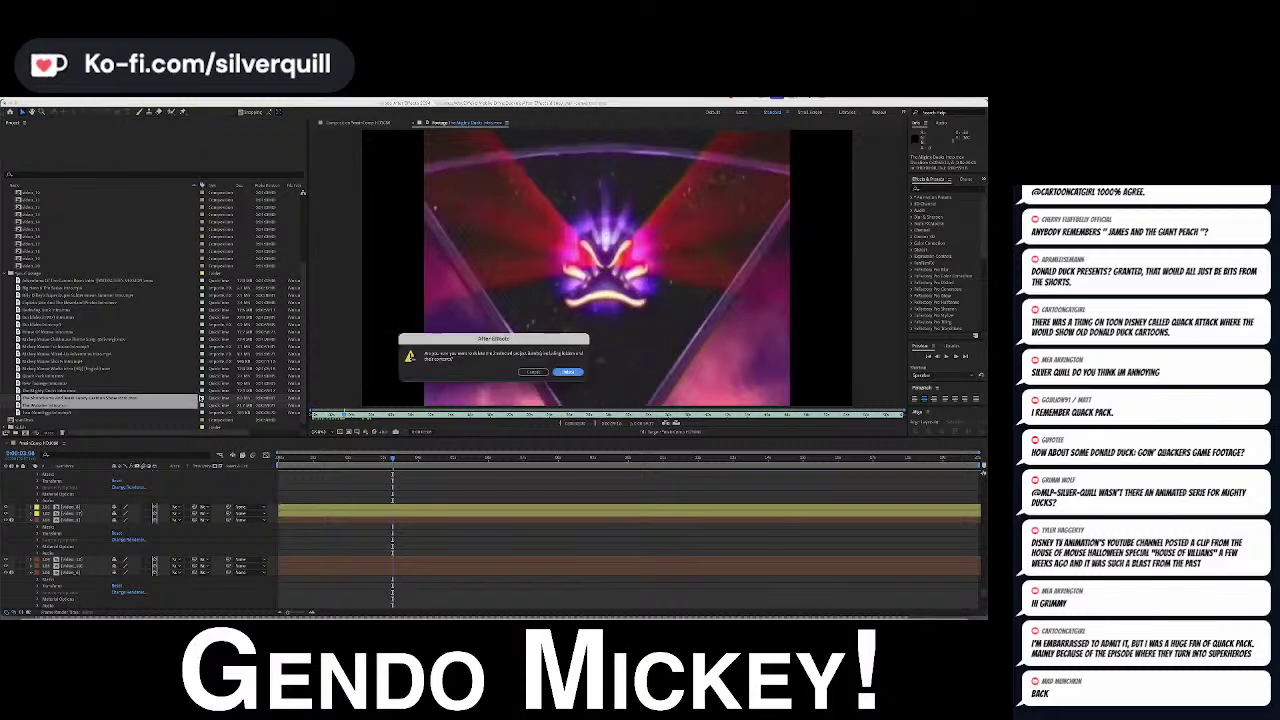
pyautogui.click(568, 372)
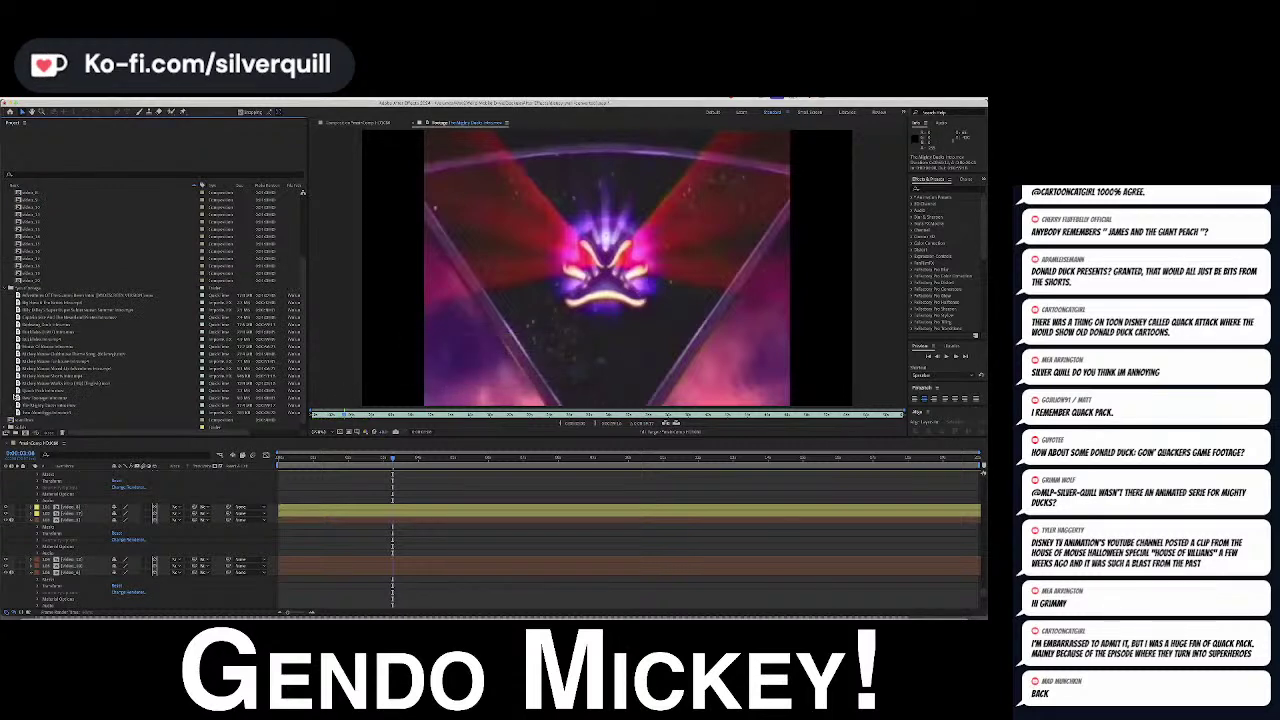
# Scrub through the Two More Eggs intro footage and delete it from the project
pyautogui.click(20, 412)
pyautogui.doubleClick(20, 412)
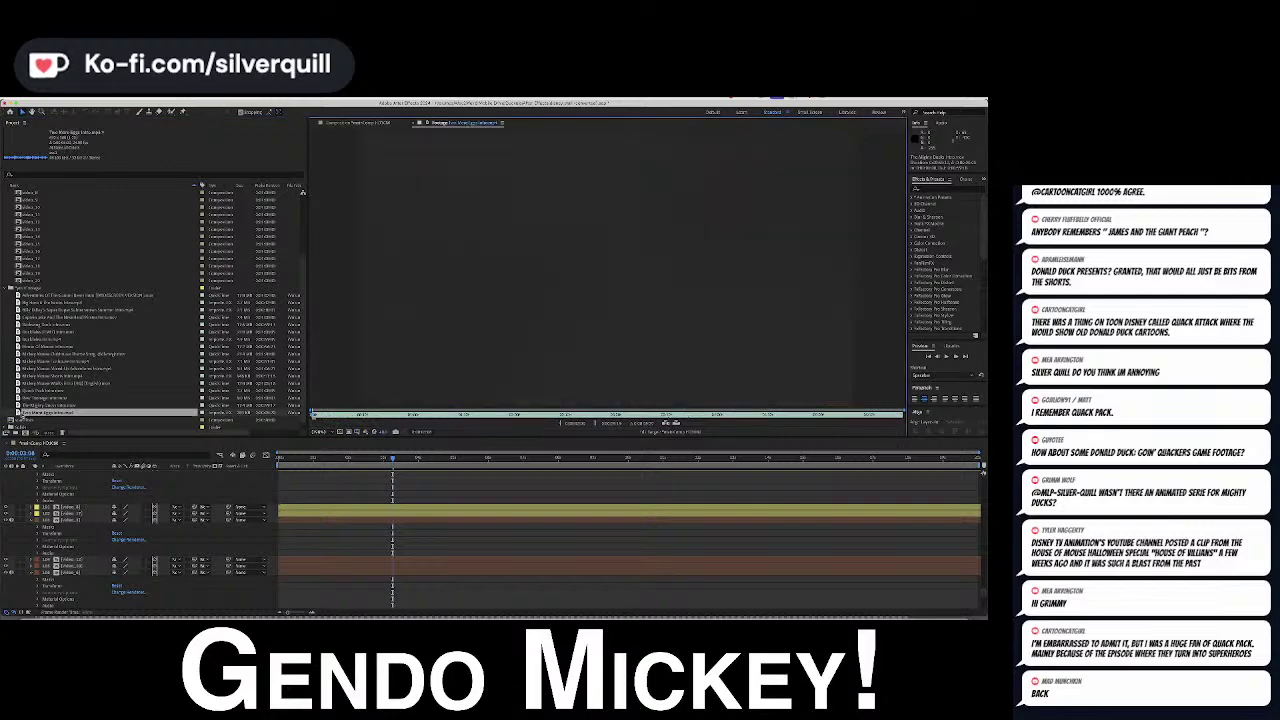
pyautogui.moveTo(314, 414); pyautogui.dragTo(475, 416)
pyautogui.moveTo(587, 417); pyautogui.dragTo(908, 406)
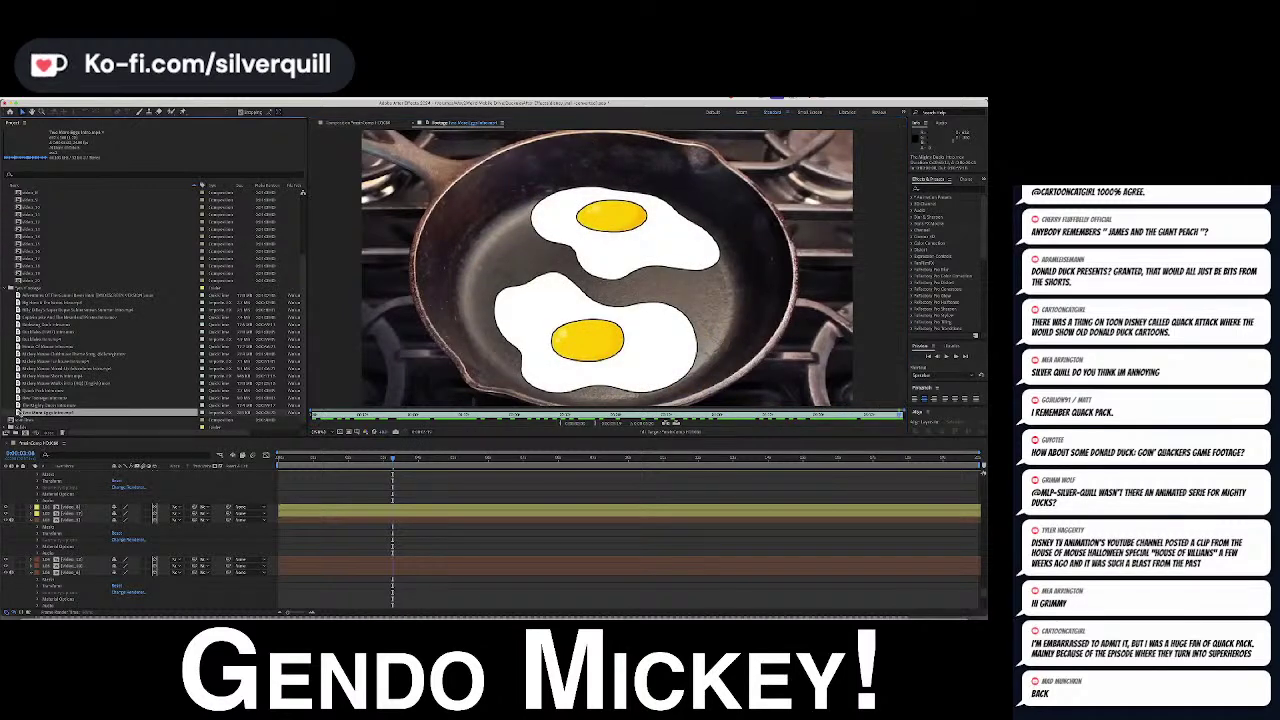
pyautogui.doubleClick(18, 412)
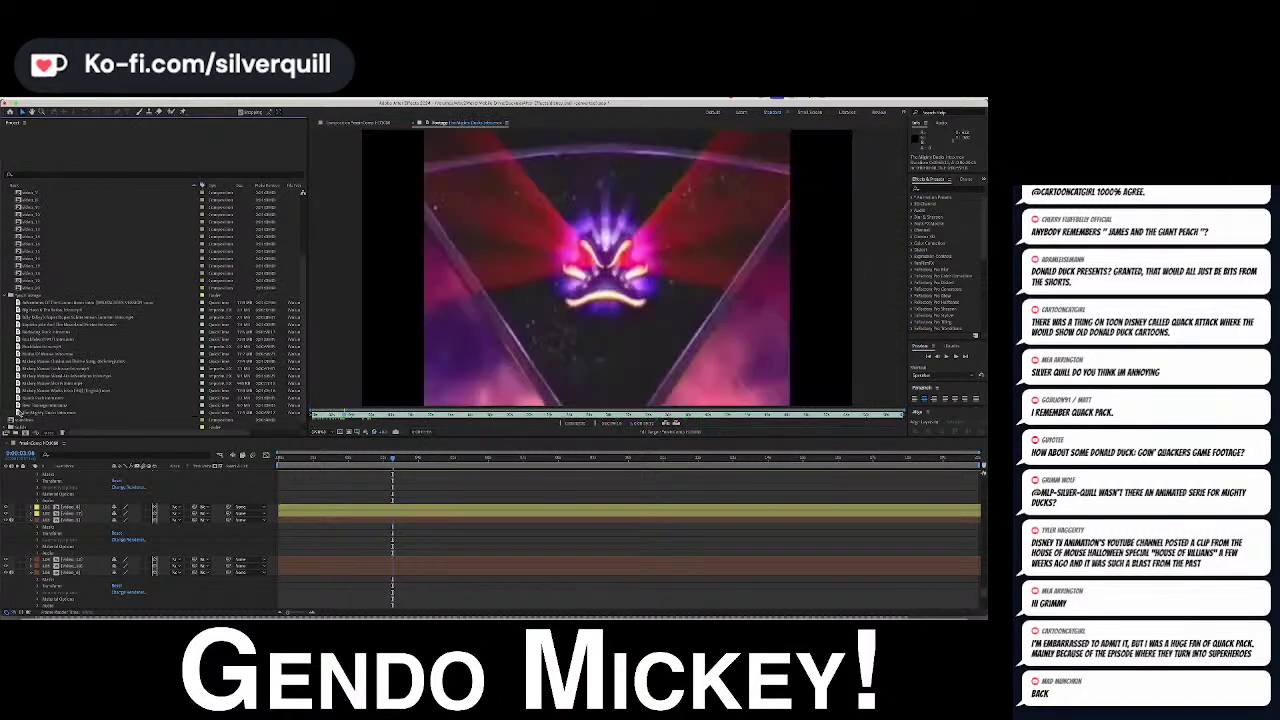
# Delete the Adventures of the Gummi Bears and Big Hero 6 The Series intros from the project footage
pyautogui.click(83, 304)
pyautogui.press('Delete')
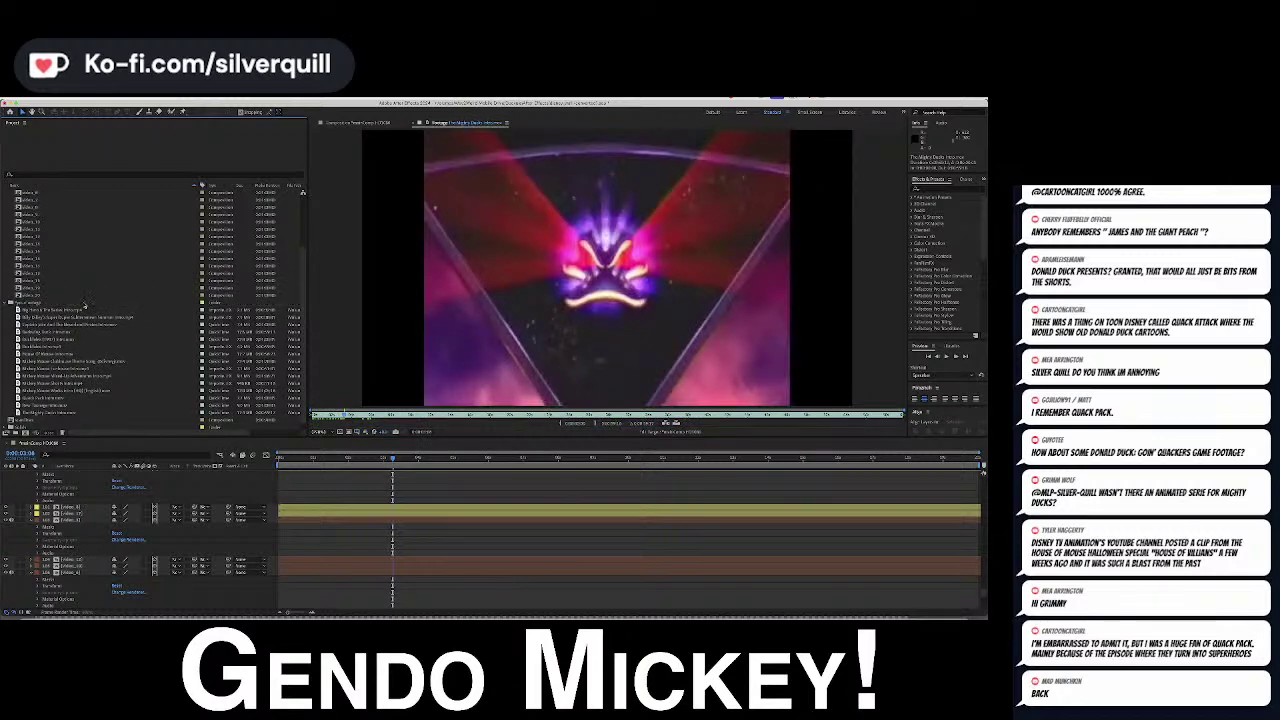
pyautogui.click(76, 310)
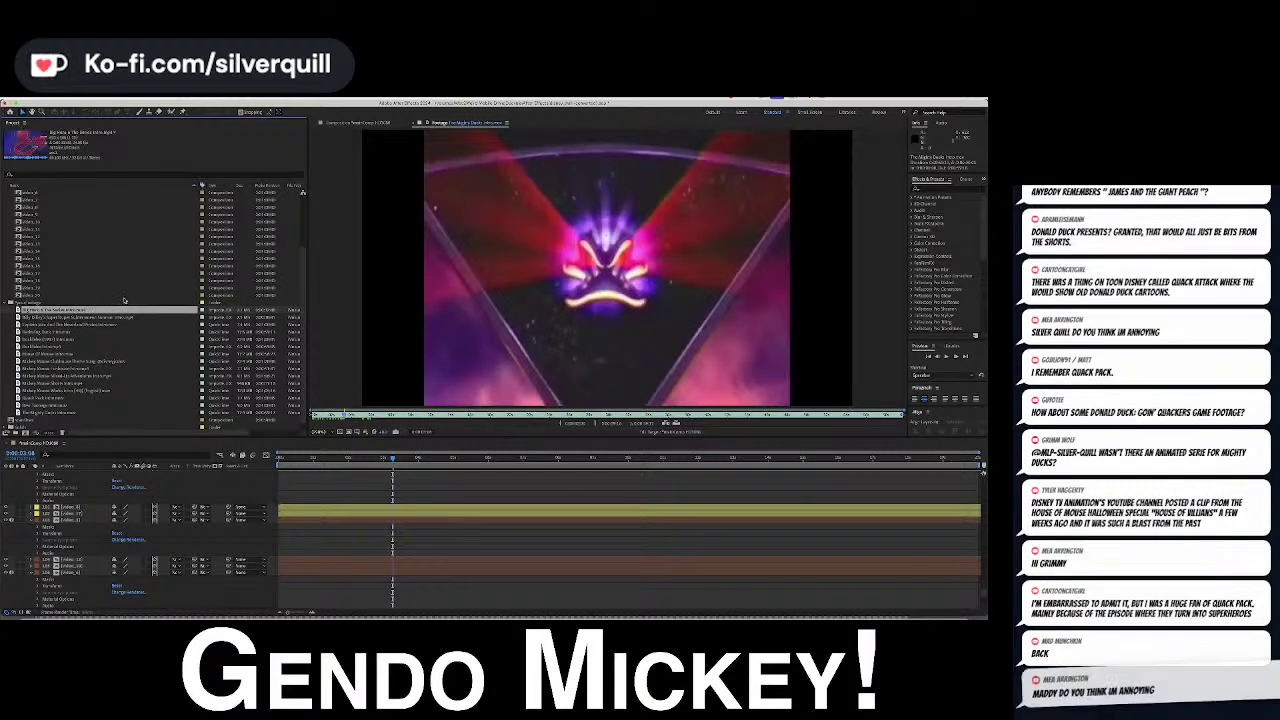
pyautogui.press('Delete')
# Preview Billy Dilley's Super-Duper Subterranean Summer intro footage and delete it from the project
pyautogui.click(112, 318)
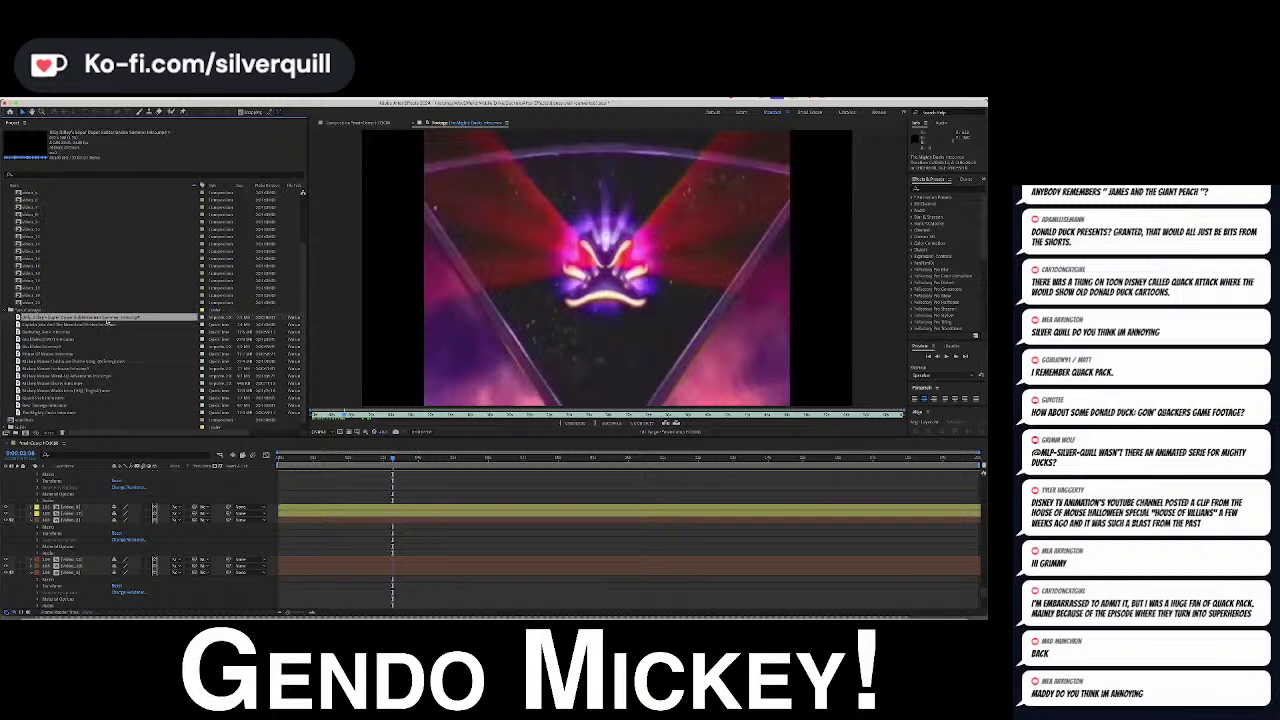
pyautogui.doubleClick(27, 319)
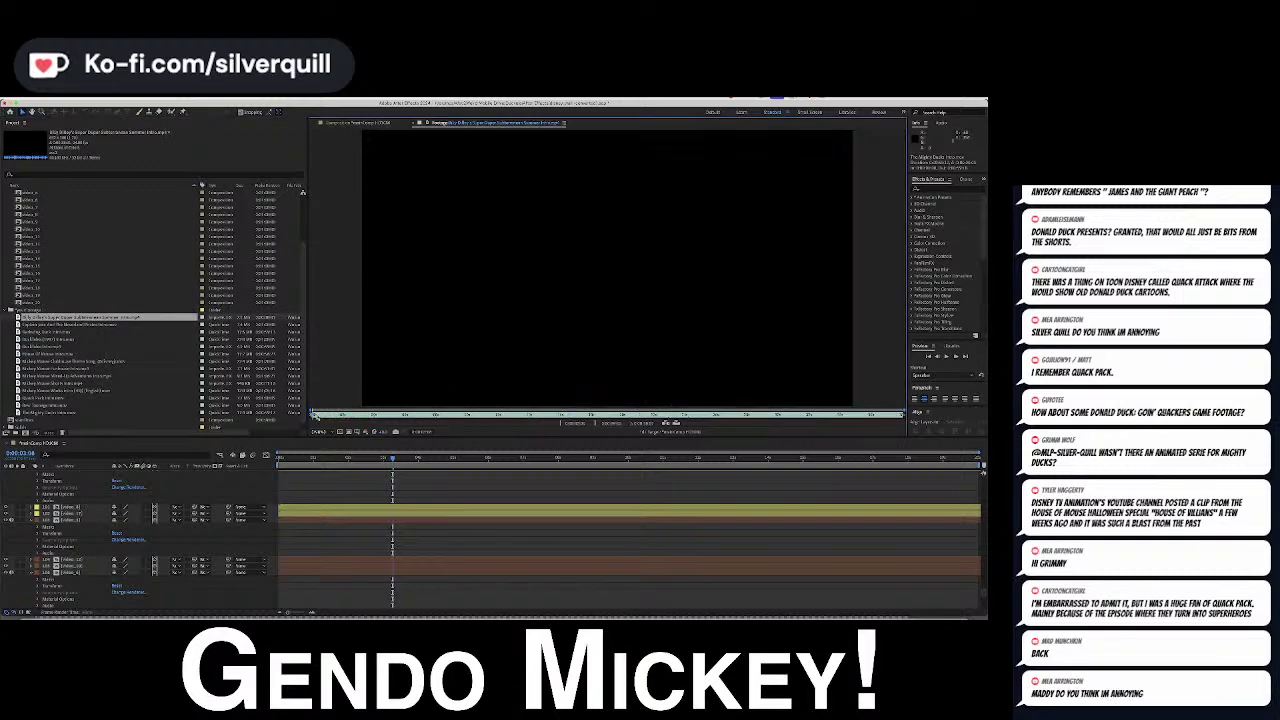
pyautogui.moveTo(313, 414); pyautogui.dragTo(574, 414)
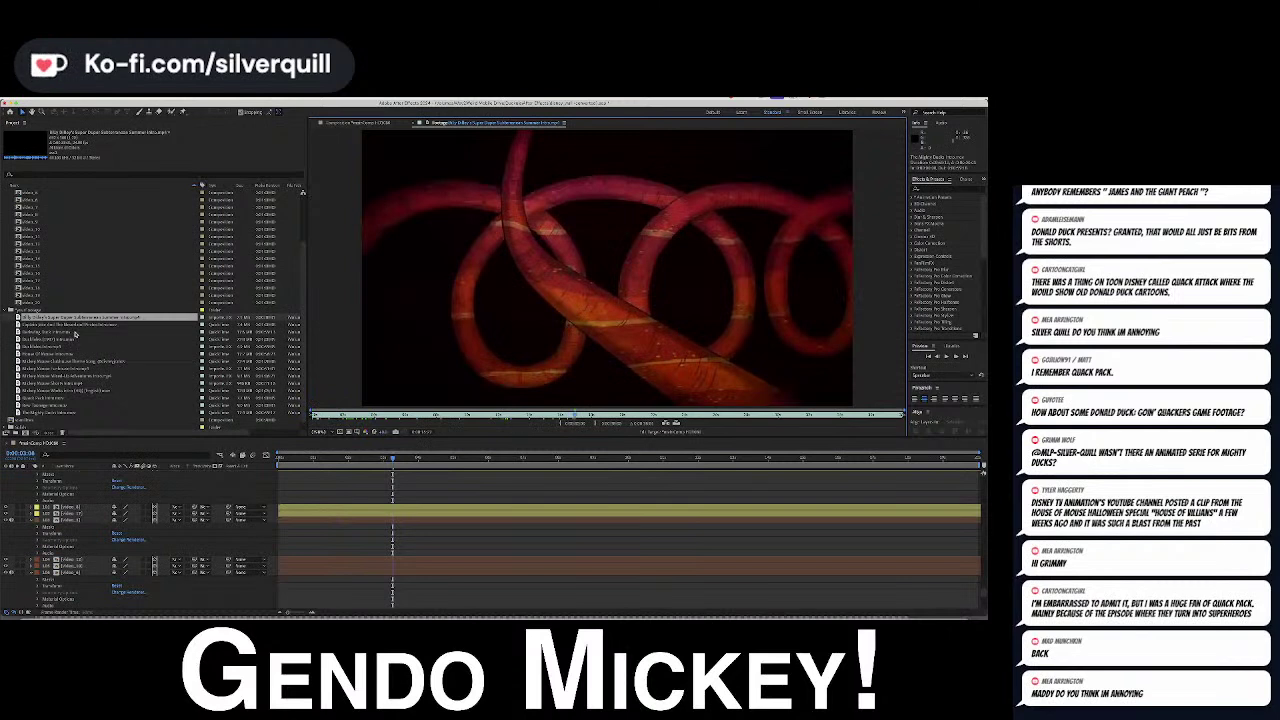
pyautogui.click(106, 319)
pyautogui.press('Delete')
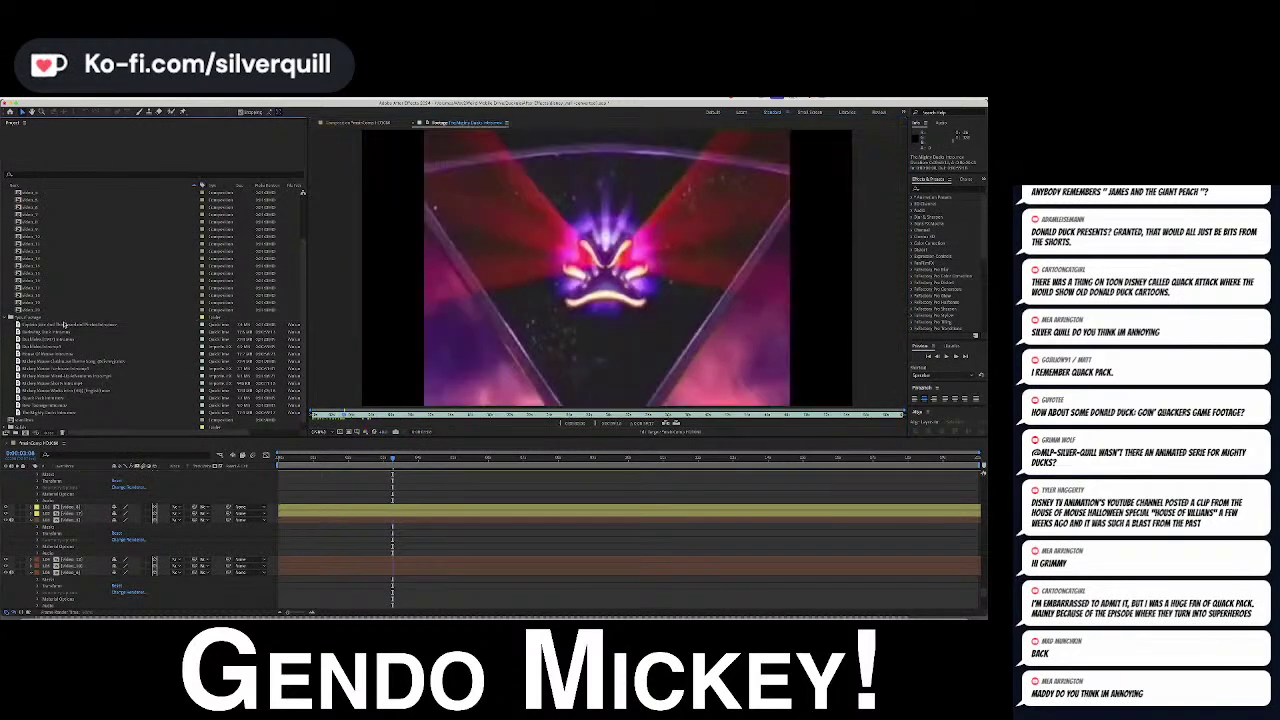
# Scrub through The Mighty Ducks intro footage and look over the wall composition's layers
pyautogui.click(64, 324)
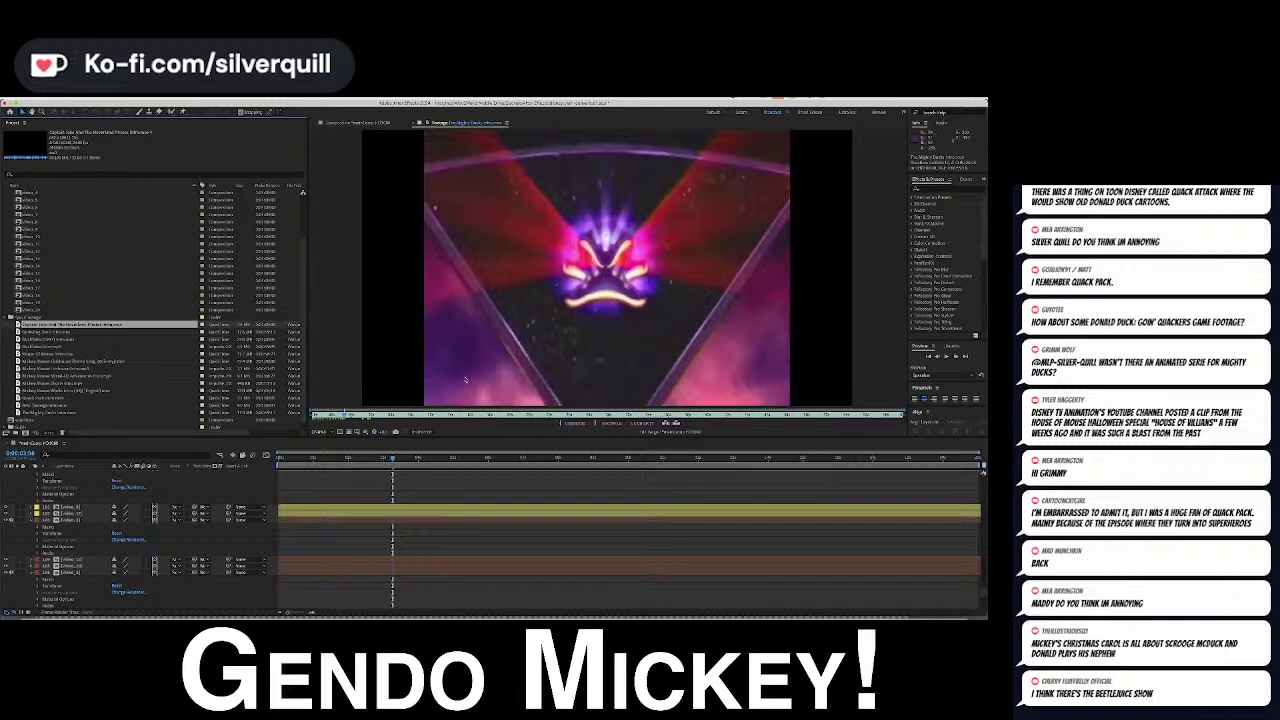
pyautogui.moveTo(352, 412); pyautogui.dragTo(452, 414)
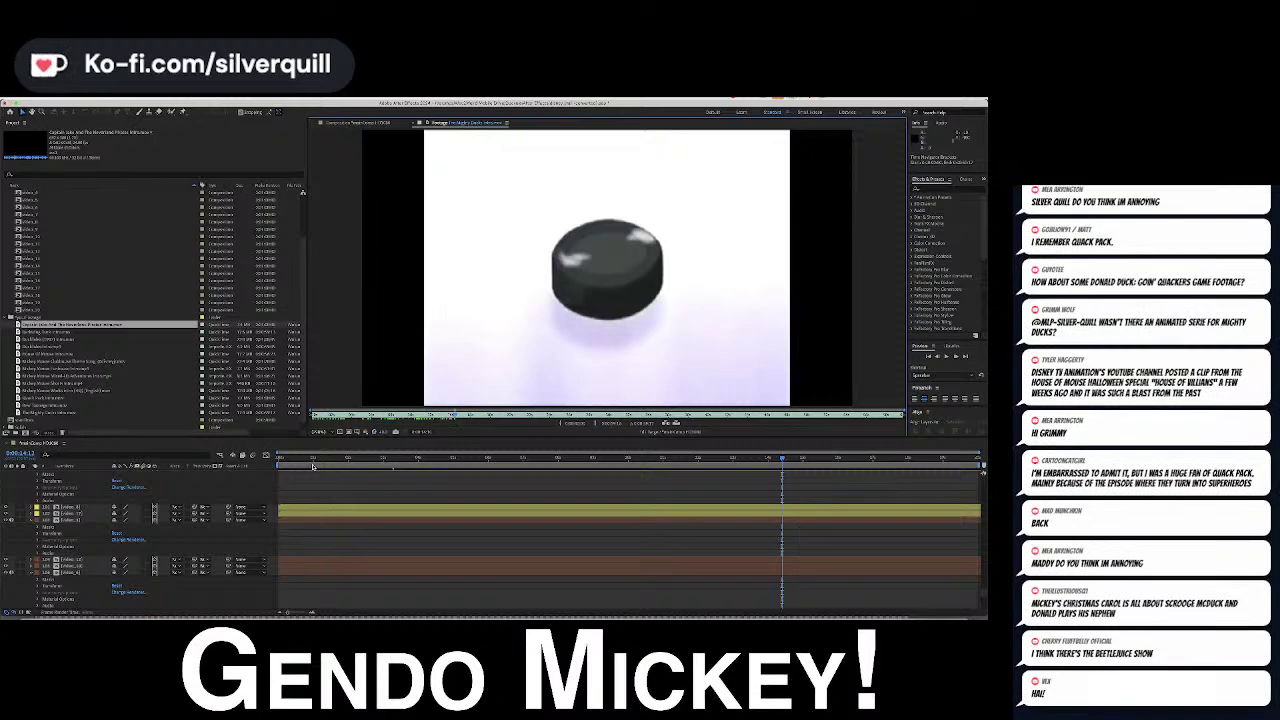
pyautogui.scroll(-10, 87, 519)
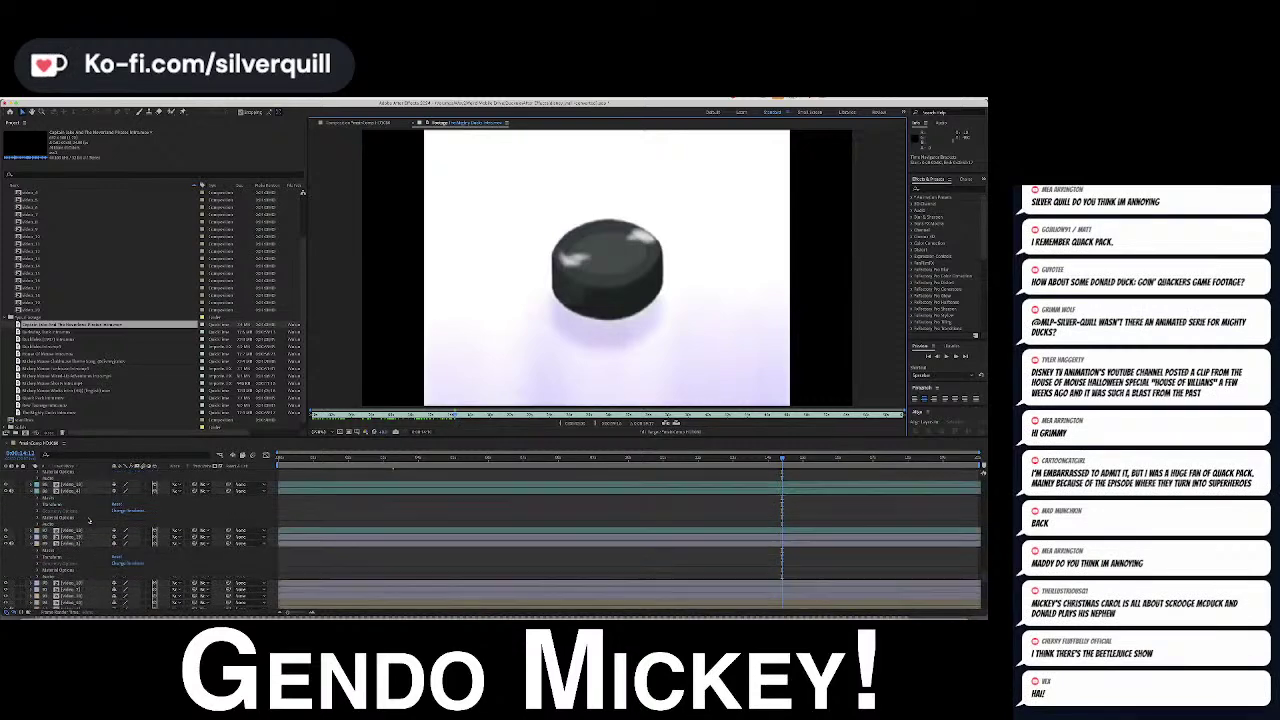
# Scrub through the Mickey Mouse Funhouse intro footage and delete it from the project
pyautogui.click(56, 331)
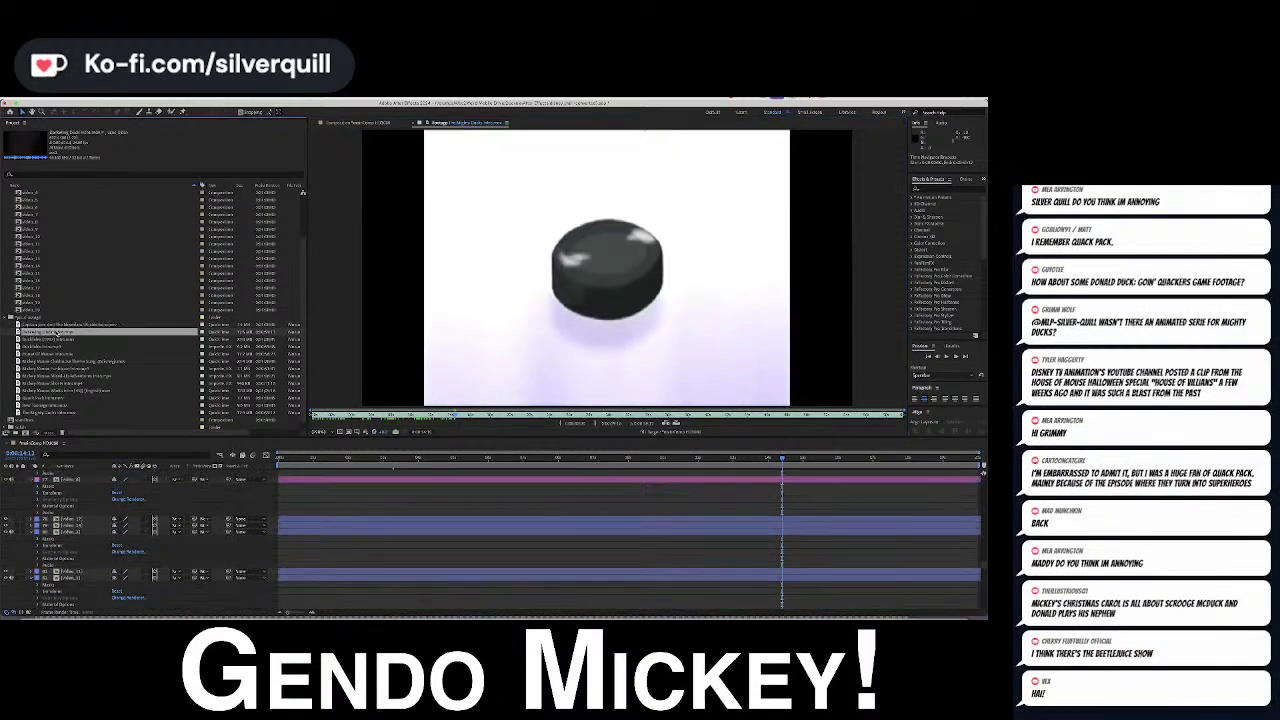
pyautogui.click(52, 353)
pyautogui.click(48, 361)
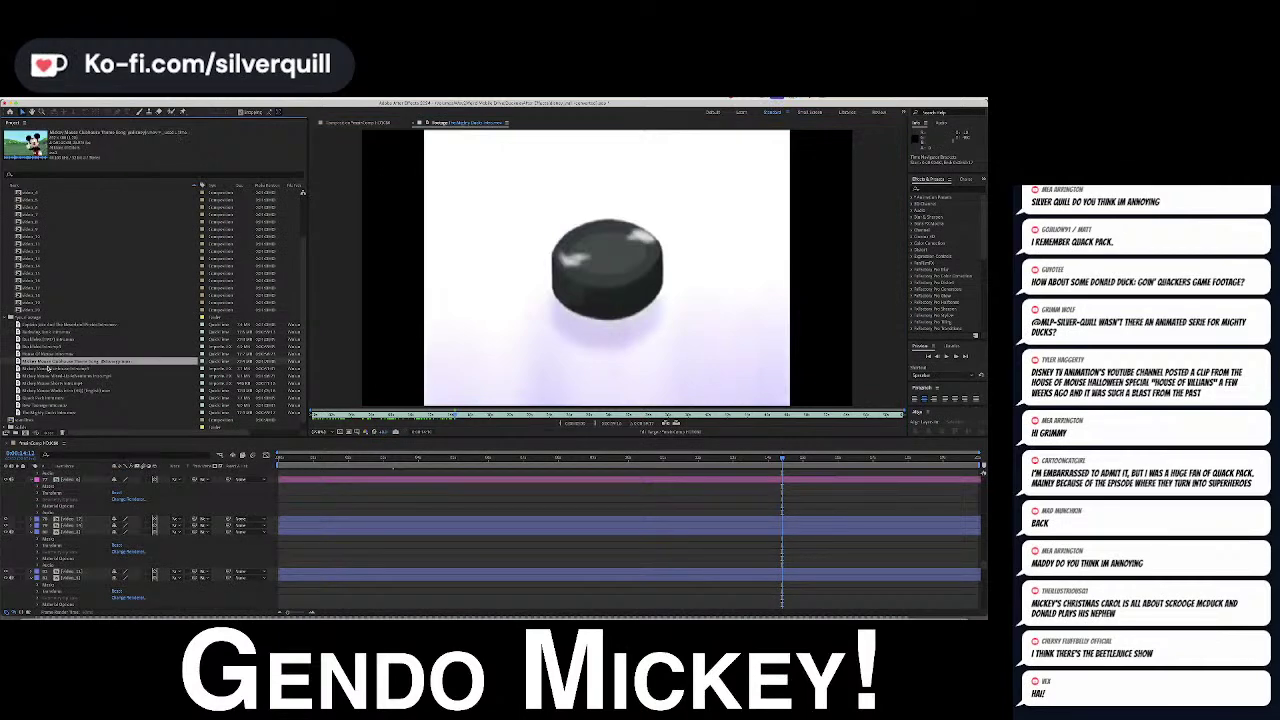
pyautogui.click(48, 369)
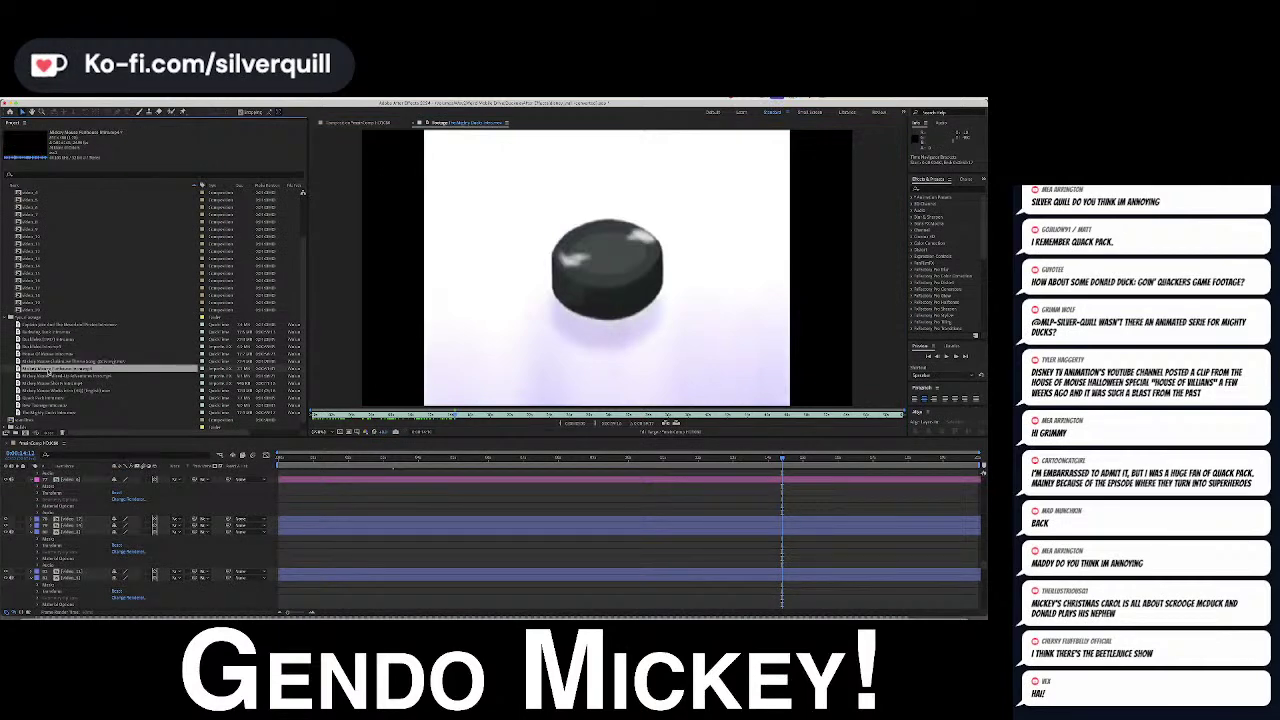
pyautogui.doubleClick(48, 369)
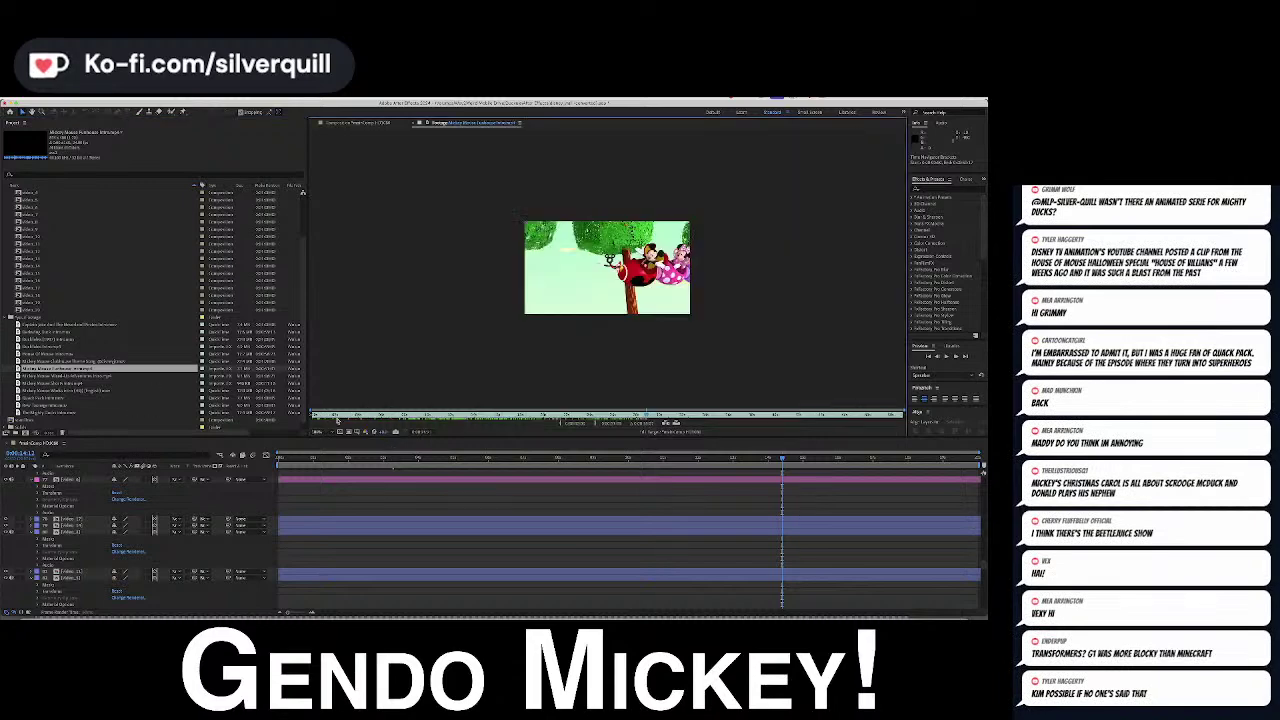
pyautogui.moveTo(373, 420); pyautogui.dragTo(795, 414)
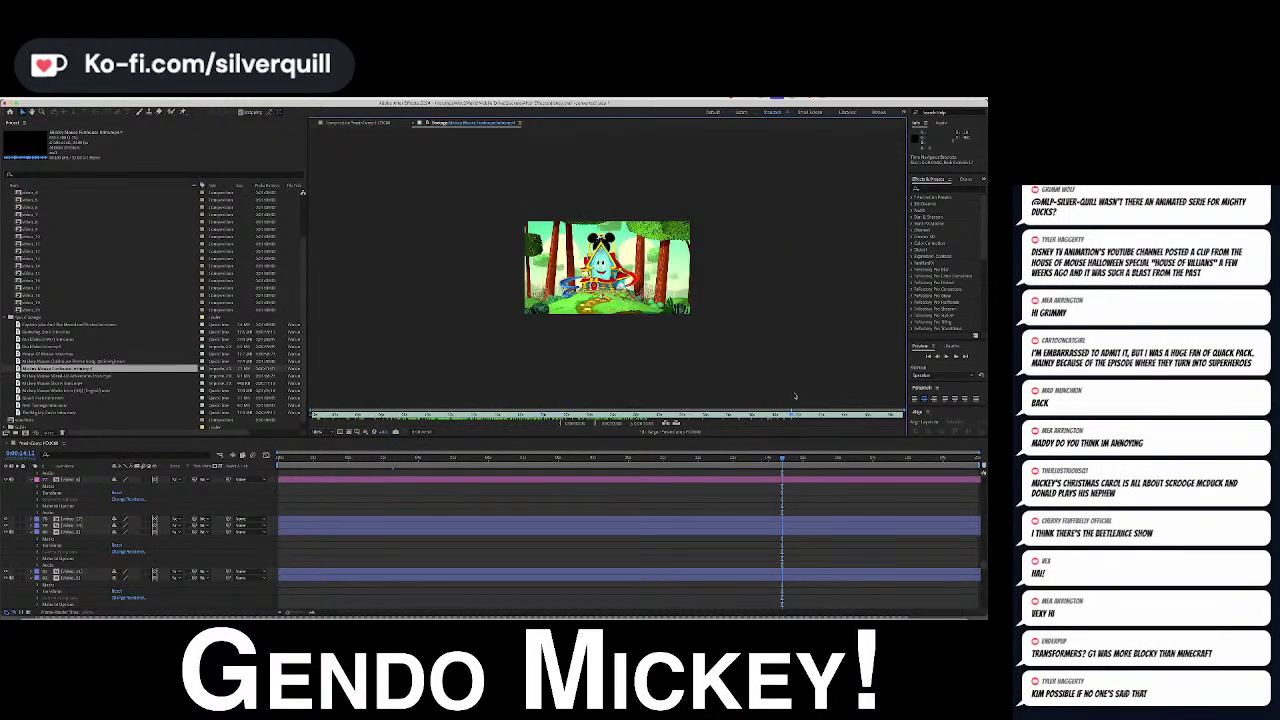
pyautogui.click(22, 371)
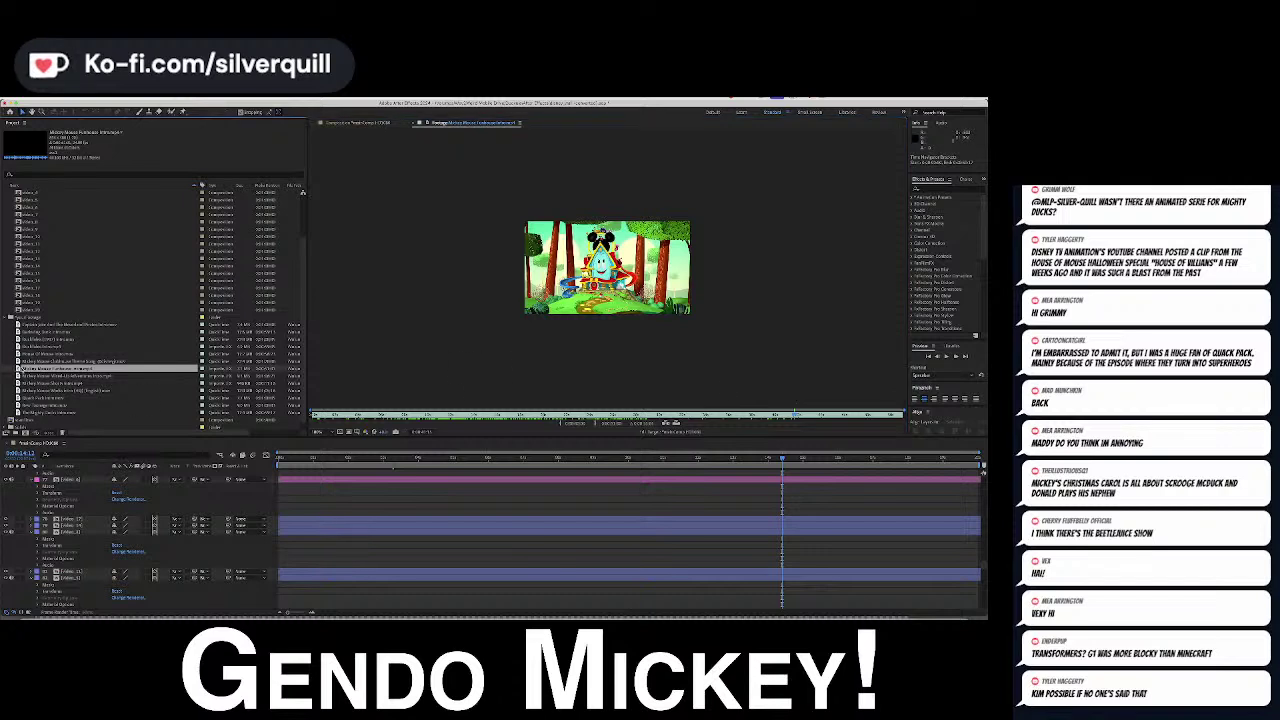
pyautogui.press('BackSpace')
# Open the Mickey Mouse Mixed-Up Adventures intro footage for previewing
pyautogui.click(22, 376)
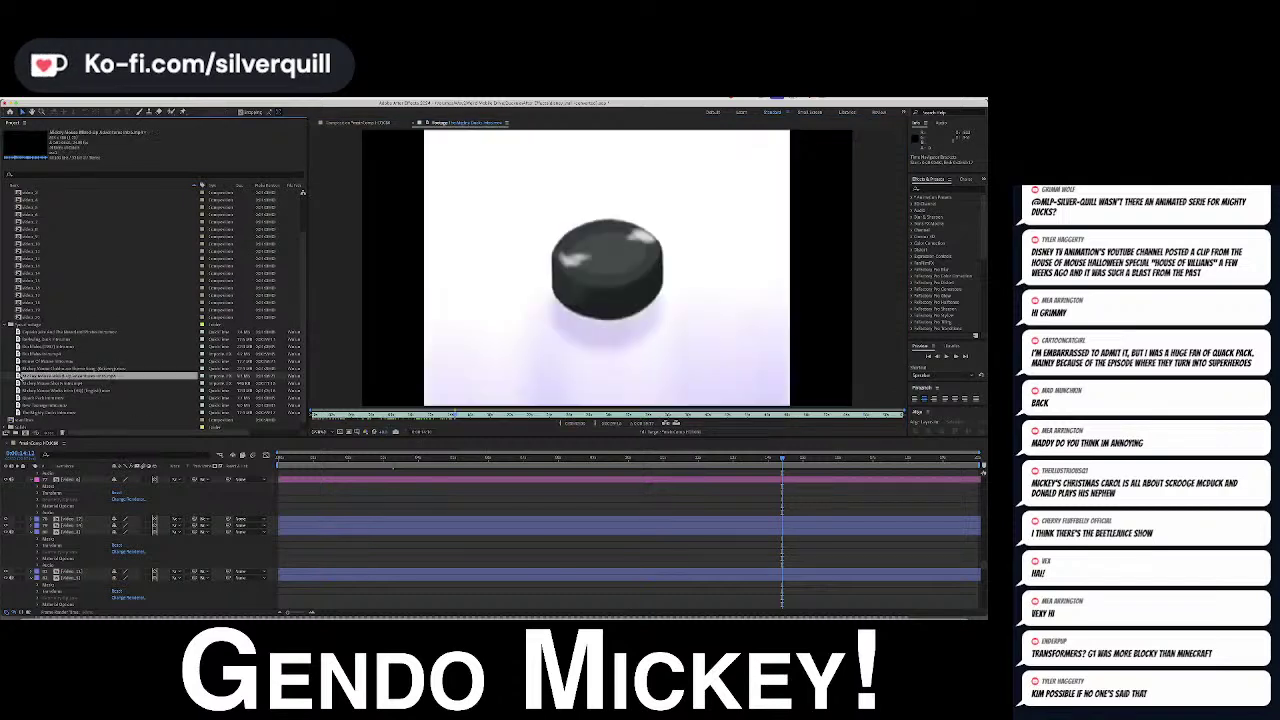
pyautogui.doubleClick(22, 376)
pyautogui.moveTo(312, 414); pyautogui.dragTo(257, 404)
# Open the Video 7 placeholder composition and delete its VIDEO 7 text layer
pyautogui.scroll(15, 128, 532)
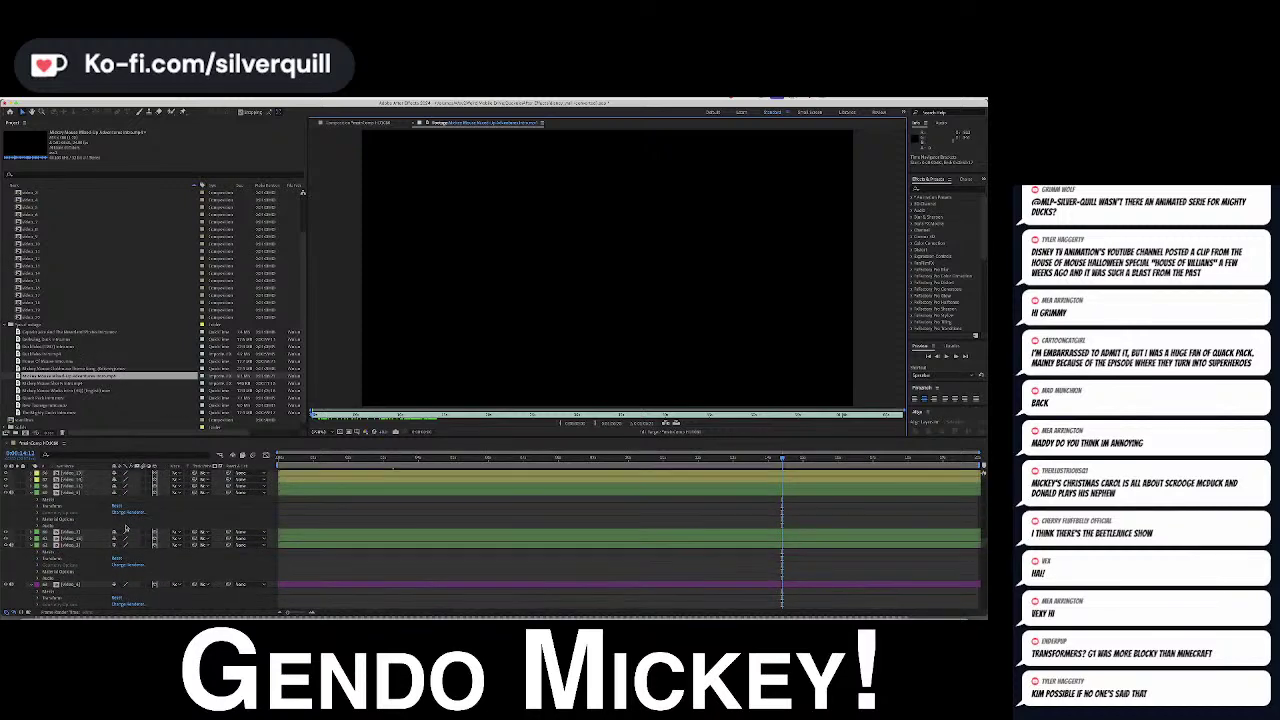
pyautogui.scroll(3, 130, 288)
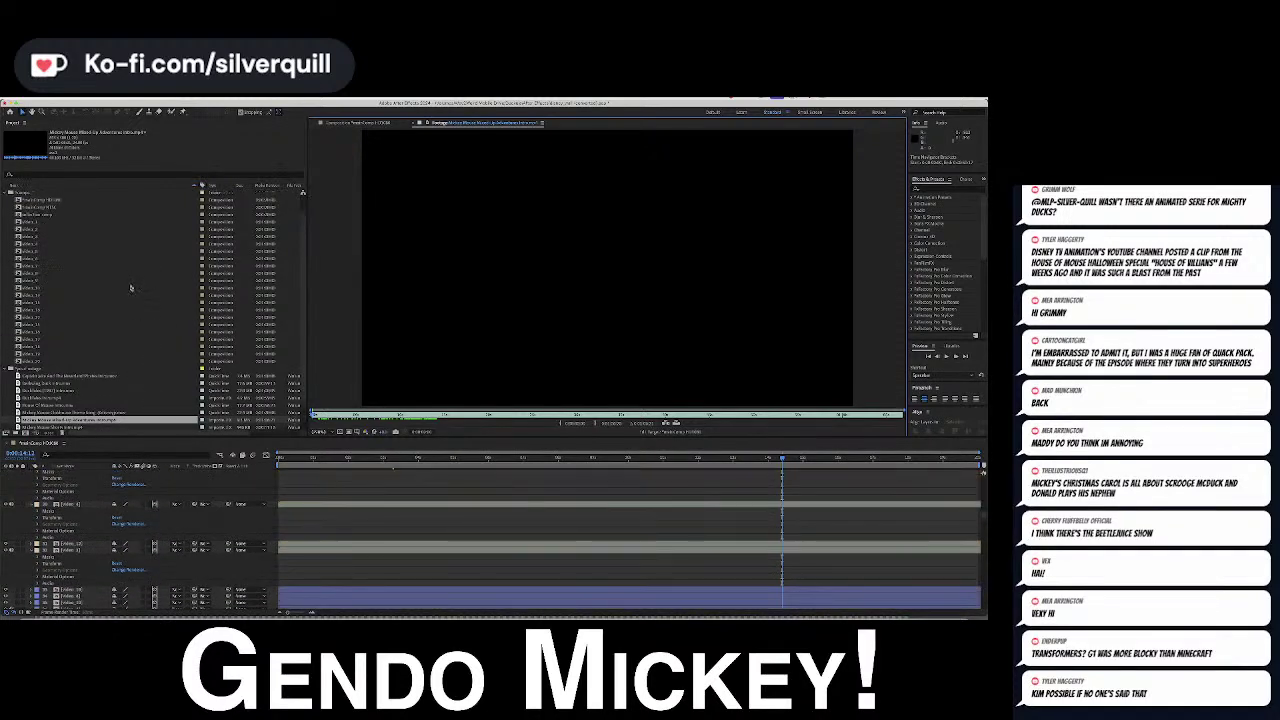
pyautogui.click(18, 267)
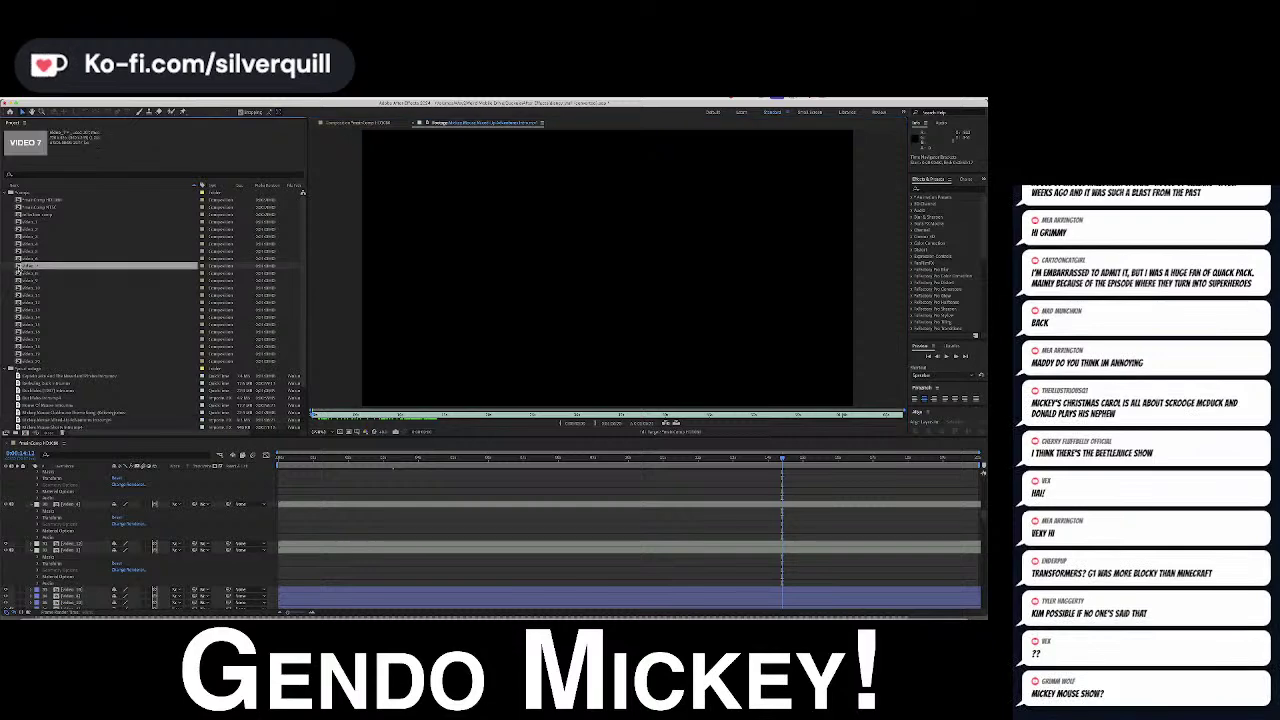
pyautogui.doubleClick(19, 267)
pyautogui.click(305, 473)
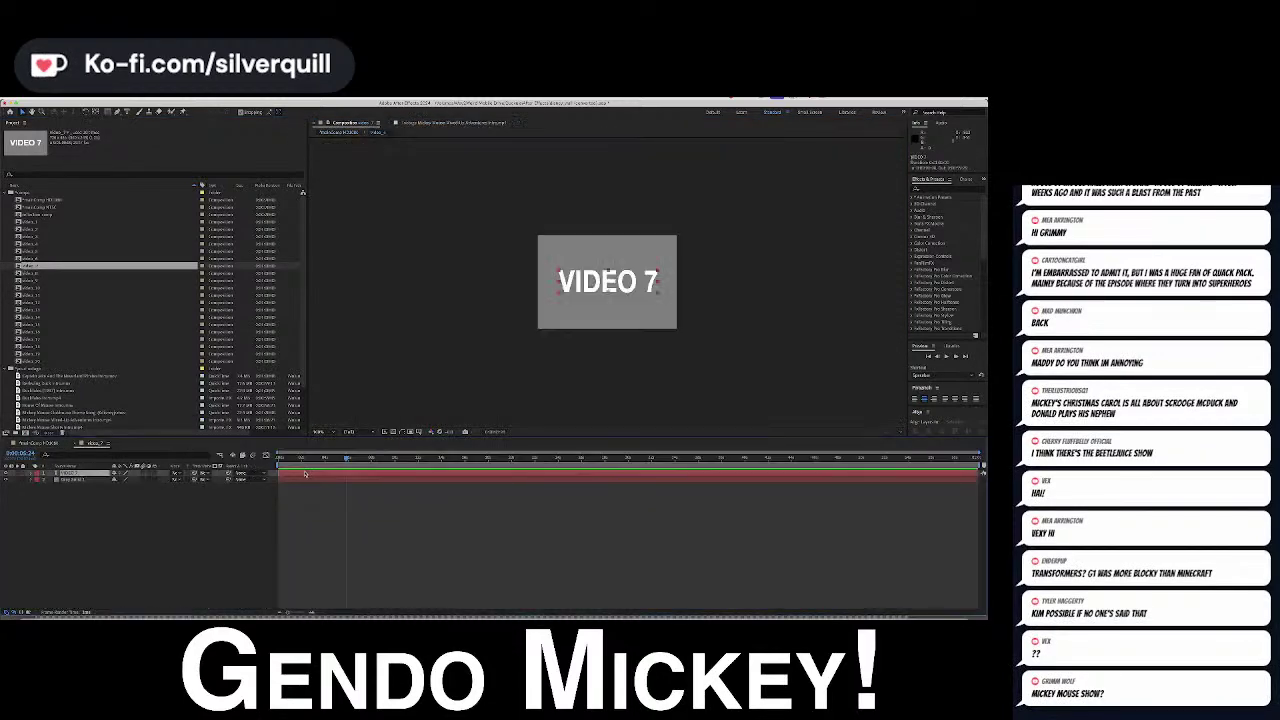
pyautogui.press('Delete')
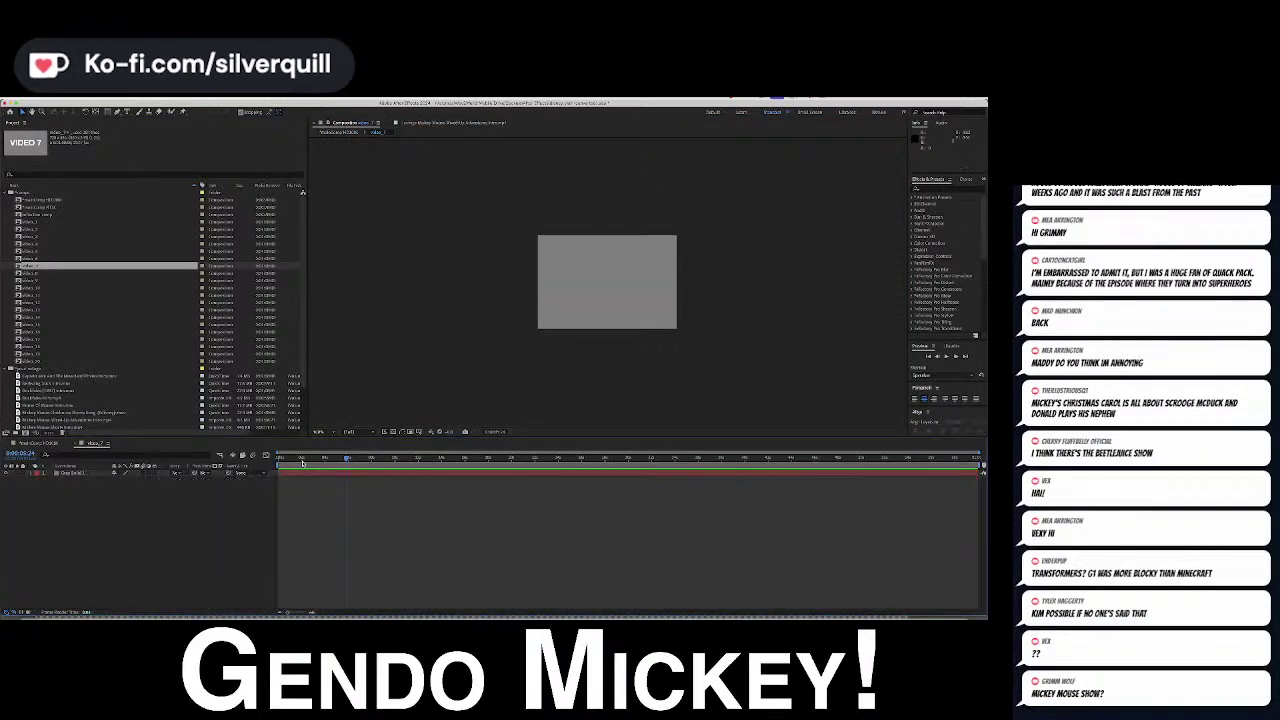
# Place the Mickey Mouse Mixed-Up Adventures intro at the start of the Video 7 composition, above the gray solid
pyautogui.moveTo(303, 457); pyautogui.dragTo(278, 457)
pyautogui.scroll(-3, 57, 327)
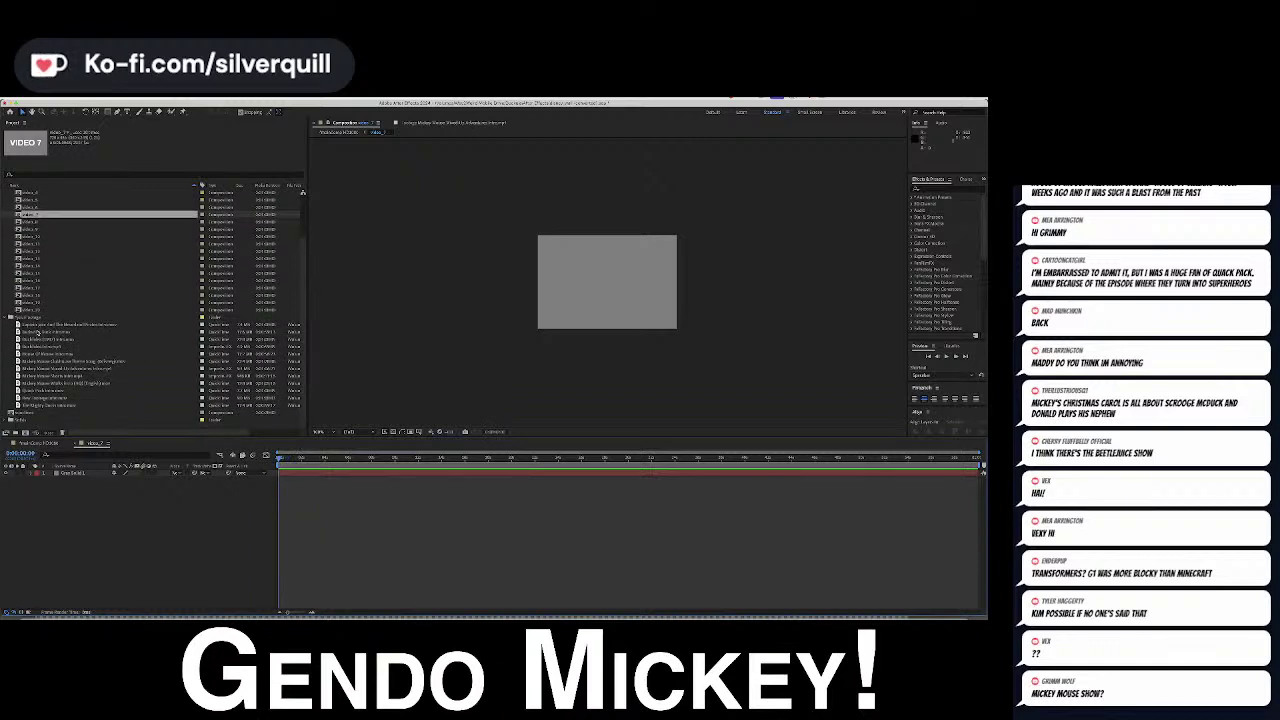
pyautogui.click(21, 368)
pyautogui.moveTo(21, 368); pyautogui.dragTo(290, 472)
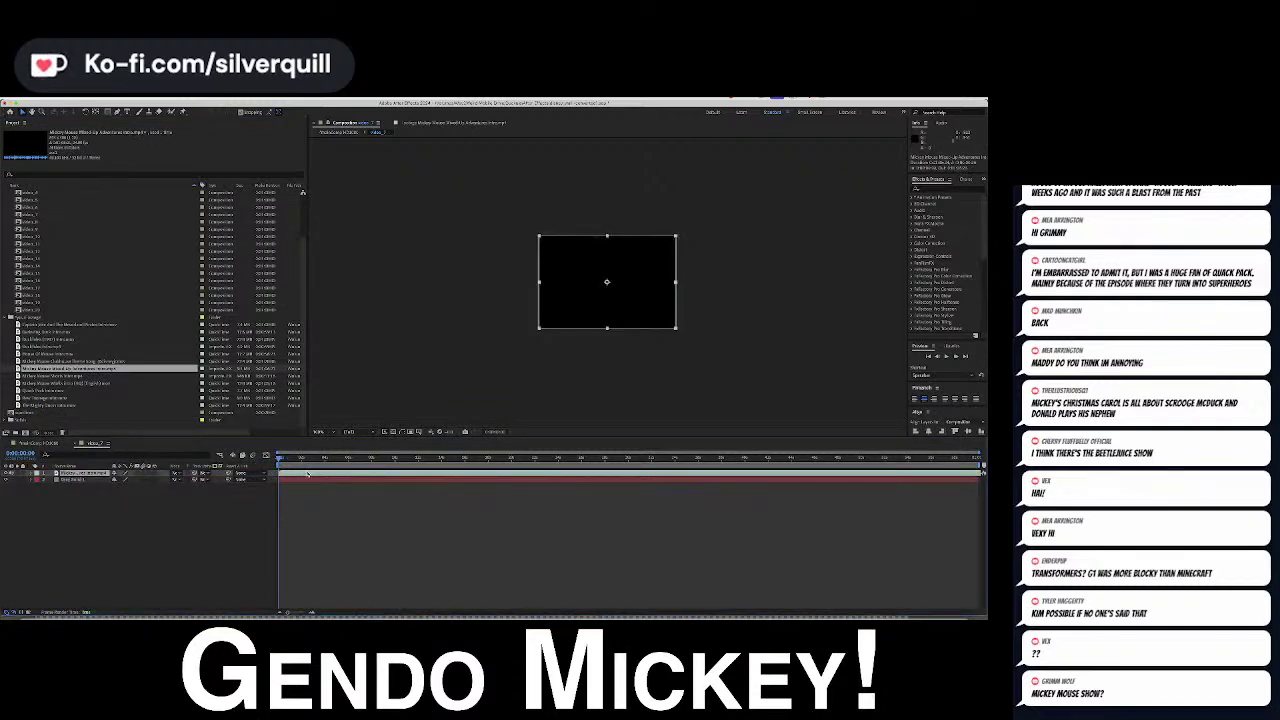
# Trim the Mixed-Up Adventures clip's opening at about 3 seconds, past the Disney Junior logo, and move the clip back to the composition's start
pyautogui.press('=')
pyautogui.press('=')
pyautogui.press('=')
pyautogui.press('=')
pyautogui.press('=')
pyautogui.press('=')
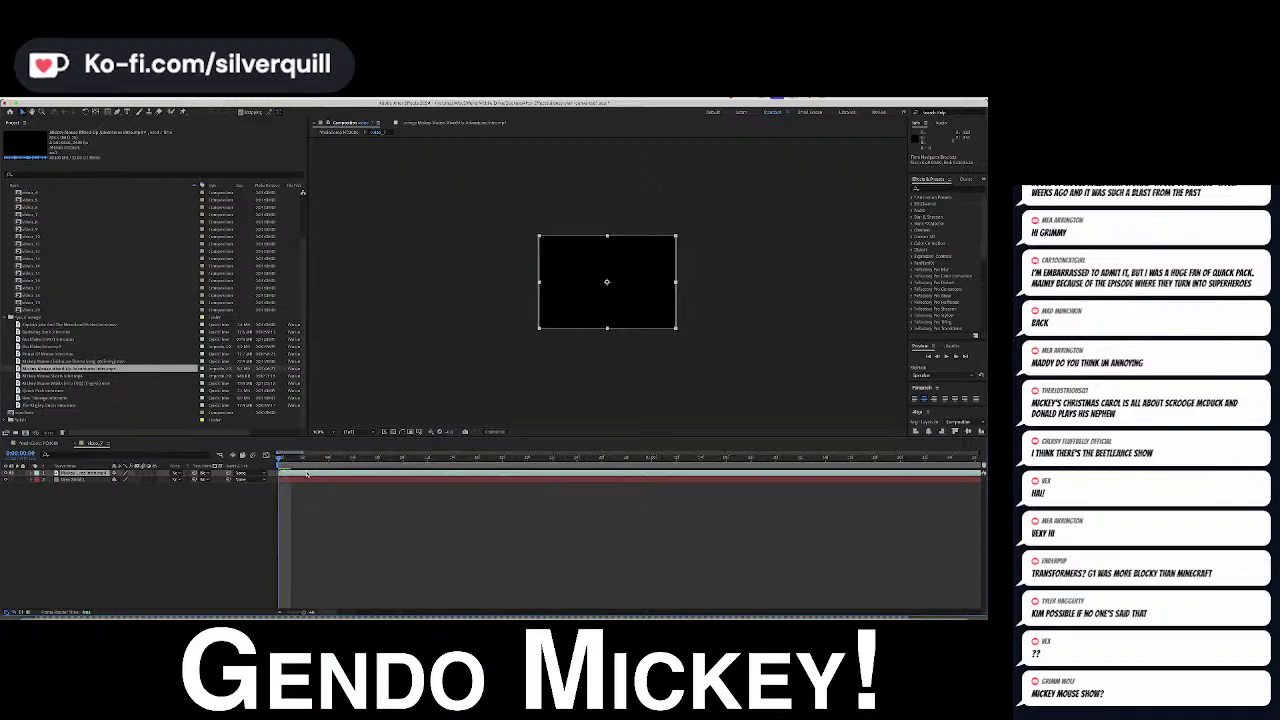
pyautogui.moveTo(357, 458); pyautogui.dragTo(548, 457)
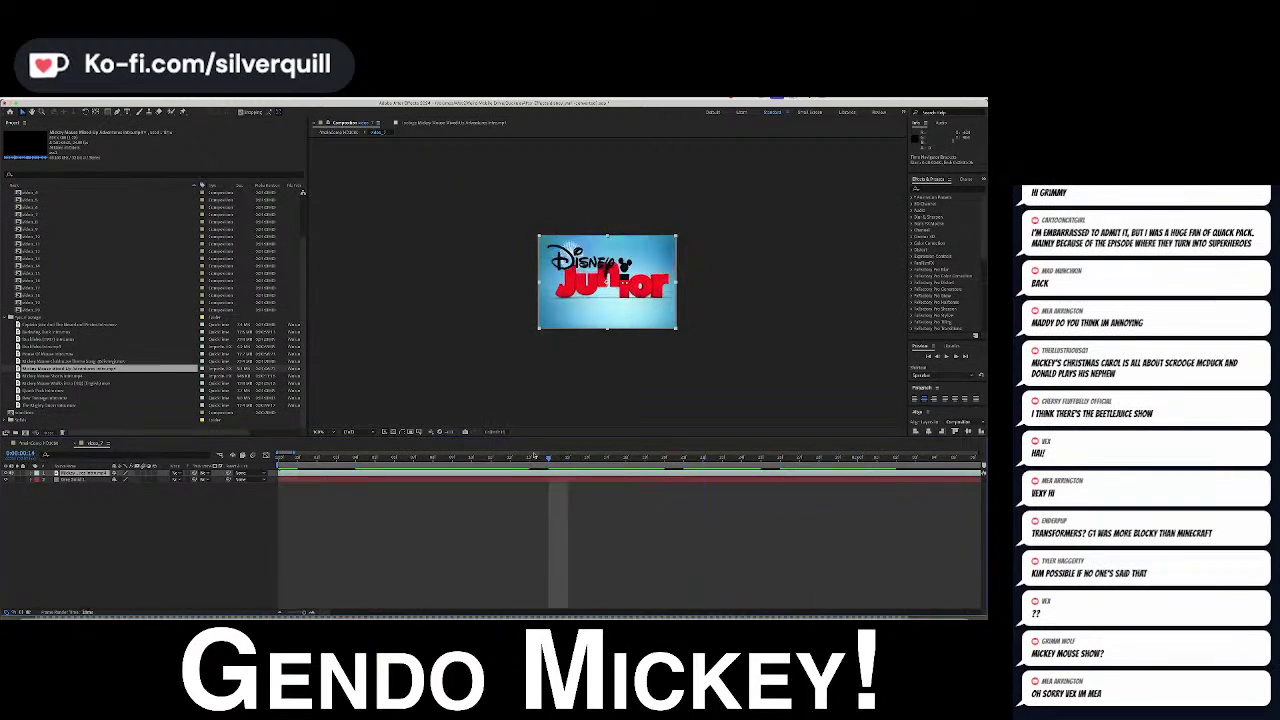
pyautogui.scroll(-5, 395, 462)
pyautogui.click(394, 462)
pyautogui.moveTo(394, 461); pyautogui.dragTo(368, 459)
pyautogui.click(368, 473)
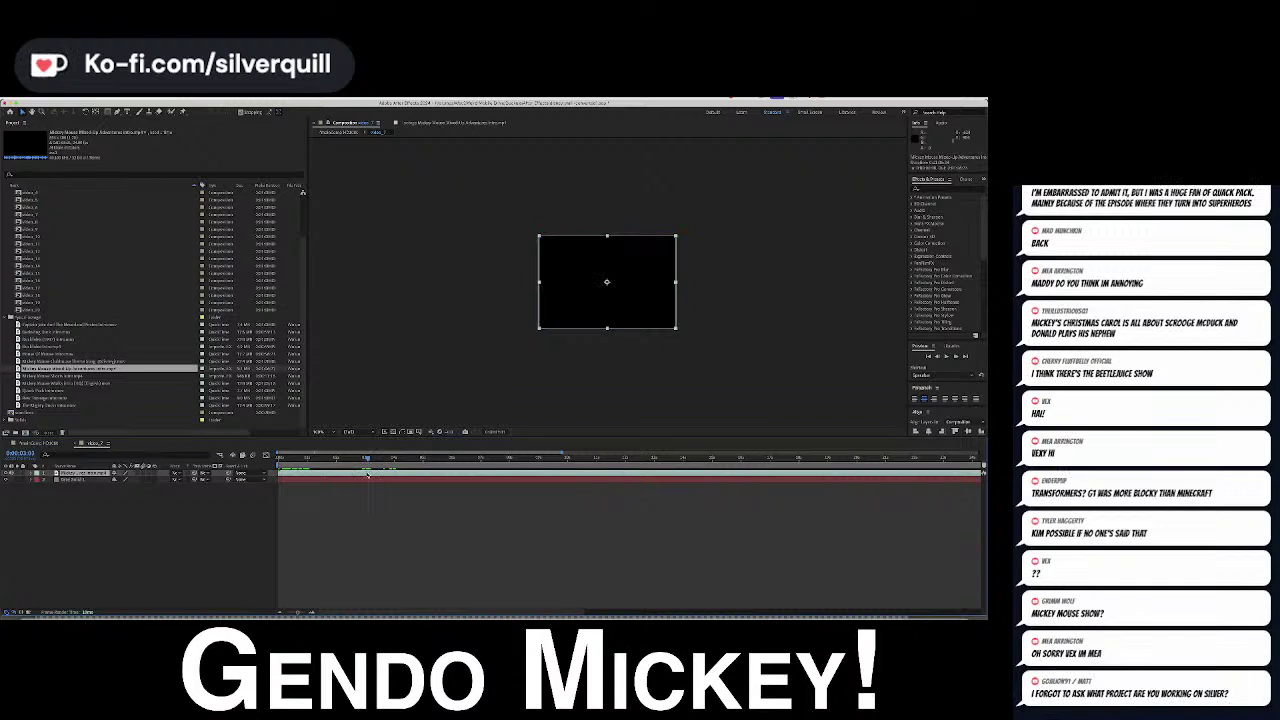
pyautogui.hotkey('alt', '[')
pyautogui.moveTo(375, 473); pyautogui.dragTo(290, 476)
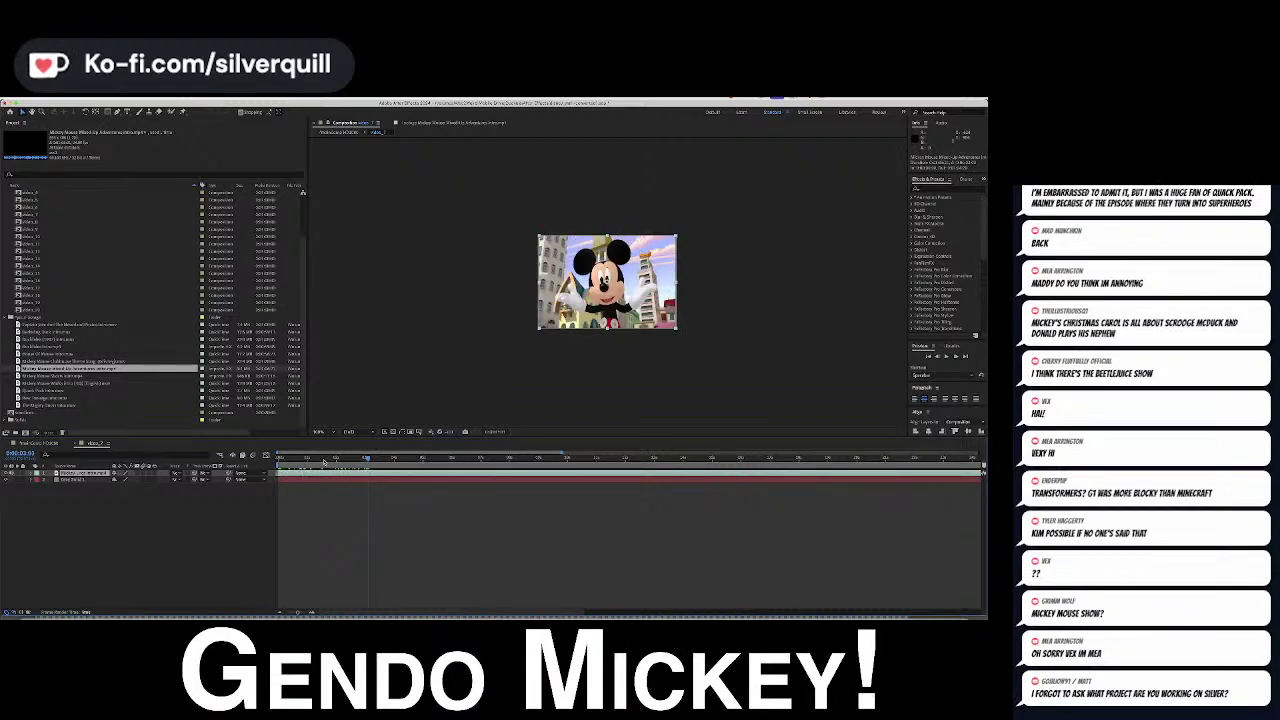
# Scrub through the trimmed clip, close the Video 7 composition and set the video wall's preview resolution to Auto
pyautogui.moveTo(362, 458); pyautogui.dragTo(658, 461)
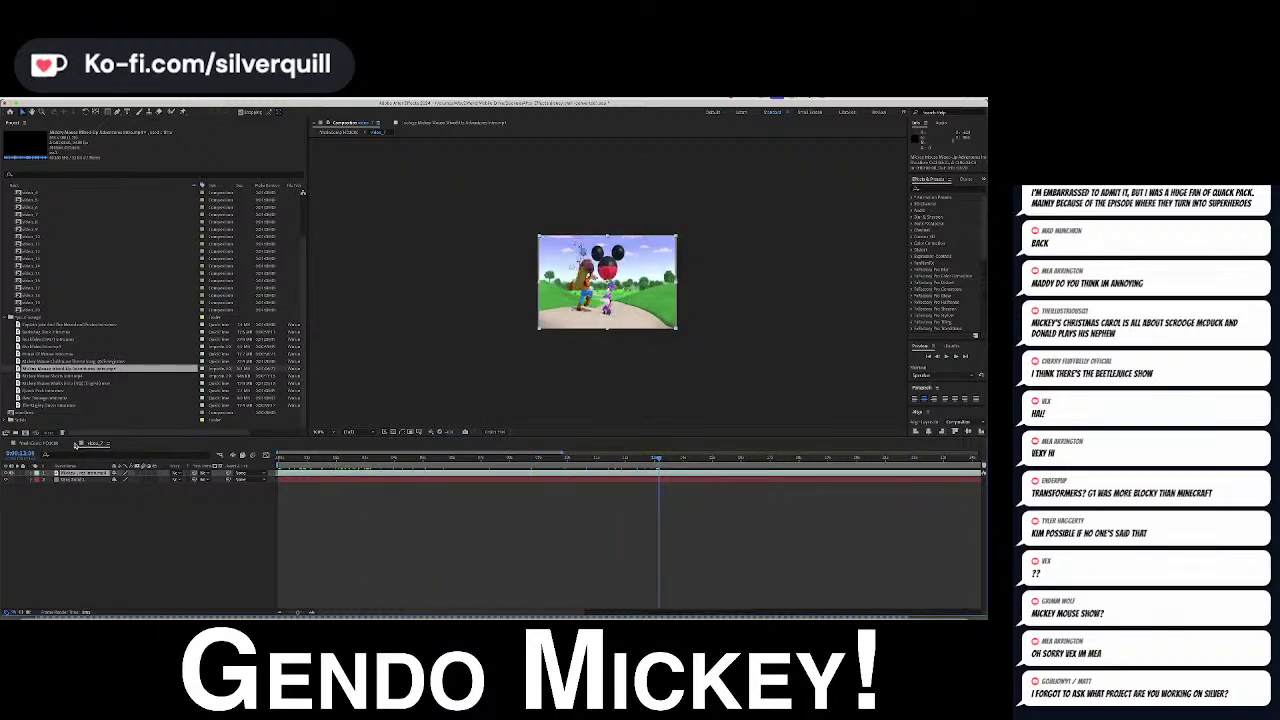
pyautogui.click(76, 445)
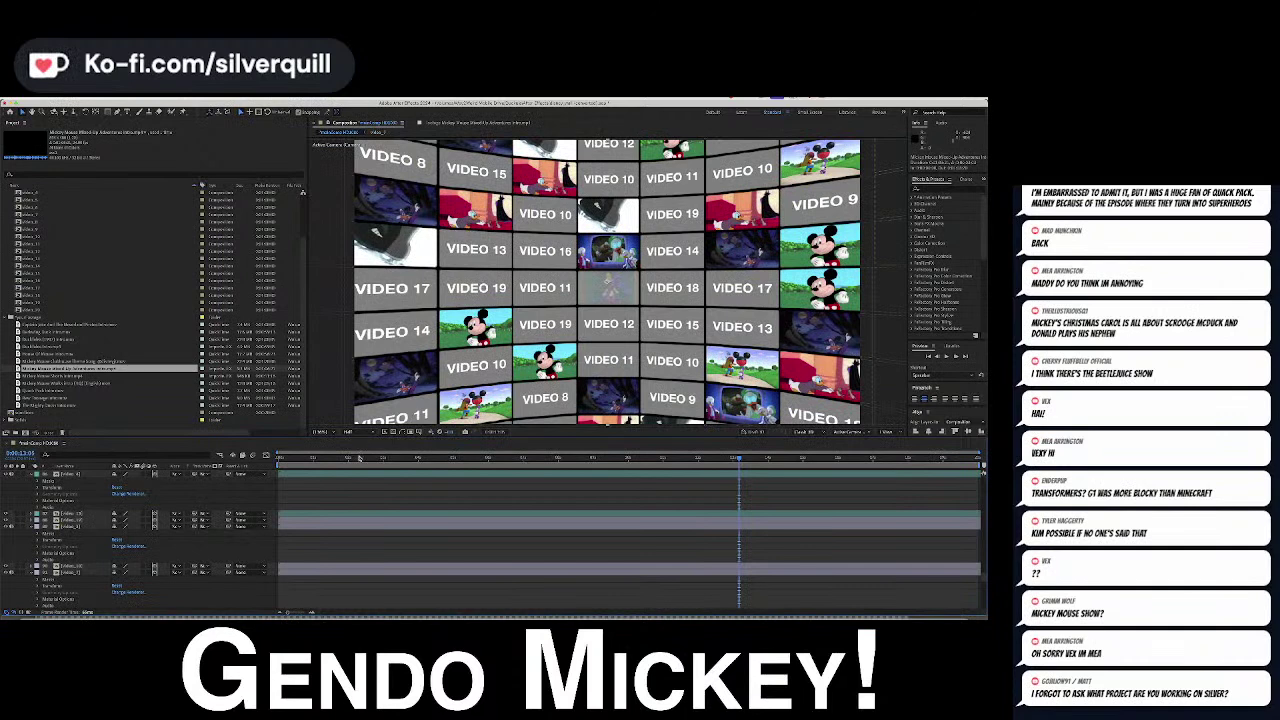
pyautogui.click(337, 458)
pyautogui.click(355, 432)
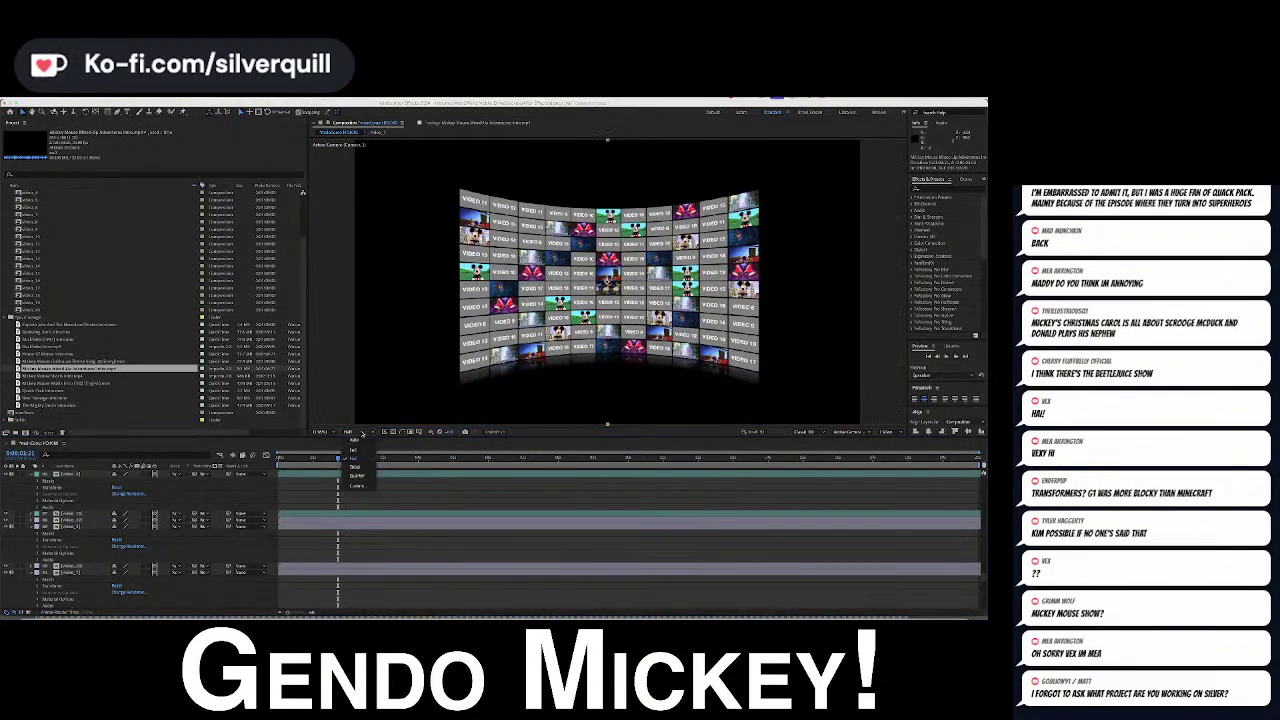
pyautogui.click(360, 439)
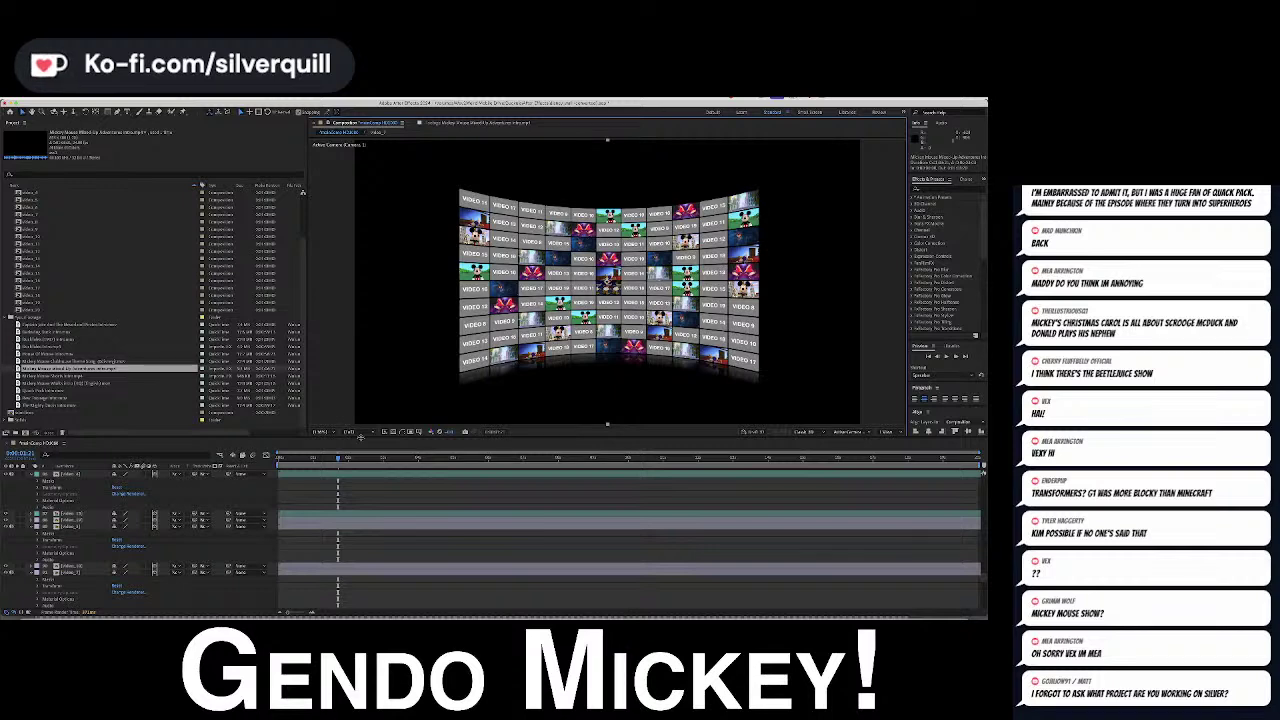
# Play and scrub the video wall composition to check its filled screens, and look over its layer list
pyautogui.click(378, 459)
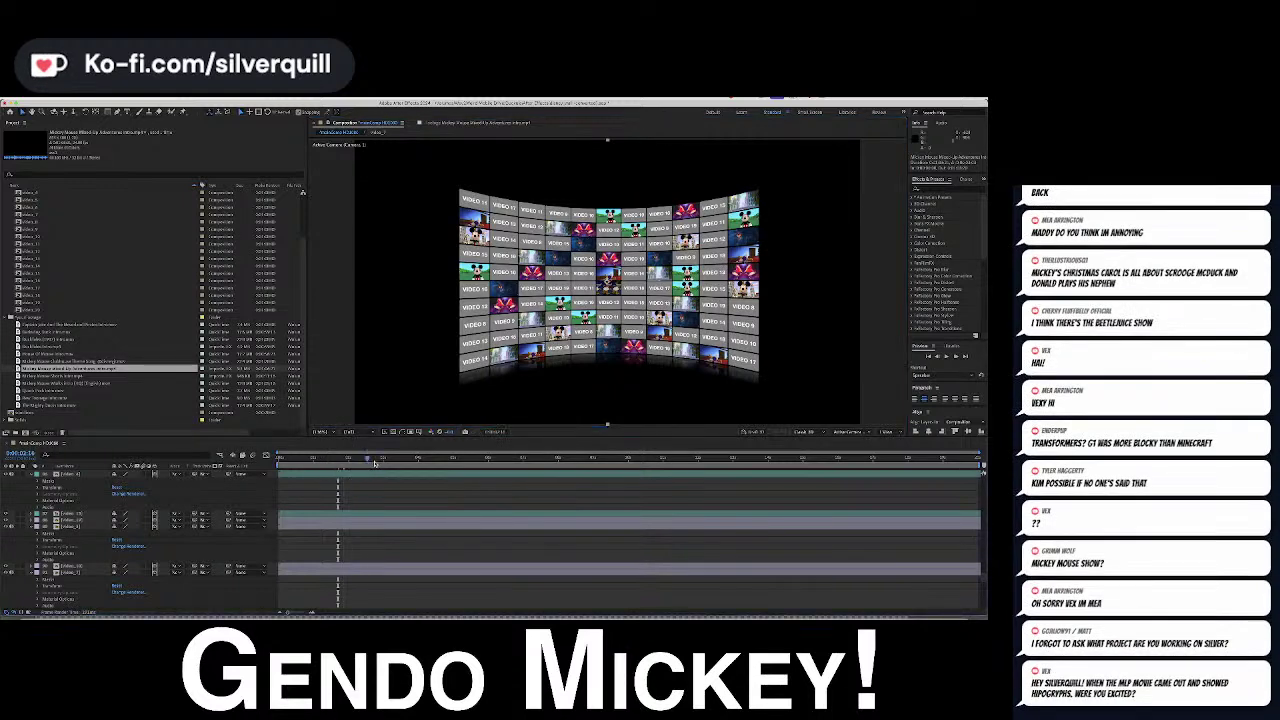
pyautogui.press('space')
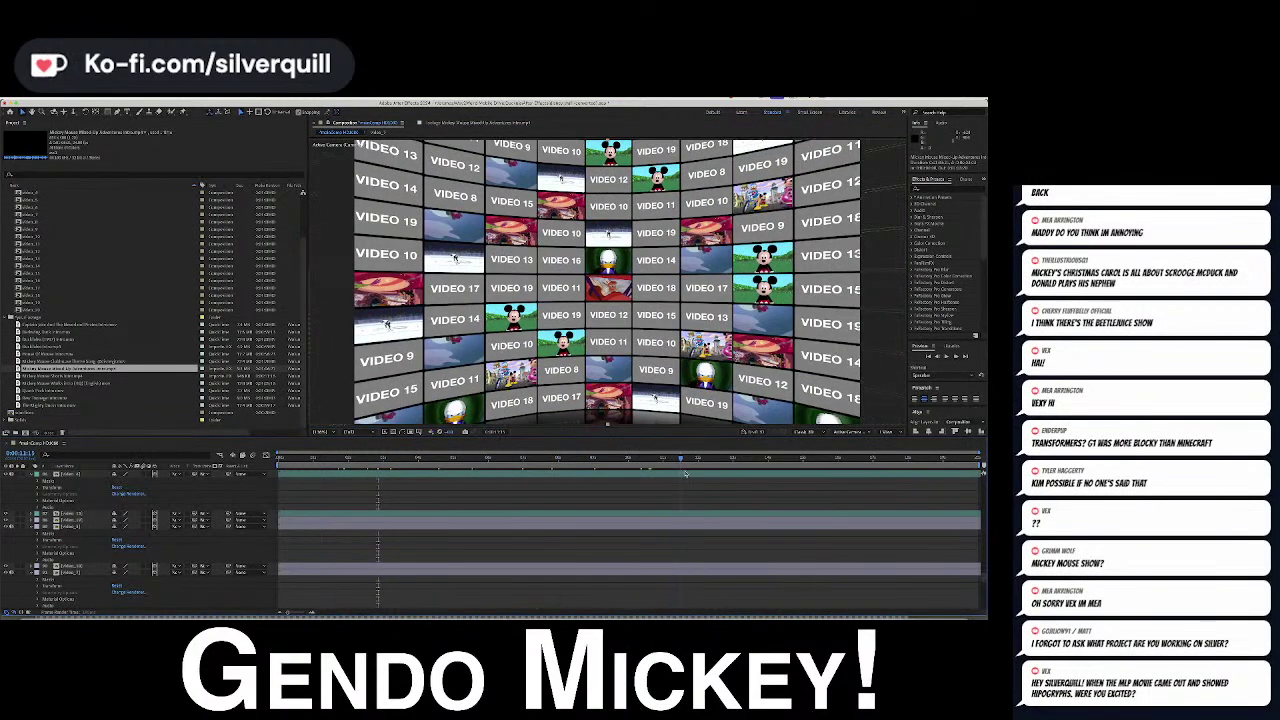
pyautogui.press('space')
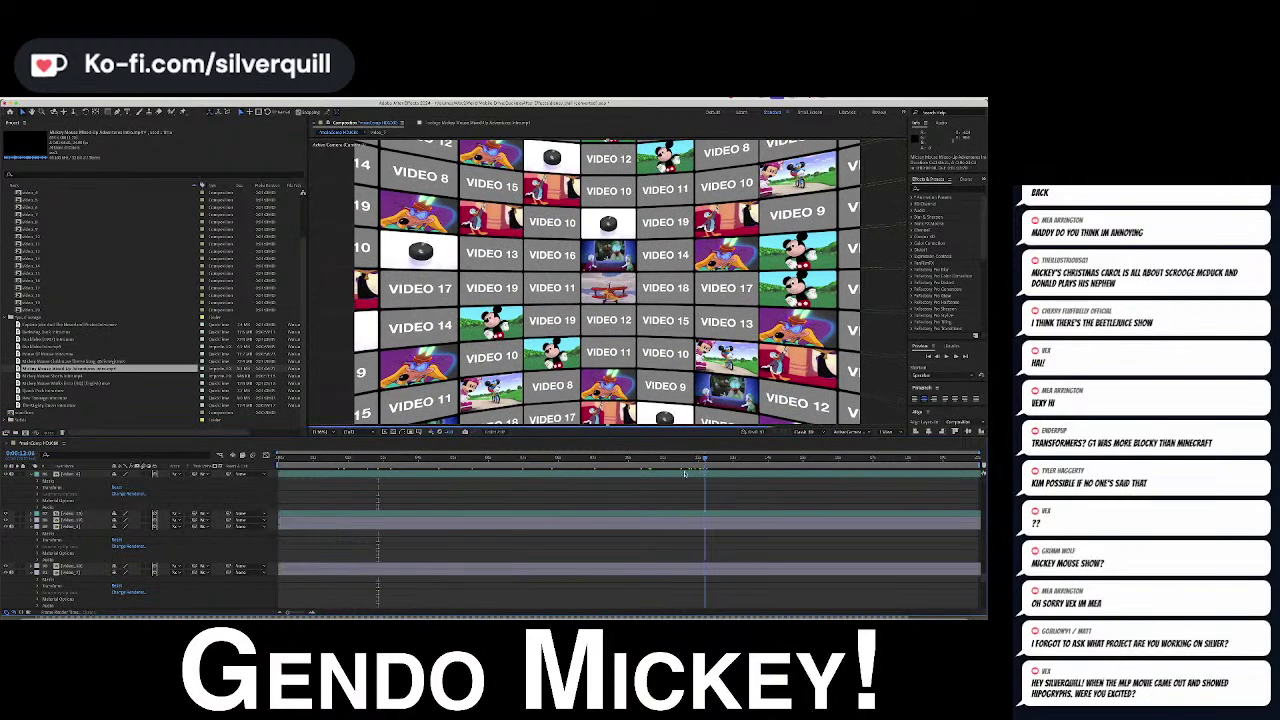
pyautogui.moveTo(371, 475); pyautogui.dragTo(260, 465)
pyautogui.hotkey('shift', 'pagedown')
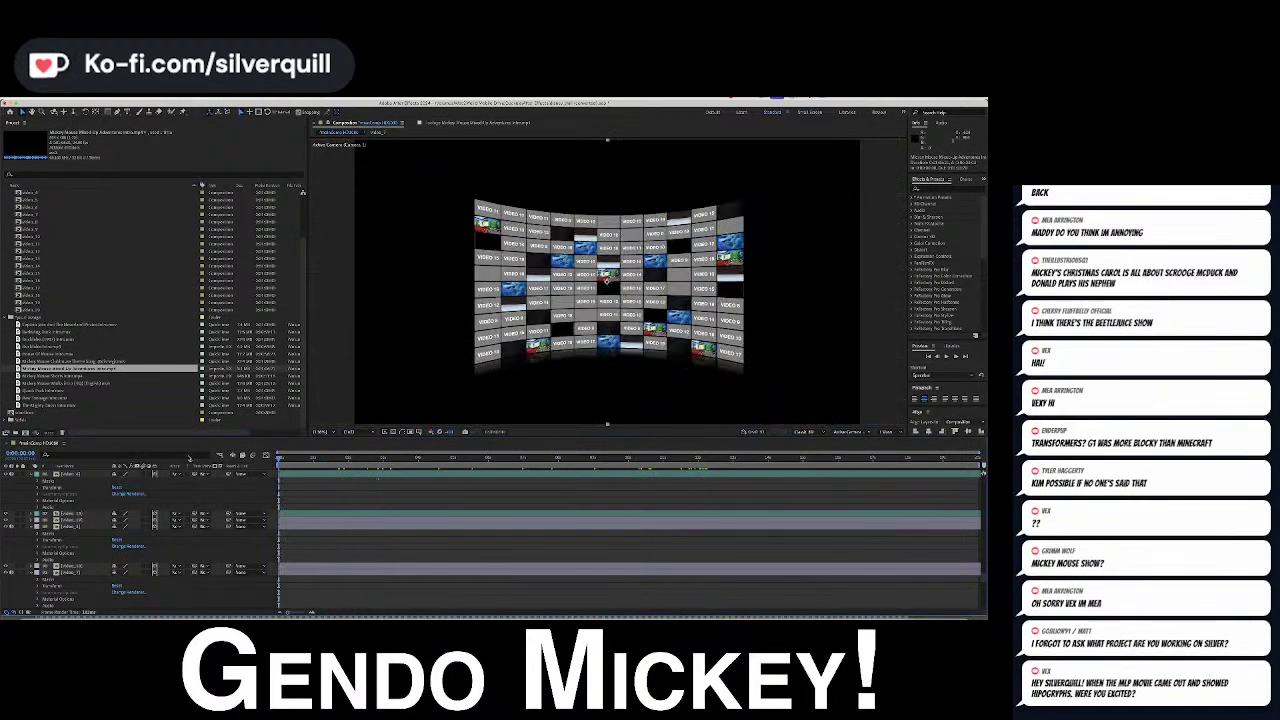
pyautogui.moveTo(305, 462); pyautogui.dragTo(330, 461)
pyautogui.scroll(3, 117, 444)
pyautogui.scroll(-6, 140, 530)
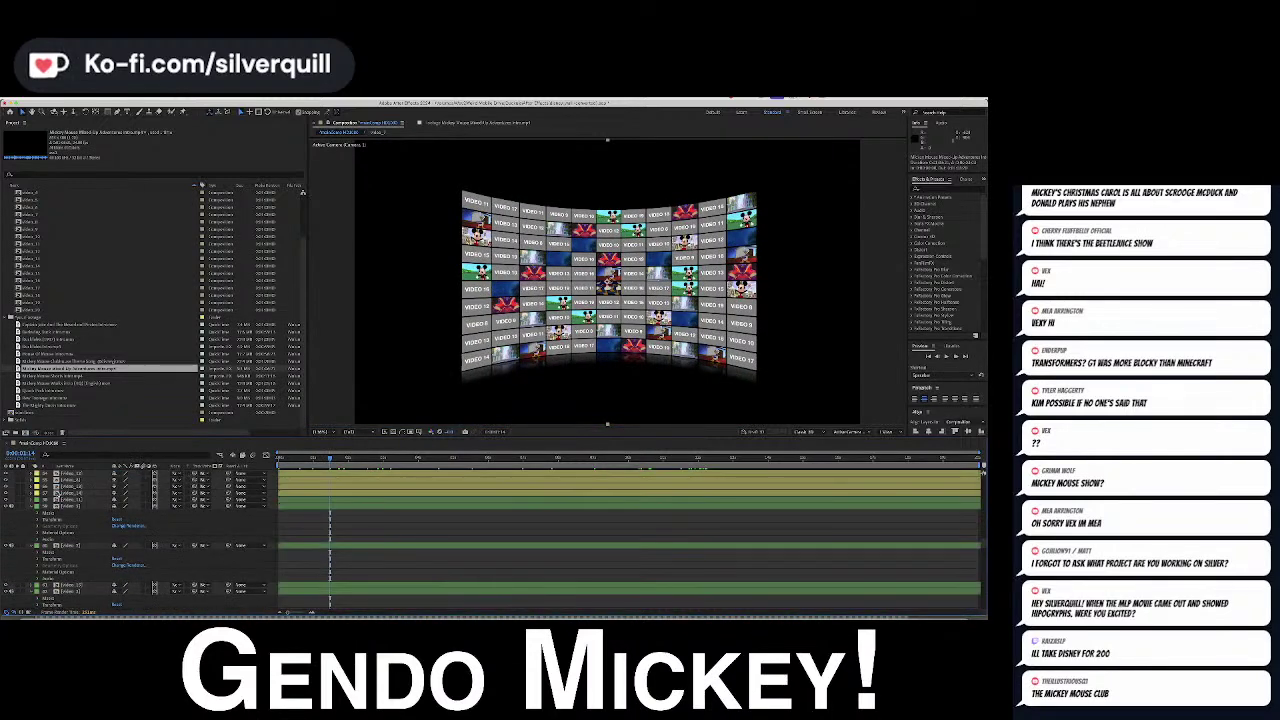
pyautogui.scroll(-6, 55, 489)
pyautogui.scroll(8, 56, 488)
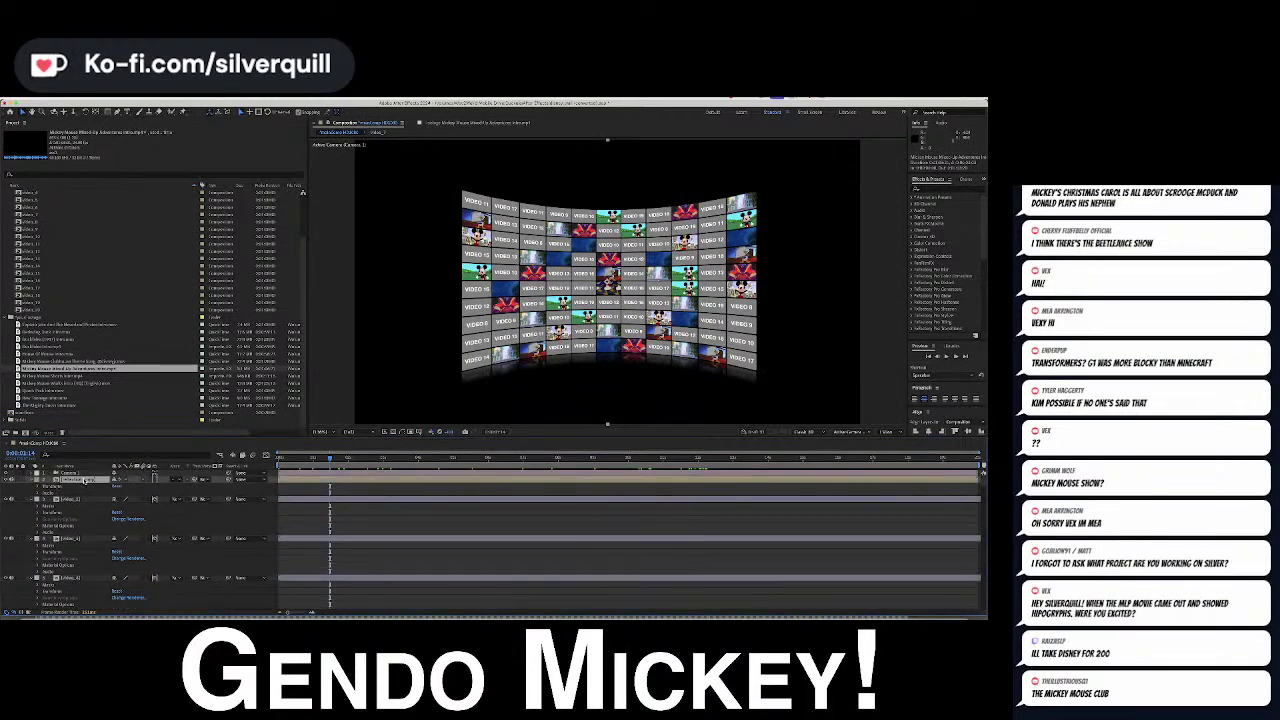
# Save the project, dismiss the alert, and select the Mickey Mouse Works intro in the project's footage folder
pyautogui.scroll(-8, 84, 481)
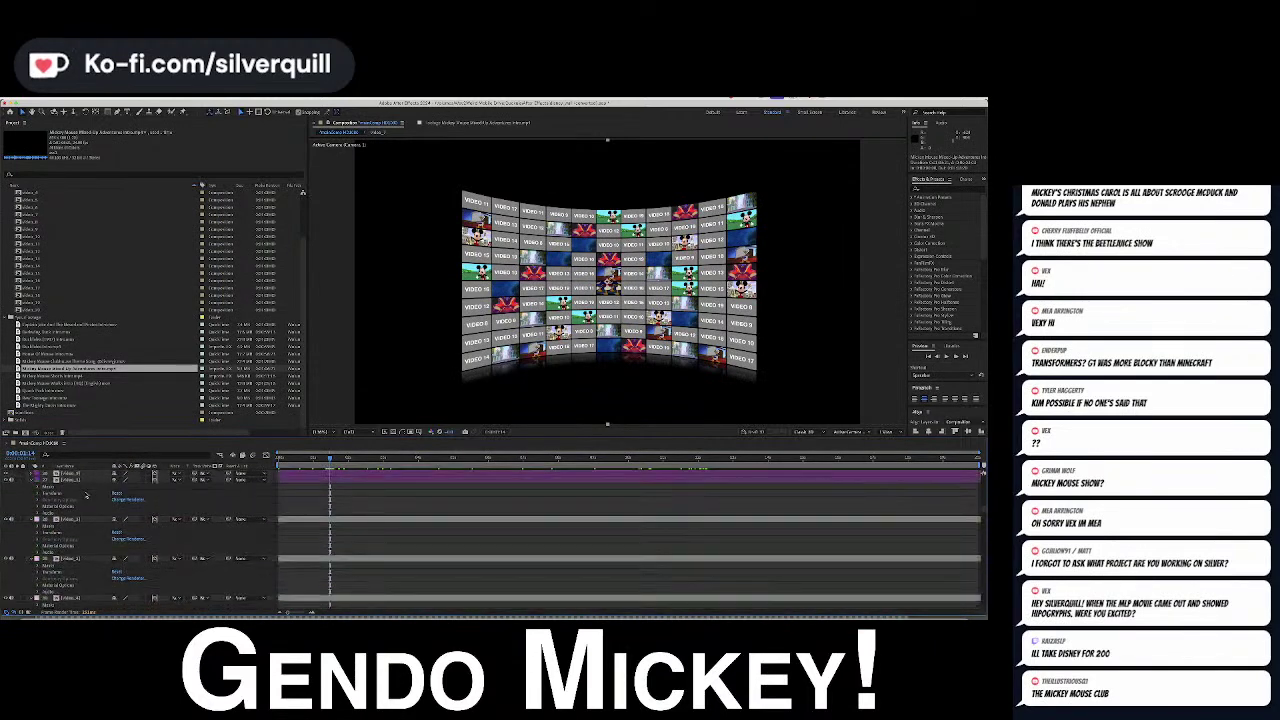
pyautogui.scroll(-2, 86, 488)
pyautogui.scroll(-3, 86, 494)
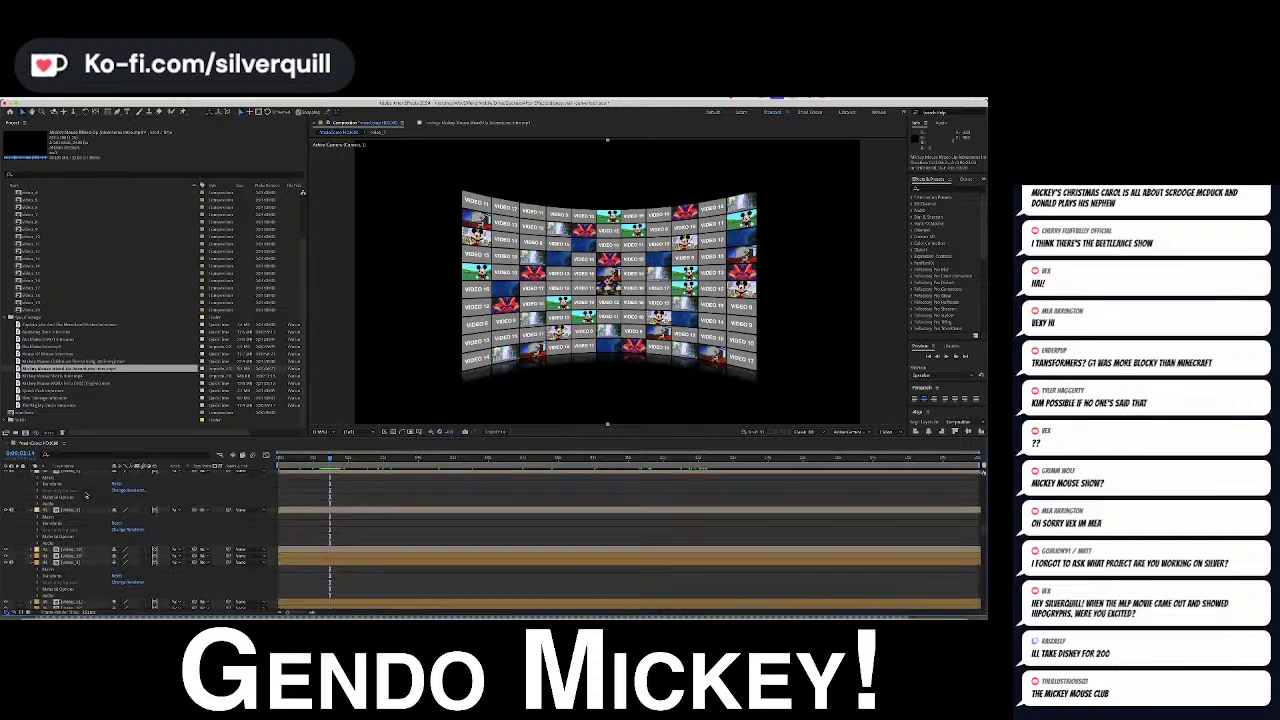
pyautogui.scroll(12, 86, 495)
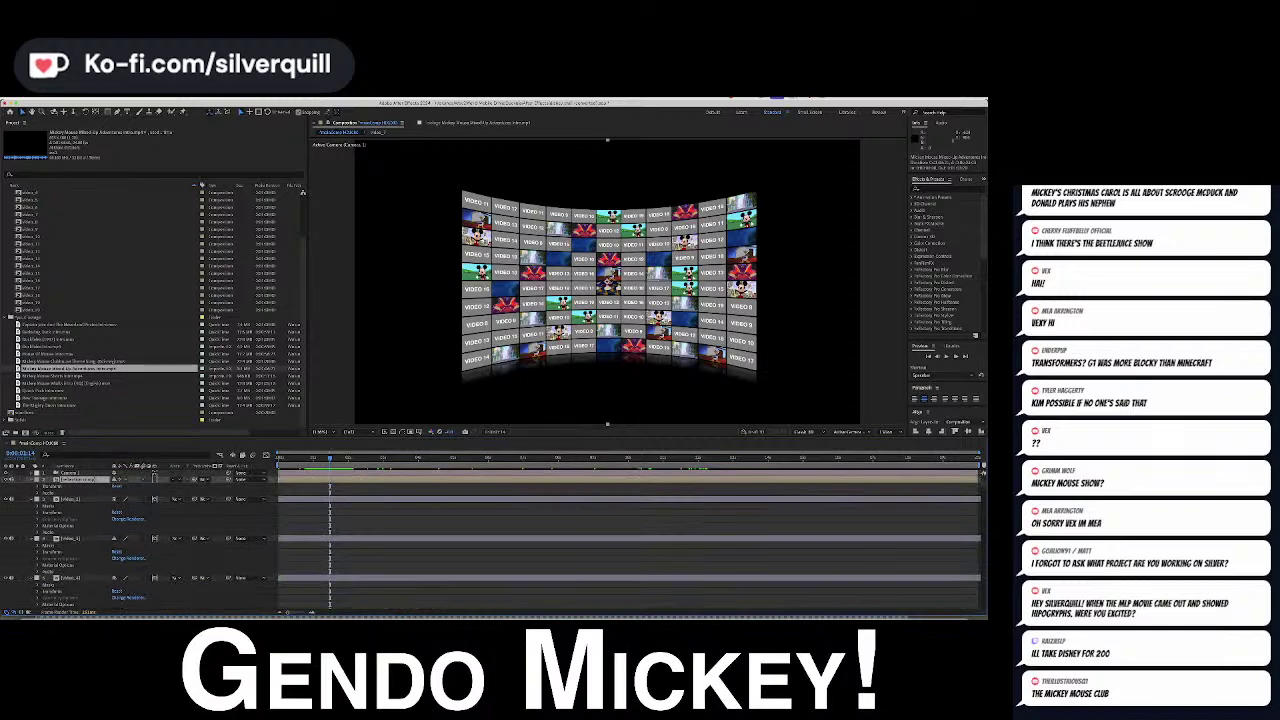
pyautogui.click(378, 518)
pyautogui.press('super+s')
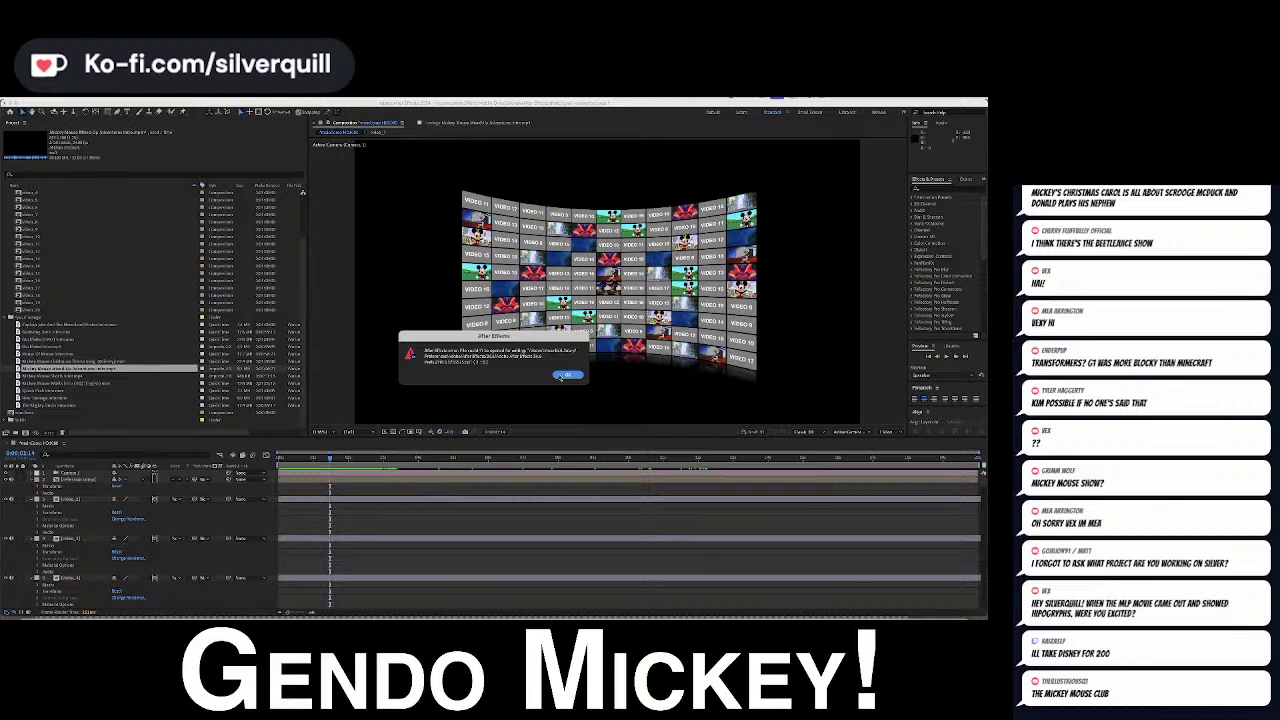
pyautogui.click(563, 375)
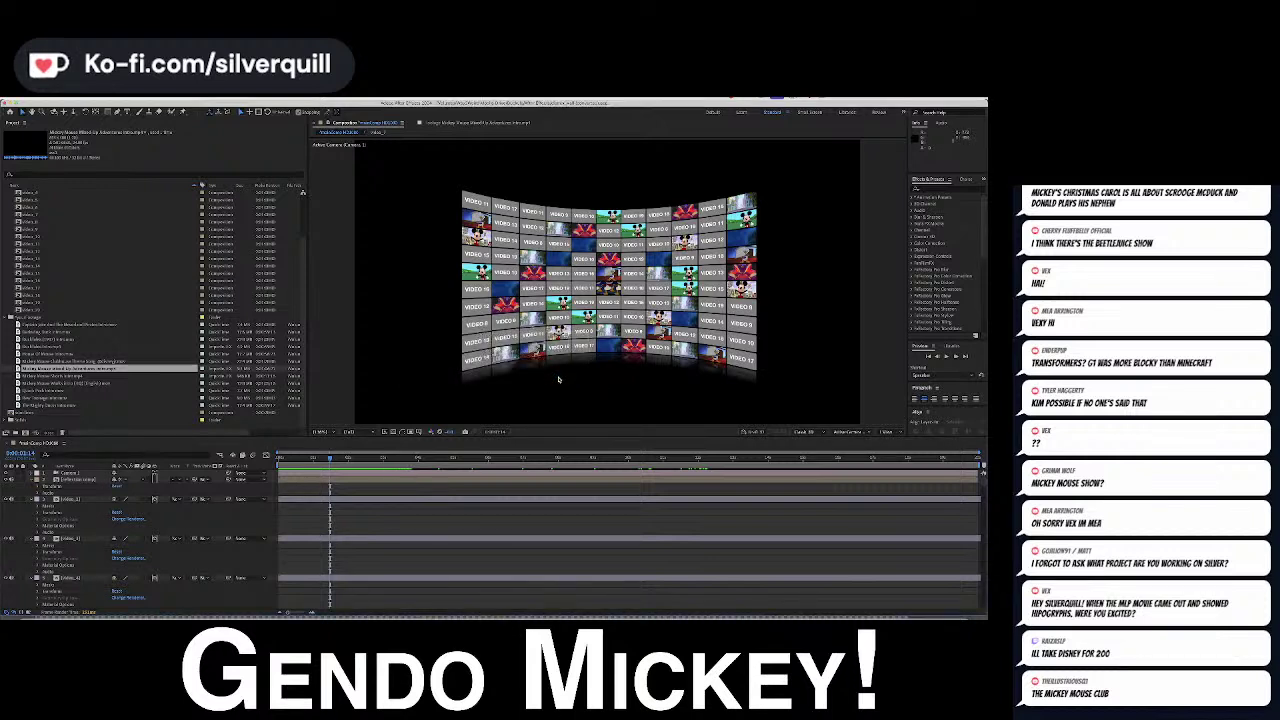
pyautogui.click(62, 376)
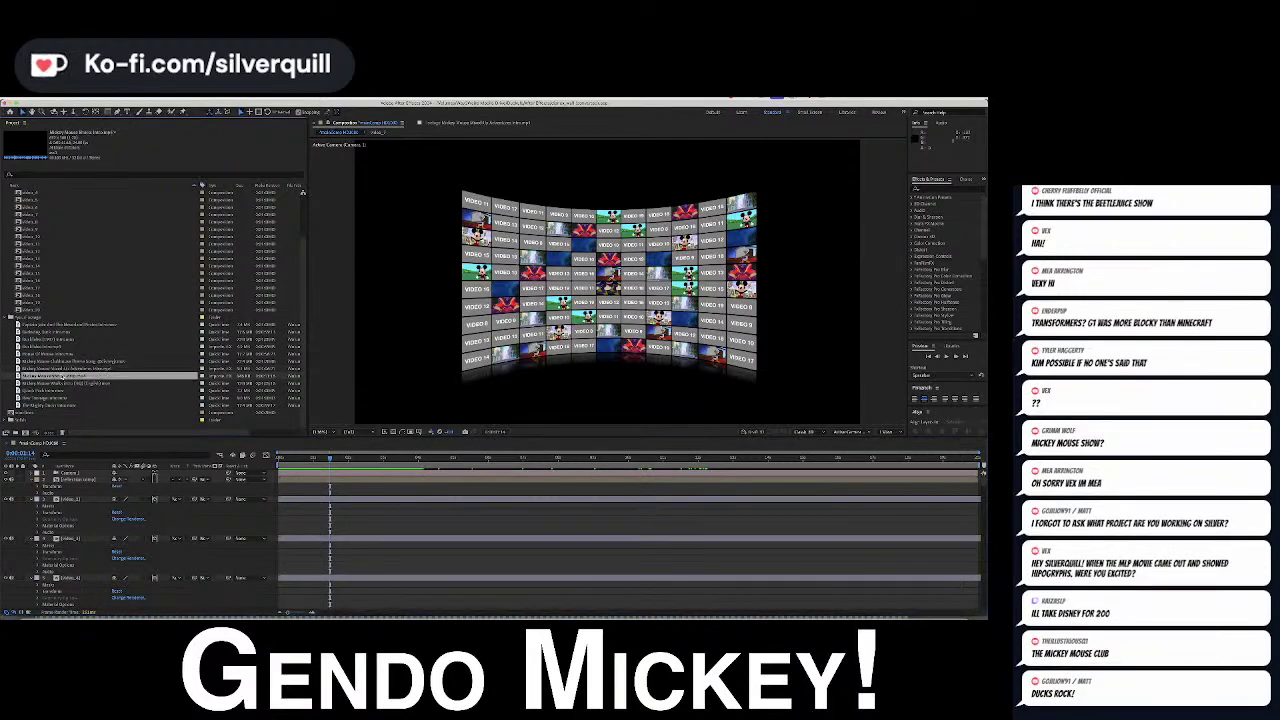
pyautogui.click(45, 383)
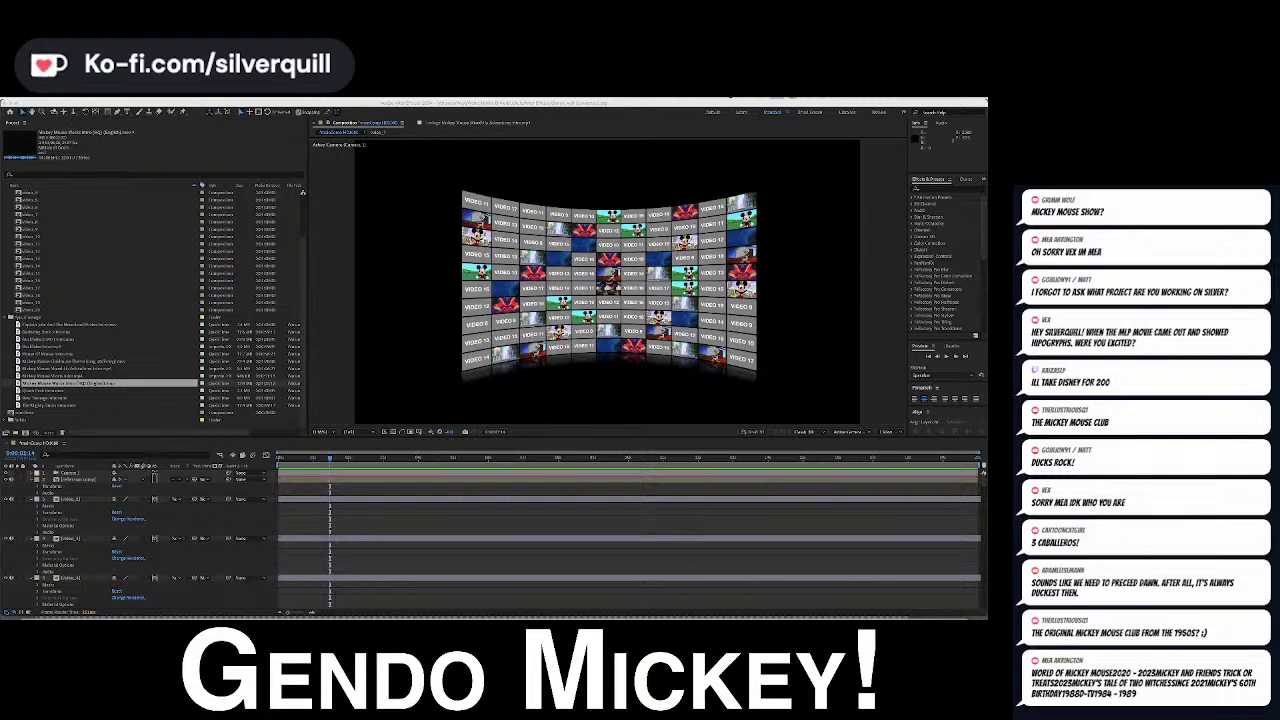
# Switch to a new Firefox window, open youtube.com and search for "world of mickey mouse 2020"
pyautogui.moveTo(360, 156); pyautogui.dragTo(85, 165)
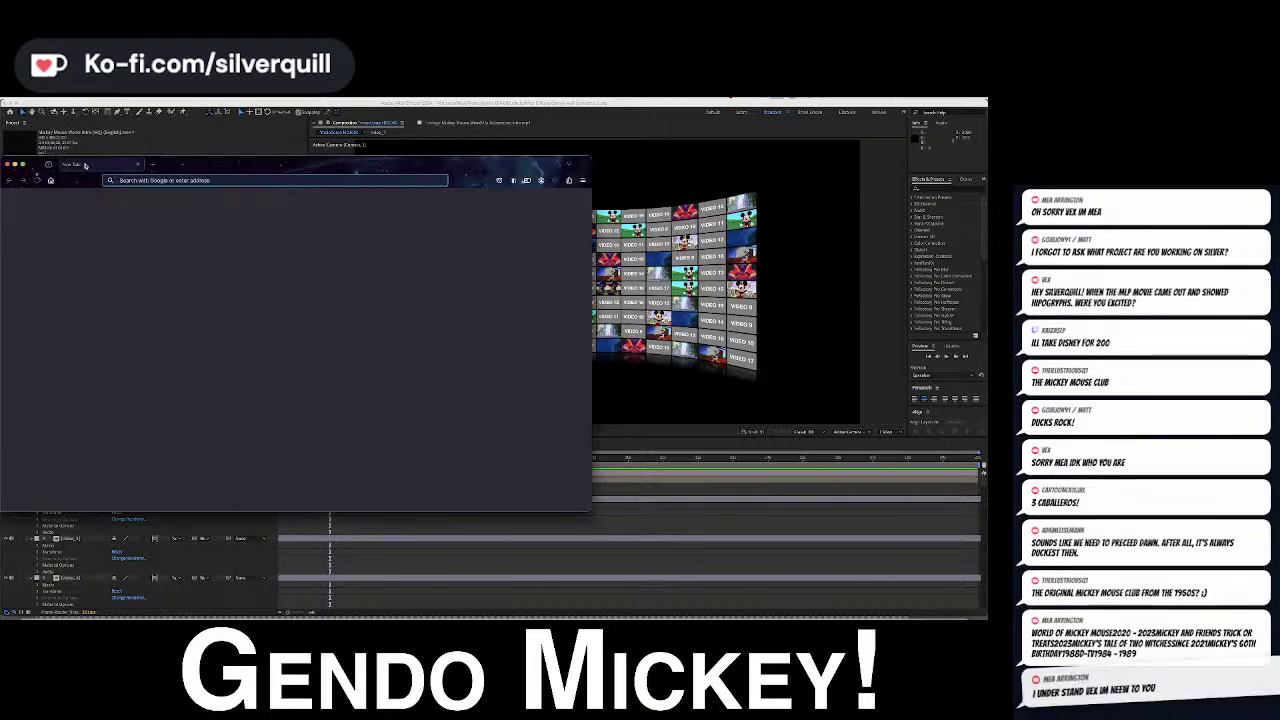
pyautogui.write('youtube.com')
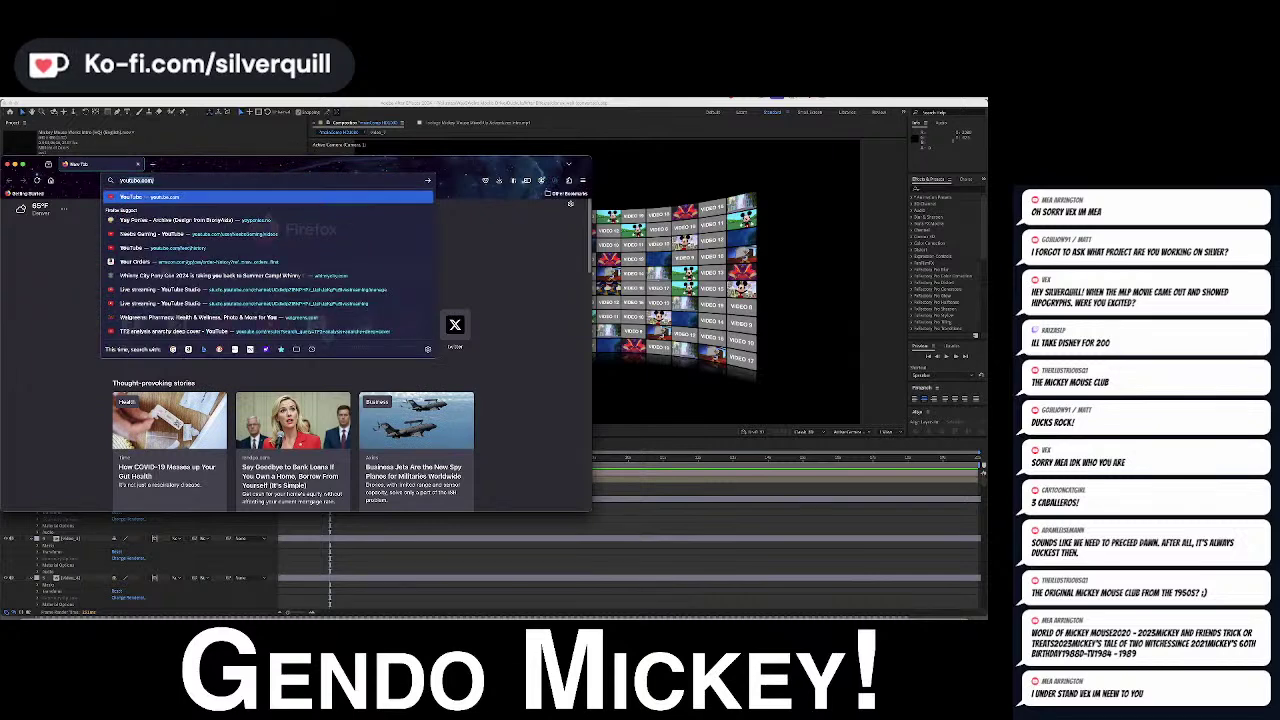
pyautogui.press('Return')
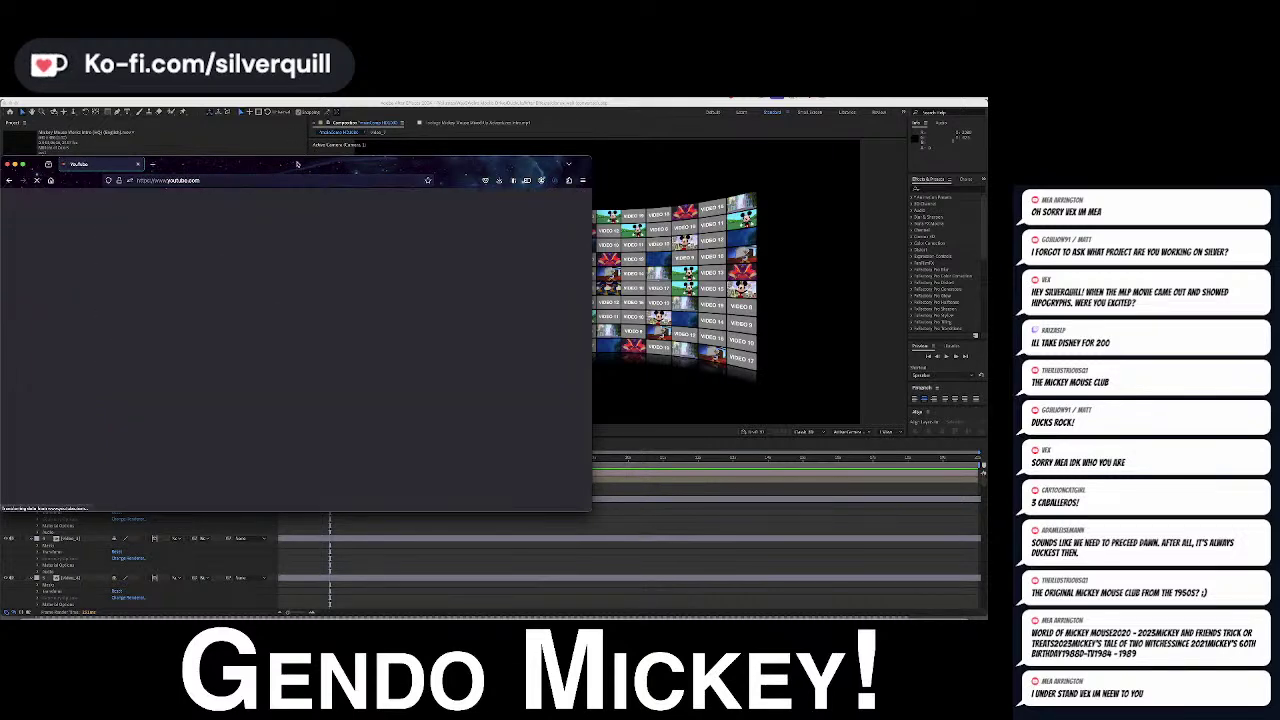
pyautogui.click(254, 198)
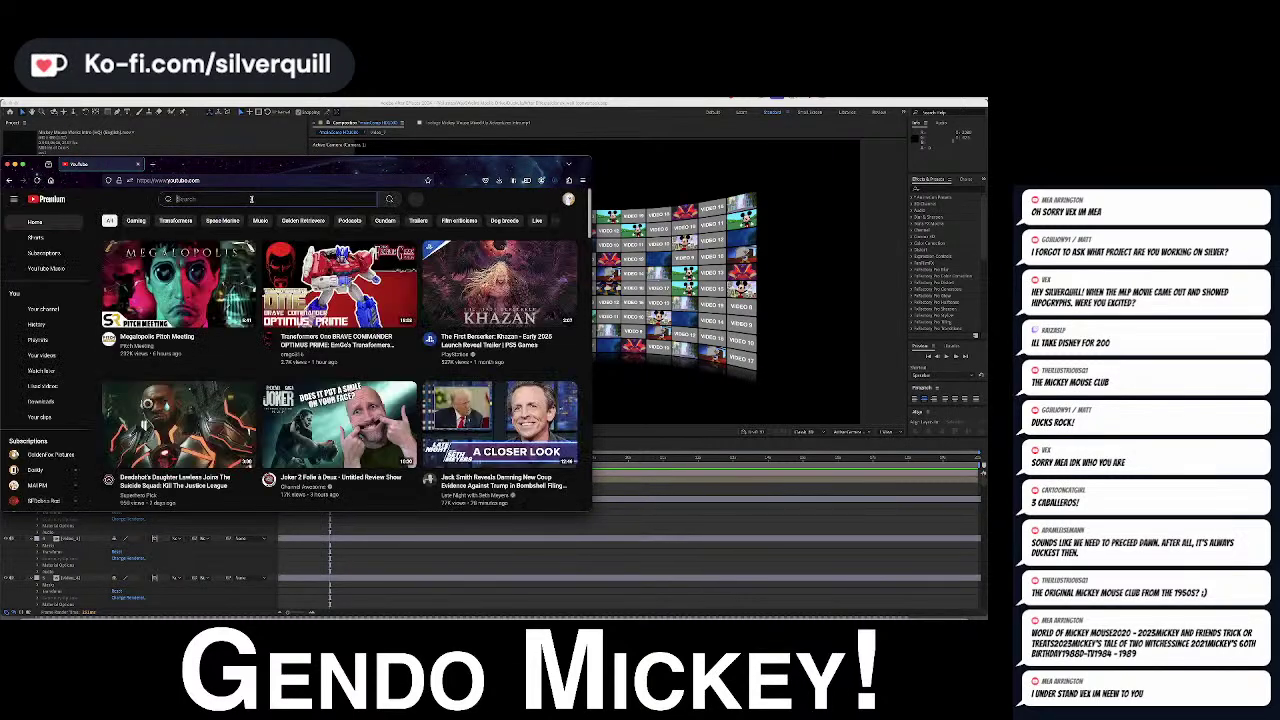
pyautogui.write('world of mickey')
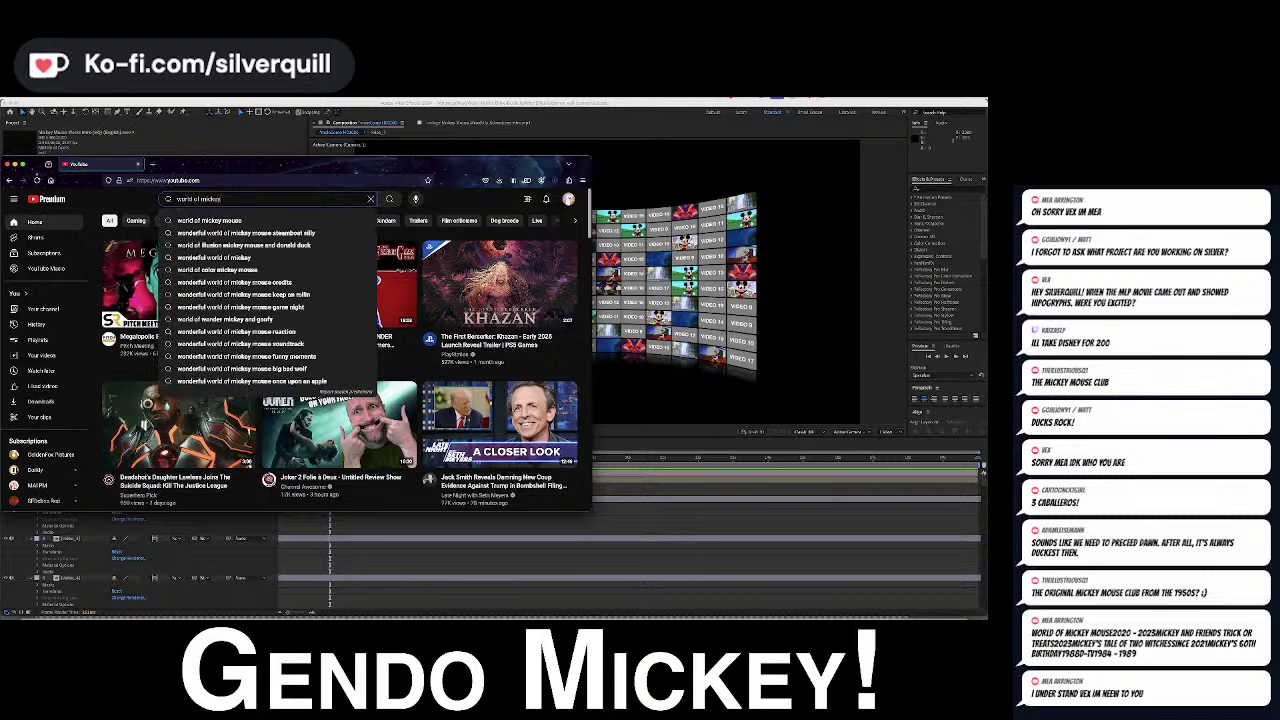
pyautogui.write(' mouse 2020')
pyautogui.press('Return')
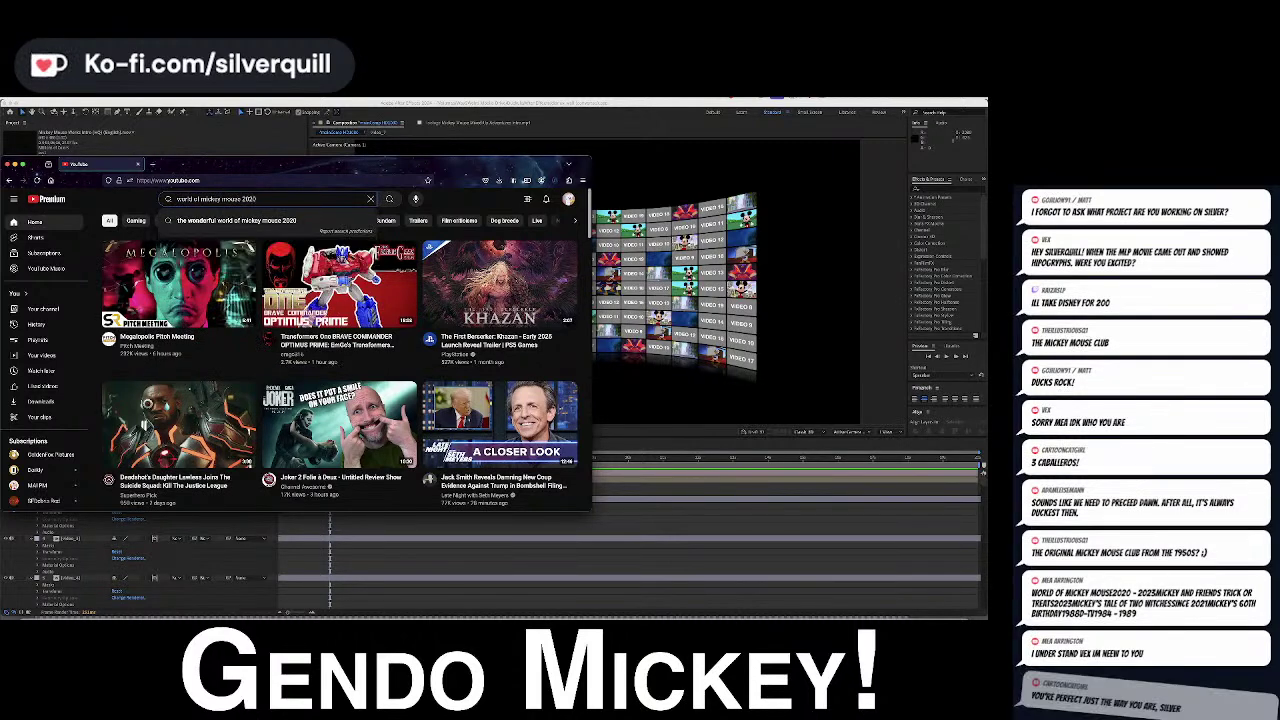
# Copy the link of The Wonderful World of Mickey Mouse official trailer, switch to Wondershare UniConverter and move its window off the visible screen
pyautogui.moveTo(362, 247)
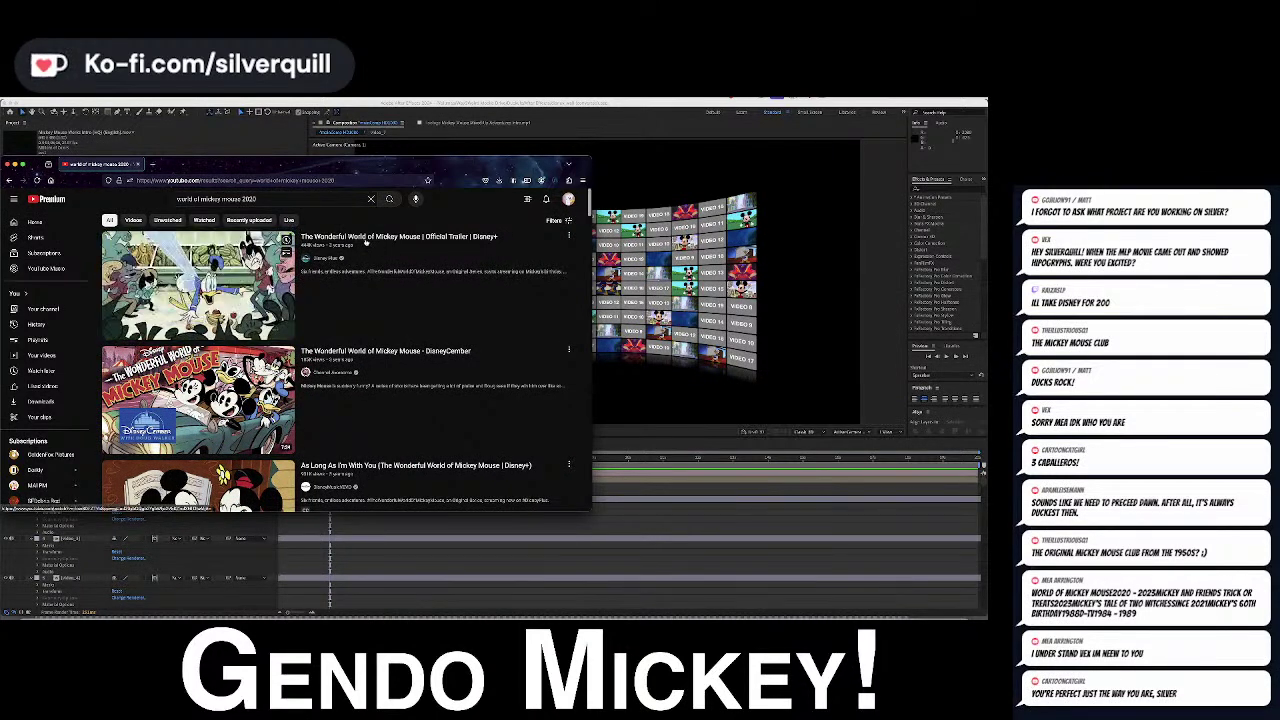
pyautogui.rightClick(370, 240)
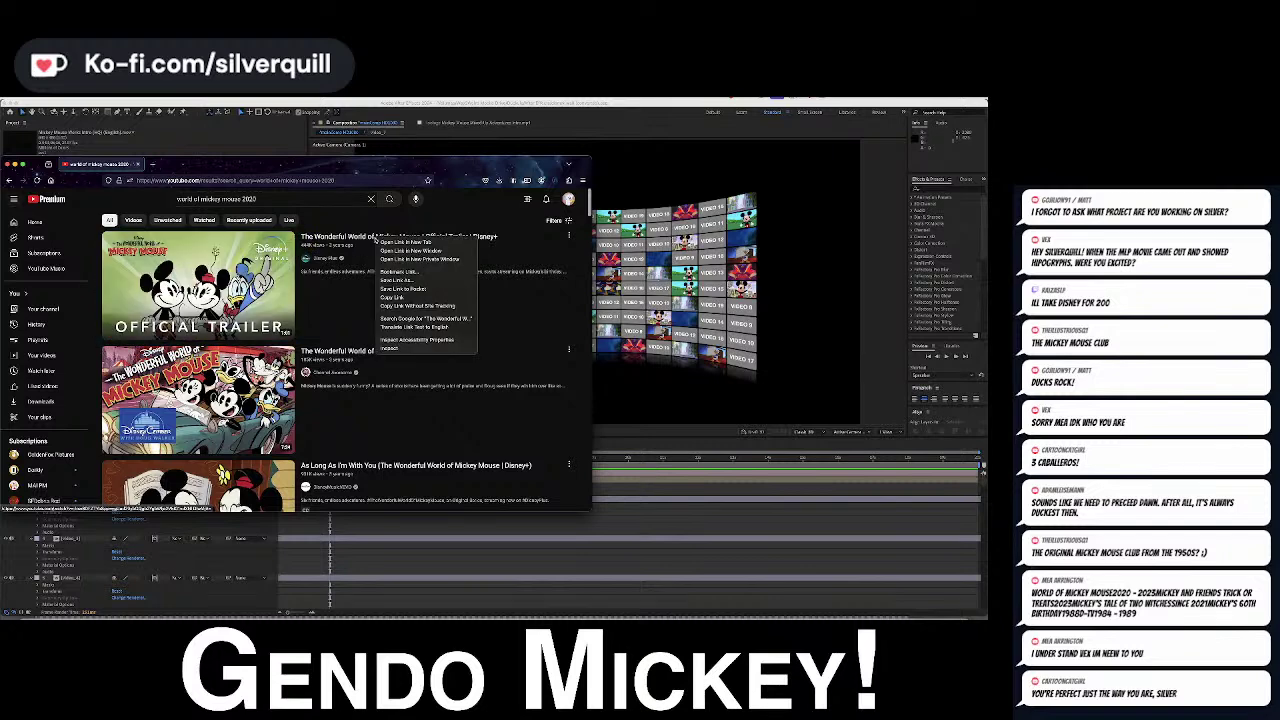
pyautogui.click(392, 297)
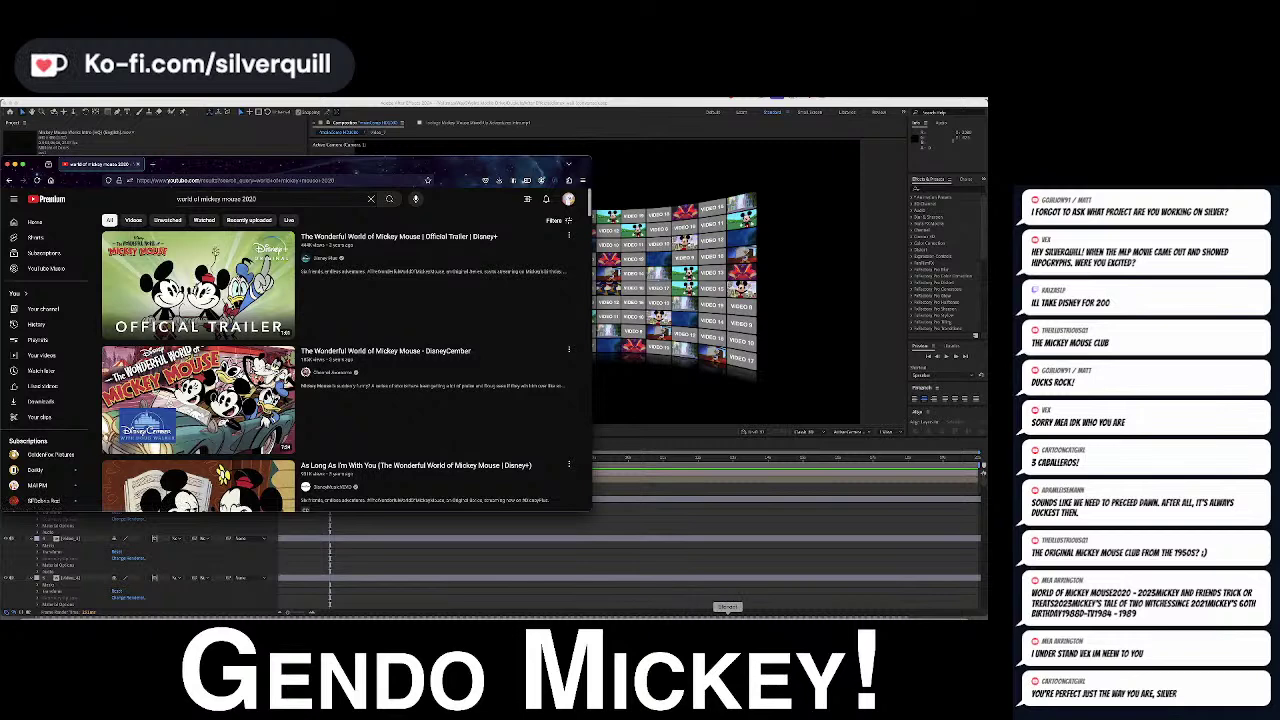
pyautogui.click(801, 616)
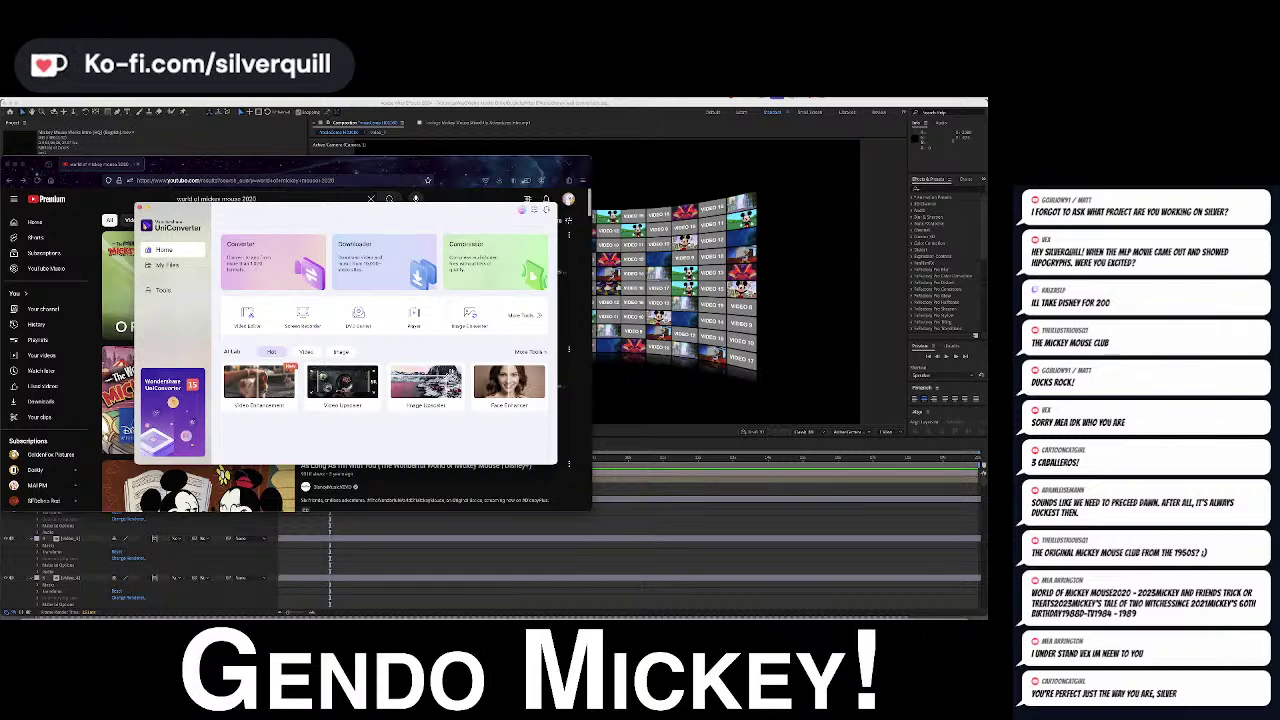
pyautogui.moveTo(332, 209); pyautogui.dragTo(0, 212)
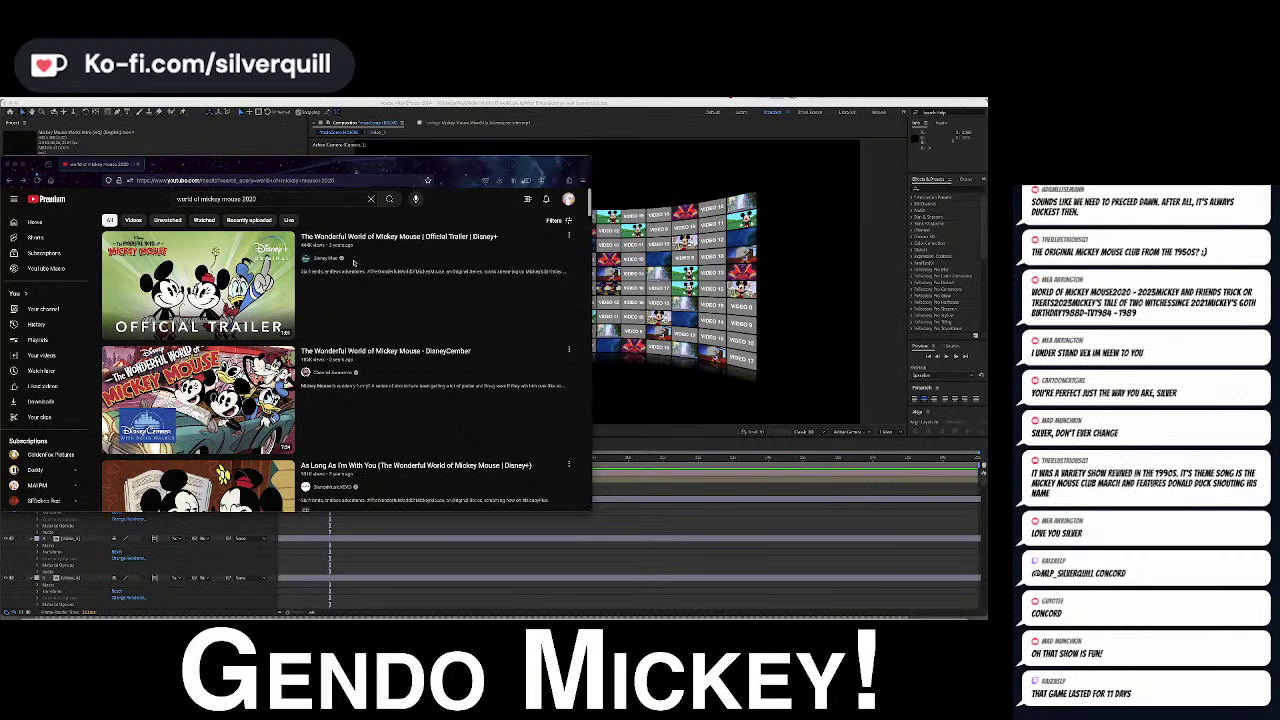
# Search YouTube for "the three caballeros intro" and copy the link of the Legend Of The Three Caballeros Intro video
pyautogui.click(292, 204)
pyautogui.tripleClick(291, 199)
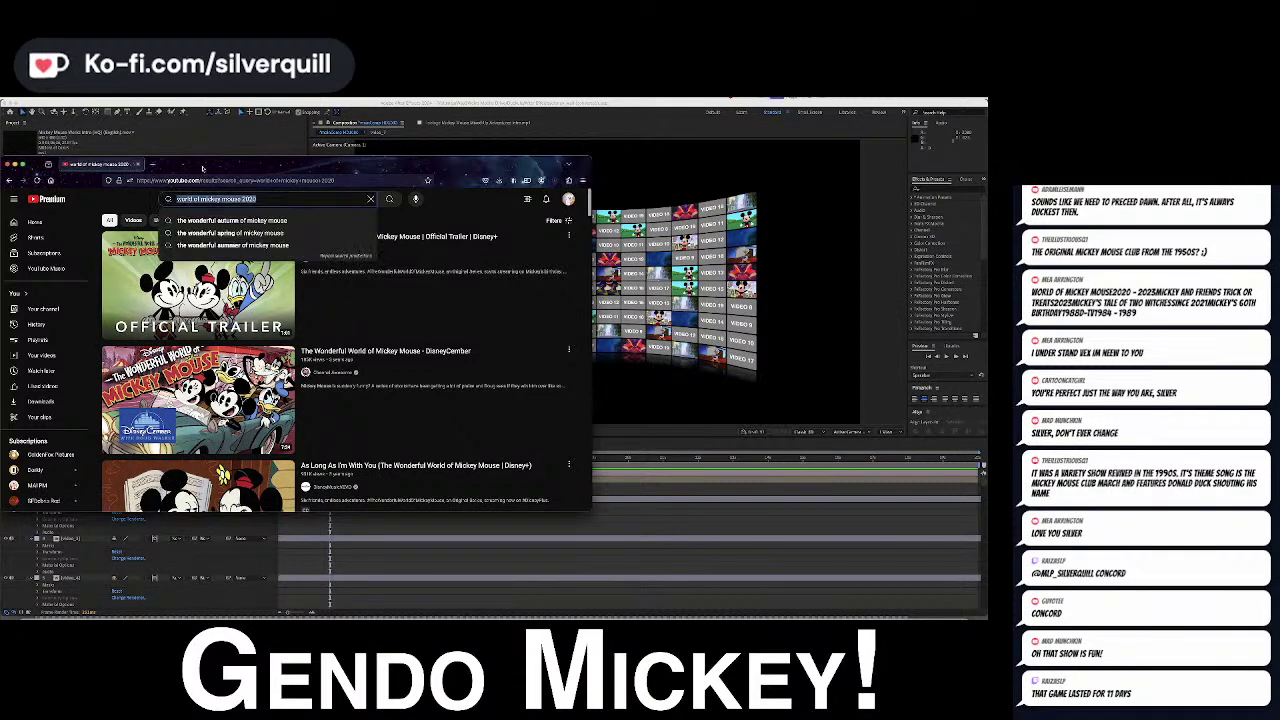
pyautogui.write('the')
pyautogui.write('thre')
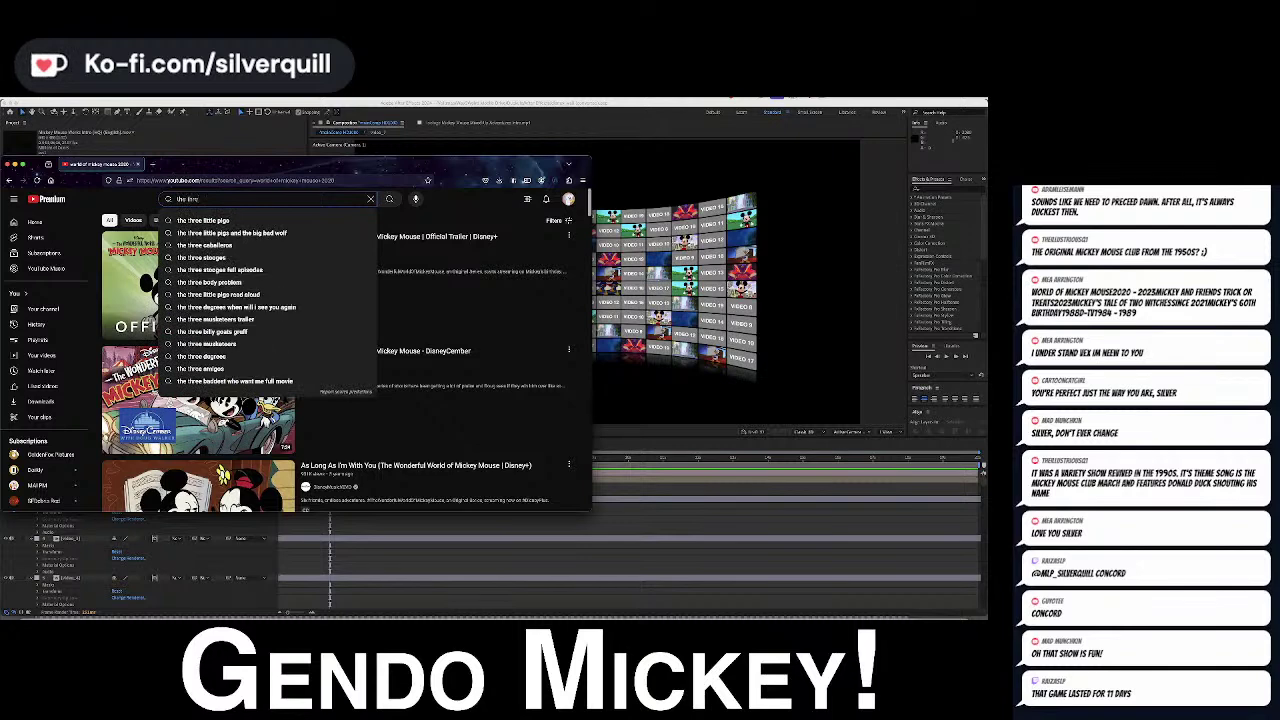
pyautogui.write('e caballeros intro')
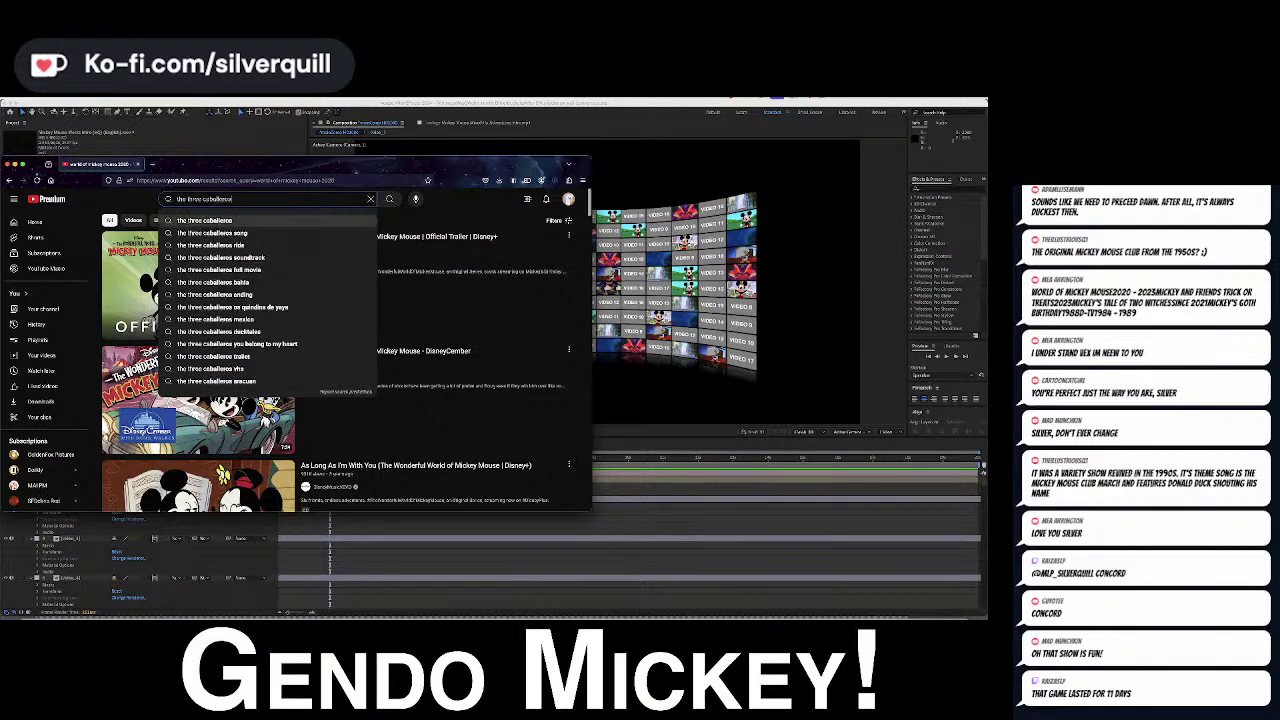
pyautogui.press('Return')
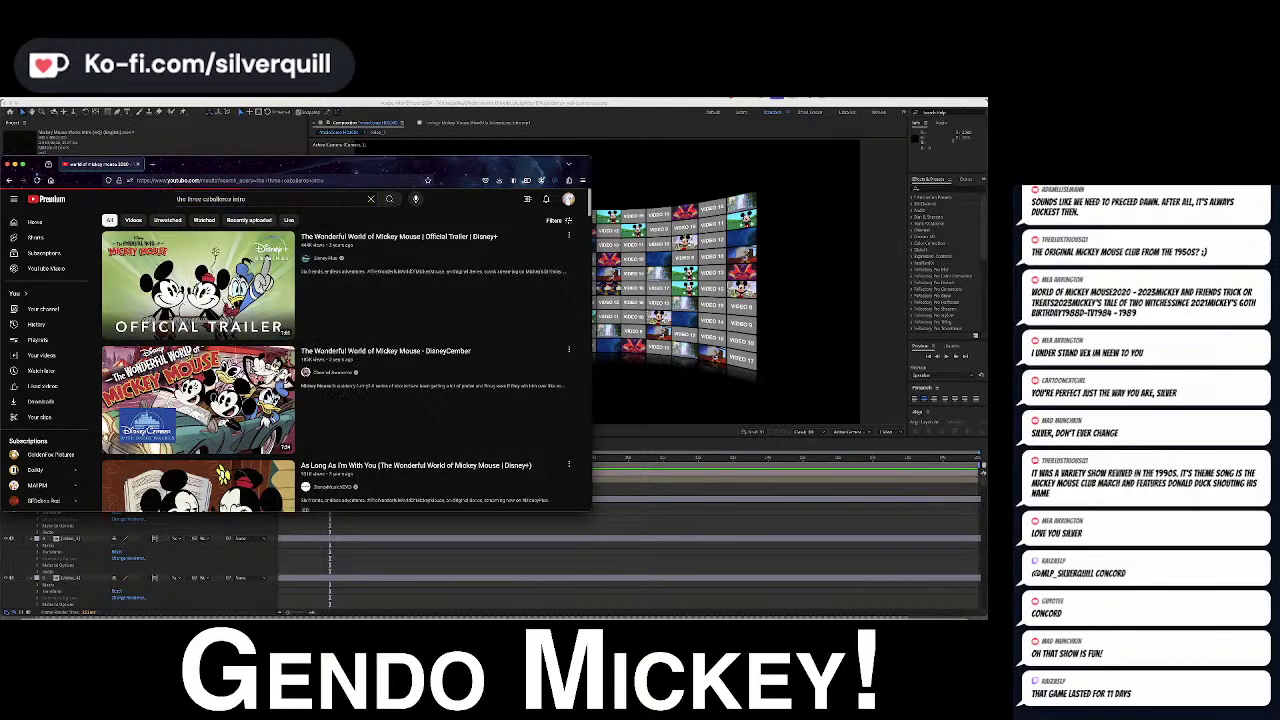
pyautogui.rightClick(363, 236)
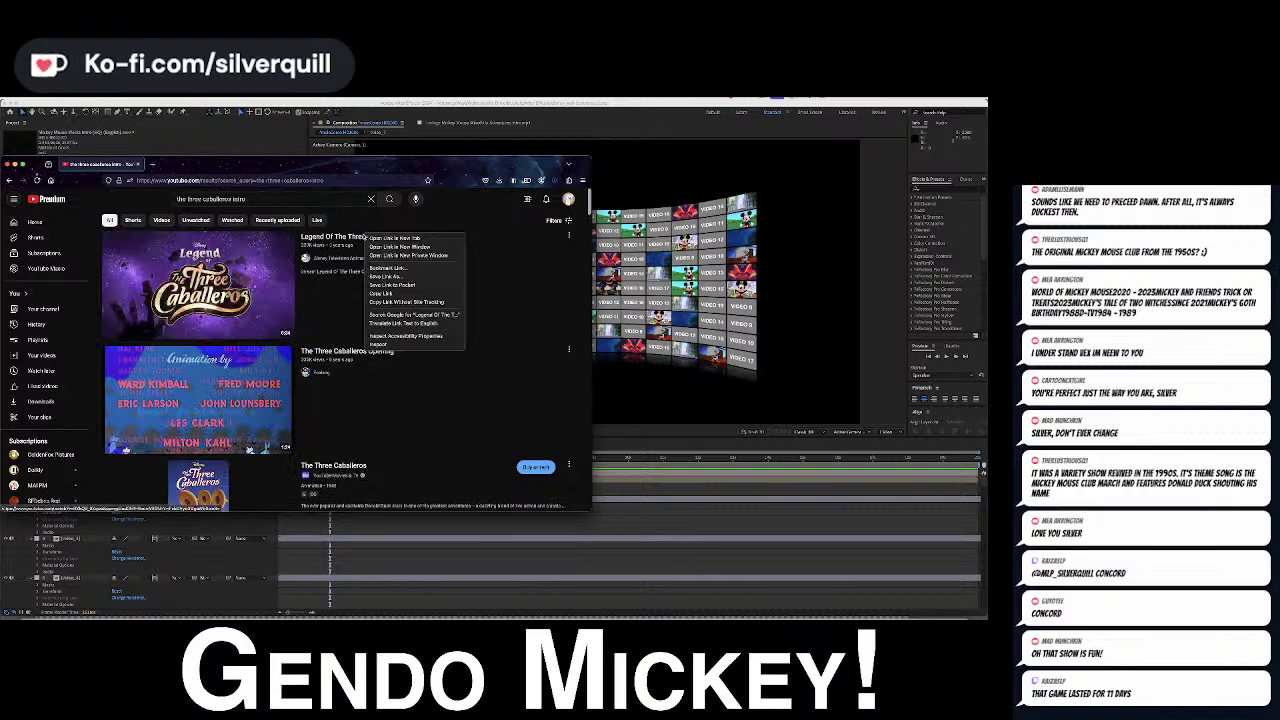
pyautogui.click(388, 296)
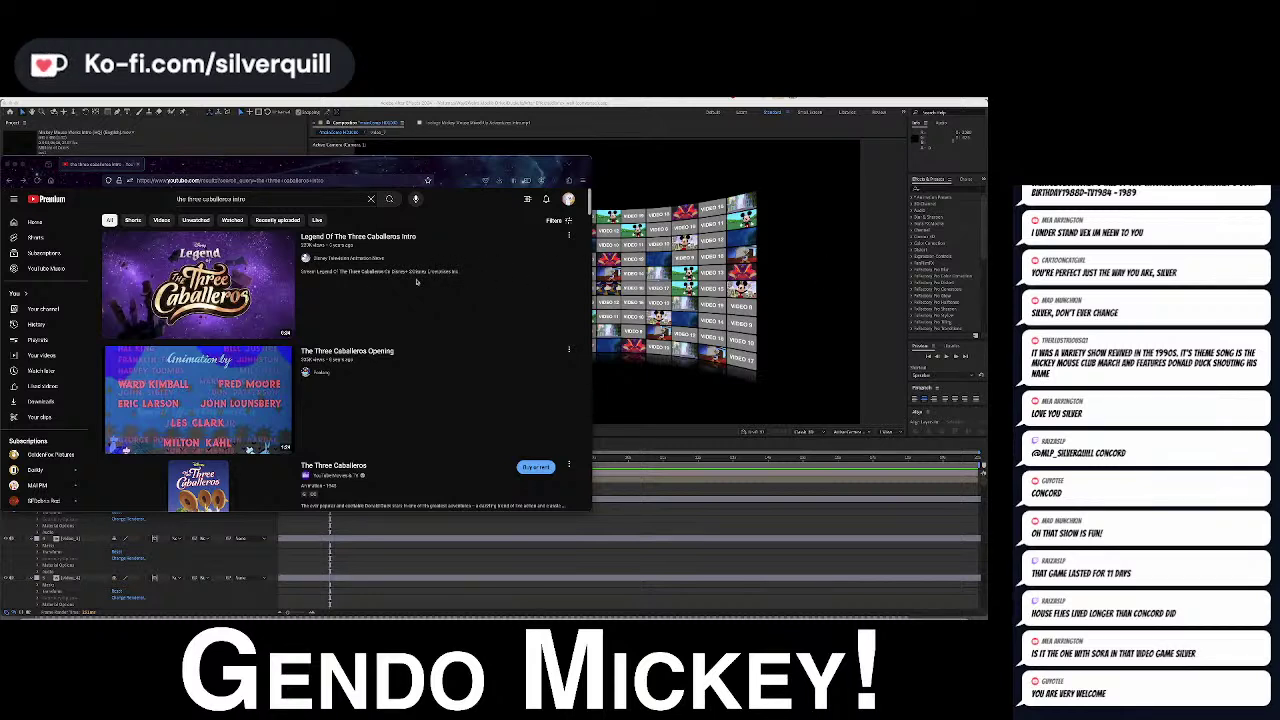
# Search YouTube for "mickey and friends intro"
pyautogui.scroll(-1, 416, 281)
pyautogui.scroll(1, 416, 281)
pyautogui.click(228, 199)
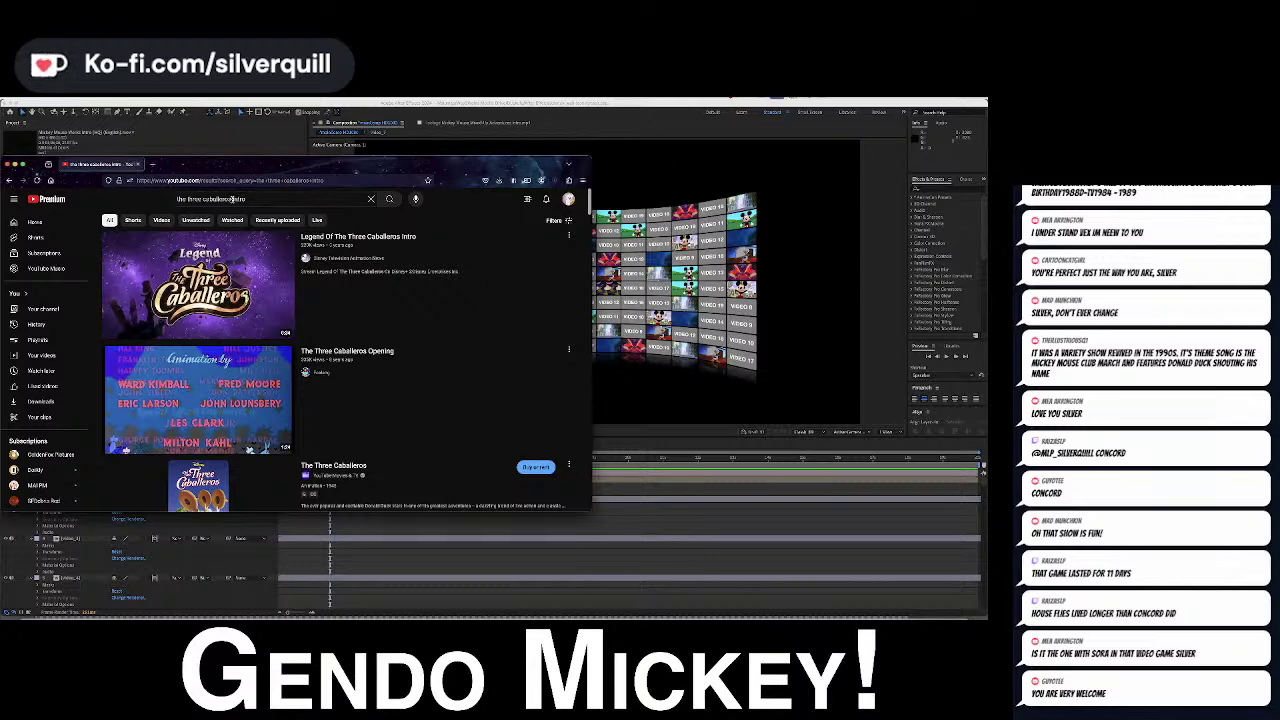
pyautogui.moveTo(228, 199); pyautogui.dragTo(154, 164)
pyautogui.write('mickey and')
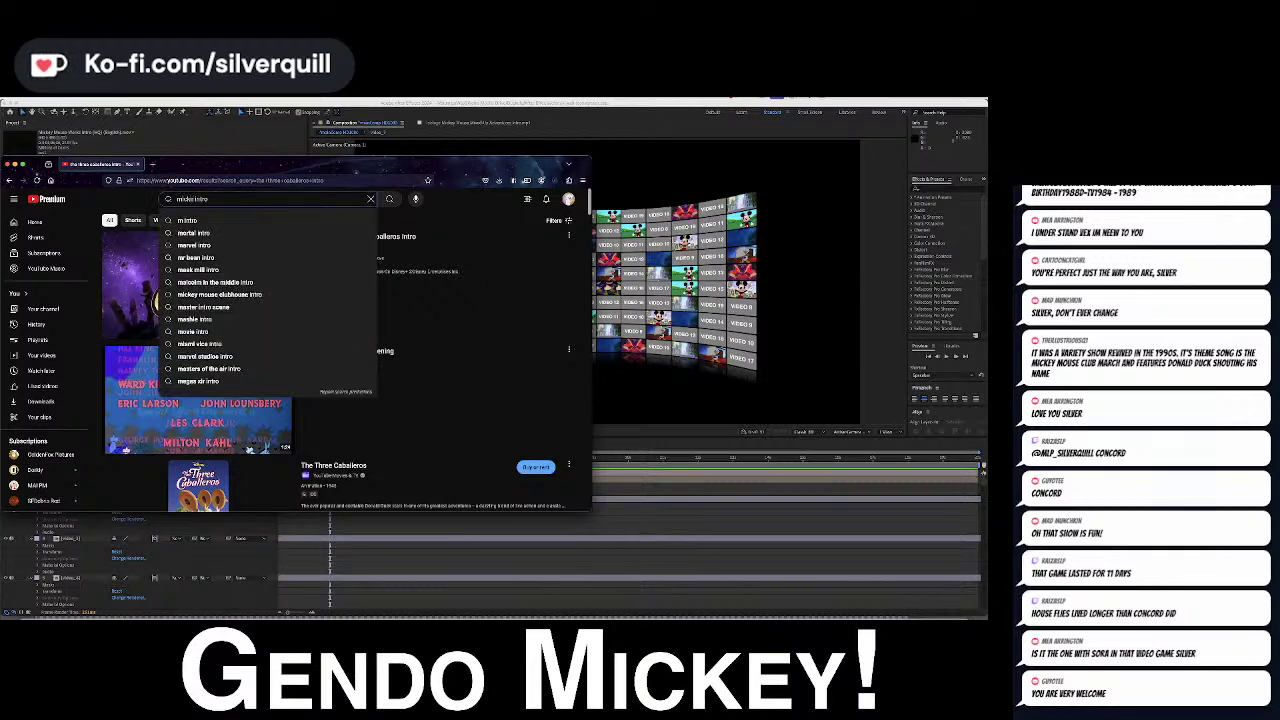
pyautogui.write(' friends')
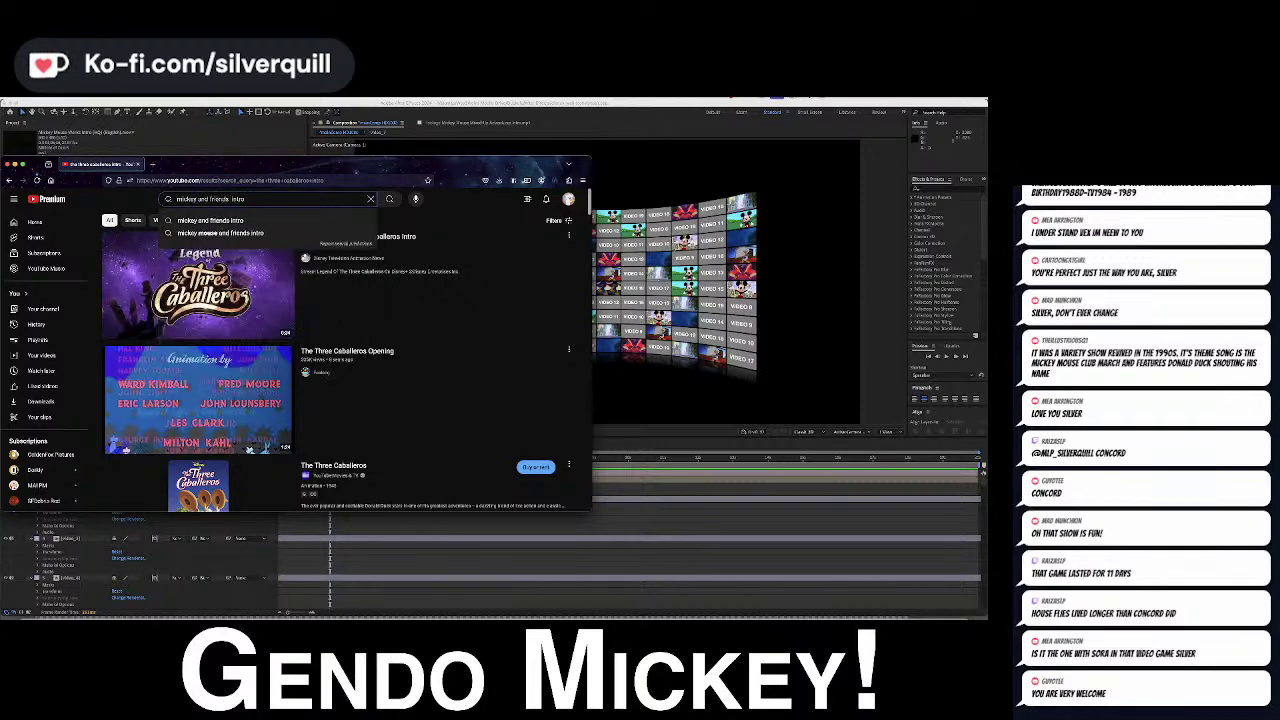
pyautogui.press('Return')
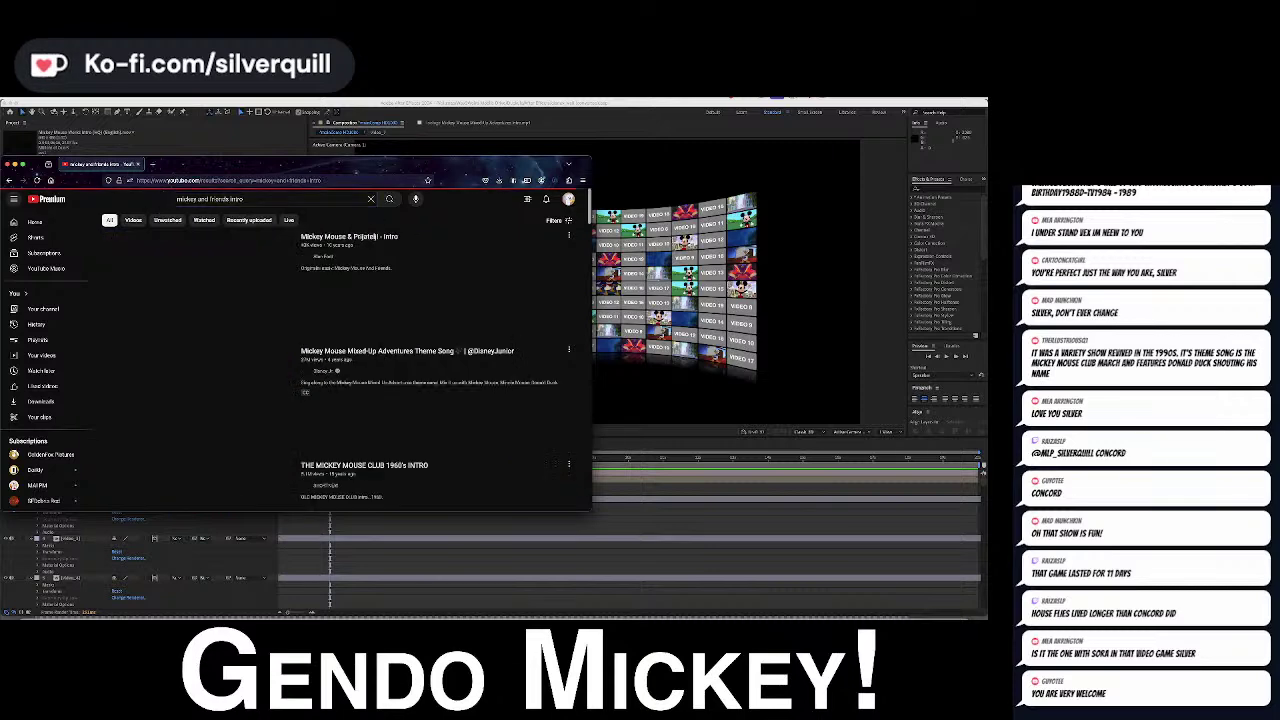
# Search YouTube for "mickey and friends trick or treat intro" and look through the results for a usable intro clip
pyautogui.click(229, 199)
pyautogui.write('trick or ')
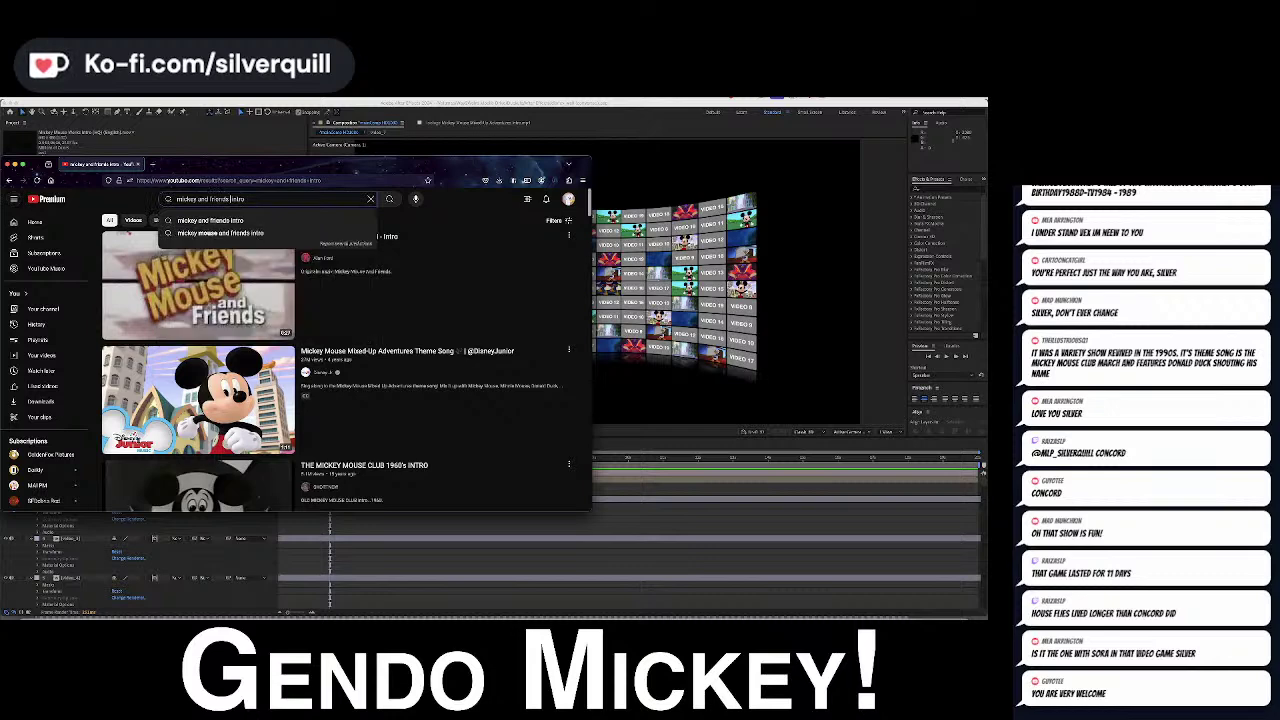
pyautogui.write('treat')
pyautogui.press('Return')
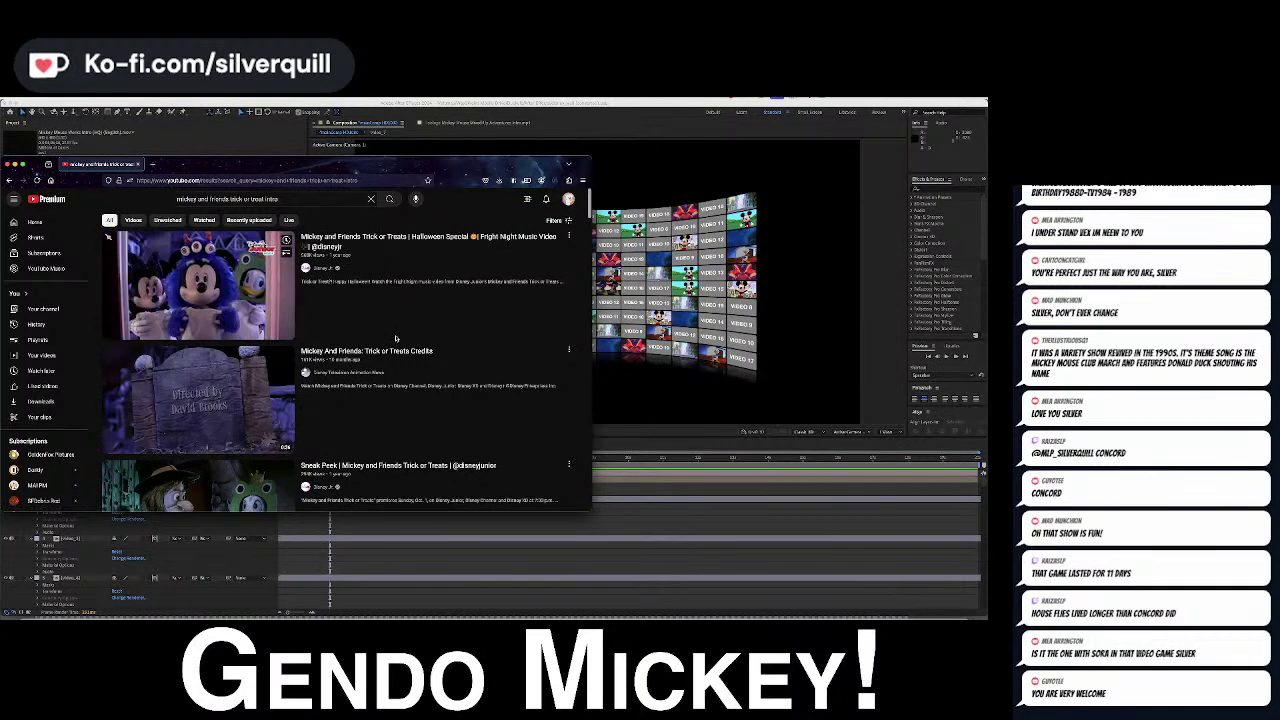
pyautogui.scroll(-2, 395, 342)
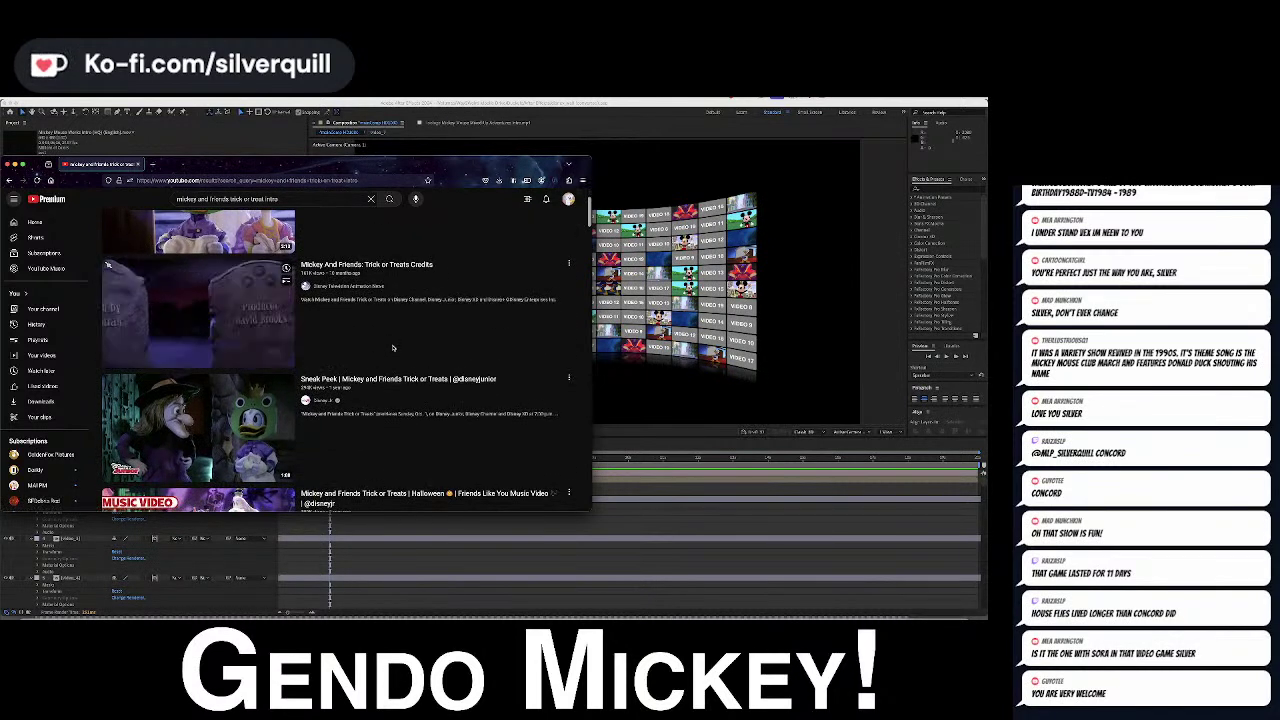
pyautogui.scroll(-1, 394, 345)
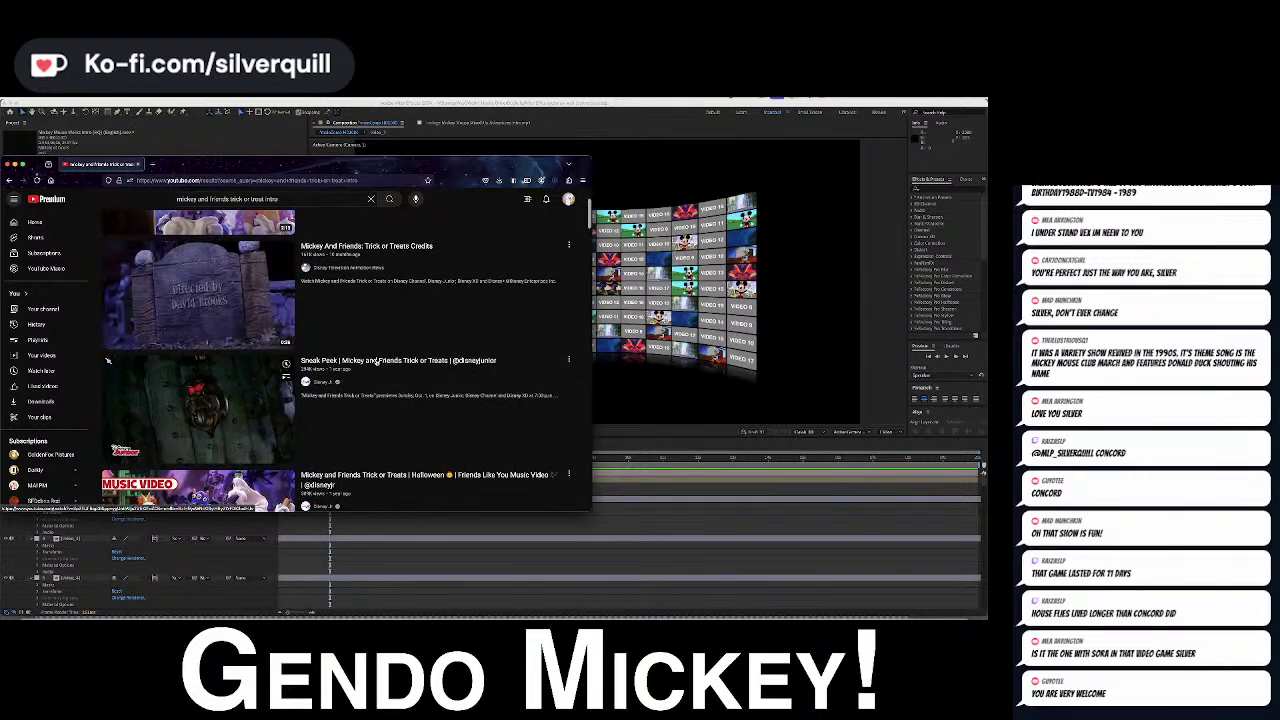
pyautogui.scroll(-3, 397, 323)
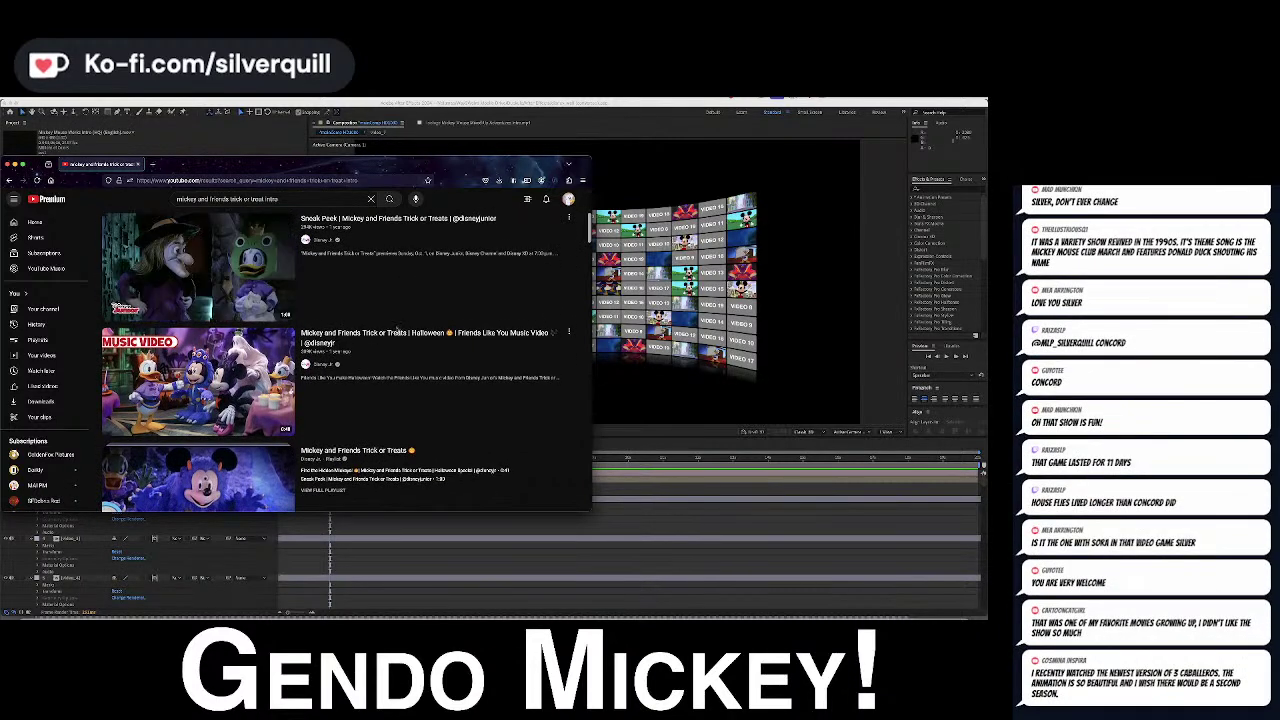
pyautogui.scroll(-4, 390, 334)
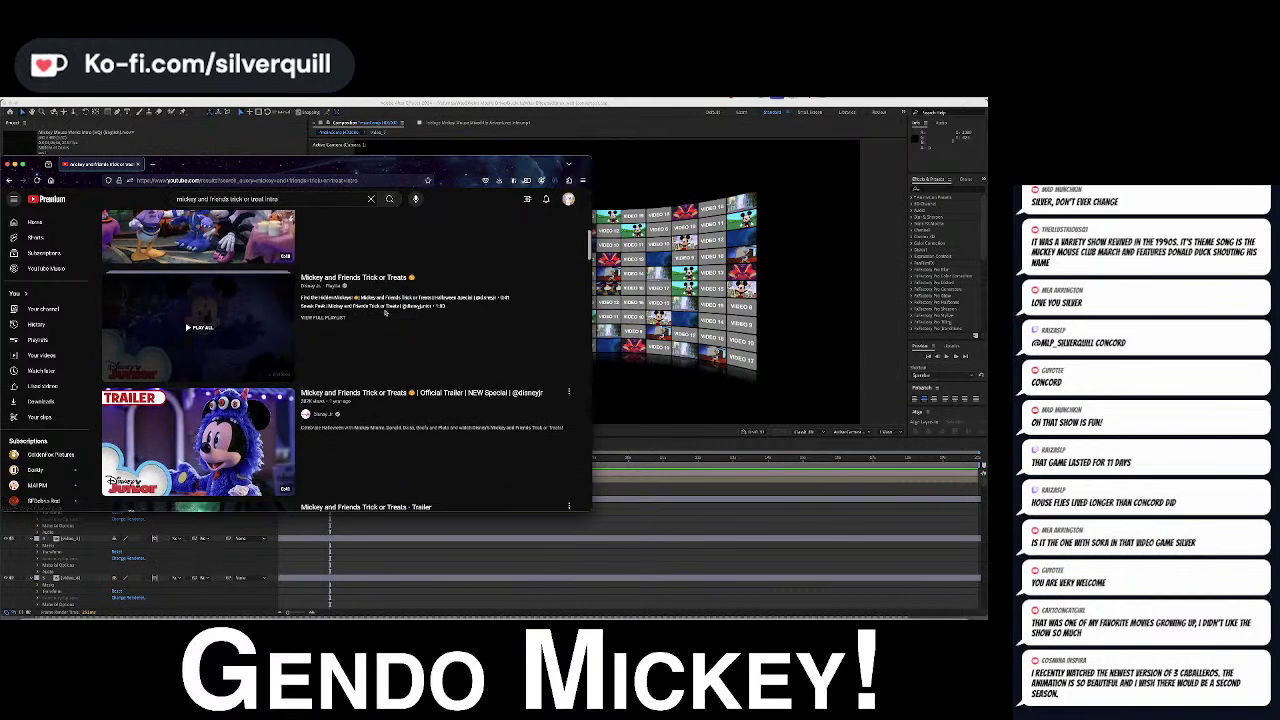
pyautogui.scroll(-5, 379, 285)
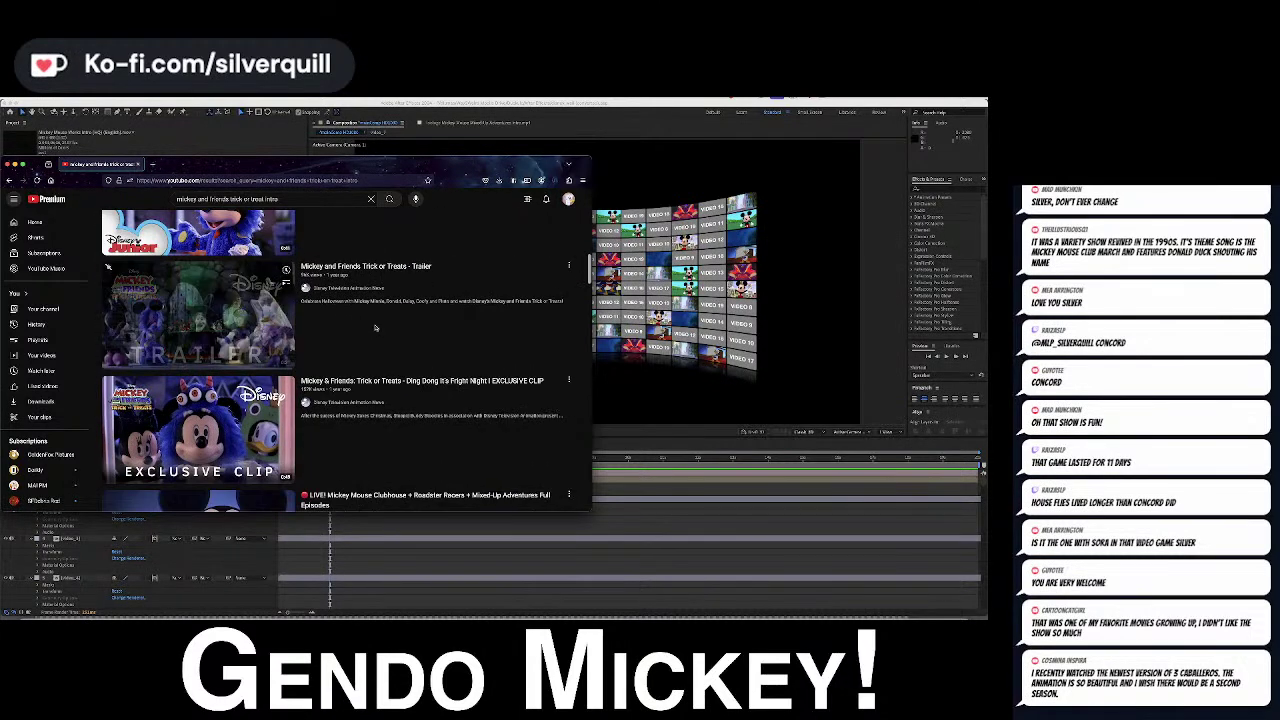
pyautogui.scroll(-4, 375, 327)
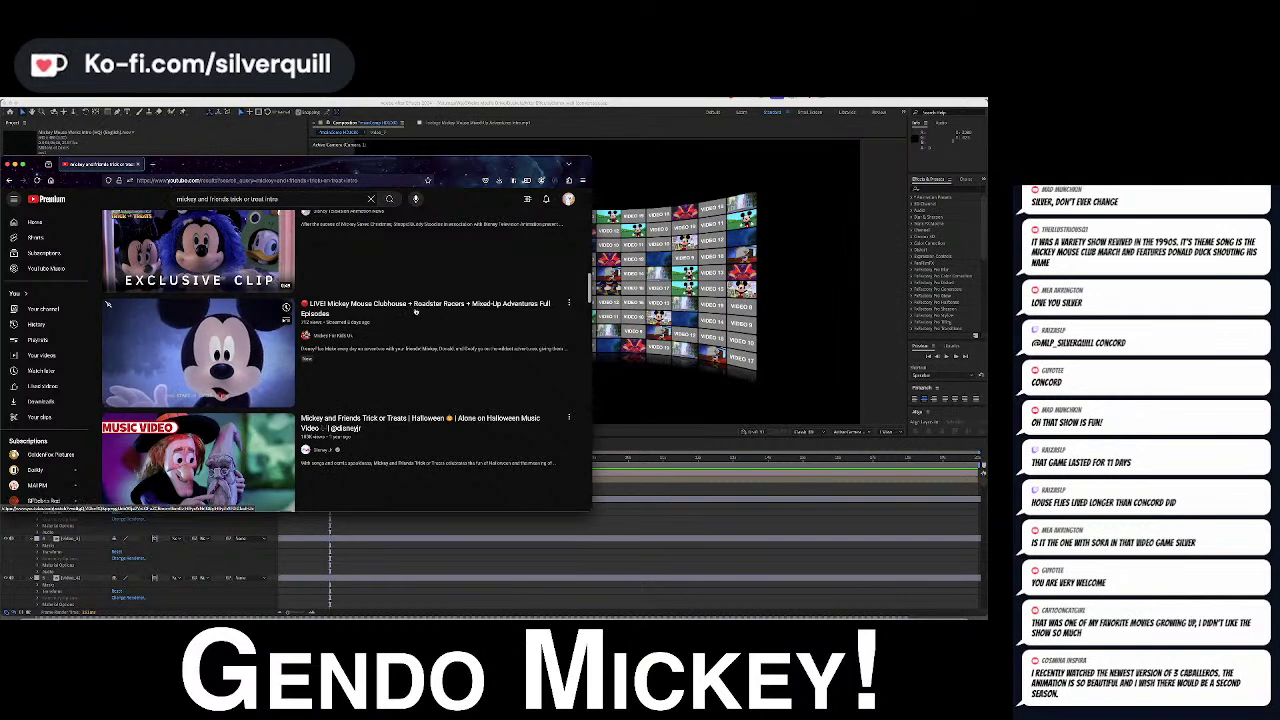
pyautogui.scroll(15, 380, 300)
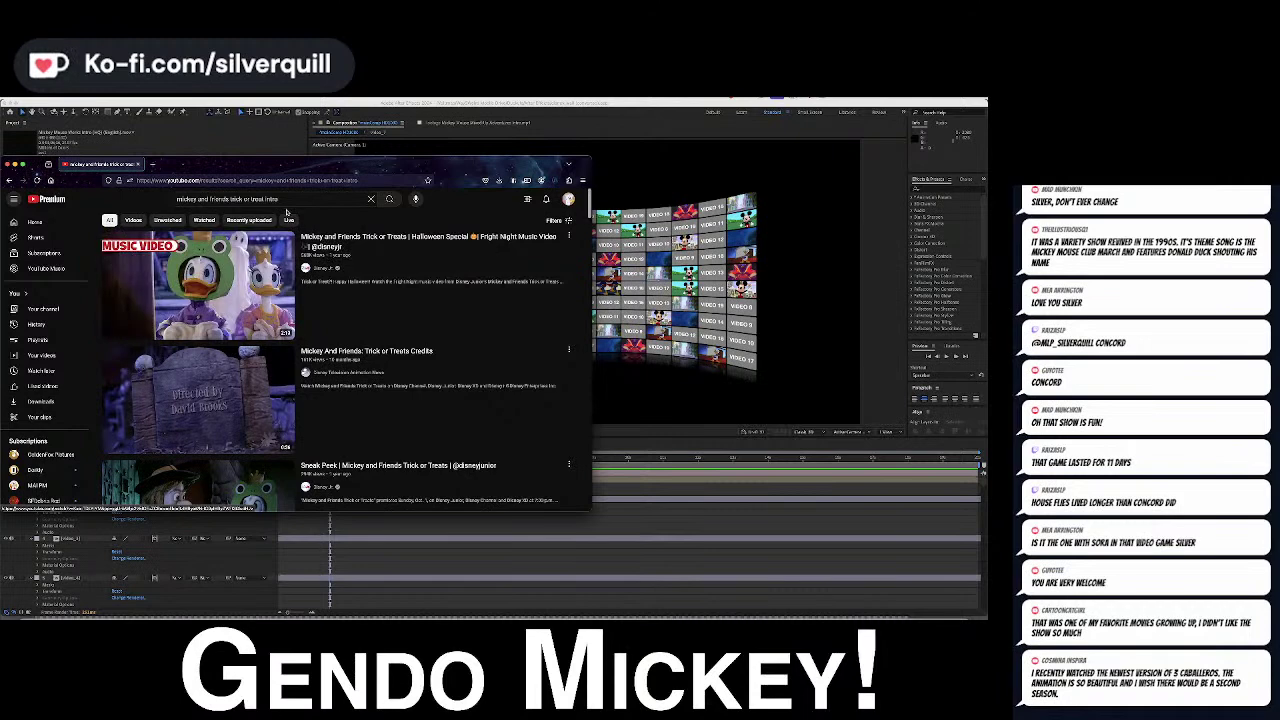
# Search YouTube for "donald duck intro"
pyautogui.moveTo(254, 199); pyautogui.dragTo(170, 152)
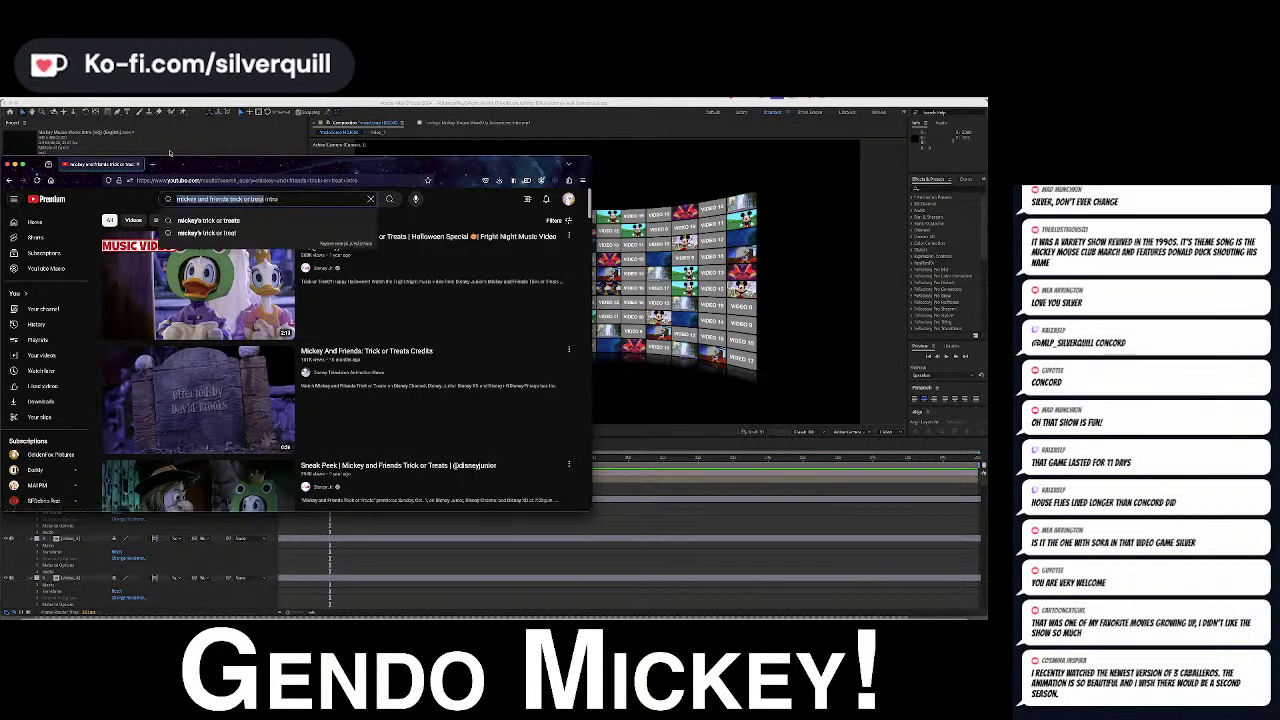
pyautogui.write('donald duck')
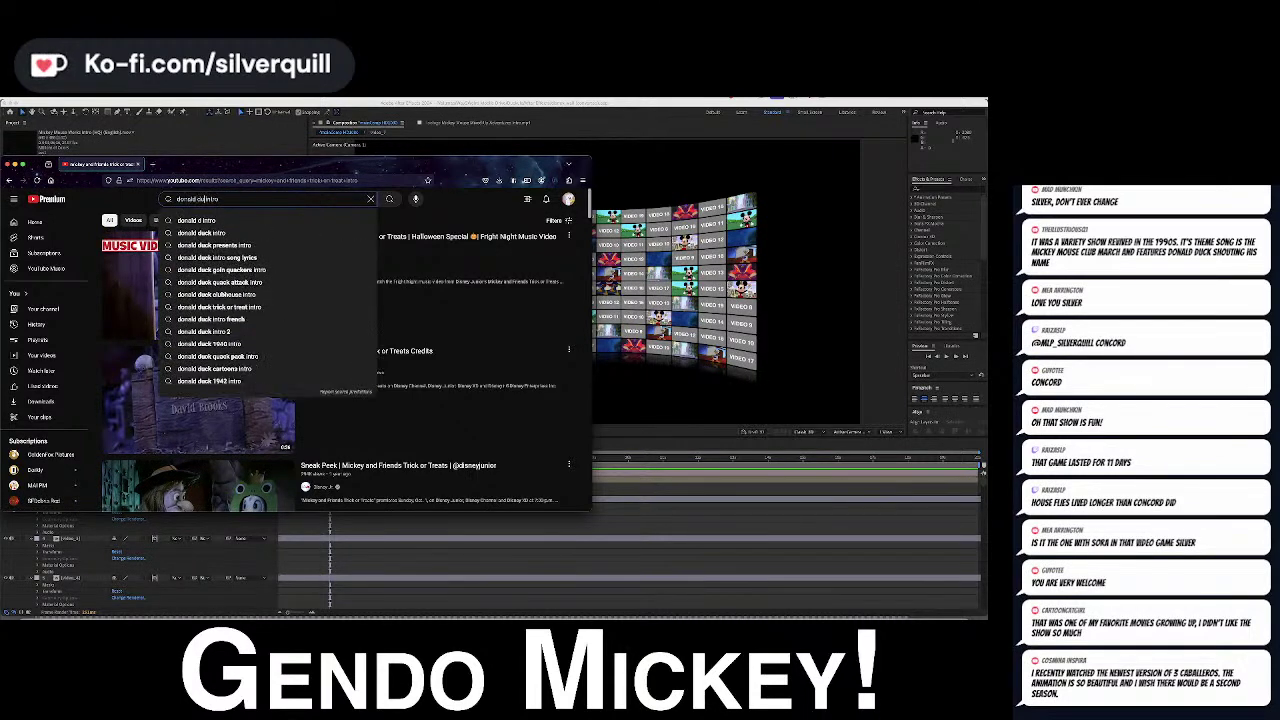
pyautogui.press('Return')
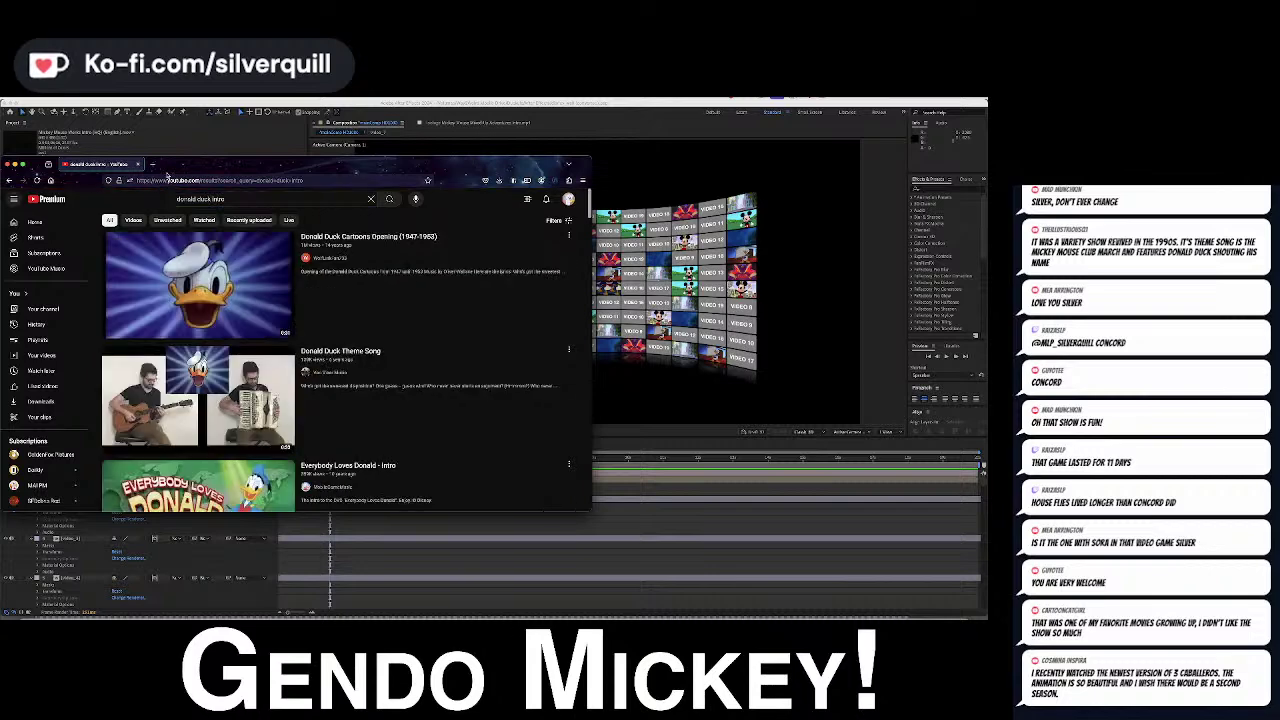
# Copy the link of the Donald Duck Cartoons Opening (1947-1953) video and switch to Wondershare UniConverter
pyautogui.rightClick(395, 237)
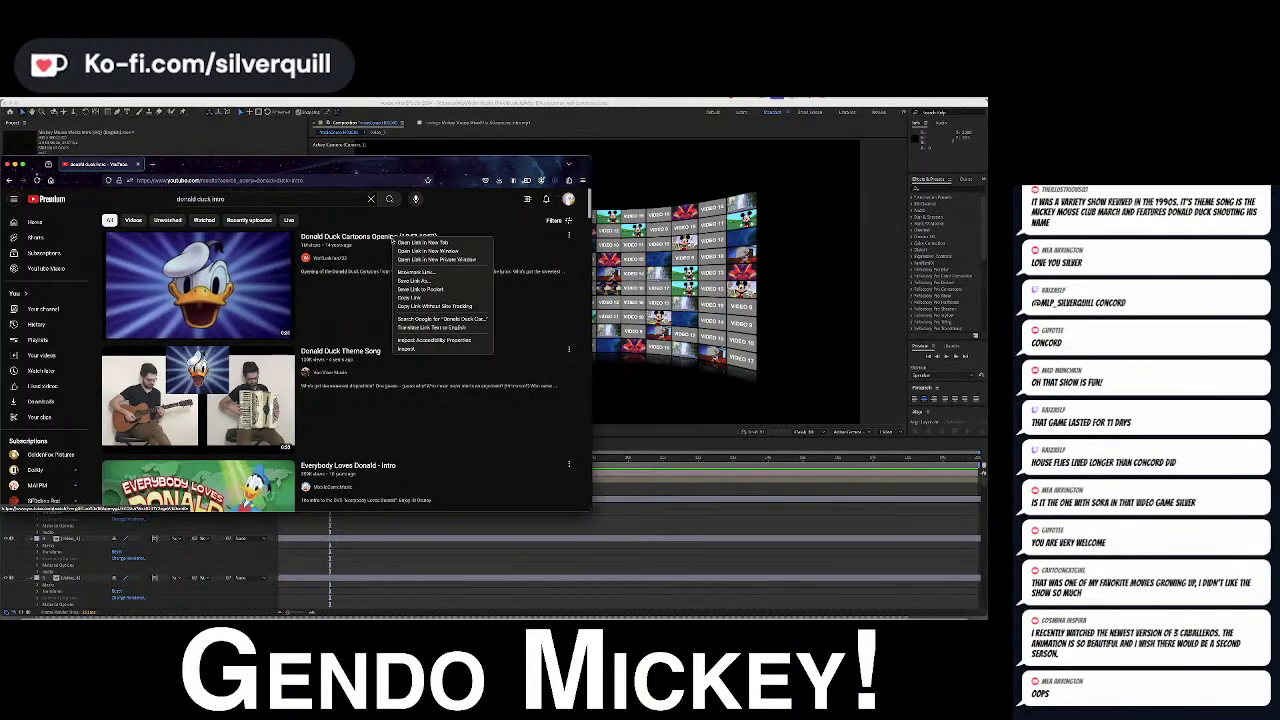
pyautogui.click(408, 298)
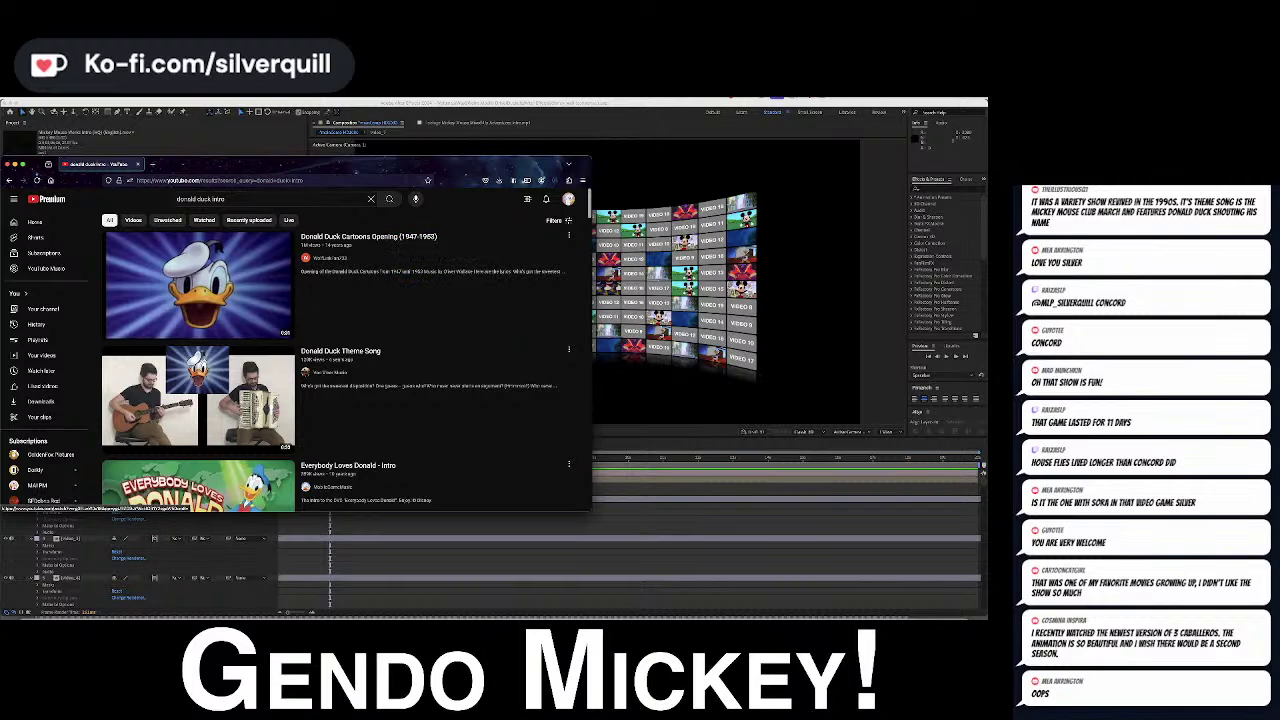
pyautogui.press('super+Tab')
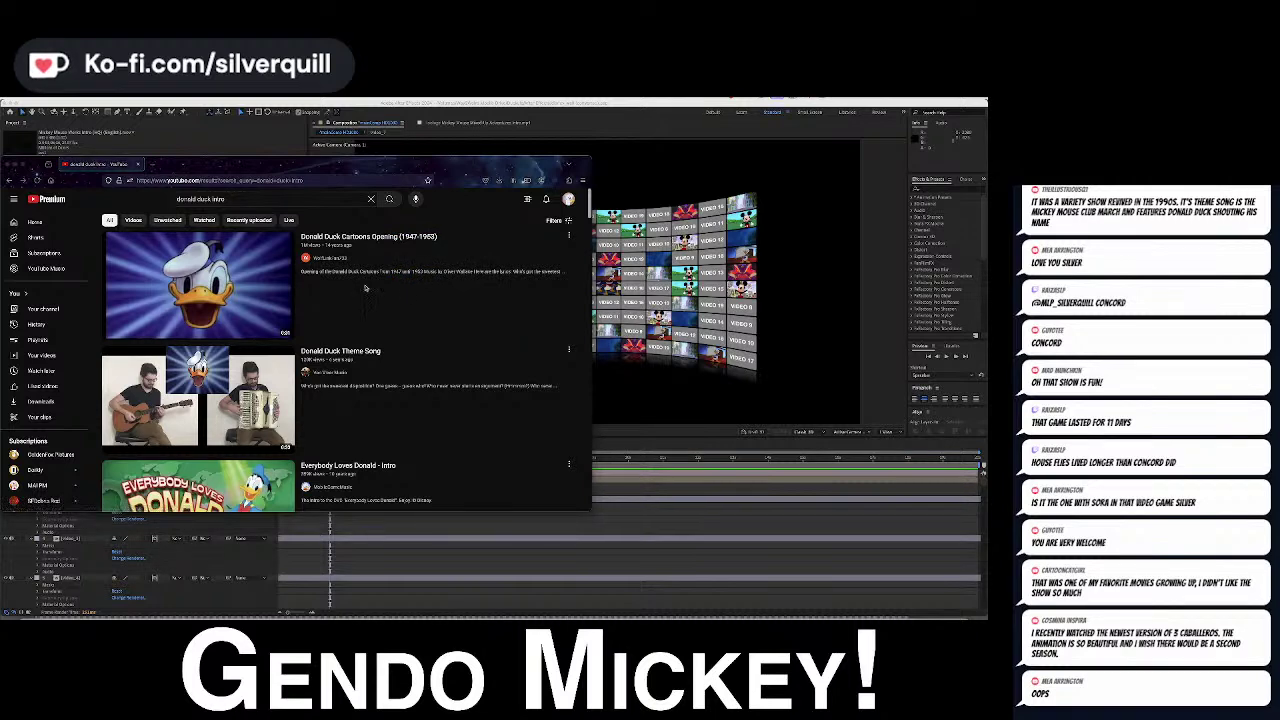
# Copy the link of the Everybody Loves Donald - Intro video and check the neighbouring results for further clips
pyautogui.scroll(-2, 409, 308)
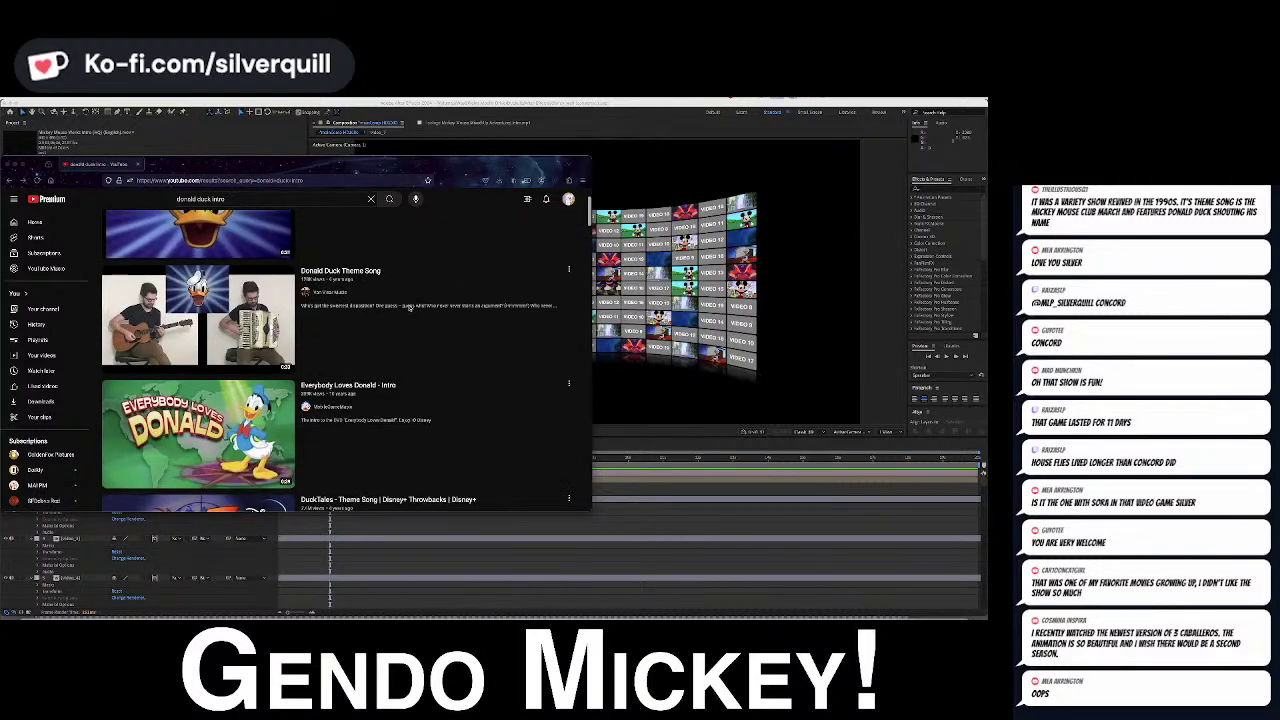
pyautogui.rightClick(372, 388)
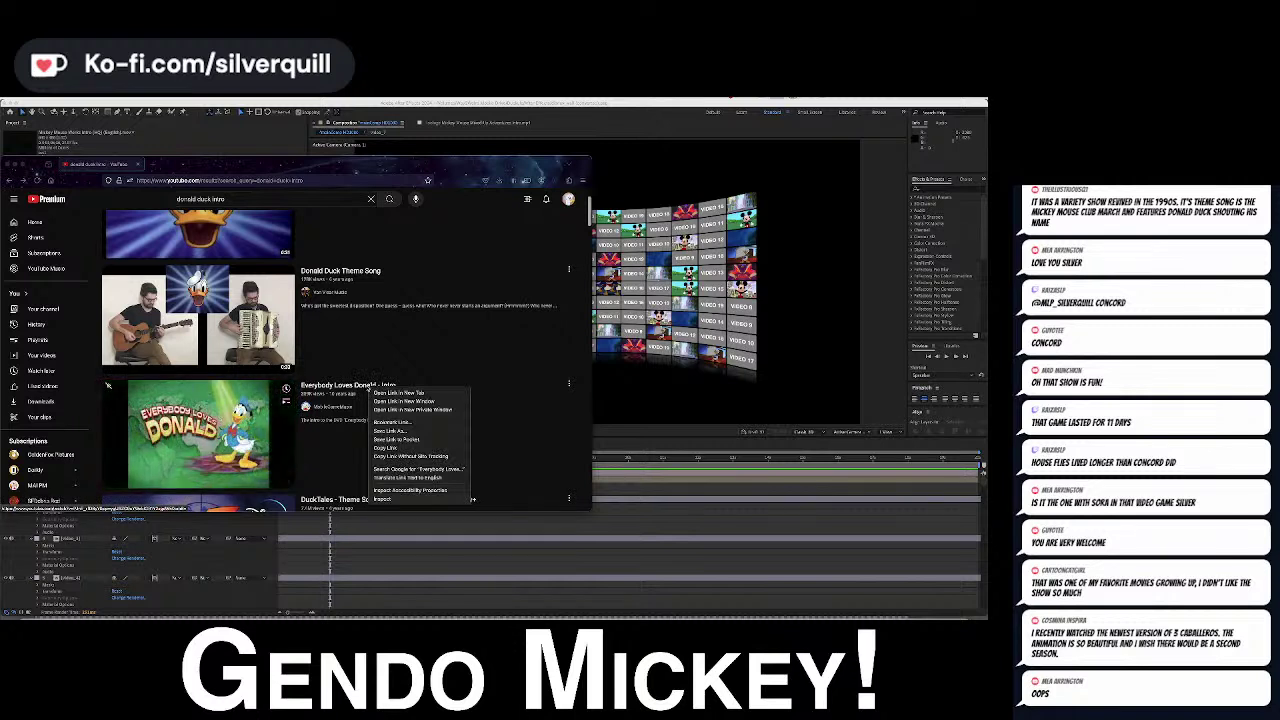
pyautogui.click(388, 448)
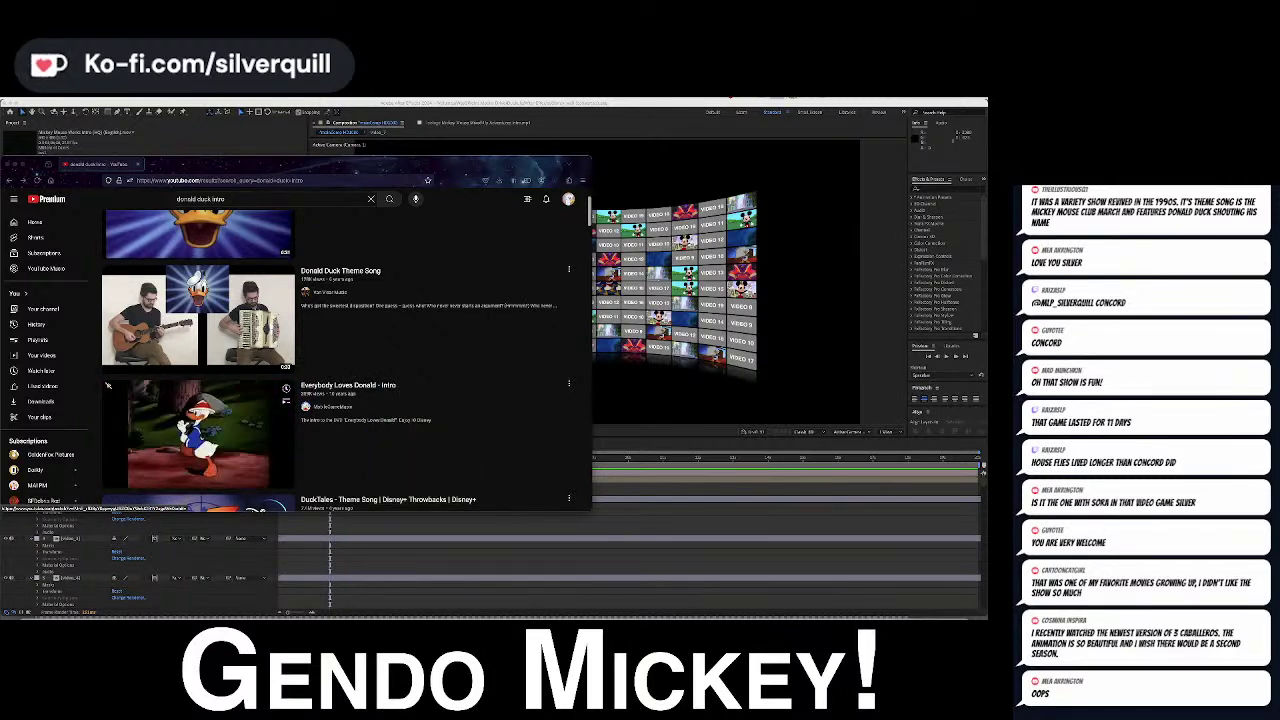
pyautogui.scroll(-3, 470, 336)
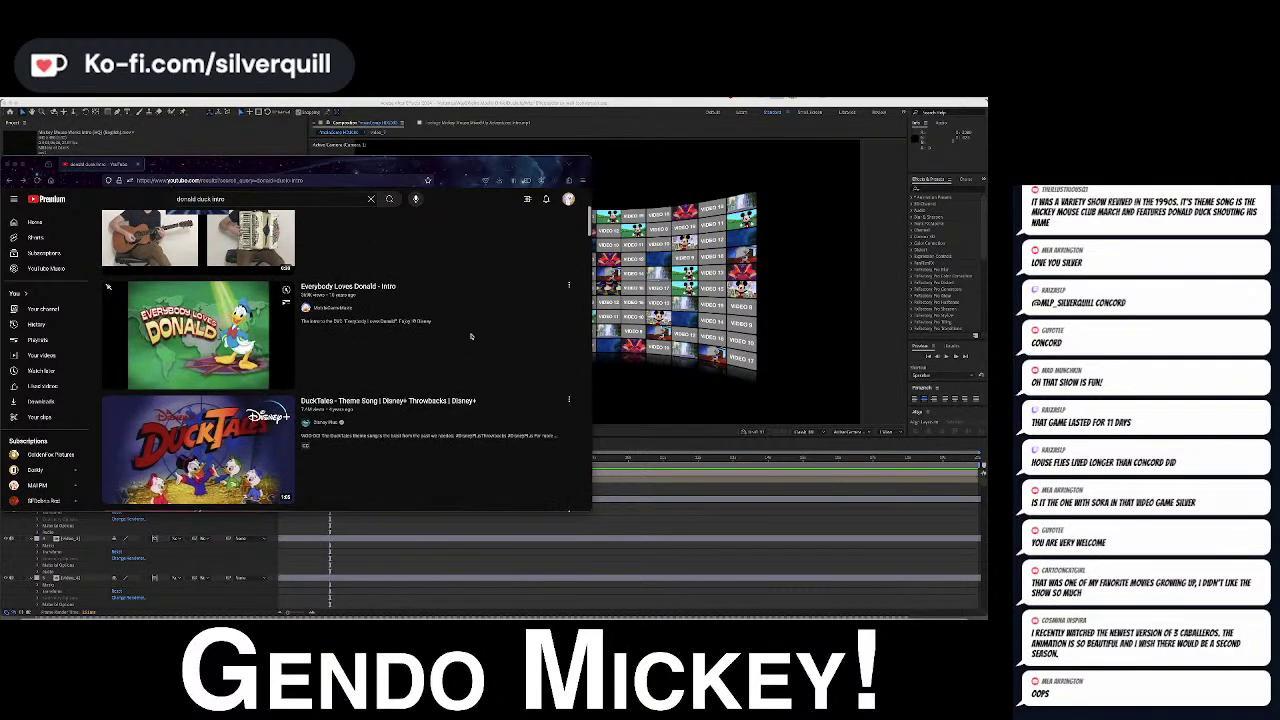
pyautogui.scroll(-1, 470, 336)
pyautogui.scroll(2, 471, 338)
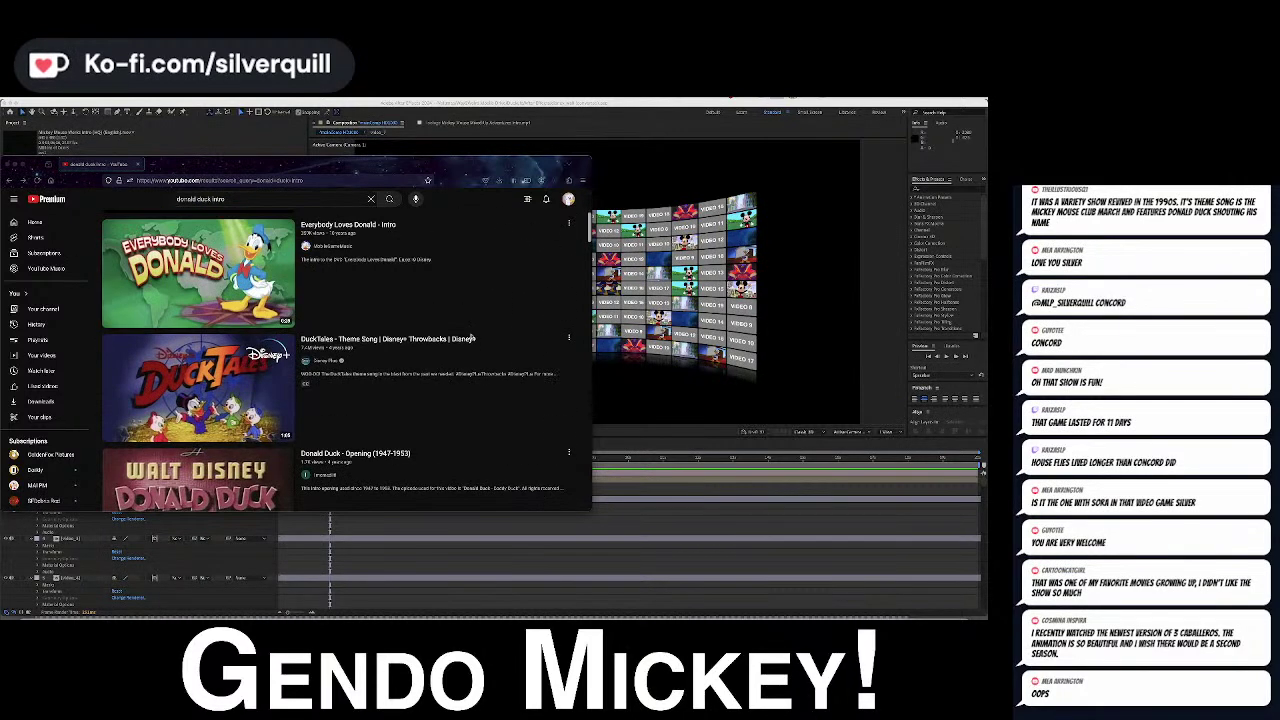
pyautogui.scroll(4, 471, 338)
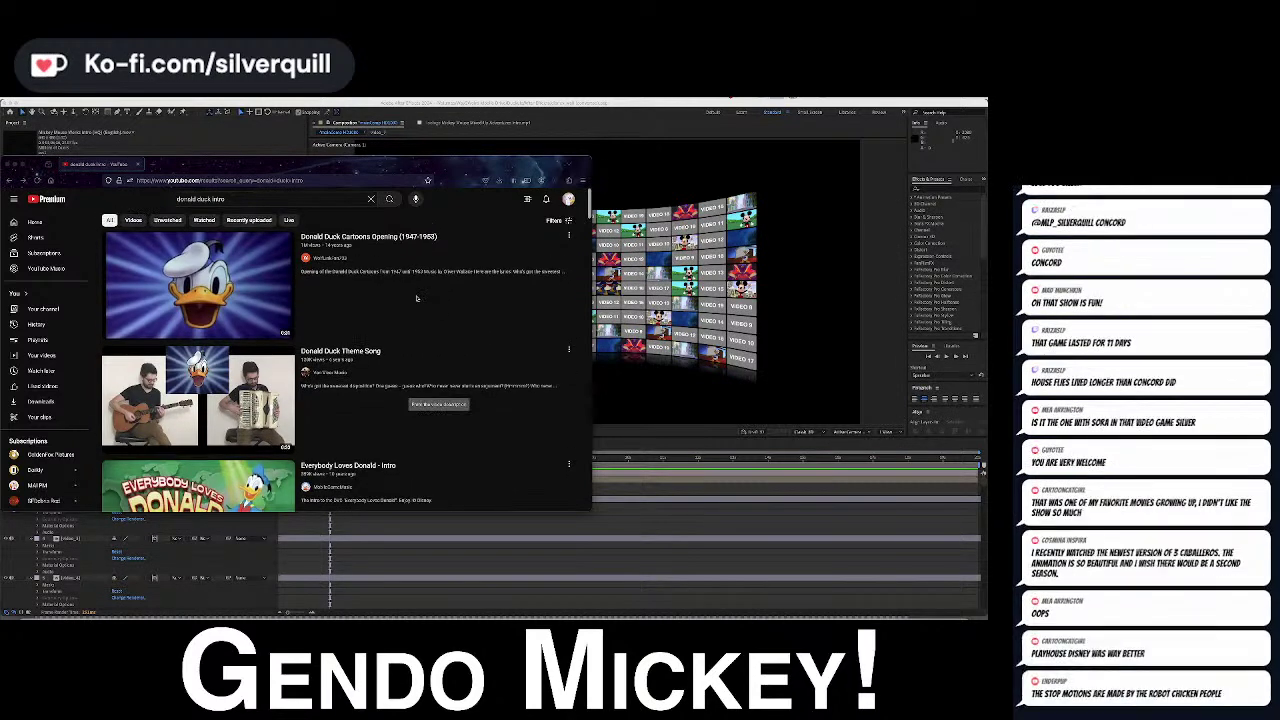
# Search YouTube for "uncle scrooge intro"
pyautogui.moveTo(217, 170); pyautogui.dragTo(251, 162)
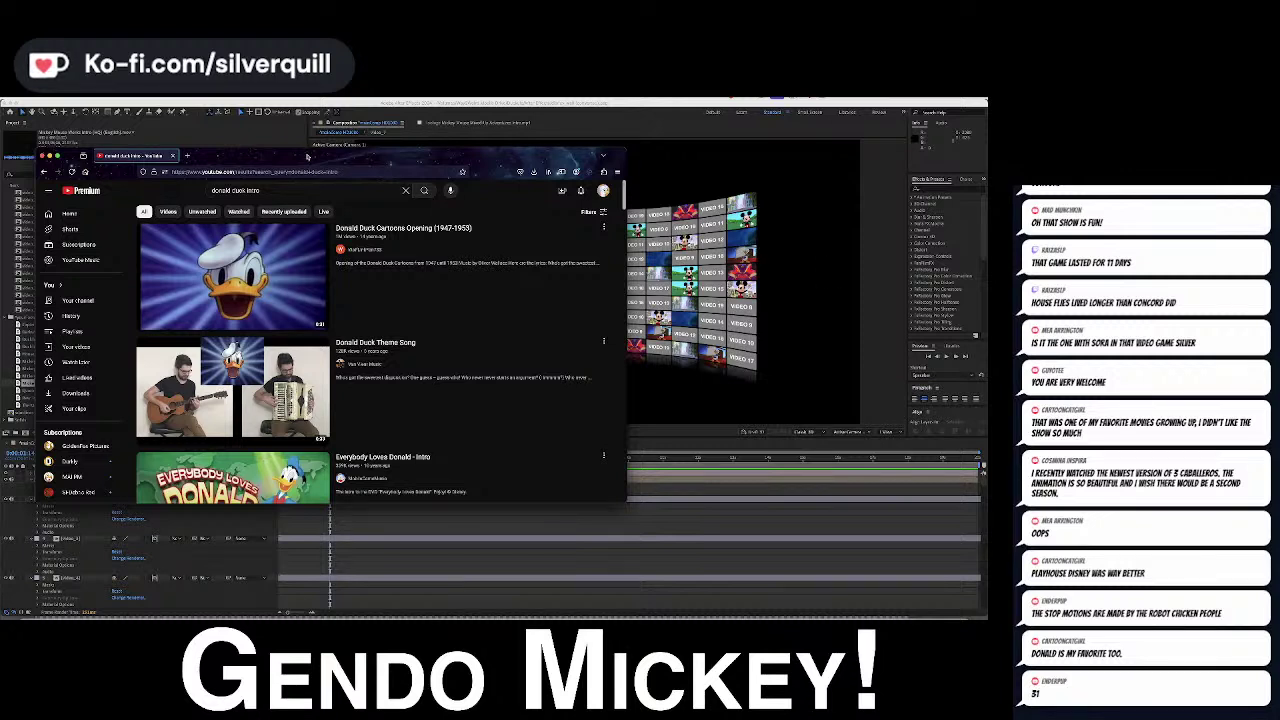
pyautogui.click(222, 188)
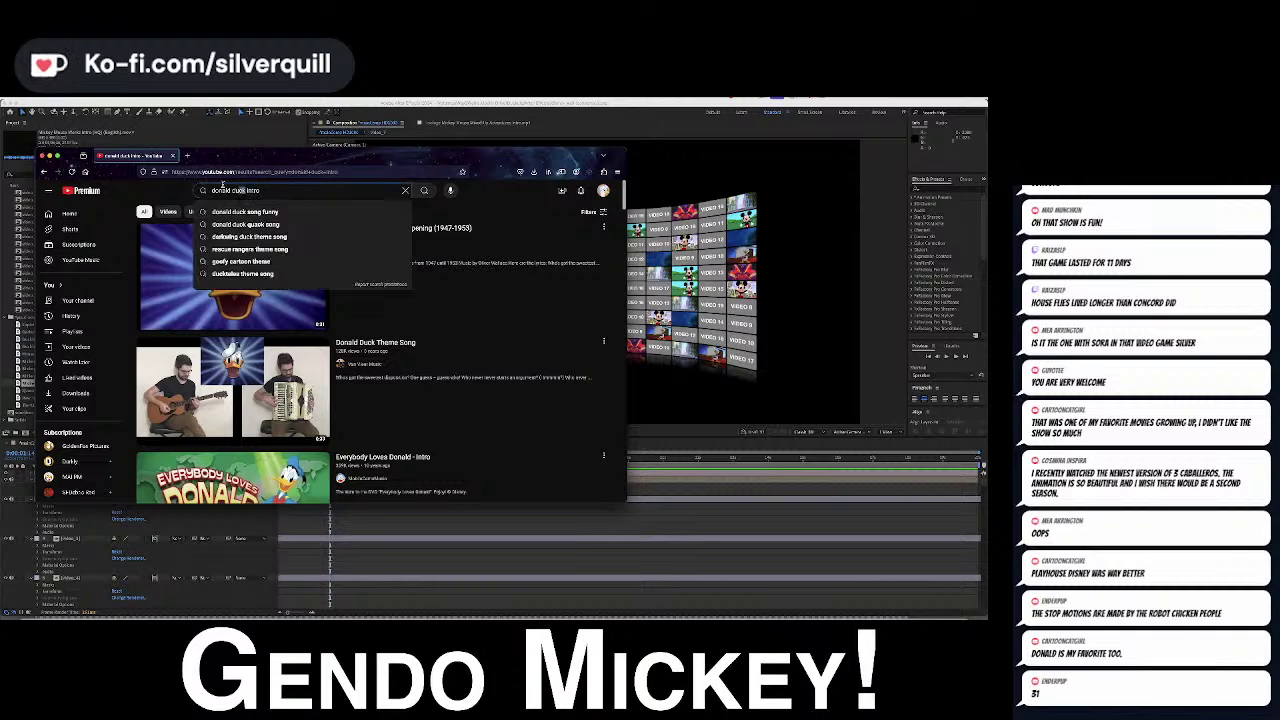
pyautogui.write('uncle sc')
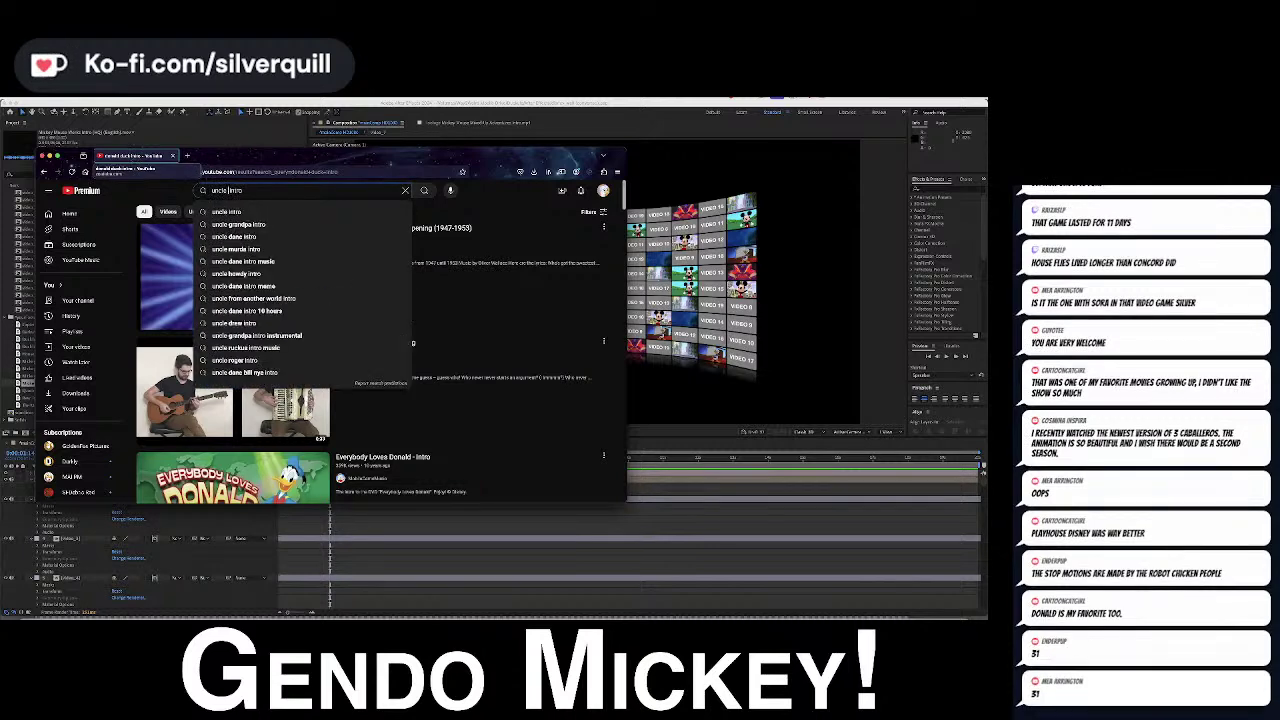
pyautogui.write('rooge')
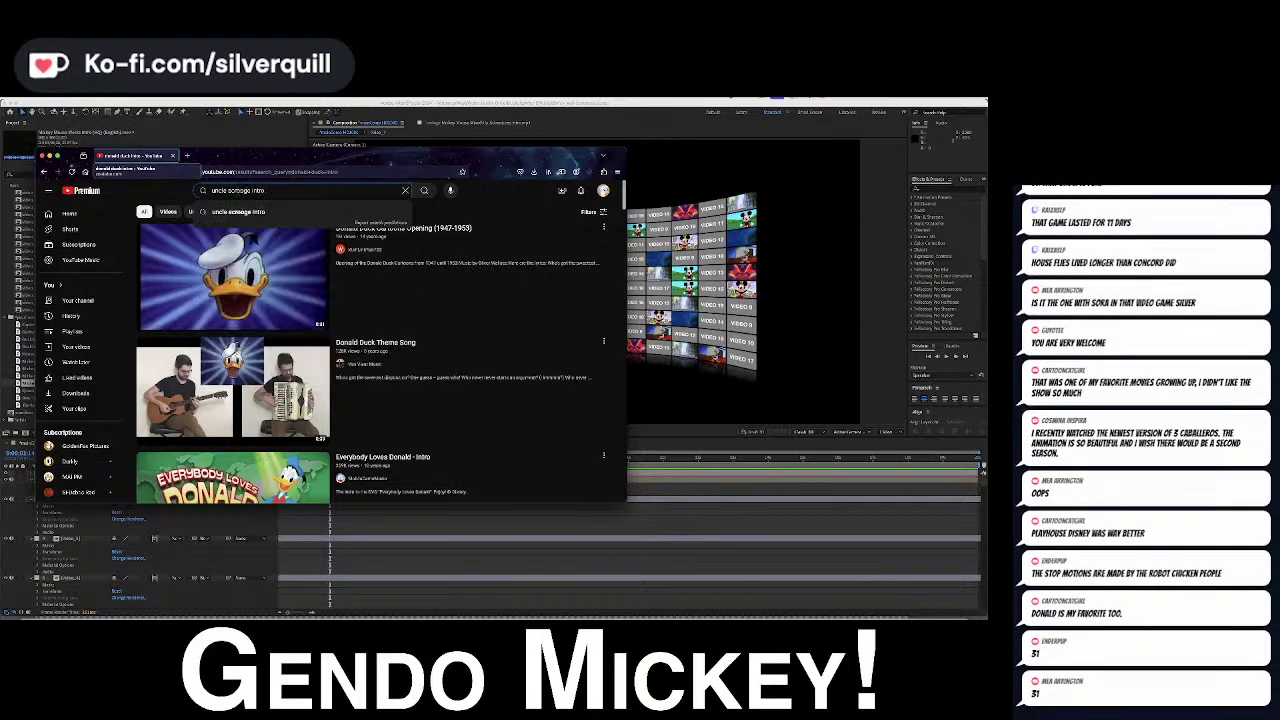
pyautogui.press('Return')
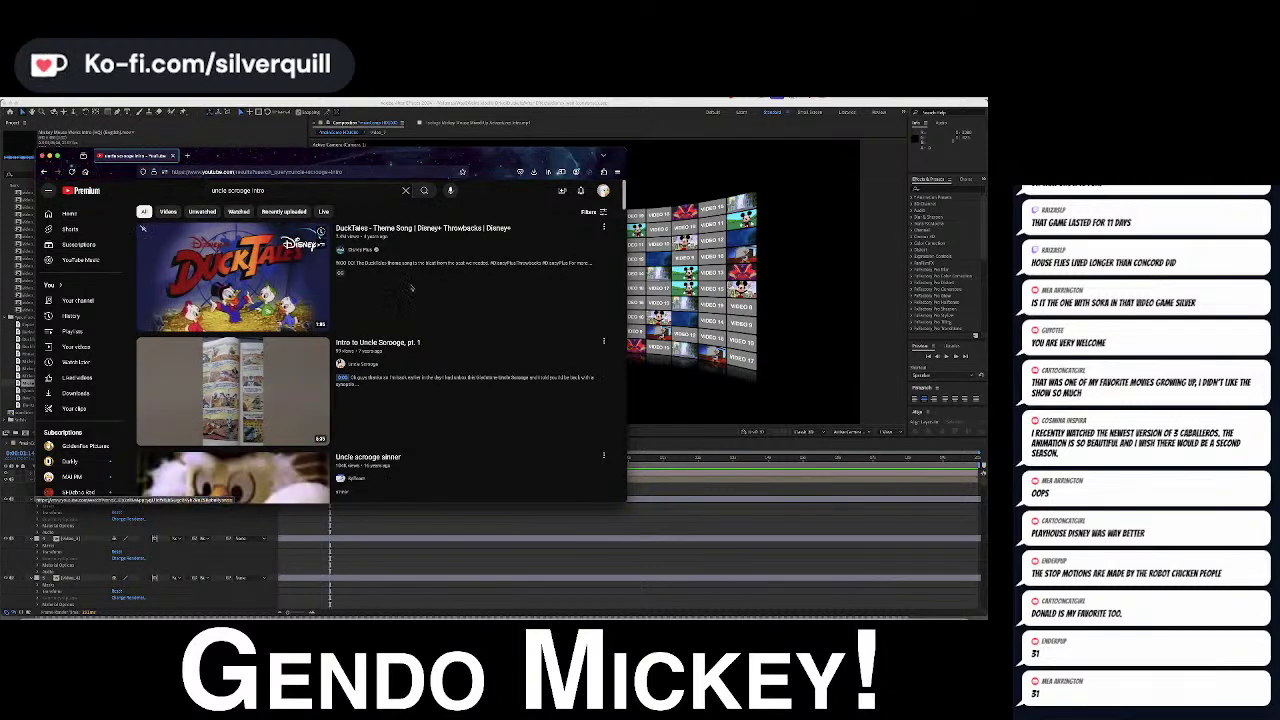
# Find the Cartoon - Scrooge McDuck and Money (Walt Disney, 1967) video among the results and copy its link
pyautogui.scroll(-2, 451, 302)
pyautogui.scroll(-6, 451, 302)
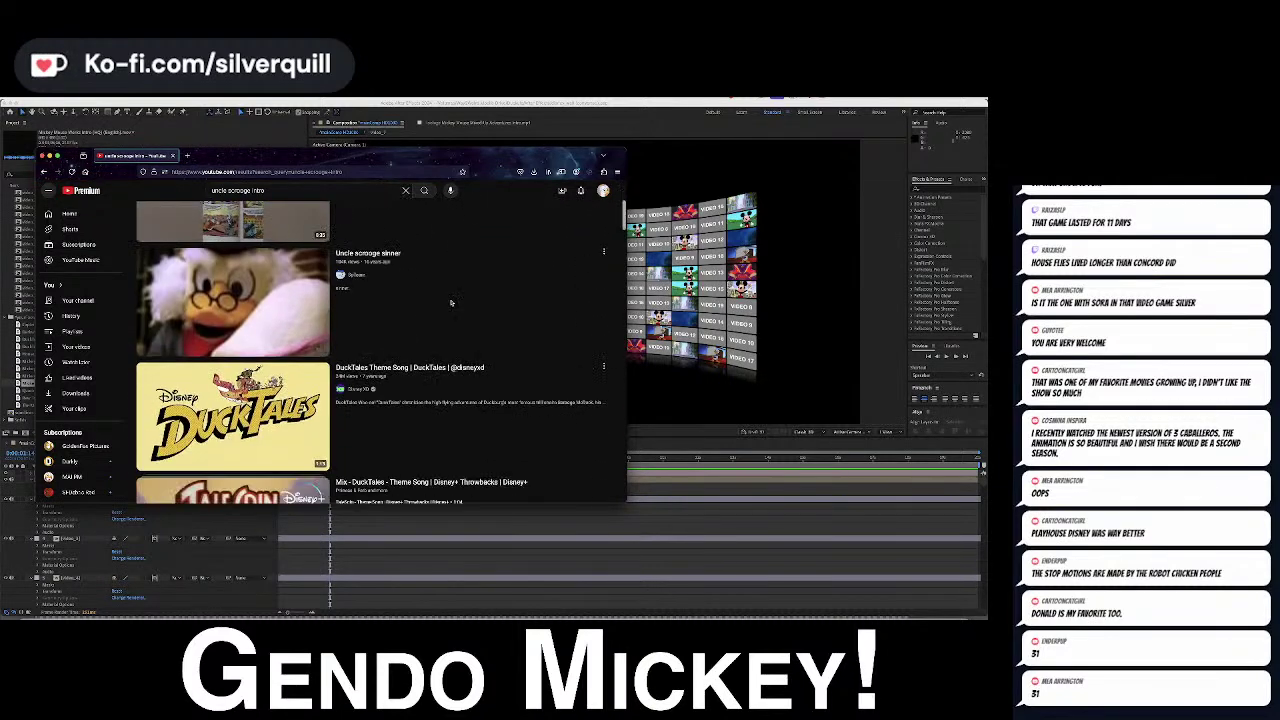
pyautogui.scroll(2, 444, 293)
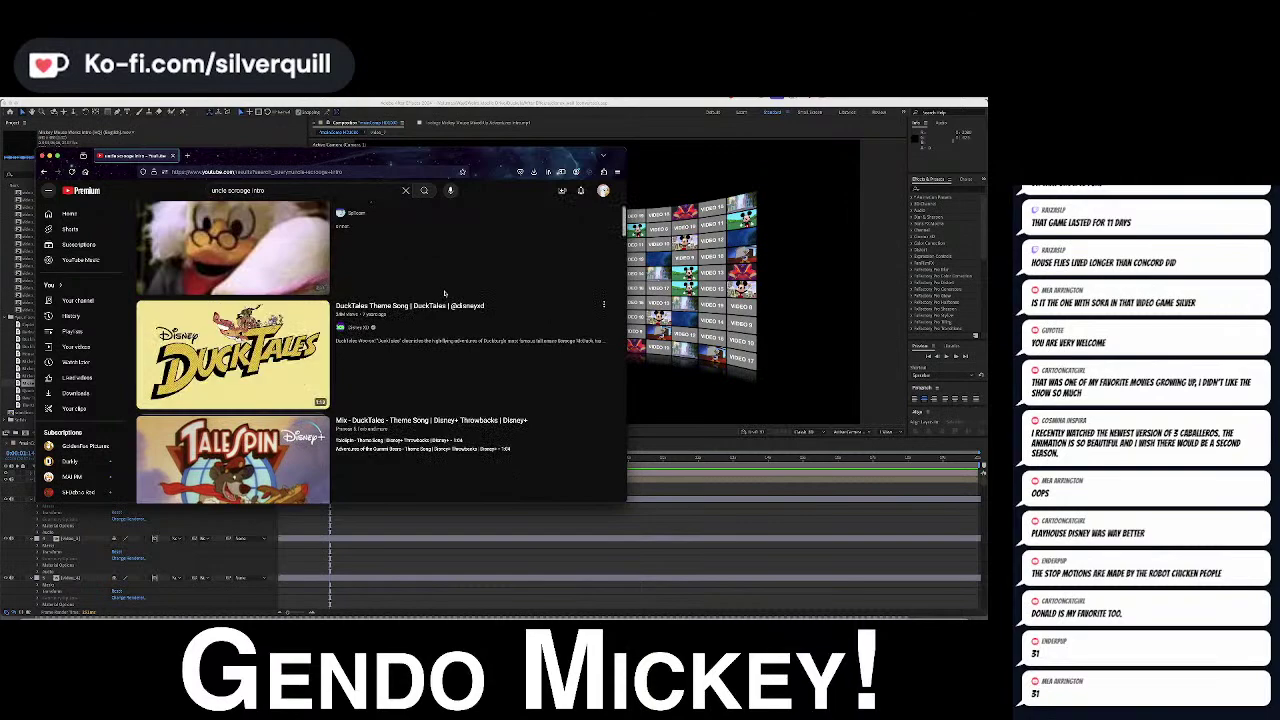
pyautogui.scroll(-2, 444, 293)
pyautogui.scroll(-8, 444, 293)
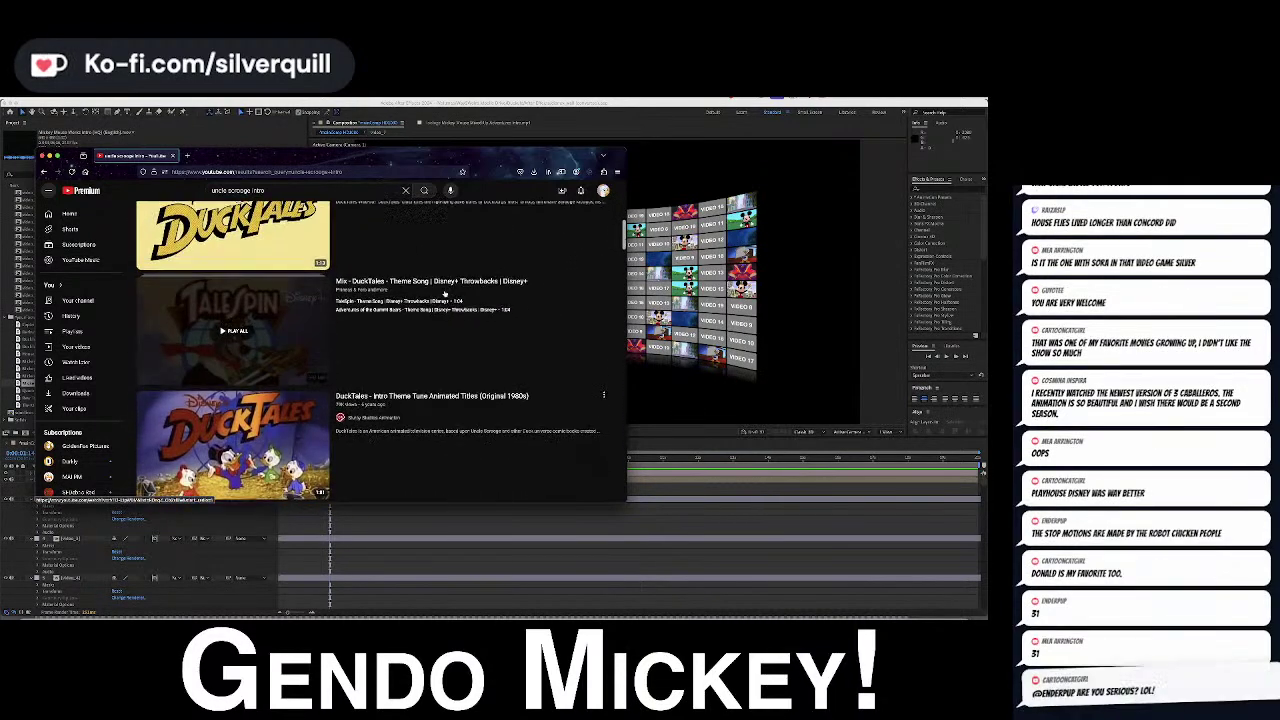
pyautogui.scroll(-3, 444, 293)
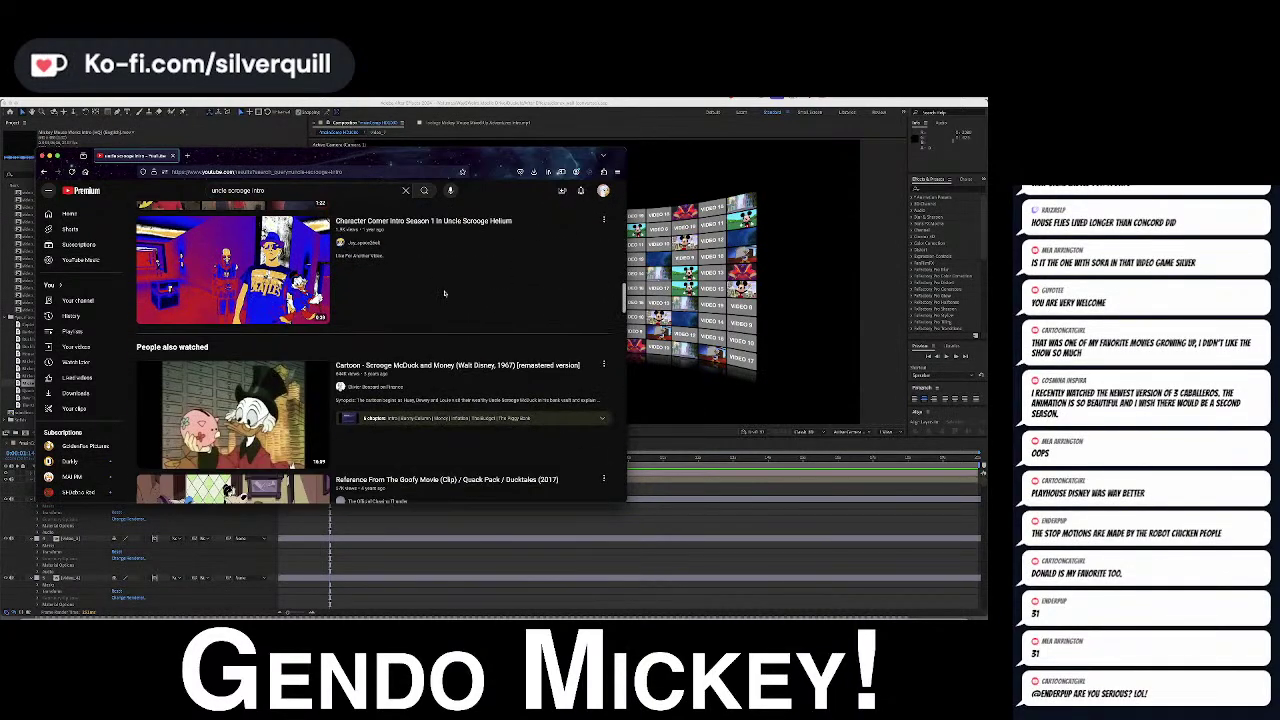
pyautogui.scroll(-2, 317, 225)
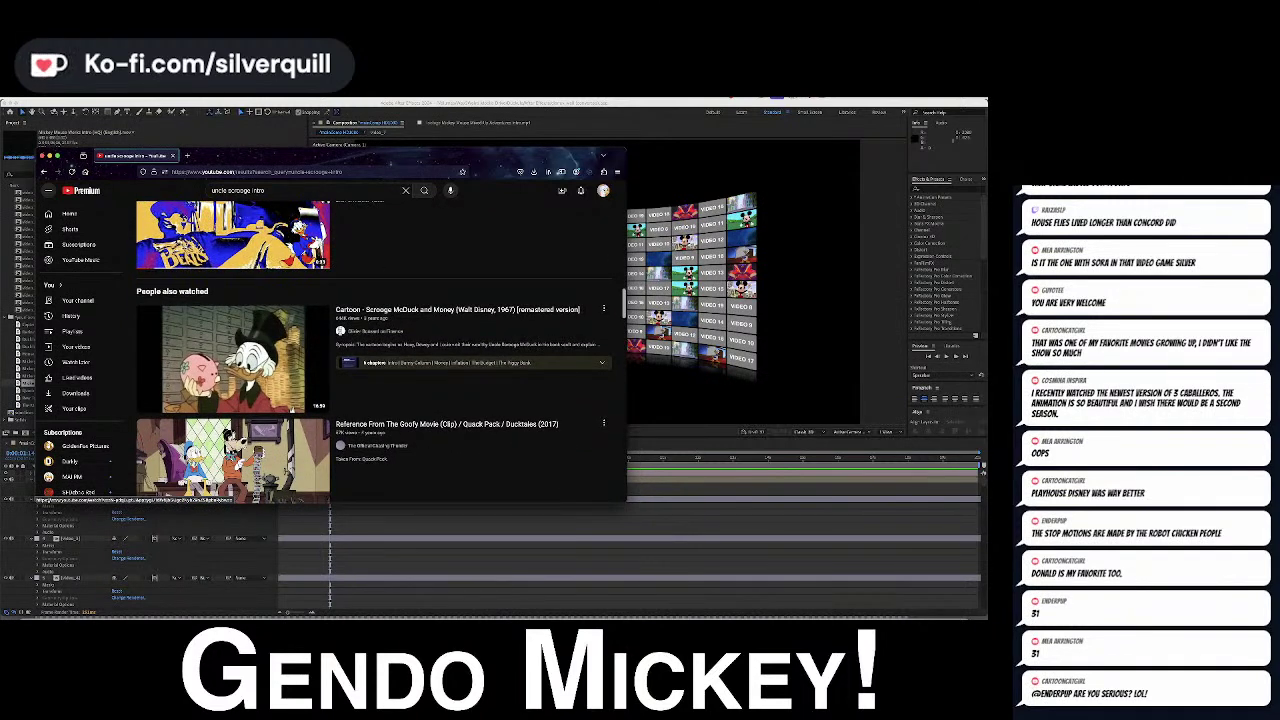
pyautogui.rightClick(386, 310)
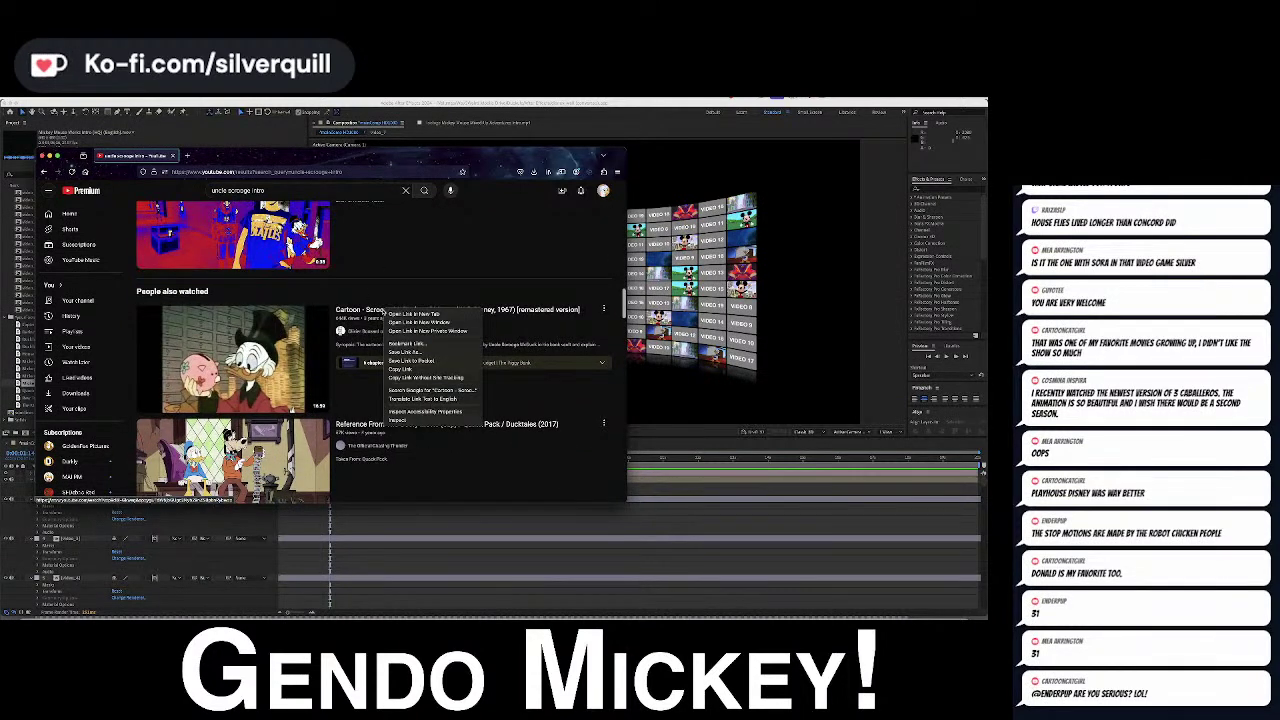
pyautogui.click(418, 370)
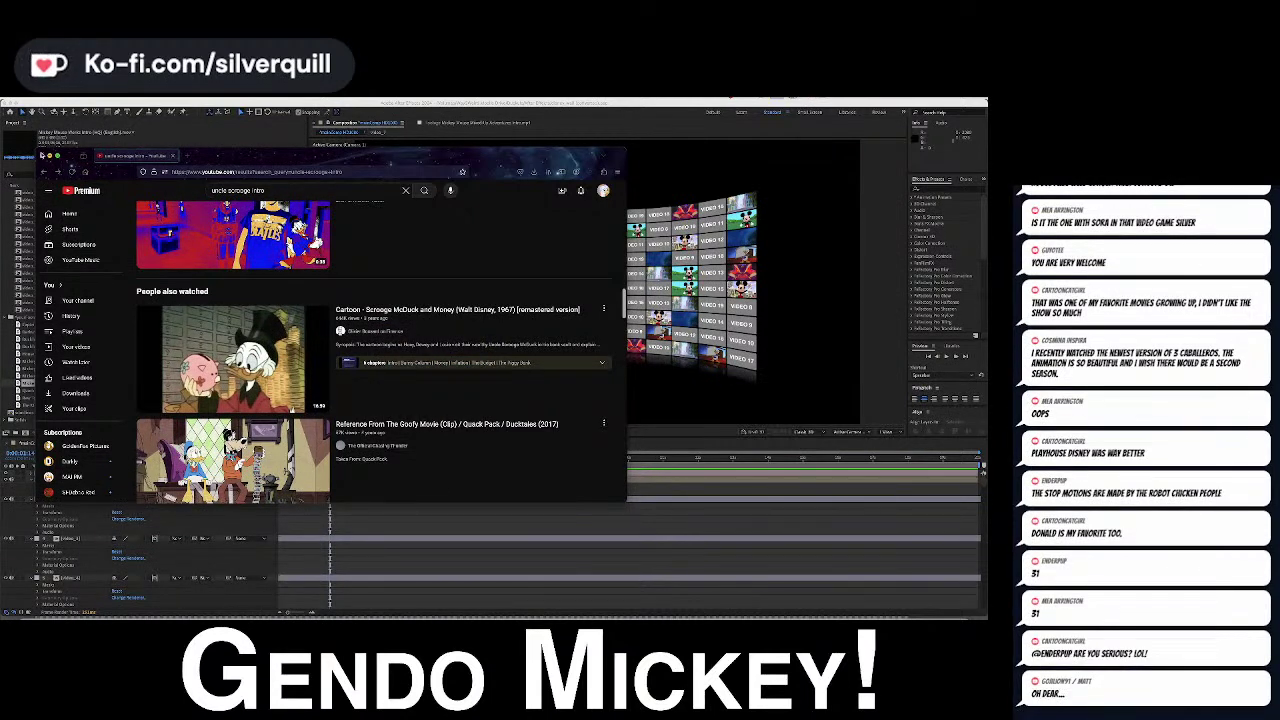
# Minimize the browser and import the downloaded Scrooge McDuck, Donald Duck and Three Caballeros clips into the footage folder of the After Effects project
pyautogui.click(51, 157)
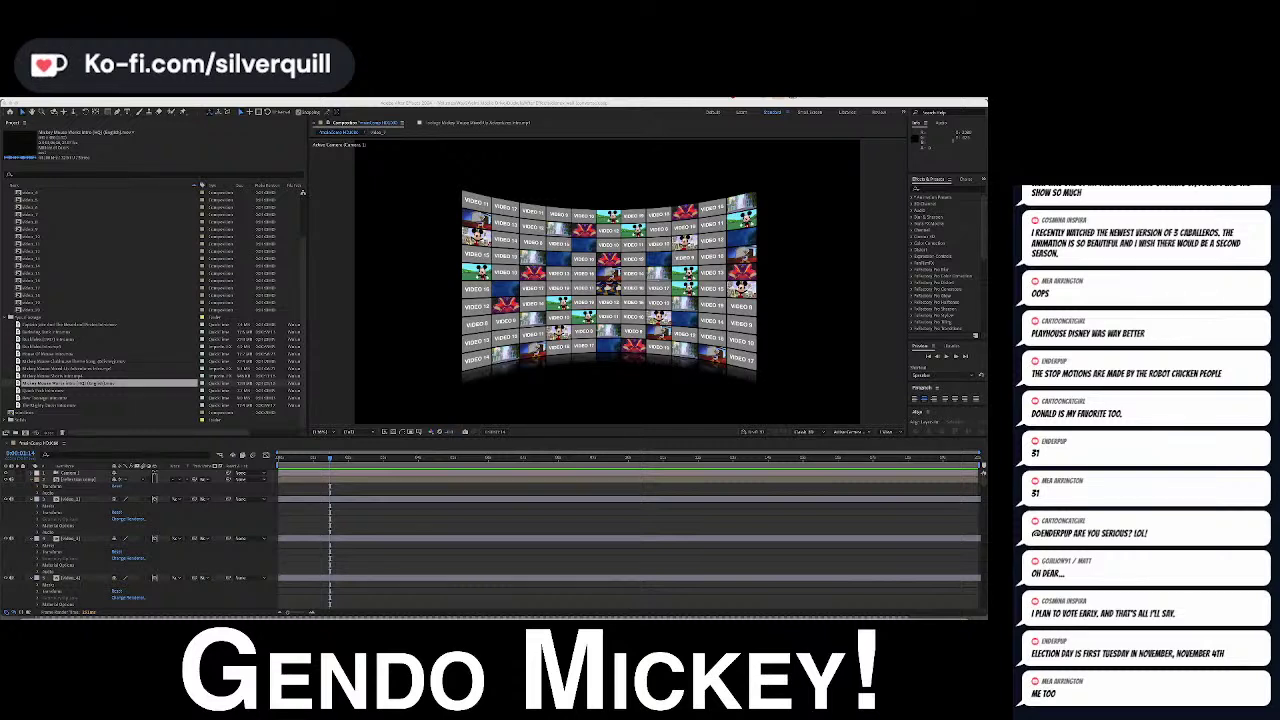
pyautogui.moveTo(0, 298); pyautogui.dragTo(31, 320)
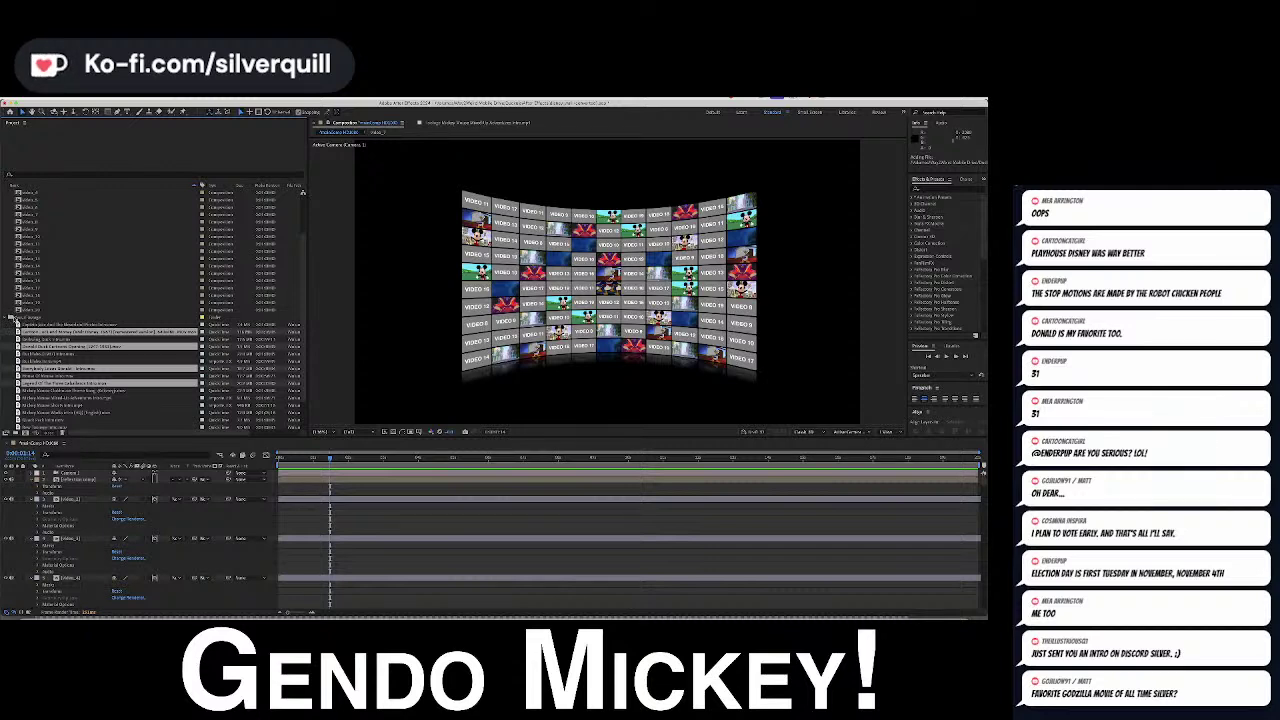
# Open the video_8 composition, preview the Captain Jake and the Never Land Pirates intro clip, and delete that clip from the project
pyautogui.doubleClick(30, 221)
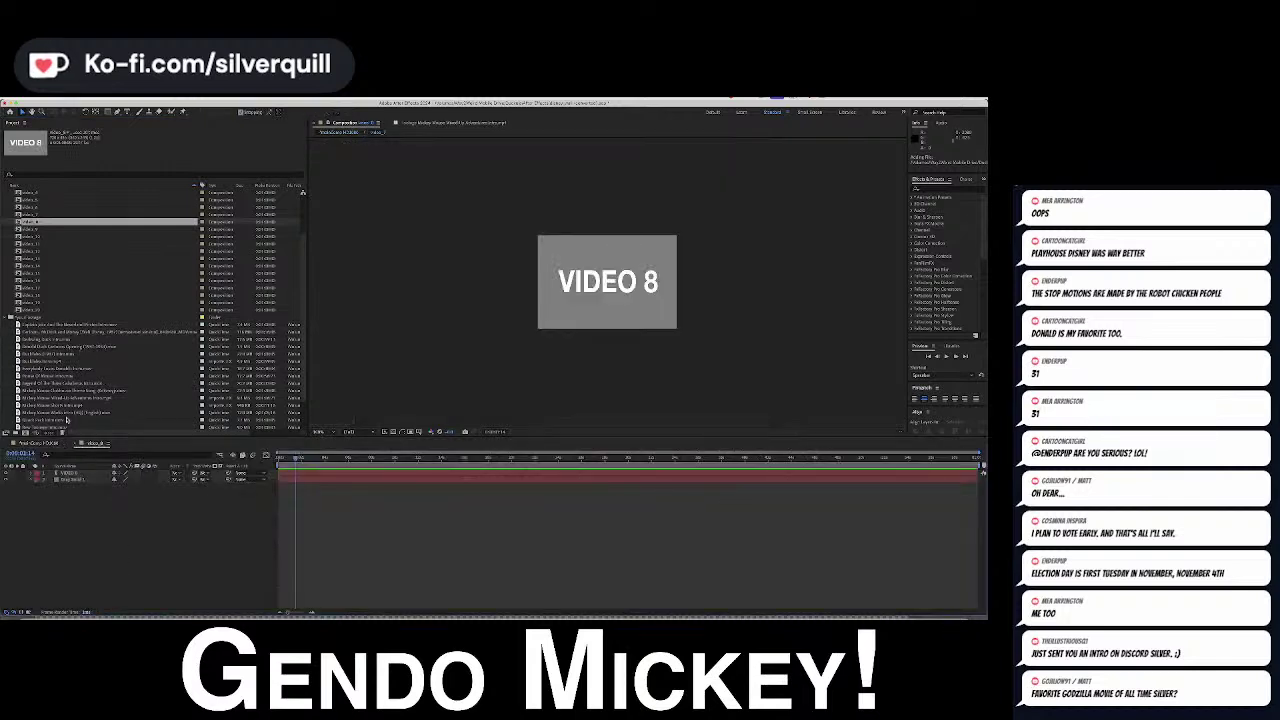
pyautogui.click(60, 326)
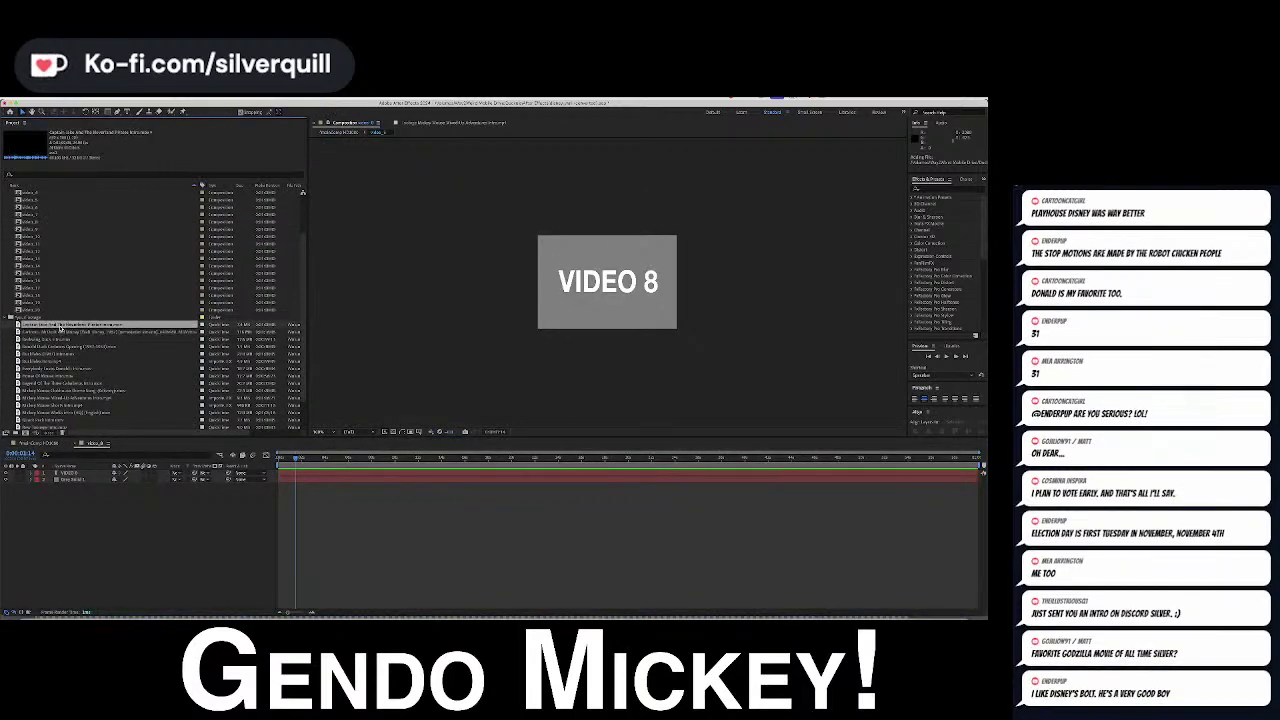
pyautogui.doubleClick(18, 325)
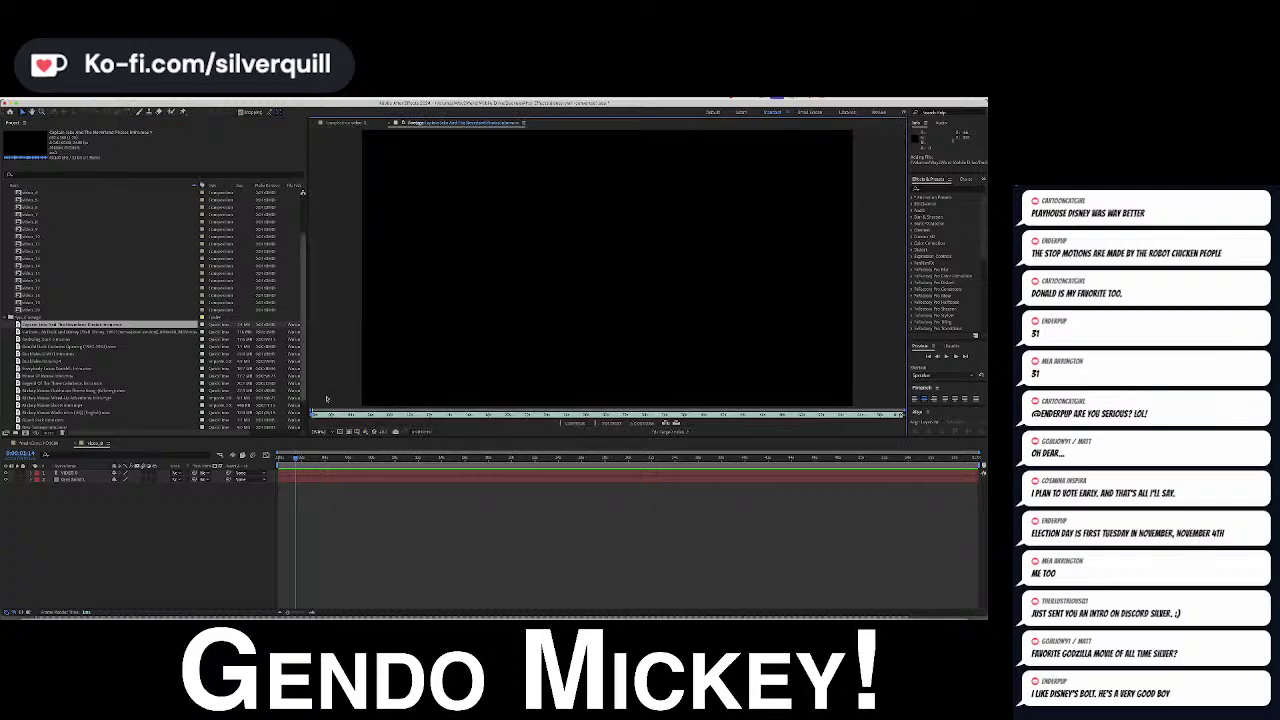
pyautogui.moveTo(314, 414); pyautogui.dragTo(404, 417)
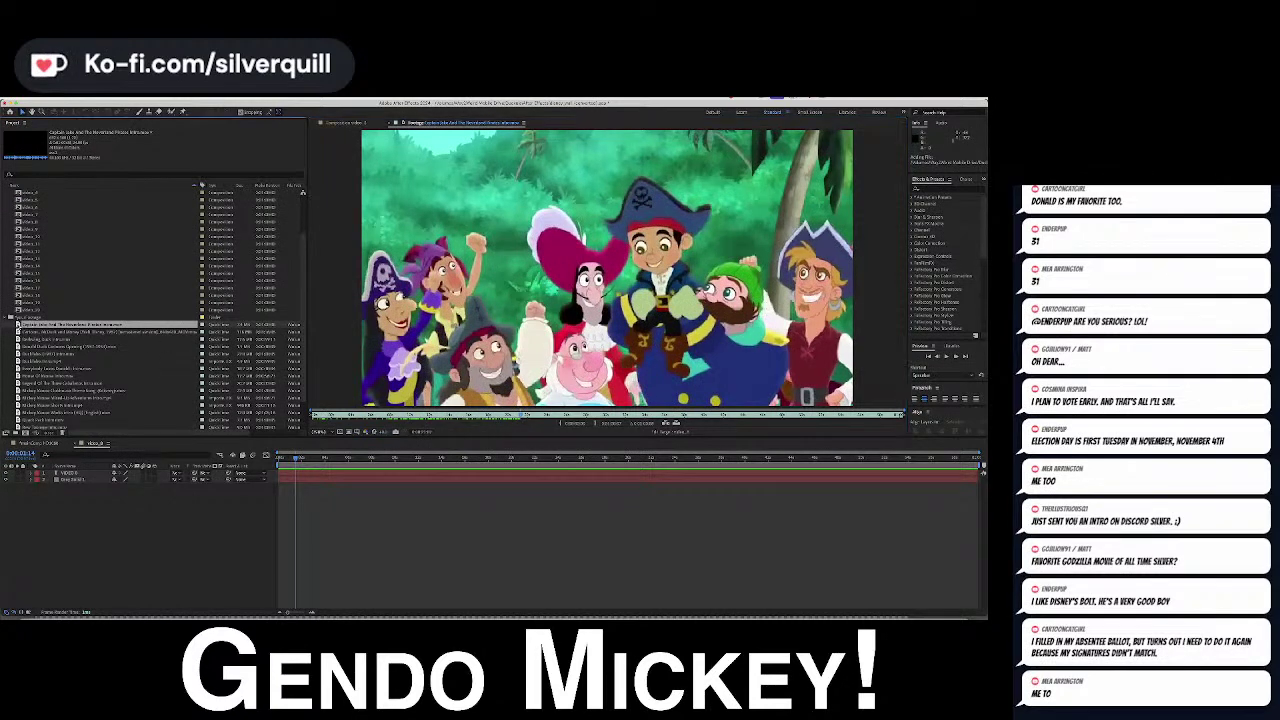
pyautogui.press('Delete')
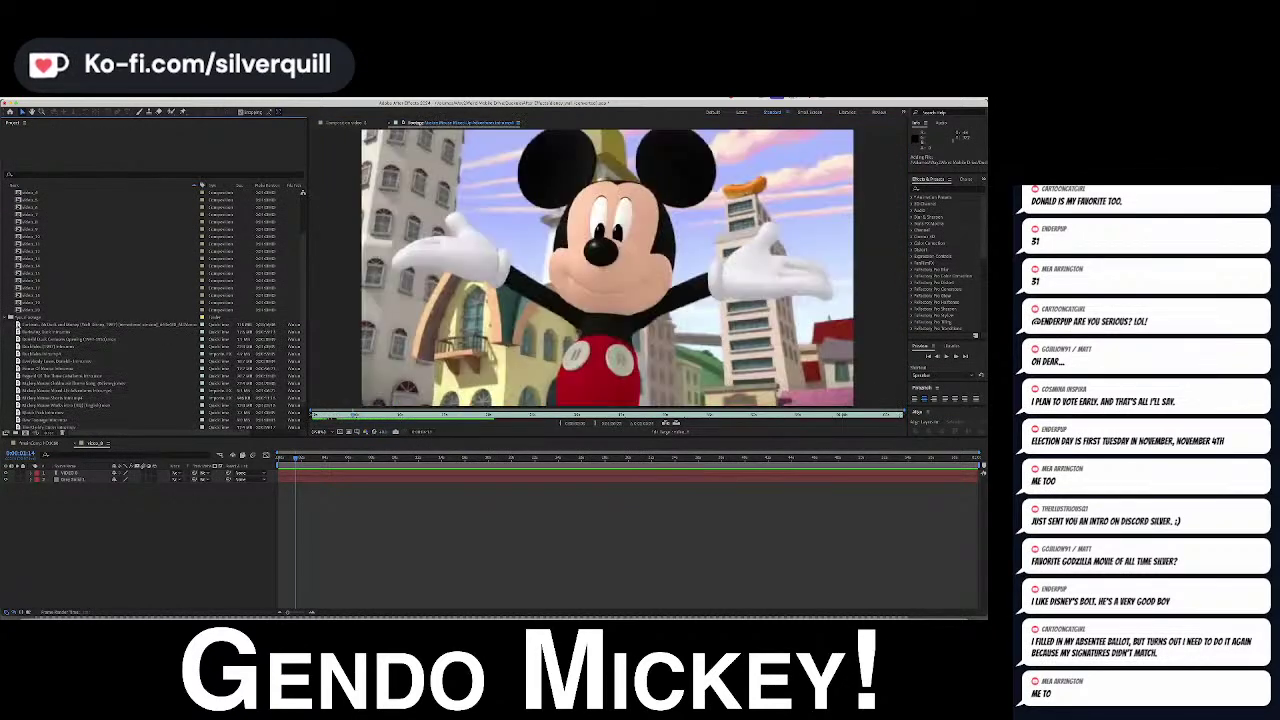
# Preview the DuckTales intro clip, add it to the video_8 composition and delete the VIDEO 8 placeholder text layer
pyautogui.click(60, 325)
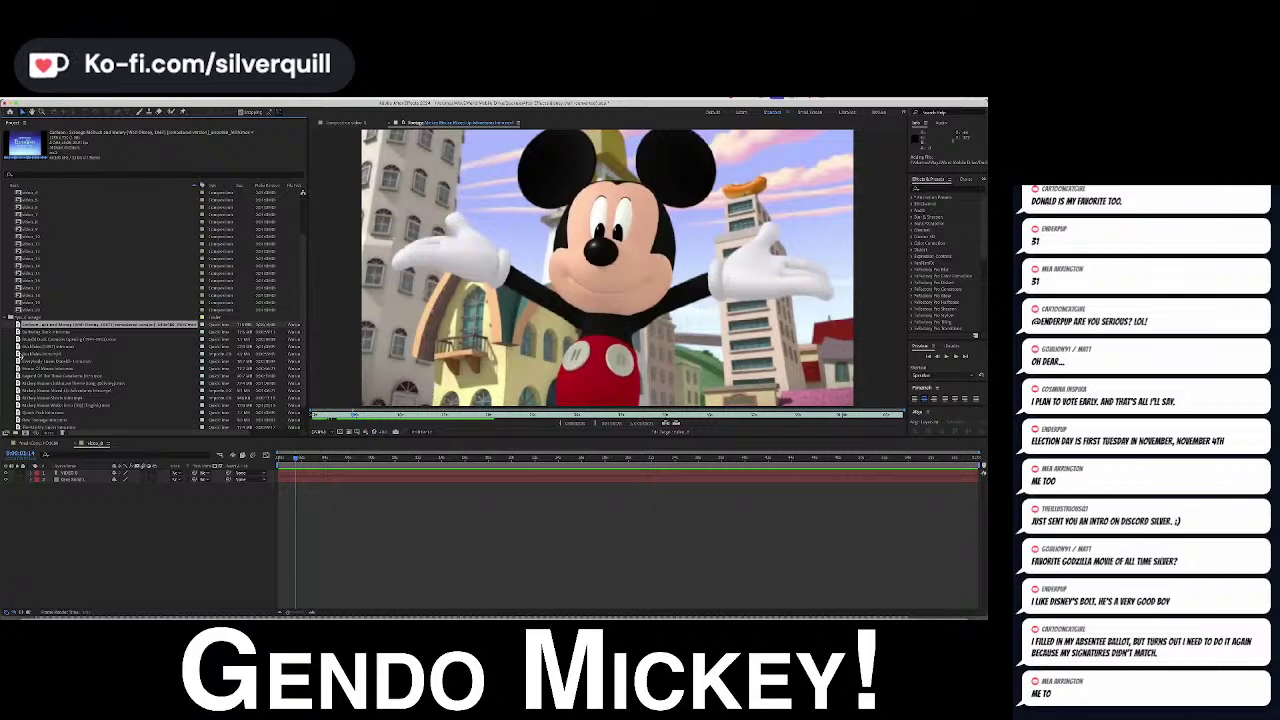
pyautogui.click(19, 353)
pyautogui.doubleClick(19, 353)
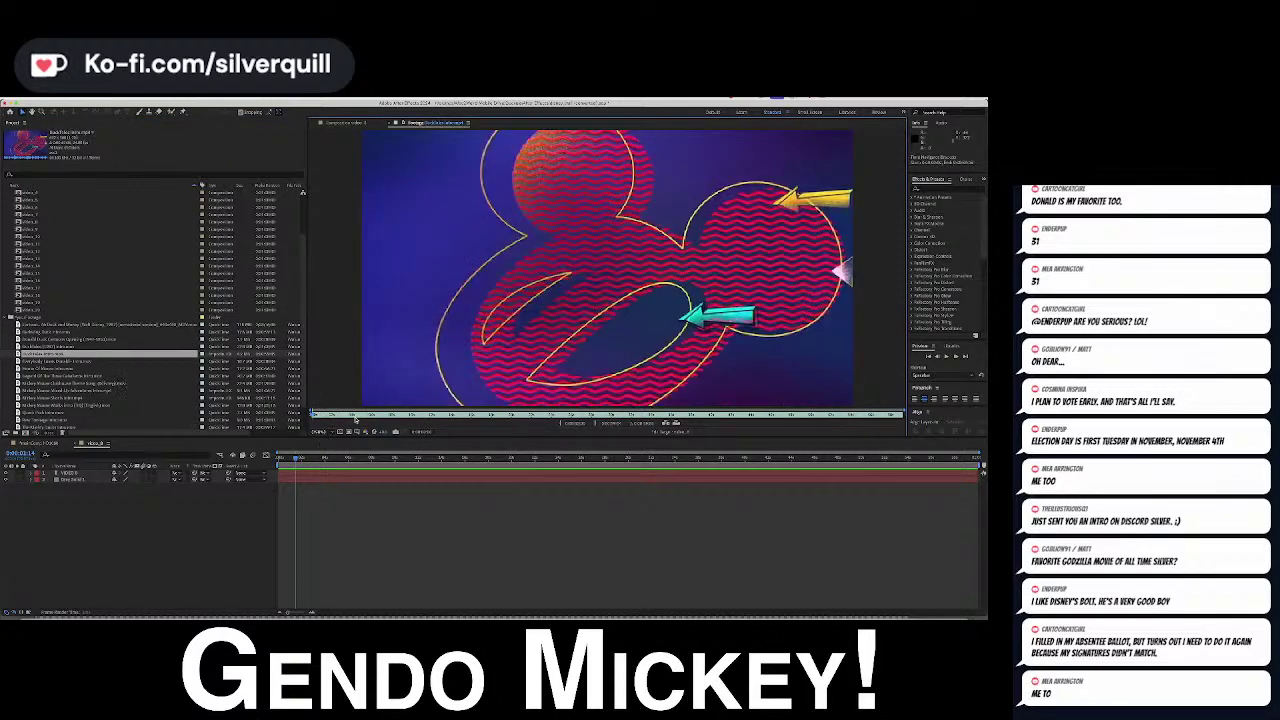
pyautogui.moveTo(355, 417)
pyautogui.mouseDown()
pyautogui.moveTo(333, 417)
pyautogui.moveTo(432, 416)
pyautogui.mouseUp()
pyautogui.moveTo(95, 353); pyautogui.dragTo(260, 464)
pyautogui.press('Delete')
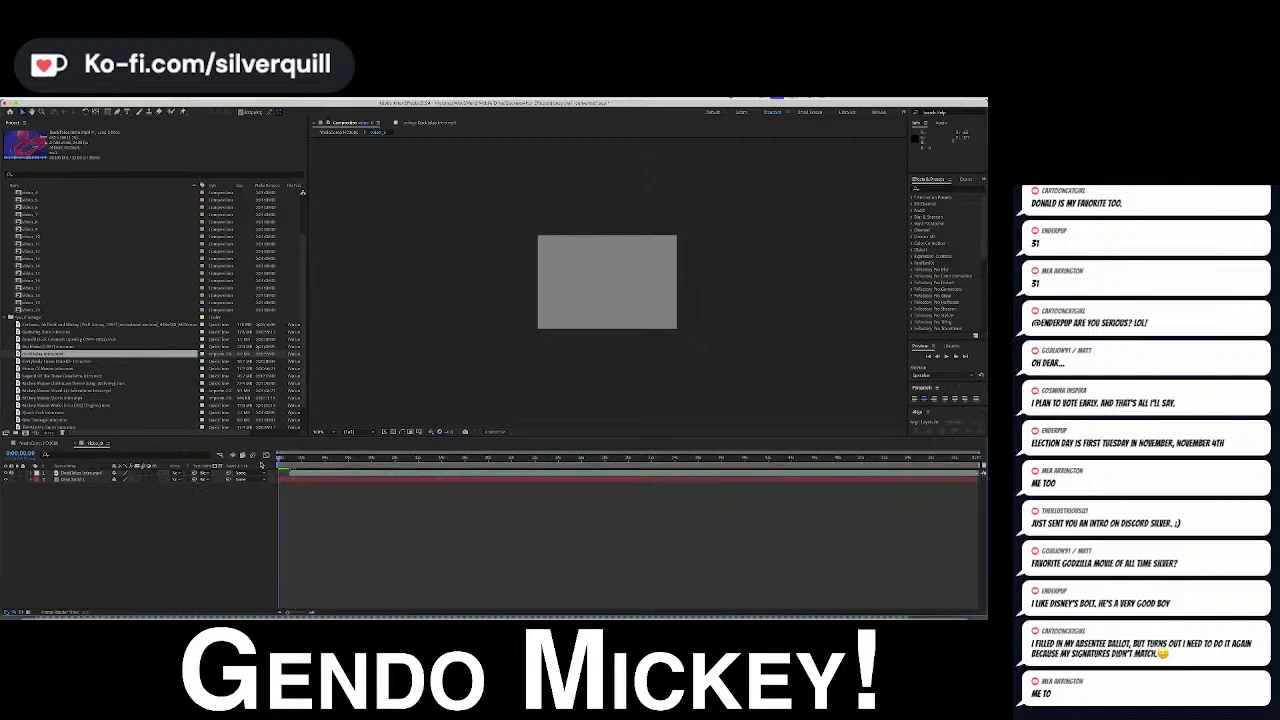
# Shift the DuckTales layer to begin at the composition's start and place the playhead on the clip's final frames showing the title card
pyautogui.moveTo(336, 471); pyautogui.dragTo(934, 459)
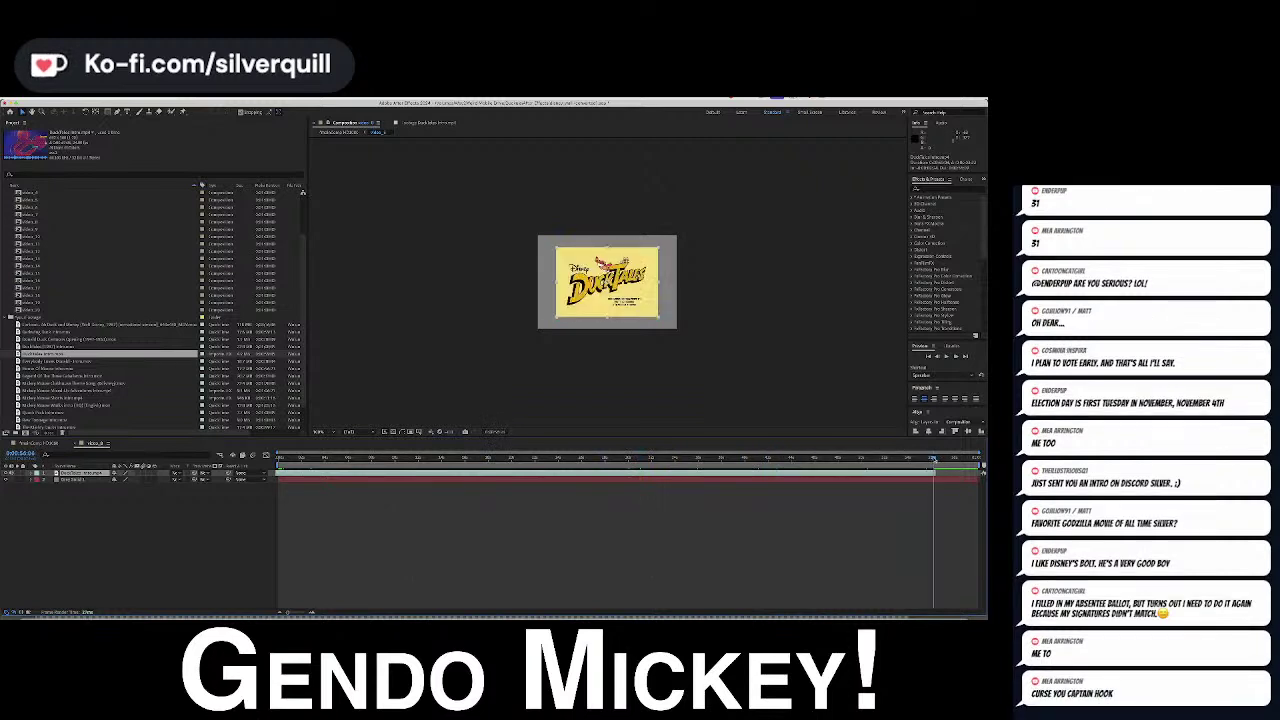
pyautogui.press('=')
pyautogui.press('=')
pyautogui.press('=')
pyautogui.press('=')
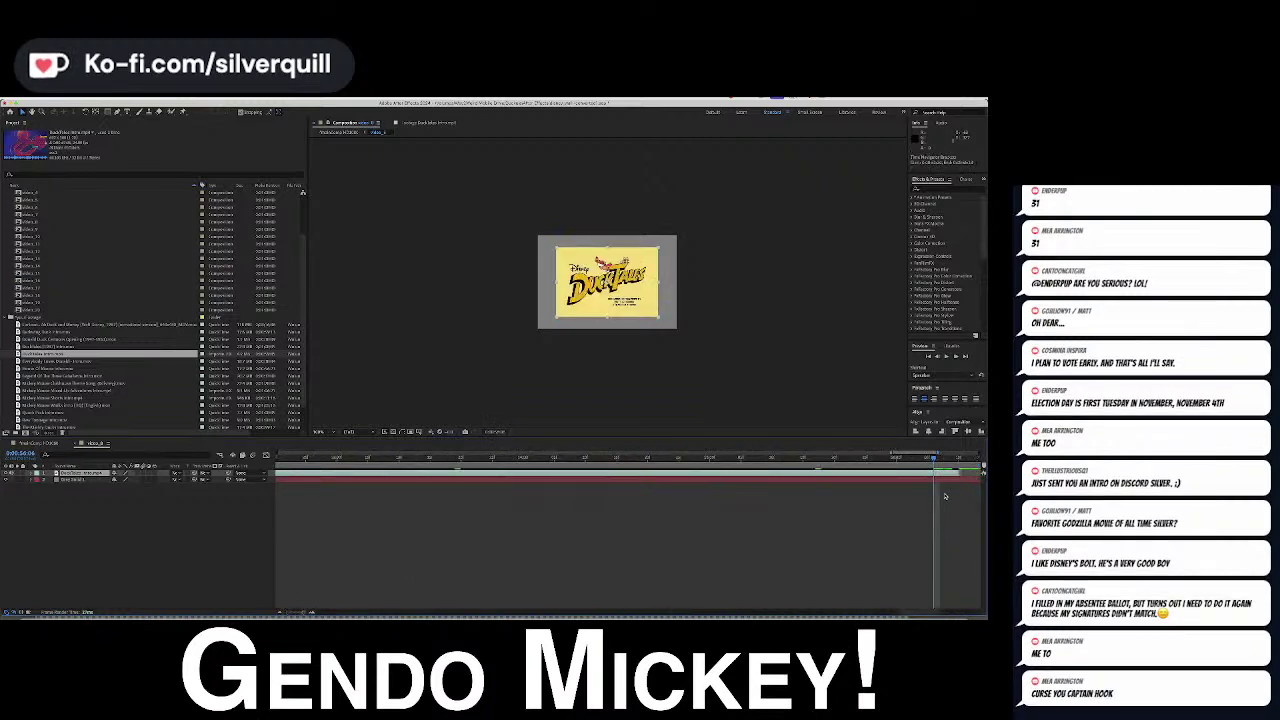
pyautogui.click(948, 460)
pyautogui.moveTo(950, 461); pyautogui.dragTo(955, 462)
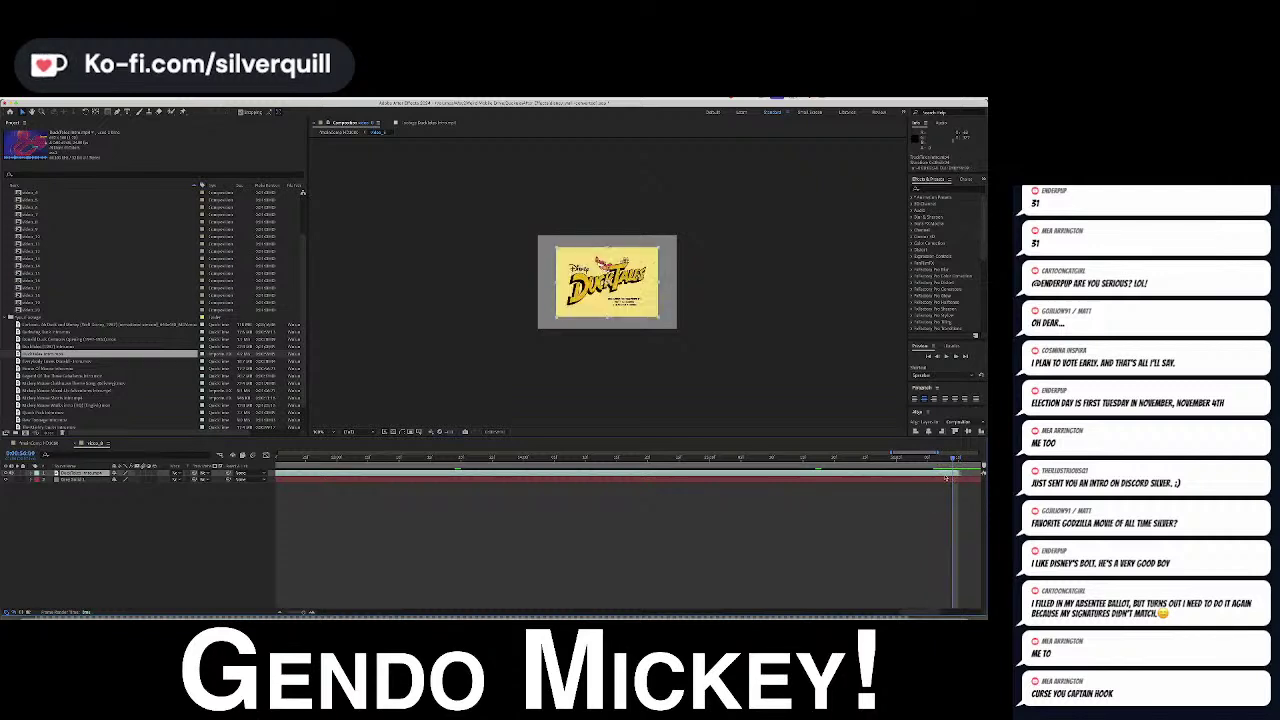
# Split the DuckTales layer at the playhead and duplicate the short title-card fragment many times
pyautogui.hotkey('ctrl', 'shift', 'd')
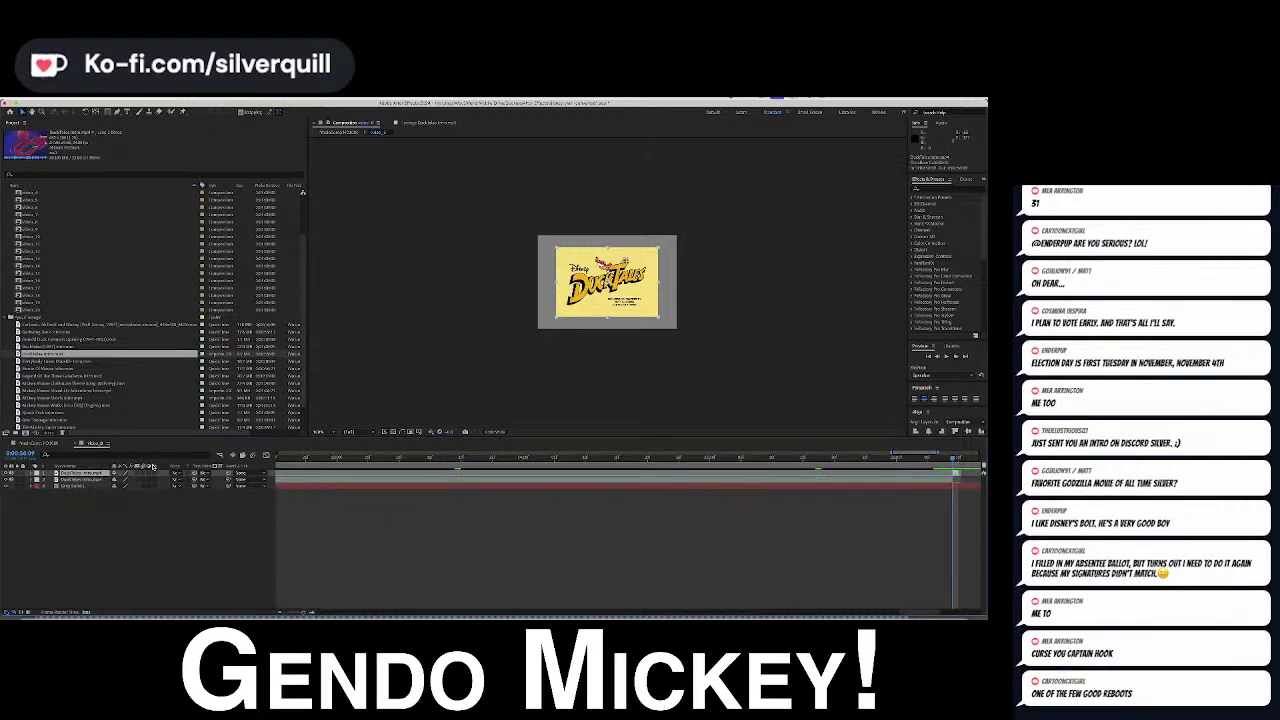
pyautogui.hotkey('ctrl', 'd')
pyautogui.hotkey('ctrl', 'd')
pyautogui.hotkey('ctrl', 'd')
pyautogui.hotkey('ctrl', 'd')
pyautogui.hotkey('ctrl', 'd')
pyautogui.hotkey('ctrl', 'd')
pyautogui.hotkey('ctrl', 'd')
pyautogui.hotkey('ctrl', 'd')
pyautogui.hotkey('ctrl', 'd')
pyautogui.hotkey('ctrl', 'd')
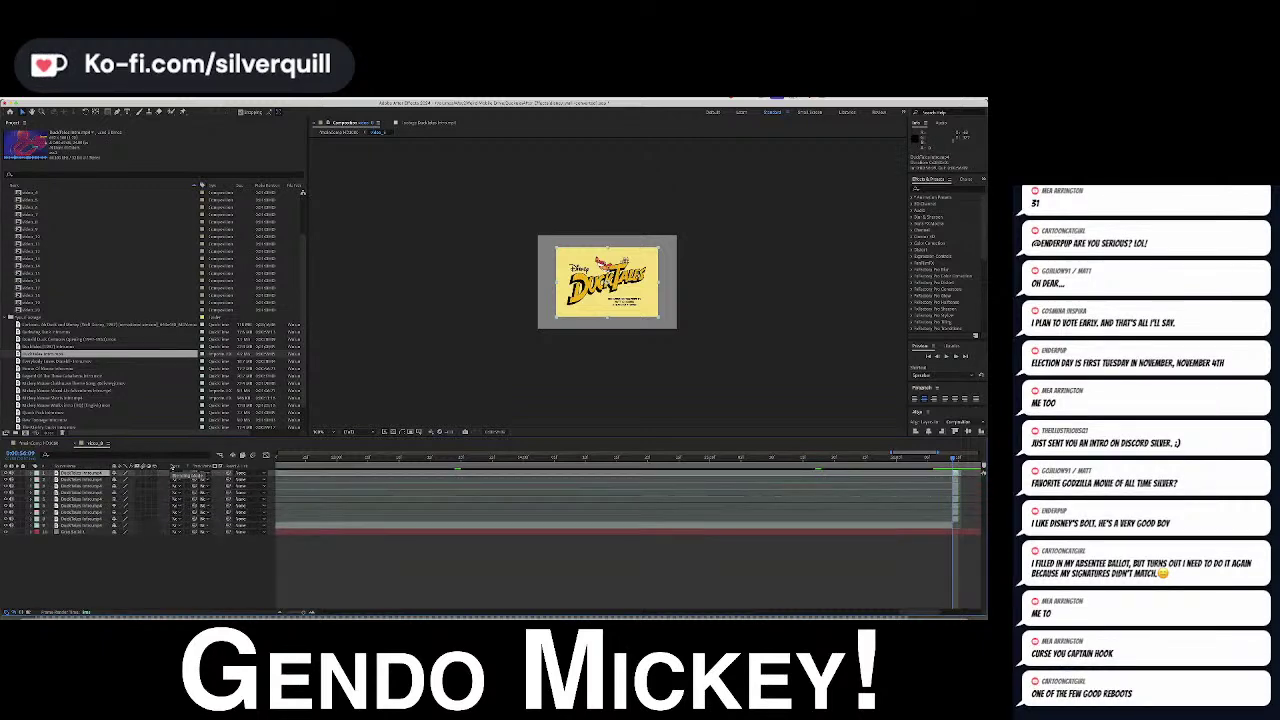
pyautogui.hotkey('ctrl', 'd')
pyautogui.hotkey('ctrl', 'd')
pyautogui.hotkey('ctrl', 'd')
pyautogui.hotkey('ctrl', 'd')
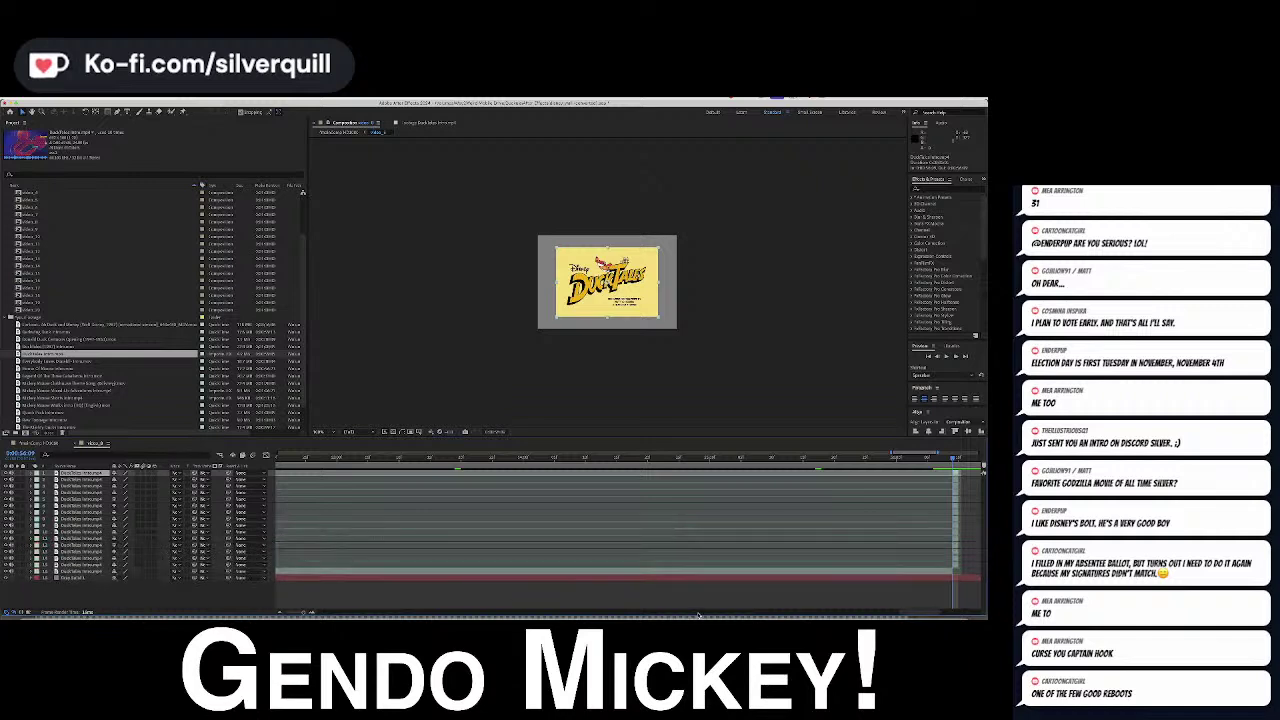
# Sequence all the duplicated DuckTales title-card fragments end to end with no overlap
pyautogui.hotkey('ctrl', 'a')
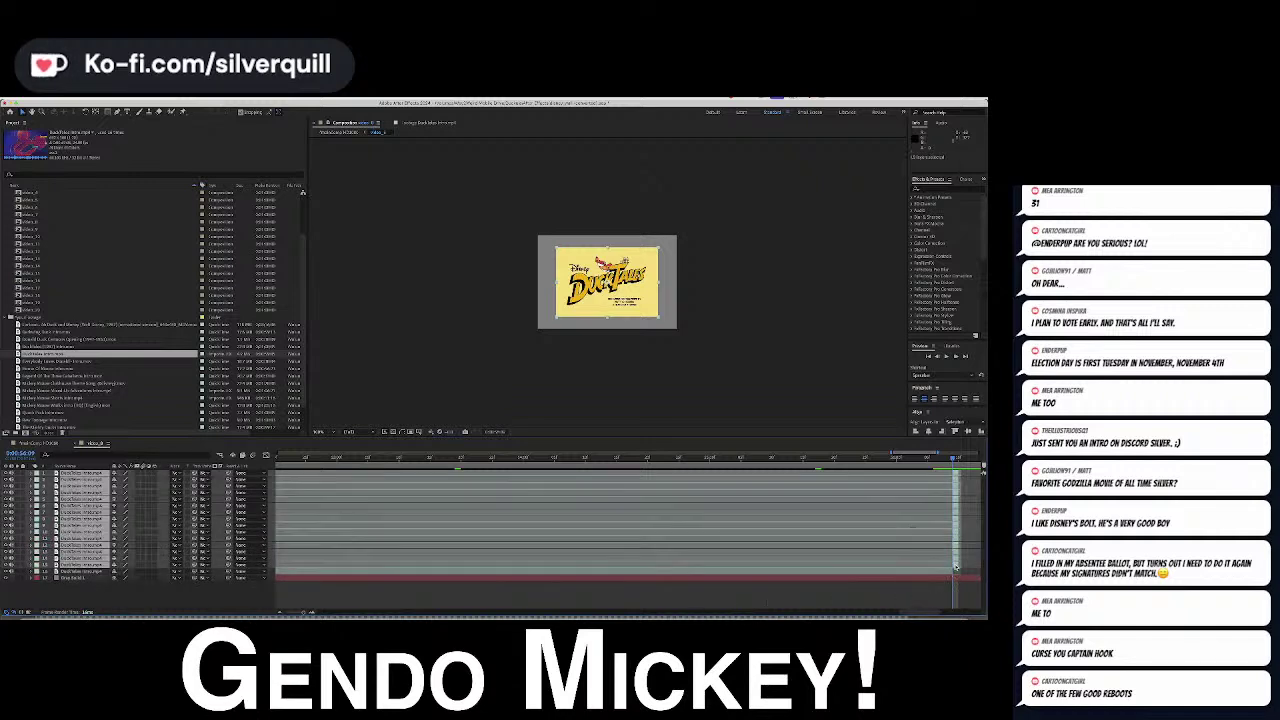
pyautogui.rightClick(955, 568)
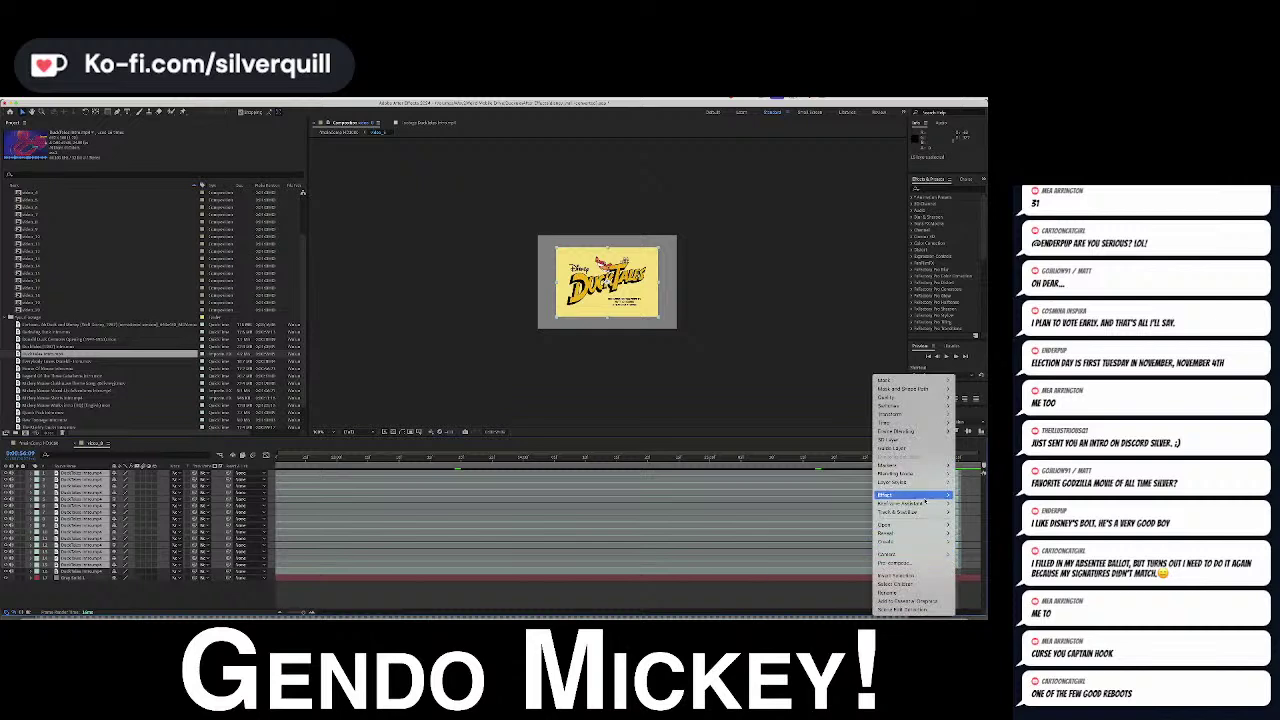
pyautogui.moveTo(905, 503)
pyautogui.click(800, 568)
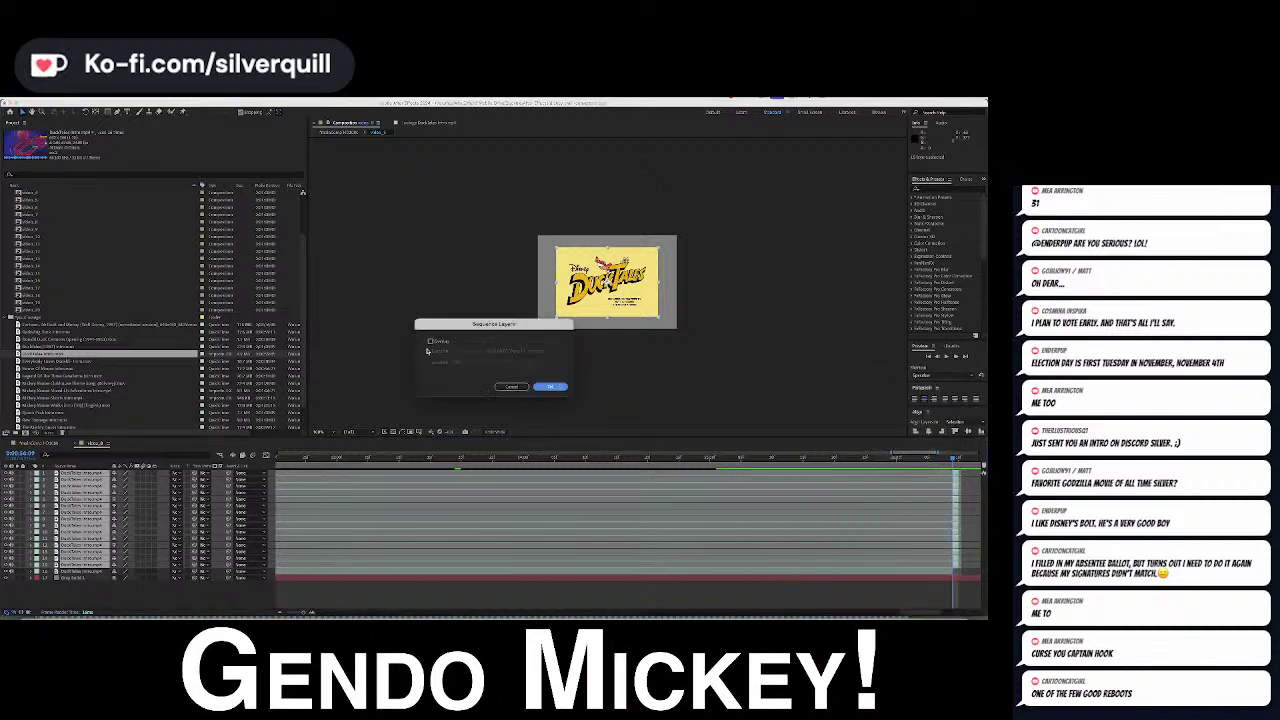
pyautogui.click(549, 387)
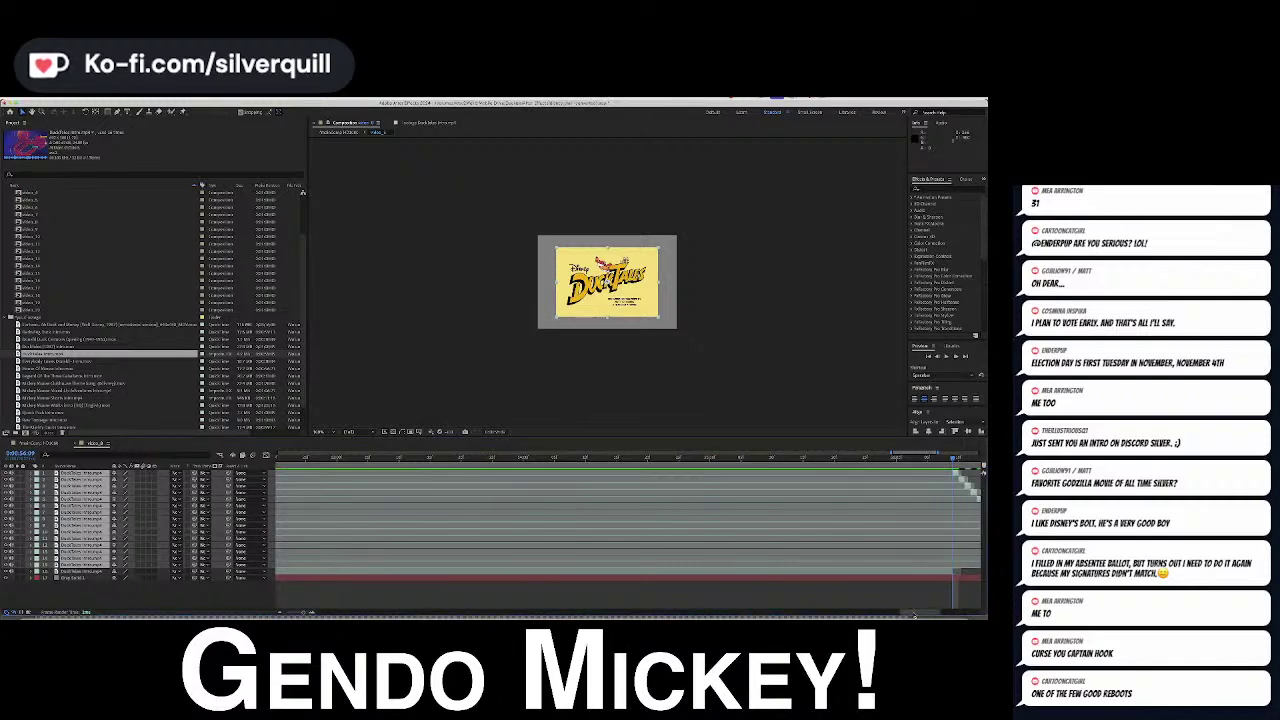
pyautogui.moveTo(914, 614); pyautogui.dragTo(941, 614)
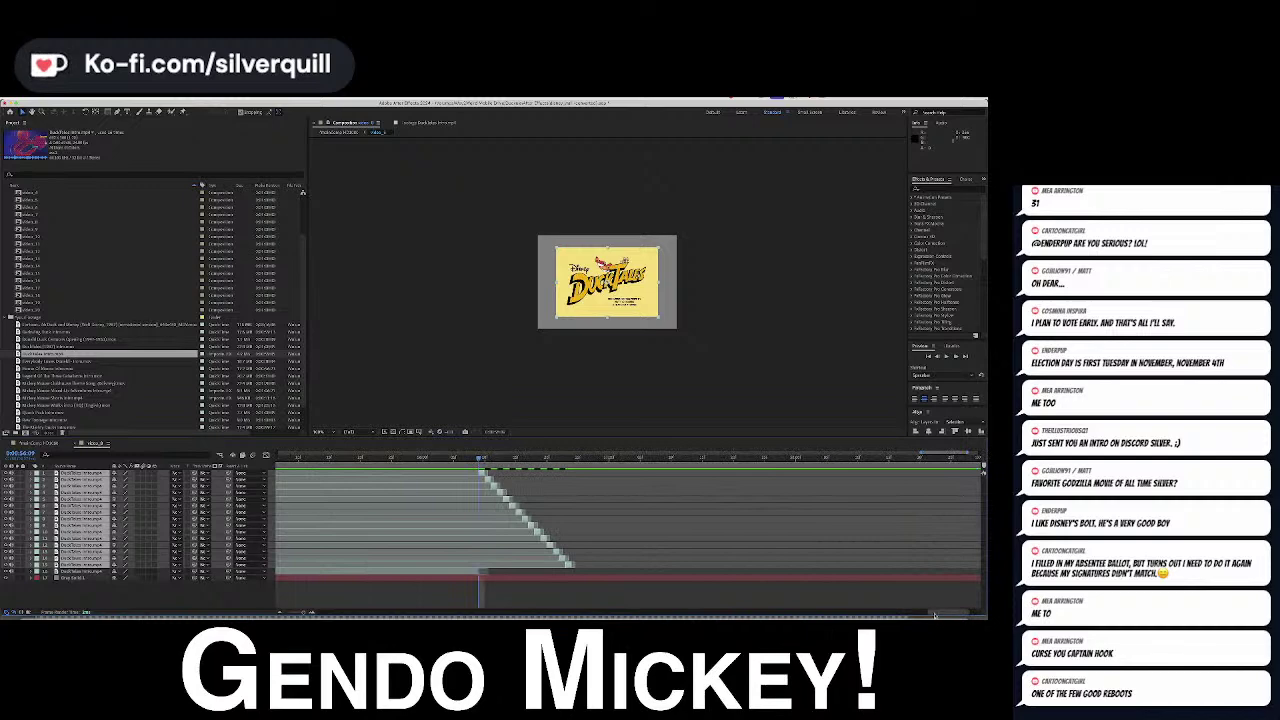
# Duplicate the sequenced title-card fragments and move the copies later in time to follow the first run
pyautogui.press('super+d')
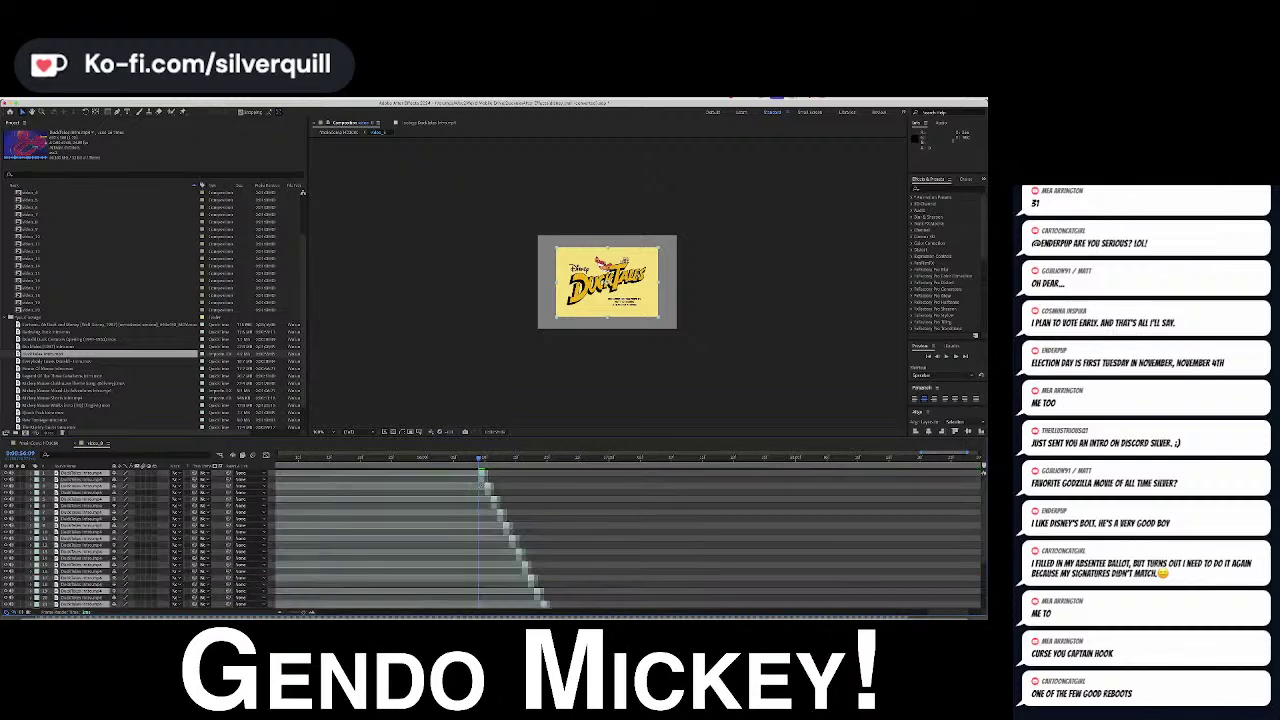
pyautogui.scroll(-3, 620, 535)
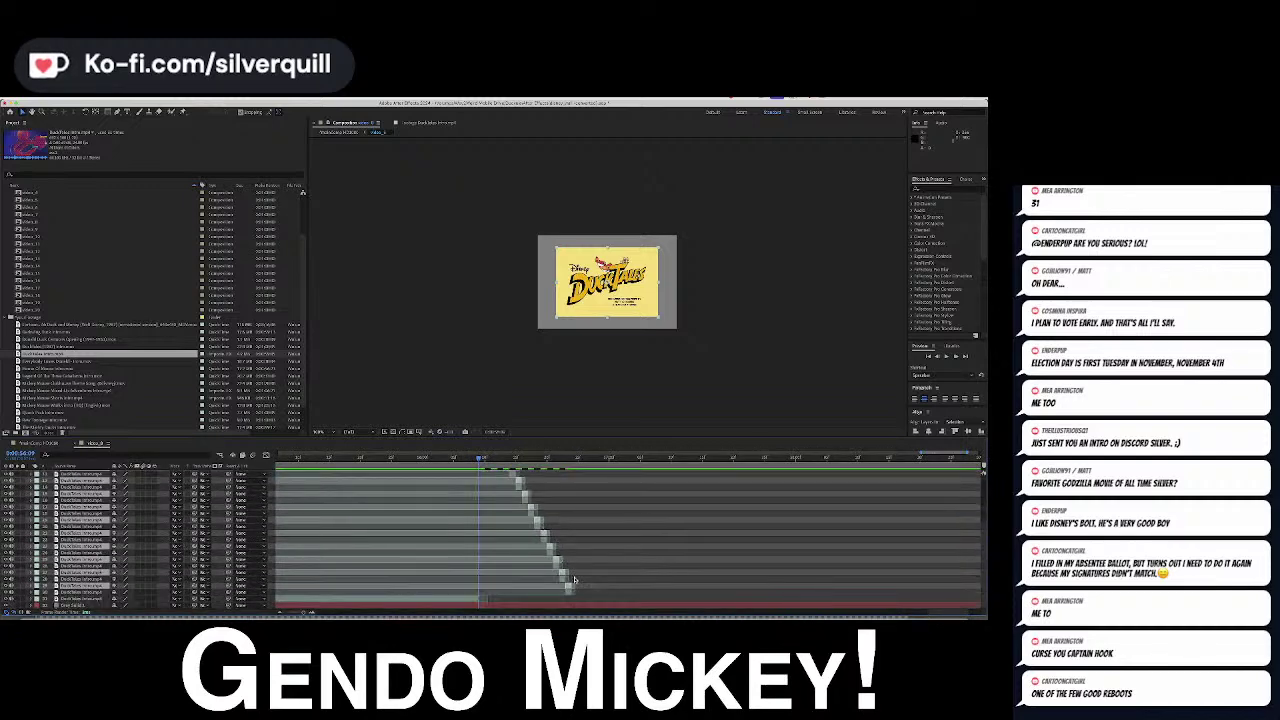
pyautogui.moveTo(569, 587); pyautogui.dragTo(649, 587)
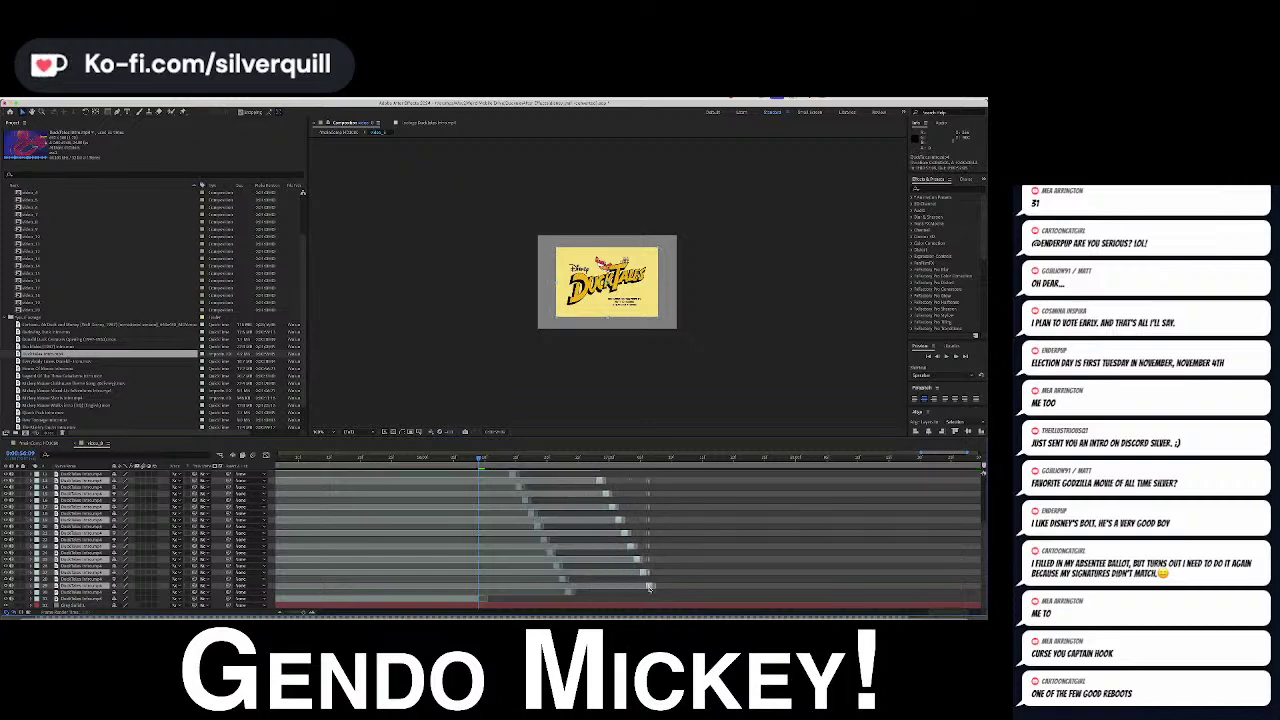
pyautogui.scroll(3, 559, 485)
pyautogui.click(555, 460)
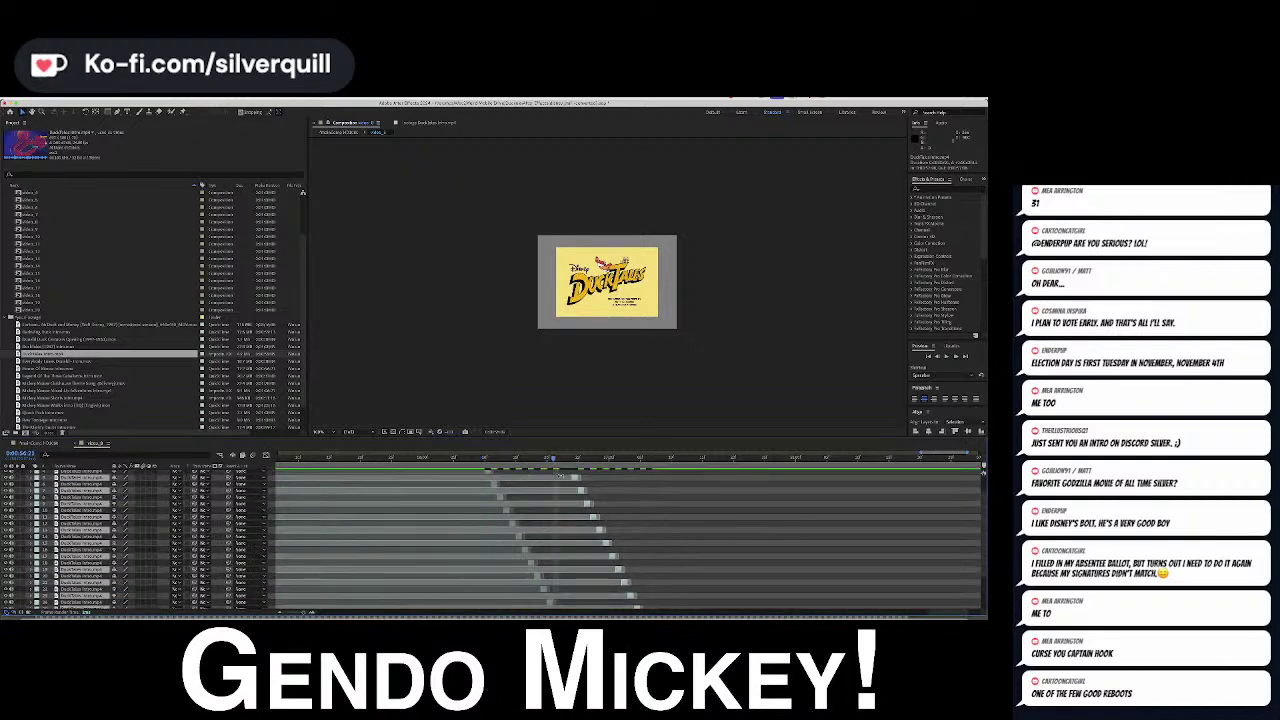
pyautogui.scroll(-3, 555, 520)
pyautogui.moveTo(563, 462); pyautogui.dragTo(574, 462)
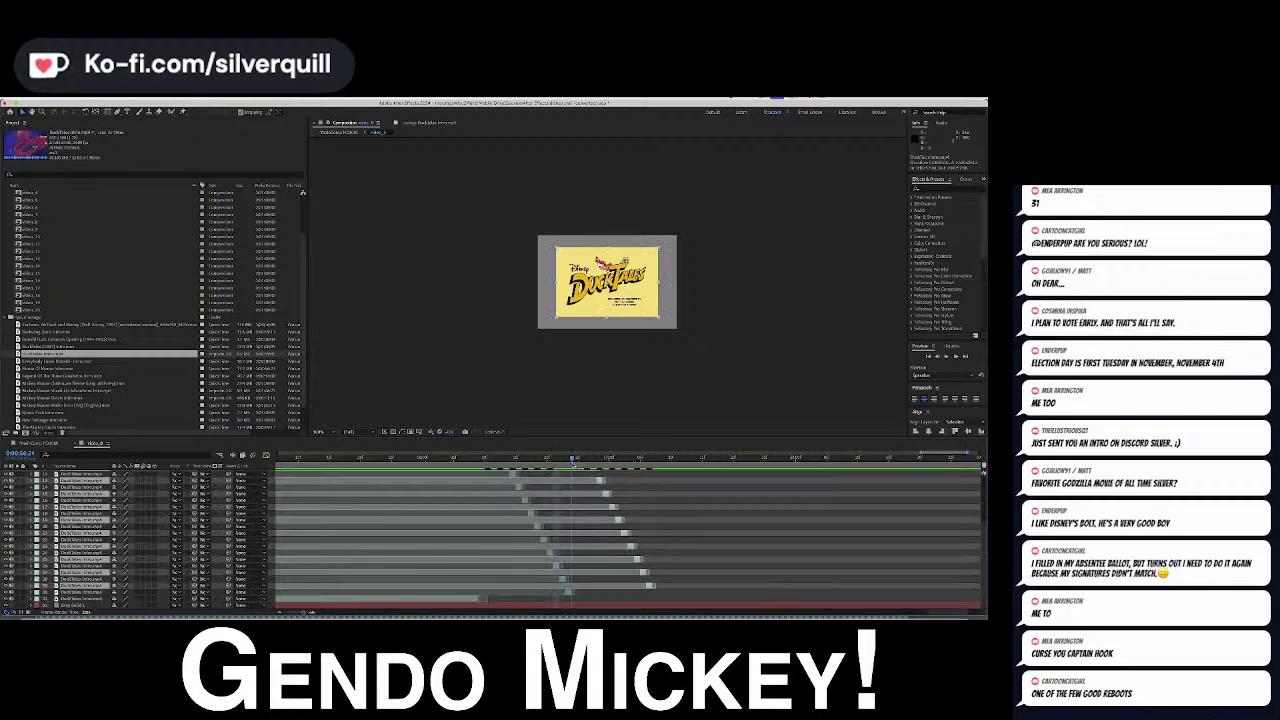
pyautogui.scroll(3, 594, 515)
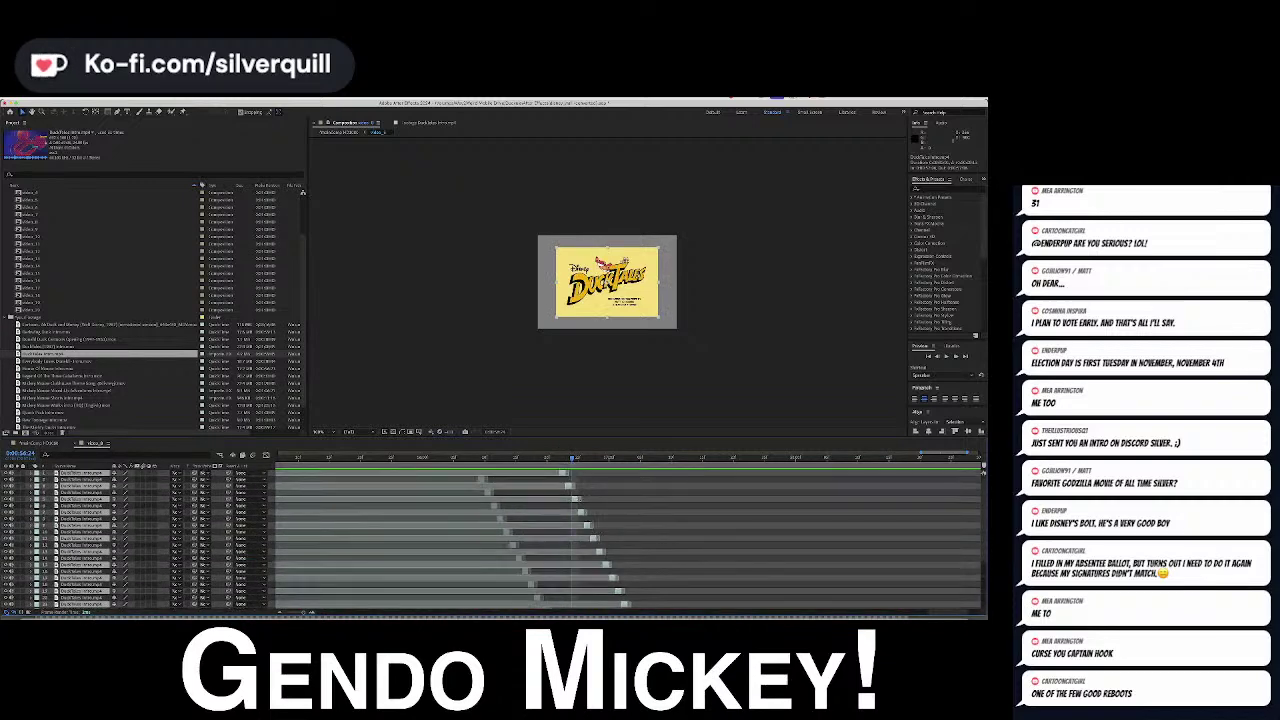
pyautogui.moveTo(564, 475); pyautogui.dragTo(574, 473)
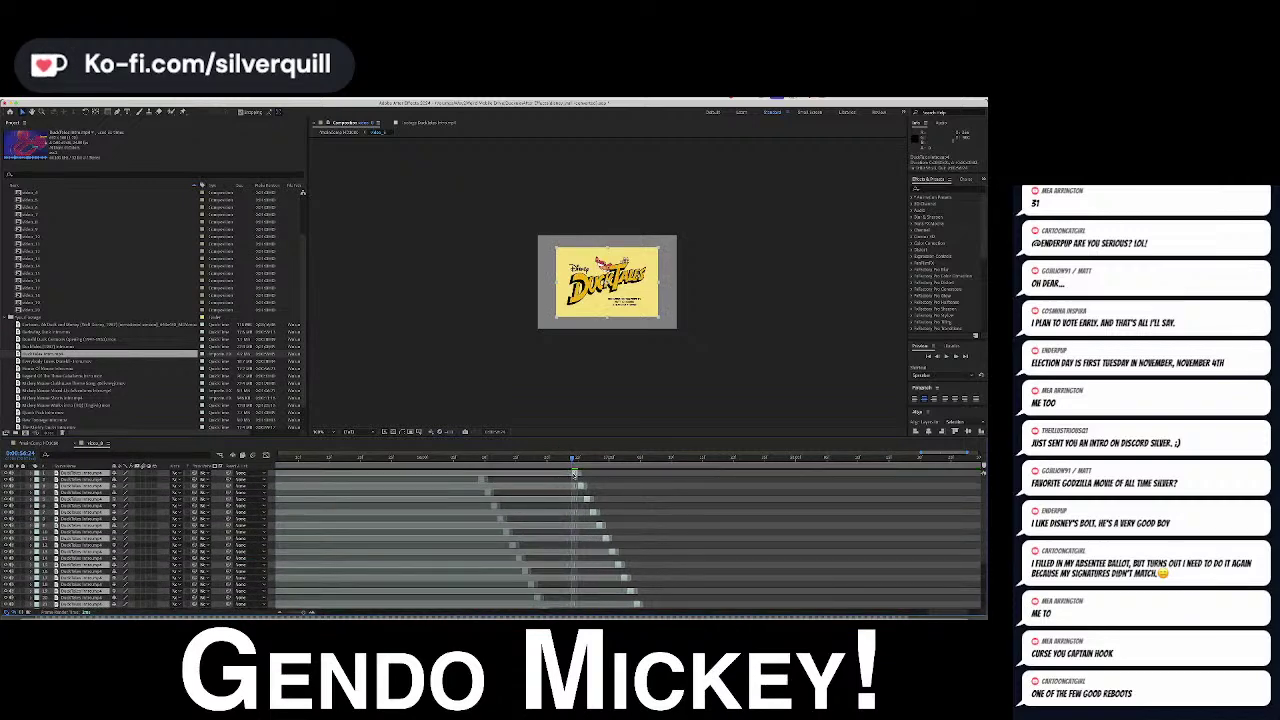
pyautogui.scroll(-3, 668, 537)
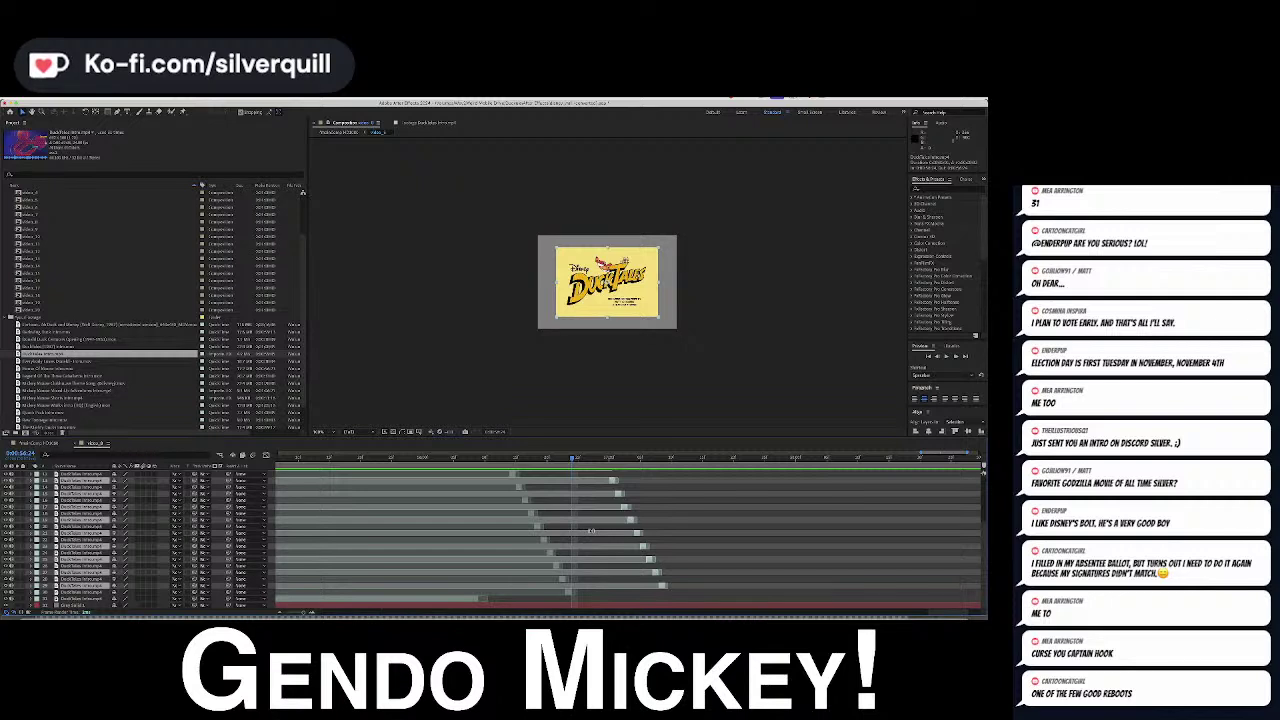
# Undo the fragment moves, sequencing, duplicates and split until a single DuckTales layer is left above the grey background
pyautogui.press('super+z')
pyautogui.press('super+z')
pyautogui.press('super+z')
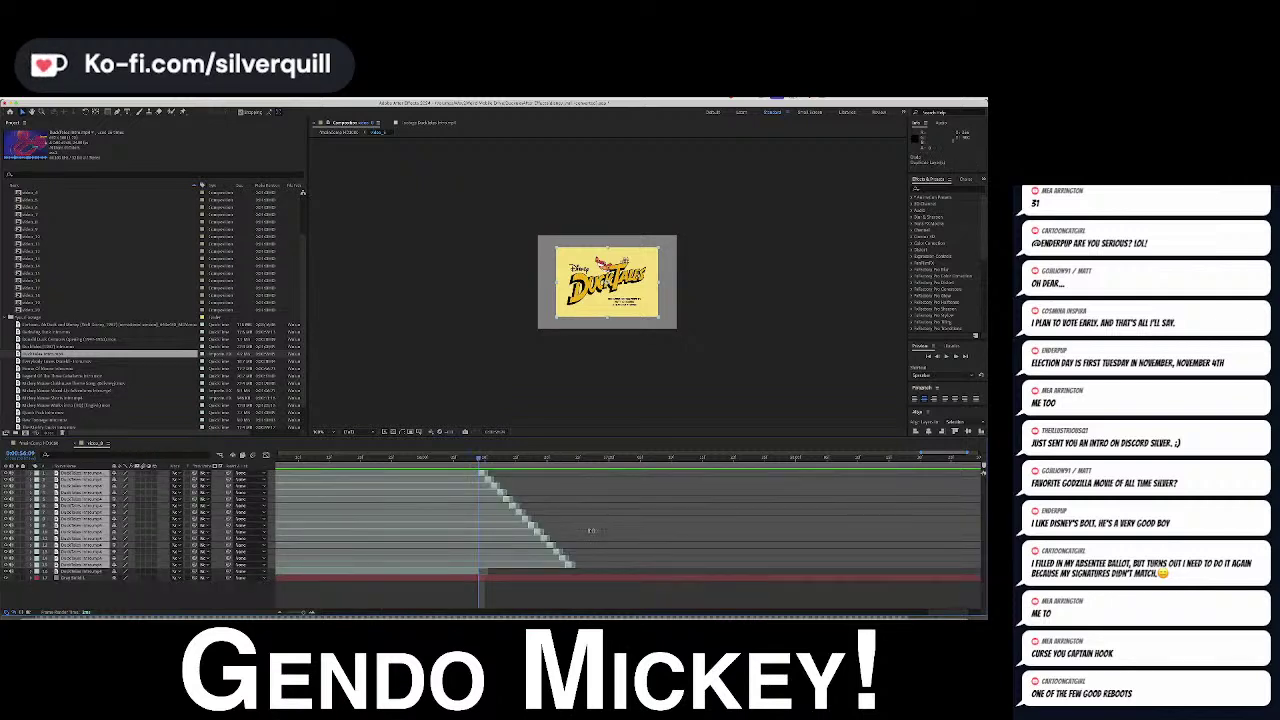
pyautogui.hotkey('ctrl', 'z')
pyautogui.hotkey('ctrl', 'z')
pyautogui.hotkey('ctrl', 'z')
pyautogui.hotkey('ctrl', 'z')
pyautogui.hotkey('ctrl', 'z')
pyautogui.hotkey('ctrl', 'z')
pyautogui.hotkey('ctrl', 'z')
pyautogui.hotkey('ctrl', 'z')
pyautogui.hotkey('ctrl', 'z')
pyautogui.hotkey('ctrl', 'z')
pyautogui.hotkey('ctrl', 'z')
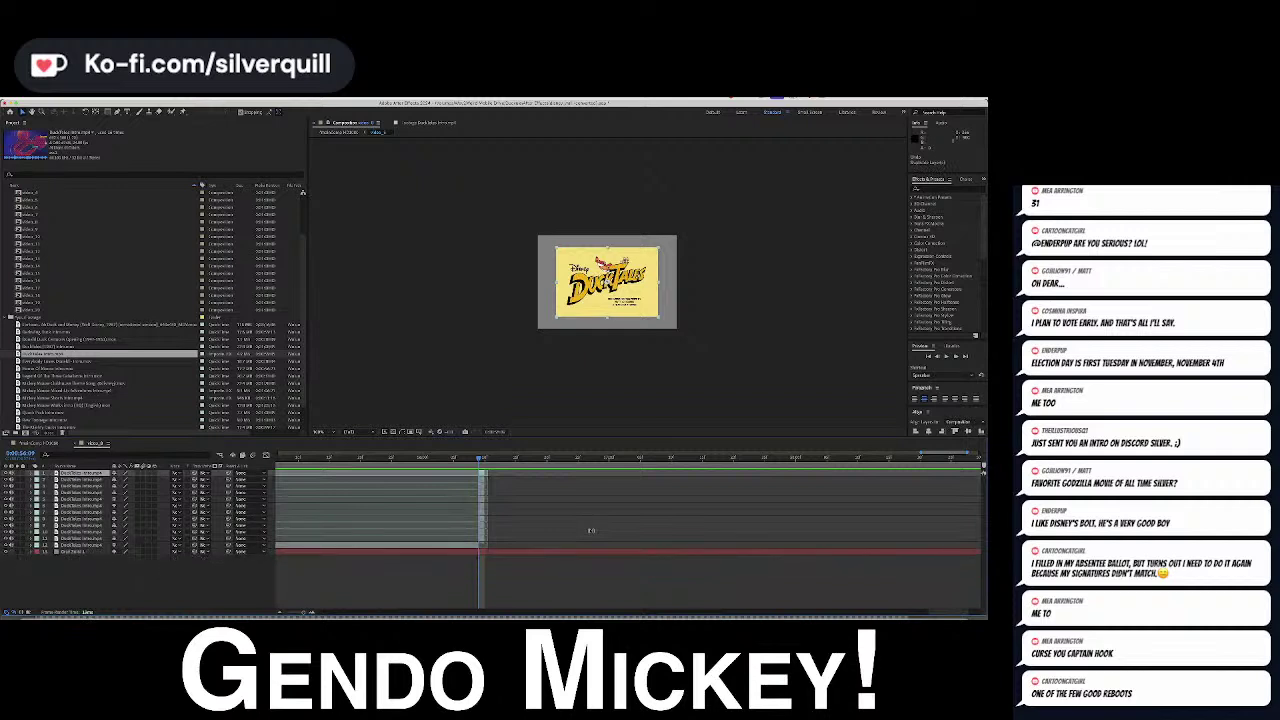
pyautogui.hotkey('ctrl', 'z')
pyautogui.hotkey('ctrl', 'z')
pyautogui.hotkey('ctrl', 'z')
pyautogui.hotkey('ctrl', 'z')
pyautogui.hotkey('ctrl', 'z')
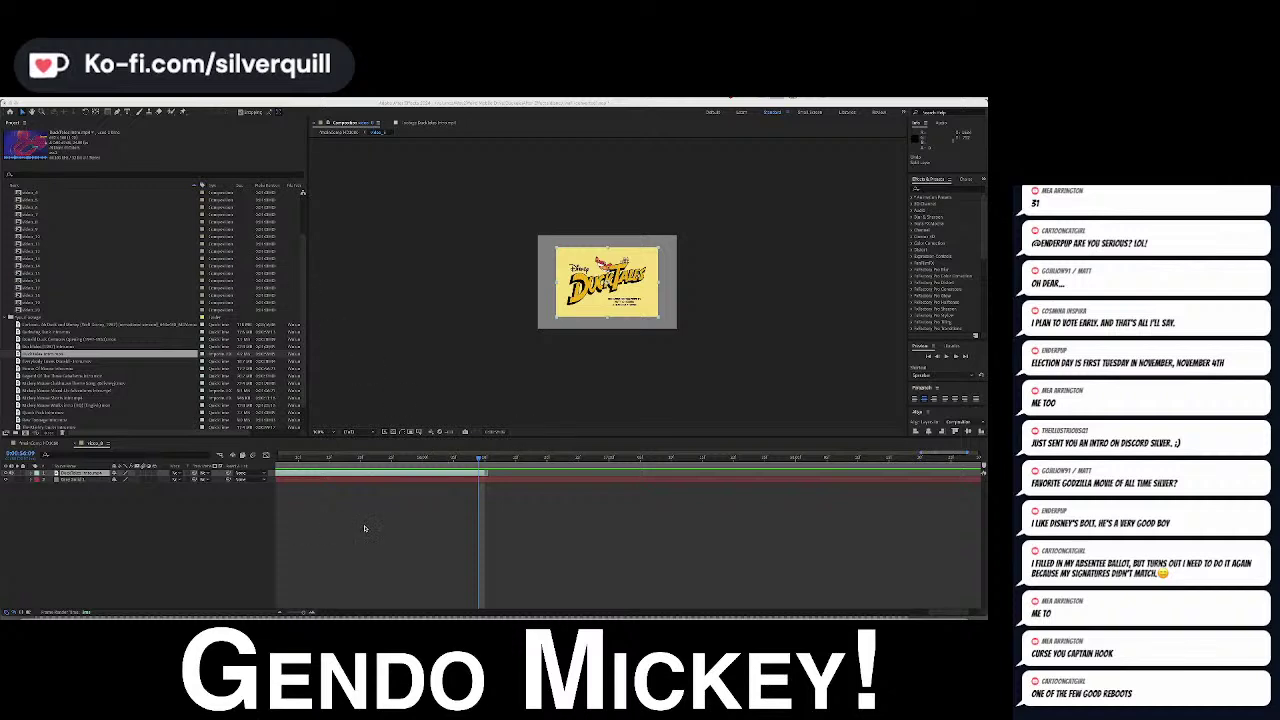
# Apply Freeze On Last Frame to the DuckTales layer and scrub back from the freeze point to check it
pyautogui.click(380, 483)
pyautogui.click(383, 476)
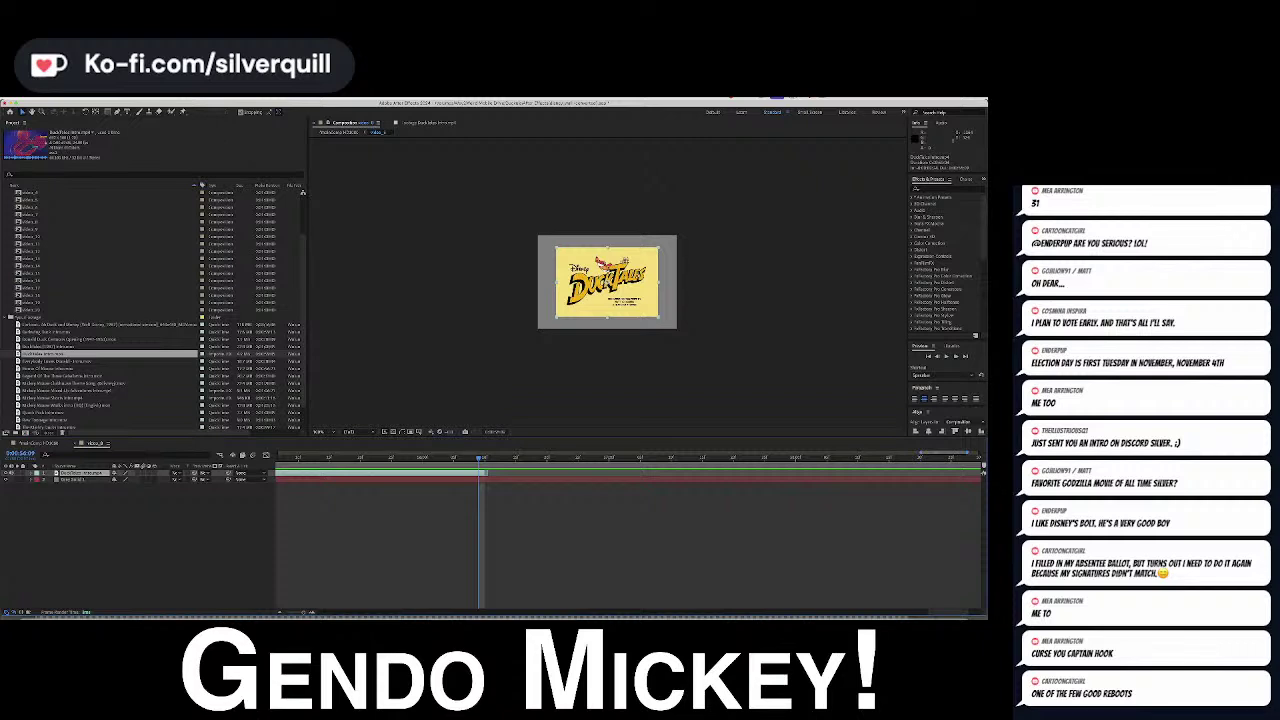
pyautogui.click(136, 99)
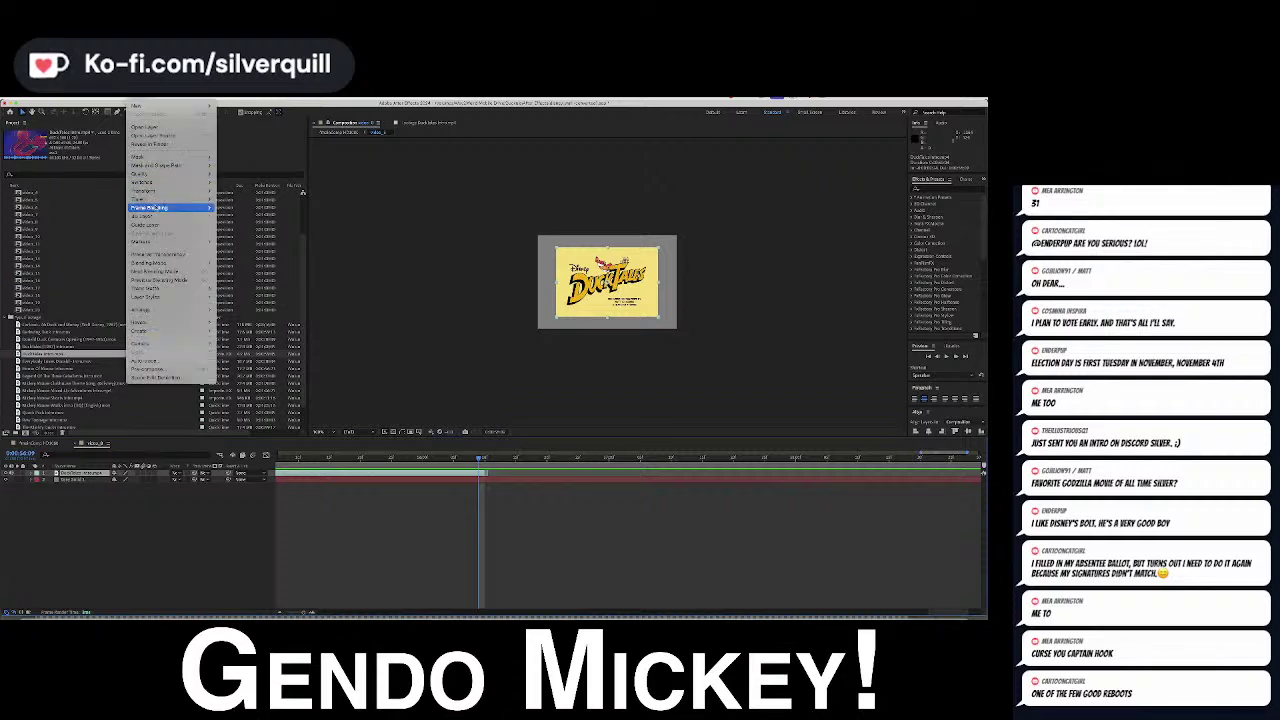
pyautogui.moveTo(145, 199)
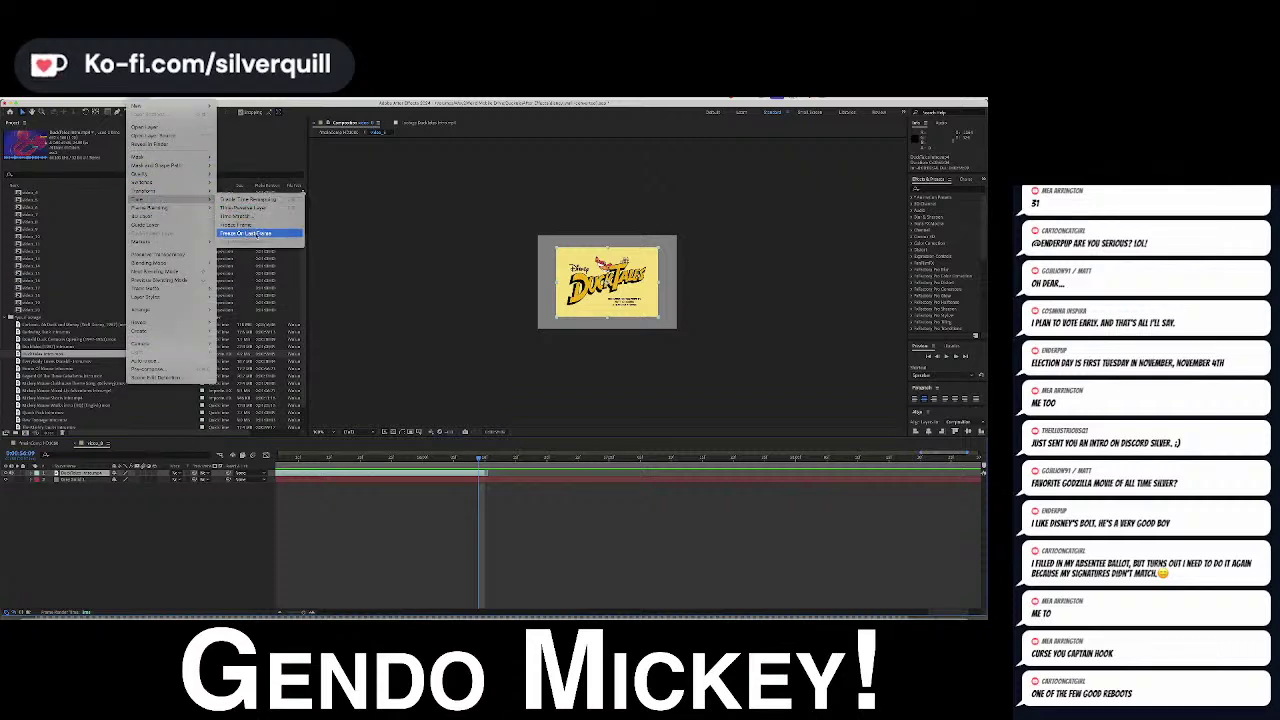
pyautogui.click(235, 233)
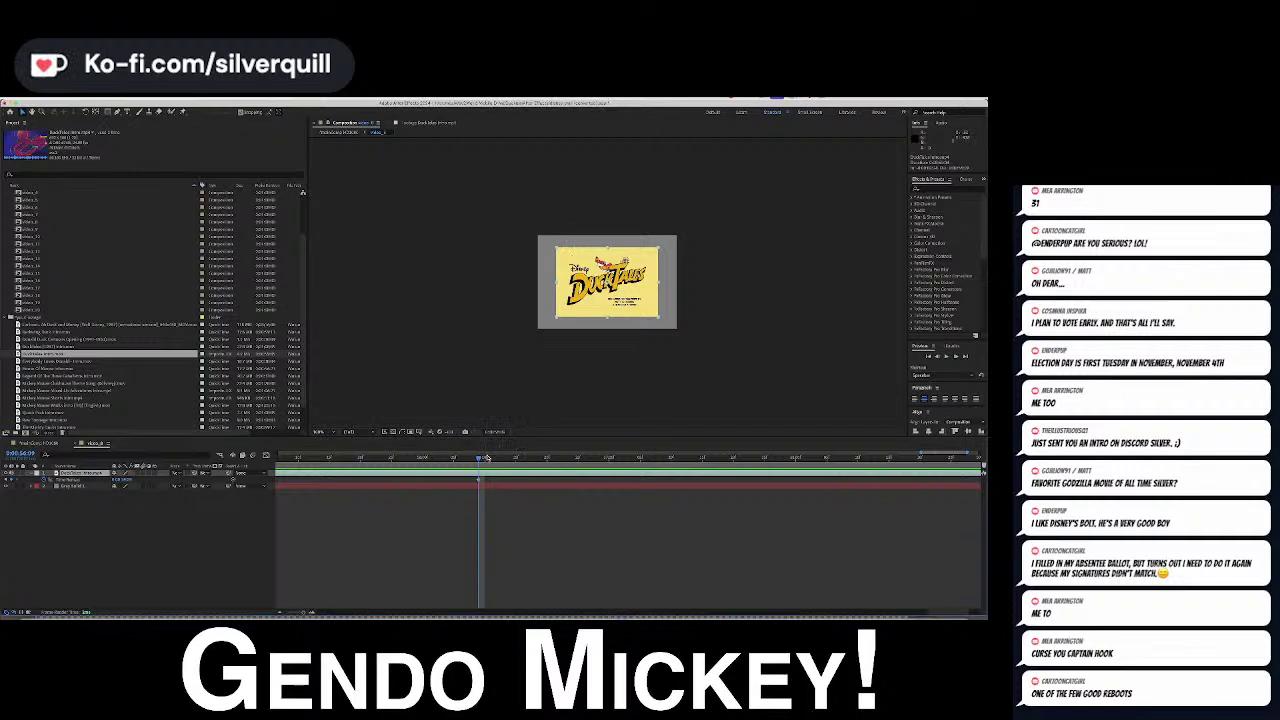
pyautogui.moveTo(479, 458); pyautogui.dragTo(410, 458)
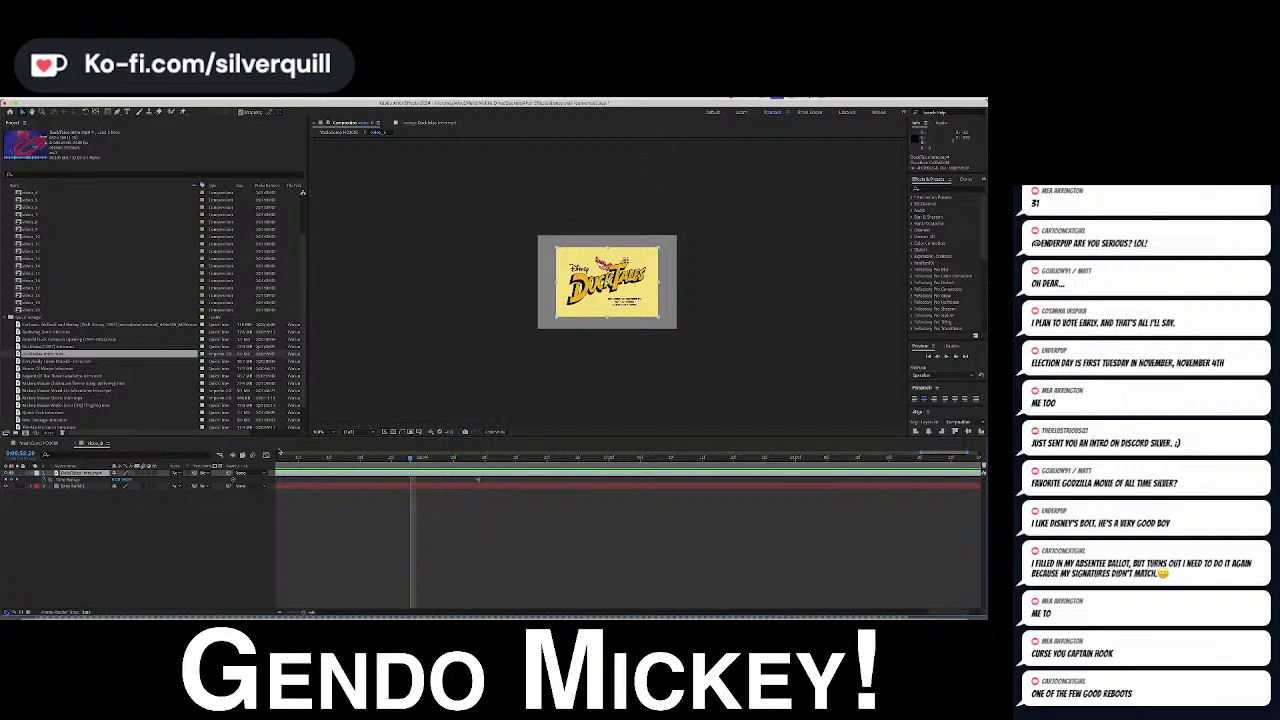
# Scale the DuckTales layer up until it fills the video_8 frame and covers the grey background
pyautogui.click(78, 523)
pyautogui.click(33, 474)
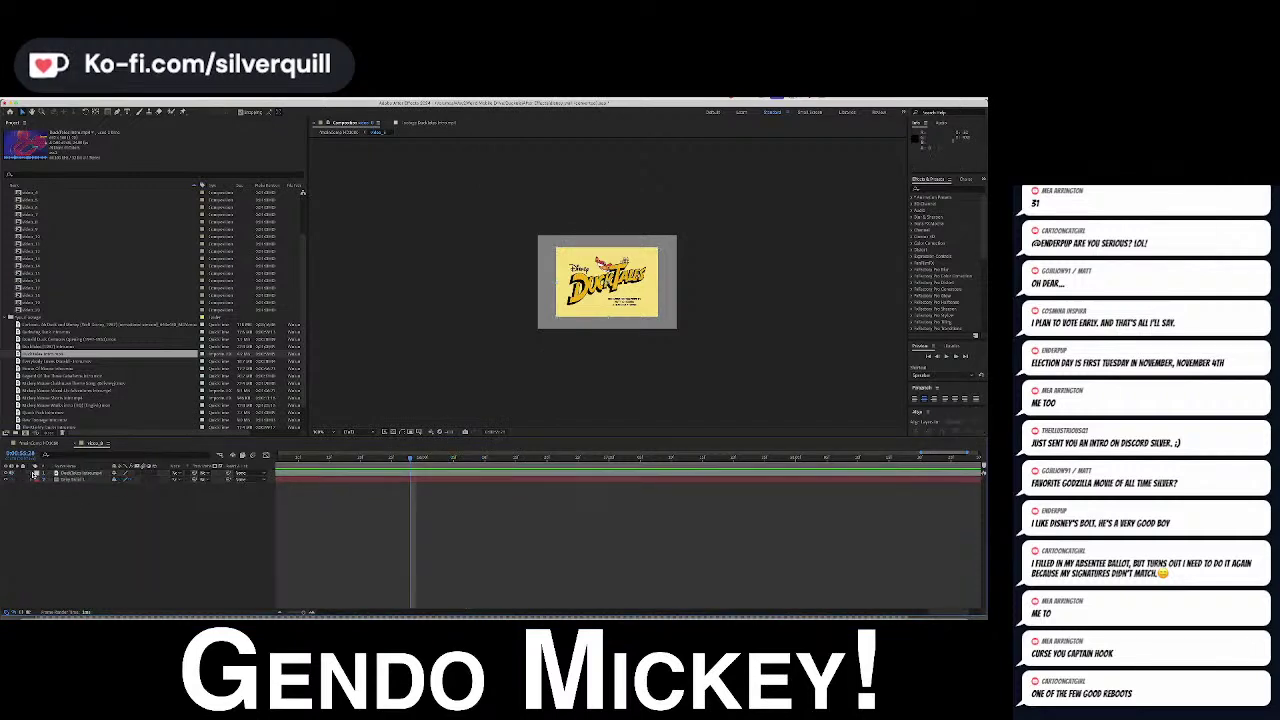
pyautogui.click(33, 474)
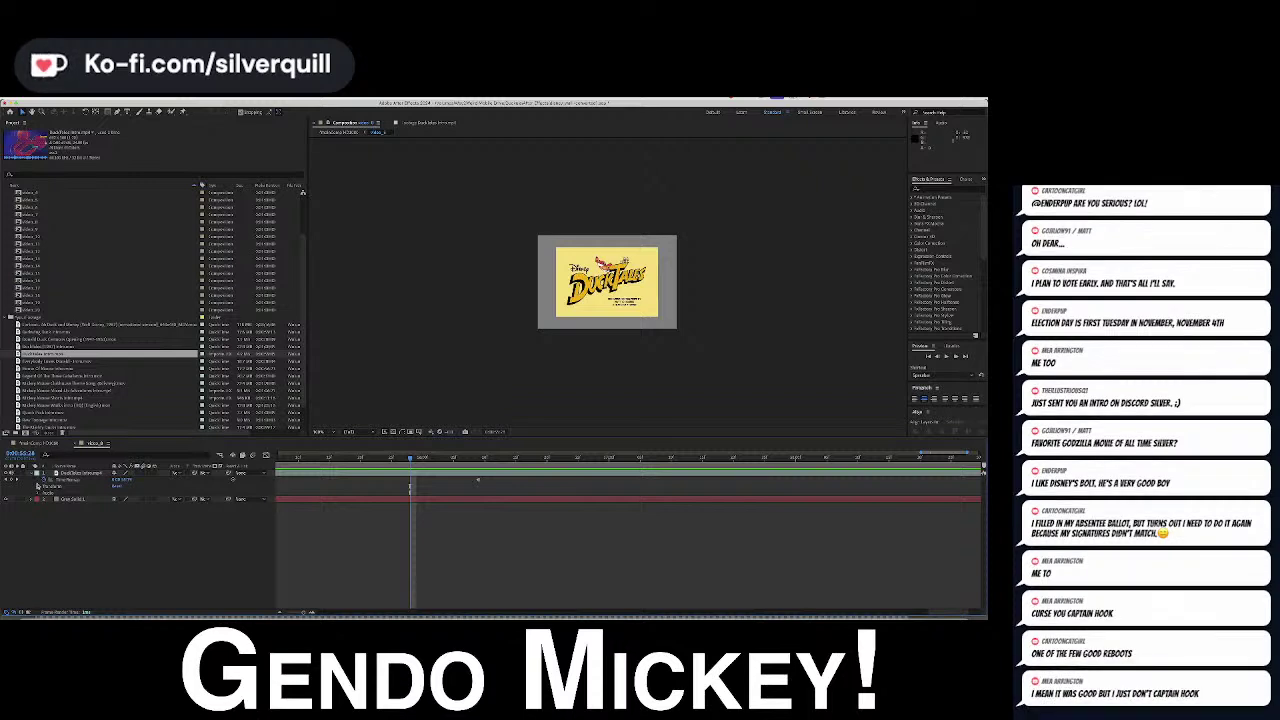
pyautogui.click(38, 487)
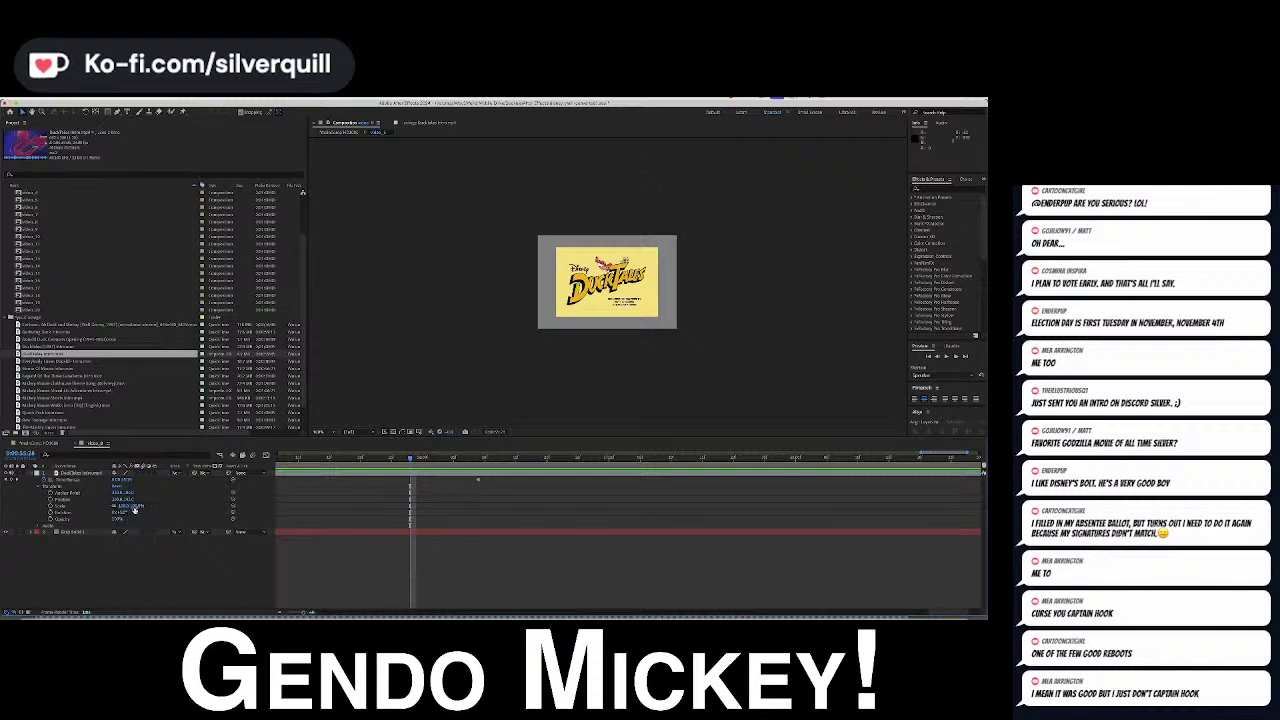
pyautogui.moveTo(124, 506); pyautogui.dragTo(149, 505)
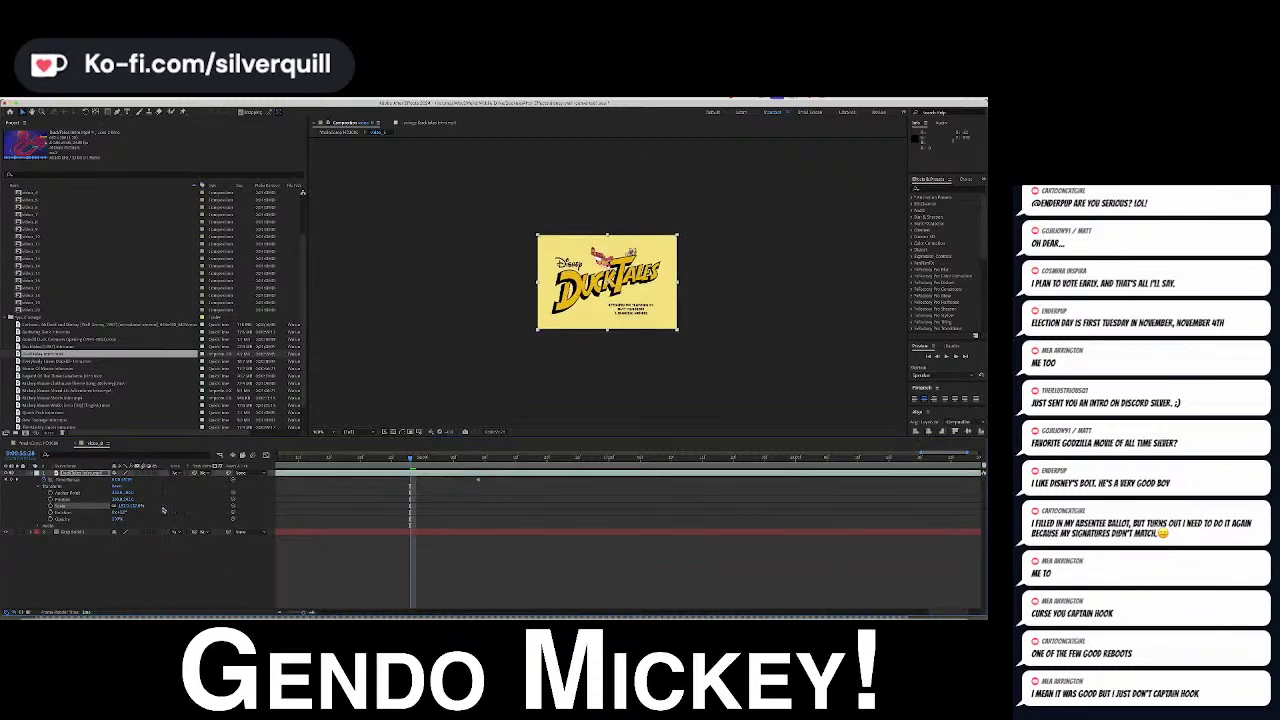
# Return to the main video wall composition, preview it from the start, and rewind to the beginning
pyautogui.click(75, 446)
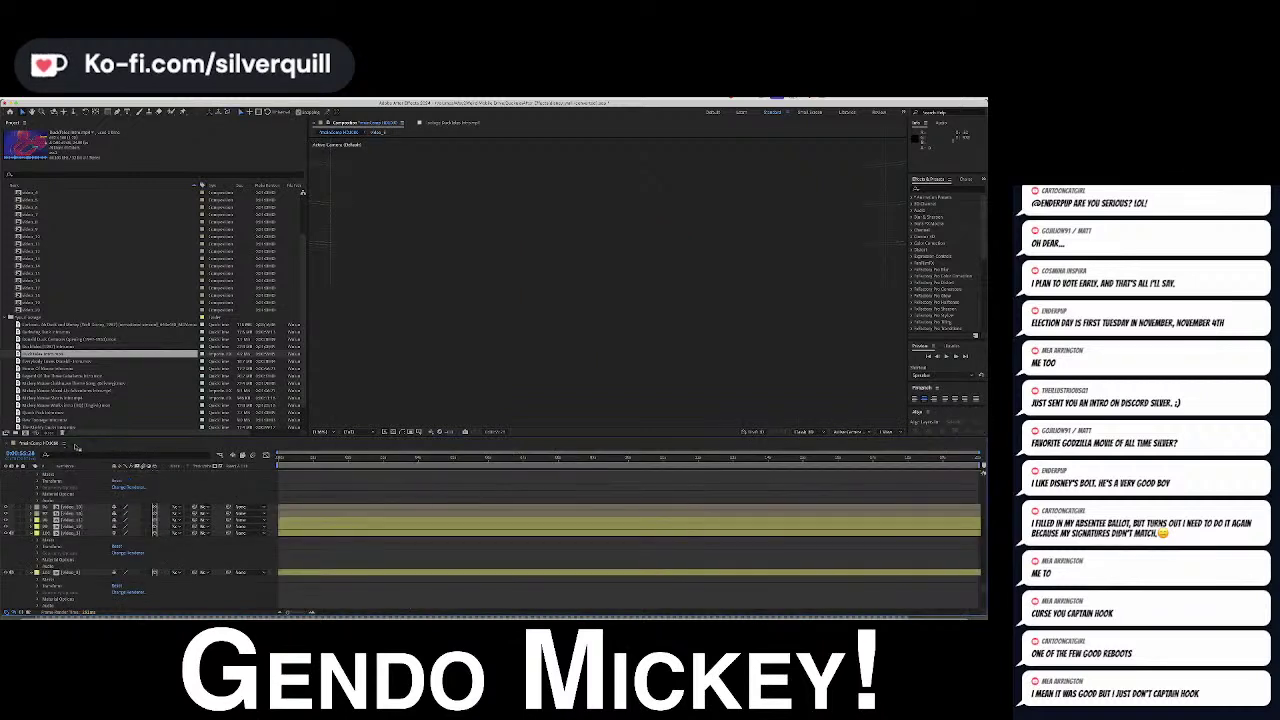
pyautogui.click(281, 459)
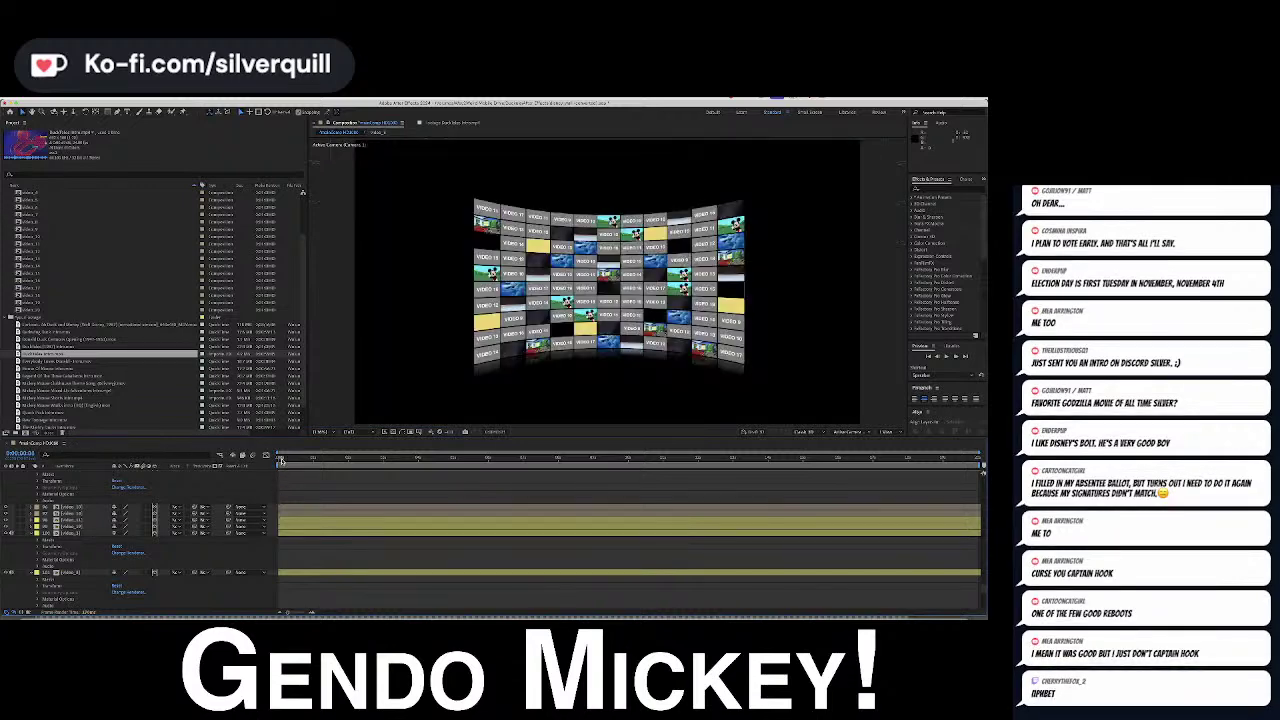
pyautogui.moveTo(281, 459); pyautogui.dragTo(385, 450)
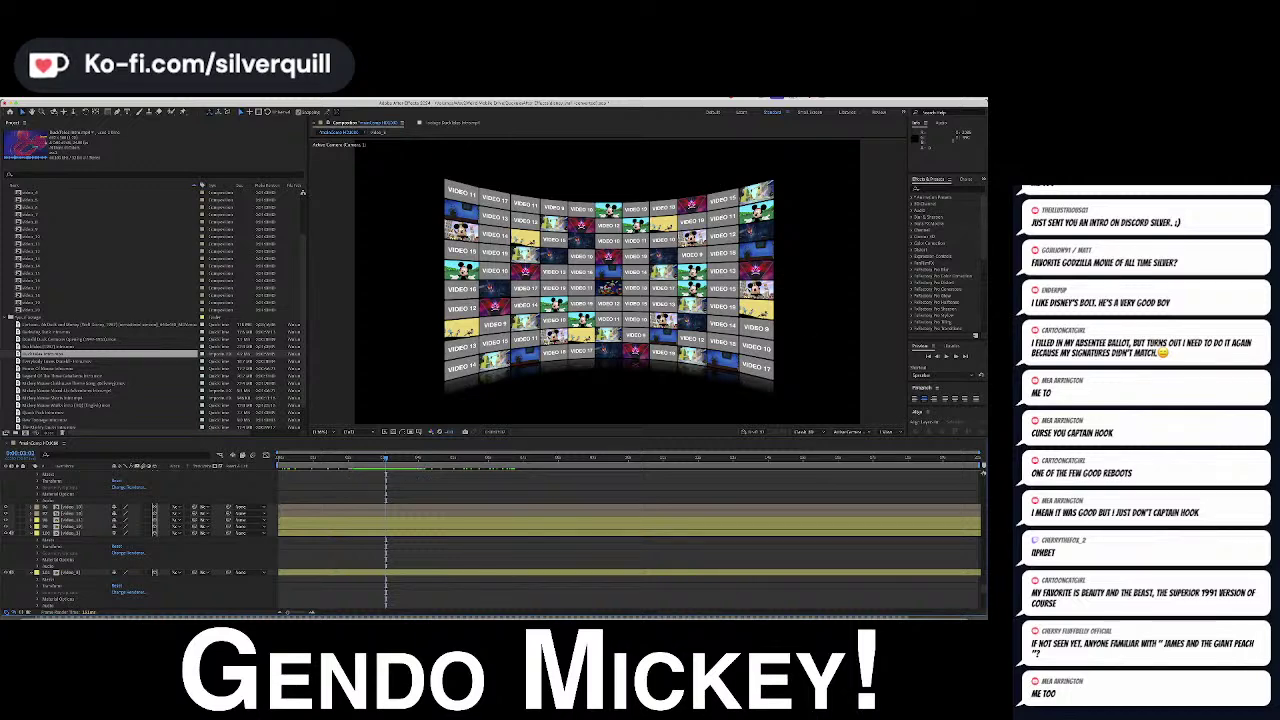
pyautogui.click(393, 458)
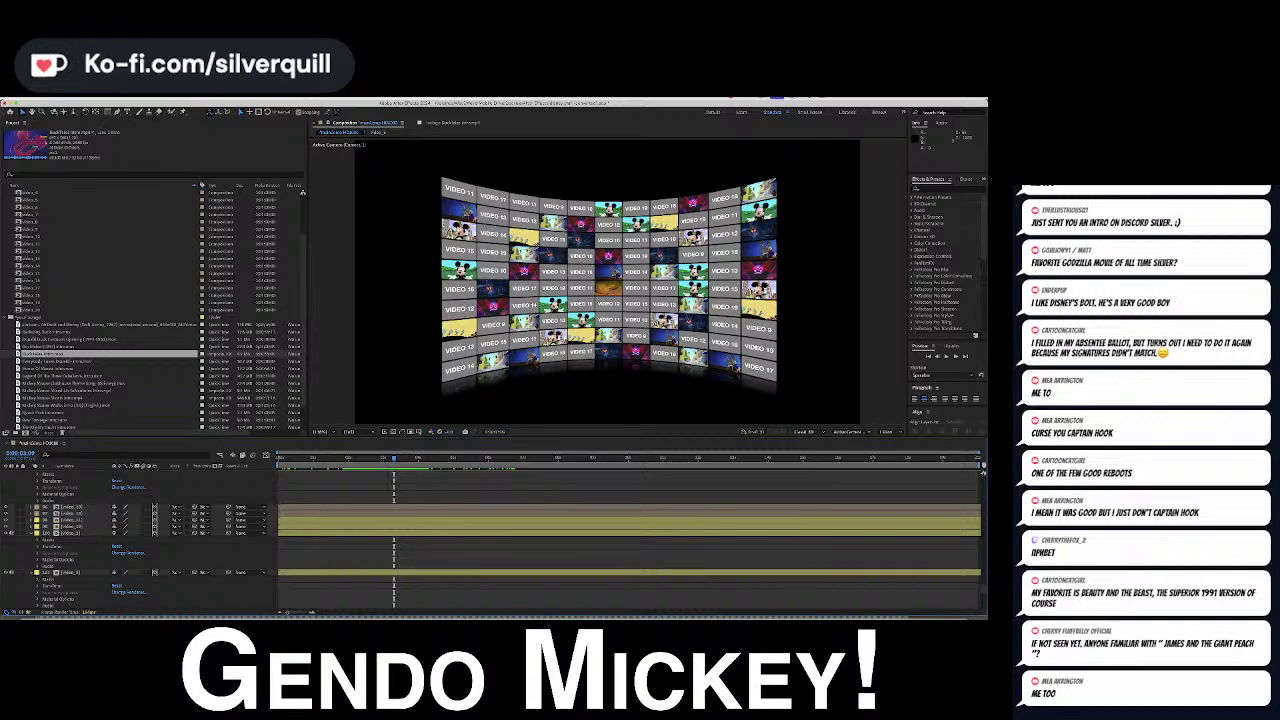
pyautogui.moveTo(296, 459); pyautogui.dragTo(278, 458)
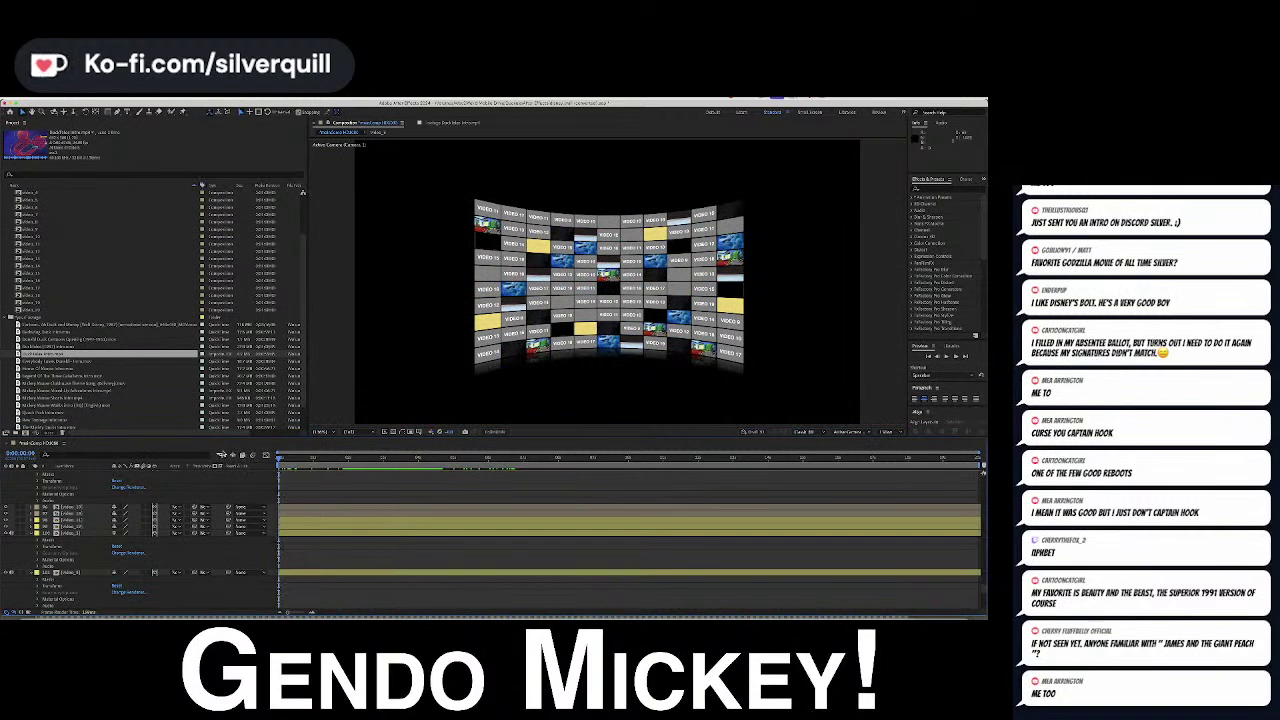
# Open video_9 and replace its VIDEO 9 placeholder text with the Scrooge McDuck and Money clip above the grey background
pyautogui.click(37, 222)
pyautogui.click(21, 229)
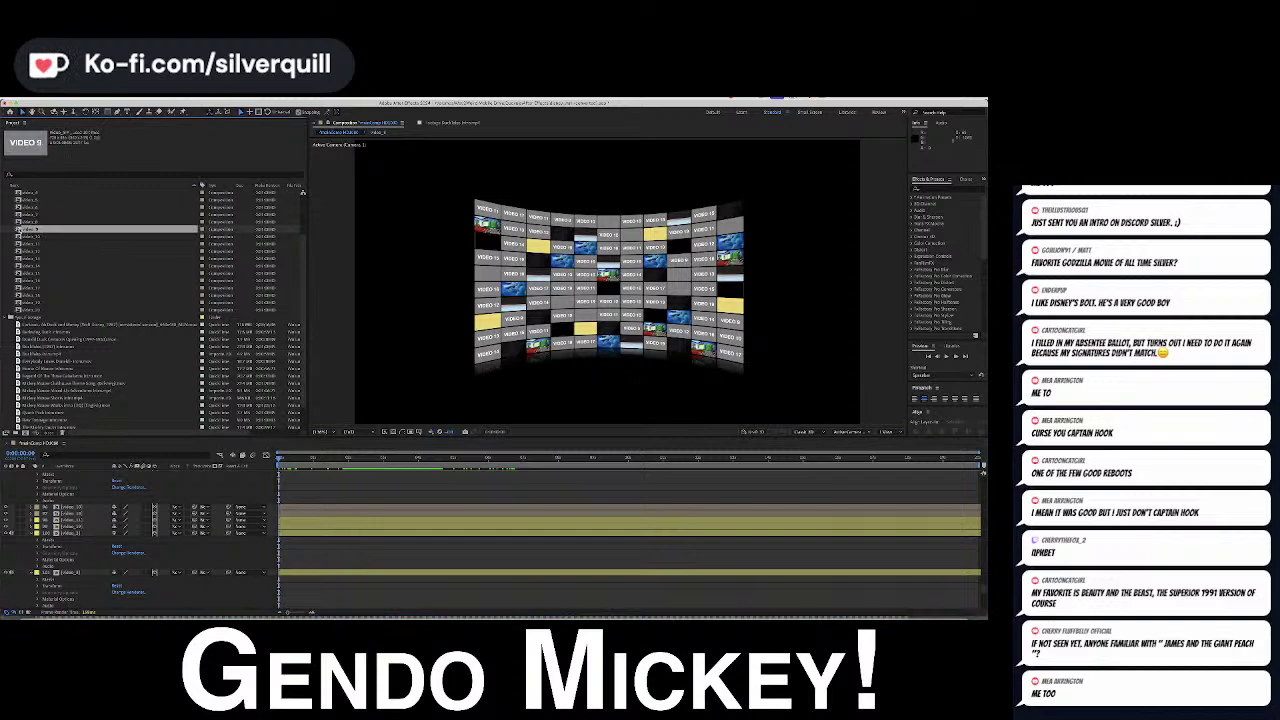
pyautogui.doubleClick(21, 229)
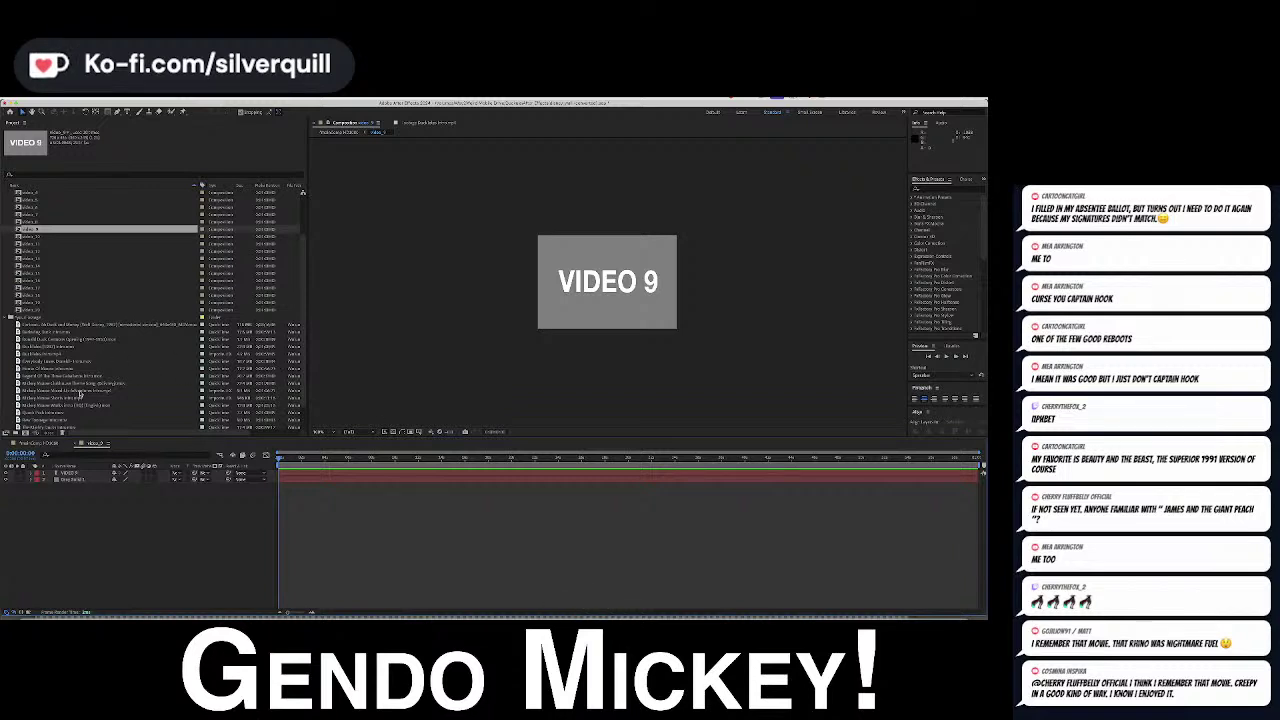
pyautogui.click(80, 390)
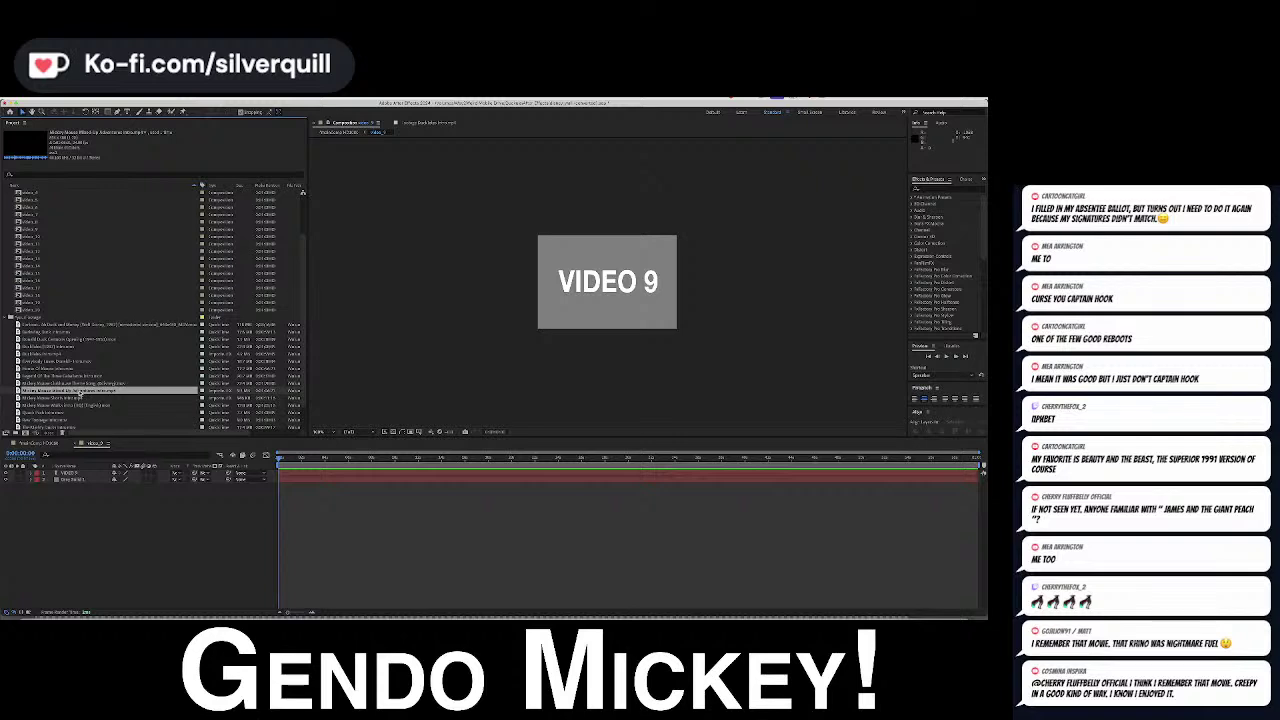
pyautogui.click(62, 426)
pyautogui.click(71, 328)
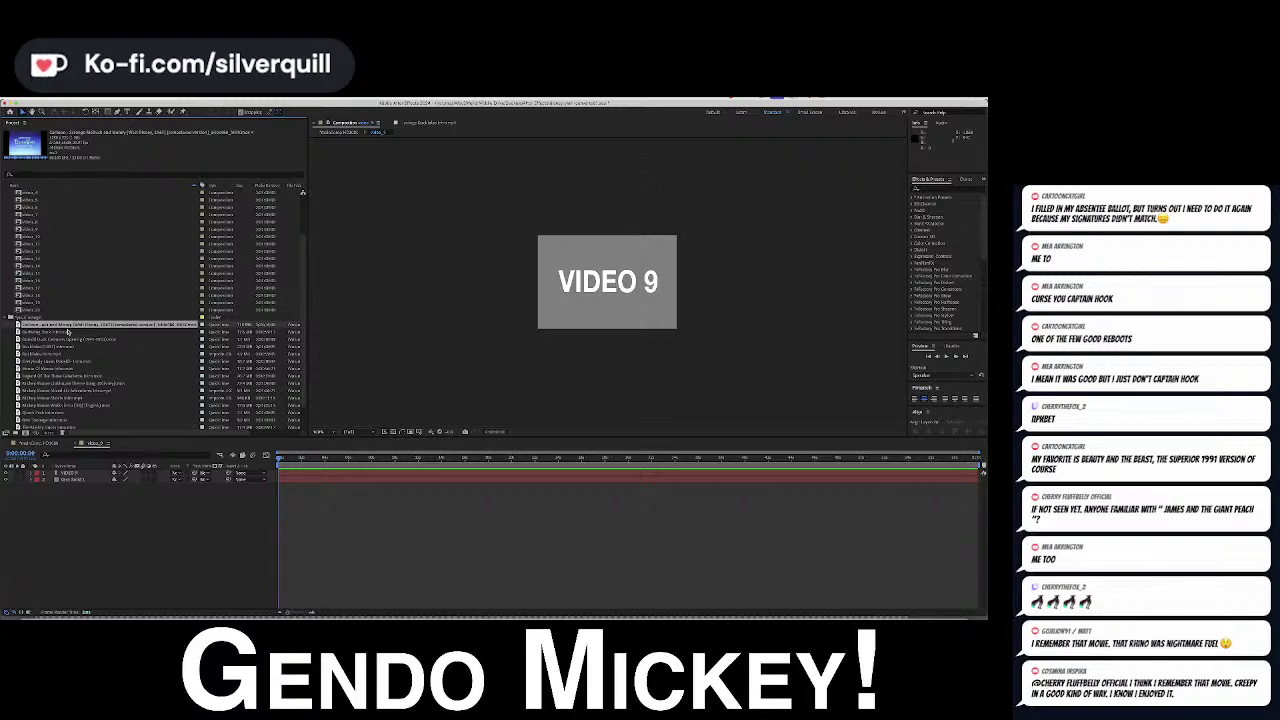
pyautogui.click(298, 474)
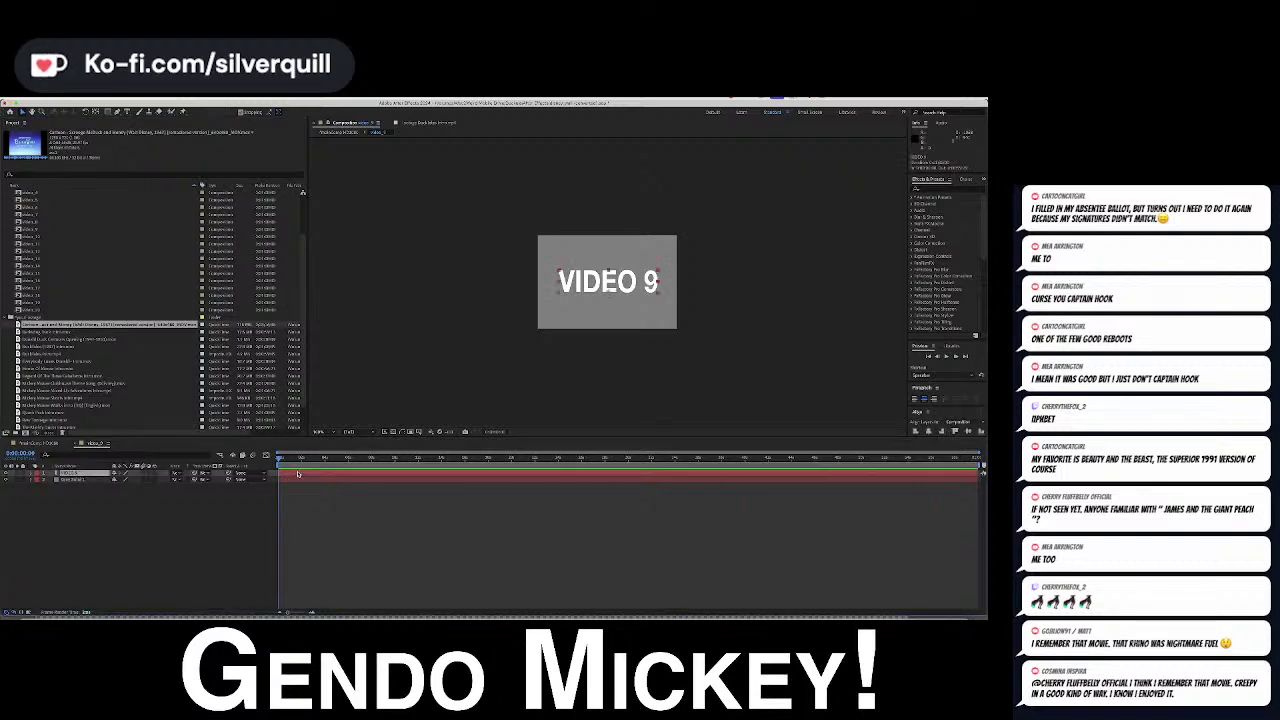
pyautogui.press('Delete')
pyautogui.moveTo(17, 325); pyautogui.dragTo(192, 470)
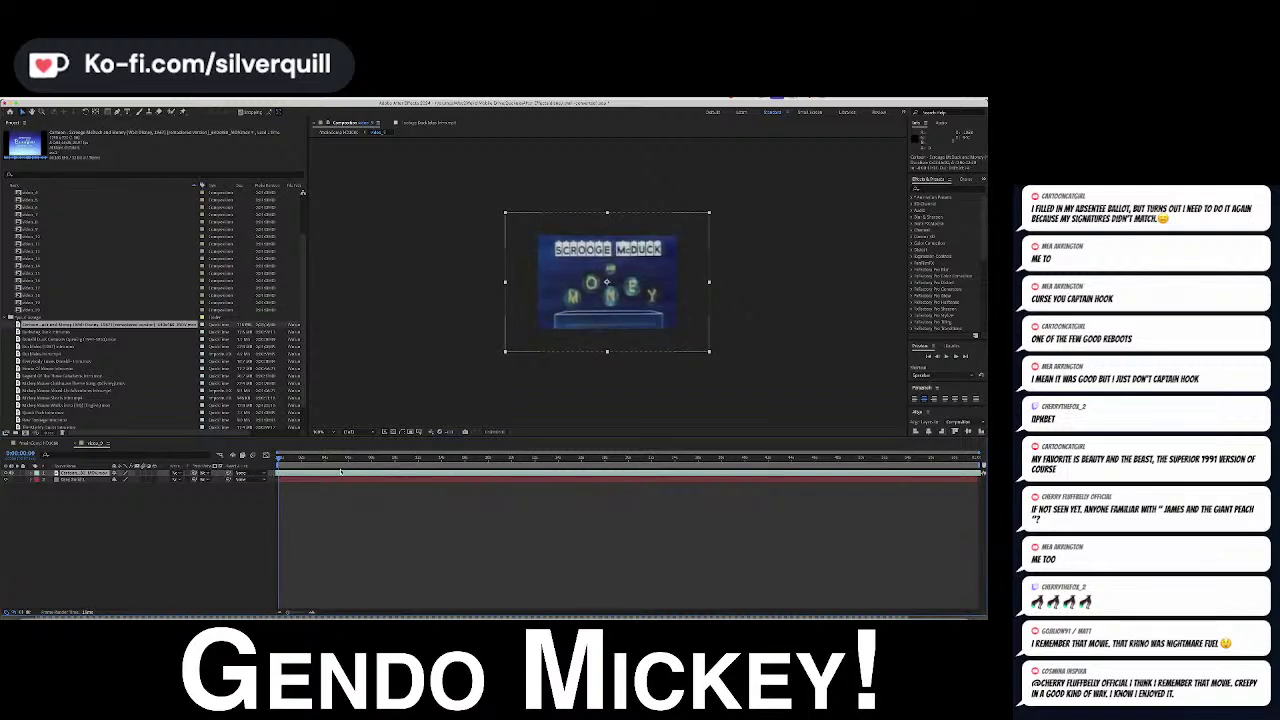
# Enlarge the preview, scrub through the Scrooge McDuck and Money clip, and slide it earlier so video_9 opens in the cash-city scene
pyautogui.moveTo(313, 474); pyautogui.dragTo(428, 451)
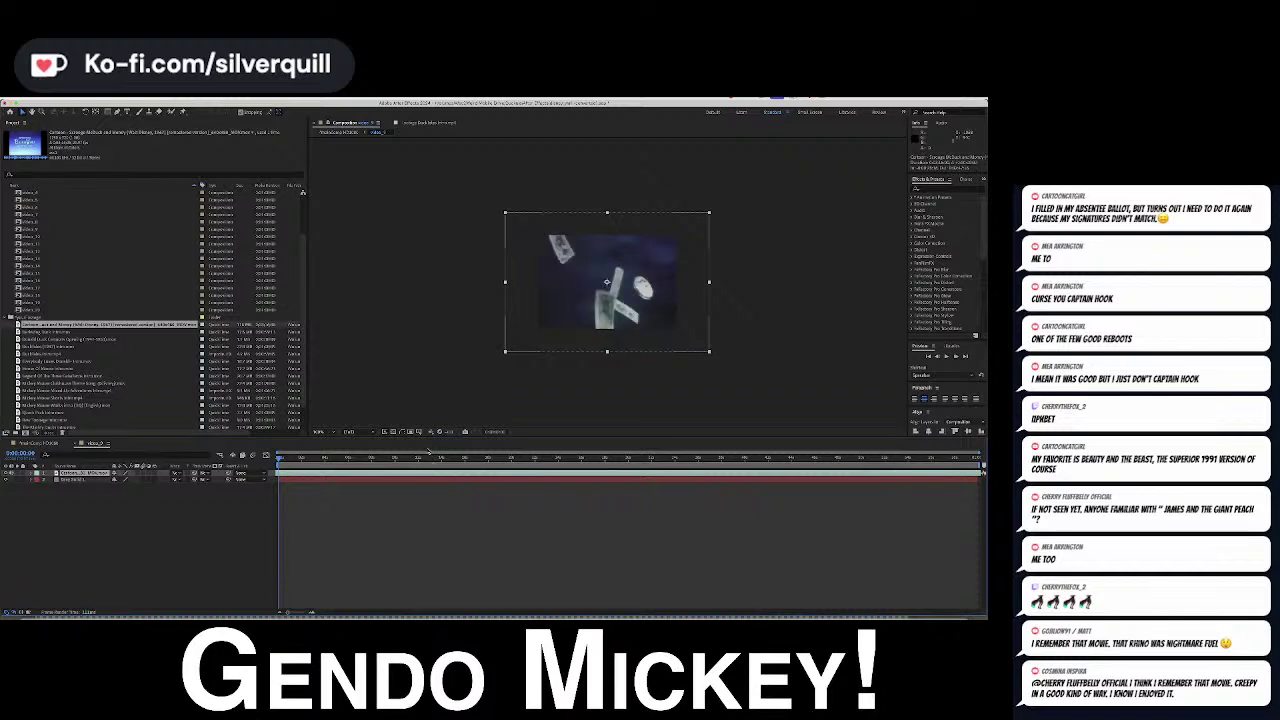
pyautogui.click(338, 432)
pyautogui.click(332, 447)
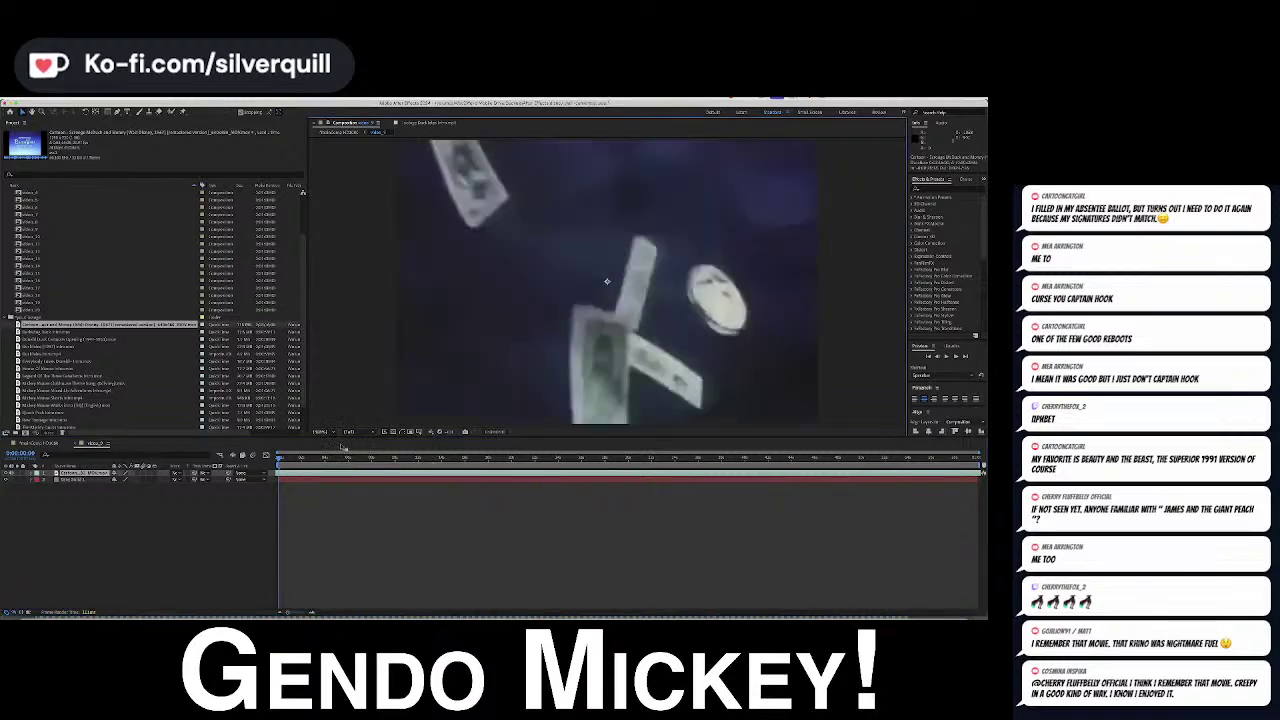
pyautogui.moveTo(285, 463); pyautogui.dragTo(515, 485)
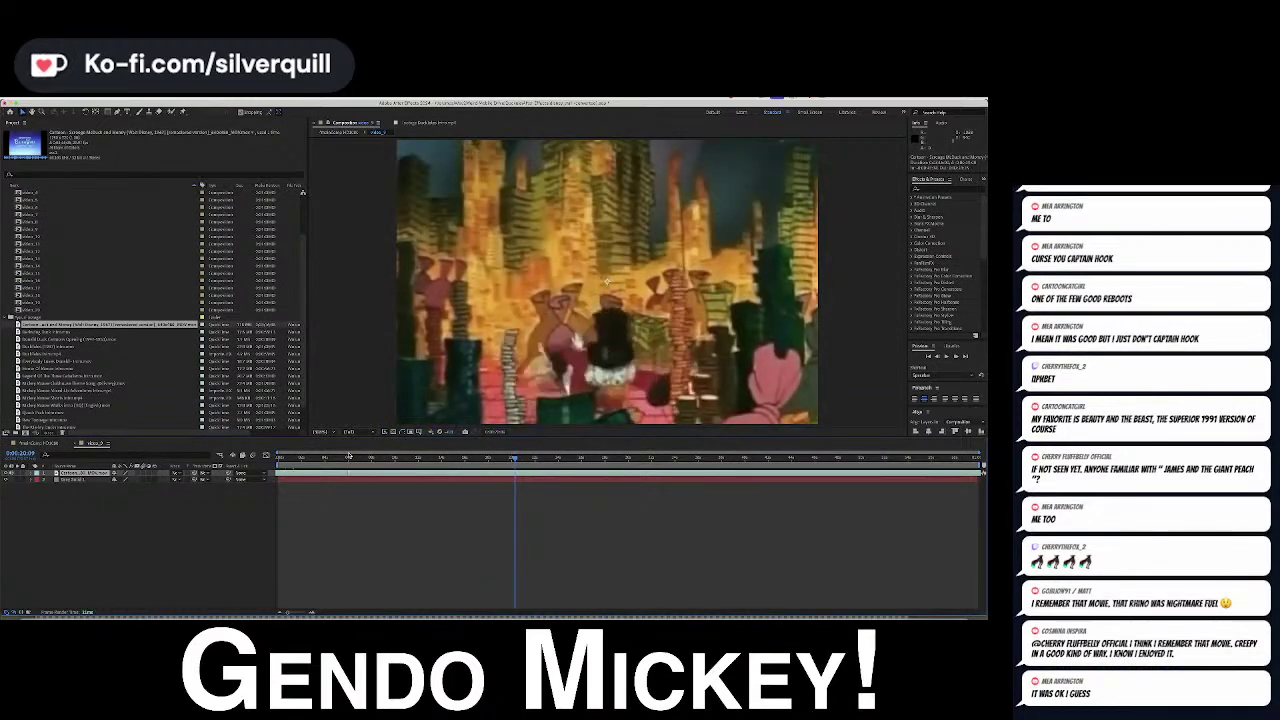
pyautogui.moveTo(330, 455); pyautogui.dragTo(394, 459)
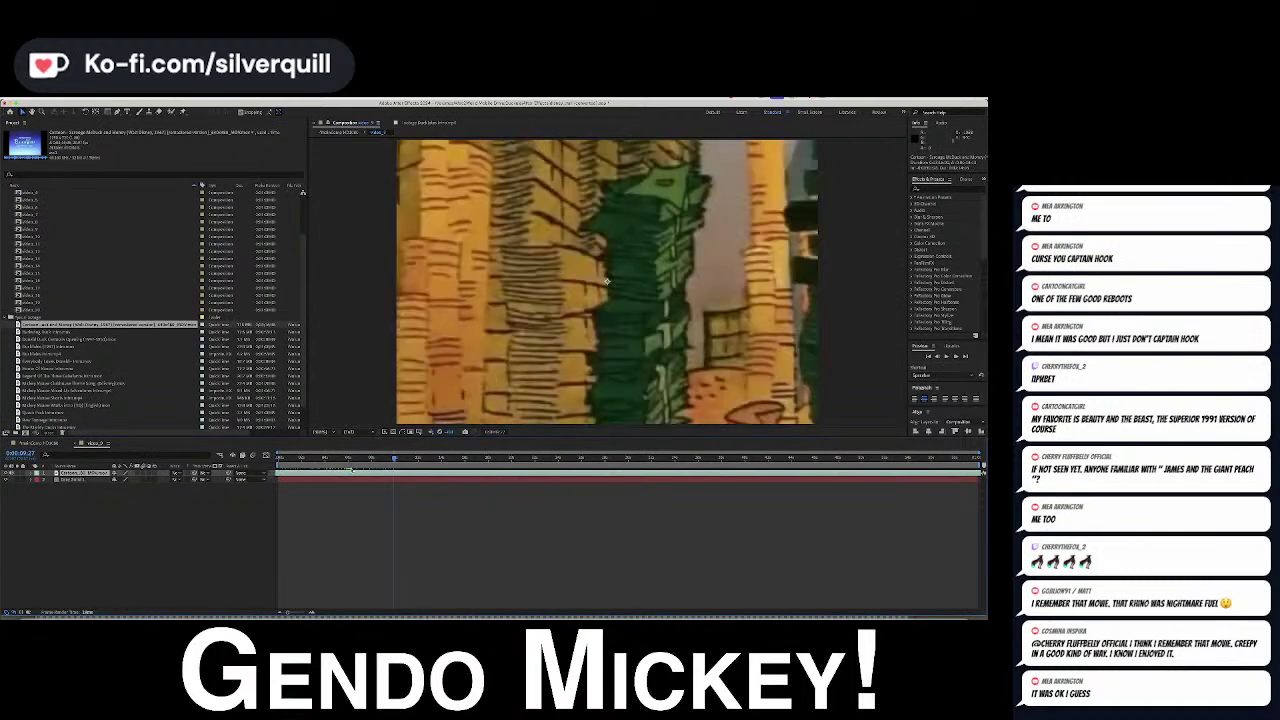
pyautogui.moveTo(349, 471); pyautogui.dragTo(282, 455)
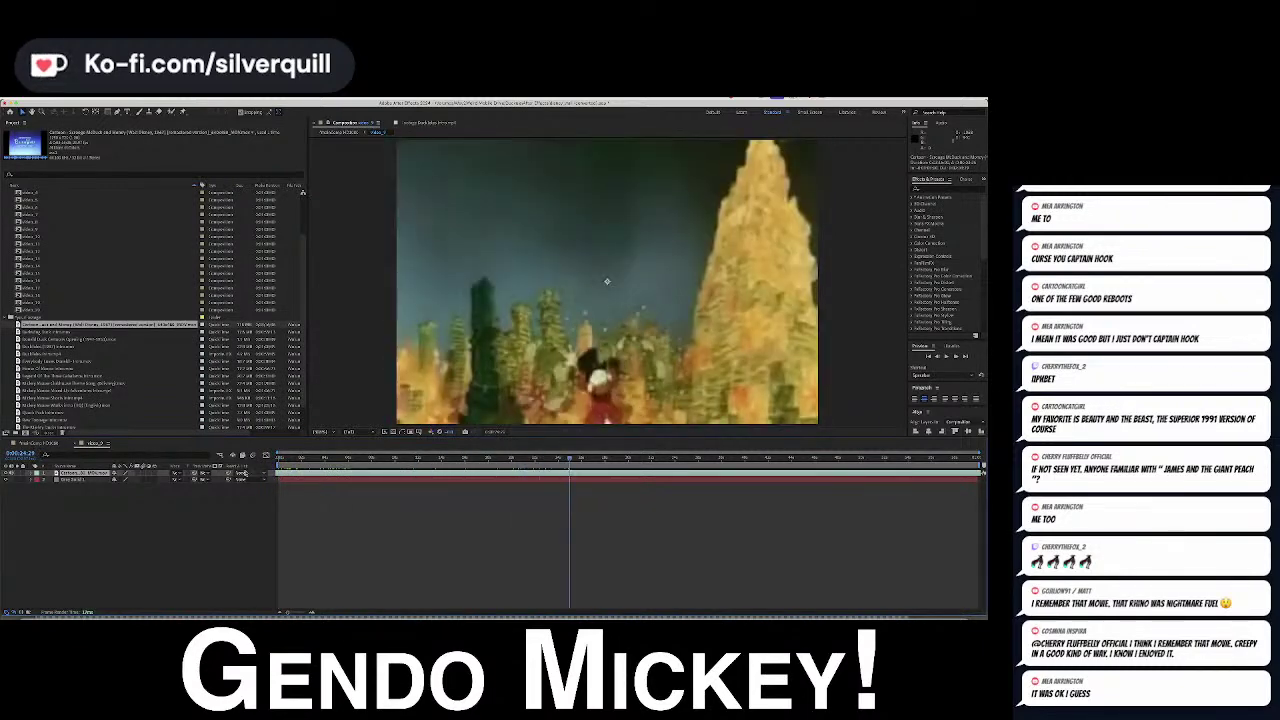
# Go back to the main video wall composition and play it from the beginning to check the new video_9 screens
pyautogui.click(77, 446)
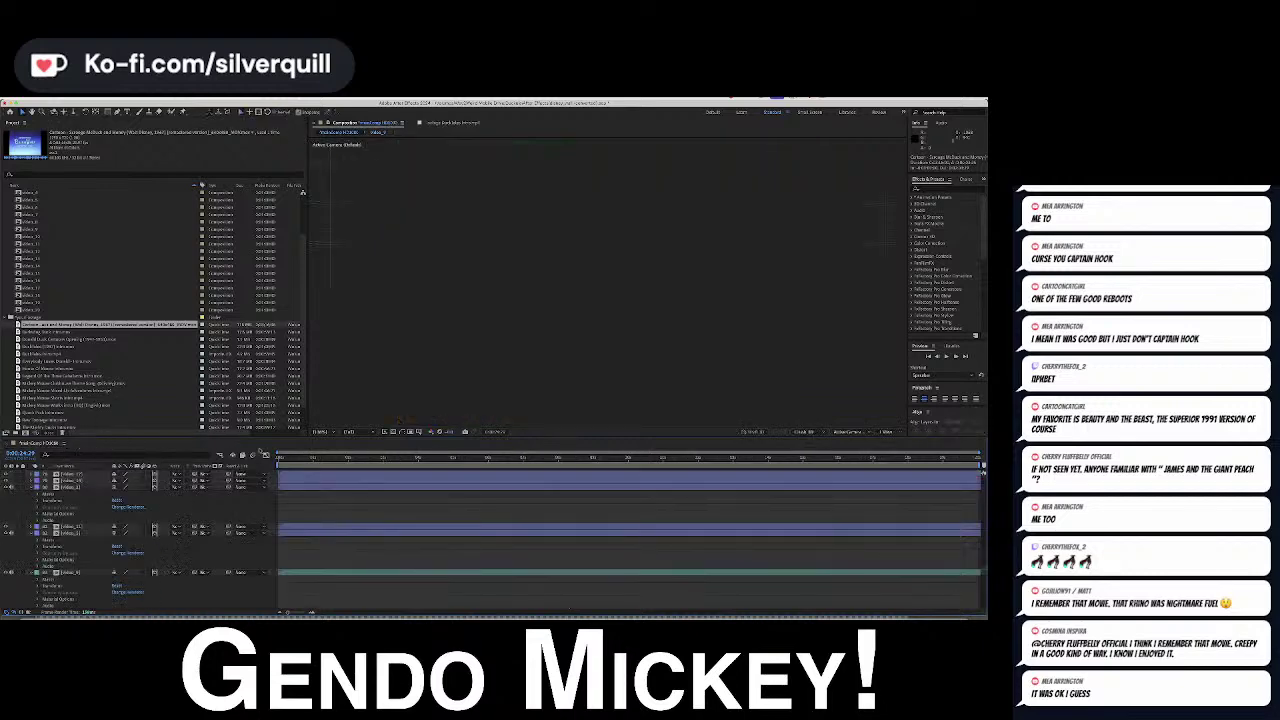
pyautogui.click(289, 462)
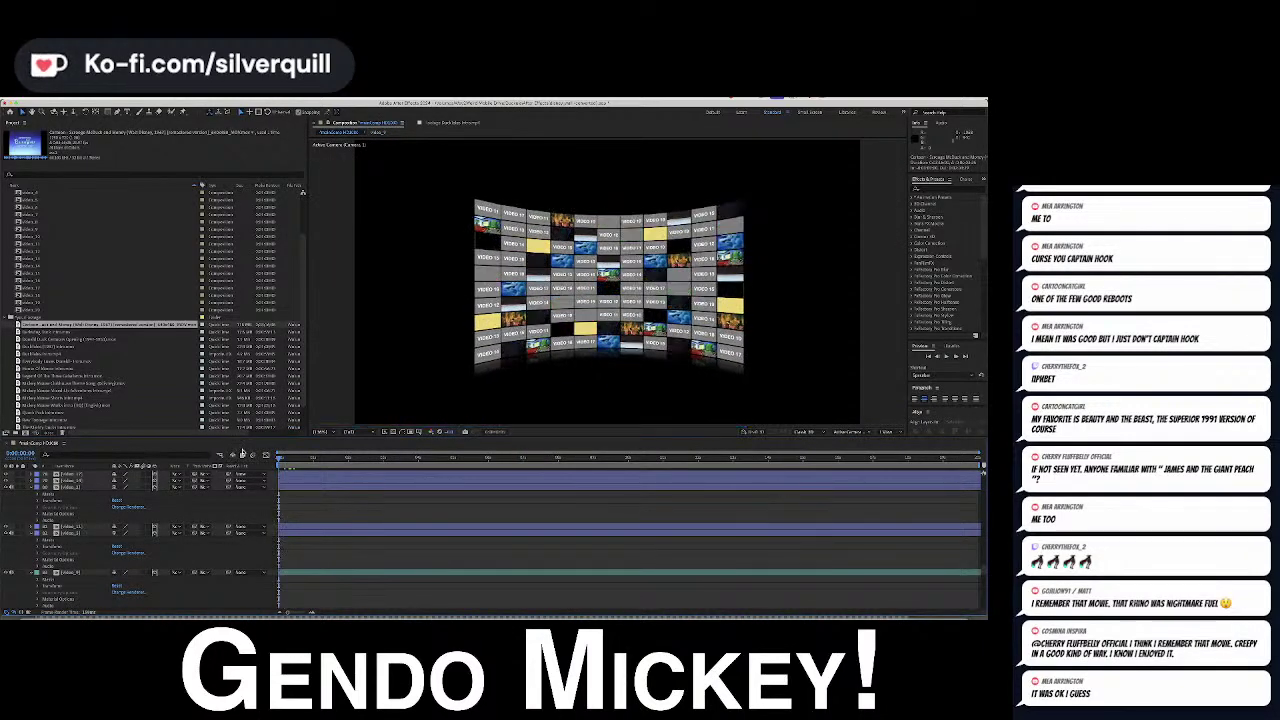
pyautogui.press('space')
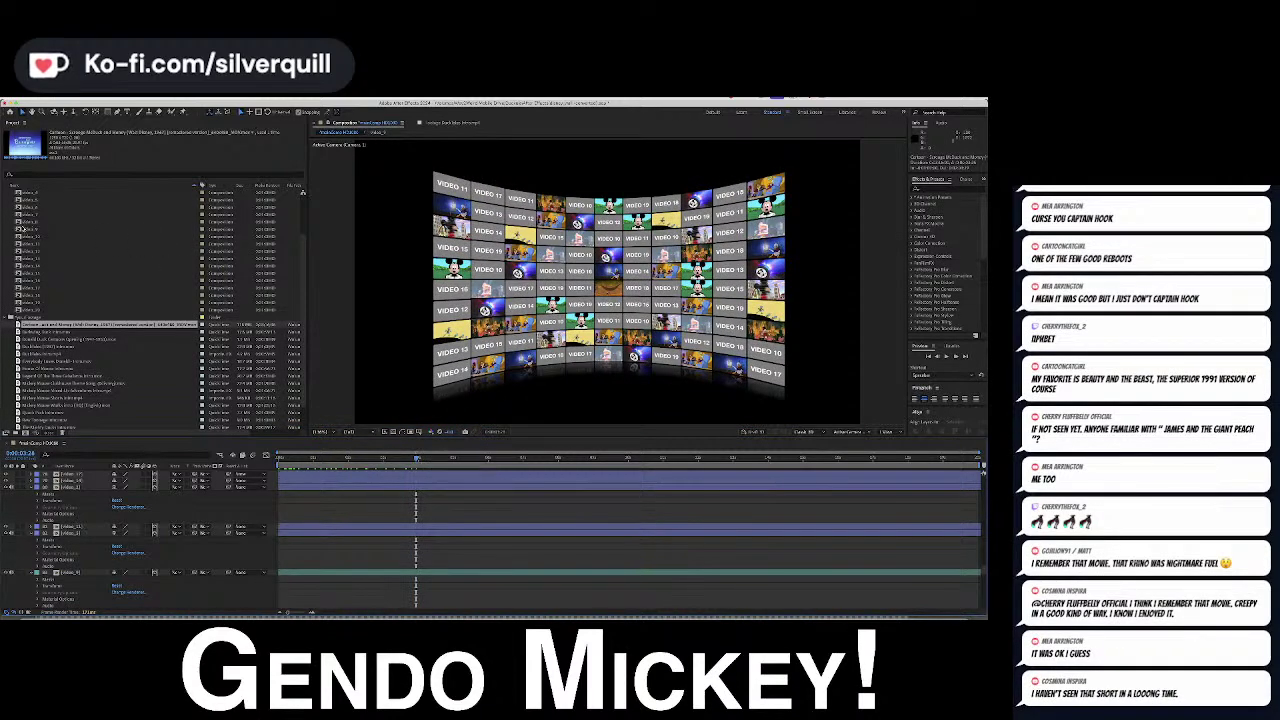
# Open video_10, add the Legend of the Three Caballeros intro to it, and delete the VIDEO 10 placeholder text
pyautogui.doubleClick(24, 236)
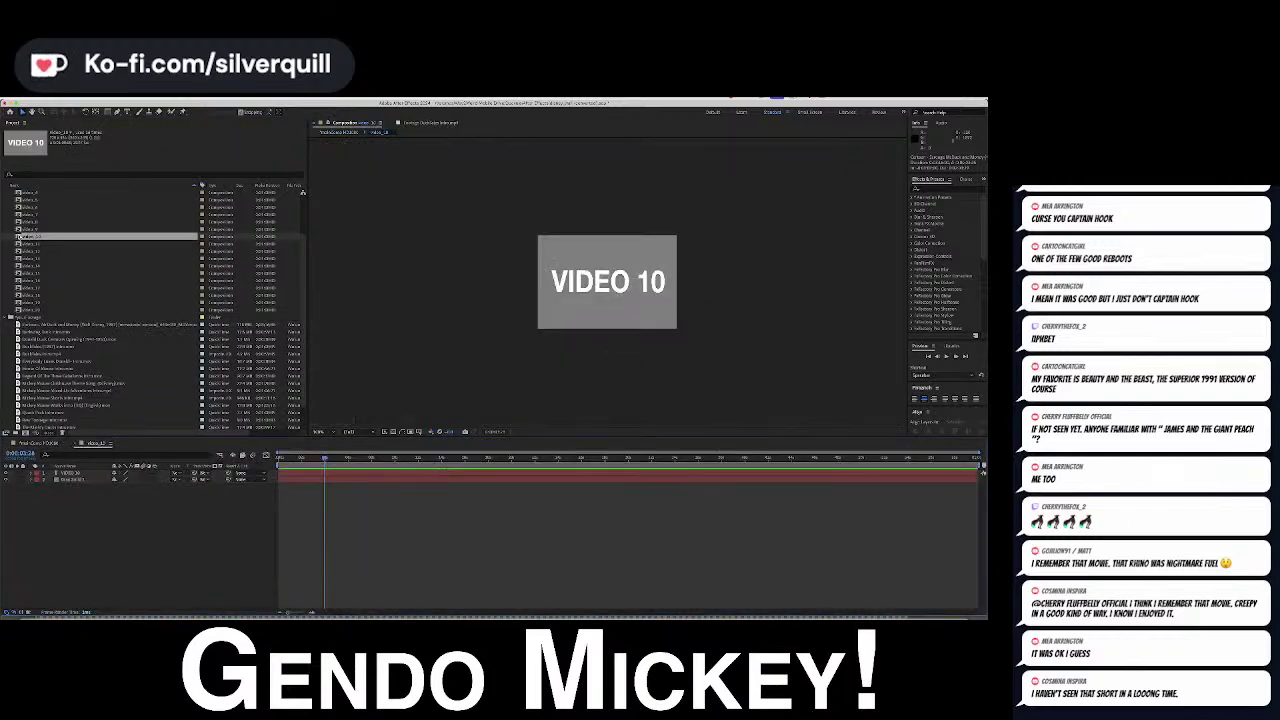
pyautogui.scroll(-2, 107, 352)
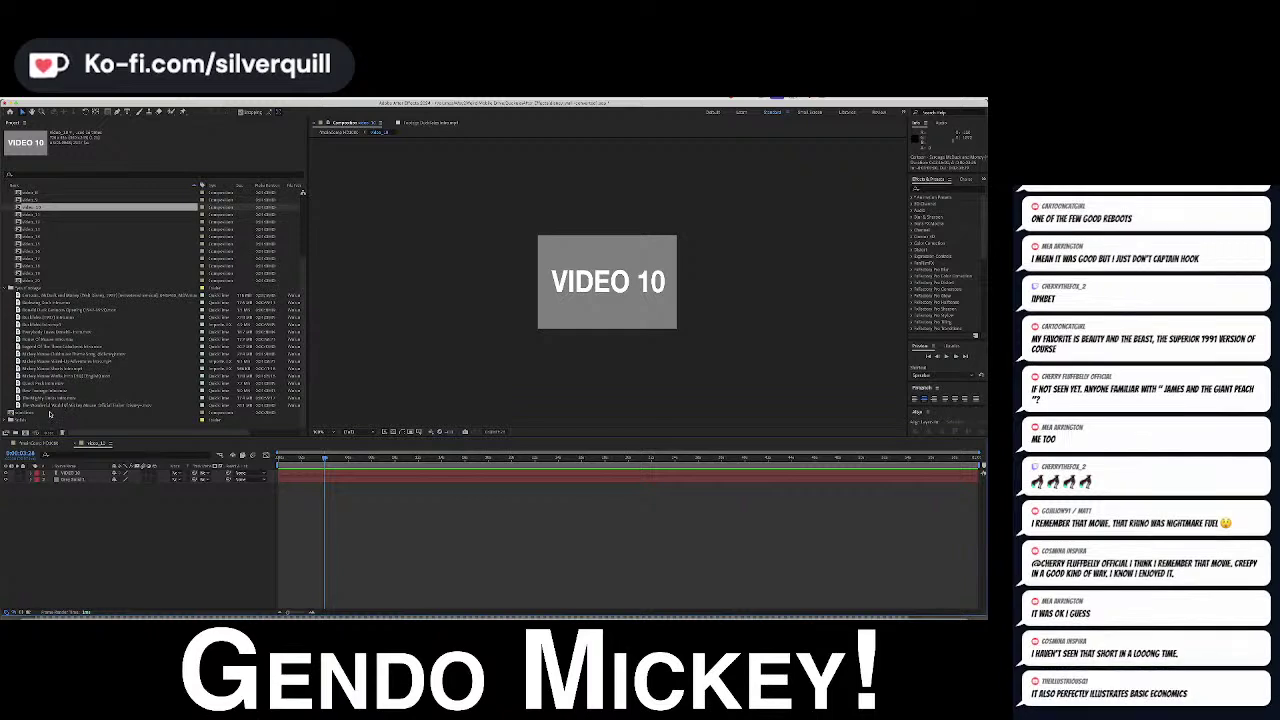
pyautogui.click(50, 405)
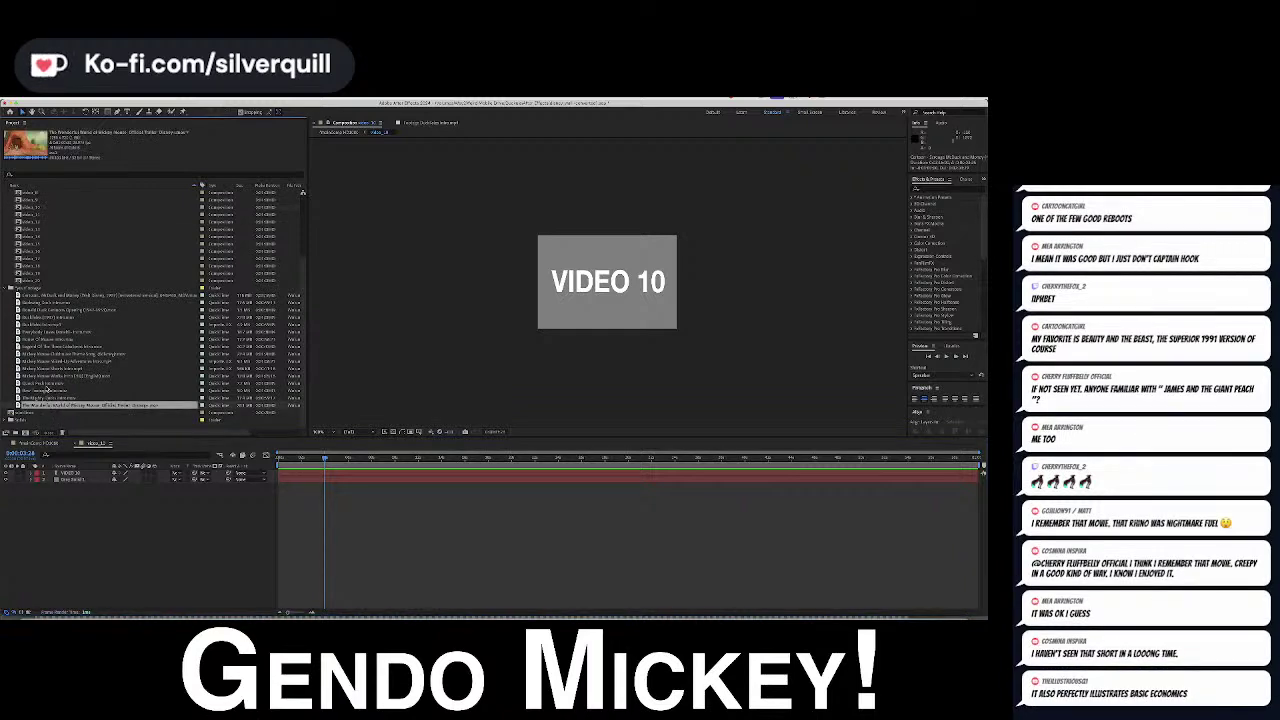
pyautogui.click(51, 346)
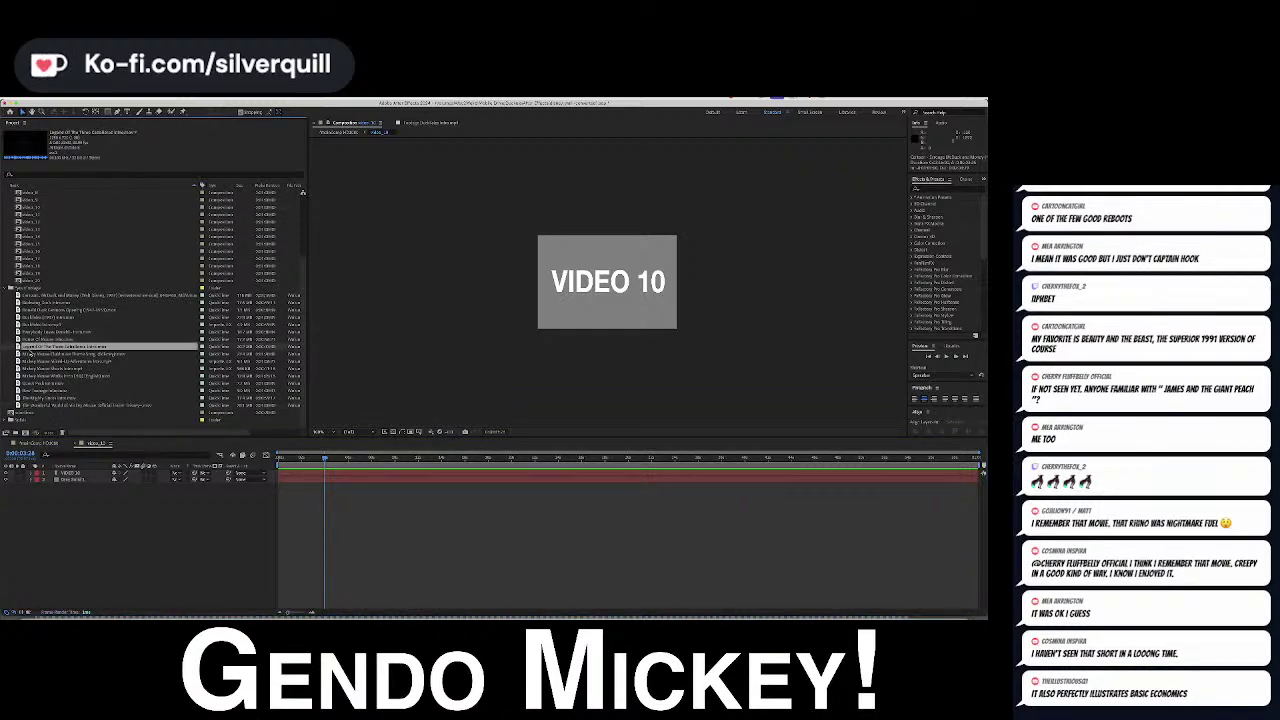
pyautogui.moveTo(28, 348); pyautogui.dragTo(330, 476)
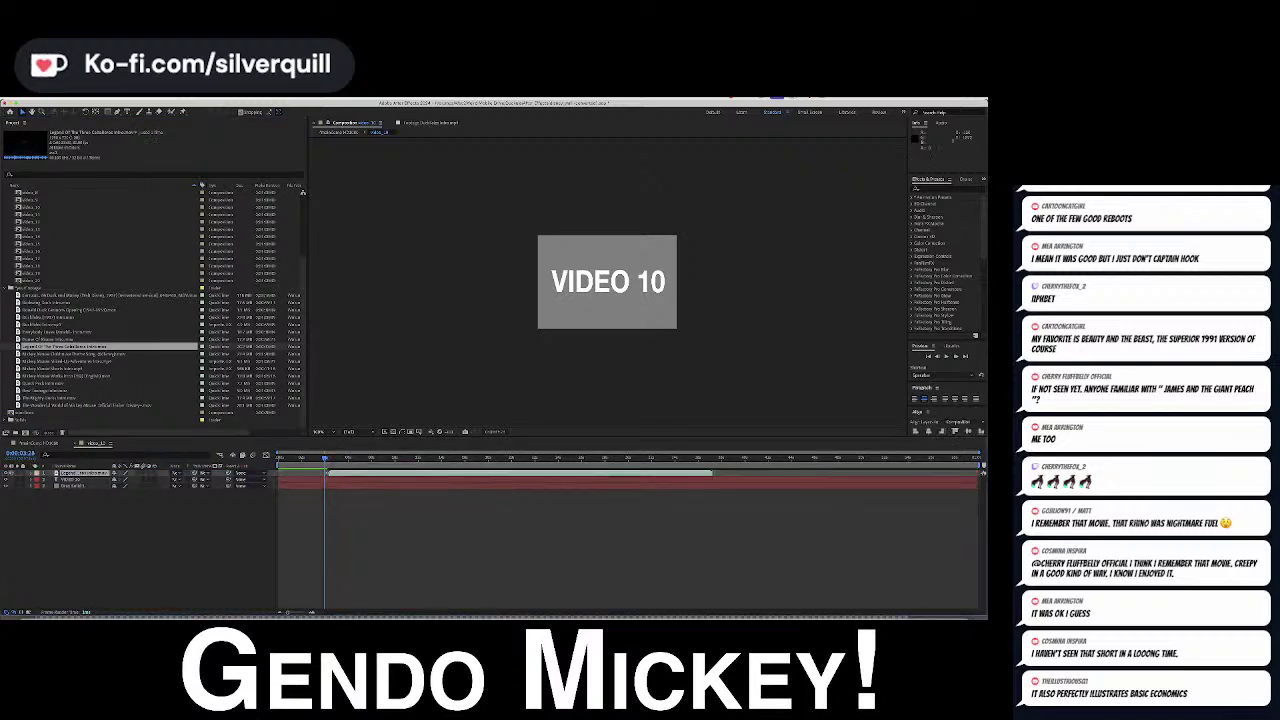
pyautogui.press('Delete')
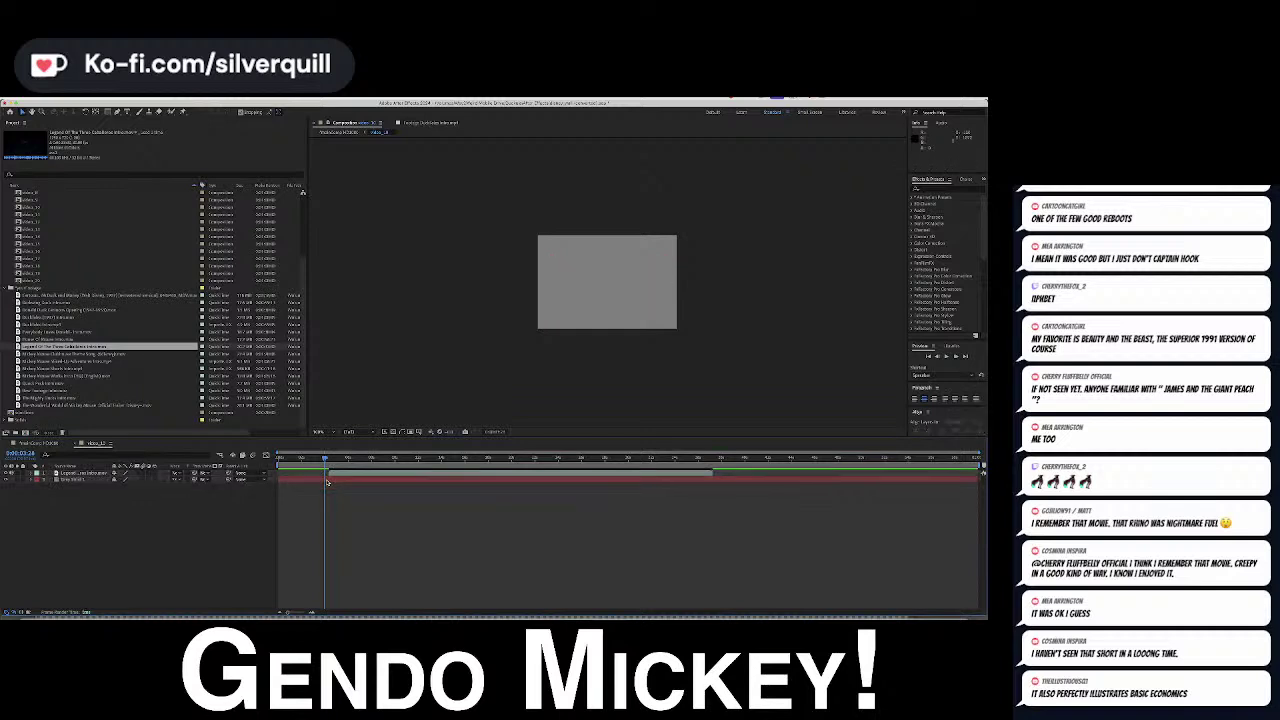
# Slide the Three Caballeros clip earlier past the Disney logo so video_10 begins on the shot of the three birds posing
pyautogui.moveTo(352, 477); pyautogui.dragTo(295, 478)
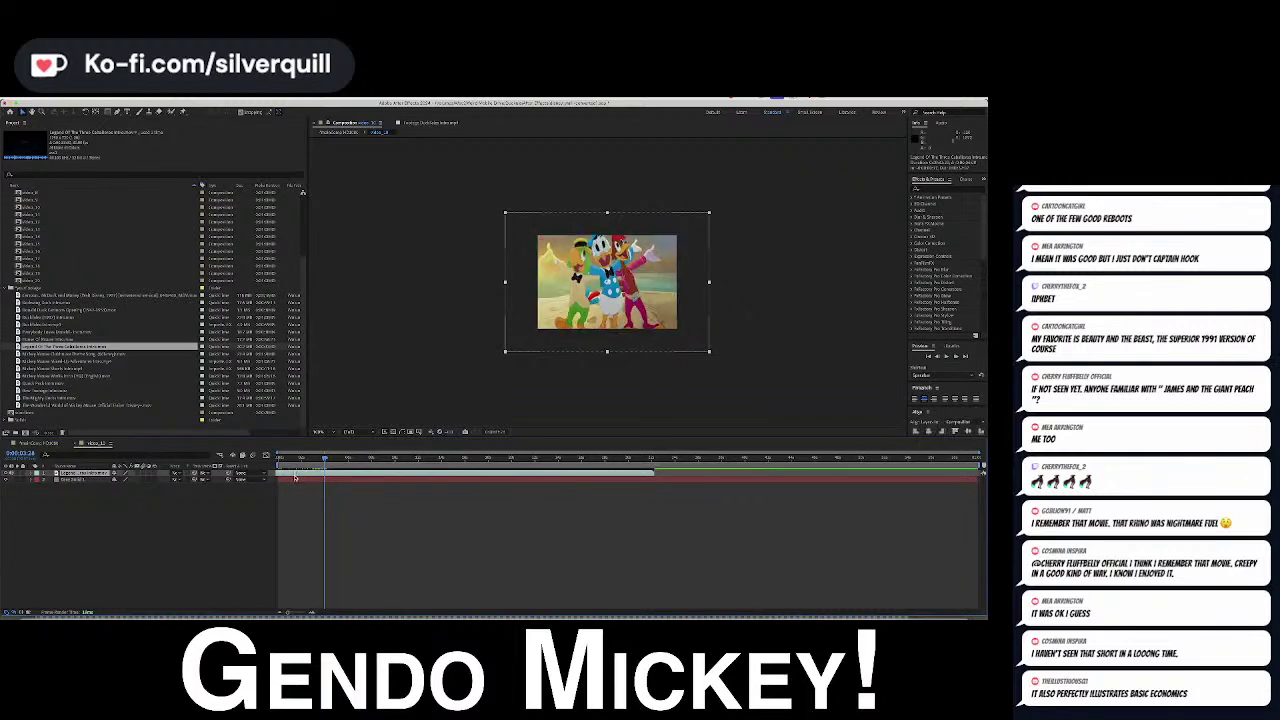
pyautogui.press('Home')
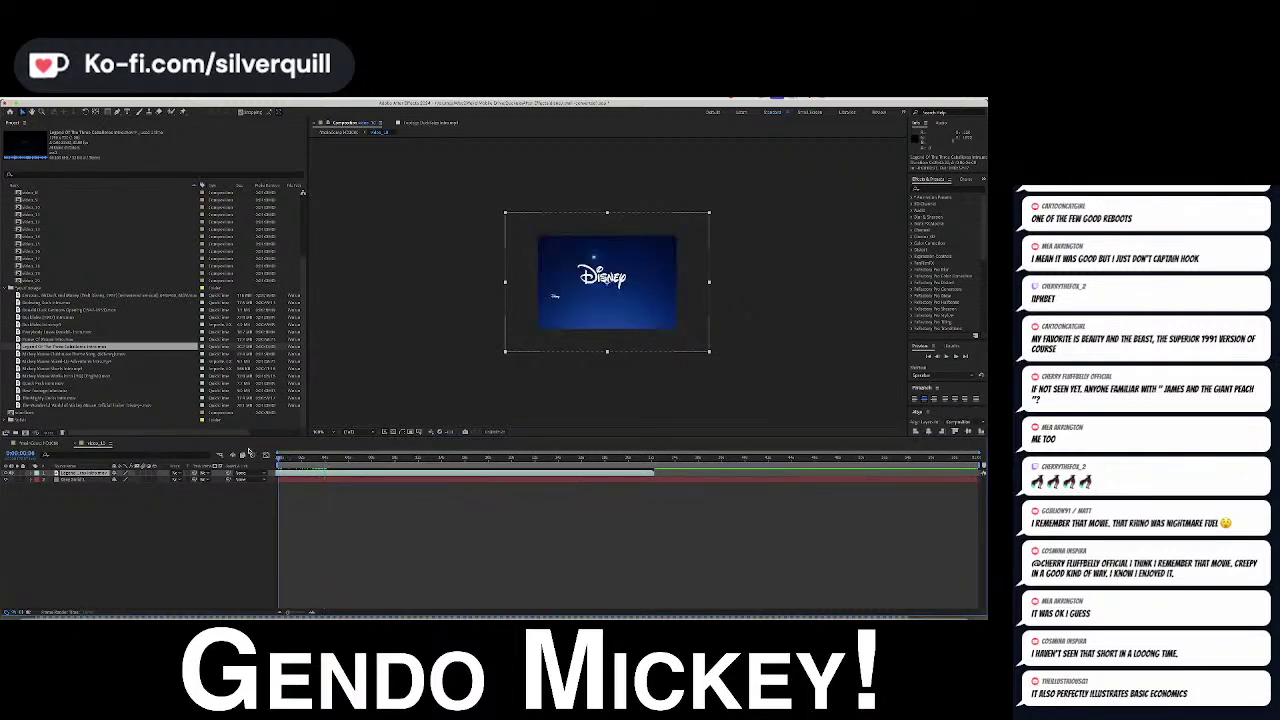
pyautogui.moveTo(346, 477); pyautogui.dragTo(303, 470)
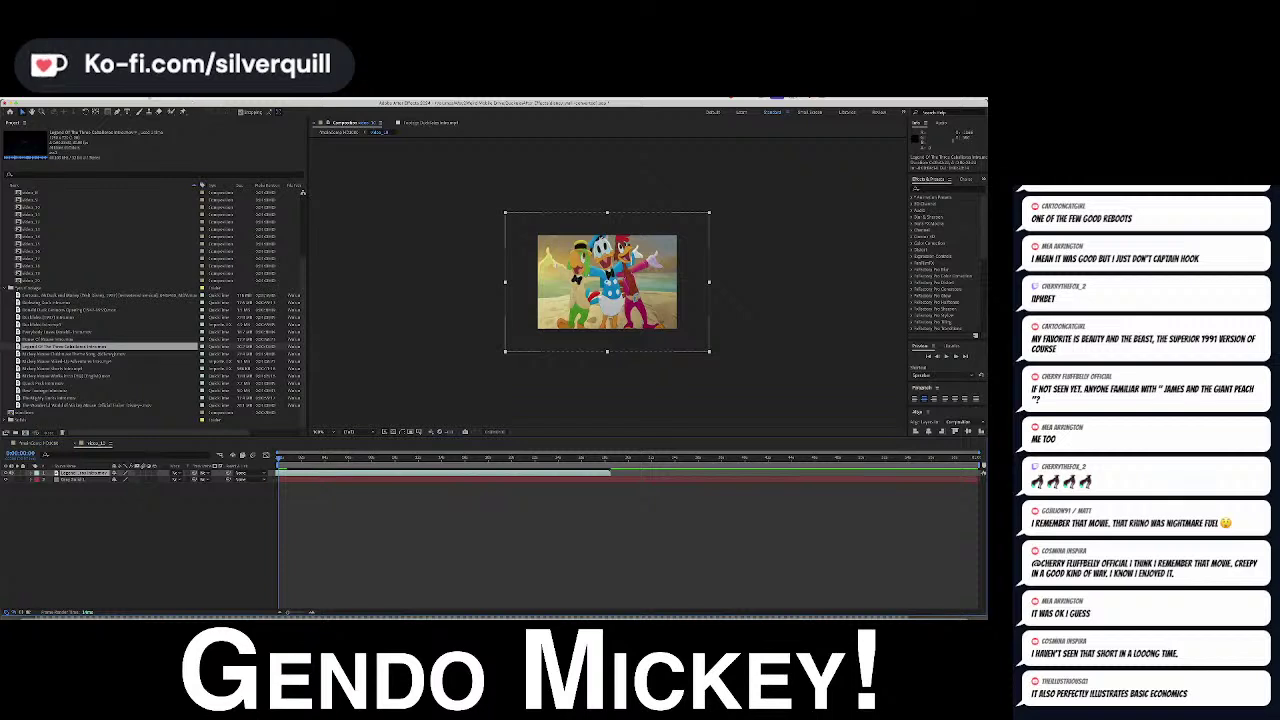
# Apply Freeze On Last Frame to the Three Caballeros layer and scrub back from the freeze point to check it
pyautogui.click(140, 99)
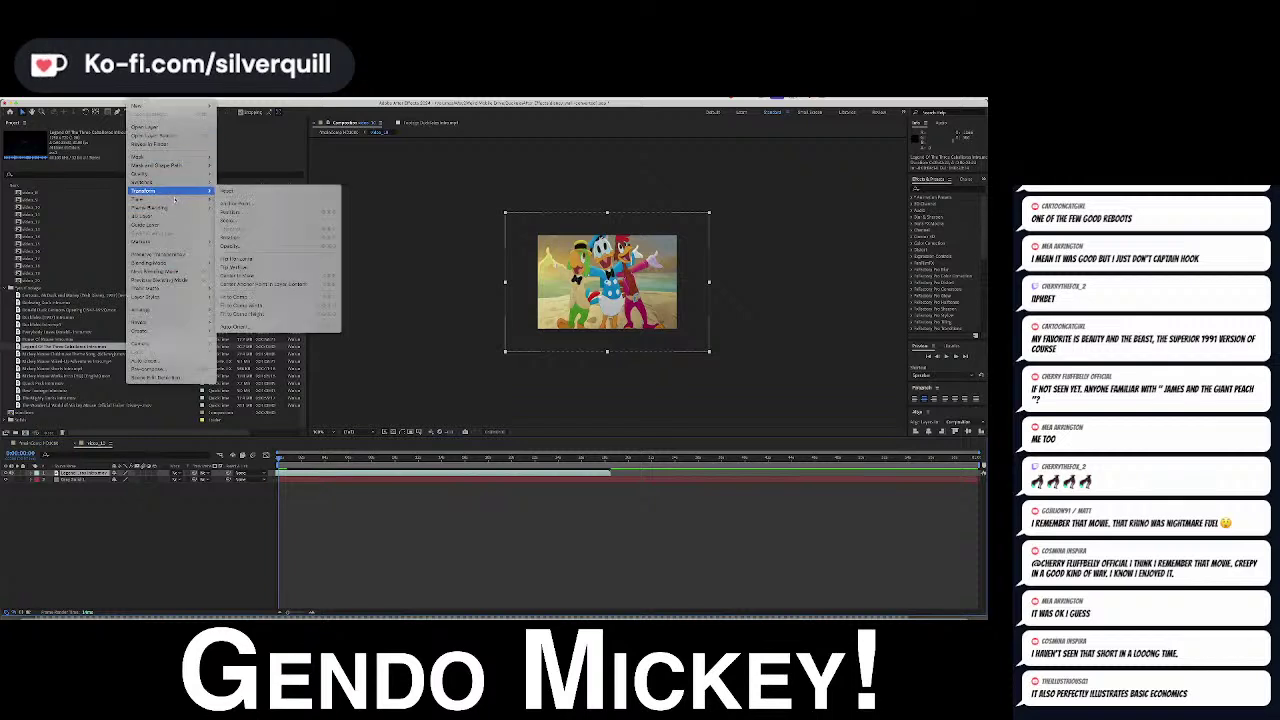
pyautogui.moveTo(174, 201)
pyautogui.click(243, 233)
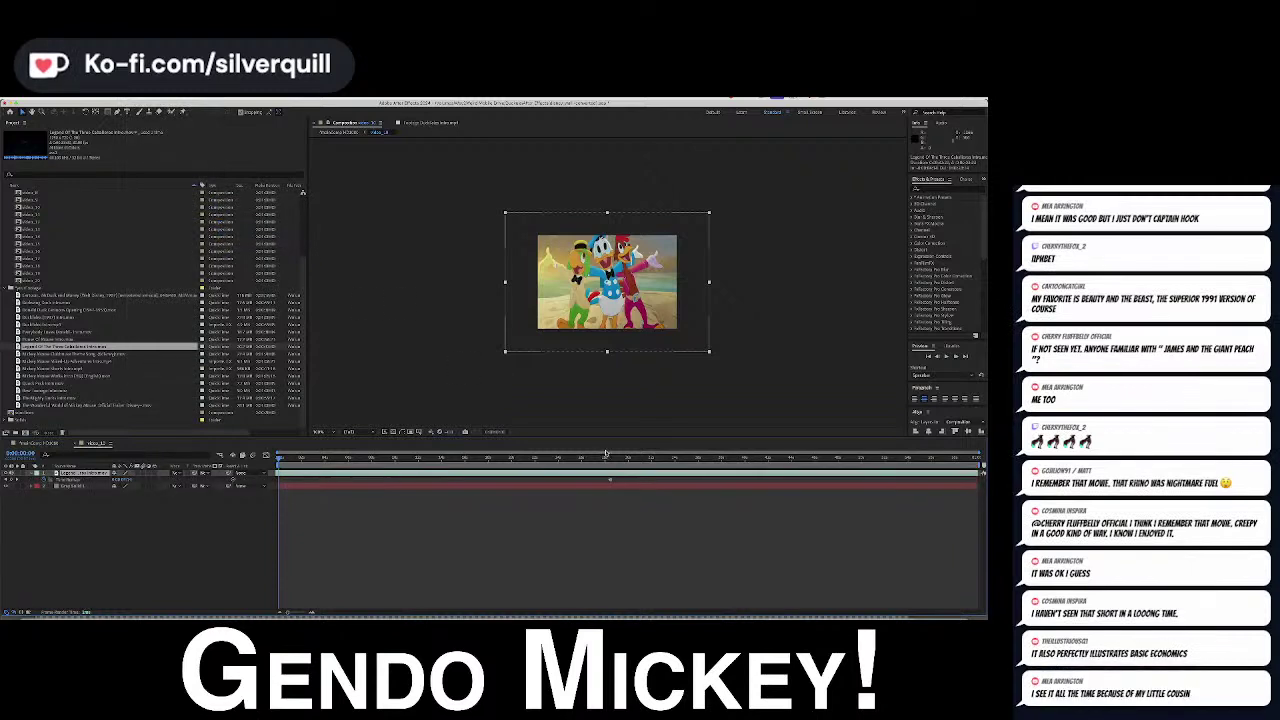
pyautogui.moveTo(593, 459); pyautogui.dragTo(569, 459)
pyautogui.moveTo(469, 457); pyautogui.dragTo(325, 457)
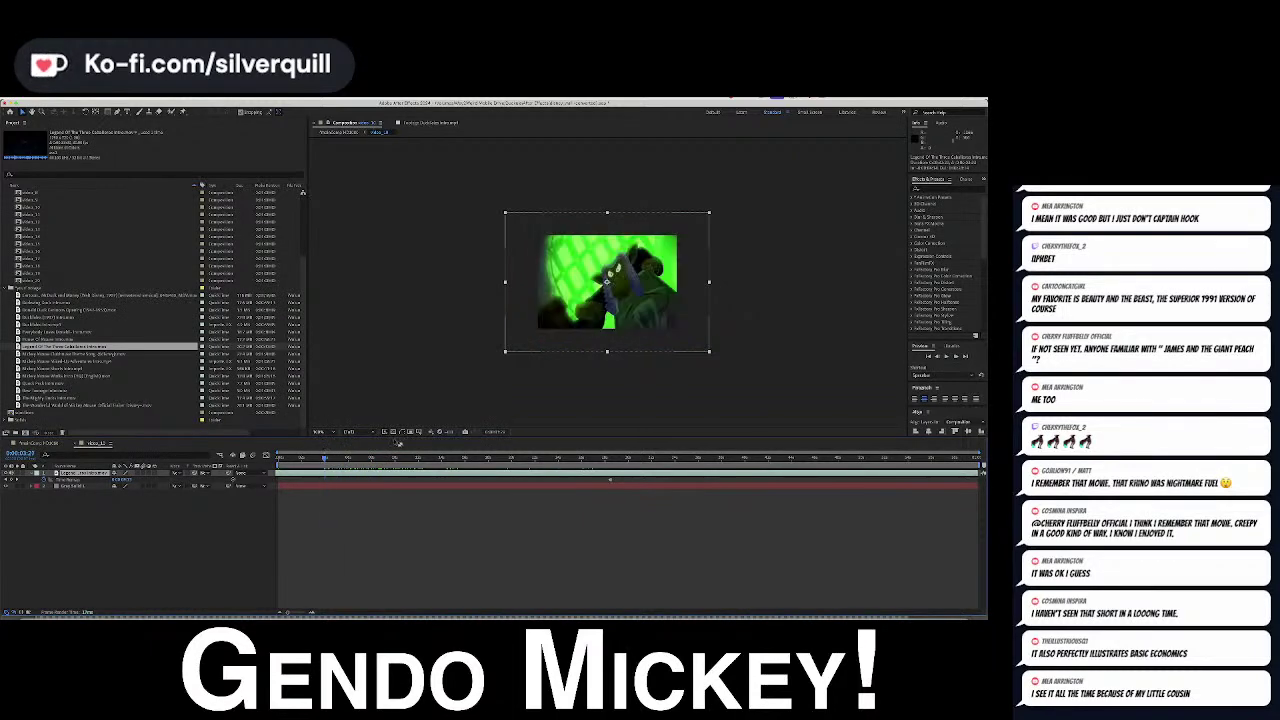
# Go back to the main video wall composition, scrub through it to check the video_10 screens, and save the project
pyautogui.click(76, 443)
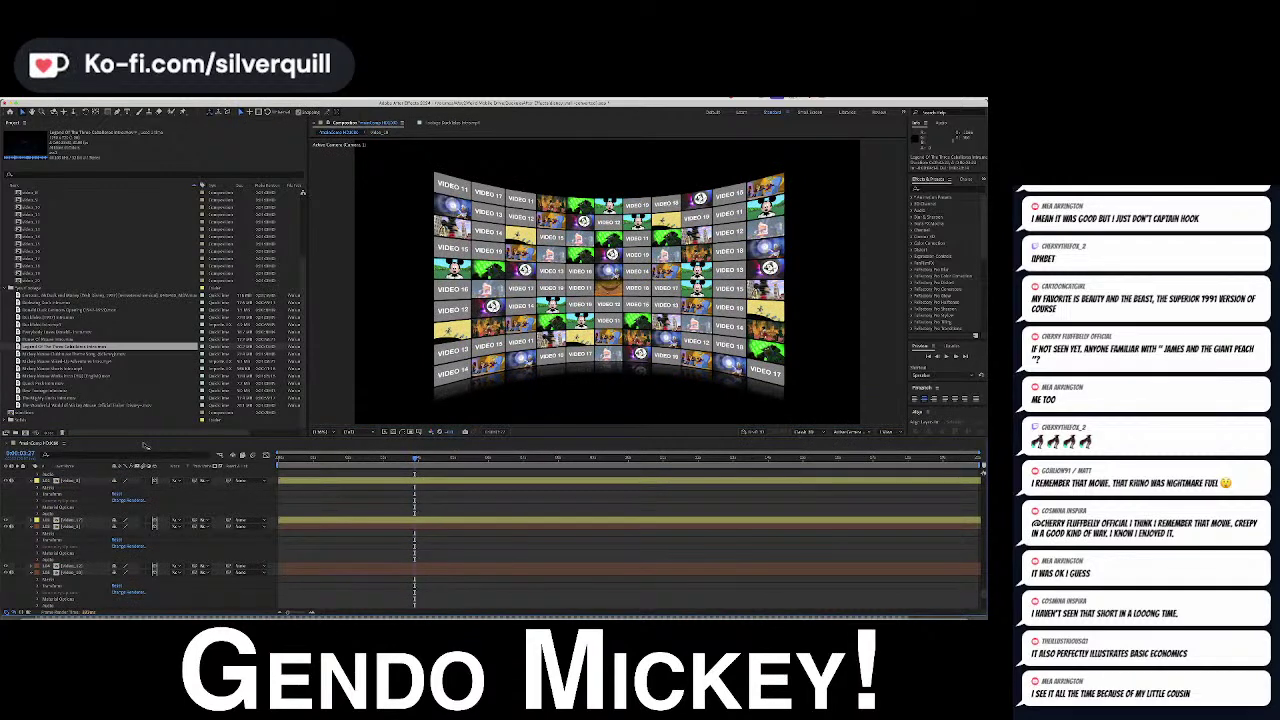
pyautogui.click(337, 459)
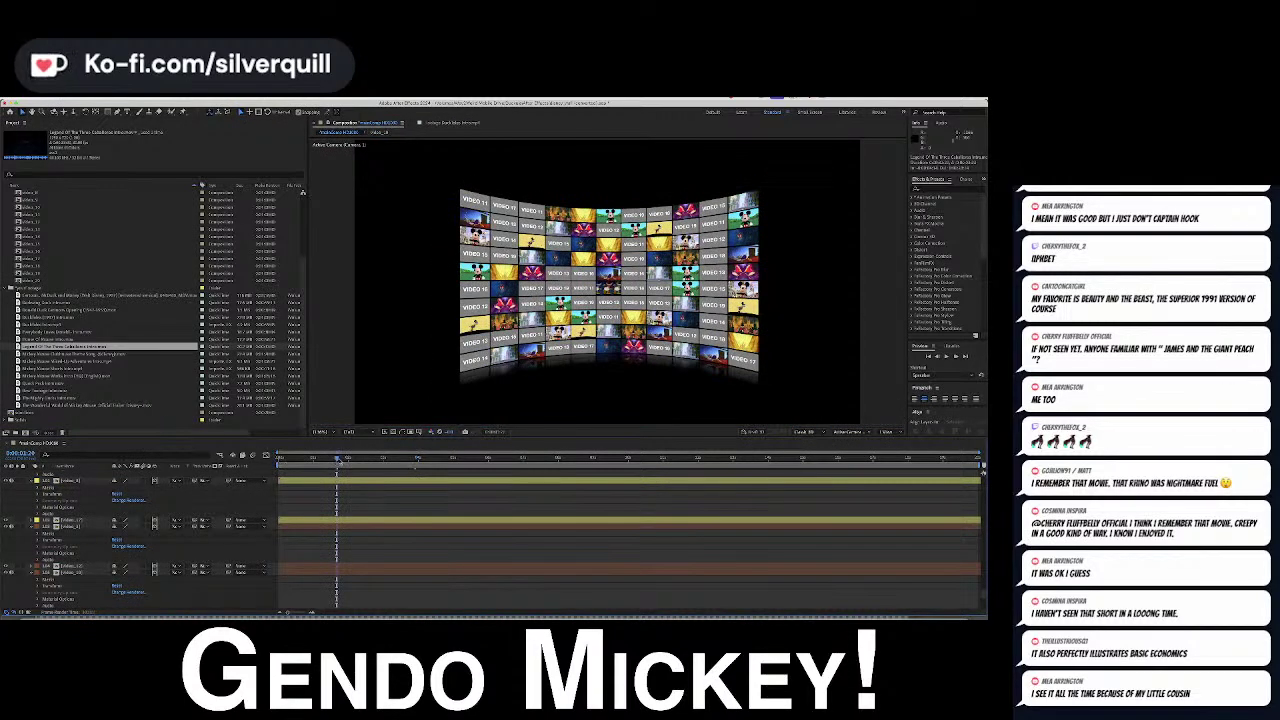
pyautogui.moveTo(337, 460); pyautogui.dragTo(940, 432)
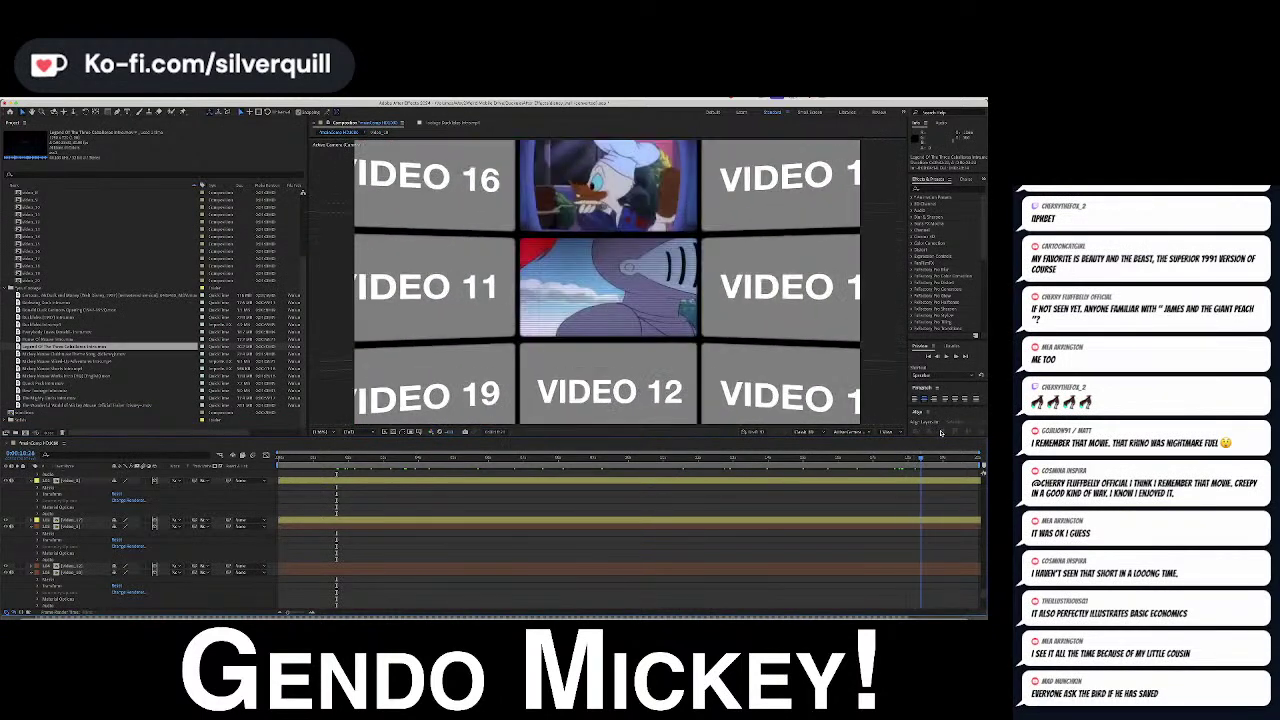
pyautogui.click(888, 432)
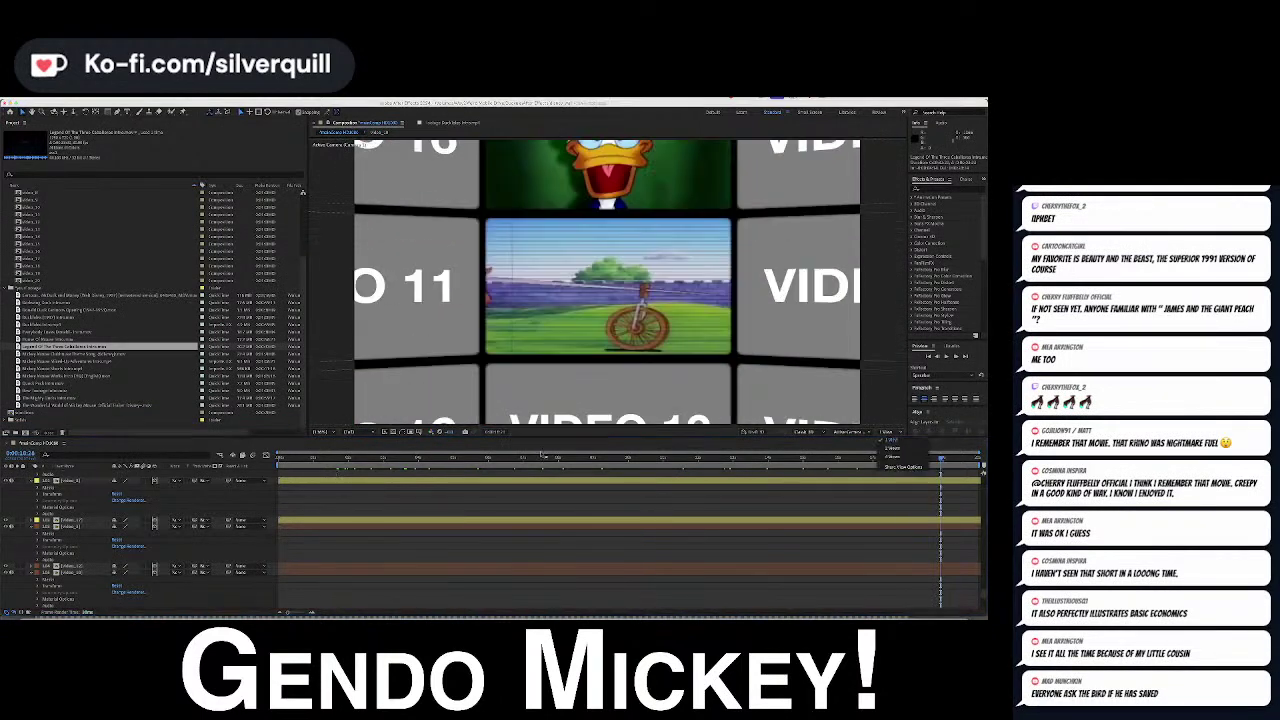
pyautogui.press('Home')
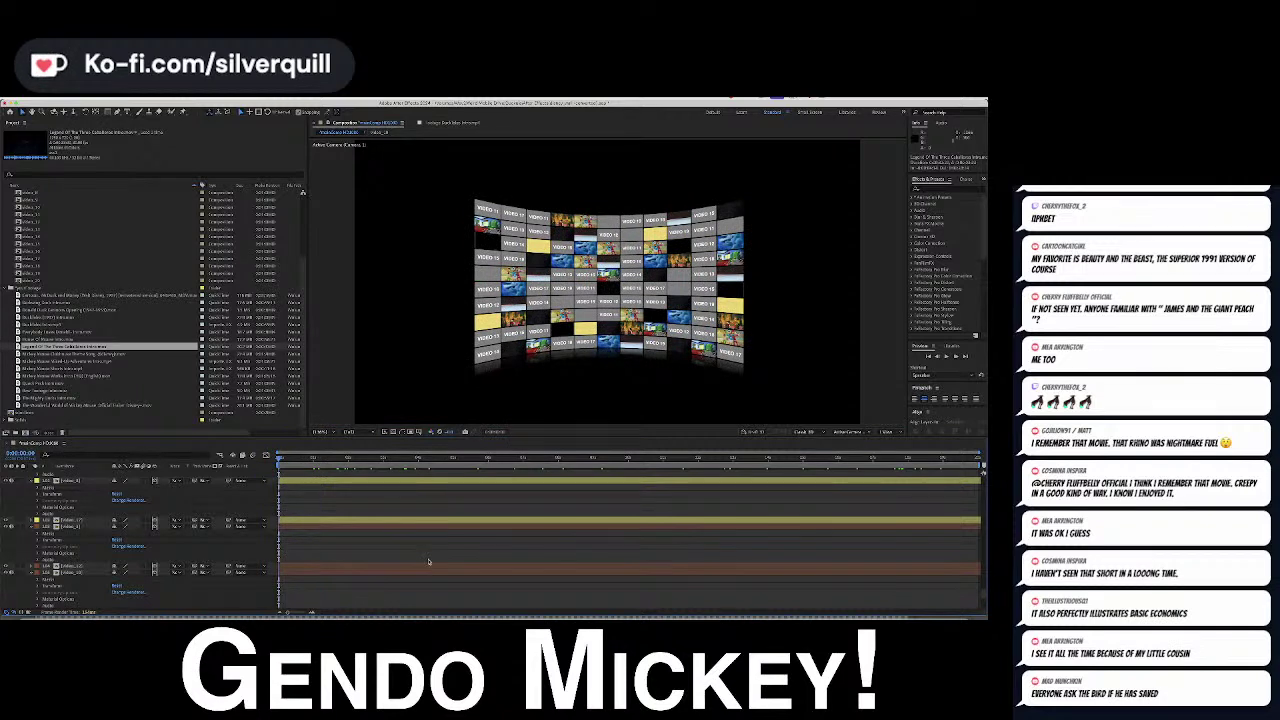
pyautogui.press('super+s')
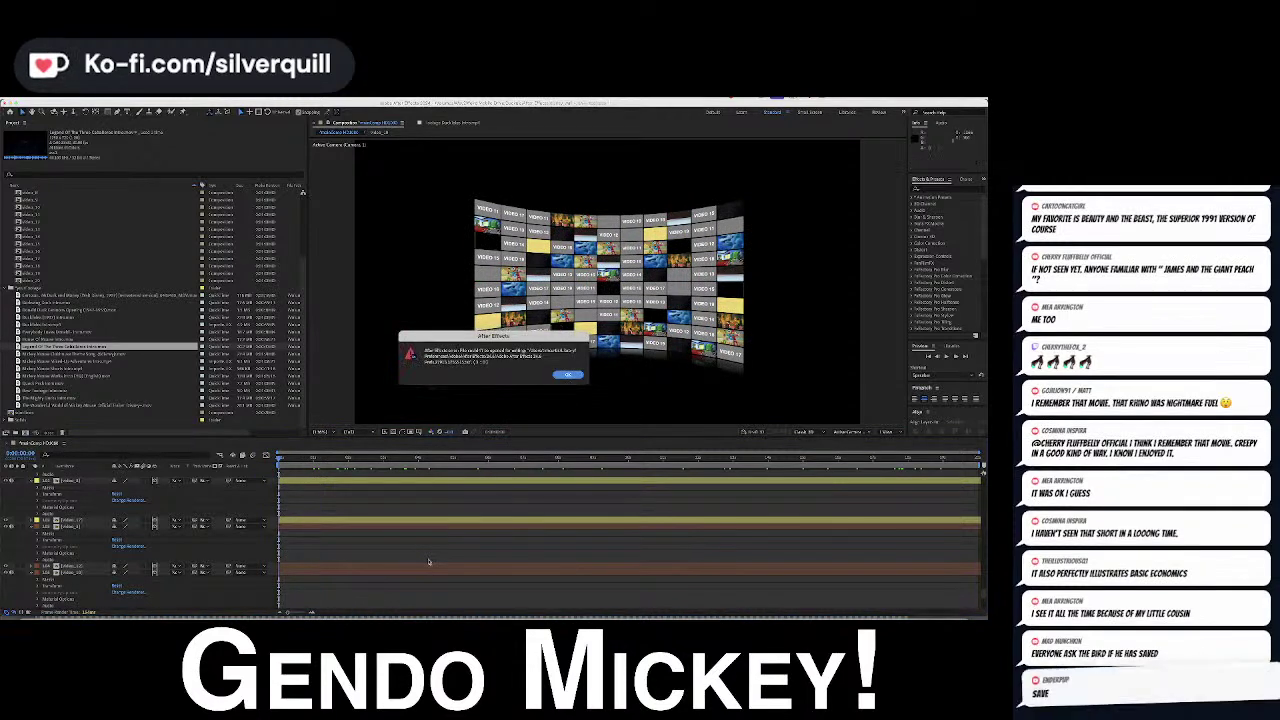
pyautogui.click(567, 376)
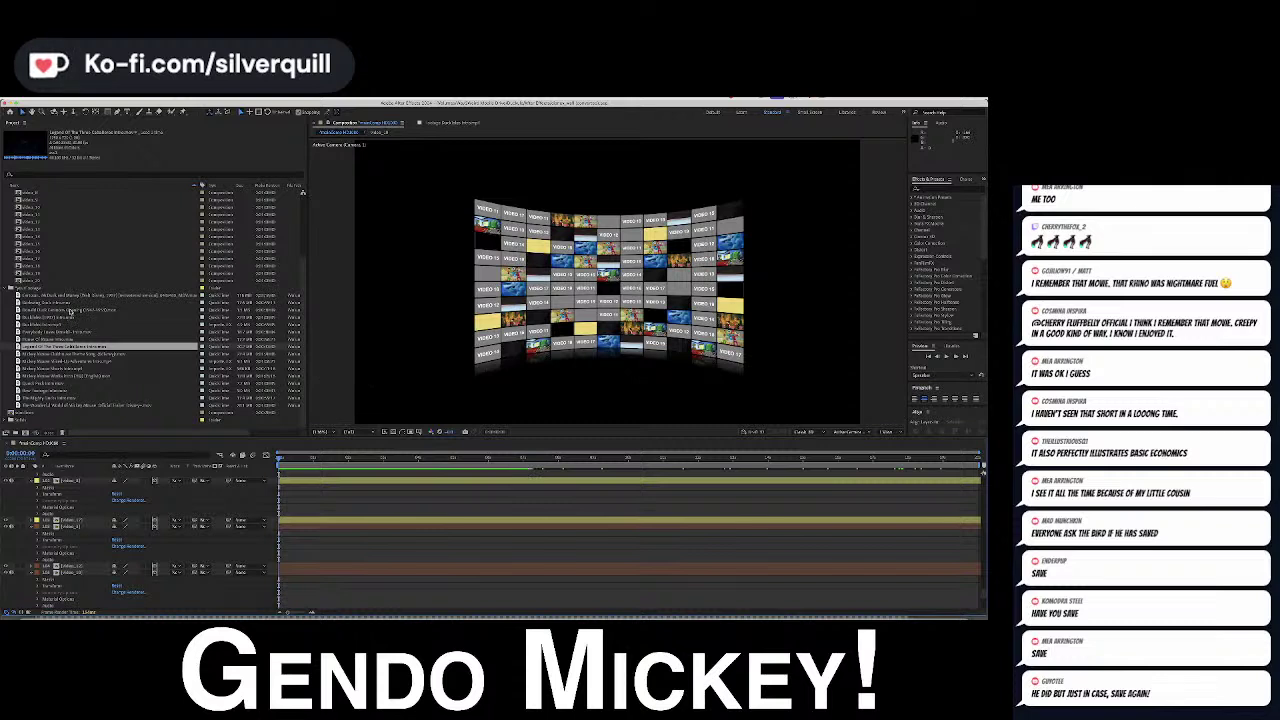
# Open video_11, add the Everybody Loves Donald intro to it, and delete the VIDEO 11 placeholder text
pyautogui.click(76, 310)
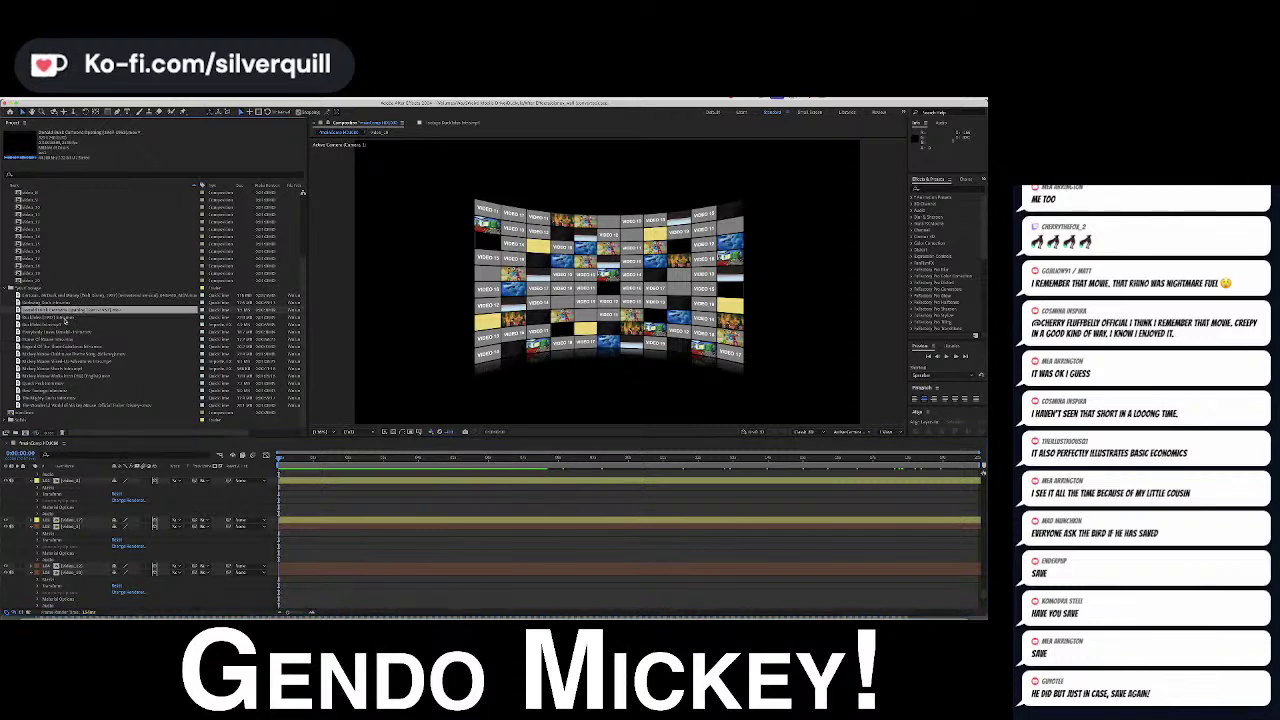
pyautogui.click(76, 331)
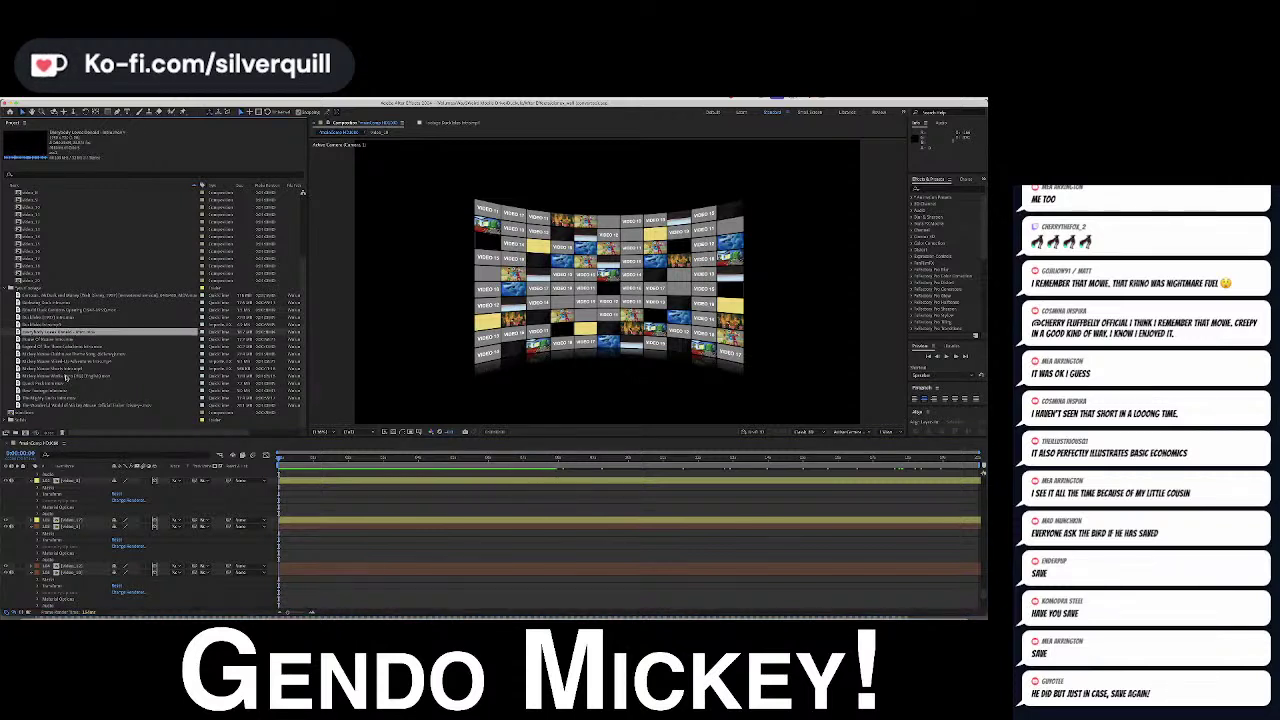
pyautogui.doubleClick(33, 216)
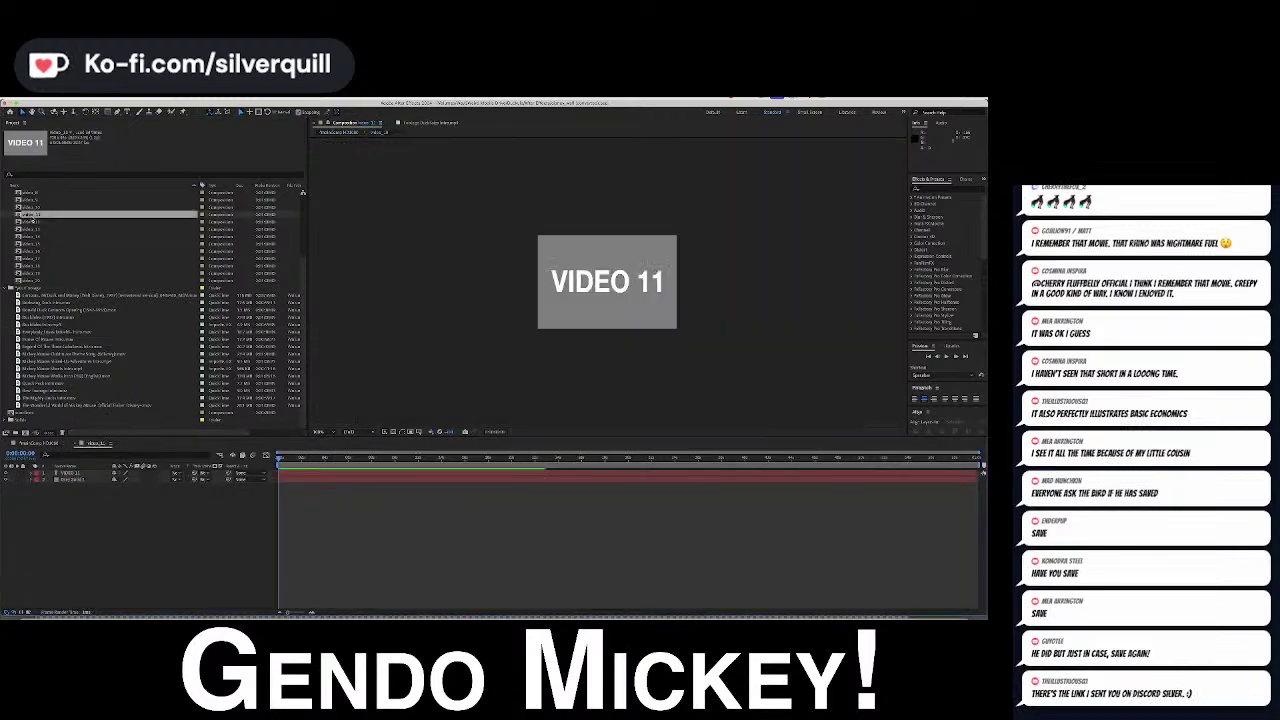
pyautogui.click(55, 333)
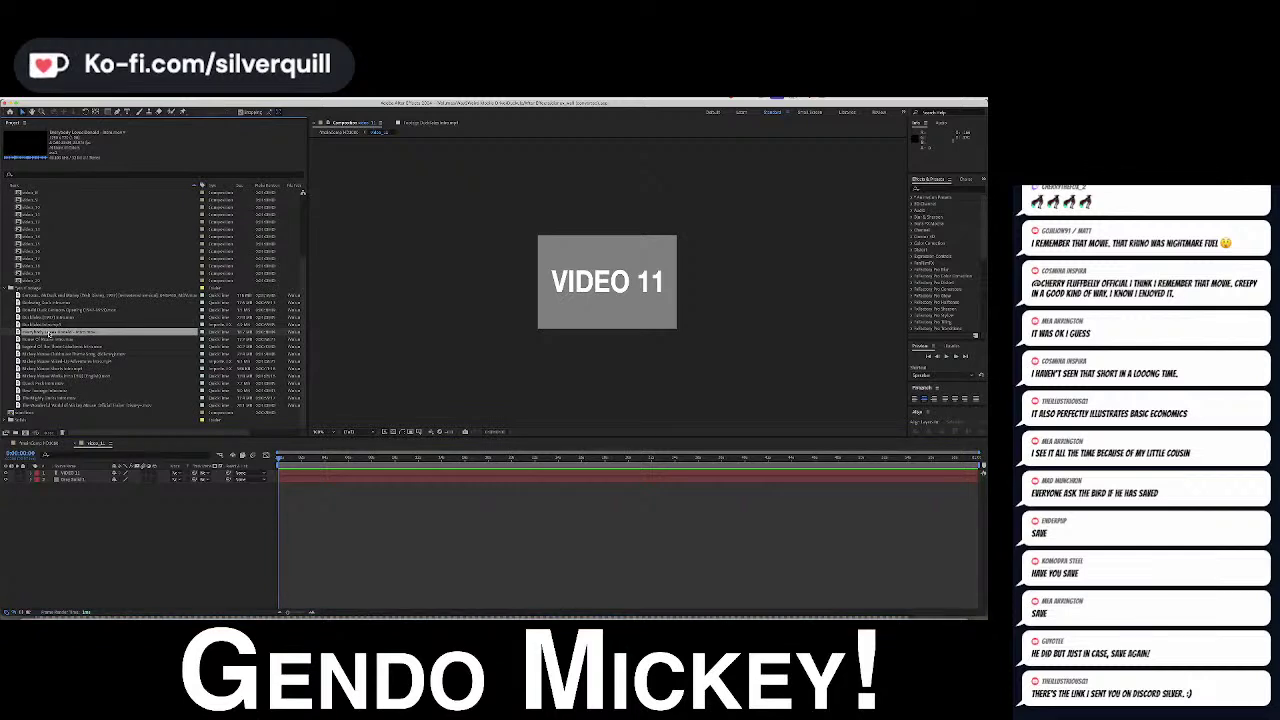
pyautogui.moveTo(49, 333); pyautogui.dragTo(338, 471)
pyautogui.moveTo(18, 330); pyautogui.dragTo(299, 470)
pyautogui.click(305, 480)
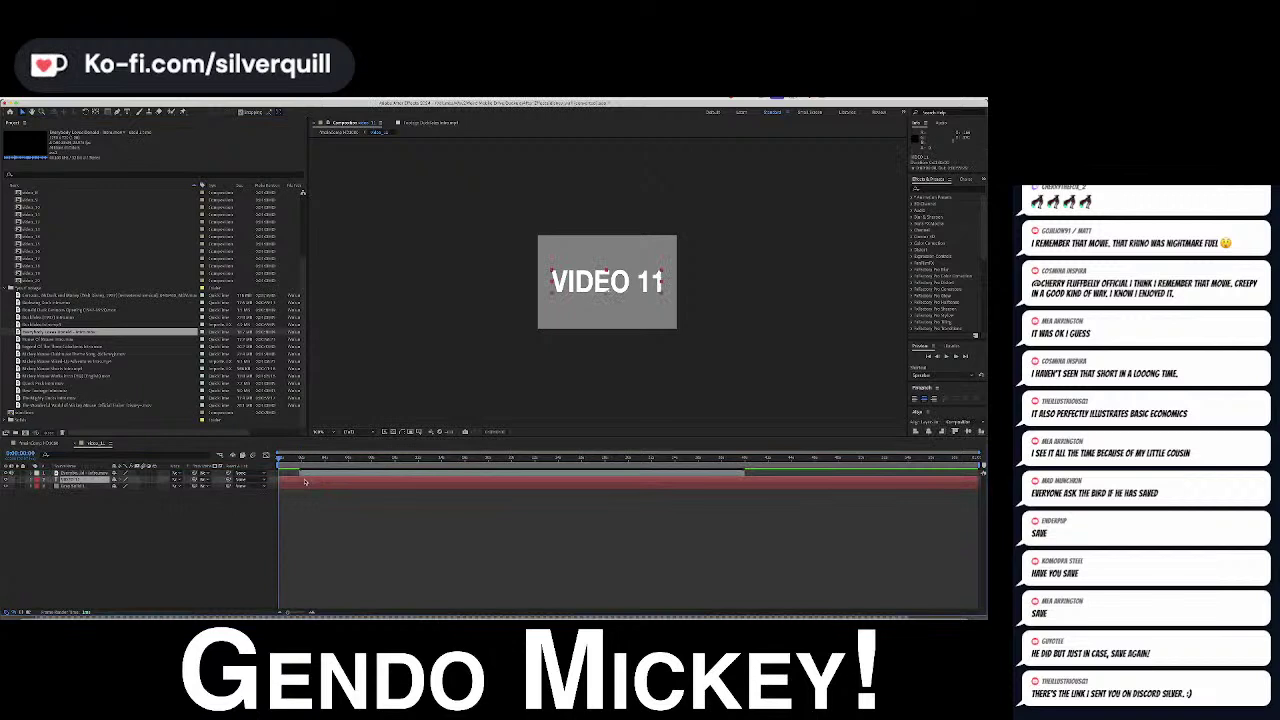
pyautogui.press('Delete')
# Slide the Everybody Loves Donald clip earlier so it starts at the beginning of video_11, and return the playhead to the start
pyautogui.moveTo(299, 458)
pyautogui.mouseDown()
pyautogui.moveTo(333, 462)
pyautogui.moveTo(310, 463)
pyautogui.mouseUp()
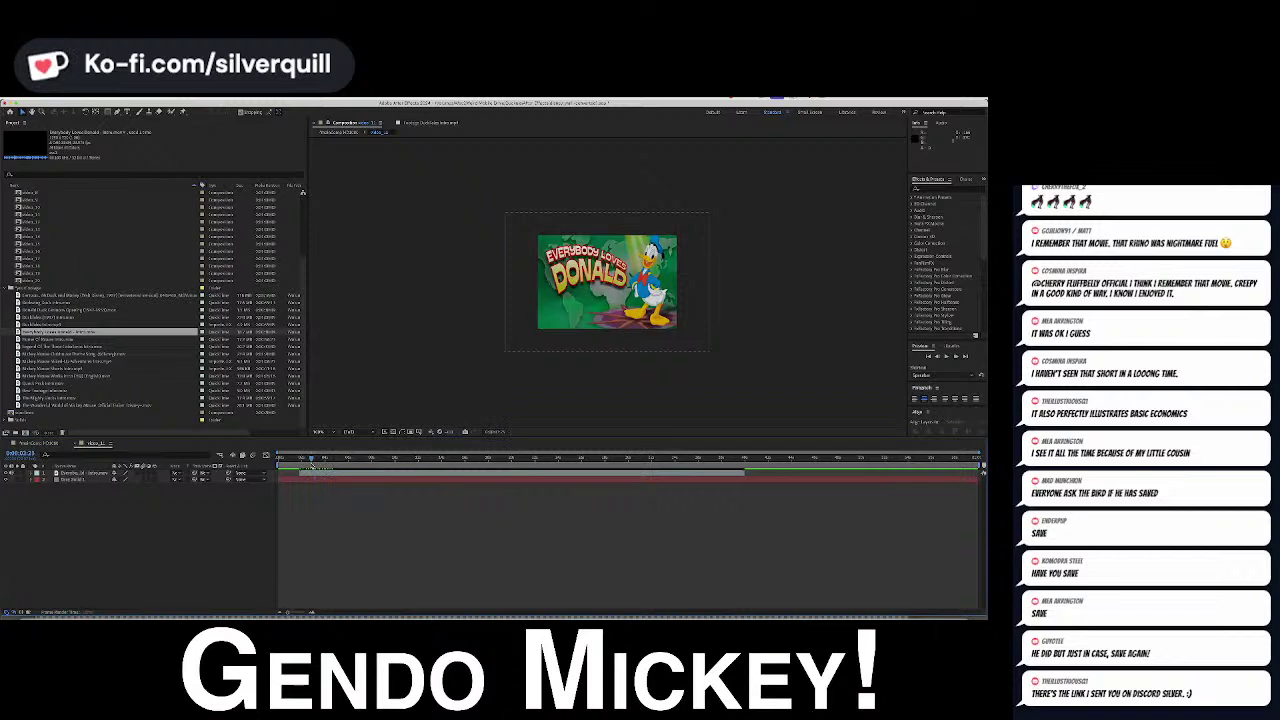
pyautogui.click(305, 476)
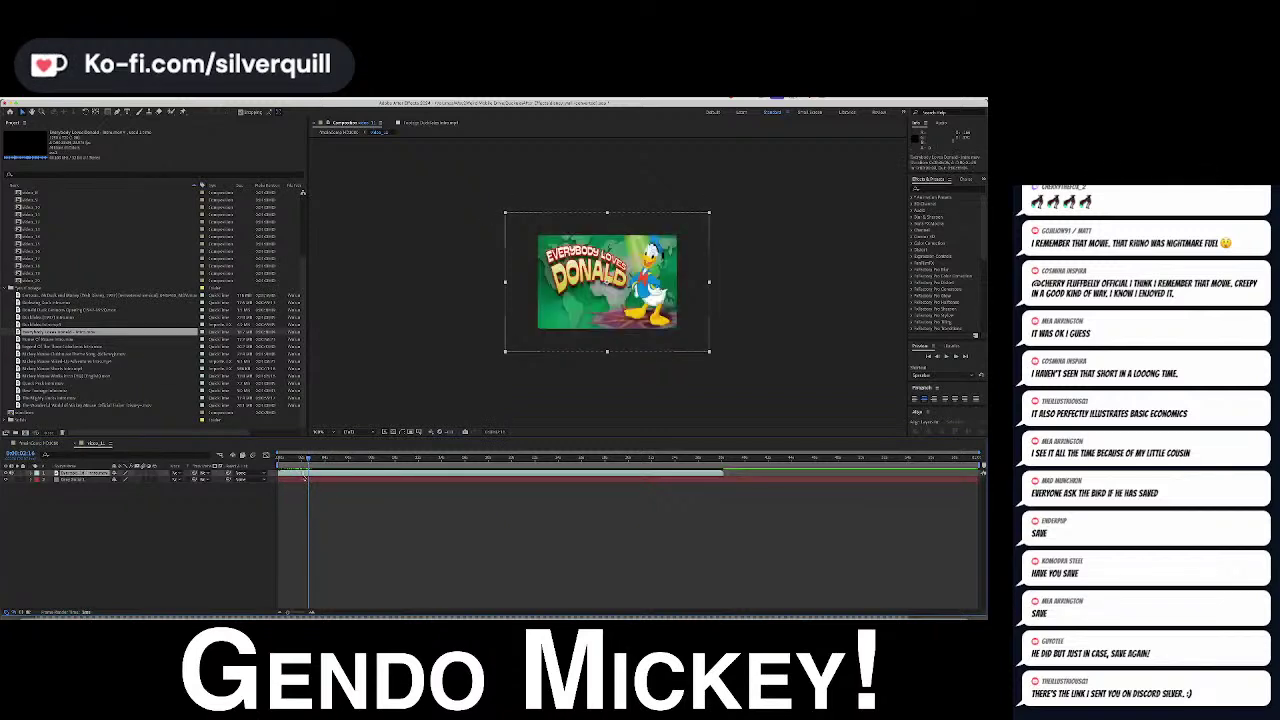
pyautogui.moveTo(292, 462); pyautogui.dragTo(981, 453)
pyautogui.press('=')
pyautogui.press('=')
pyautogui.press('=')
pyautogui.press('=')
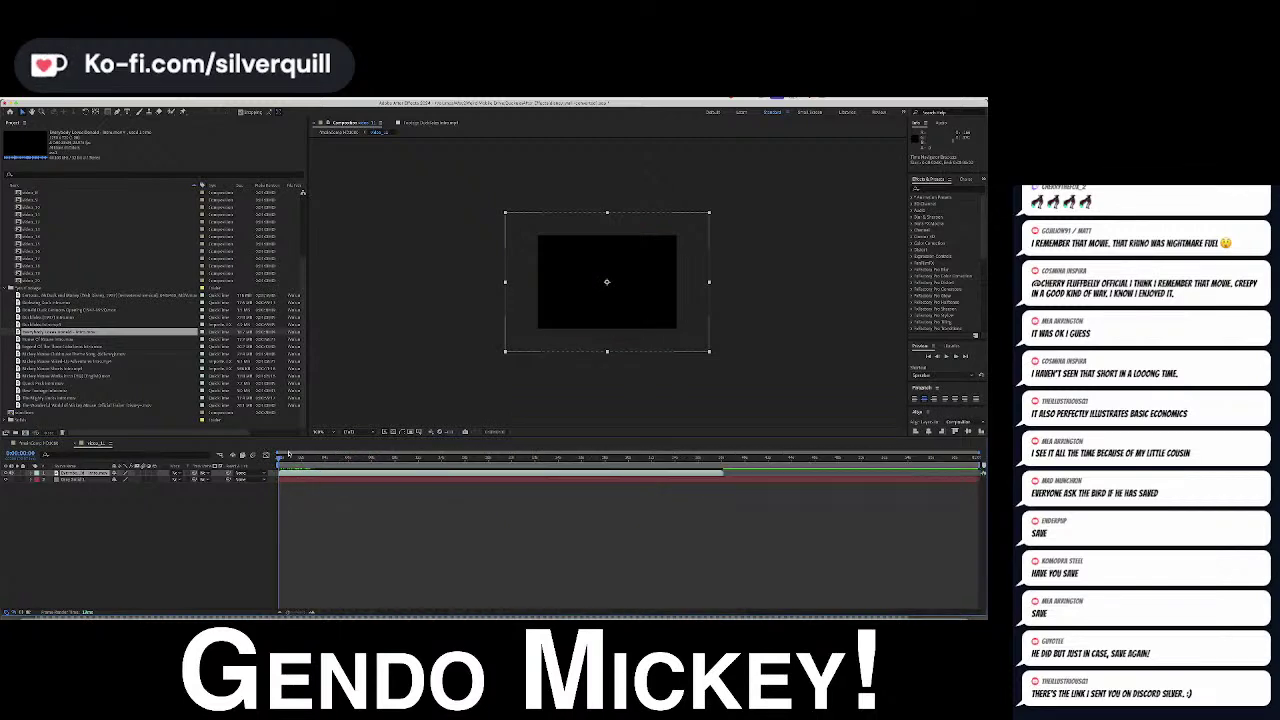
# Apply Freeze On Last Frame to the Everybody Loves Donald layer and save the project
pyautogui.click(154, 99)
pyautogui.moveTo(182, 99)
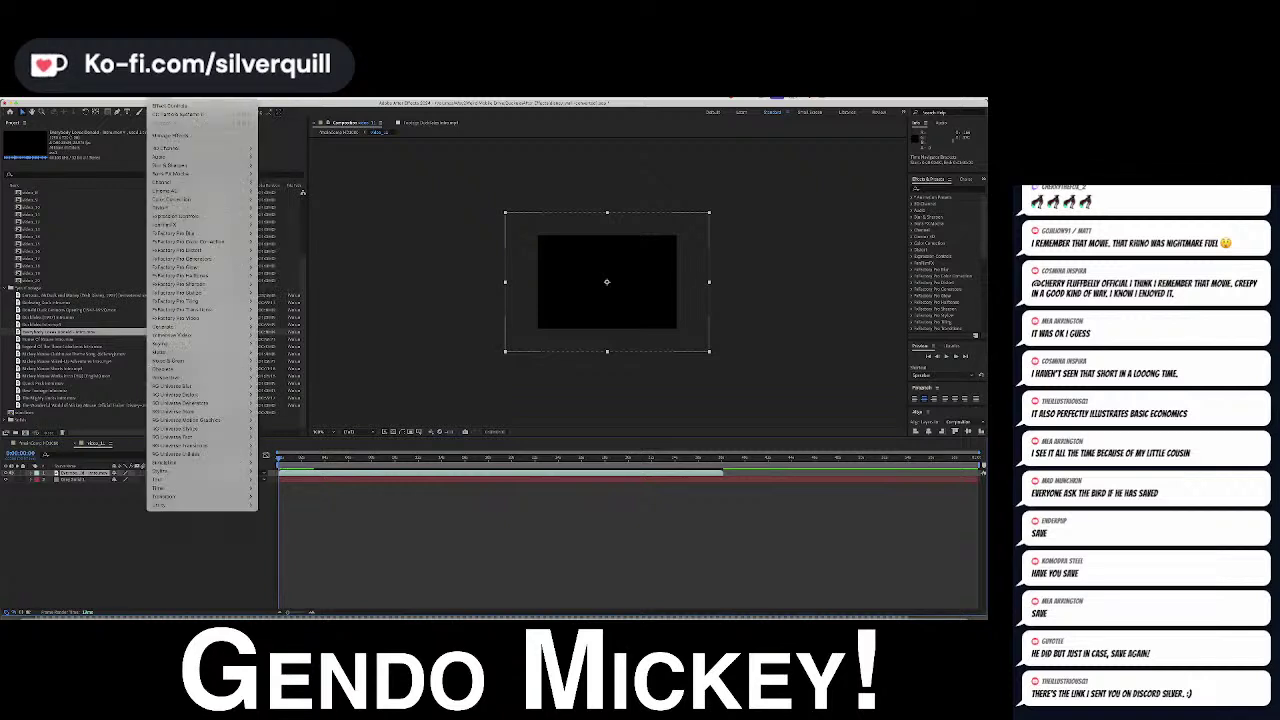
pyautogui.moveTo(135, 98)
pyautogui.moveTo(140, 199)
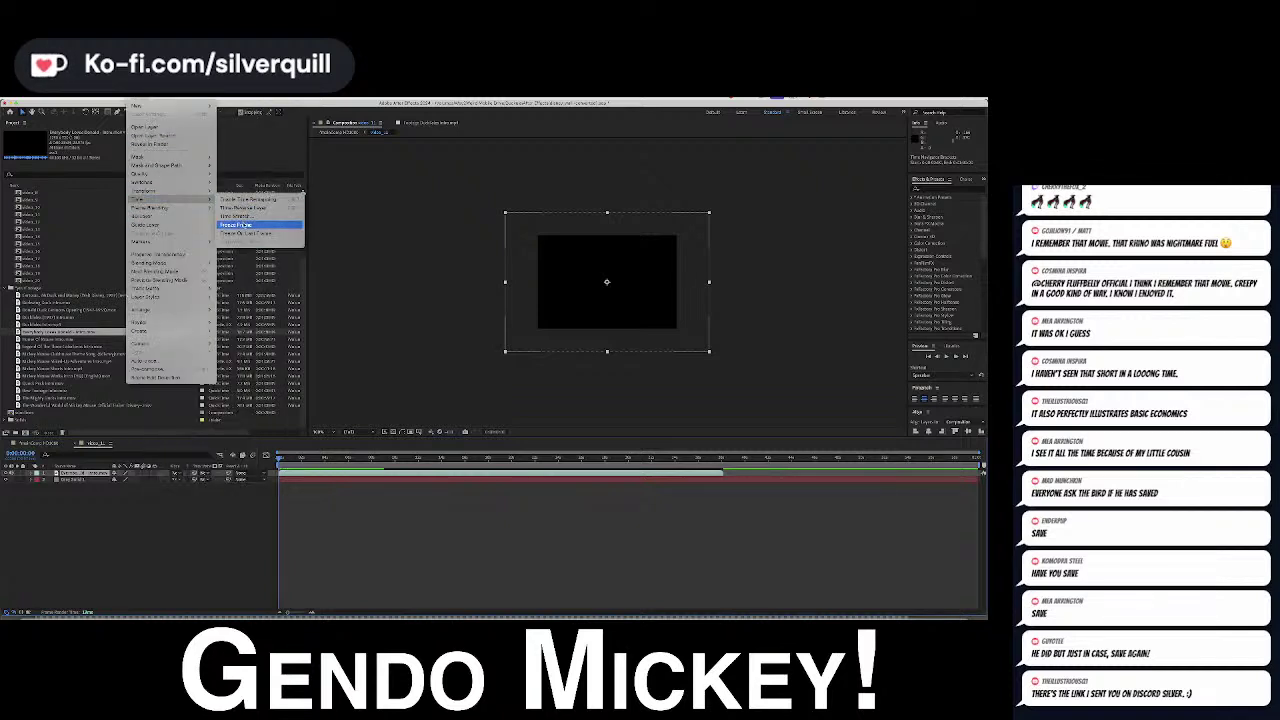
pyautogui.click(240, 226)
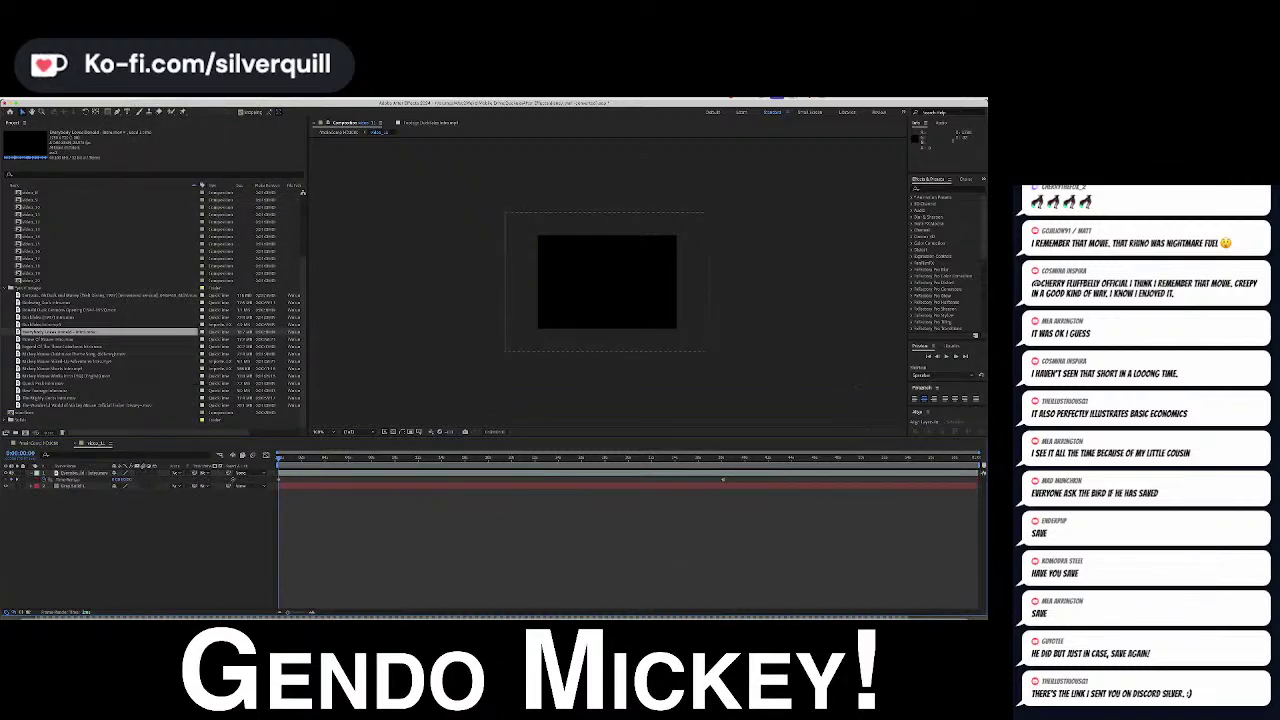
pyautogui.hotkey('ctrl', 's')
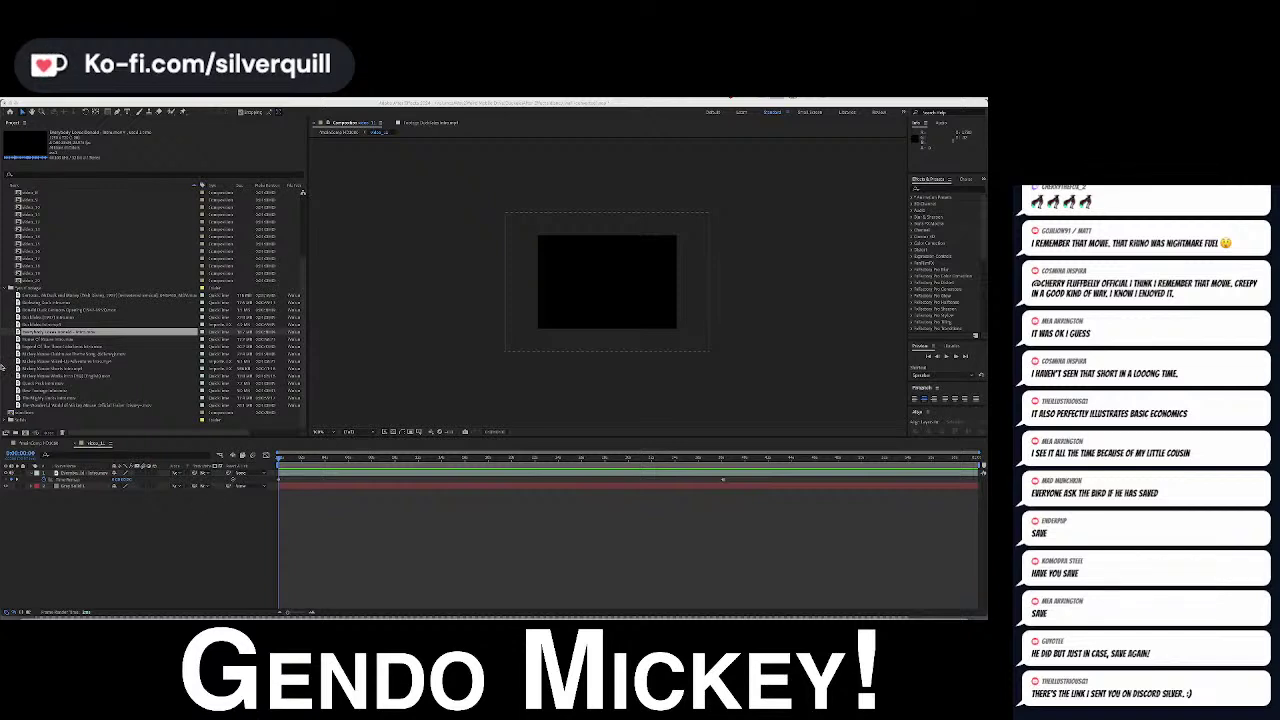
# Switch to Wondershare UniConverter and add the copied YouTube link to its download queue
pyautogui.click(800, 616)
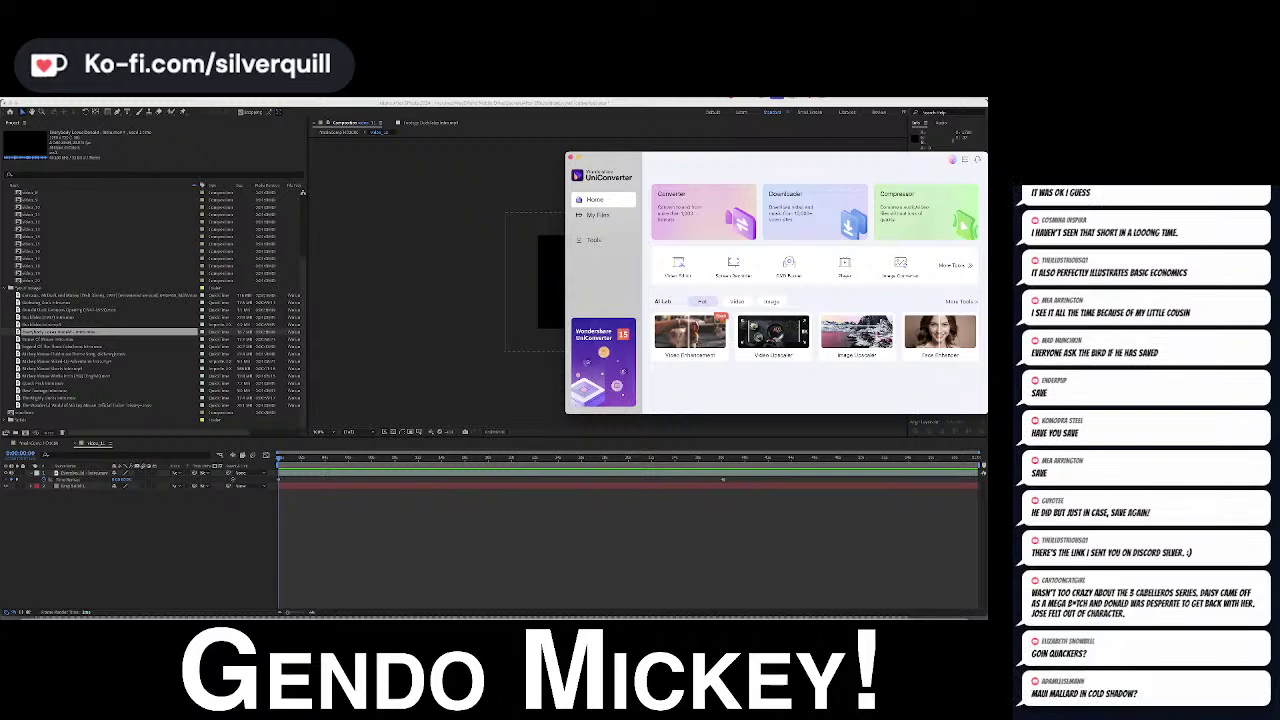
pyautogui.moveTo(836, 164); pyautogui.dragTo(529, 170)
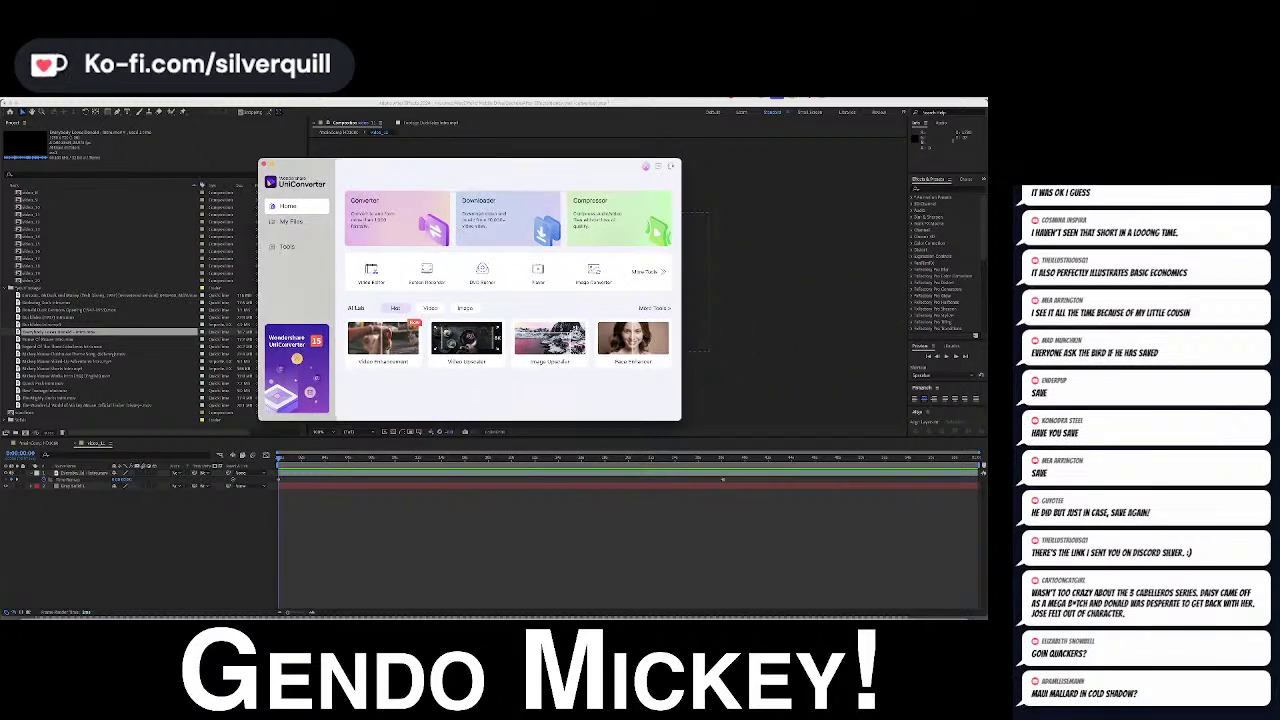
pyautogui.click(505, 215)
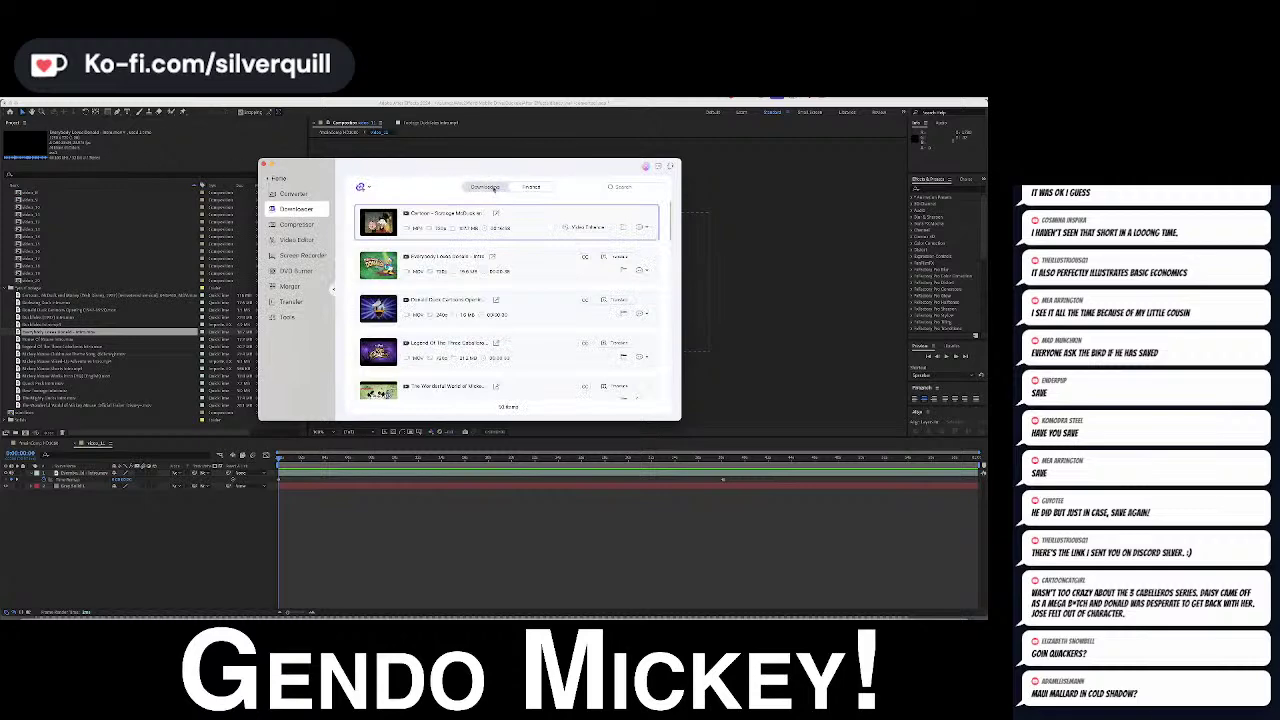
pyautogui.click(494, 187)
pyautogui.click(368, 190)
pyautogui.click(361, 188)
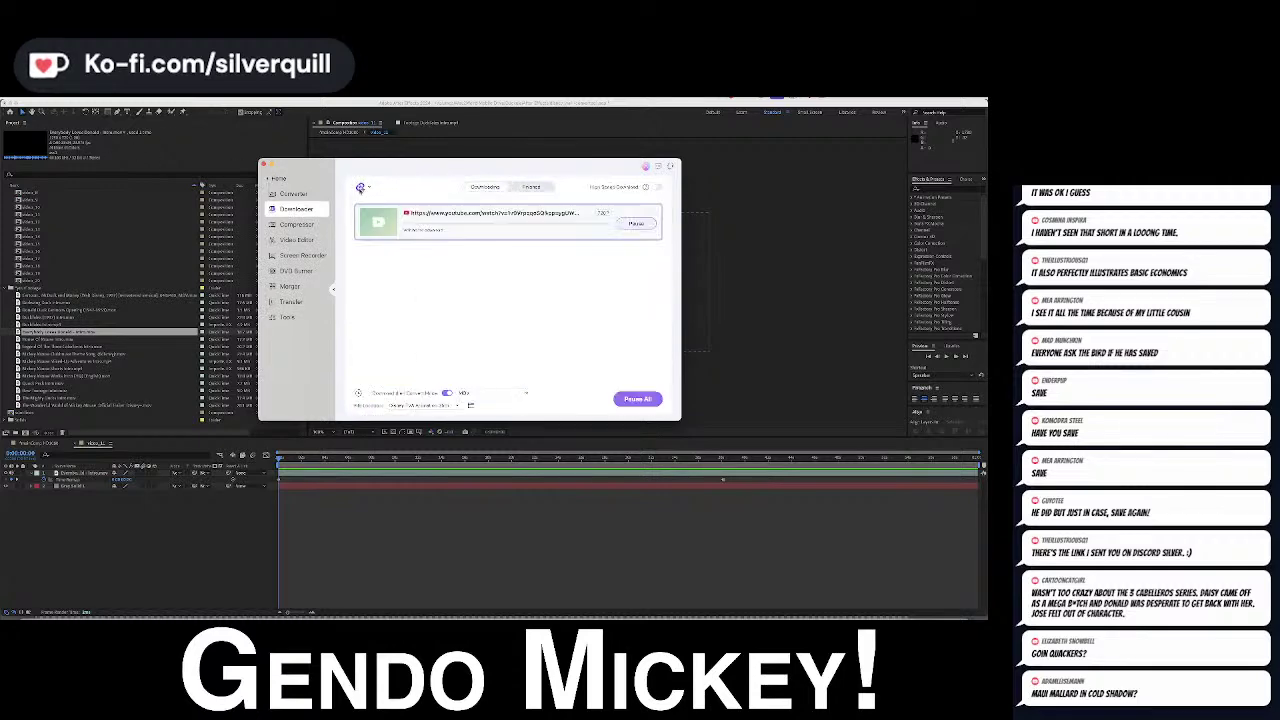
pyautogui.click(391, 155)
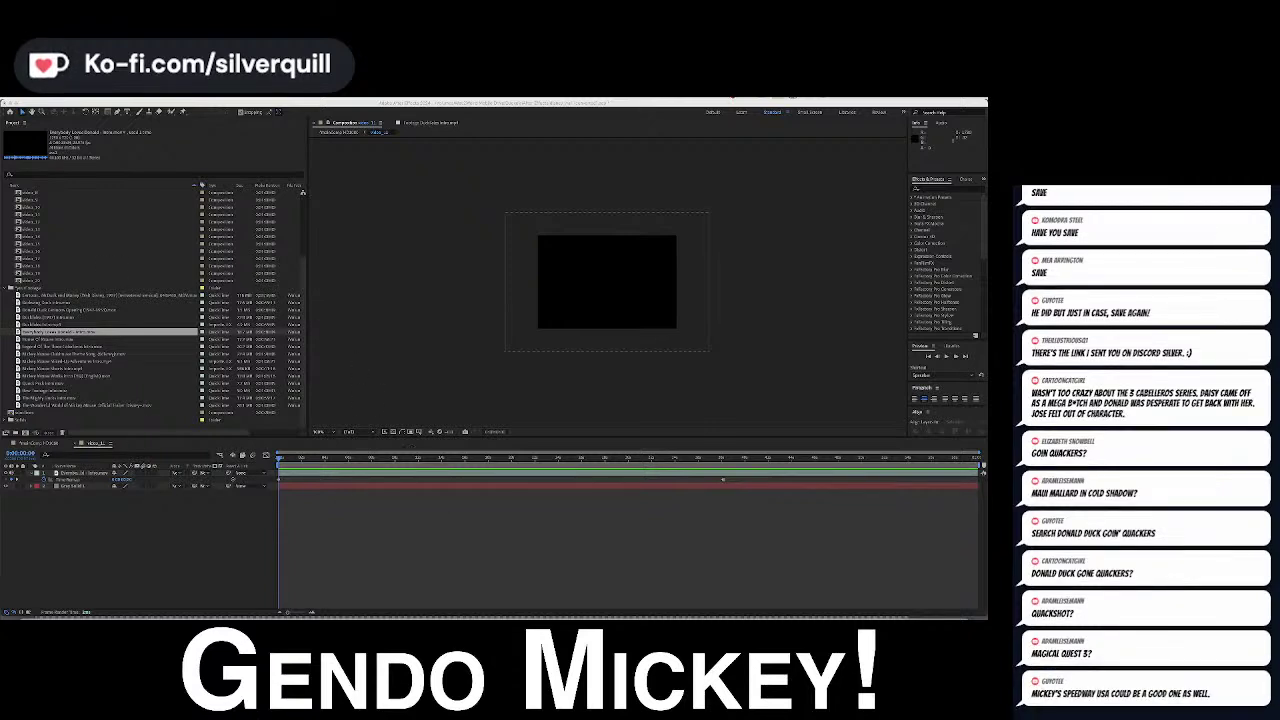
# Return to After Effects, scrub through video_11, and go back to the main video wall composition to check its screens
pyautogui.click(635, 556)
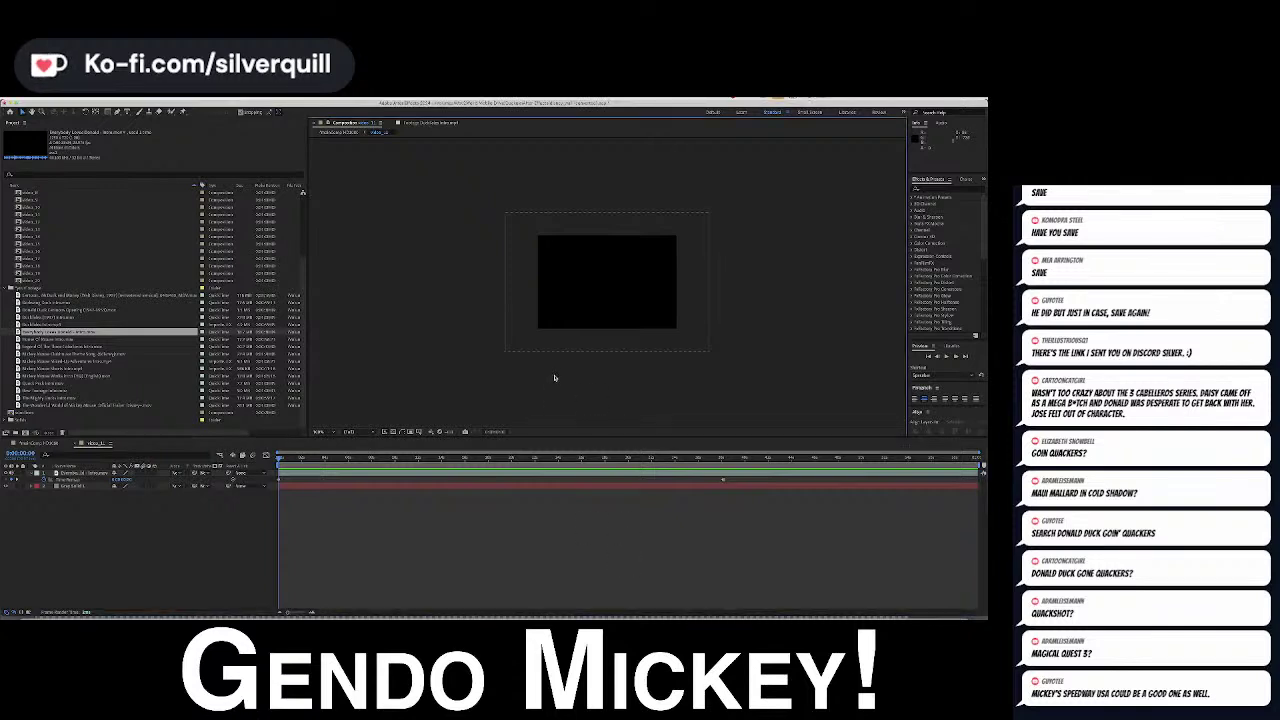
pyautogui.moveTo(303, 456); pyautogui.dragTo(399, 466)
pyautogui.click(77, 444)
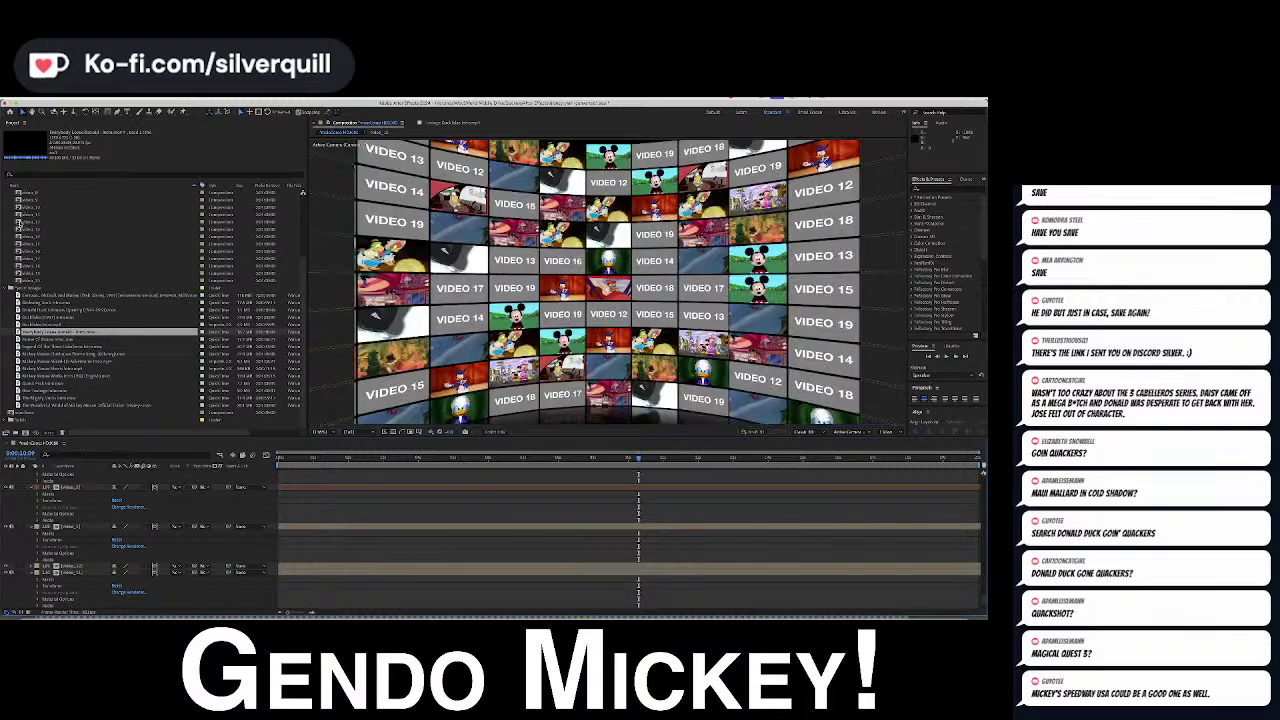
# Replace the VIDEO 12 placeholder text in video_12 with The Wonderful World of Mickey Mouse trailer and slide the clip earlier
pyautogui.click(19, 223)
pyautogui.doubleClick(19, 223)
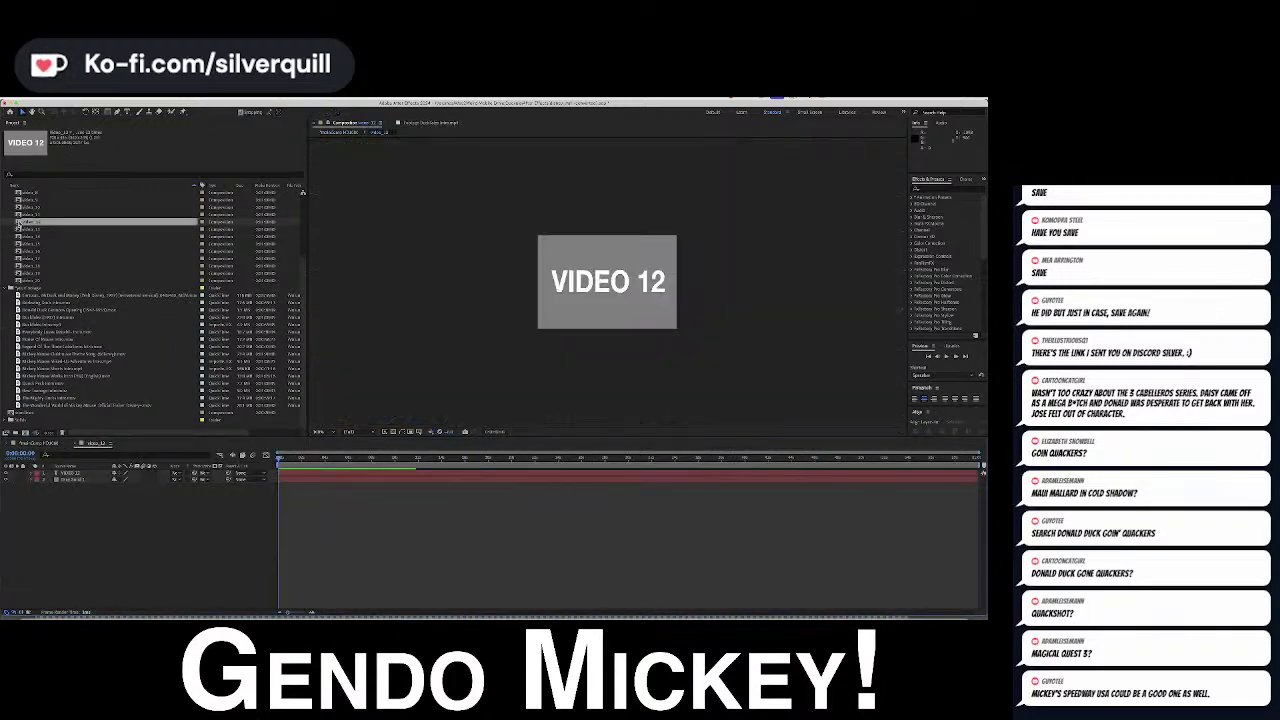
pyautogui.click(298, 471)
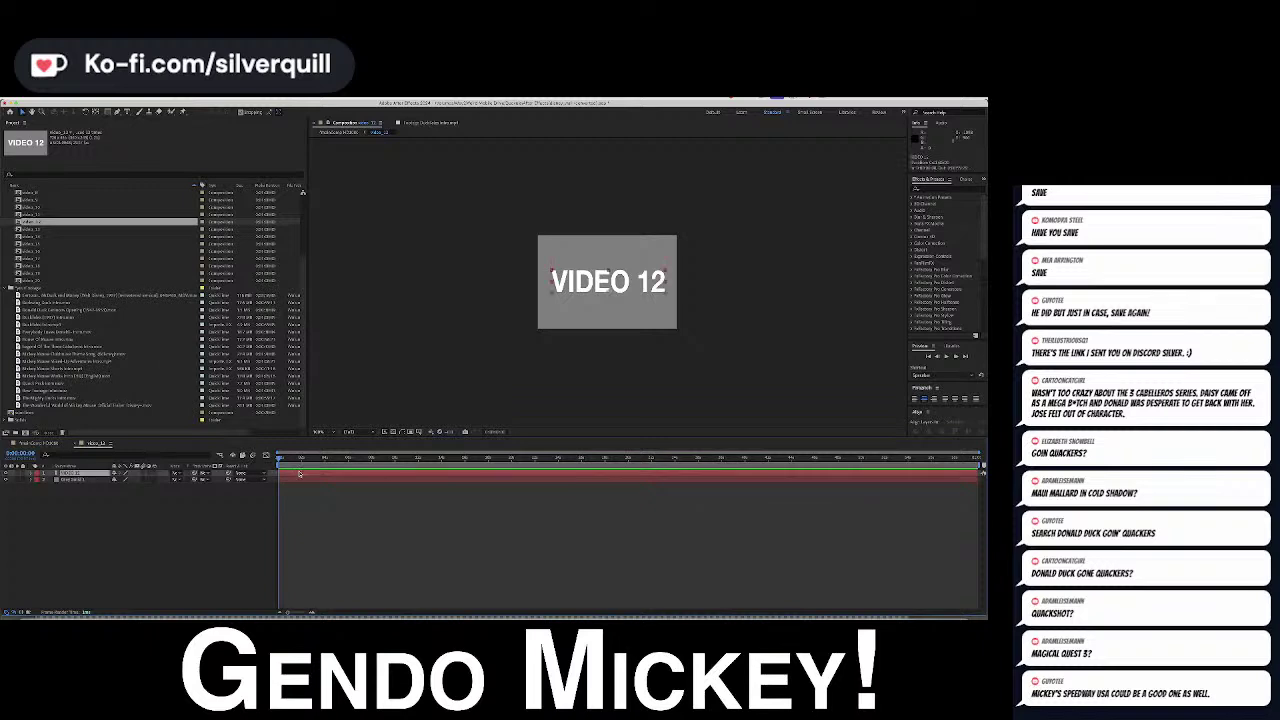
pyautogui.press('Delete')
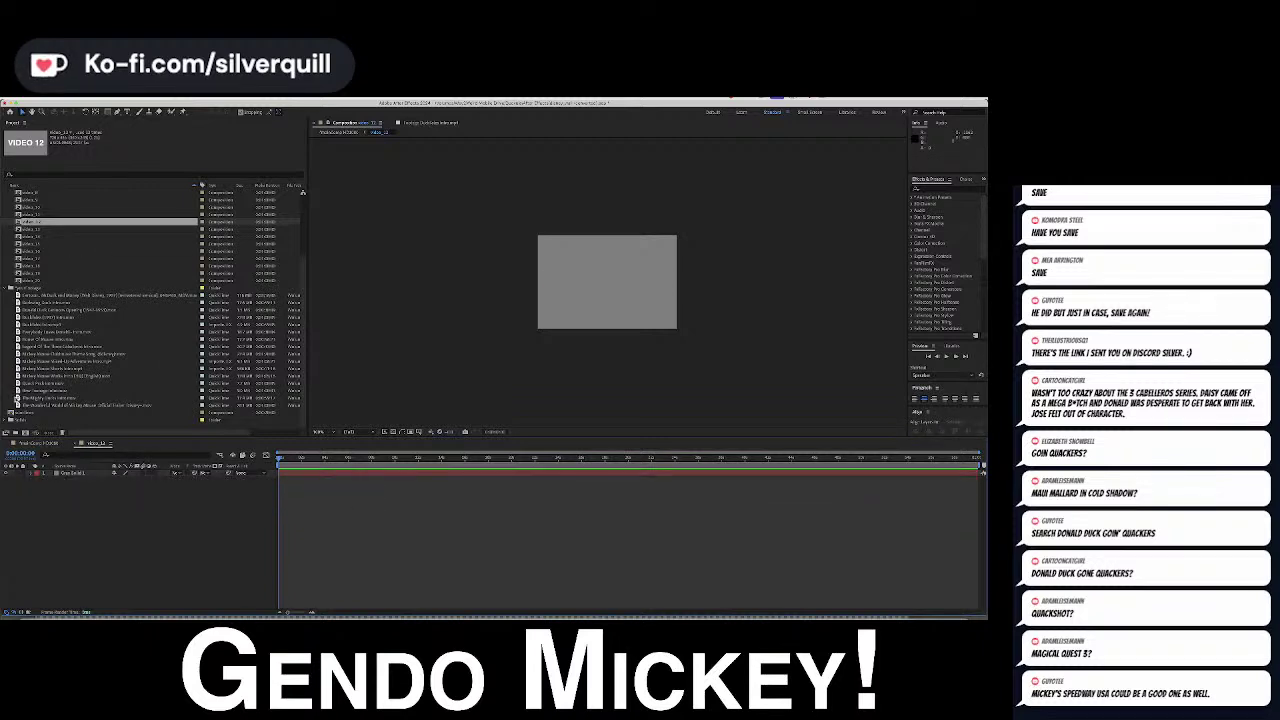
pyautogui.moveTo(20, 405); pyautogui.dragTo(421, 470)
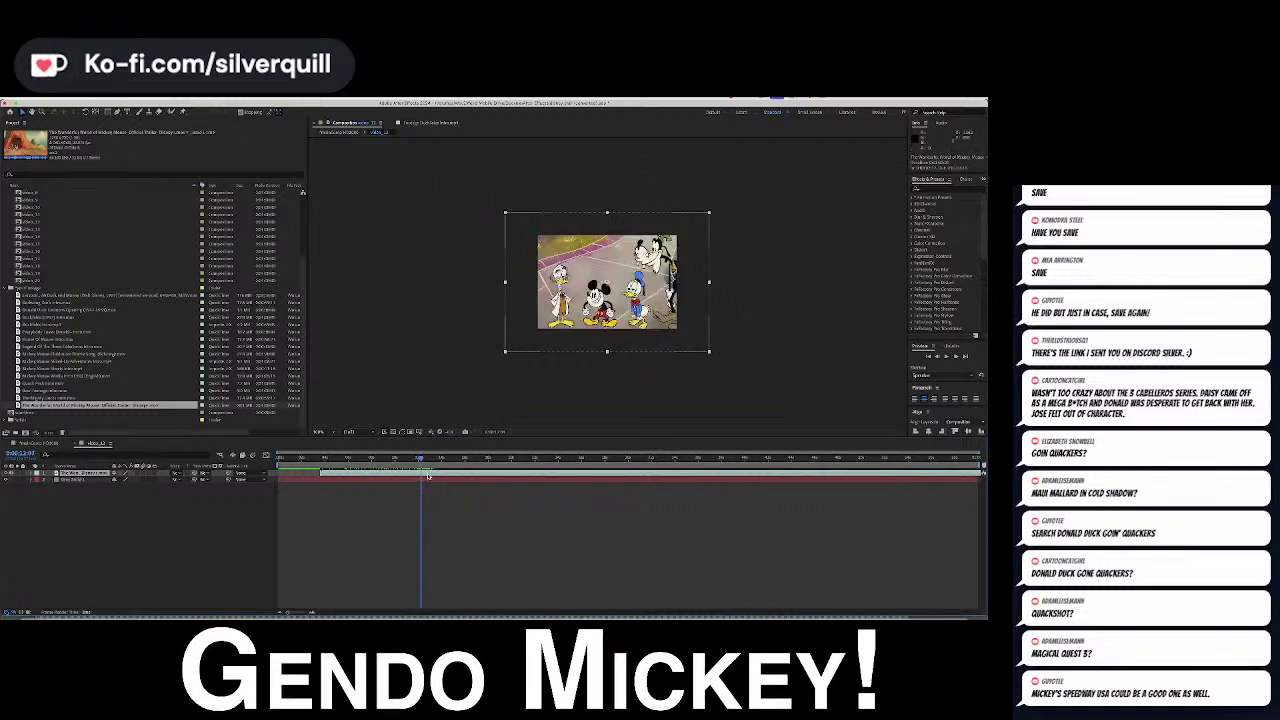
pyautogui.moveTo(433, 477); pyautogui.dragTo(290, 476)
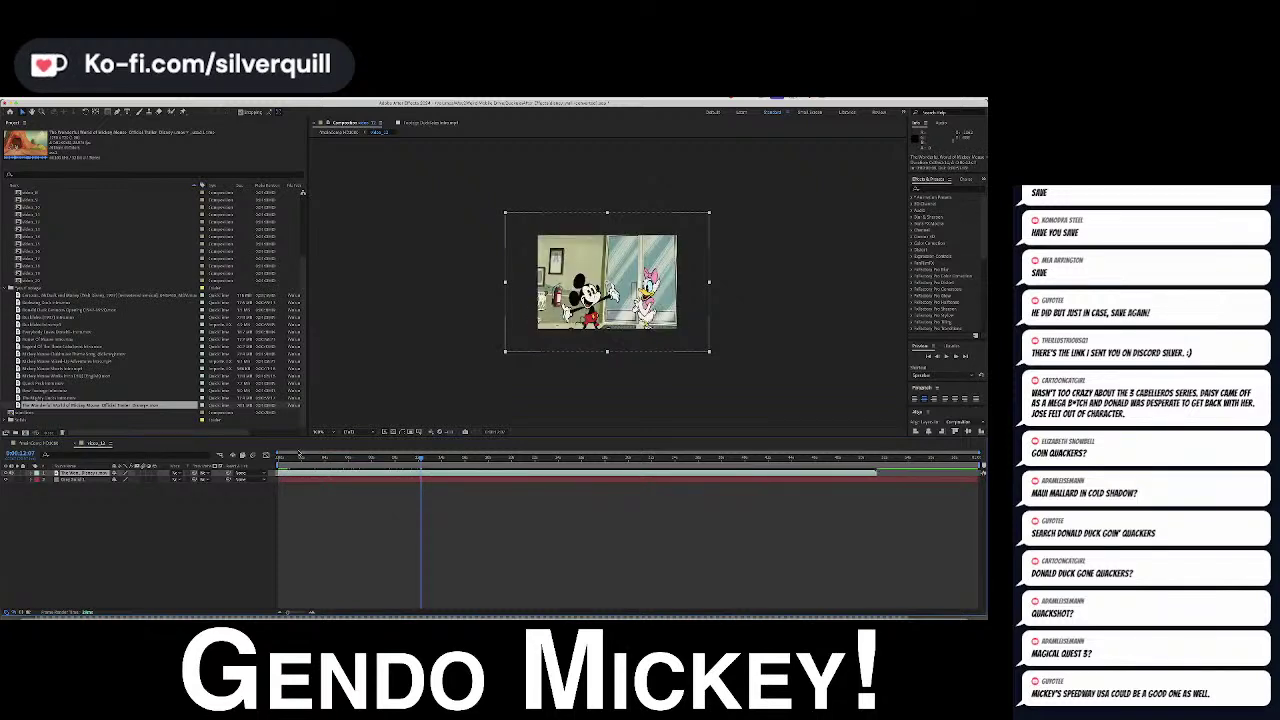
# Apply Freeze On Last Frame to The Wonderful World of Mickey Mouse layer and collapse its properties
pyautogui.rightClick(125, 472)
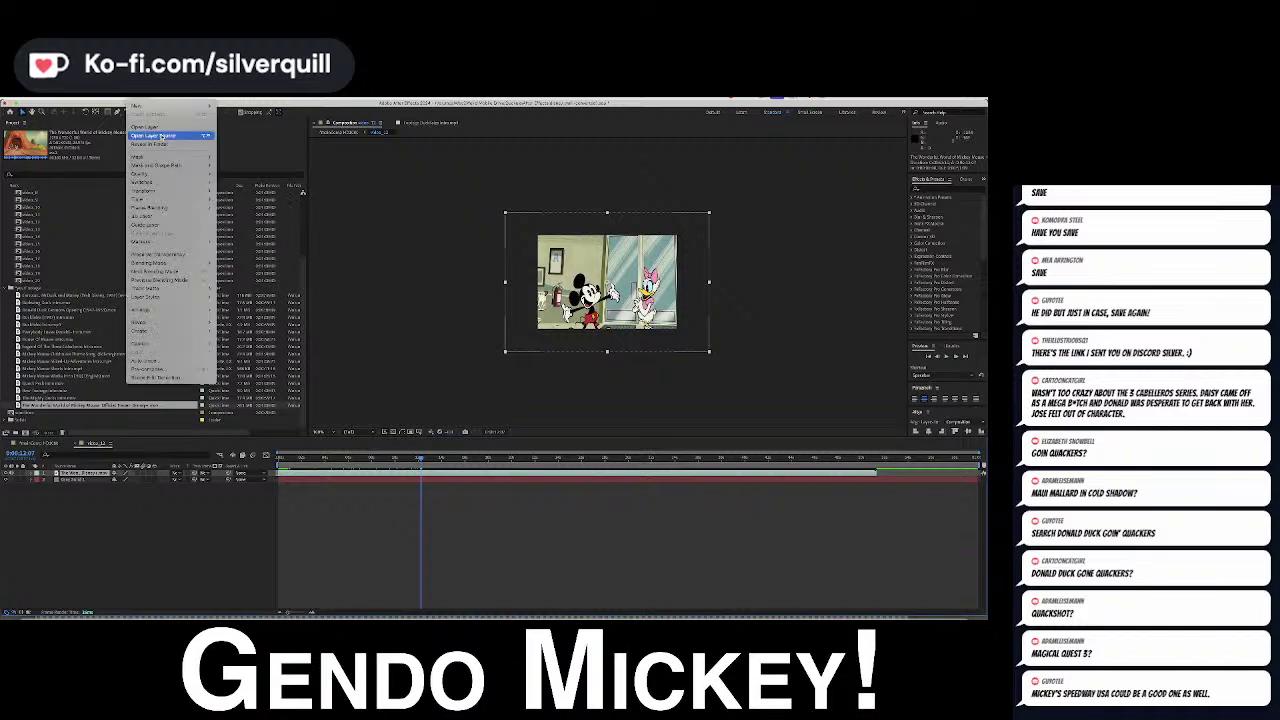
pyautogui.moveTo(150, 190)
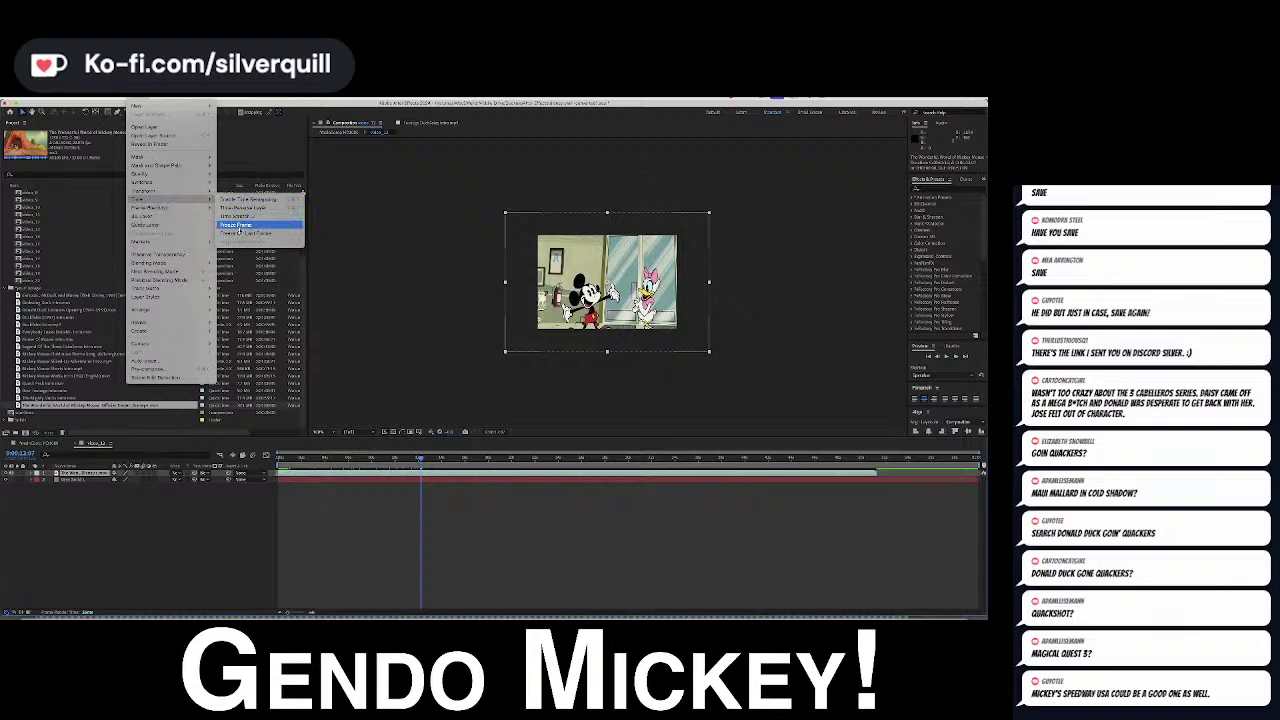
pyautogui.click(245, 233)
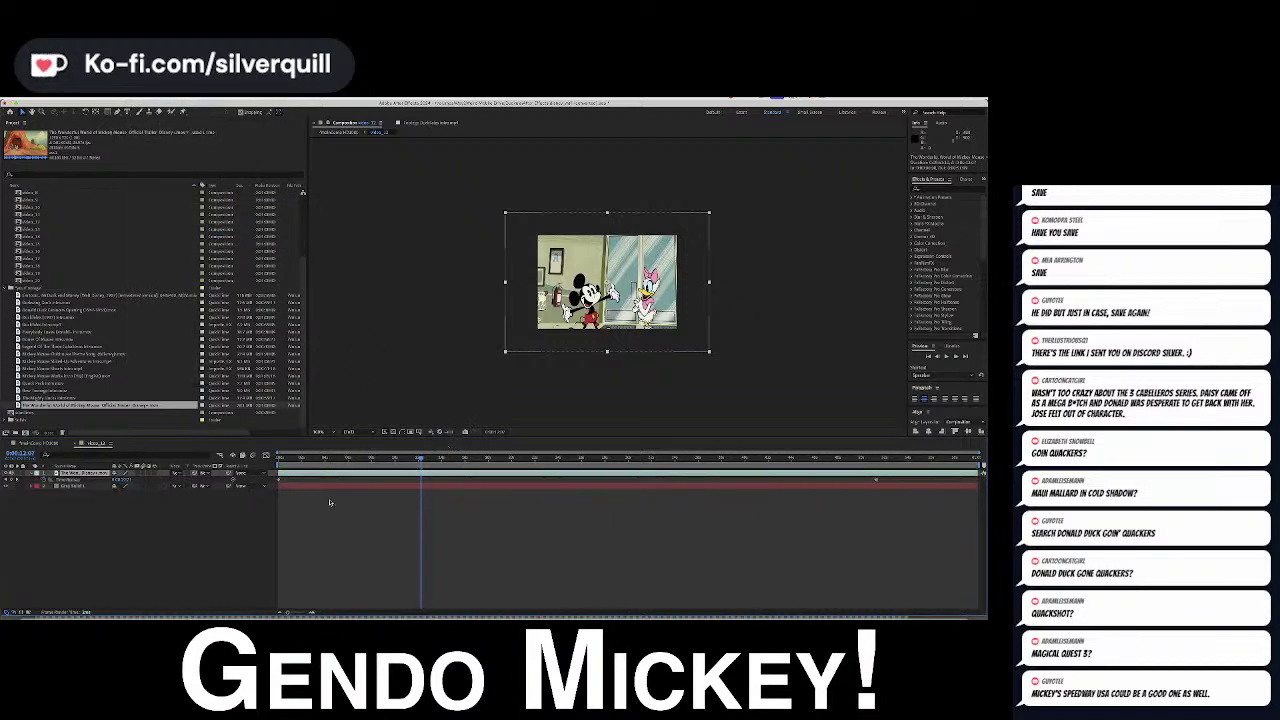
pyautogui.click(118, 517)
pyautogui.click(31, 478)
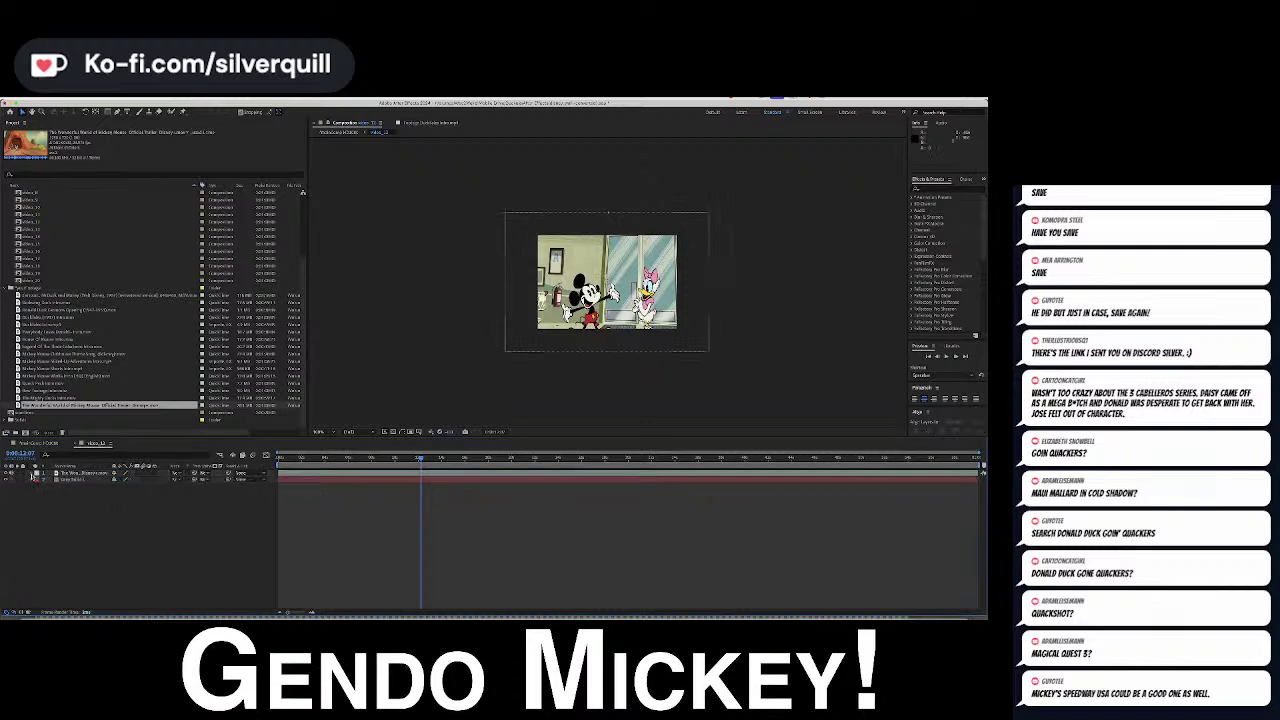
# Scale The Wonderful World of Mickey Mouse clip down to fit the video_12 frame and scrub ahead to check its framing
pyautogui.click(38, 487)
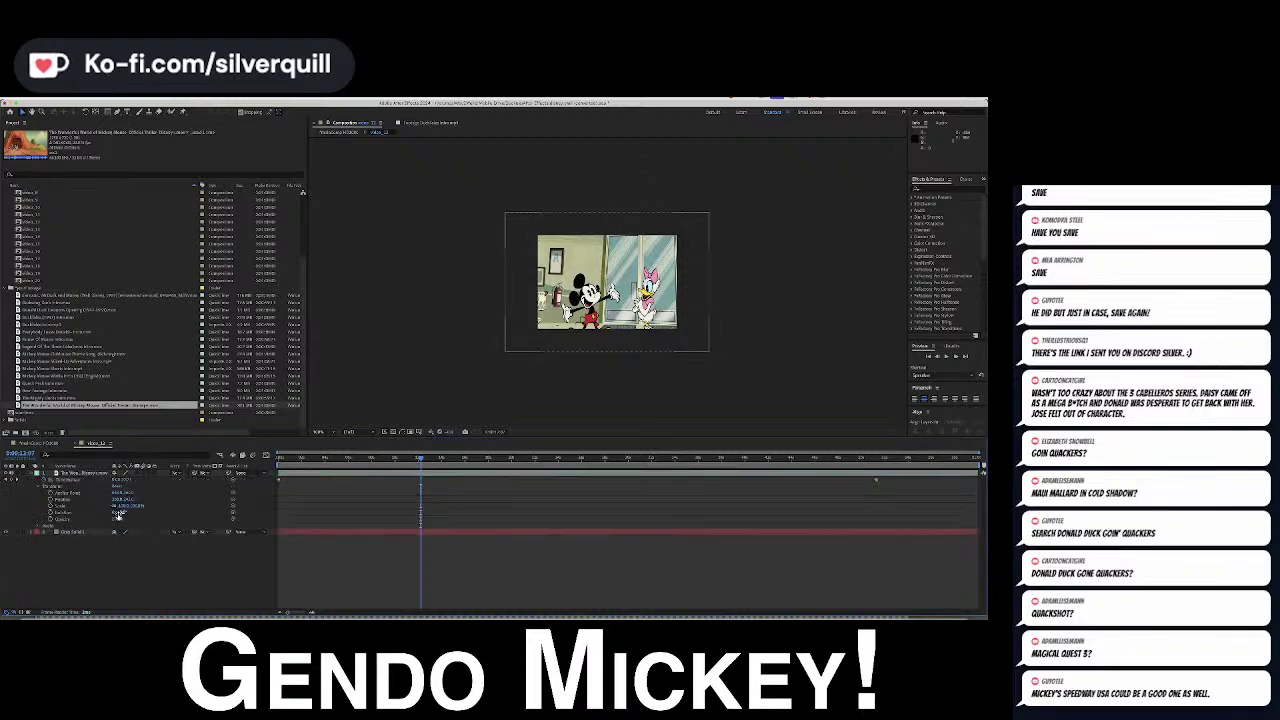
pyautogui.moveTo(134, 506); pyautogui.dragTo(352, 498)
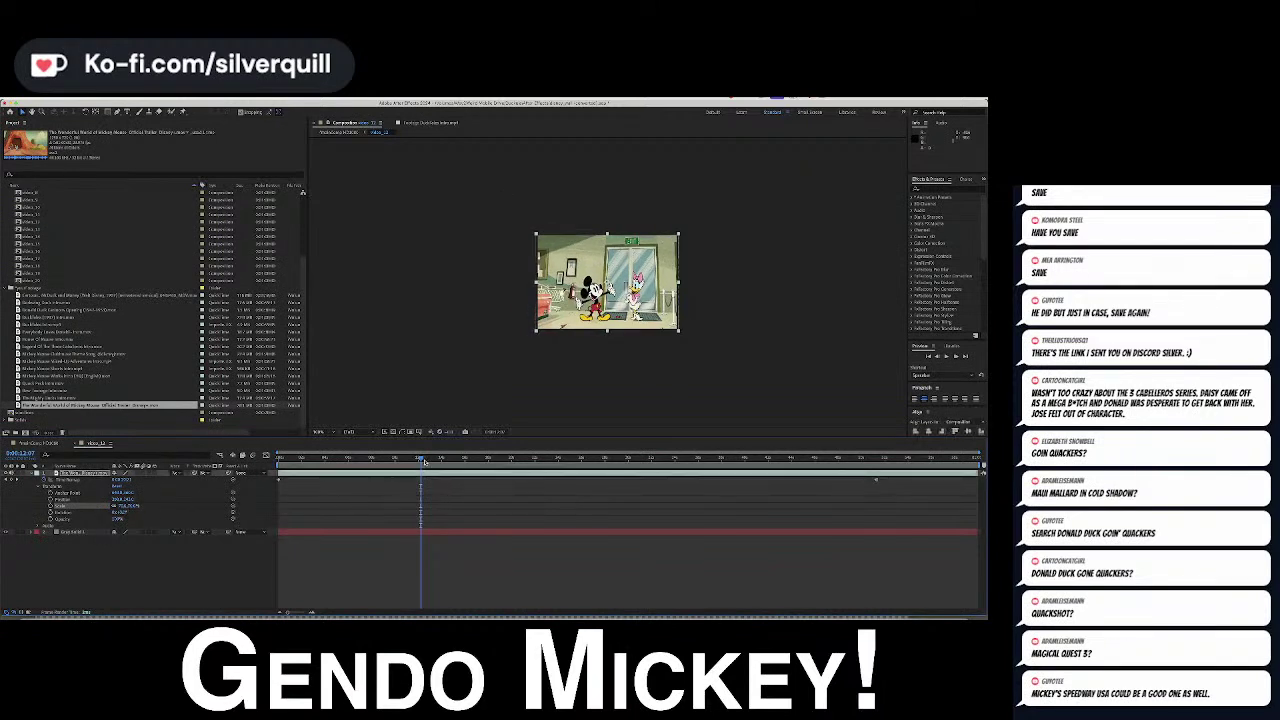
pyautogui.moveTo(424, 462); pyautogui.dragTo(746, 459)
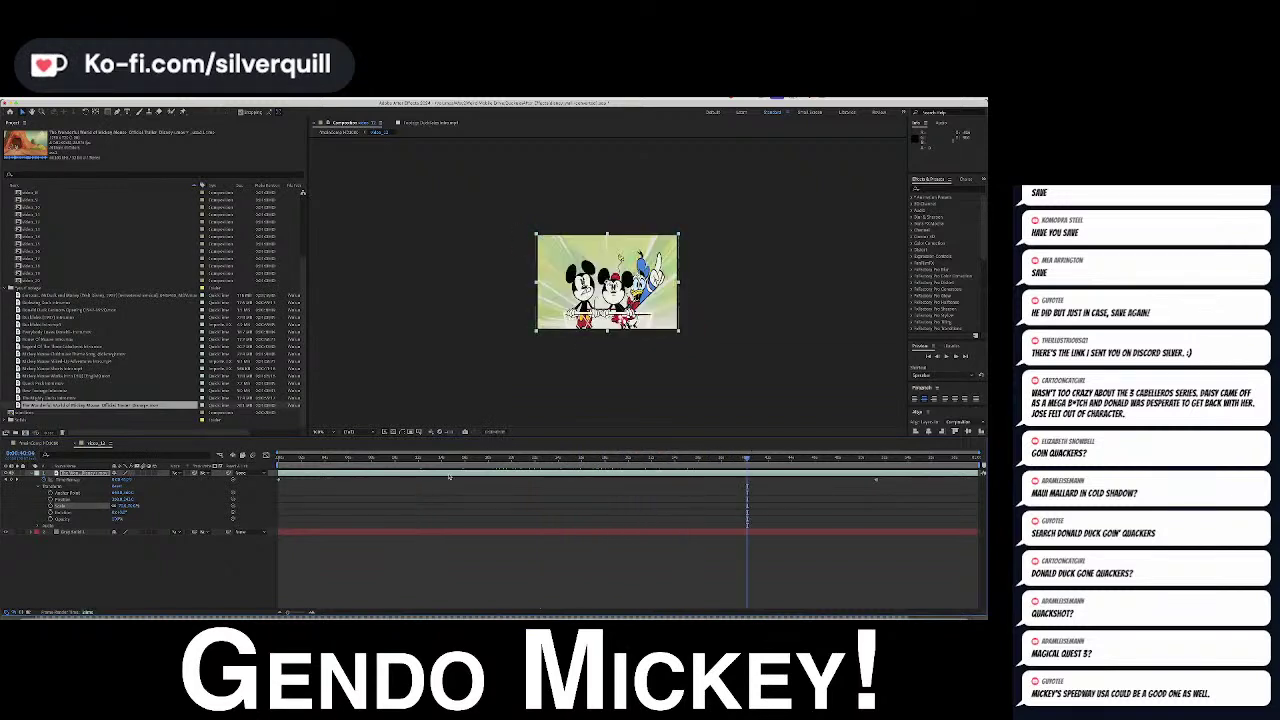
# Return to the main video wall composition, check its screens at several early times, and save the project
pyautogui.click(78, 445)
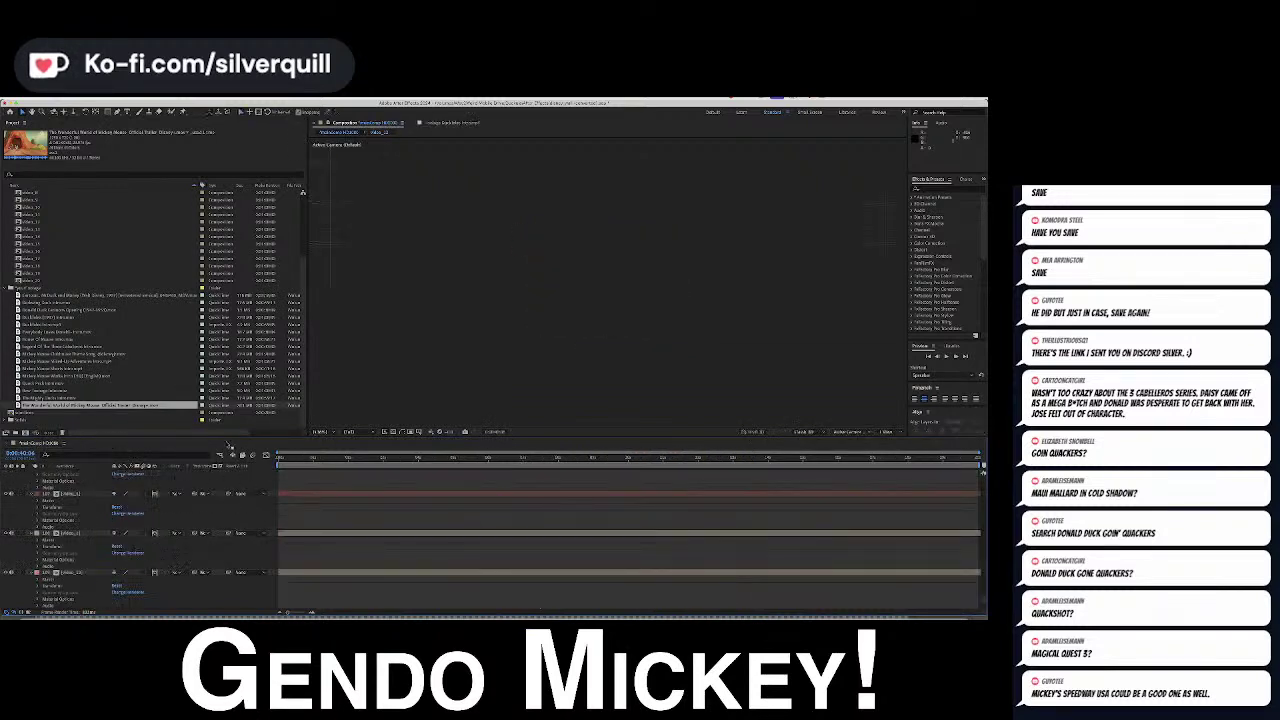
pyautogui.click(312, 459)
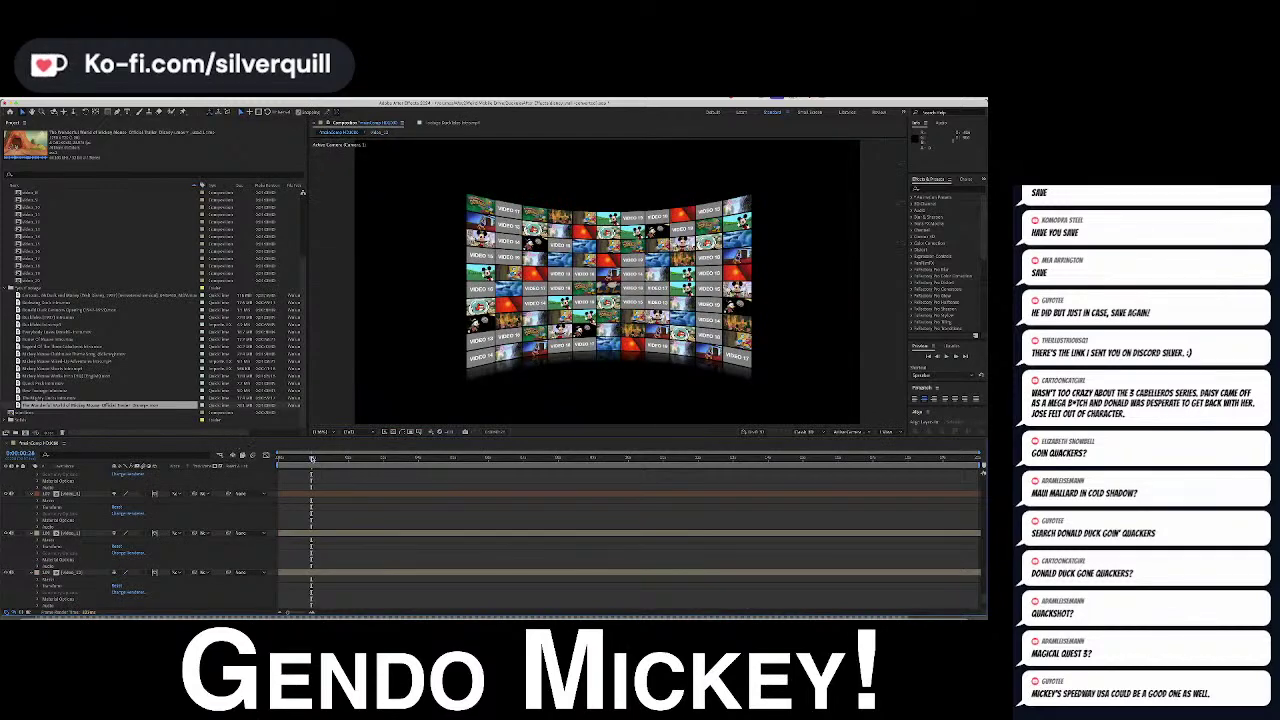
pyautogui.moveTo(312, 459); pyautogui.dragTo(346, 461)
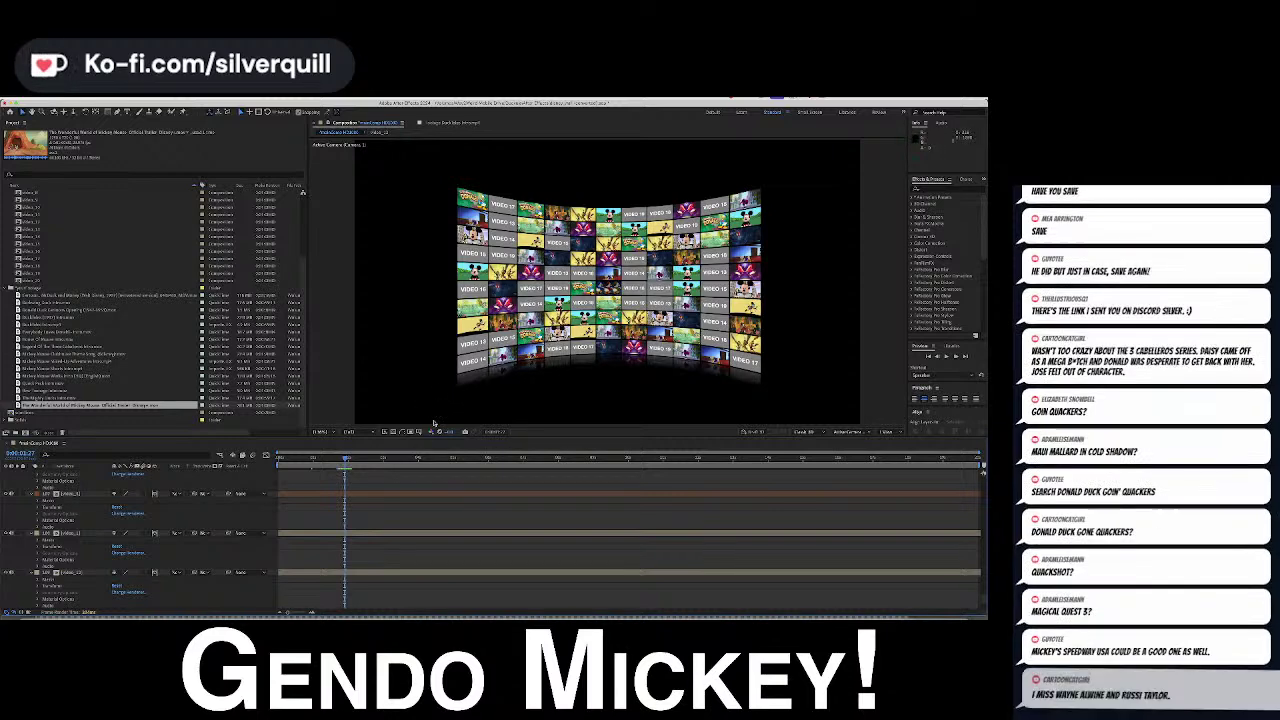
pyautogui.click(380, 459)
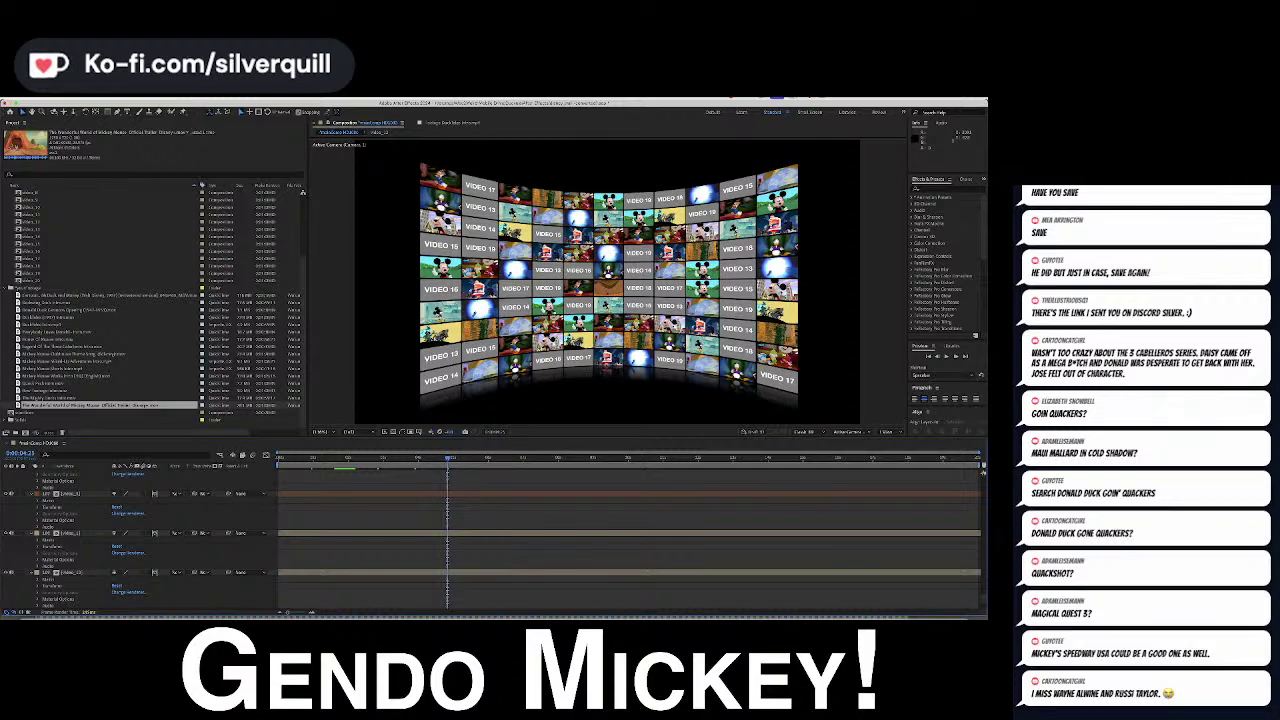
pyautogui.press('super+s')
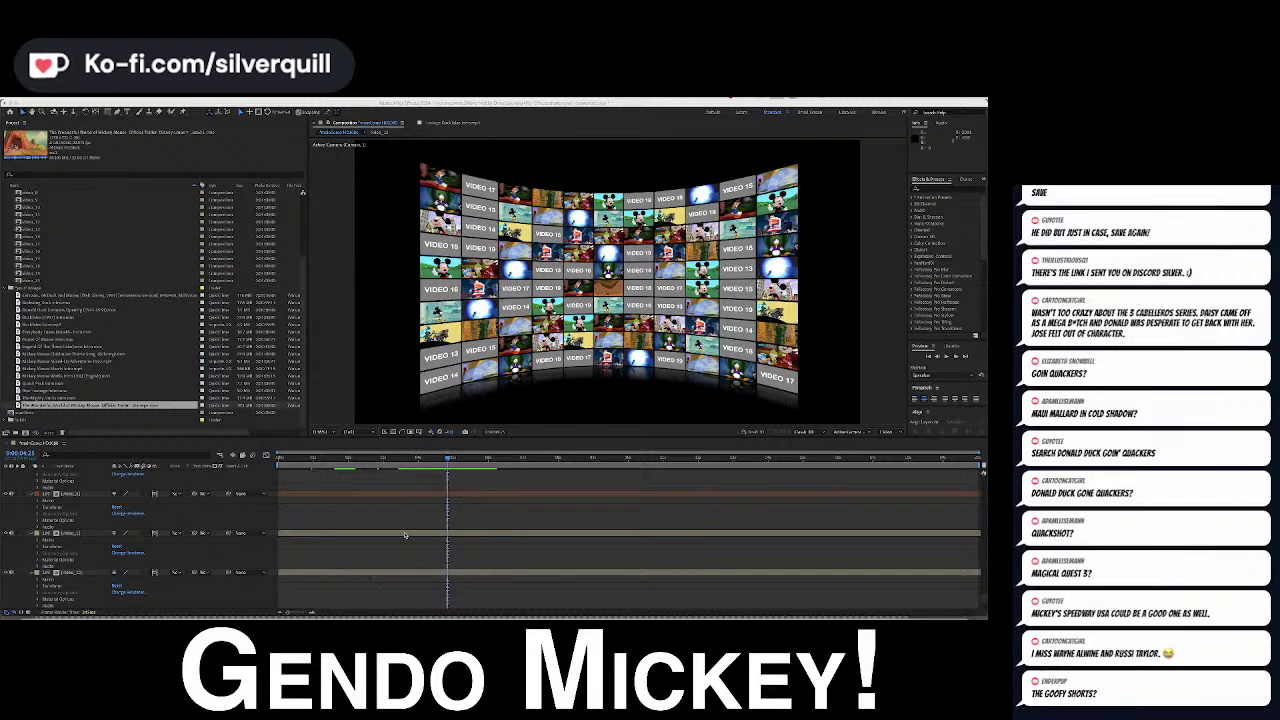
# Scrub through the video wall animation and back to its start, and look through its layers and the project's compositions and footage
pyautogui.moveTo(447, 459); pyautogui.dragTo(645, 459)
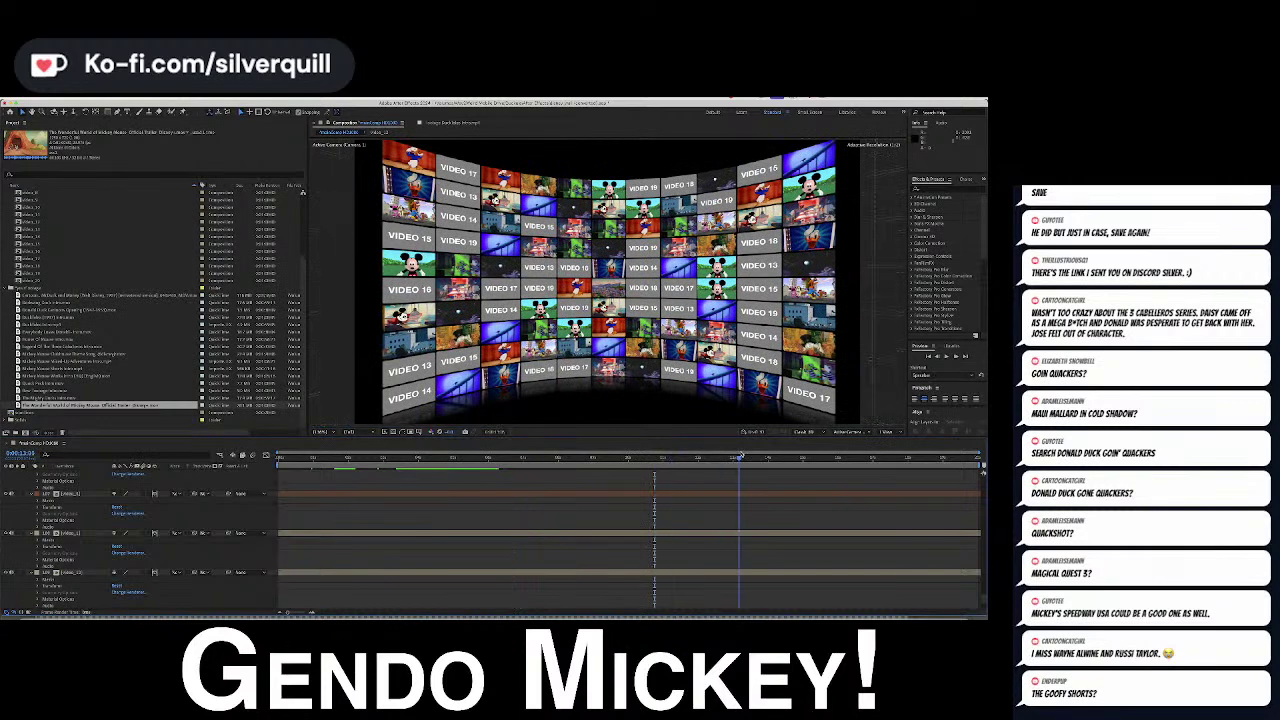
pyautogui.click(743, 458)
pyautogui.moveTo(743, 457); pyautogui.dragTo(766, 457)
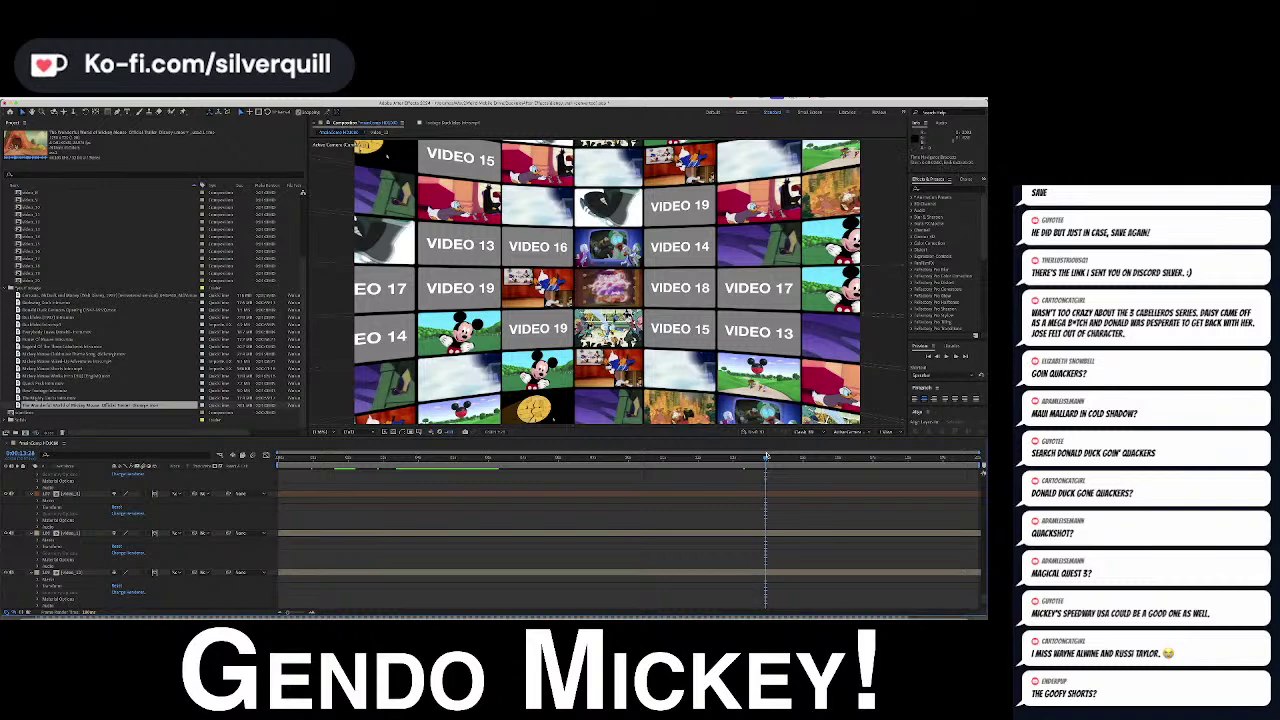
pyautogui.moveTo(724, 456); pyautogui.dragTo(278, 460)
pyautogui.scroll(5, 334, 534)
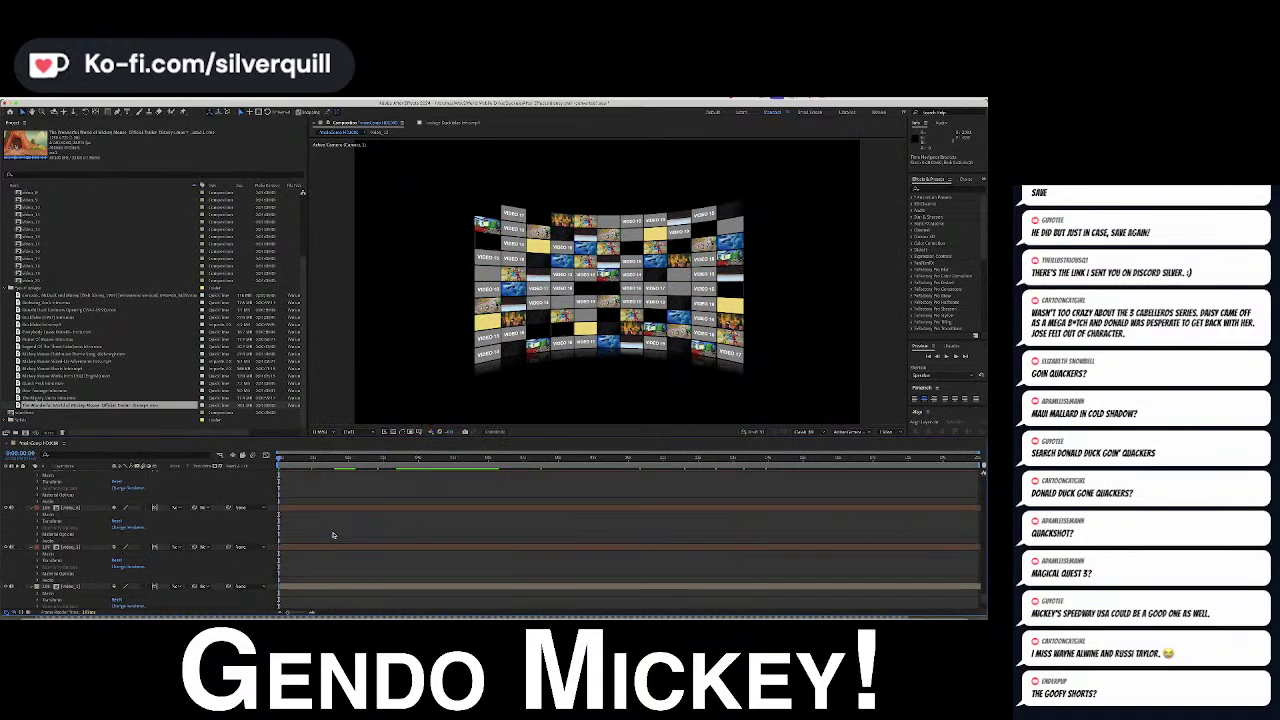
pyautogui.scroll(-10, 334, 534)
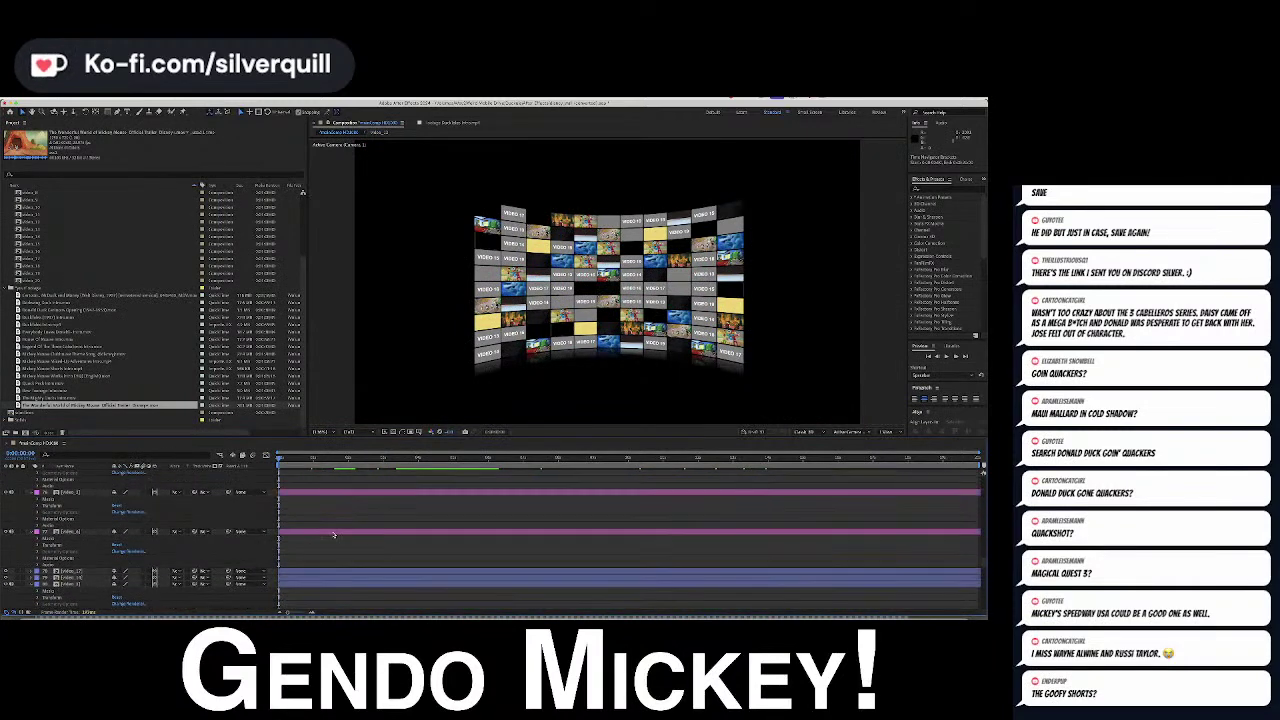
pyautogui.scroll(-10, 334, 534)
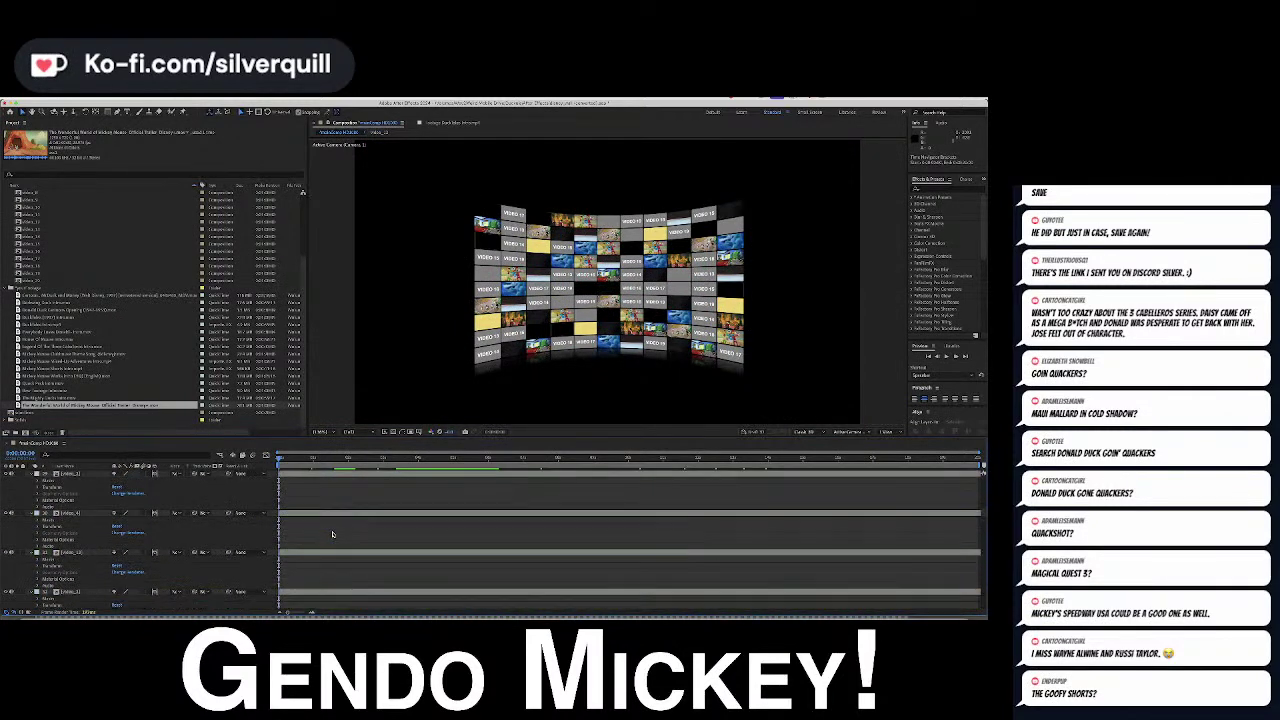
pyautogui.scroll(-3, 333, 534)
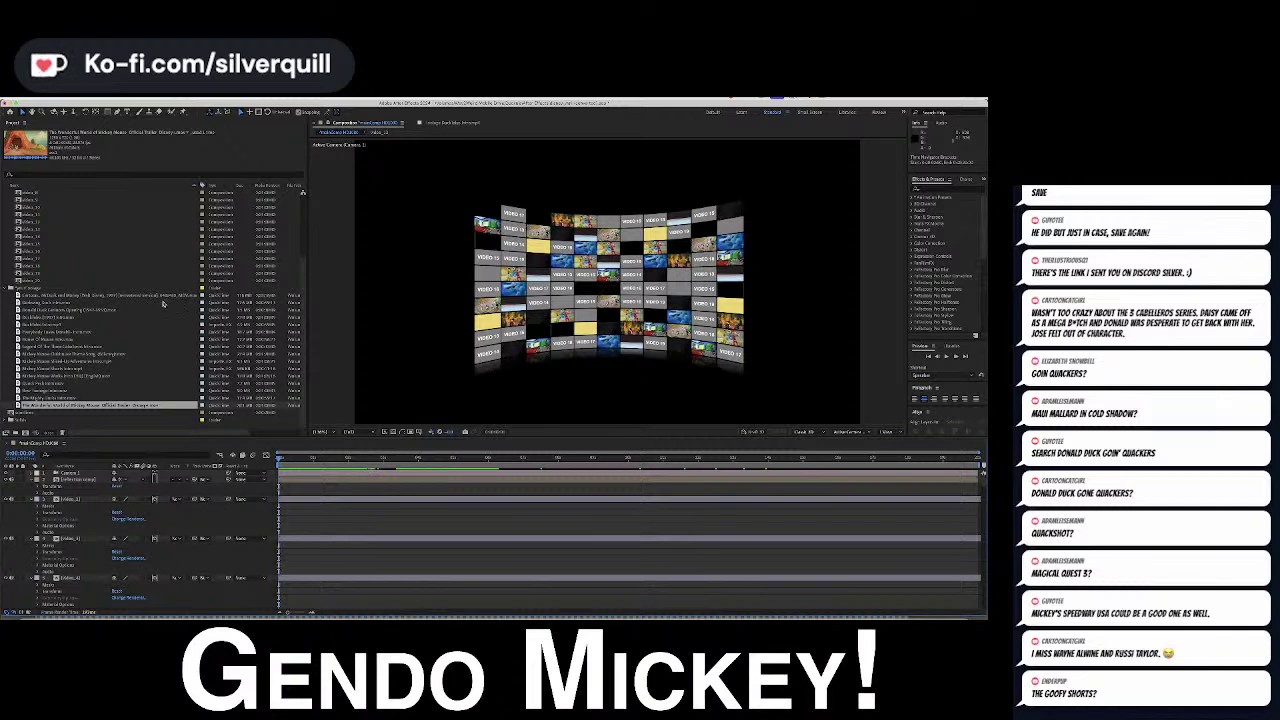
pyautogui.scroll(4, 163, 303)
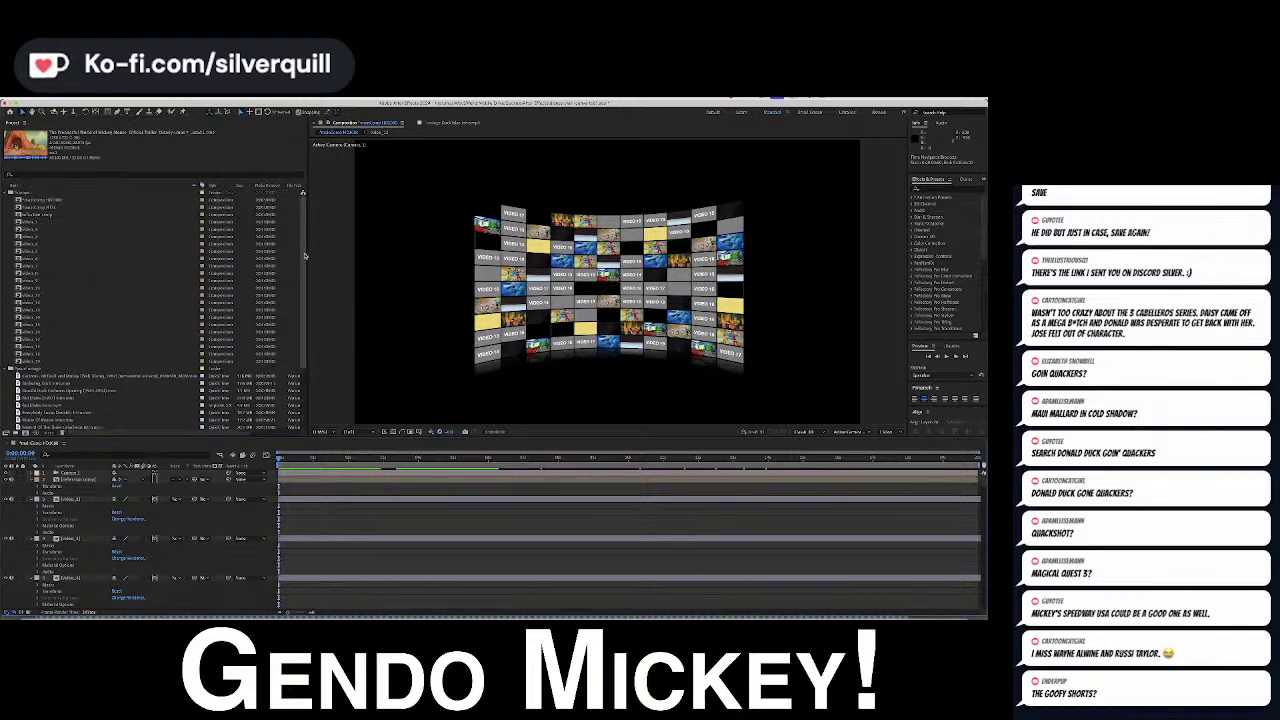
pyautogui.scroll(-3, 305, 294)
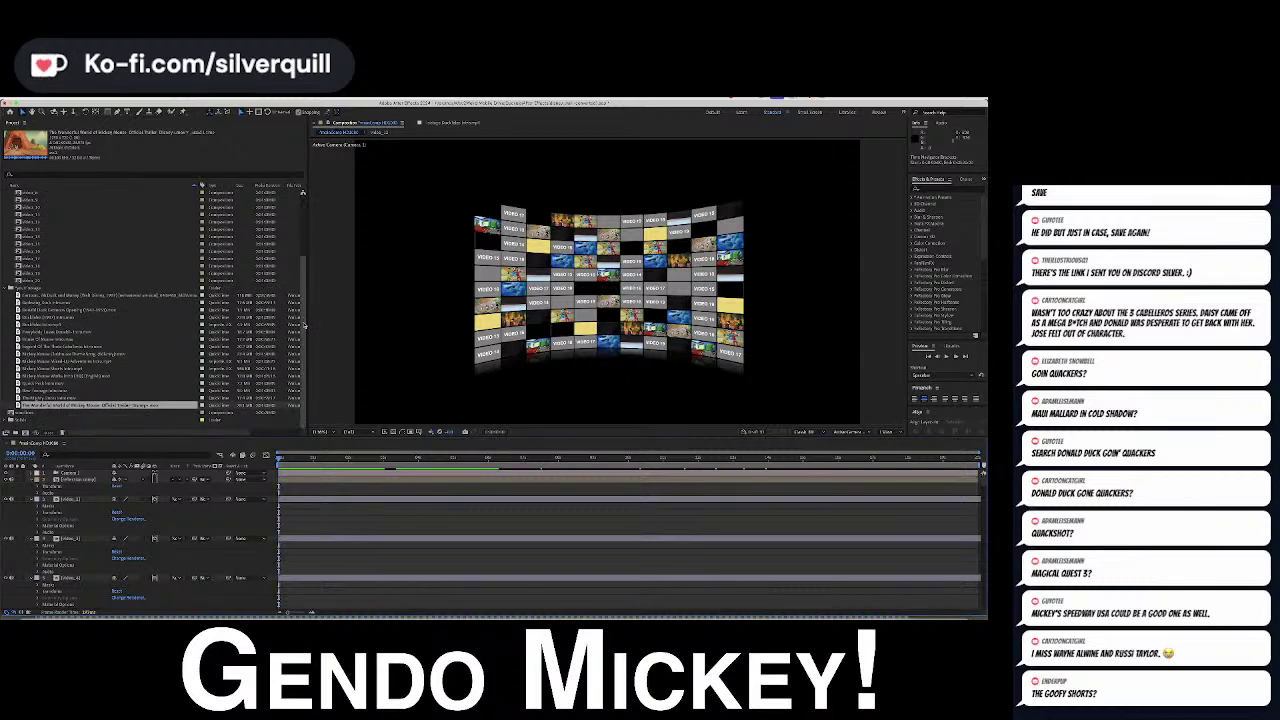
pyautogui.scroll(4, 305, 294)
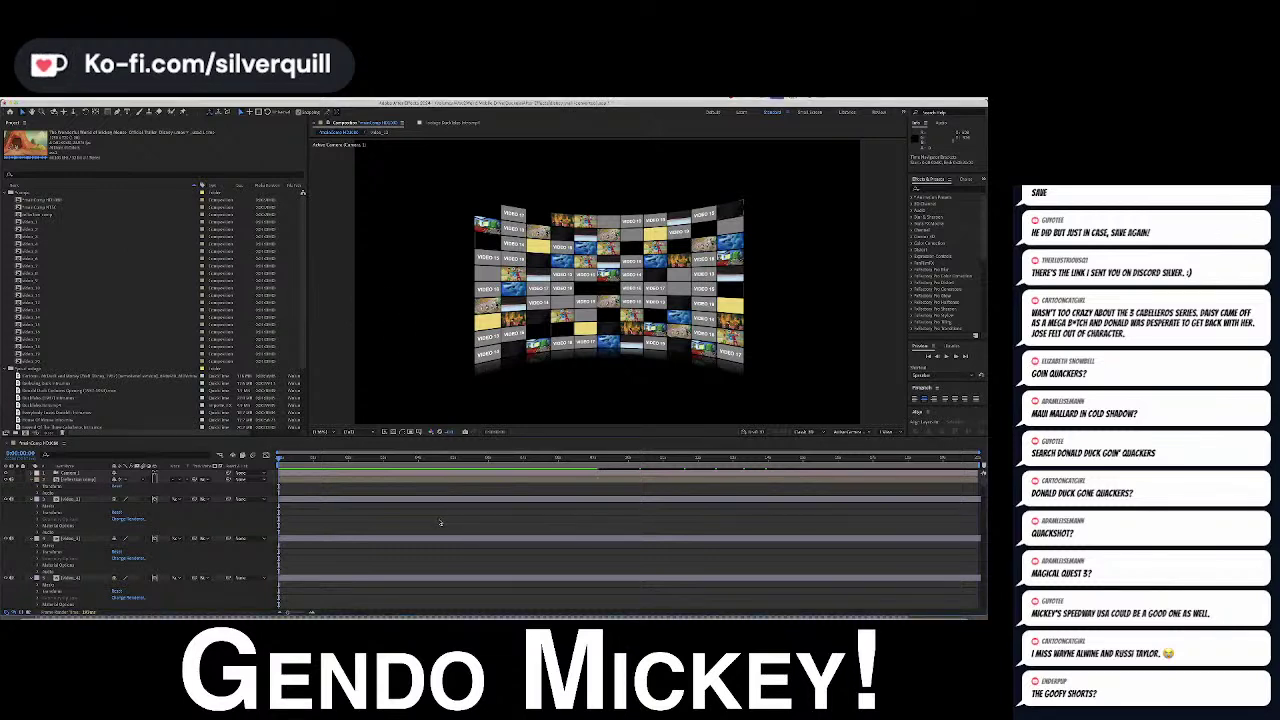
# Save the project again, dismiss the alert, and play back the video wall from near its start
pyautogui.press('super+s')
pyautogui.click(567, 375)
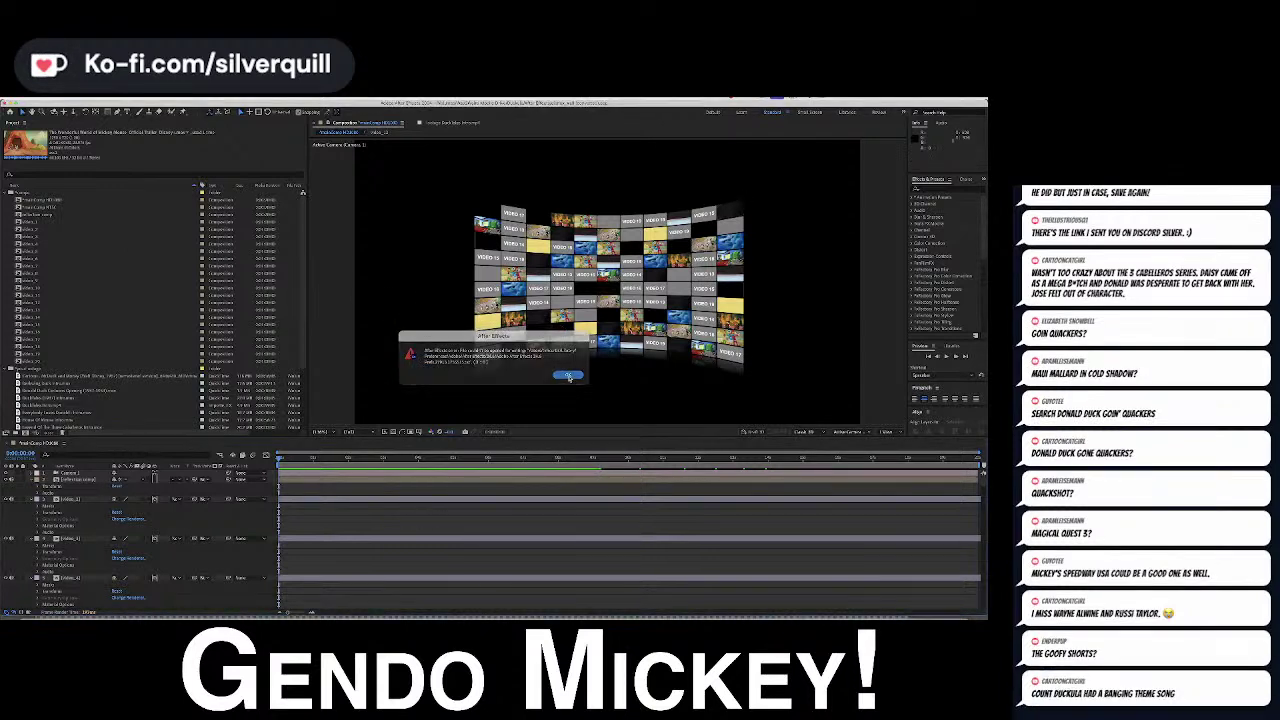
pyautogui.click(322, 460)
pyautogui.press('space')
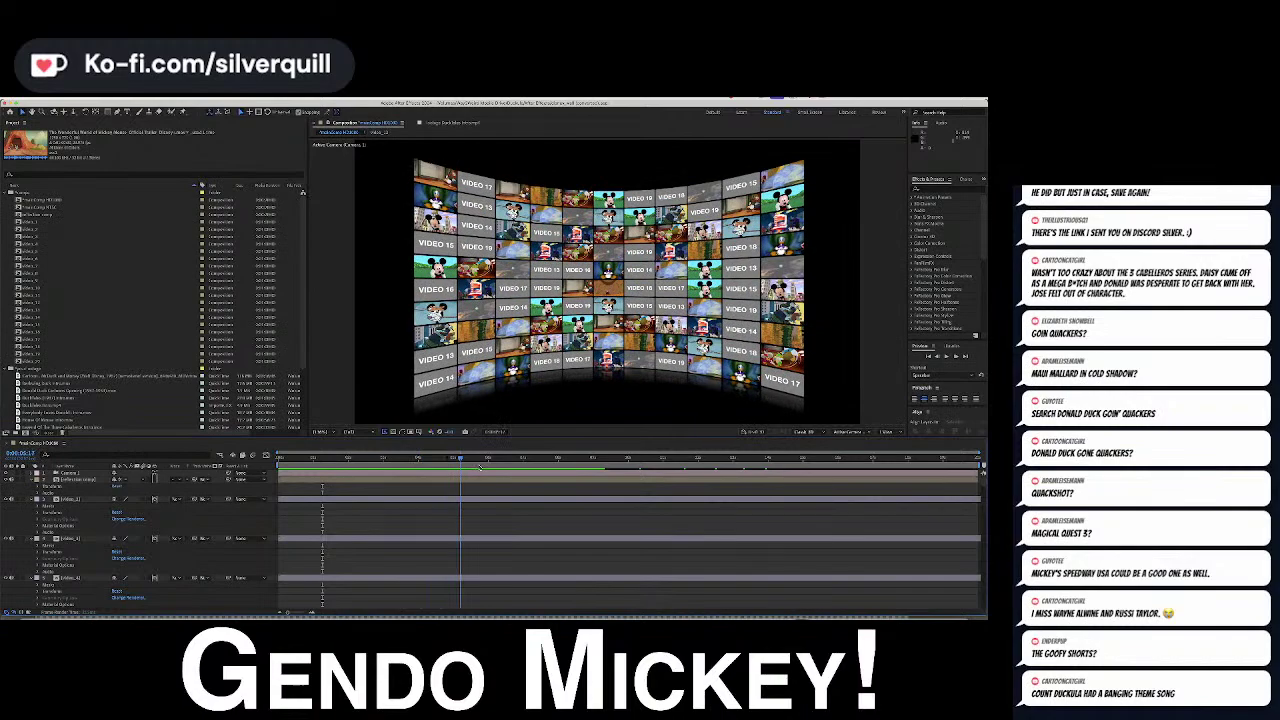
pyautogui.moveTo(586, 470); pyautogui.dragTo(205, 455)
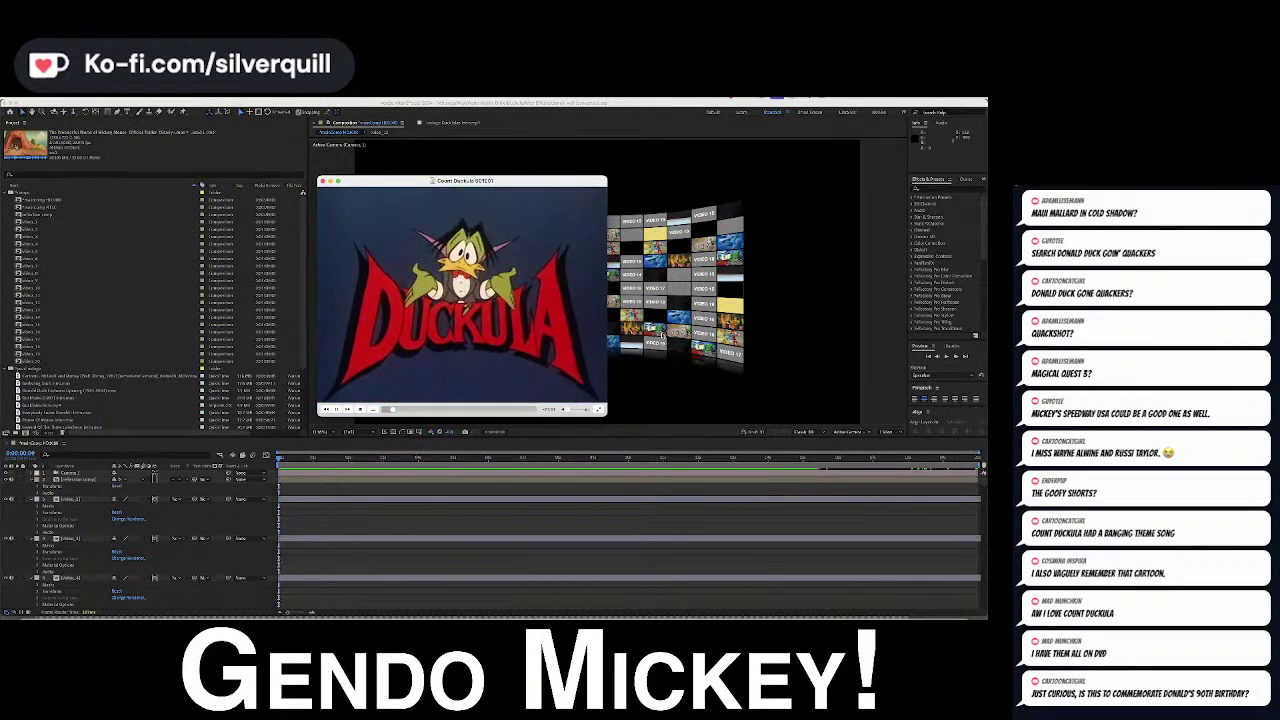
# Try to capture a snapshot of the Count Duckula title frame from within the video player, closing the Convert & Stream window
pyautogui.press('super+shift+s')
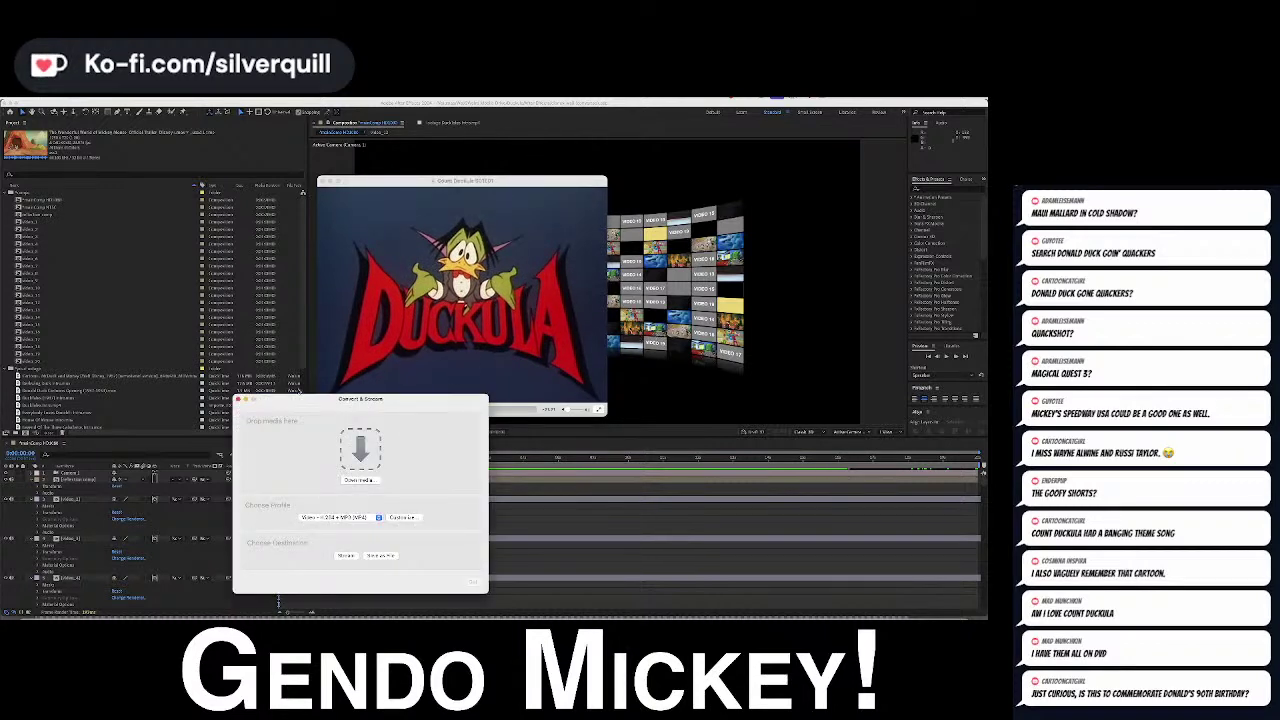
pyautogui.click(238, 399)
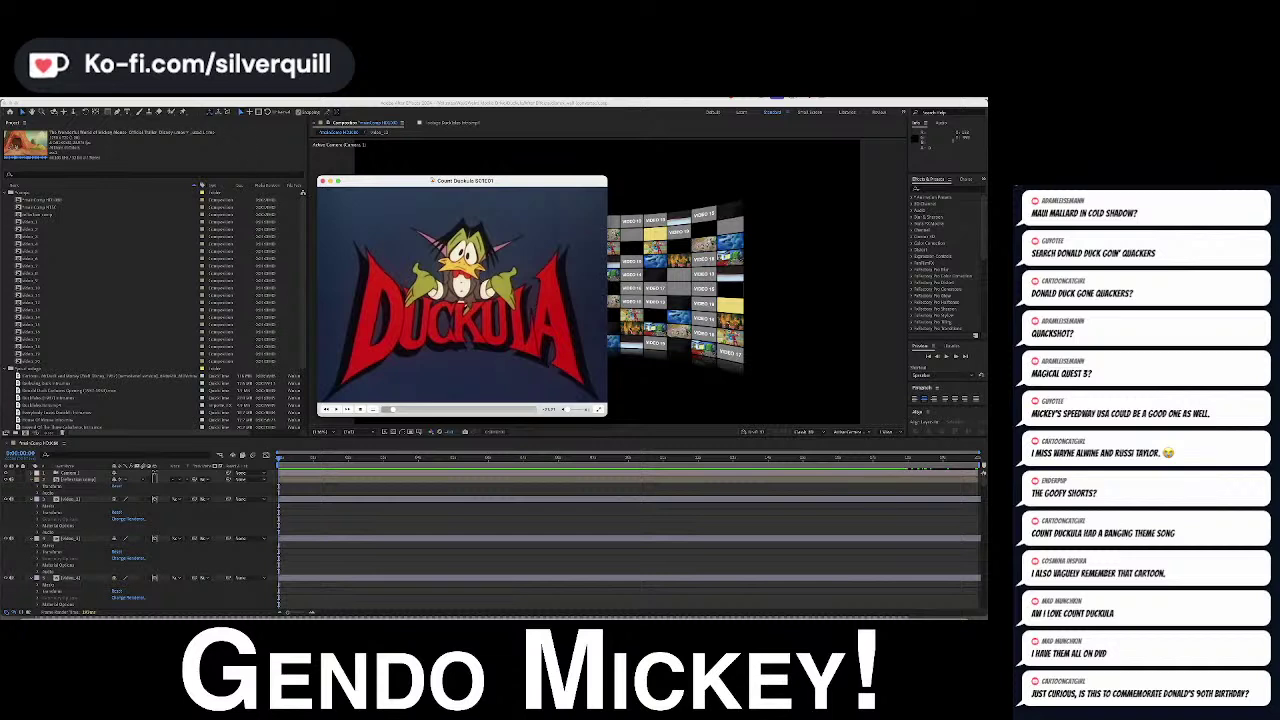
pyautogui.click(179, 100)
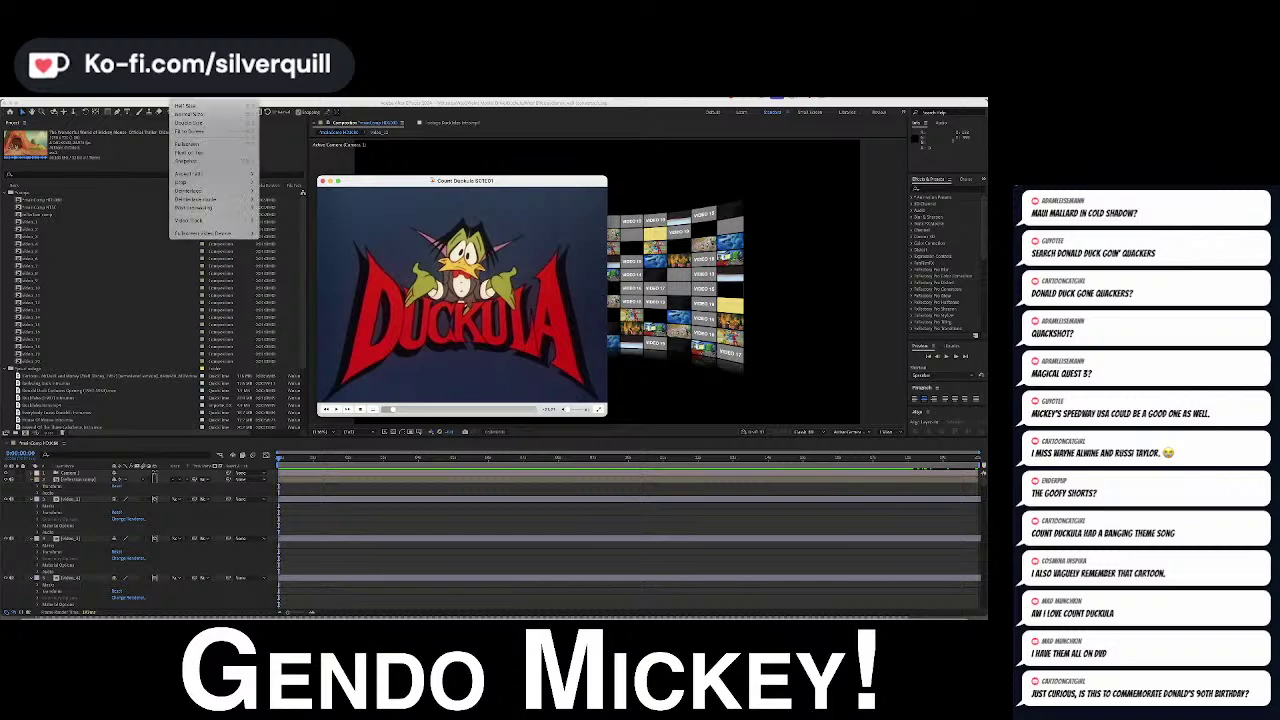
pyautogui.click(209, 161)
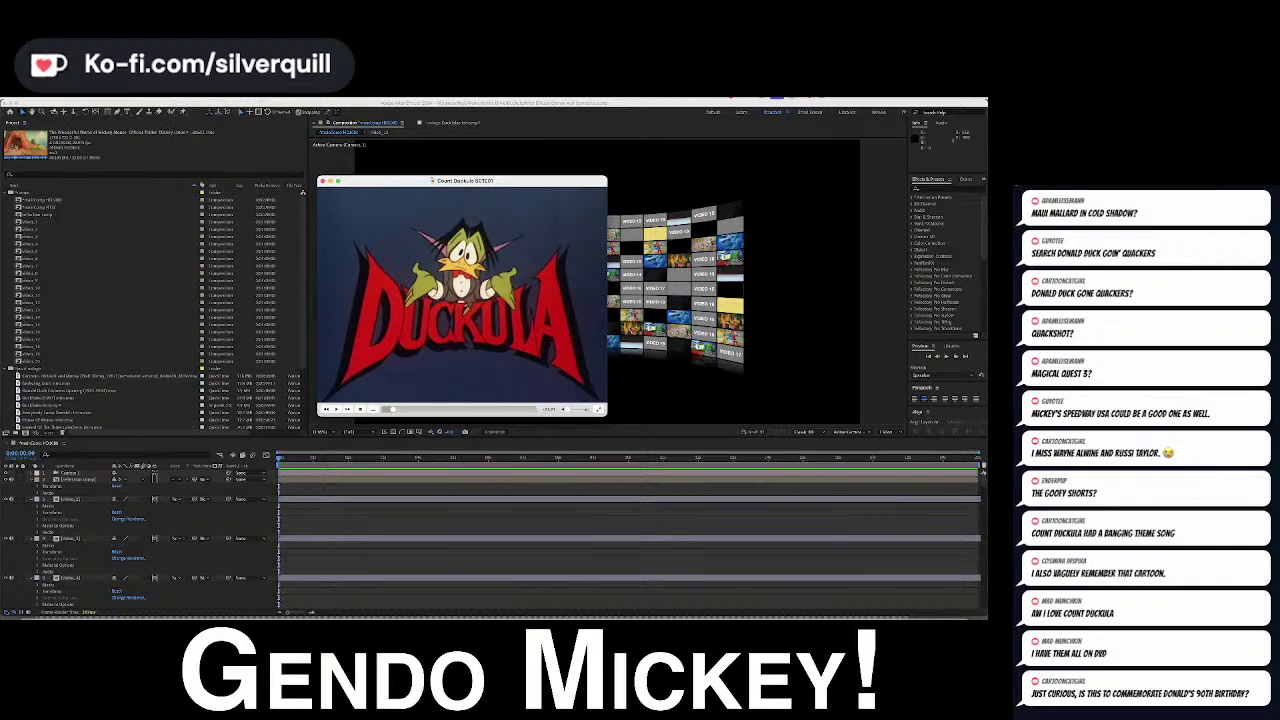
pyautogui.press('super+Tab')
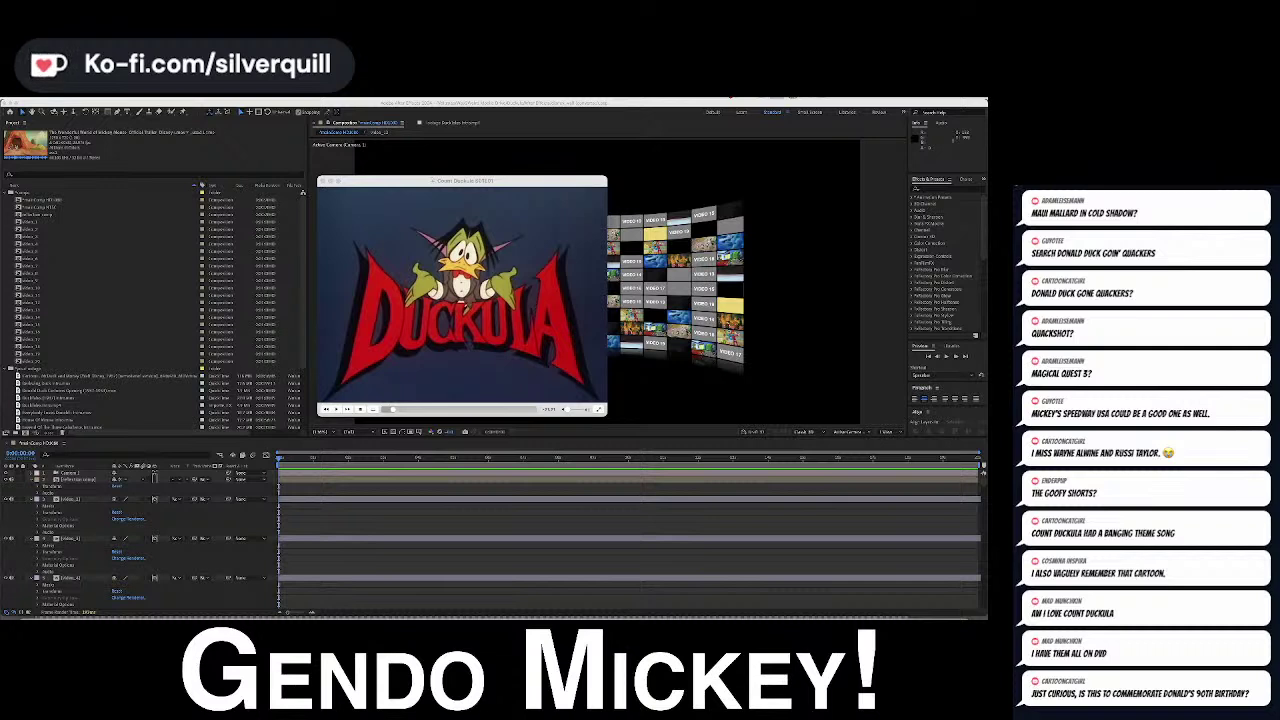
pyautogui.click(430, 266)
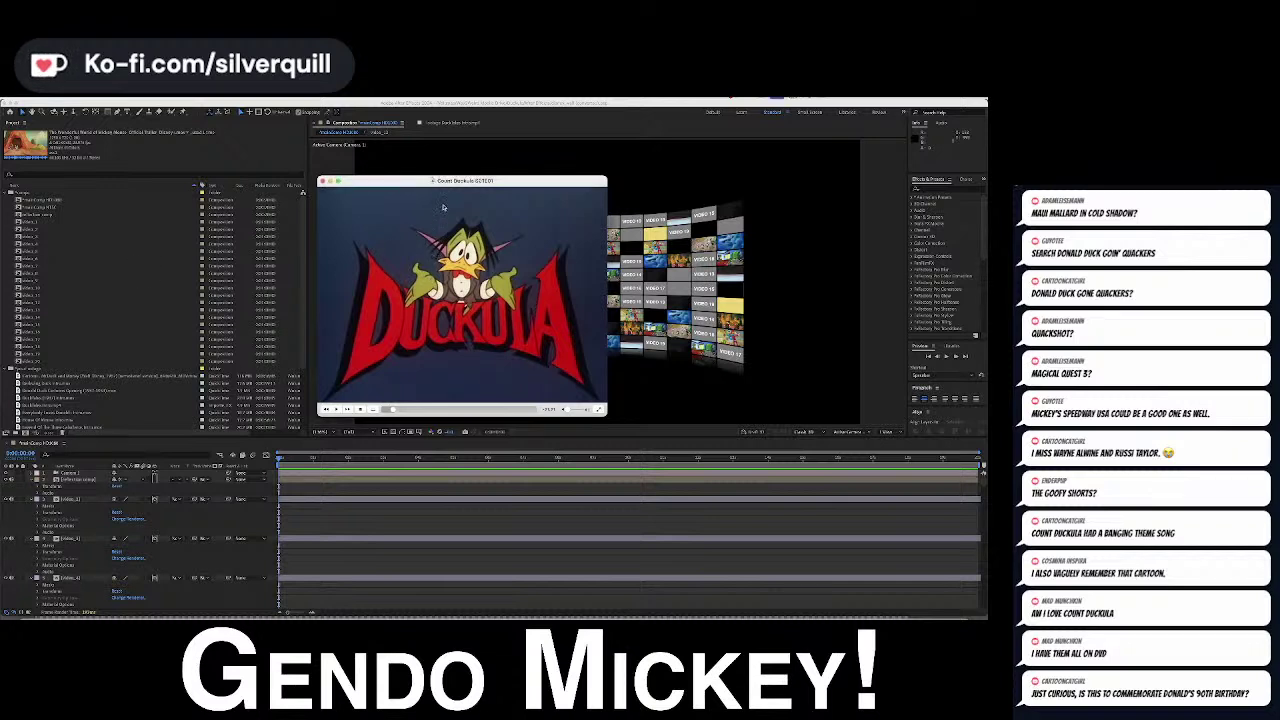
pyautogui.moveTo(443, 182); pyautogui.dragTo(470, 220)
pyautogui.click(178, 99)
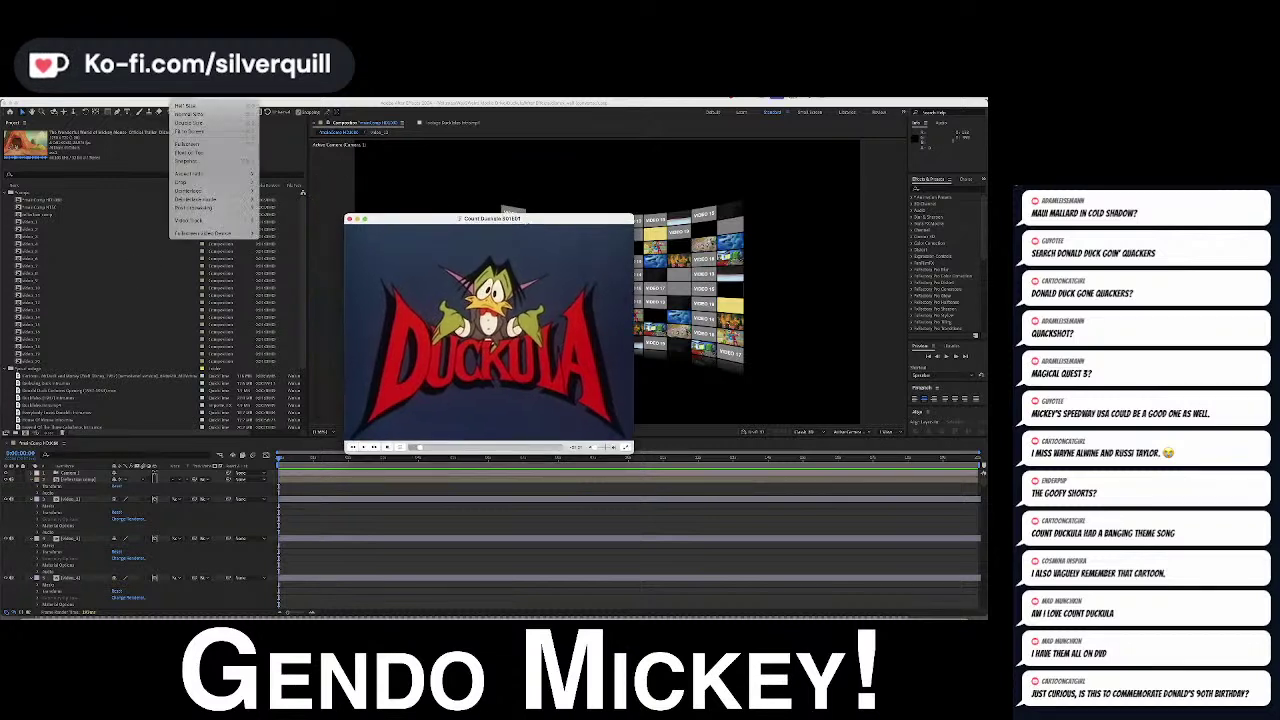
pyautogui.click(208, 164)
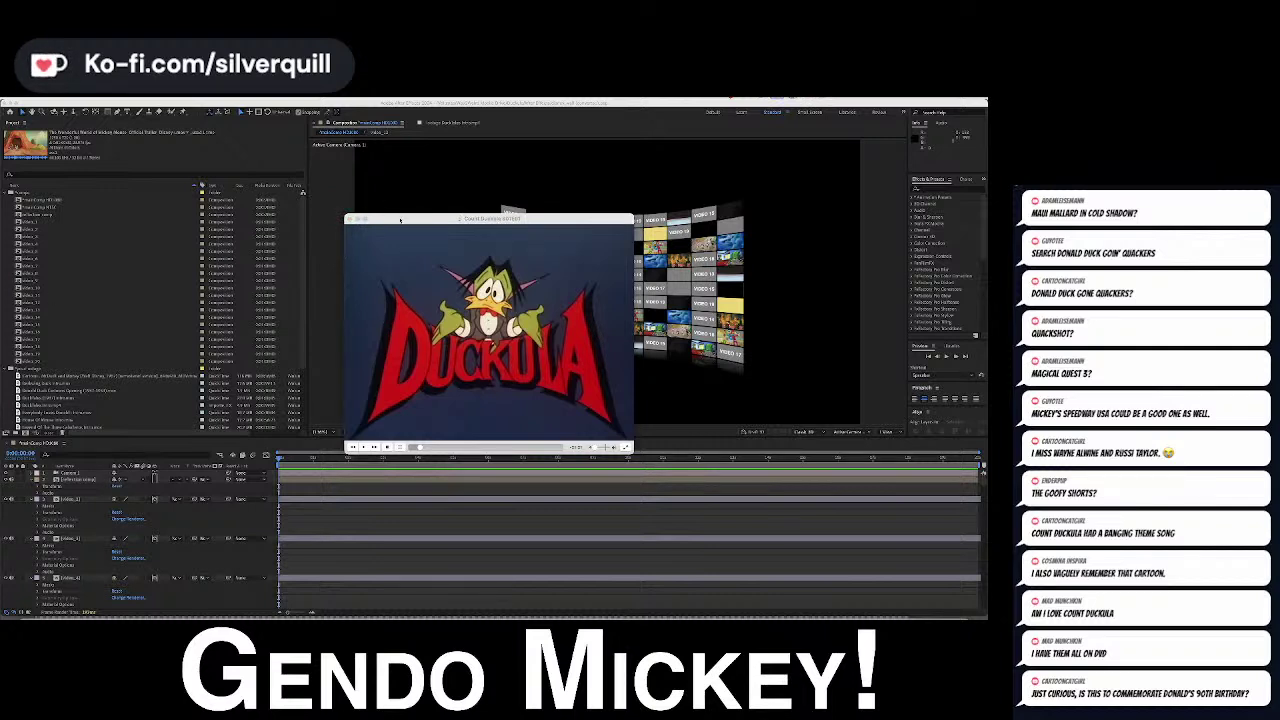
# Enlarge the Count Duckula video window, take a screenshot of just the title frame, and open the capture to check it
pyautogui.moveTo(400, 220); pyautogui.dragTo(298, 167)
pyautogui.moveTo(526, 389); pyautogui.dragTo(752, 556)
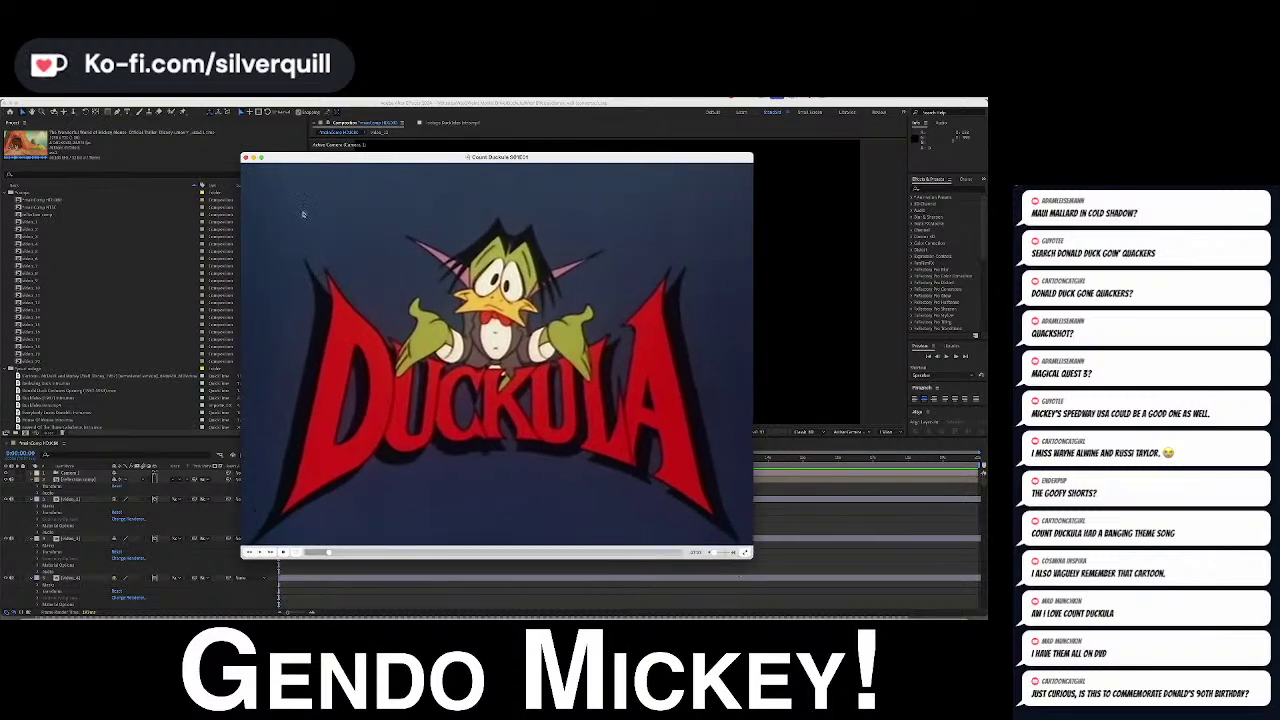
pyautogui.moveTo(242, 165); pyautogui.dragTo(752, 544)
pyautogui.click(759, 549)
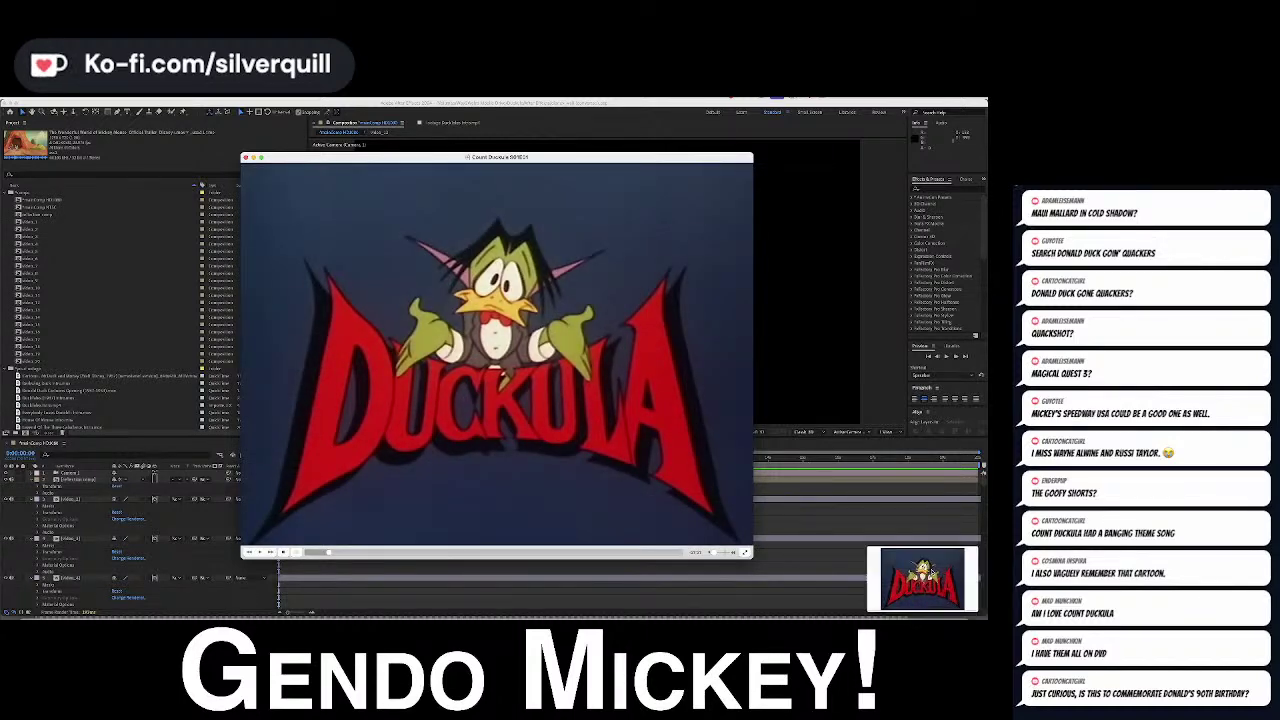
pyautogui.click(932, 572)
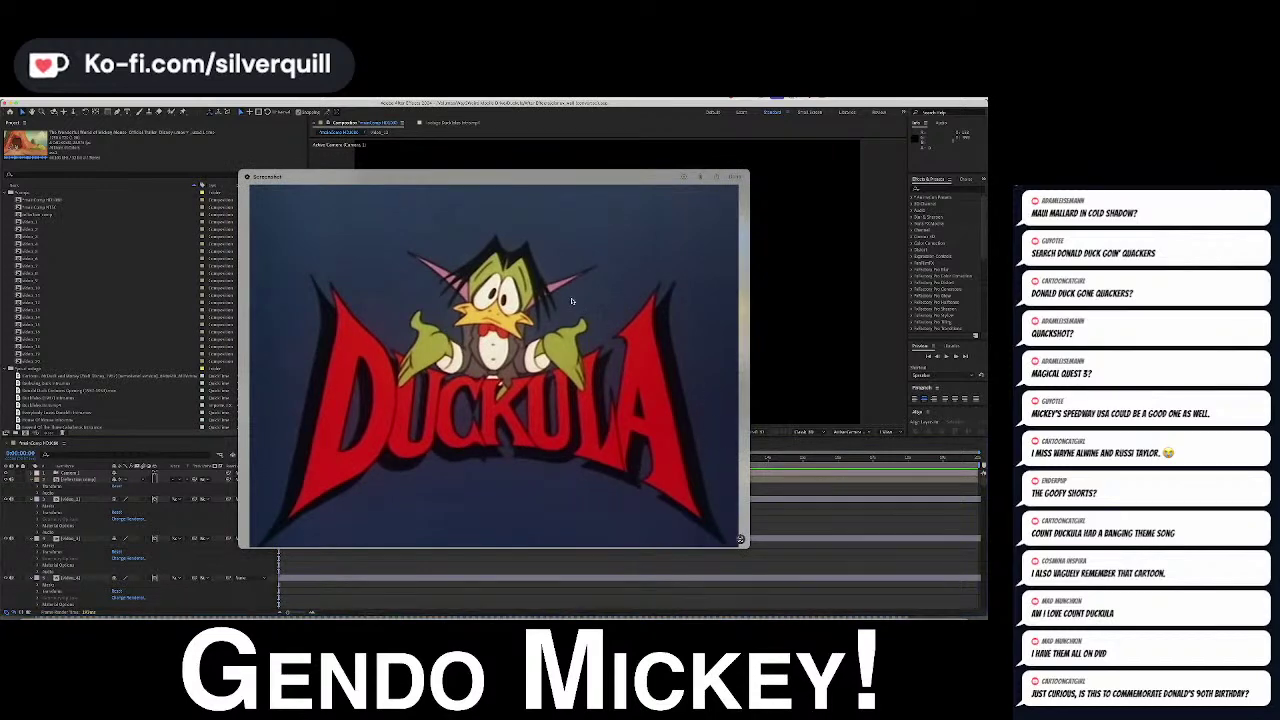
pyautogui.click(247, 177)
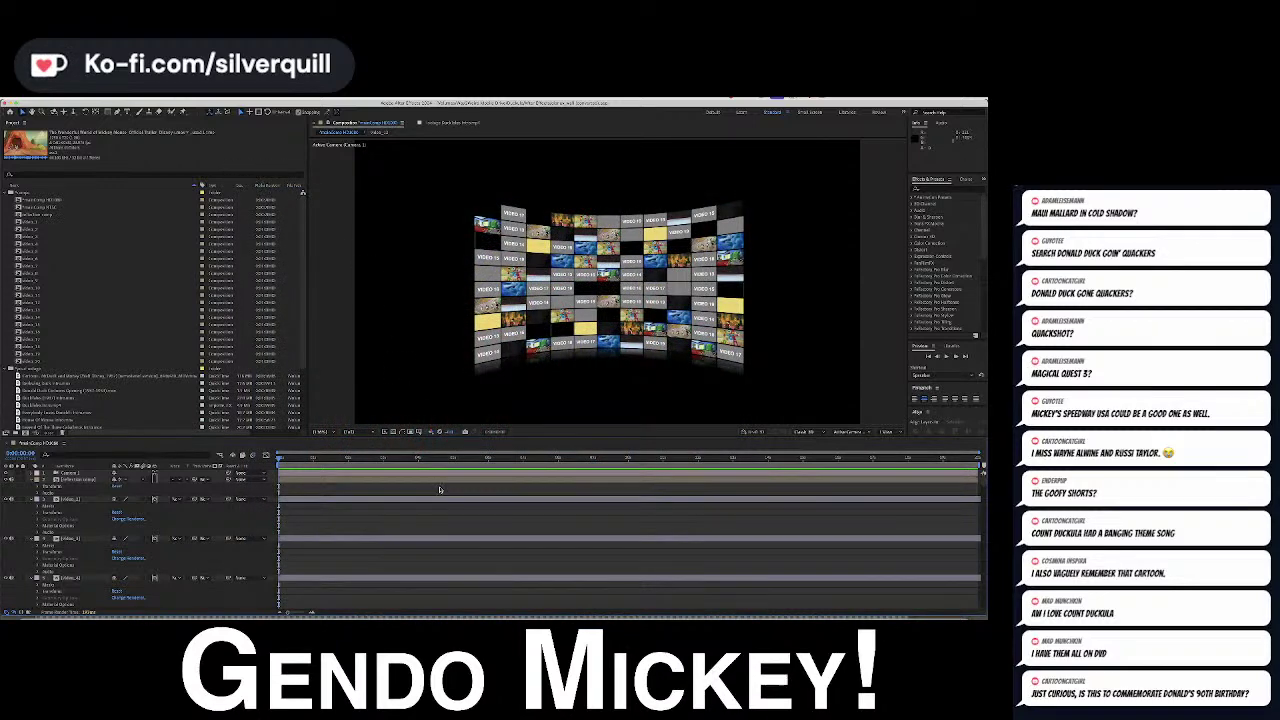
# Quit After Effects and switch to the Mickey Mouse artwork in Illustrator, clearing away the Count Duckula video window
pyautogui.press('super+q')
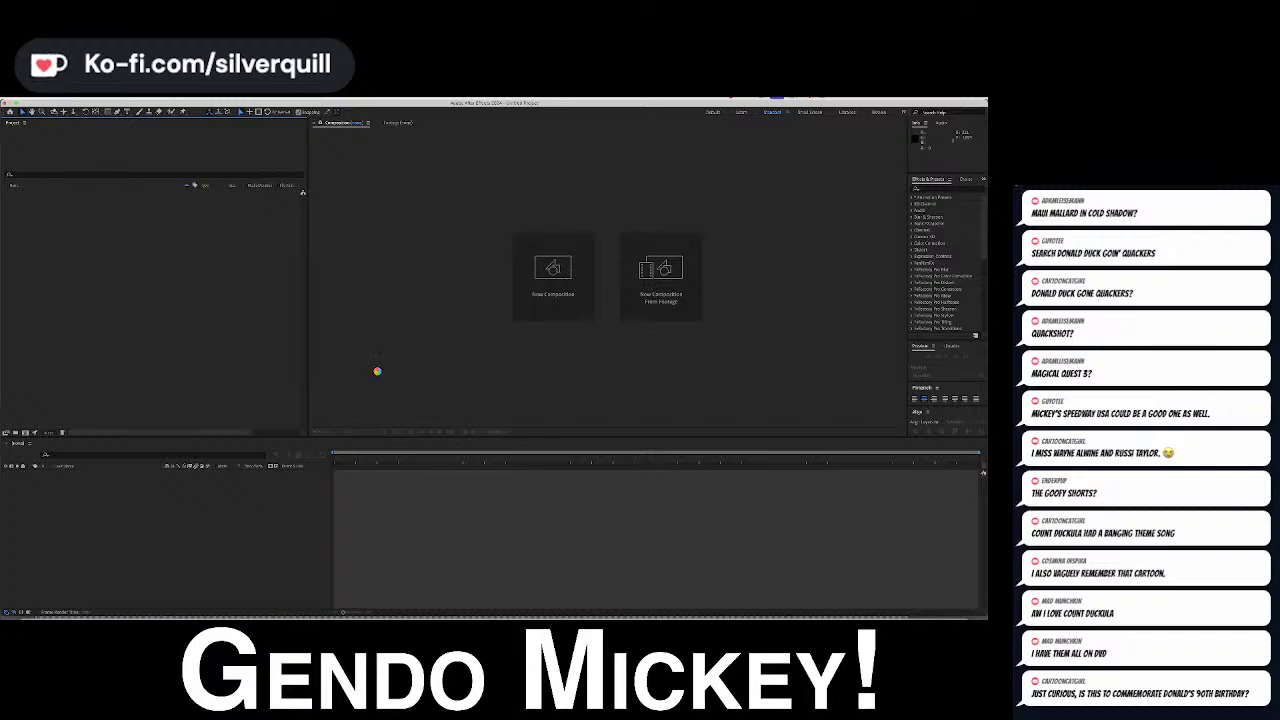
pyautogui.press('super+Tab')
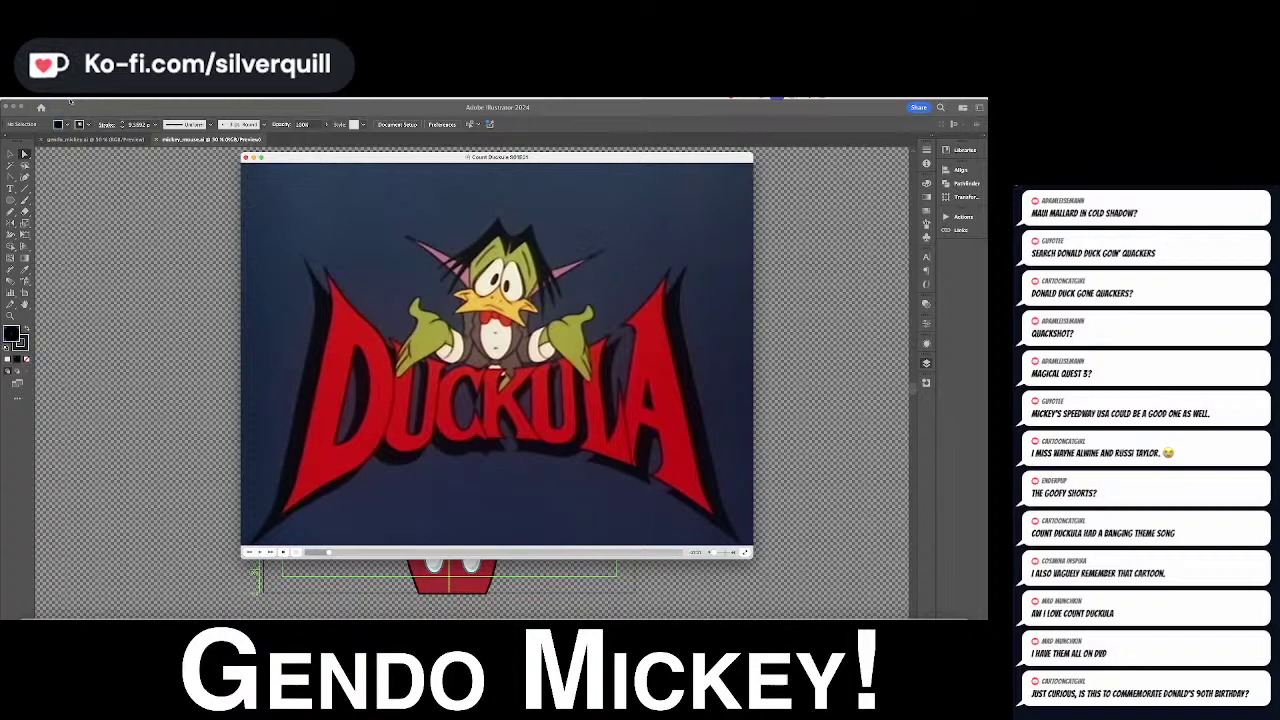
pyautogui.click(38, 98)
pyautogui.click(36, 216)
pyautogui.moveTo(257, 335); pyautogui.dragTo(257, 341)
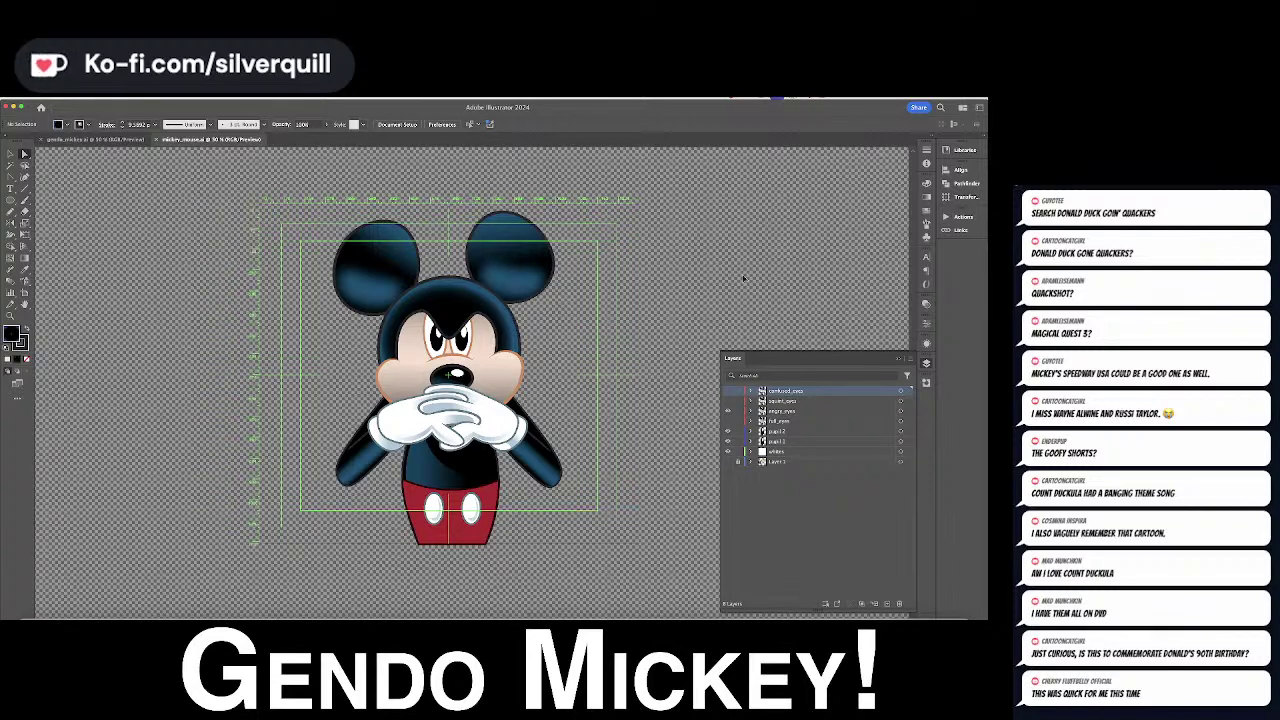
# Create a new 1280 × 720 px RGB document named count_duckula from the HDV 720 preset
pyautogui.press('super+Tab')
pyautogui.press('super+Tab')
pyautogui.press('super+Tab')
pyautogui.press('super+Tab')
pyautogui.press('super+Tab')
pyautogui.press('super+Tab')
pyautogui.click(60, 98)
pyautogui.click(60, 105)
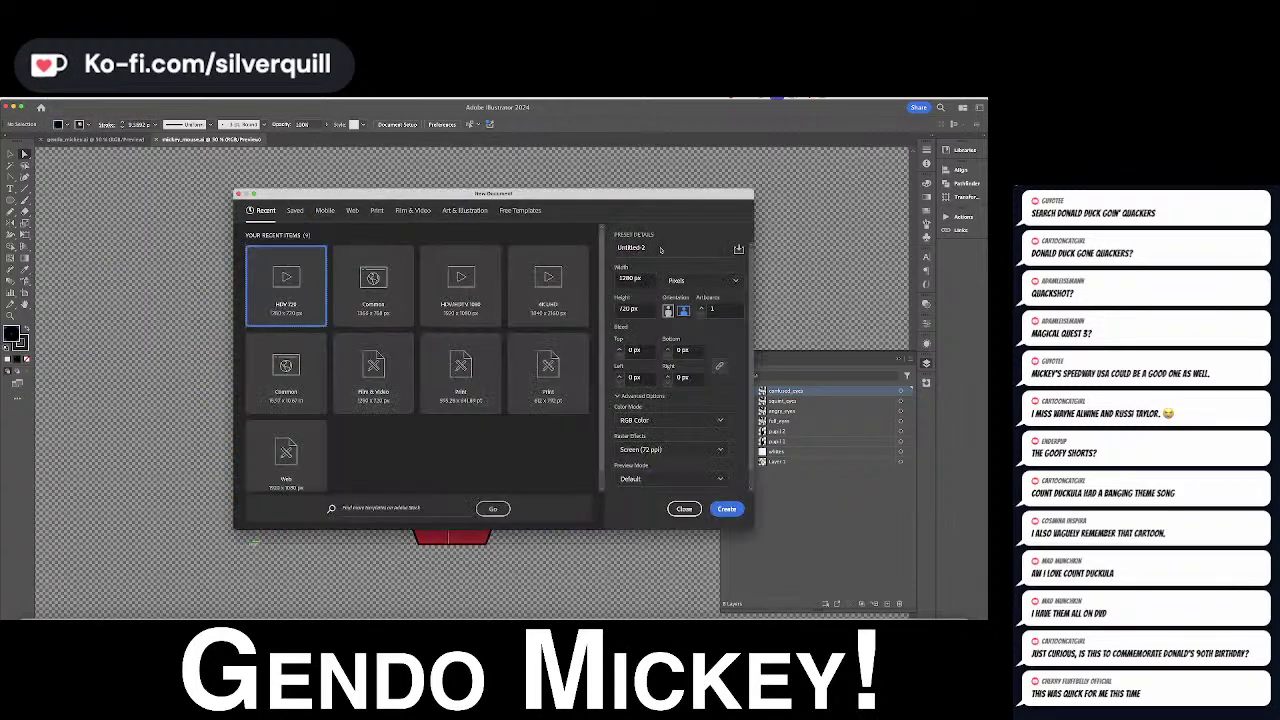
pyautogui.moveTo(661, 250); pyautogui.dragTo(557, 214)
pyautogui.write('bount_duckula')
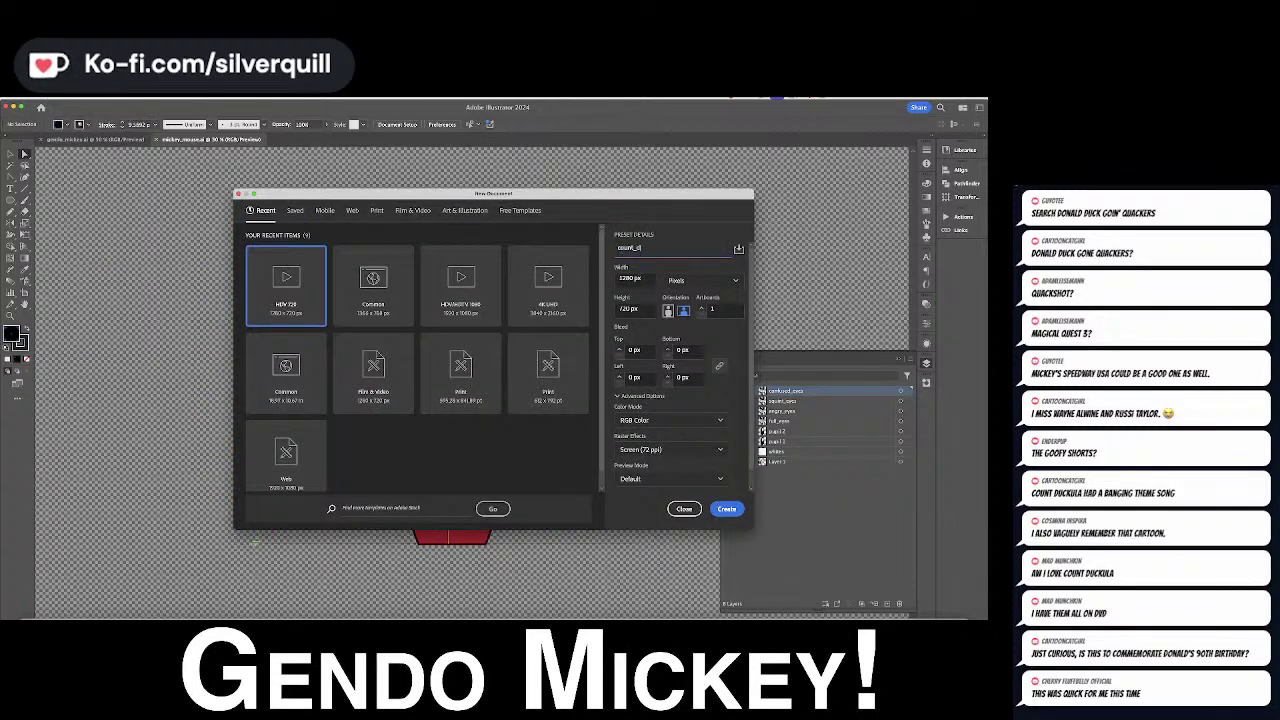
pyautogui.press('Return')
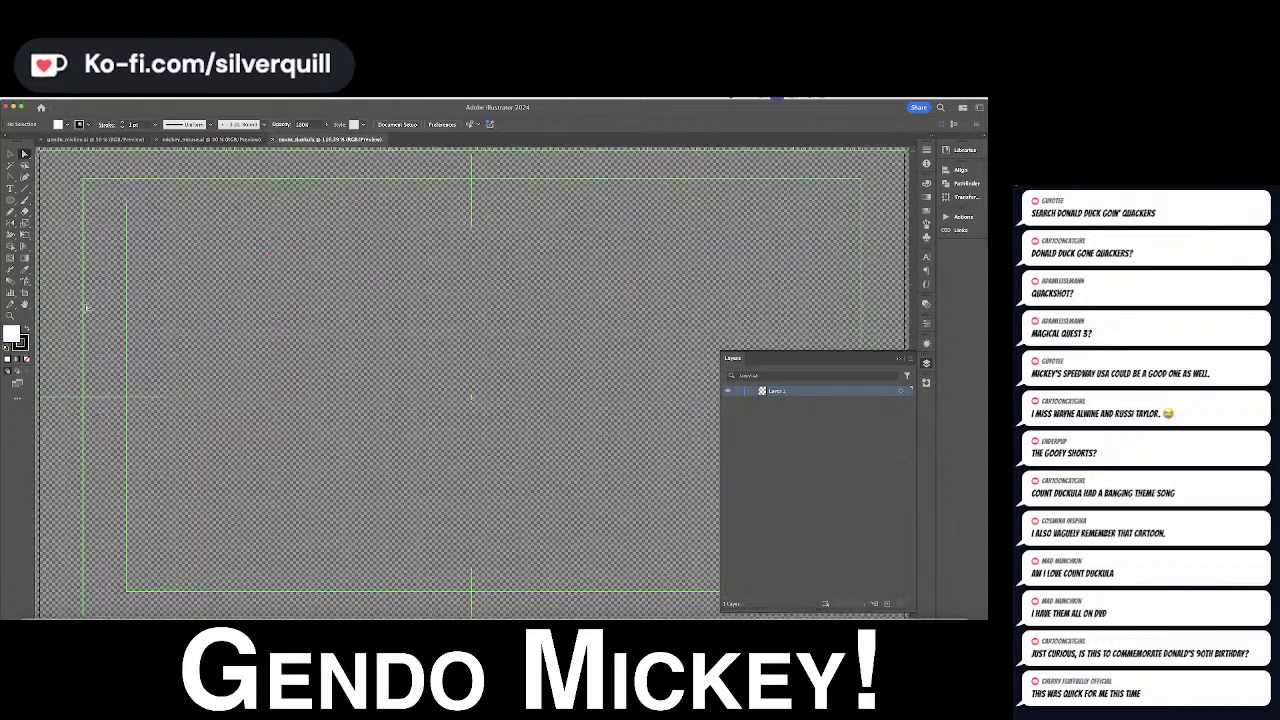
# Start editing the artboard of the count_duckula document and cancel the auto-backup folder alert
pyautogui.press('super+minus')
pyautogui.press('super+minus')
pyautogui.press('super+minus')
pyautogui.press('super+minus')
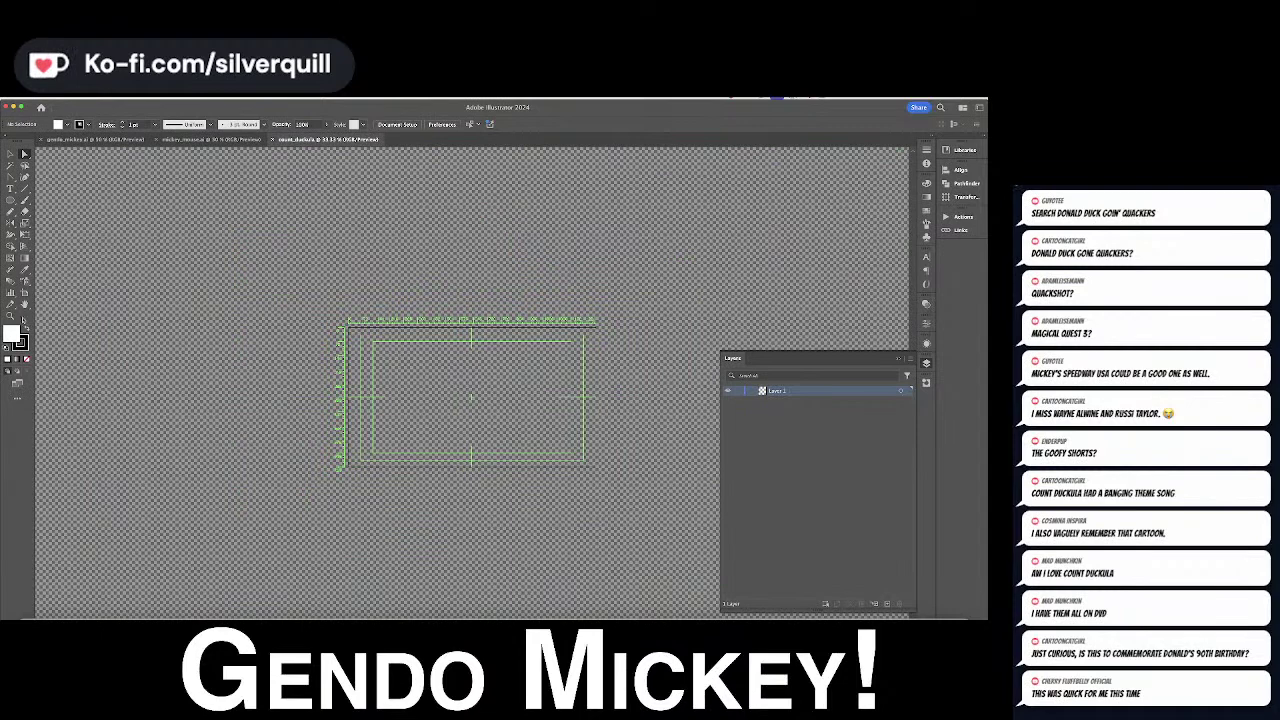
pyautogui.click(25, 292)
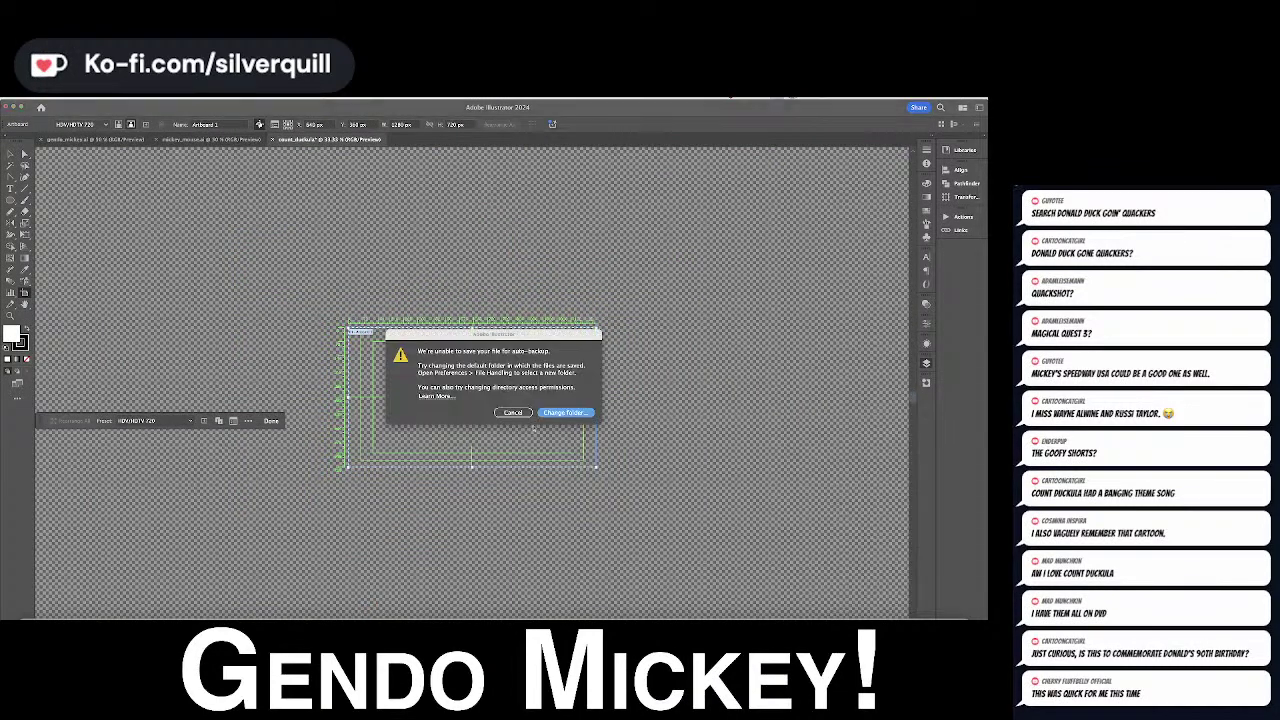
pyautogui.click(515, 417)
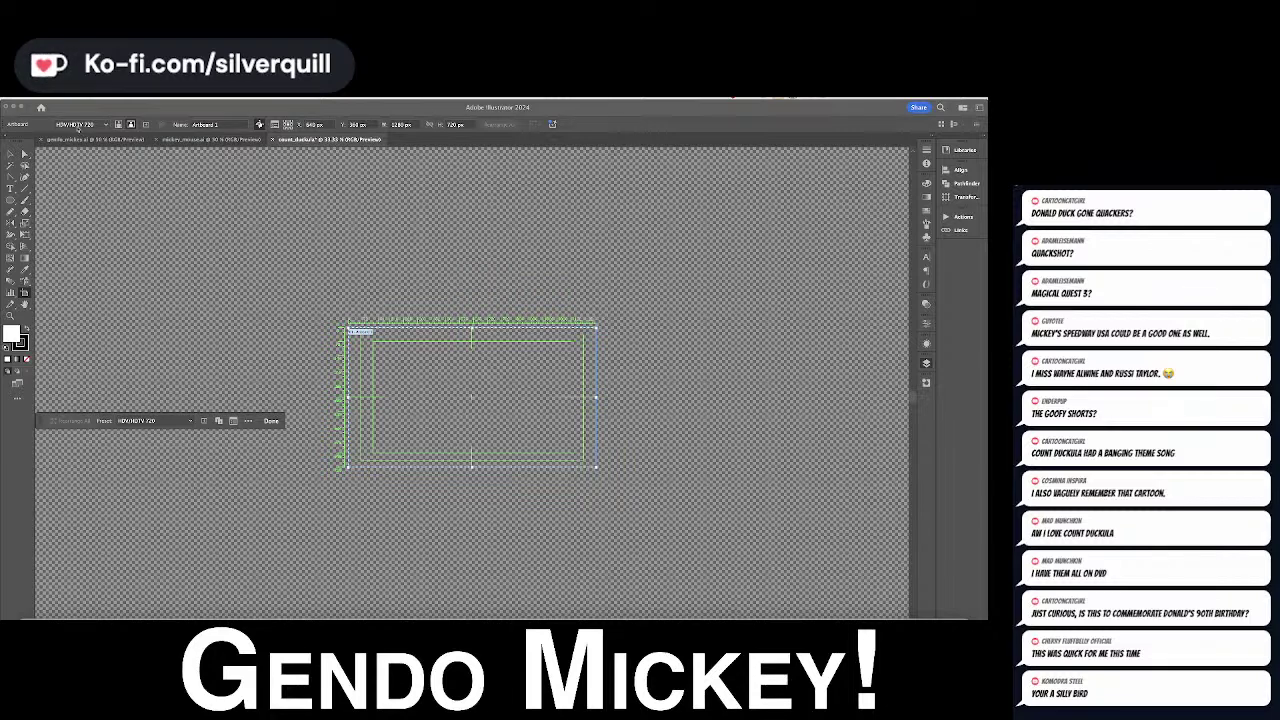
# Move the Illustrator window out of the way, minimise it to expose the desktop, and select a screenshot file among the saved captures
pyautogui.press('F7')
pyautogui.moveTo(172, 110); pyautogui.dragTo(0, 278)
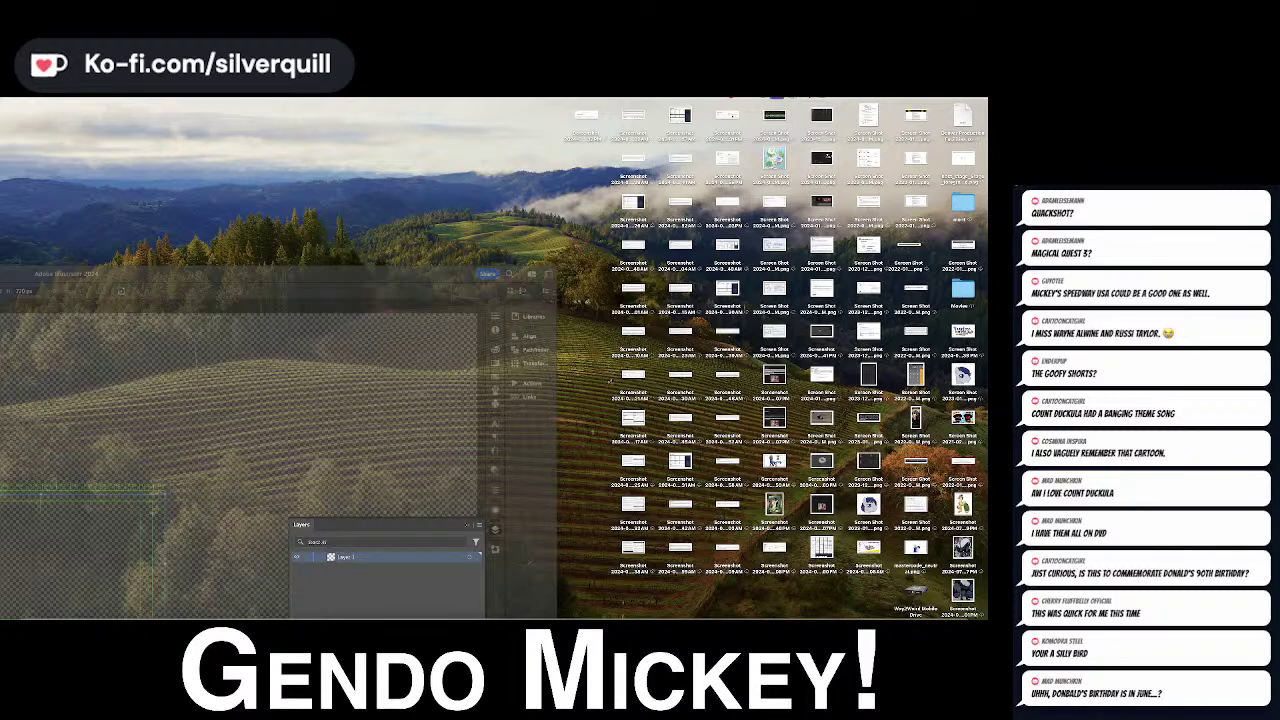
pyautogui.moveTo(0, 278); pyautogui.dragTo(161, 233)
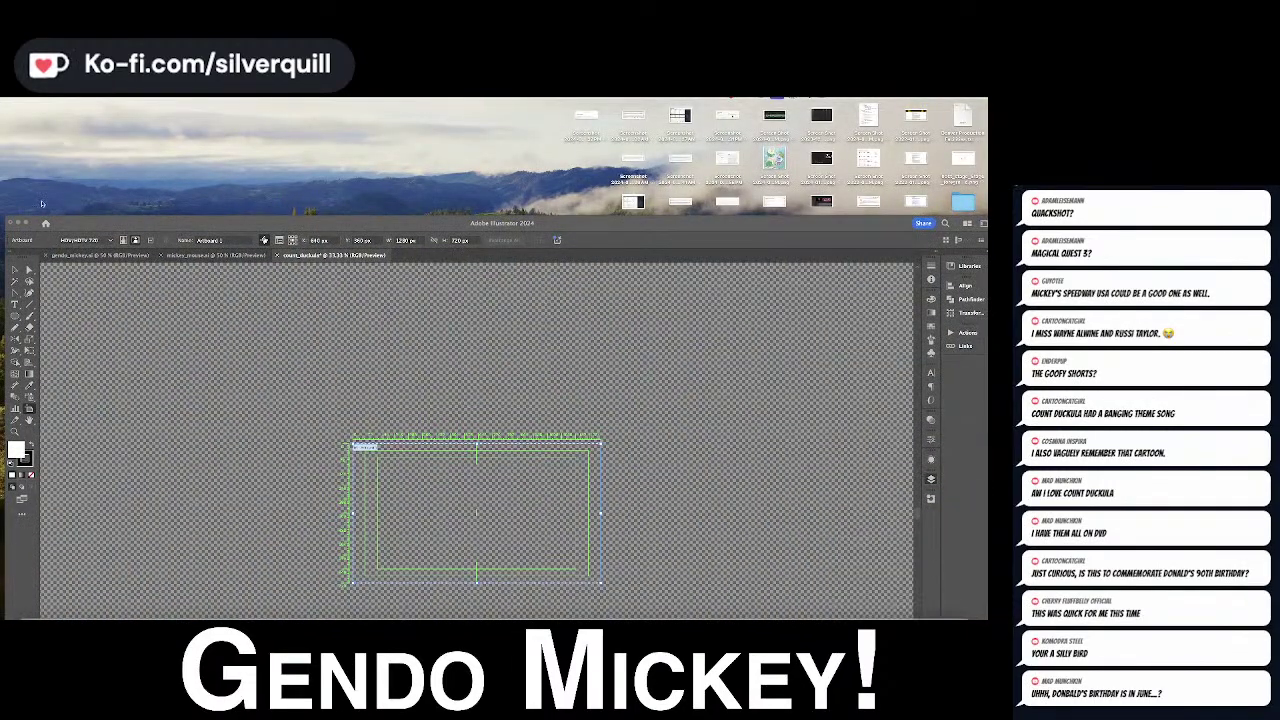
pyautogui.click(18, 222)
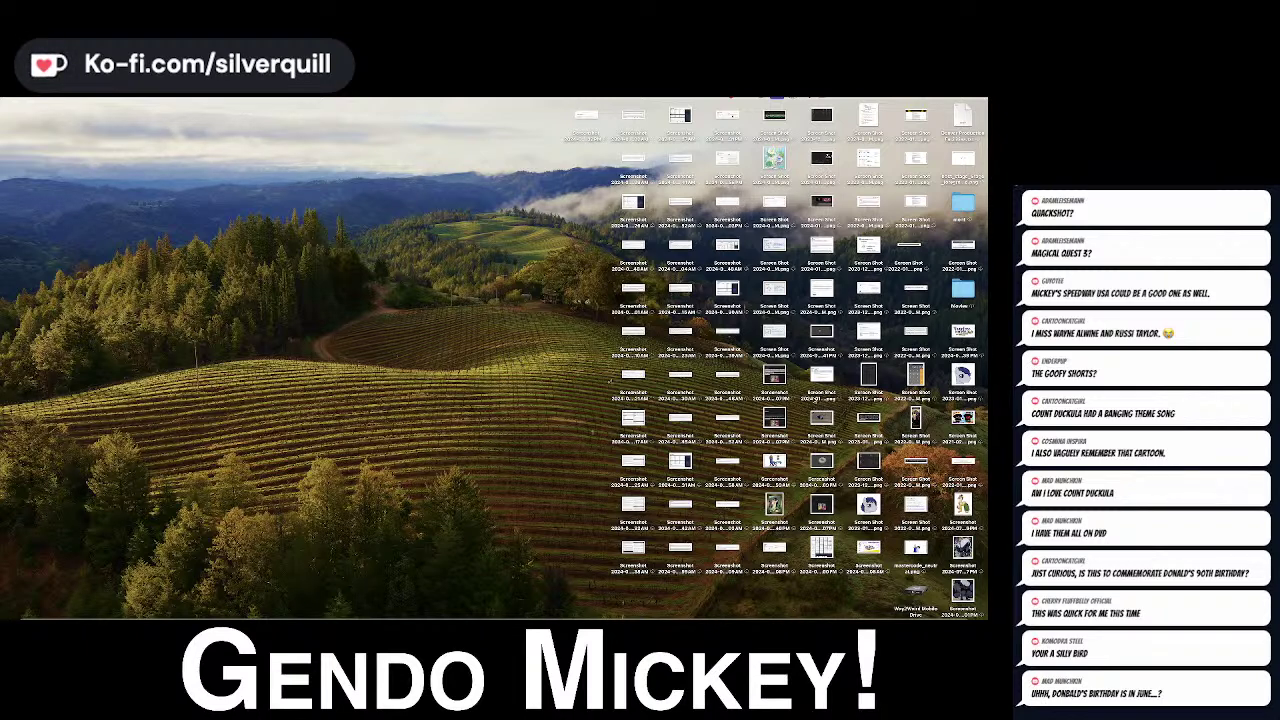
pyautogui.click(820, 422)
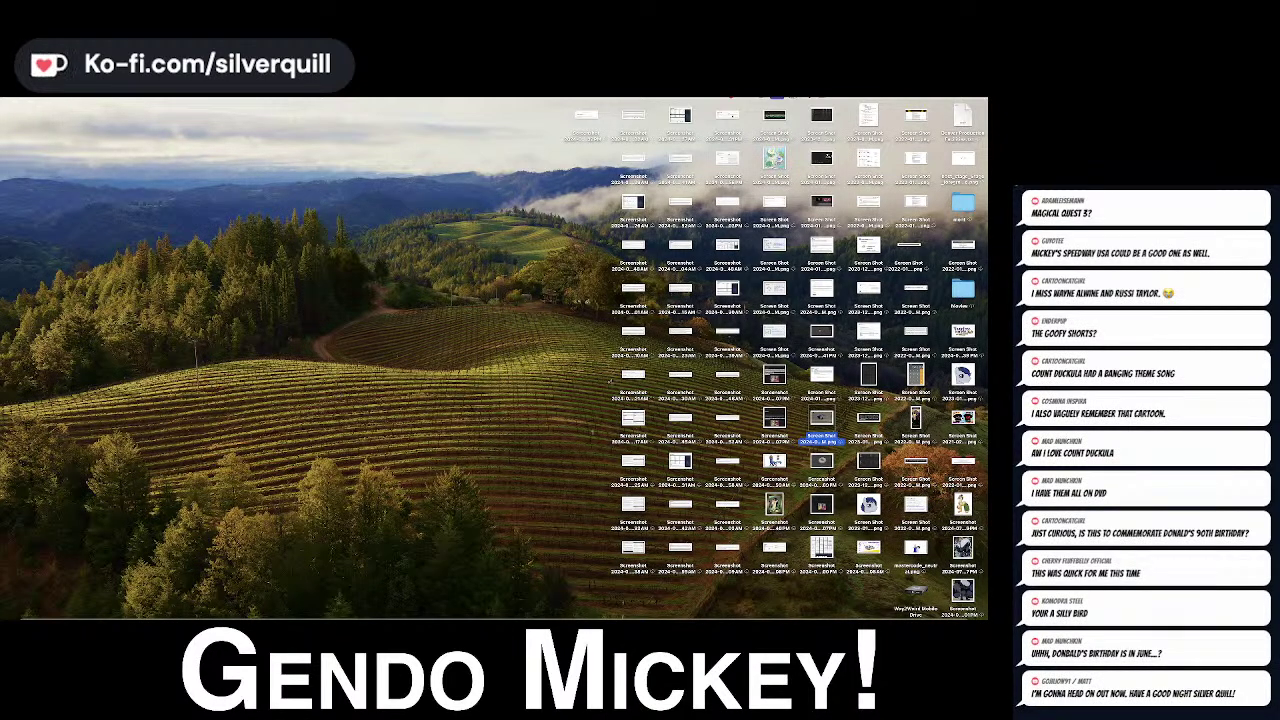
pyautogui.press('super+Tab')
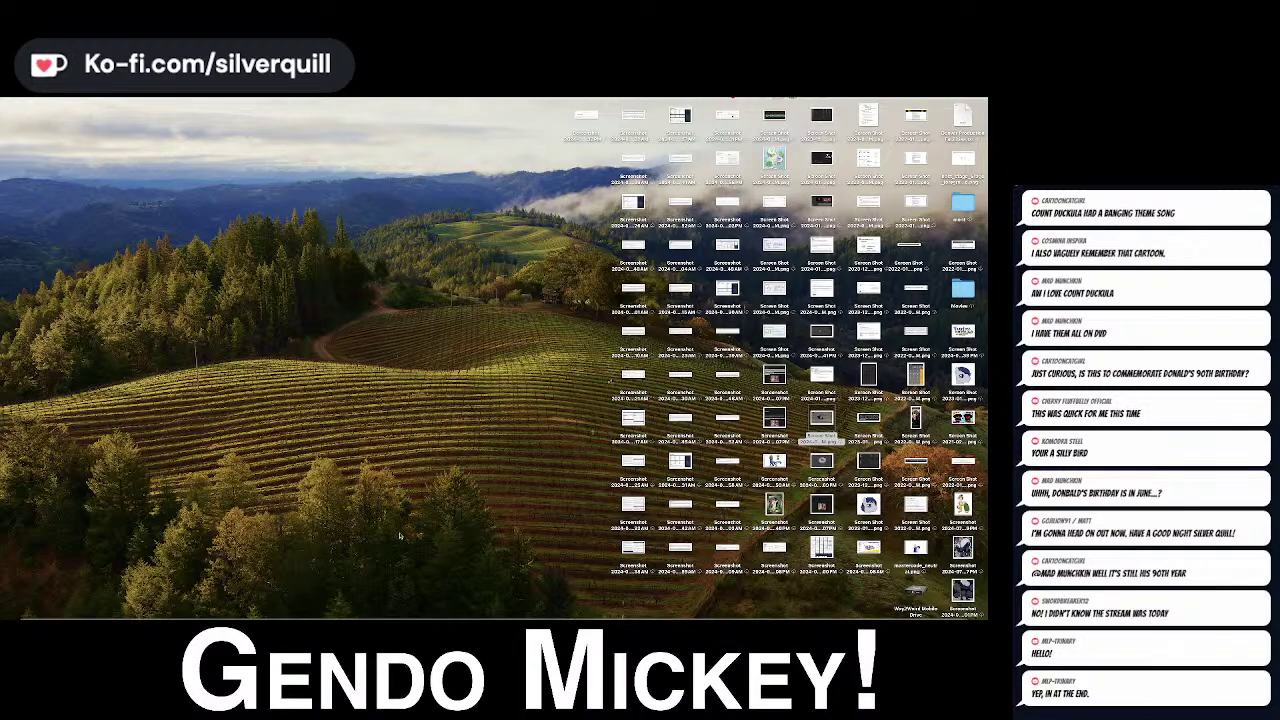
# Restore the Illustrator window and bring up the Mickey Mouse artwork with its layer list showing
pyautogui.click(364, 616)
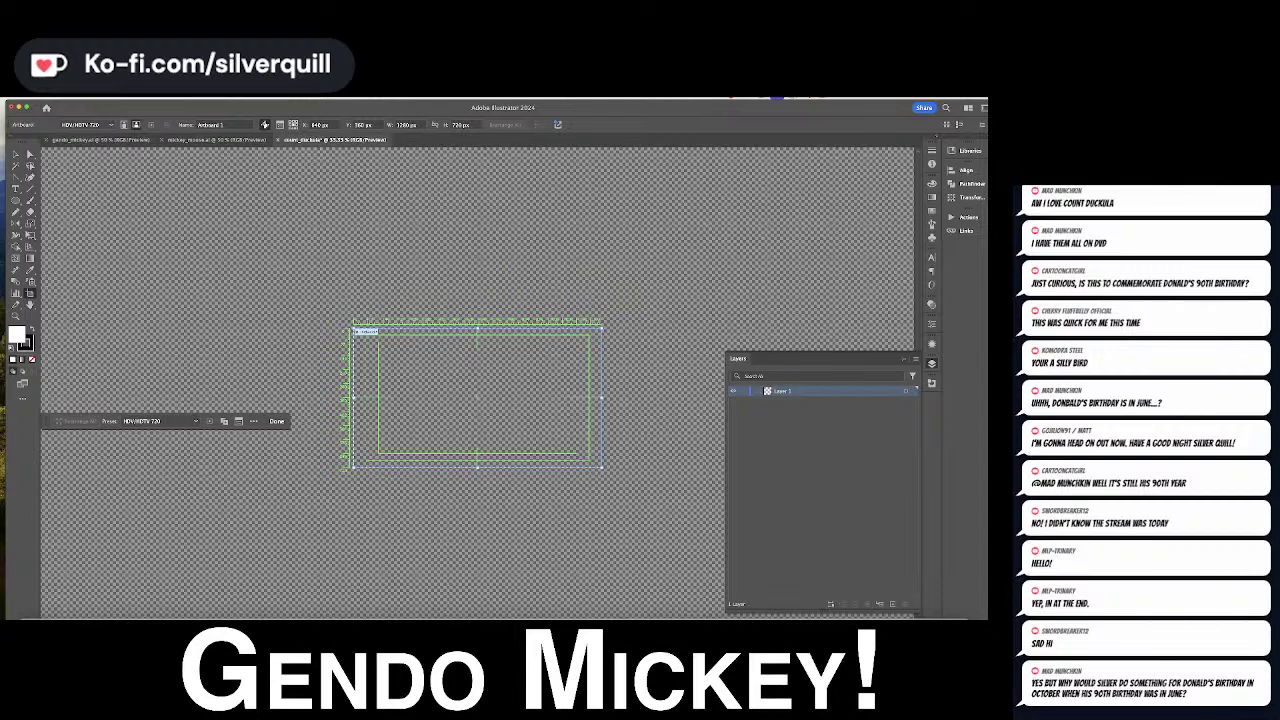
pyautogui.press('super+Tab')
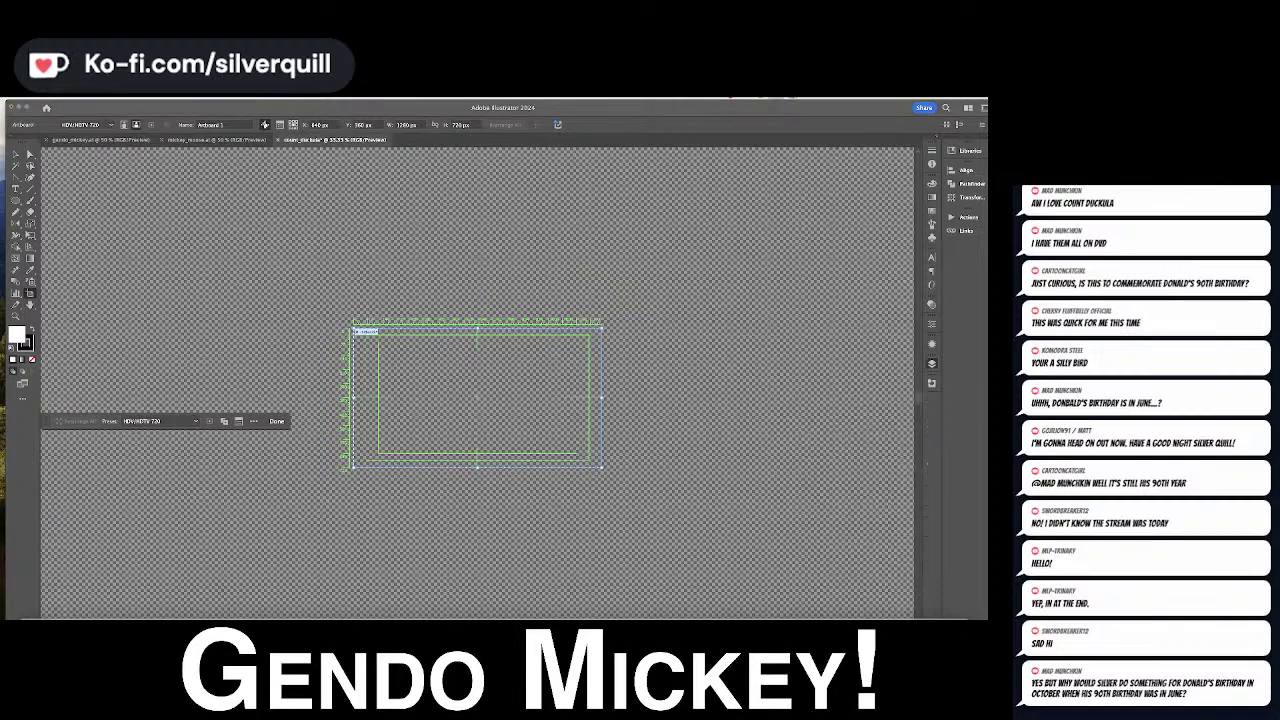
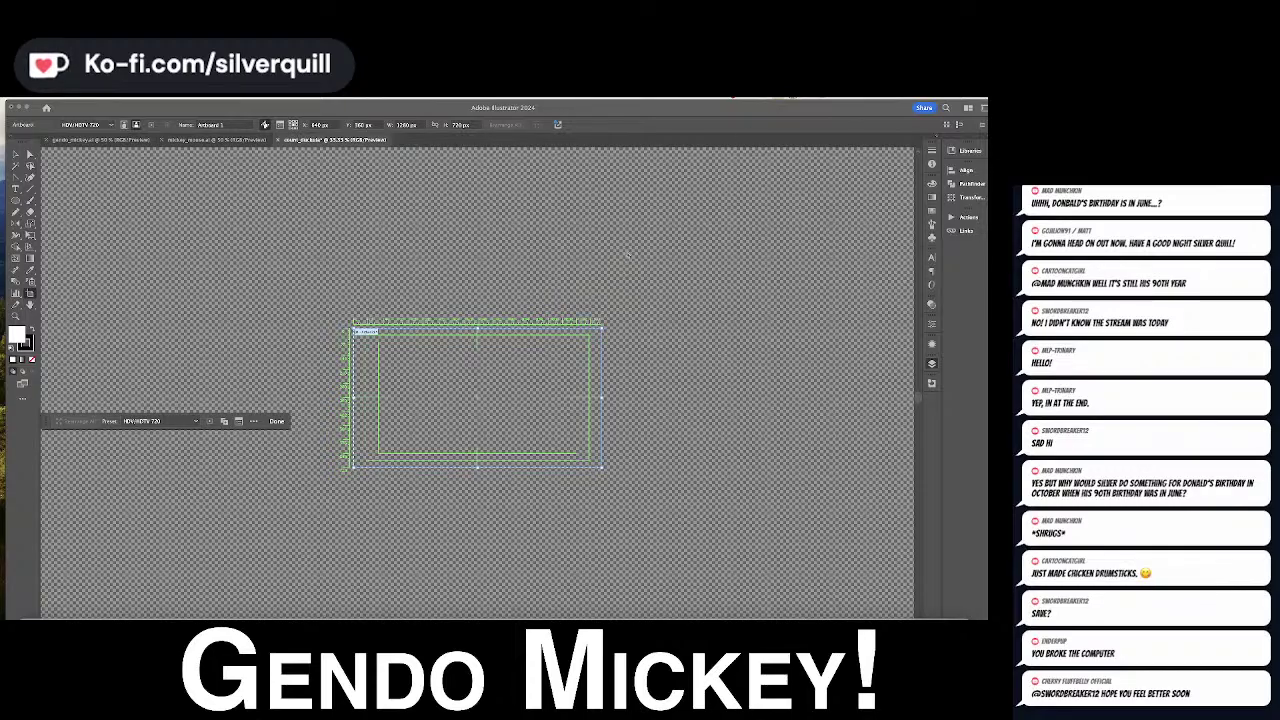
pyautogui.press('F11')
pyautogui.press('F11')
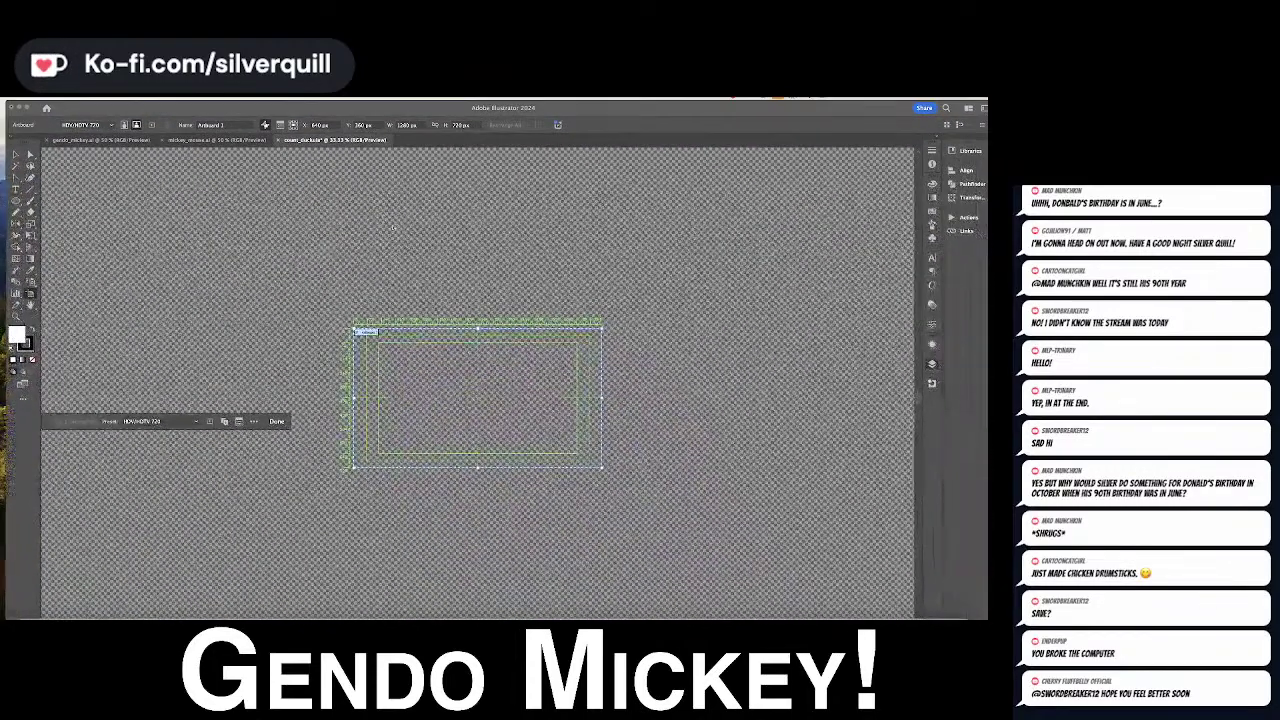
pyautogui.click(228, 141)
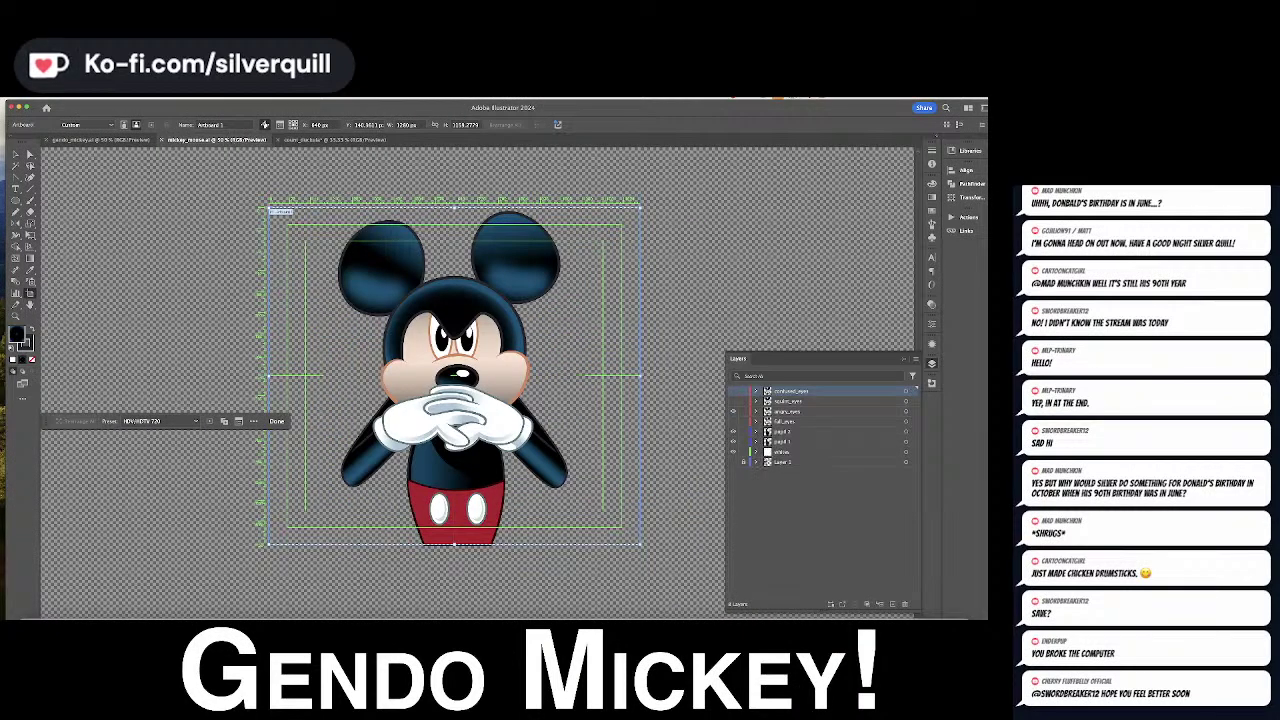
pyautogui.press('super+Tab')
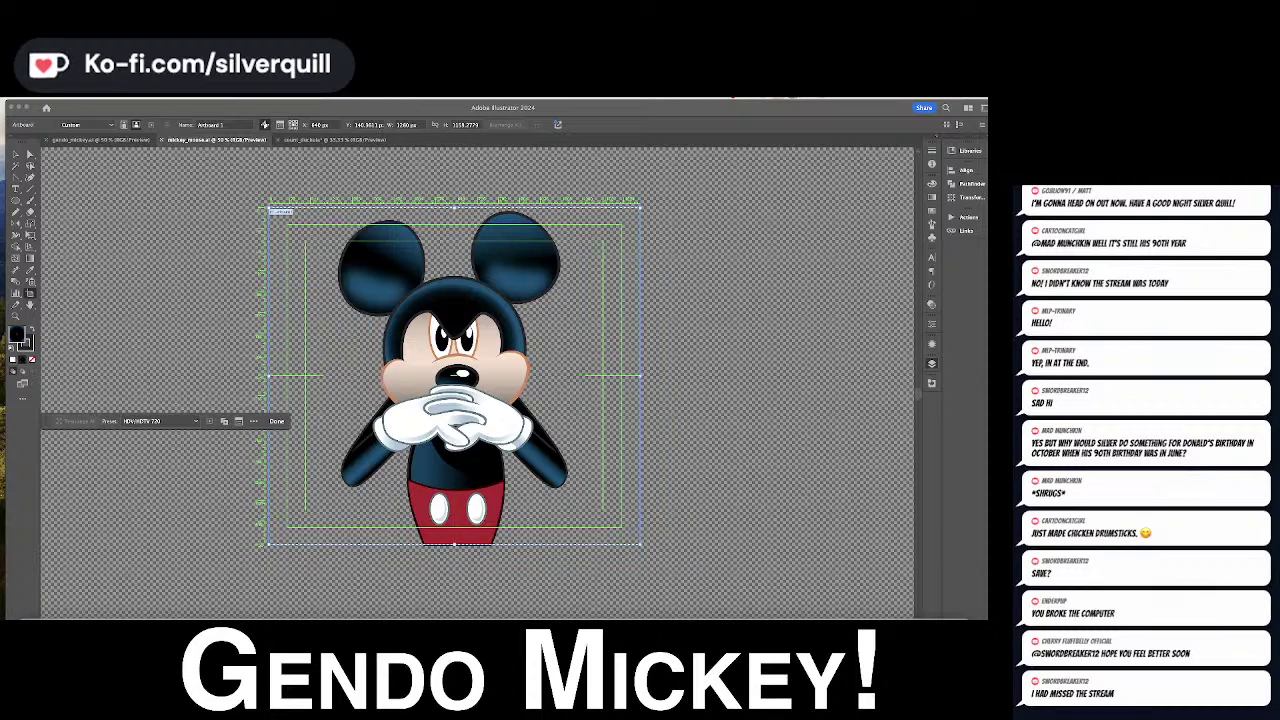
pyautogui.press('F7')
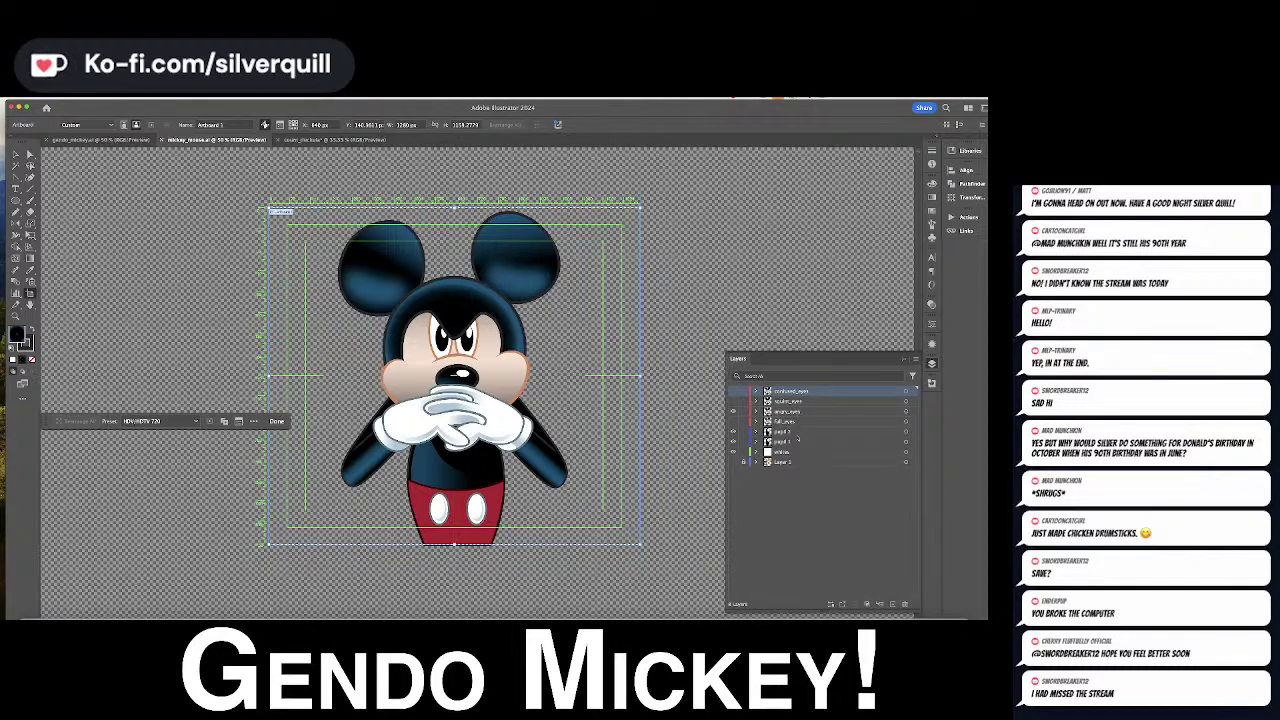
# Show the confused and squint eye layers, try deleting Mickey's torso and shorts, and undo the deletion
pyautogui.moveTo(733, 391); pyautogui.dragTo(734, 411)
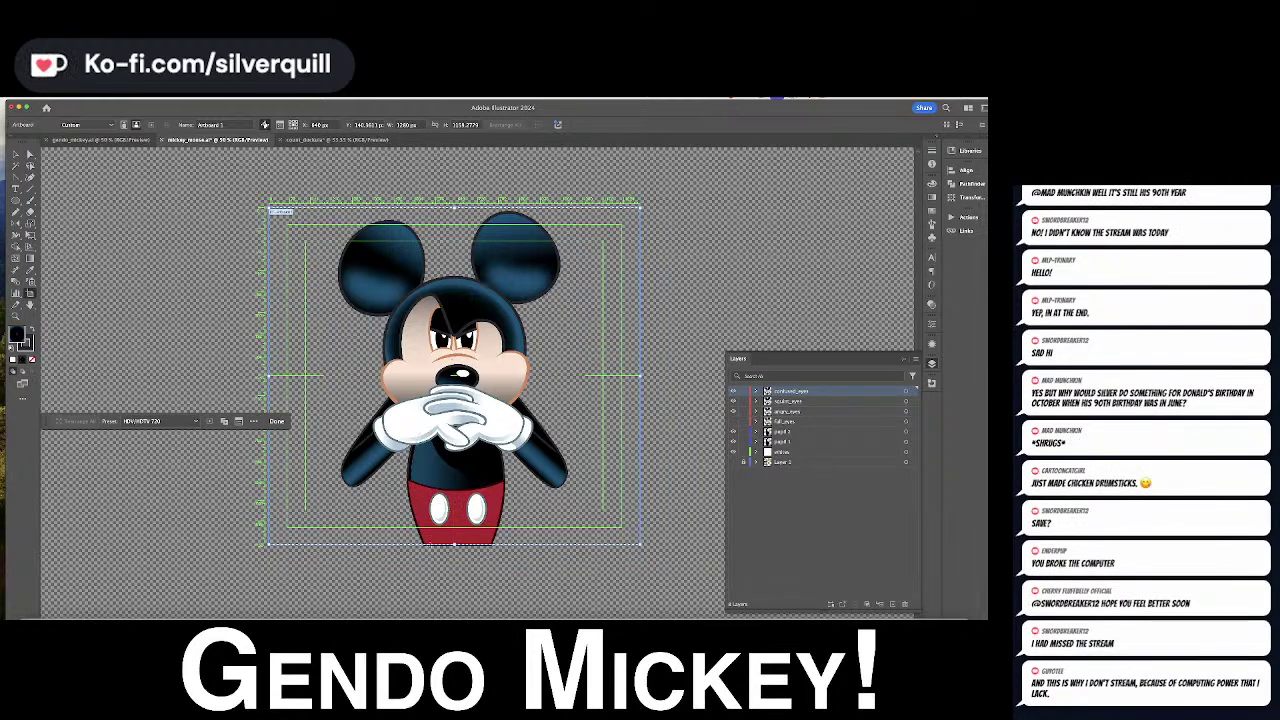
pyautogui.press('v')
pyautogui.moveTo(416, 567); pyautogui.dragTo(514, 477)
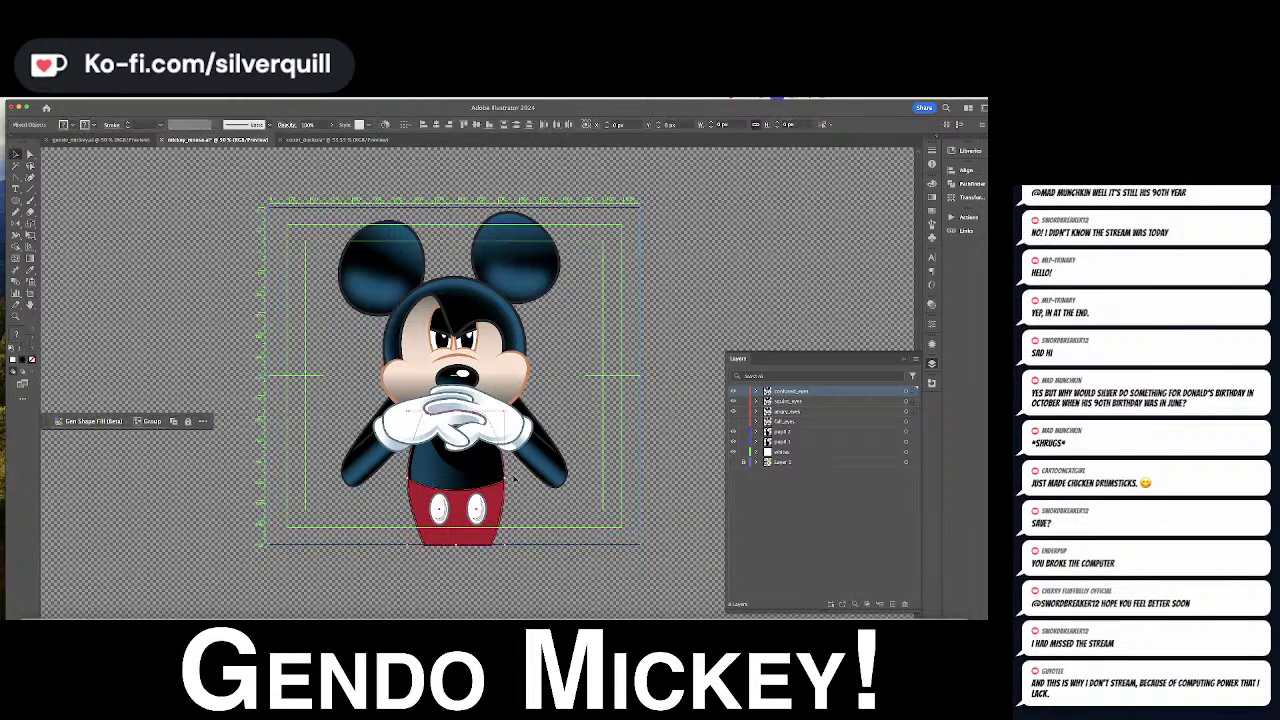
pyautogui.press('Delete')
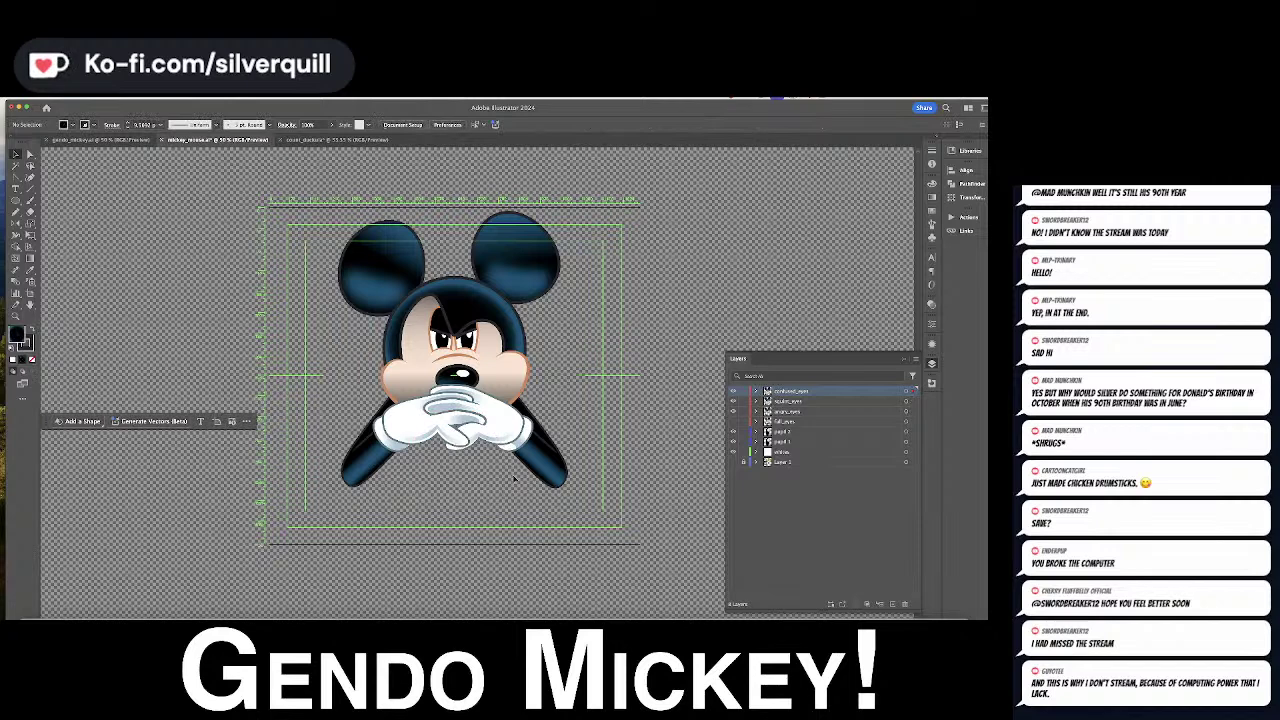
pyautogui.press('super+z')
# Show only the full_eyes expression and draw a white rectangle about 1274 × 408 px on that layer over Mickey's lower body
pyautogui.click(734, 401)
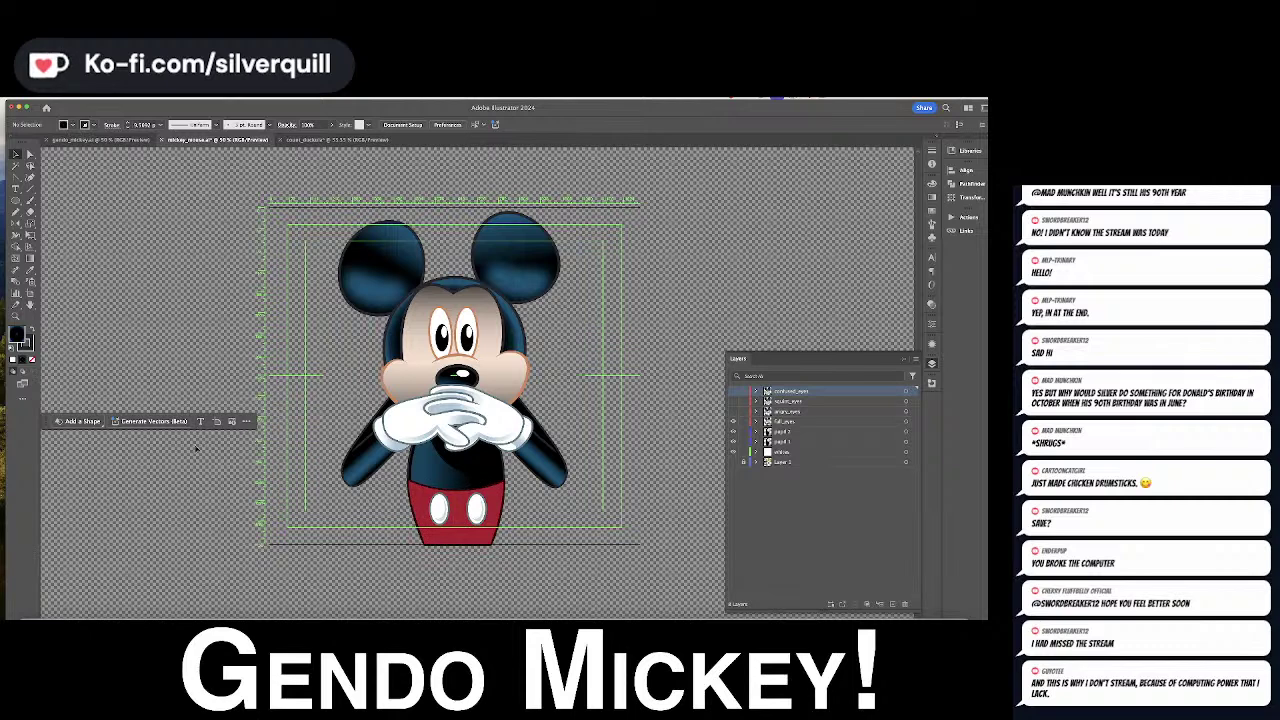
pyautogui.click(16, 201)
pyautogui.click(35, 200)
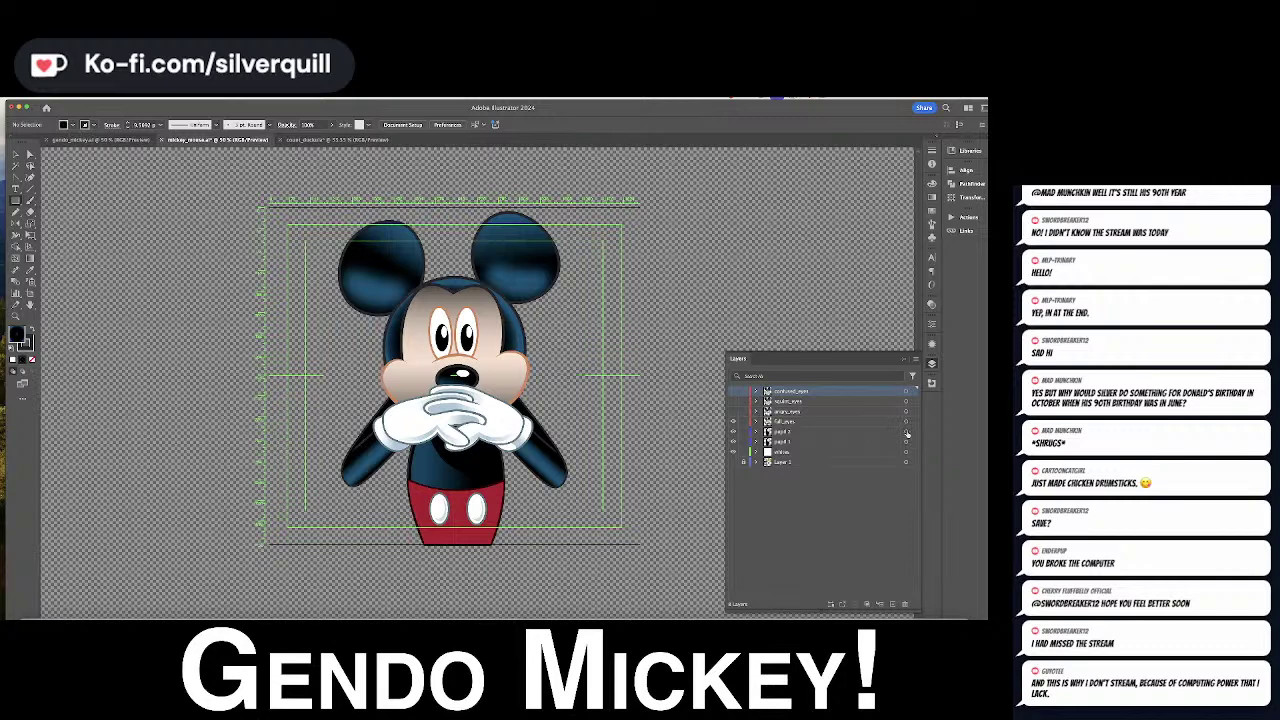
pyautogui.click(803, 422)
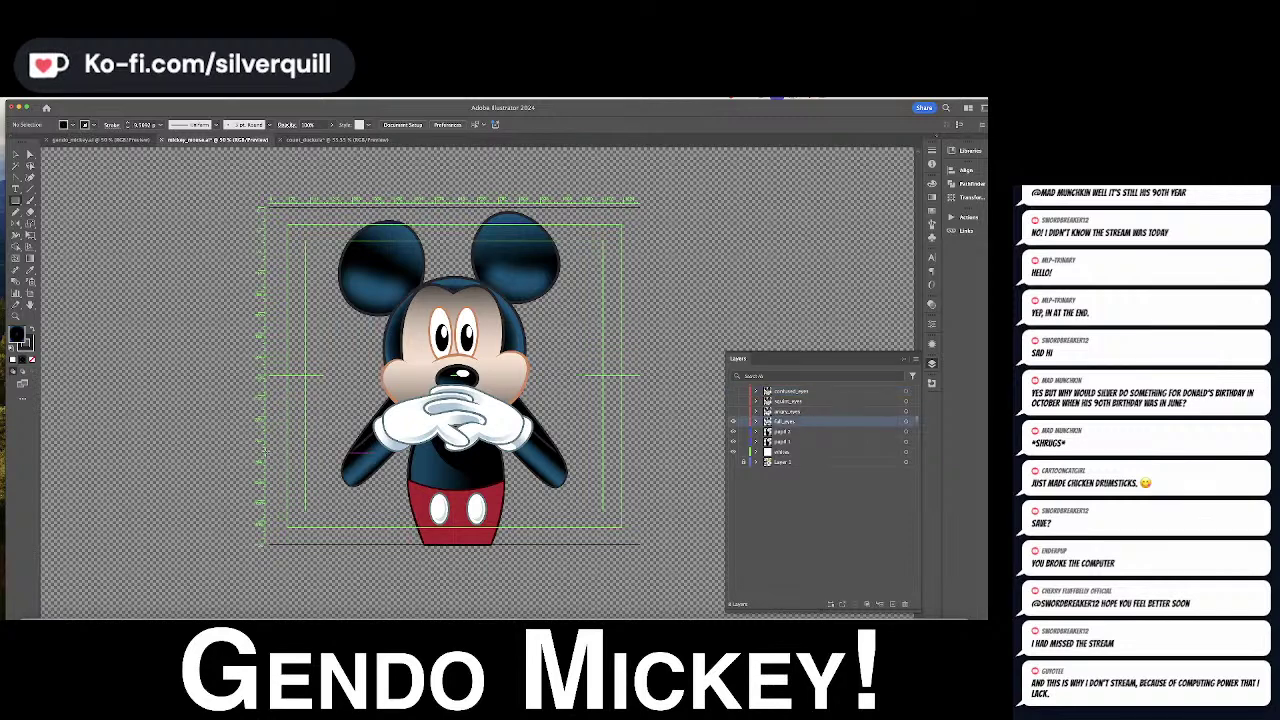
pyautogui.moveTo(269, 448); pyautogui.dragTo(640, 566)
pyautogui.press('d')
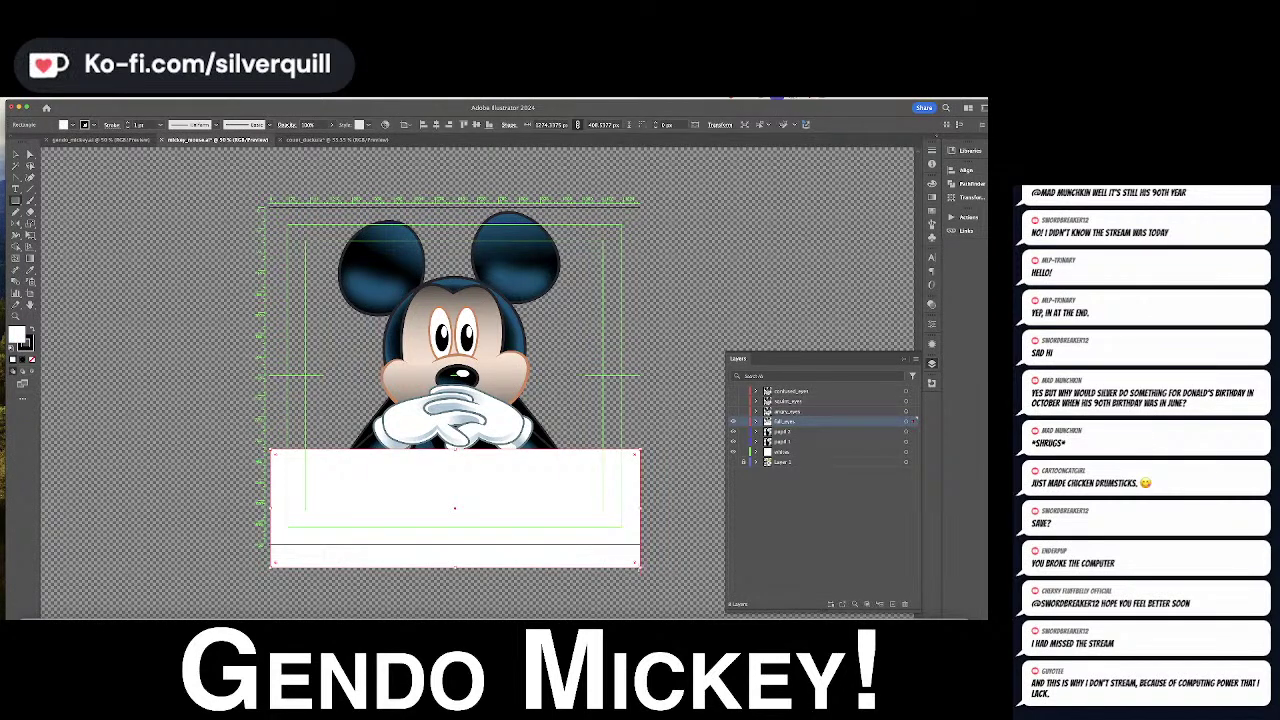
# Give the rectangle a dark neutral stroke and a light lavender-grey fill of RGB 199, 199, 216
pyautogui.press('x')
pyautogui.doubleClick(26, 342)
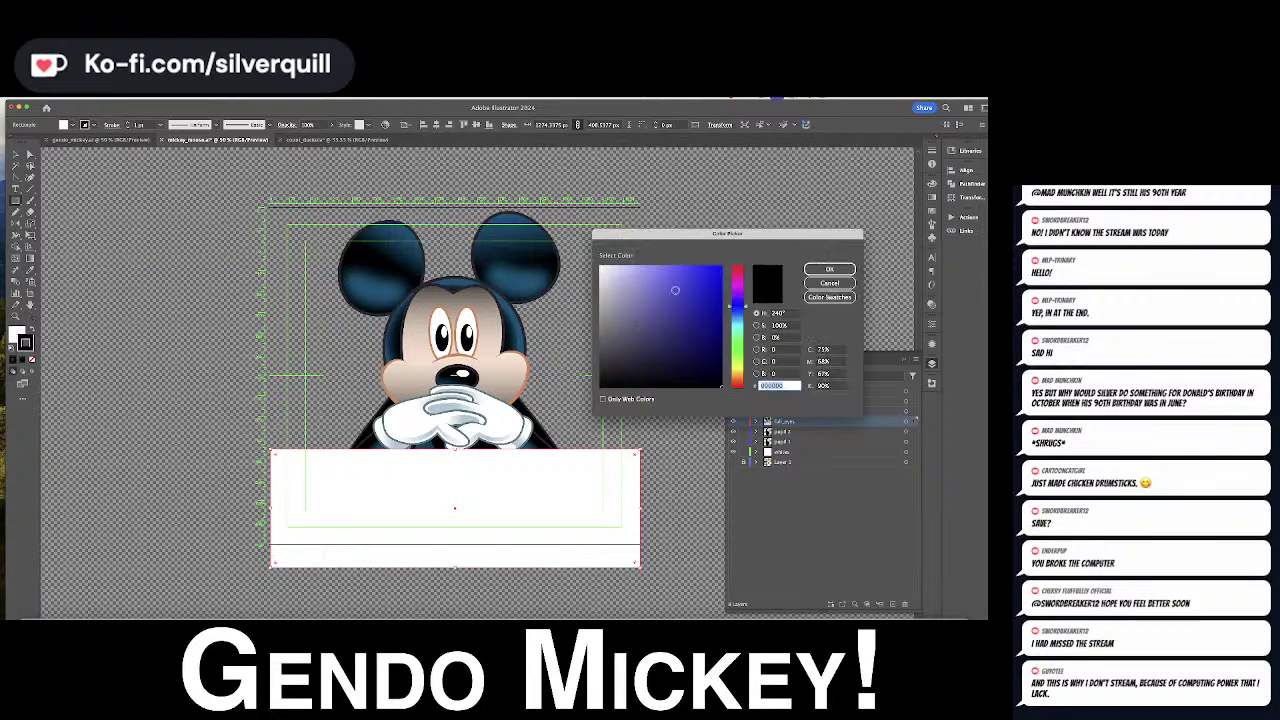
pyautogui.moveTo(606, 340); pyautogui.dragTo(598, 366)
pyautogui.click(829, 269)
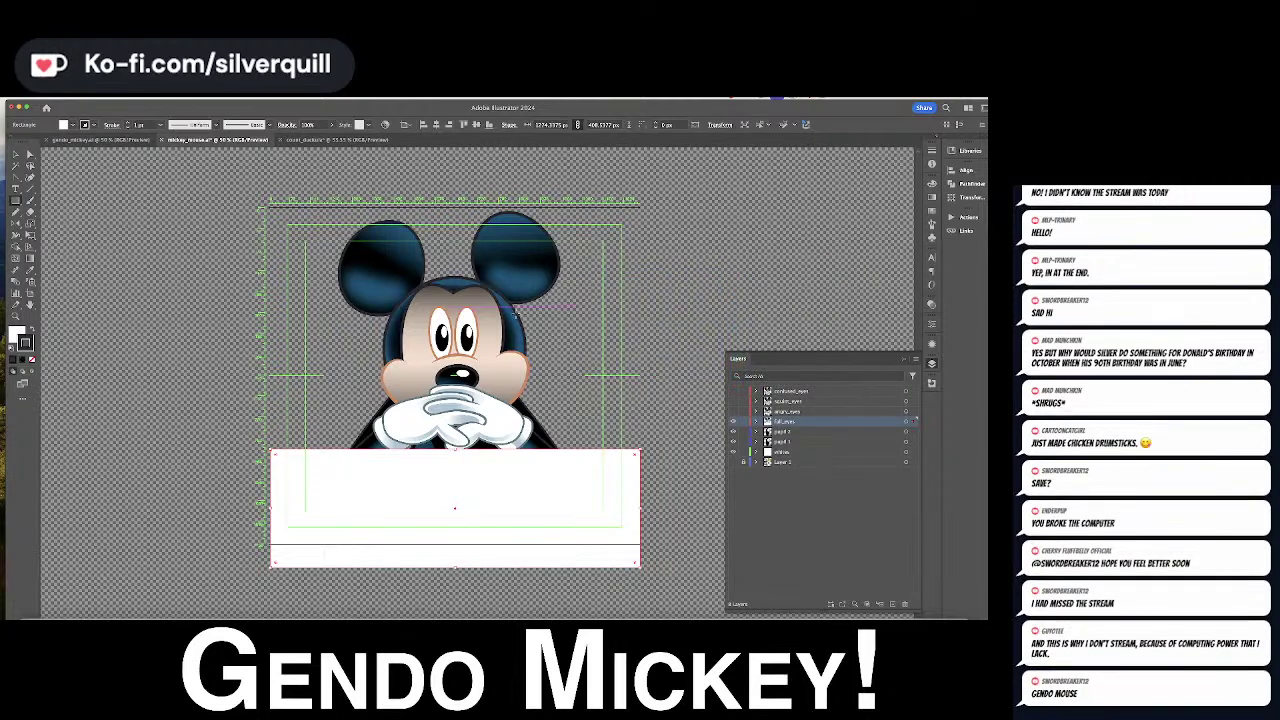
pyautogui.press('x')
pyautogui.doubleClick(16, 334)
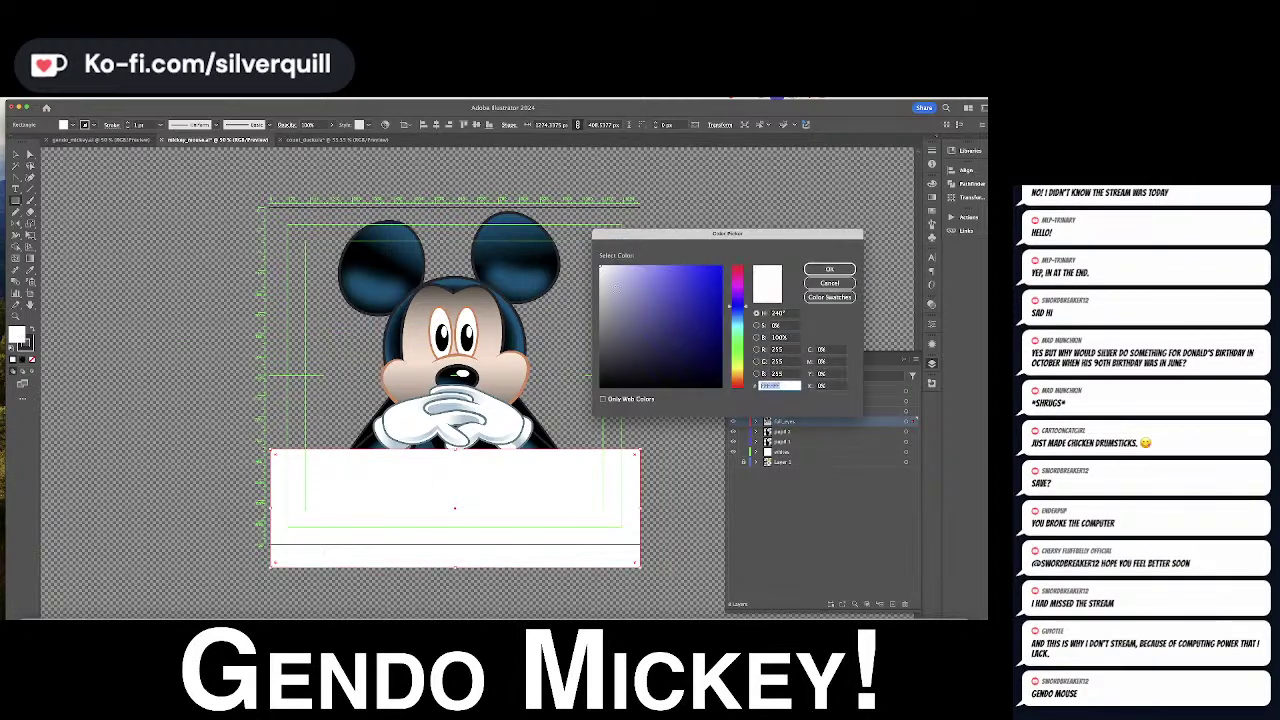
pyautogui.moveTo(607, 263)
pyautogui.mouseDown()
pyautogui.moveTo(603, 295)
pyautogui.moveTo(609, 283)
pyautogui.mouseUp()
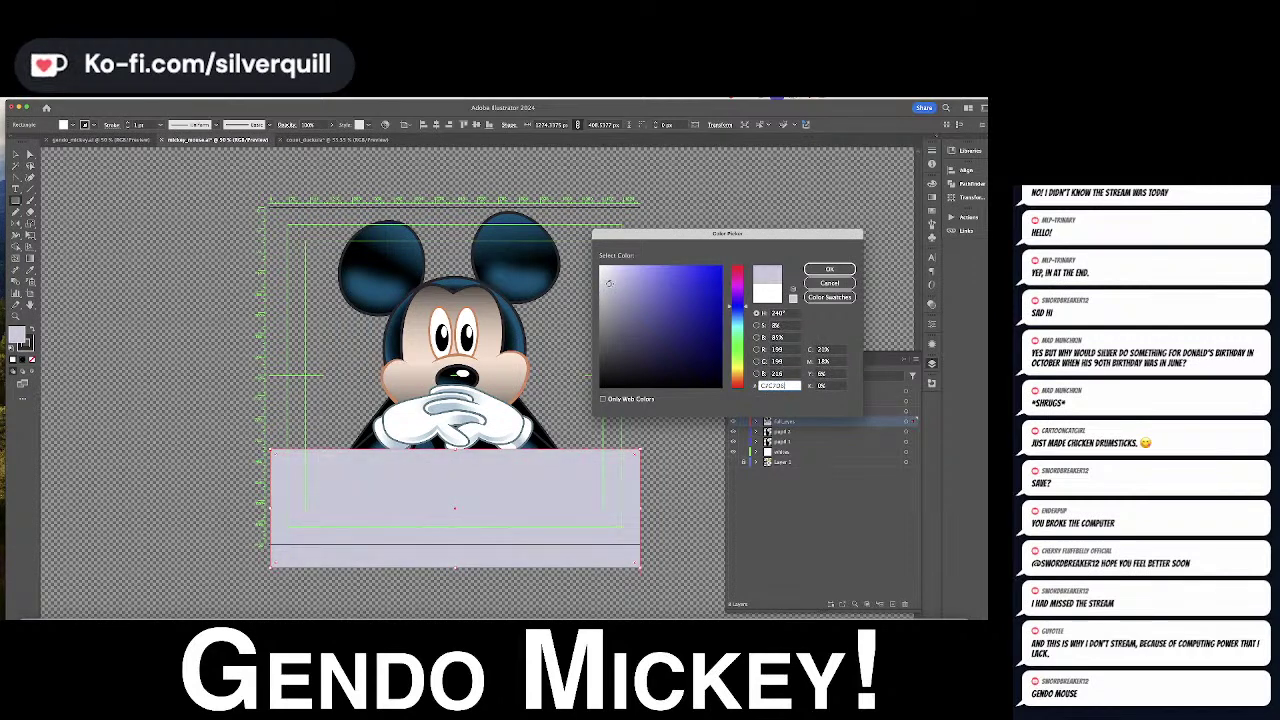
pyautogui.click(829, 269)
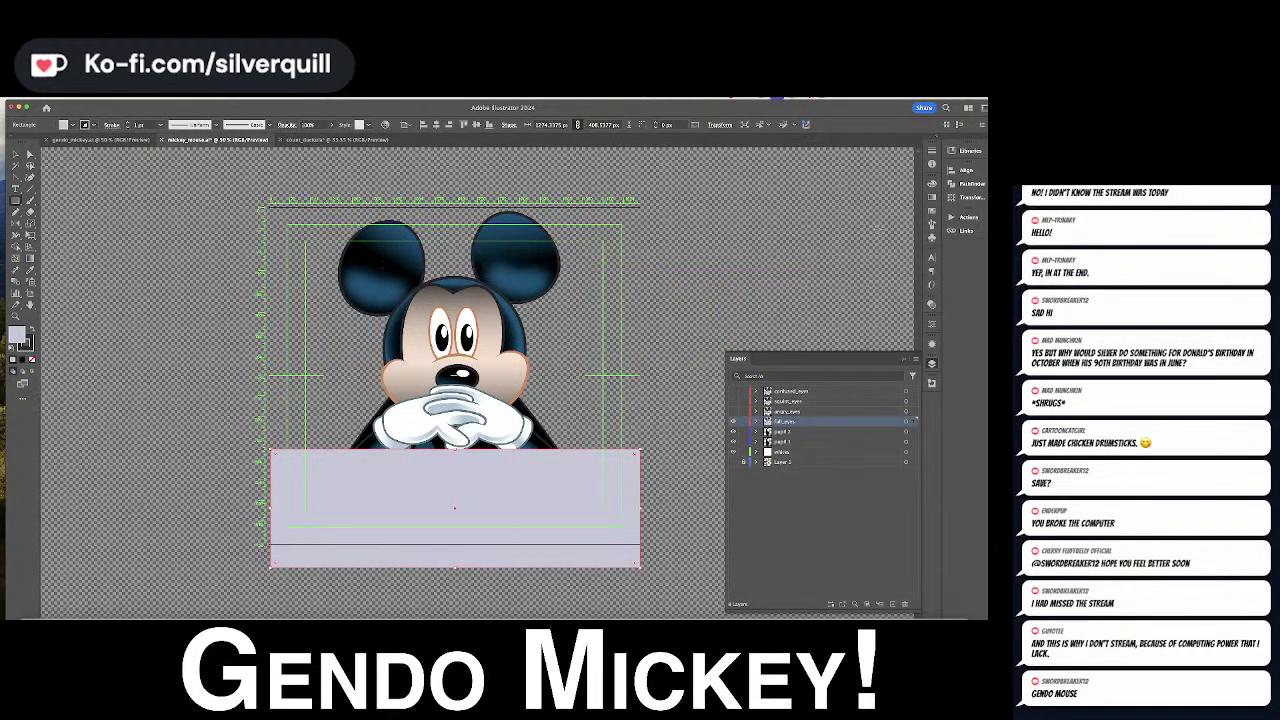
# Fill the desk rectangle with a linear lavender-grey to white gradient at an angle of -90°
pyautogui.click(932, 198)
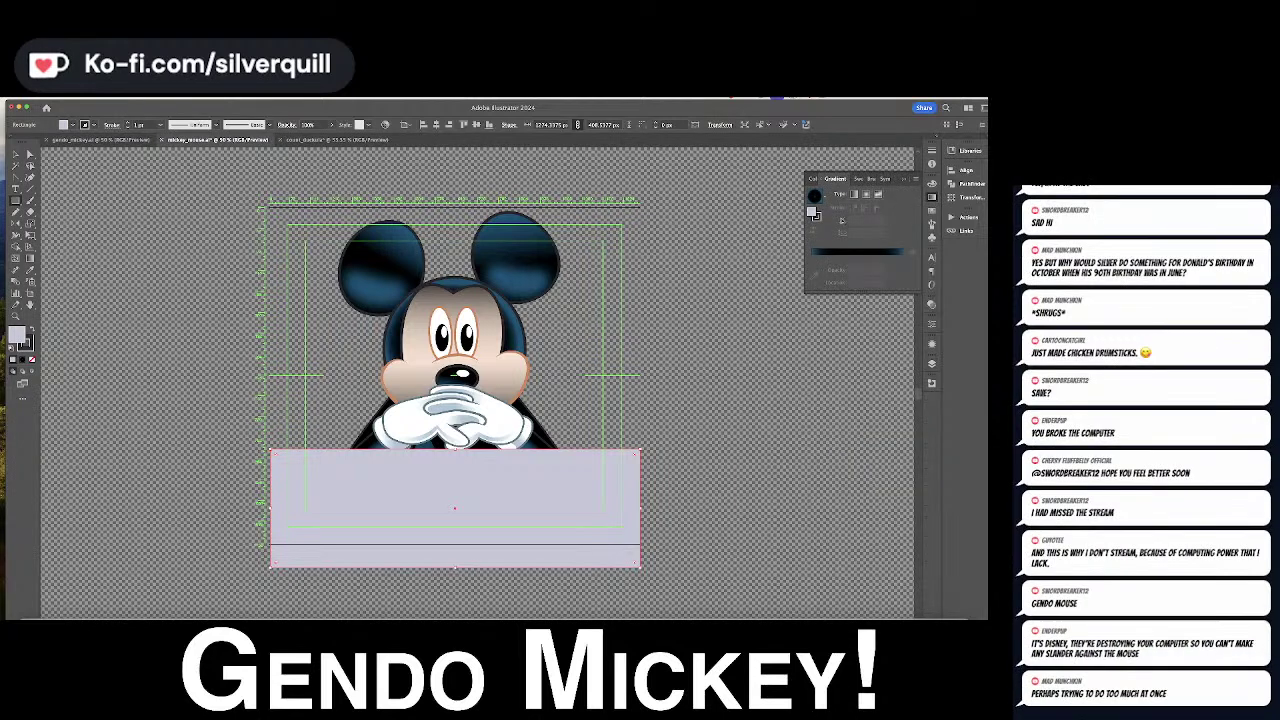
pyautogui.moveTo(816, 229); pyautogui.dragTo(856, 298)
pyautogui.click(902, 269)
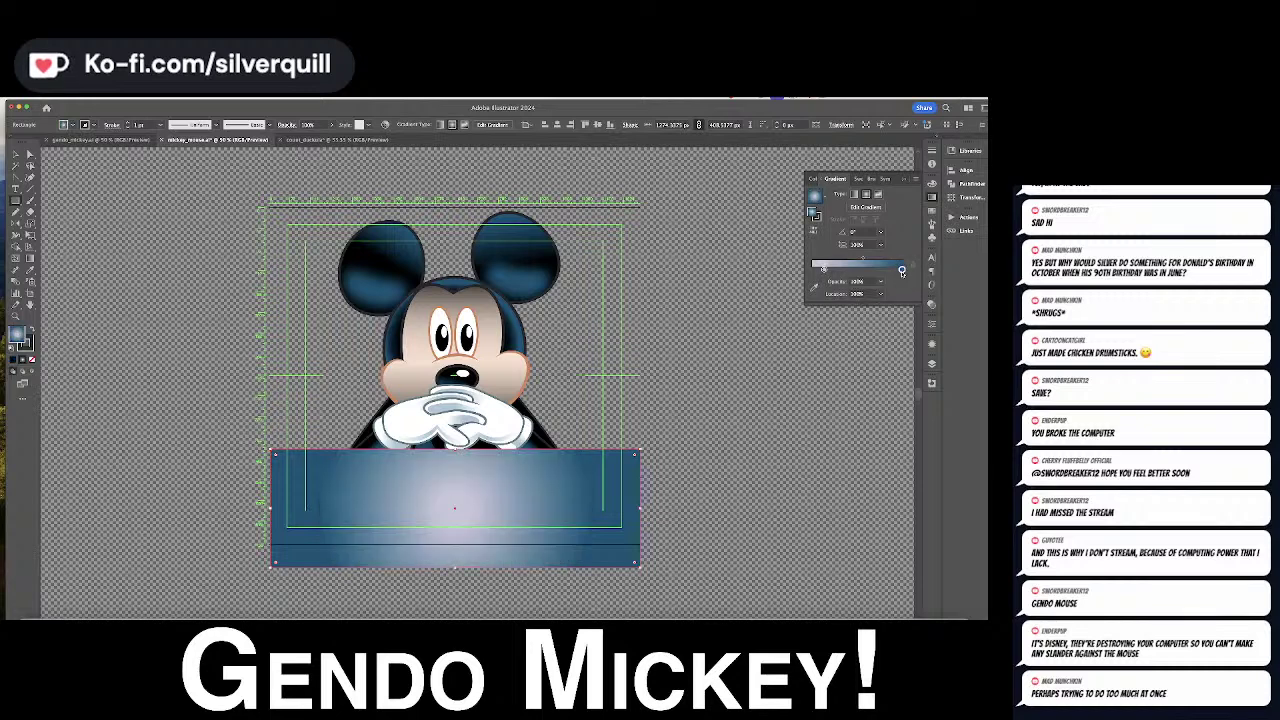
pyautogui.doubleClick(901, 270)
pyautogui.click(799, 356)
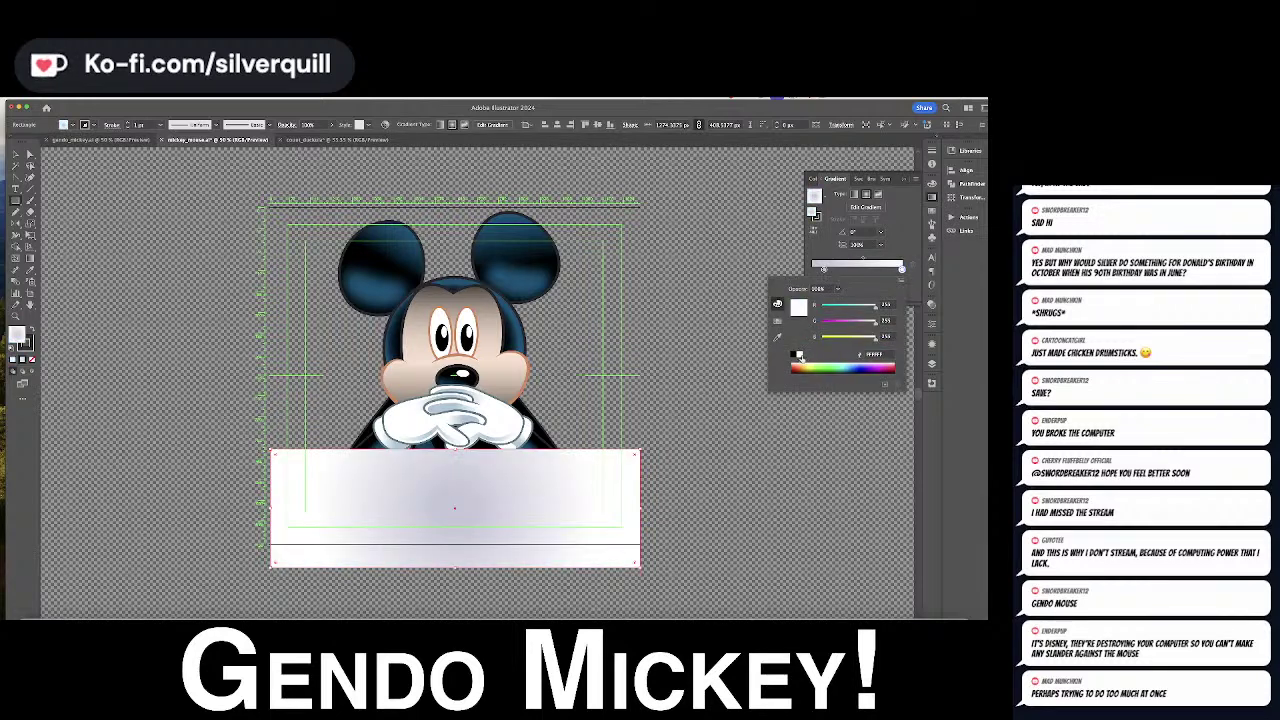
pyautogui.click(854, 194)
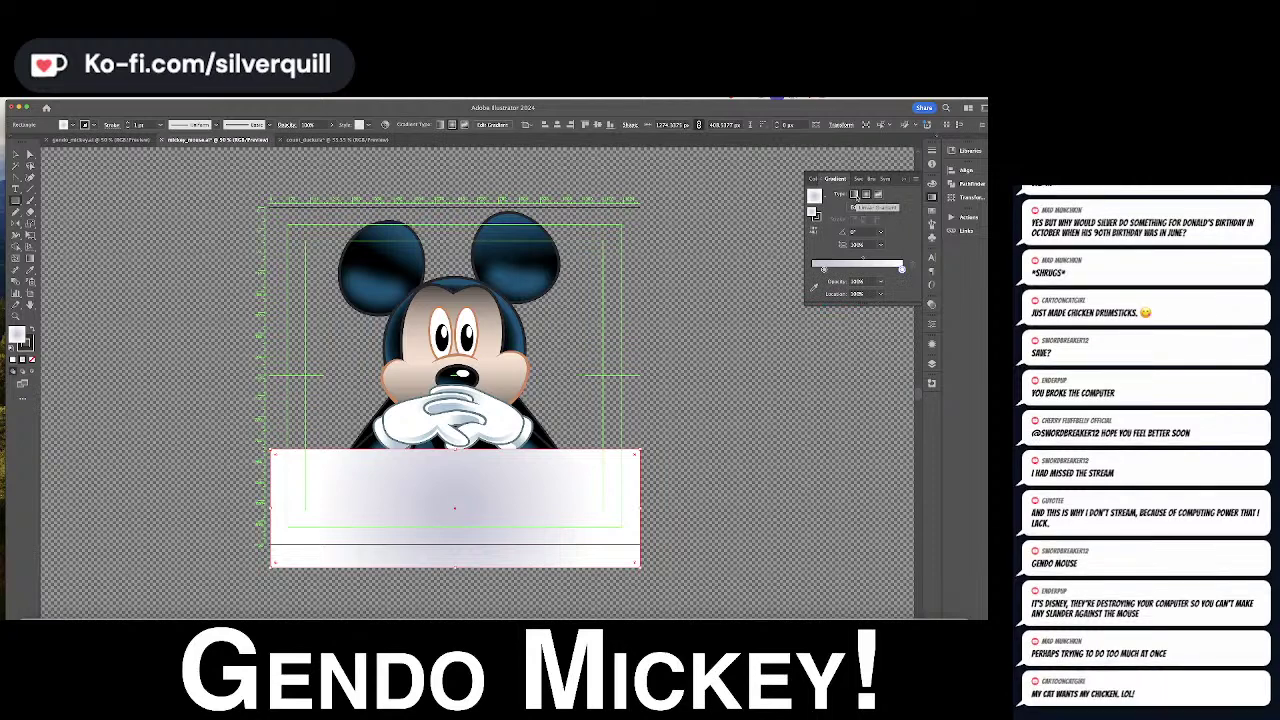
pyautogui.click(864, 231)
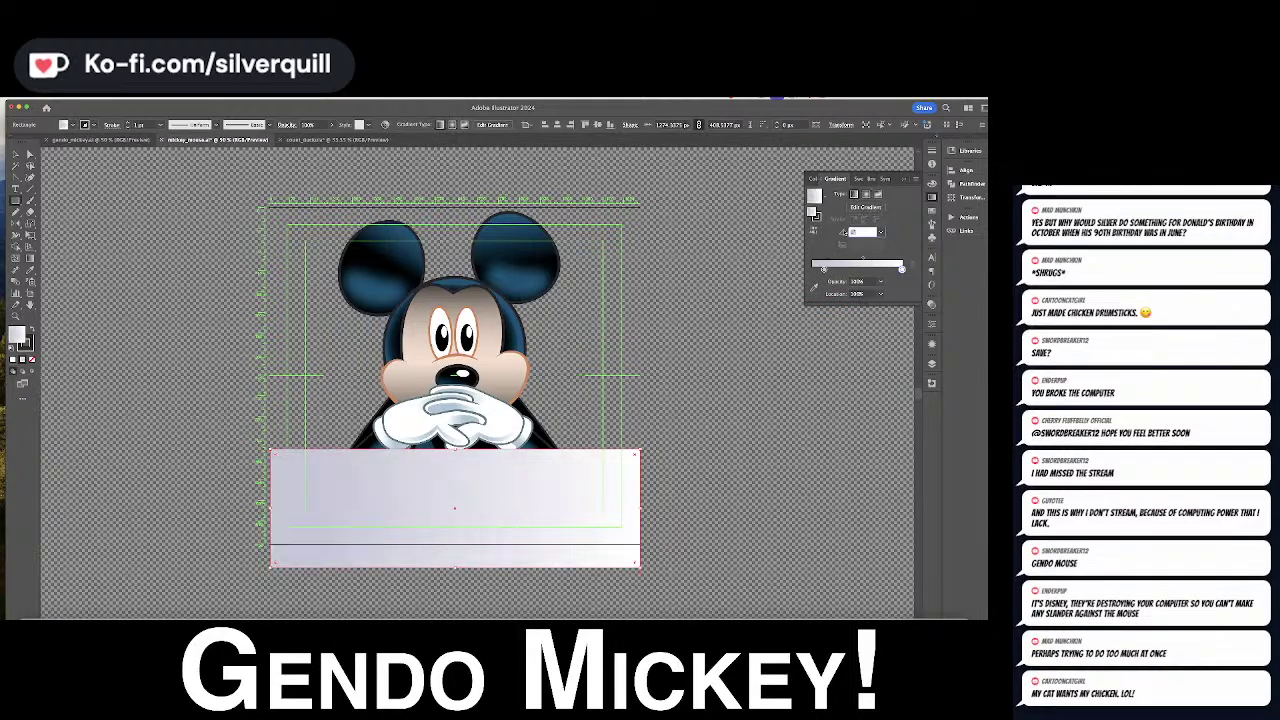
pyautogui.write('-90')
pyautogui.press('Return')
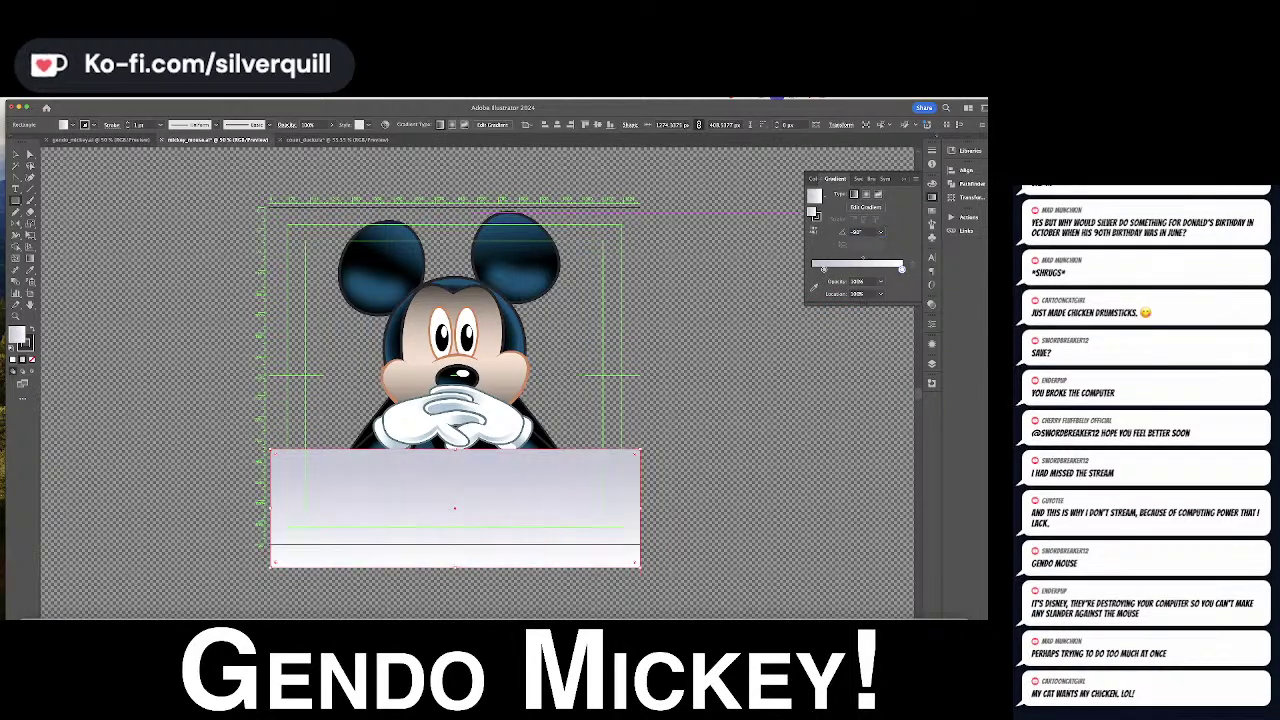
# Restack the rectangle so it covers Mickey's torso and red shorts but sits behind his arms, and deselect it
pyautogui.click(724, 458)
pyautogui.write('v')
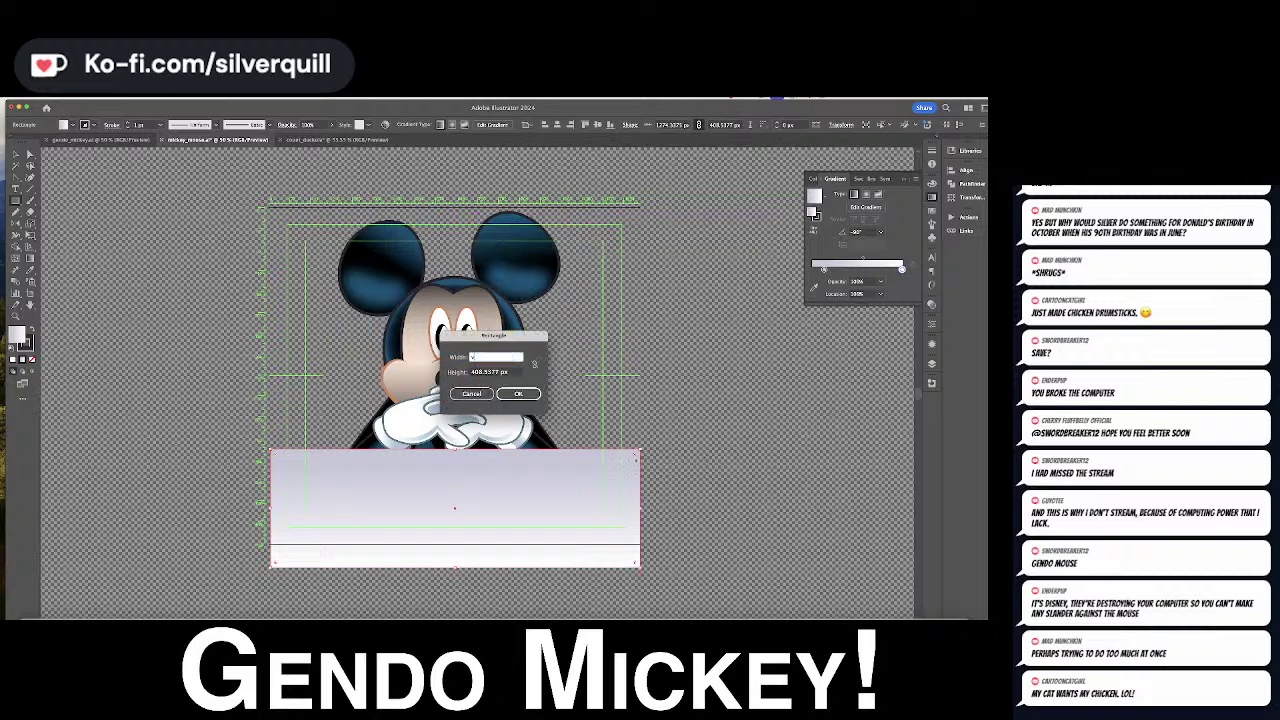
pyautogui.press('Escape')
pyautogui.click(610, 467)
pyautogui.press('Escape')
pyautogui.press('super+shift+bracketleft')
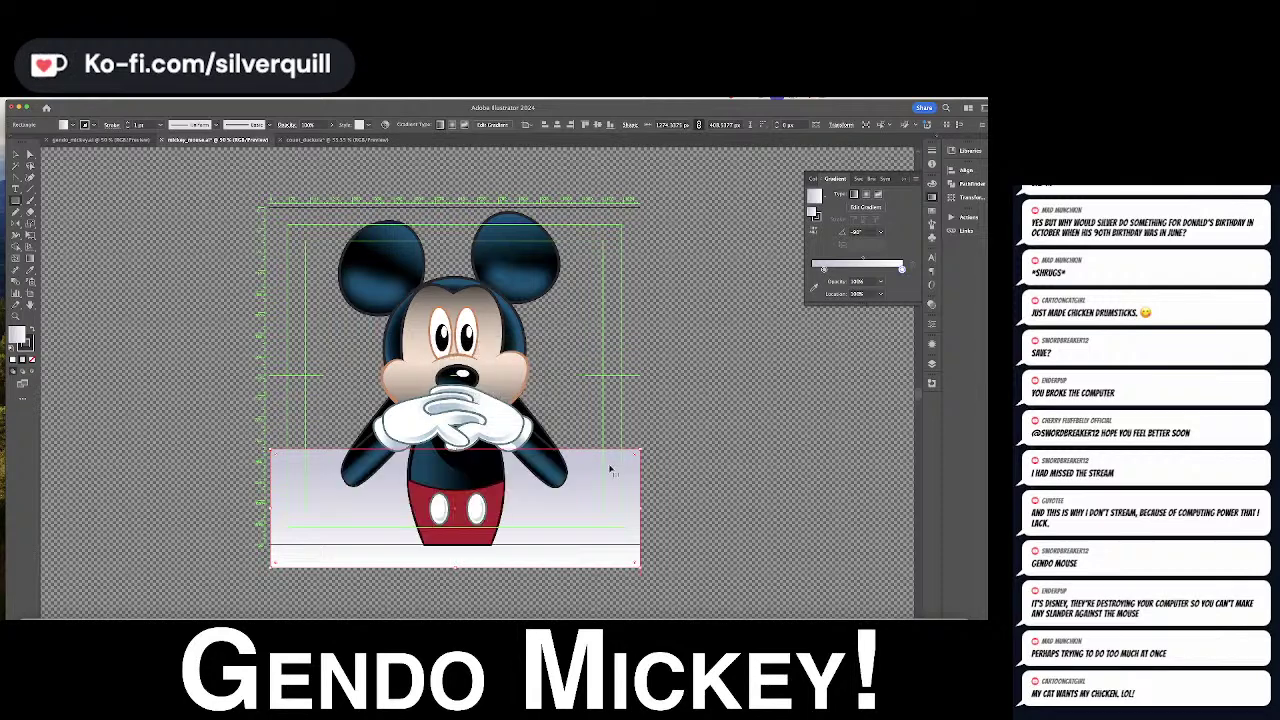
pyautogui.press('super+bracketright')
pyautogui.press('super+bracketright')
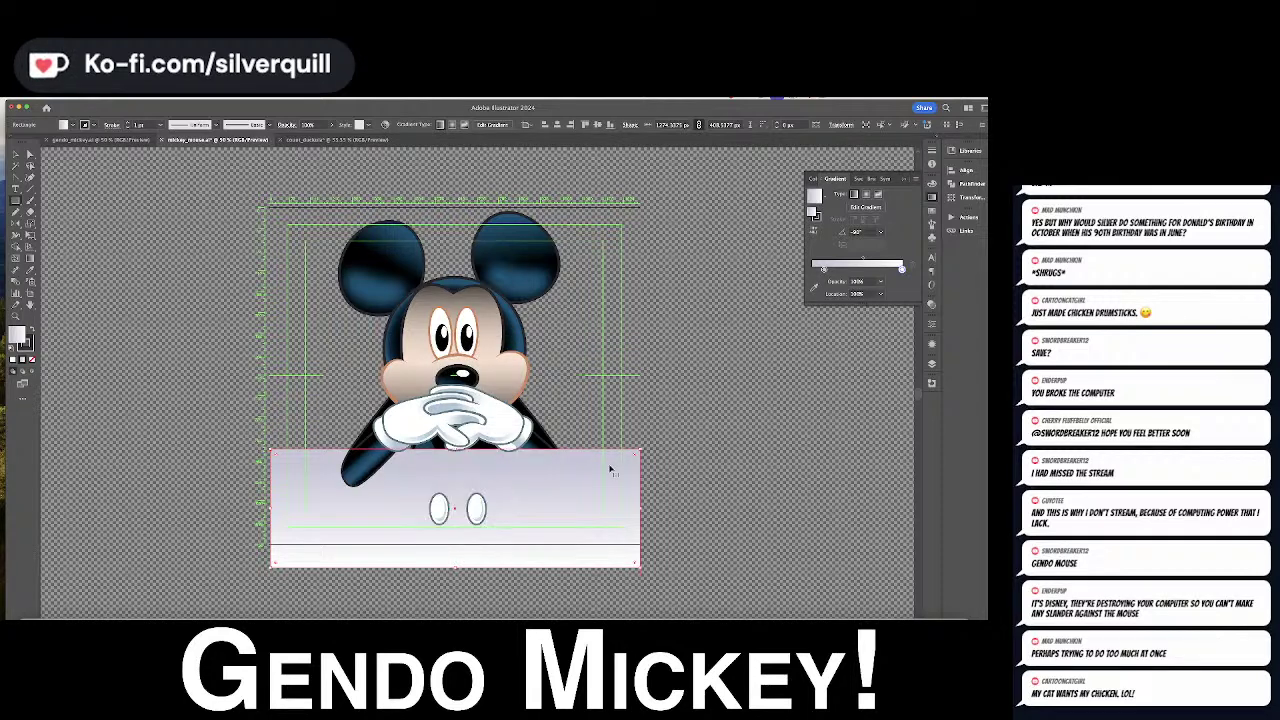
pyautogui.press('super+shift+a')
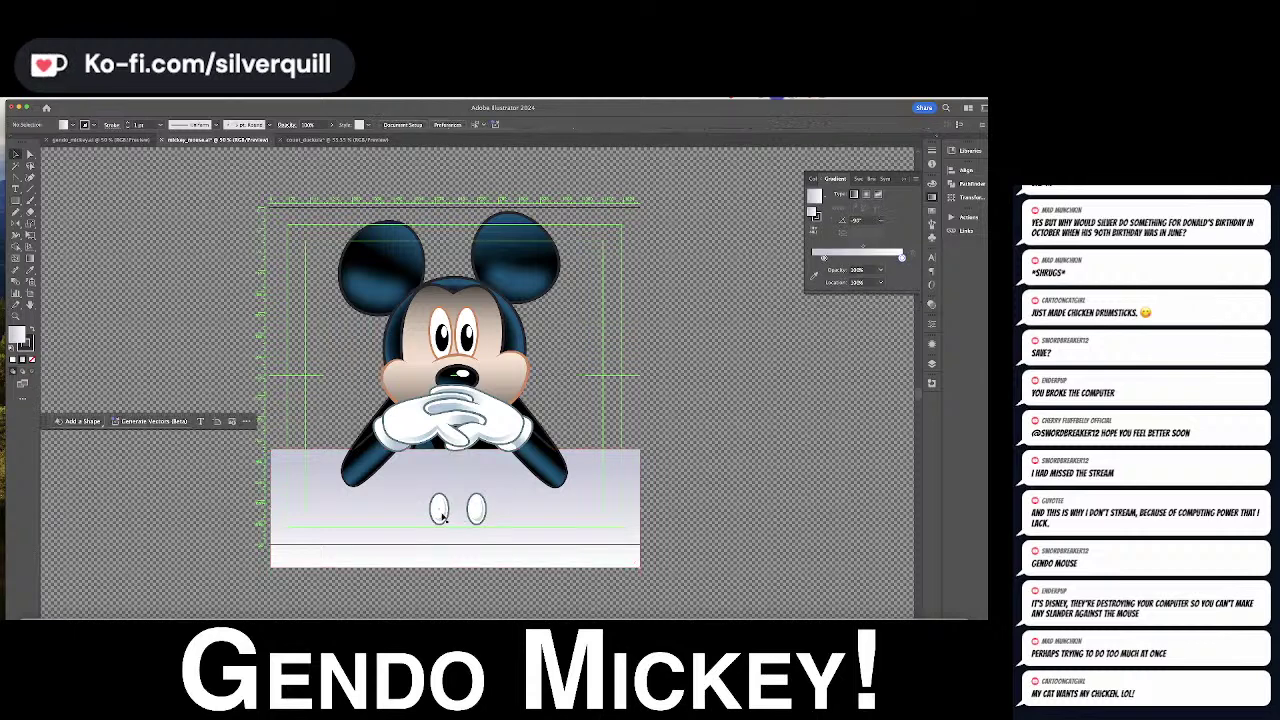
# Send both white shorts buttons to the back, behind the desk rectangle
pyautogui.click(440, 510)
pyautogui.keyDown('shift'); pyautogui.click(440, 512); pyautogui.keyUp('shift')
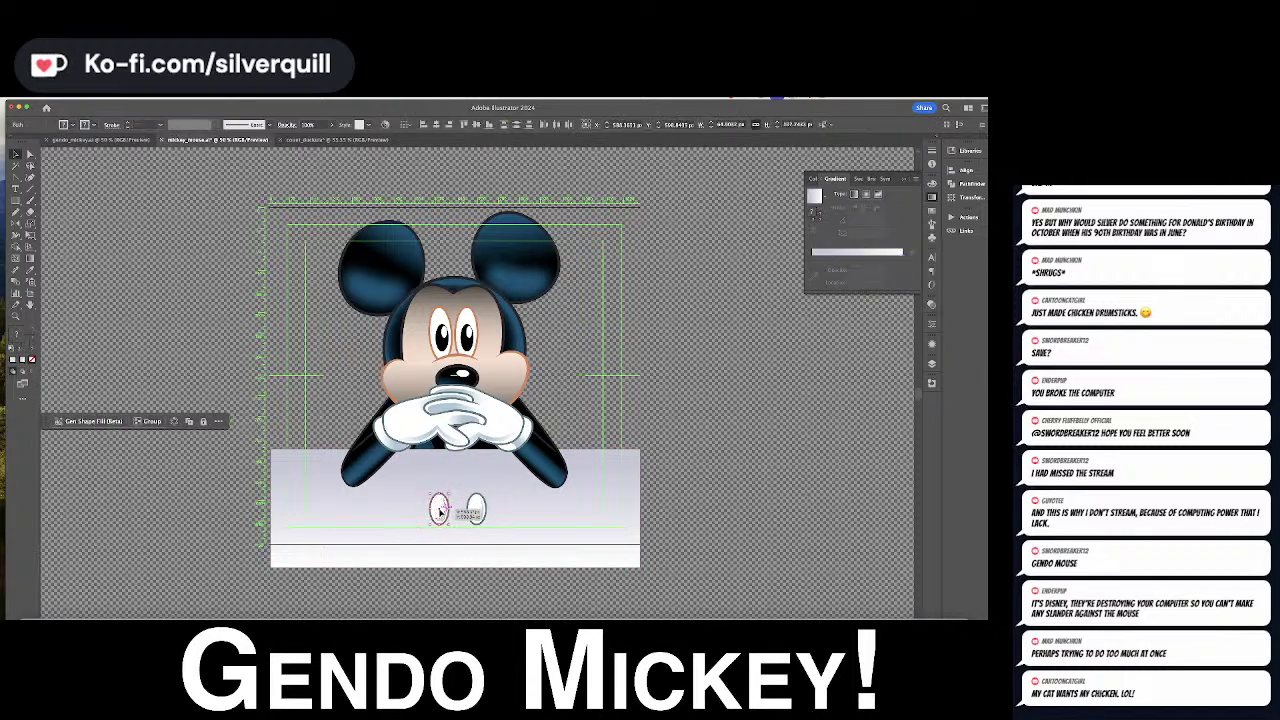
pyautogui.click(476, 510)
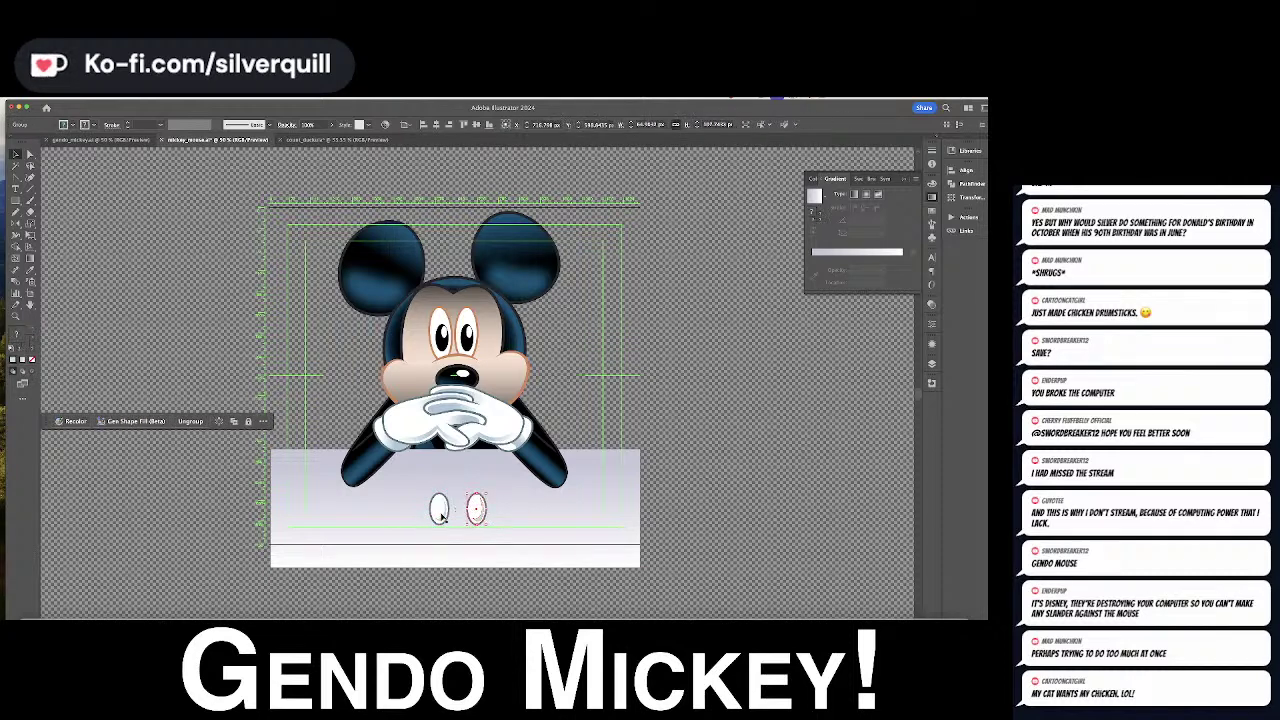
pyautogui.keyDown('shift'); pyautogui.click(440, 512); pyautogui.keyUp('shift')
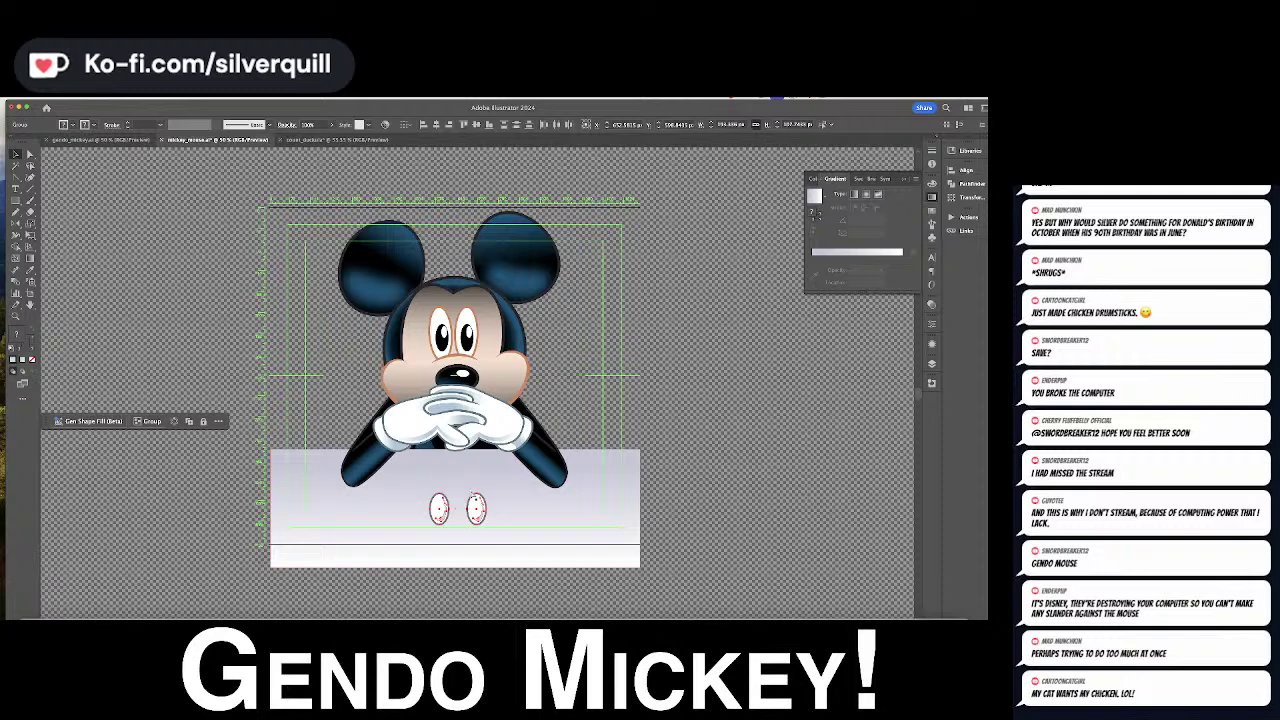
pyautogui.press('super+shift+[')
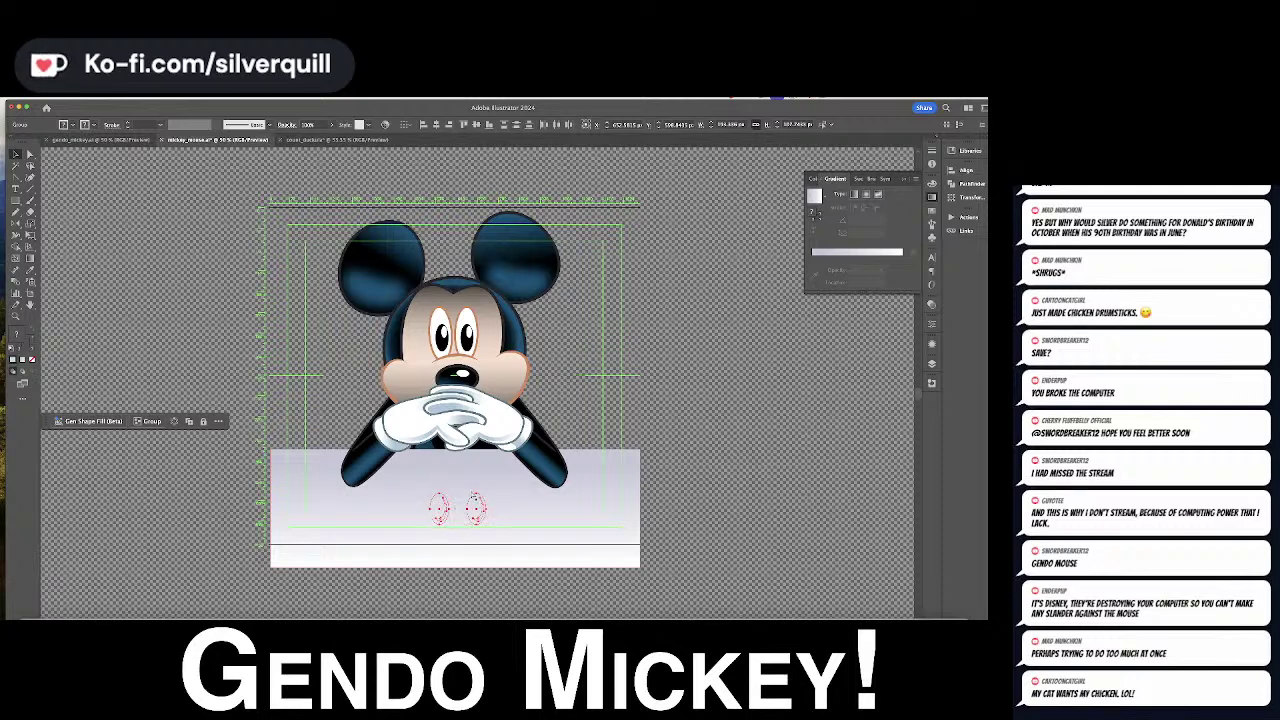
# Distort the rectangle in perspective into a desk with a narrower far edge and much wider near edge, and reduce its height from both edges
pyautogui.click(474, 496)
pyautogui.press('e')
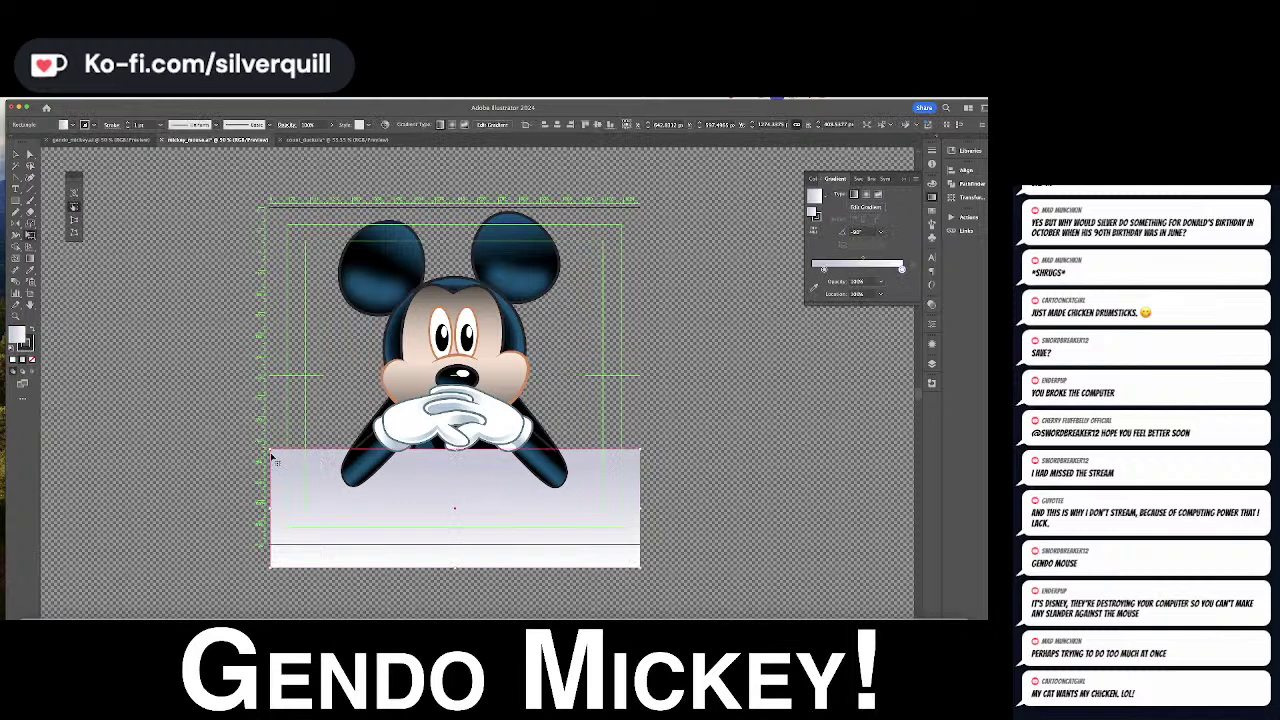
pyautogui.moveTo(271, 450); pyautogui.dragTo(322, 451)
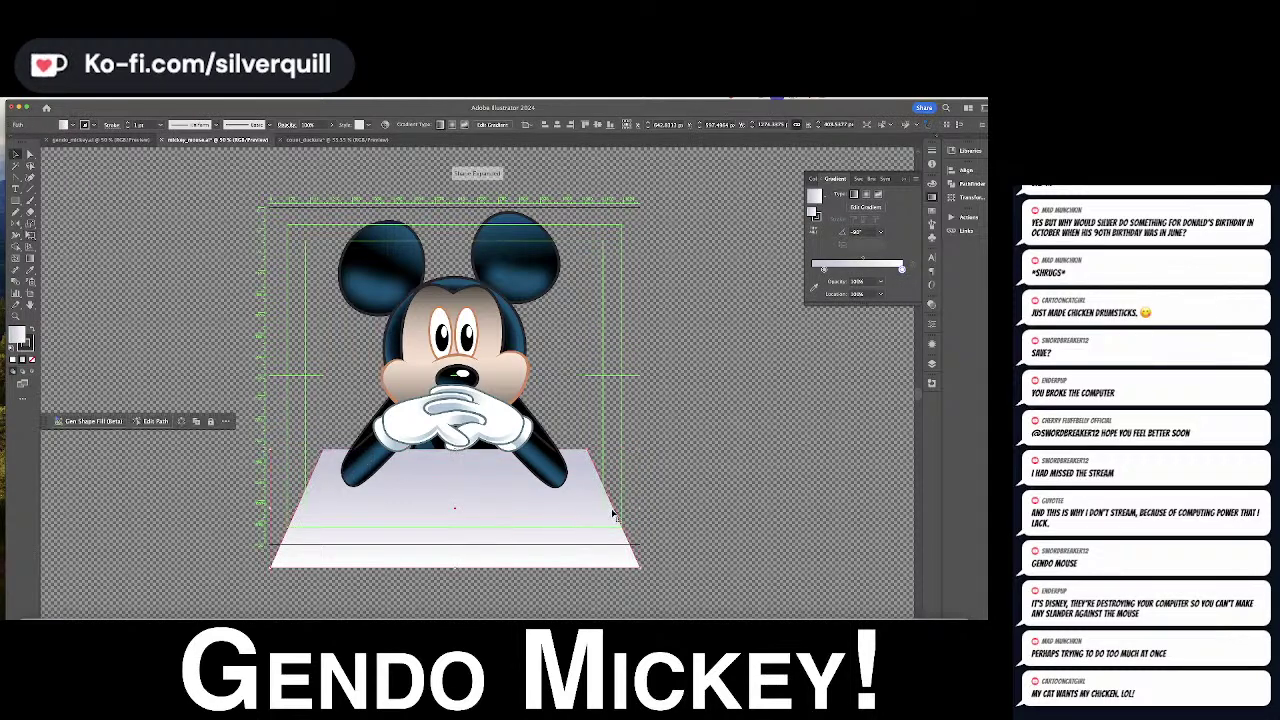
pyautogui.moveTo(638, 566); pyautogui.dragTo(754, 567)
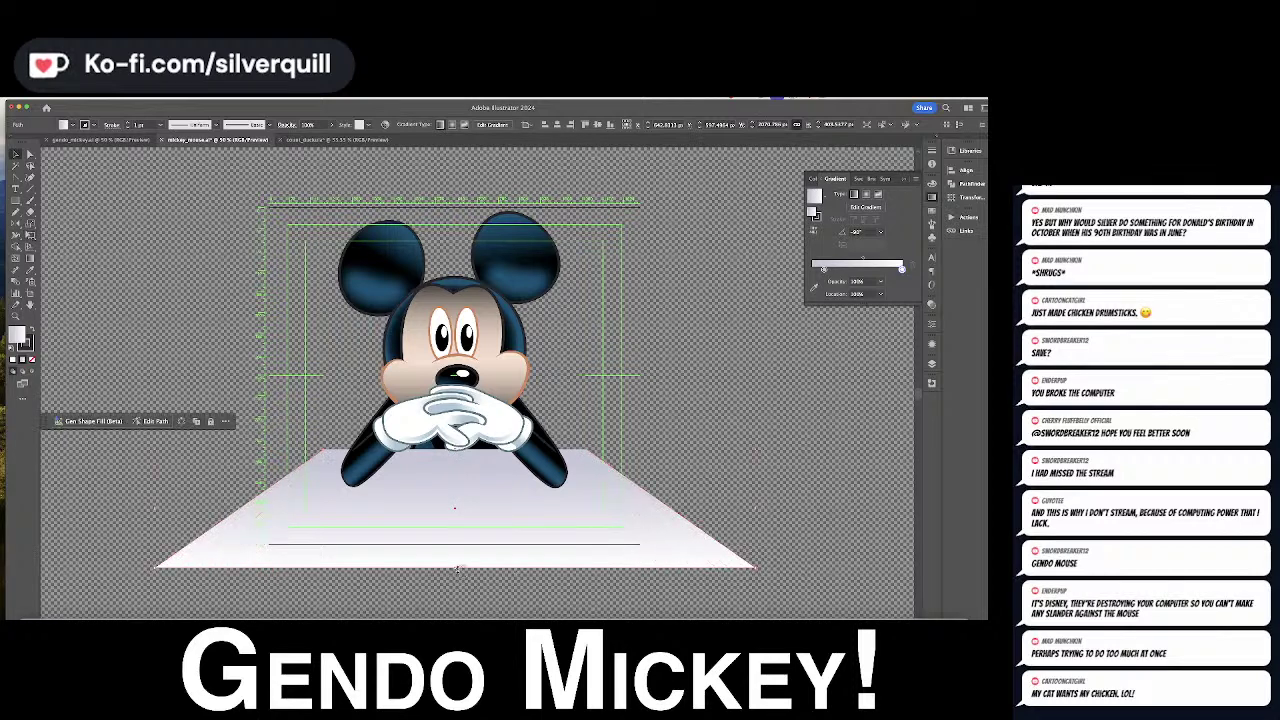
pyautogui.moveTo(460, 567); pyautogui.dragTo(462, 545)
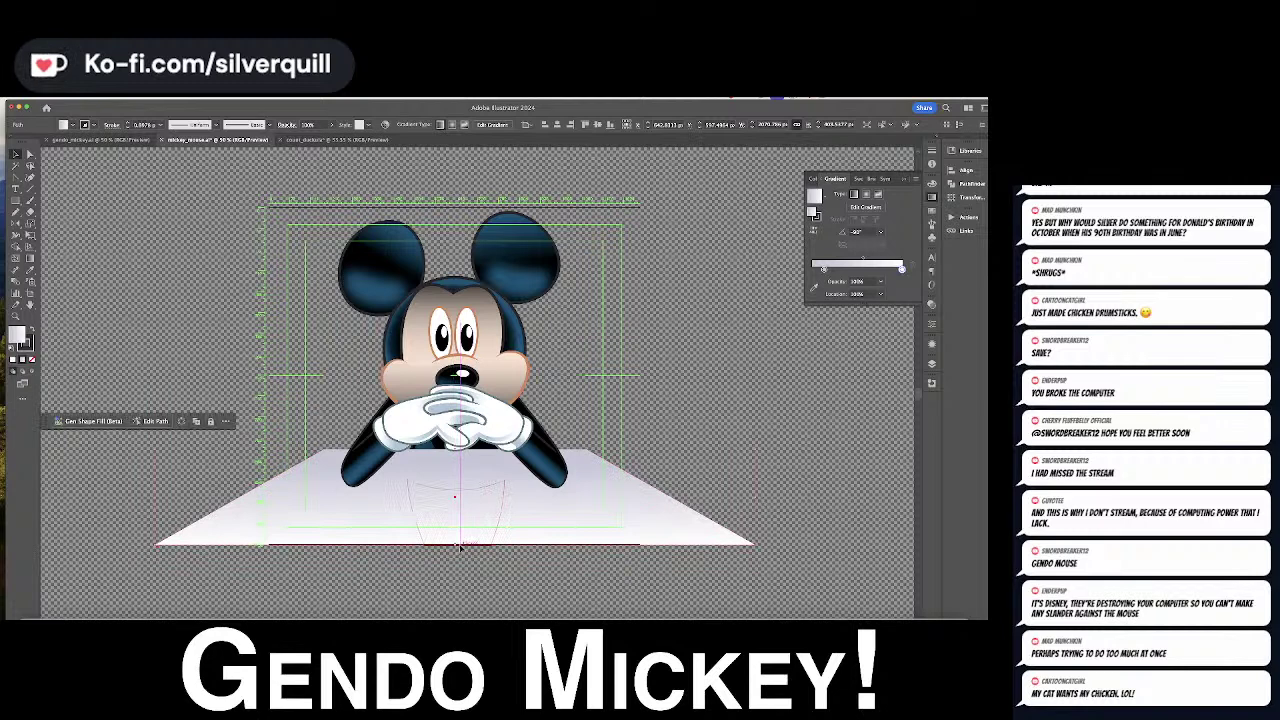
pyautogui.moveTo(455, 453); pyautogui.dragTo(451, 470)
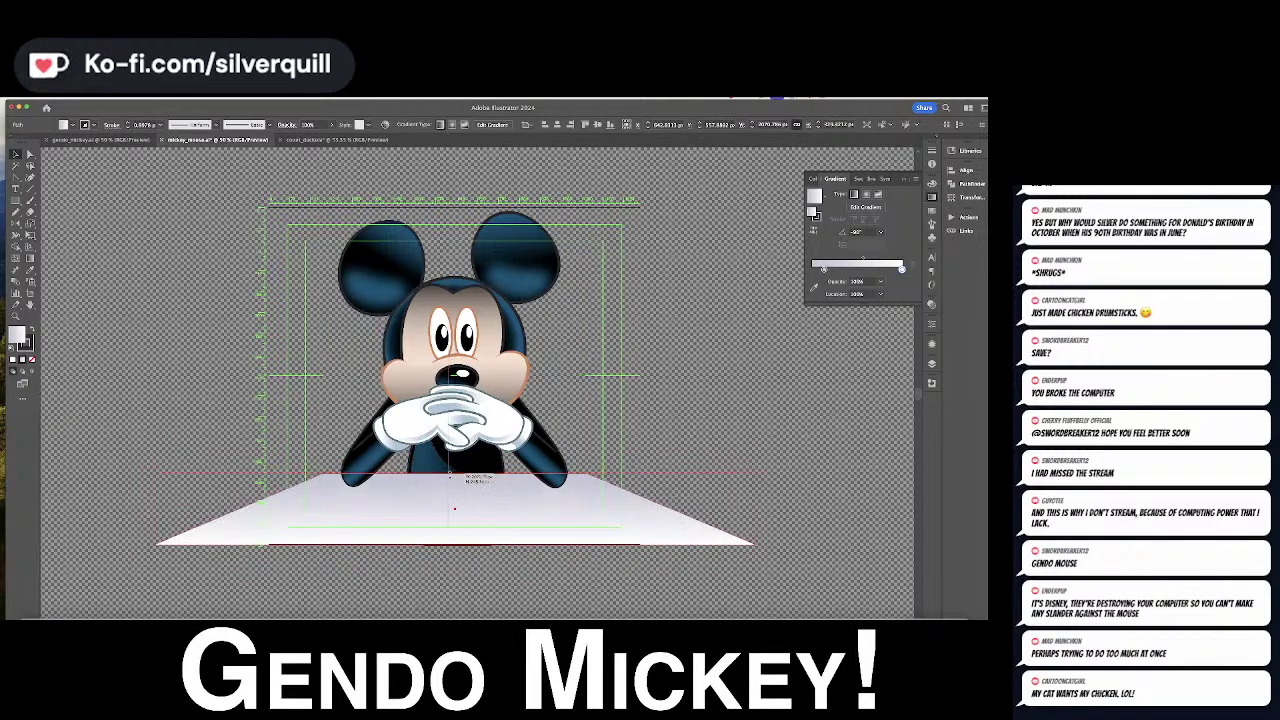
# Recolor the lavender start stop of the desk's gradient to dark blue and deselect the desk
pyautogui.click(678, 450)
pyautogui.press('a')
pyautogui.click(500, 494)
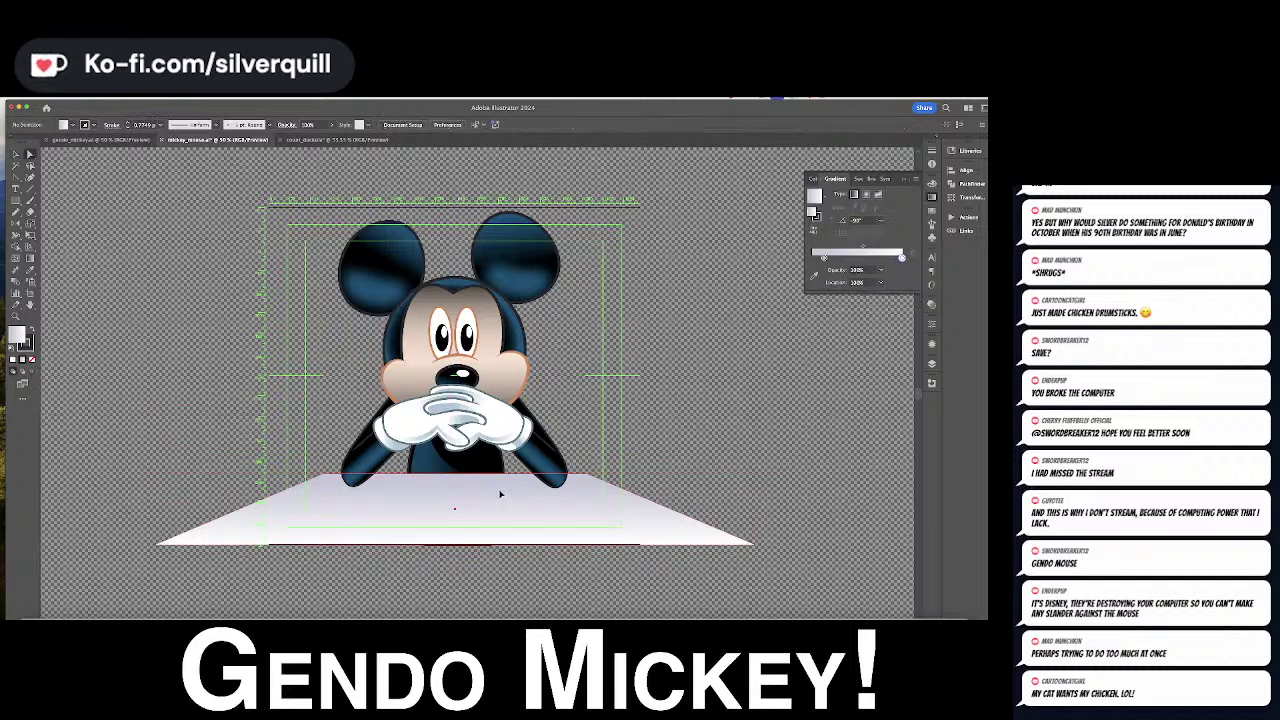
pyautogui.click(824, 270)
pyautogui.doubleClick(824, 270)
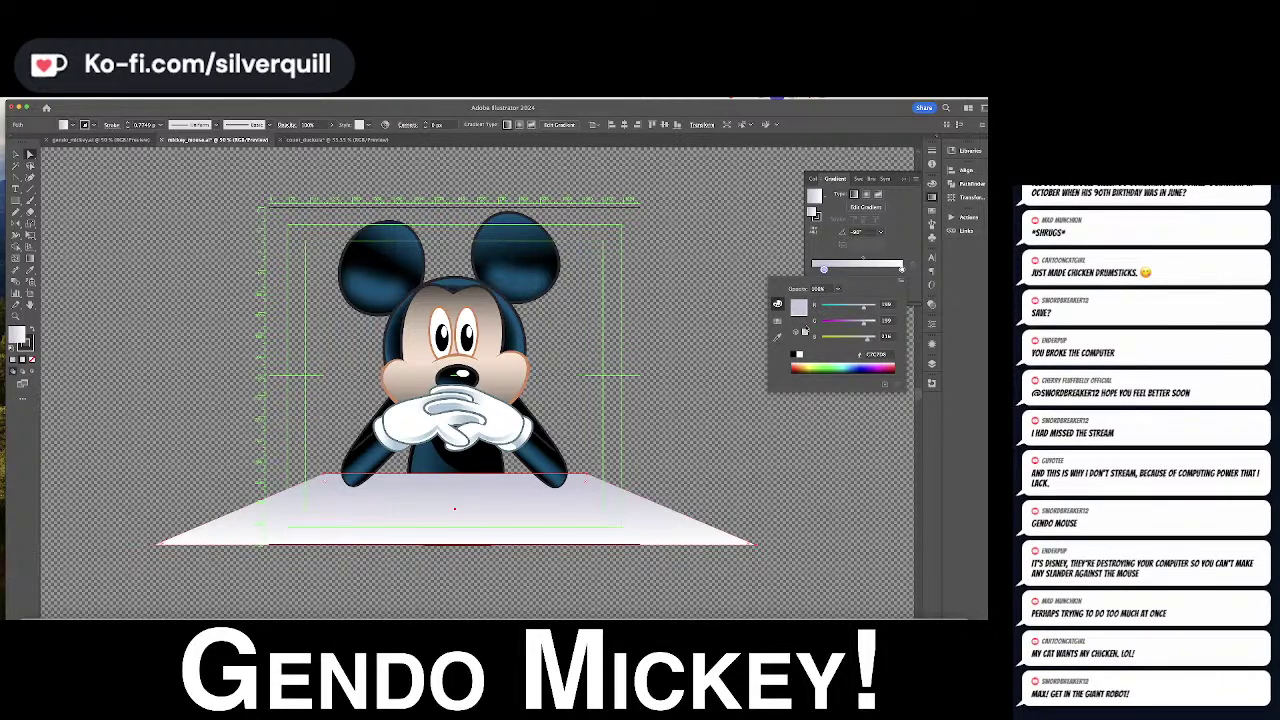
pyautogui.click(855, 366)
pyautogui.click(854, 363)
pyautogui.click(853, 363)
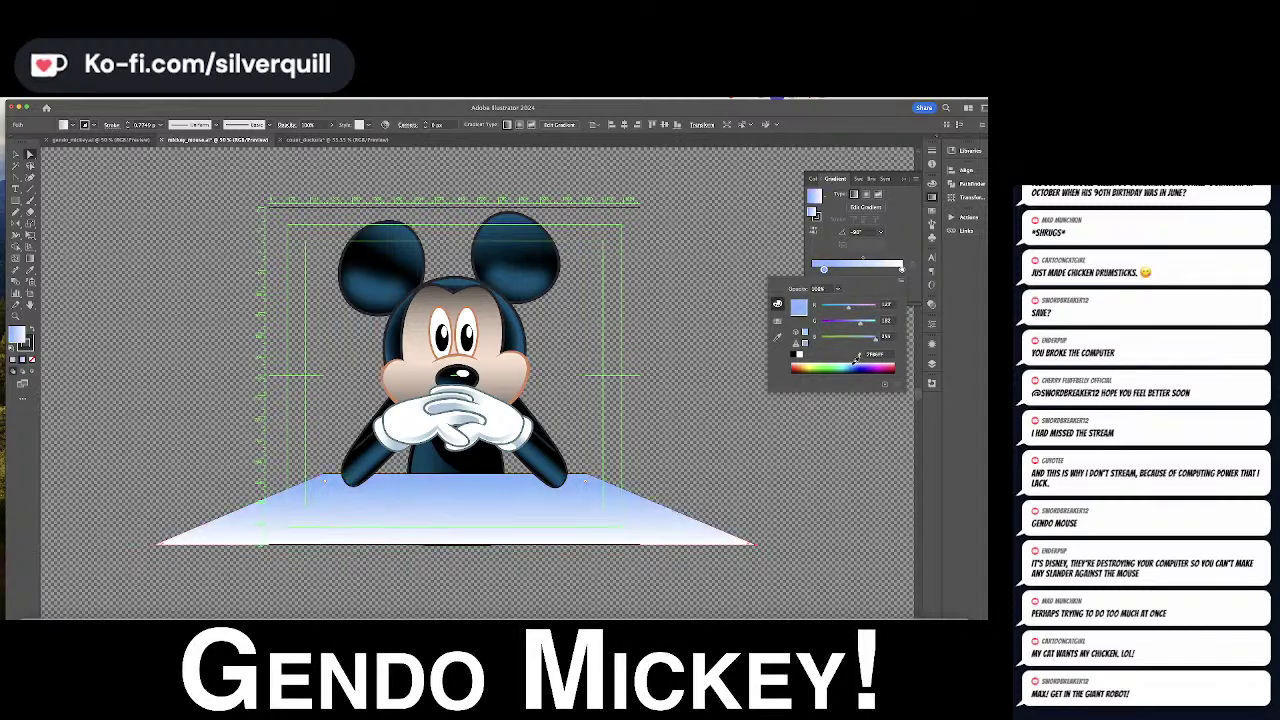
pyautogui.moveTo(856, 359); pyautogui.dragTo(855, 367)
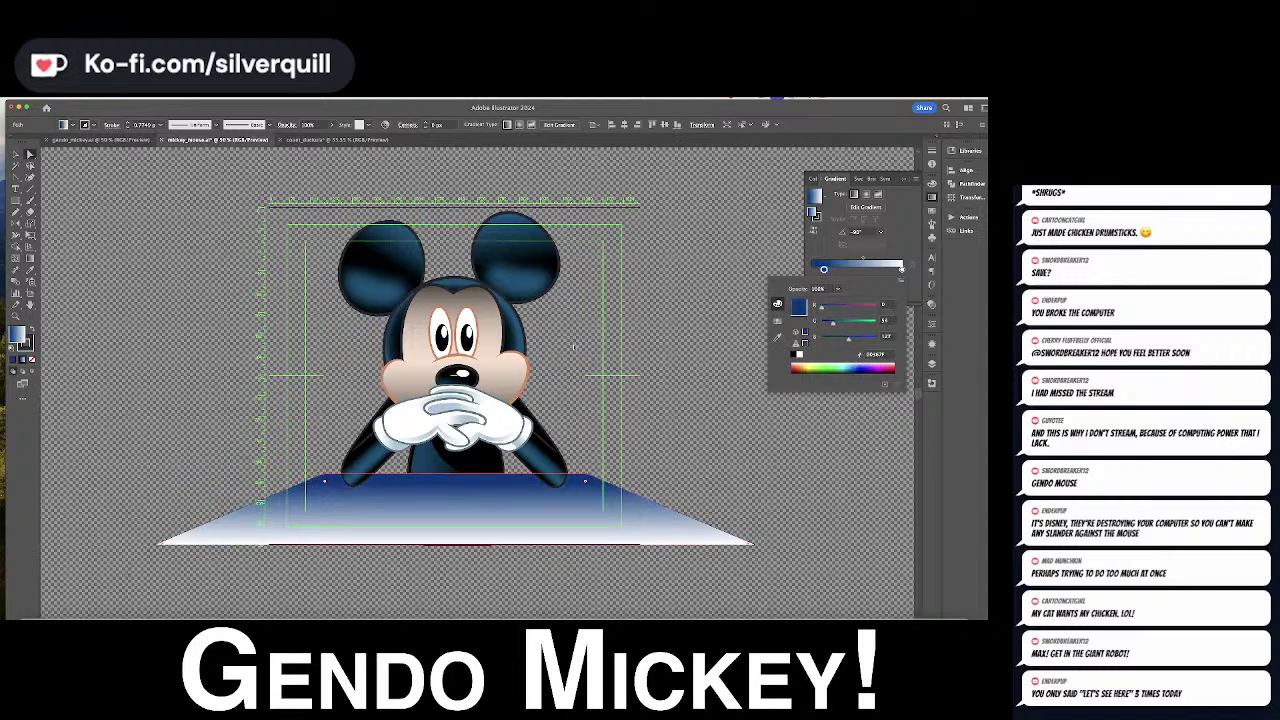
pyautogui.click(127, 219)
pyautogui.click(127, 219)
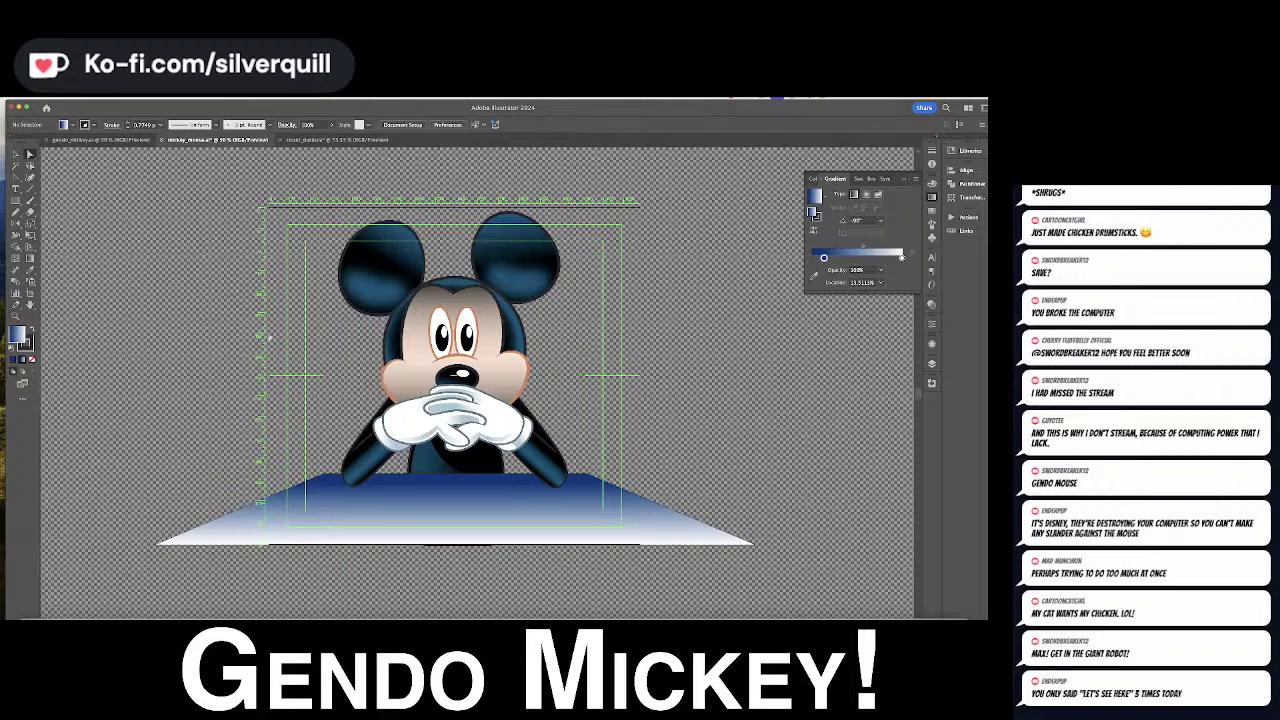
# Cut Mickey's torso and shorts together with the desk from the full_eyes layer
pyautogui.press('v')
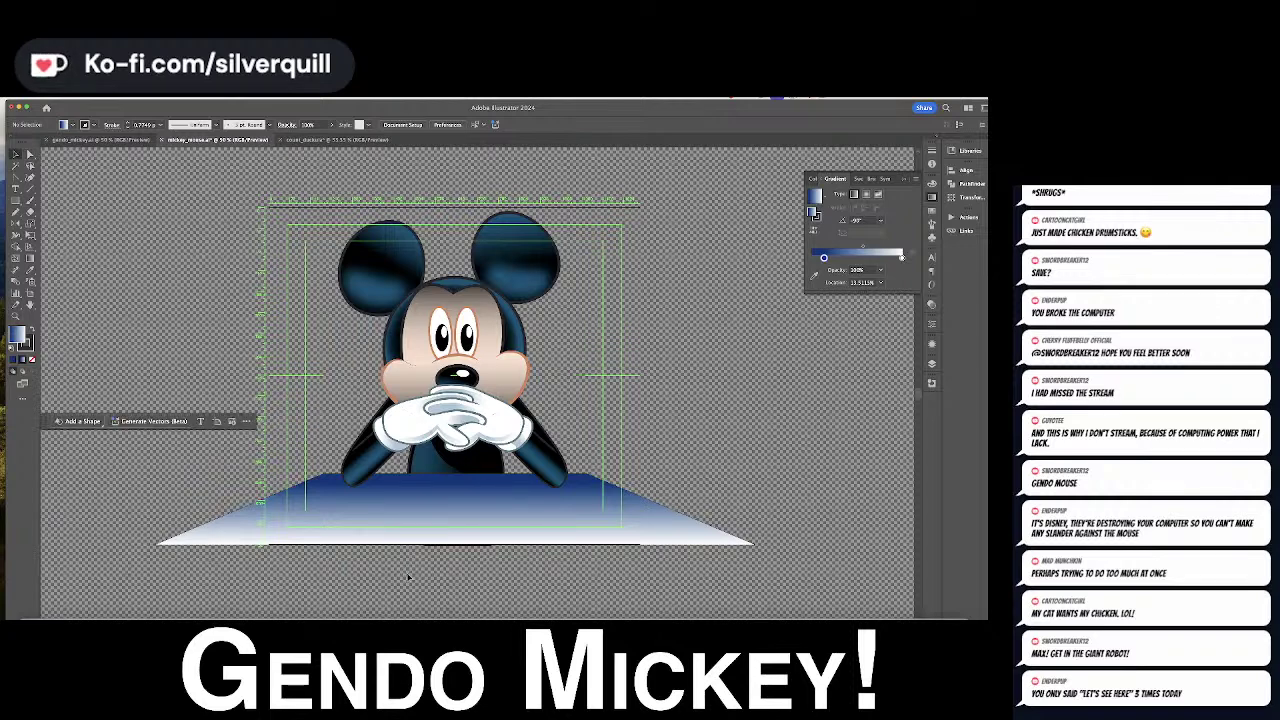
pyautogui.click(494, 466)
pyautogui.keyDown('shift'); pyautogui.click(508, 479); pyautogui.keyUp('shift')
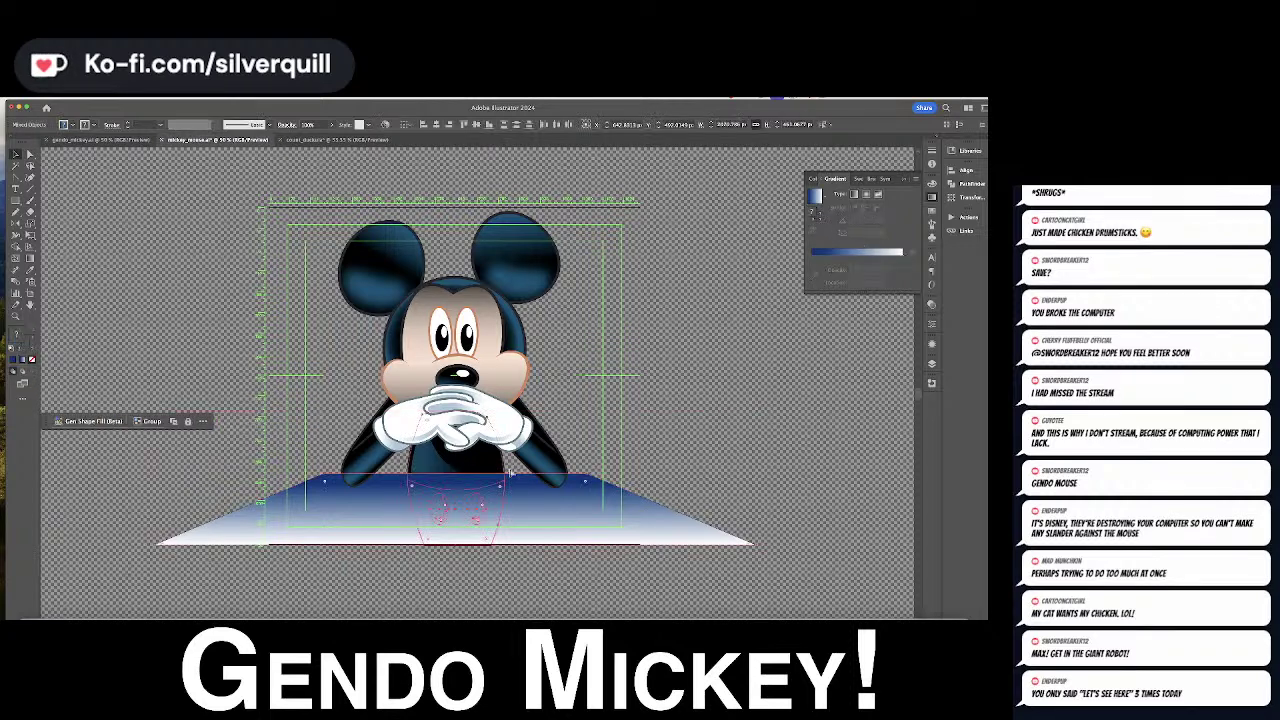
pyautogui.press('Delete')
# Add a layer named body directly above the bottom locked layer and paste the torso, shorts and desk in place on it
pyautogui.click(932, 363)
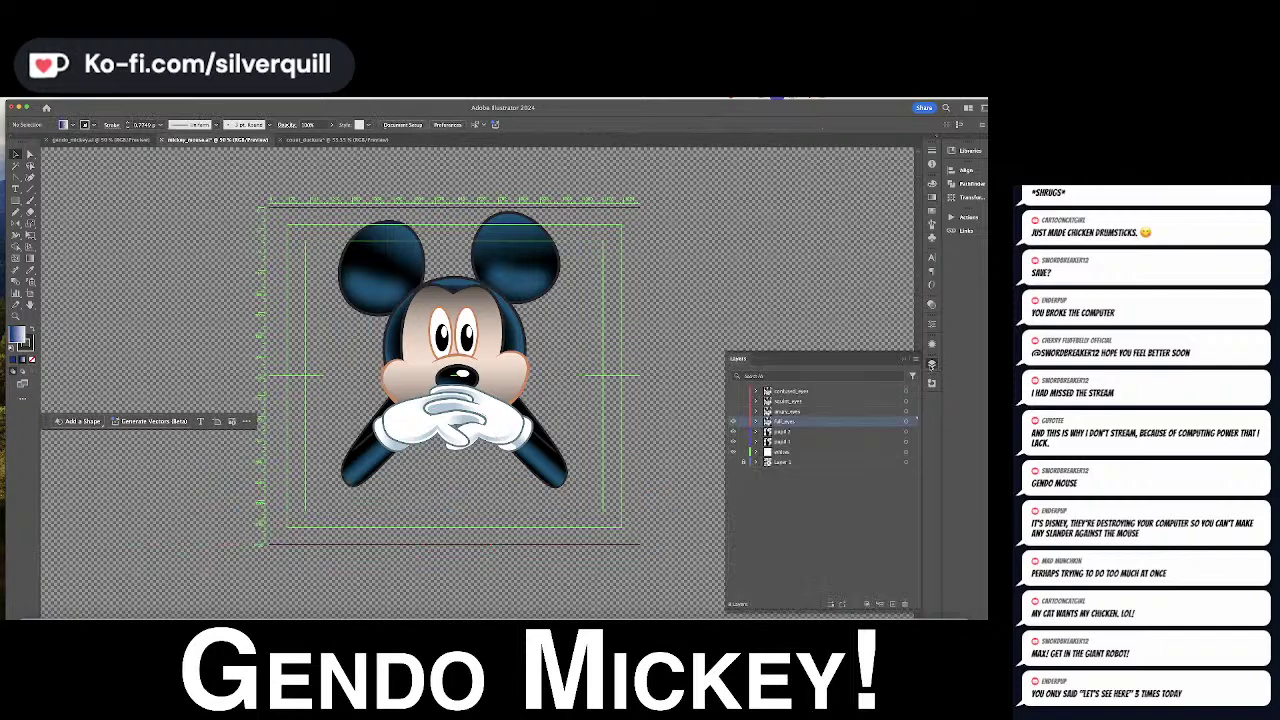
pyautogui.click(816, 453)
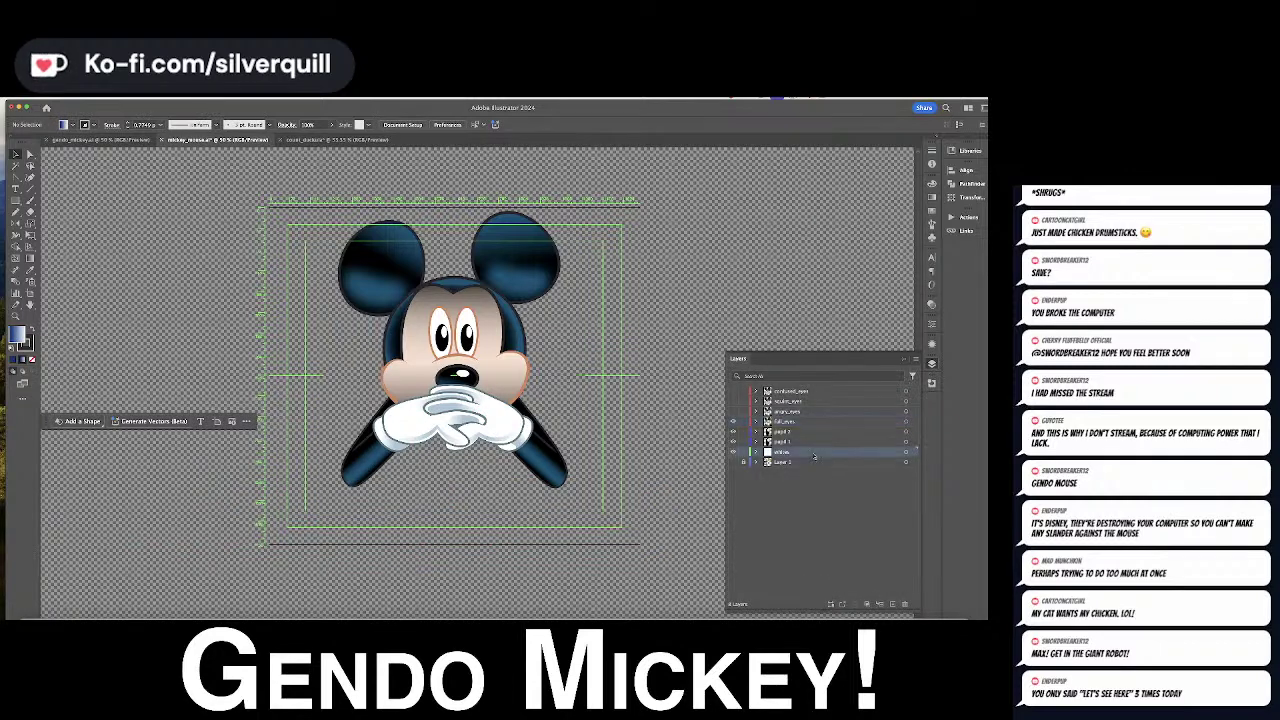
pyautogui.click(810, 463)
pyautogui.click(891, 604)
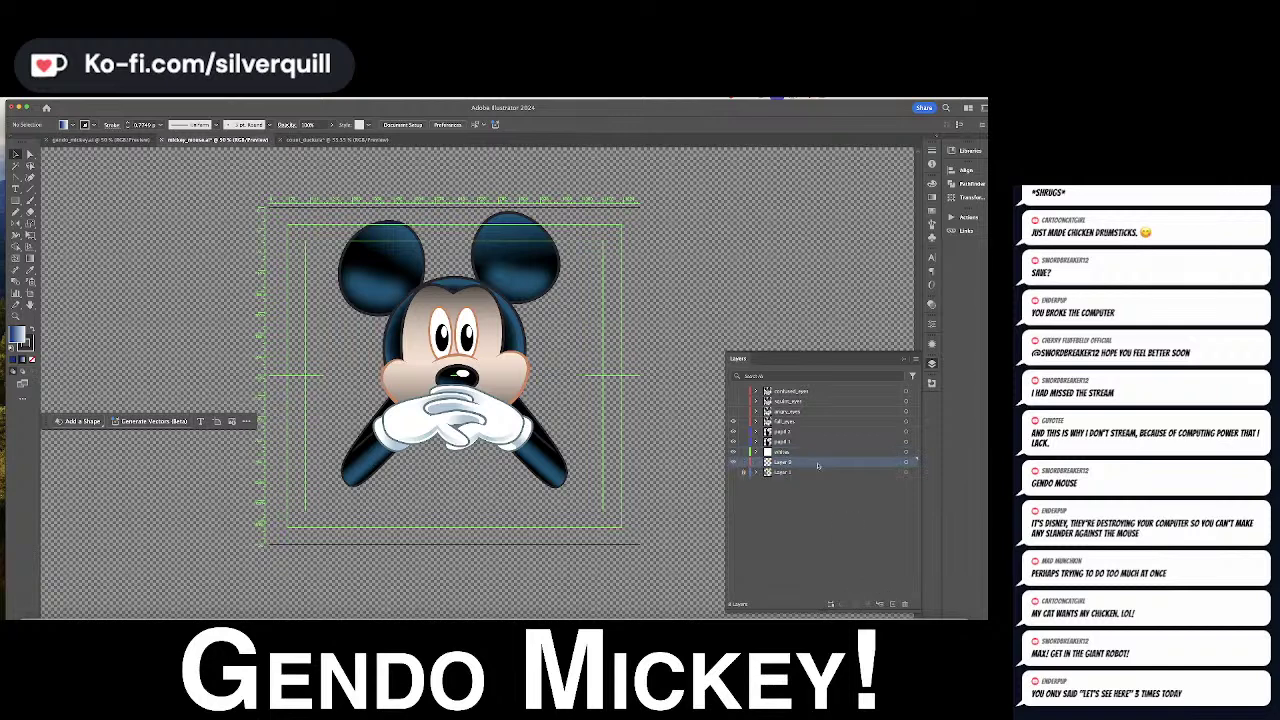
pyautogui.doubleClick(783, 462)
pyautogui.write('body')
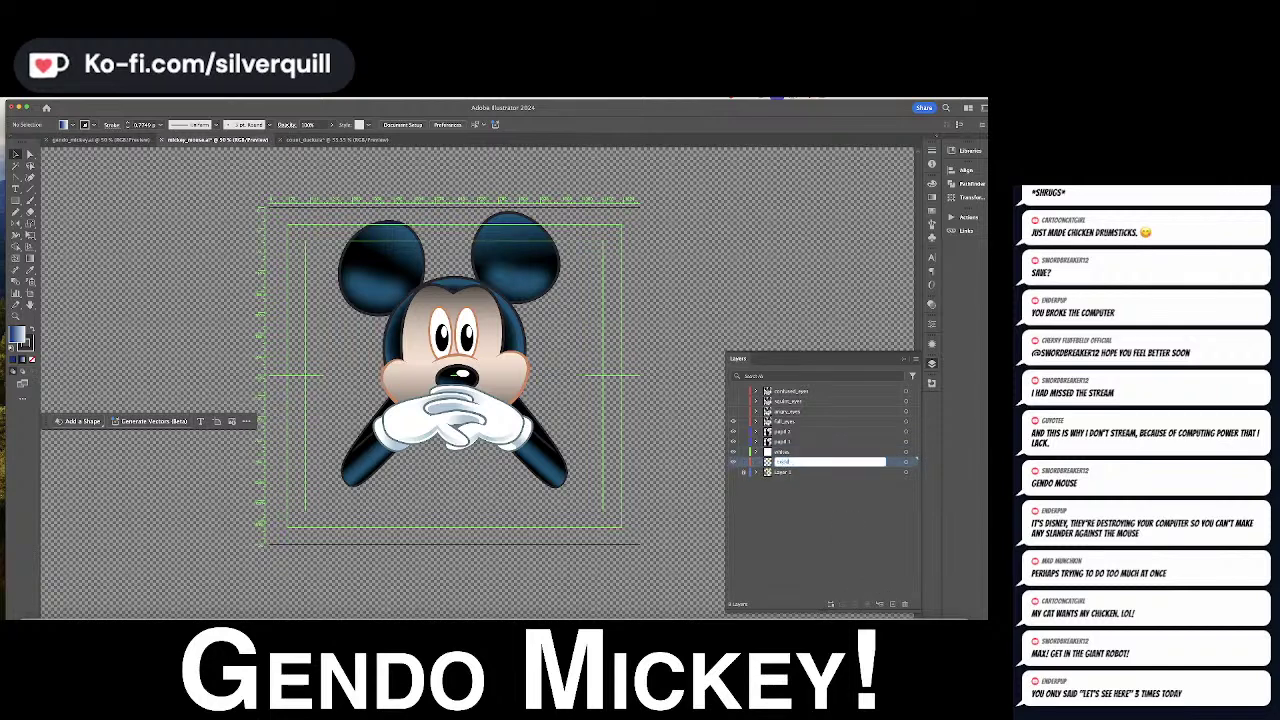
pyautogui.press('Return')
pyautogui.press('super+v')
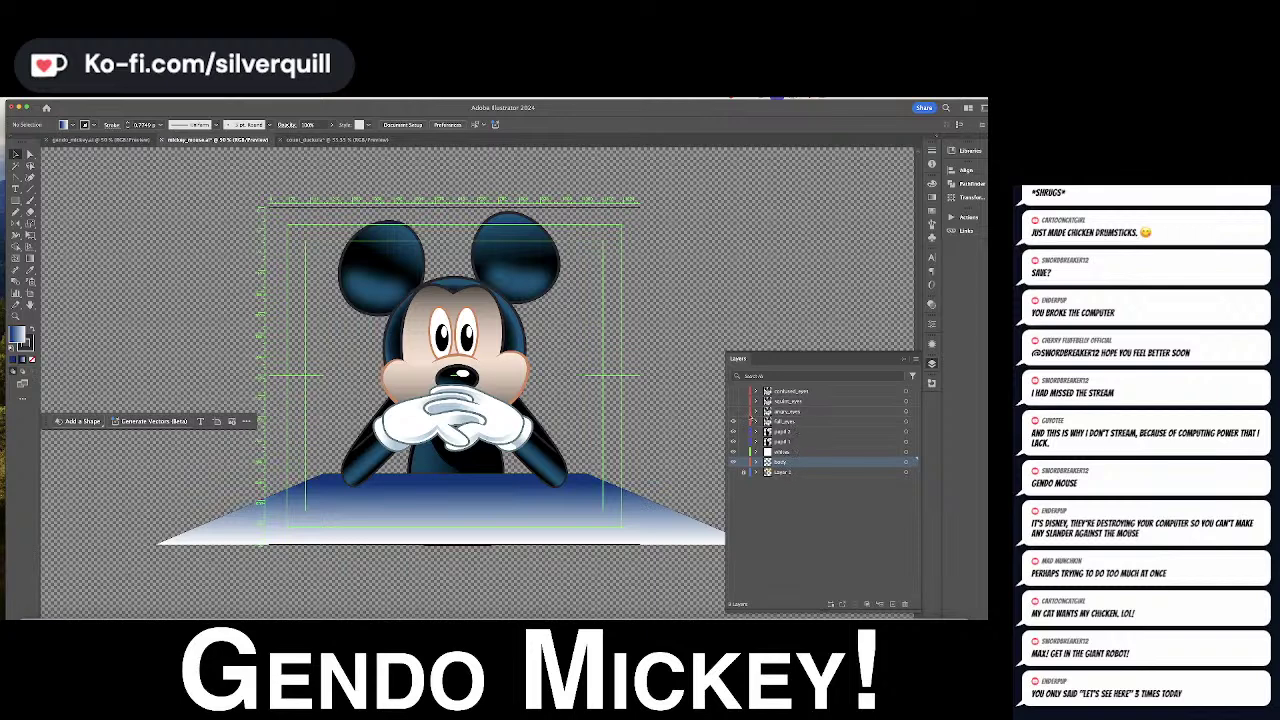
# Hide the full_eyes layer, show the angry eyes expression instead, dismiss the alert and close the layer list
pyautogui.click(733, 422)
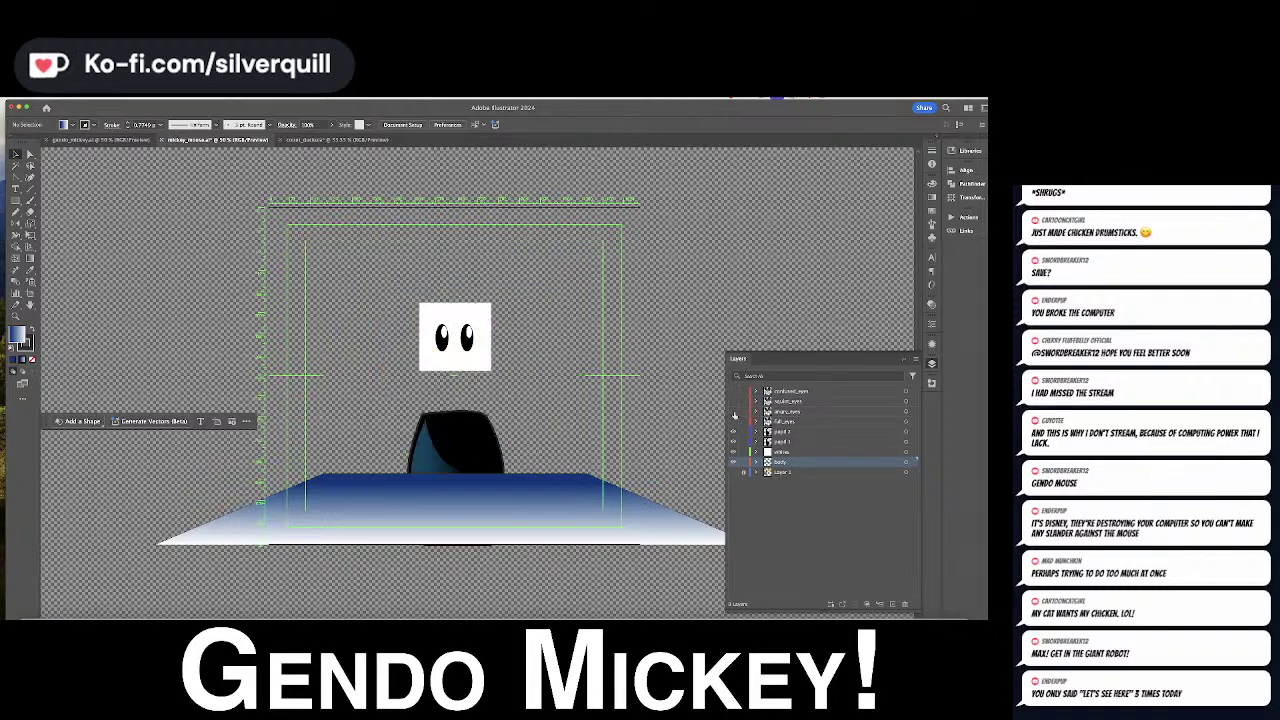
pyautogui.click(733, 412)
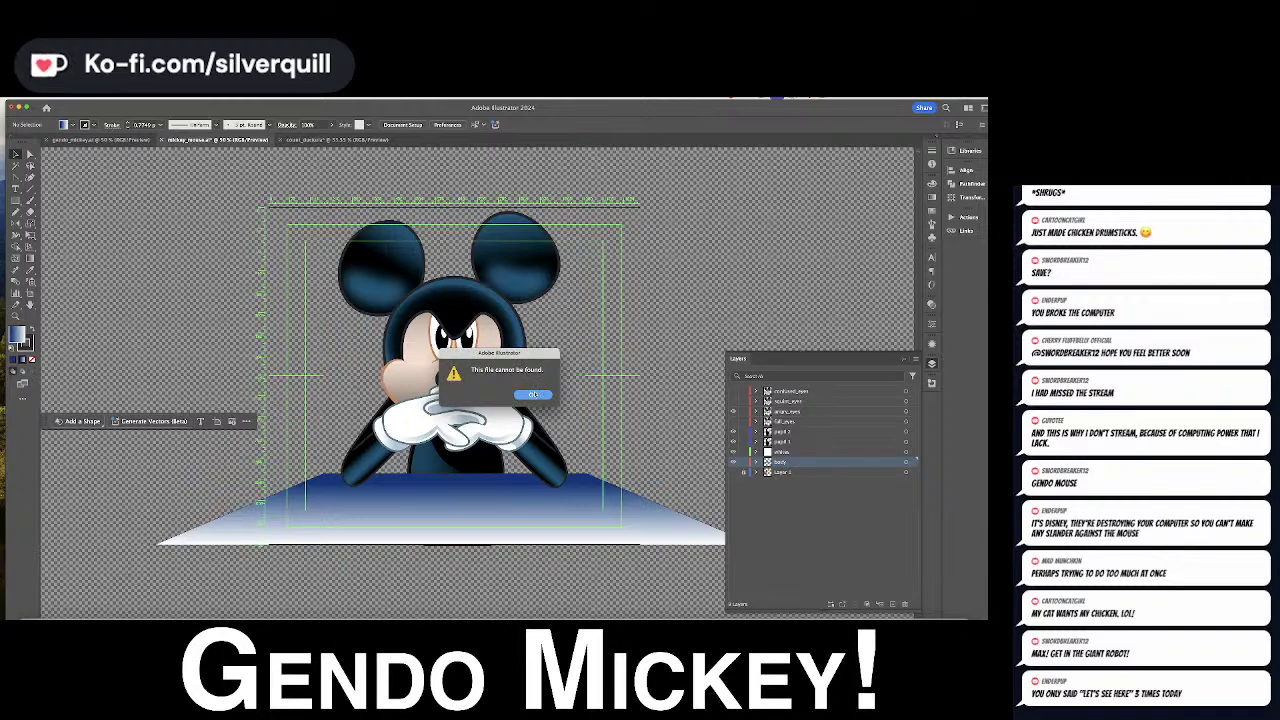
pyautogui.click(534, 394)
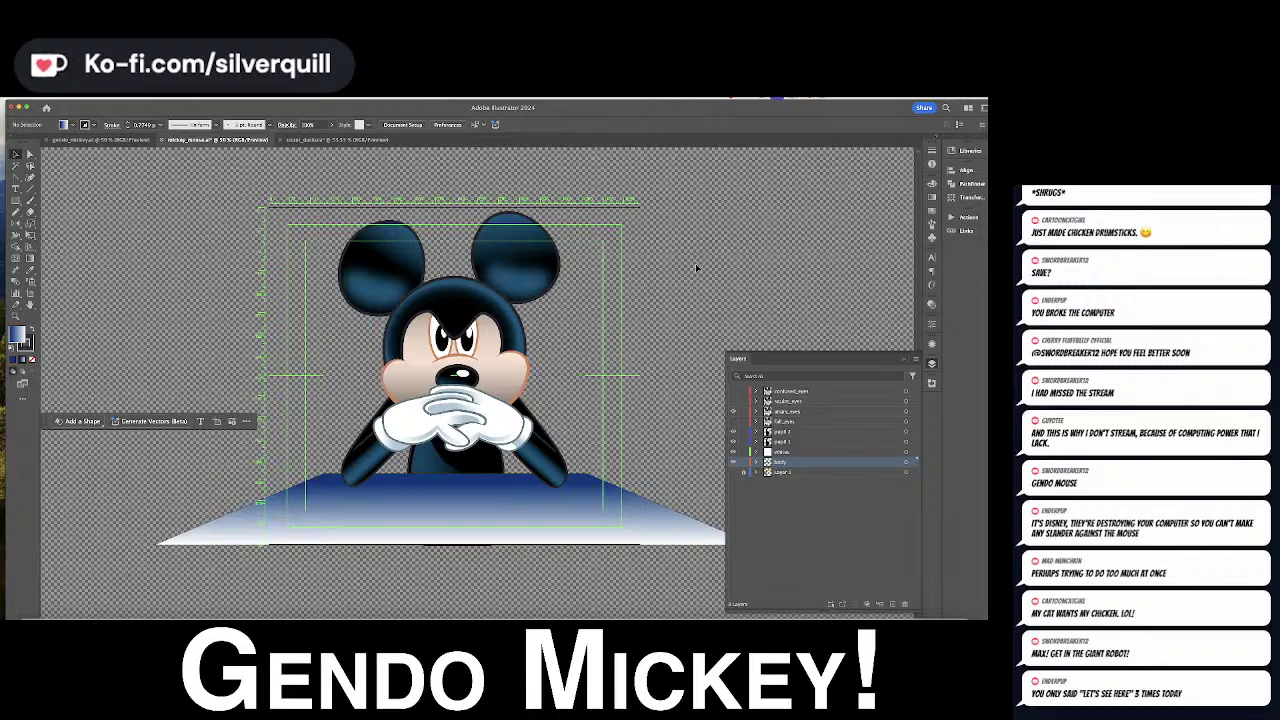
pyautogui.click(906, 359)
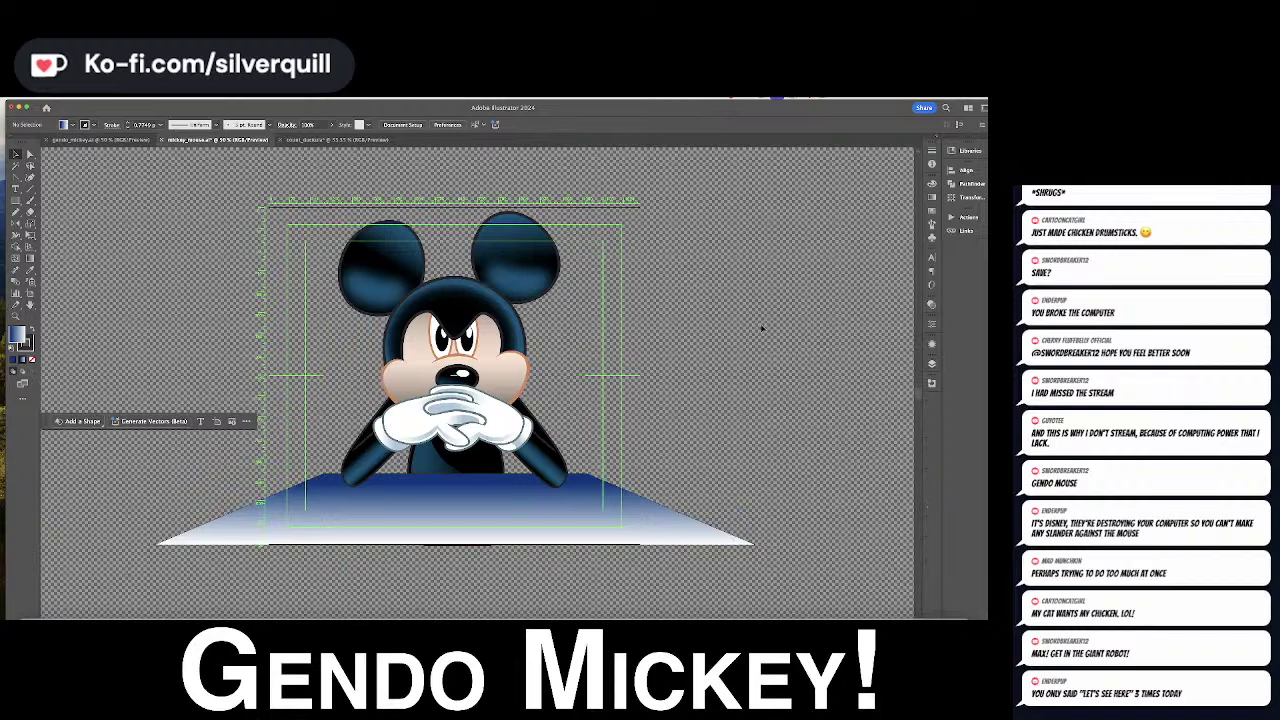
# Try to save the document over the existing mickey_mouse.ai in Illustrator 2020 format, and dismiss the alerts
pyautogui.press('super+s')
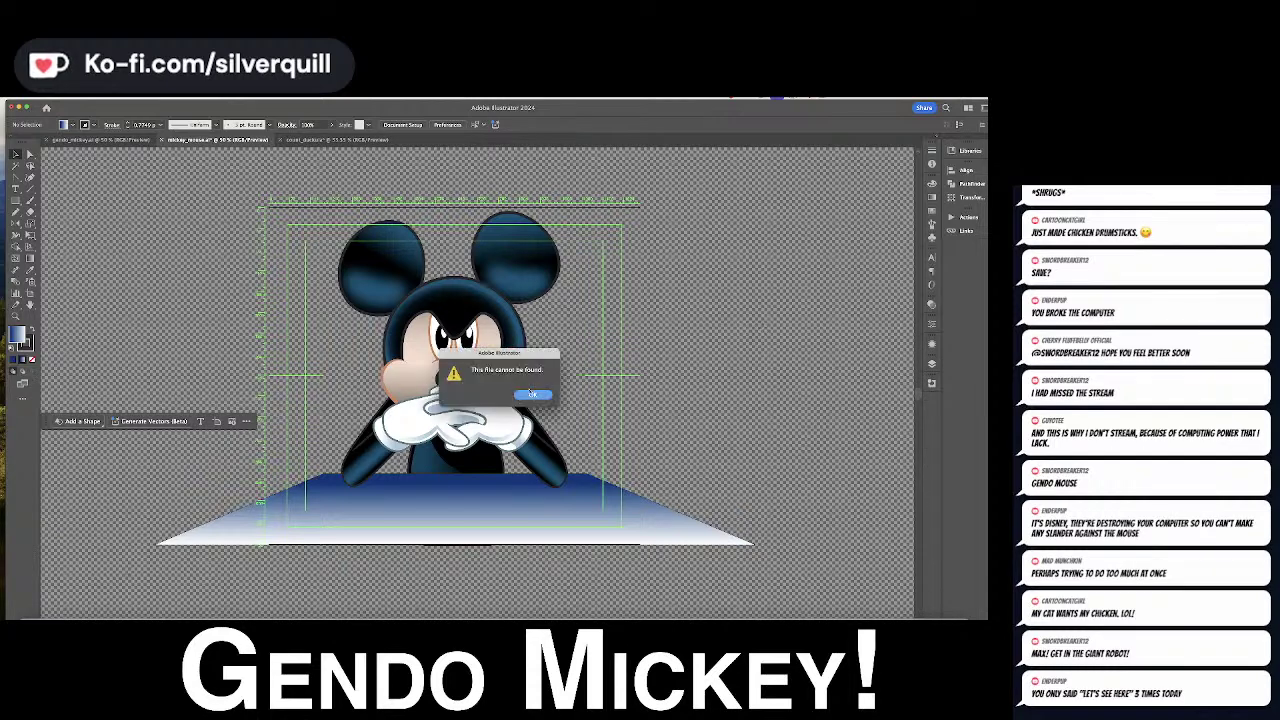
pyautogui.press('Return')
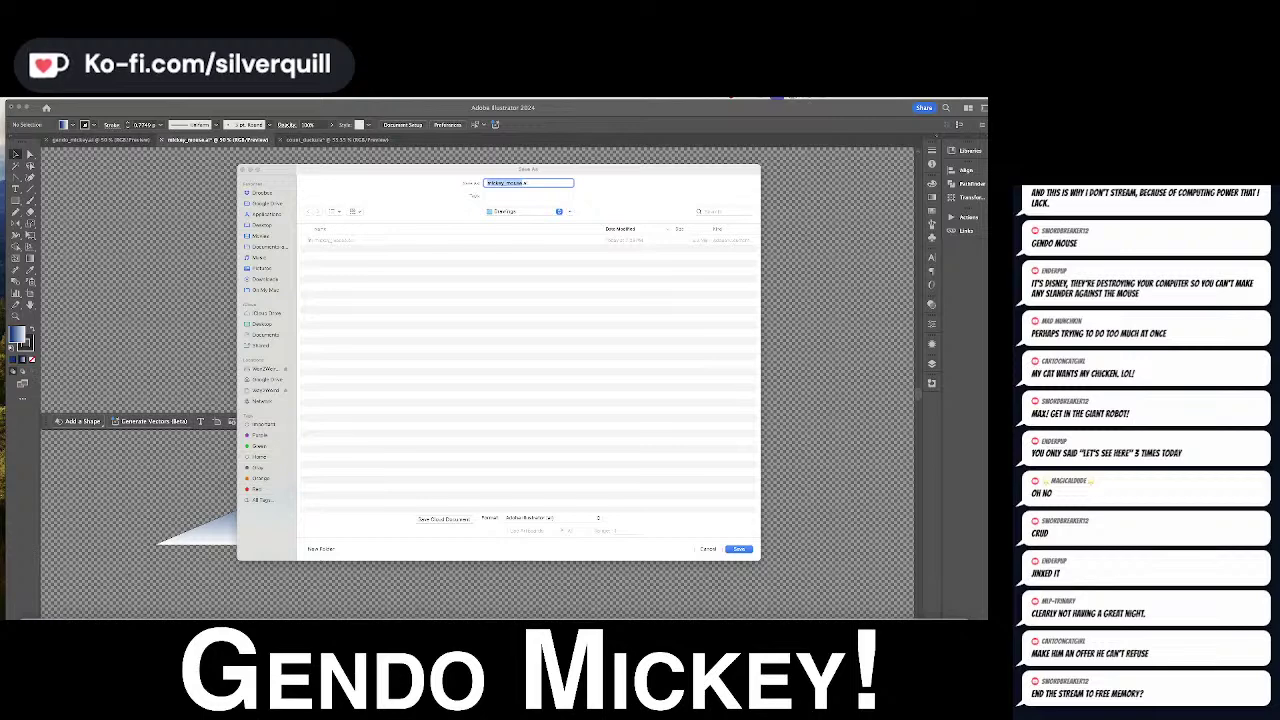
pyautogui.click(637, 440)
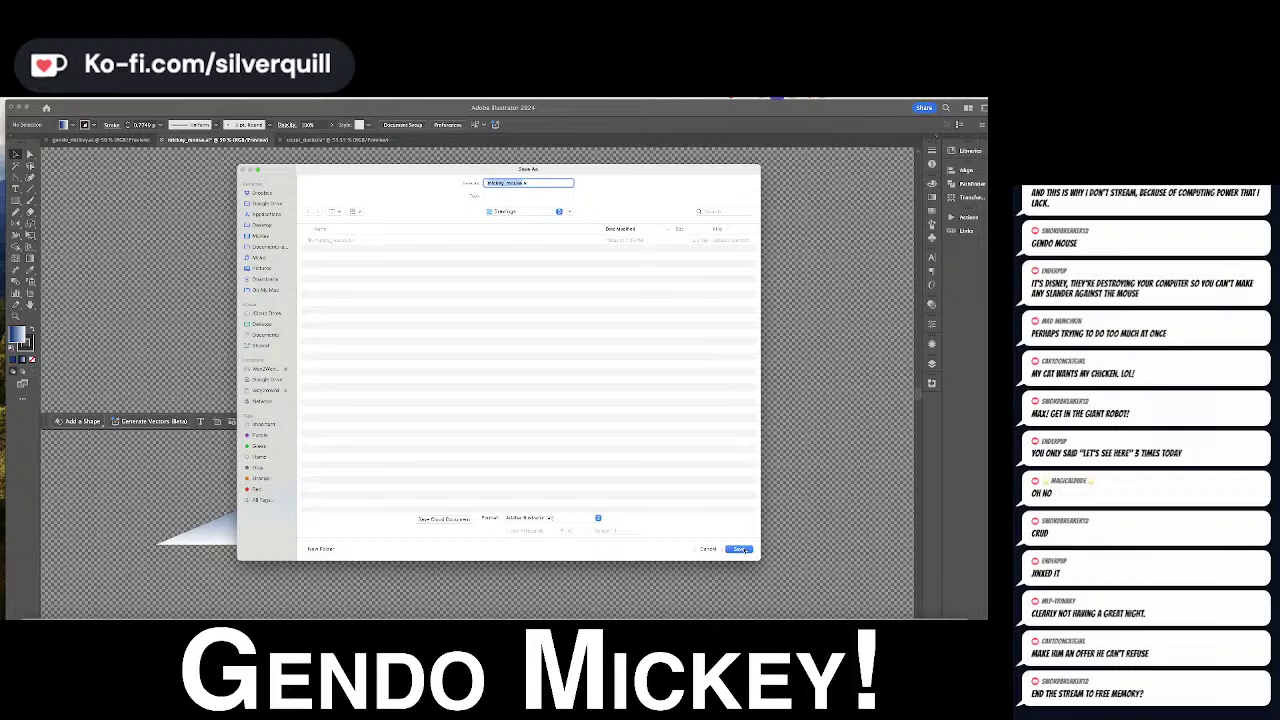
pyautogui.click(740, 550)
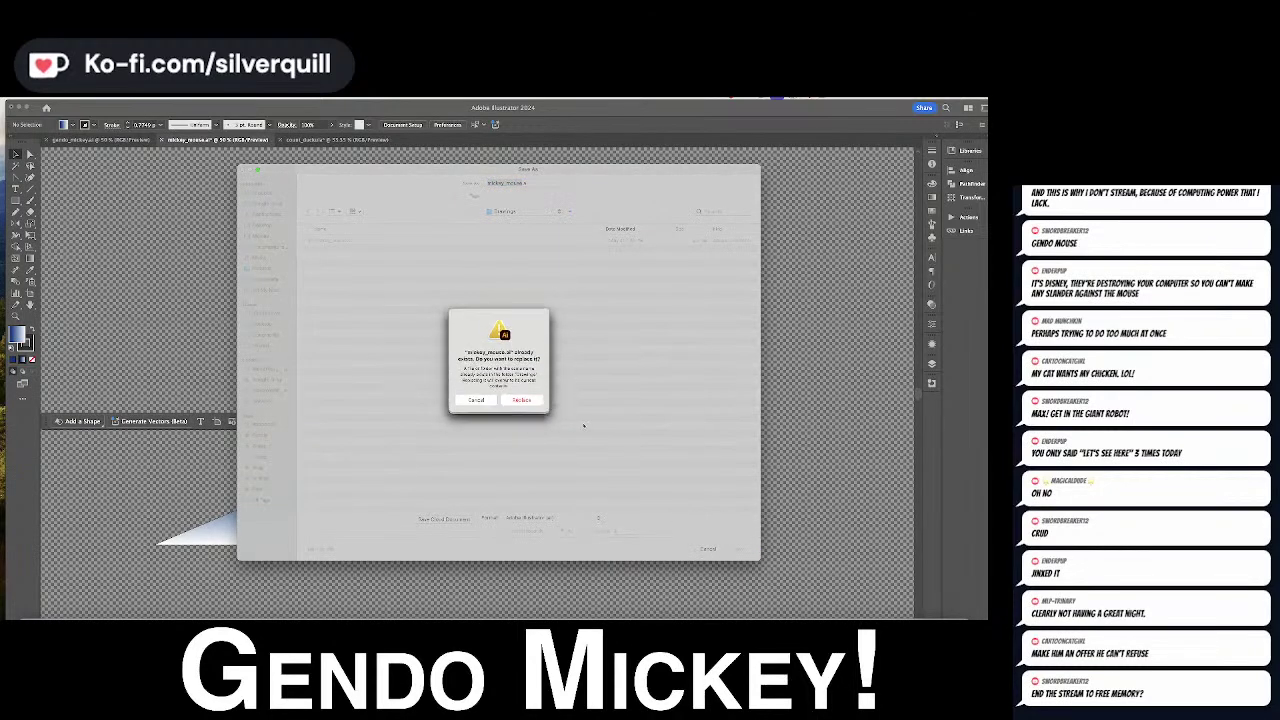
pyautogui.click(521, 401)
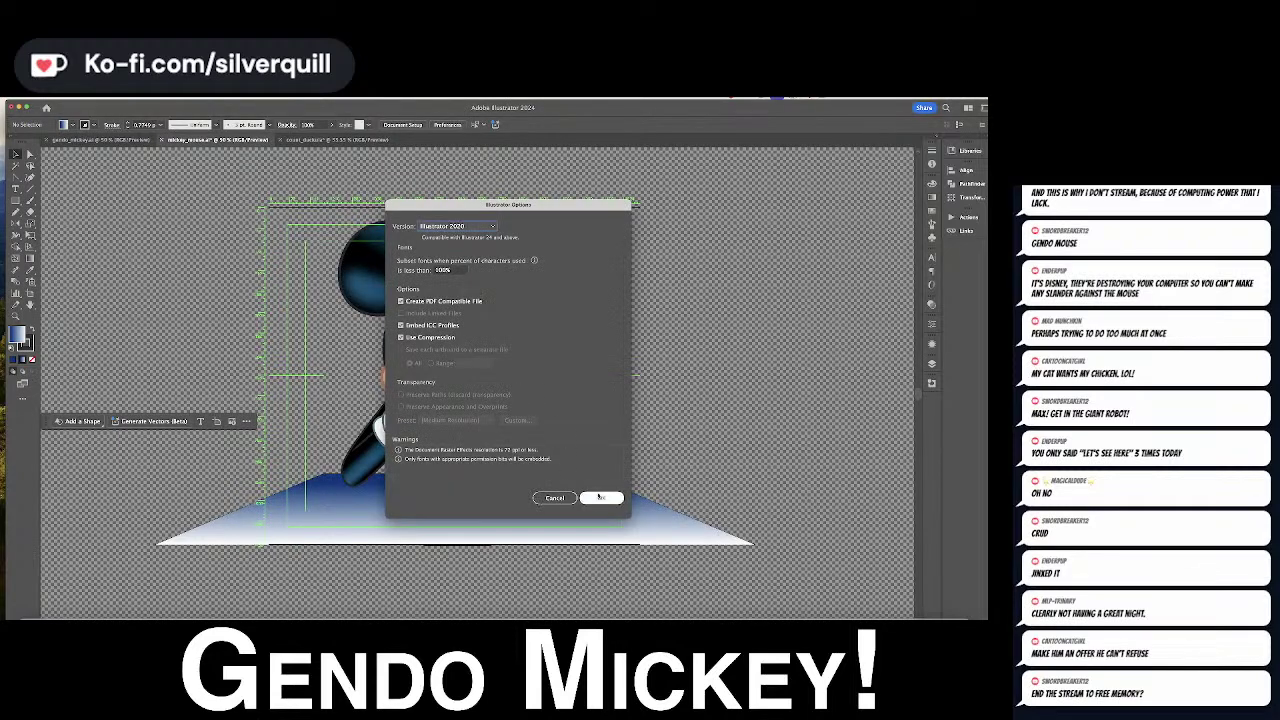
pyautogui.click(599, 497)
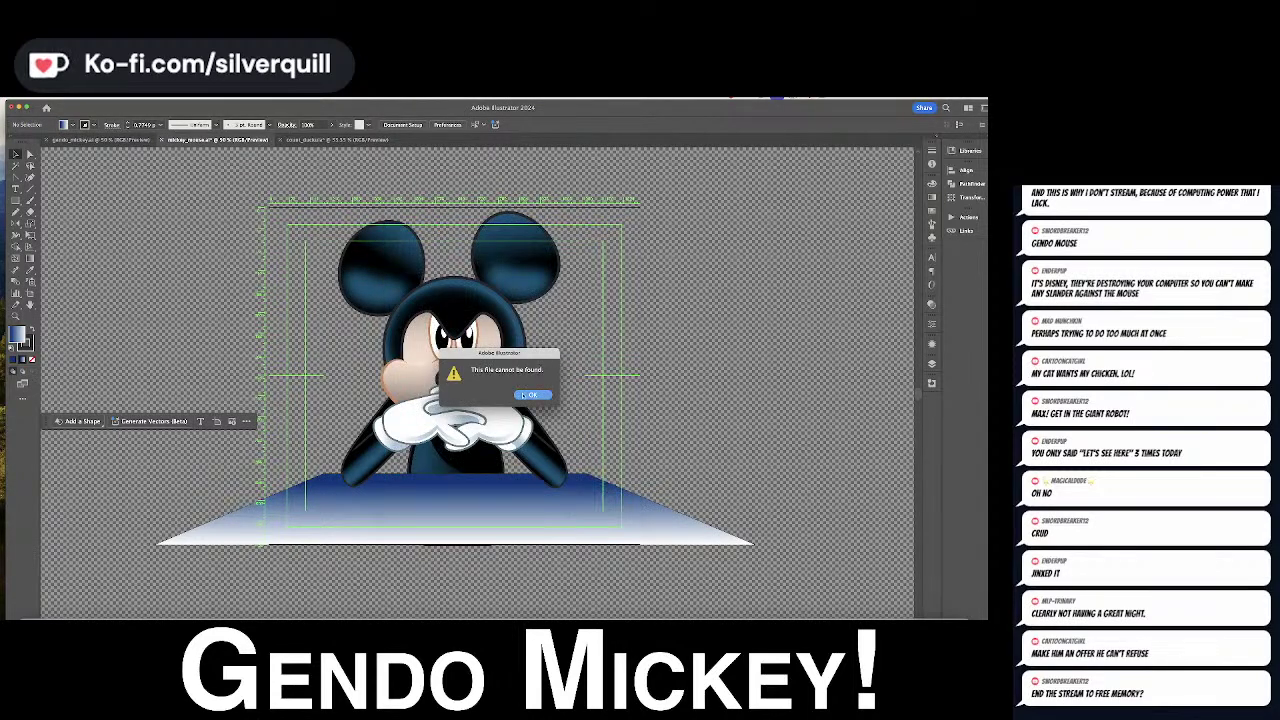
pyautogui.click(526, 396)
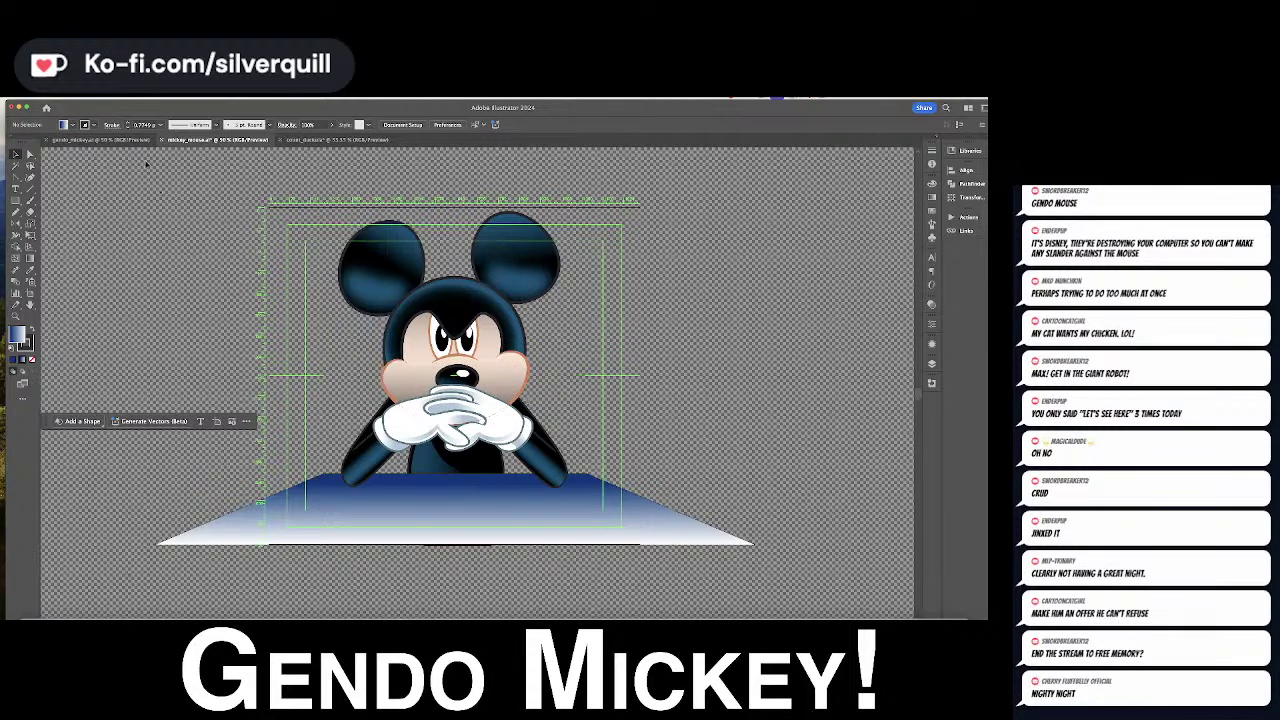
# Try once more to save the Mickey artwork through Save As and dismiss the alert
pyautogui.click(58, 99)
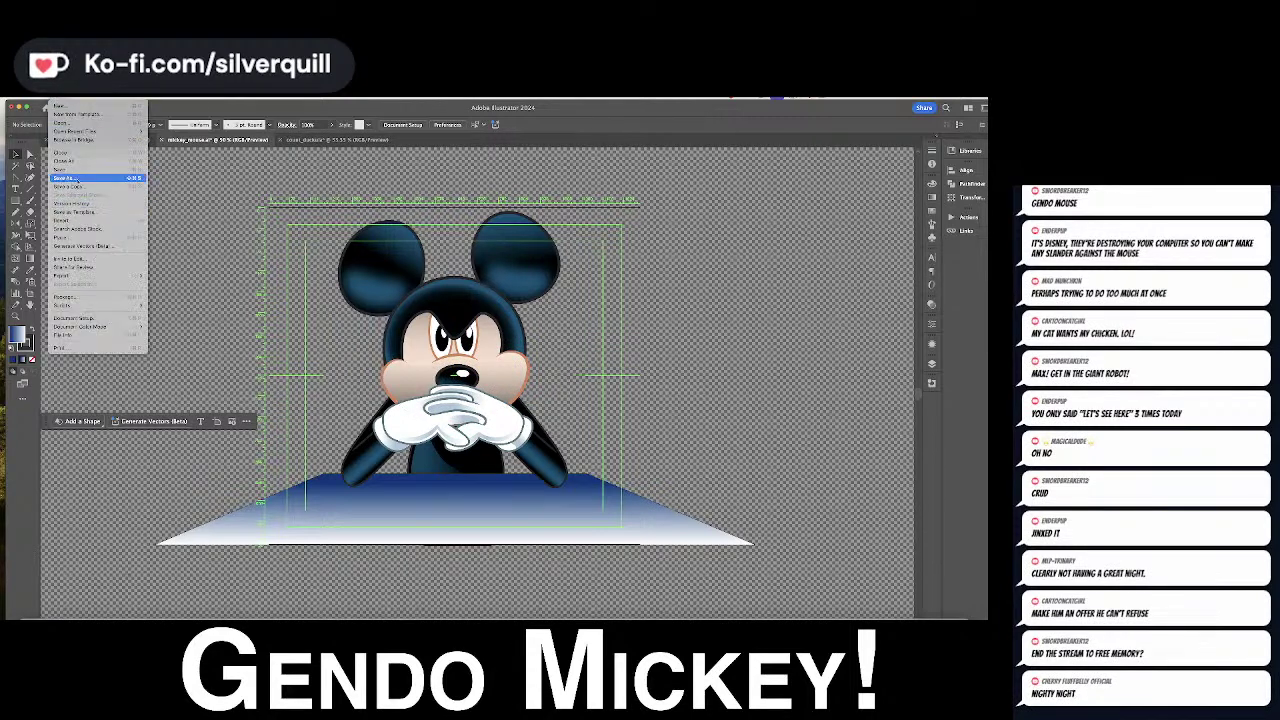
pyautogui.click(76, 179)
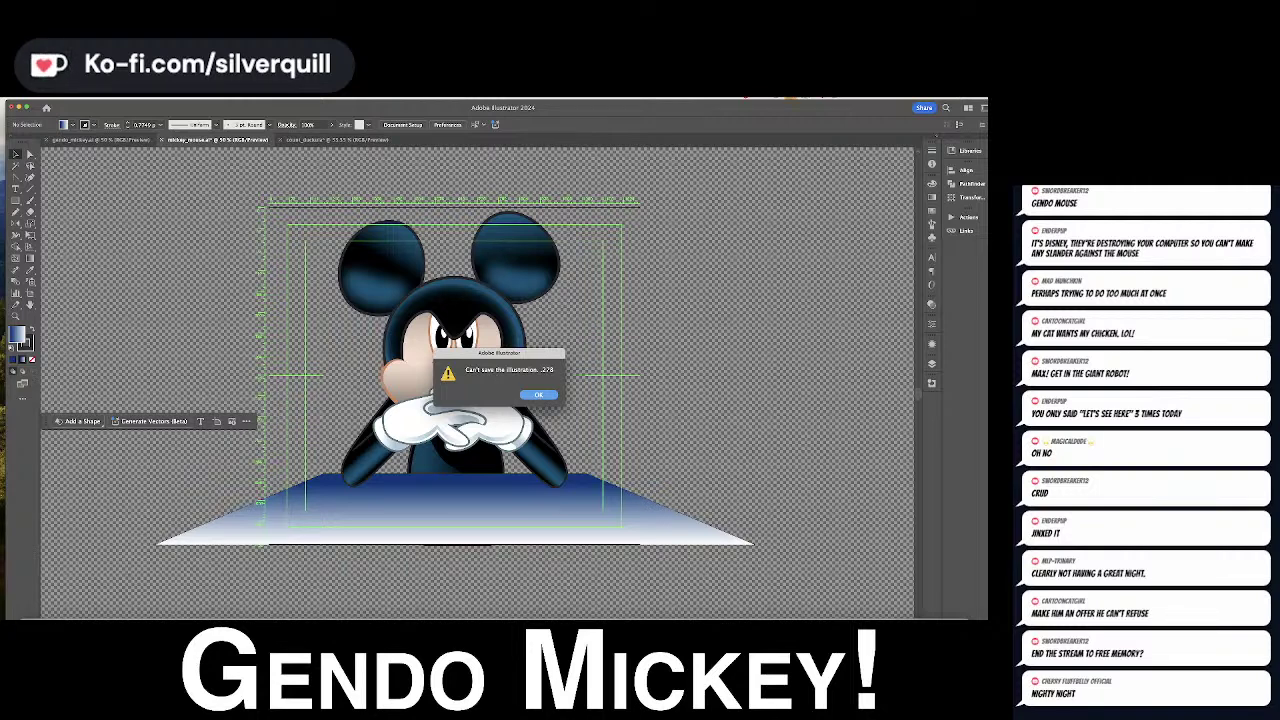
pyautogui.click(538, 394)
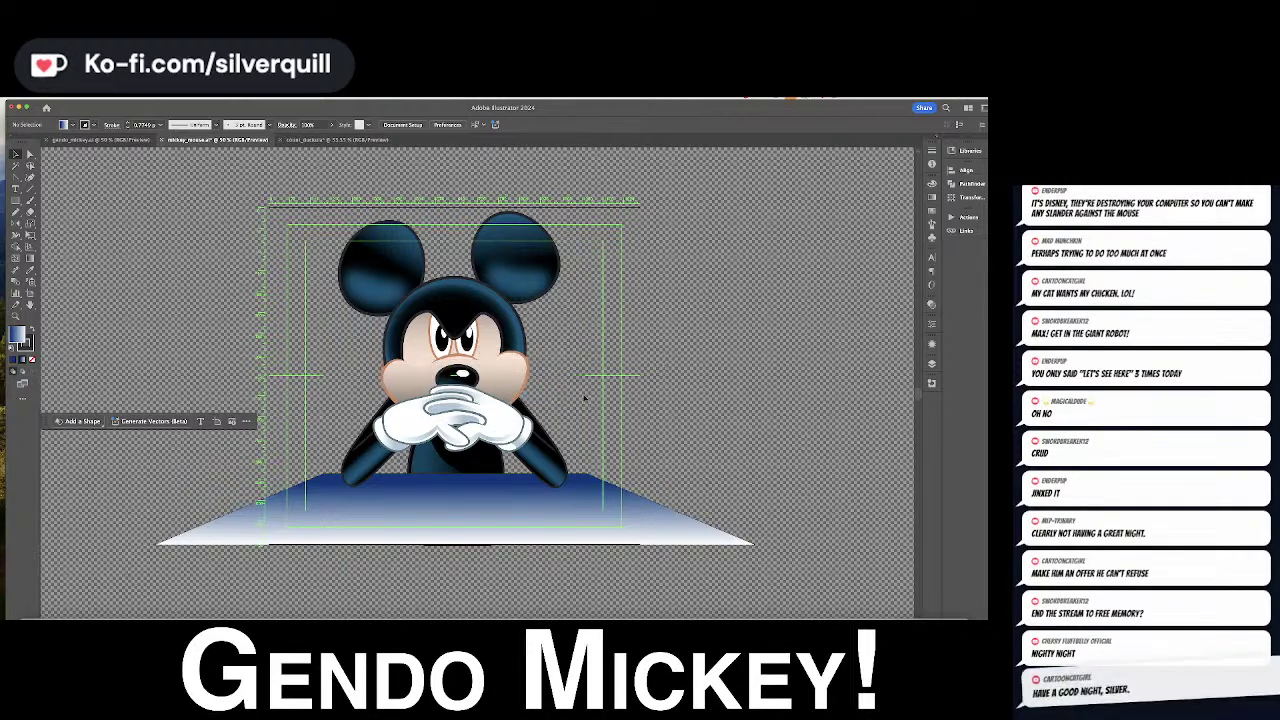